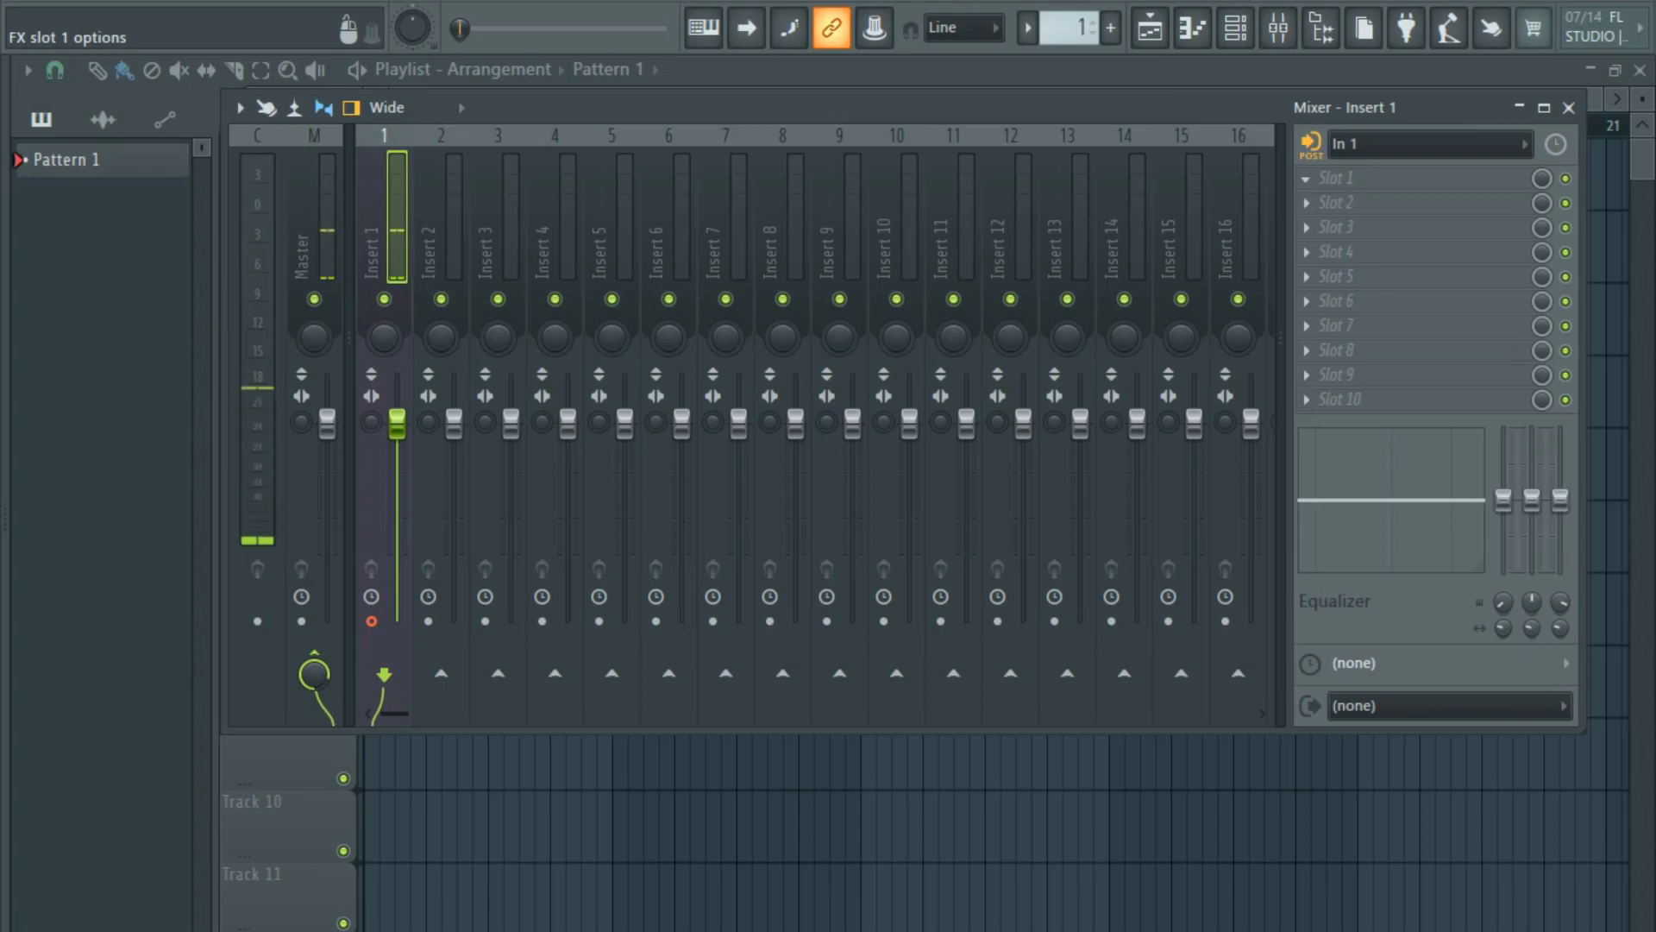
Load Fruity Parametric EQ 2 into slot 1 of the Insert 1 mixer track and apply the Cp Default preset.
click(1320, 181)
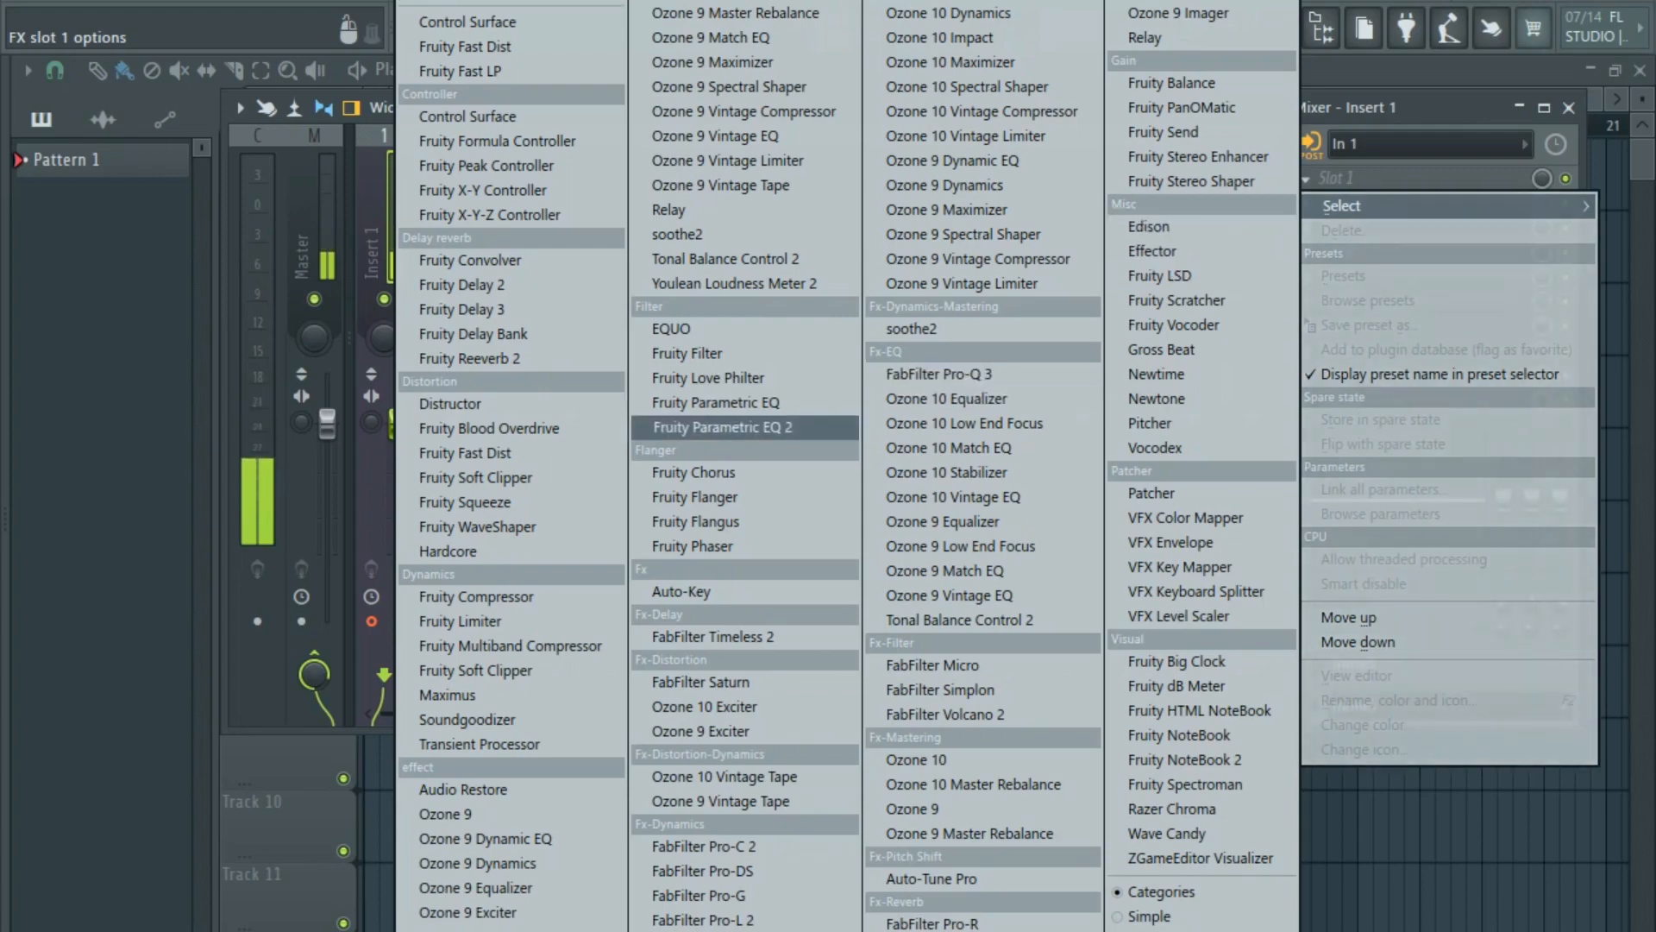
click(723, 427)
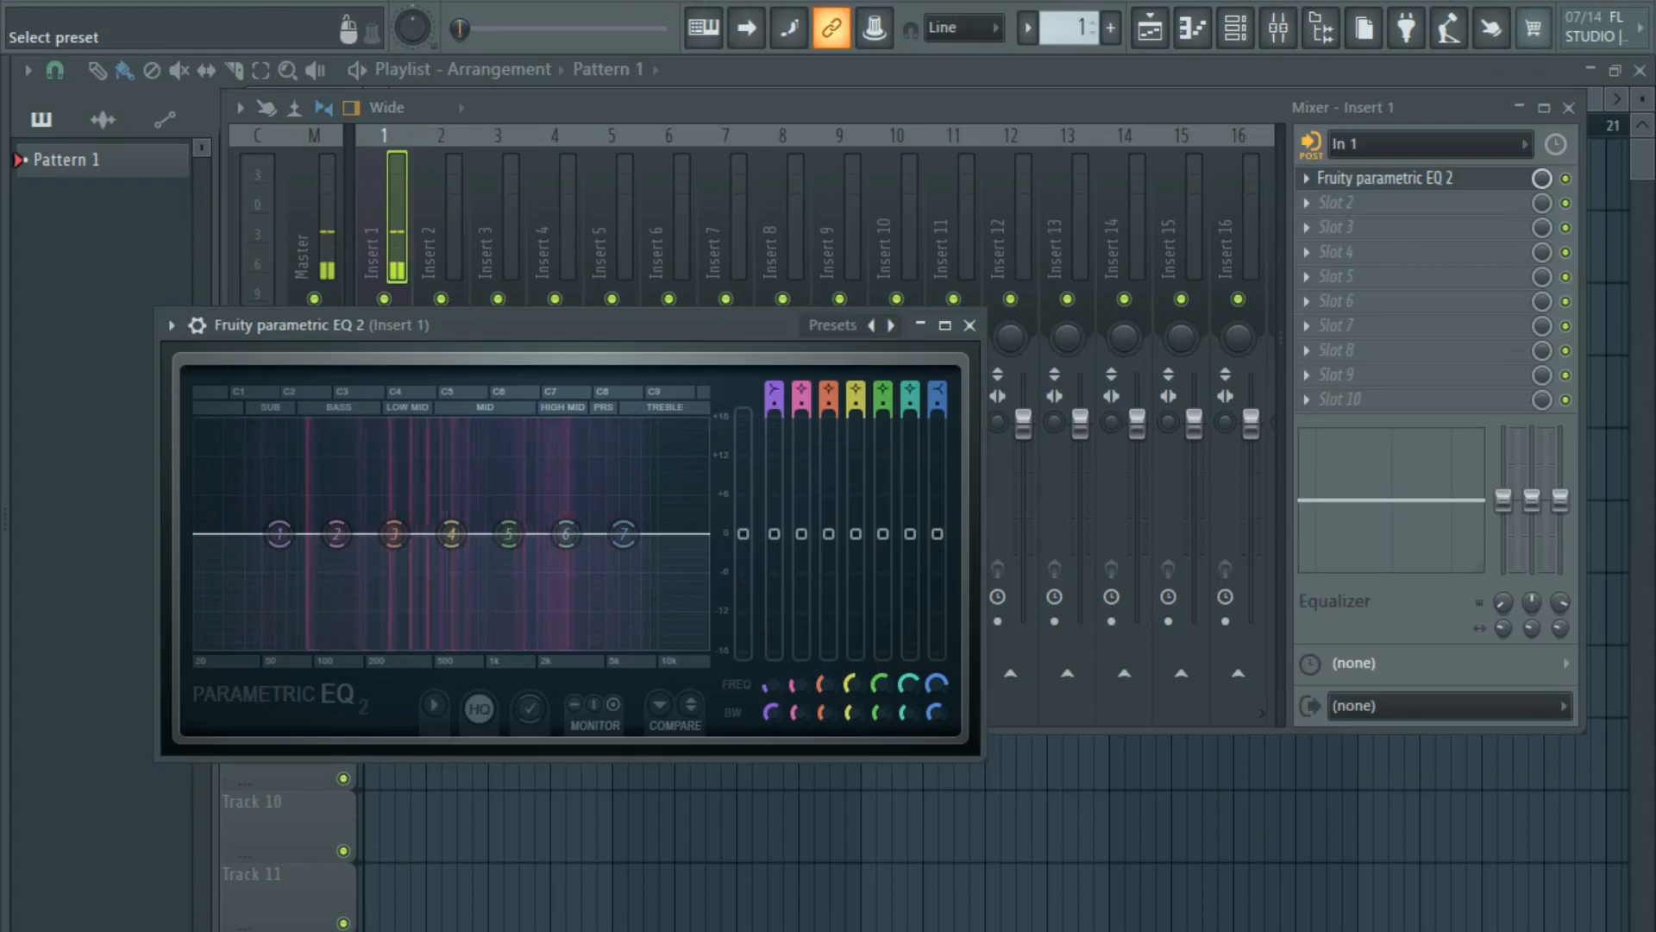
click(833, 324)
click(849, 338)
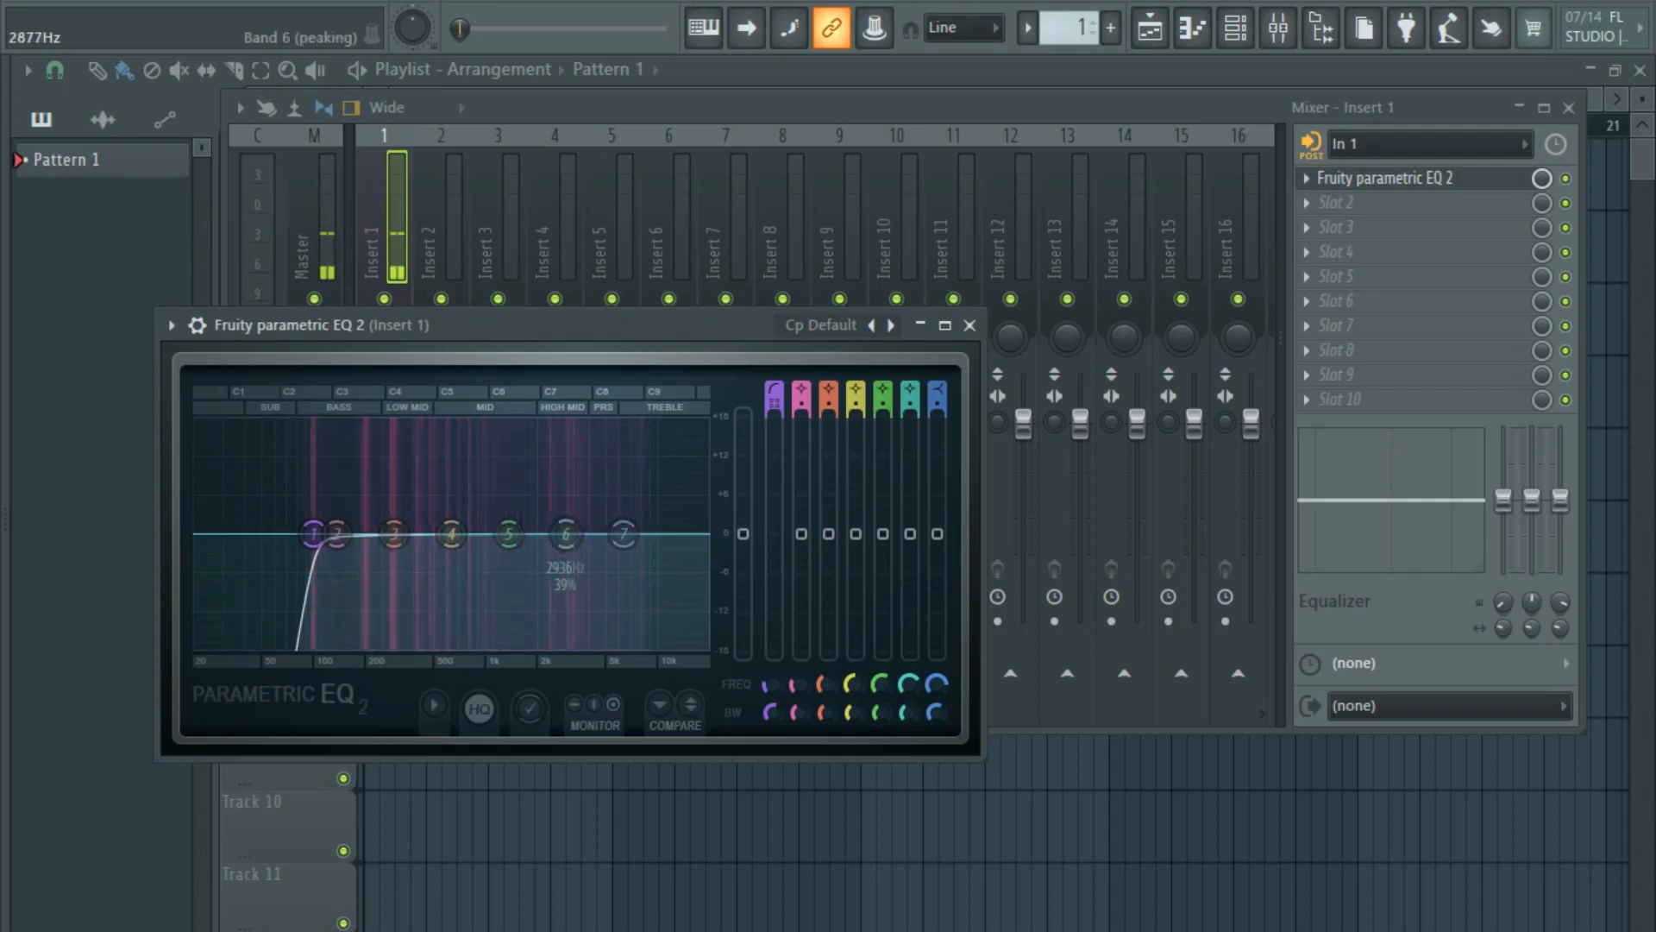
Cut EQ band 6 slightly at about 7755 Hz with 9% bandwidth, and lower band 7's frequency with a slight boost.
drag(565, 533, 632, 544)
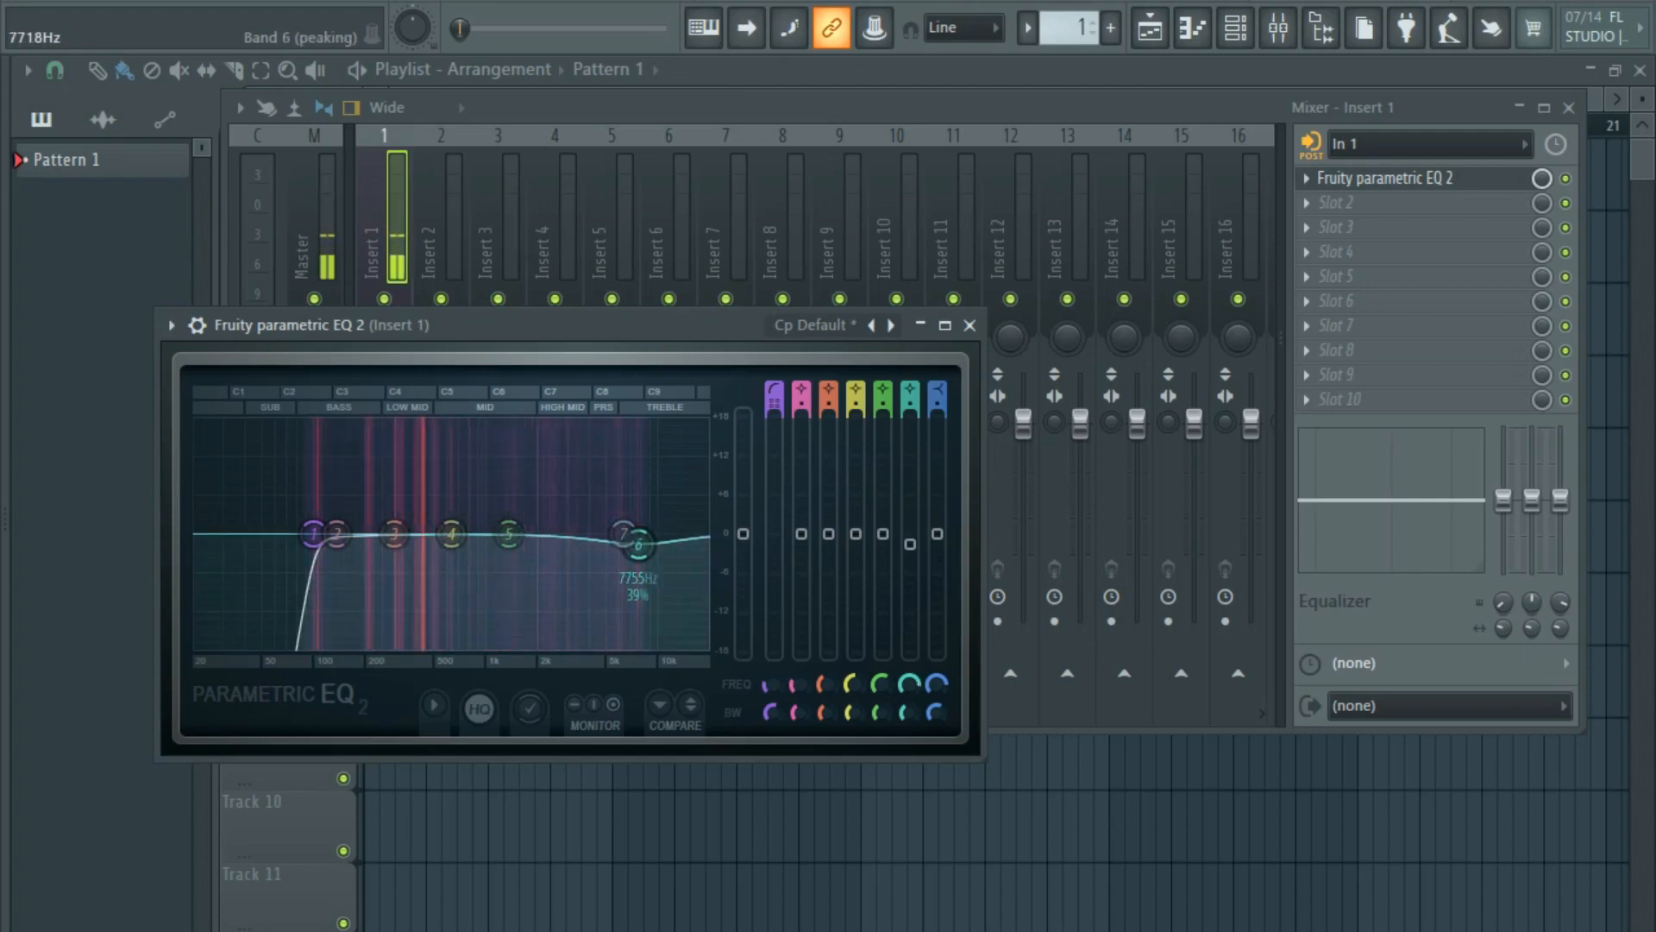
scroll(638, 543, down, 4)
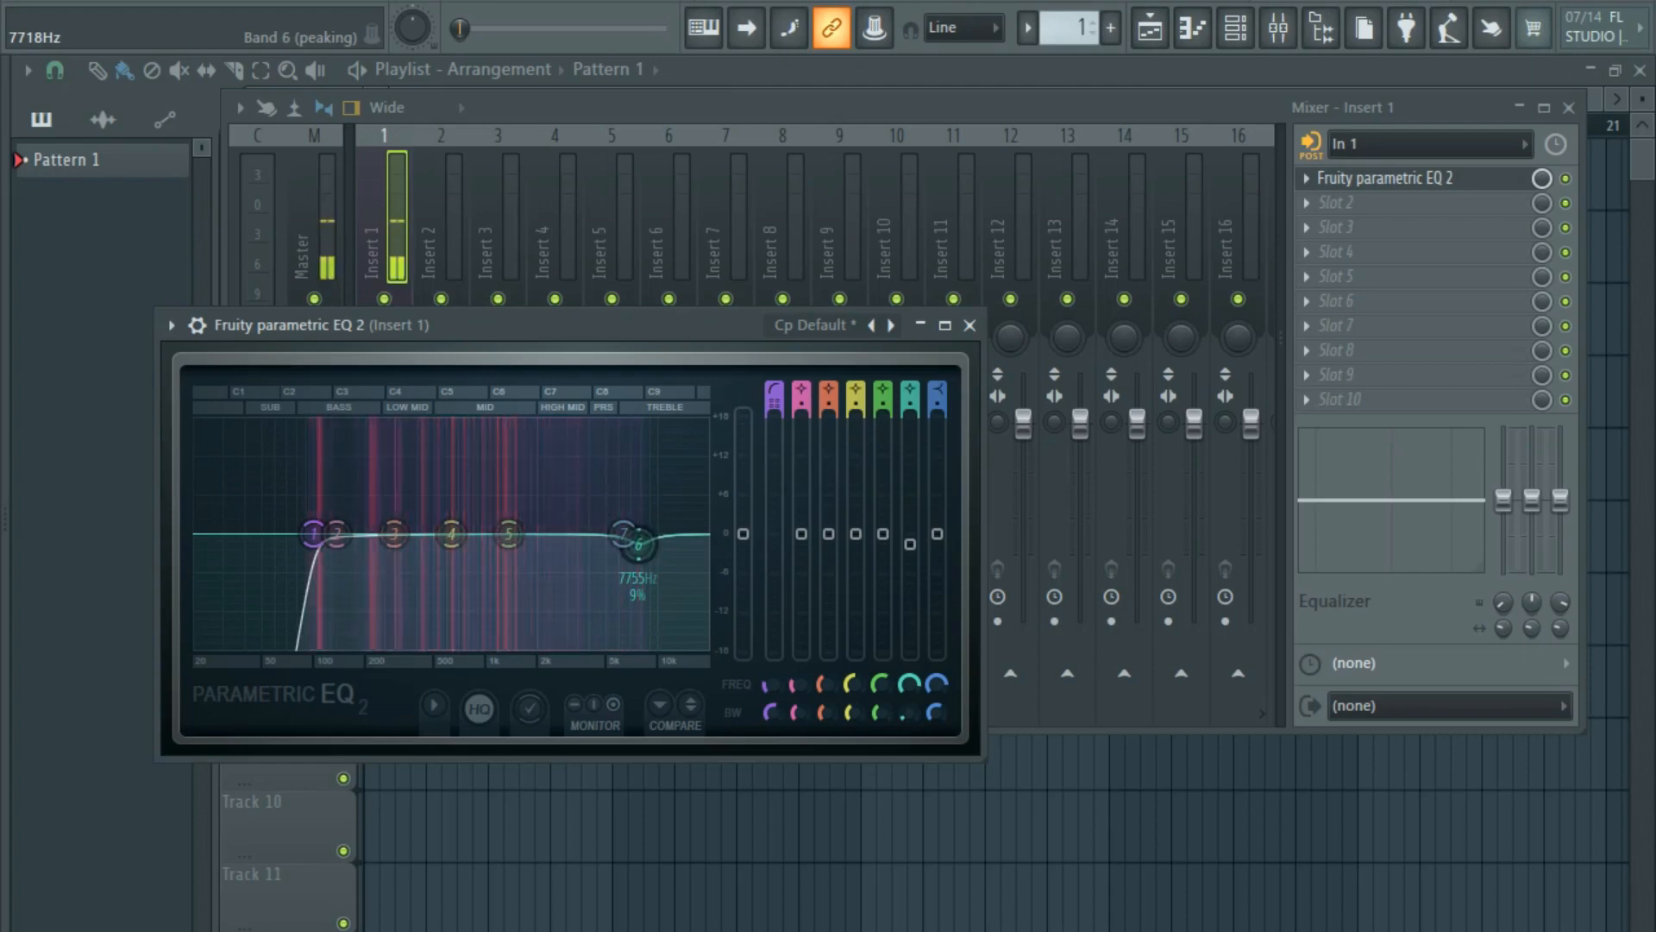
drag(623, 533, 573, 523)
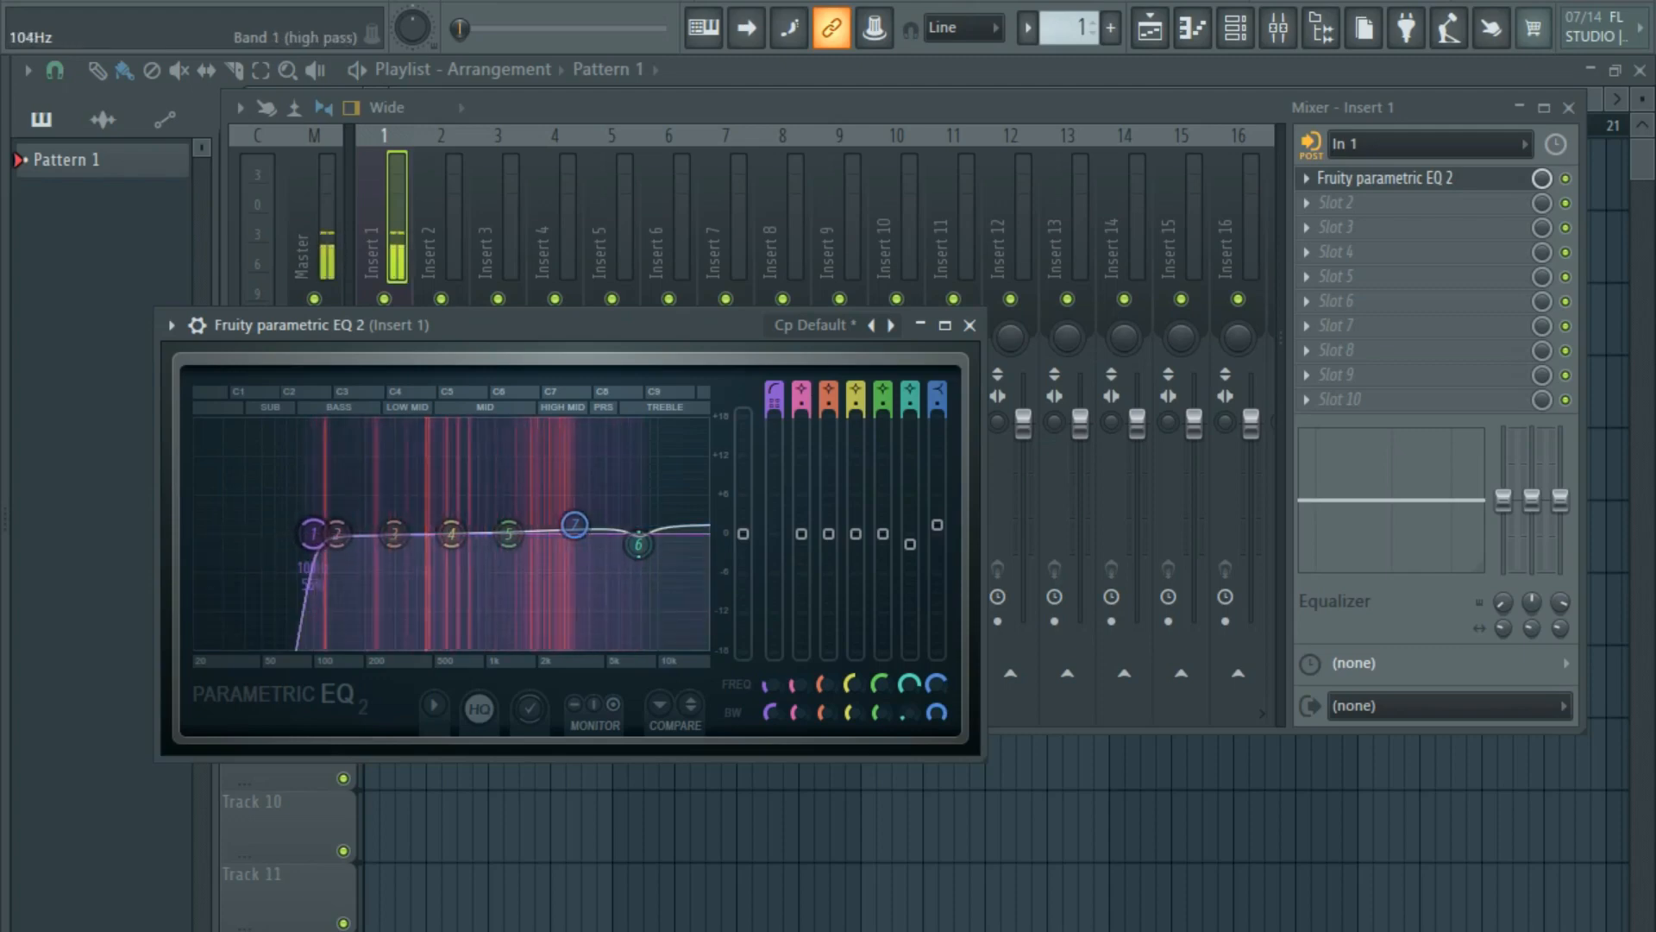
Cut EQ band 2 slightly at about 242 Hz with 9% bandwidth and band 3 by about 1.6 dB at 418 Hz.
drag(336, 533, 379, 545)
scroll(379, 545, down, 2)
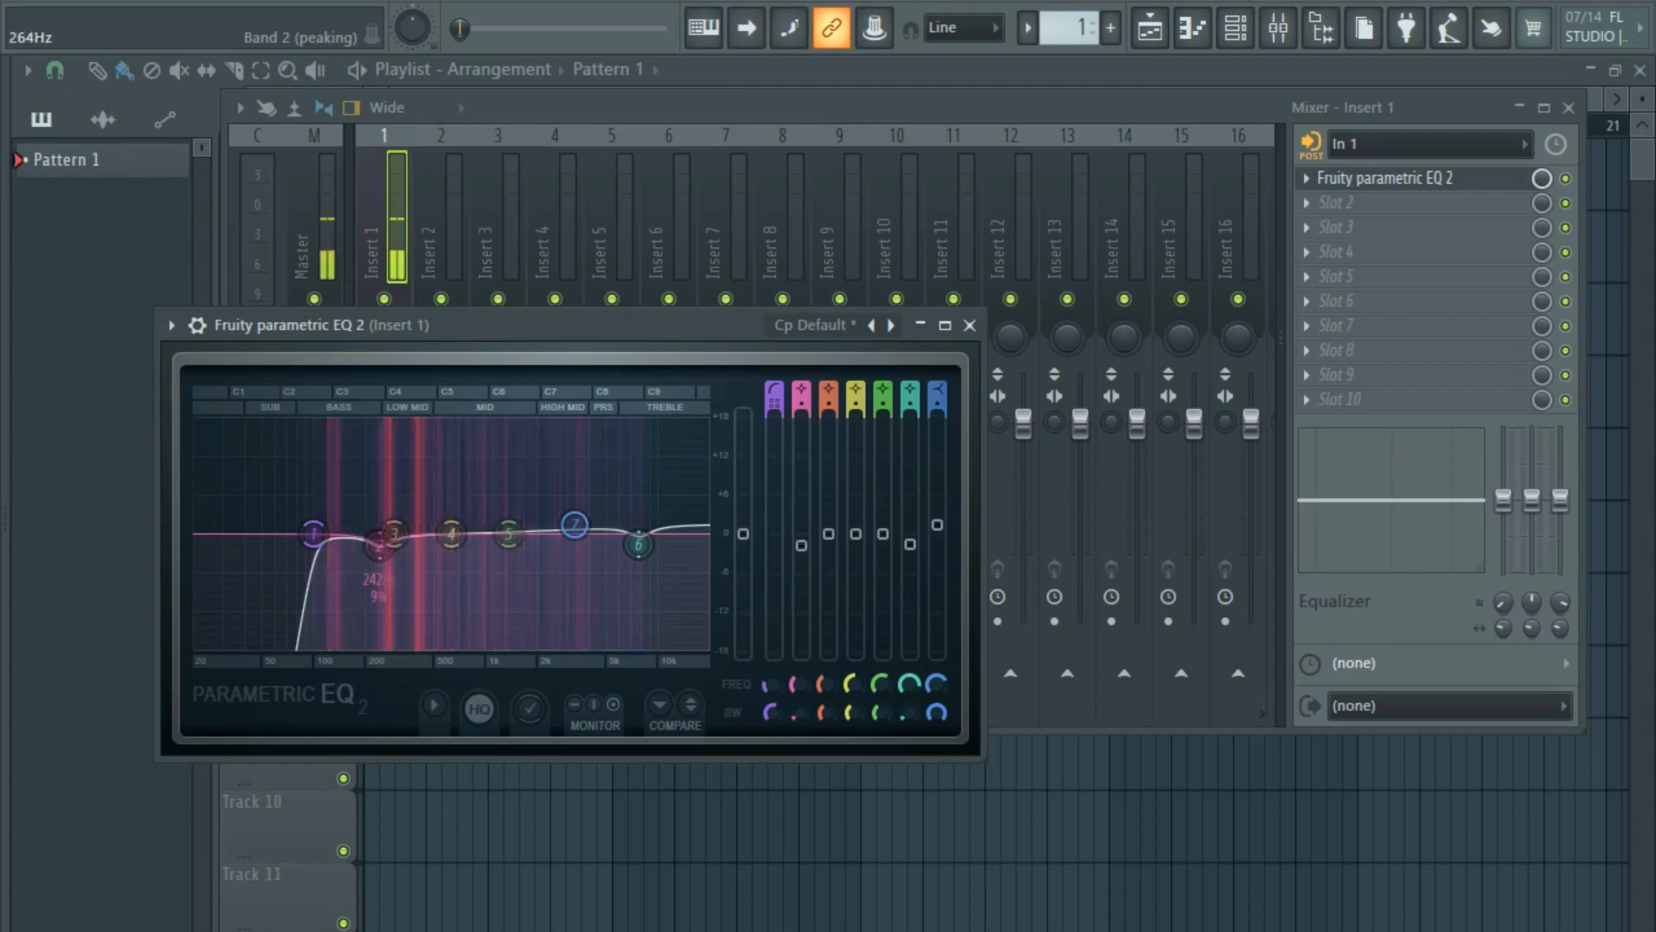
drag(393, 535, 421, 463)
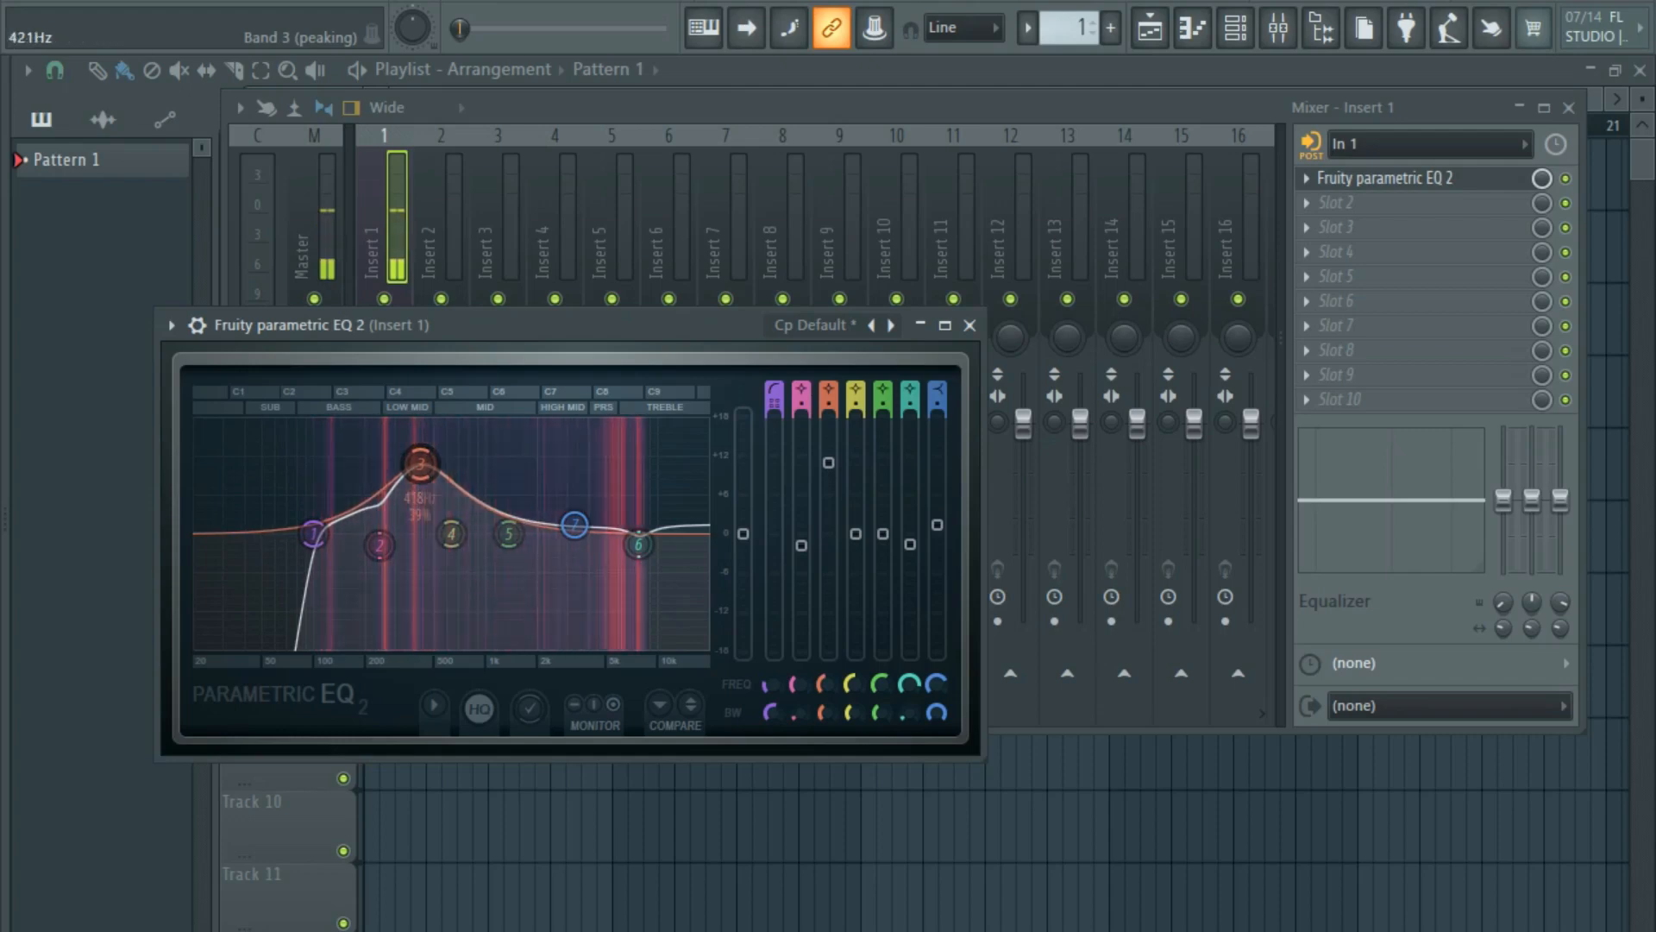
scroll(421, 463, down, 1)
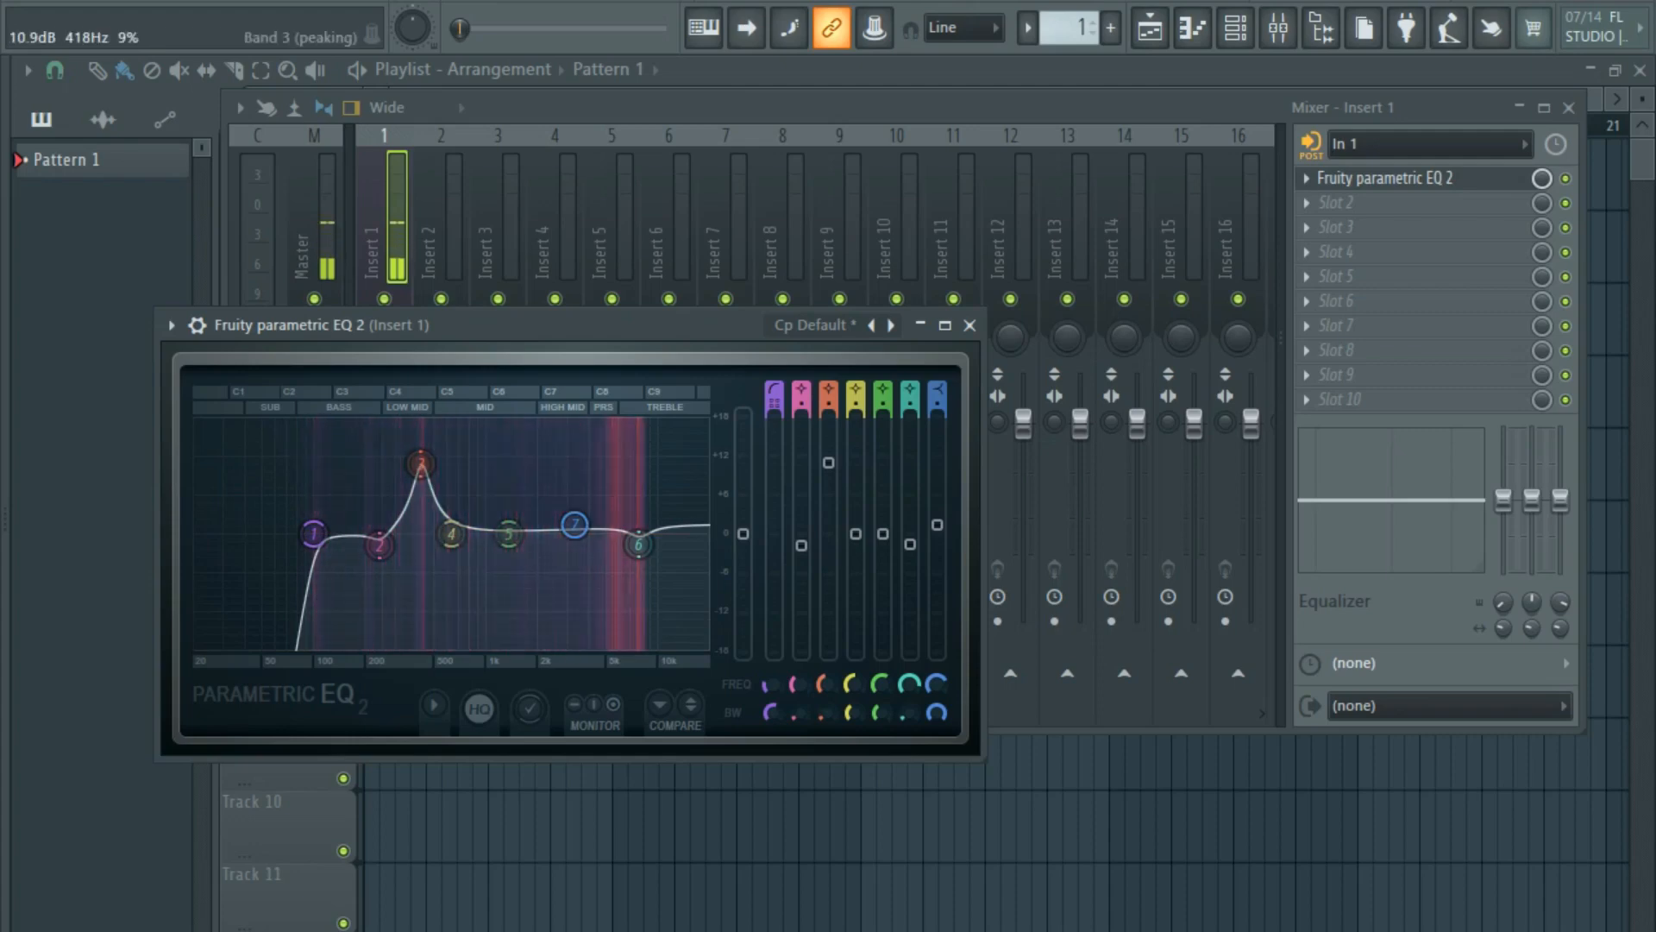
drag(420, 464, 420, 543)
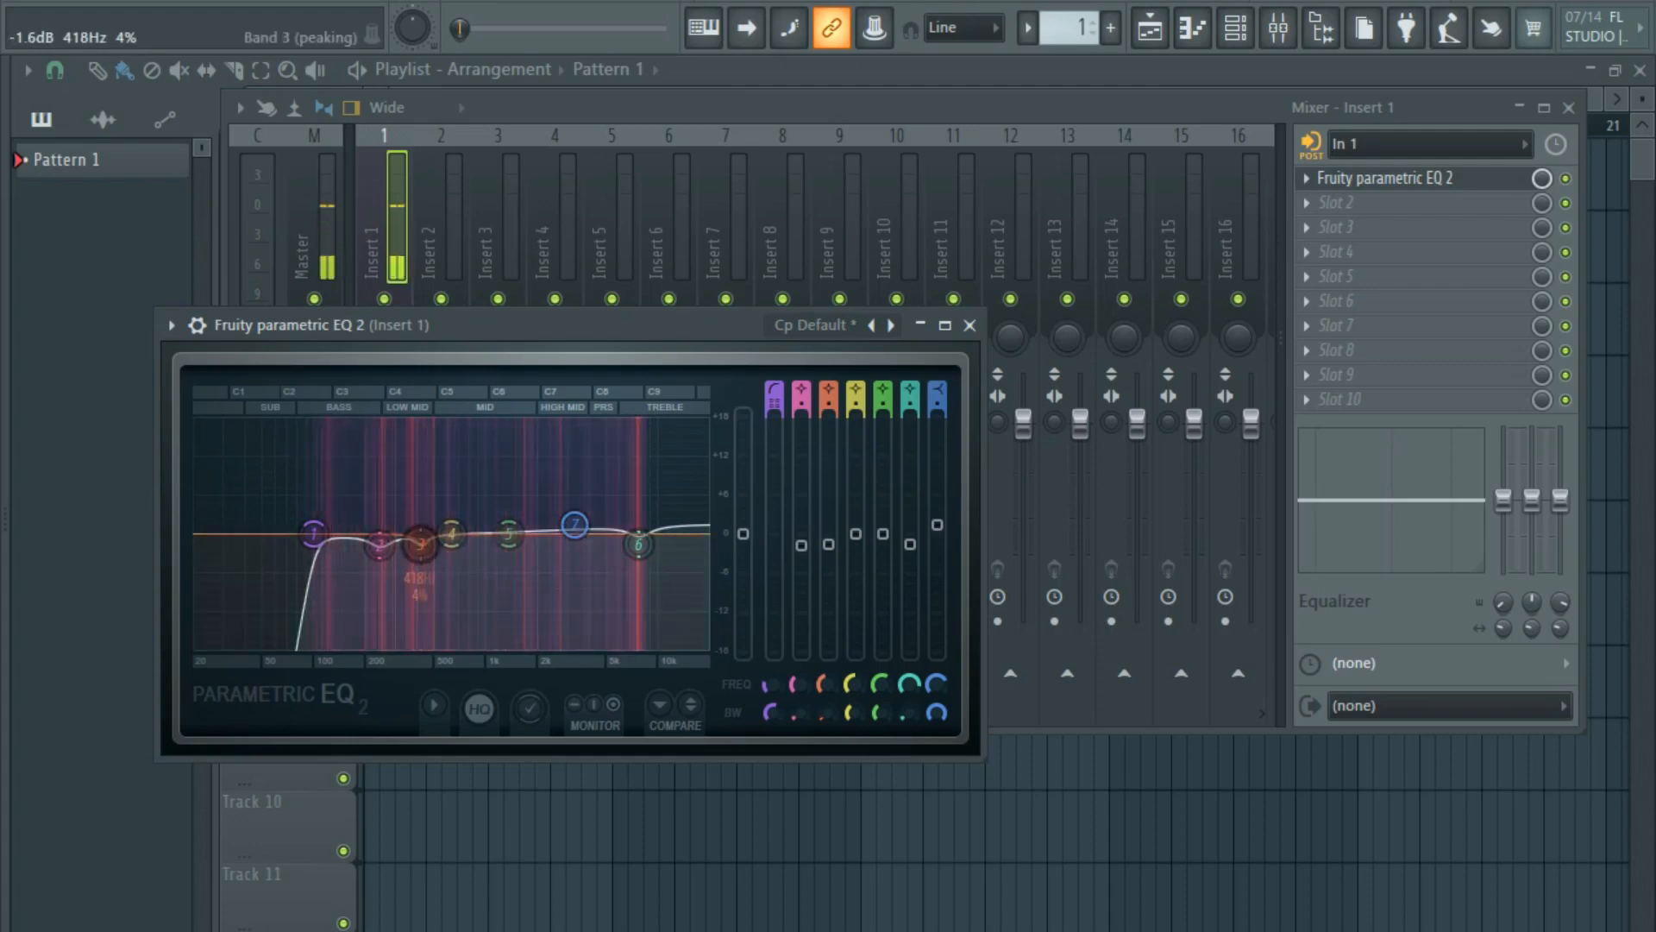
scroll(321, 535, up, 1)
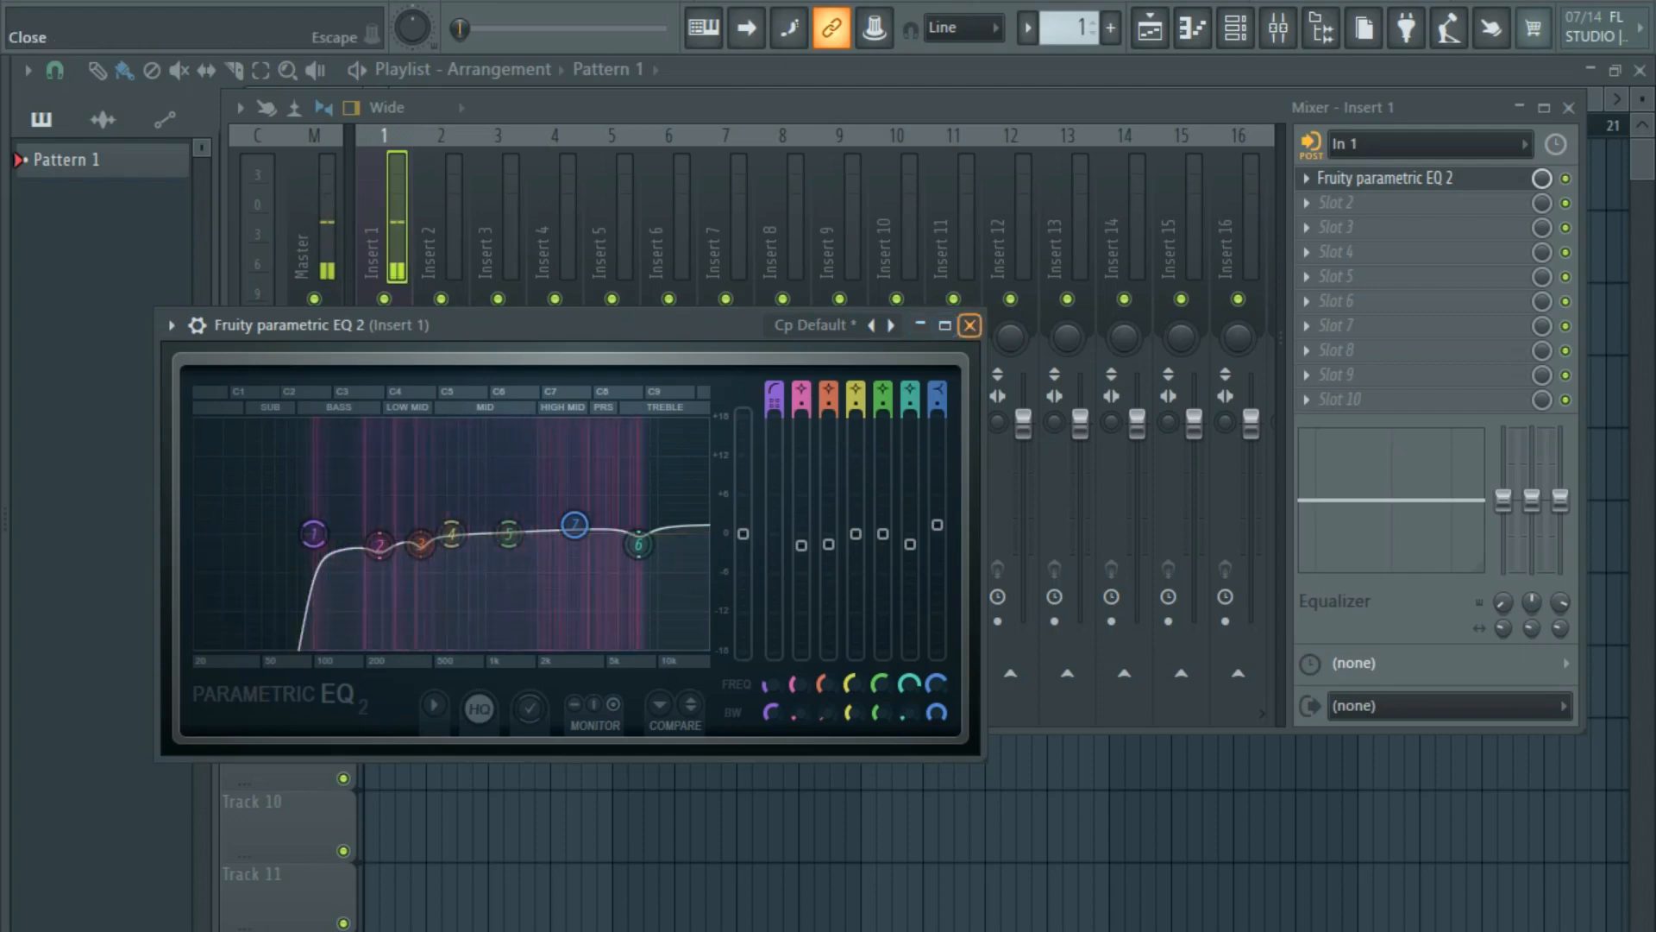
click(970, 325)
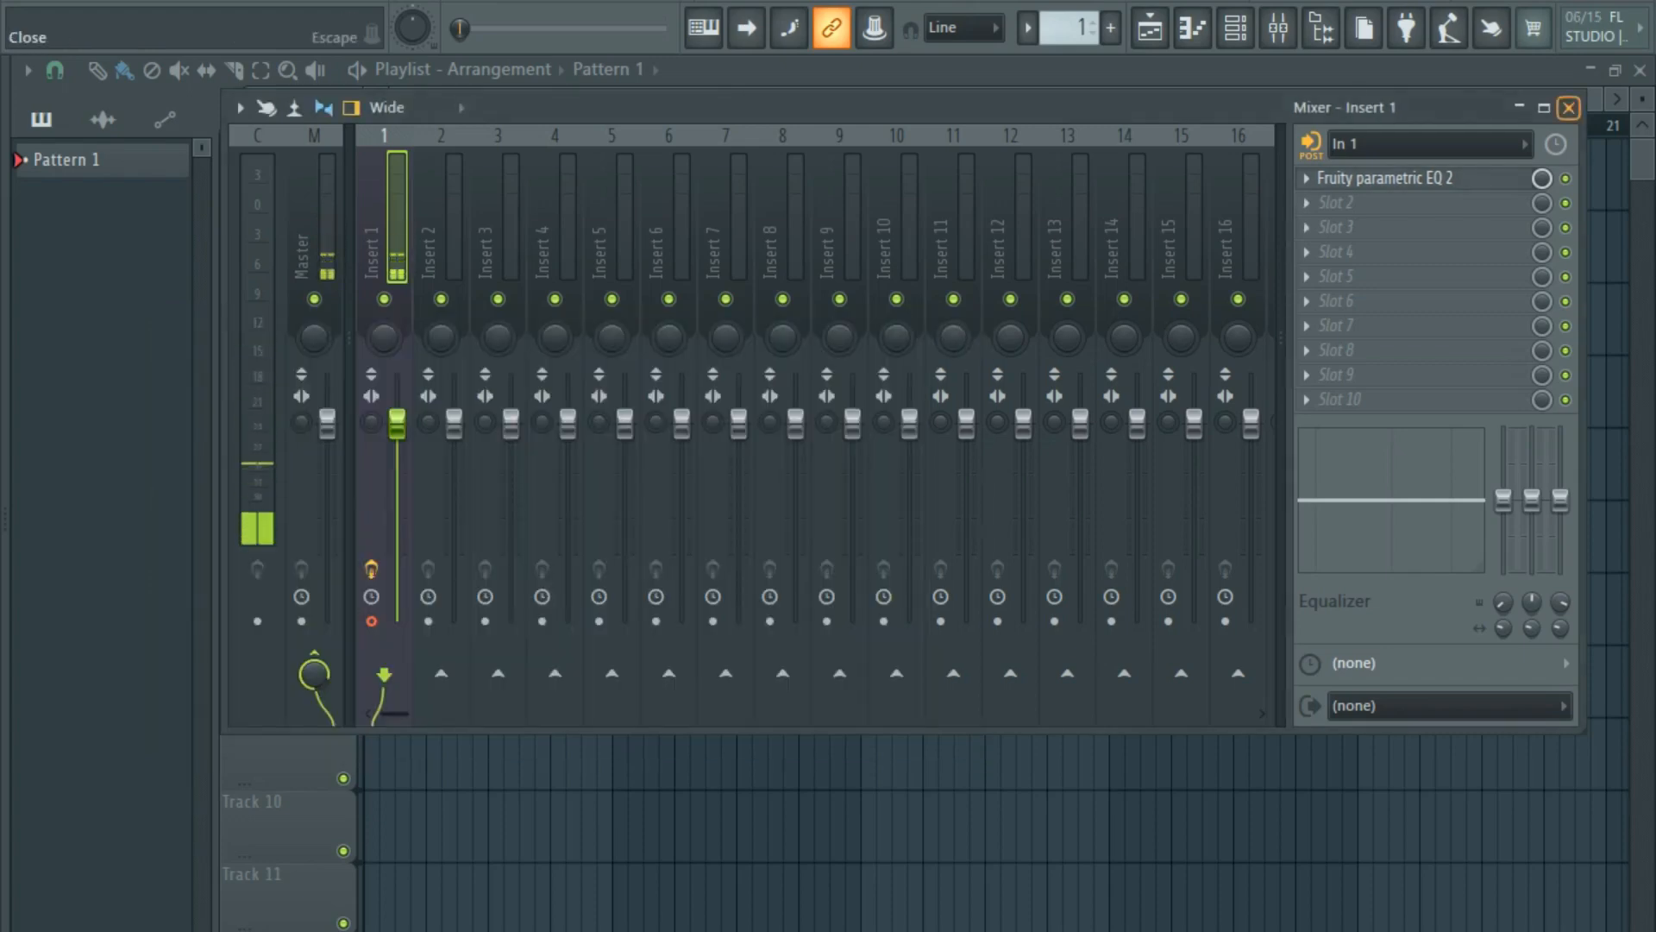
Import all audio files from the stems2 folder into the playlist from Track 2 down, and place Nenevwa instru on Track 1.
click(1568, 107)
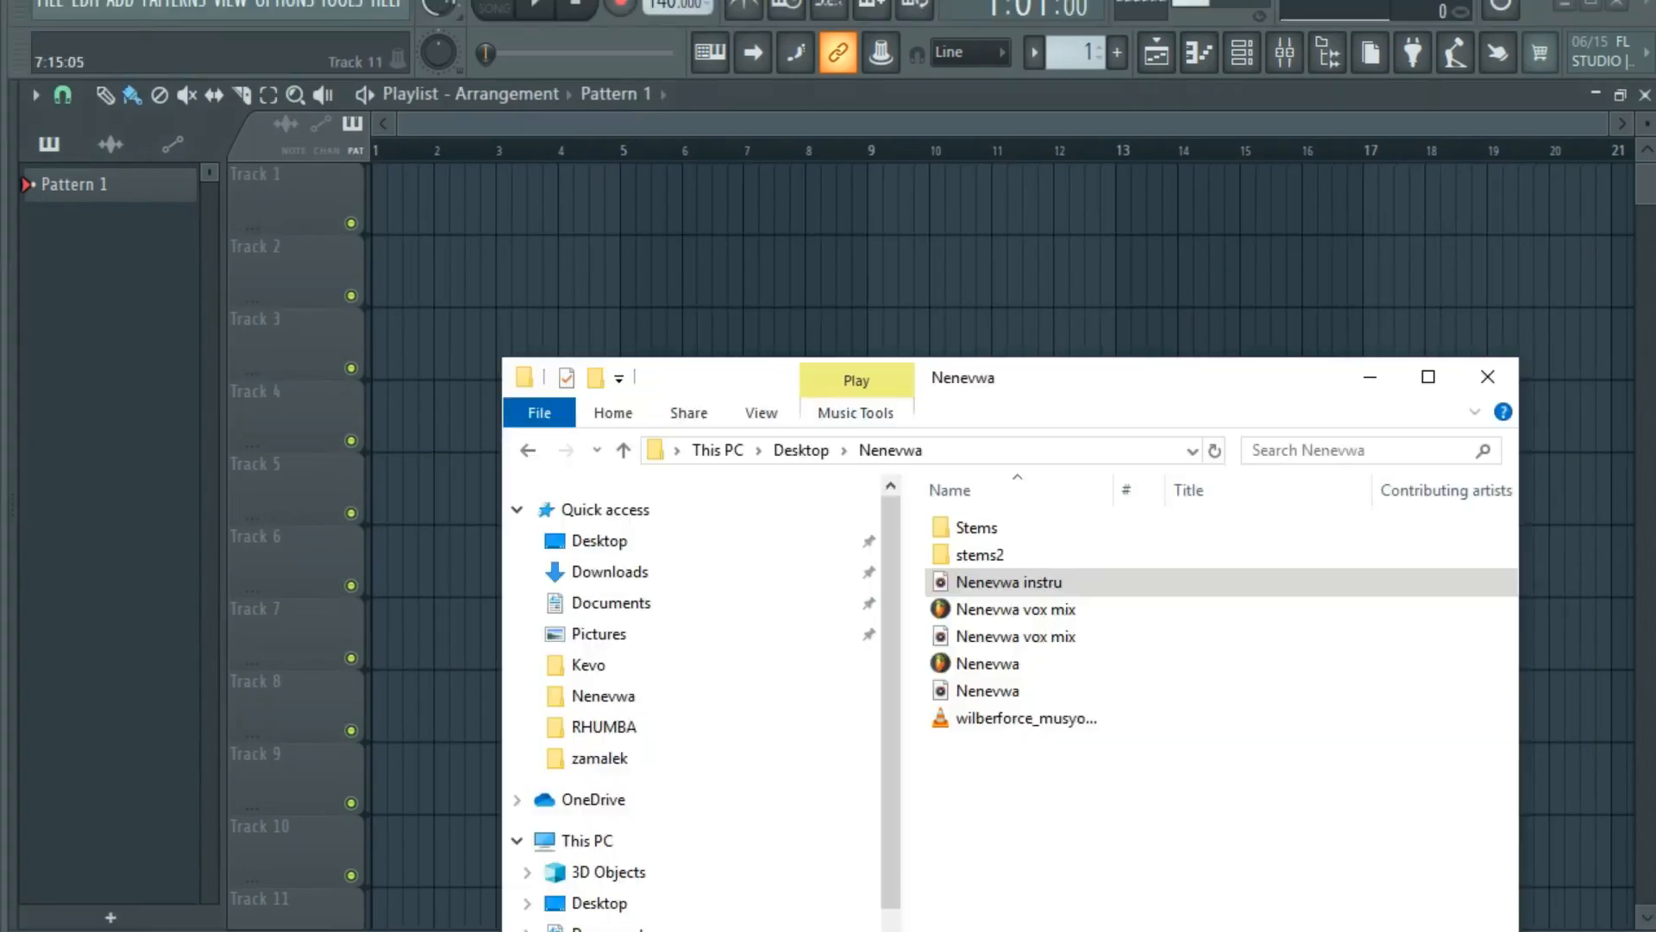
click(599, 540)
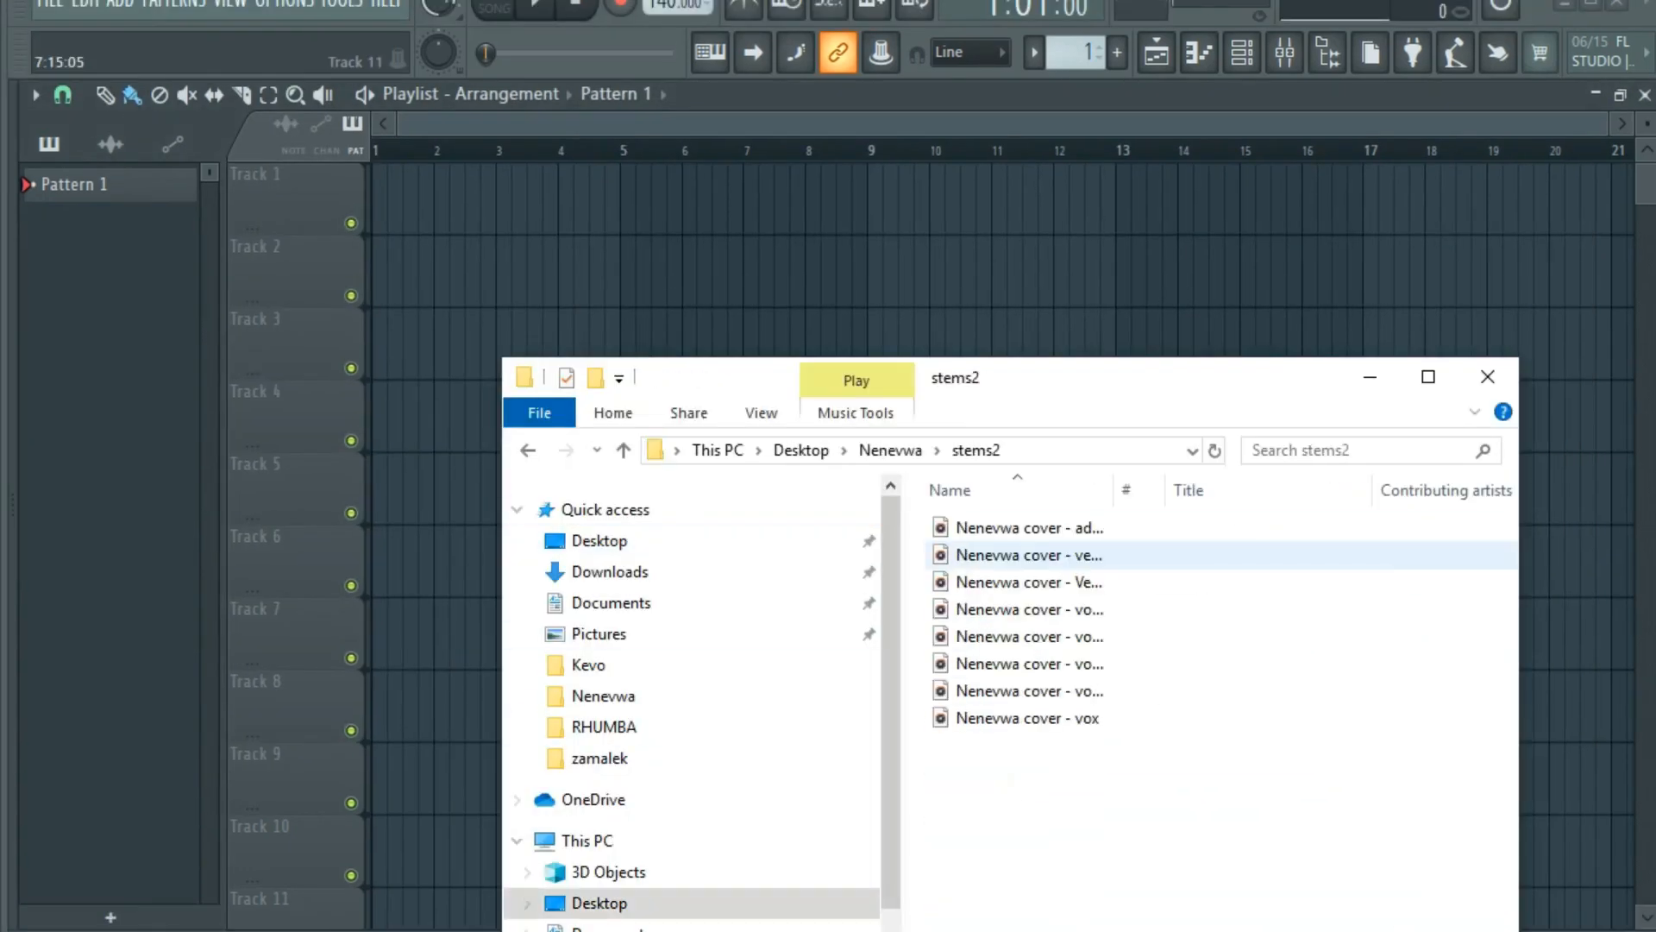
key(ctrl+a)
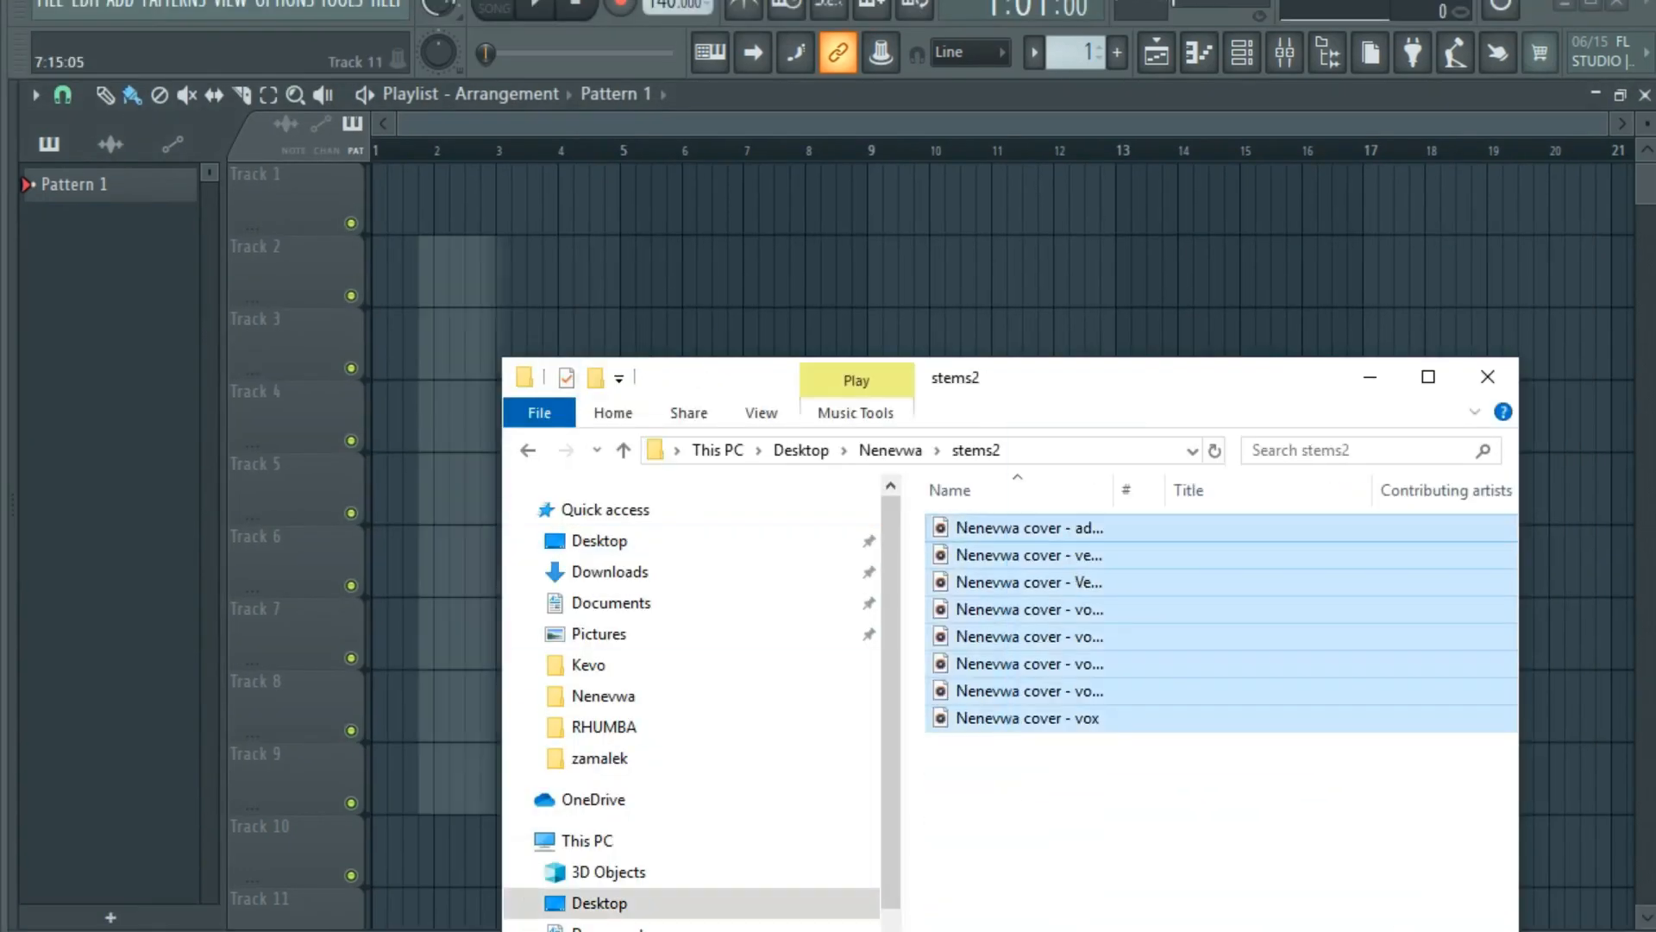
drag(992, 561, 392, 259)
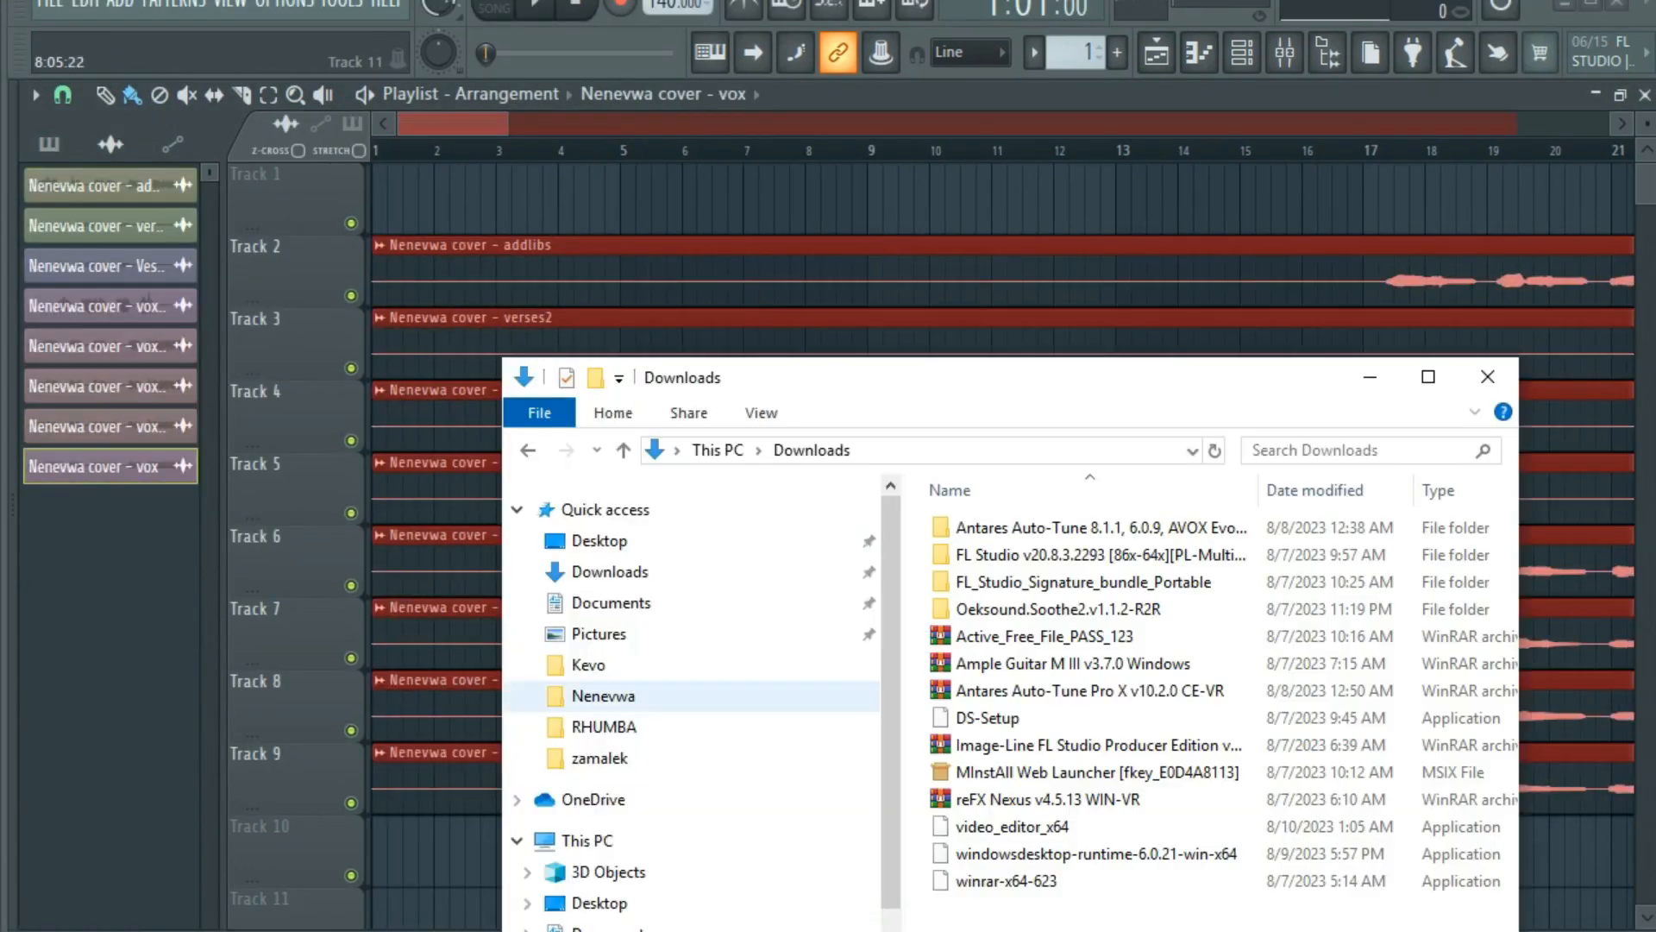
click(591, 529)
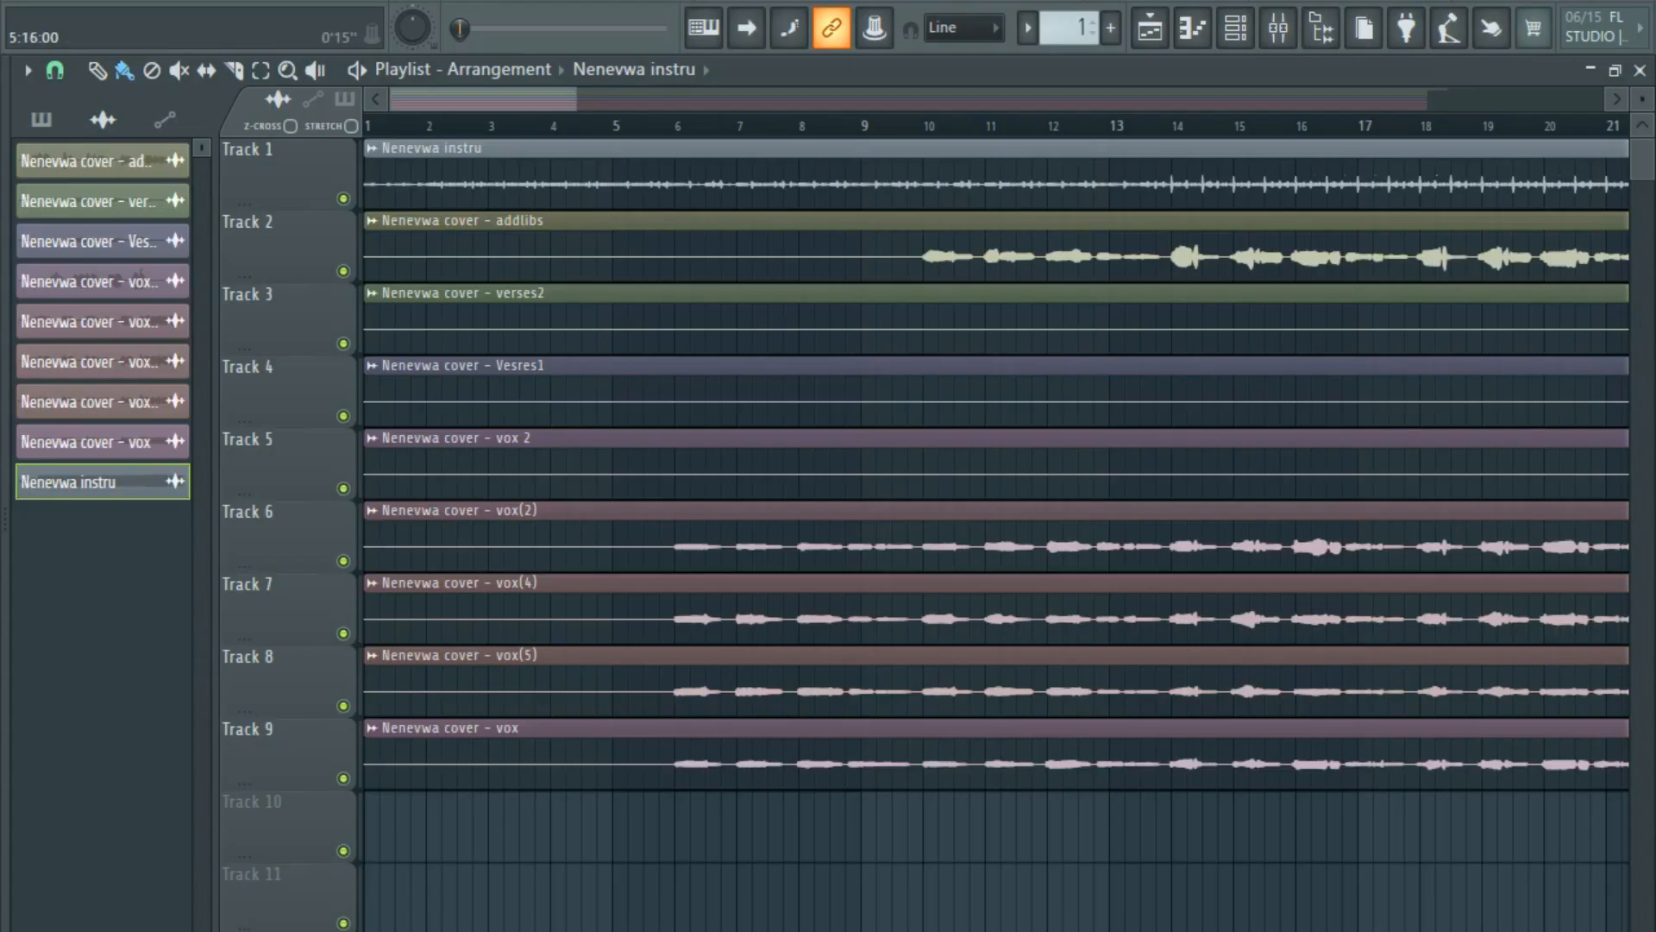
Play back the arrangement from around bar 6 to hear the imported stems together with the instrumental.
key(space)
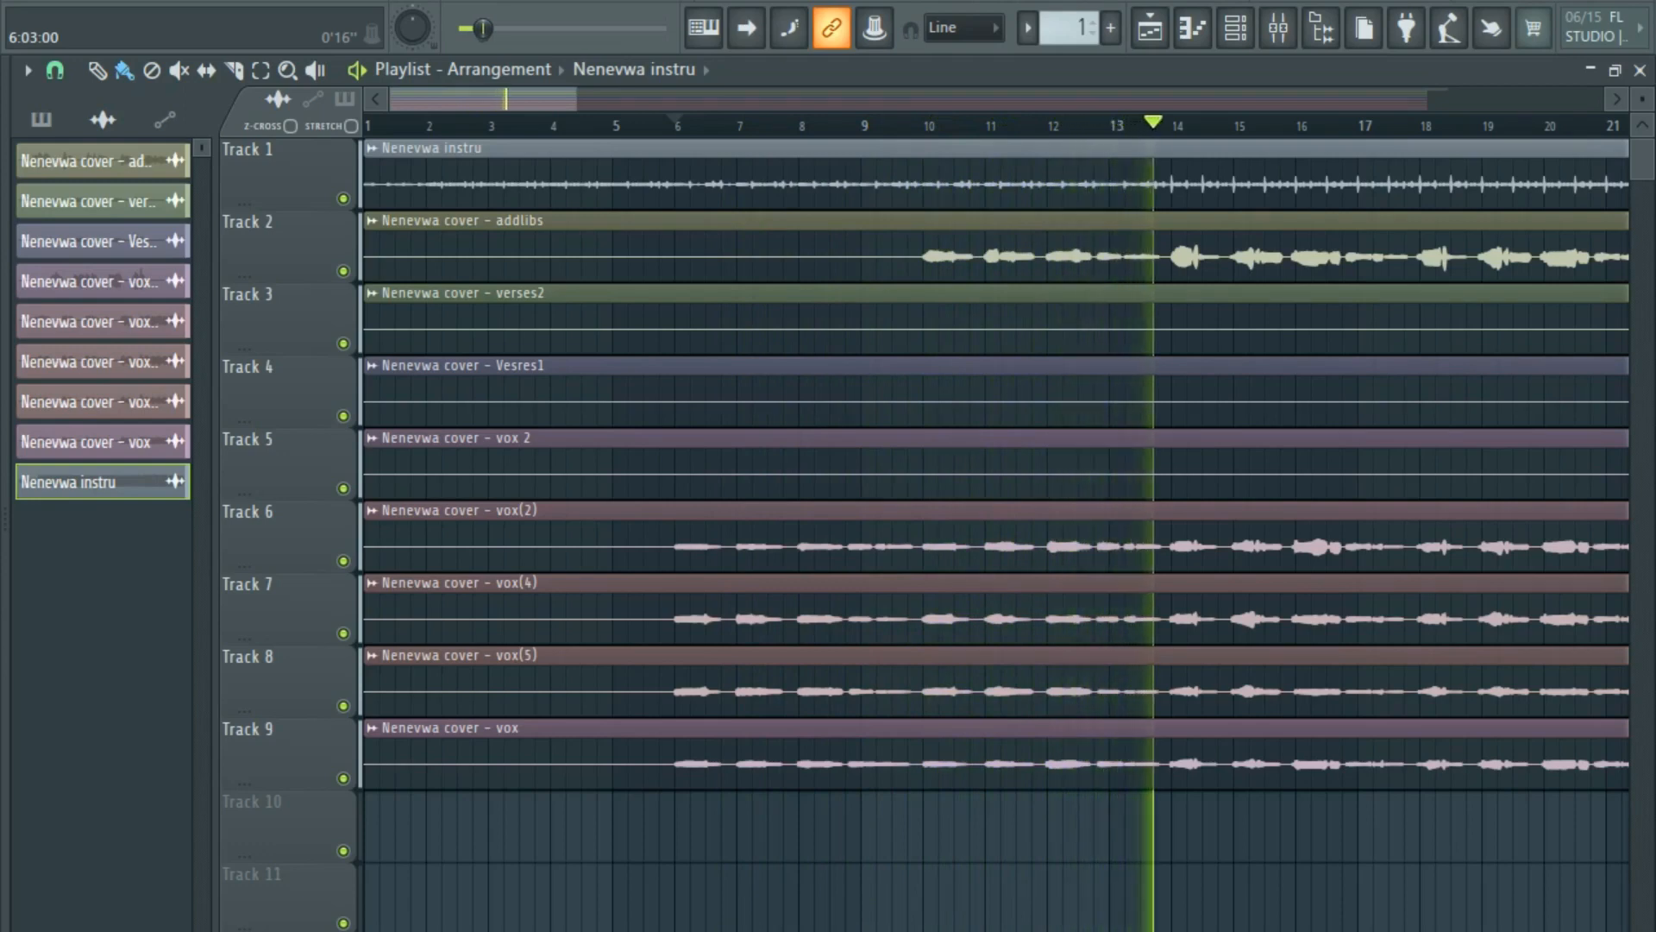
key(space)
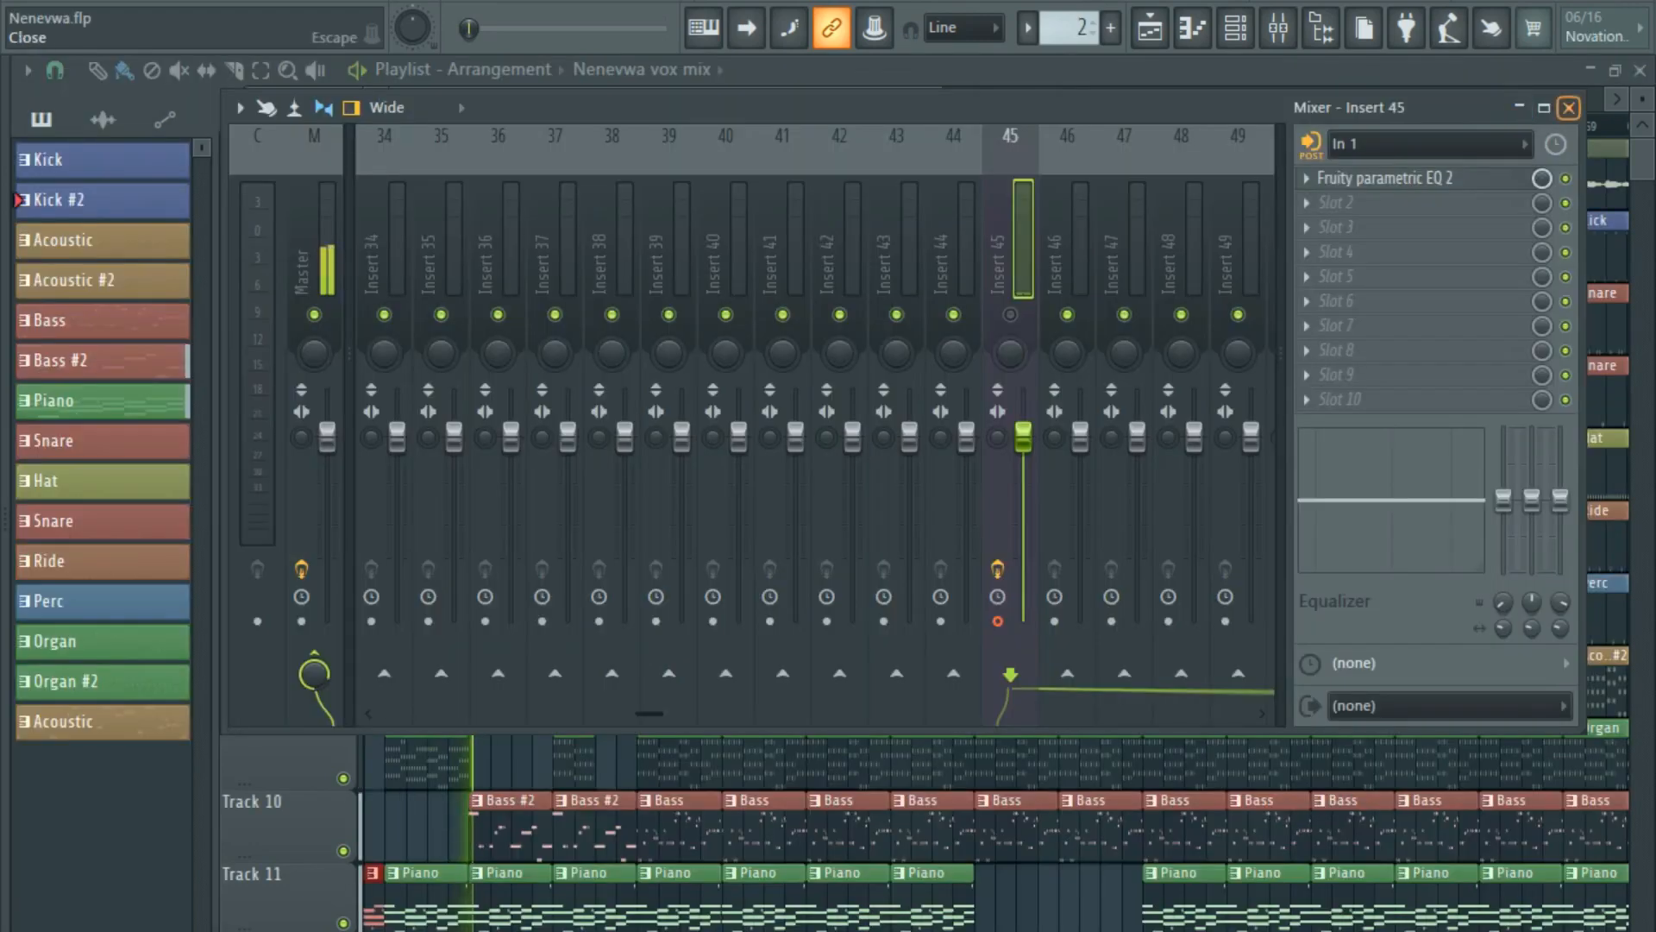
key(F9)
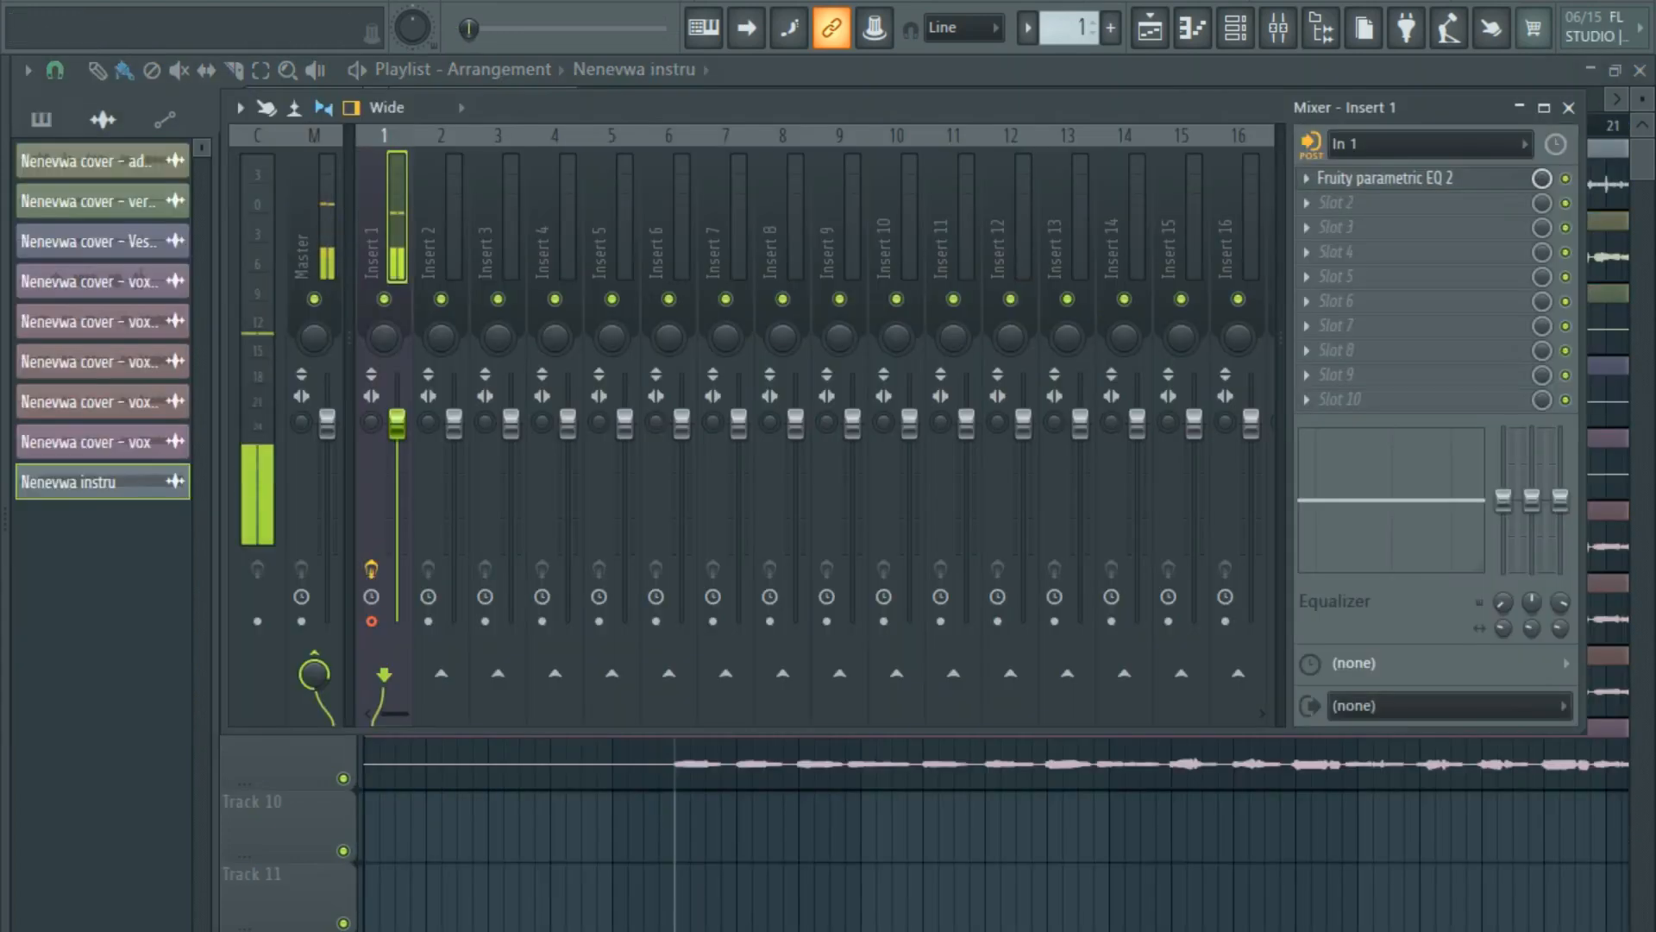
click(1568, 107)
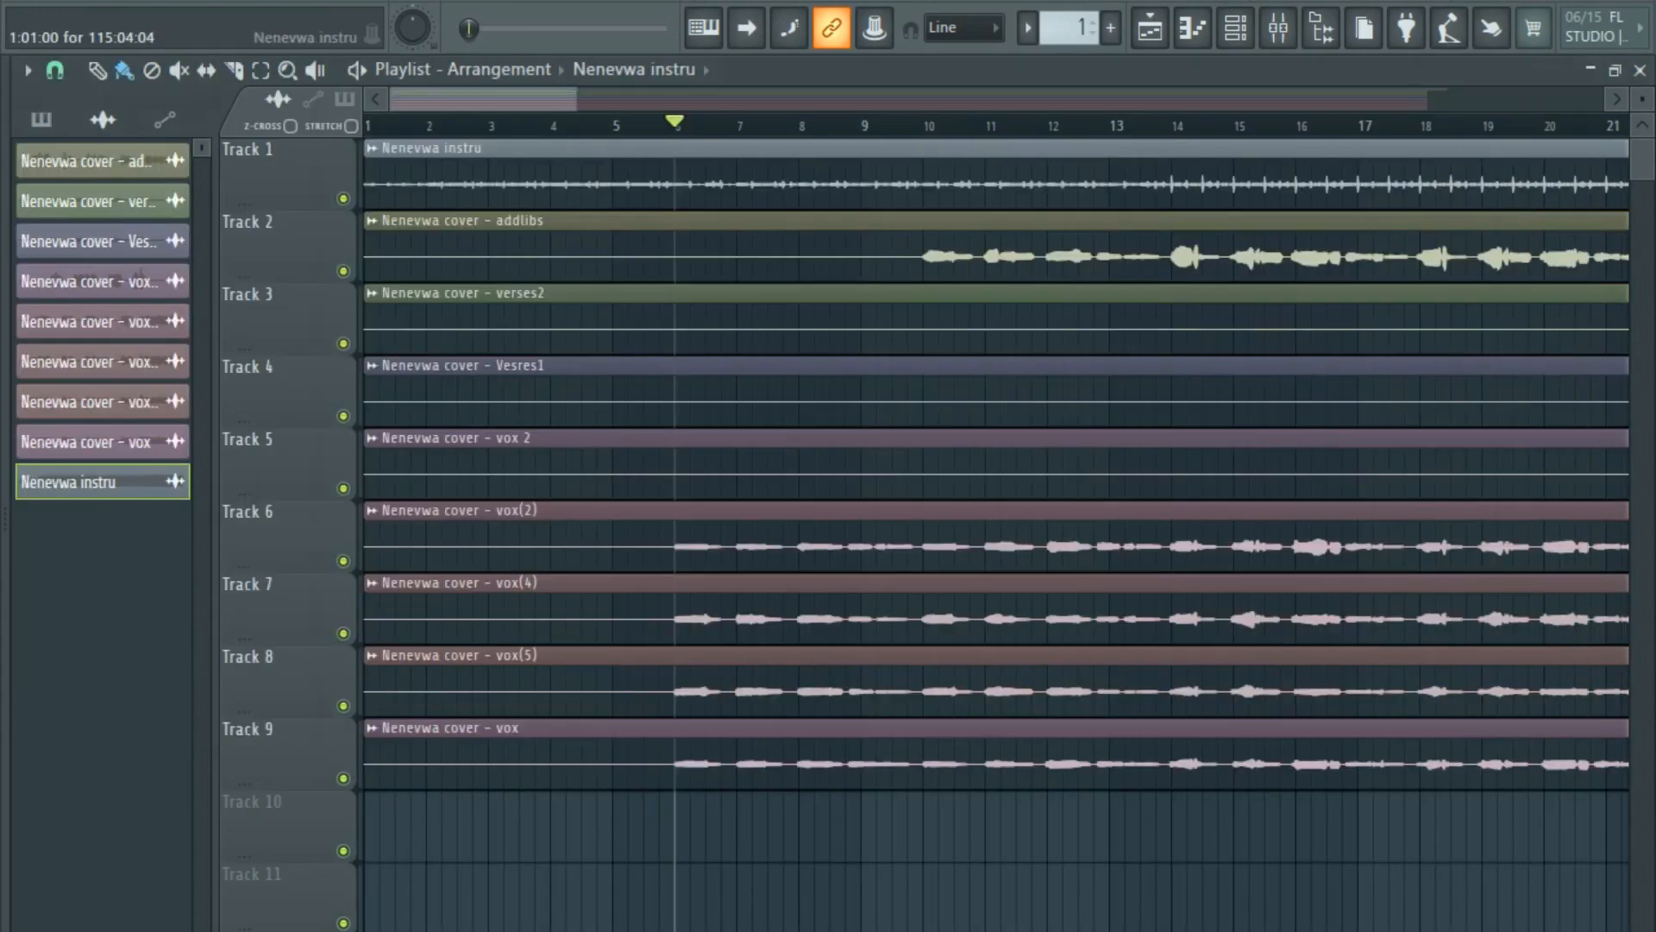
Open the Channel rack and move the Nenevwa instru channel up to the first position.
click(1279, 29)
click(1236, 28)
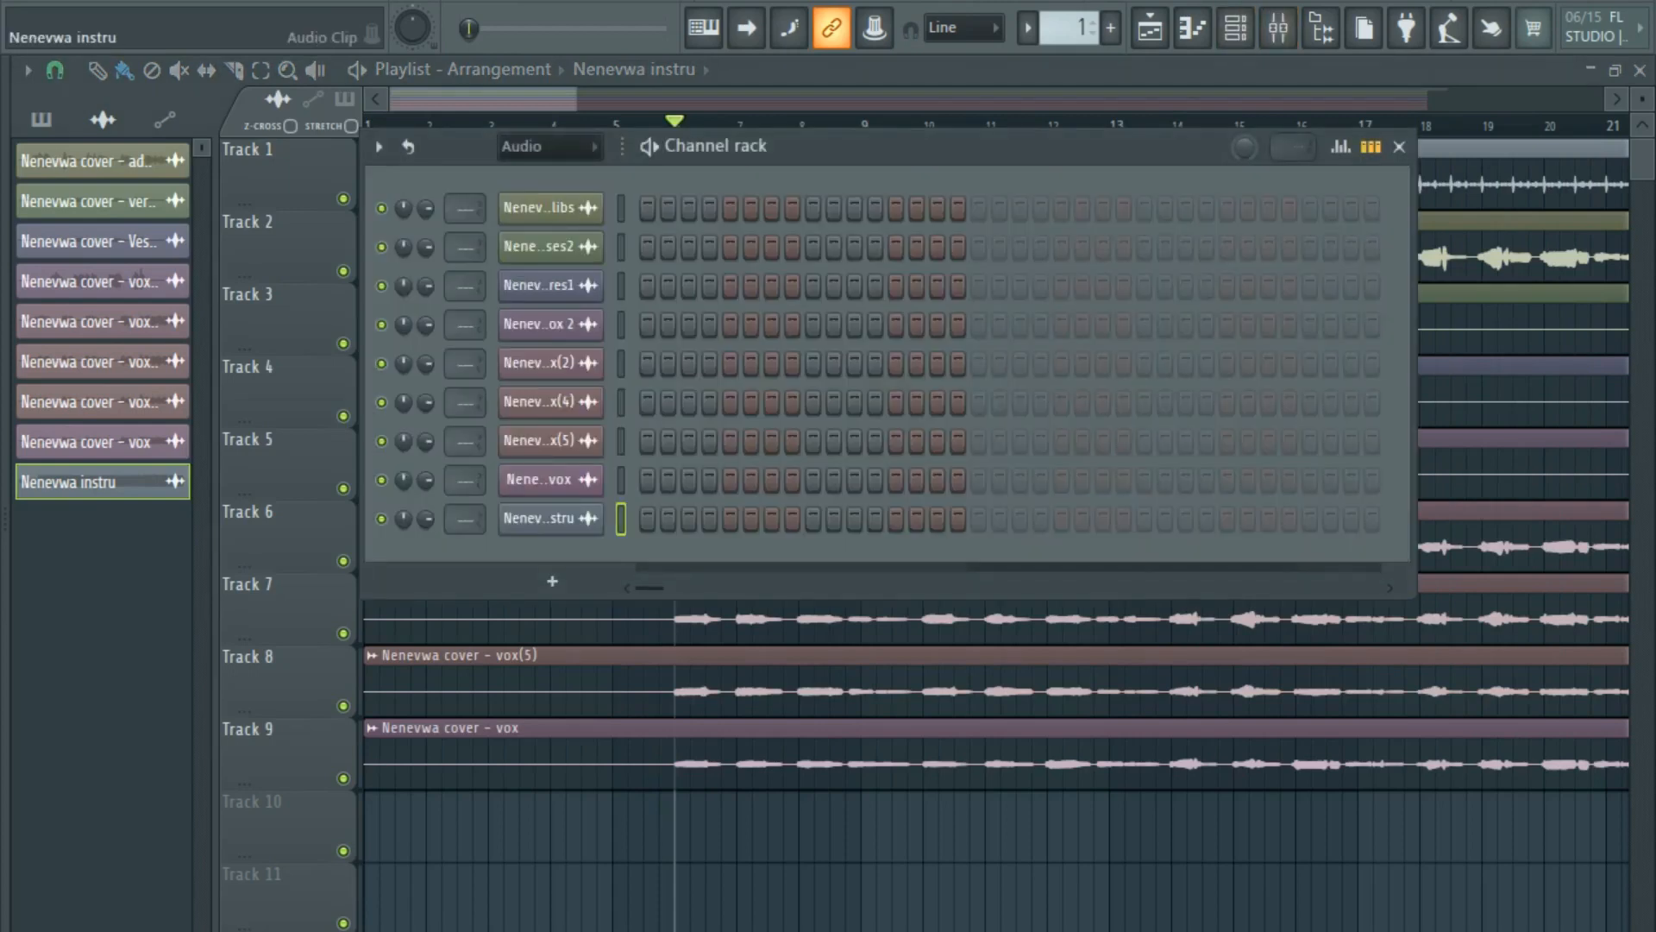
key(alt+Up)
key(alt+Up)
key(alt+Up)
key(alt+Up)
key(alt+Up)
key(alt+Up)
key(alt+Up)
key(alt+Up)
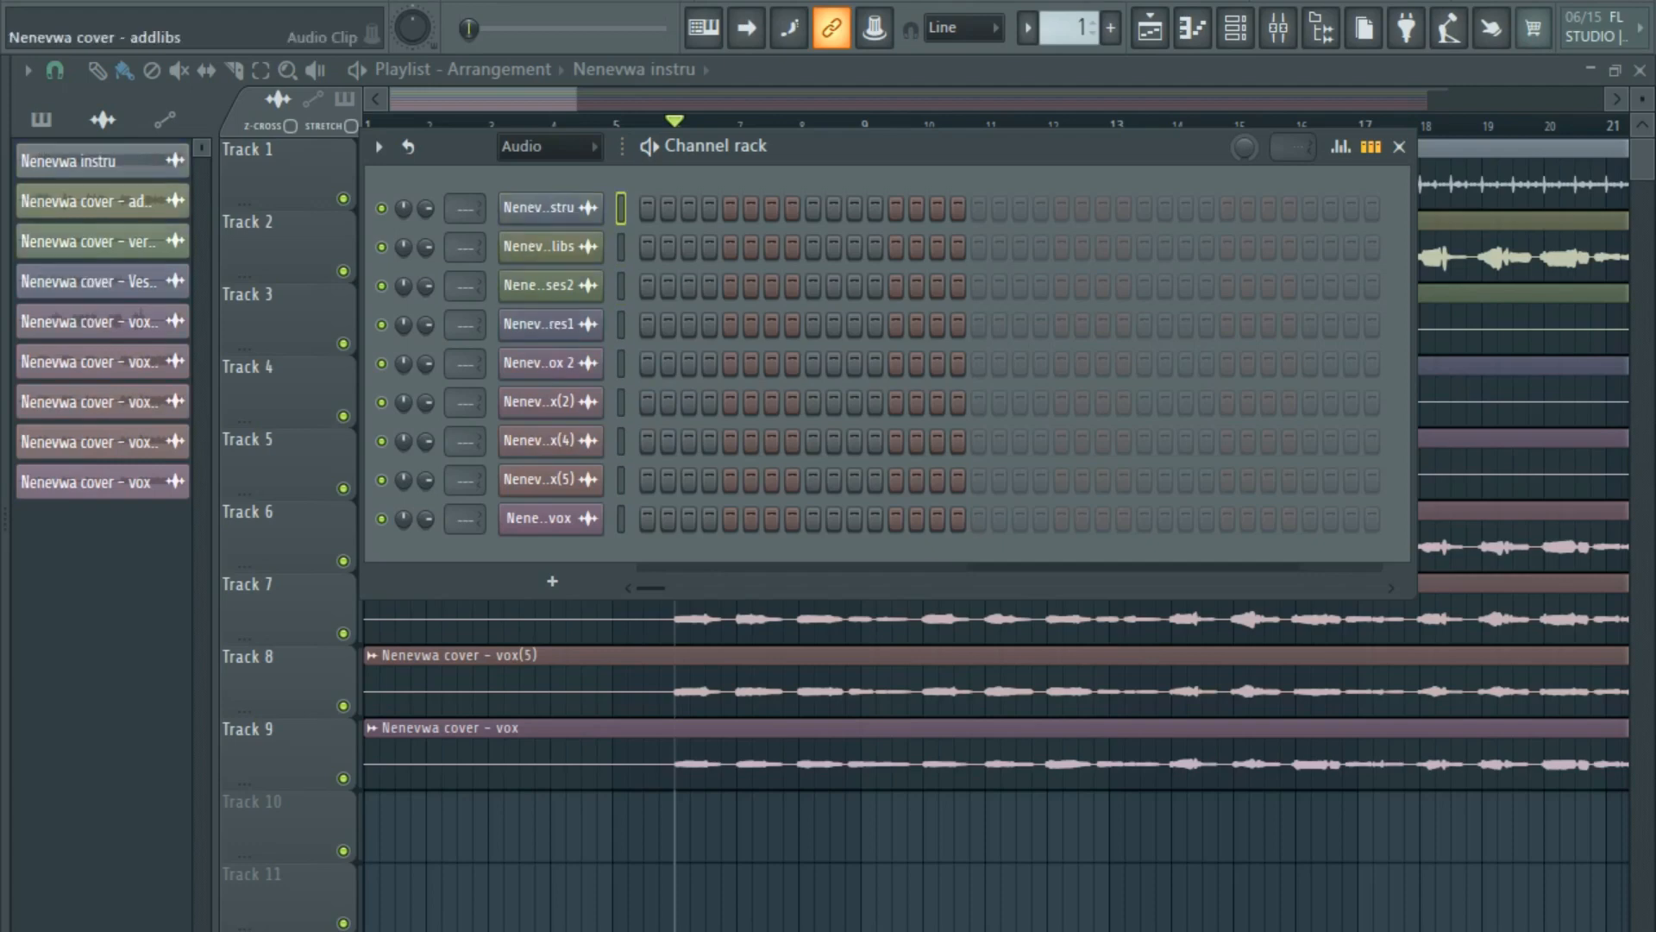
Select all channels in the Channel rack and route them to consecutive mixer tracks starting at Insert 2.
click(621, 207)
click(621, 208)
click(621, 208)
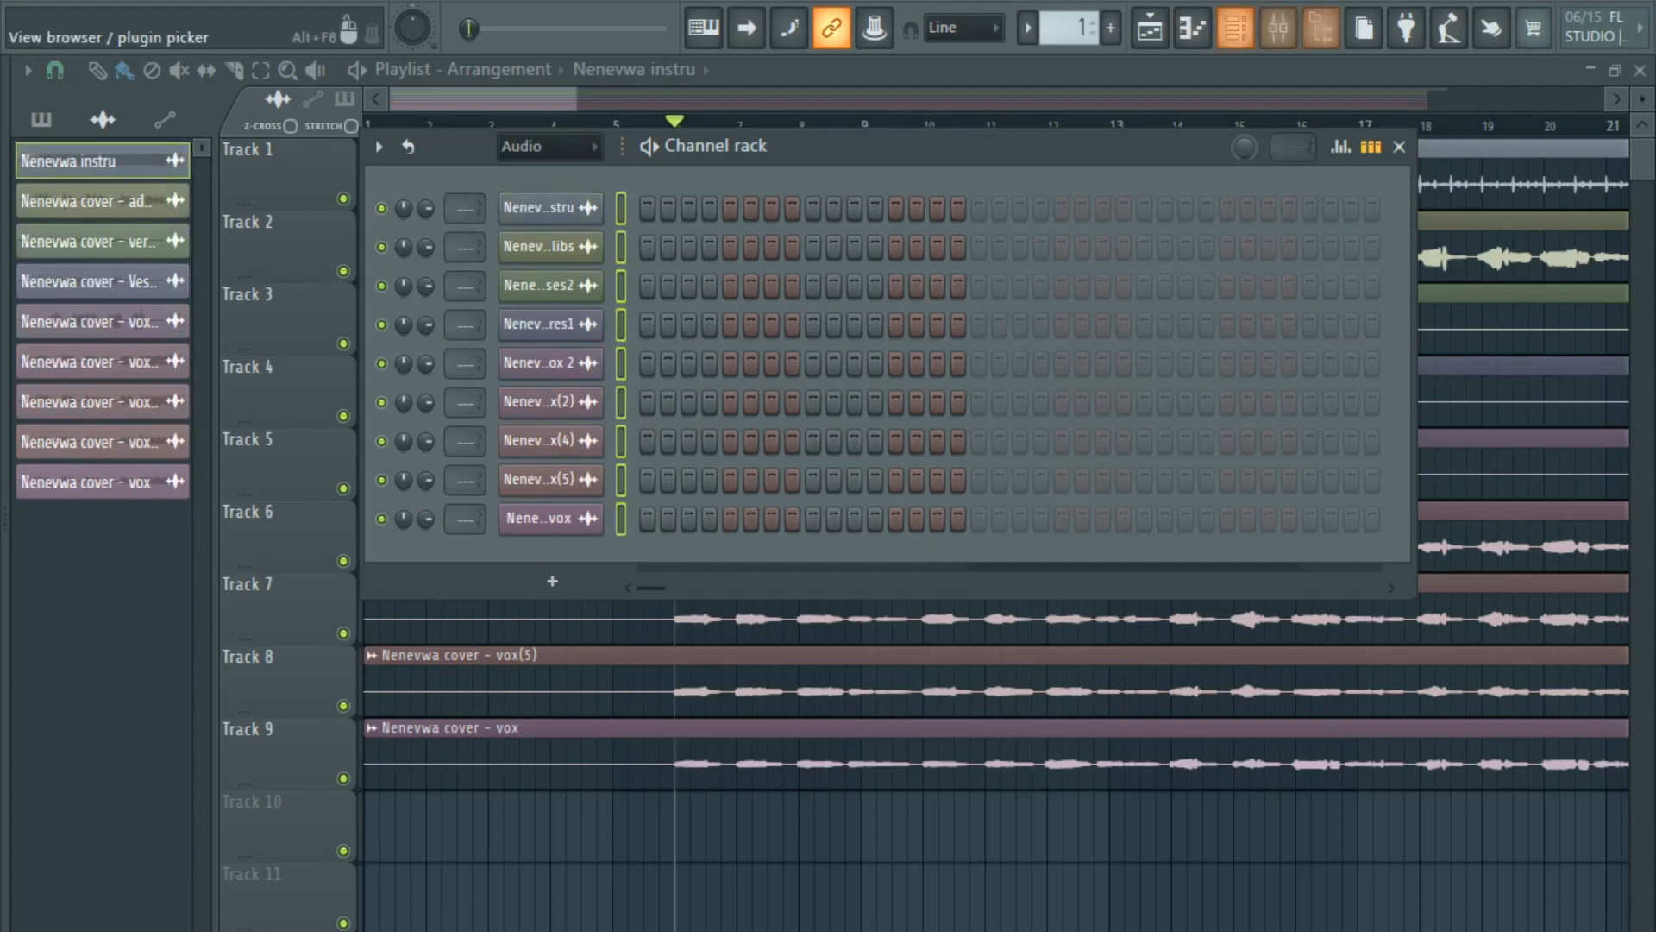
click(1279, 27)
click(441, 215)
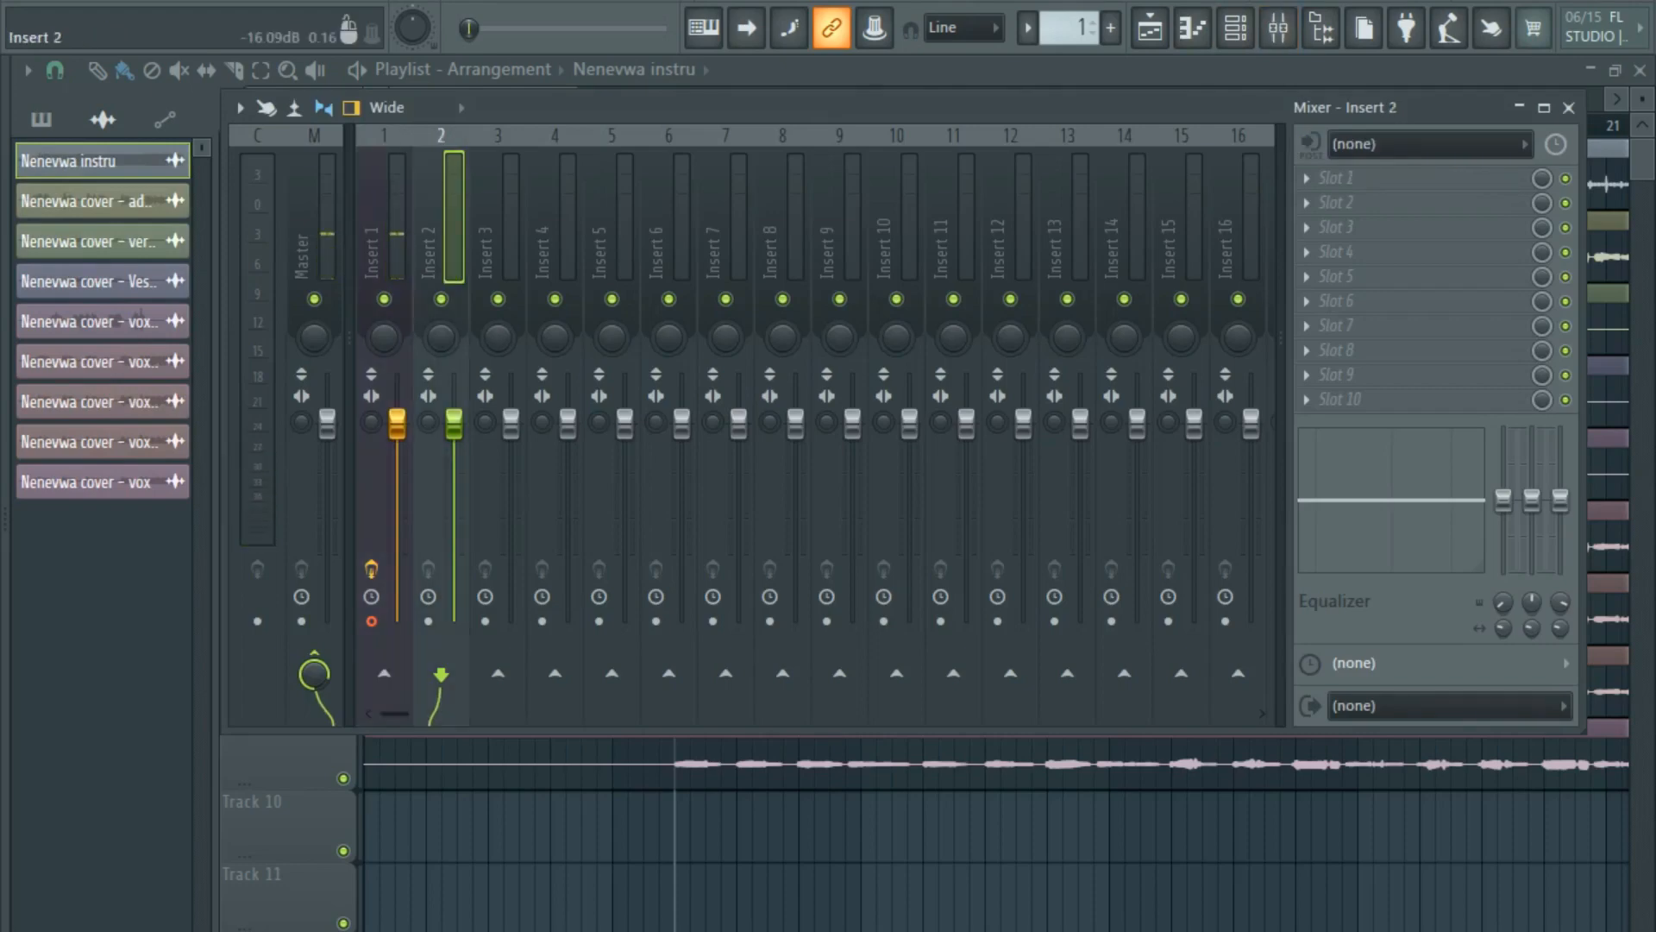
key(ctrl+shift+l)
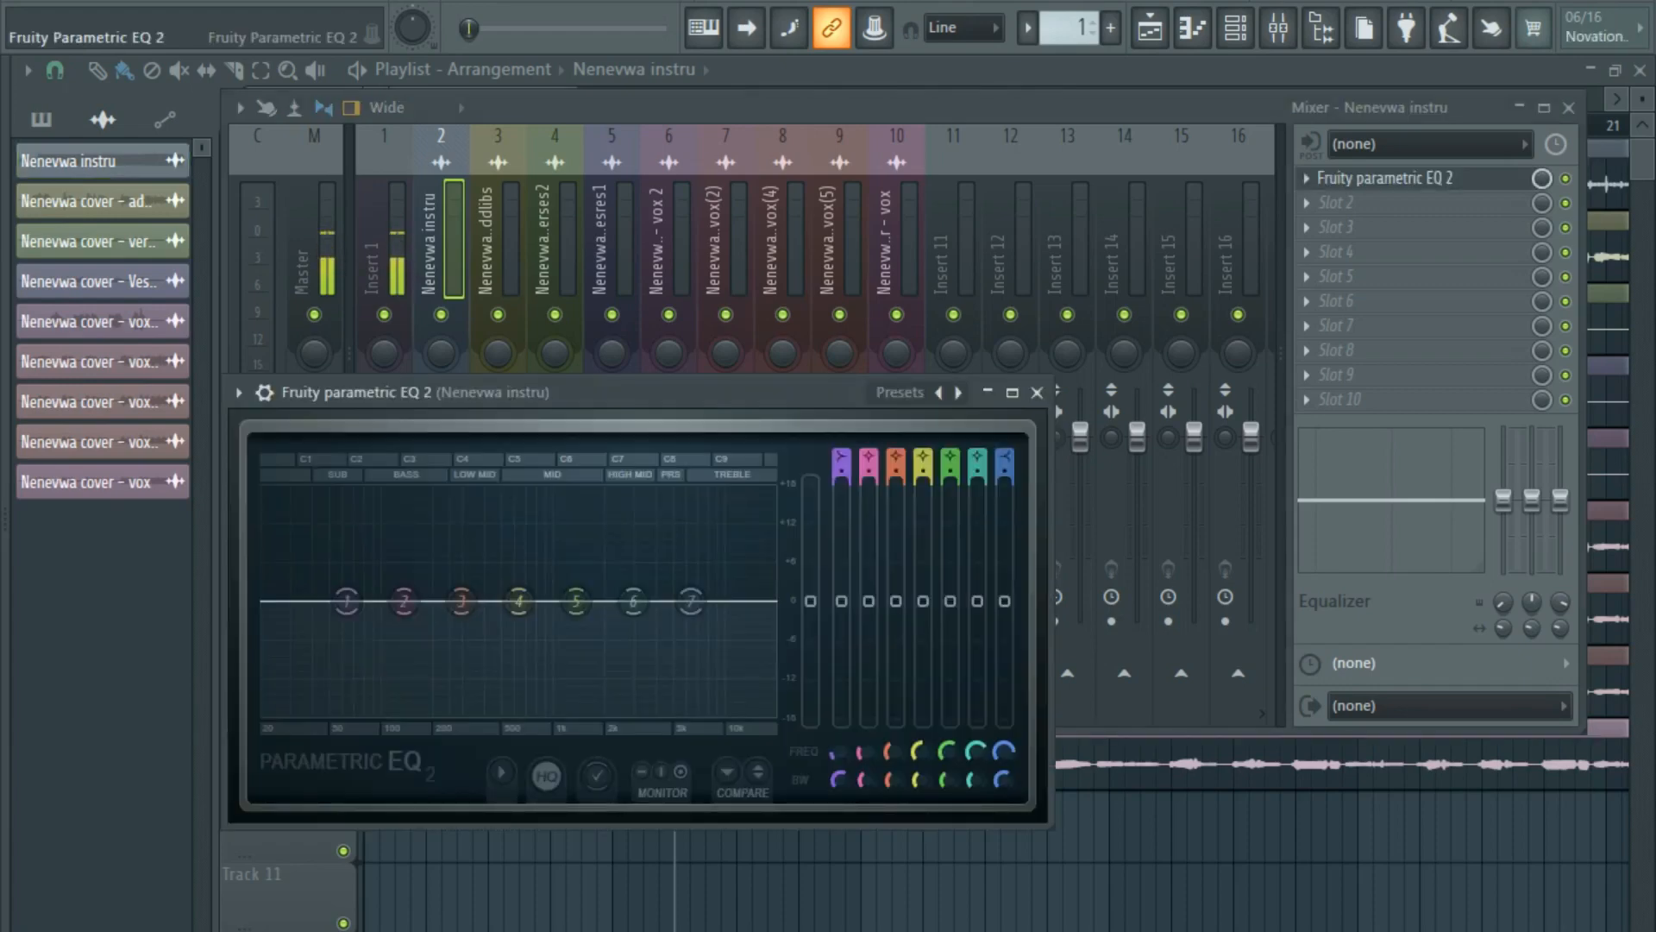
Apply the Cp Default preset to Fruity Parametric EQ 2 on the Nenevwa instru mixer track.
drag(656, 392, 967, 340)
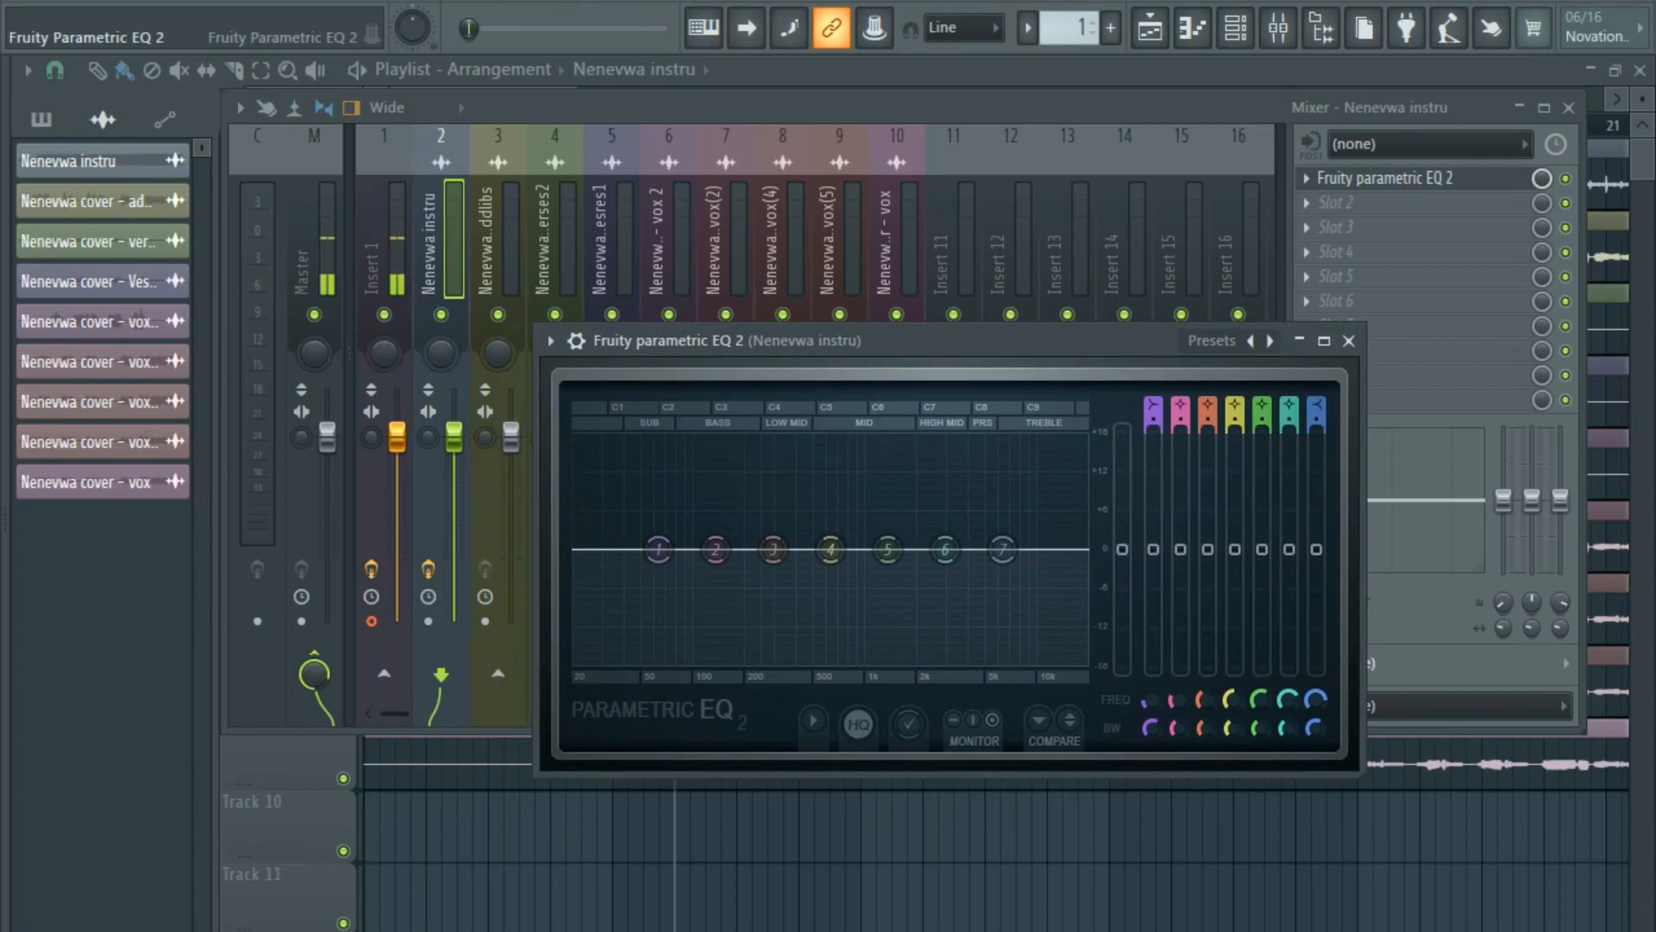
click(1212, 340)
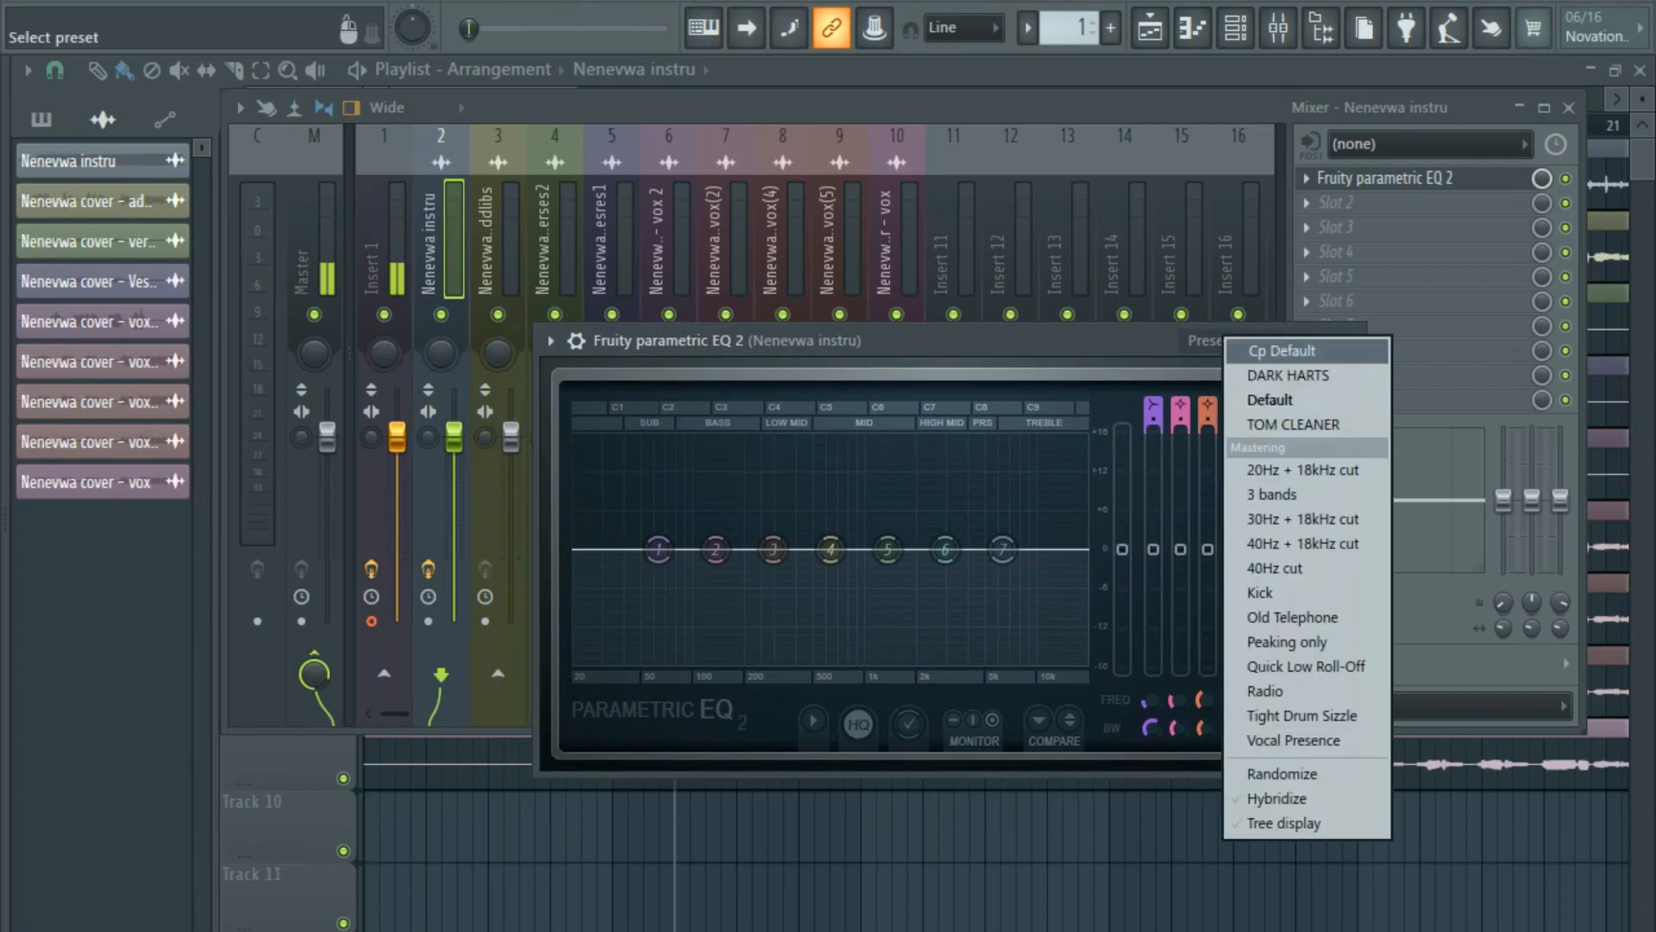
click(1283, 350)
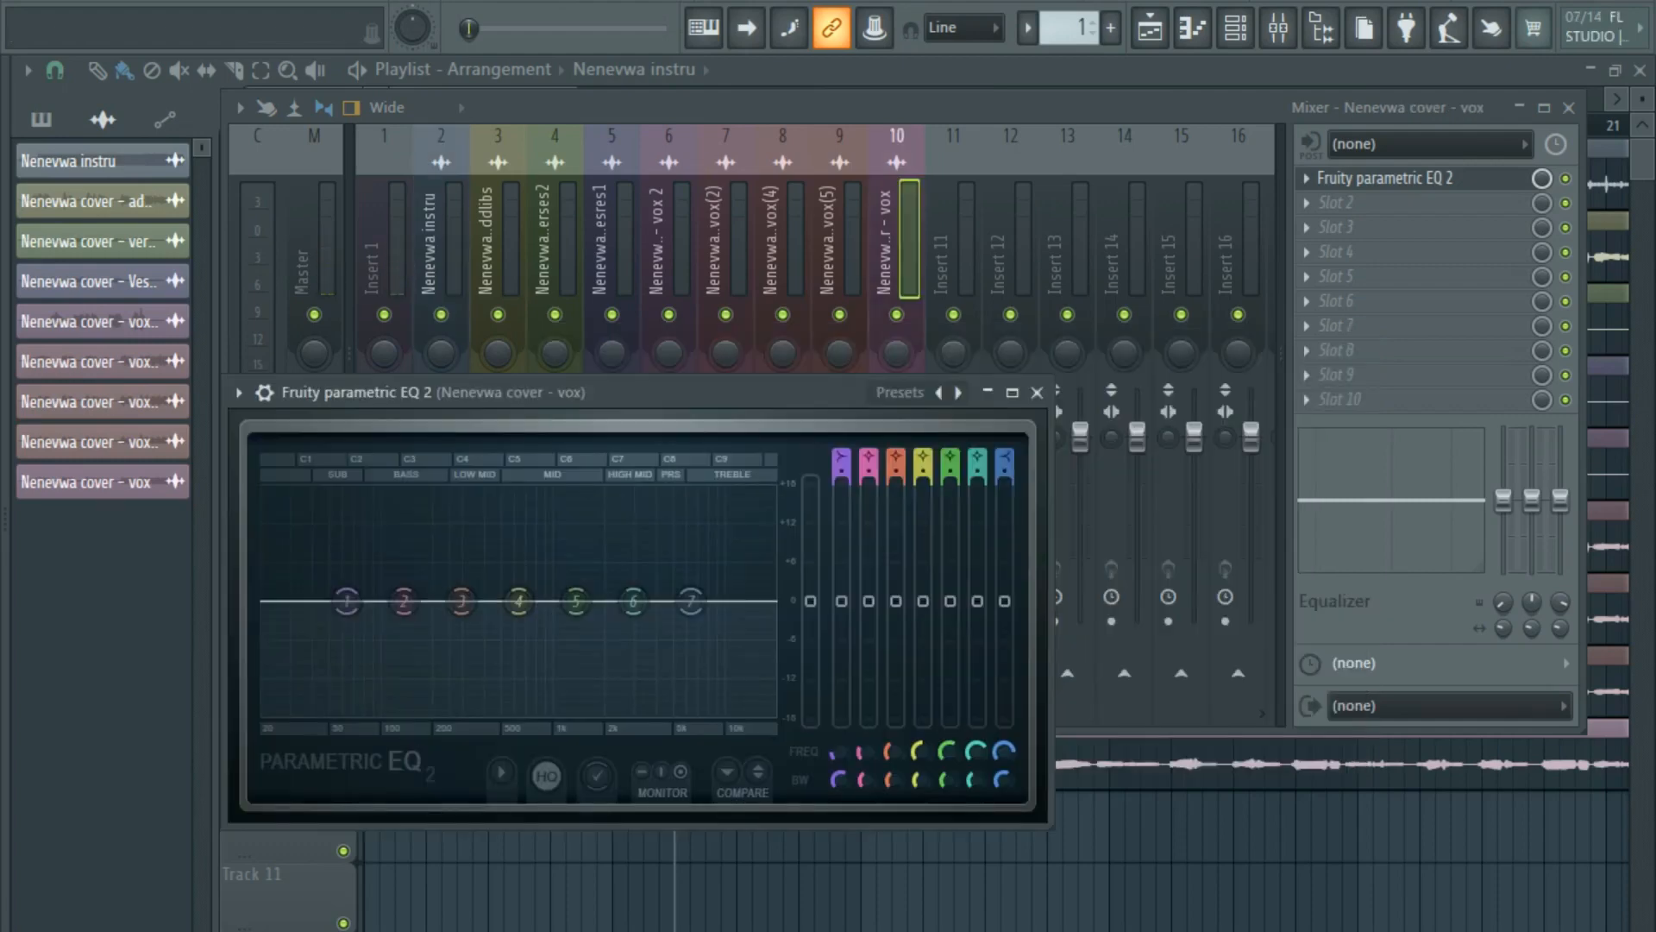
Mute the Nenevwa instru mixer track, solo the Nenevwa cover - vox track and play it back.
key(space)
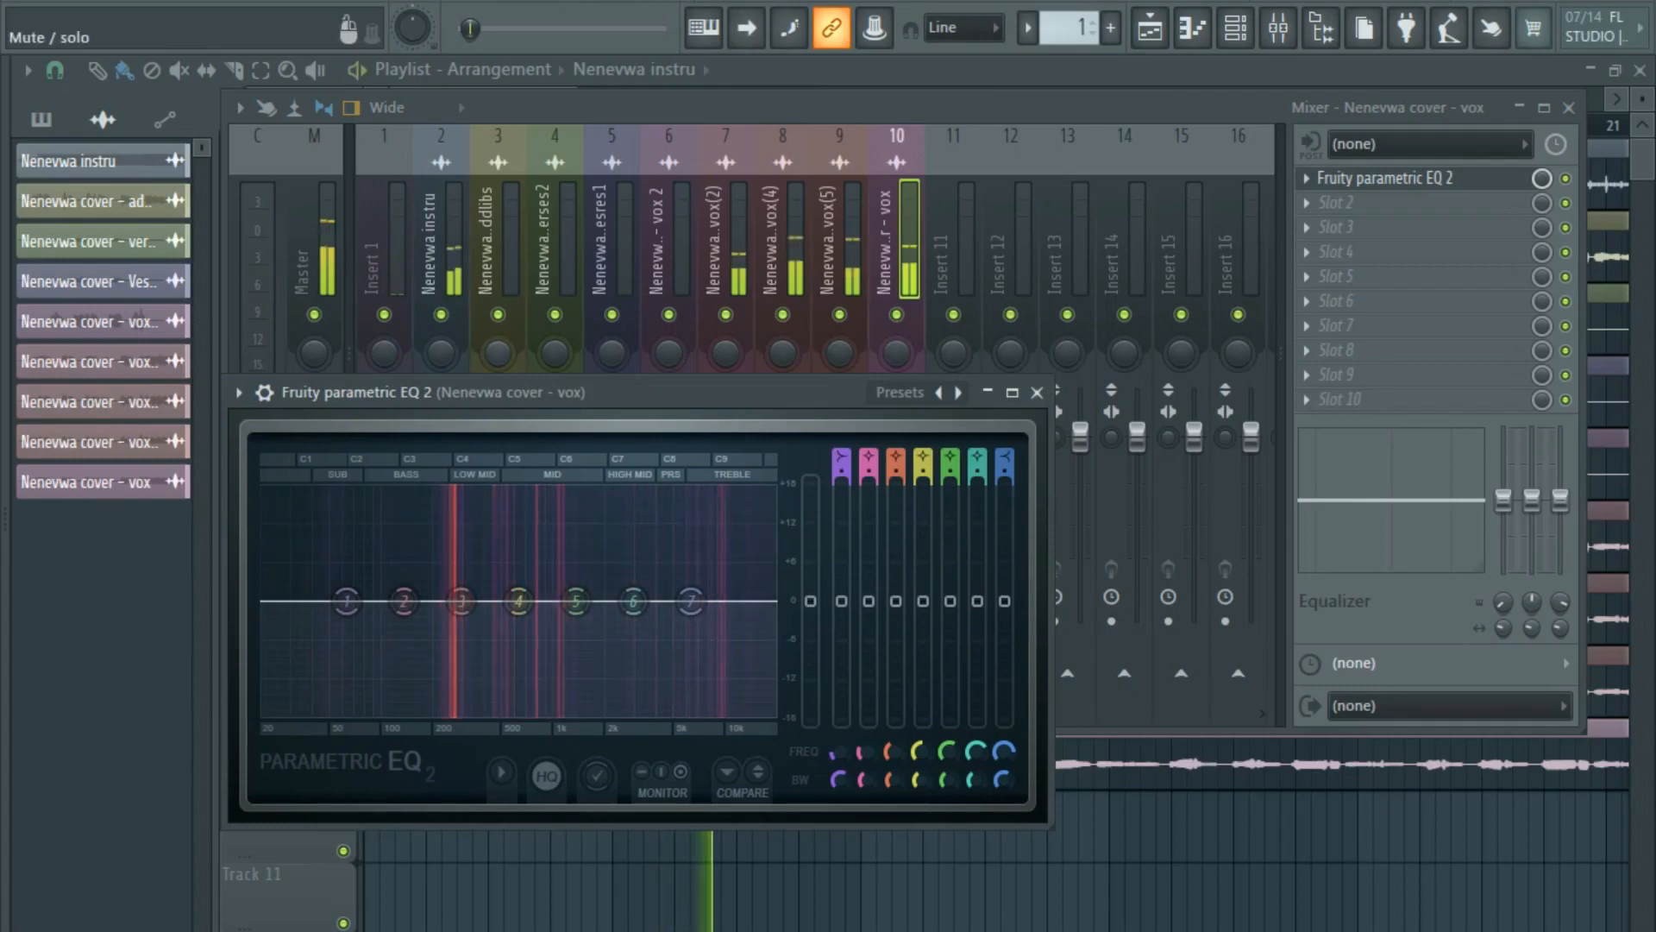
key(space)
click(440, 315)
key(space)
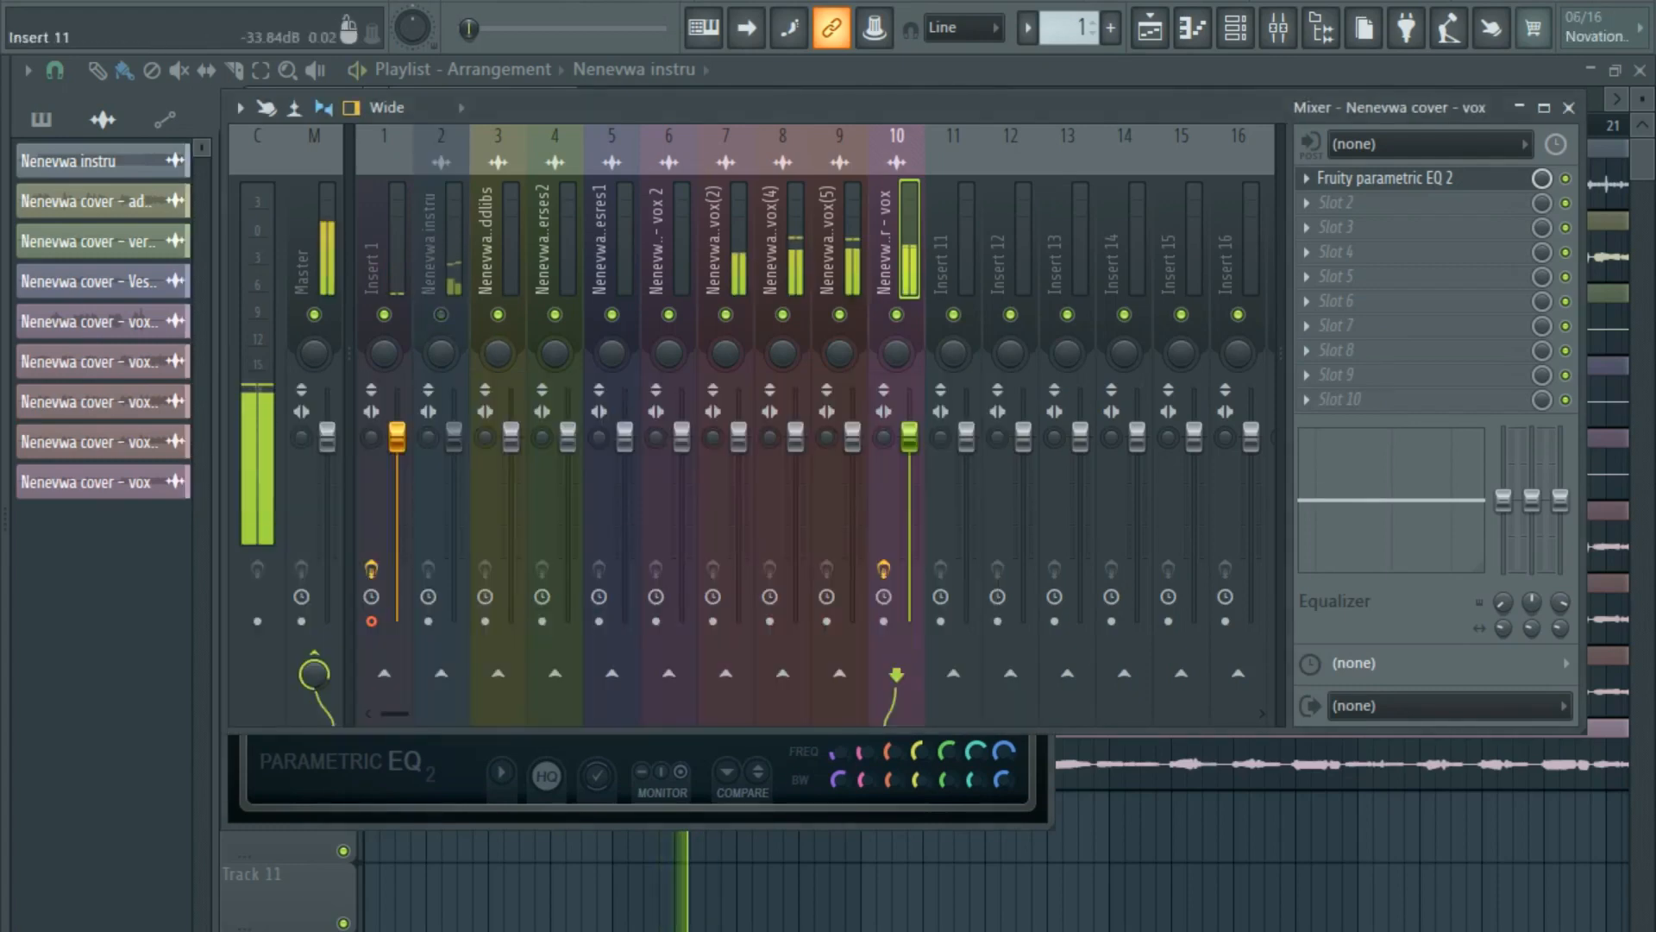
key(space)
key(space)
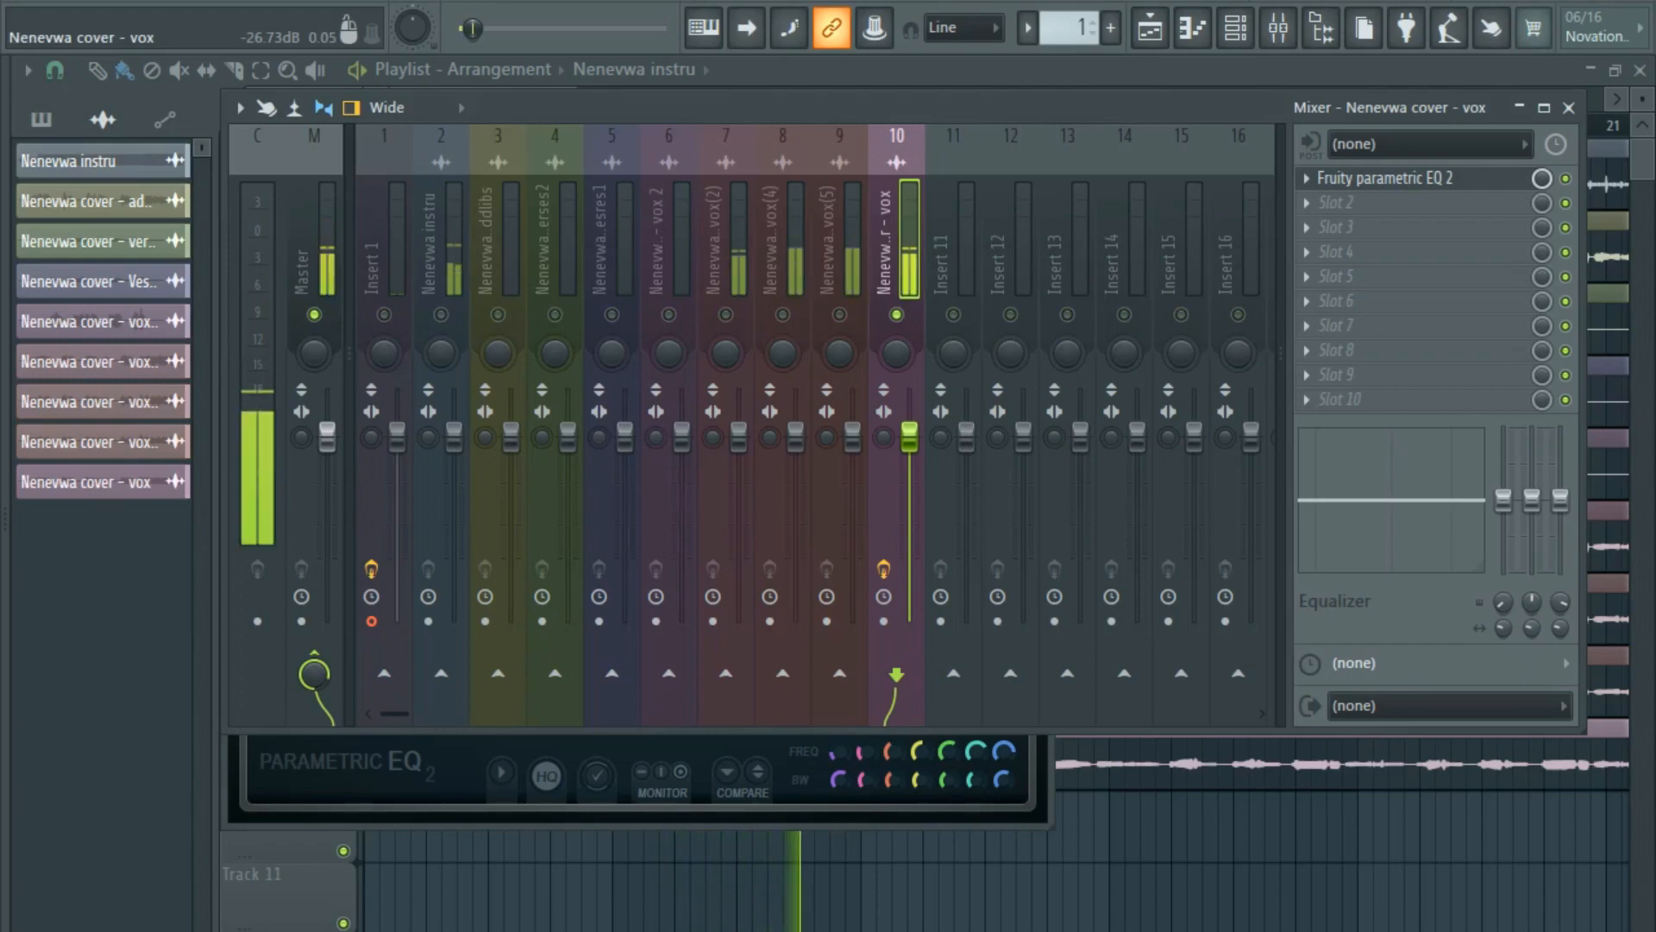
key(space)
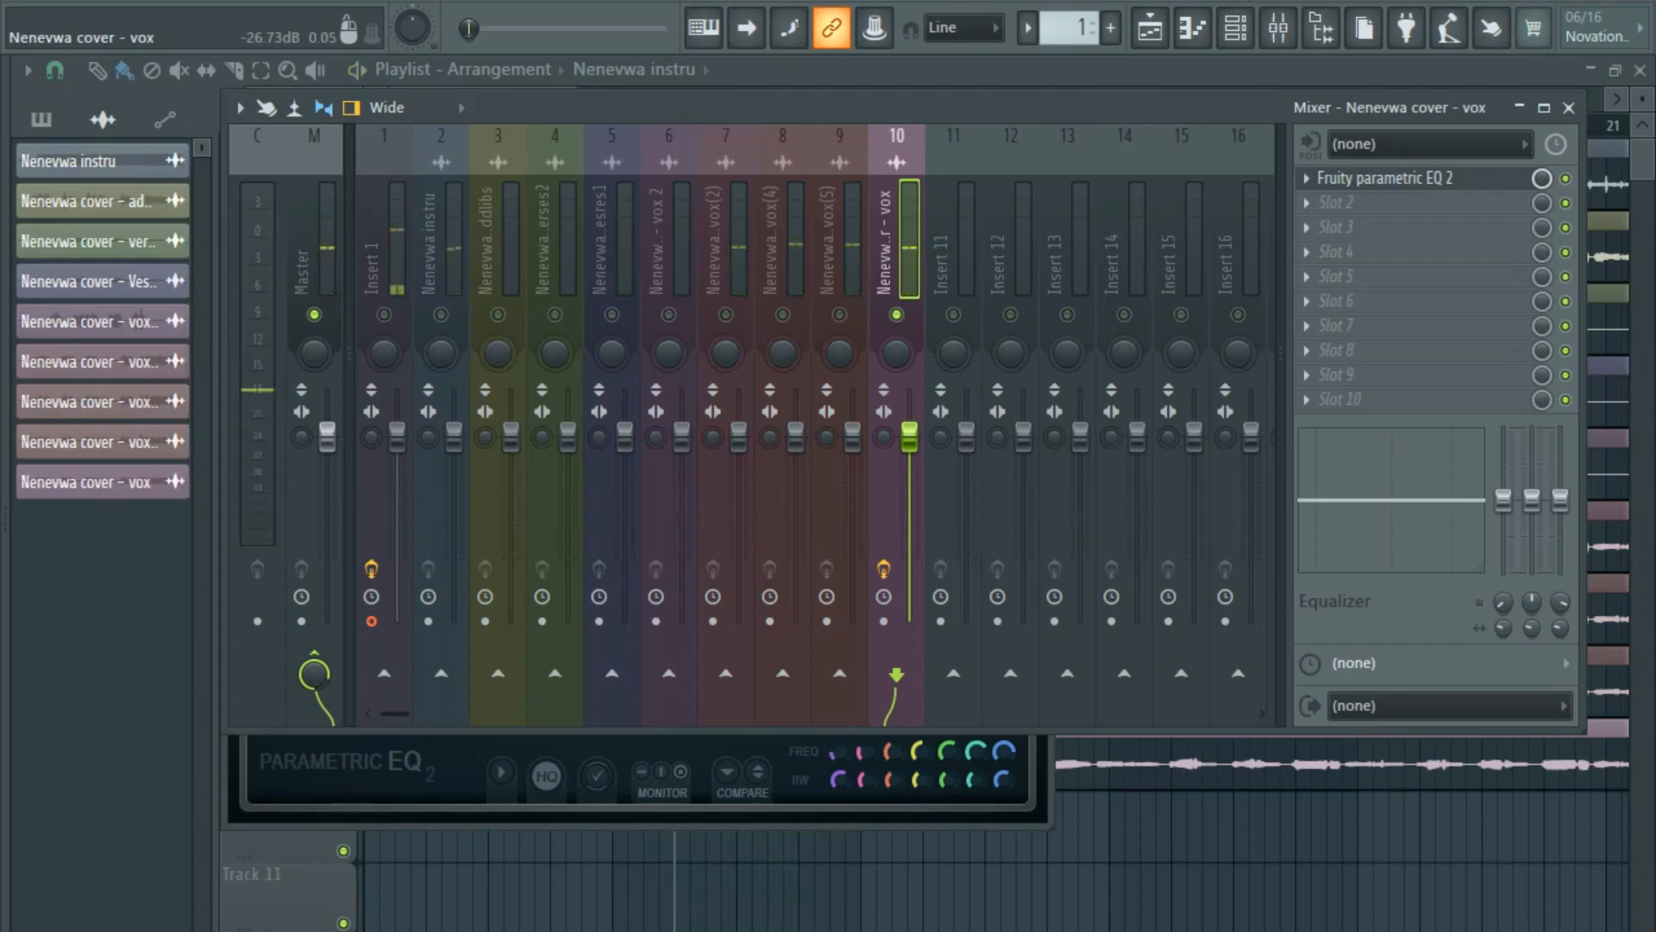
Unmute the Insert 1 mixer track and reselect the Nenevwa cover - vox track.
click(384, 315)
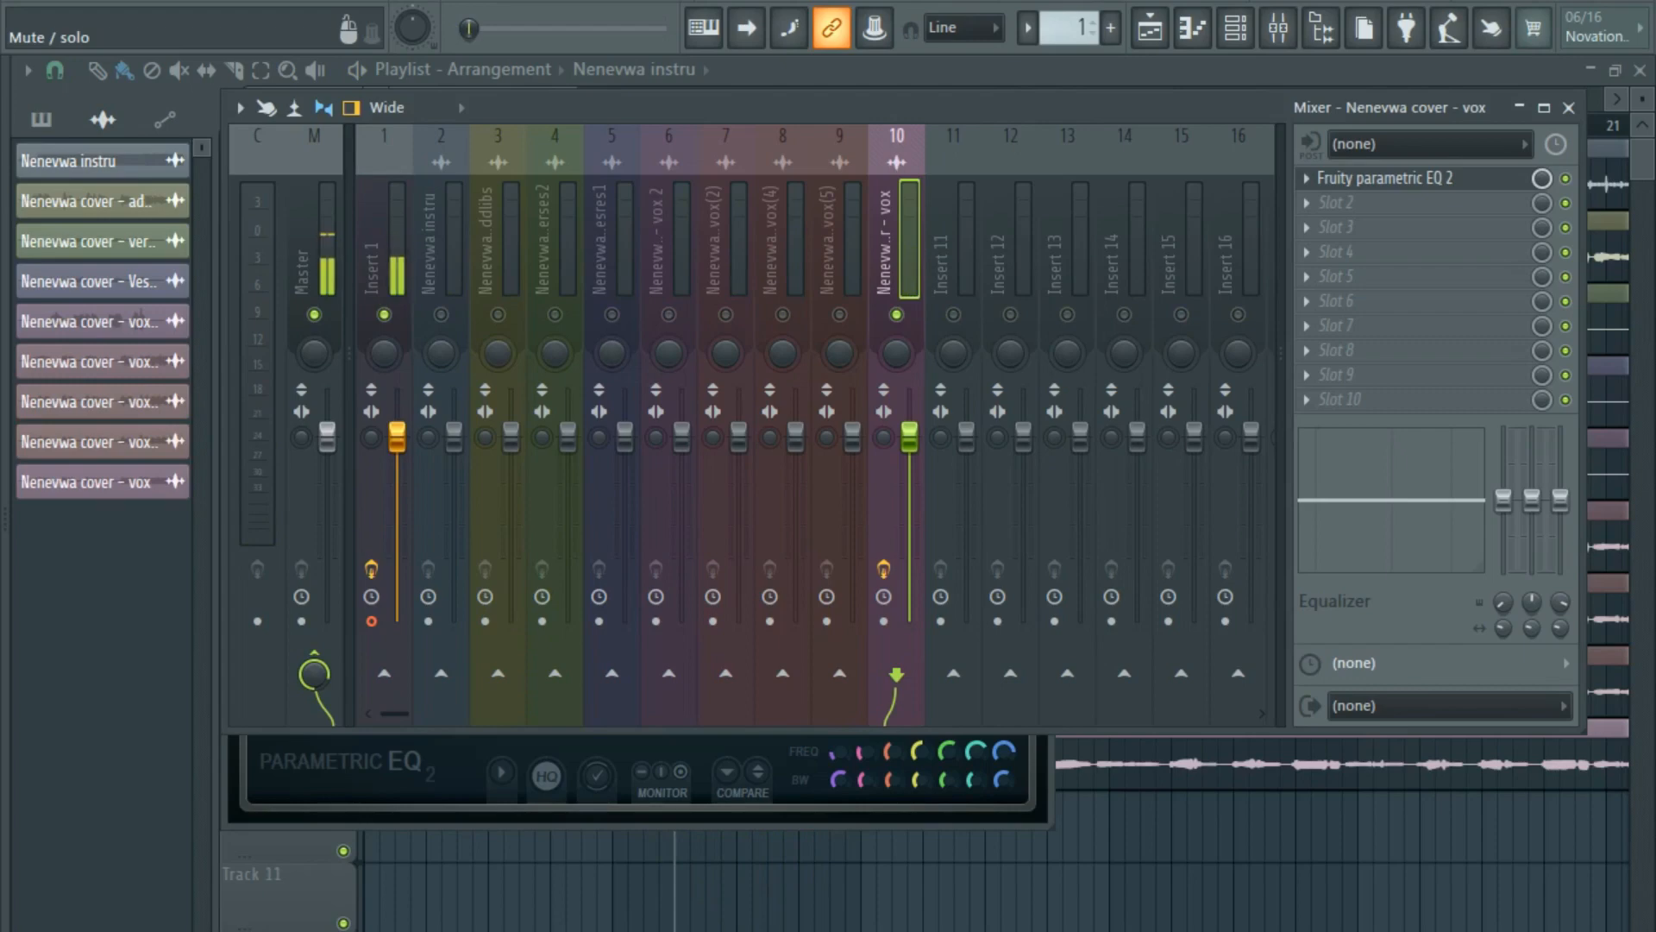
right_click(413, 130)
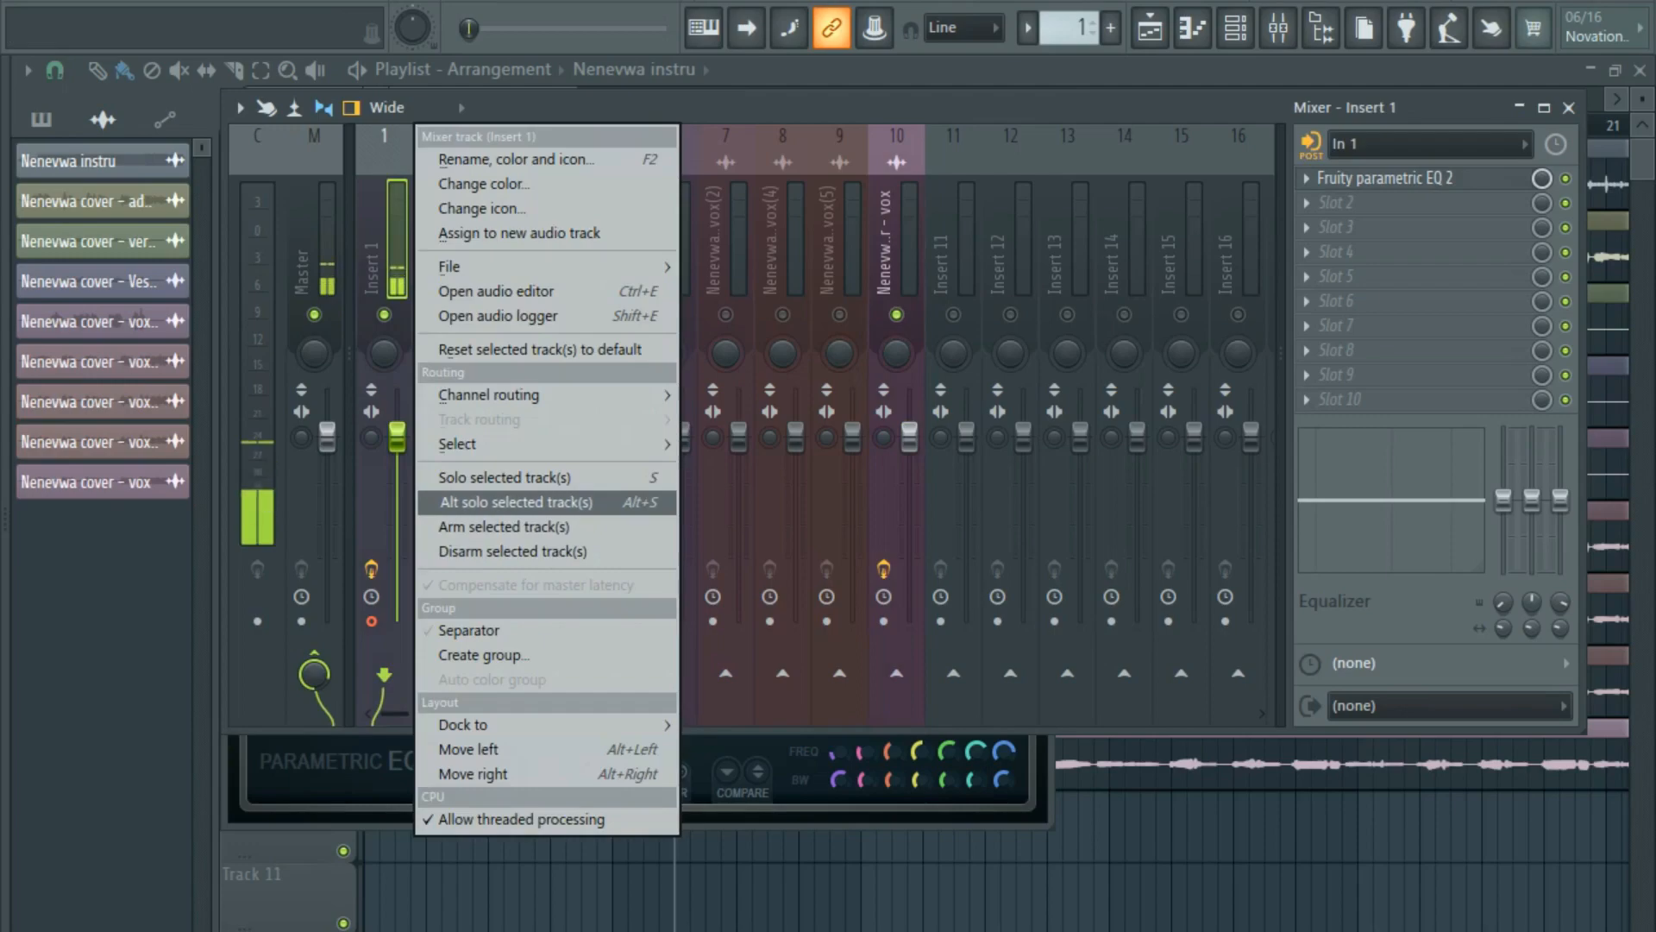
click(888, 242)
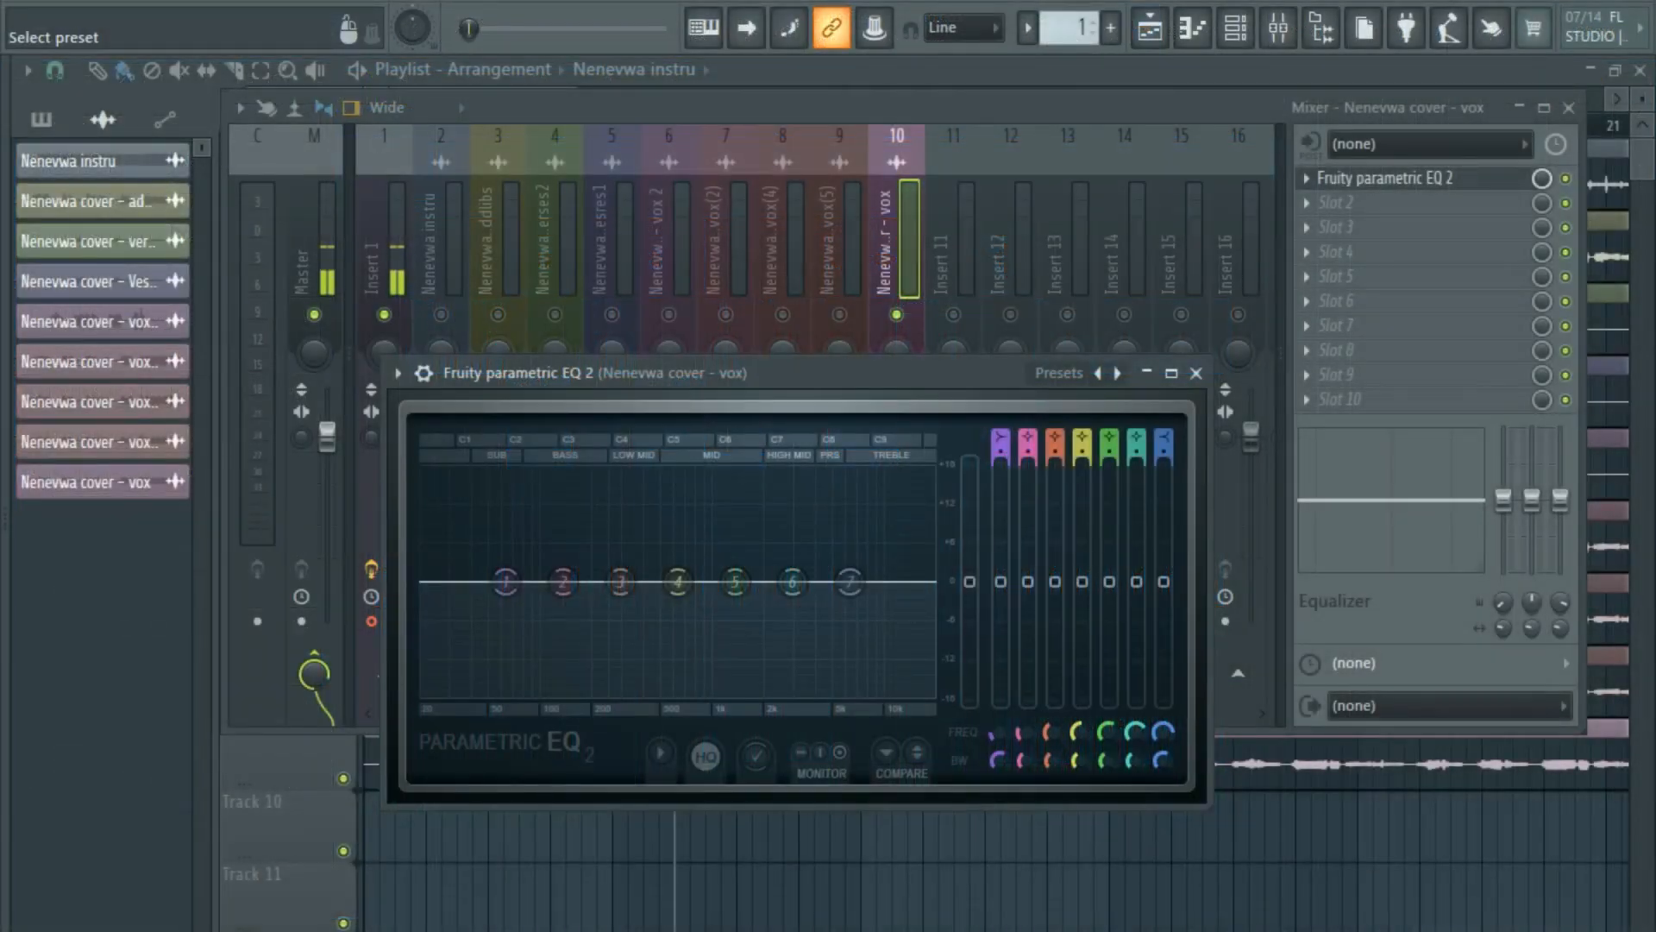
Apply the Cp Default preset to Fruity parametric EQ 2 on the Nenevwa cover - vox track and check playback.
click(1058, 372)
click(1099, 386)
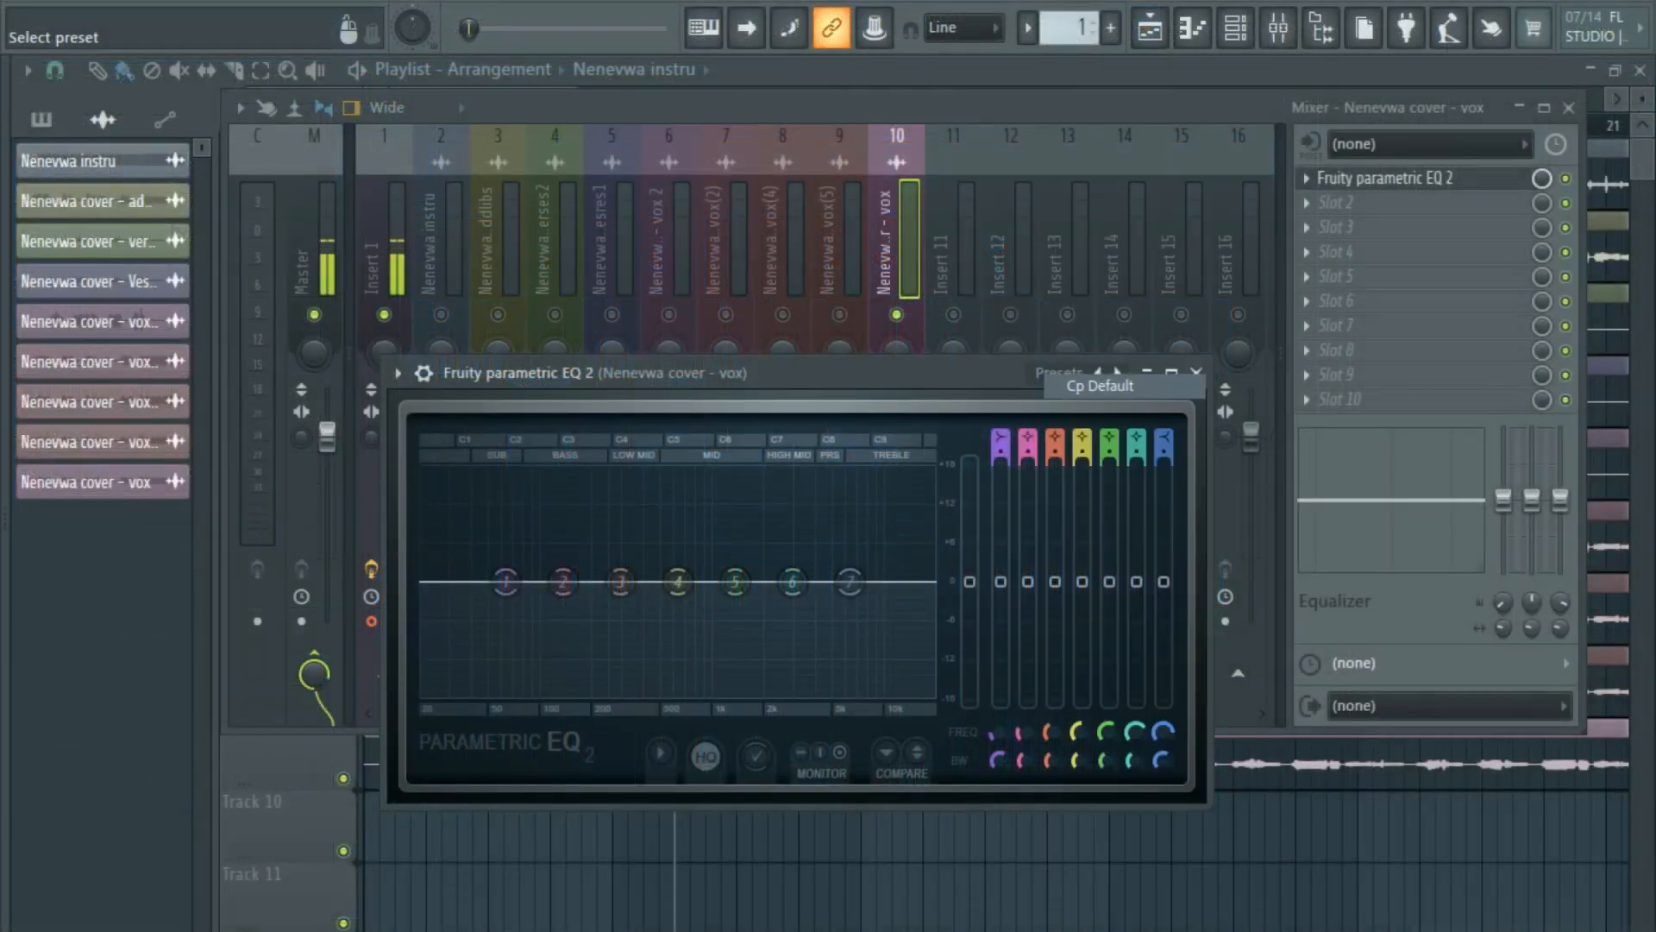
key(space)
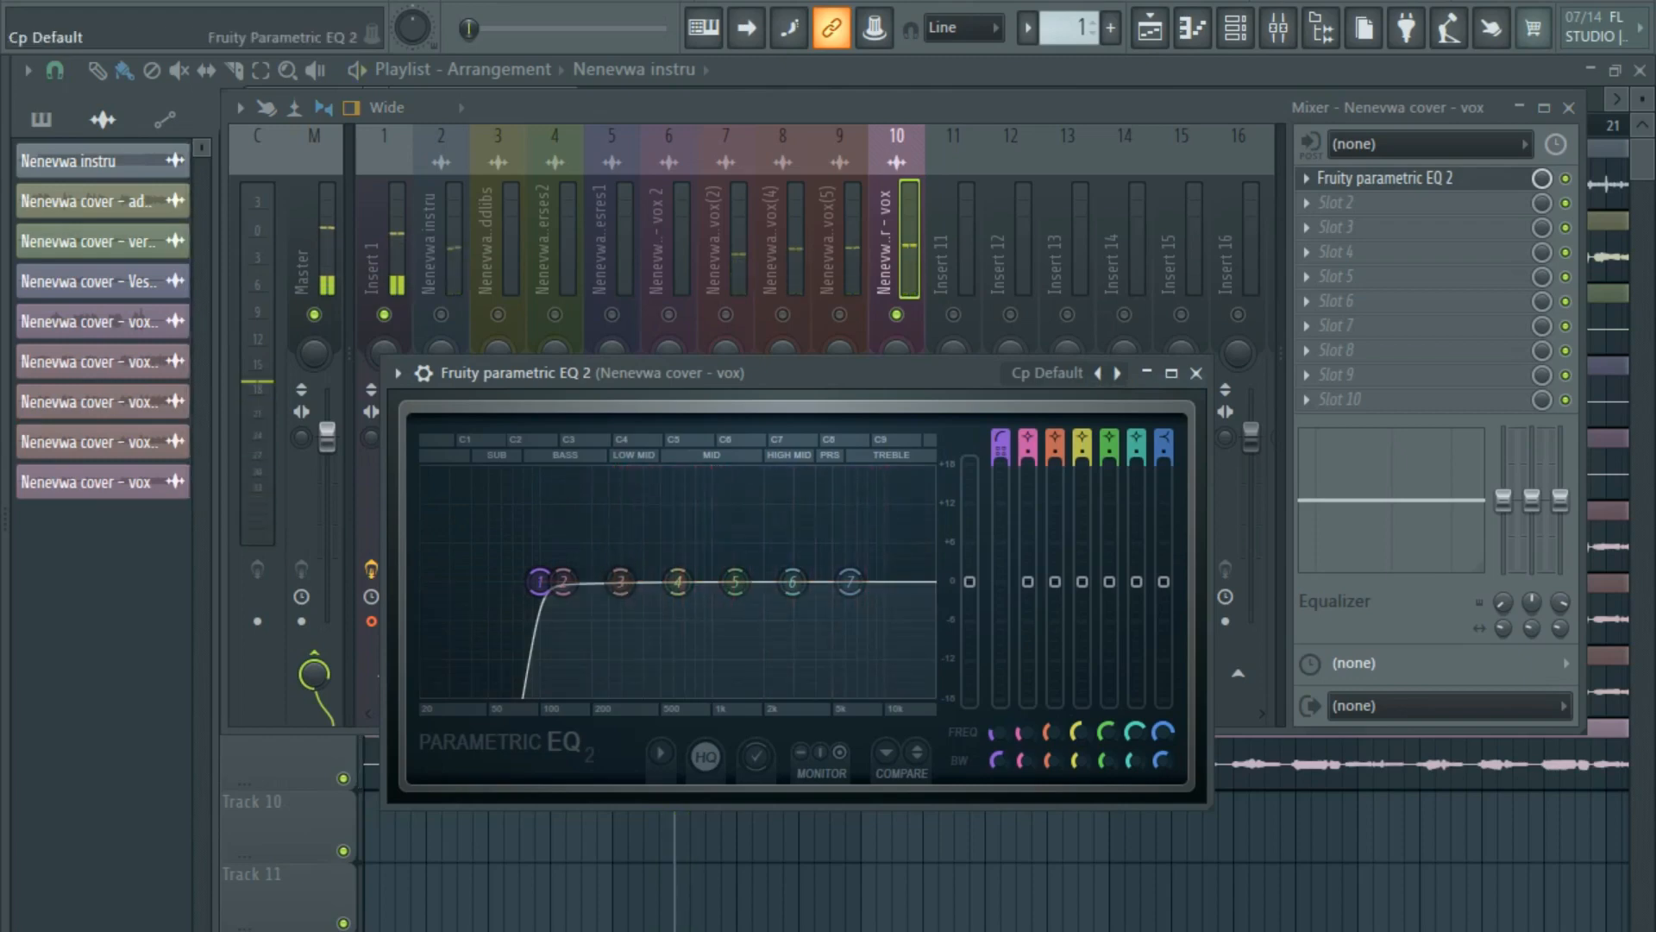
Narrow EQ band 2 to 5% bandwidth at about 206 Hz and lower it to a slight cut during playback.
drag(643, 373, 656, 276)
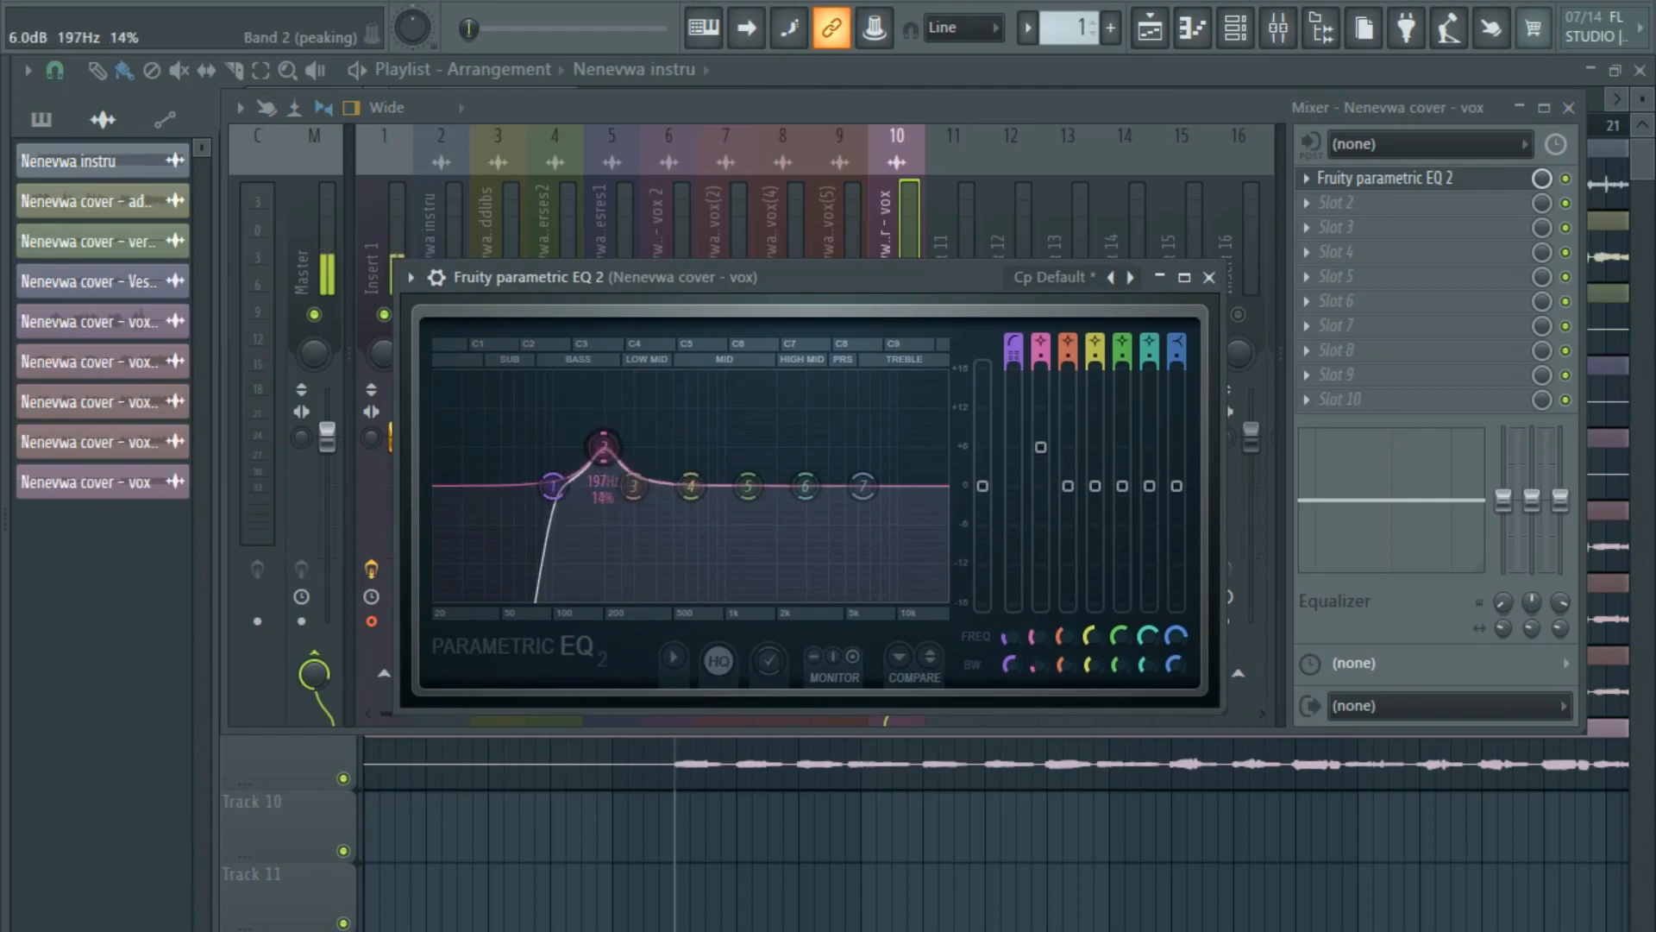
key(space)
mouse_move(604, 446)
mouse_down()
mouse_move(644, 452)
mouse_move(608, 455)
mouse_up()
scroll(607, 455, down, 3)
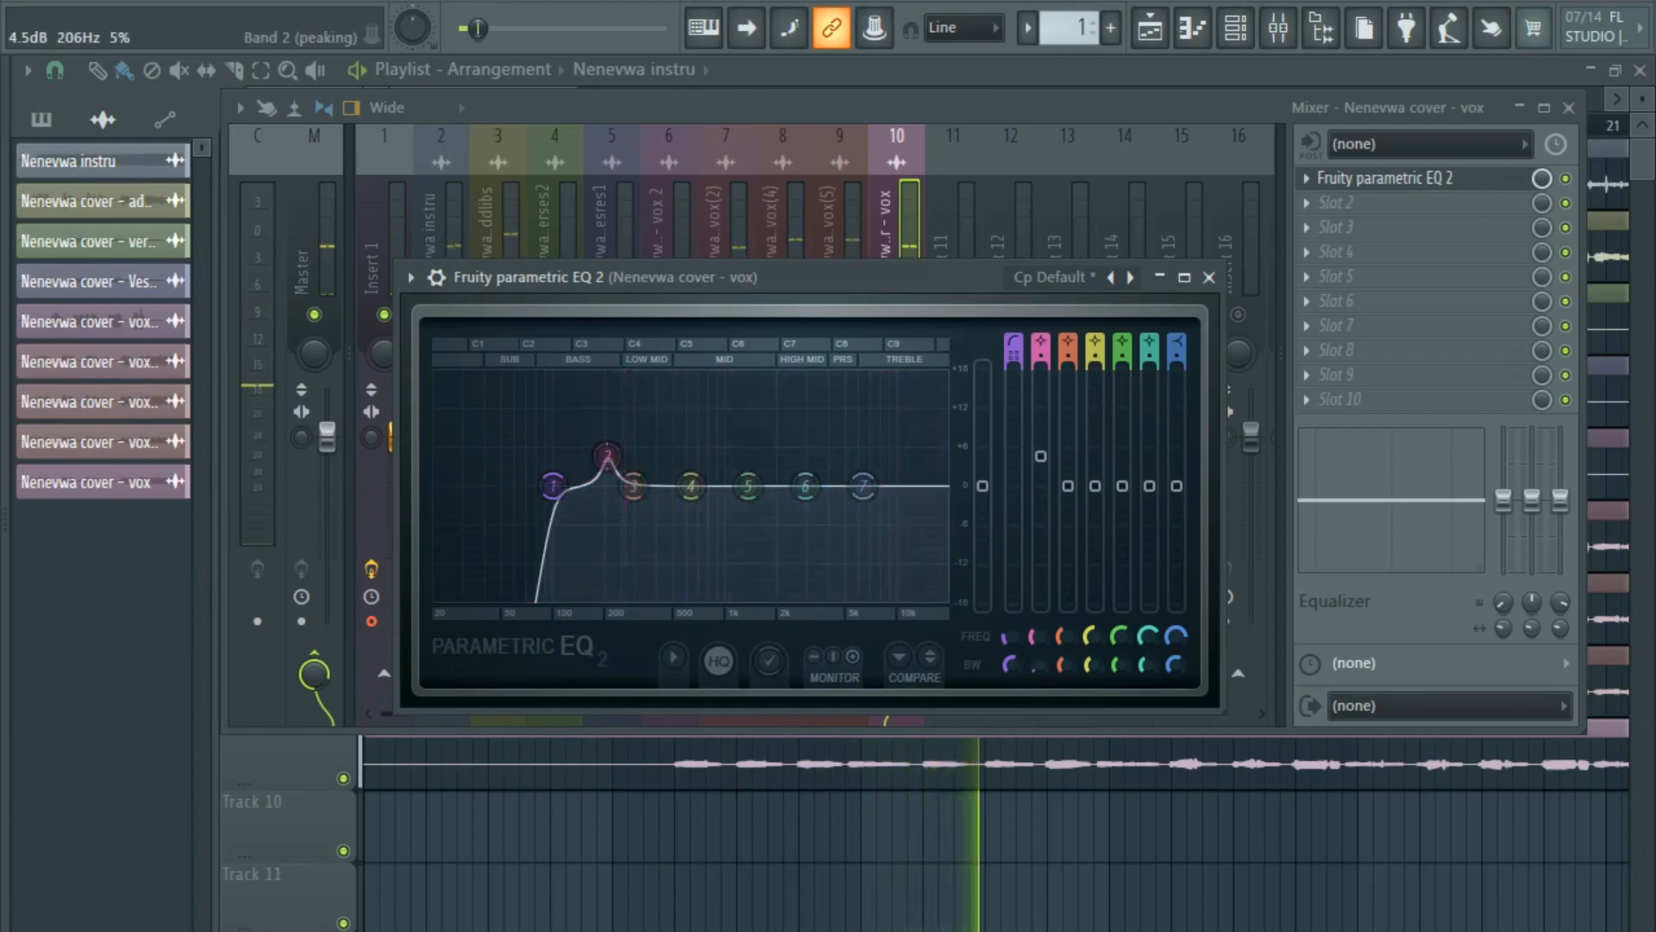
drag(608, 455, 606, 490)
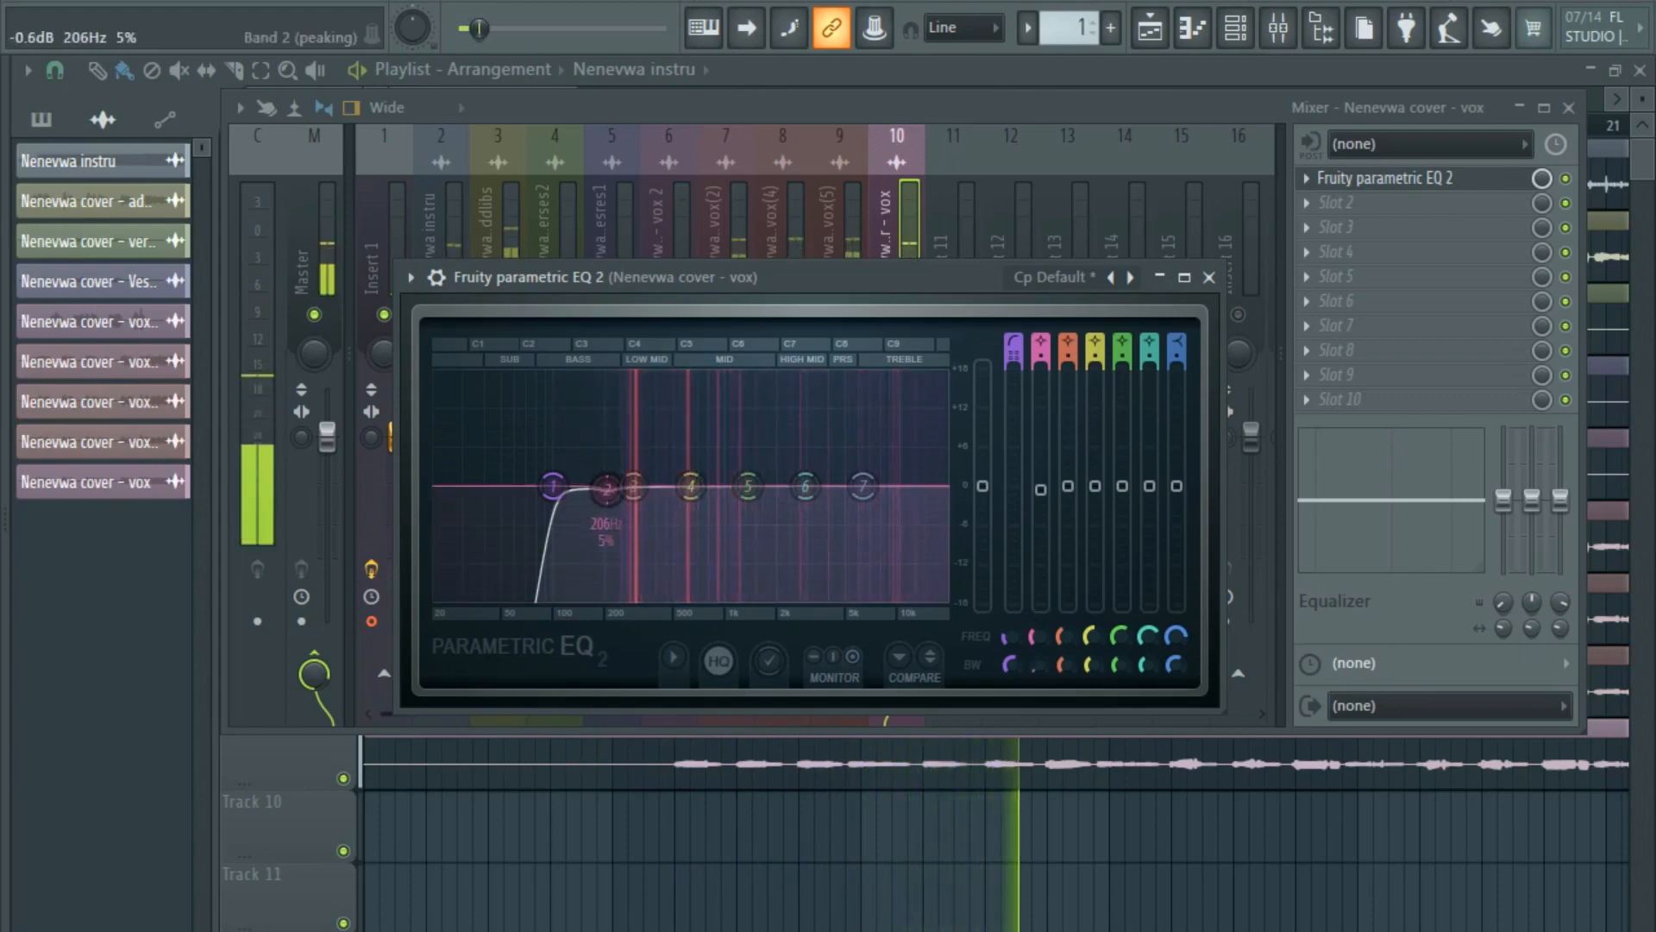
key(space)
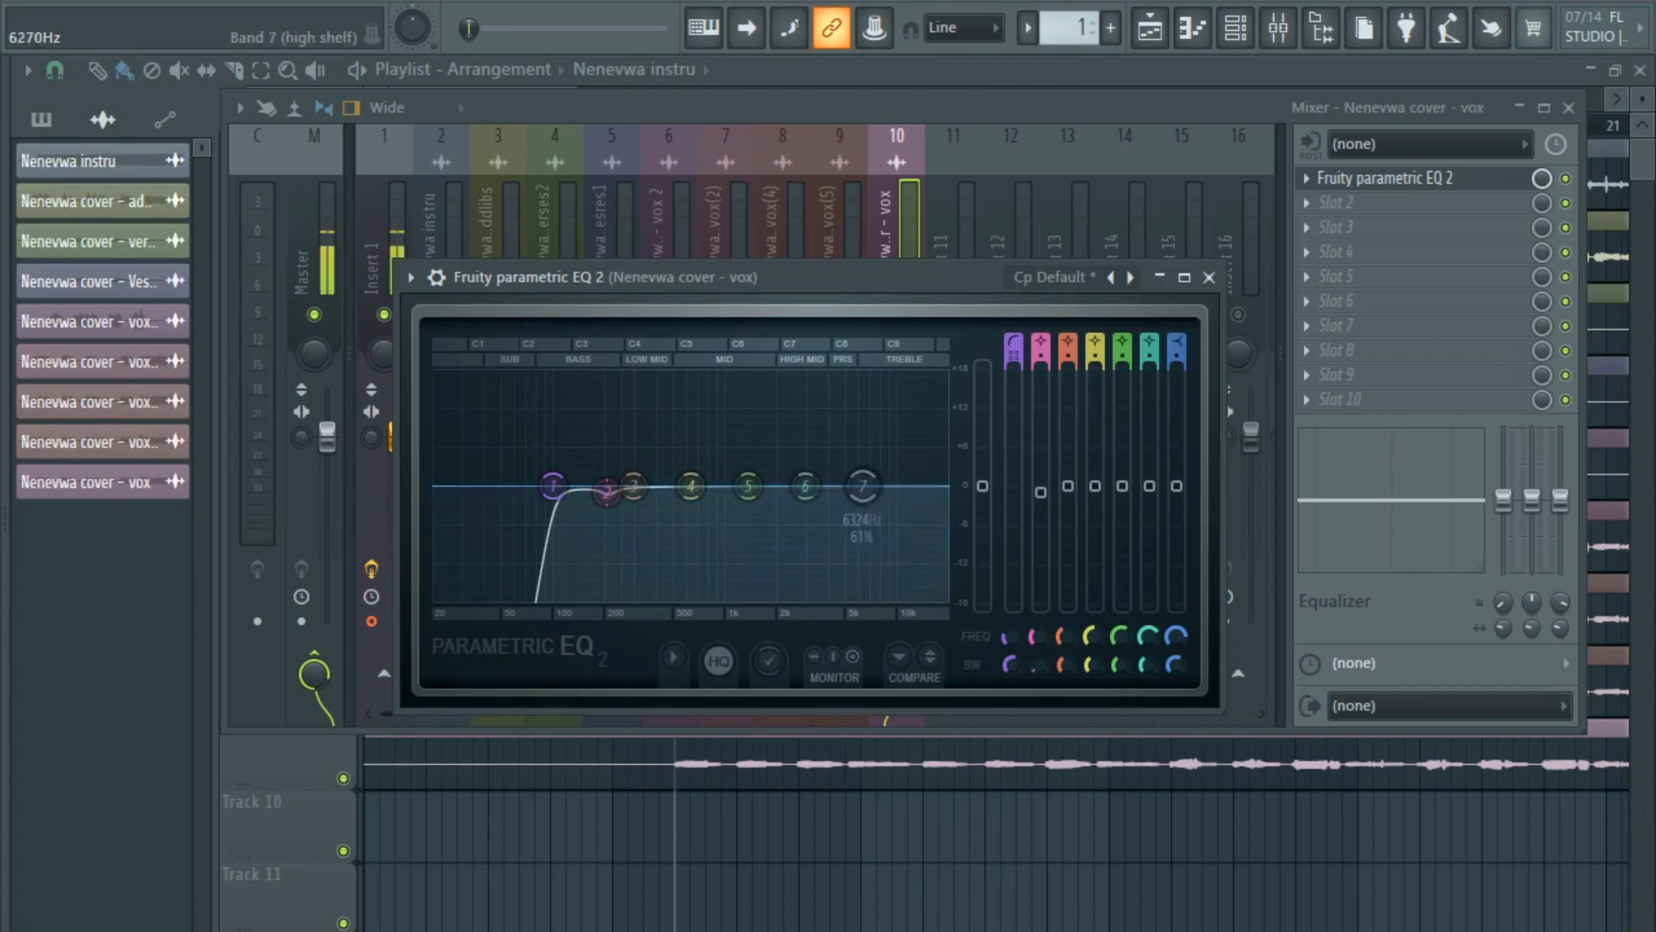
Move EQ band 6 to about 8.3 kHz, narrow it while boosted during playback, and lower it to a slight cut.
drag(805, 486, 860, 488)
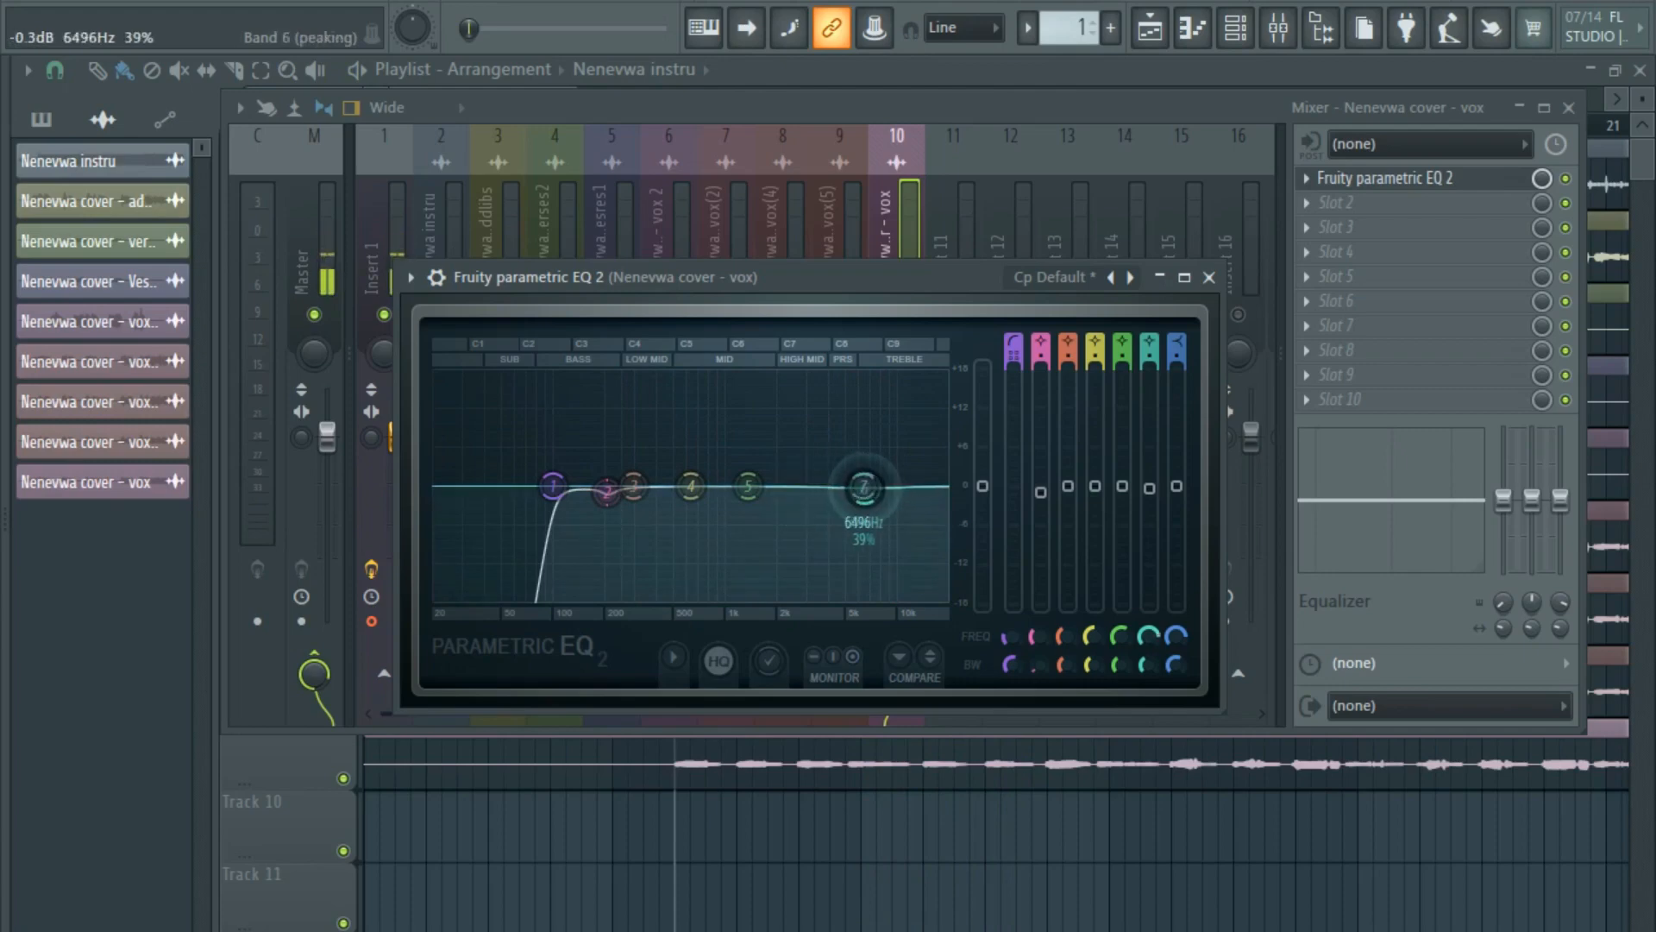
key(space)
drag(864, 487, 882, 422)
scroll(877, 419, down, 5)
scroll(882, 422, down, 2)
key(space)
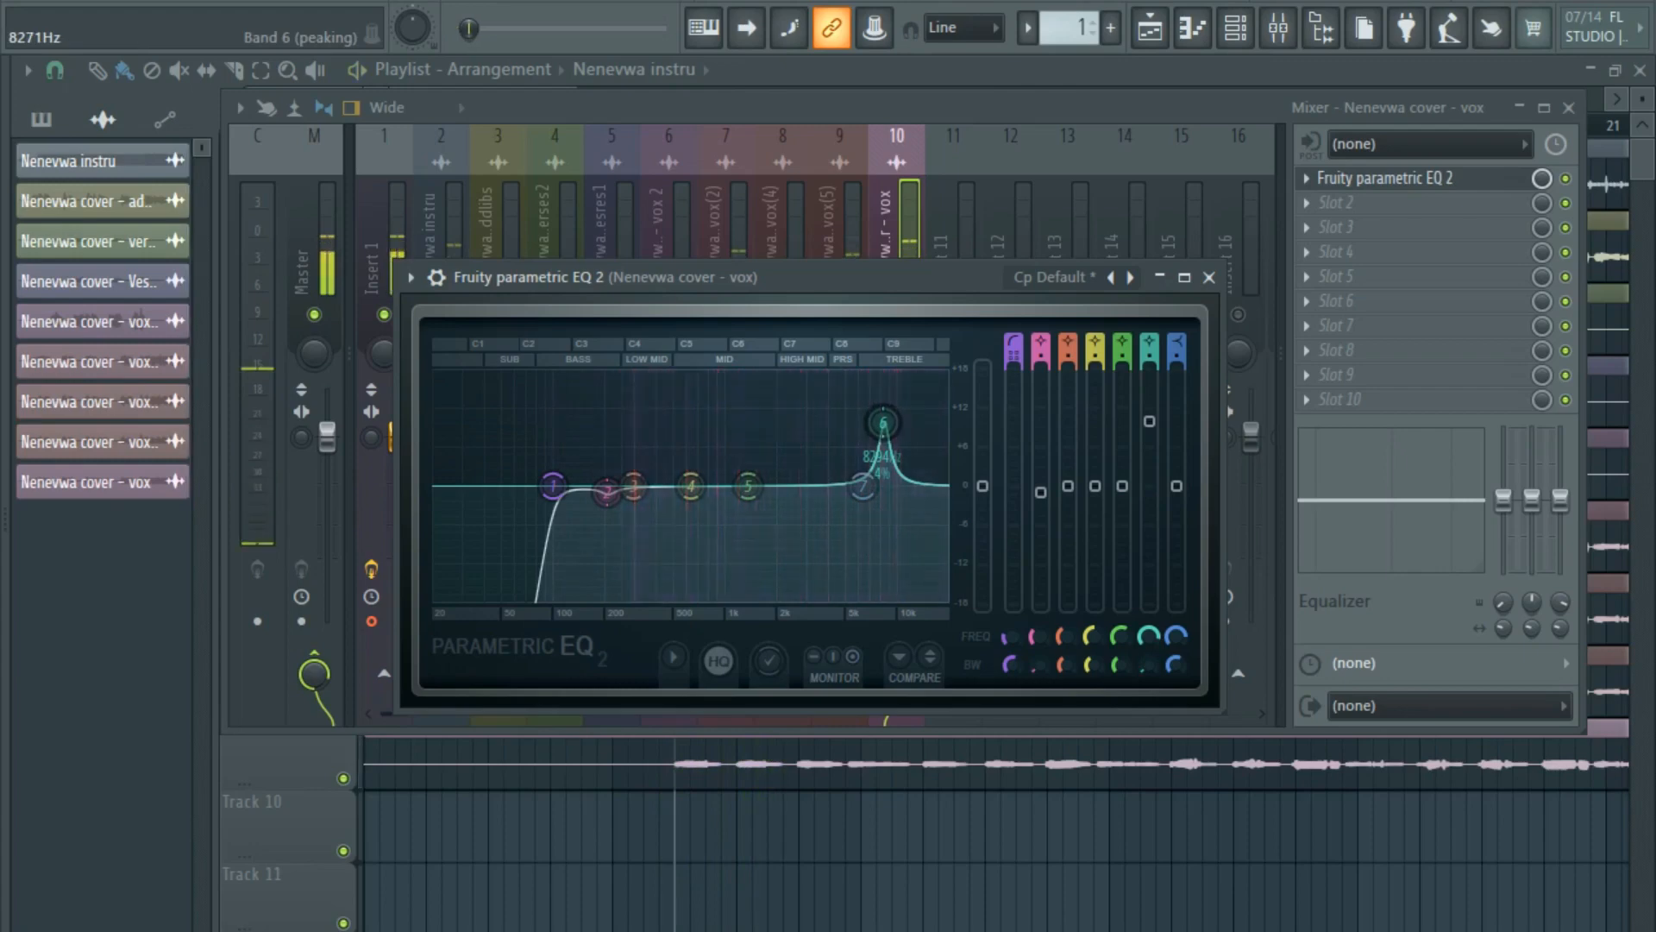
key(space)
drag(883, 422, 884, 493)
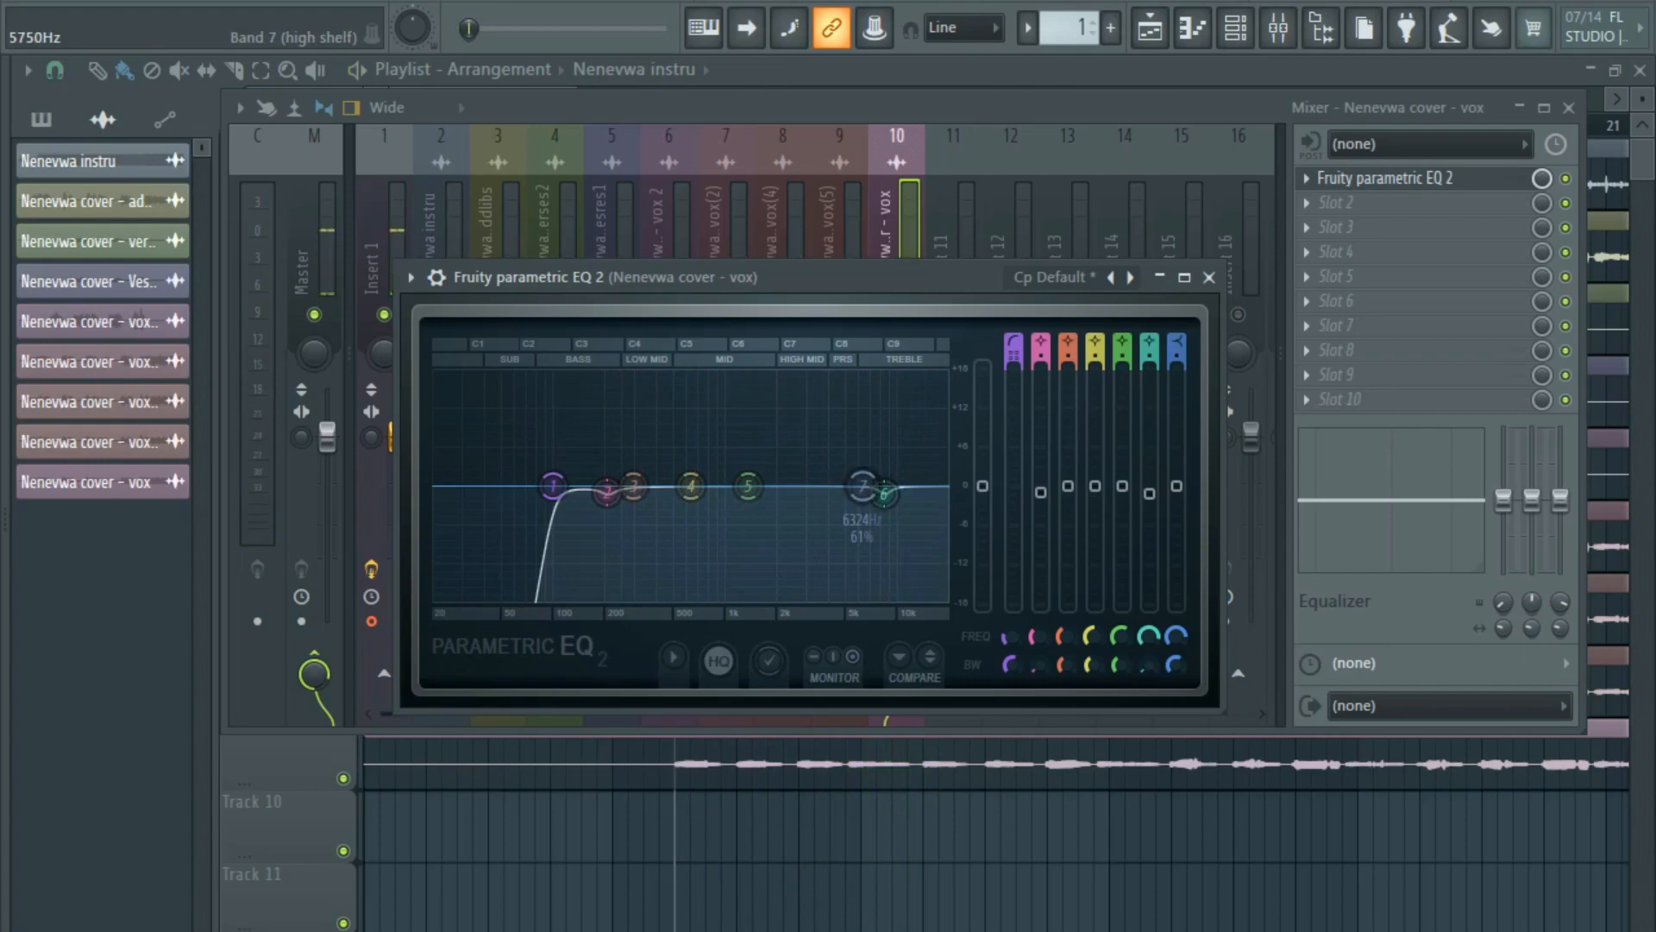
Raise the band 7 high shelf to 1.5 dB at 3190 Hz with 96% bandwidth and play back the vocal.
drag(862, 485, 792, 480)
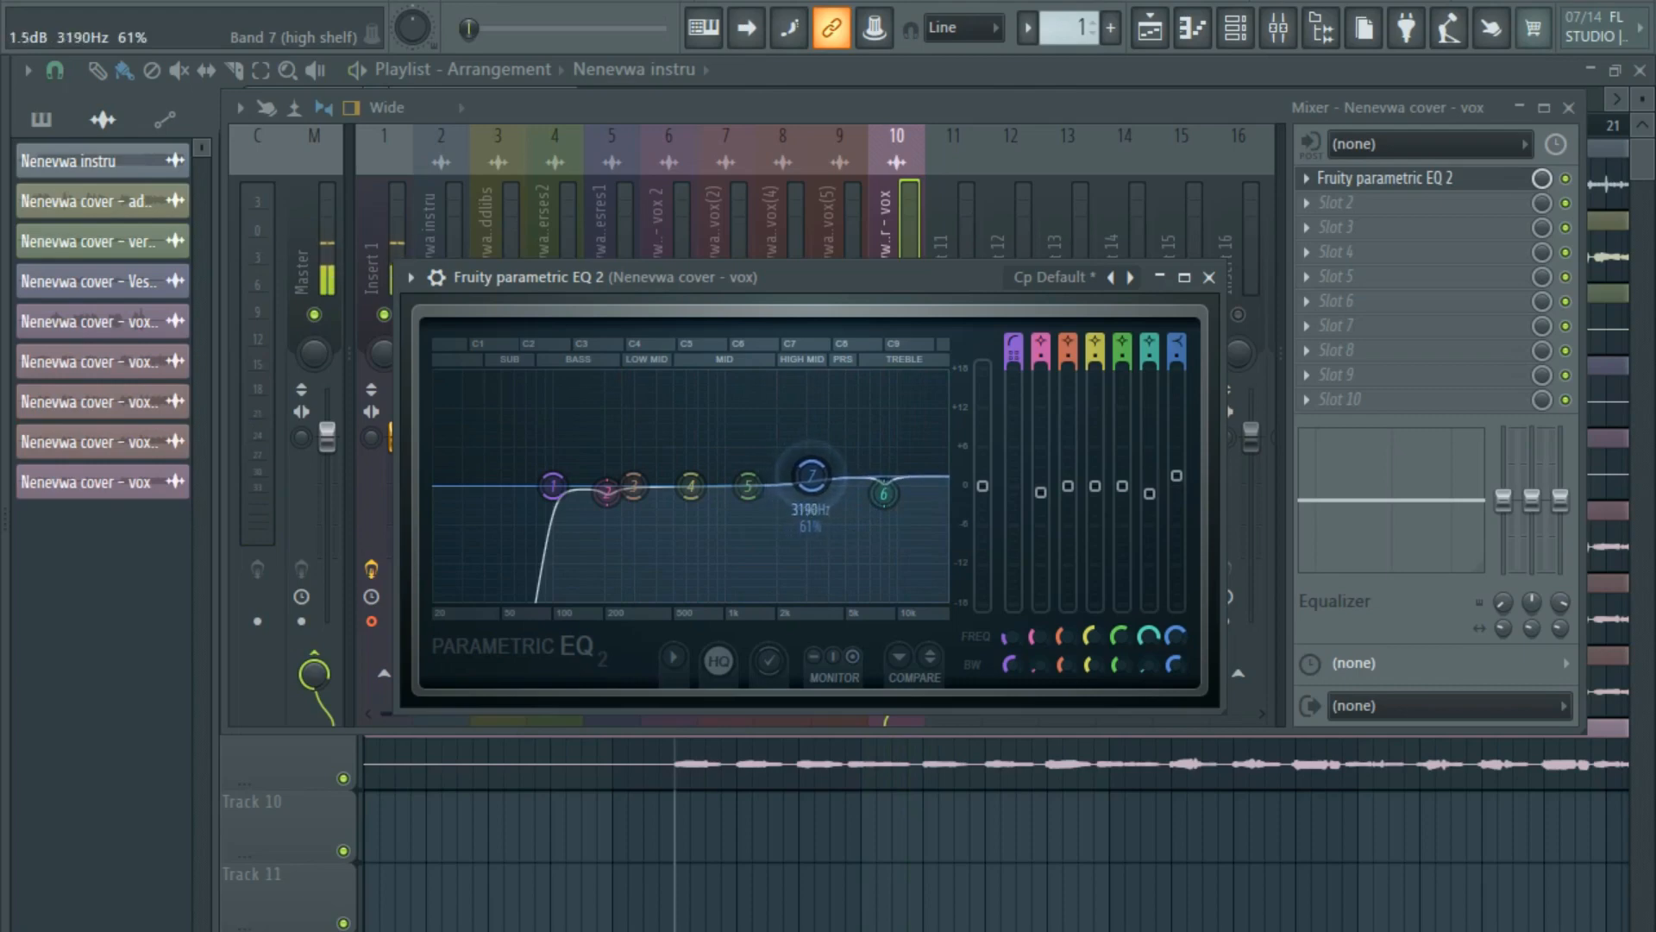
scroll(811, 476, up, 1)
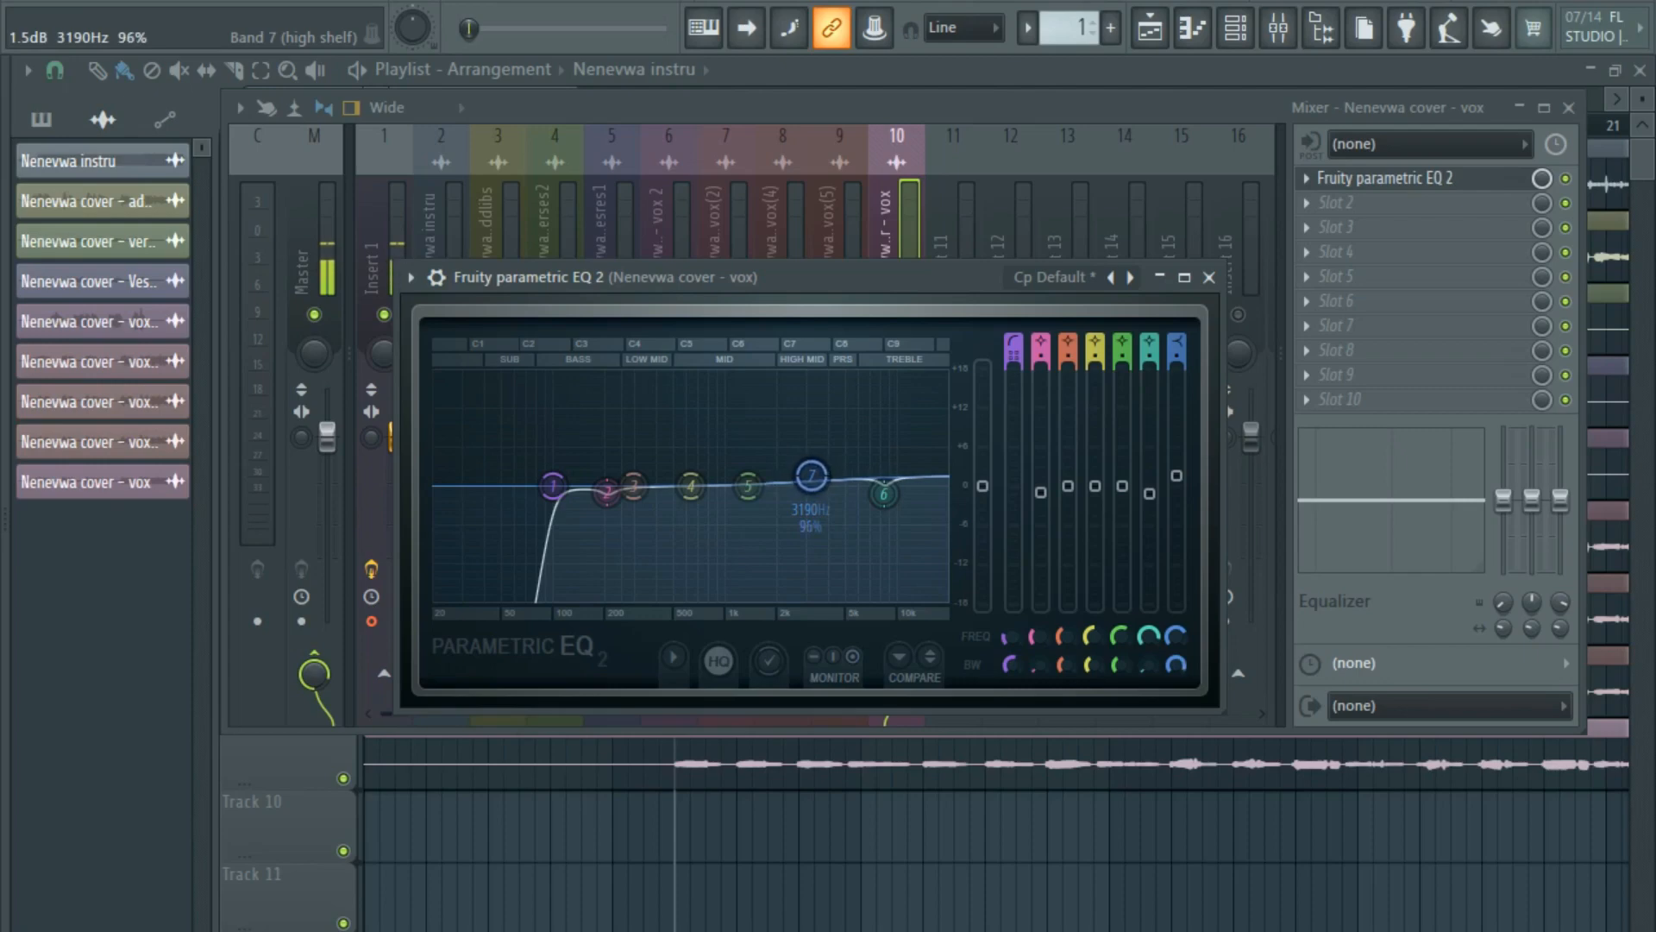
key(space)
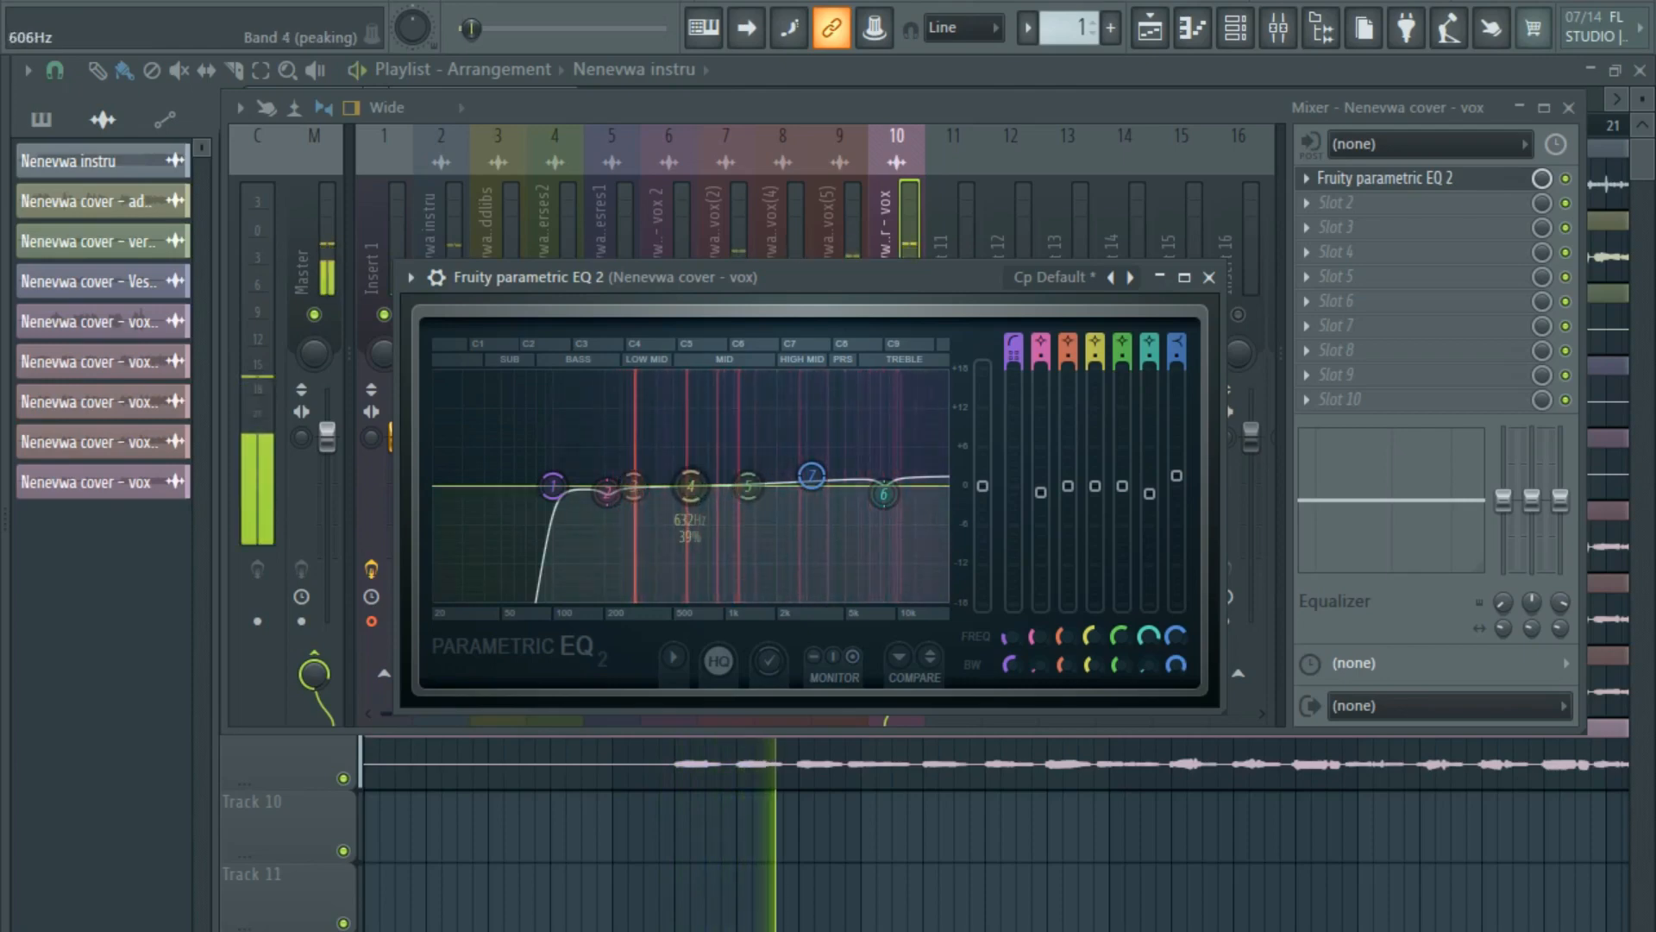
key(space)
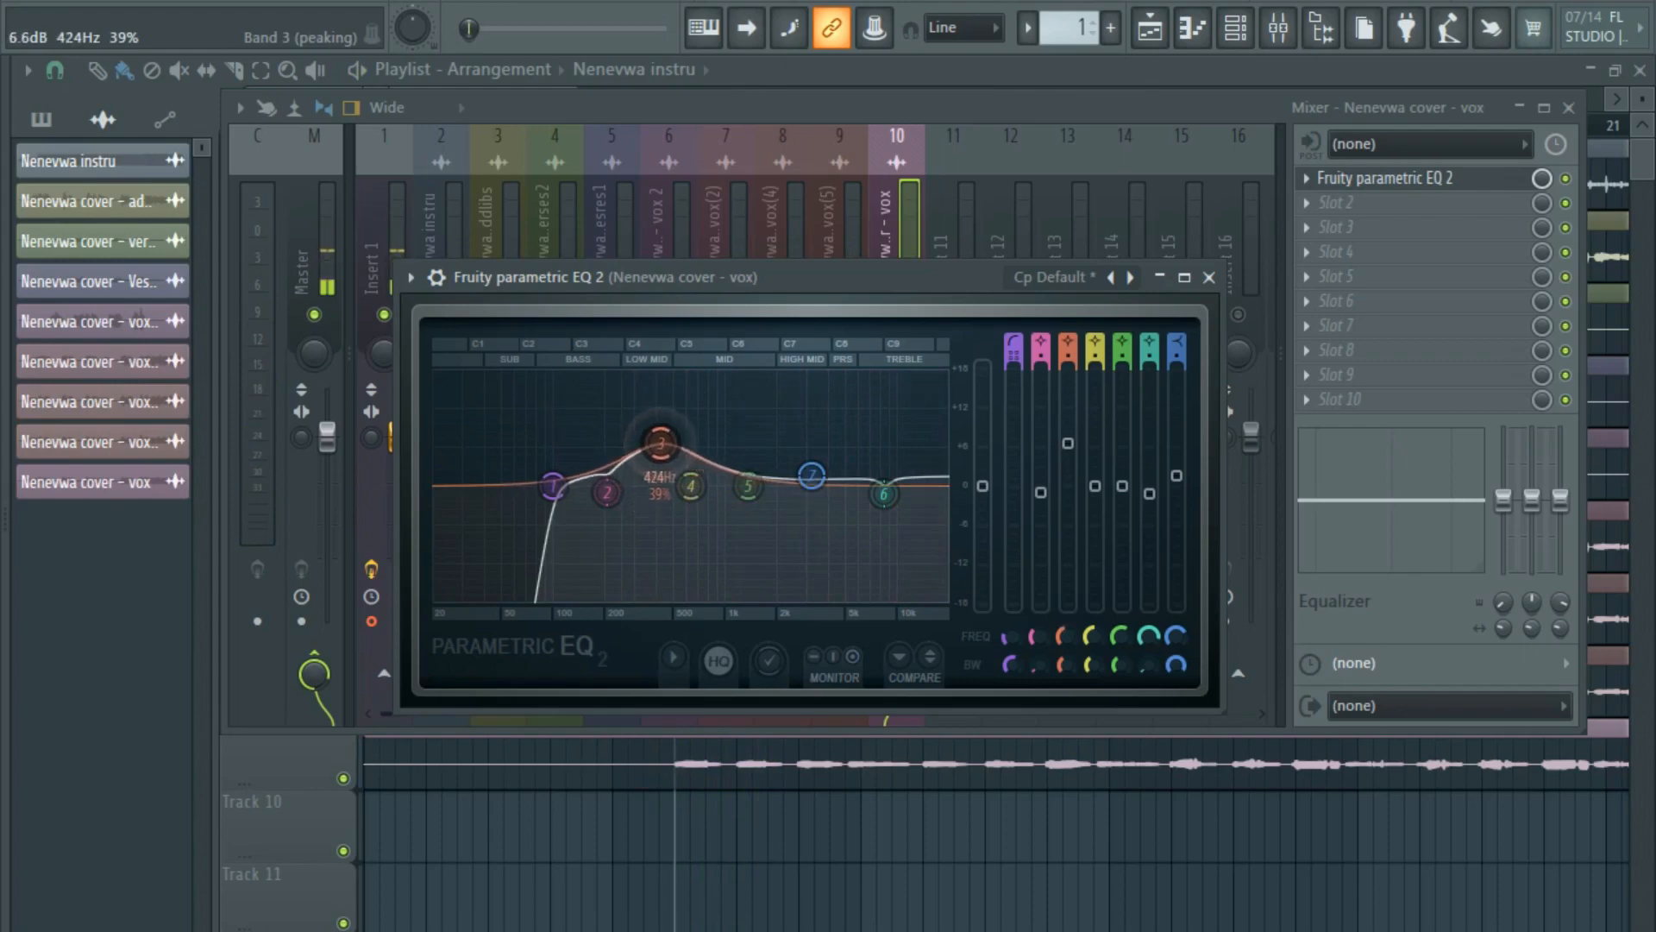
Narrow EQ band 3 to 4% near 340 Hz during playback, lower it to a slight cut, and close the equalizer.
key(space)
scroll(661, 442, down, 4)
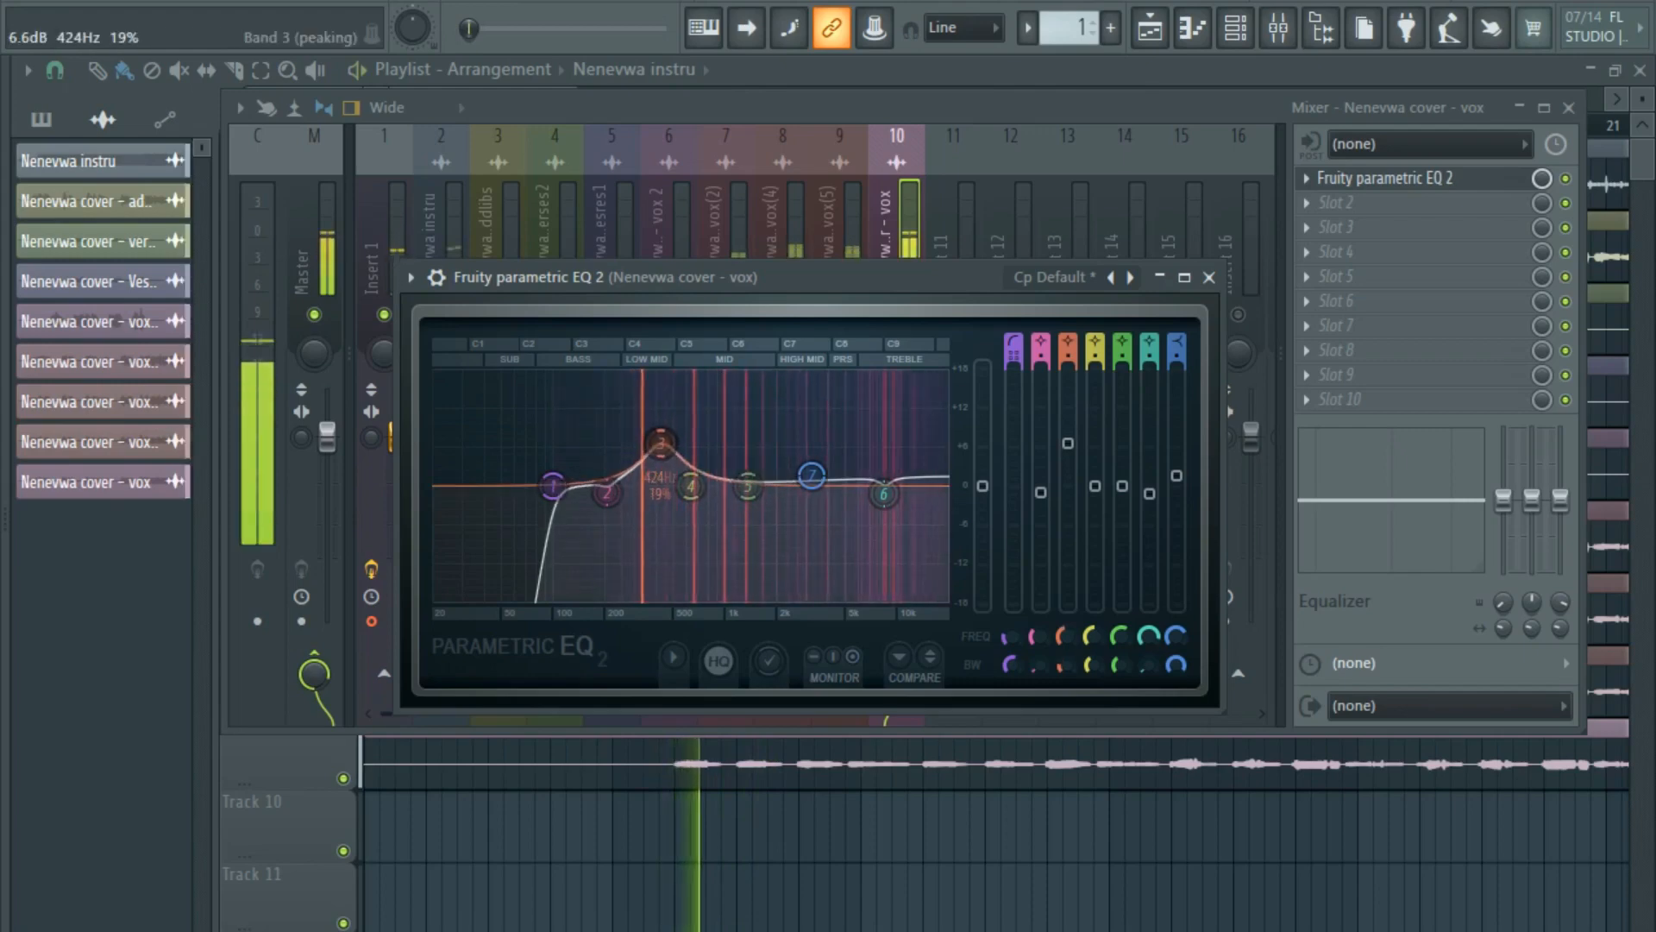
drag(661, 443, 639, 442)
scroll(645, 443, down, 3)
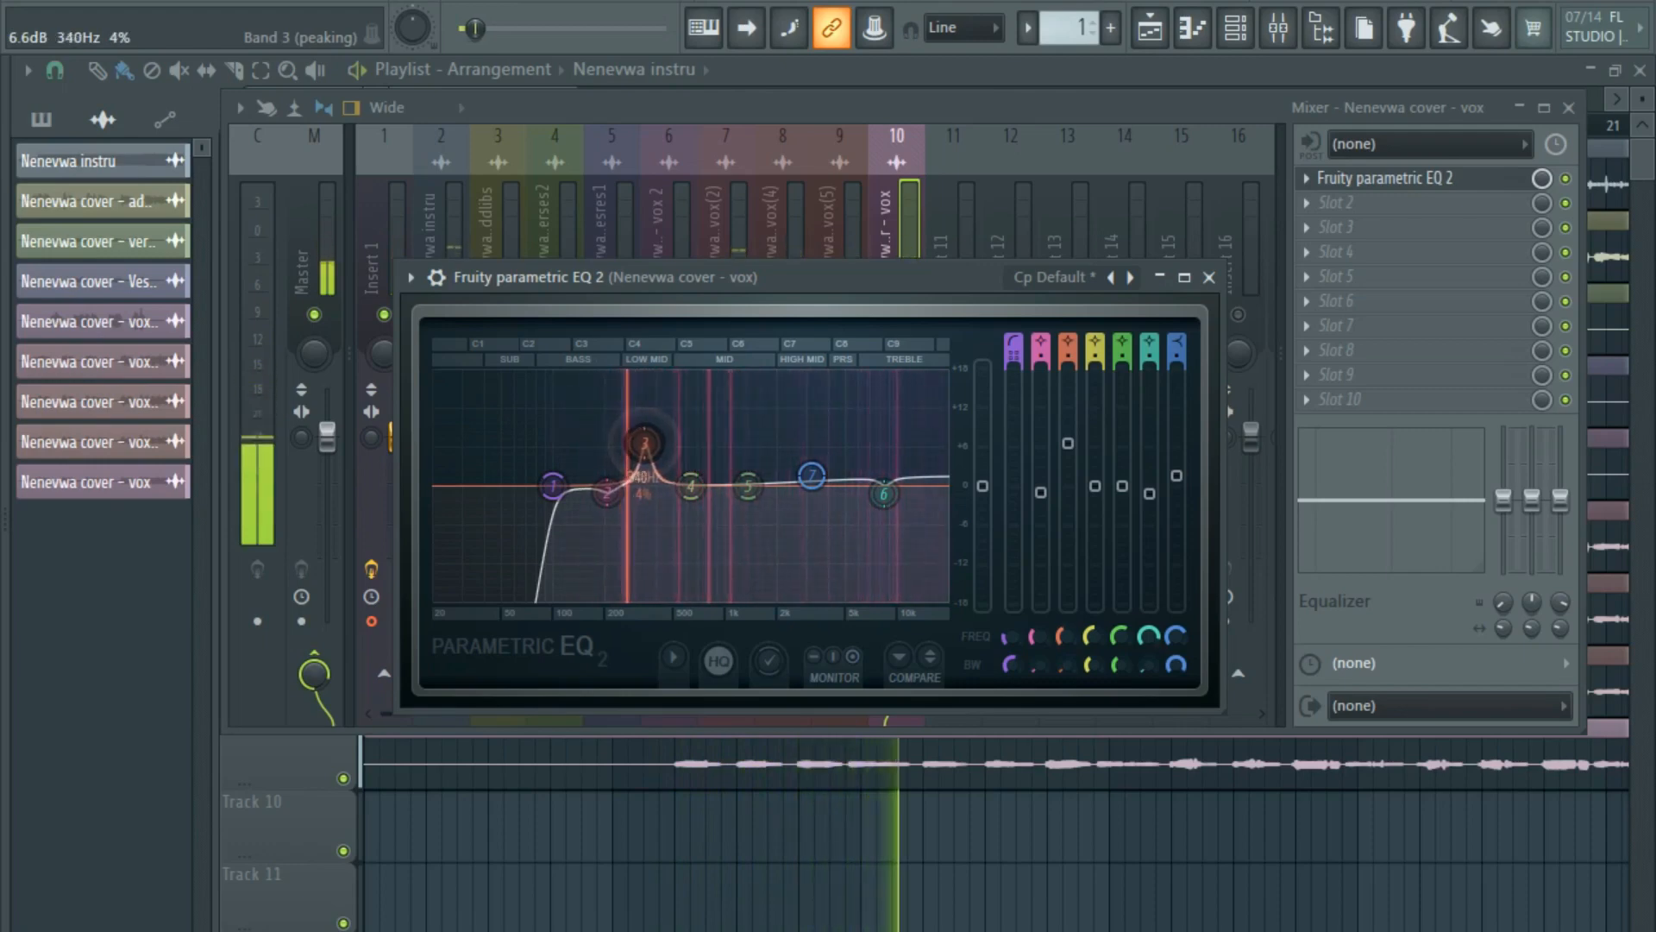
drag(639, 442, 647, 438)
key(space)
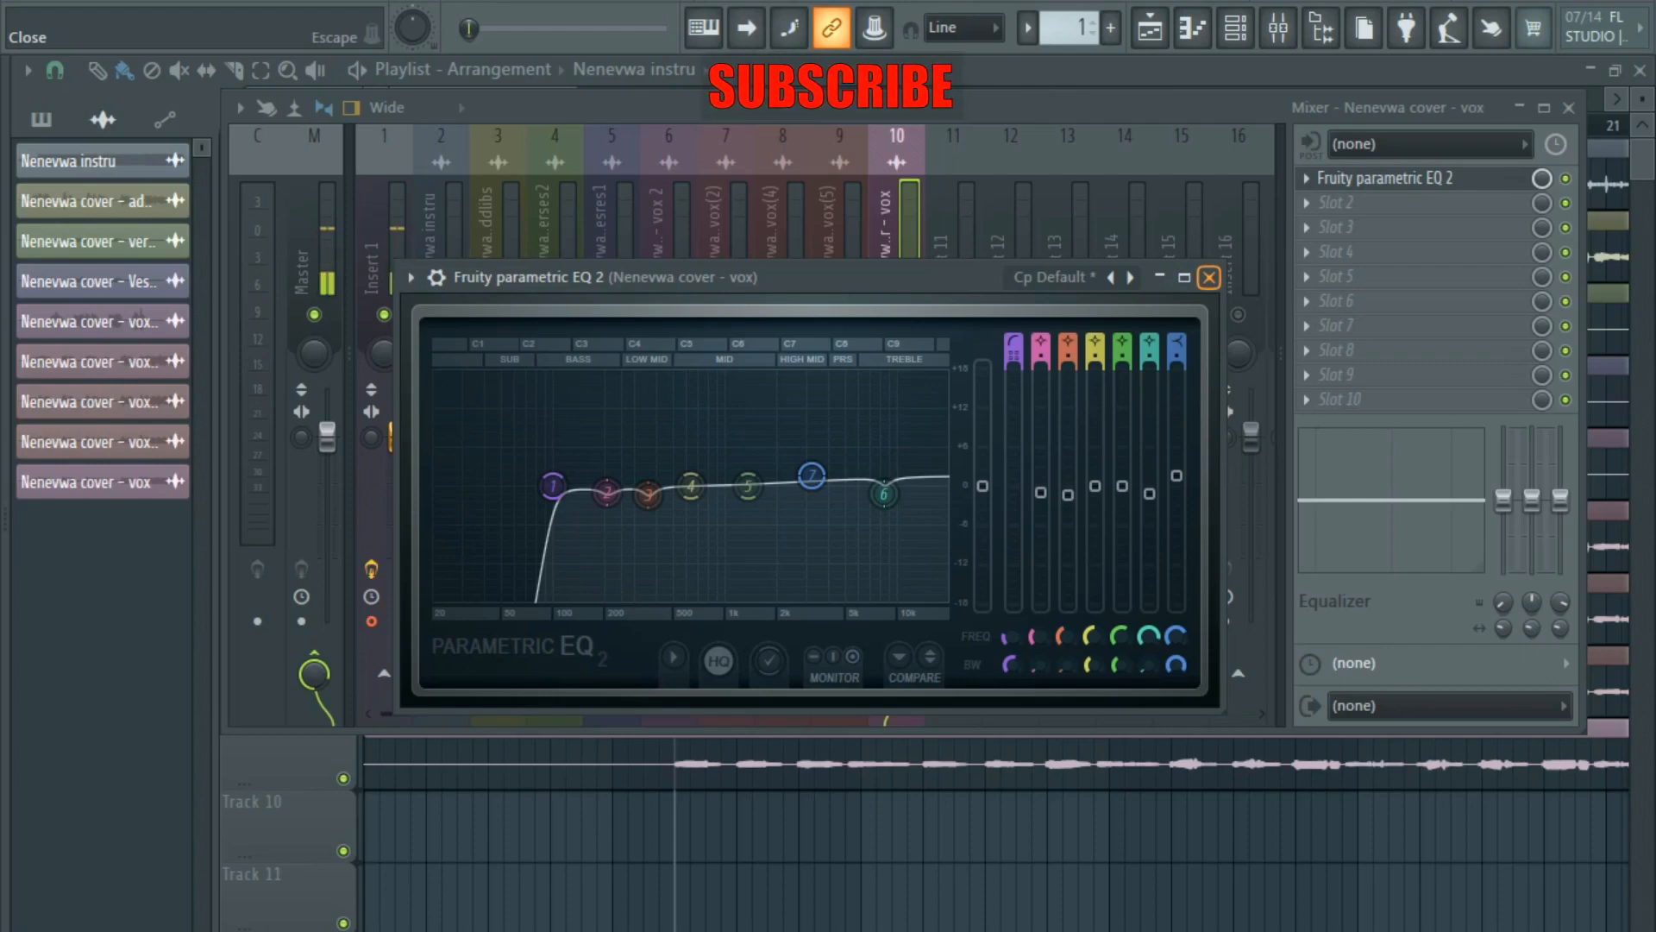
click(1209, 277)
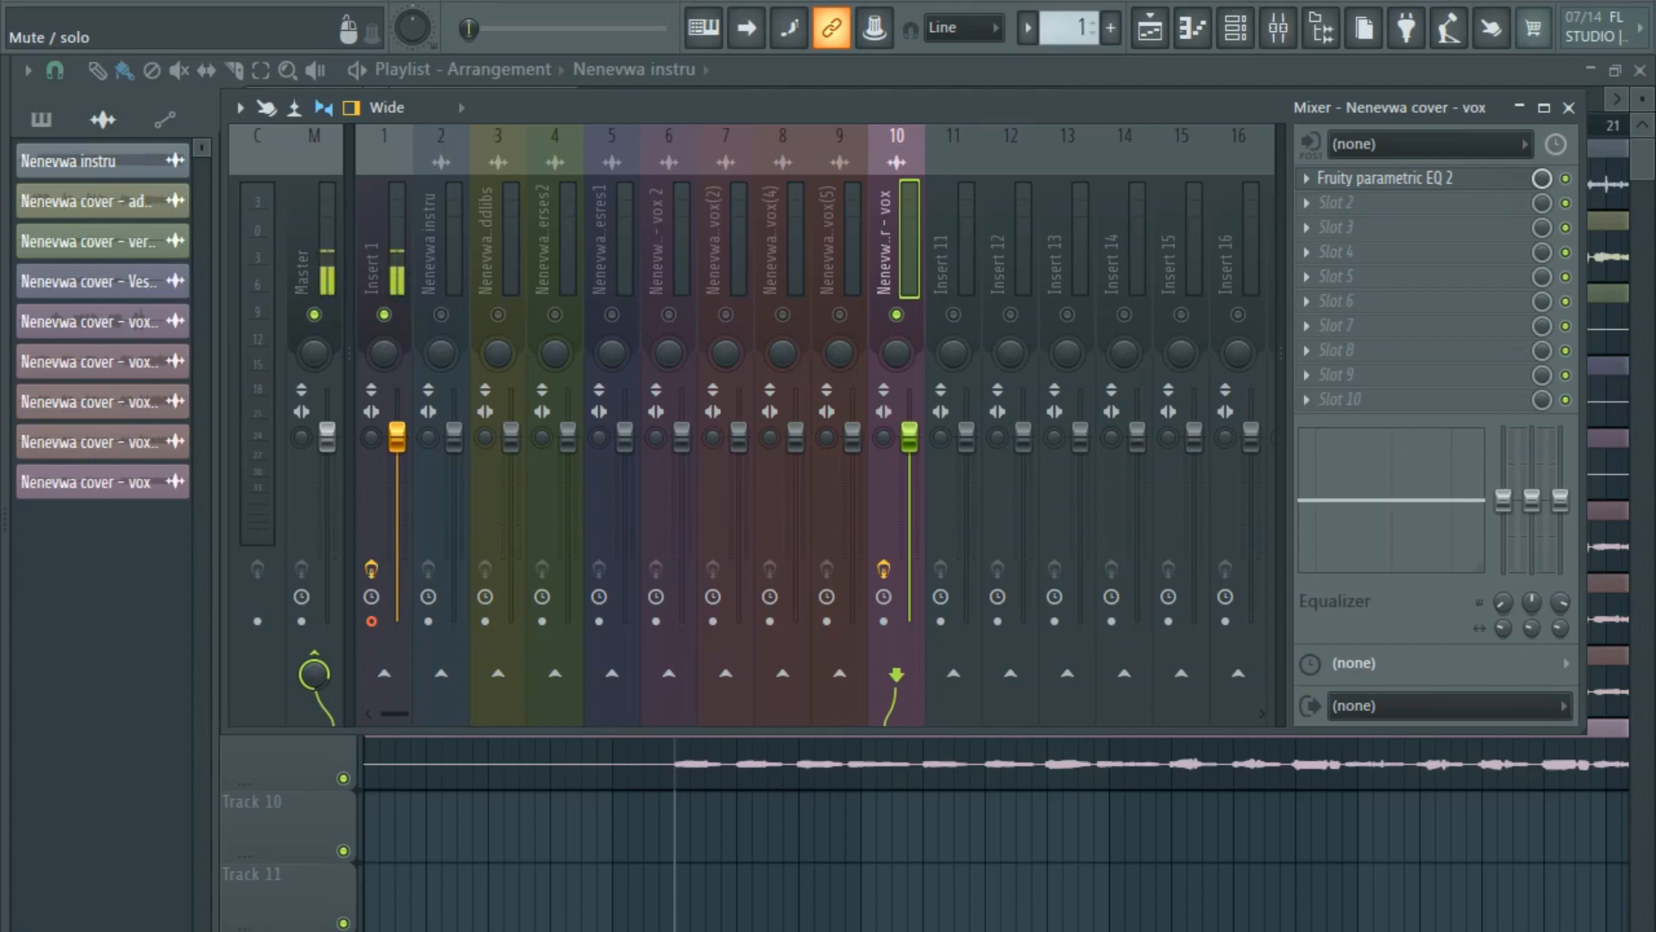
Unmute the vox(5), vox(4), vox(2) and vox 2 mixer tracks and play them with the main vox track.
click(839, 315)
click(782, 315)
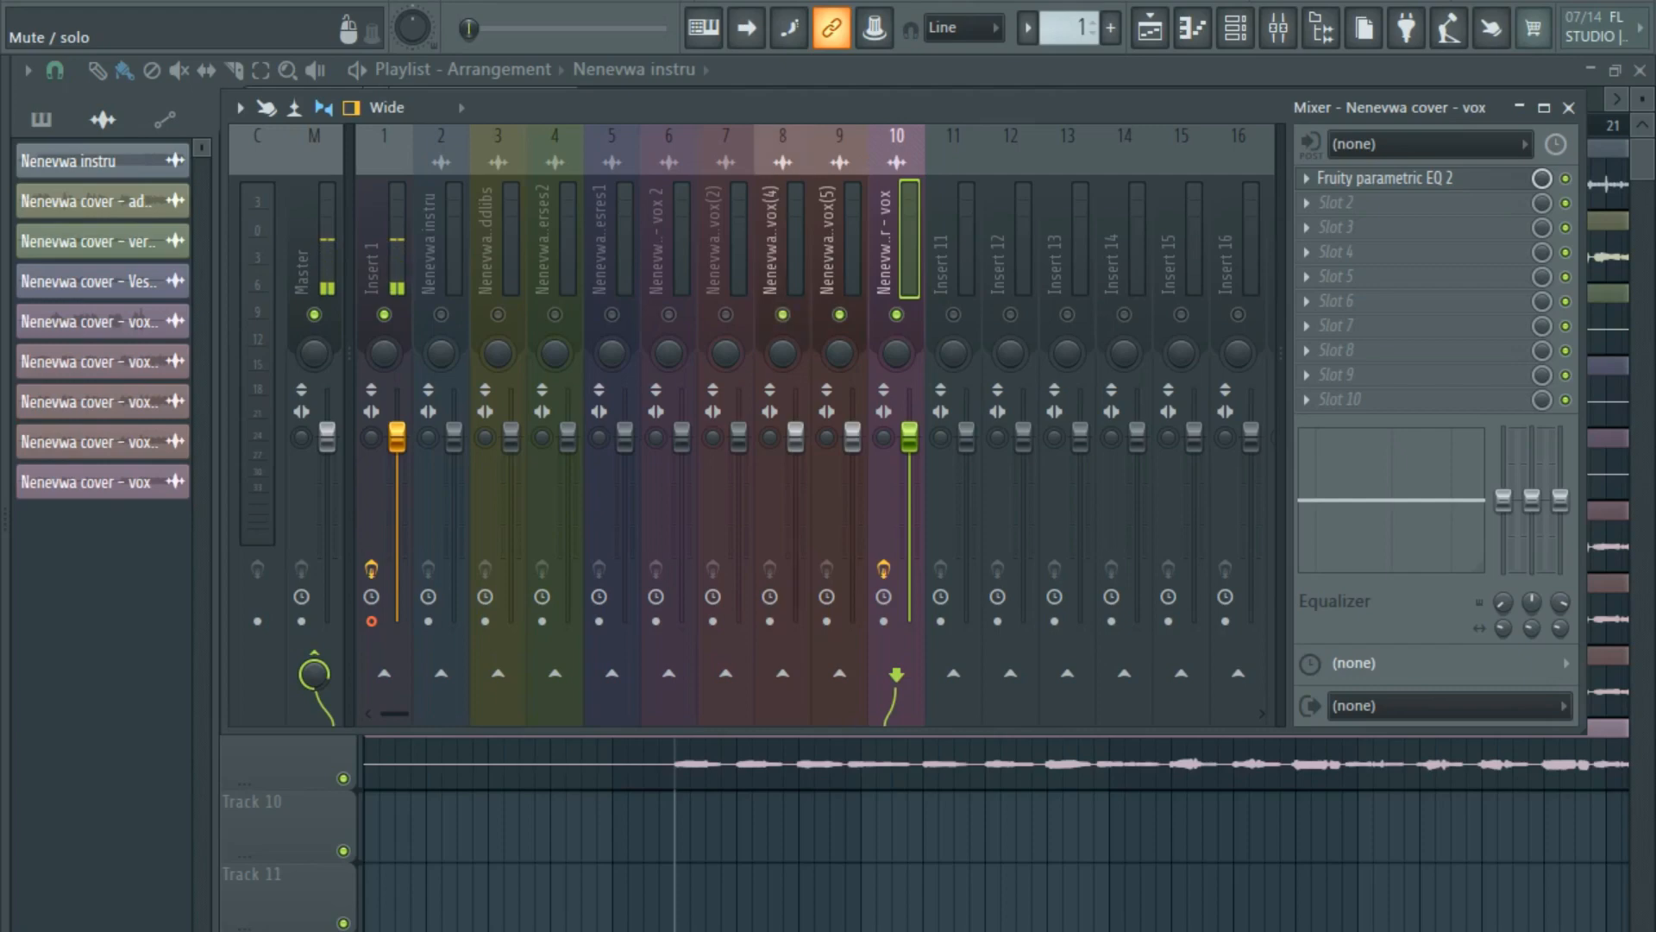
click(726, 314)
click(668, 315)
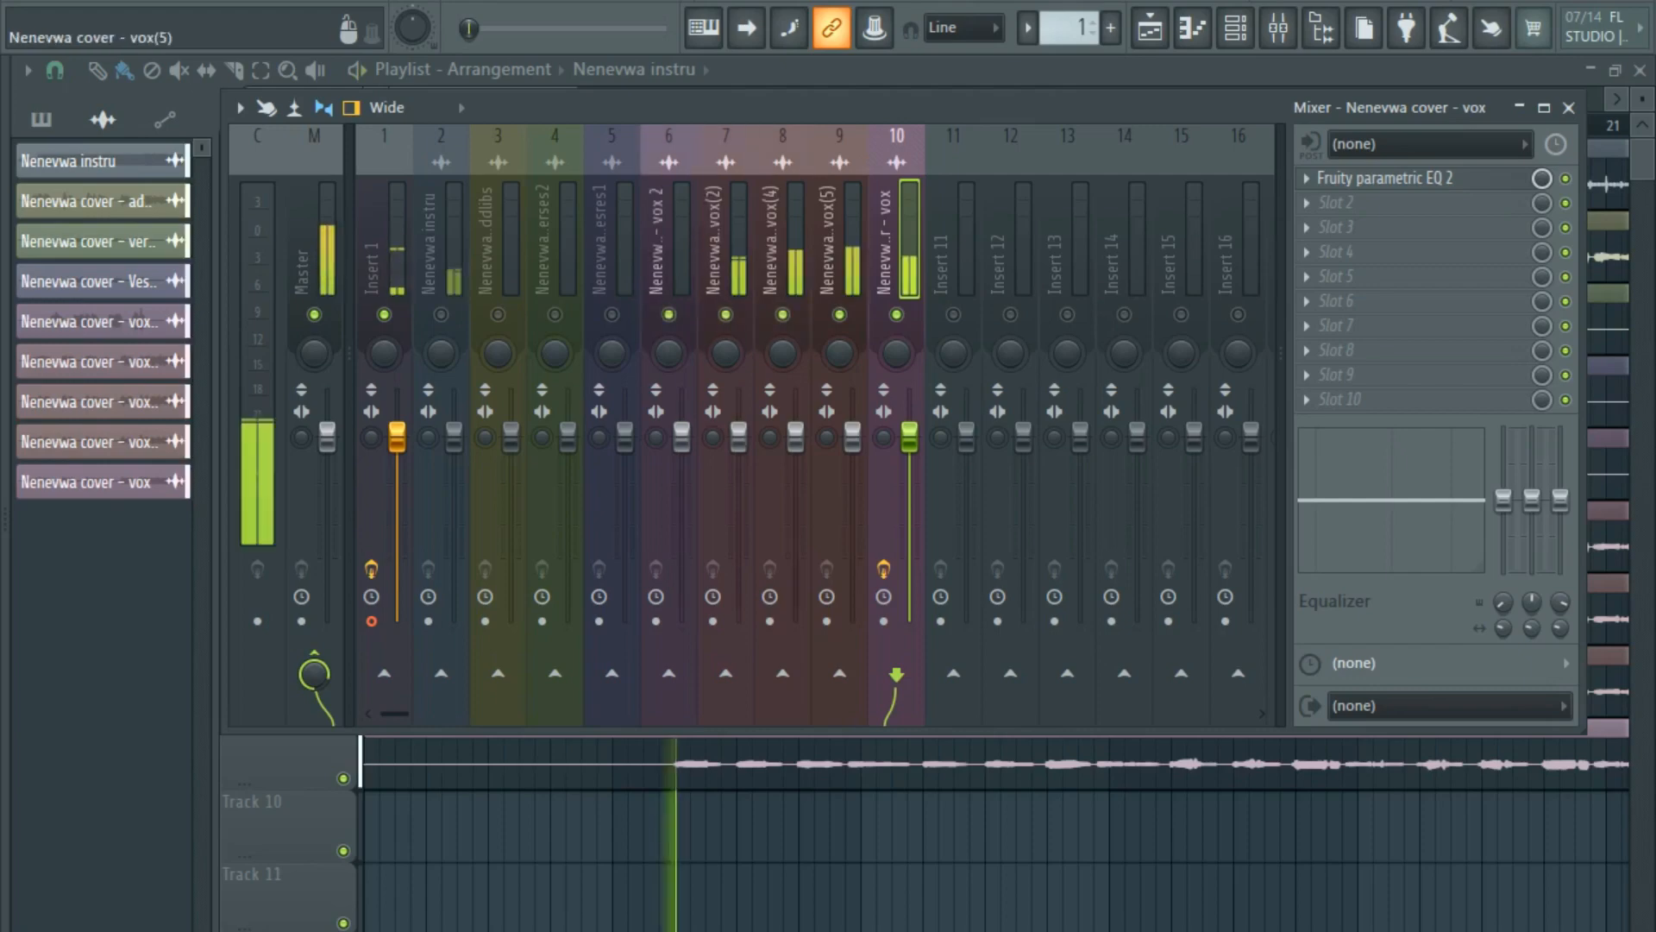
Select the vox(2) mixer track, mute vox(4), vox(5) and the main vox track, and audition the remaining vocals.
click(726, 315)
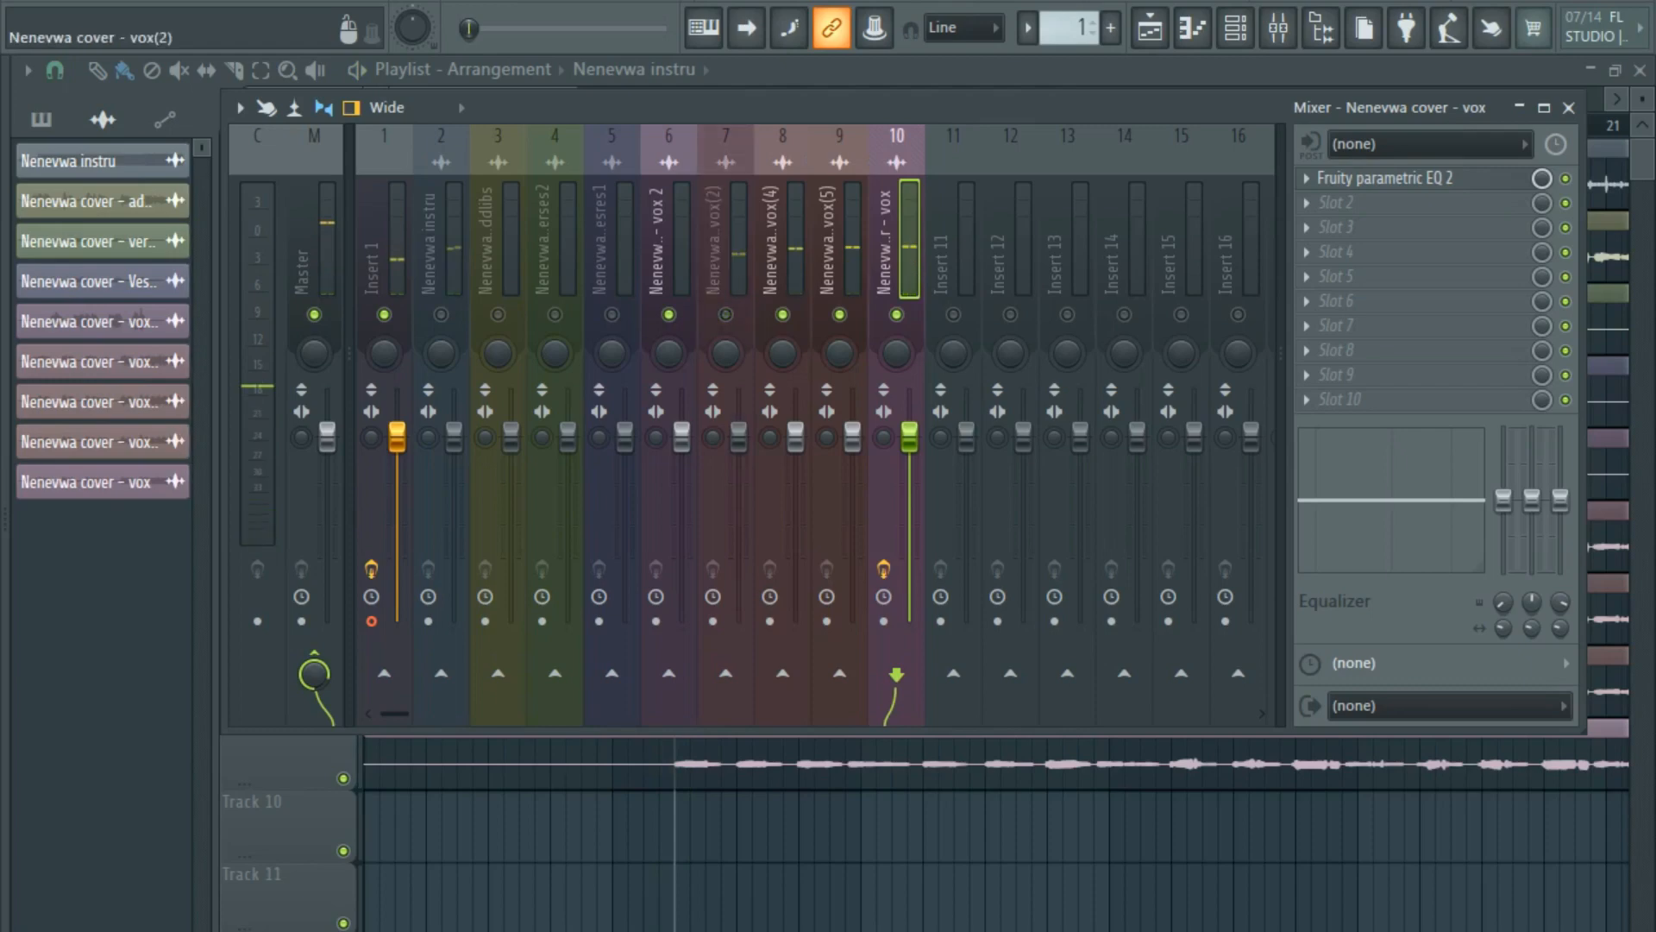
click(741, 138)
right_click(749, 131)
key(Escape)
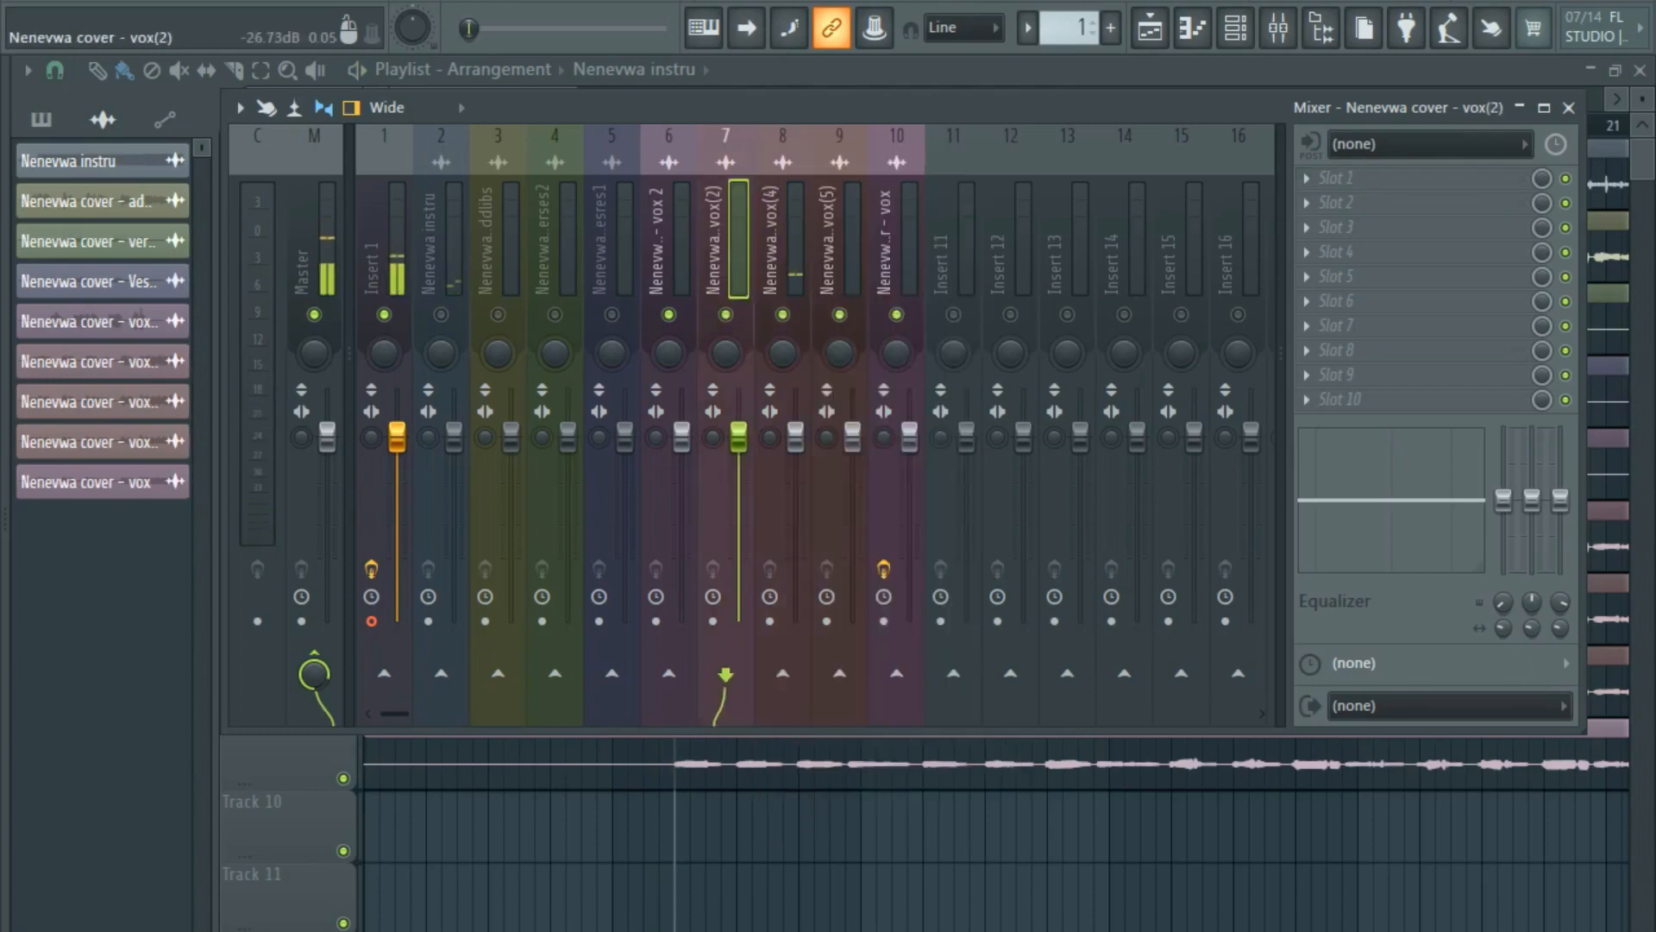
click(783, 315)
click(840, 315)
click(896, 315)
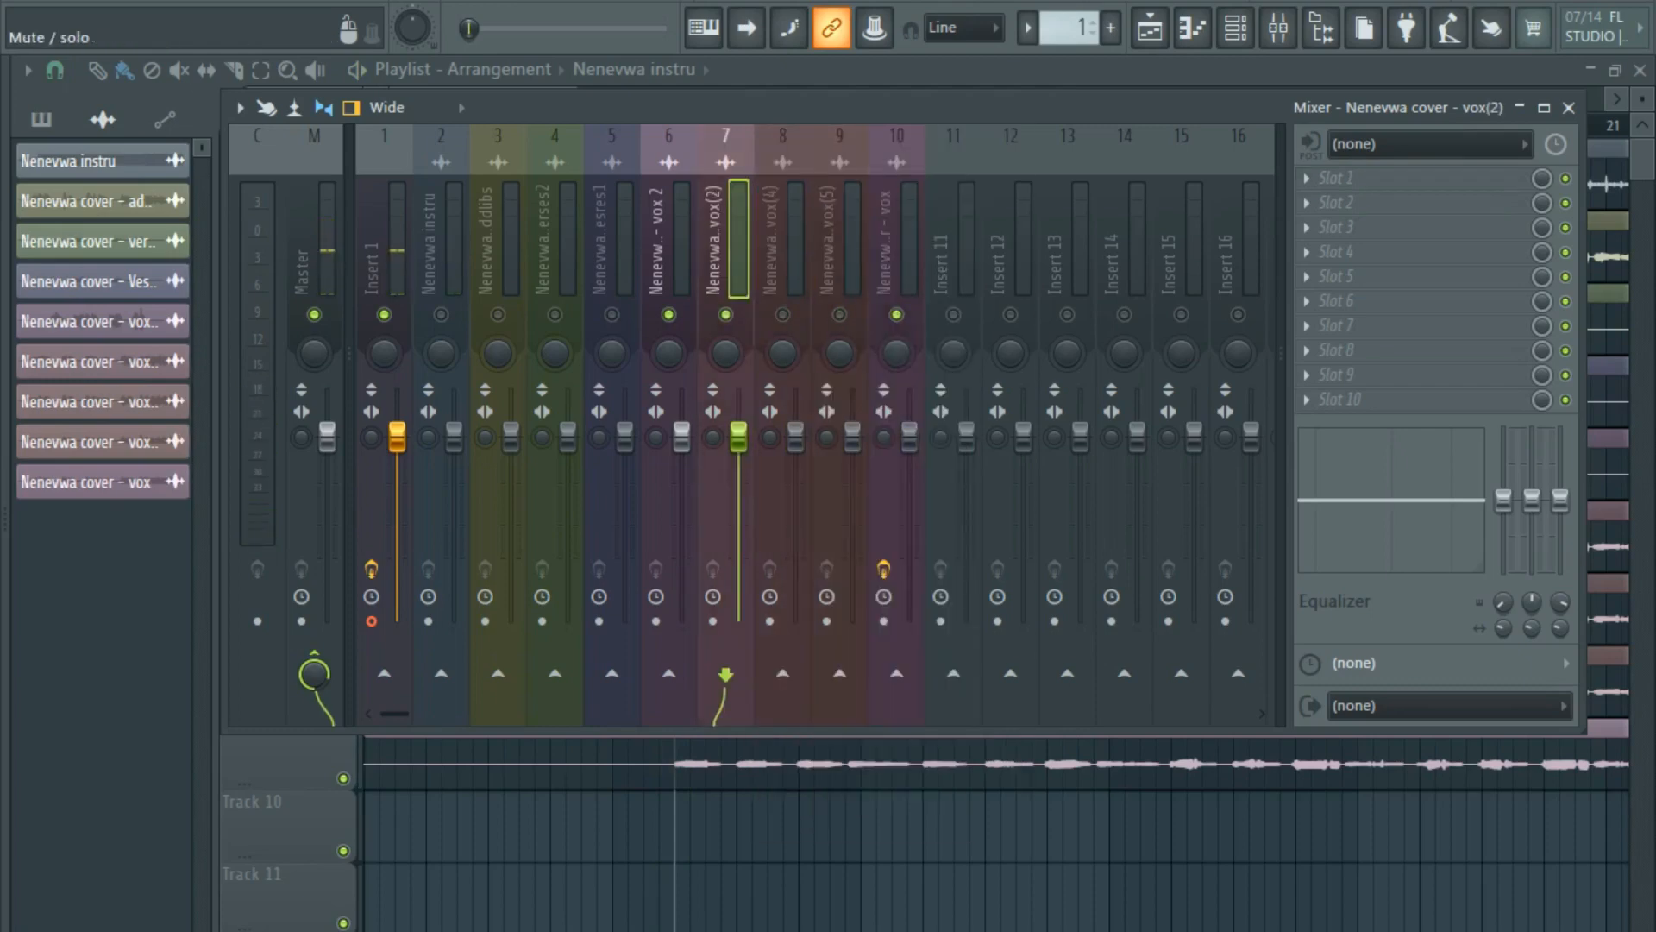
key(space)
key(space)
Unmute the vox(4) mixer track and mute vox(2), listening to the vocals in between.
click(783, 315)
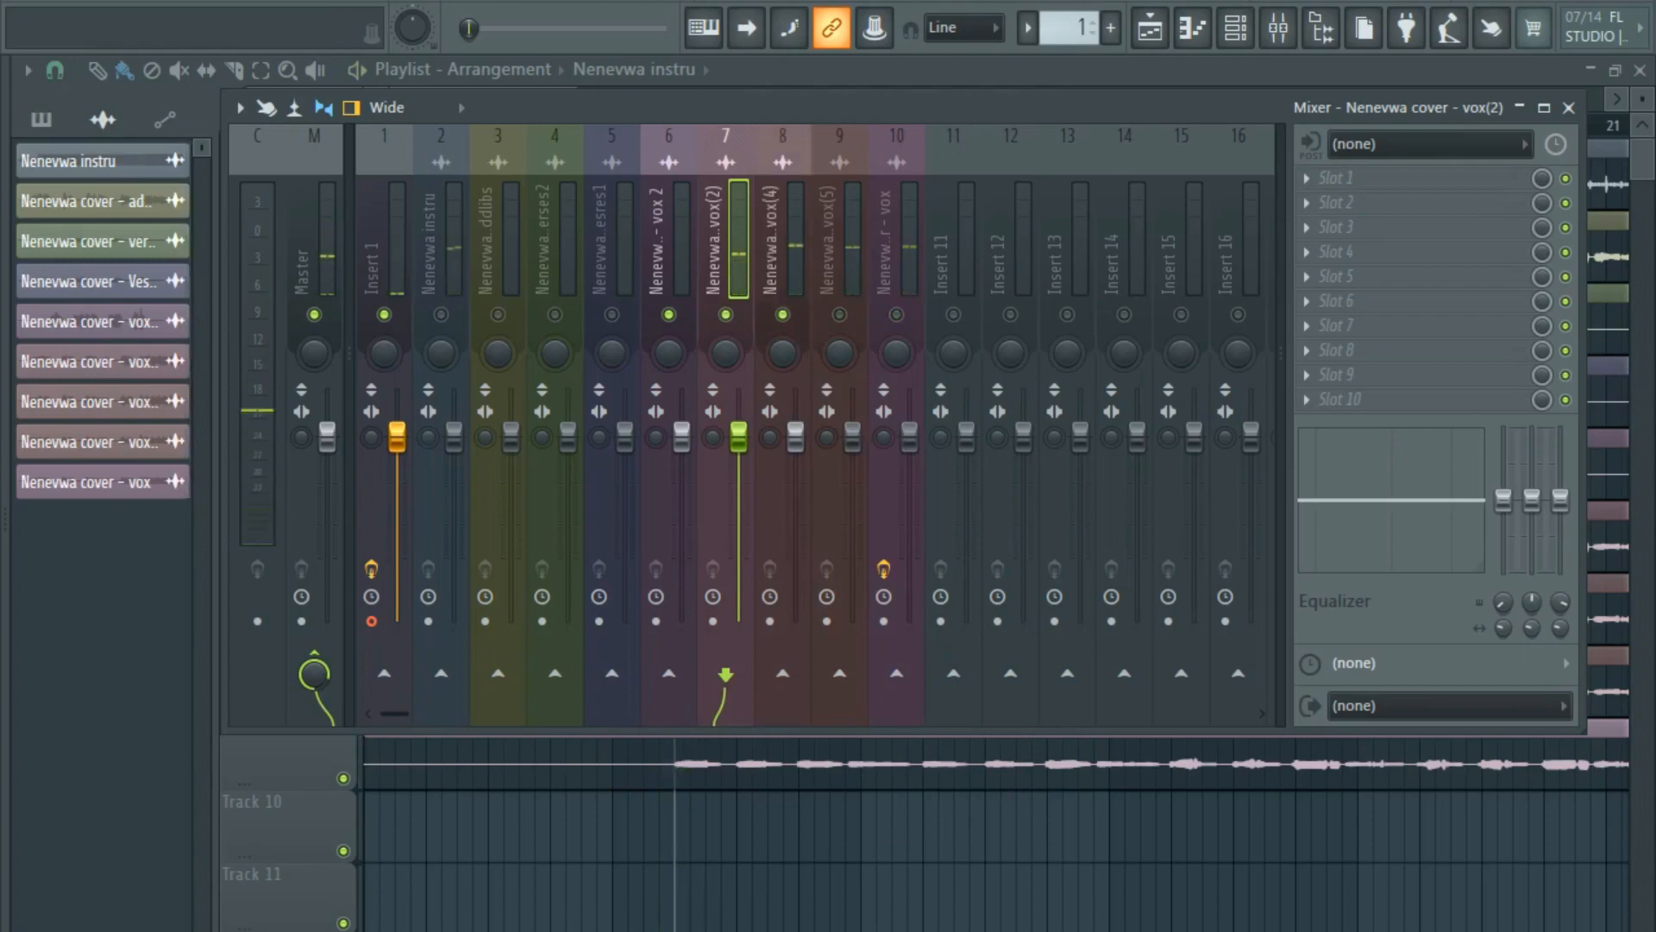
key(space)
click(725, 314)
key(space)
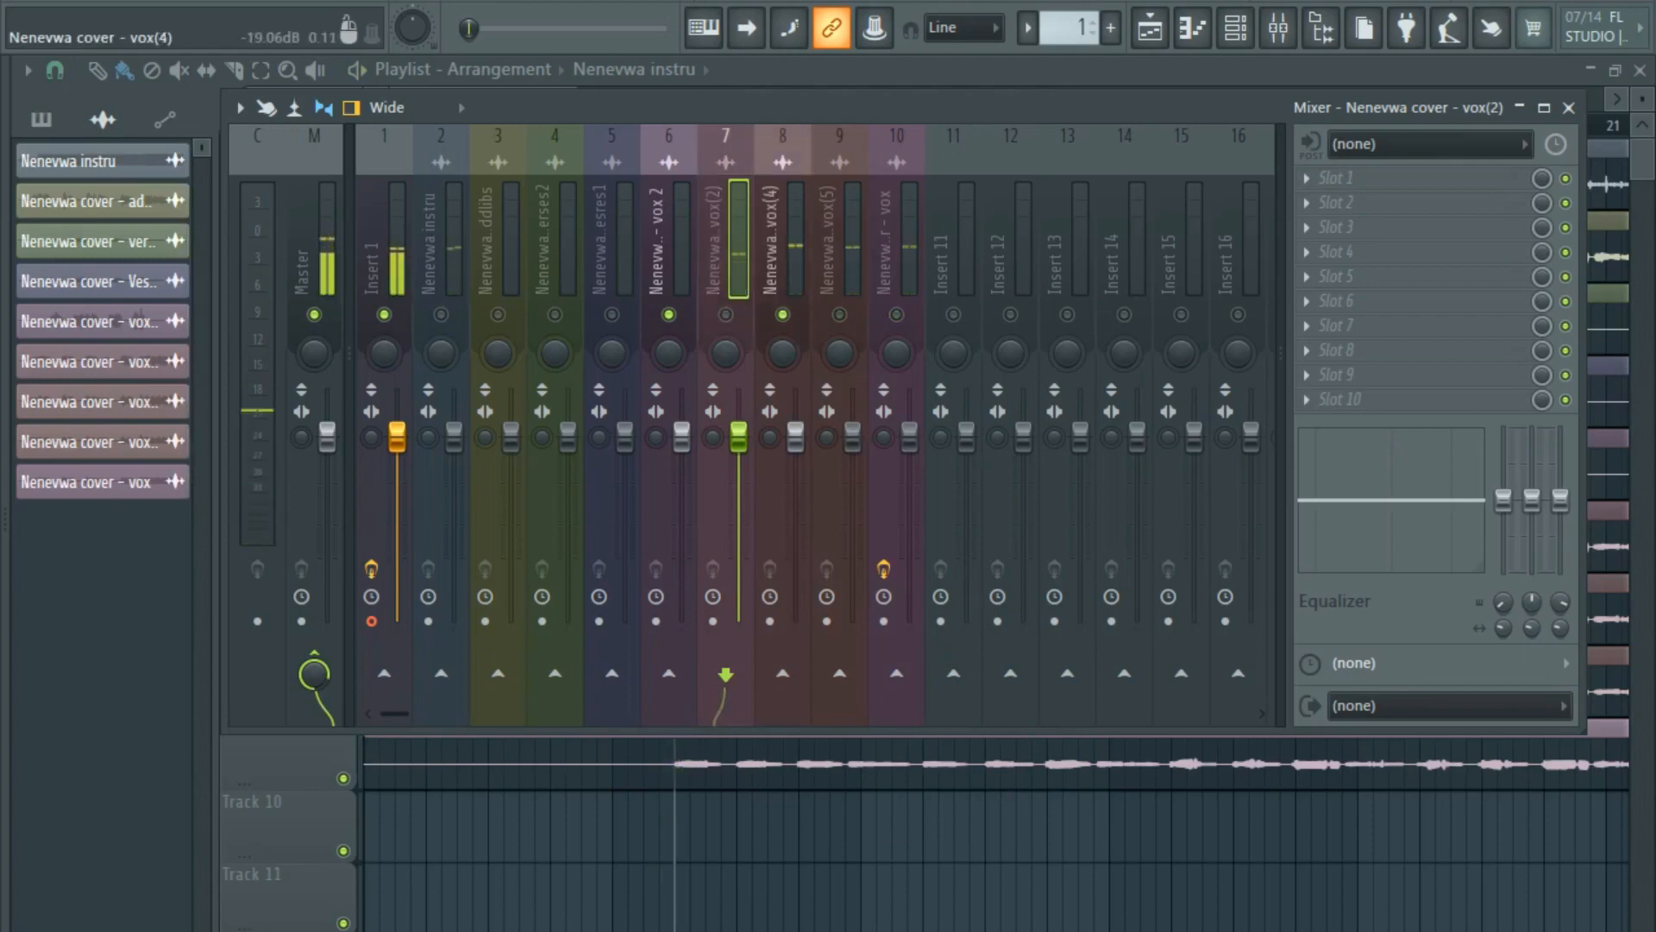
Load Fruity parametric EQ 2 in the first effect slot of the vox(4) track with the Cp Default preset.
click(770, 241)
key(space)
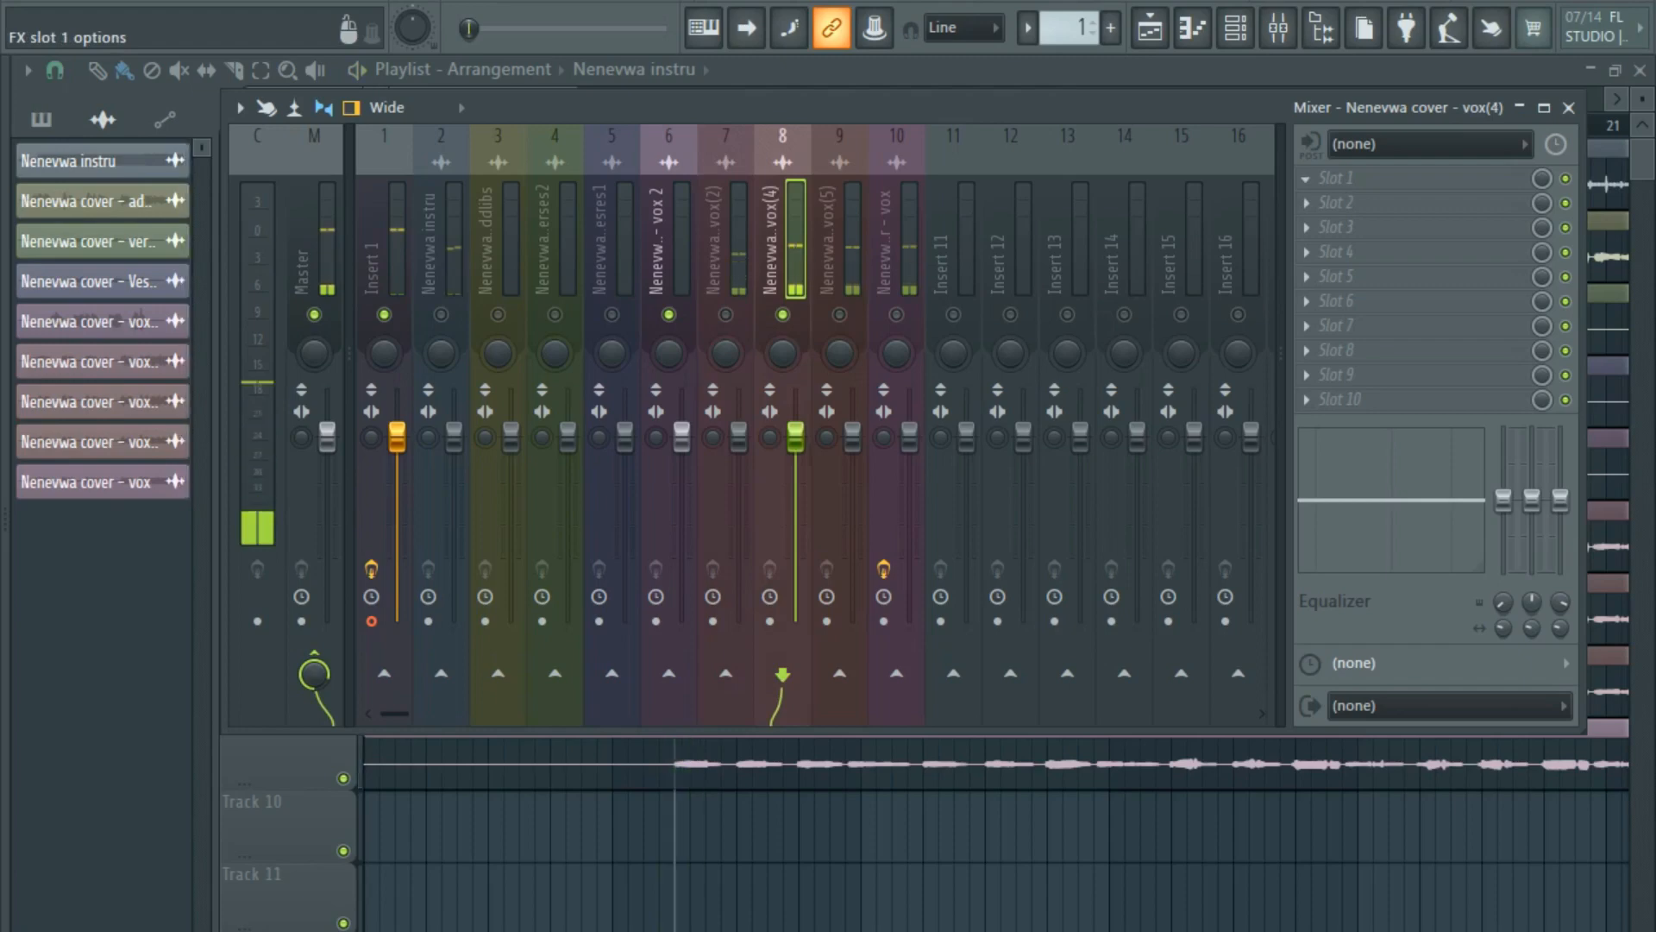
click(1337, 178)
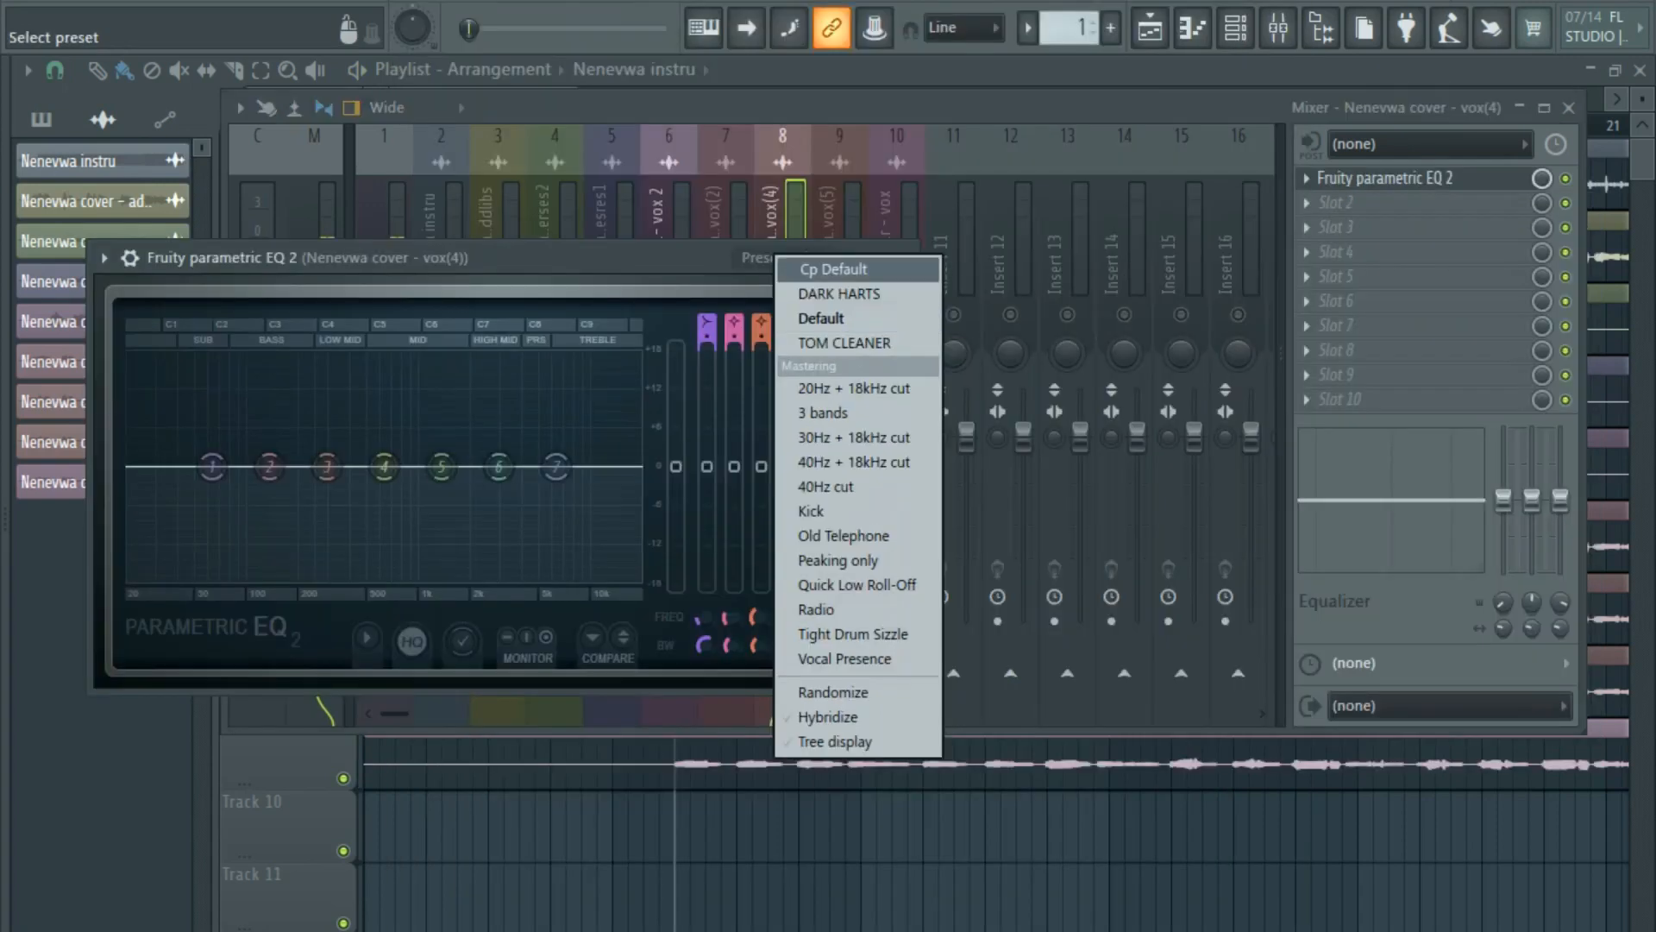
click(833, 270)
key(space)
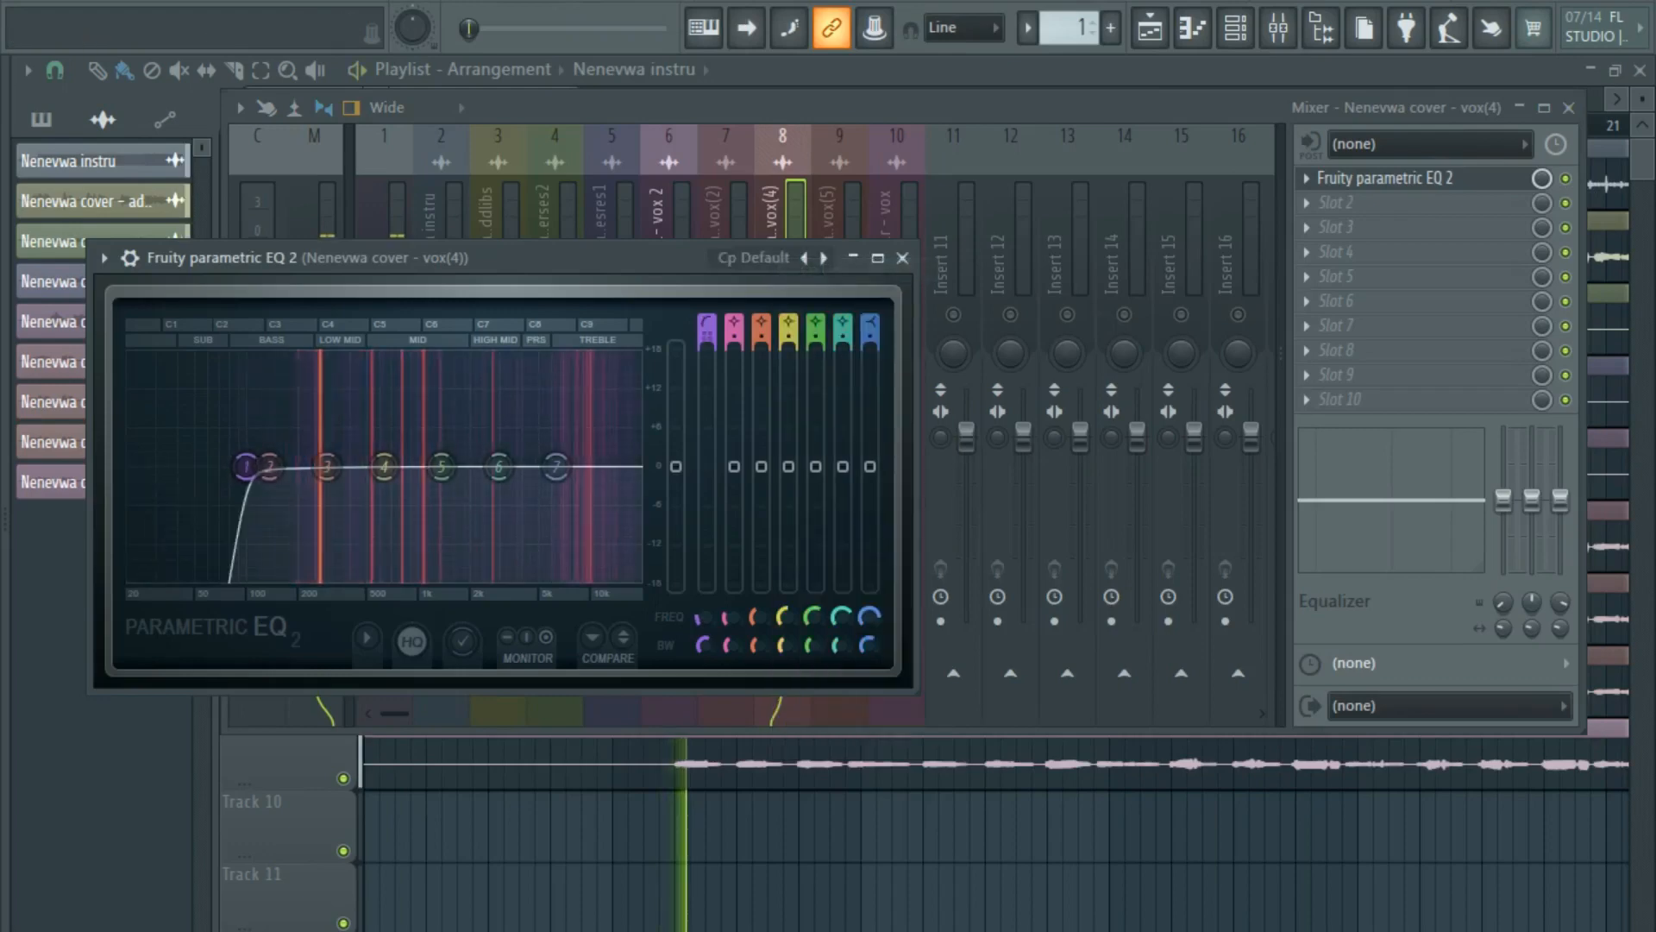
Move band 2 of the vox(4) equalizer to 201 Hz, narrow it to 4% bandwidth, and lower it to a slight cut.
drag(603, 258, 1070, 352)
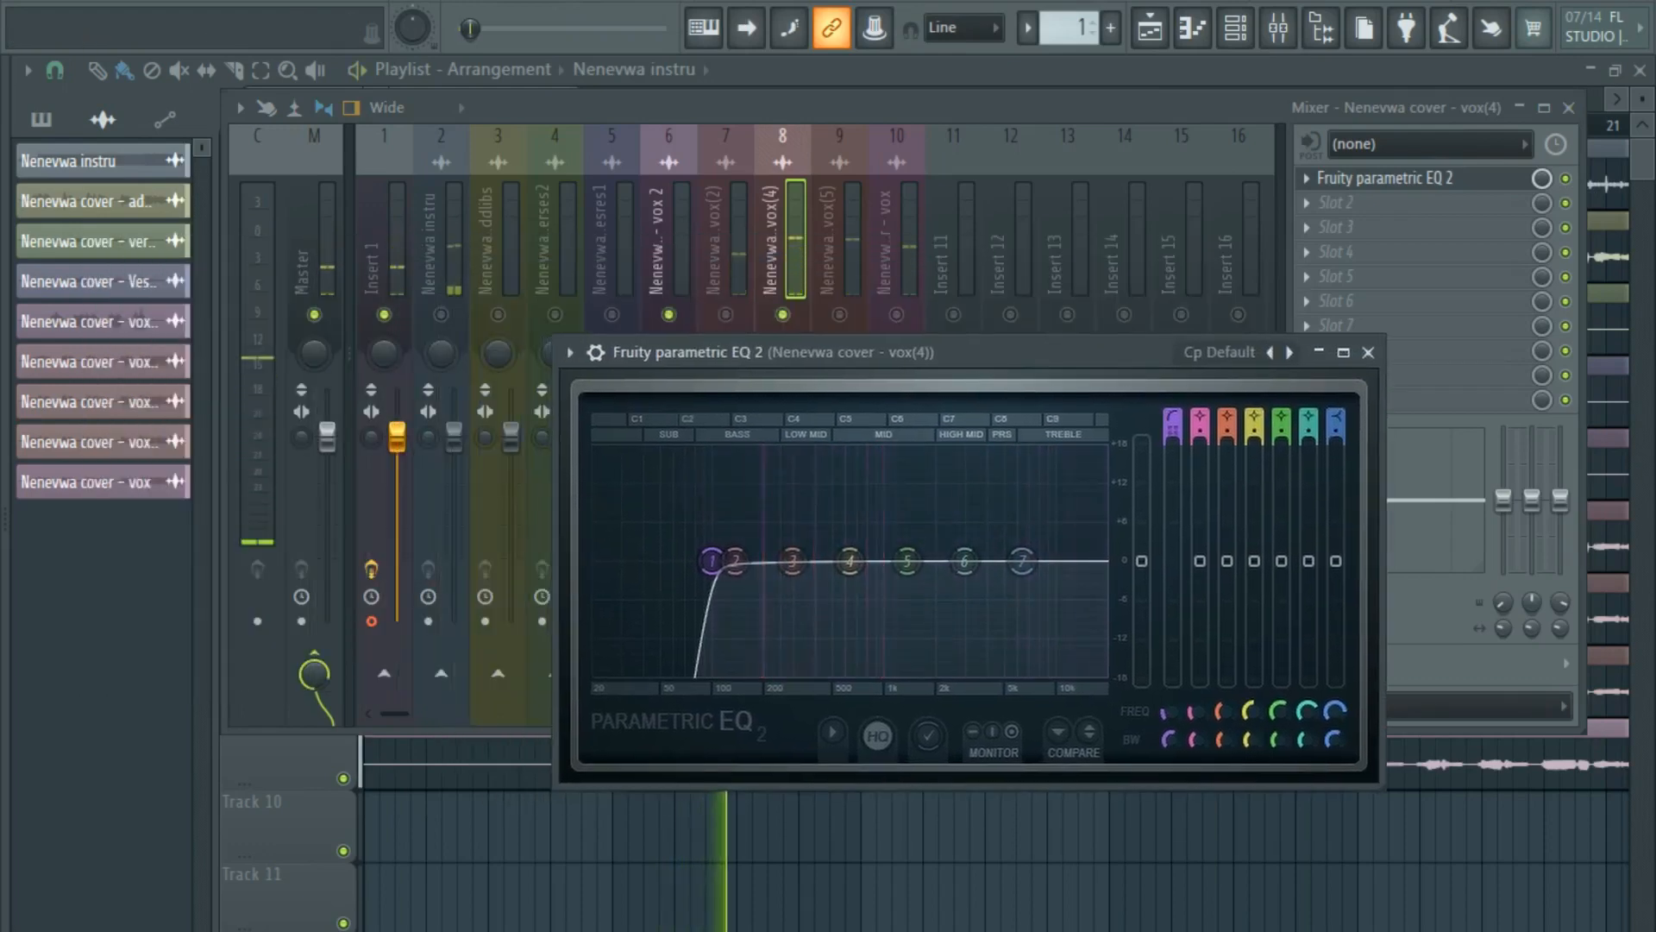
drag(735, 562, 764, 499)
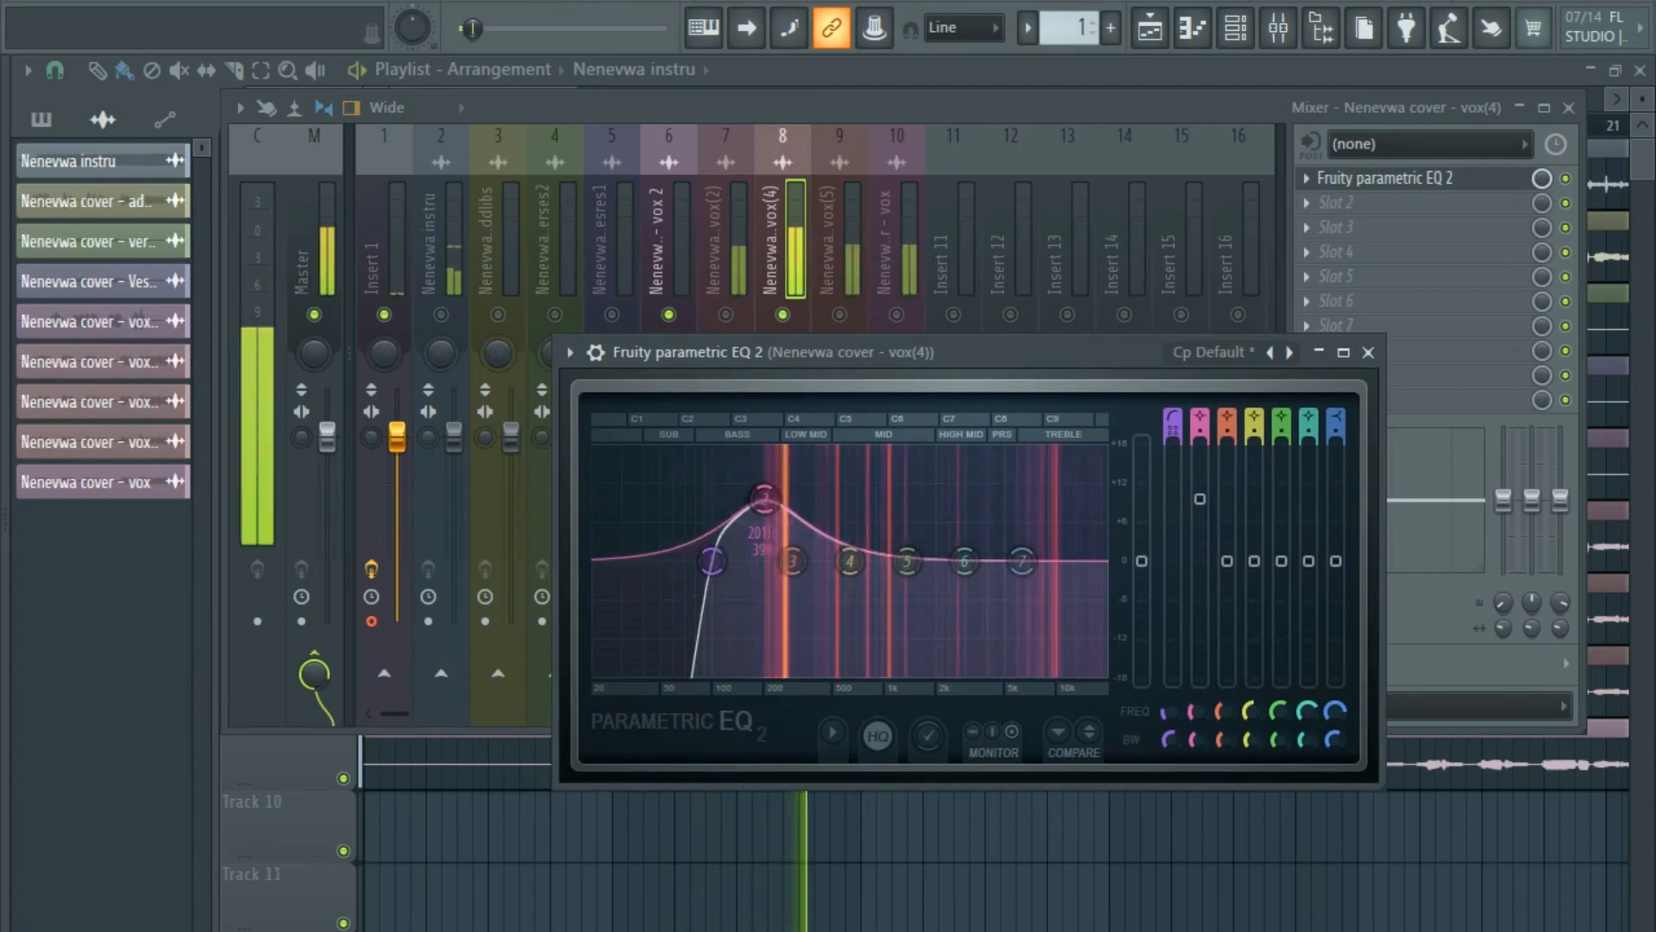
scroll(764, 498, down, 8)
key(space)
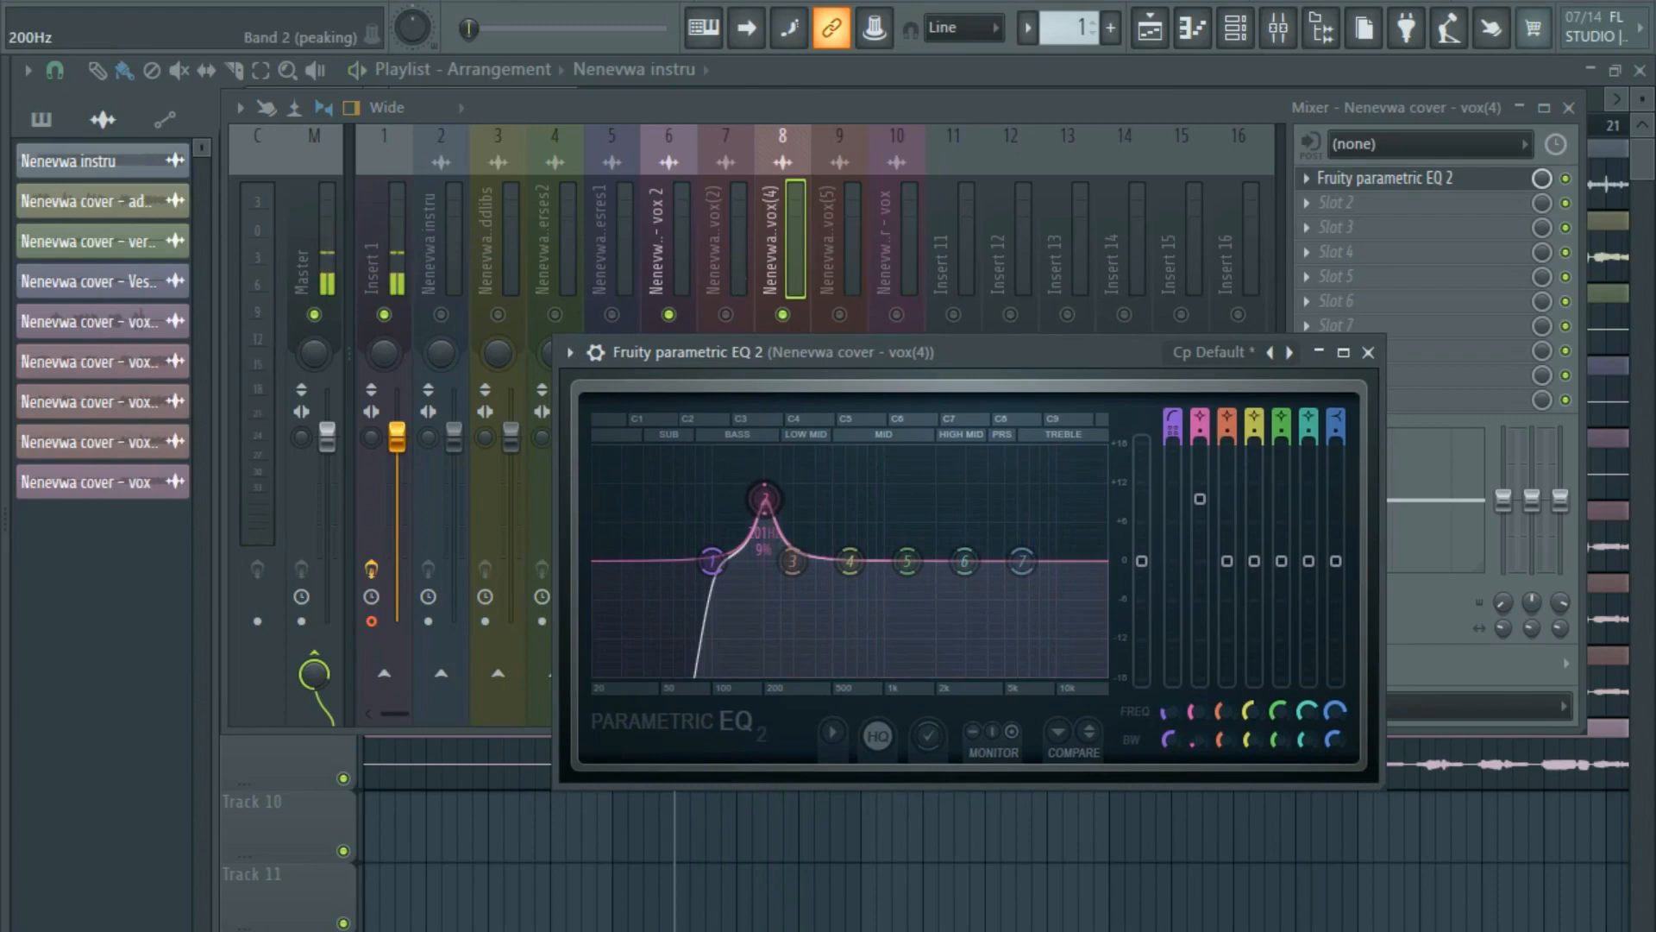
key(space)
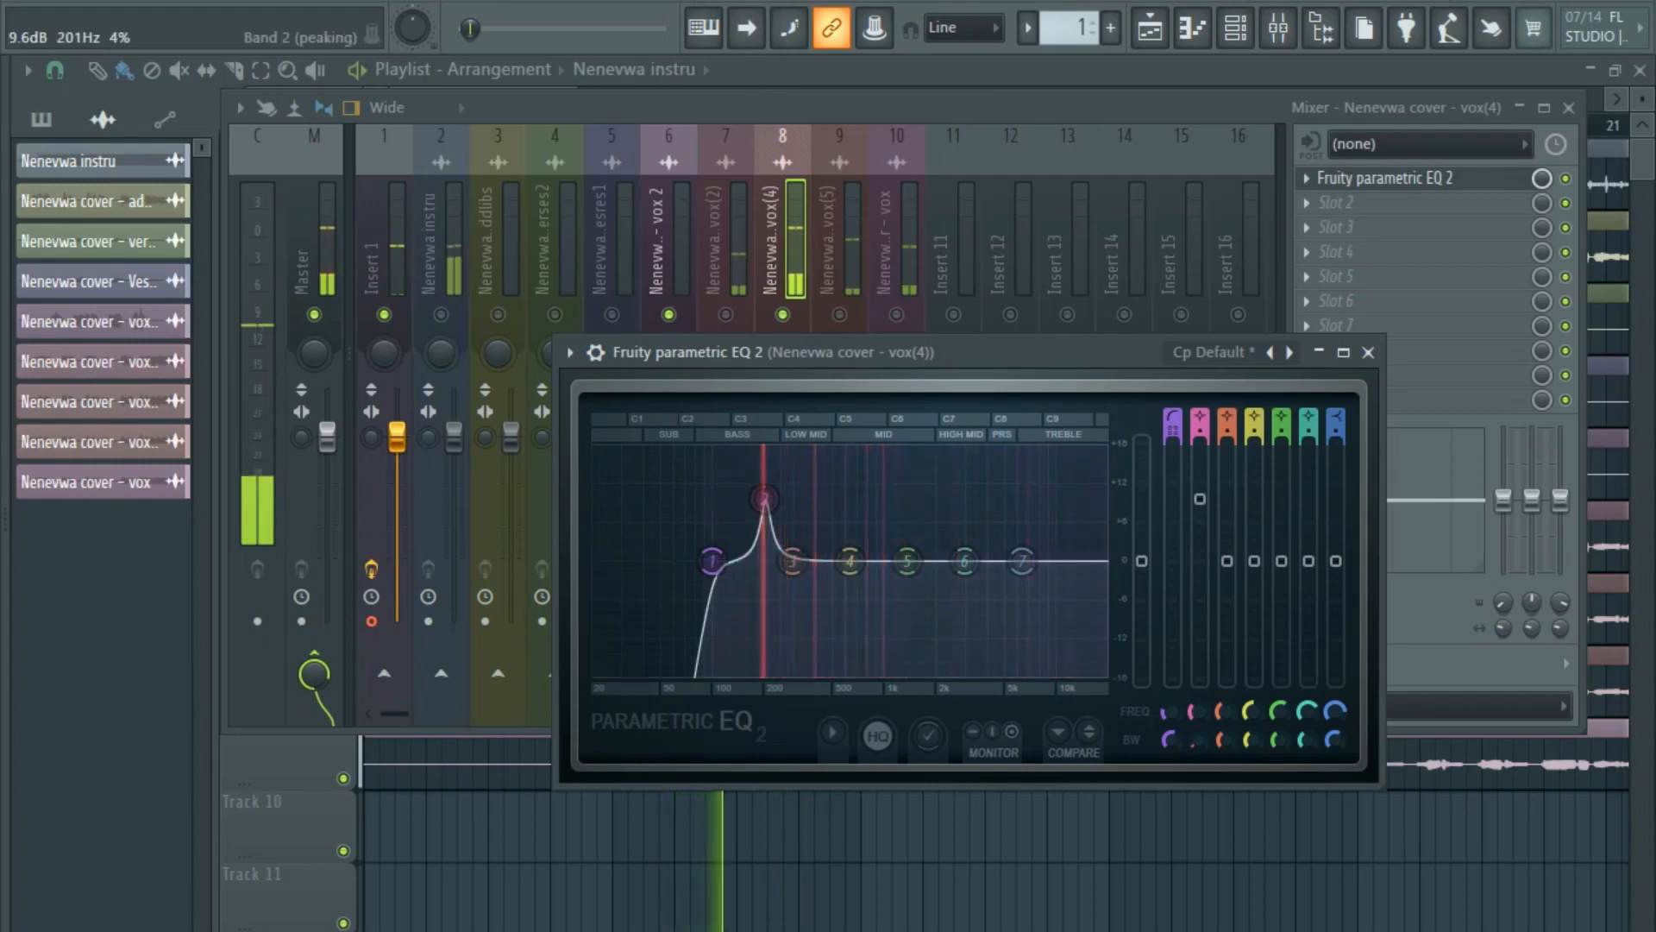
drag(764, 498, 764, 567)
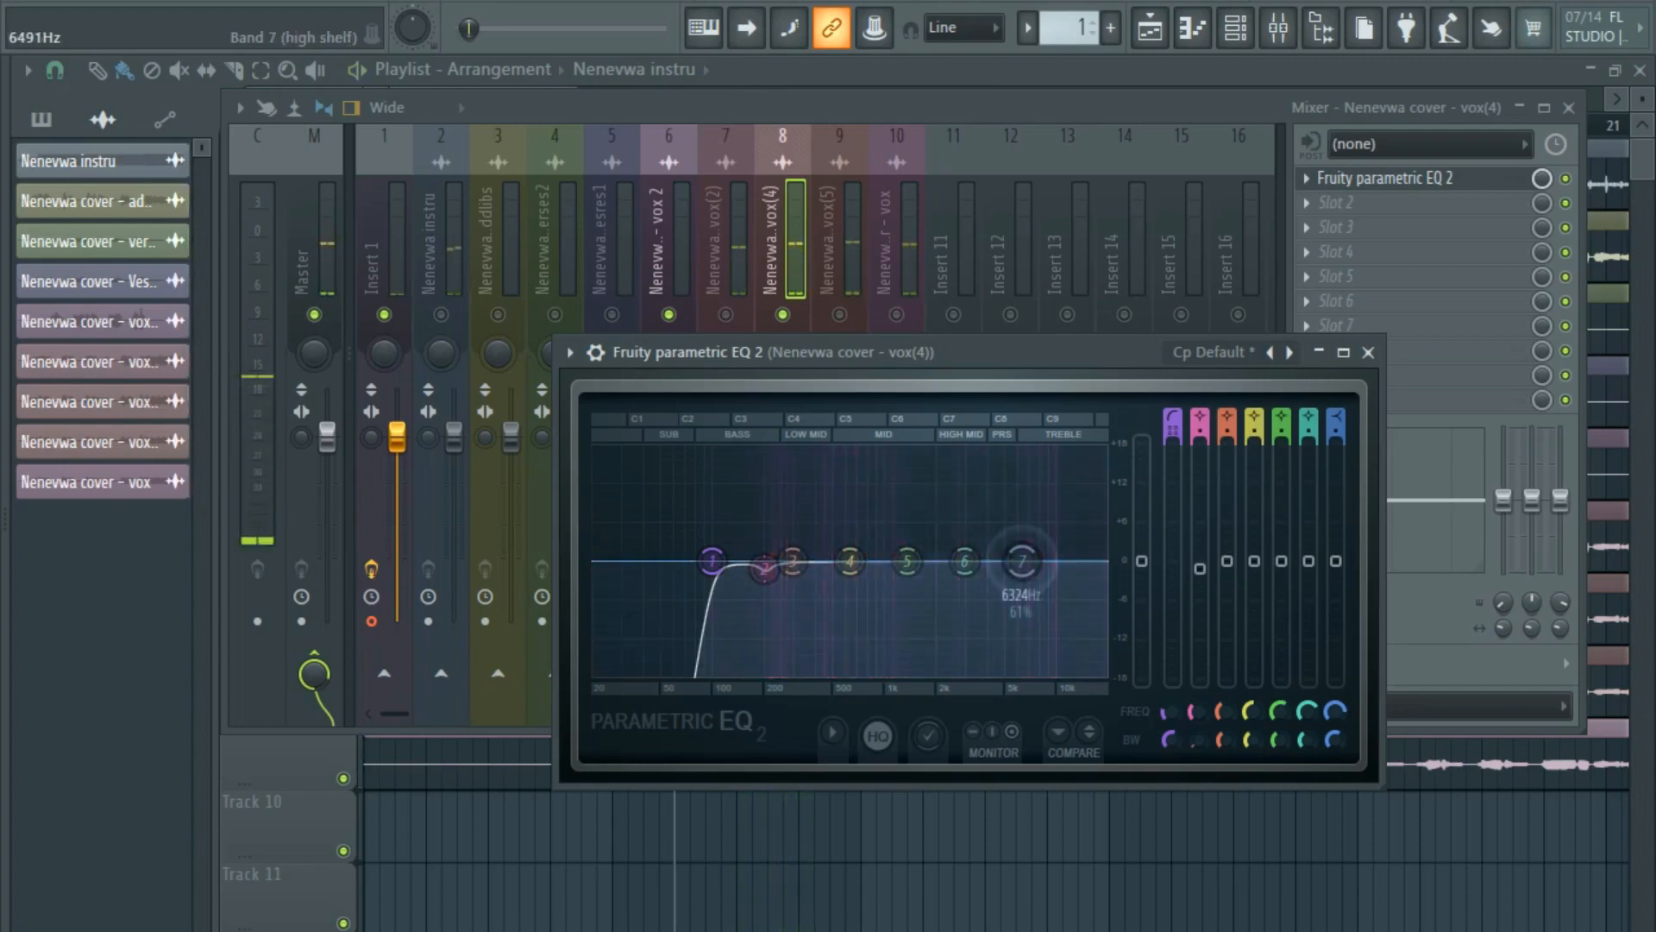
Raise the band 7 high shelf of the vox(4) equalizer slightly, widen it to 100% bandwidth, and move it to about 3.8 kHz.
drag(1021, 561, 1010, 539)
scroll(1010, 539, up, 4)
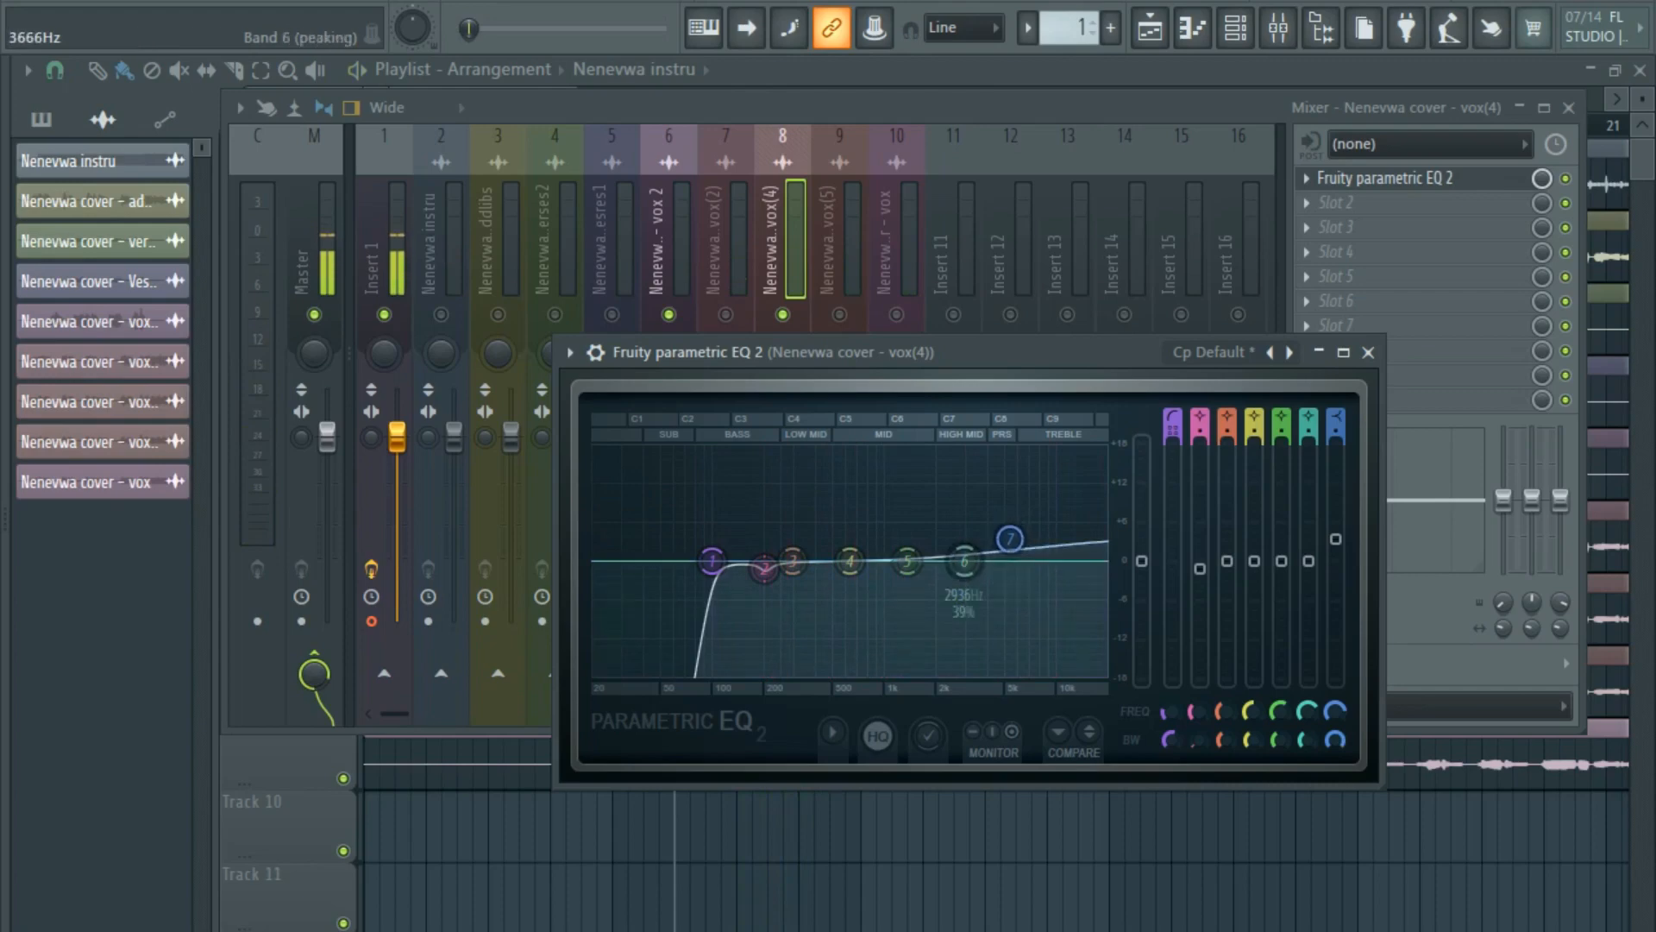
drag(1010, 539, 980, 539)
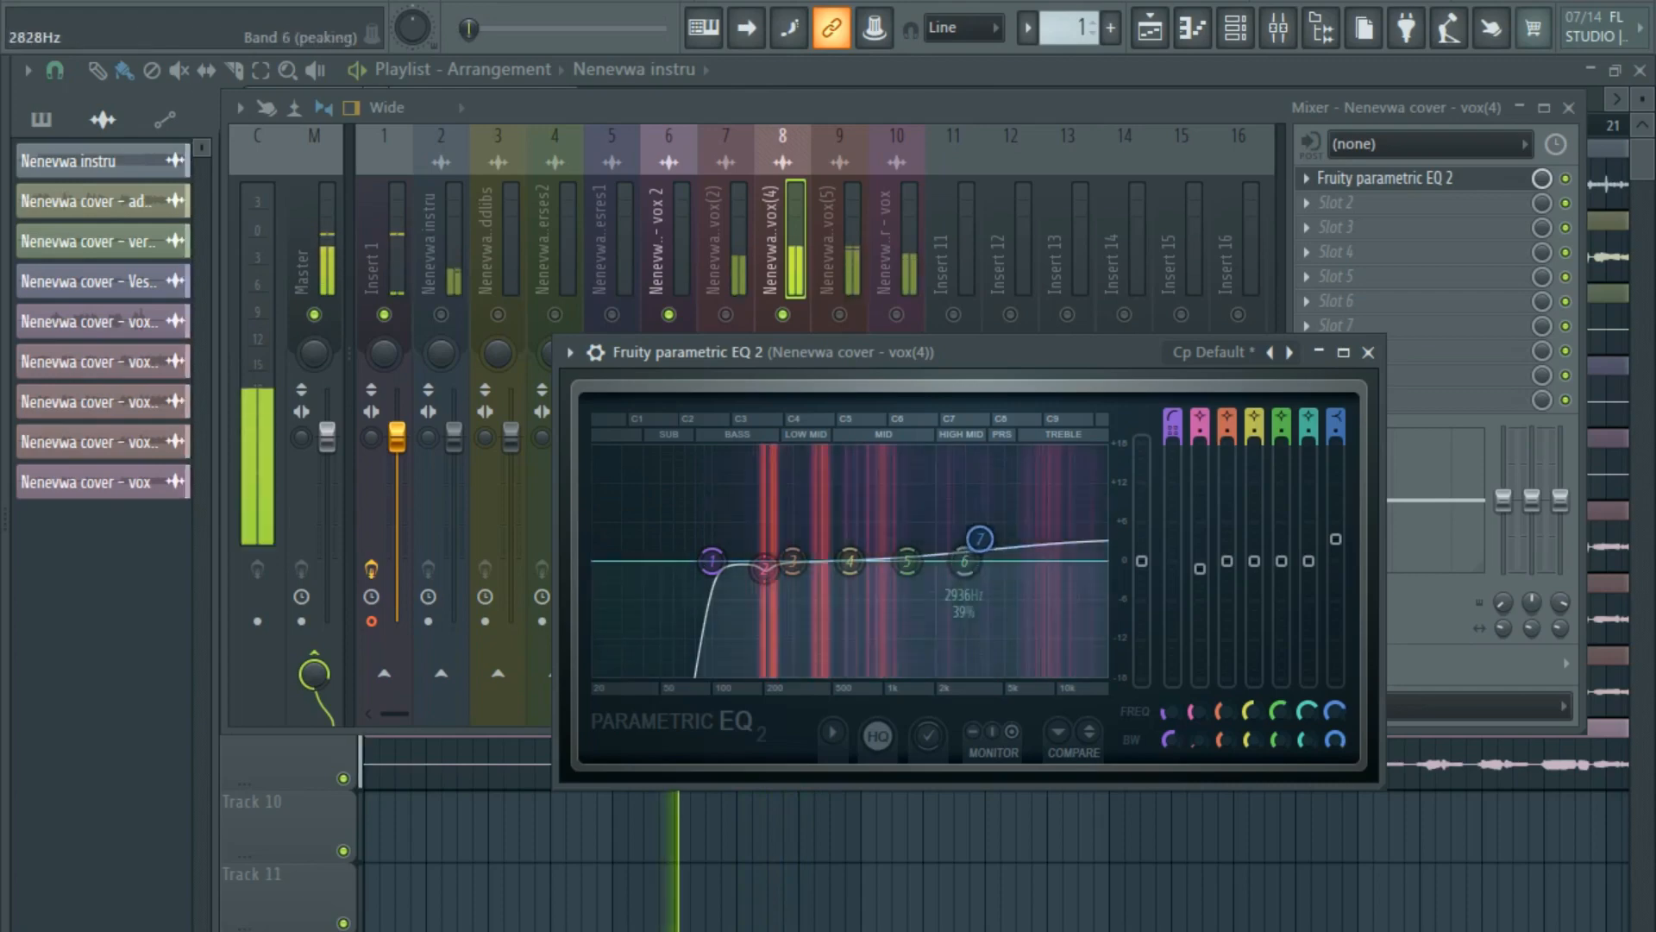
Move band 6 of the vox(4) equalizer to about 9604 Hz, narrow its bandwidth, sweep it boosted, and lower it to a slight cut.
drag(965, 562, 1051, 560)
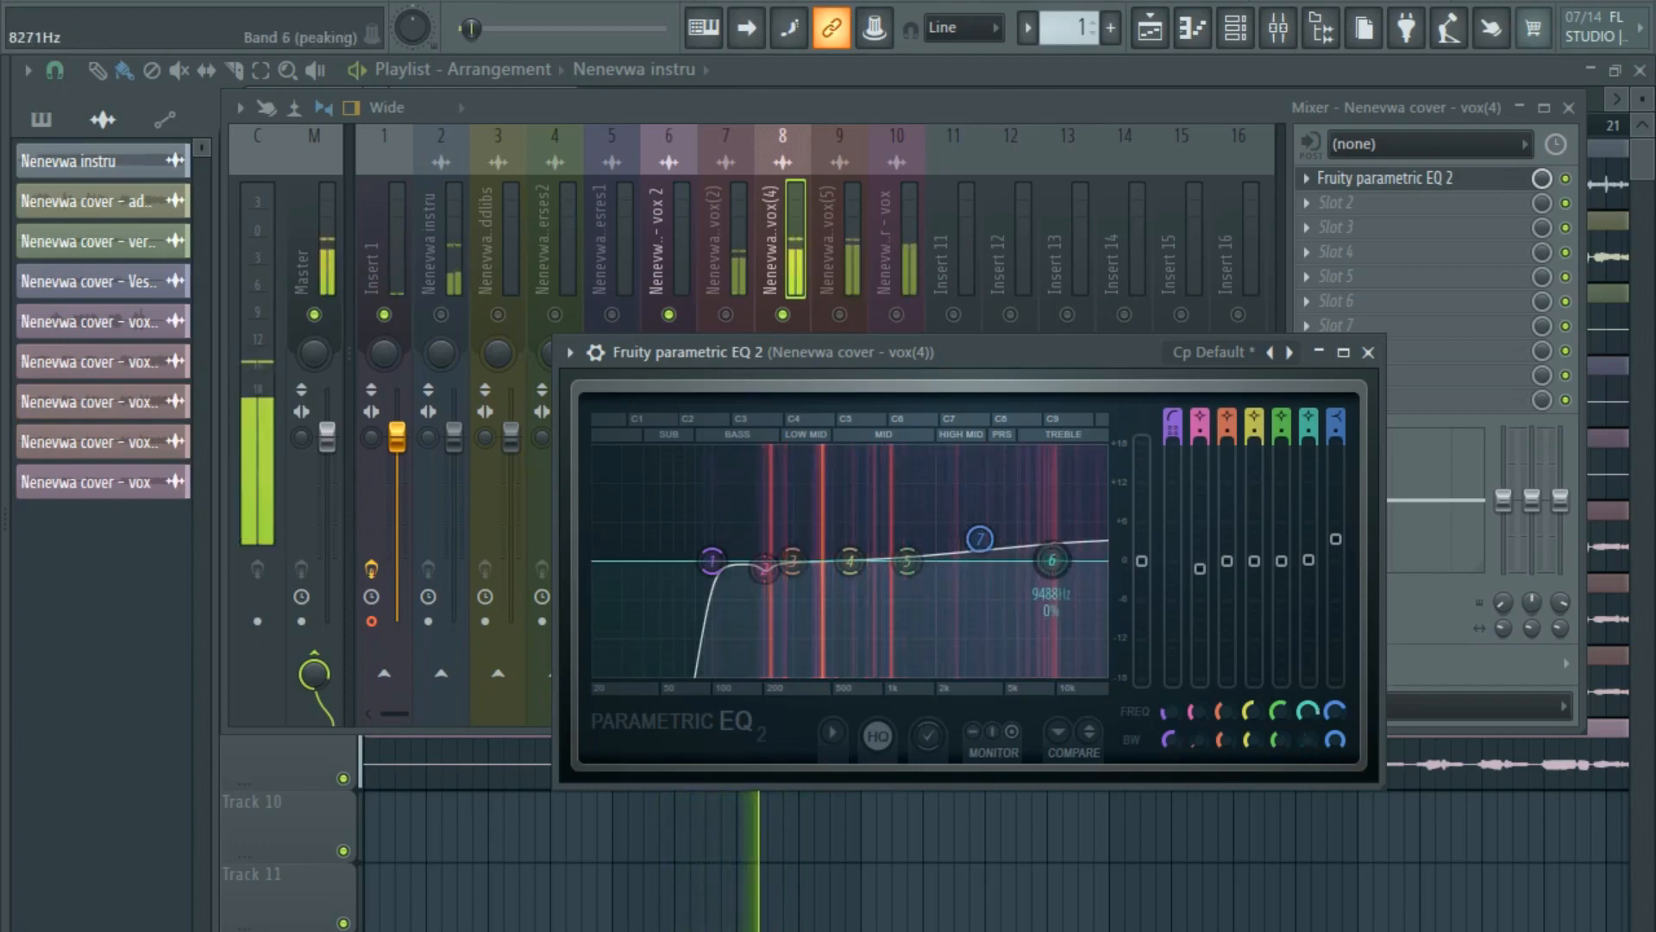
drag(1051, 560, 1052, 498)
scroll(1054, 498, up, 5)
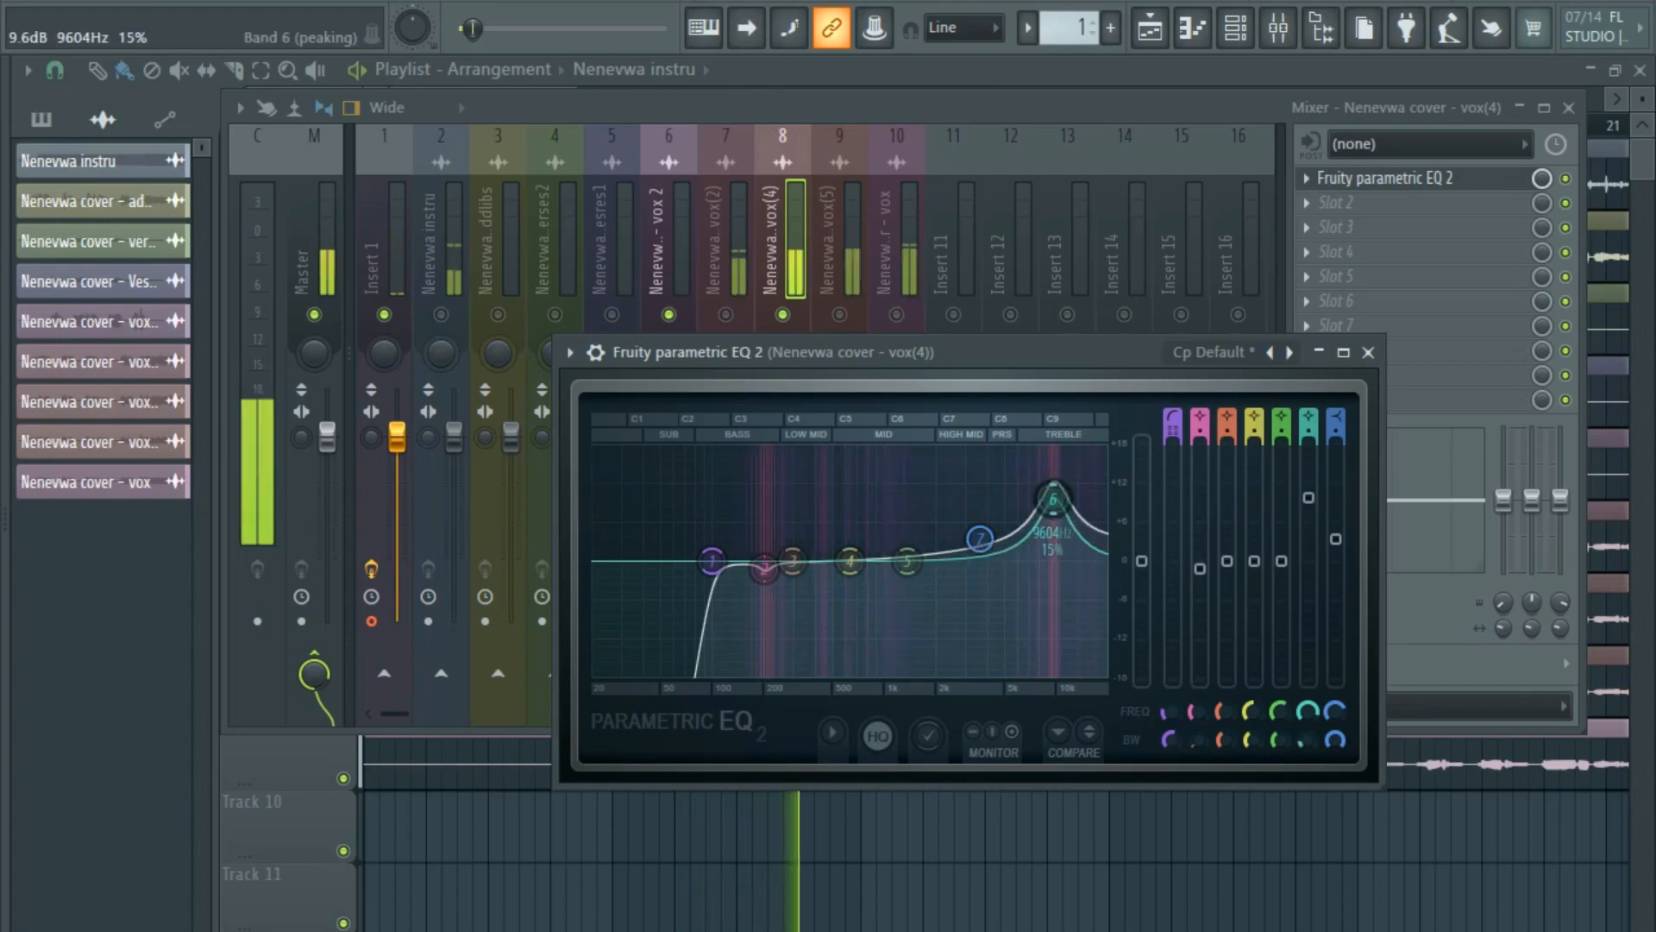
scroll(1054, 499, down, 1)
key(space)
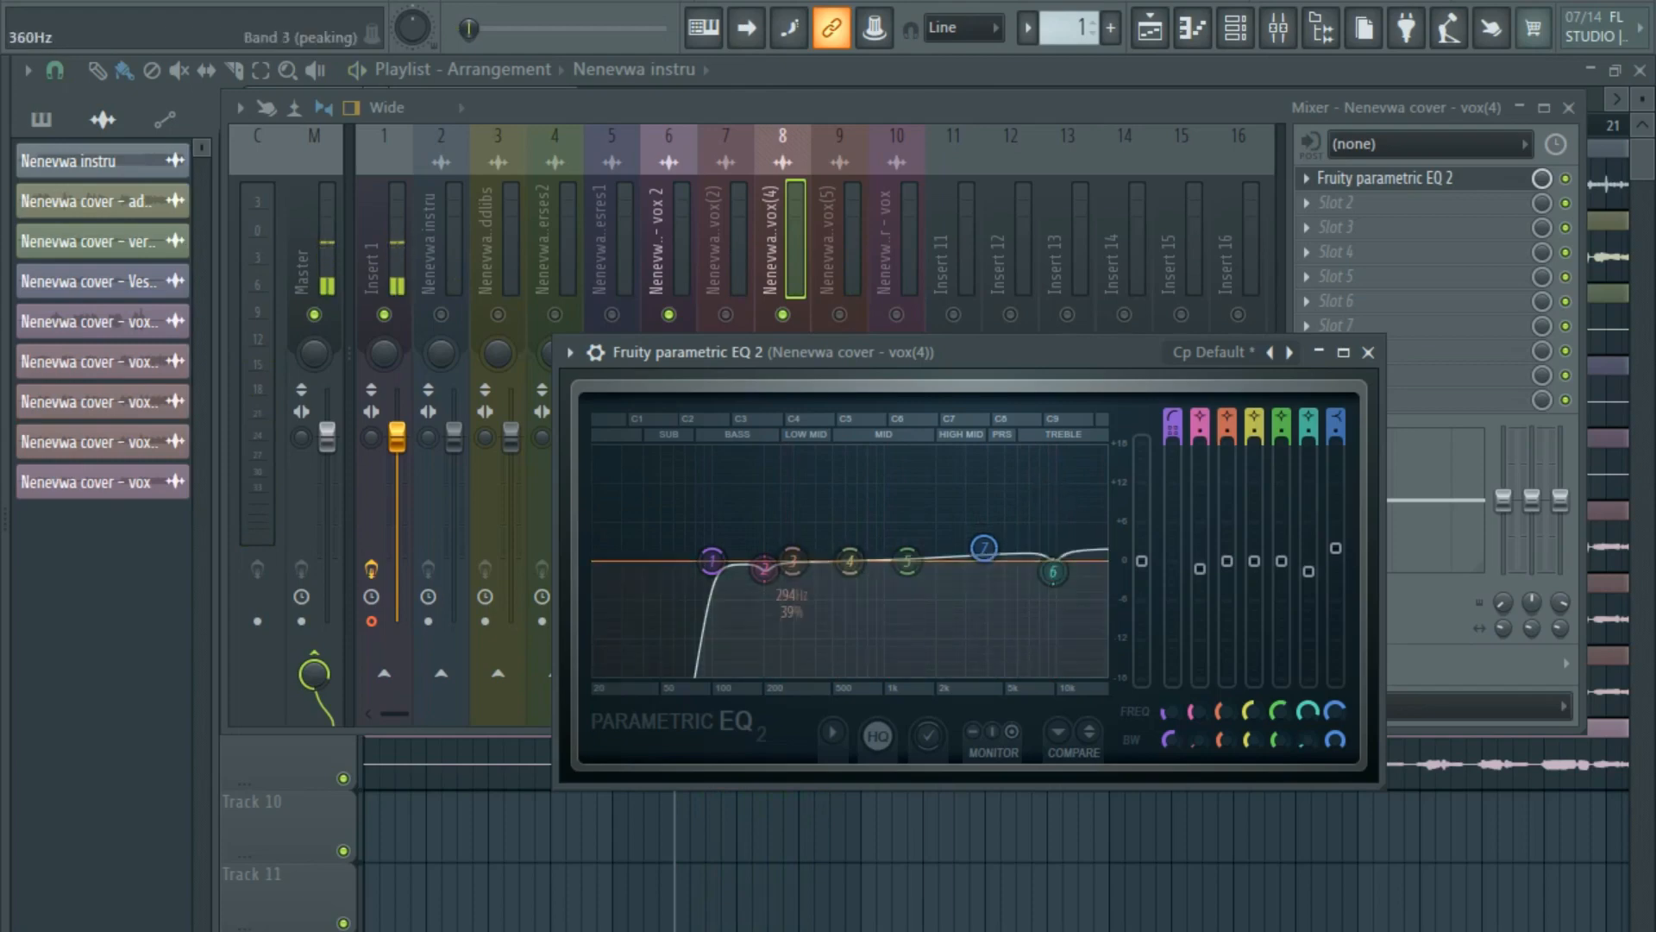
Sweep band 3 of the vox(4) equalizer to 391 Hz at 5% bandwidth during playback, and lower it to a slight cut.
key(space)
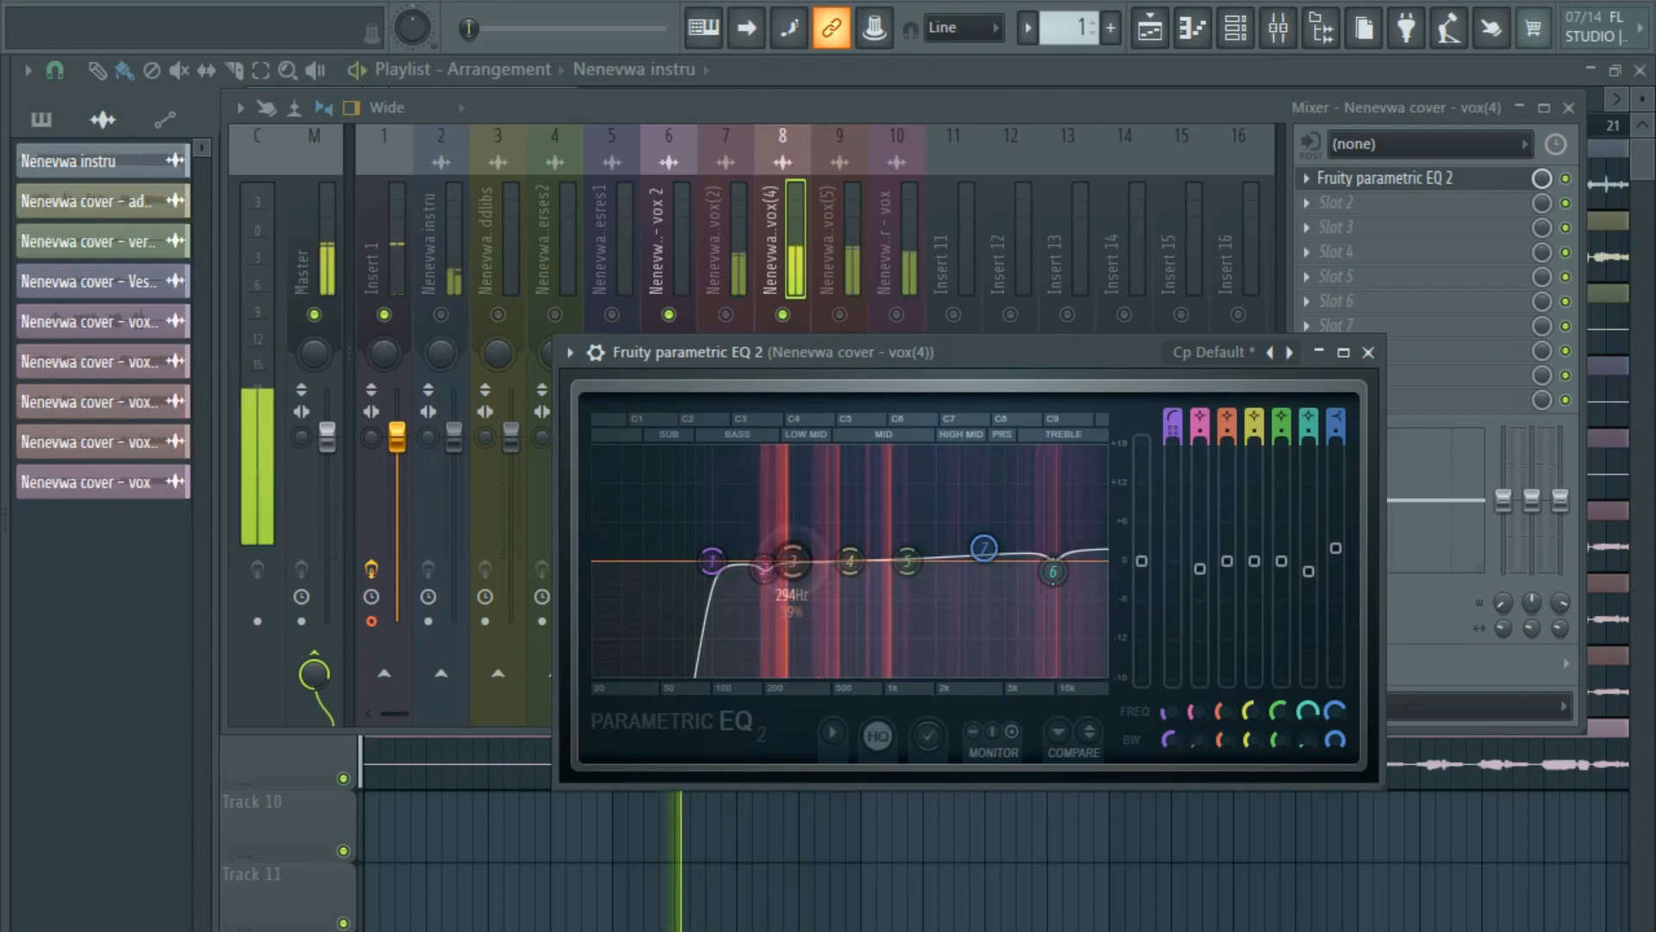
drag(792, 562, 816, 498)
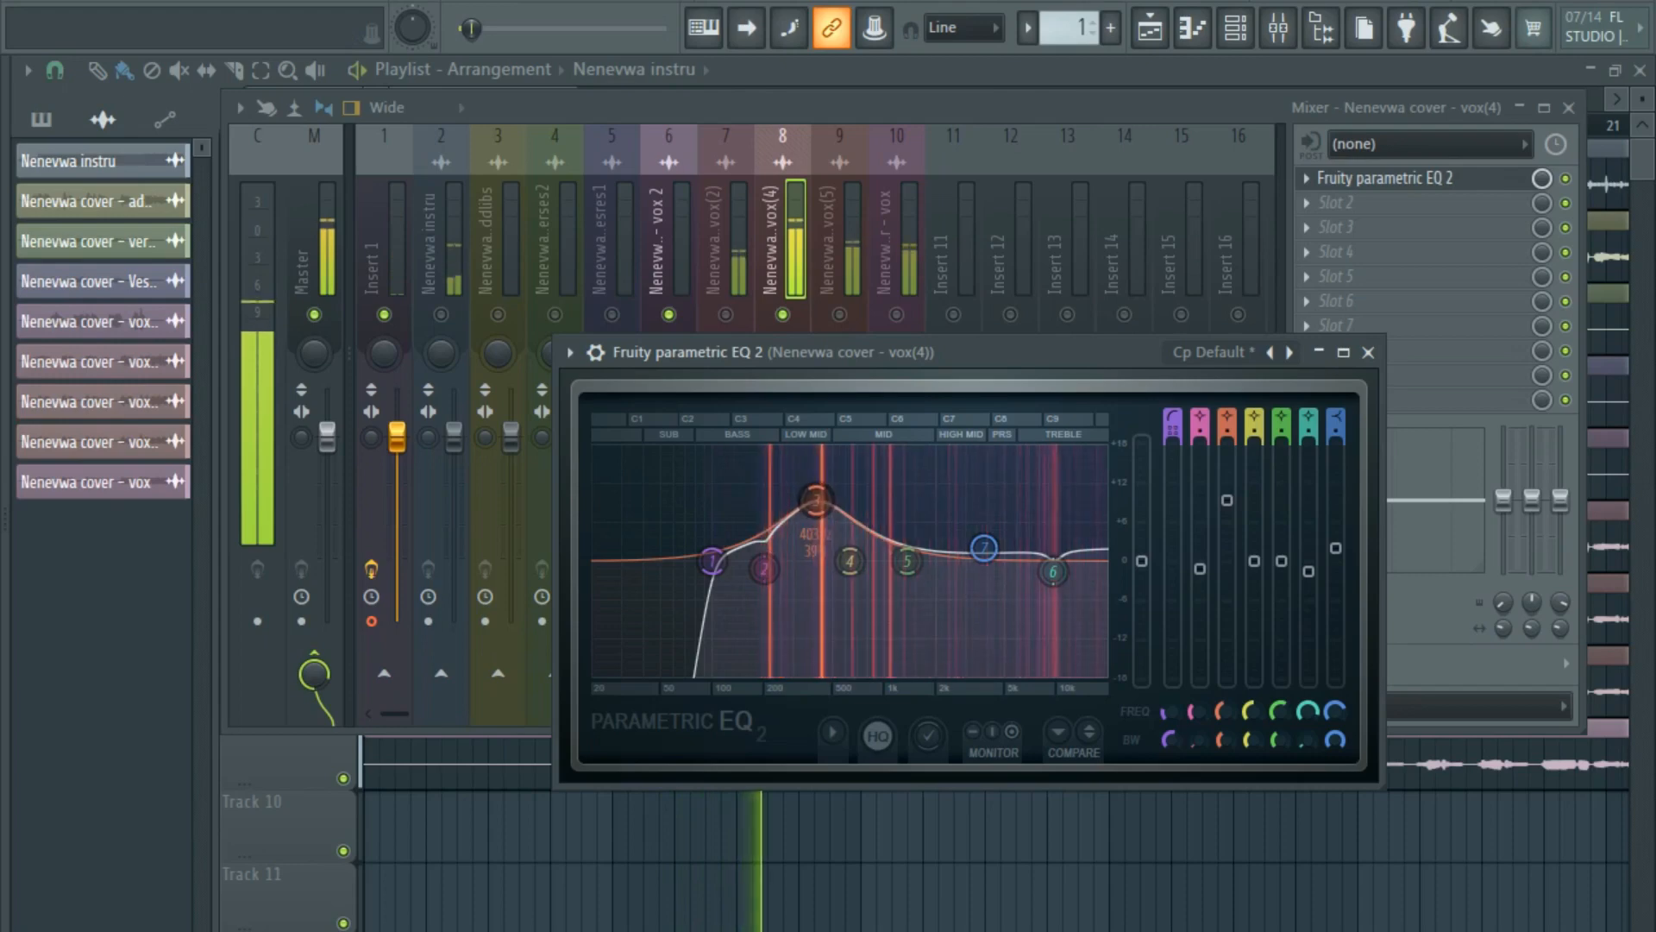
key(space)
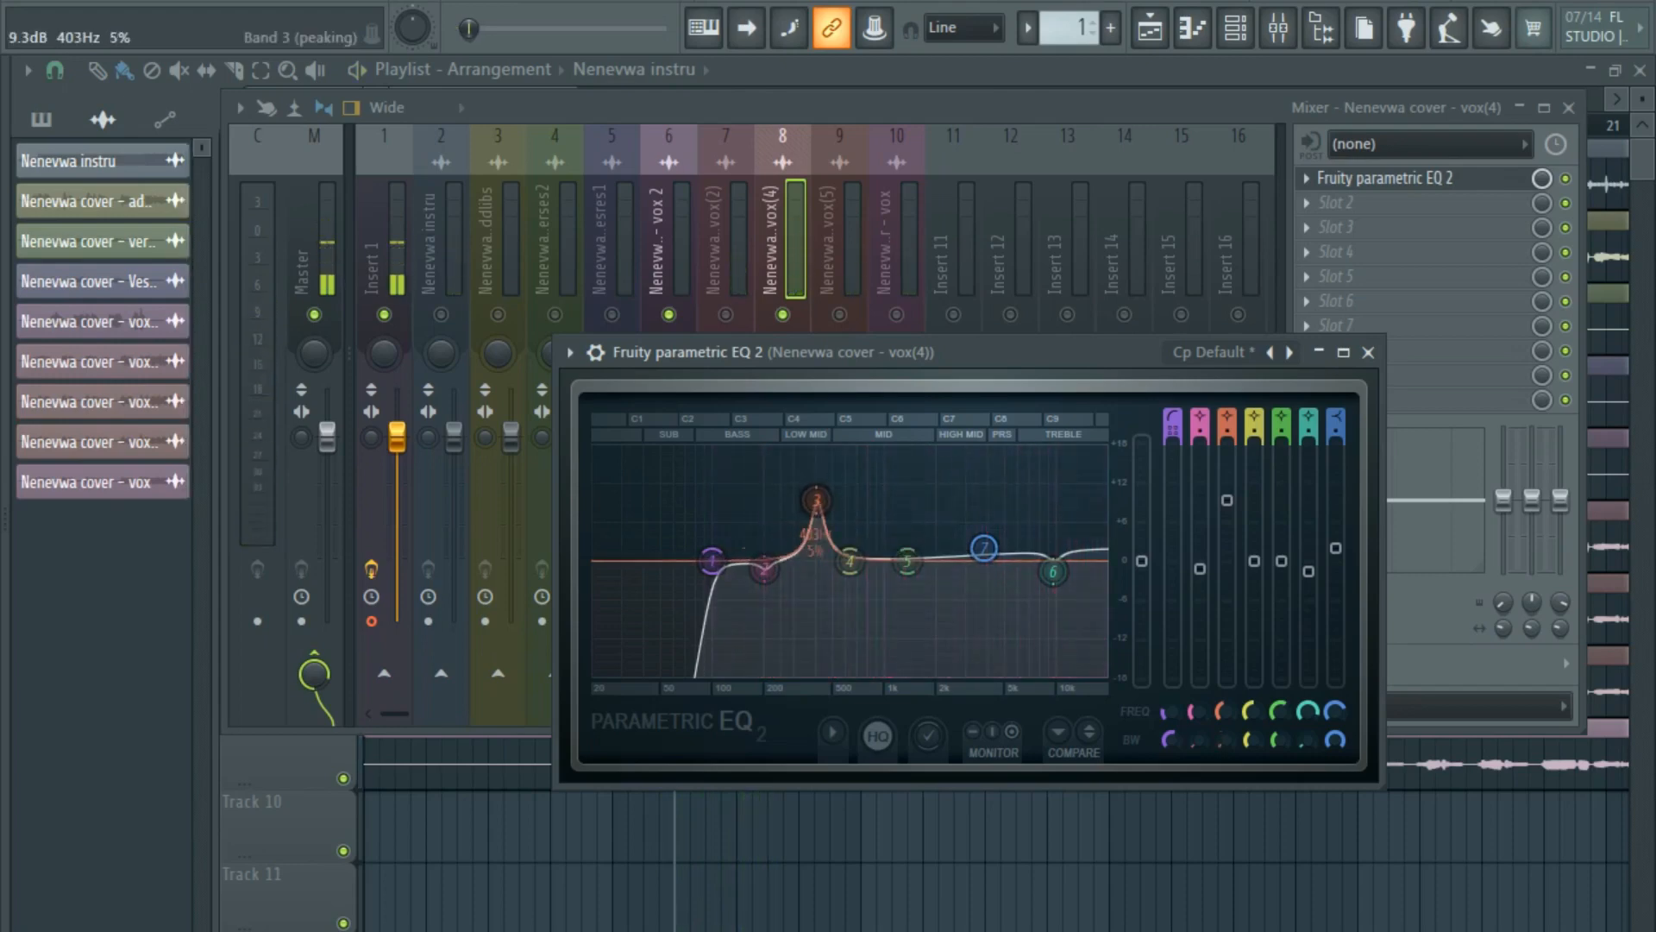
key(space)
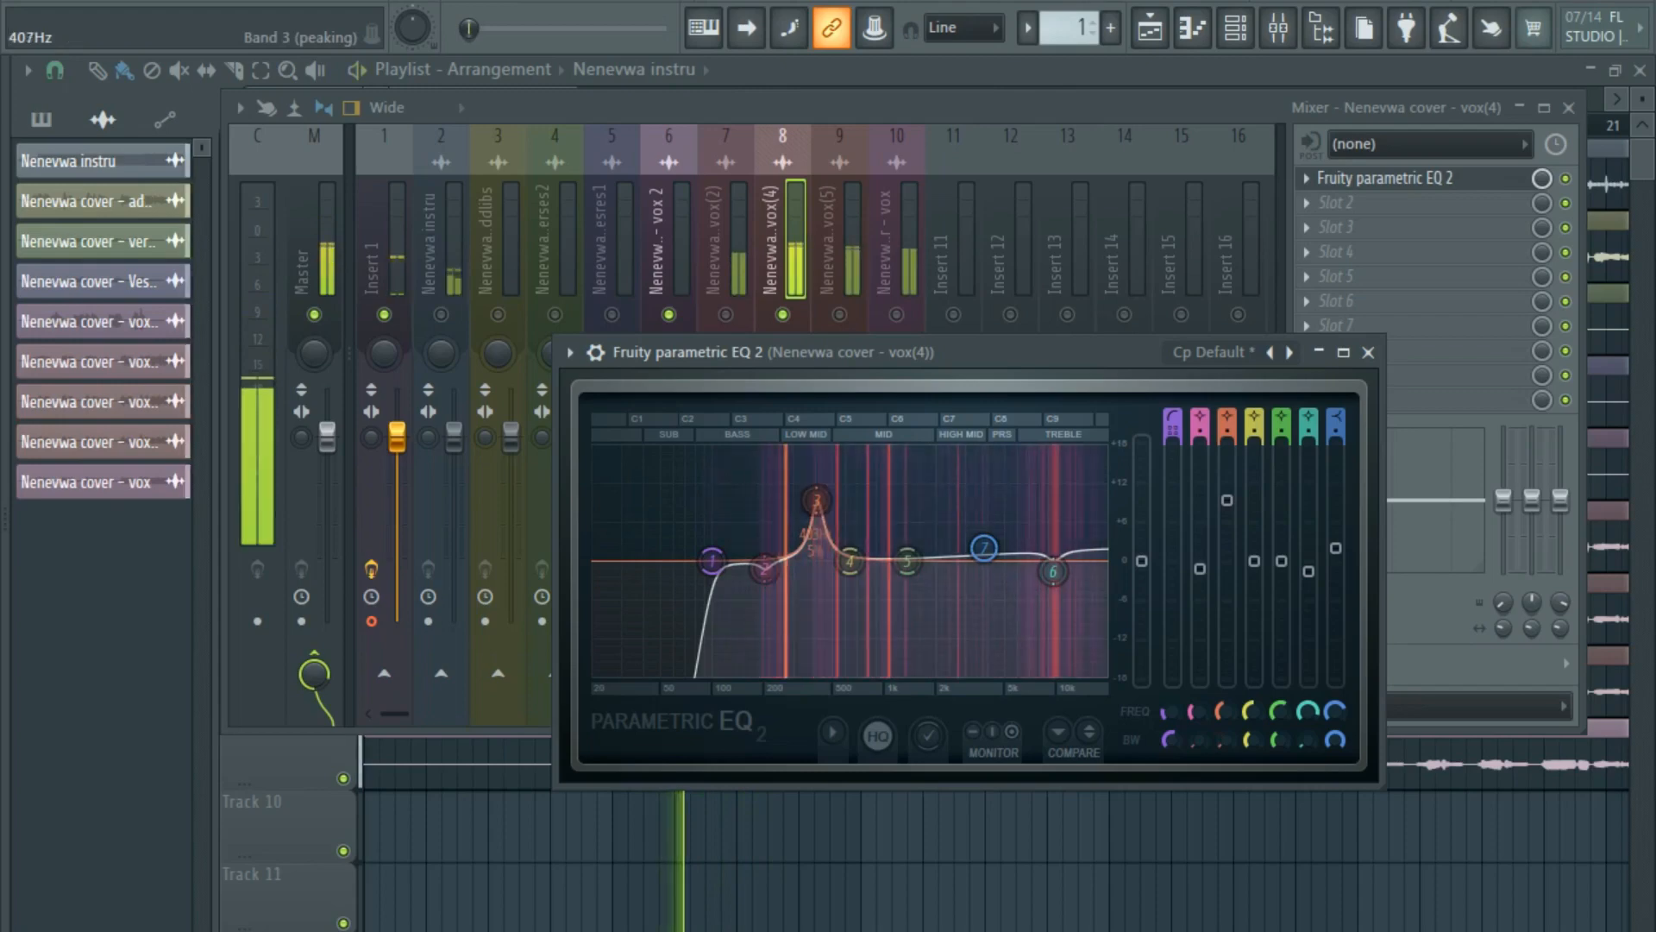
mouse_move(815, 501)
mouse_down()
mouse_move(780, 501)
mouse_move(812, 503)
mouse_up()
key(space)
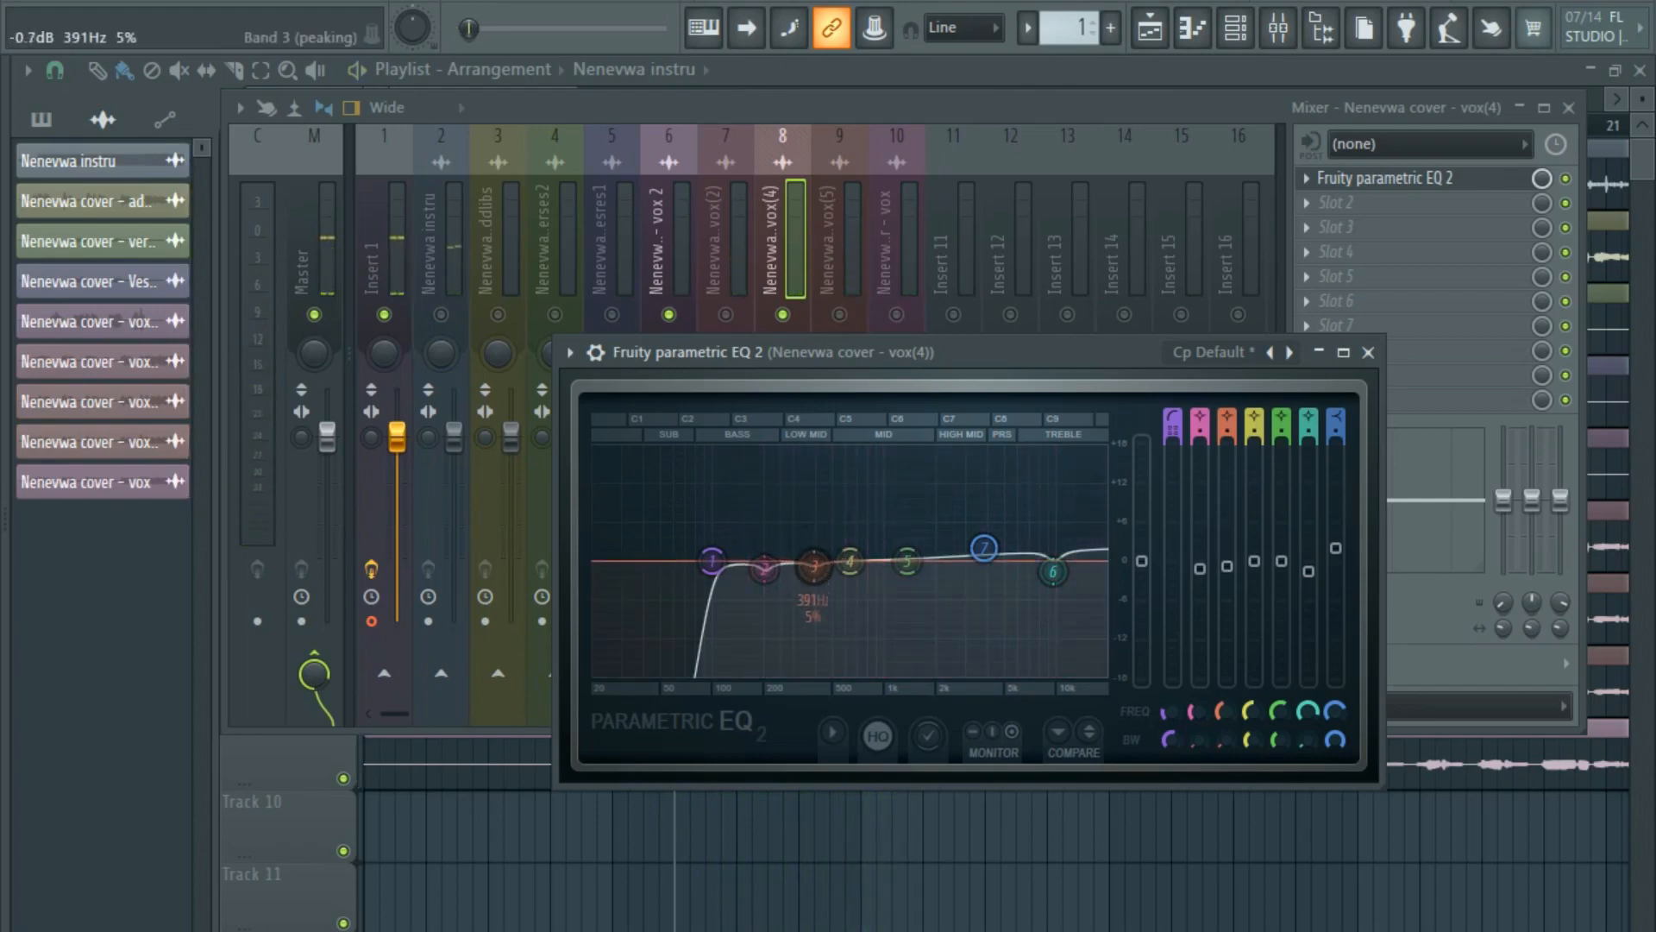
Audition the equalized vox(4) vocal and set the band 1 high-pass to 101 Hz with 61% bandwidth.
key(space)
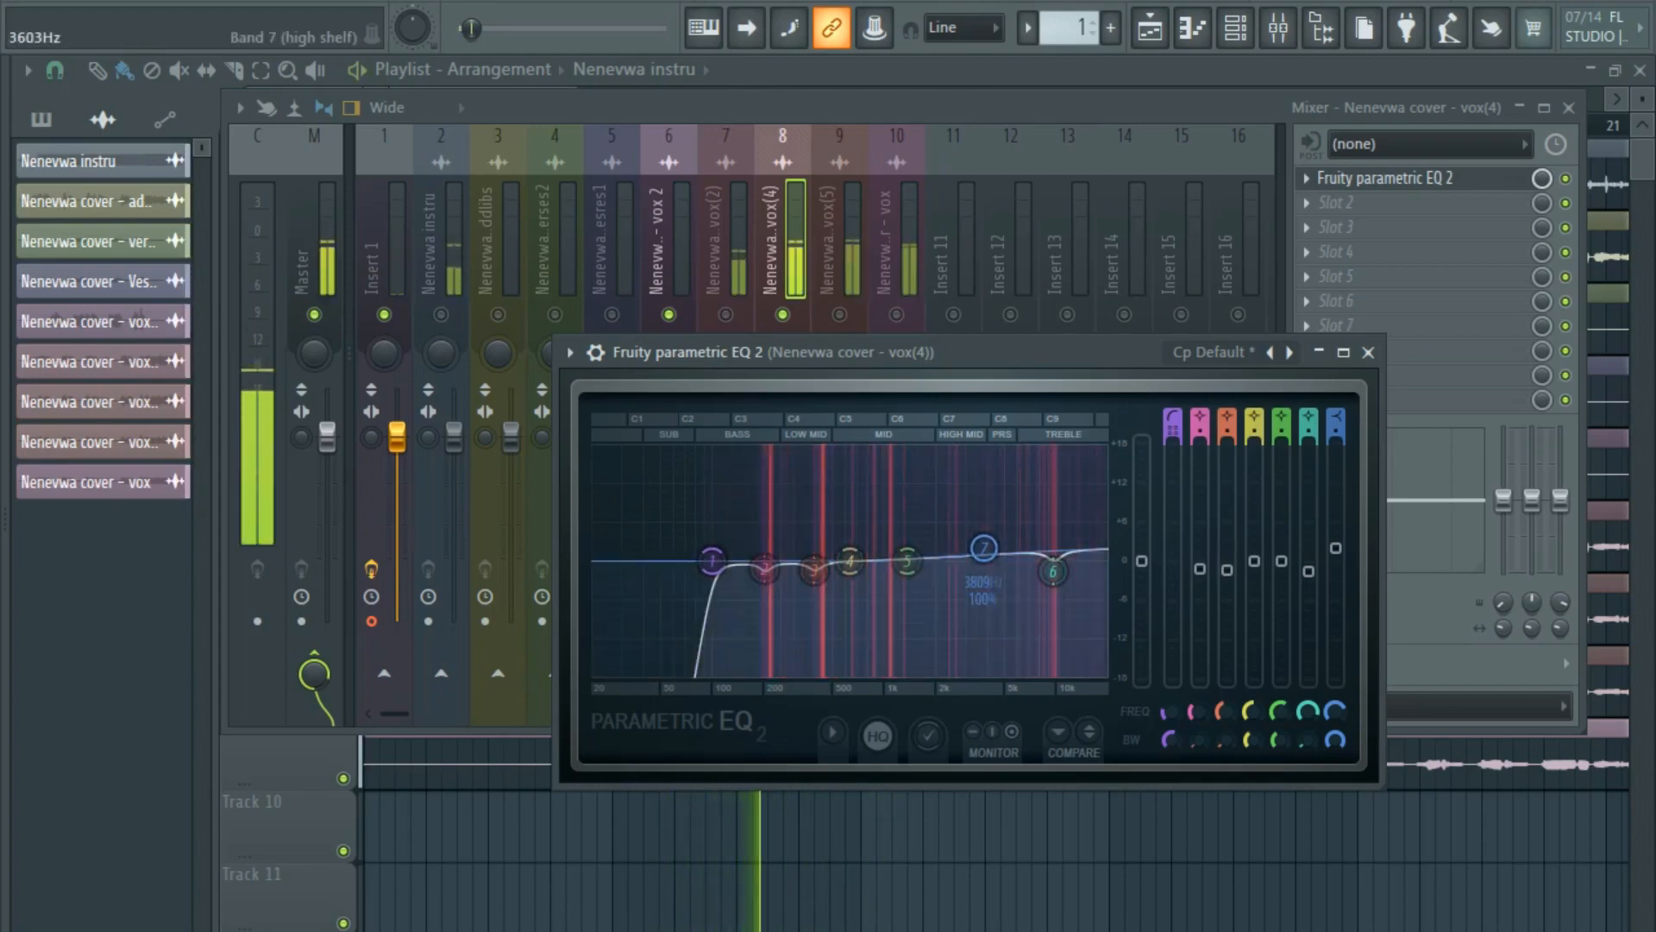
key(space)
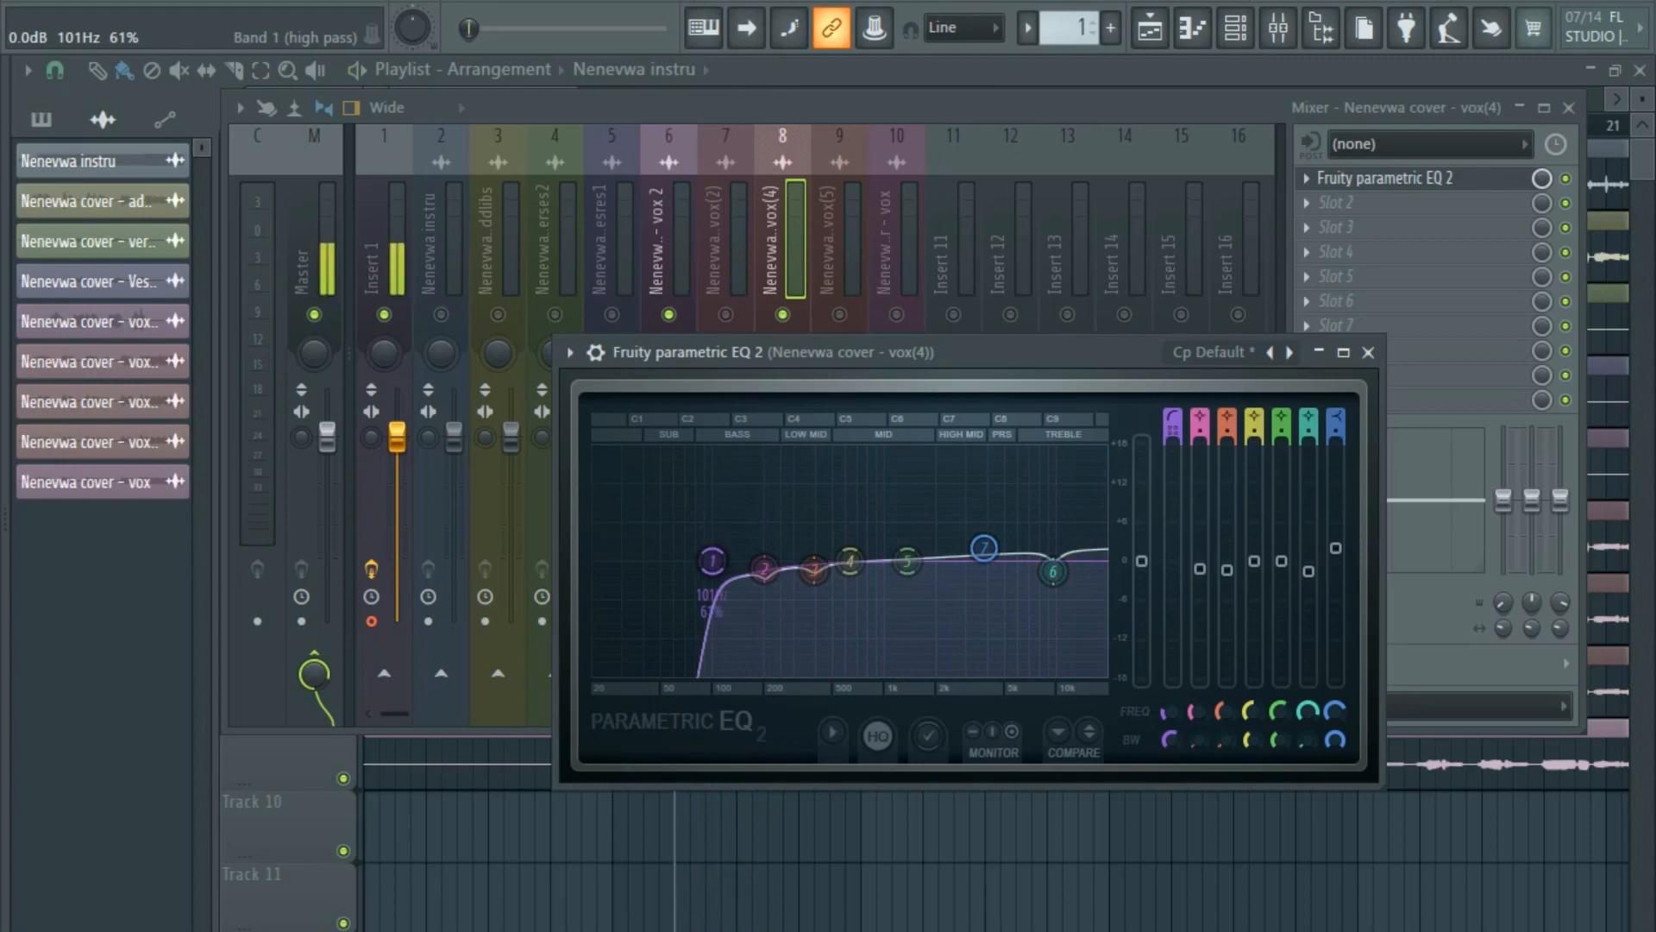
key(space)
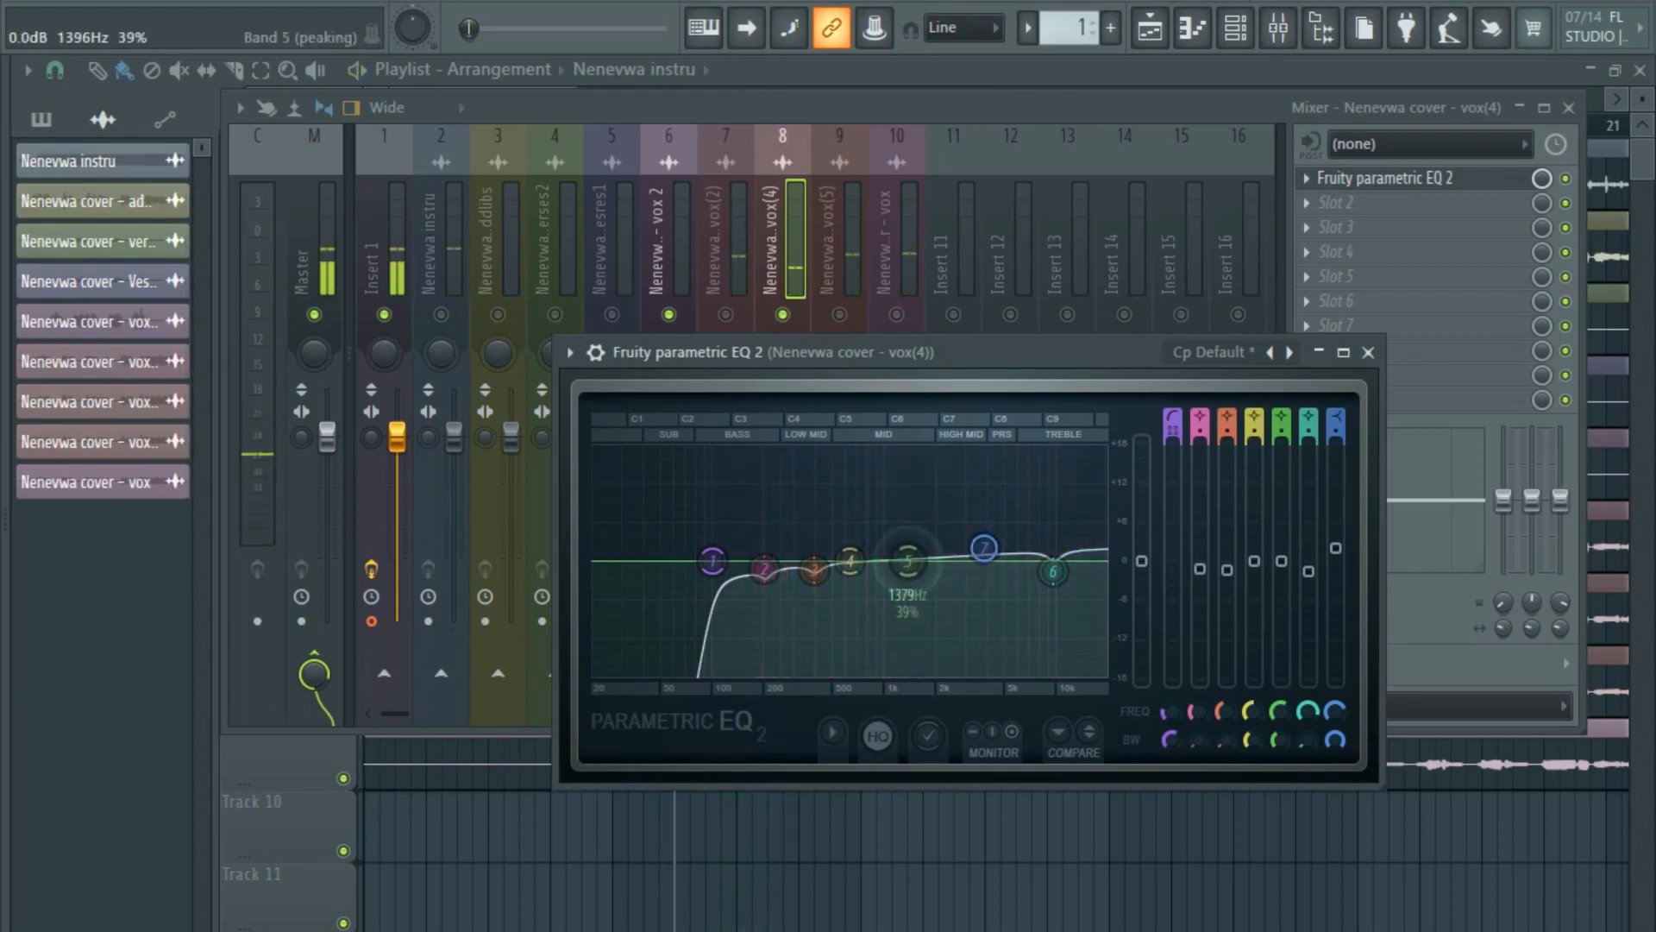
Narrow band 5 of the vox(4) equalizer to 0% bandwidth and sweep it to about 4324 Hz with a boost of about 11.6 dB.
drag(943, 503, 987, 485)
key(space)
scroll(959, 491, down, 10)
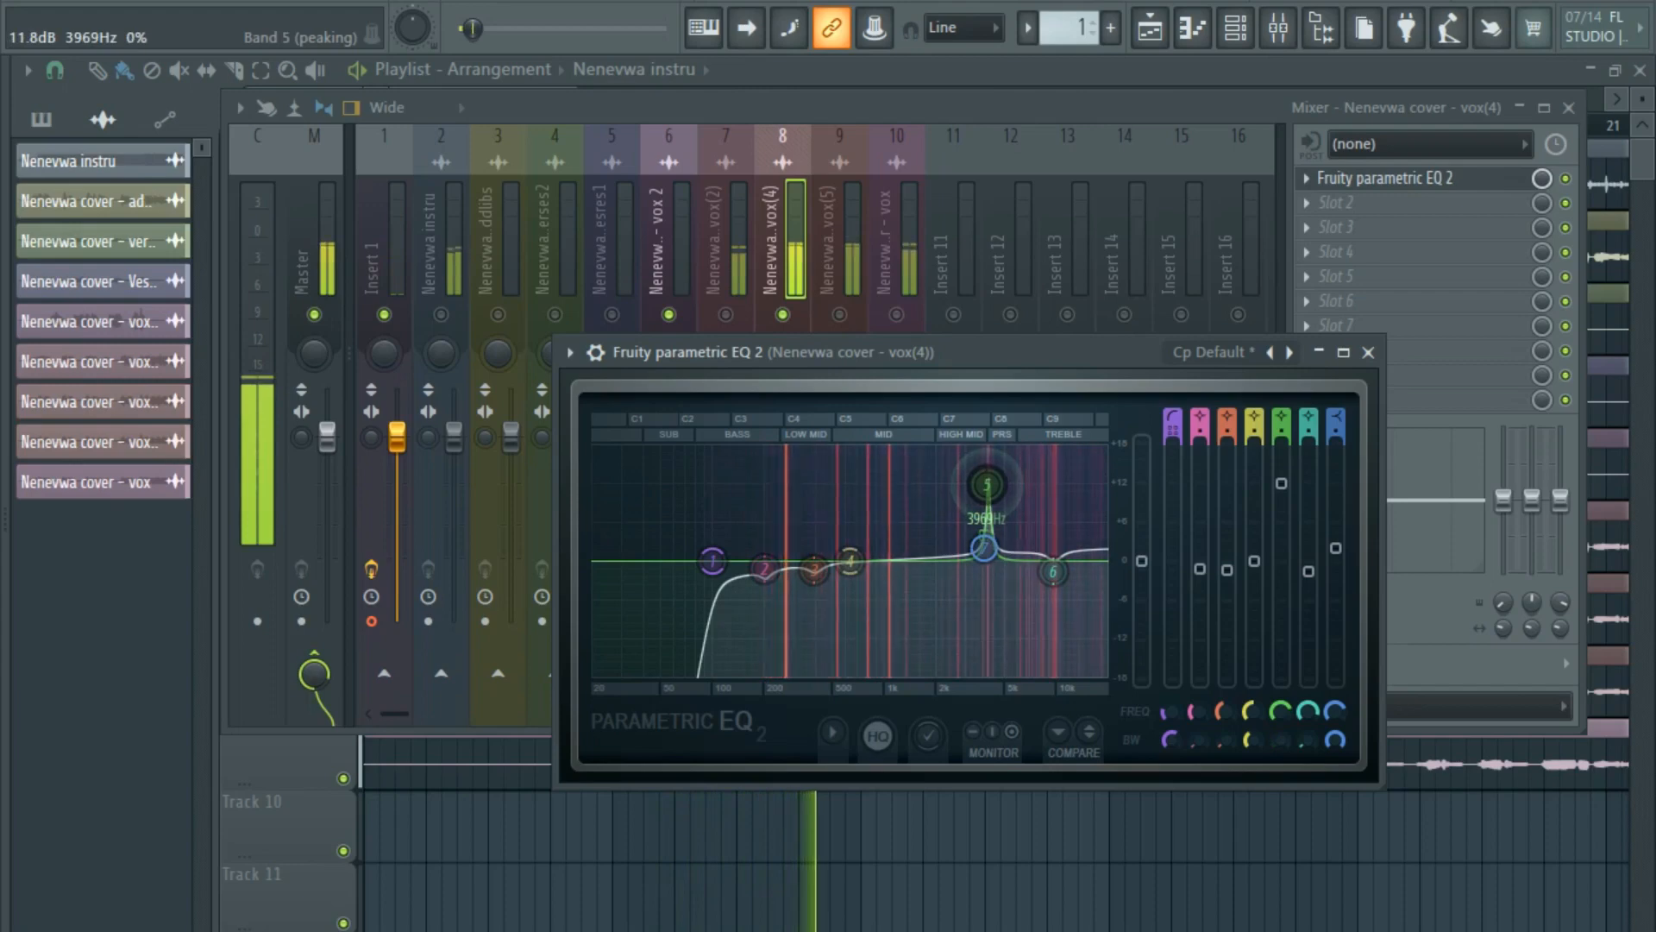
drag(987, 485, 993, 487)
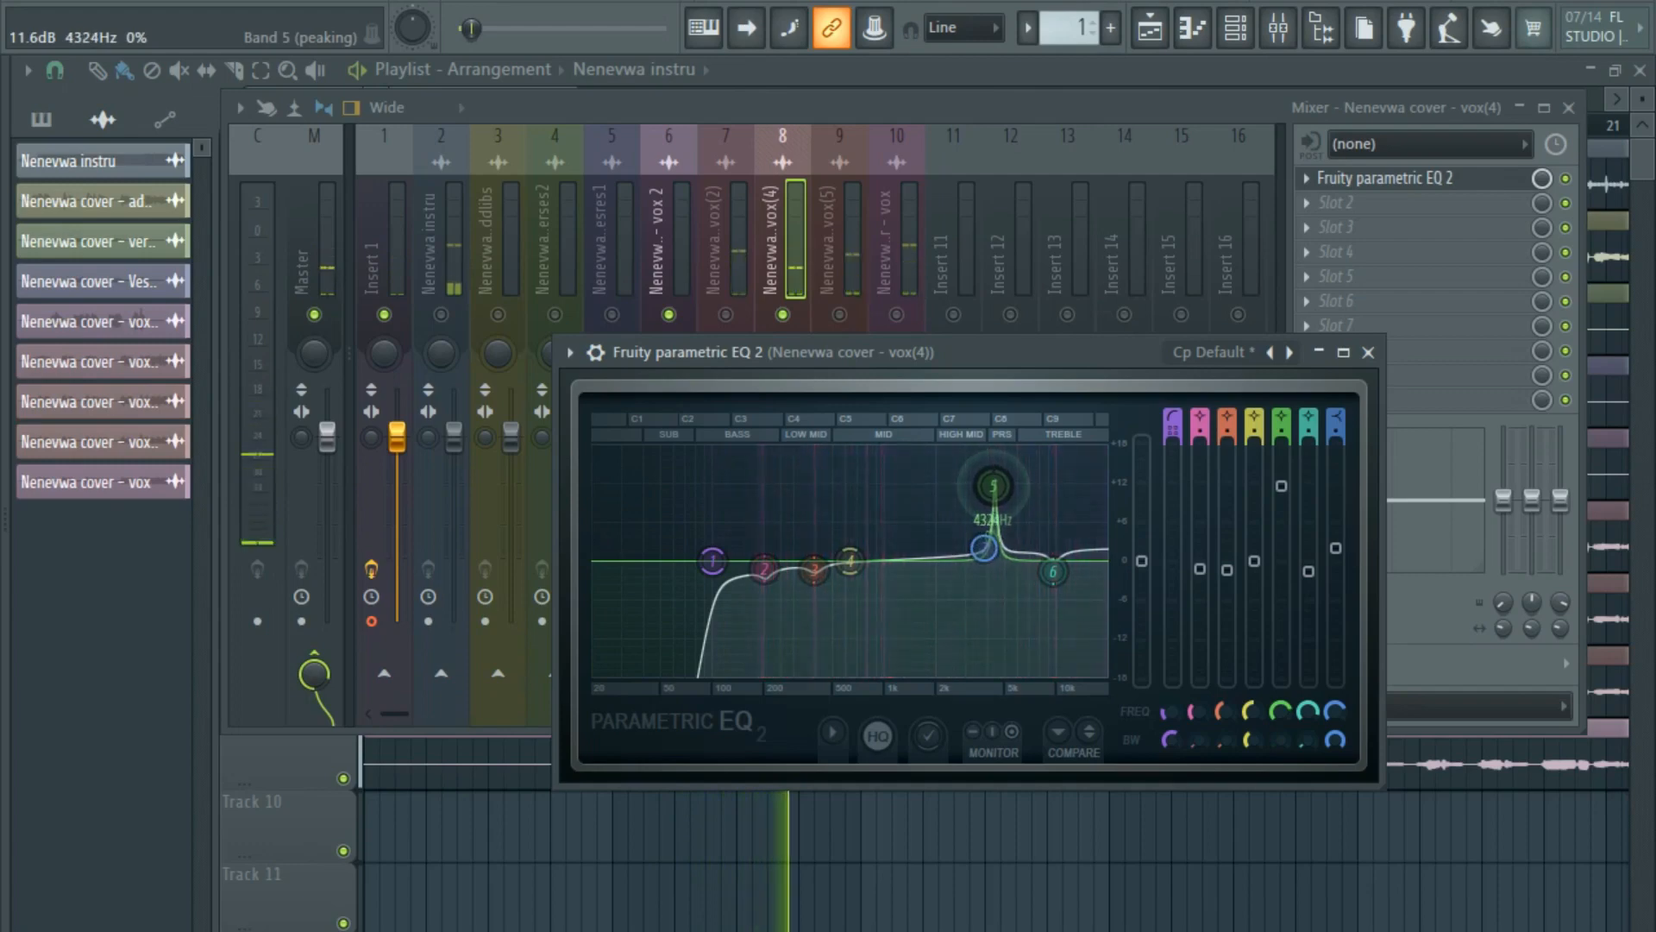
key(space)
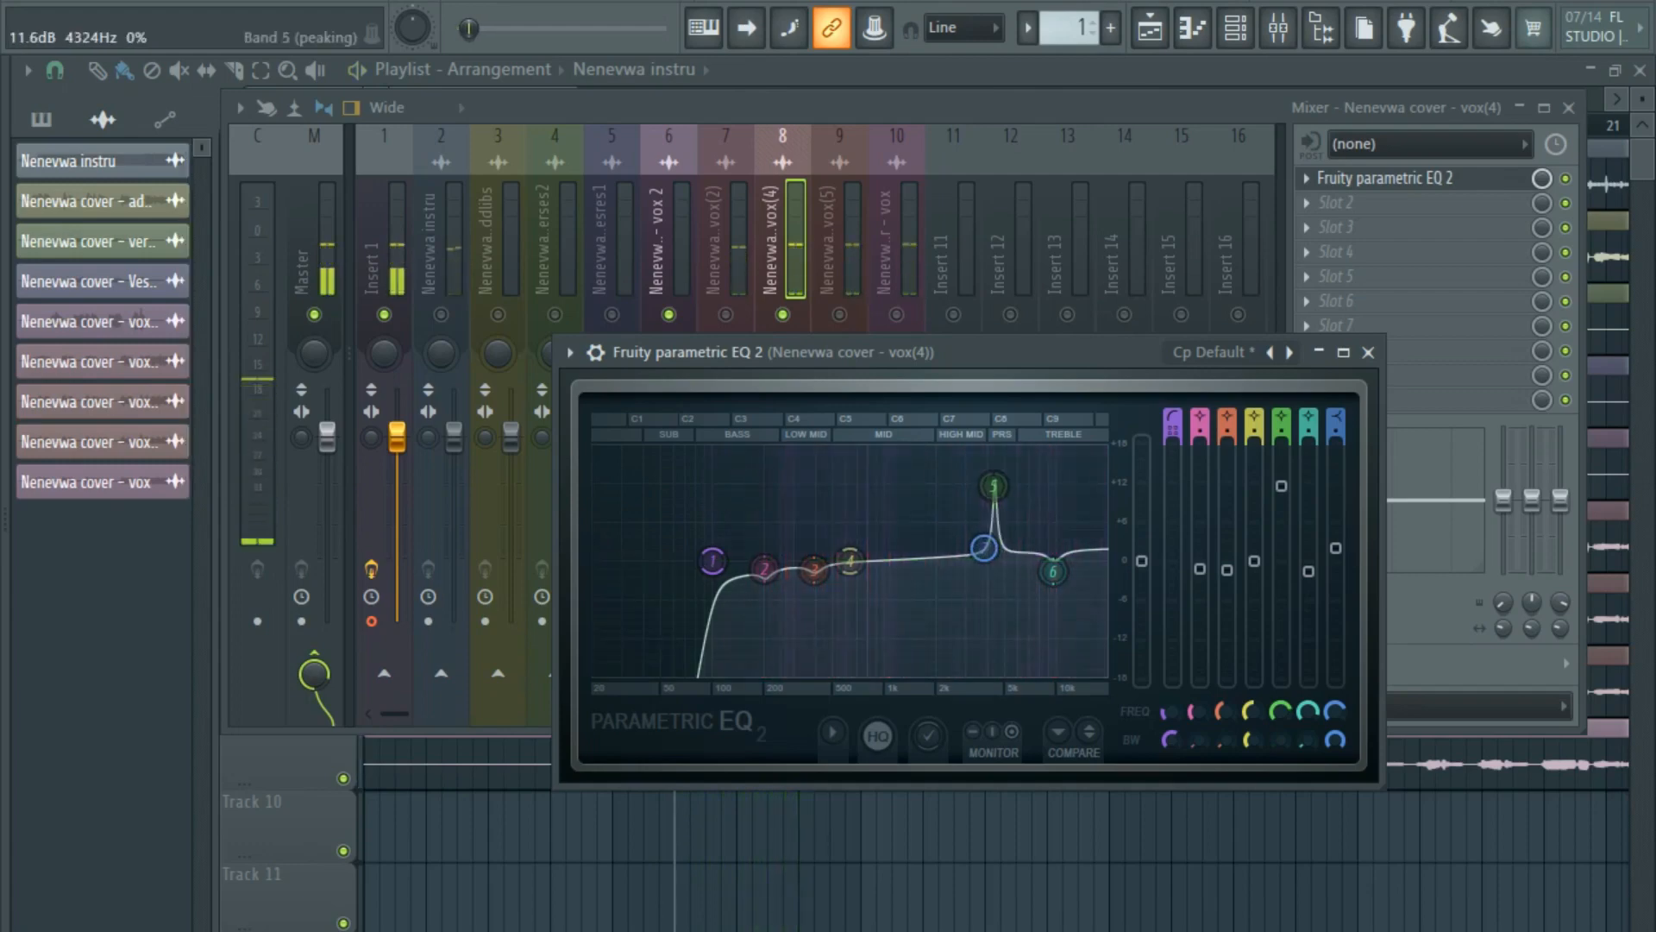
drag(994, 486, 993, 488)
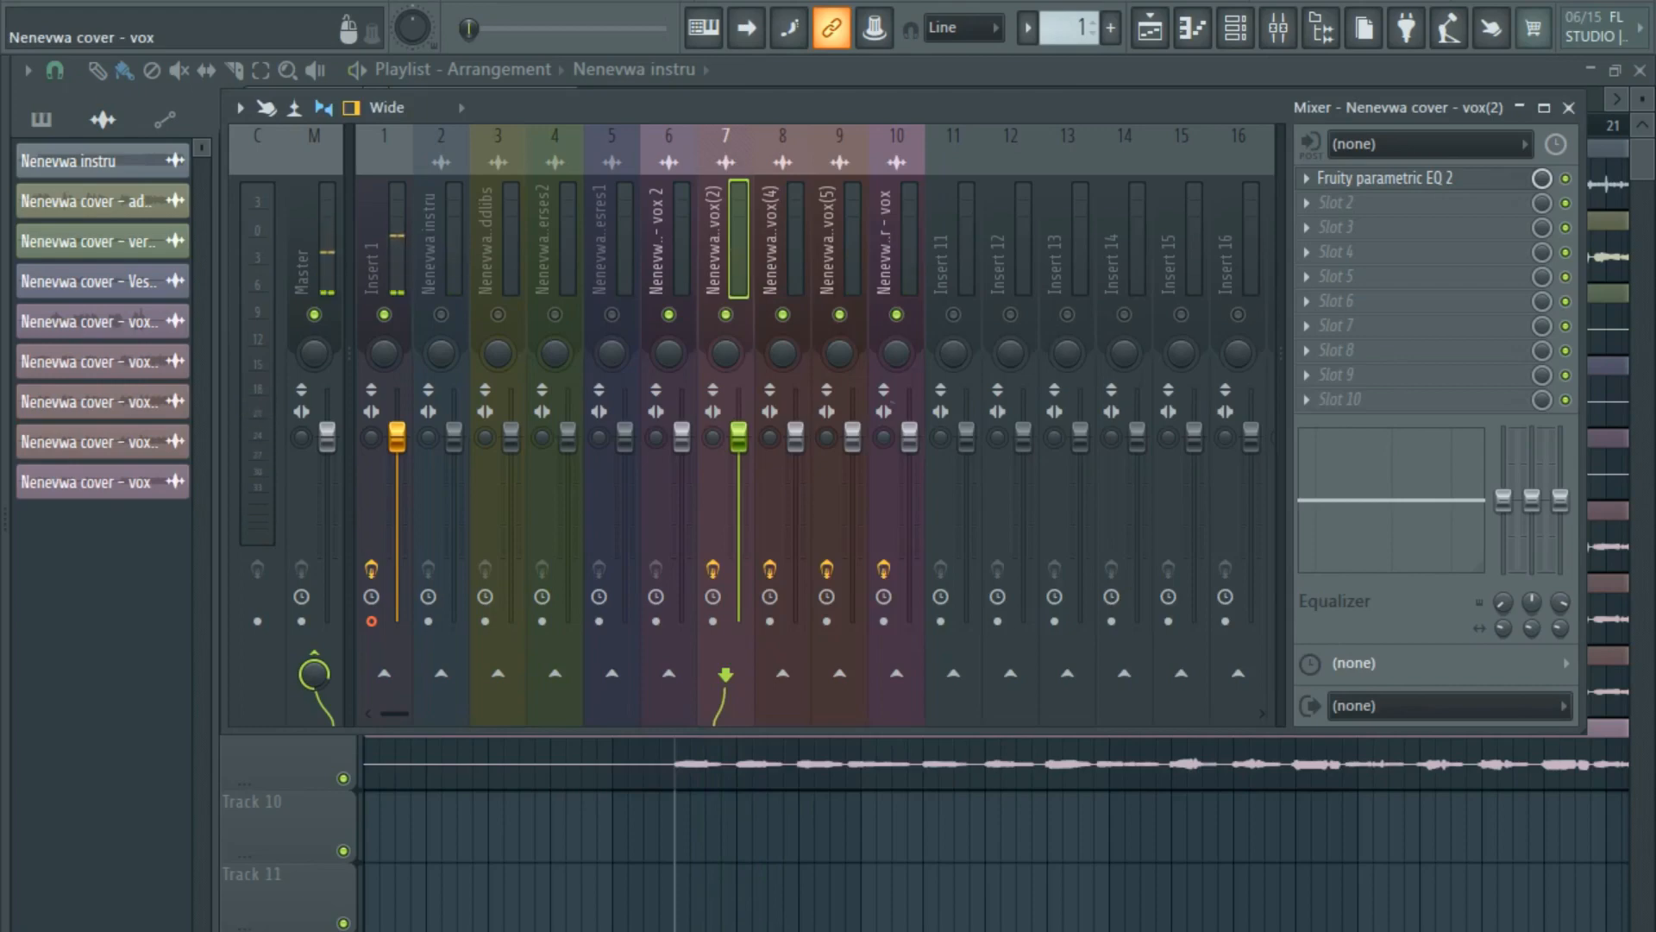
Load Fruity Limiter in the second effect slot of the main vox track and switch it to compressor mode.
click(893, 400)
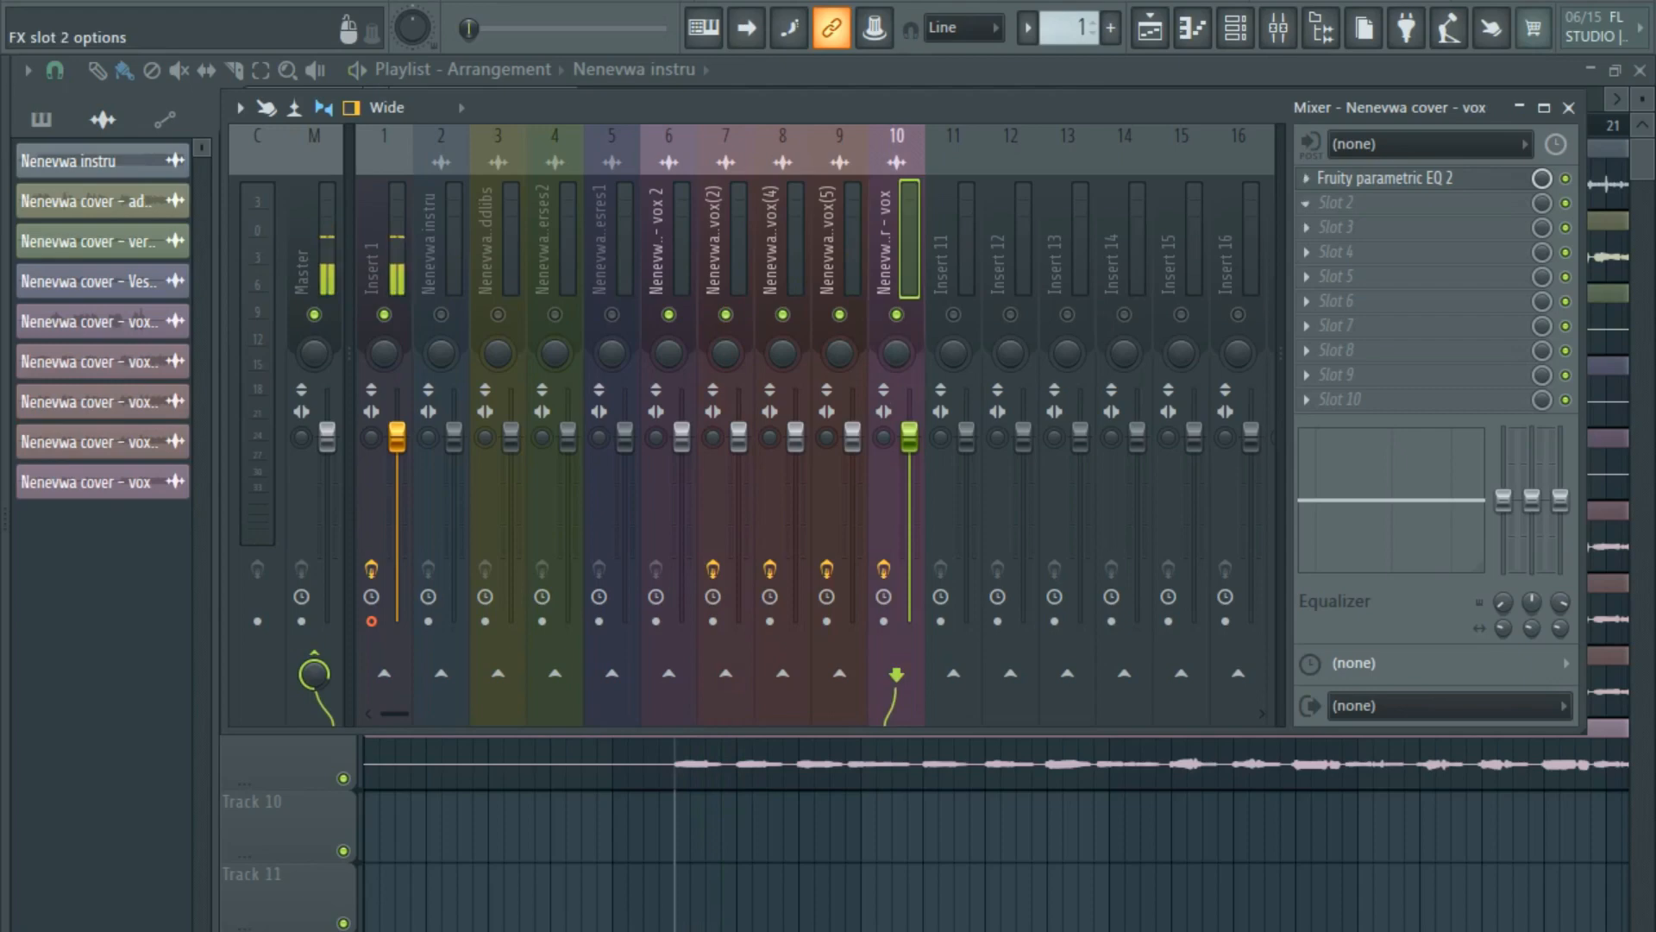
click(1337, 202)
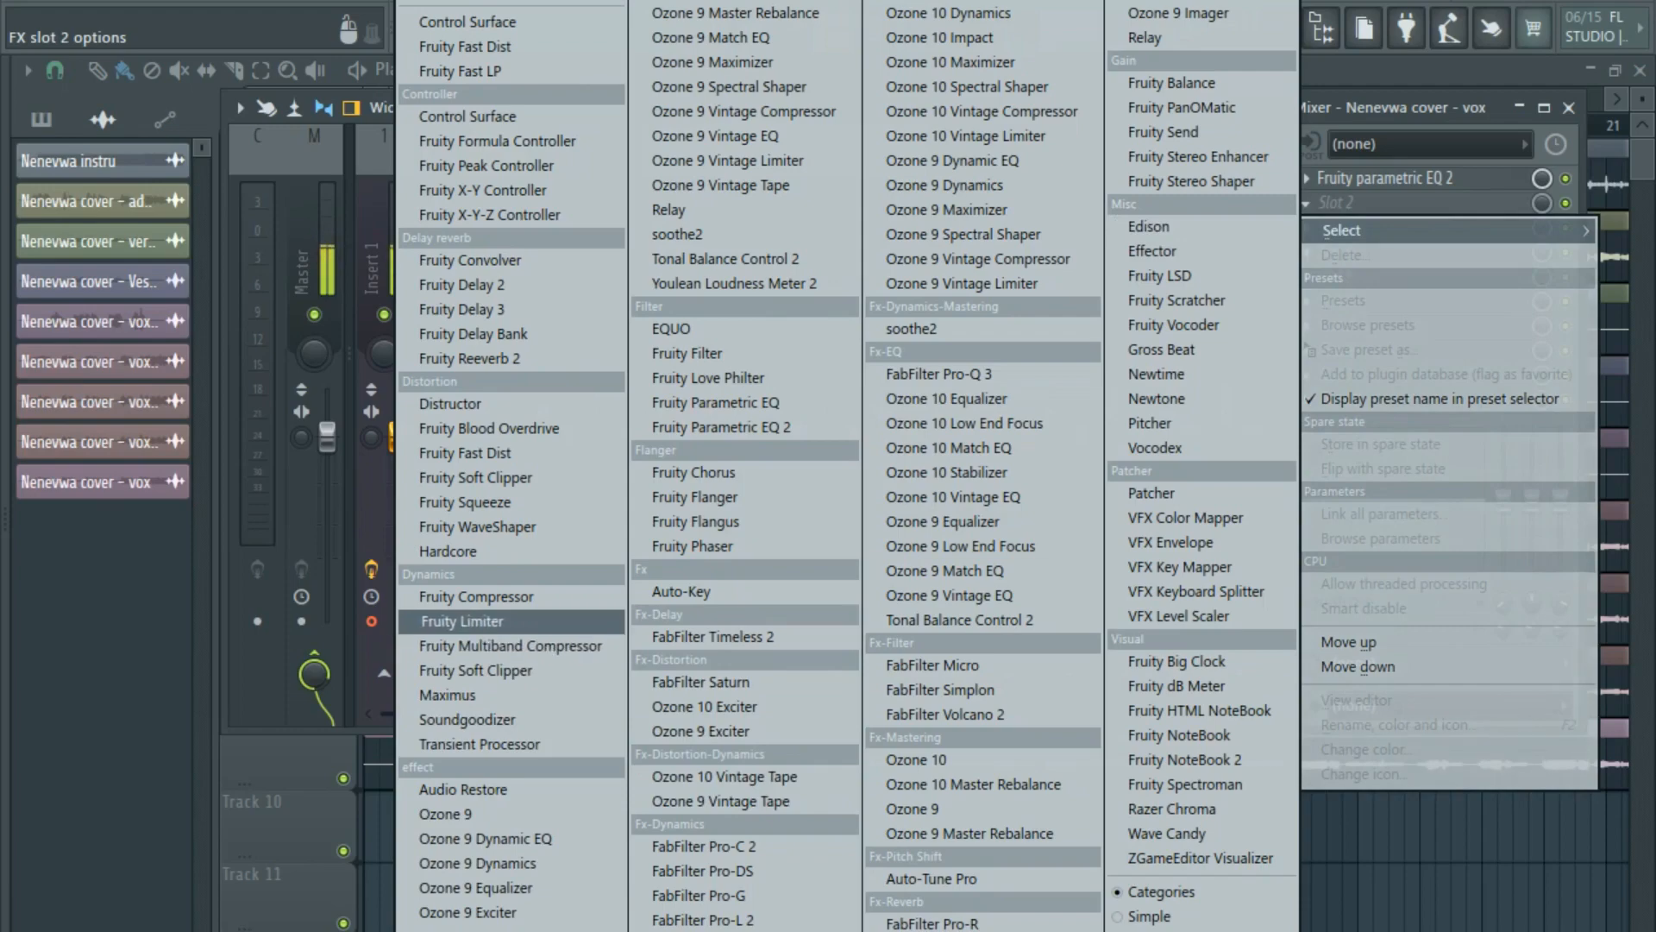
click(462, 621)
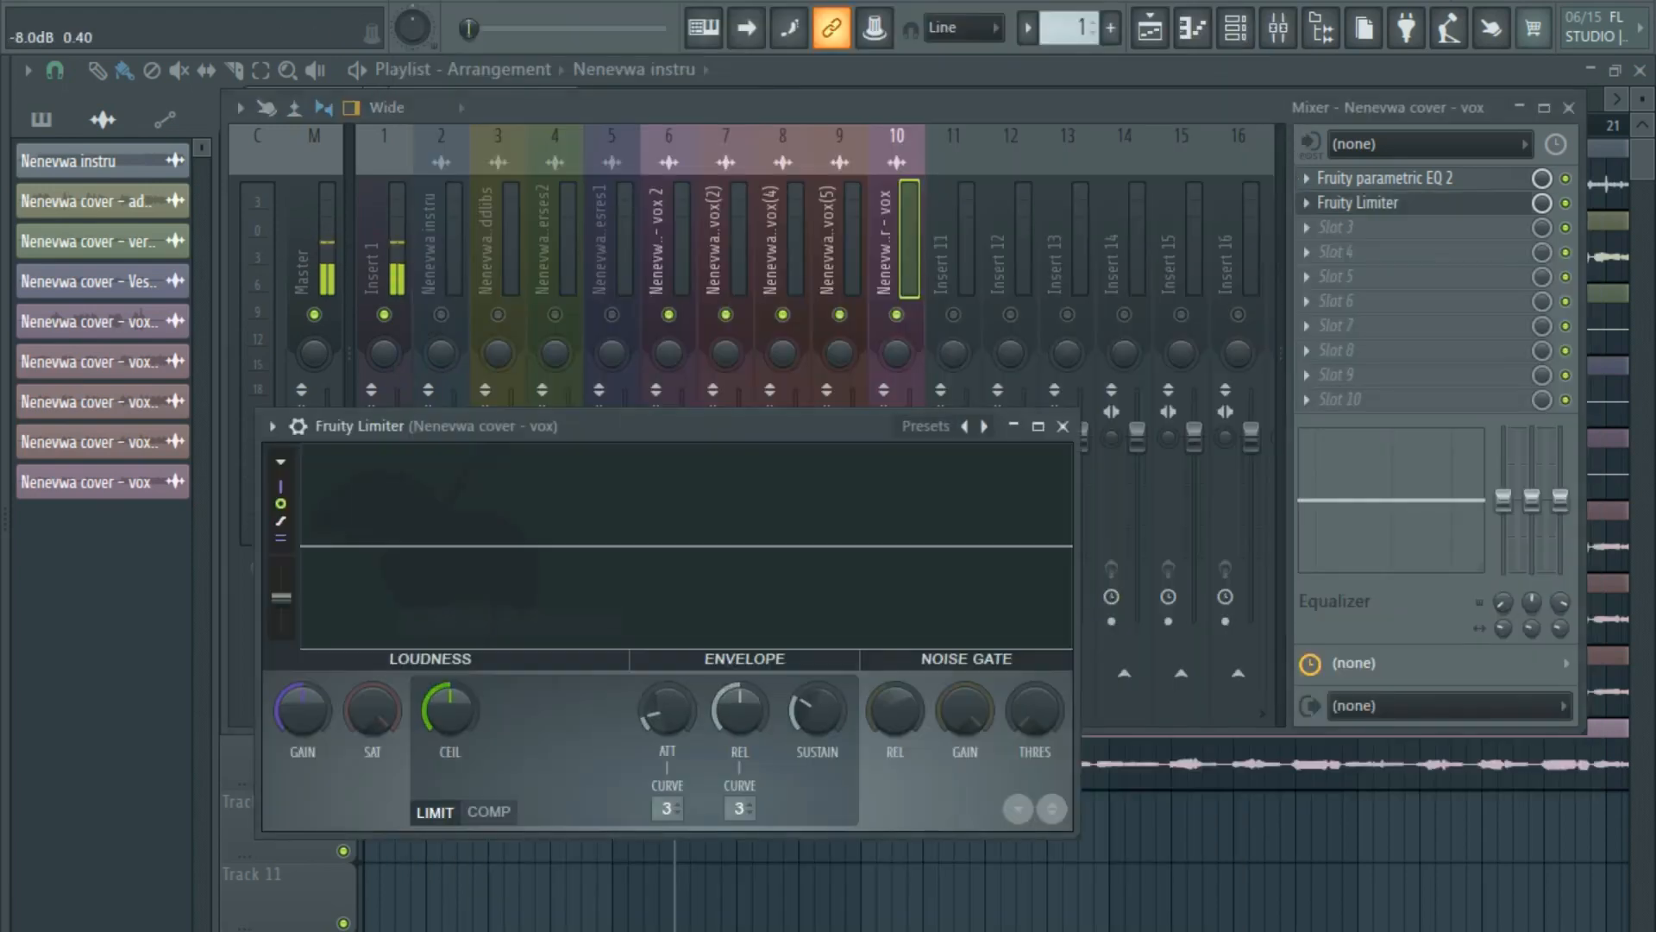
drag(655, 426, 741, 210)
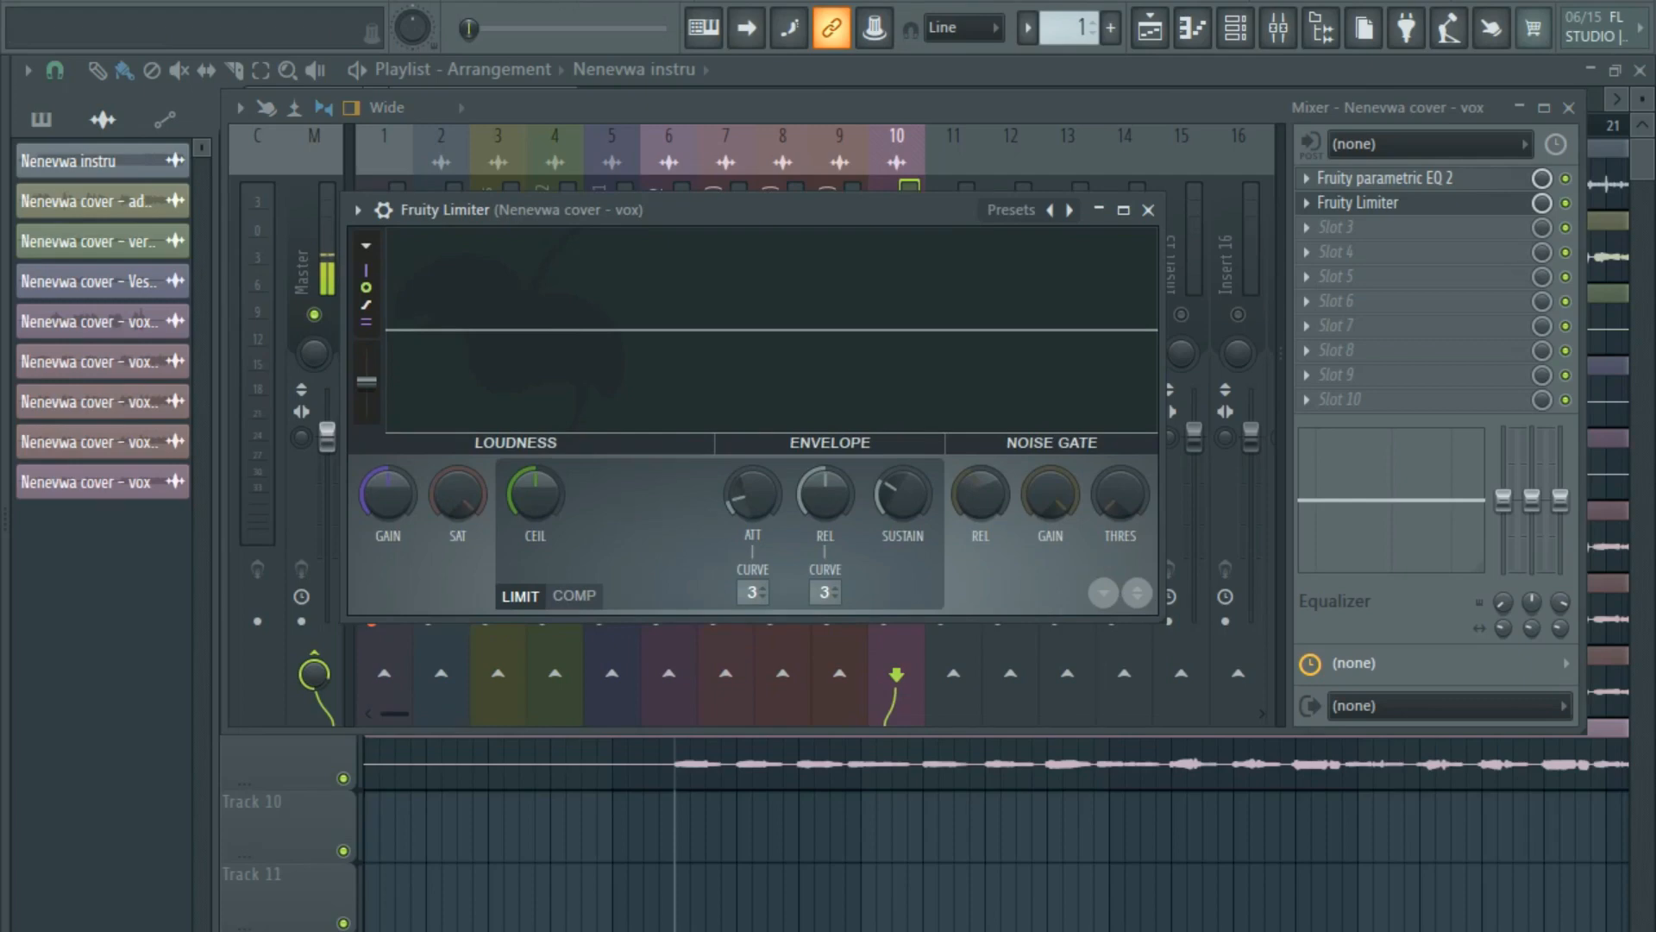
click(575, 596)
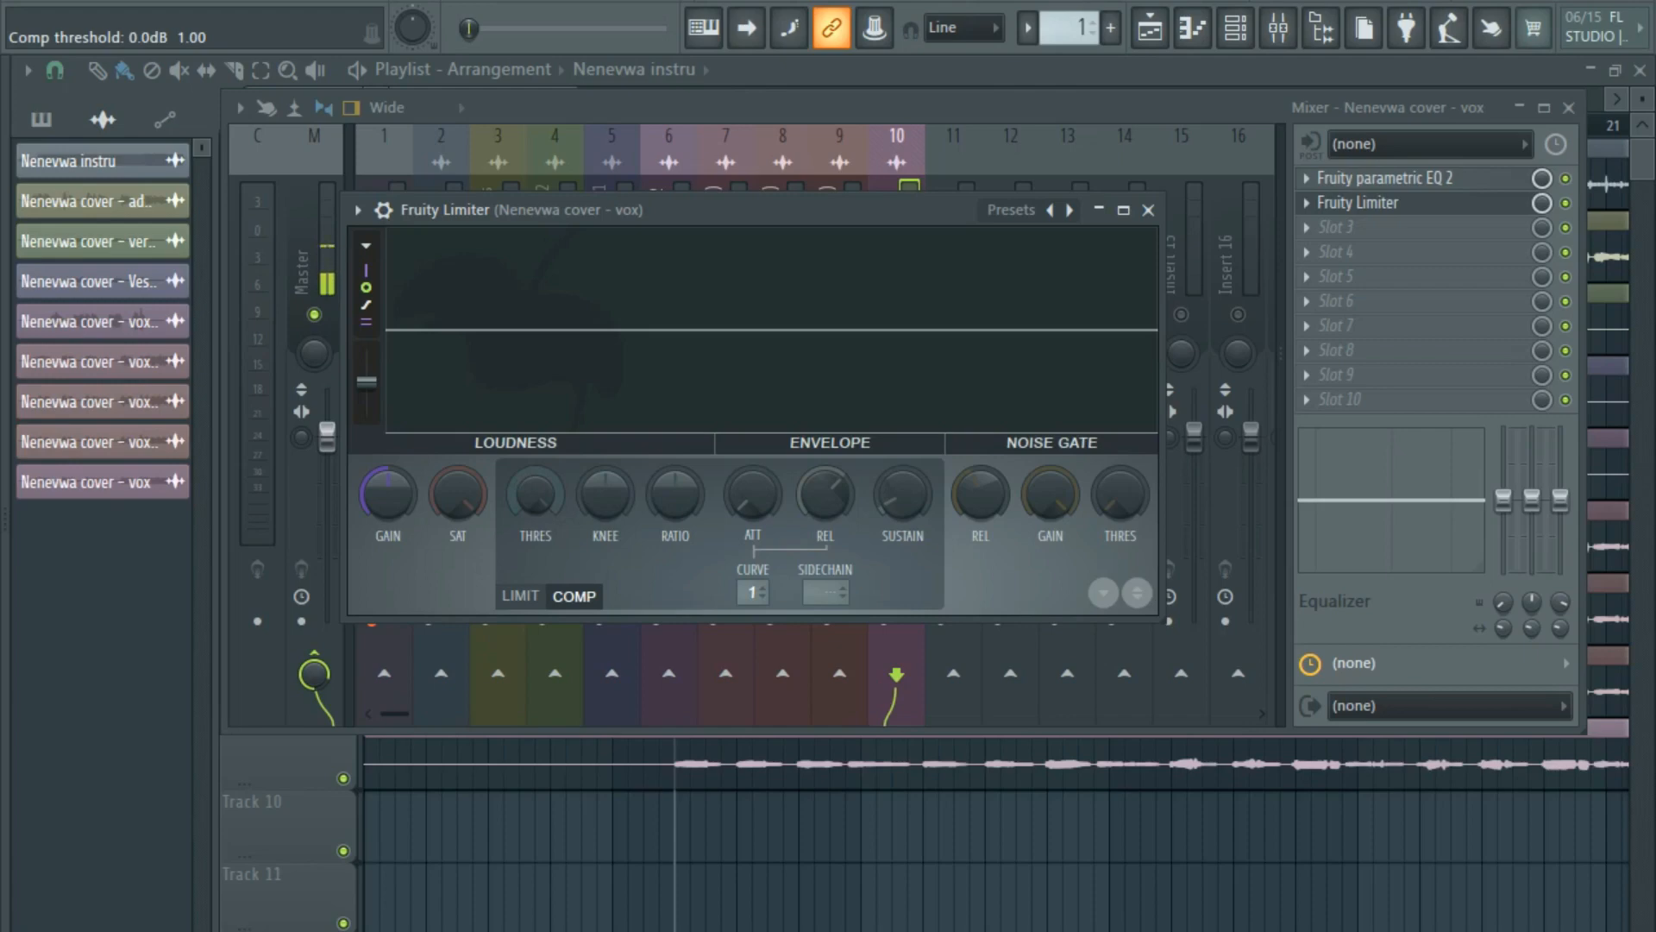
Mute the vox(5), vox(4), vox(2) and vox 2 mixer tracks, and play the main vox with the Fruity Limiter in view.
key(space)
key(space)
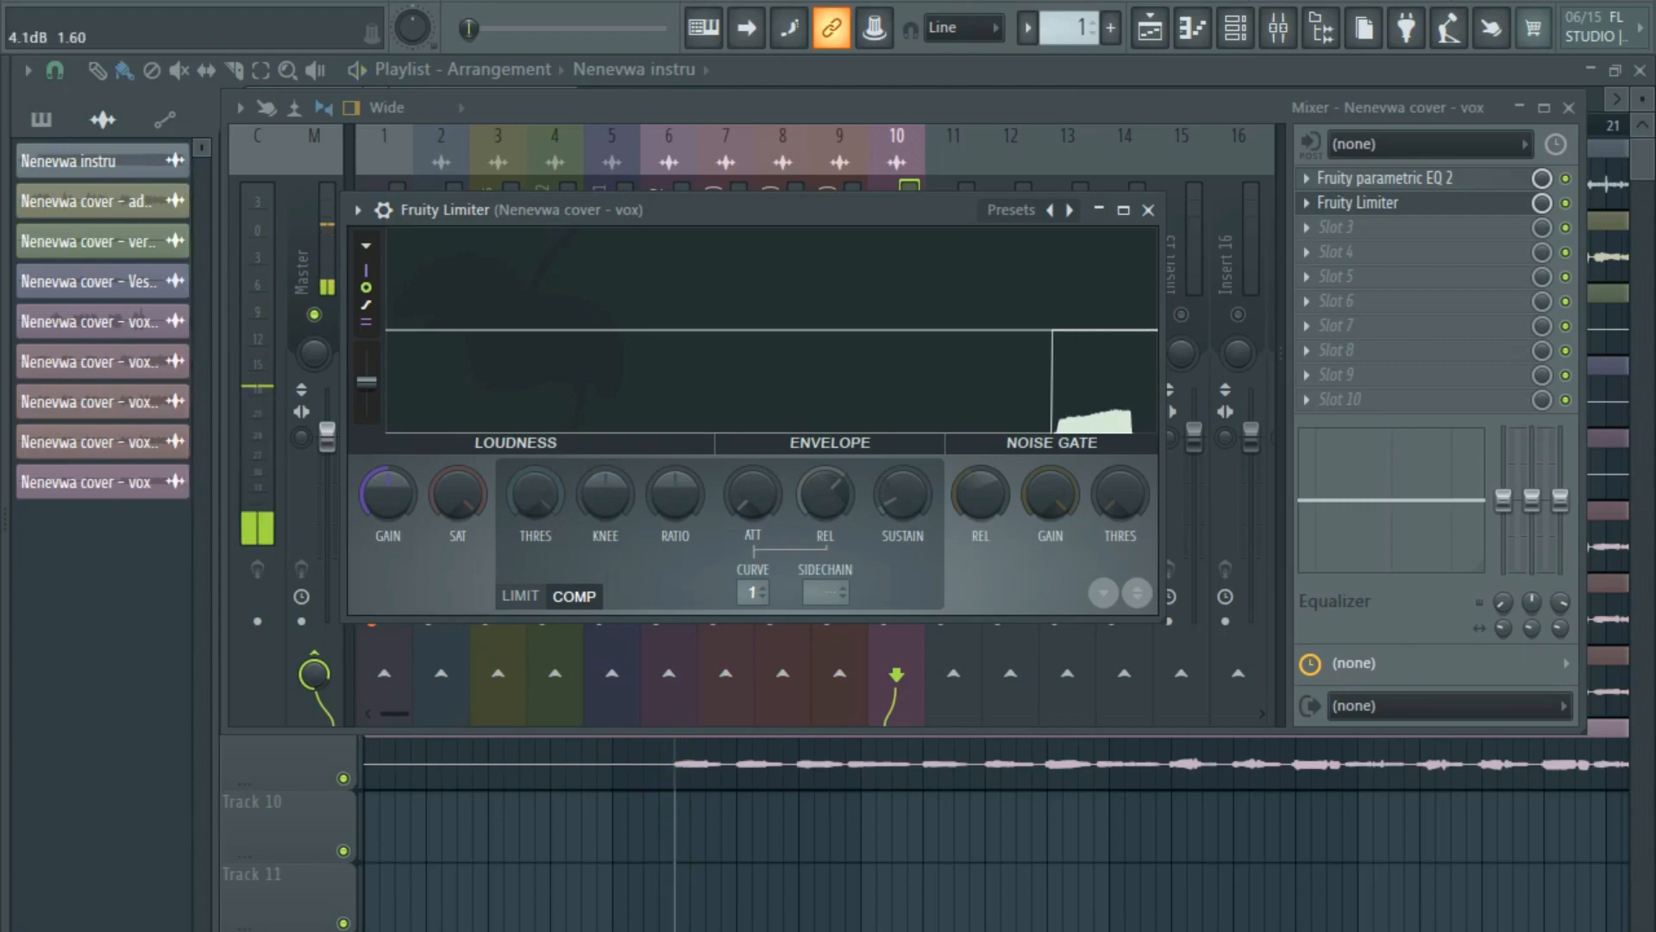
drag(770, 210, 780, 555)
click(839, 315)
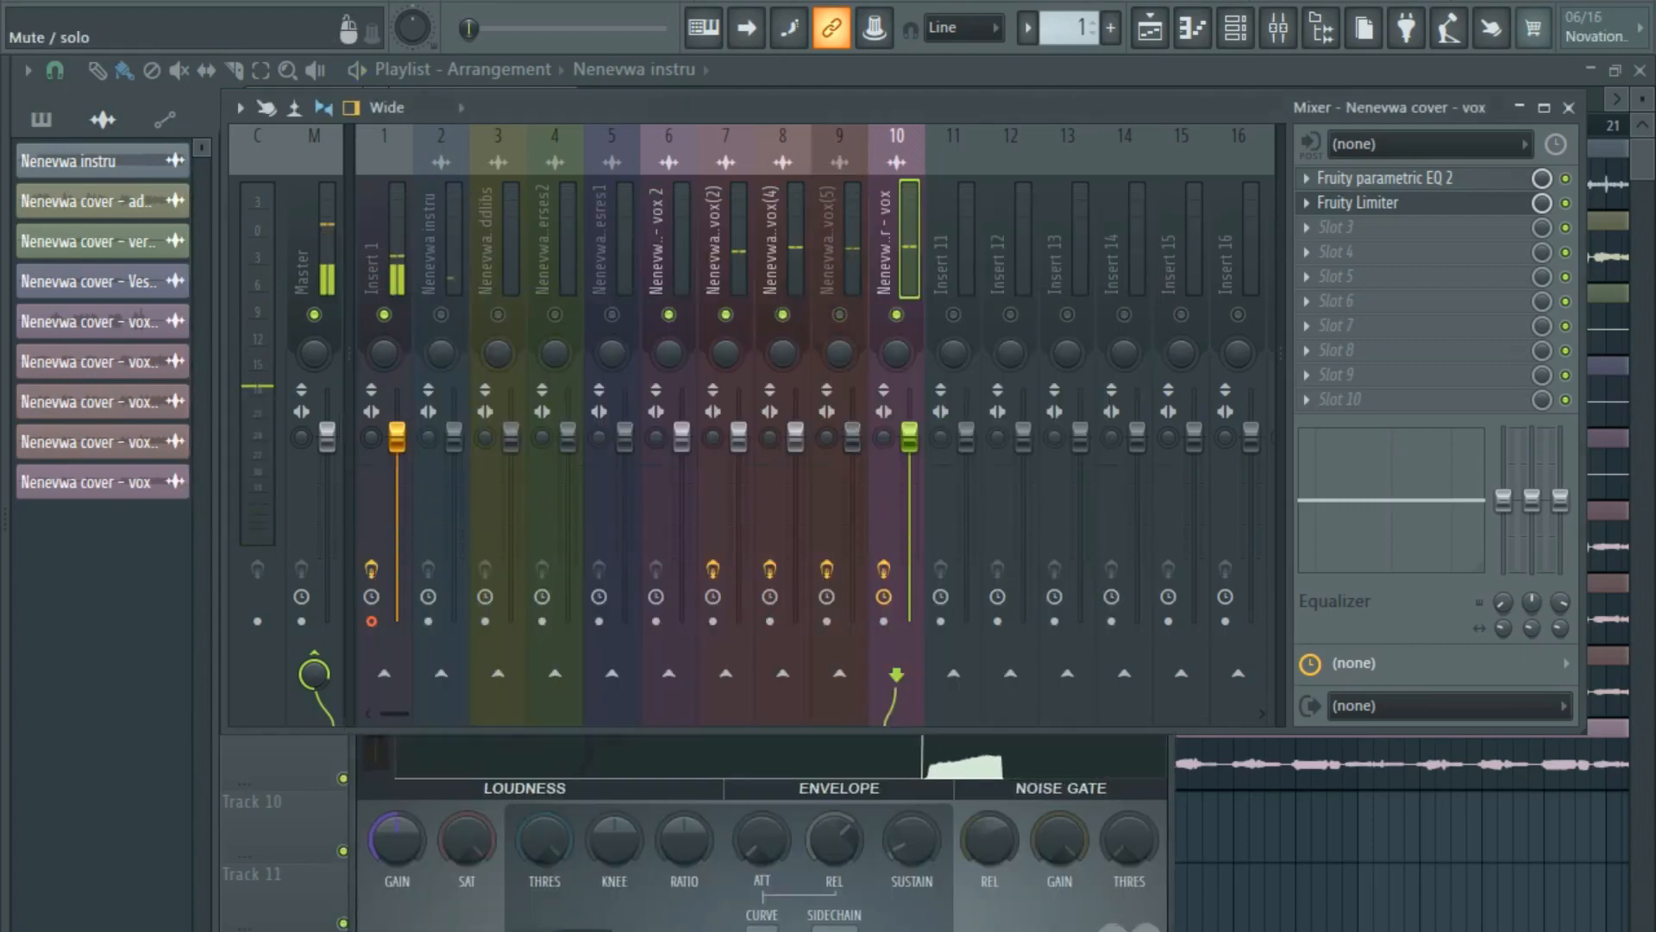
click(782, 315)
click(725, 315)
click(668, 315)
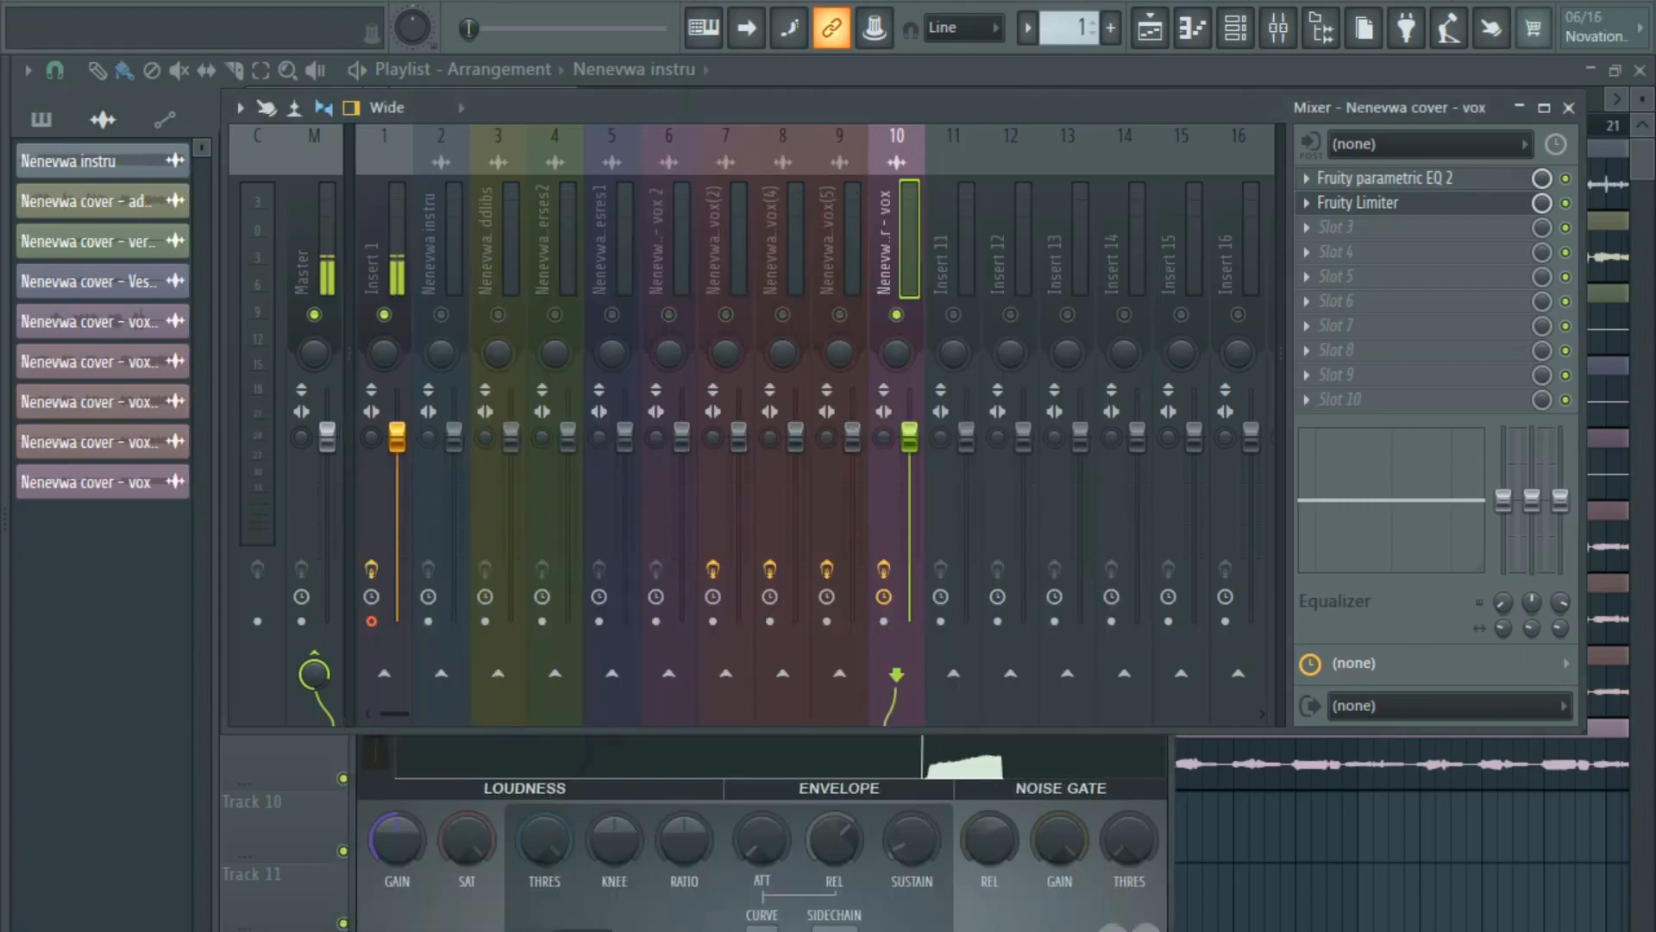
click(779, 759)
key(space)
drag(780, 555, 784, 282)
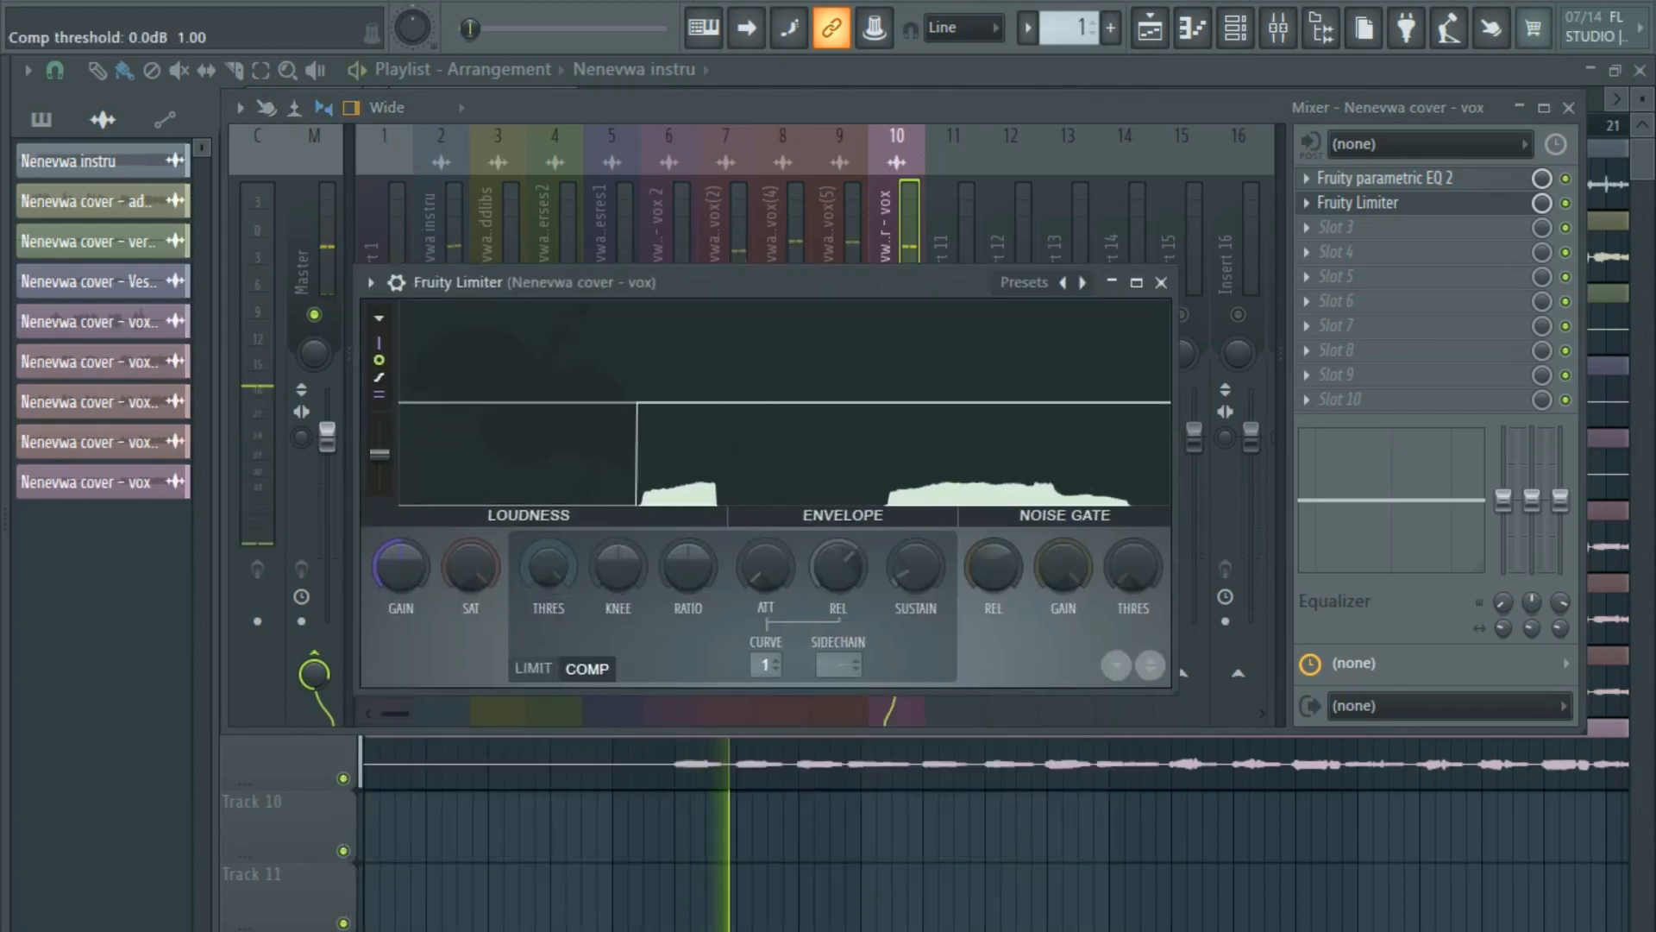
Lower the main vox compressor threshold, and set the knee to about 49% and the ratio to about 2.3:1 during playback.
drag(548, 567, 549, 645)
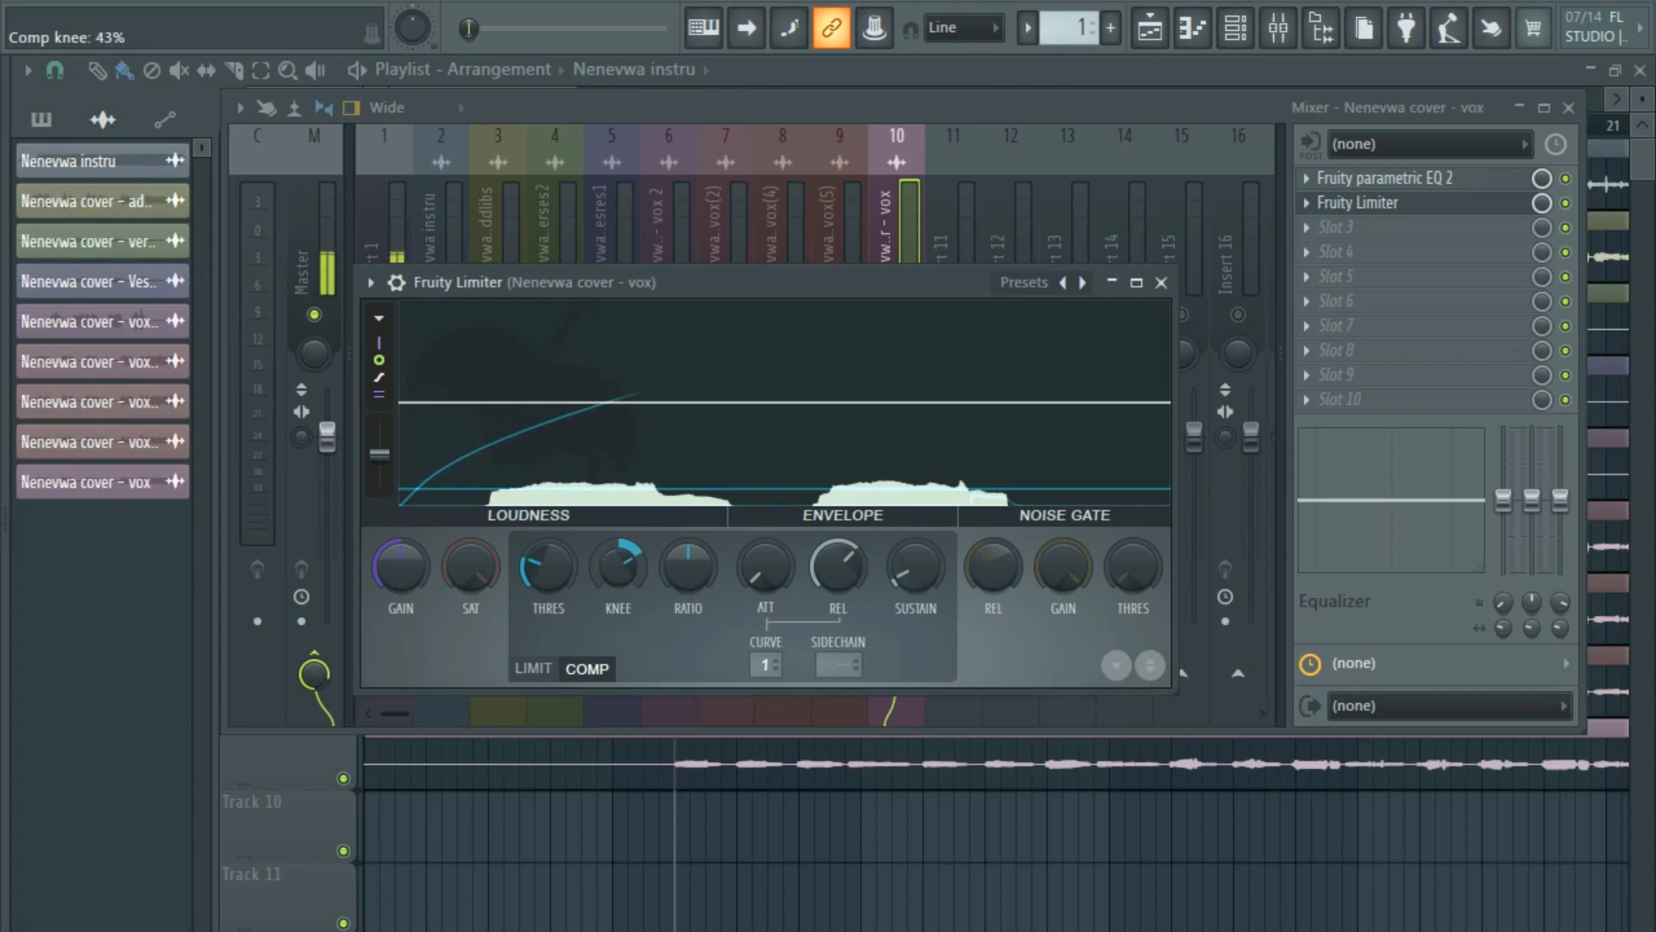
key(space)
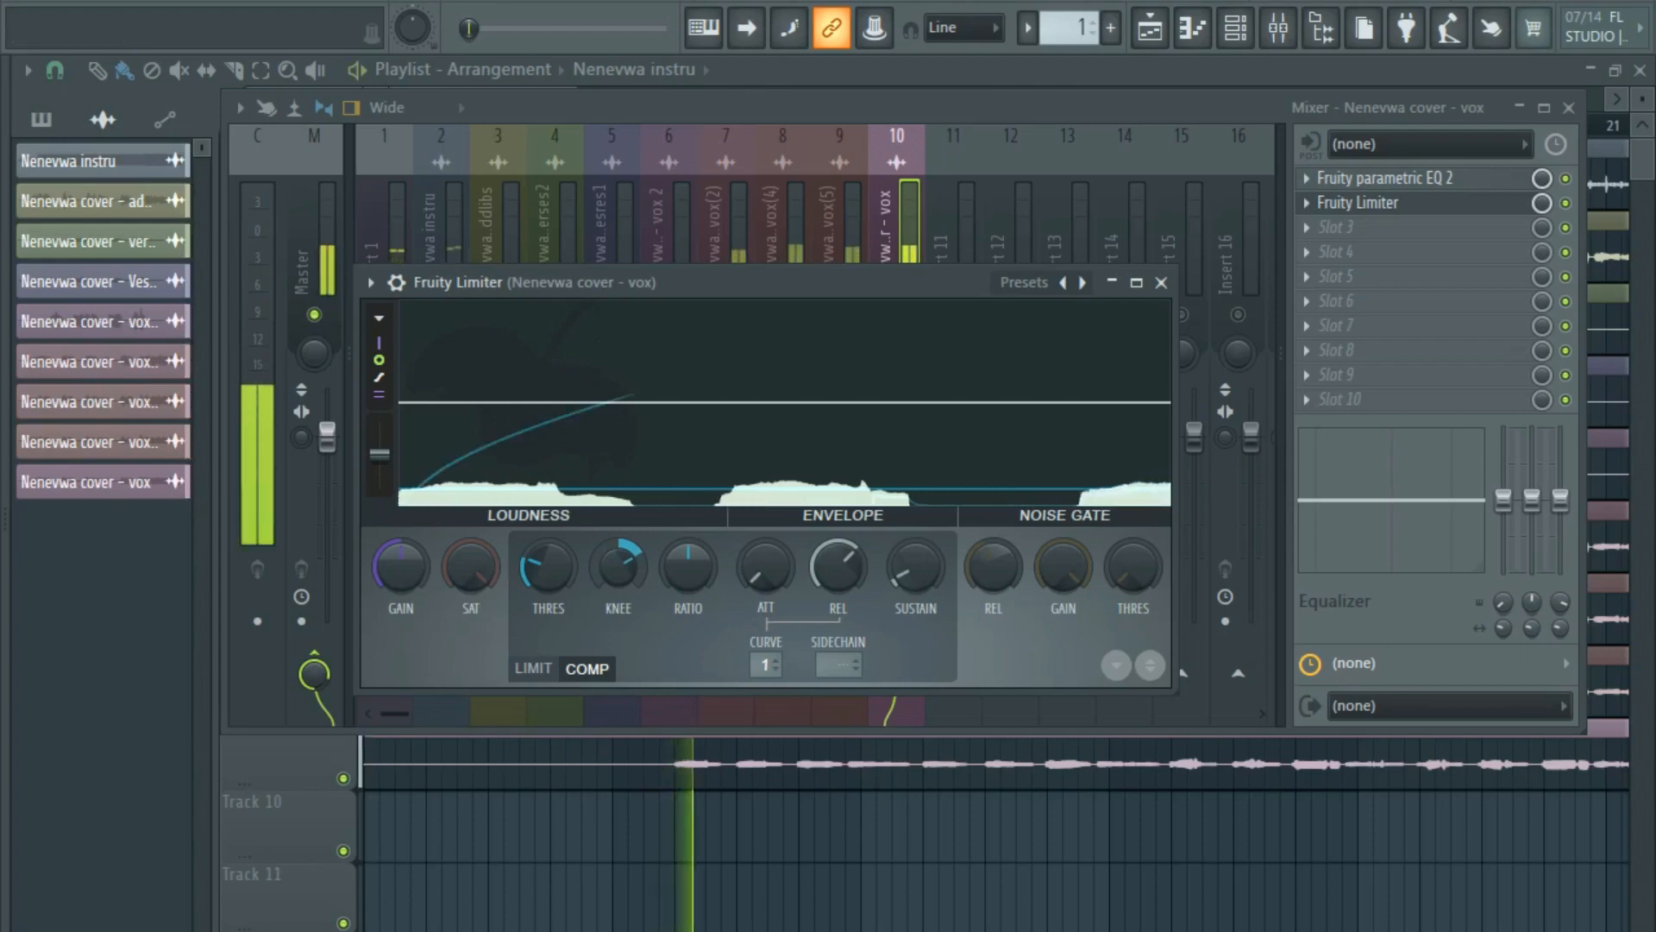
drag(618, 567, 687, 549)
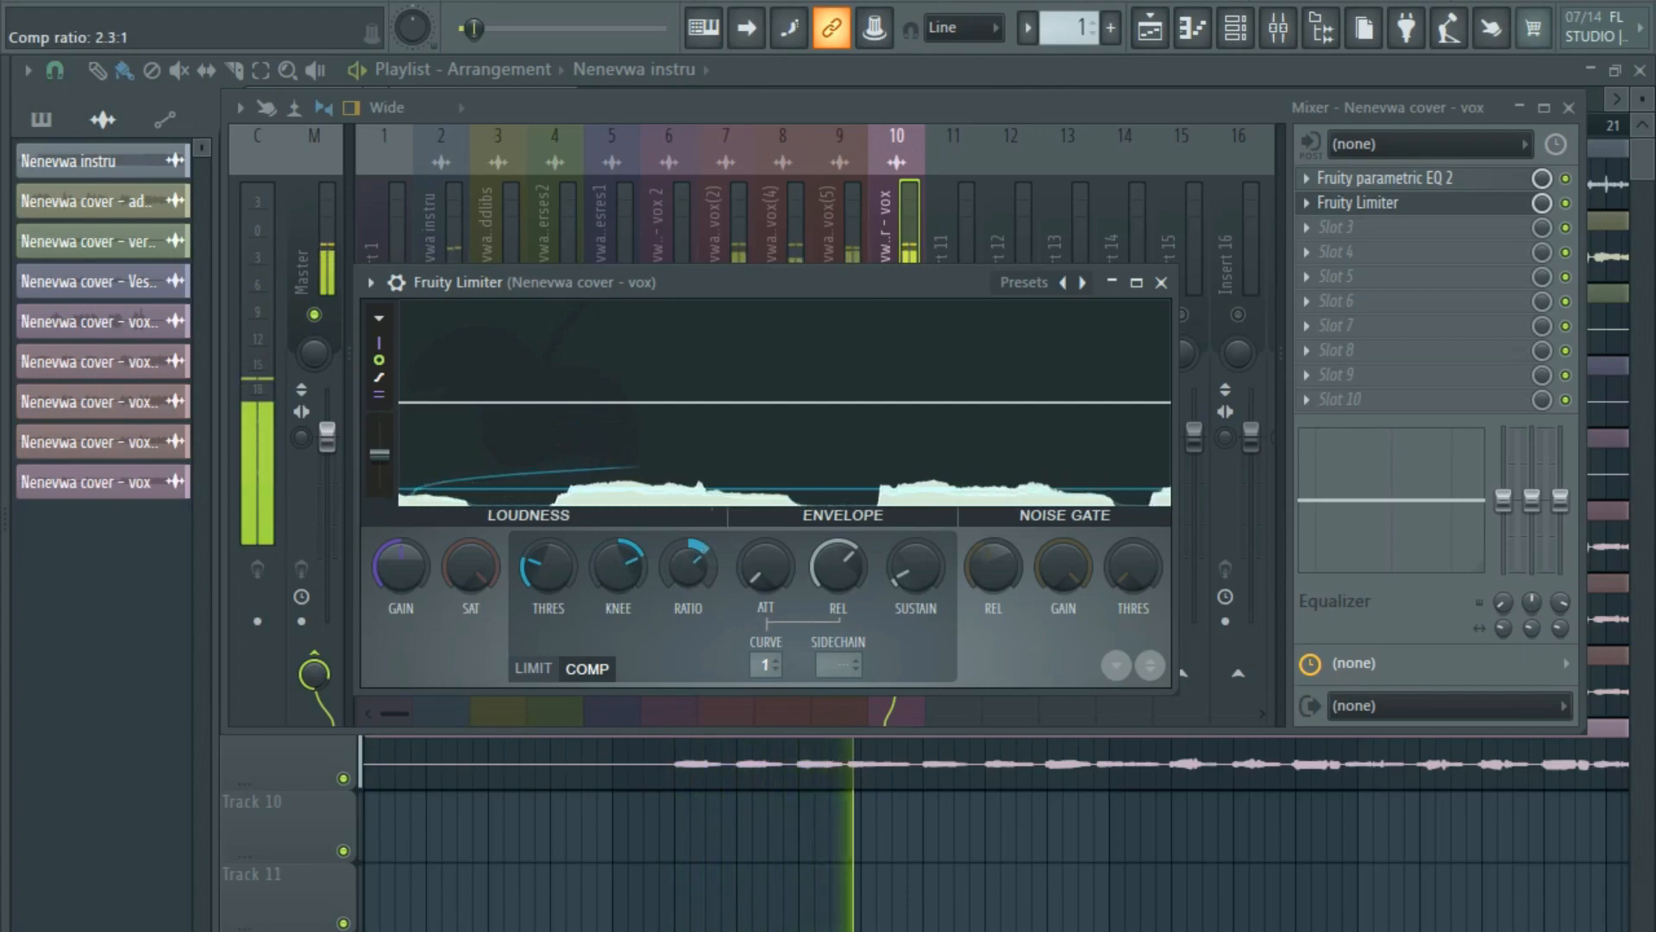
drag(548, 566, 549, 570)
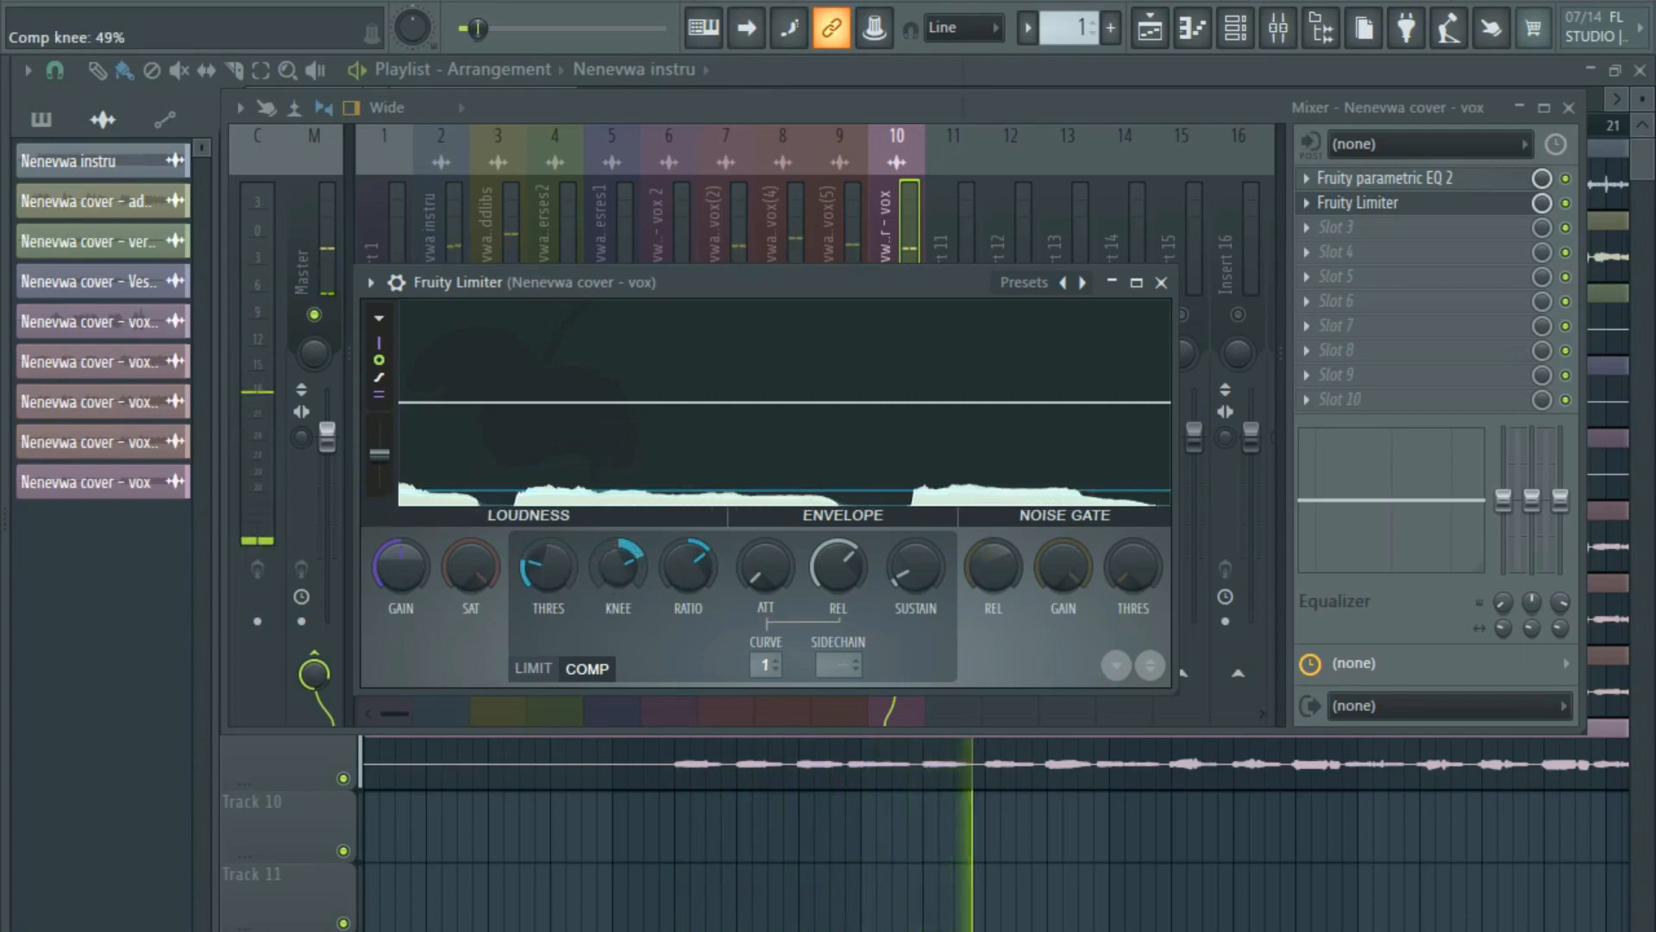
drag(618, 566, 619, 565)
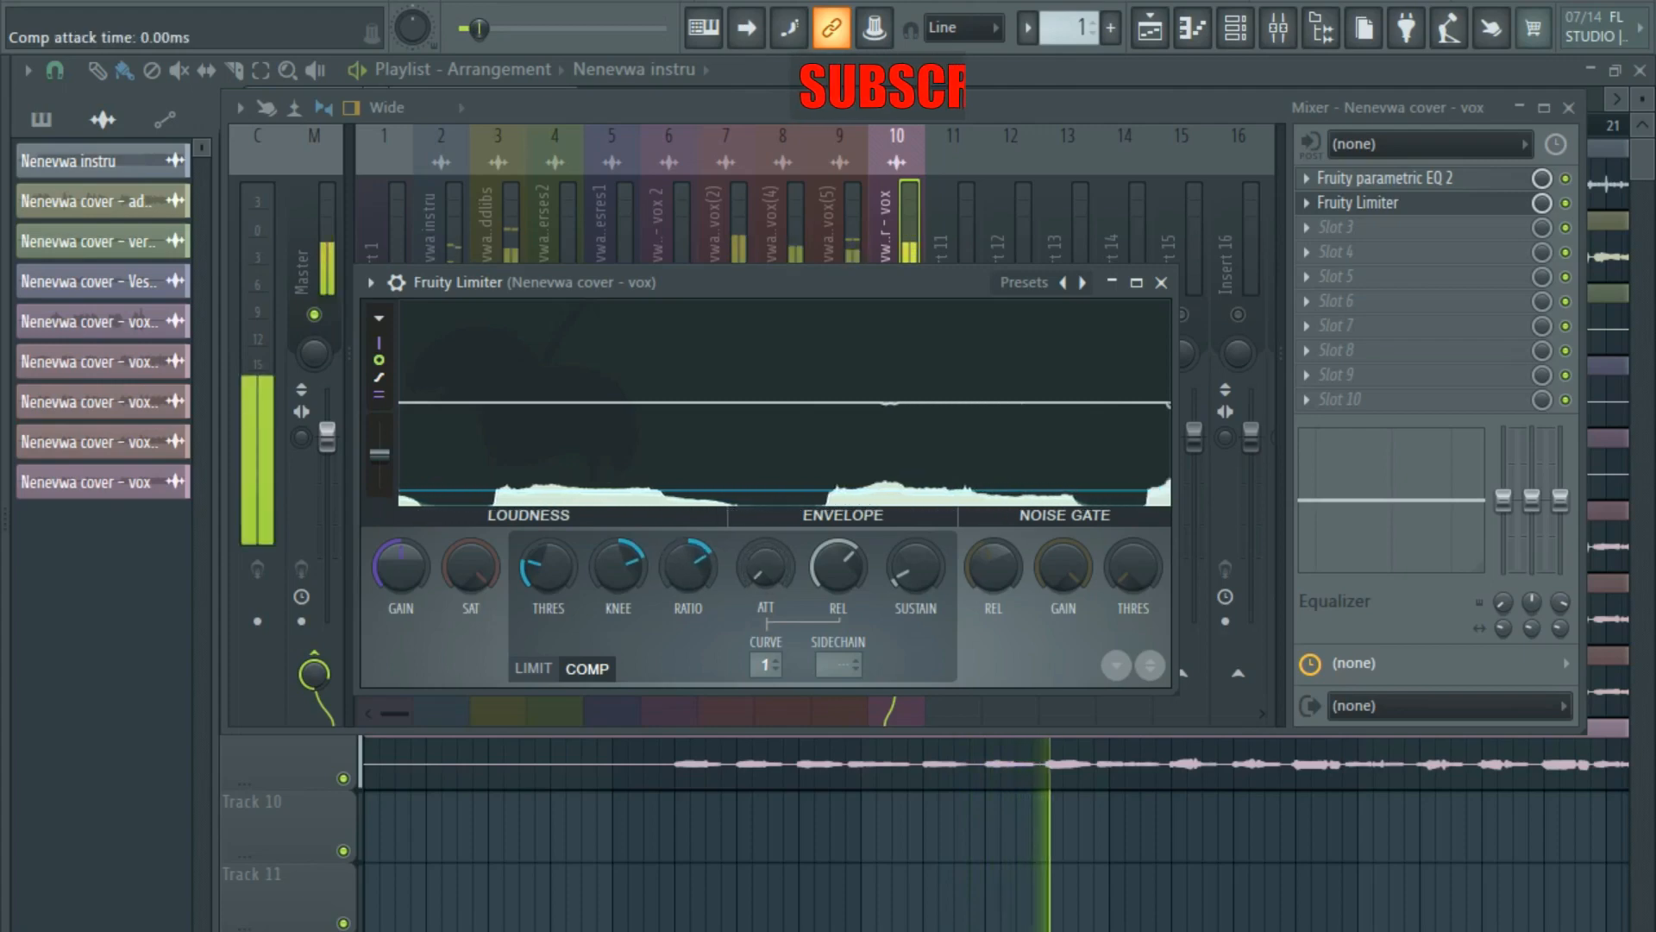
Raise the compressor attack slightly, shorten the release, set the knee to 51% and the ratio to about 4.9:1, and audition the main vox.
drag(766, 567, 839, 590)
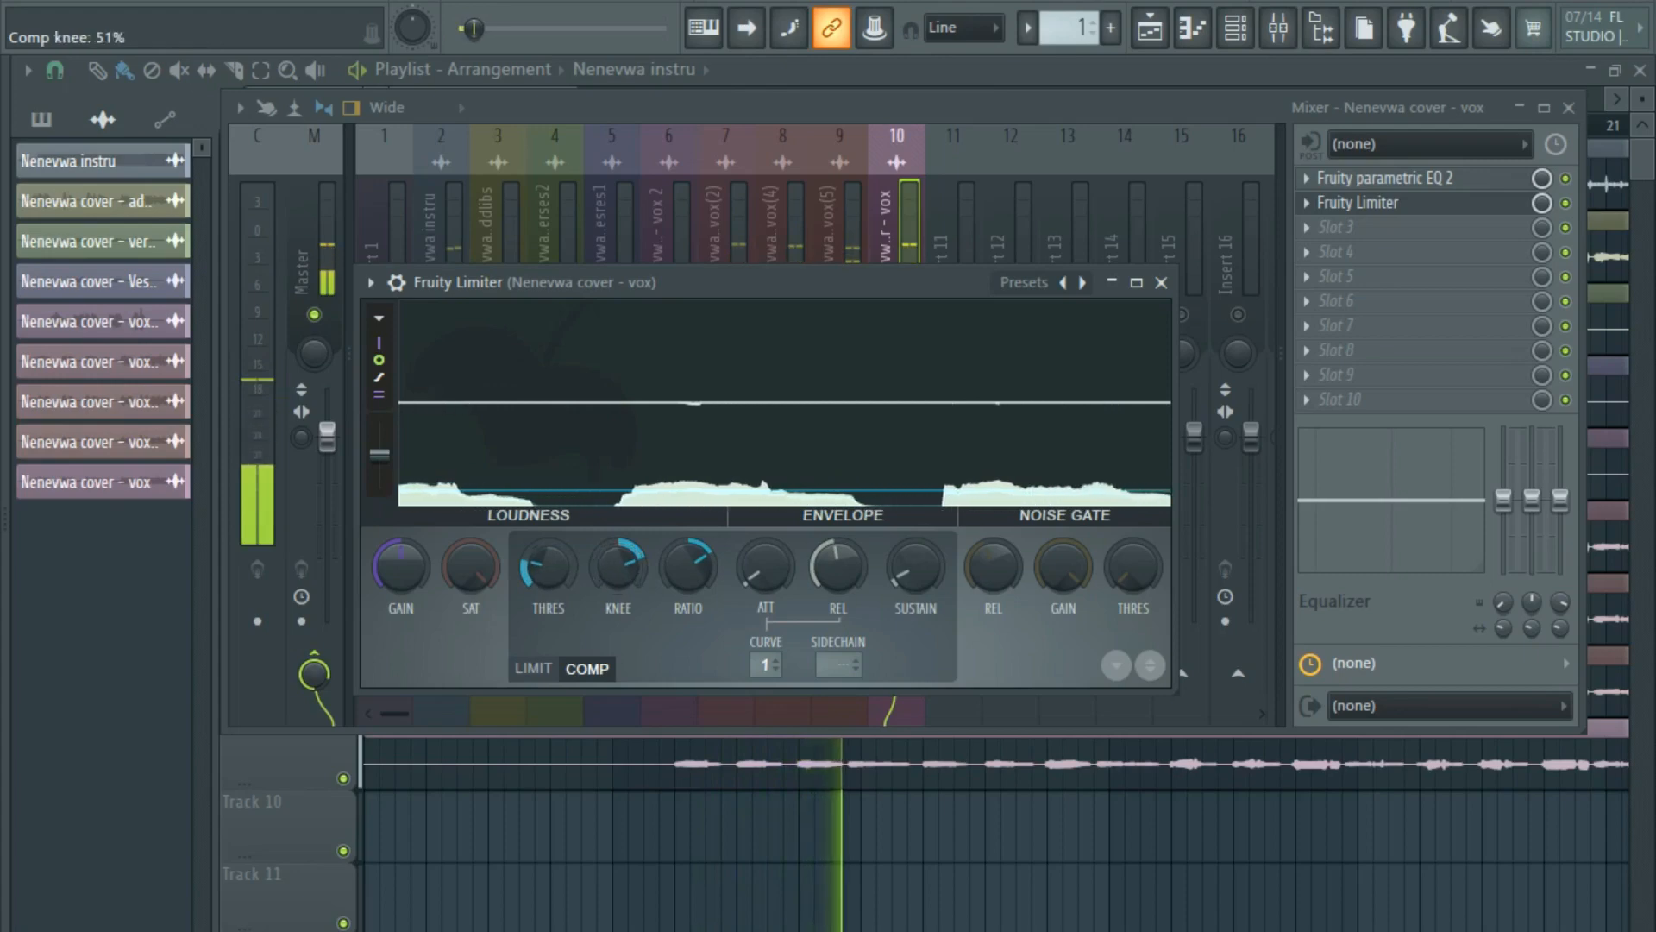
drag(688, 566, 689, 554)
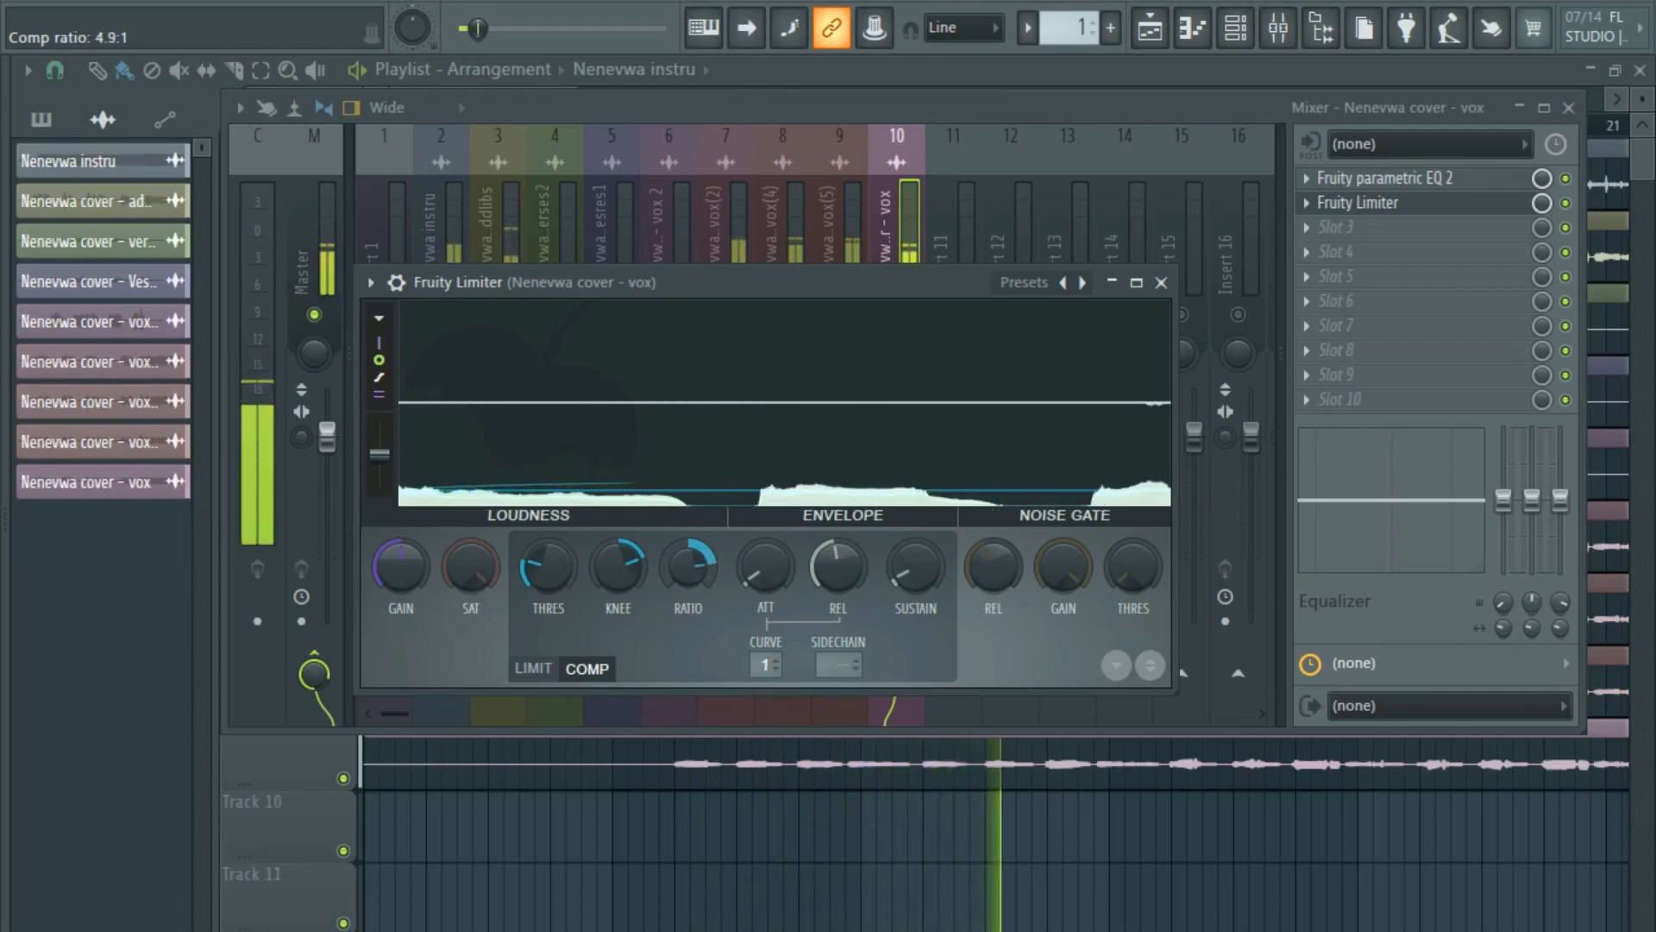
key(space)
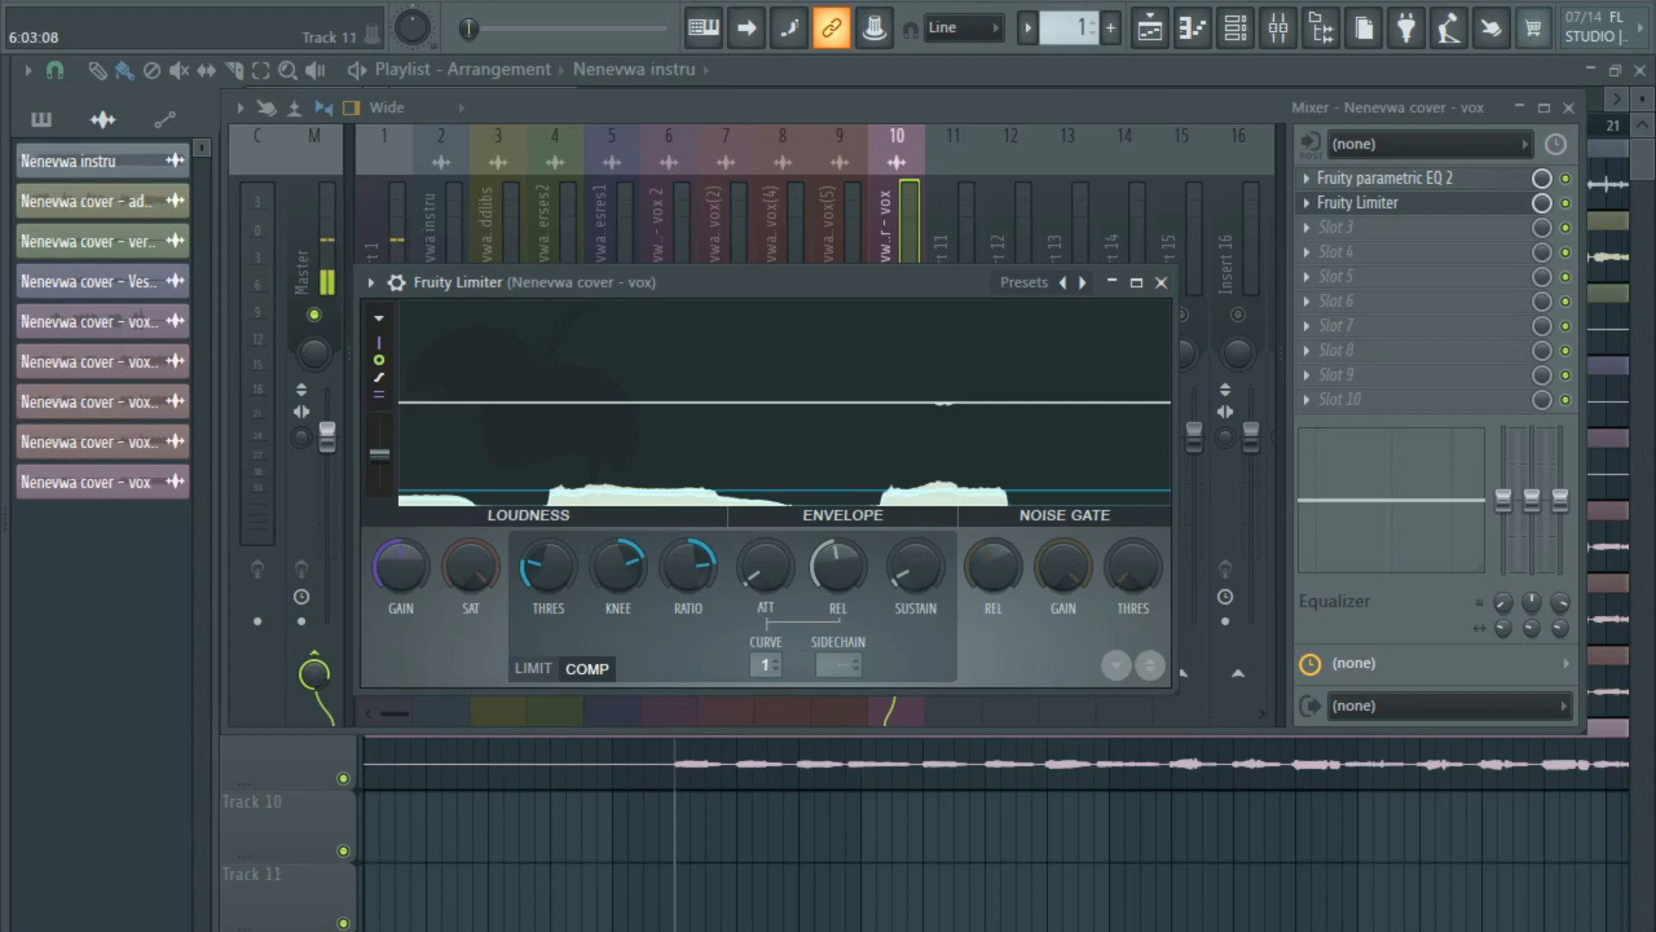
key(space)
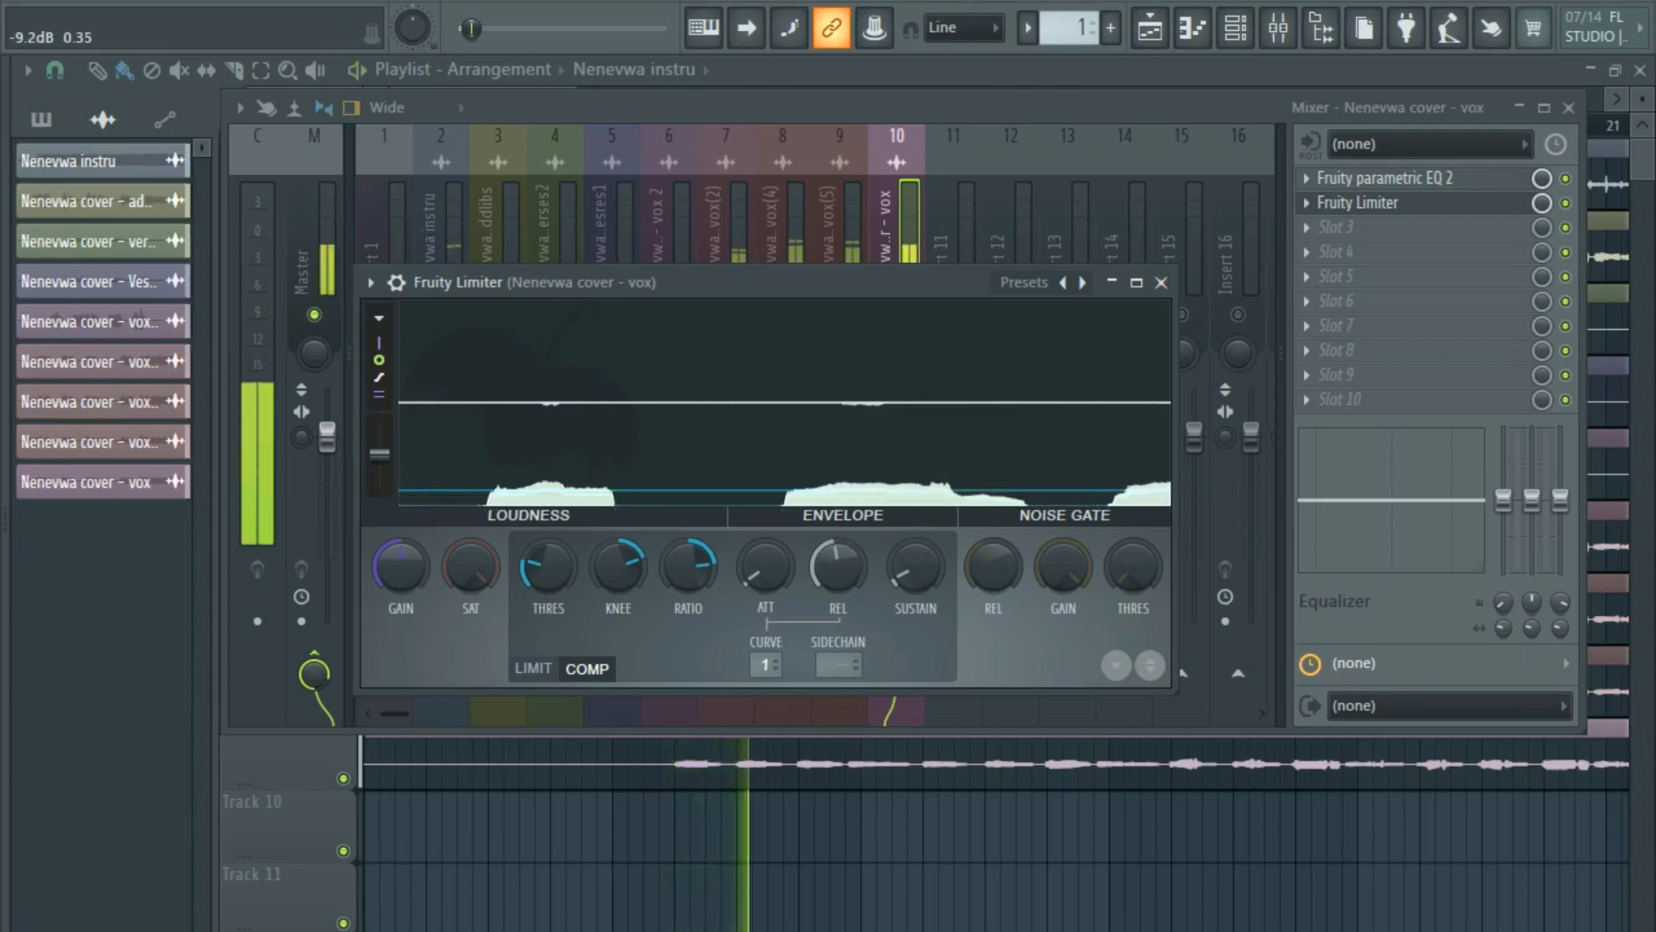
Play back the compressed main vox to check the settings, and close its Fruity Limiter.
key(space)
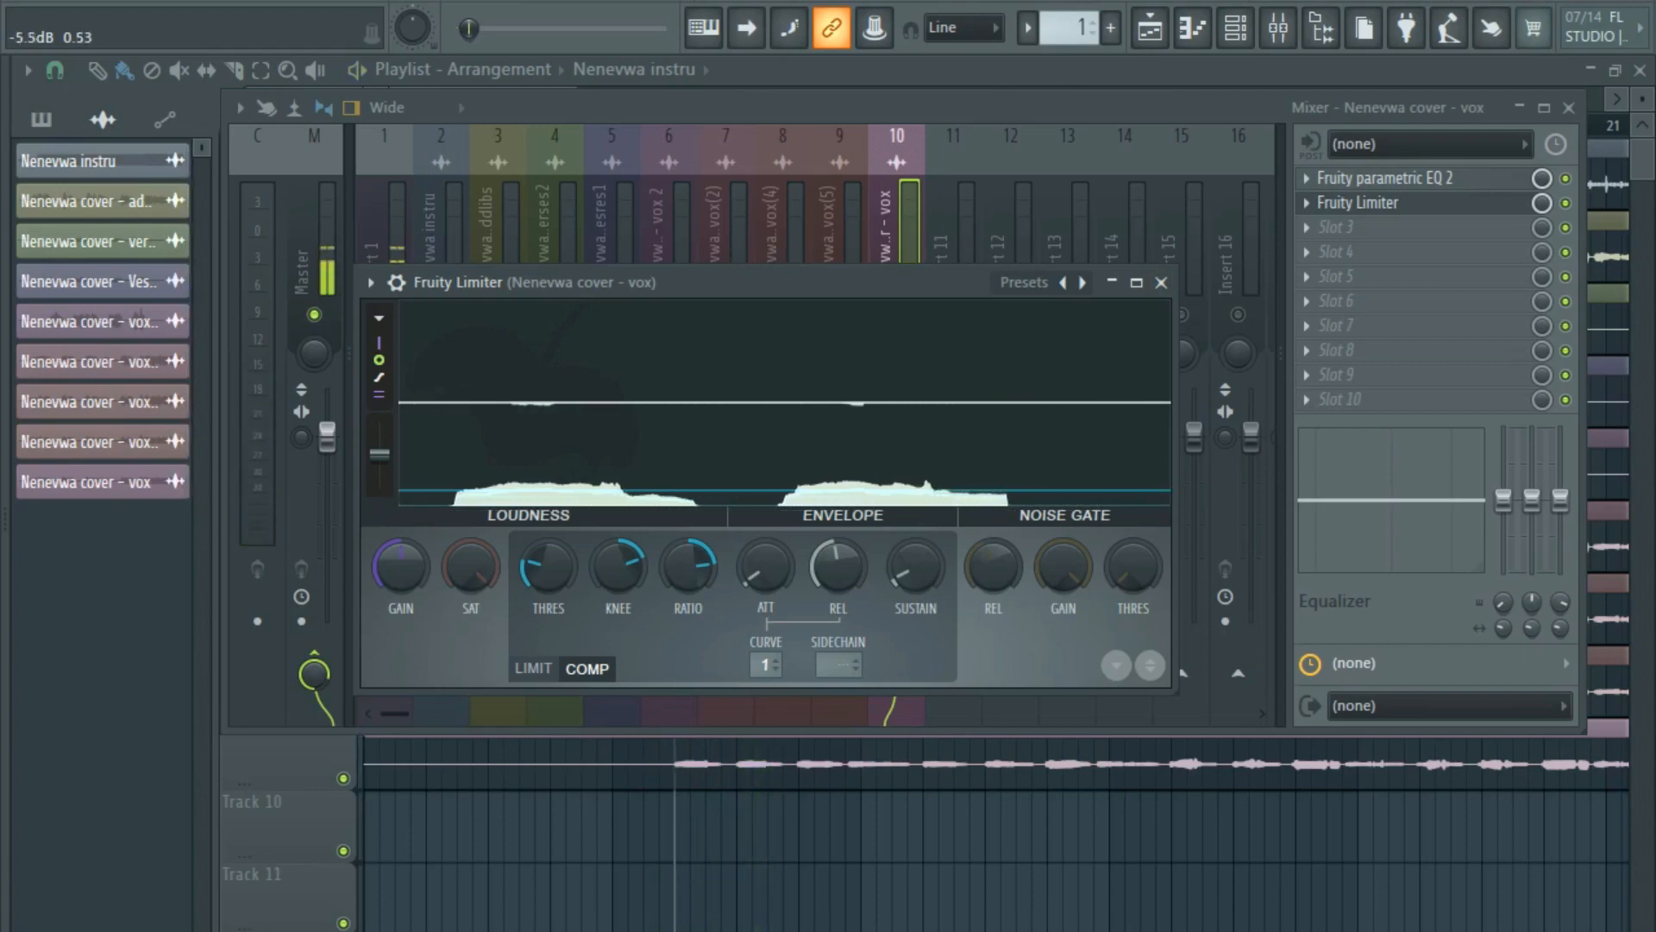
key(space)
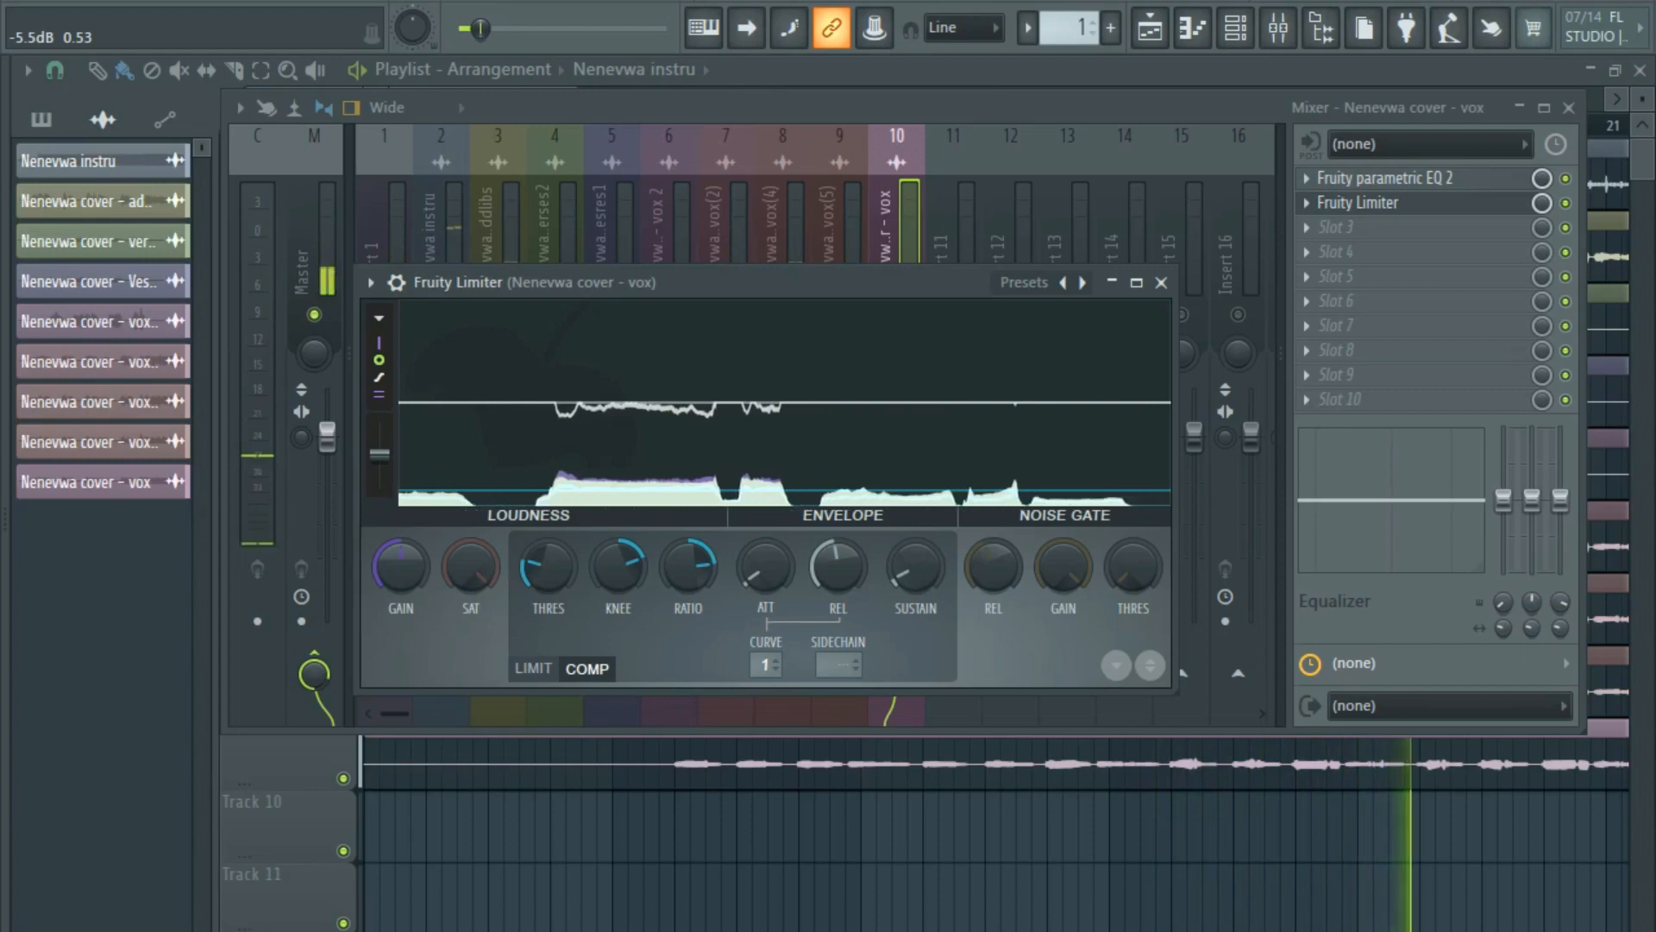
key(space)
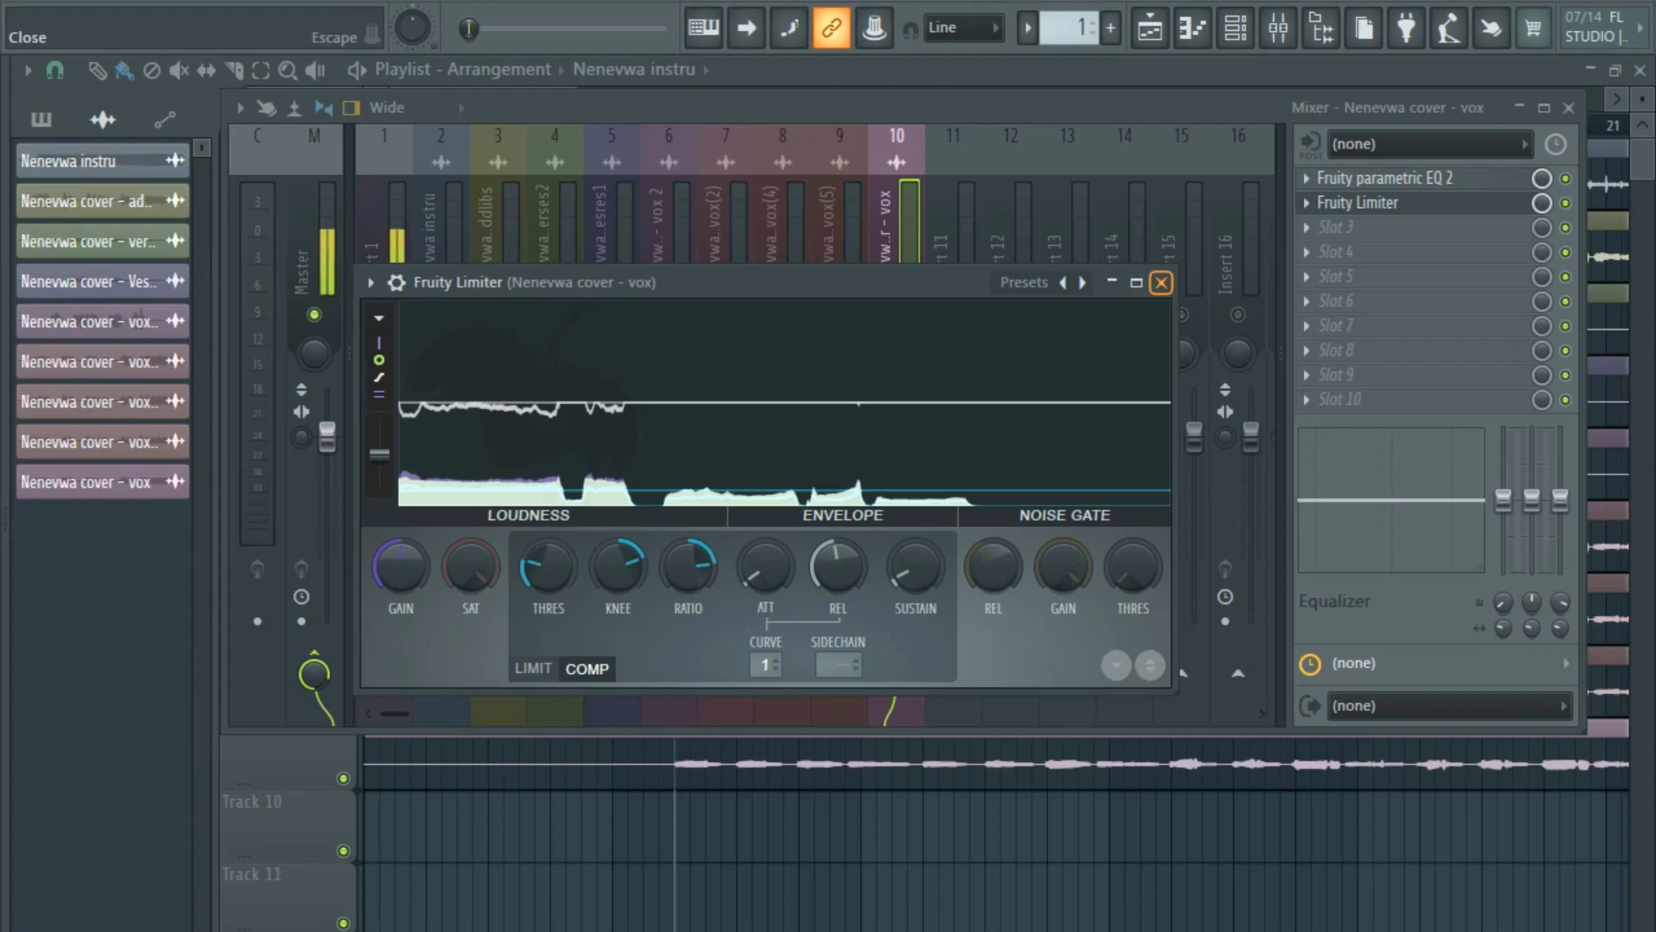
click(1161, 283)
Load Fruity Limiter in the second effect slot of the vox(4) track and briefly play the song.
click(783, 224)
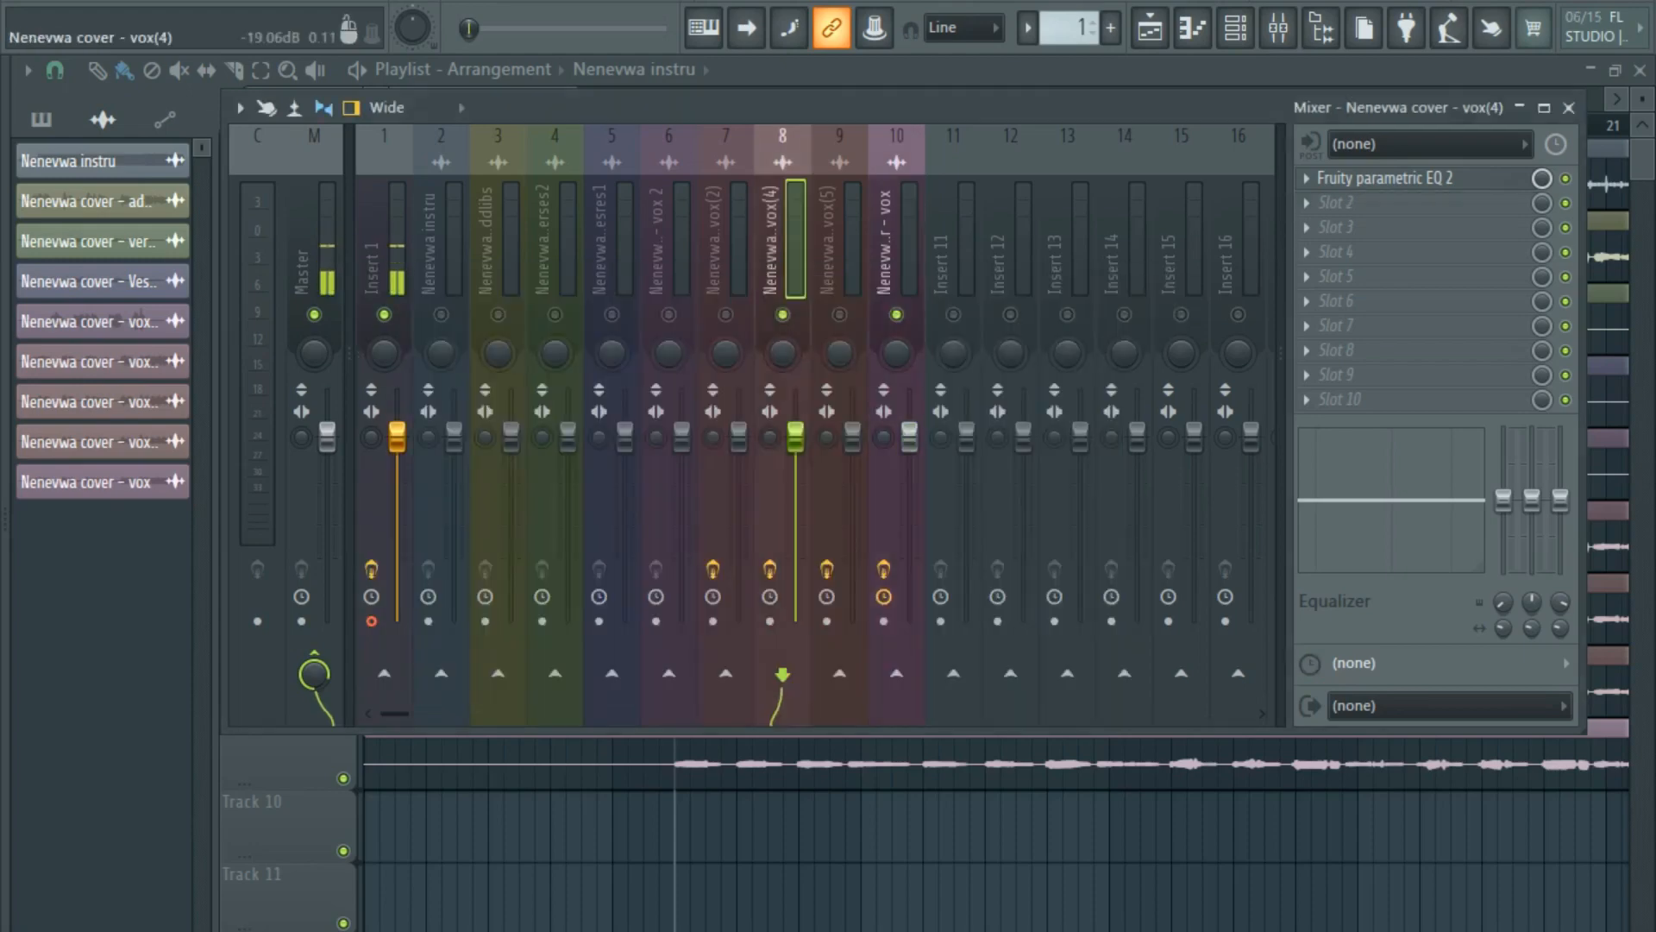
click(1332, 202)
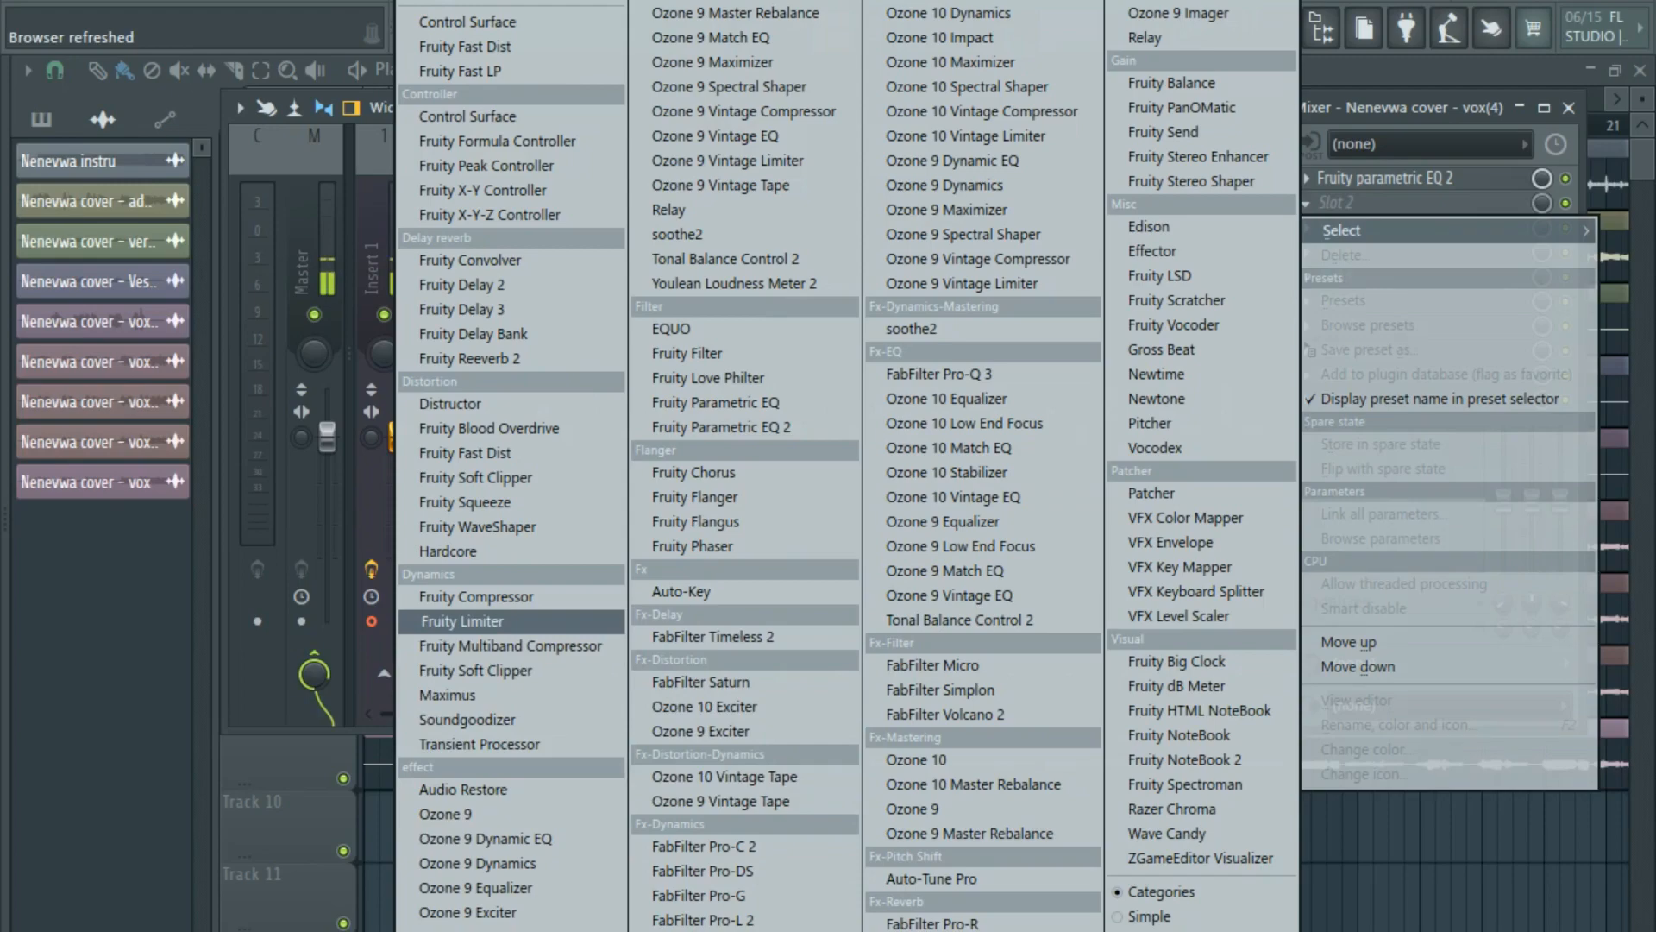
click(463, 621)
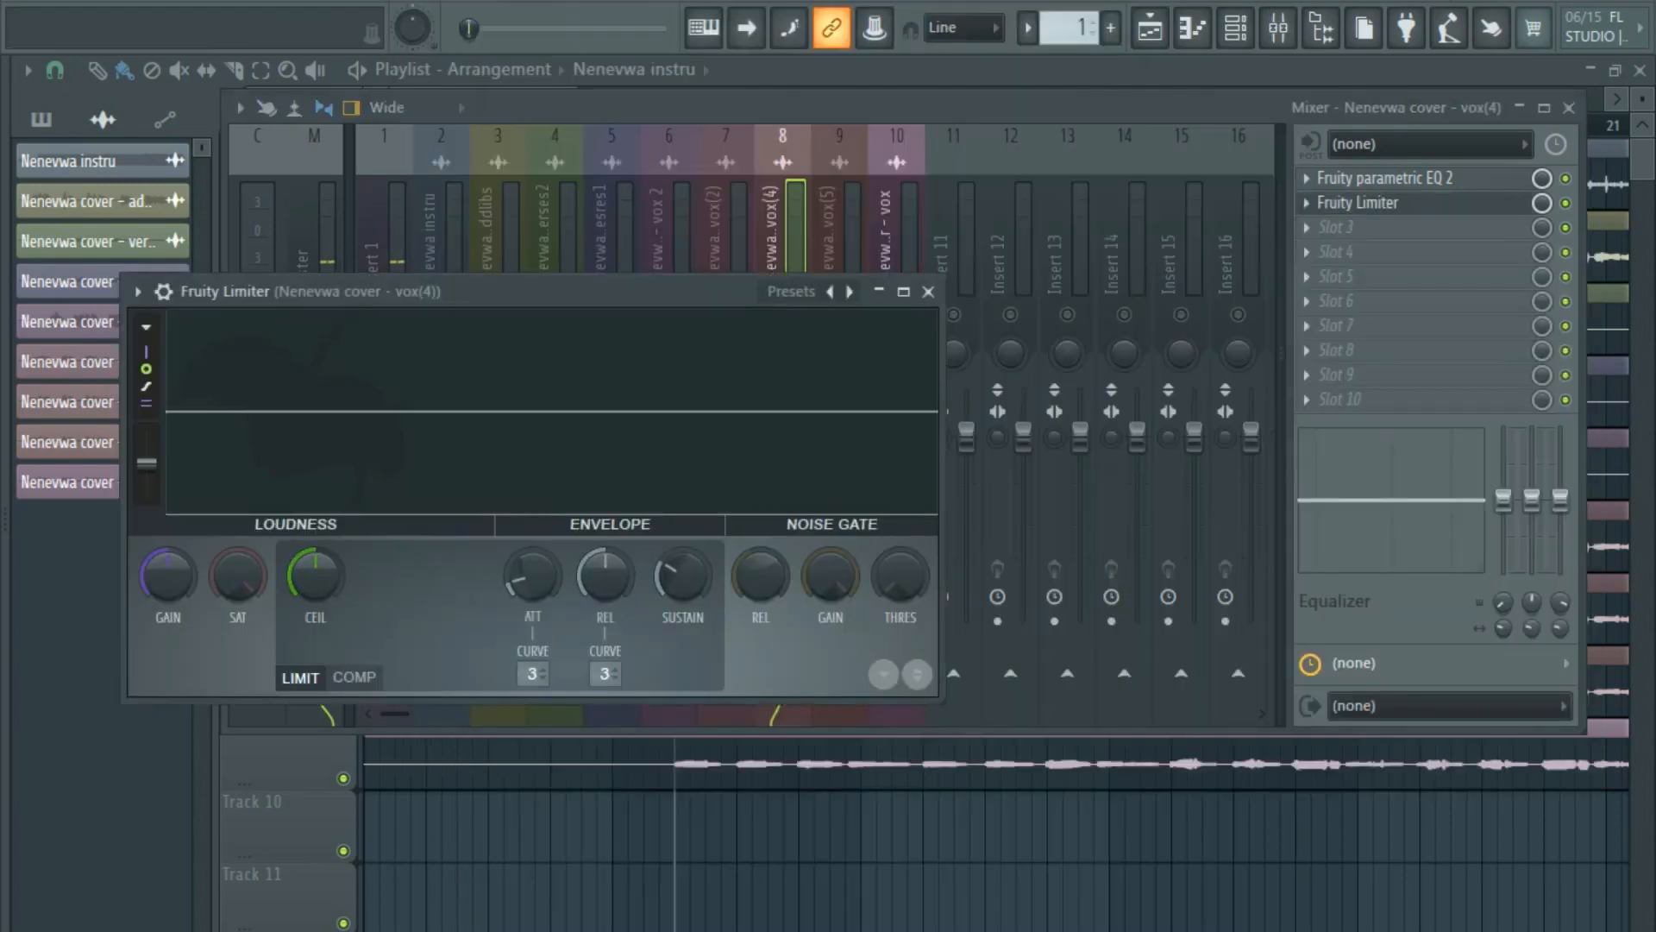
key(space)
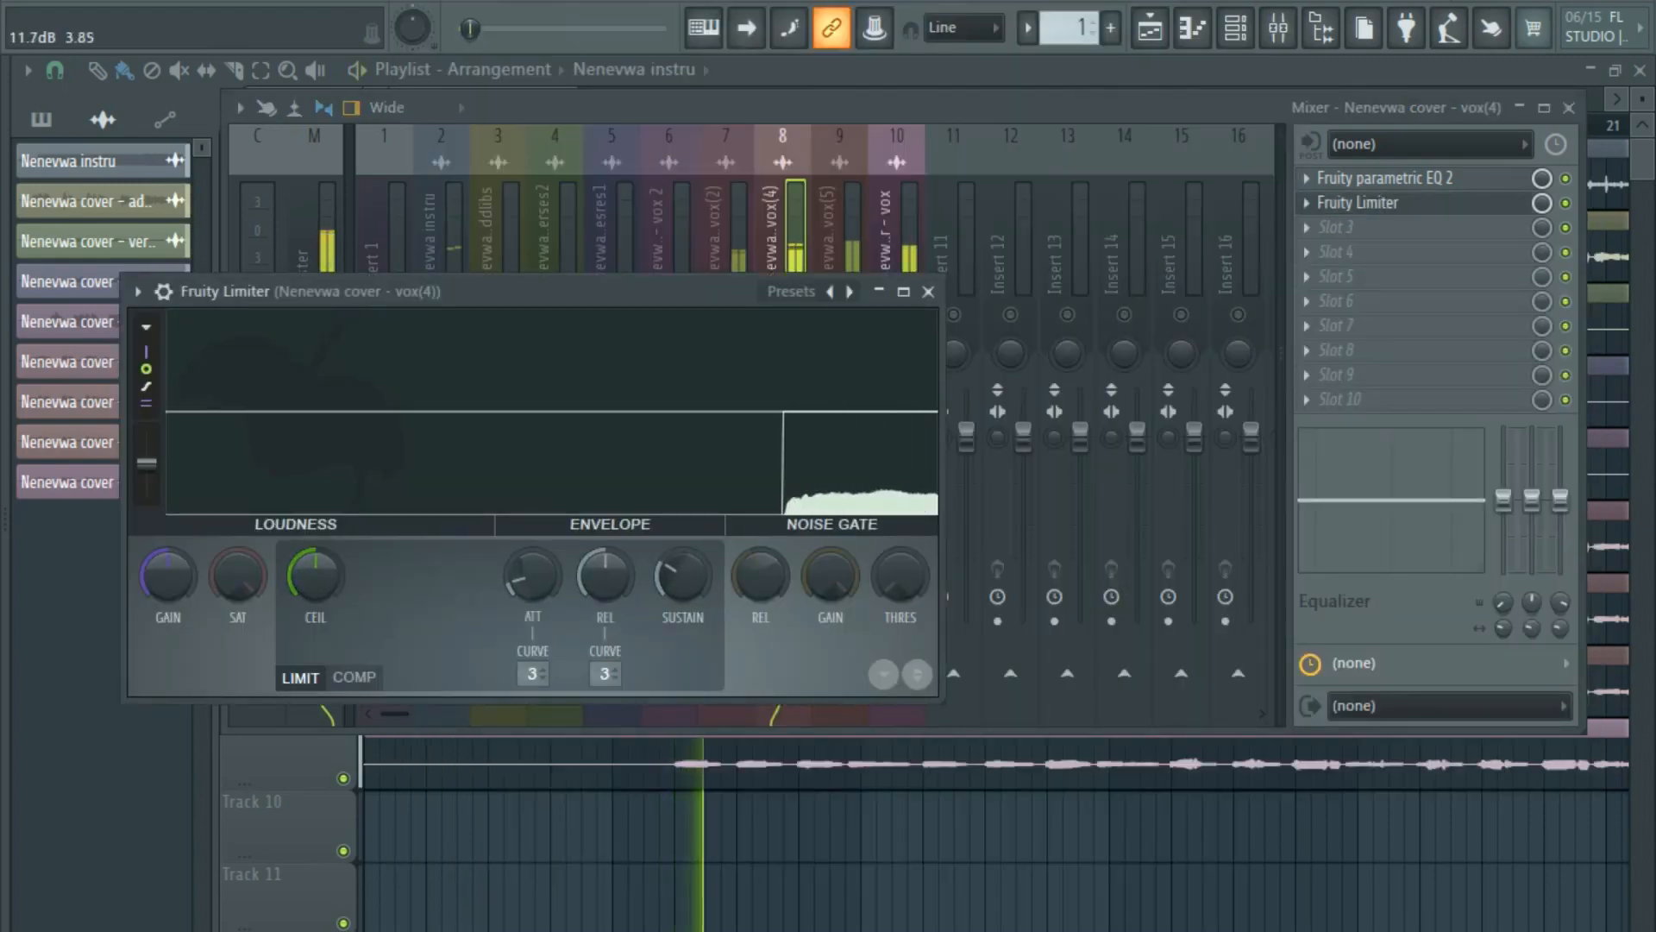
drag(639, 292, 743, 387)
key(space)
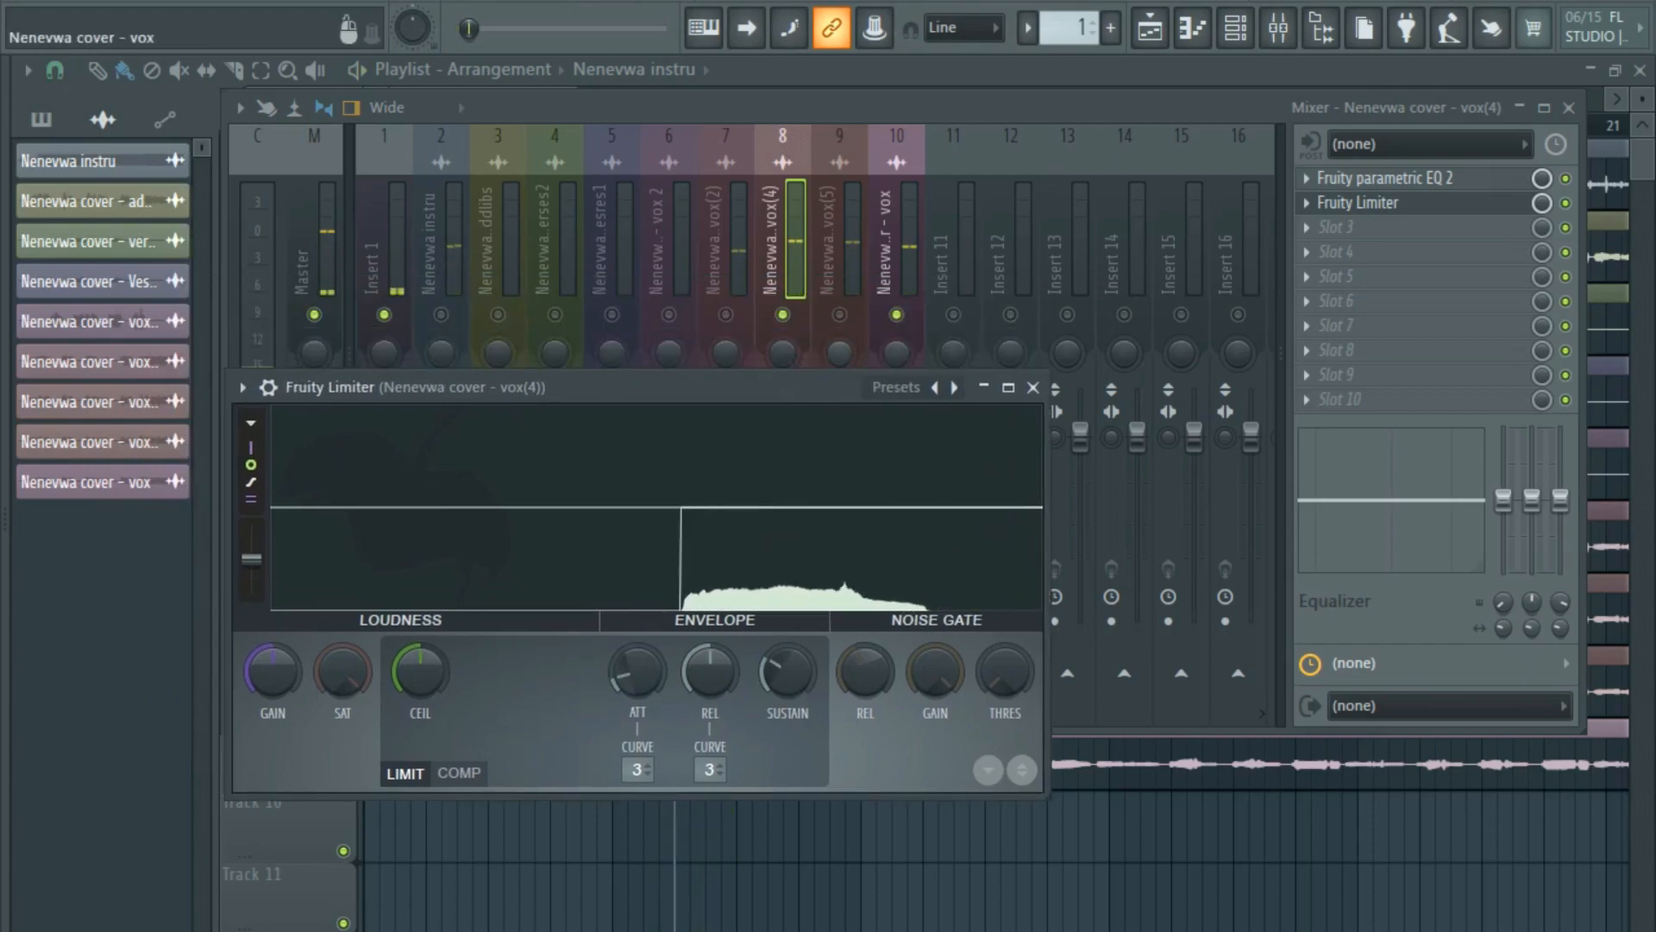
Mute the main vox mixer track and play vox(4) with its Fruity Limiter in view.
click(896, 314)
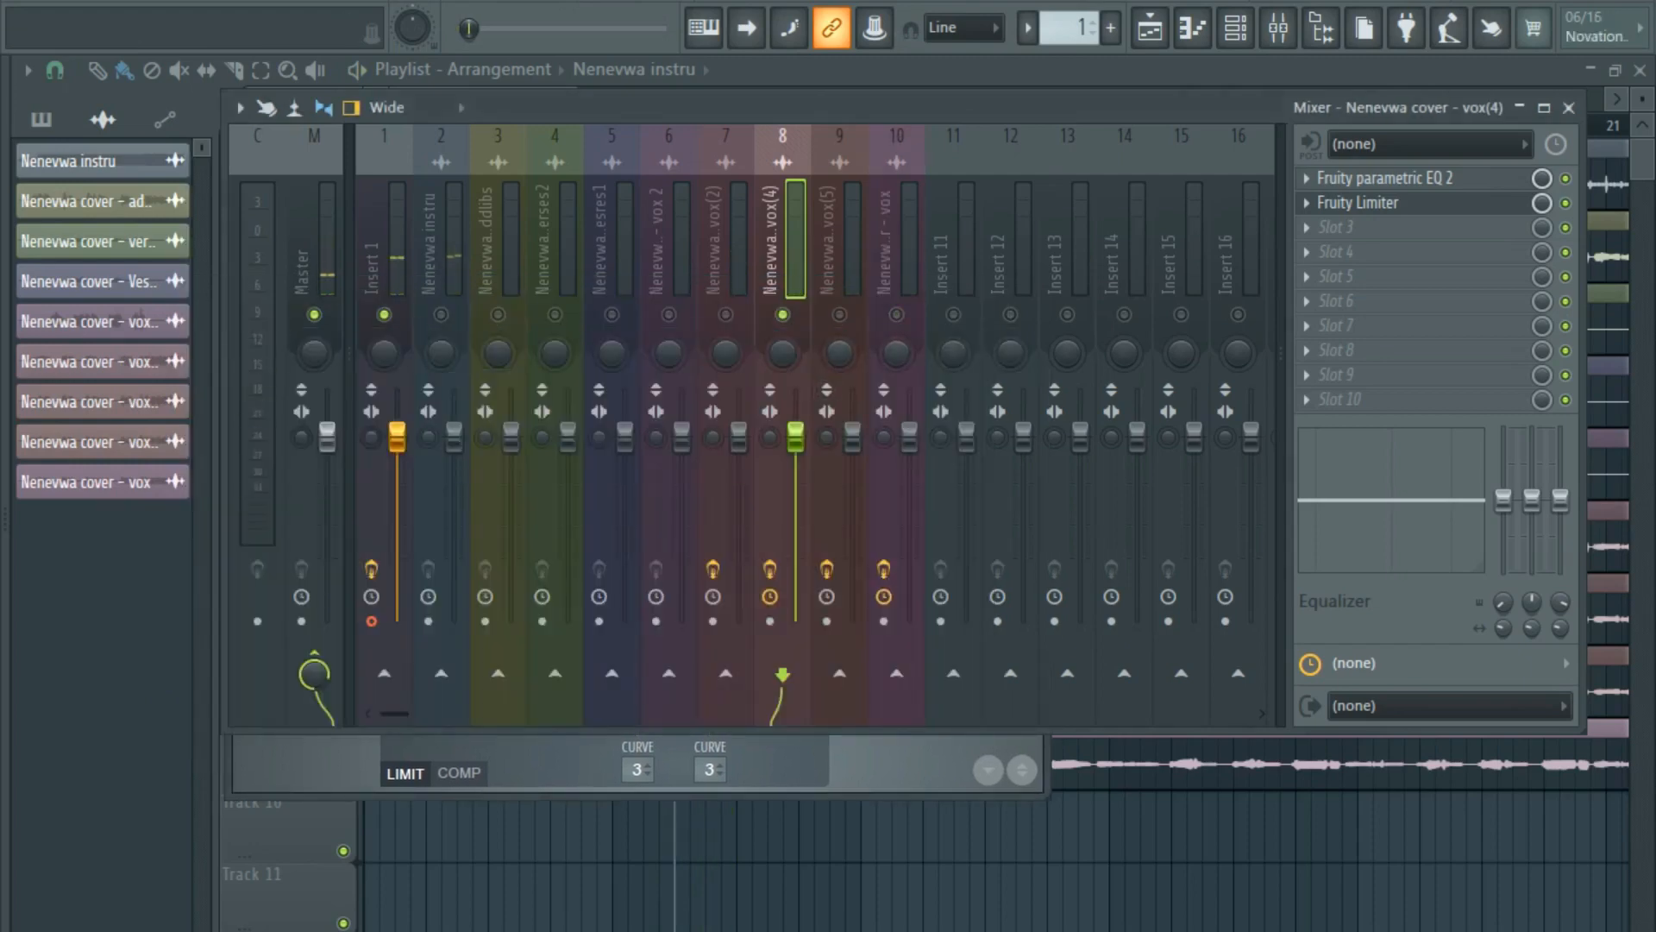
click(871, 763)
key(space)
drag(690, 387, 897, 349)
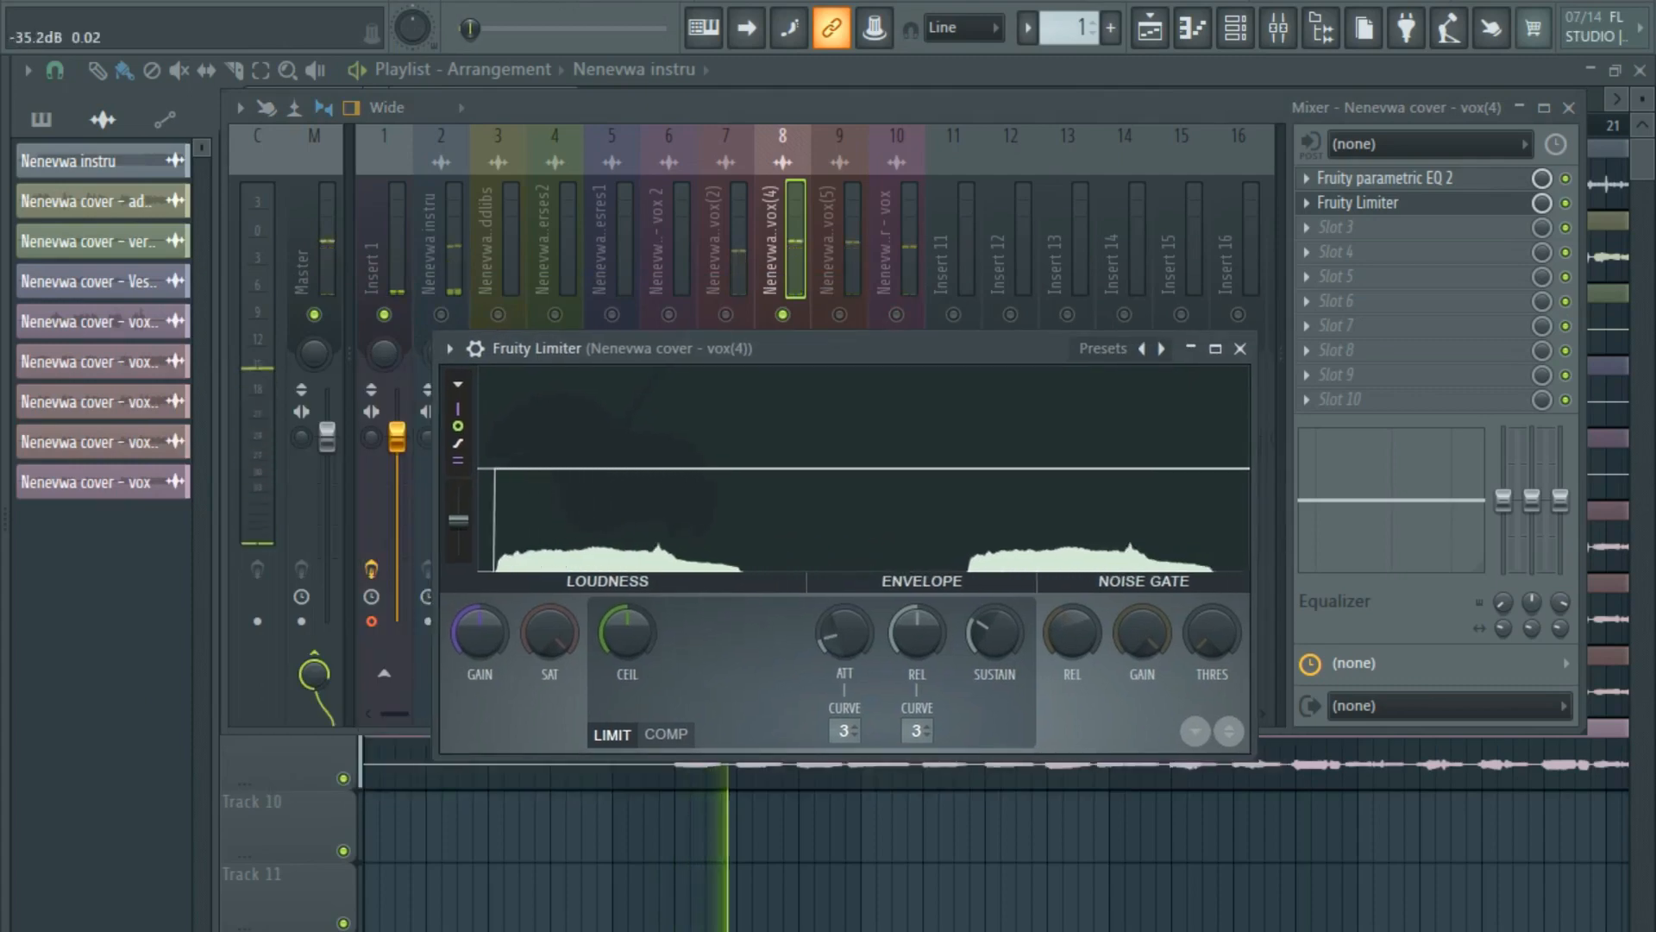
Switch the vox(4) limiter to compressor mode, lower the threshold to about -19.4 dB, raise knee, ratio and attack, and shorten the release during playback.
click(666, 734)
drag(627, 632, 627, 680)
drag(697, 632, 697, 608)
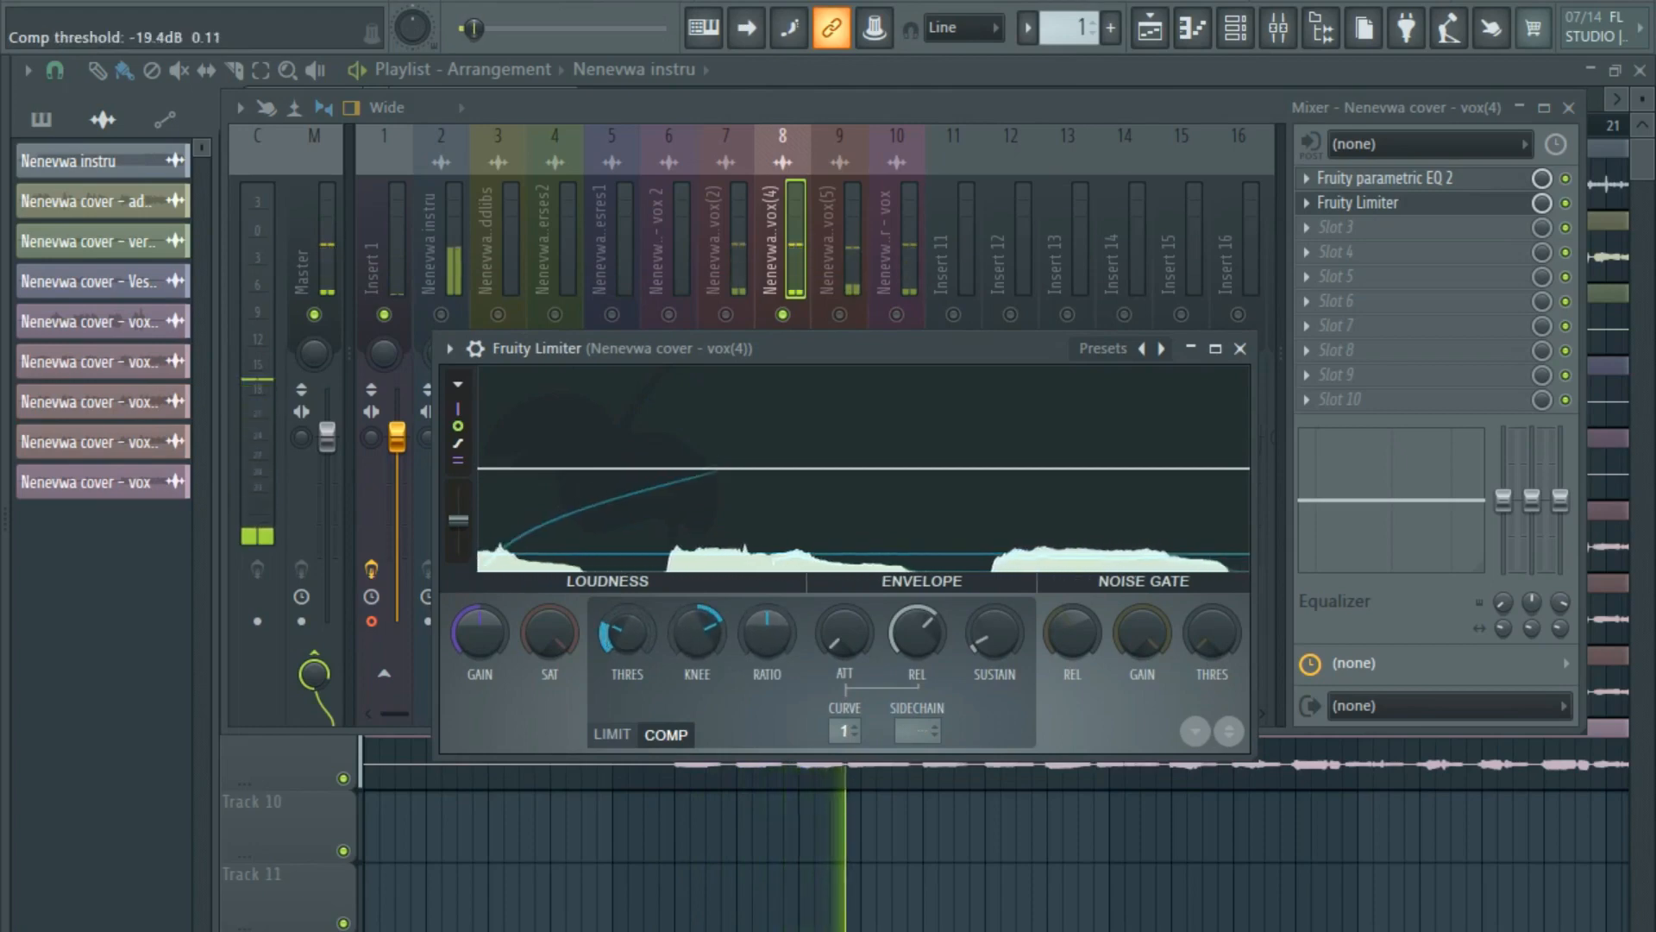
drag(697, 633, 845, 639)
drag(917, 632, 917, 648)
drag(917, 632, 917, 635)
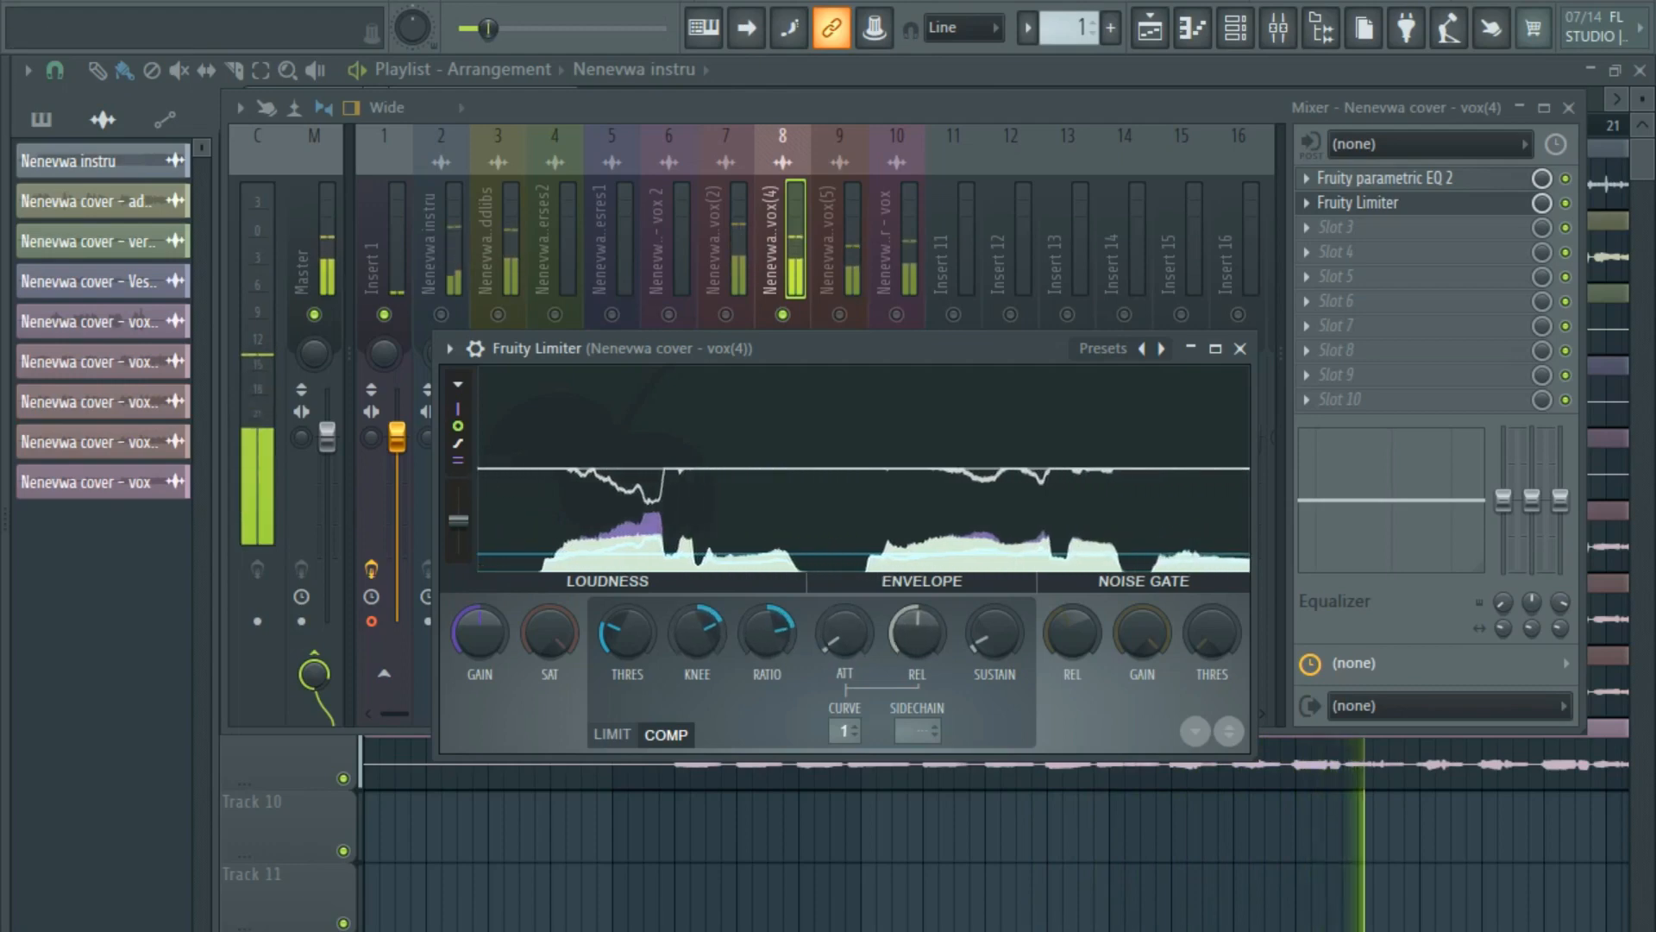
drag(627, 633, 627, 630)
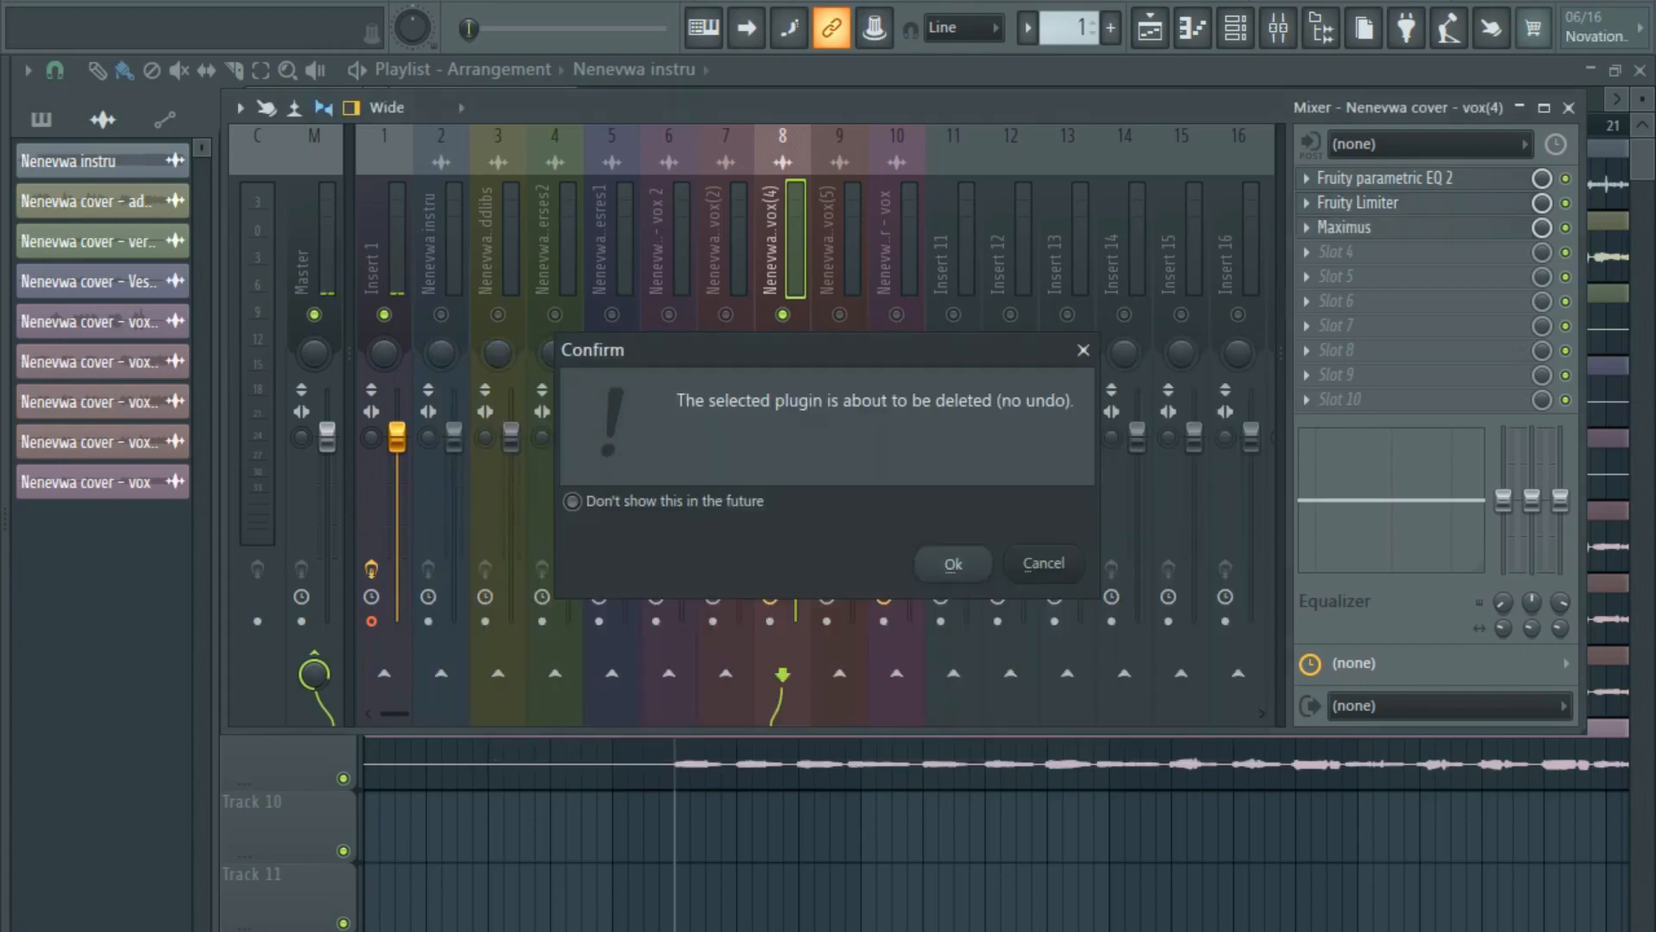
Remove Maximus from the third effect slot of the vox(4) track and load FabFilter Pro-DS there.
click(947, 564)
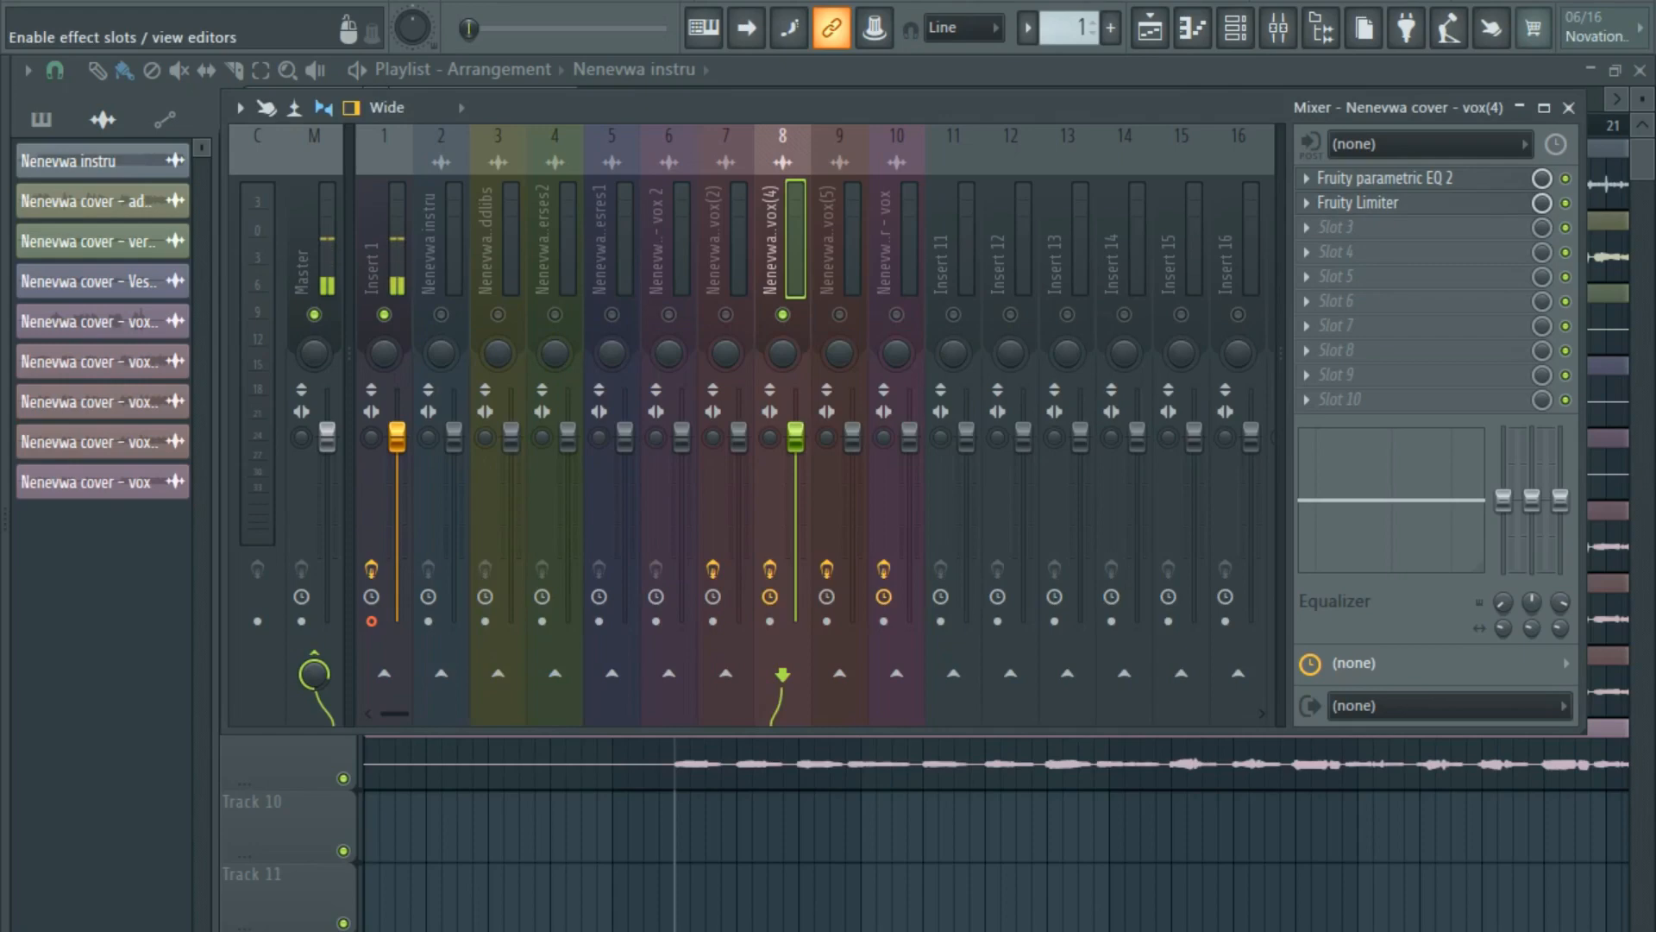
click(1335, 227)
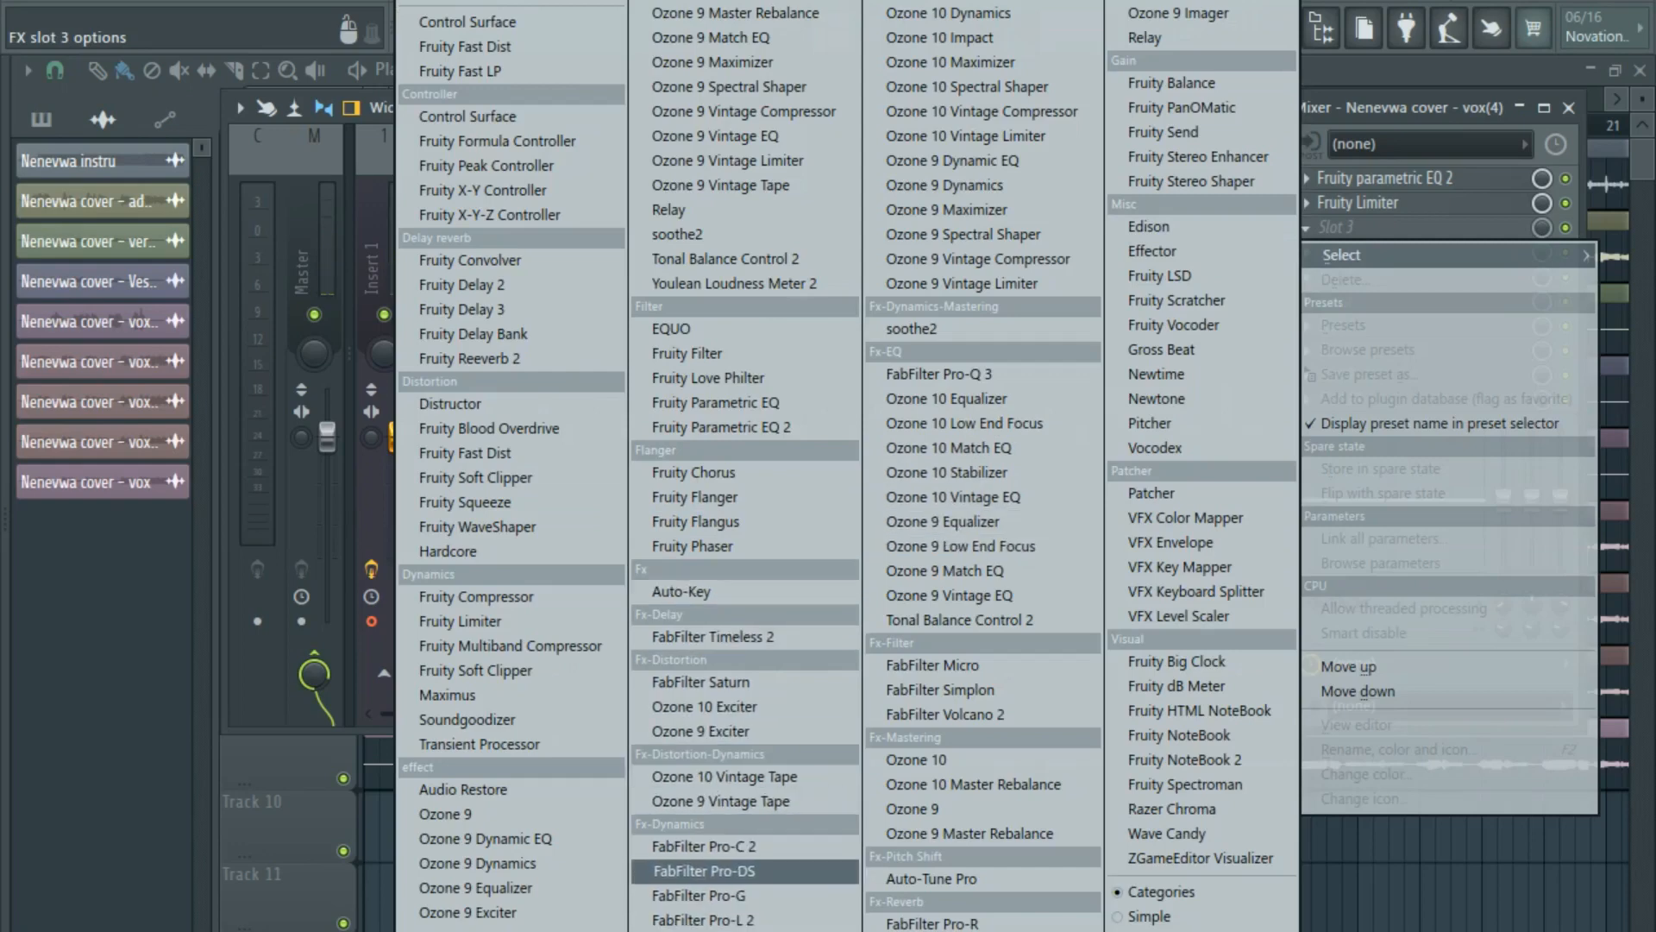
click(703, 870)
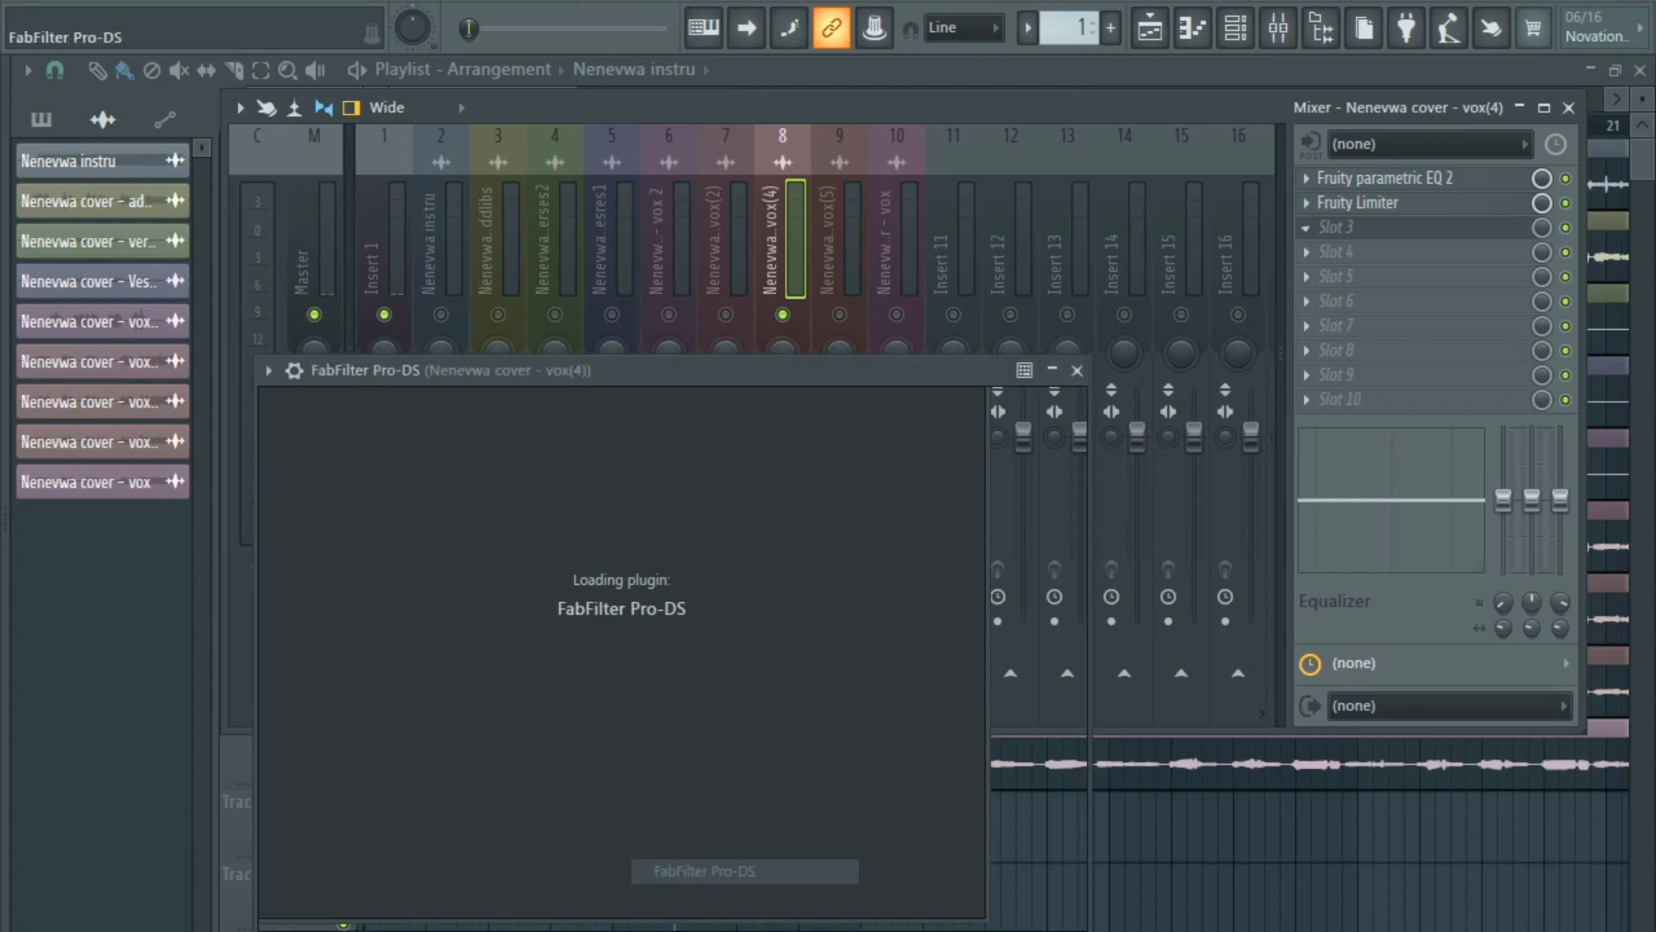
drag(673, 370, 832, 295)
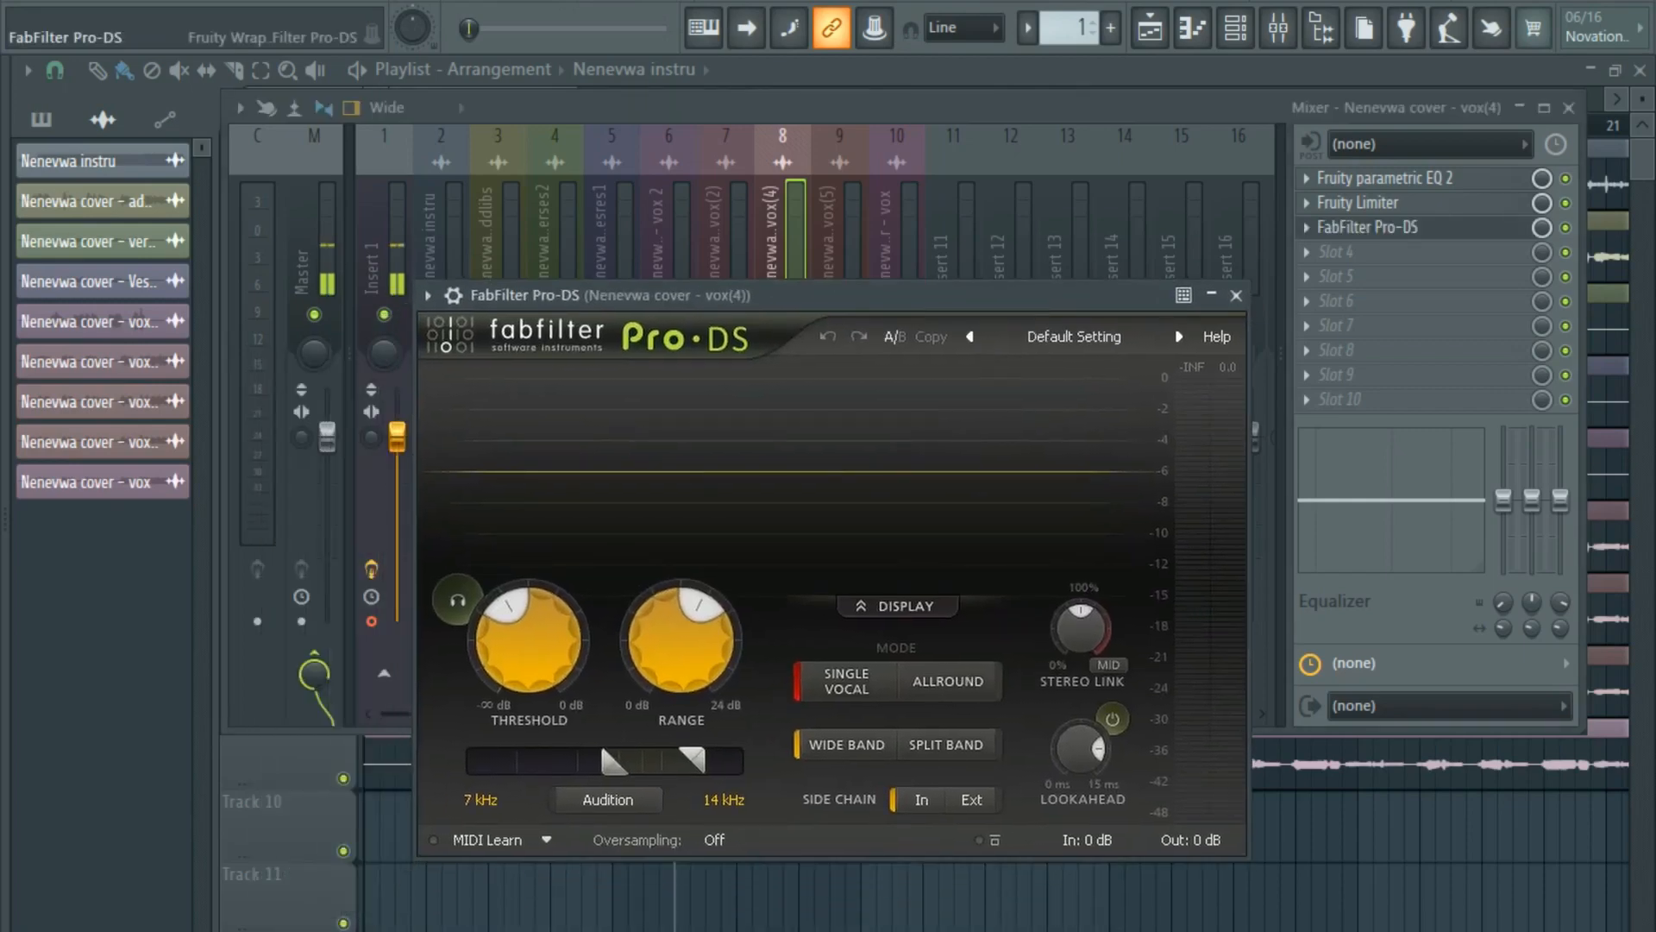
Play vox(4) and set the Pro-DS detection band to 5.99 kHz through 13.19 kHz.
key(space)
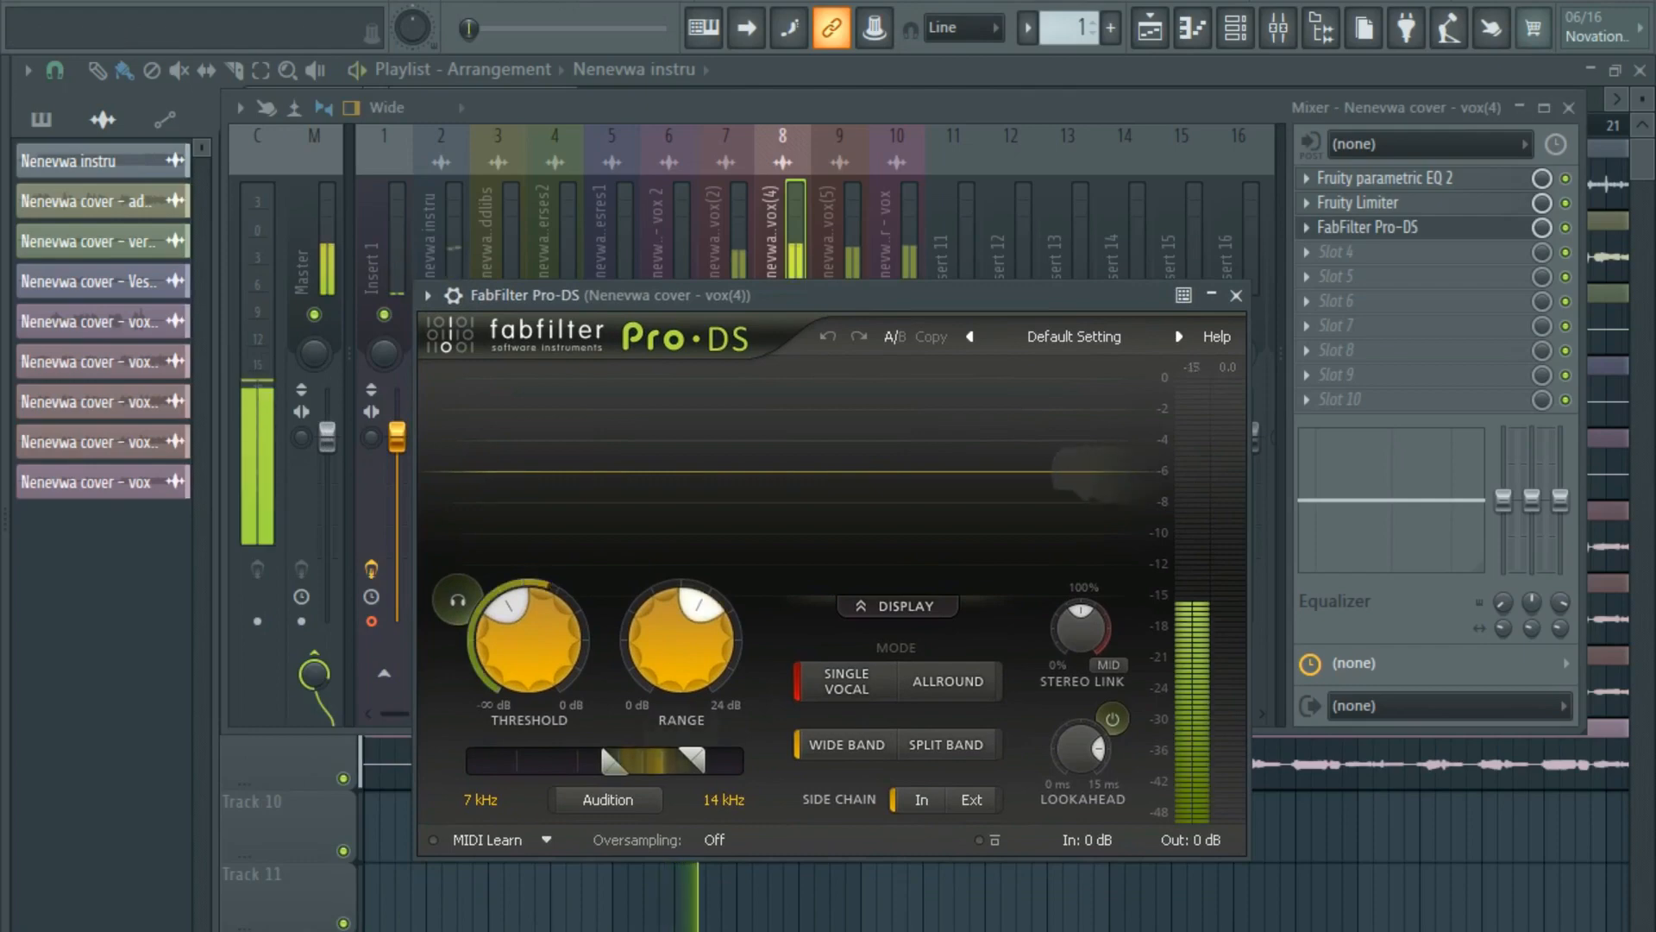
key(space)
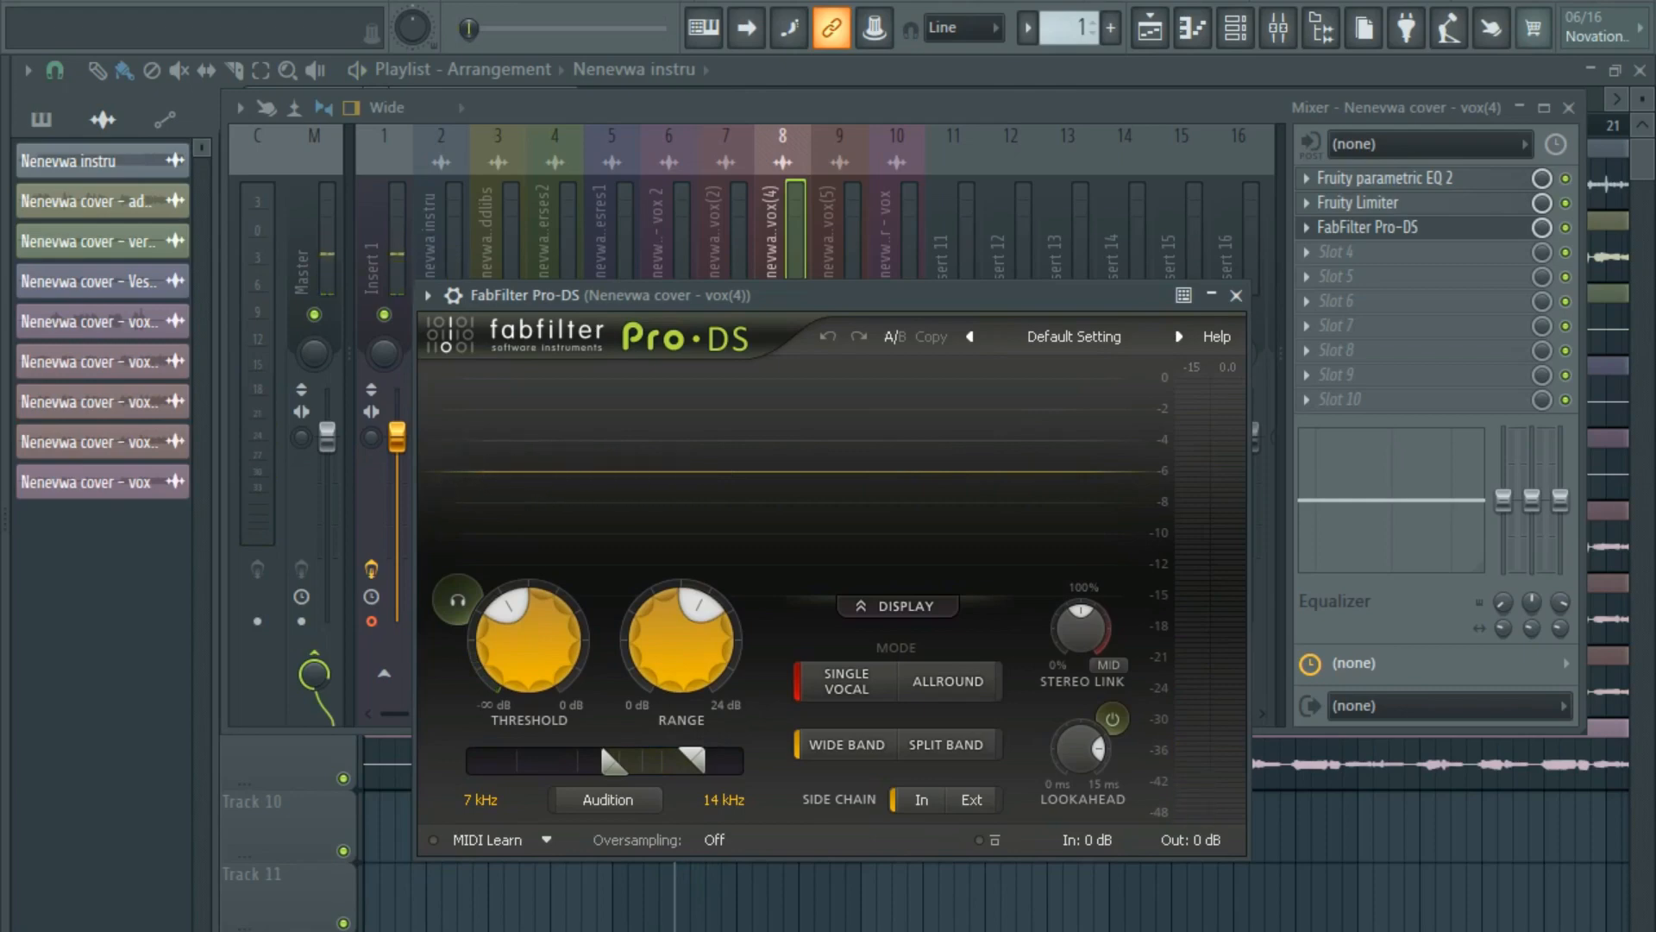
key(space)
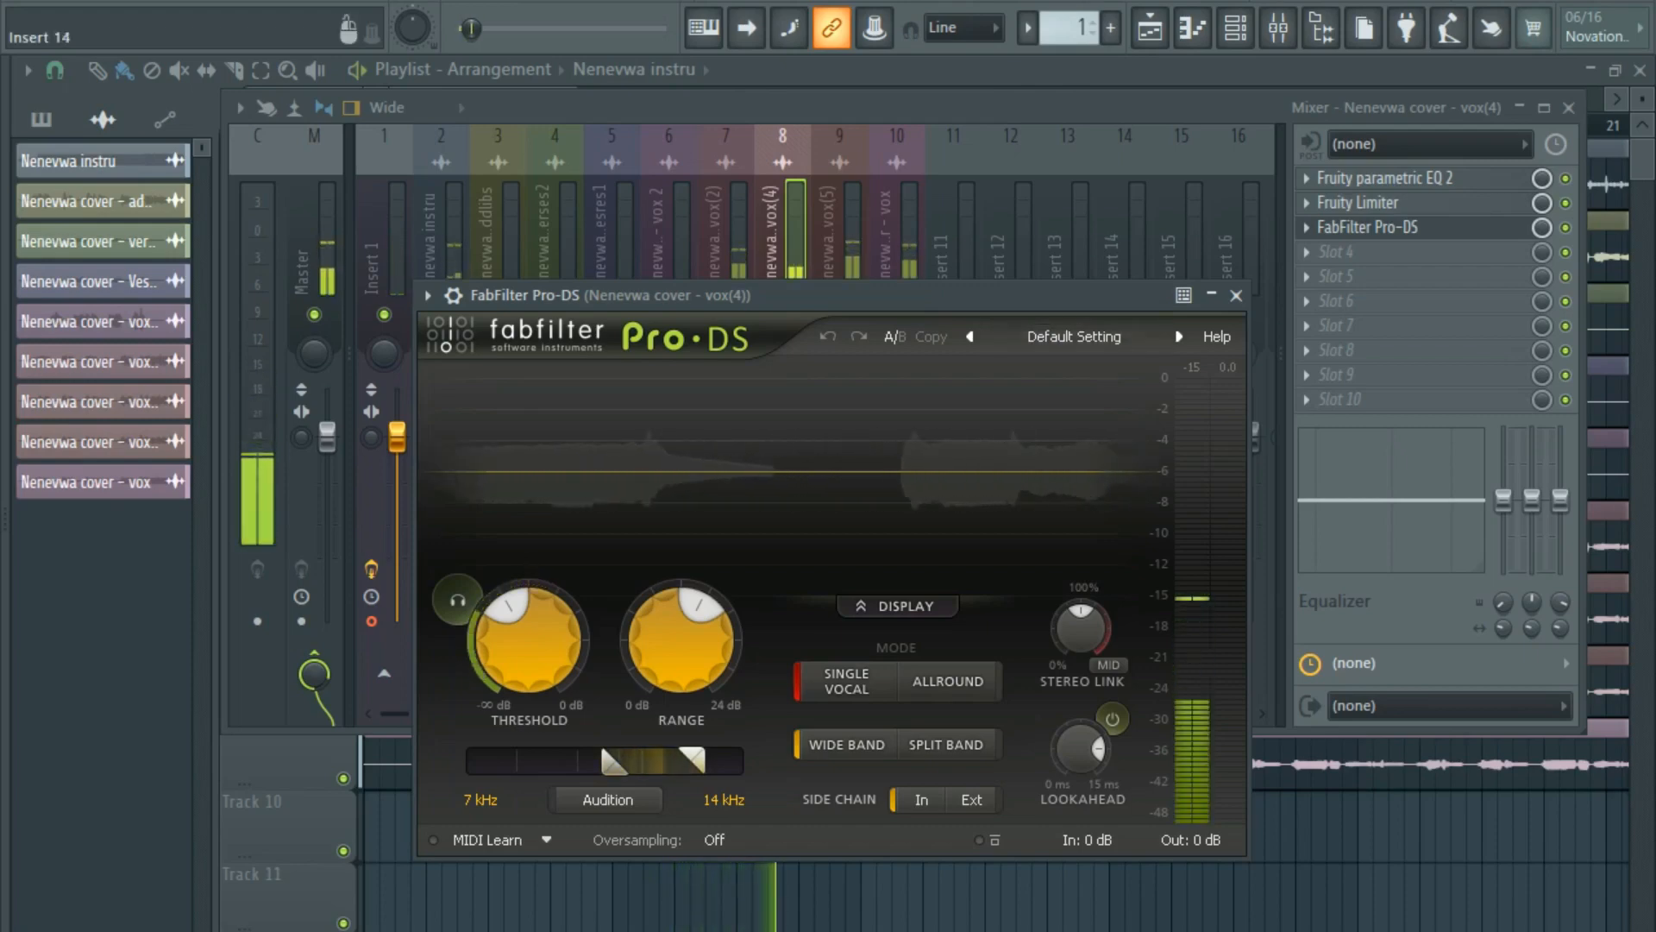
drag(614, 762, 642, 761)
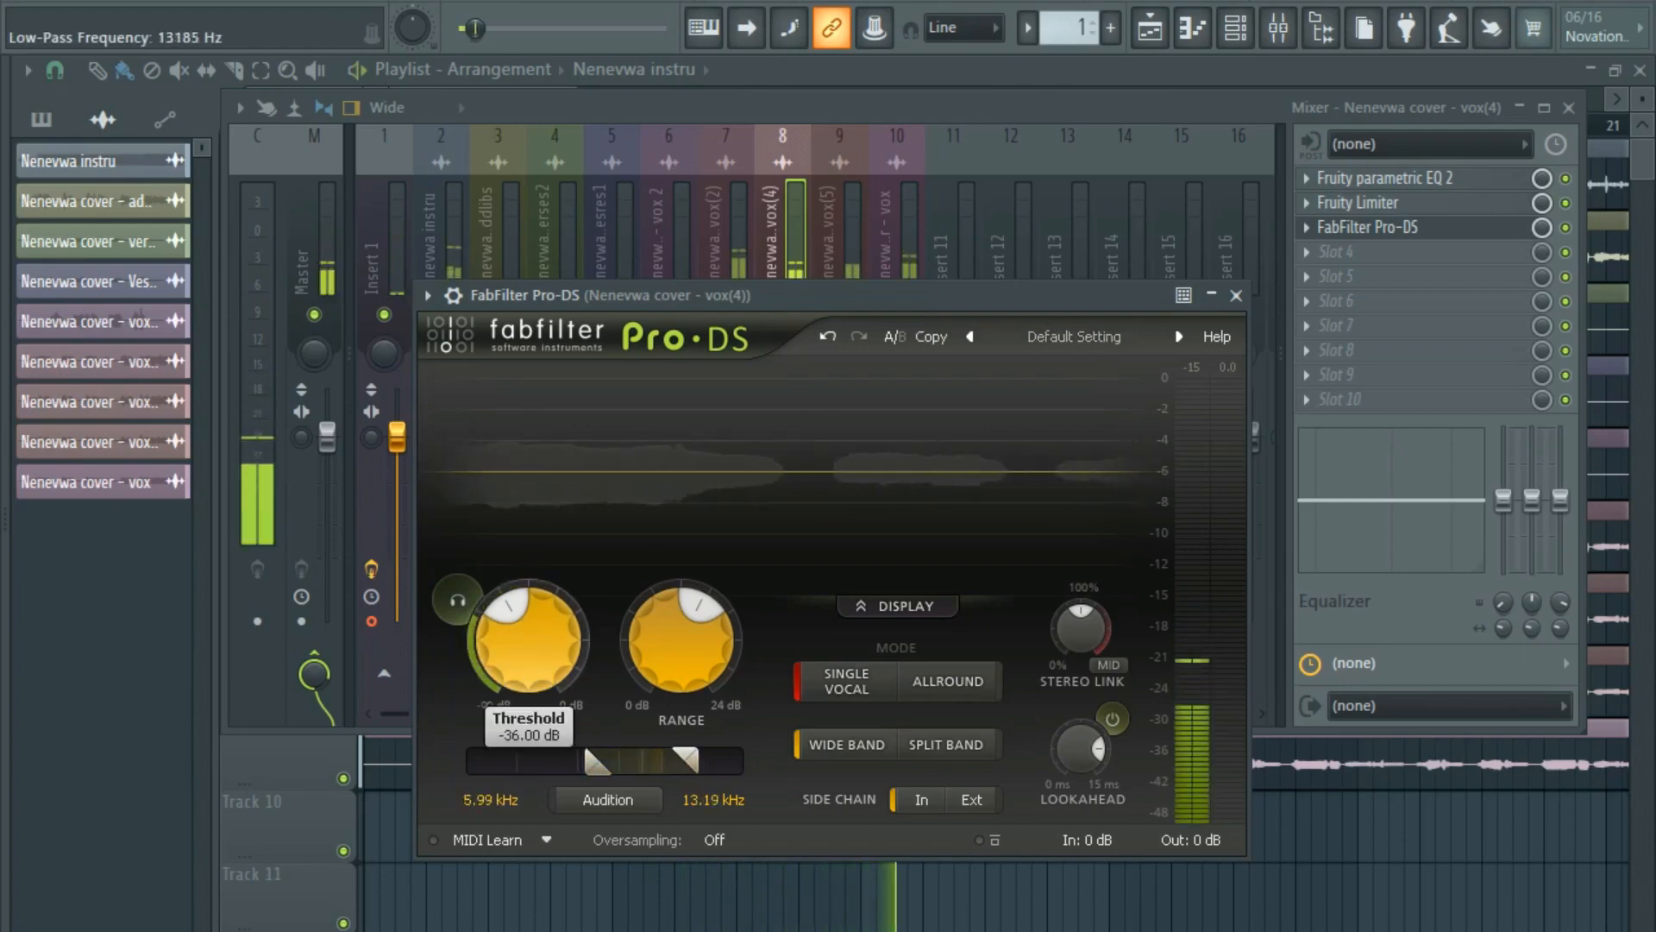
Raise the Pro-DS range, and compare split band with wide band processing, ending on wide band.
drag(682, 643, 681, 621)
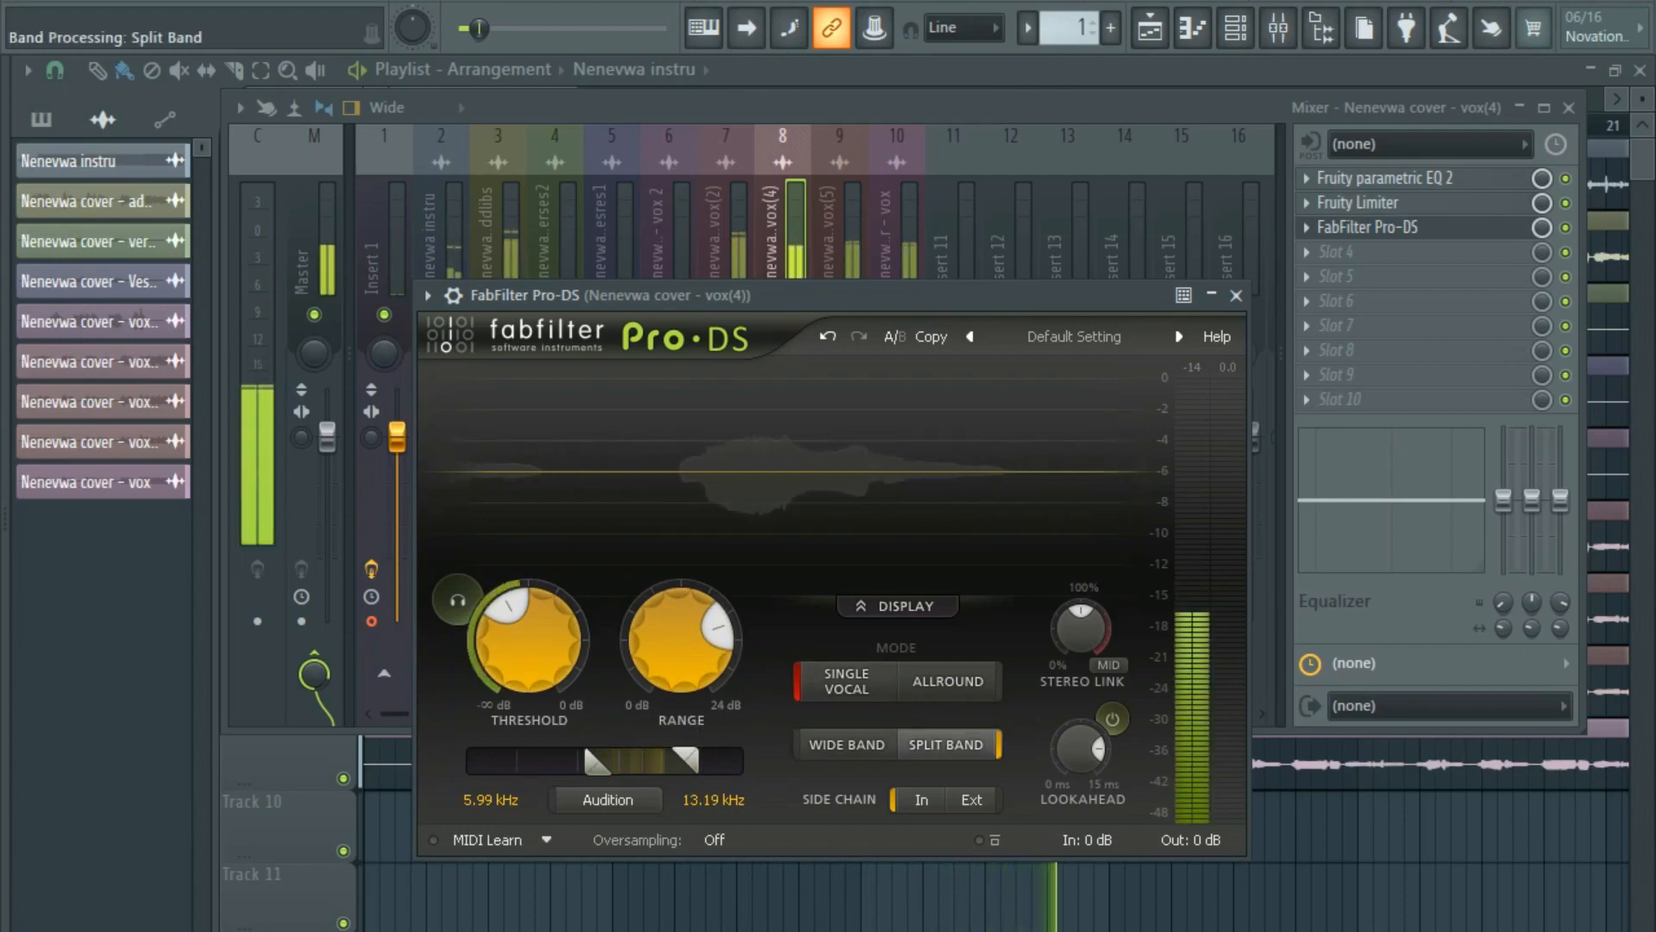
click(945, 745)
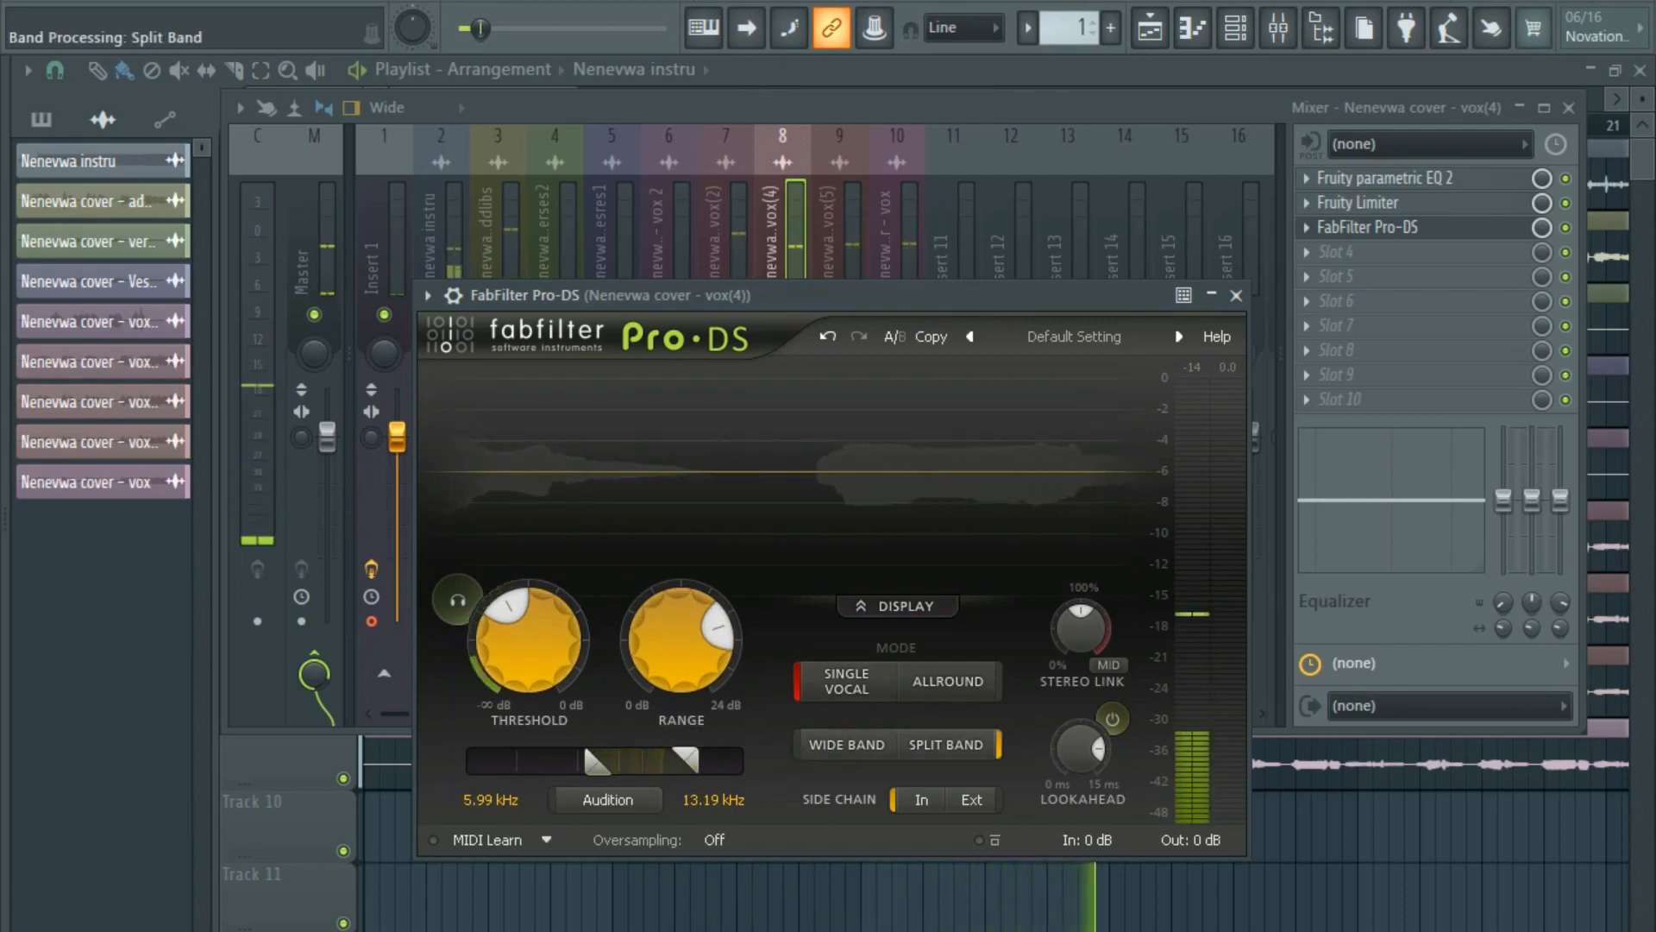
click(847, 744)
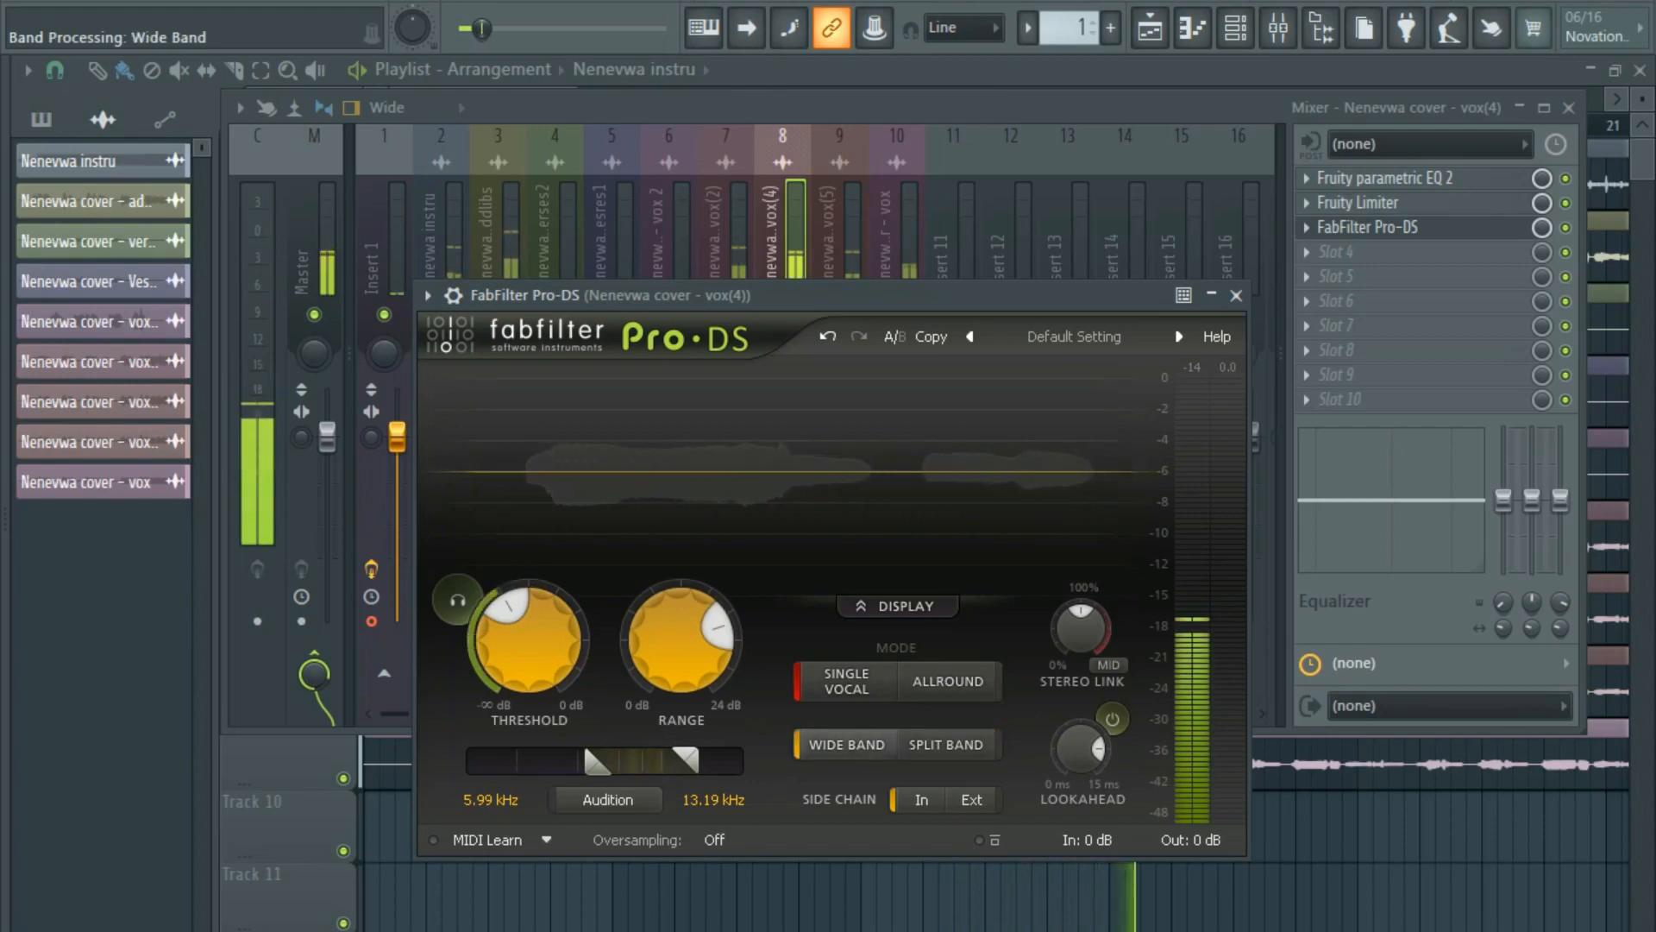
Set the Pro-DS threshold to -33.22 dB and the lower detection frequency to 7.168 kHz, and close the plugin.
mouse_move(528, 656)
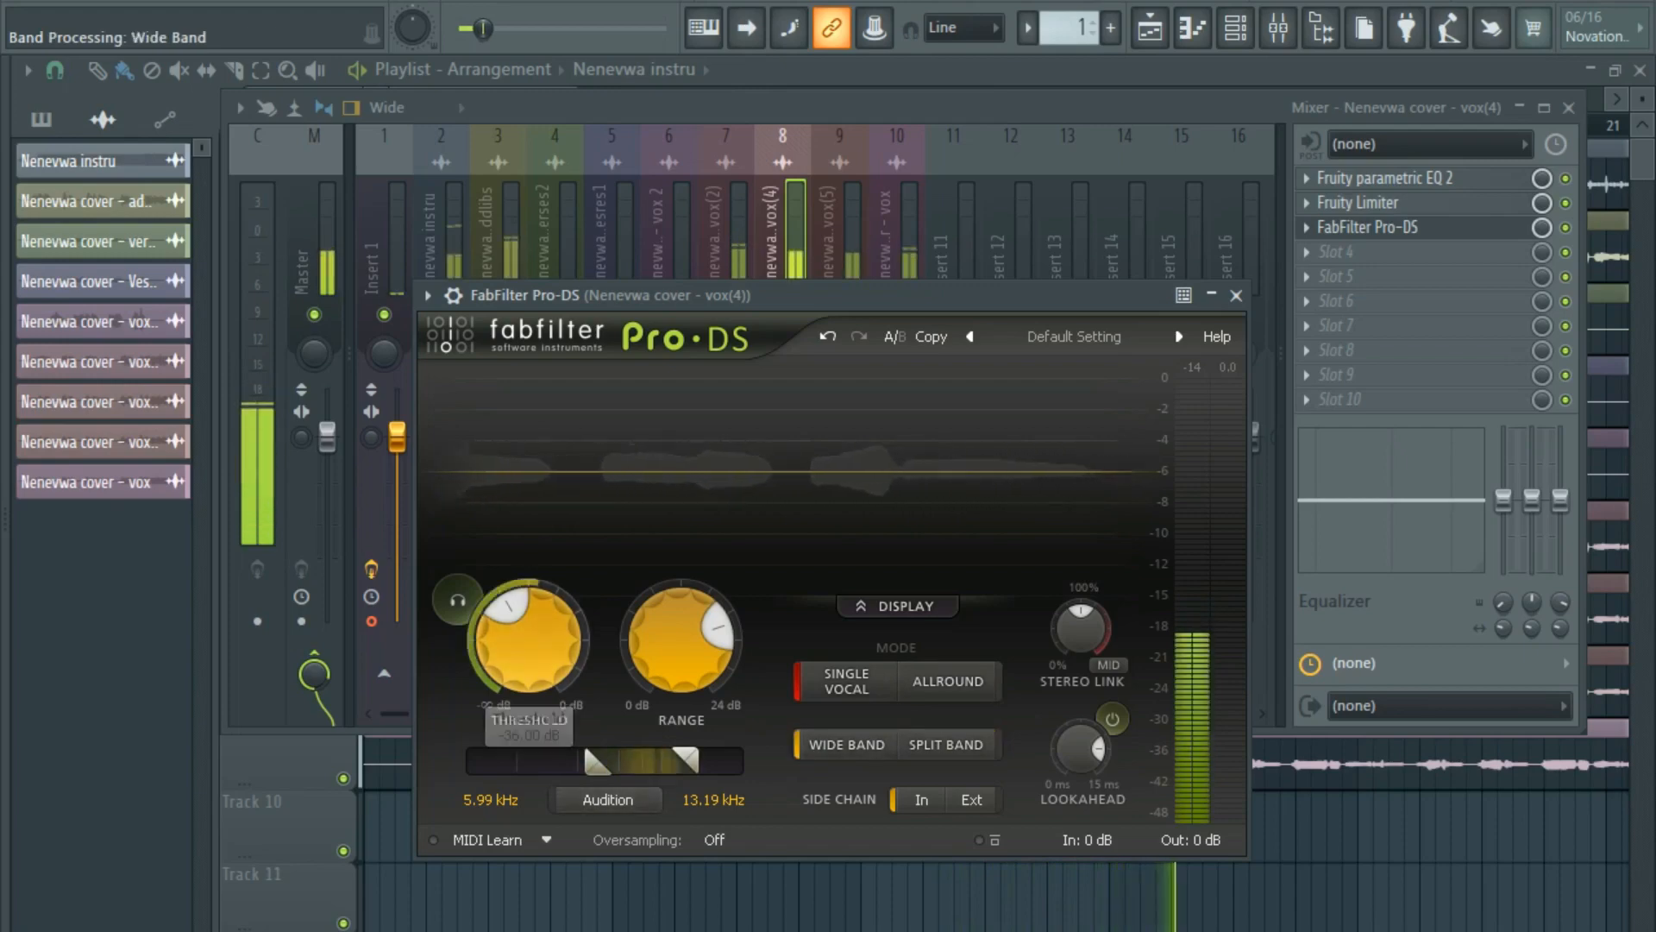
drag(528, 640, 528, 630)
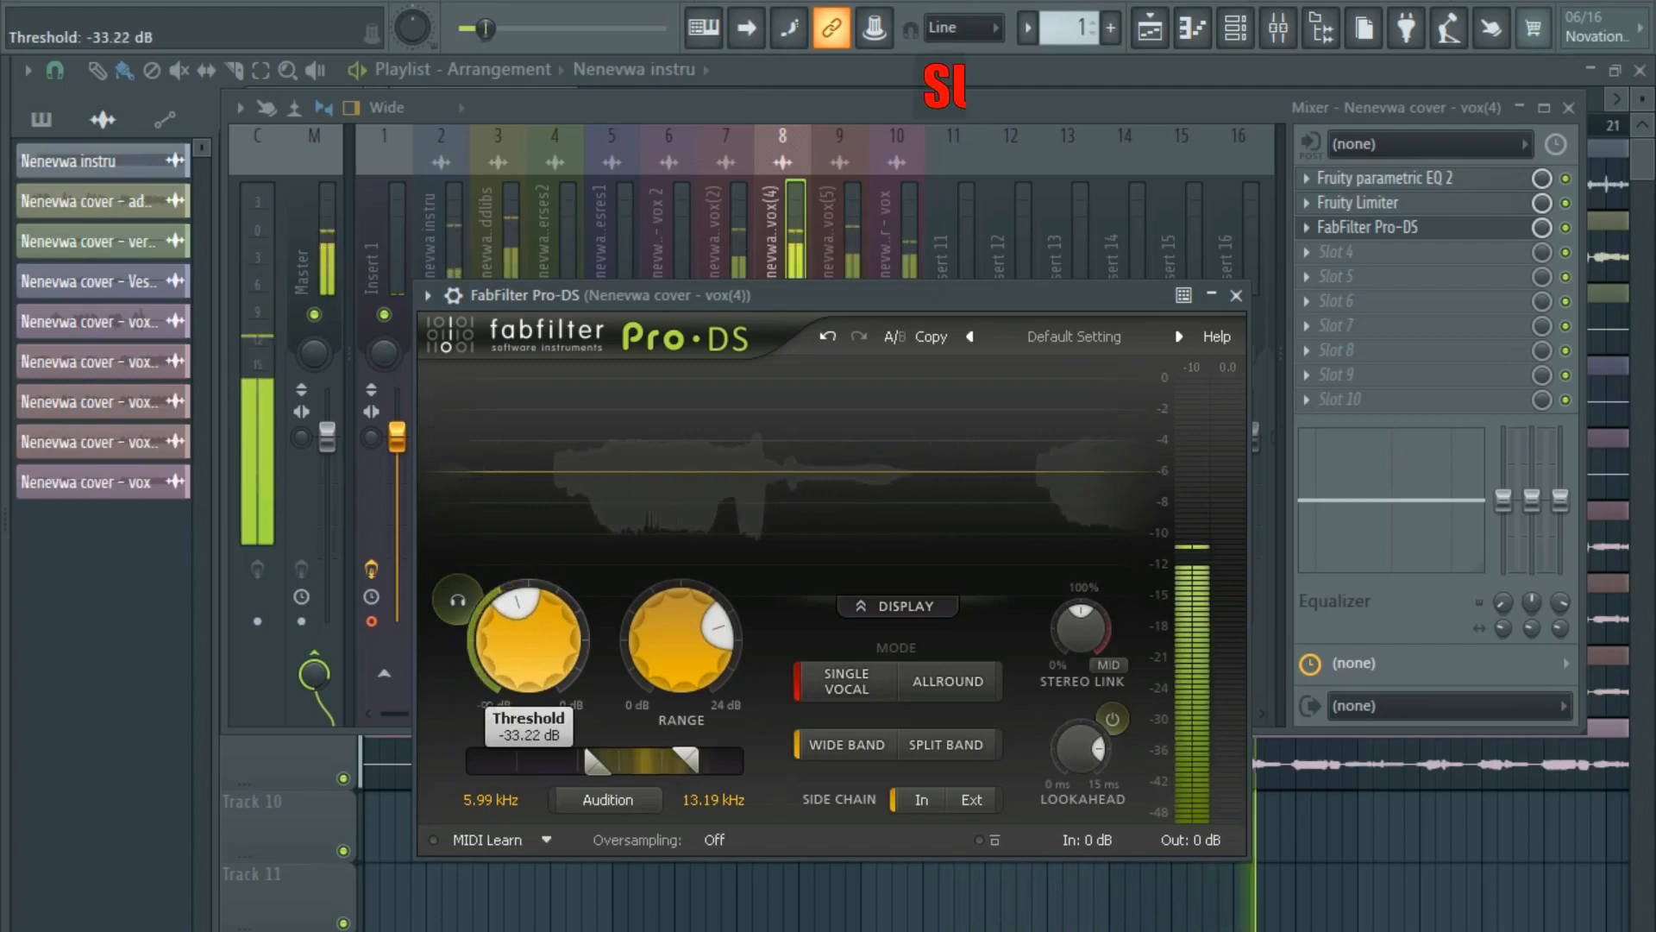
drag(597, 760, 616, 760)
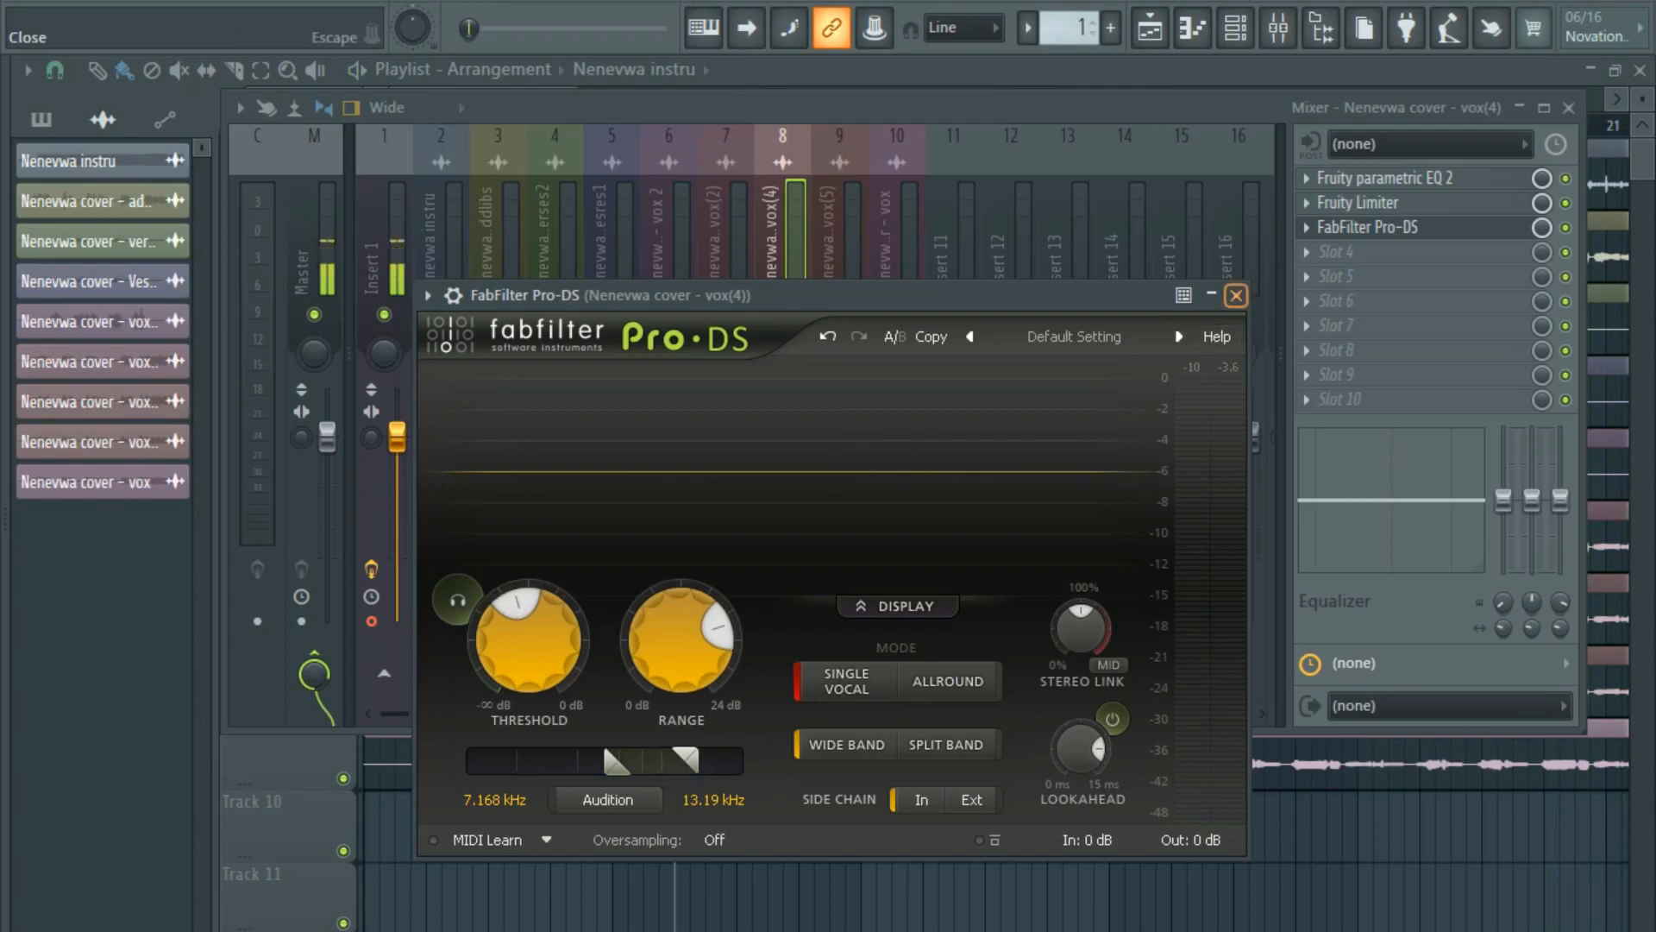
click(1235, 295)
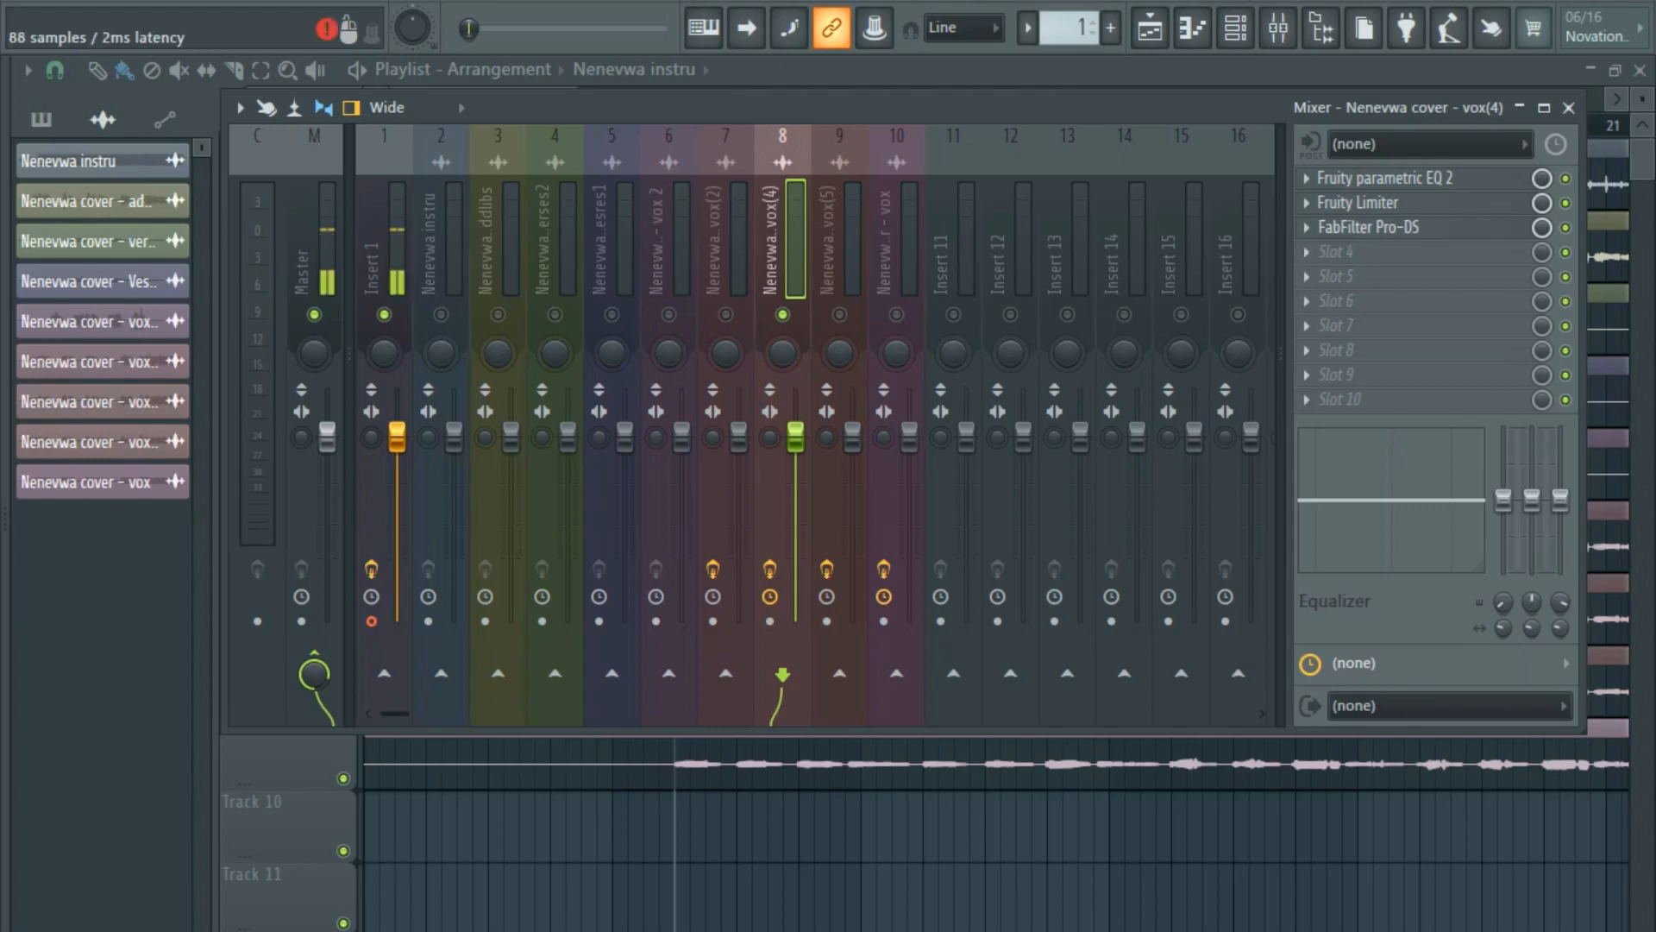
Try Pro-DS in the first effect slot of vox(4), and move it back to the third slot.
scroll(1367, 227, up, 1)
scroll(1367, 203, up, 1)
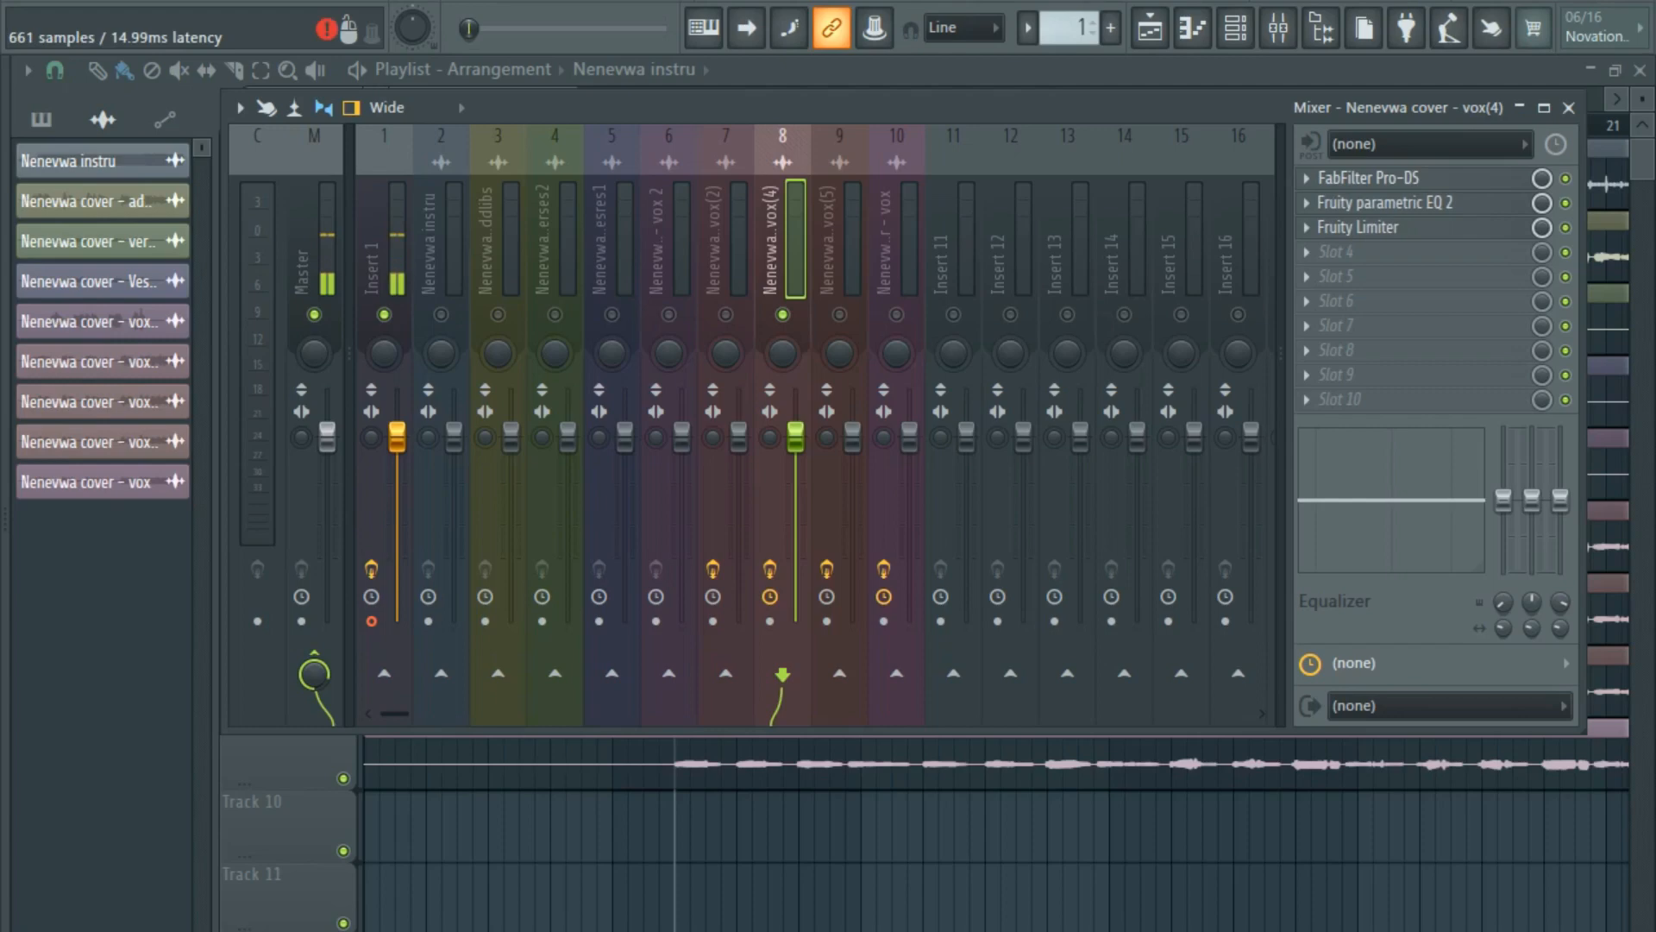
scroll(1386, 179, down, 2)
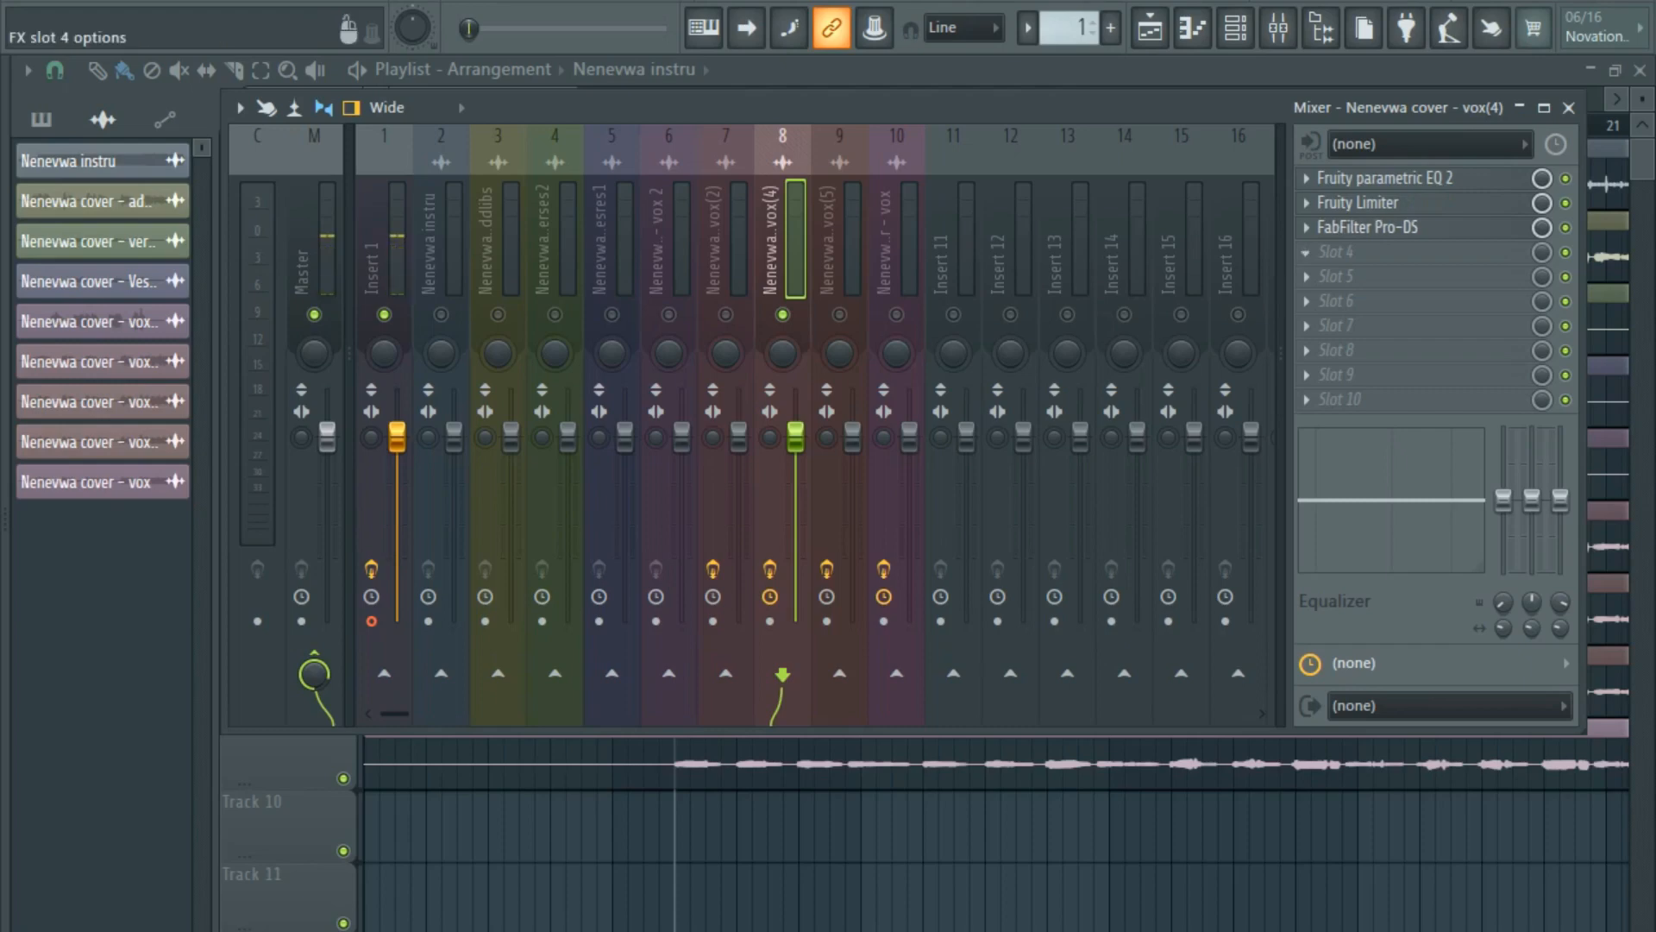
Load Pitcher in the fourth effect slot of the vox(4) track and place its window over the mixer's center.
click(1345, 252)
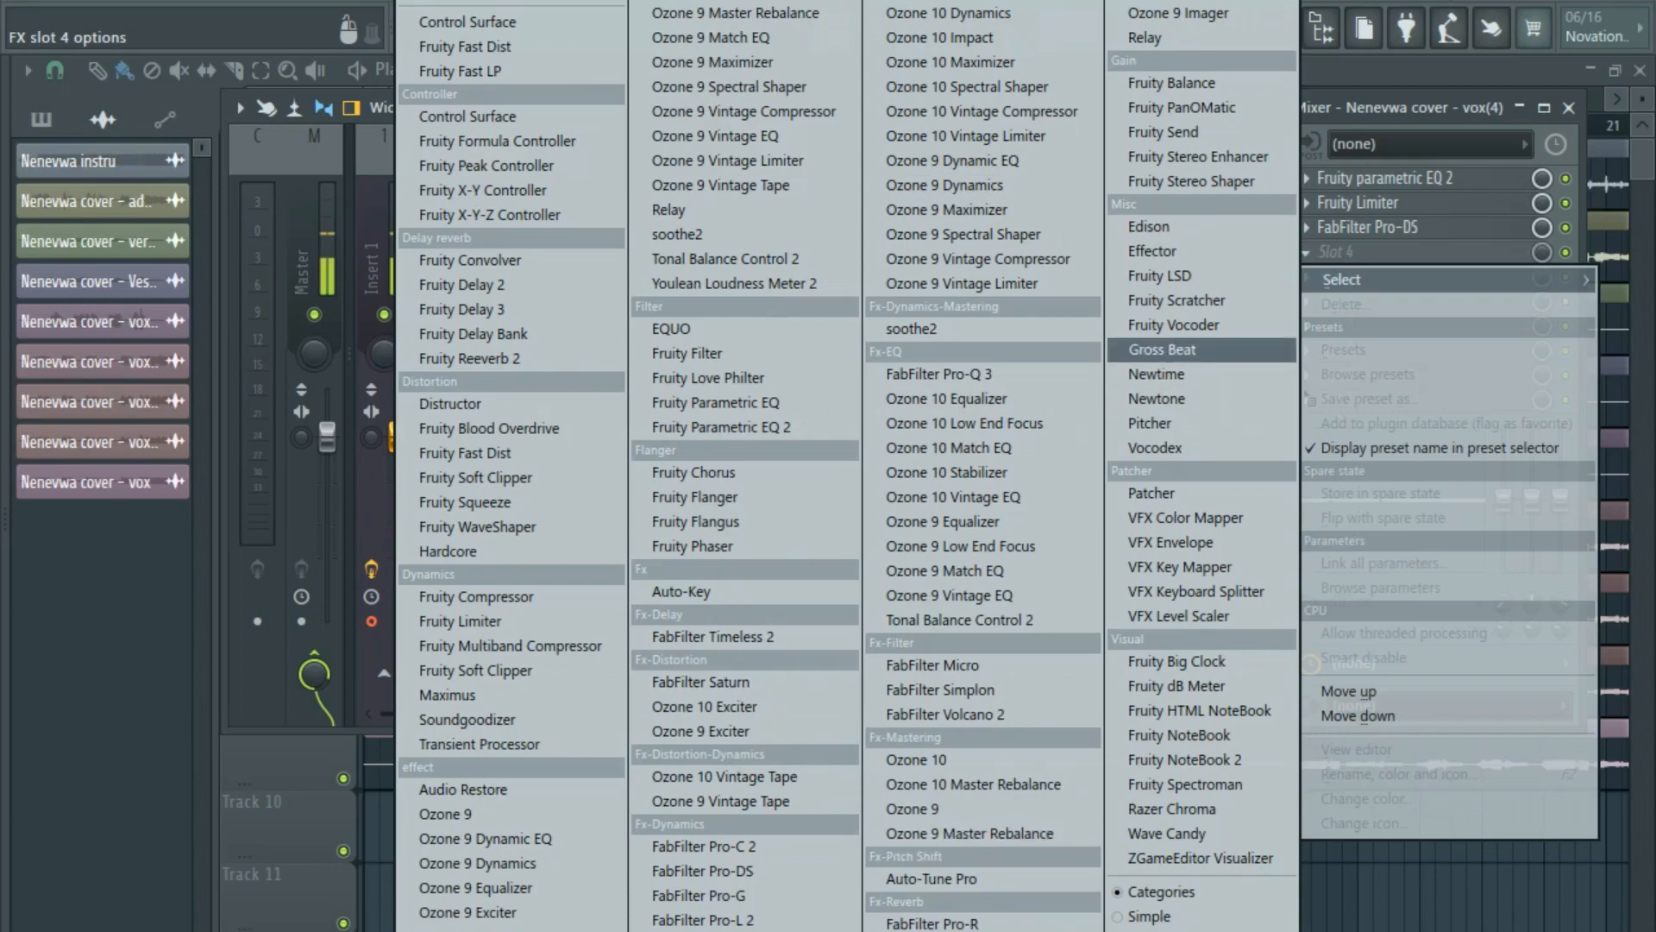
click(1155, 423)
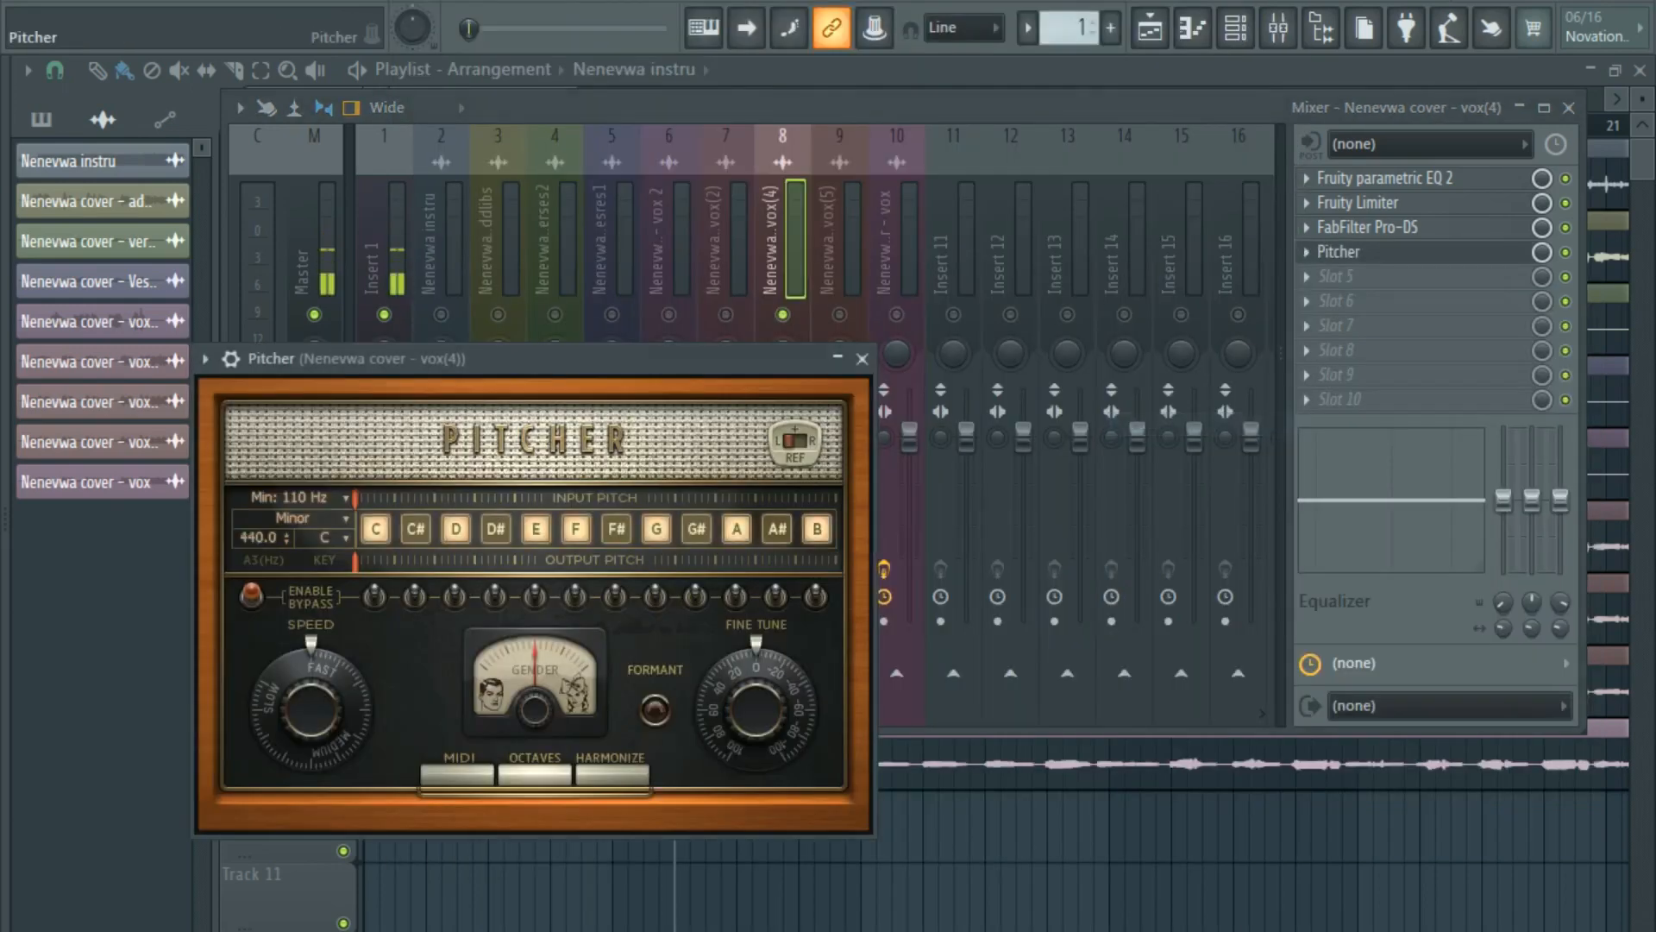
drag(647, 358, 947, 348)
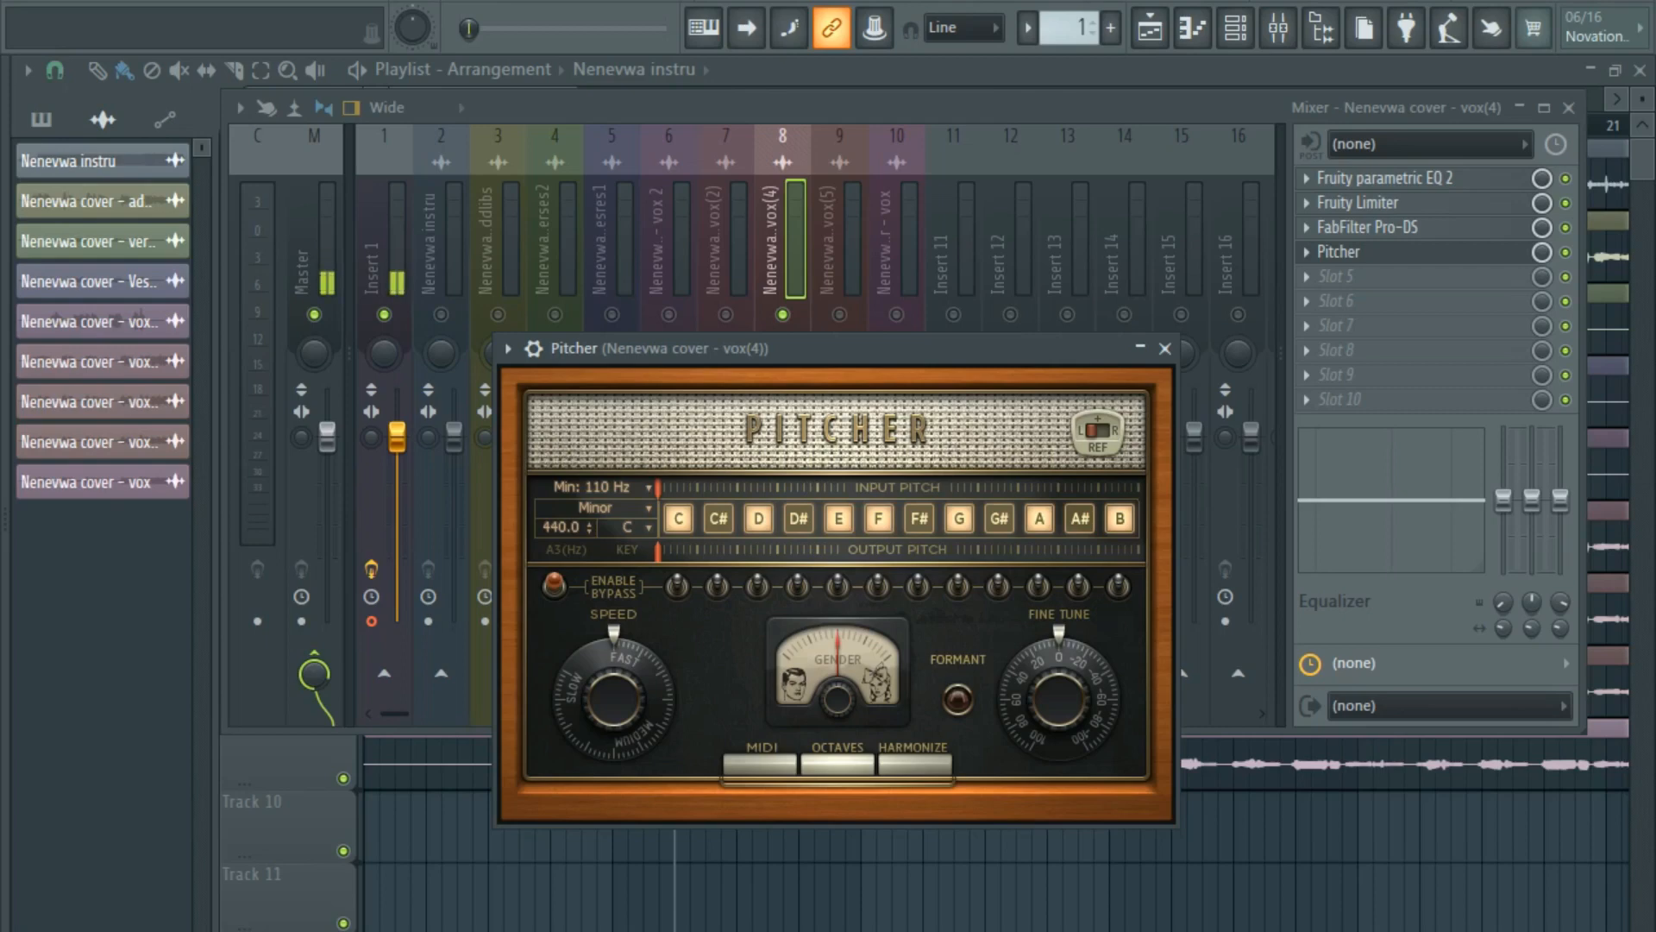
Set the Pitcher scale to Major in the key of C and audition vox(4).
click(649, 507)
click(699, 485)
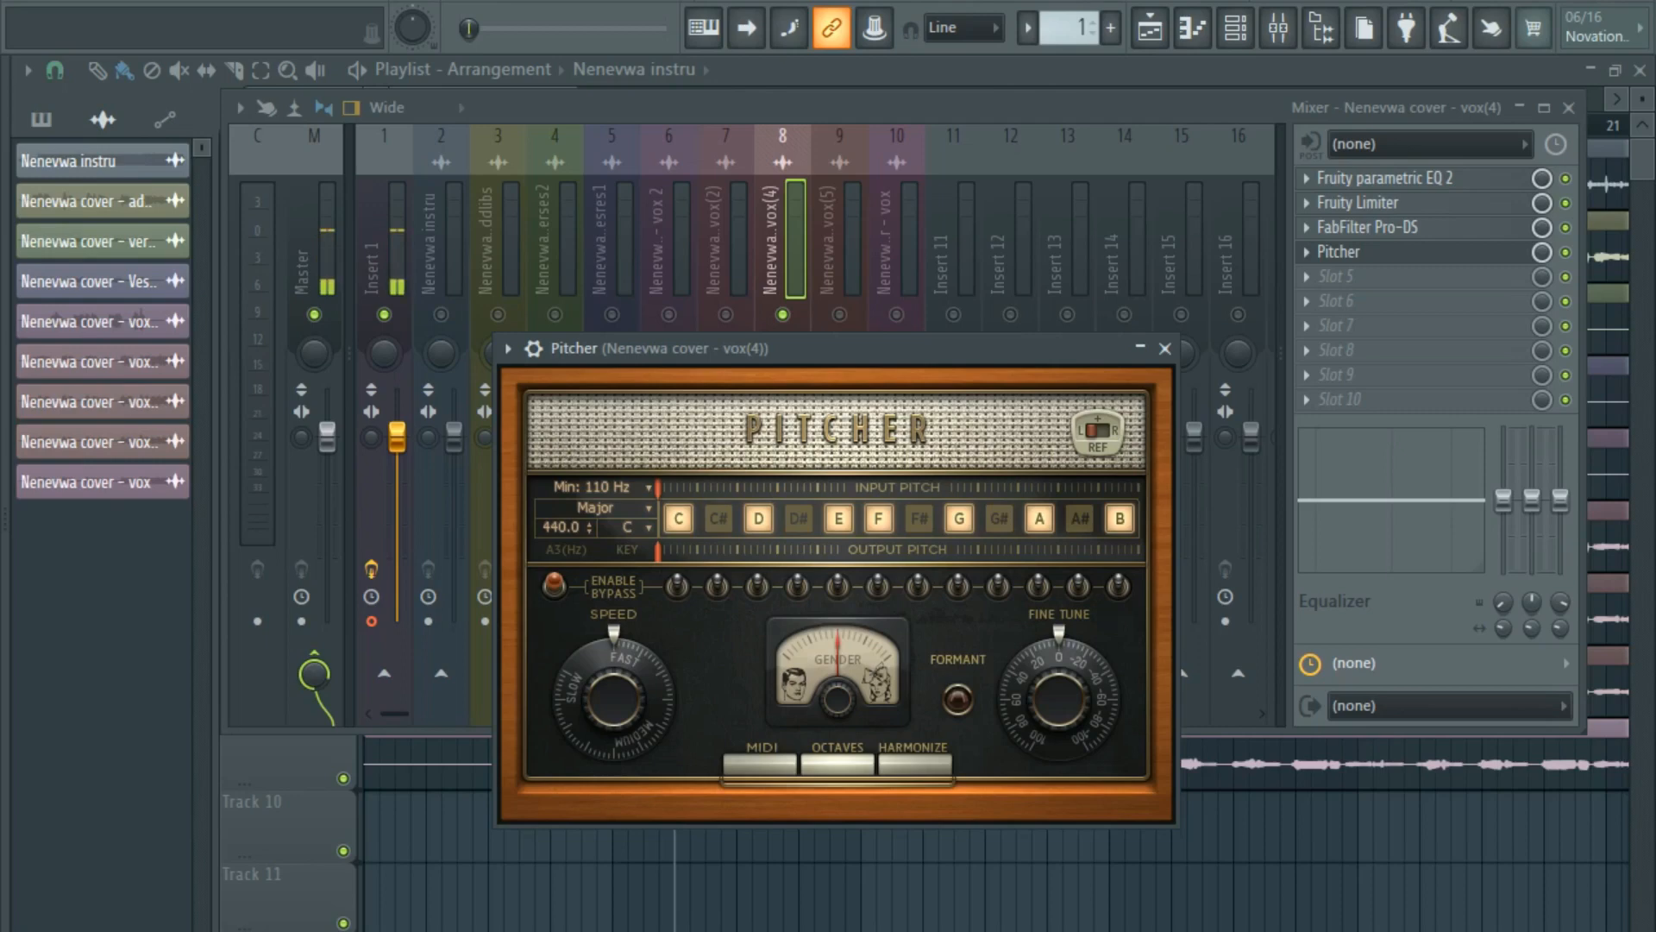
key(space)
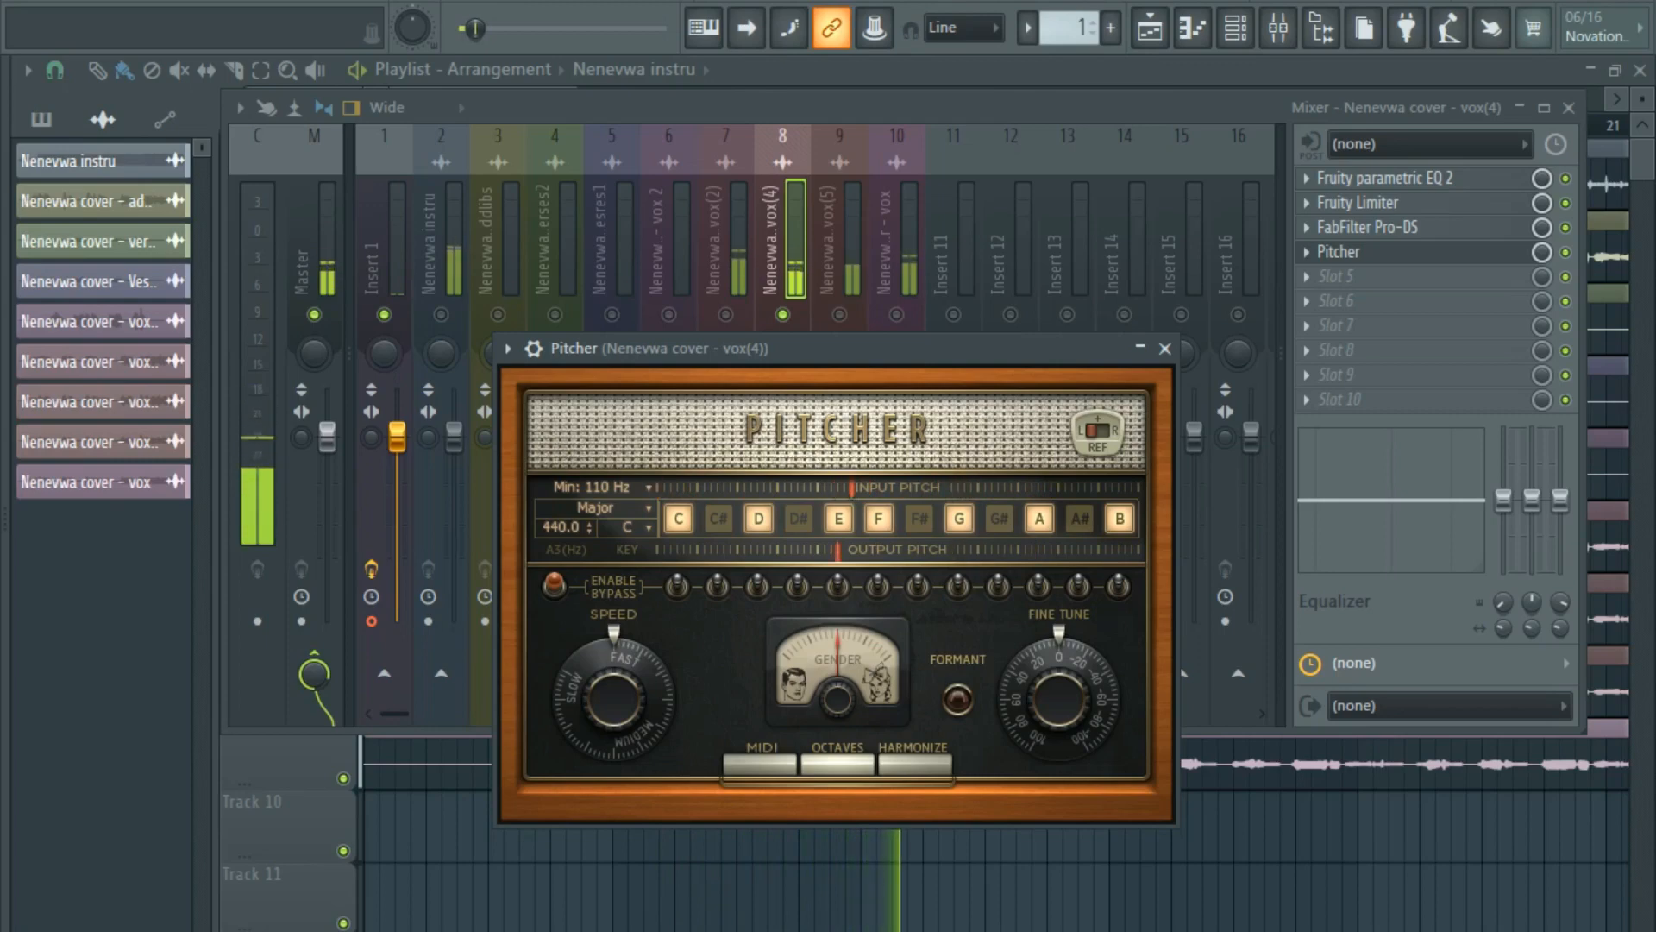
Set the Pitcher correction speed to Medium and audition vox(4).
key(space)
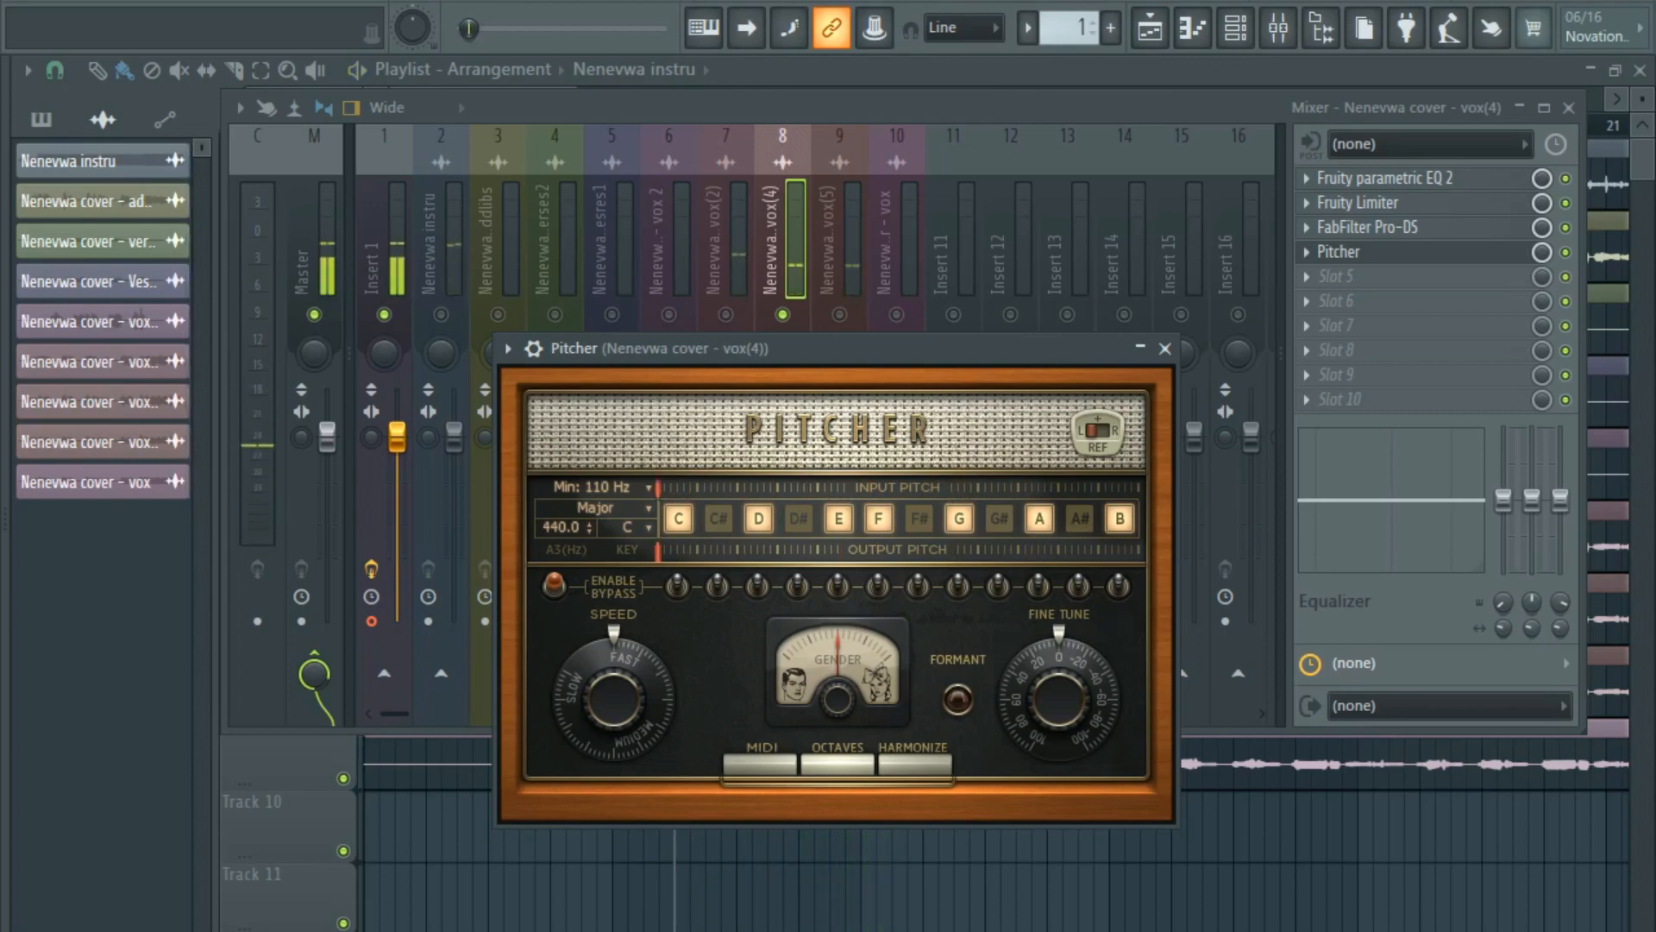
drag(614, 699, 613, 744)
key(space)
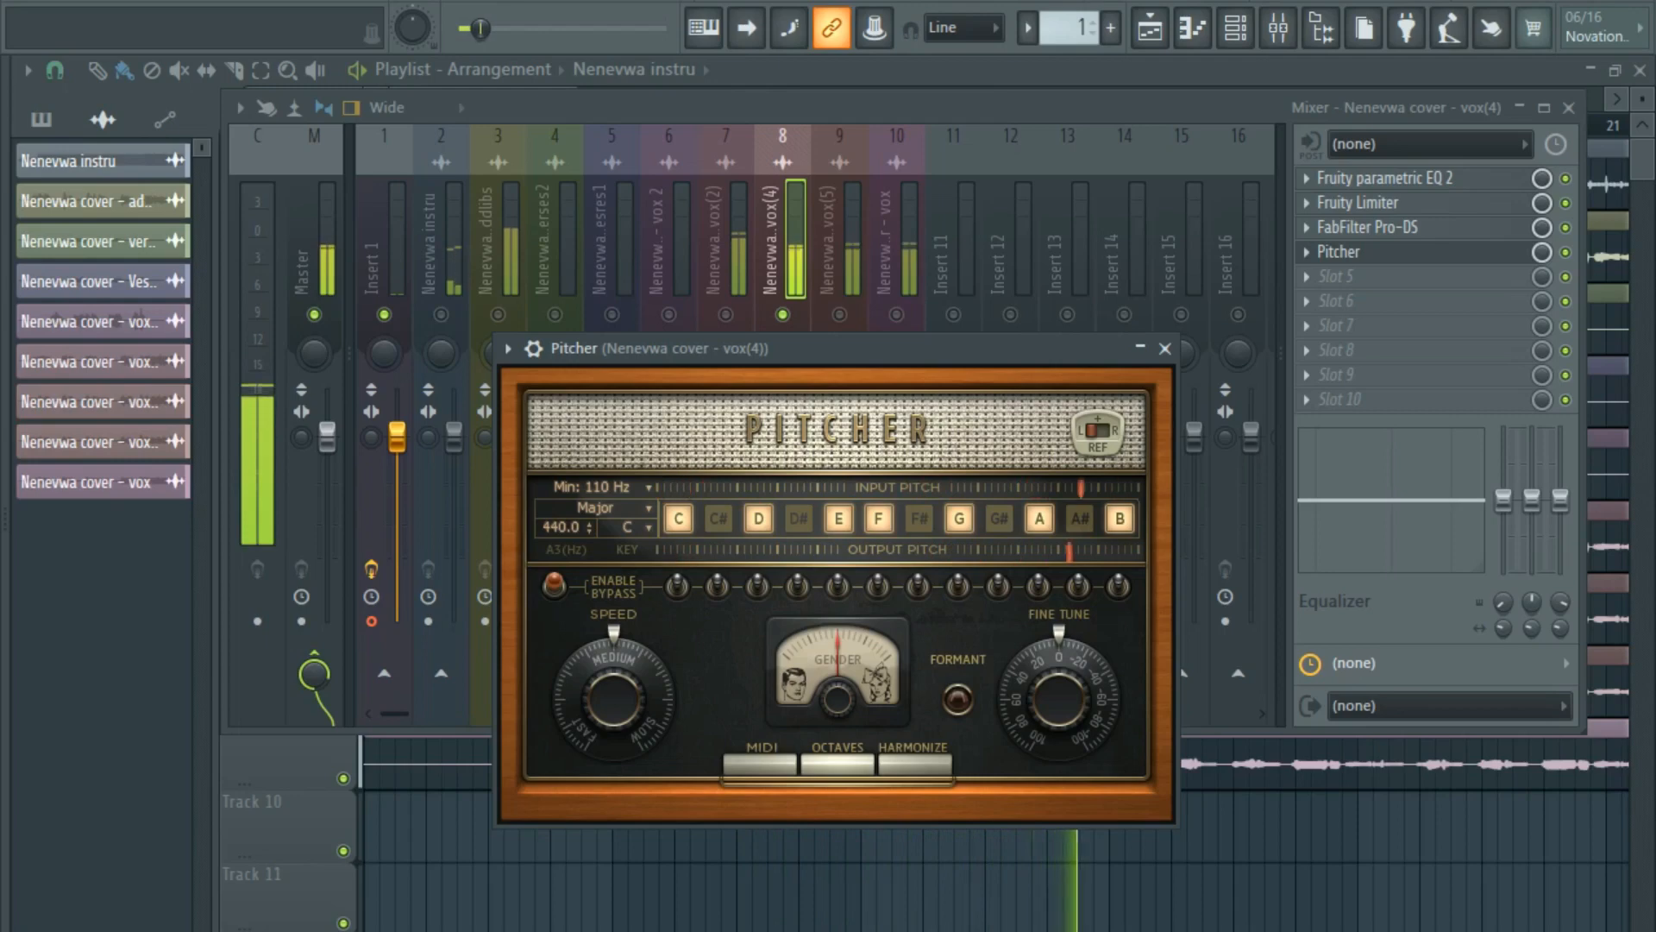
key(space)
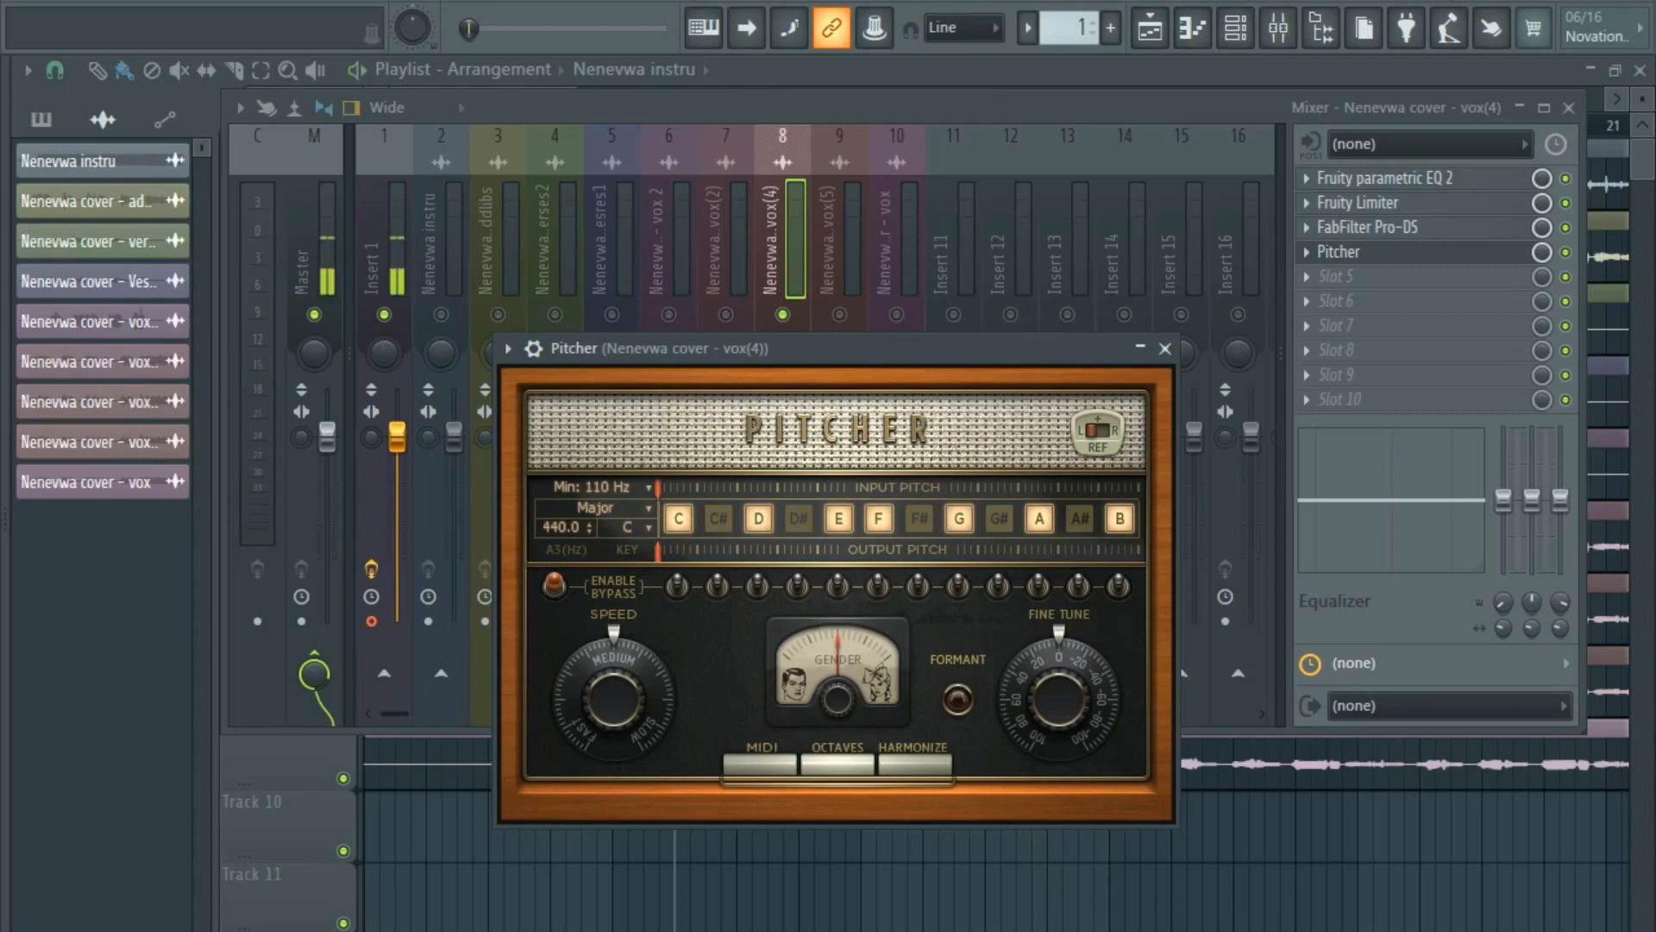
Set the Pitcher gender to -47 and audition the change on vox(4).
drag(838, 700, 838, 736)
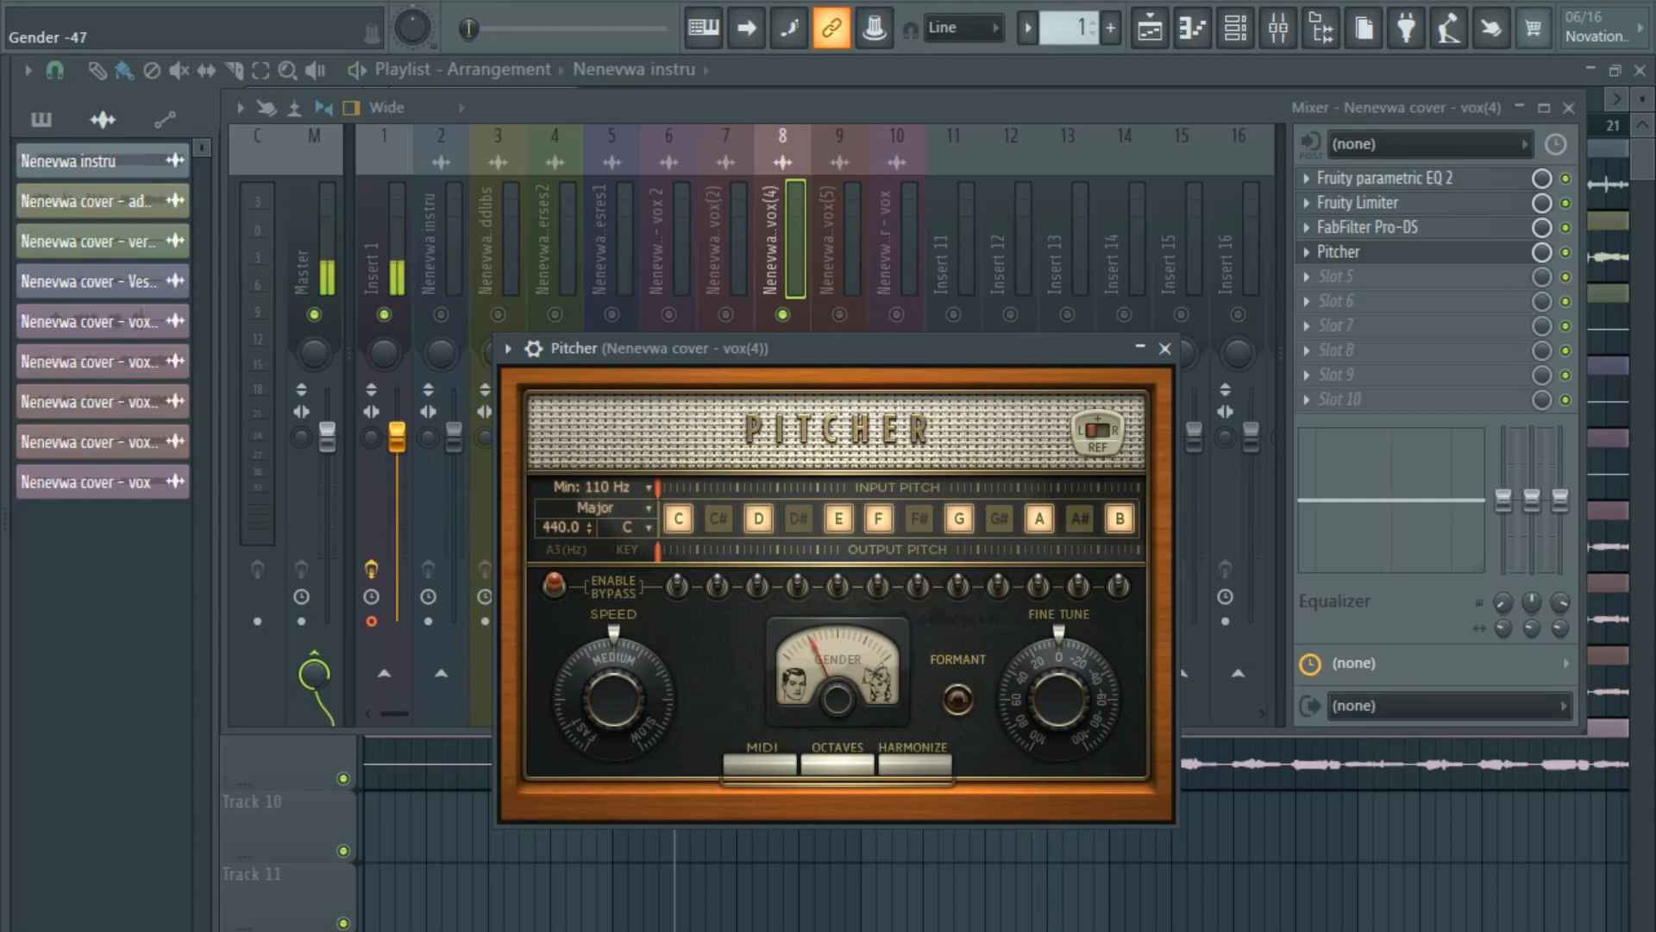
key(space)
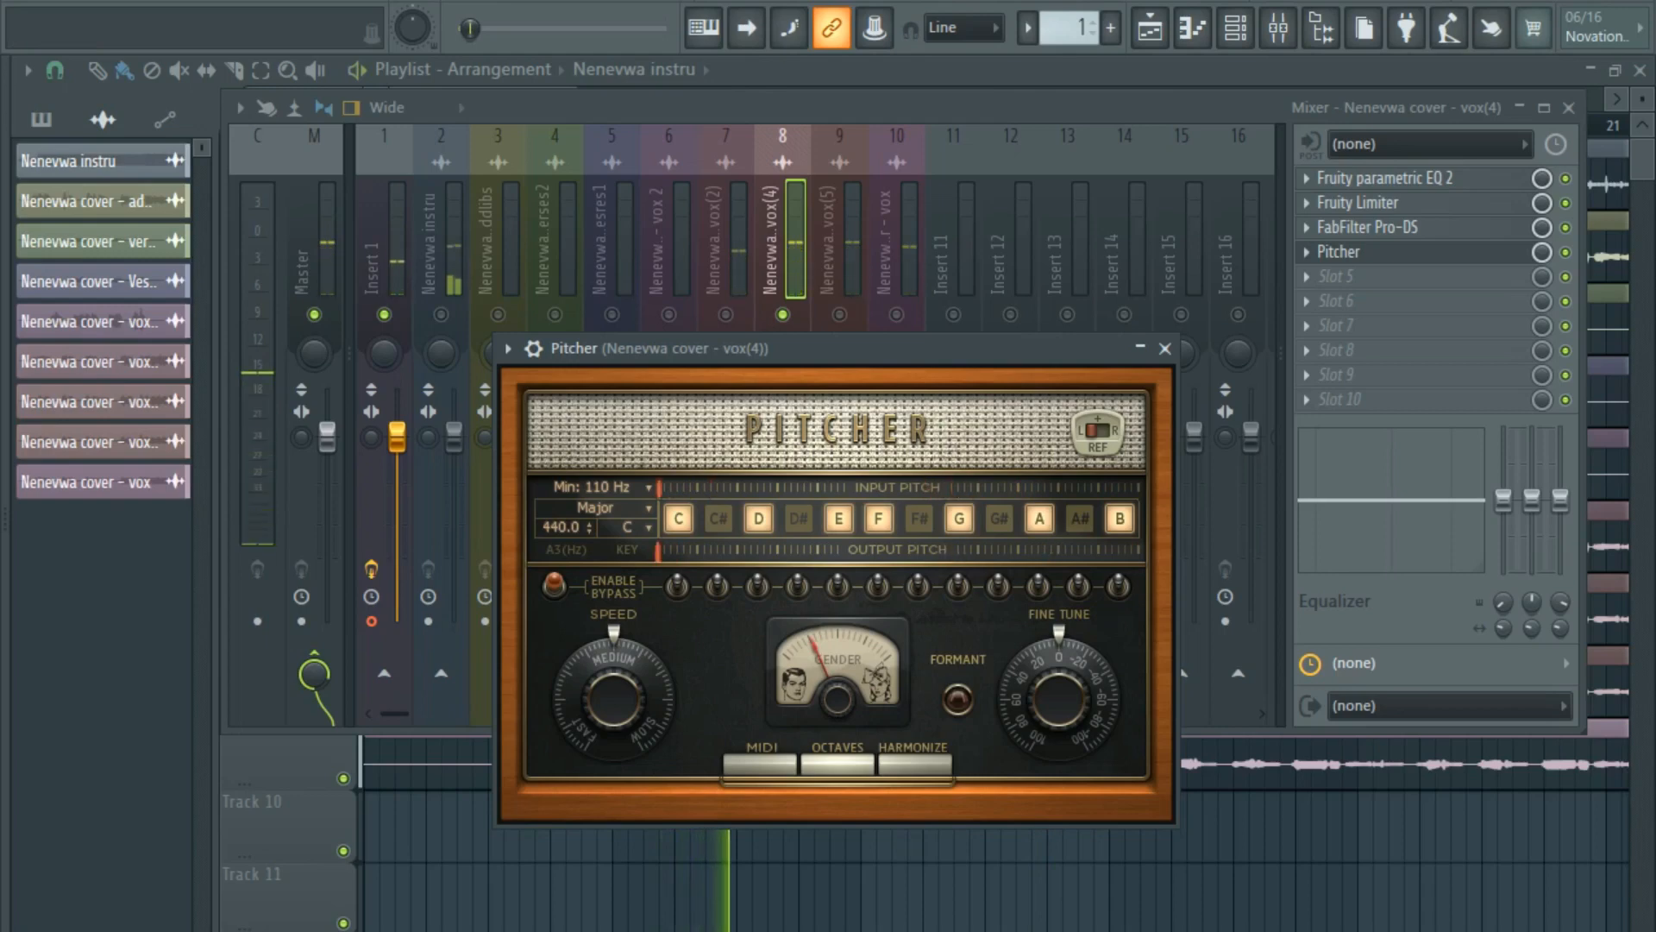
key(space)
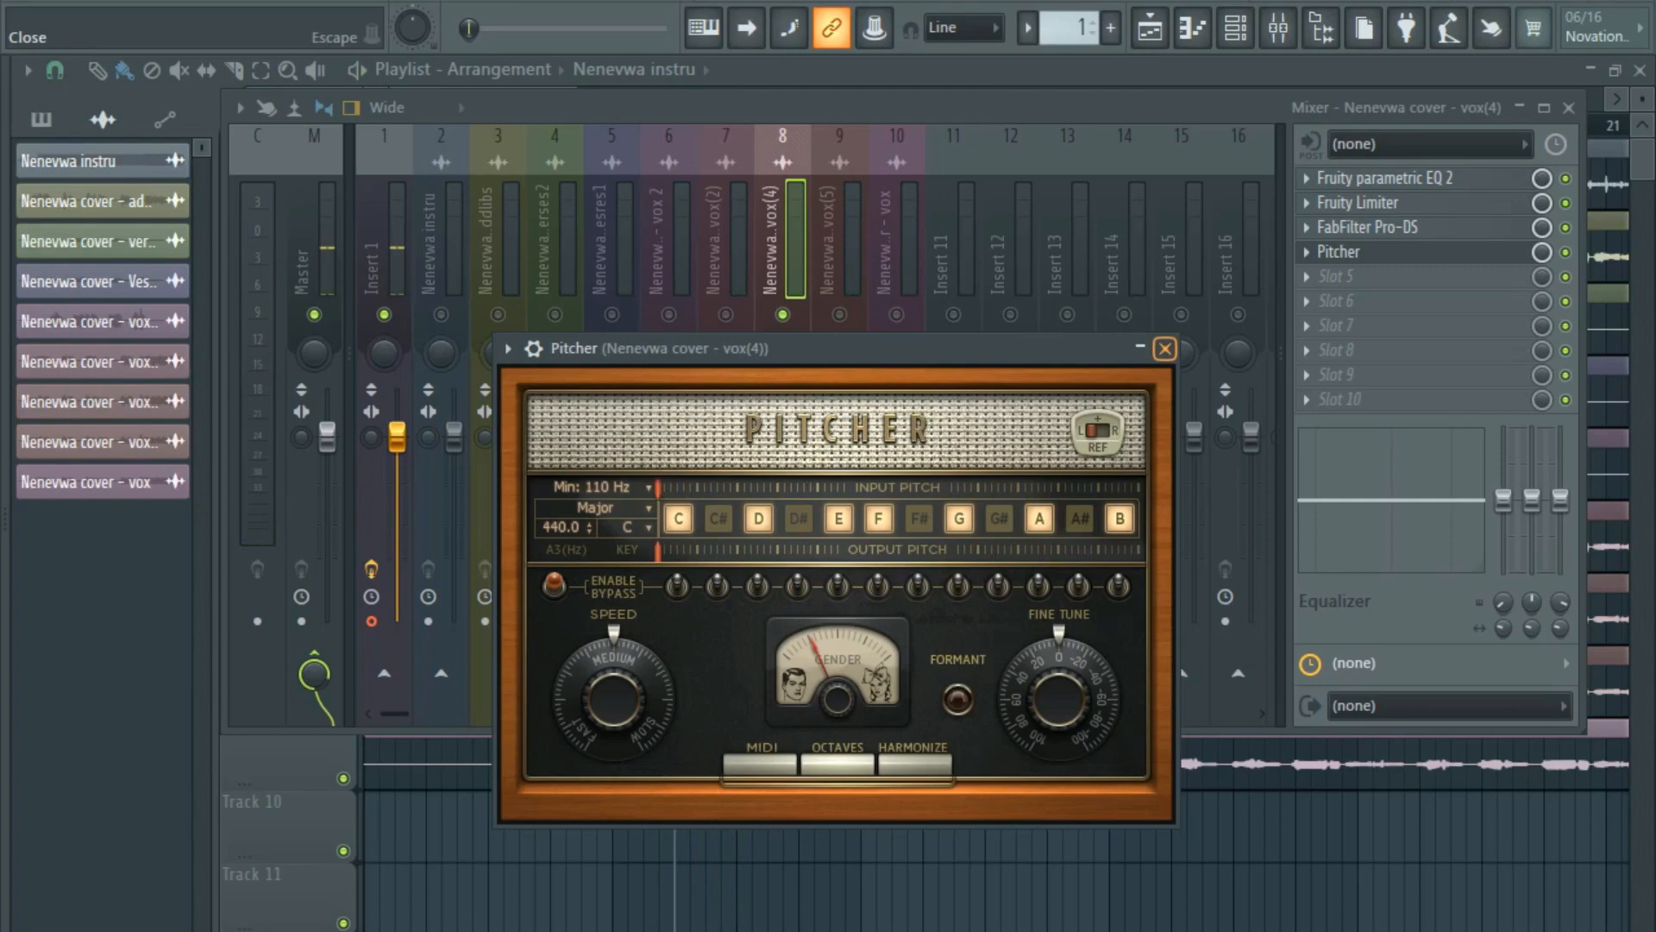
Close Pitcher and play back the pitch-corrected vox(4) track again.
click(1164, 349)
key(space)
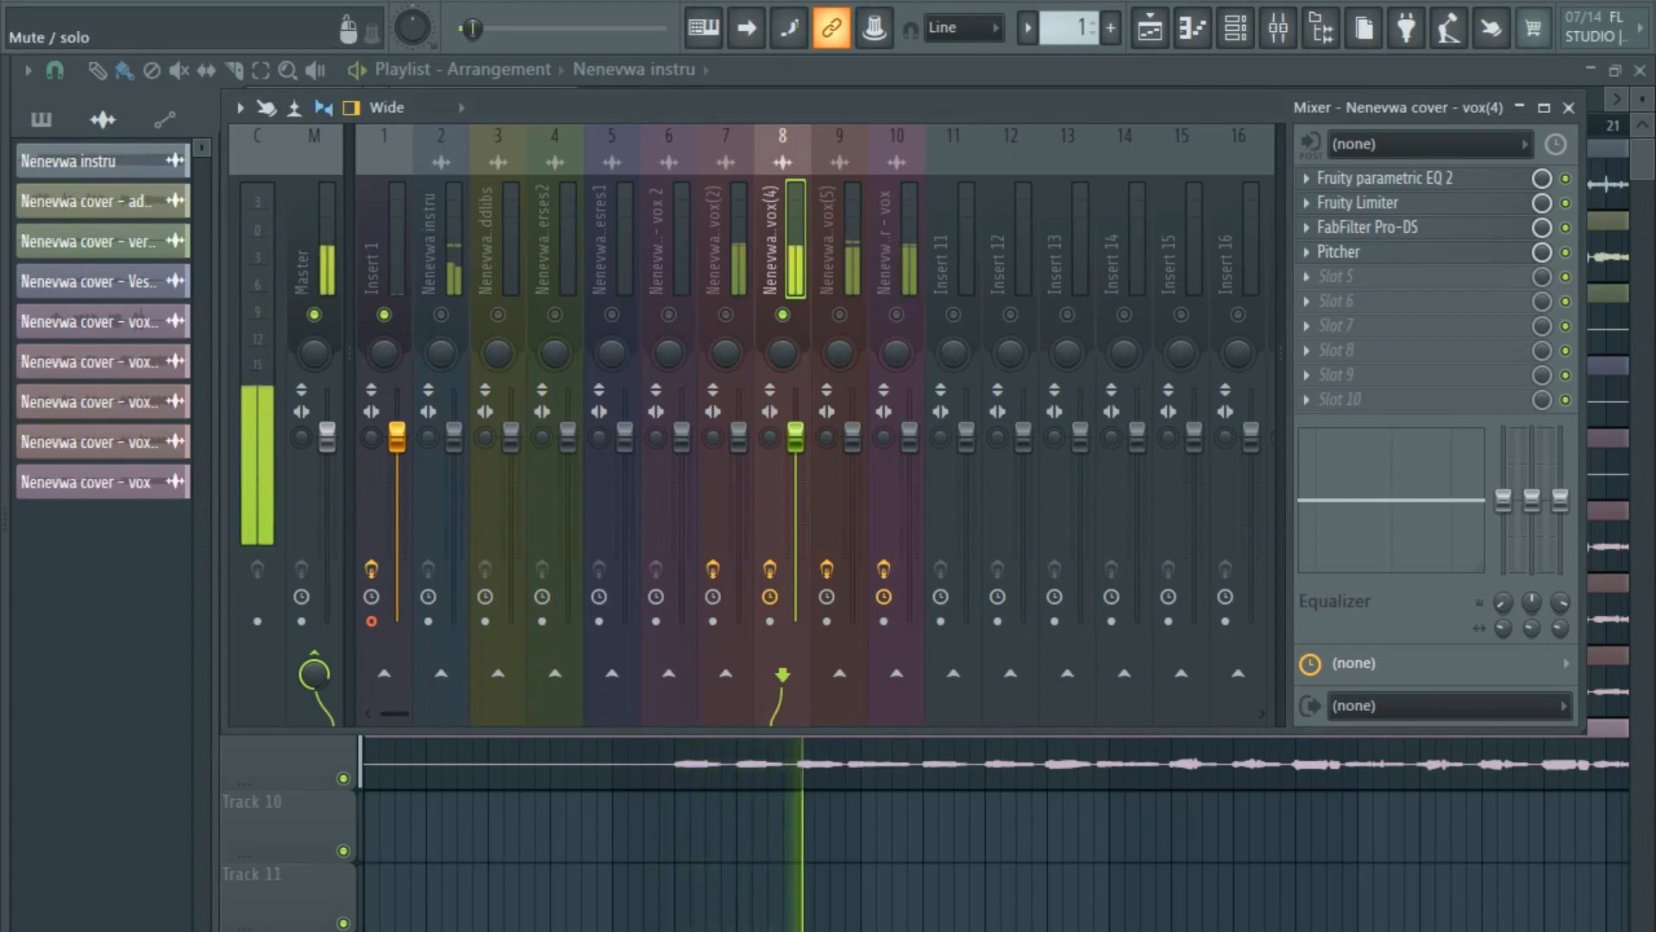
key(space)
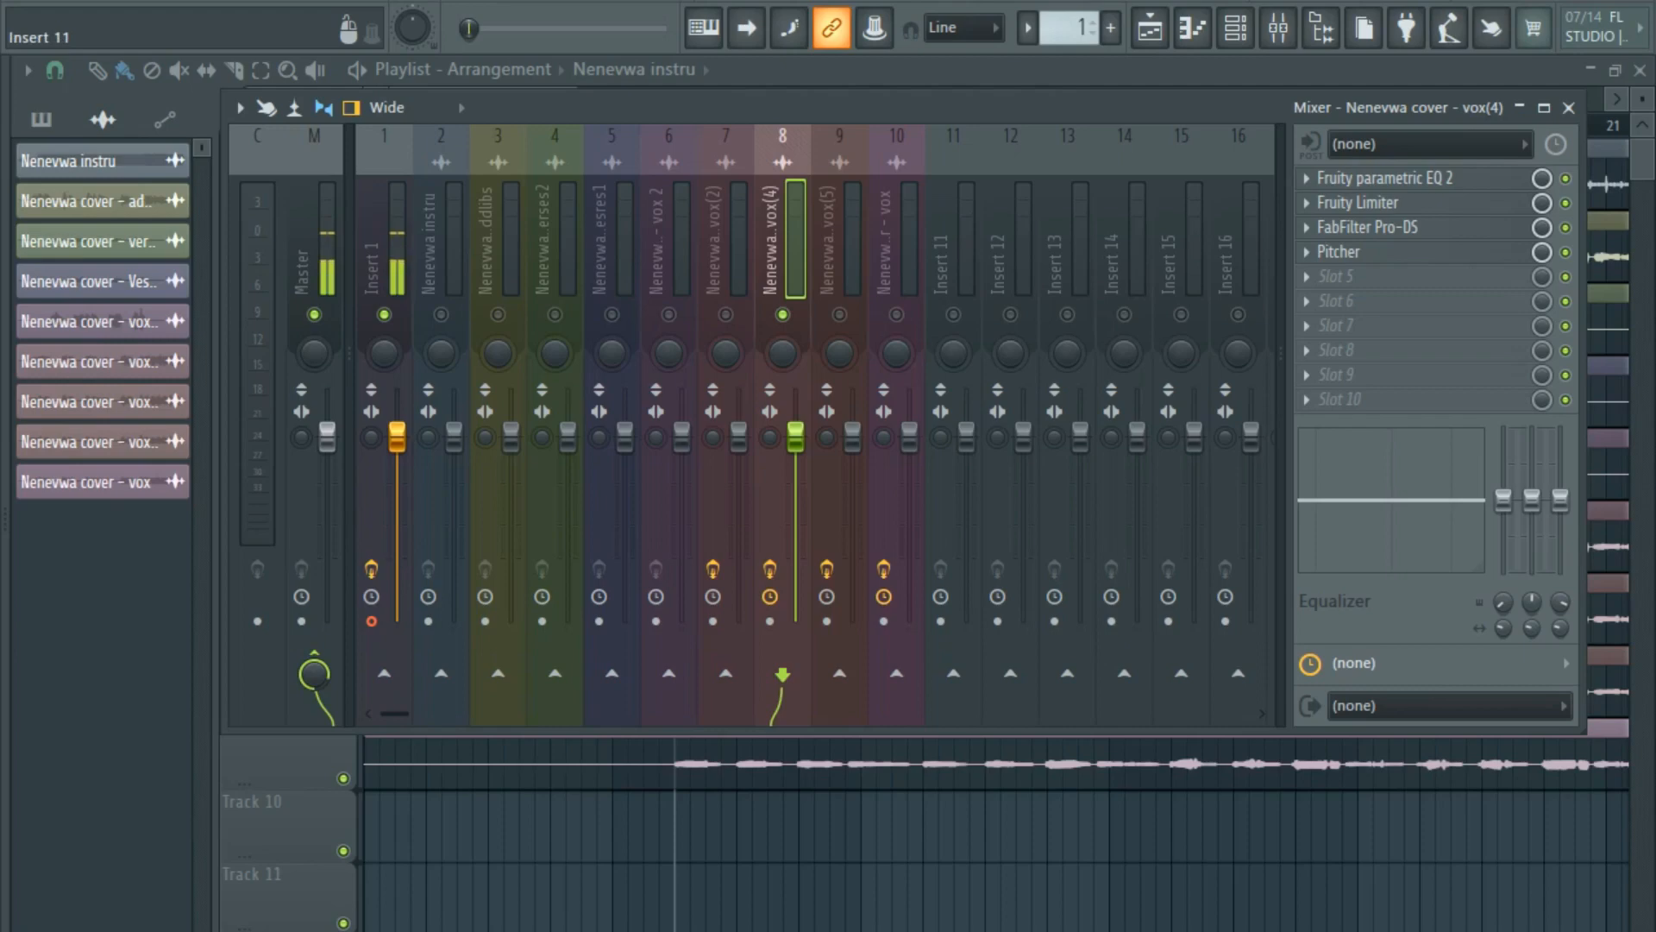
Rename mixer Insert 11 as vox bus with a green color, and unmute it.
right_click(955, 123)
click(1085, 159)
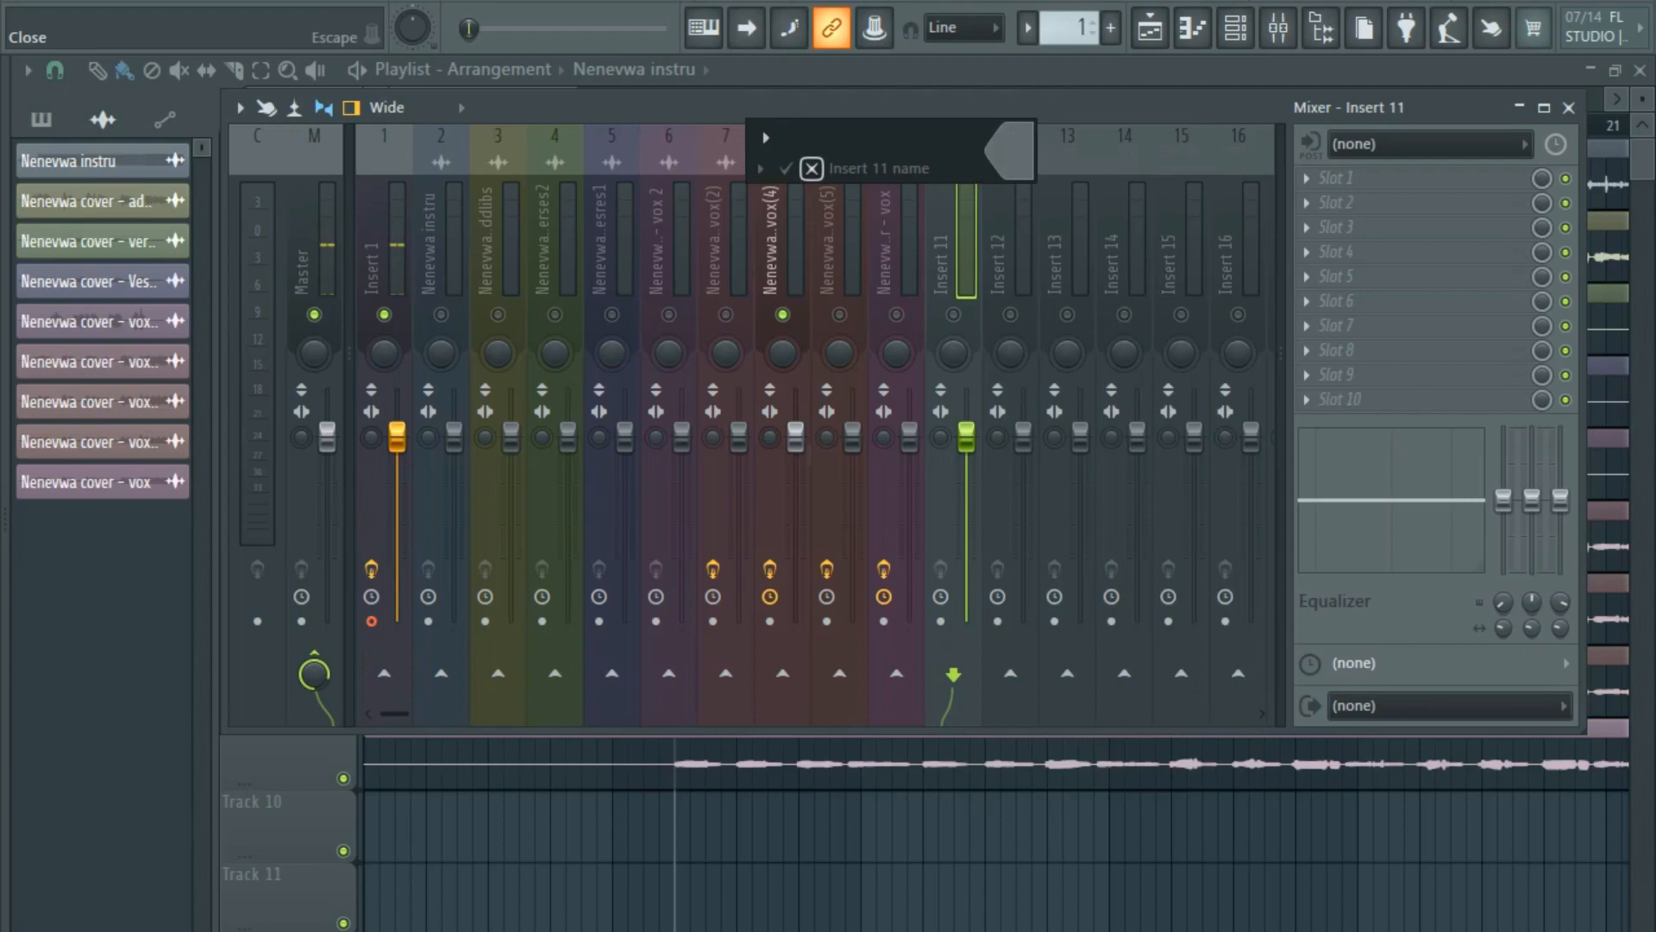
text(V)
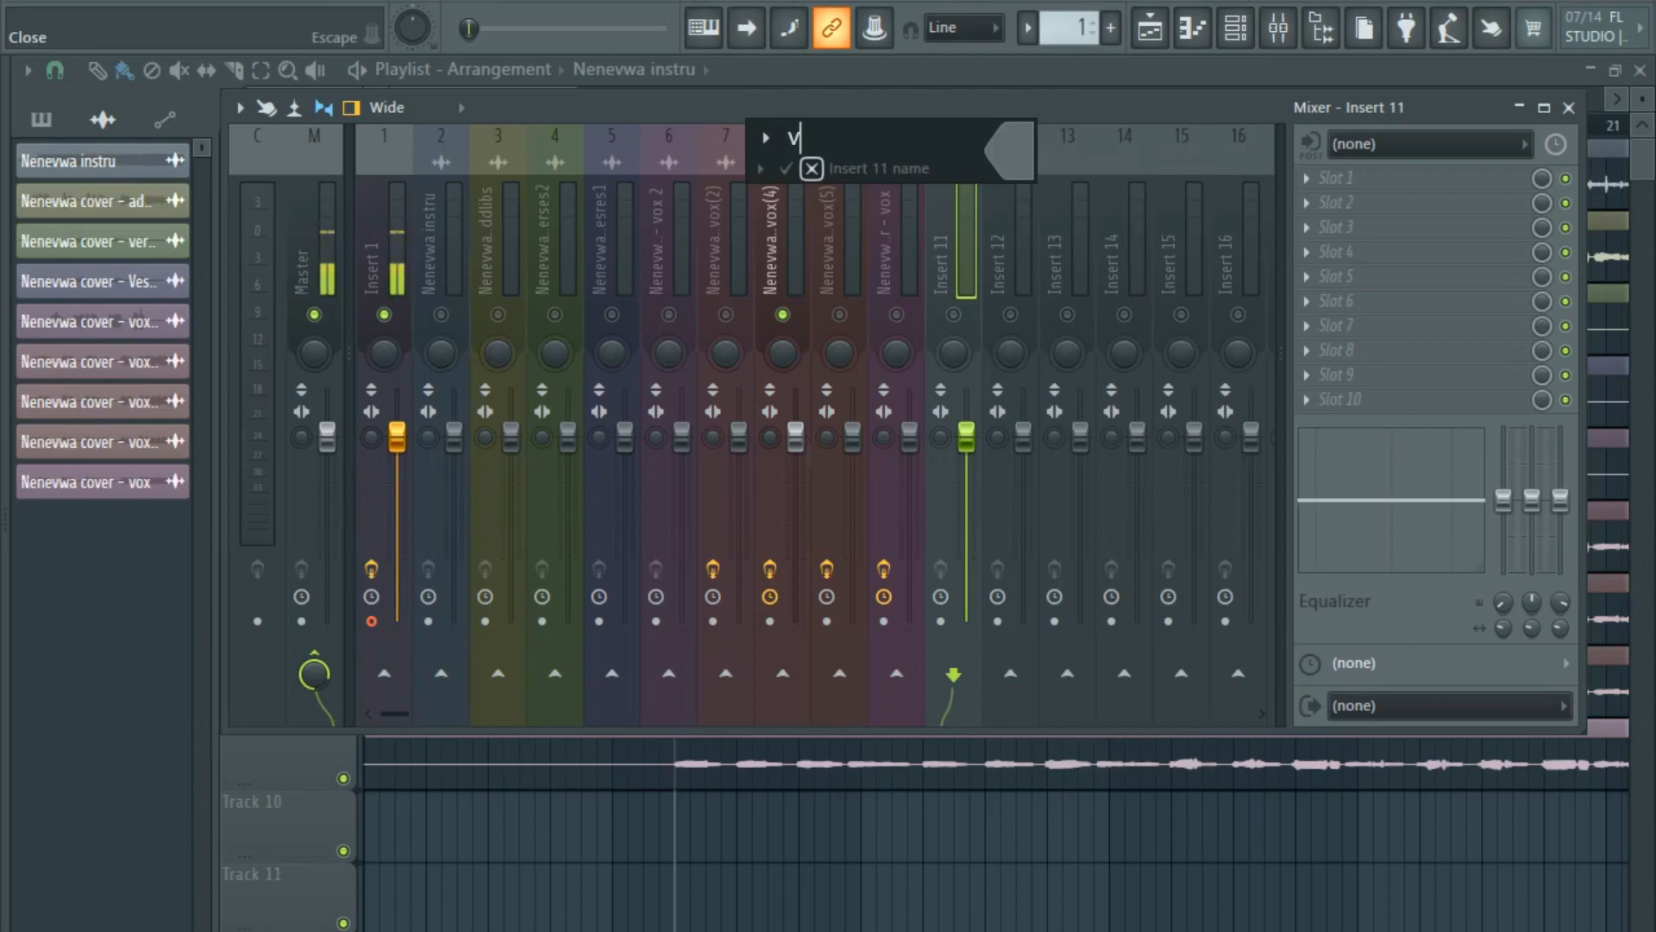
text(ox bus)
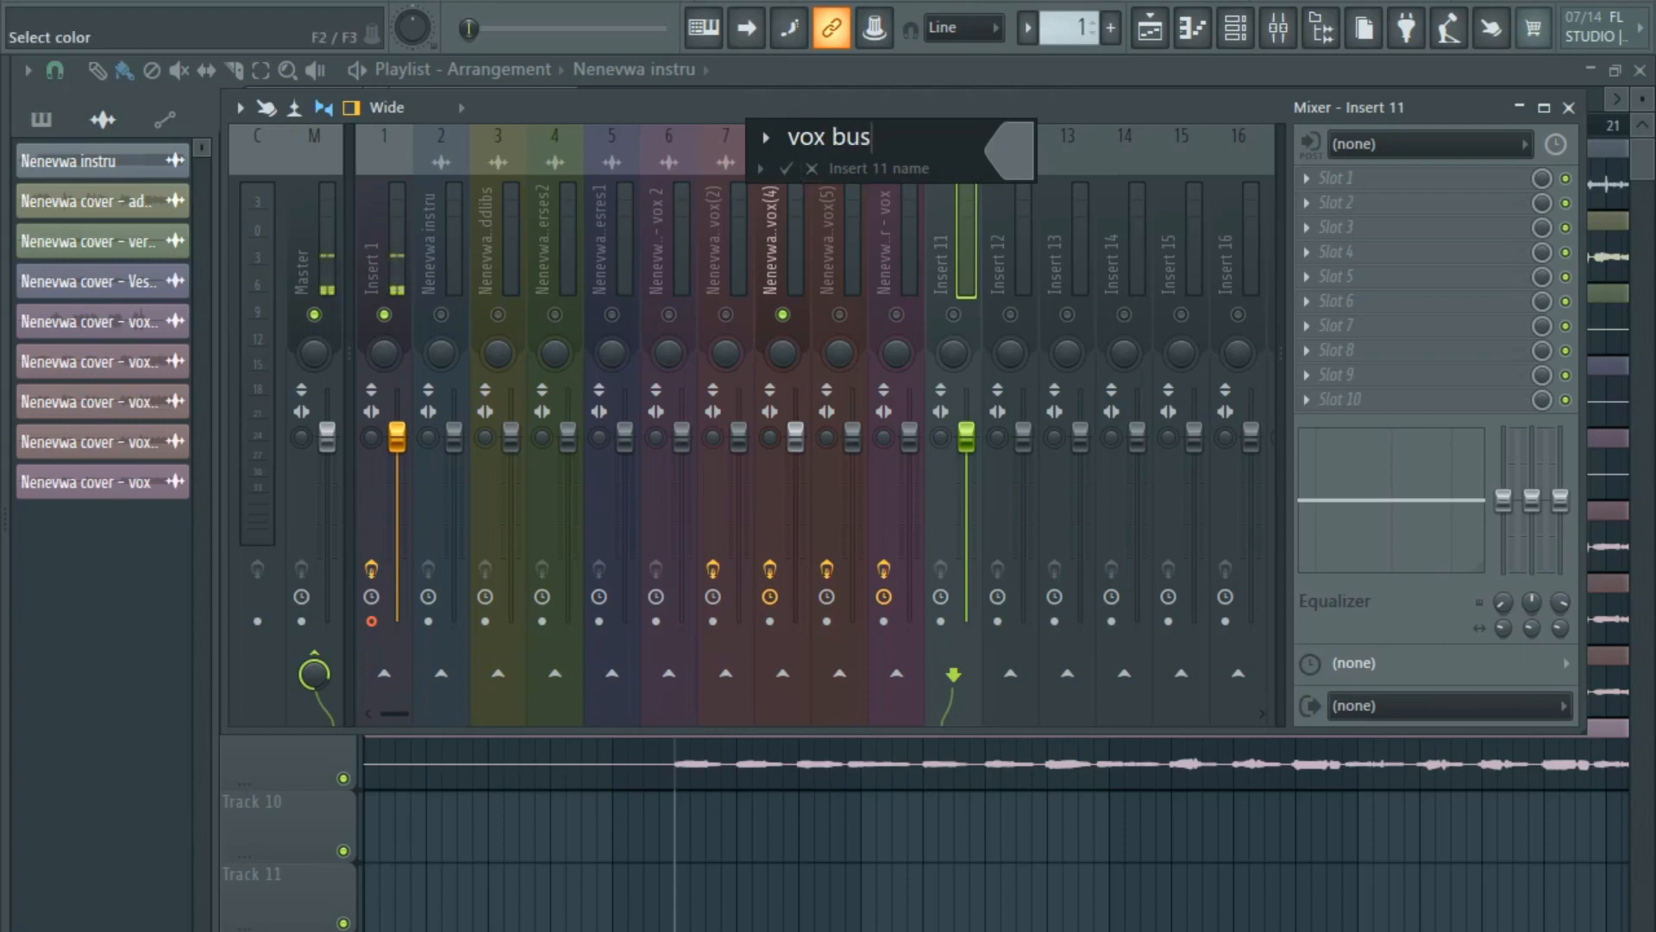
click(1011, 151)
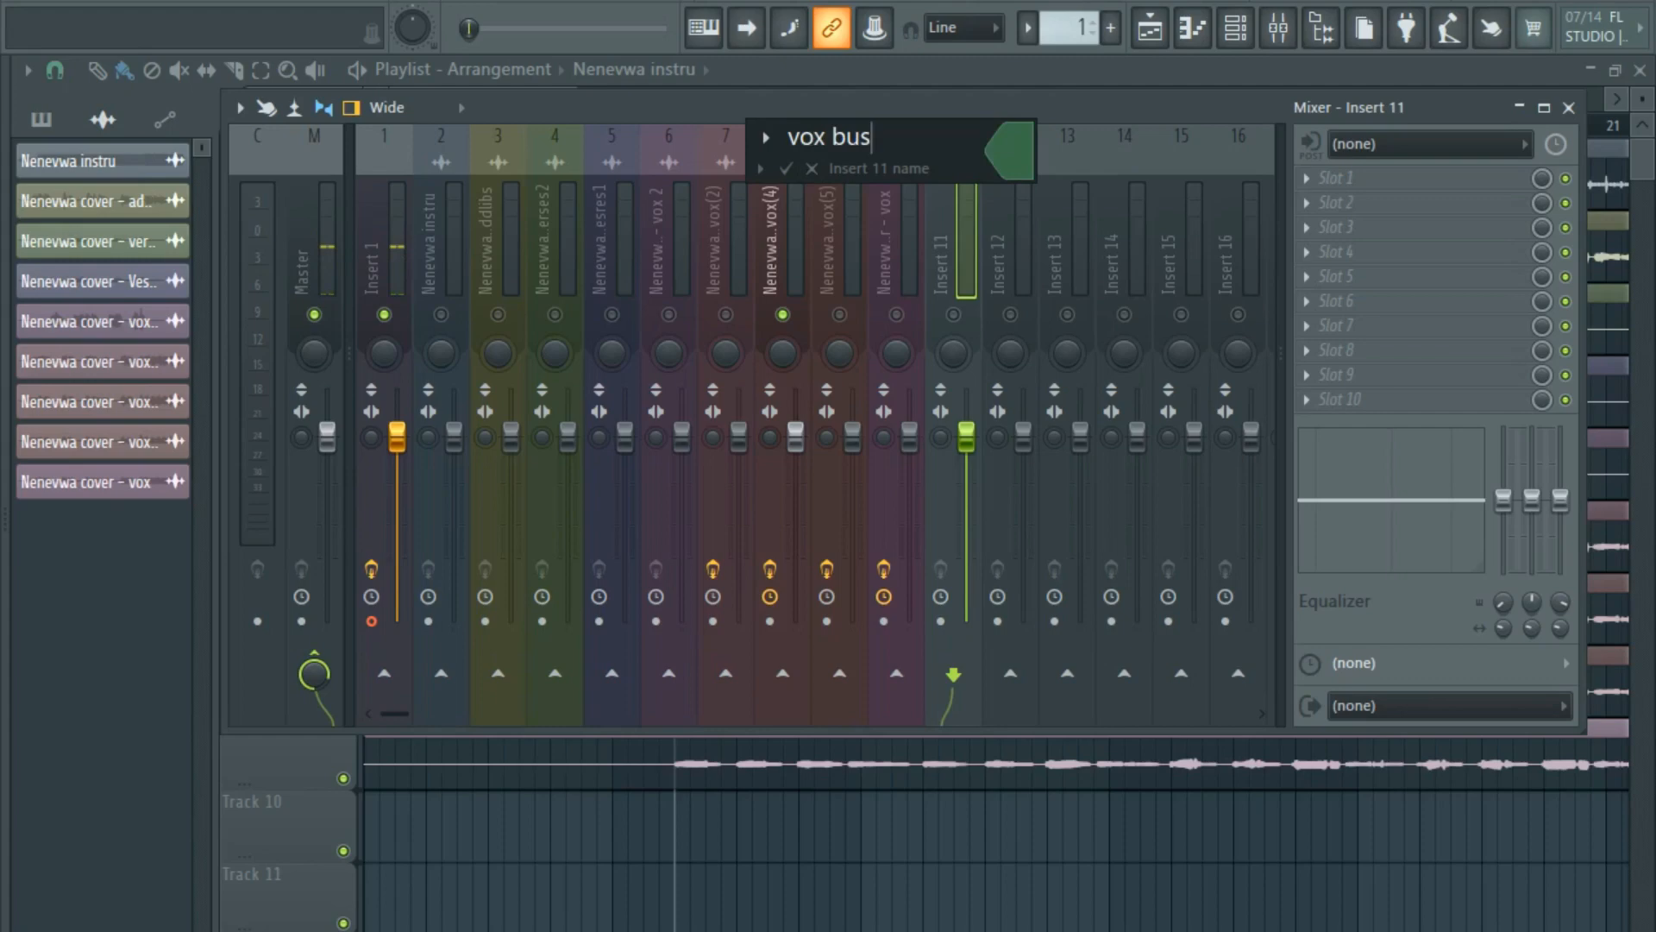
click(785, 168)
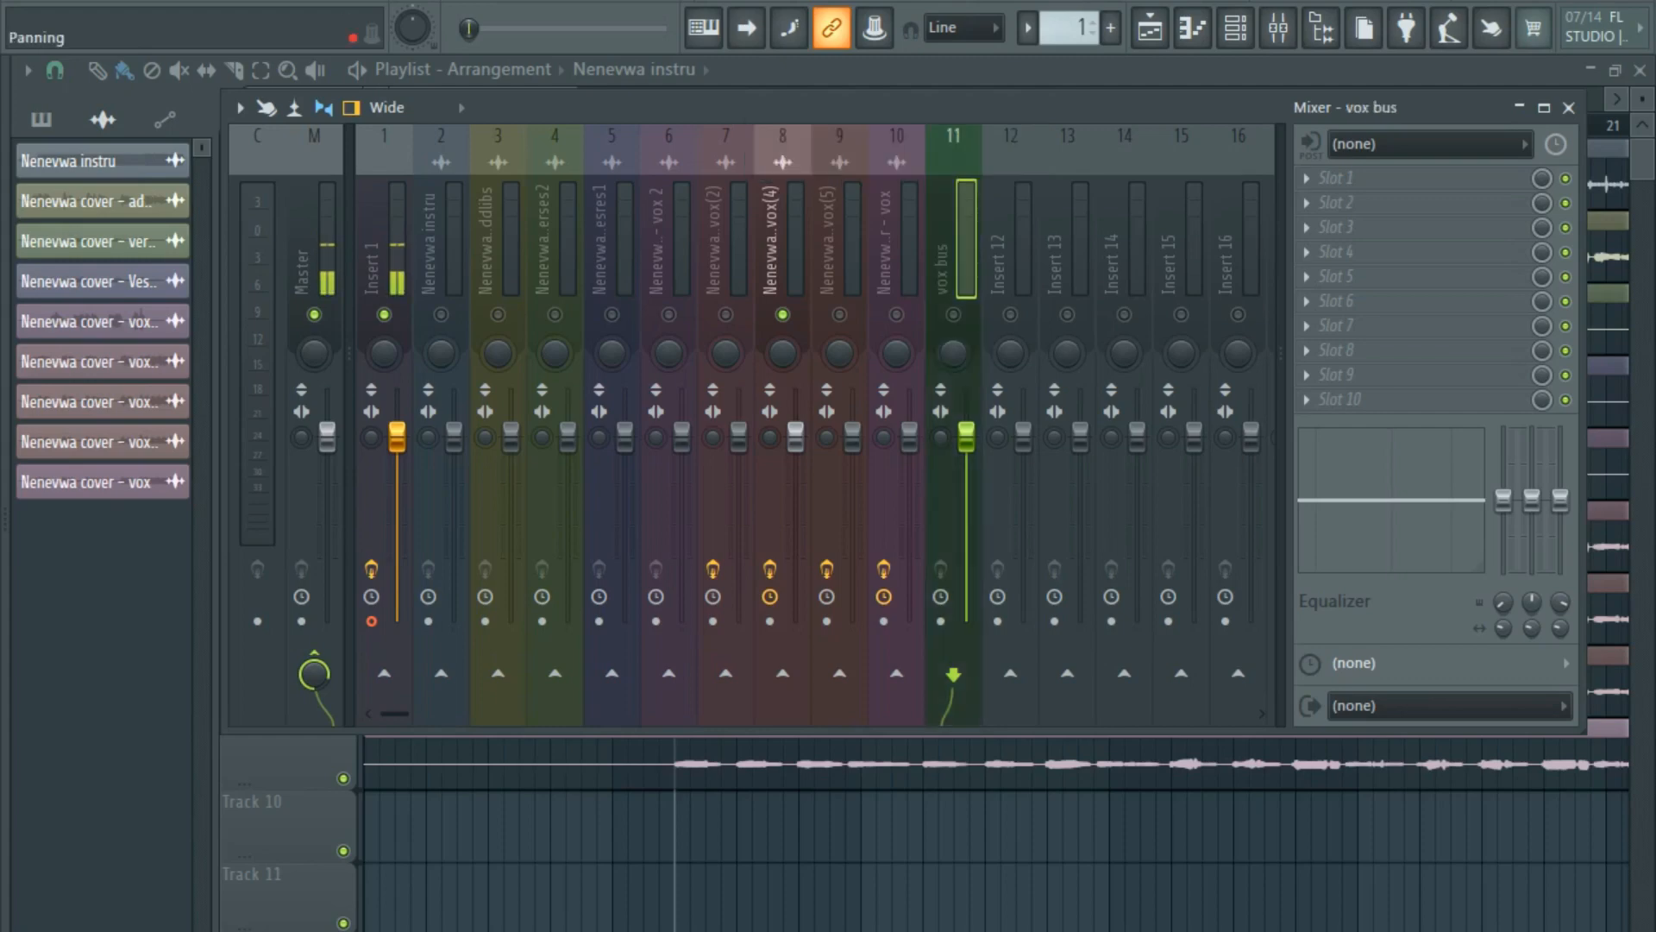
click(954, 315)
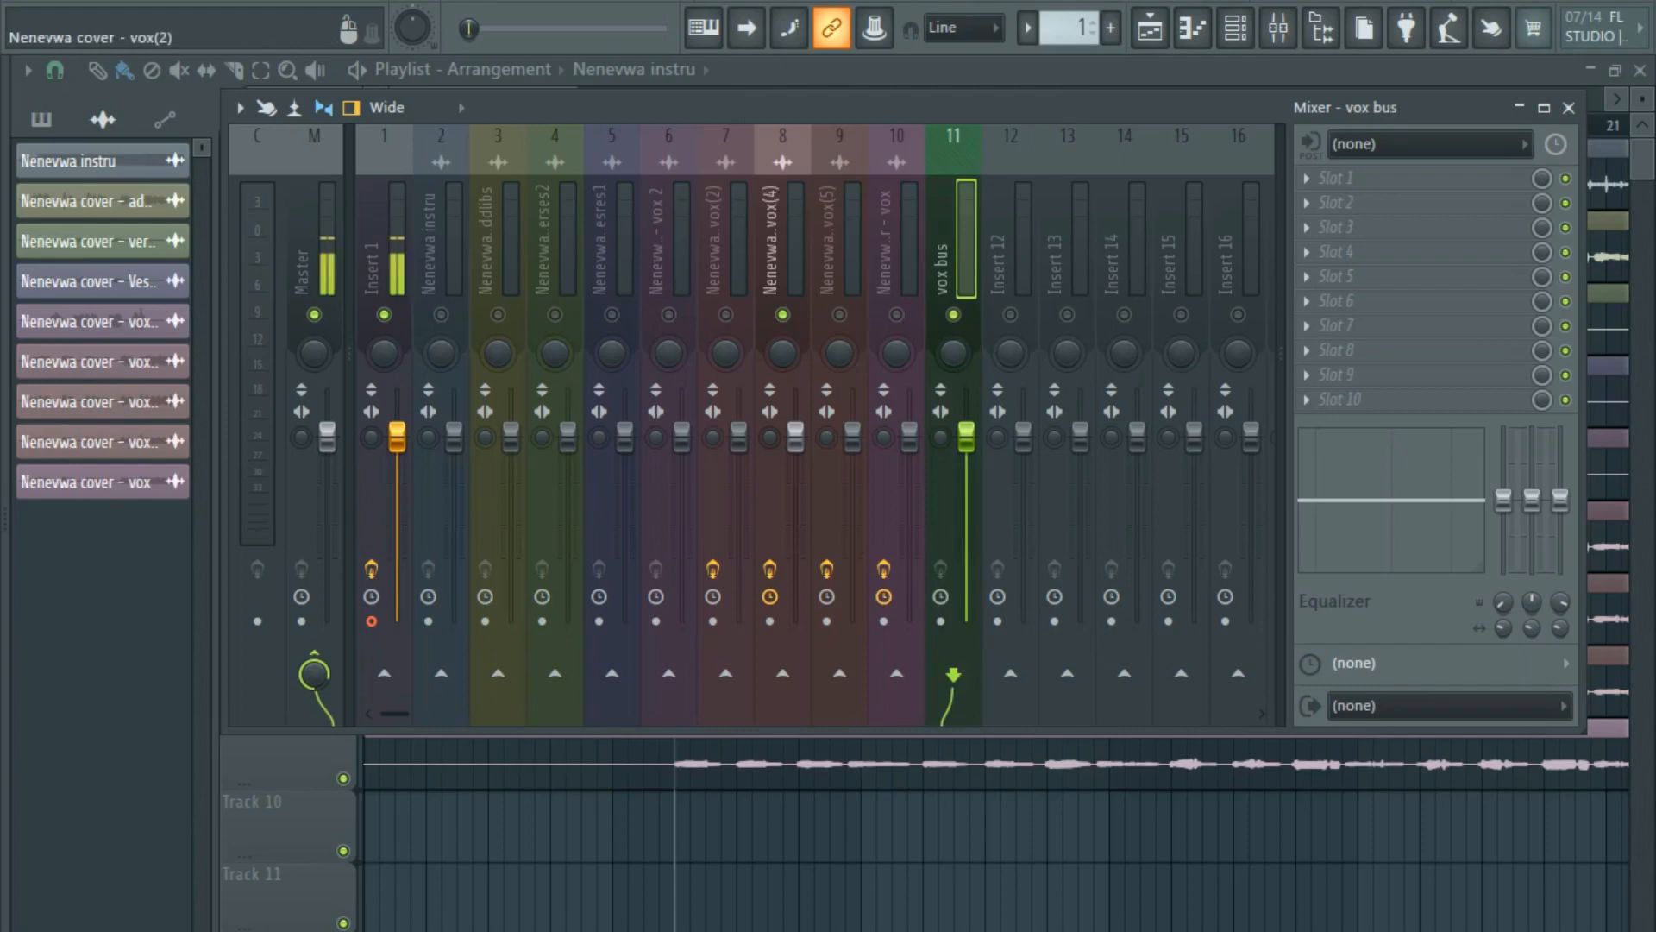
Route the vox(4) track to the vox bus and disable its send to the Master.
click(725, 242)
click(782, 242)
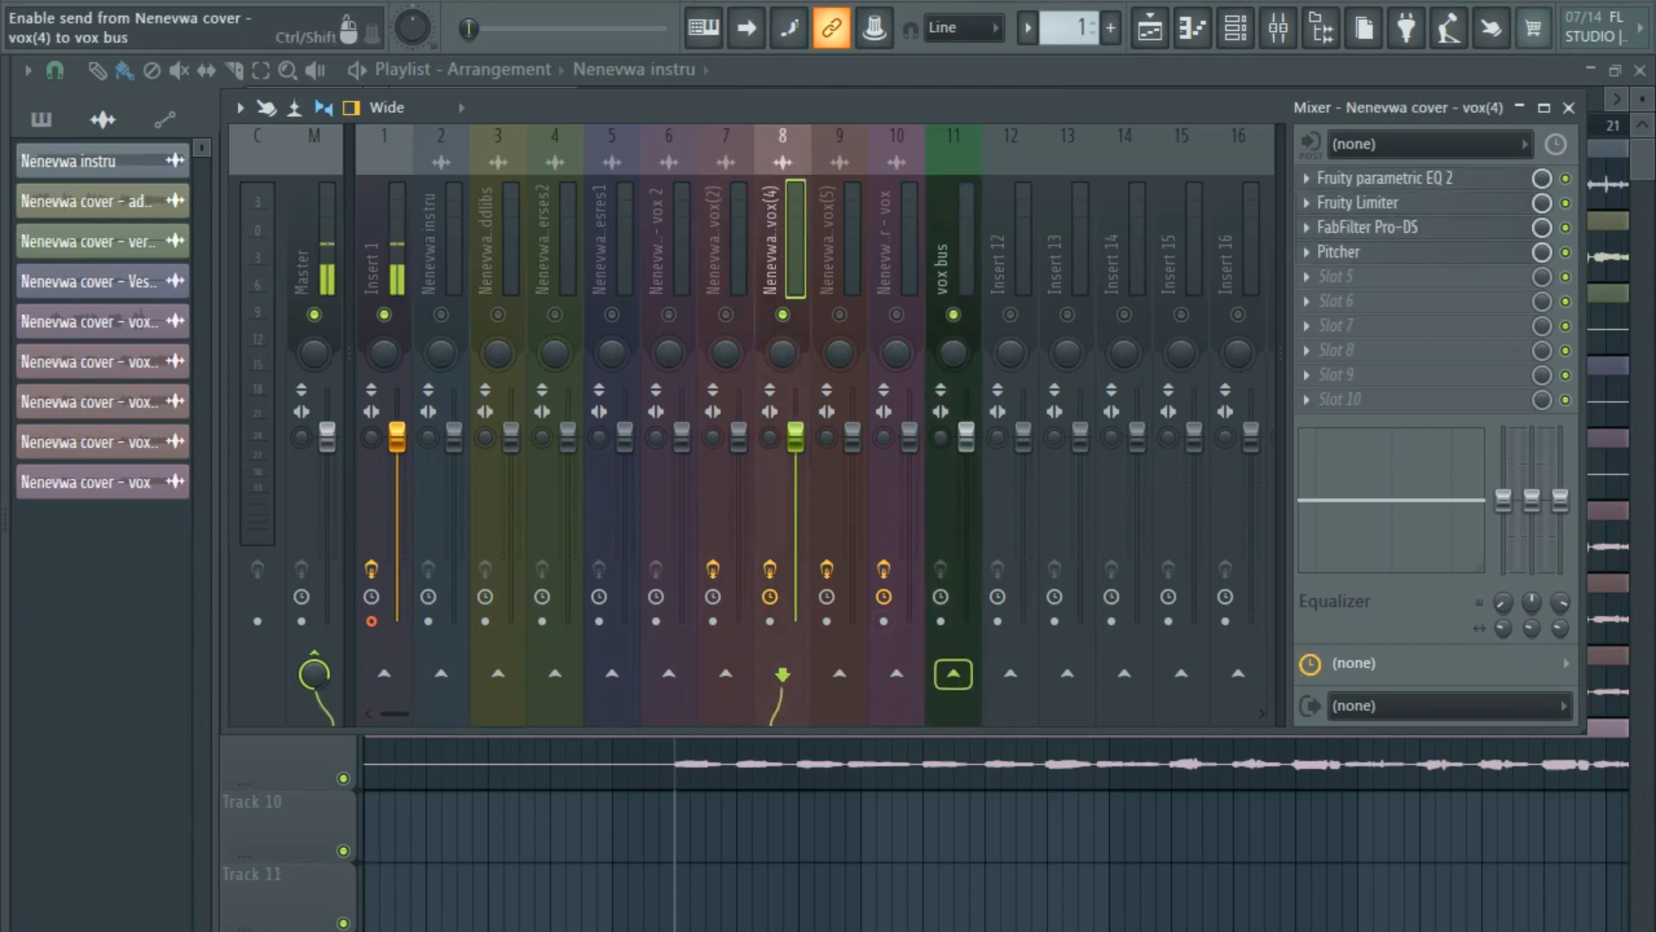
click(953, 673)
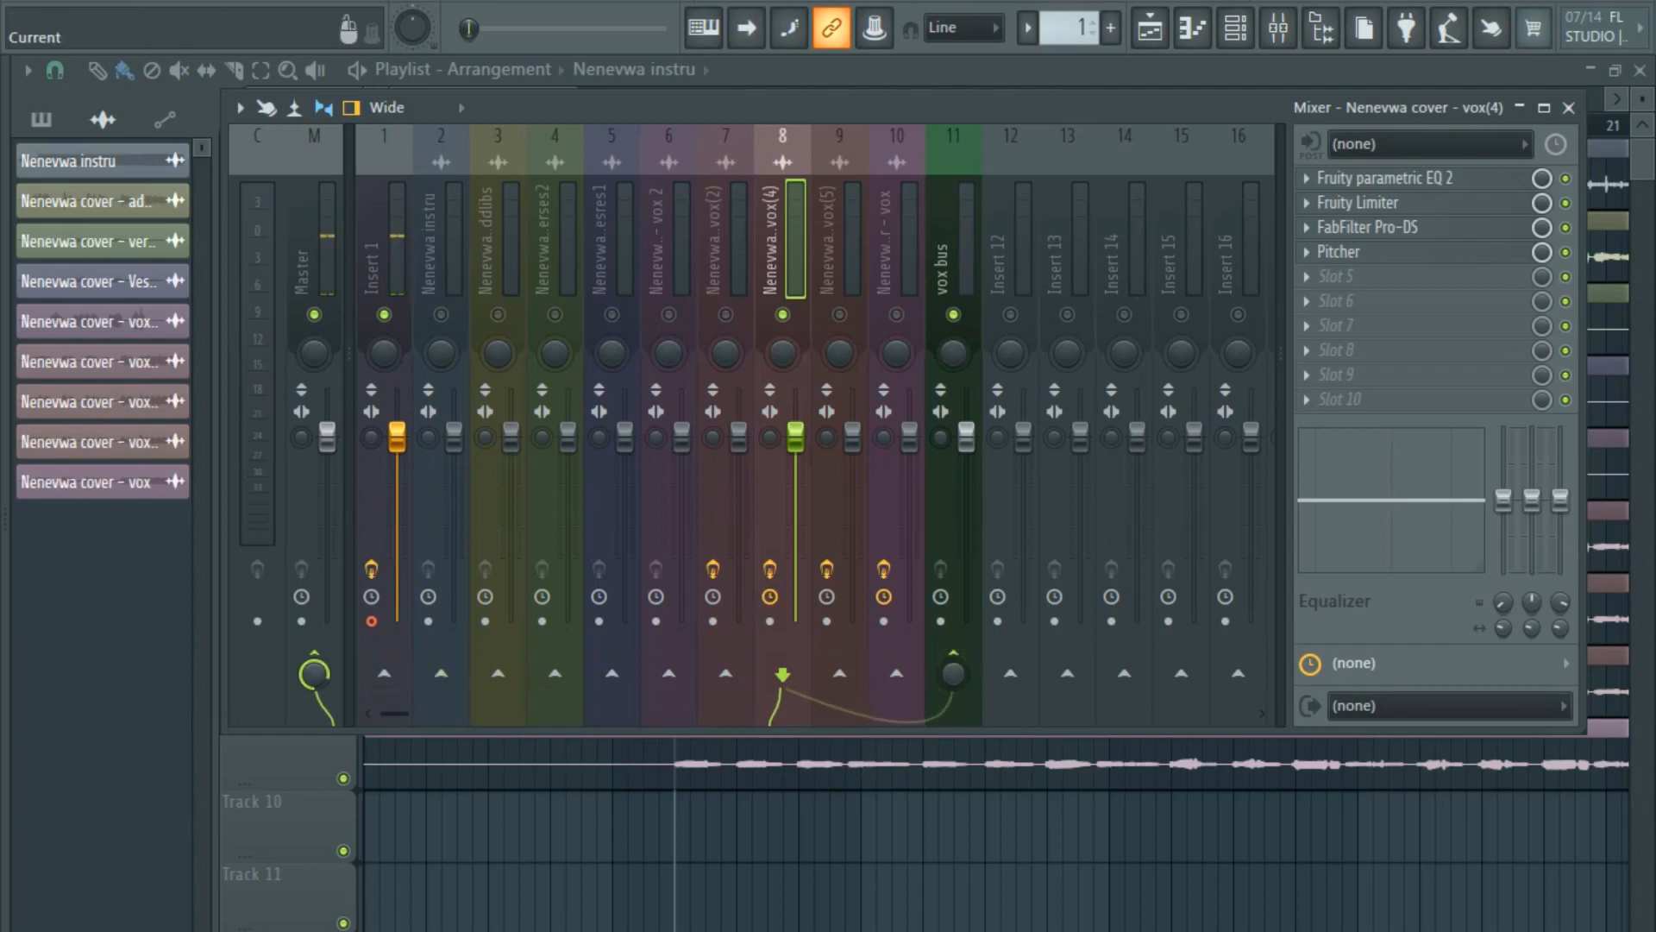
click(314, 673)
Route the vox(5) and vox tracks to the vox bus and disable their sends to the Master.
click(840, 241)
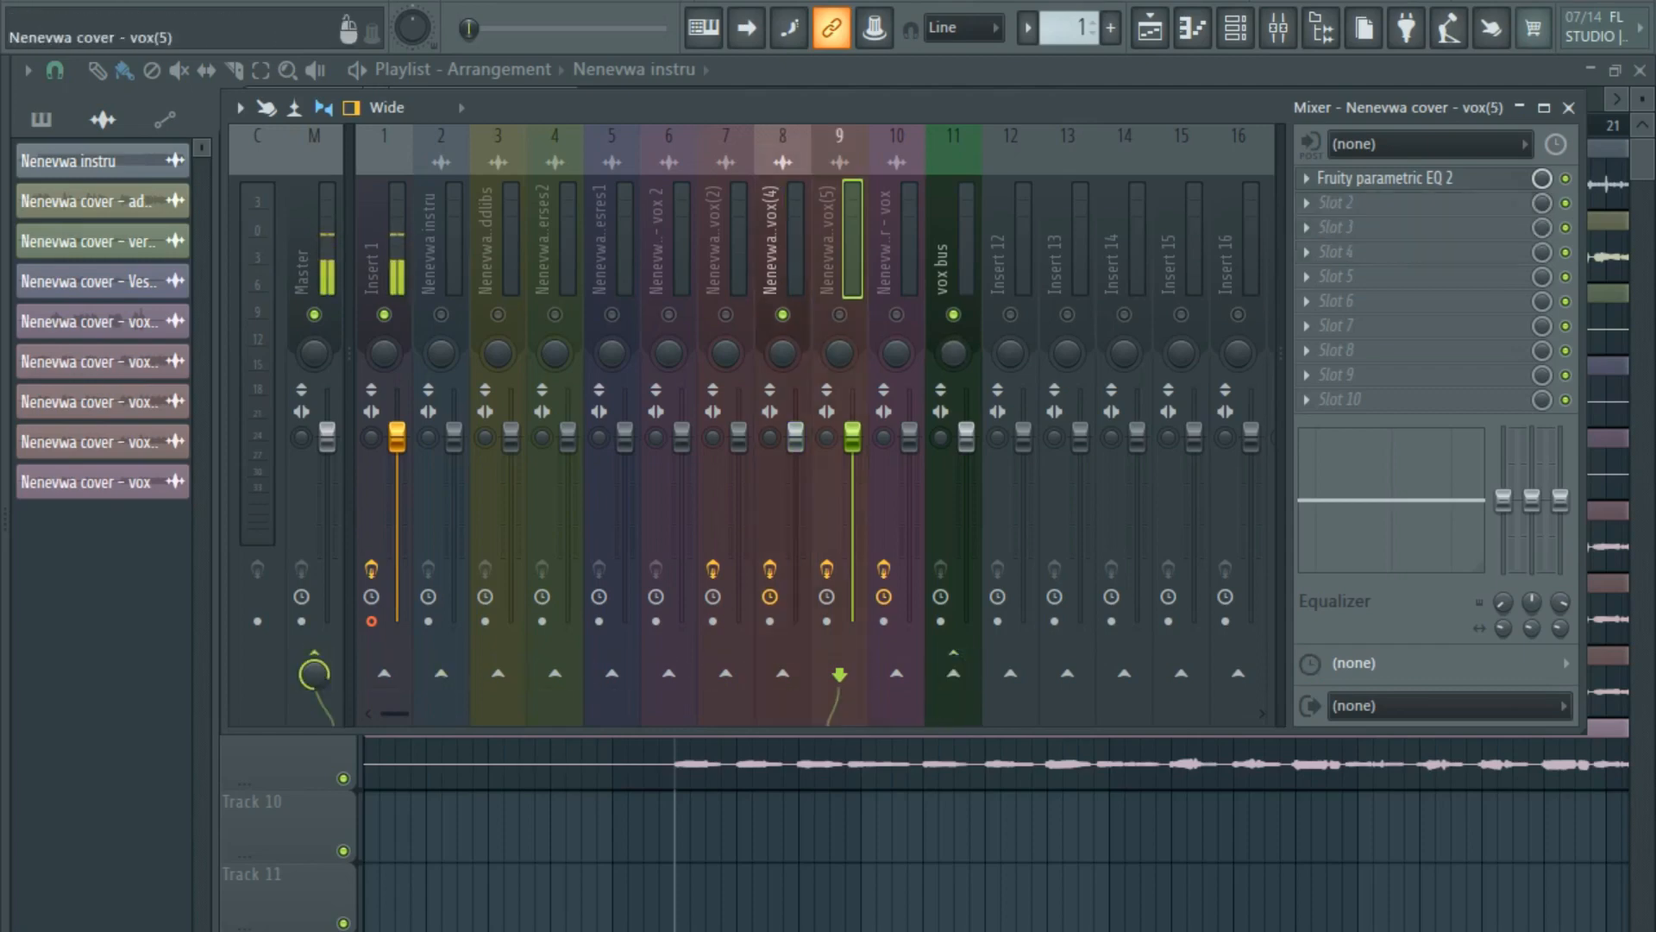
click(953, 672)
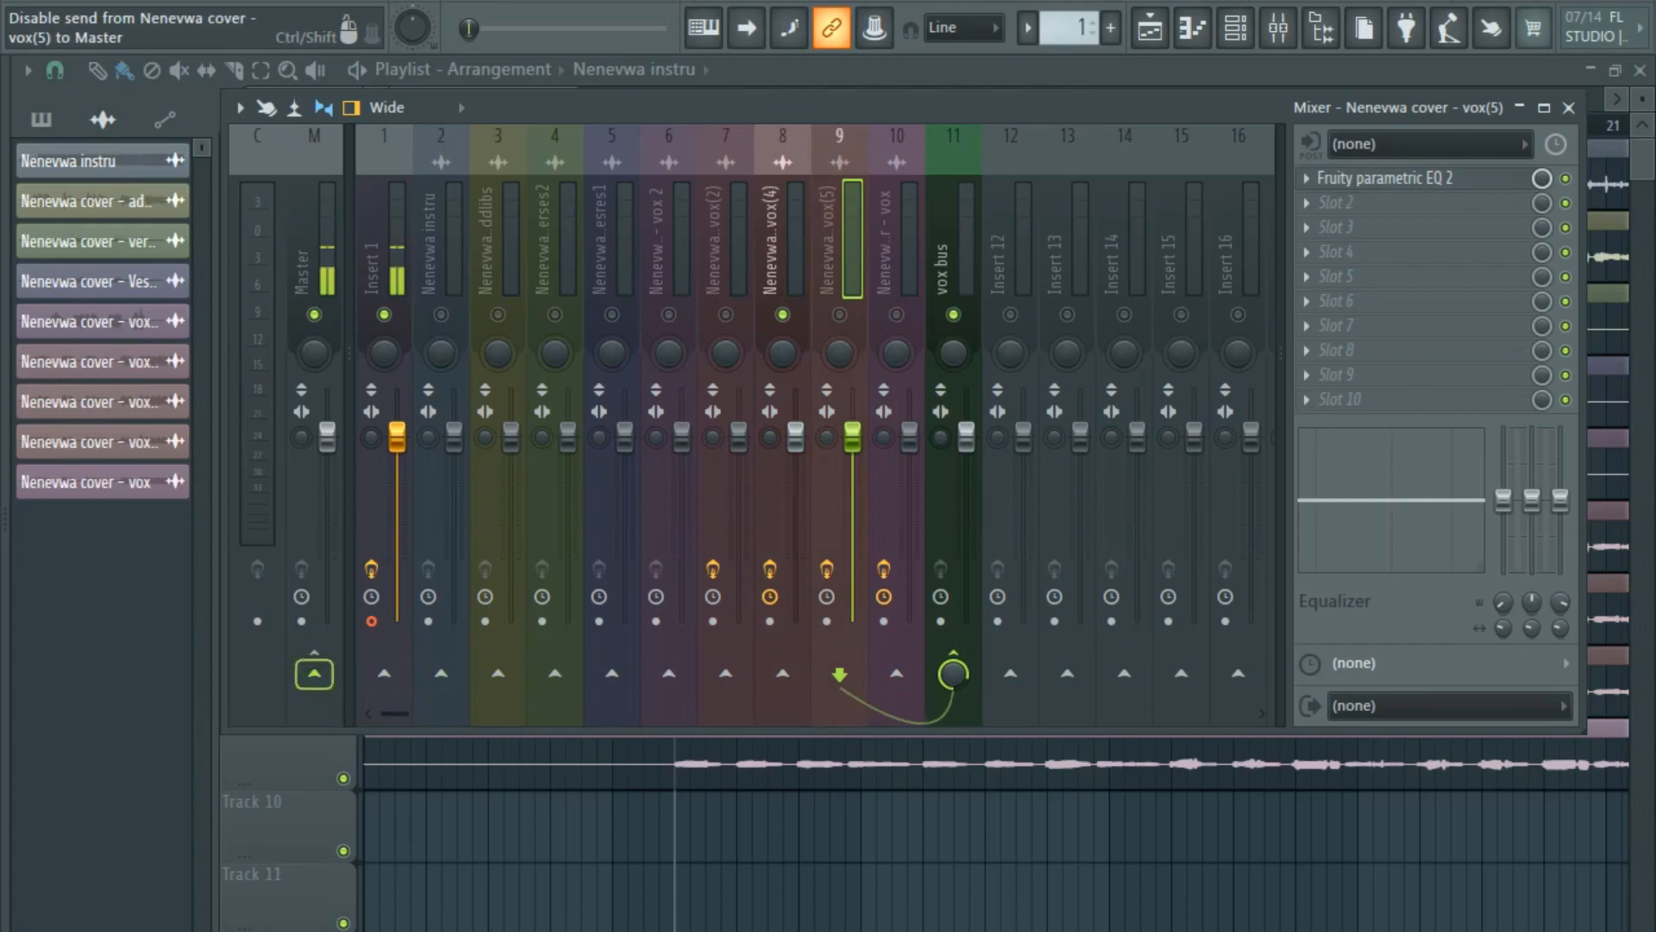
click(314, 673)
click(897, 241)
click(953, 673)
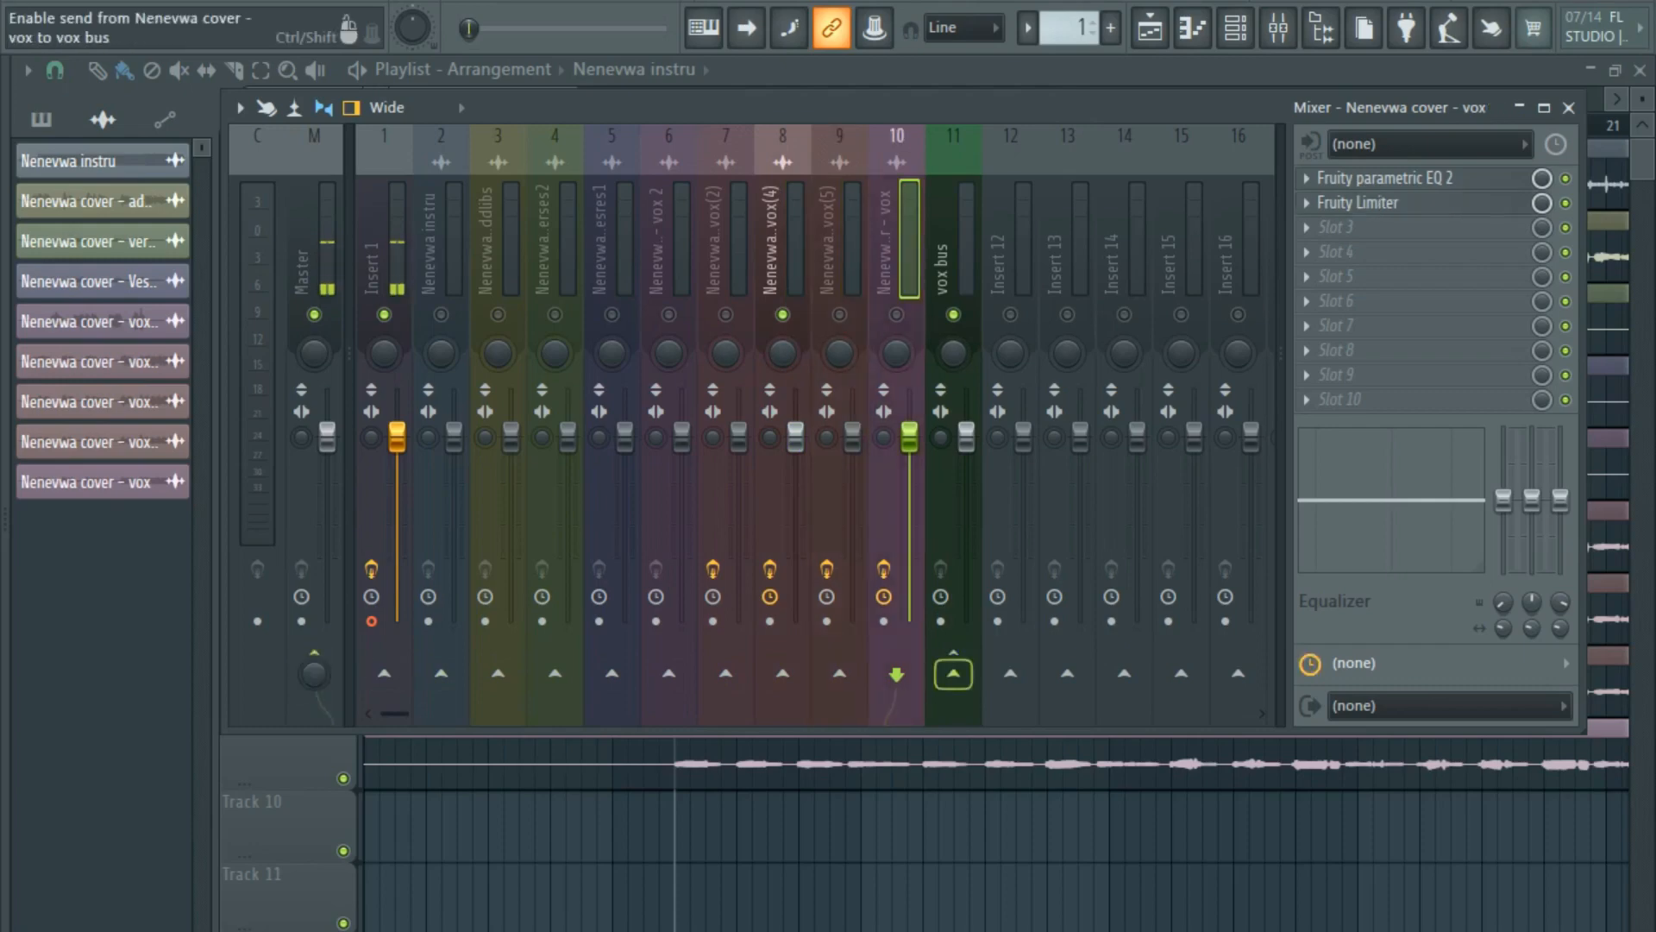
click(314, 673)
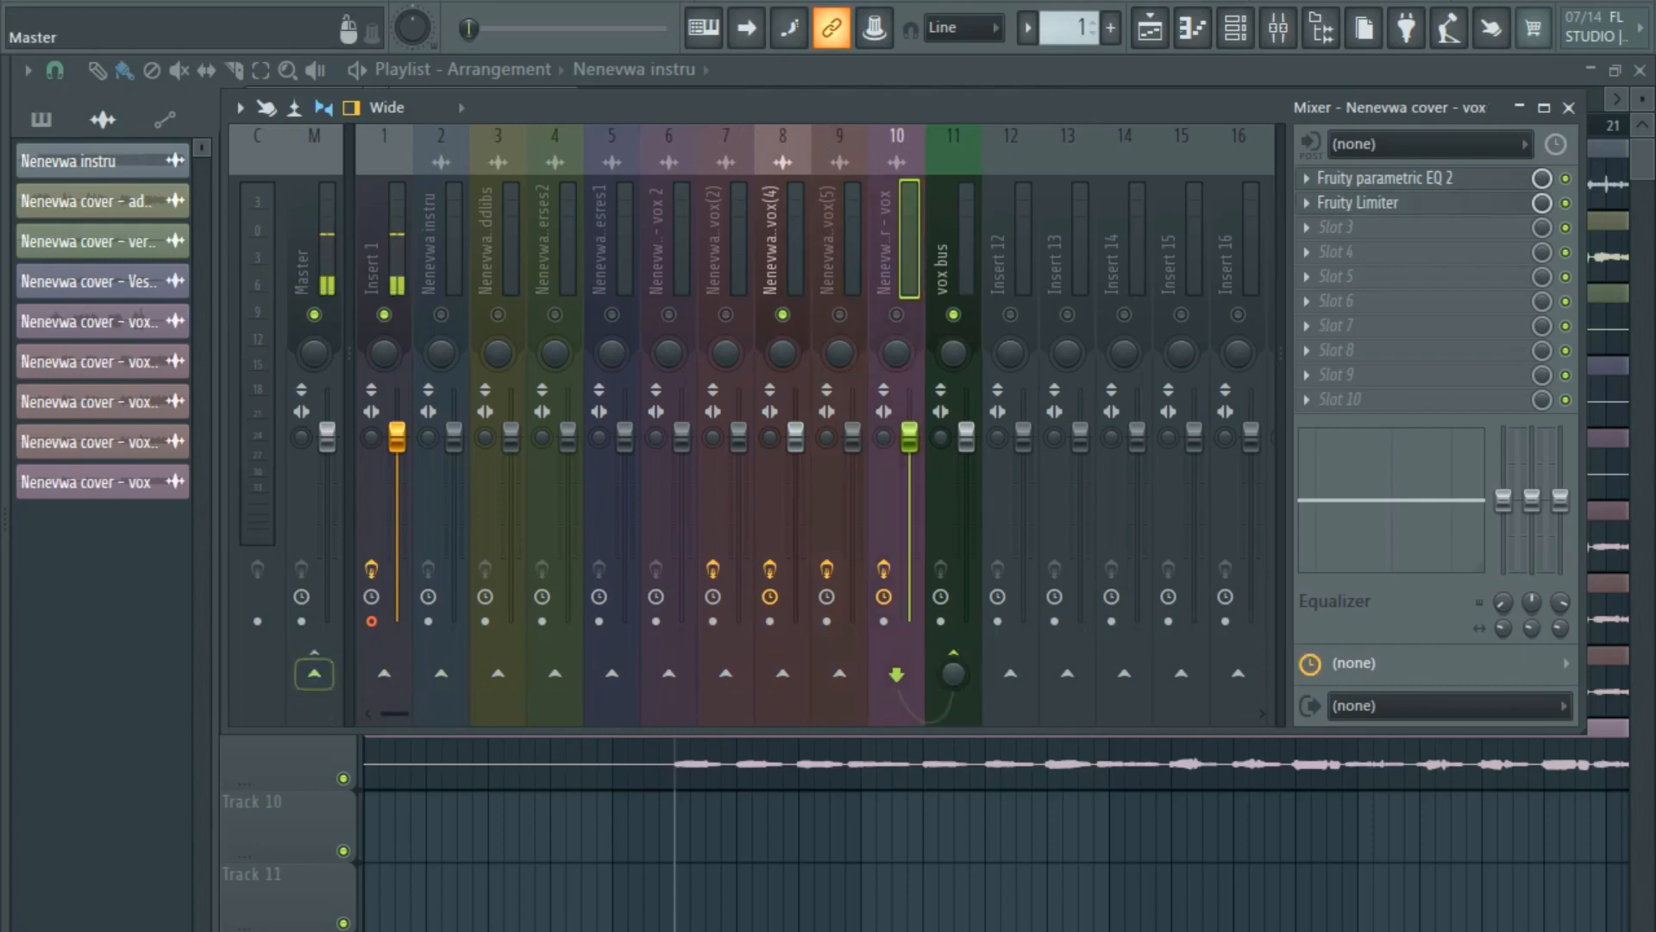
Route the vox(2) track to the vox bus and disable its direct send to the Master.
click(725, 241)
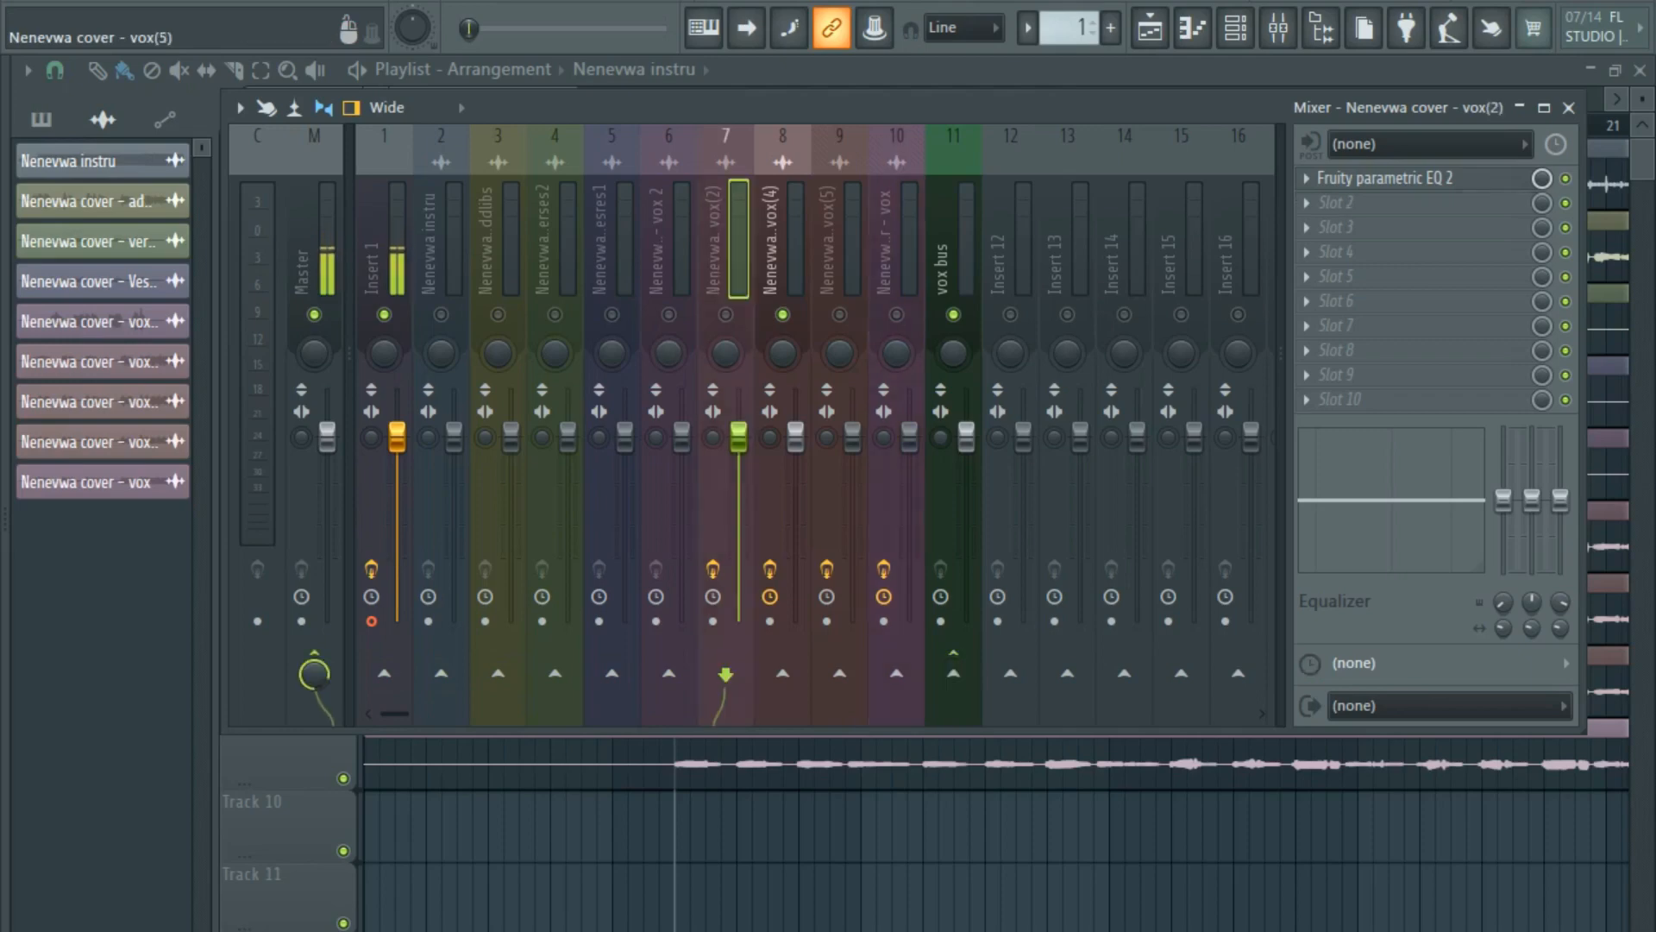
key(Right)
key(Right)
key(Right)
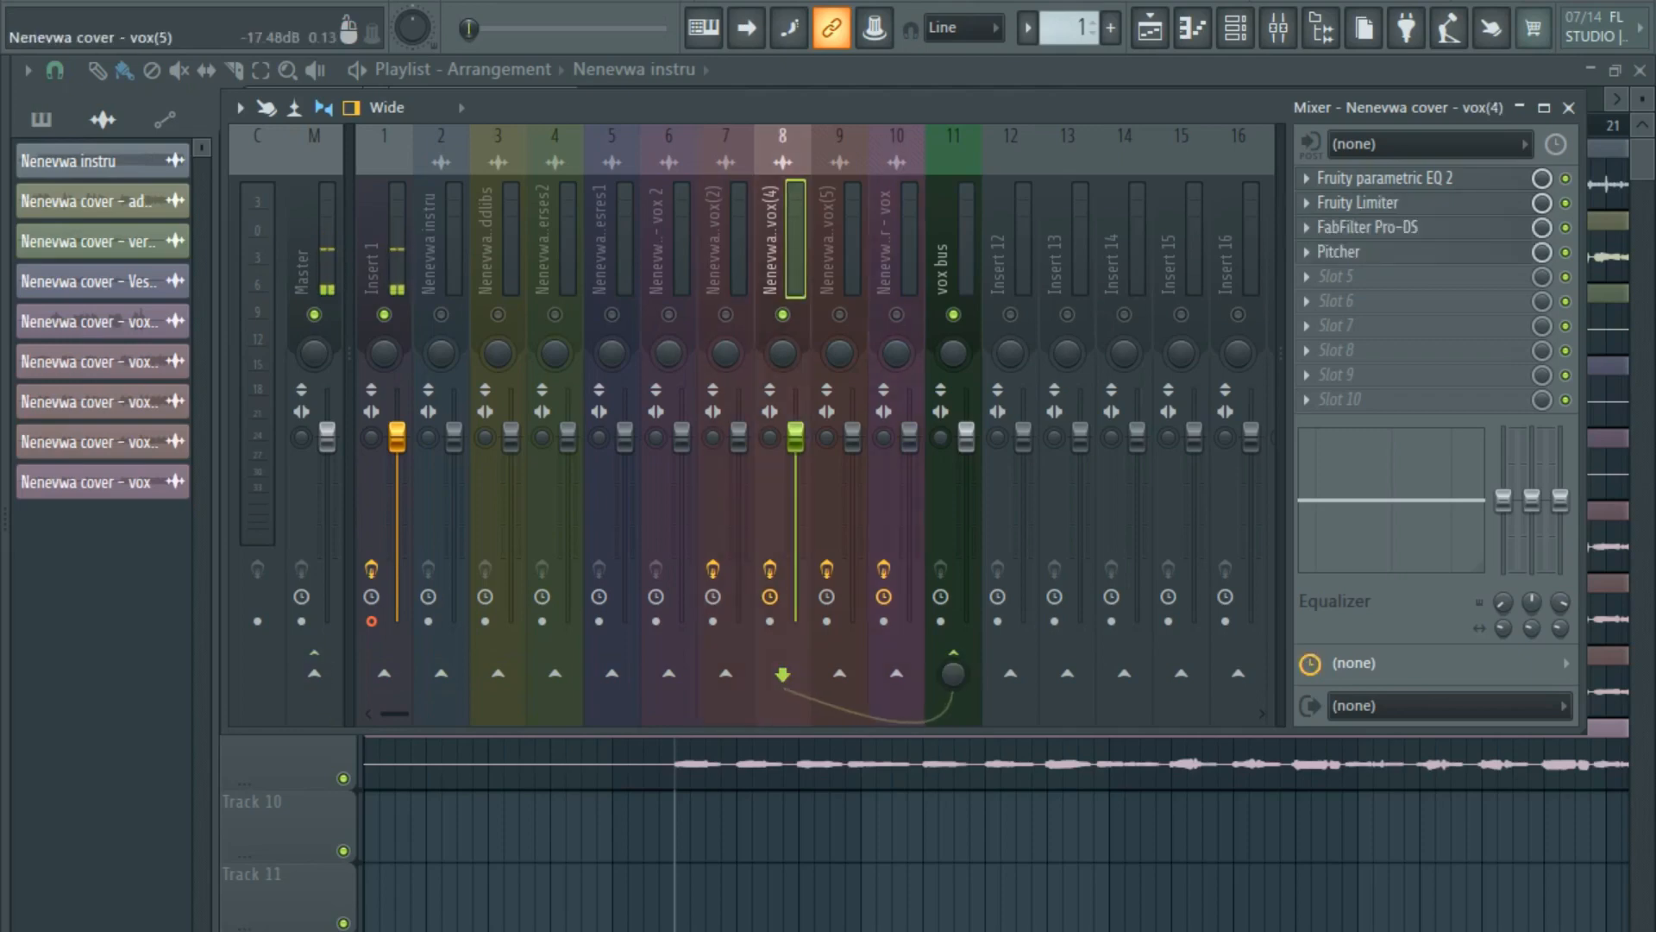
key(Left)
key(Left)
key(Left)
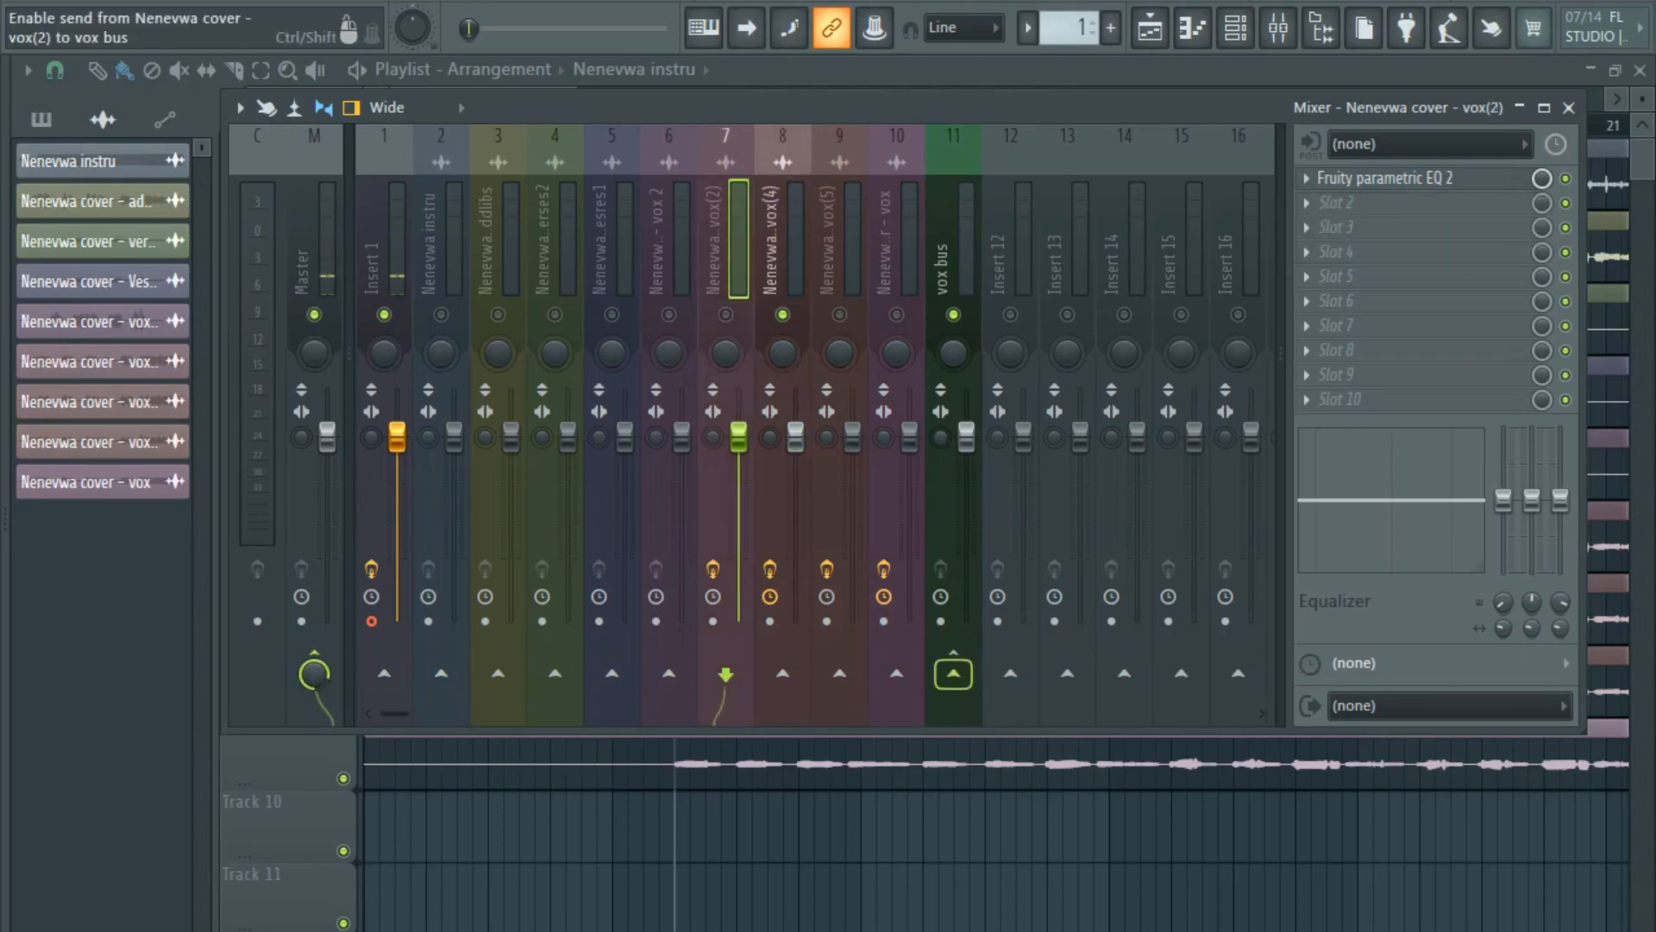
click(953, 672)
click(314, 673)
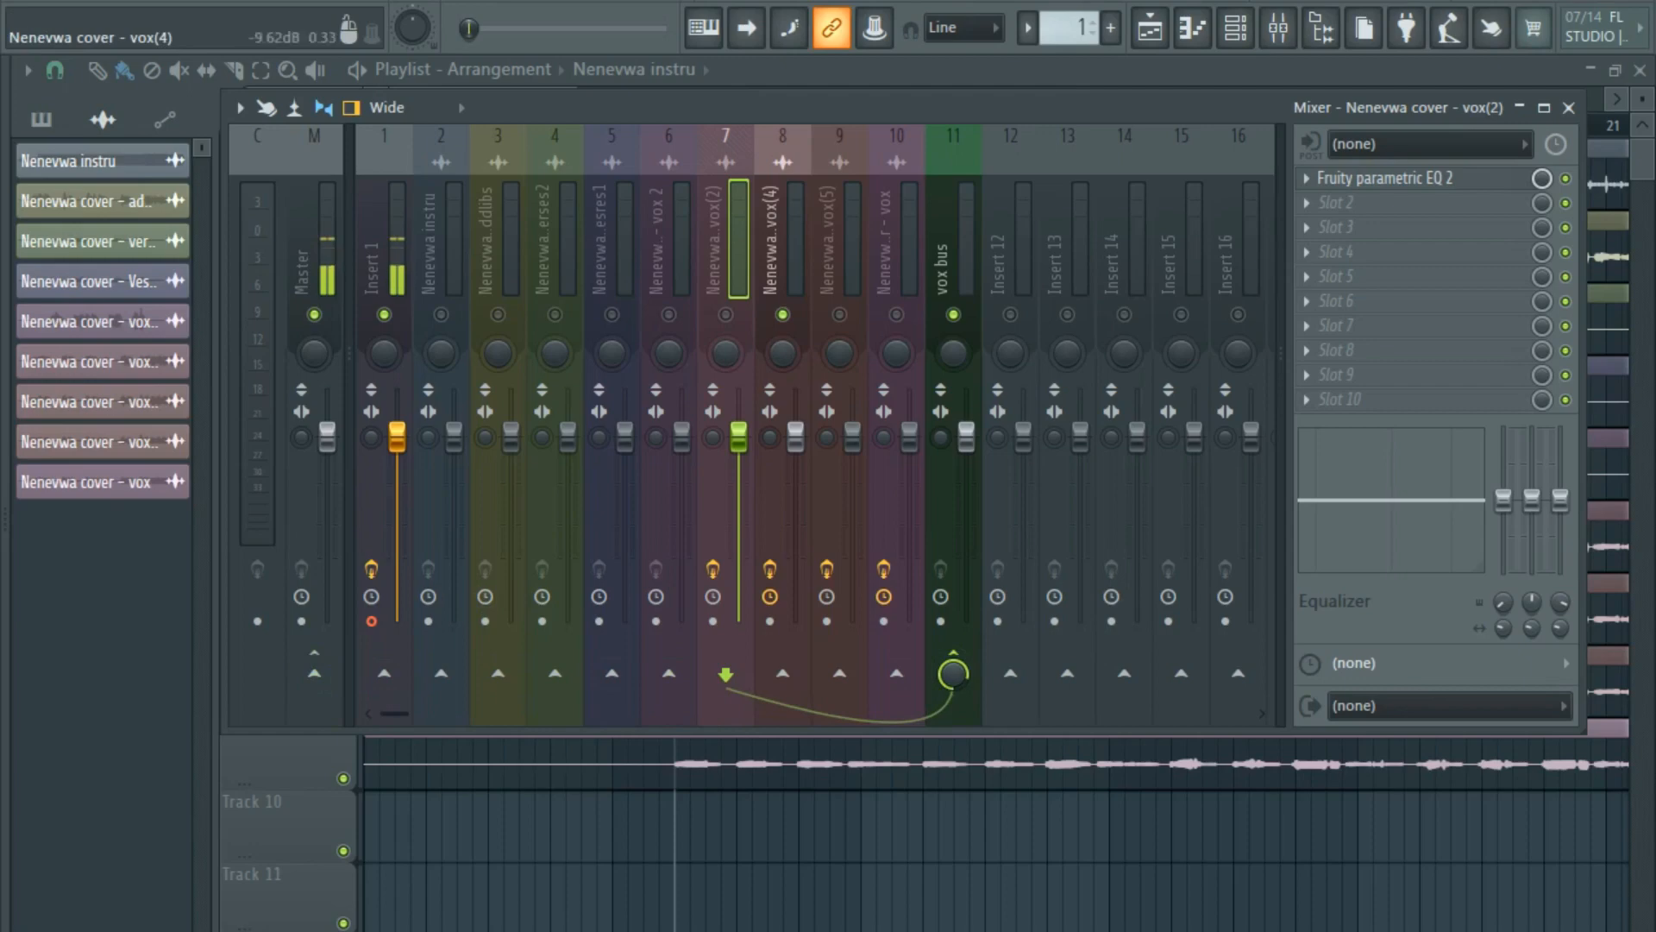
Copy Pitcher with its settings from vox(4) to the vox(5) track, and close its window.
click(776, 289)
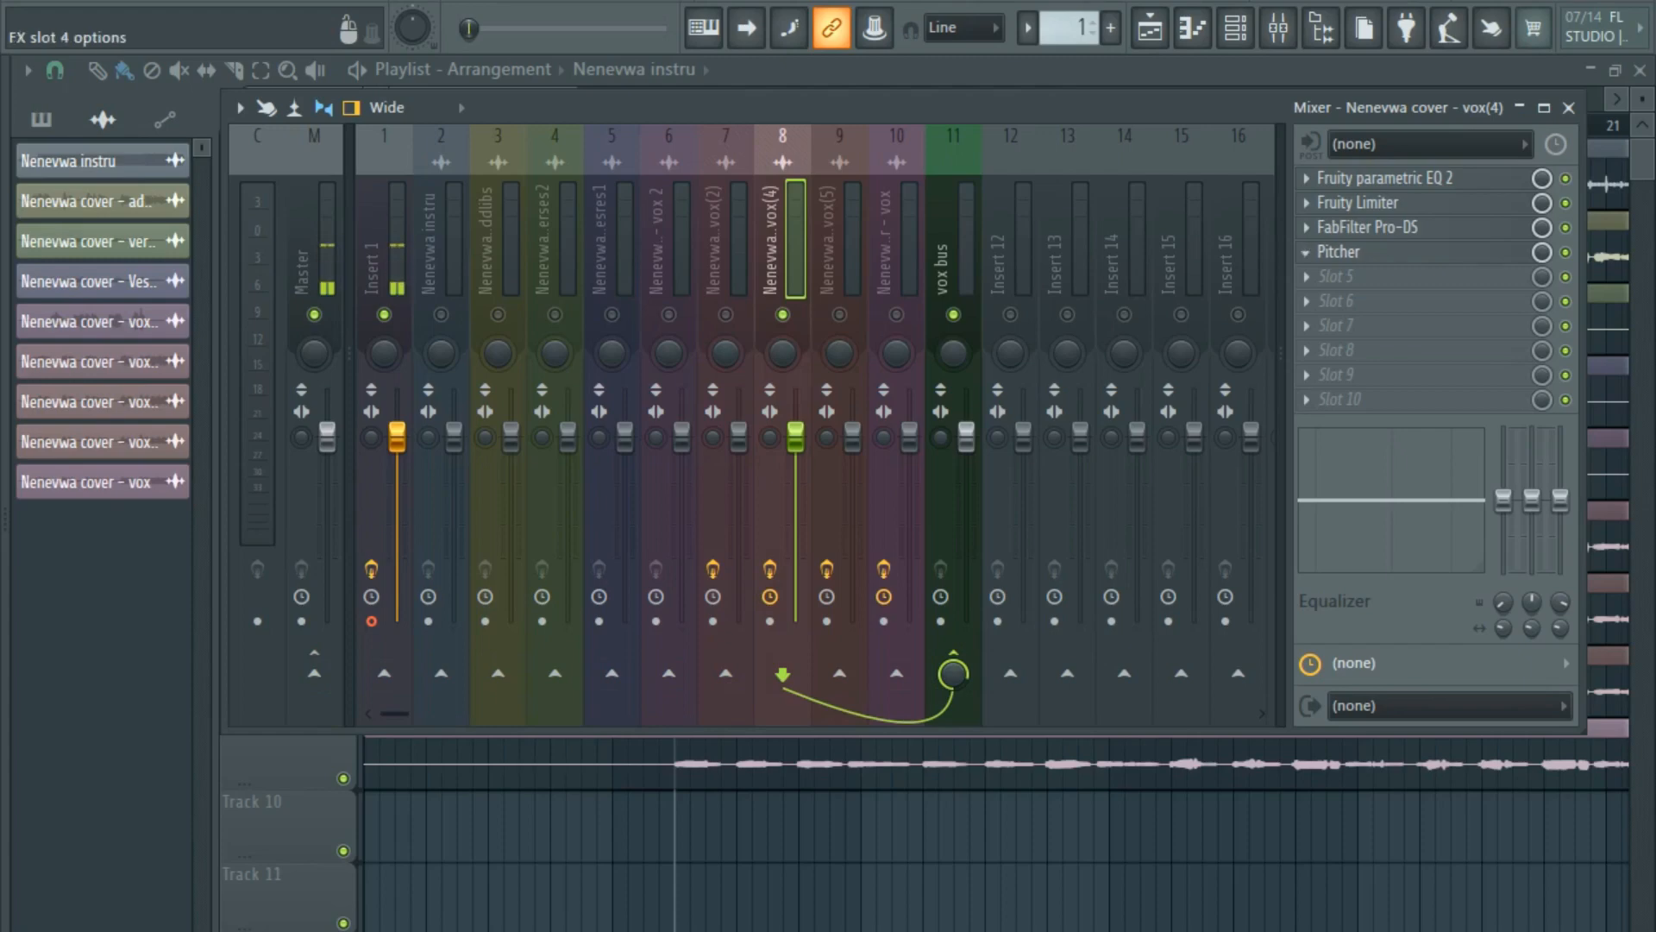
click(1306, 252)
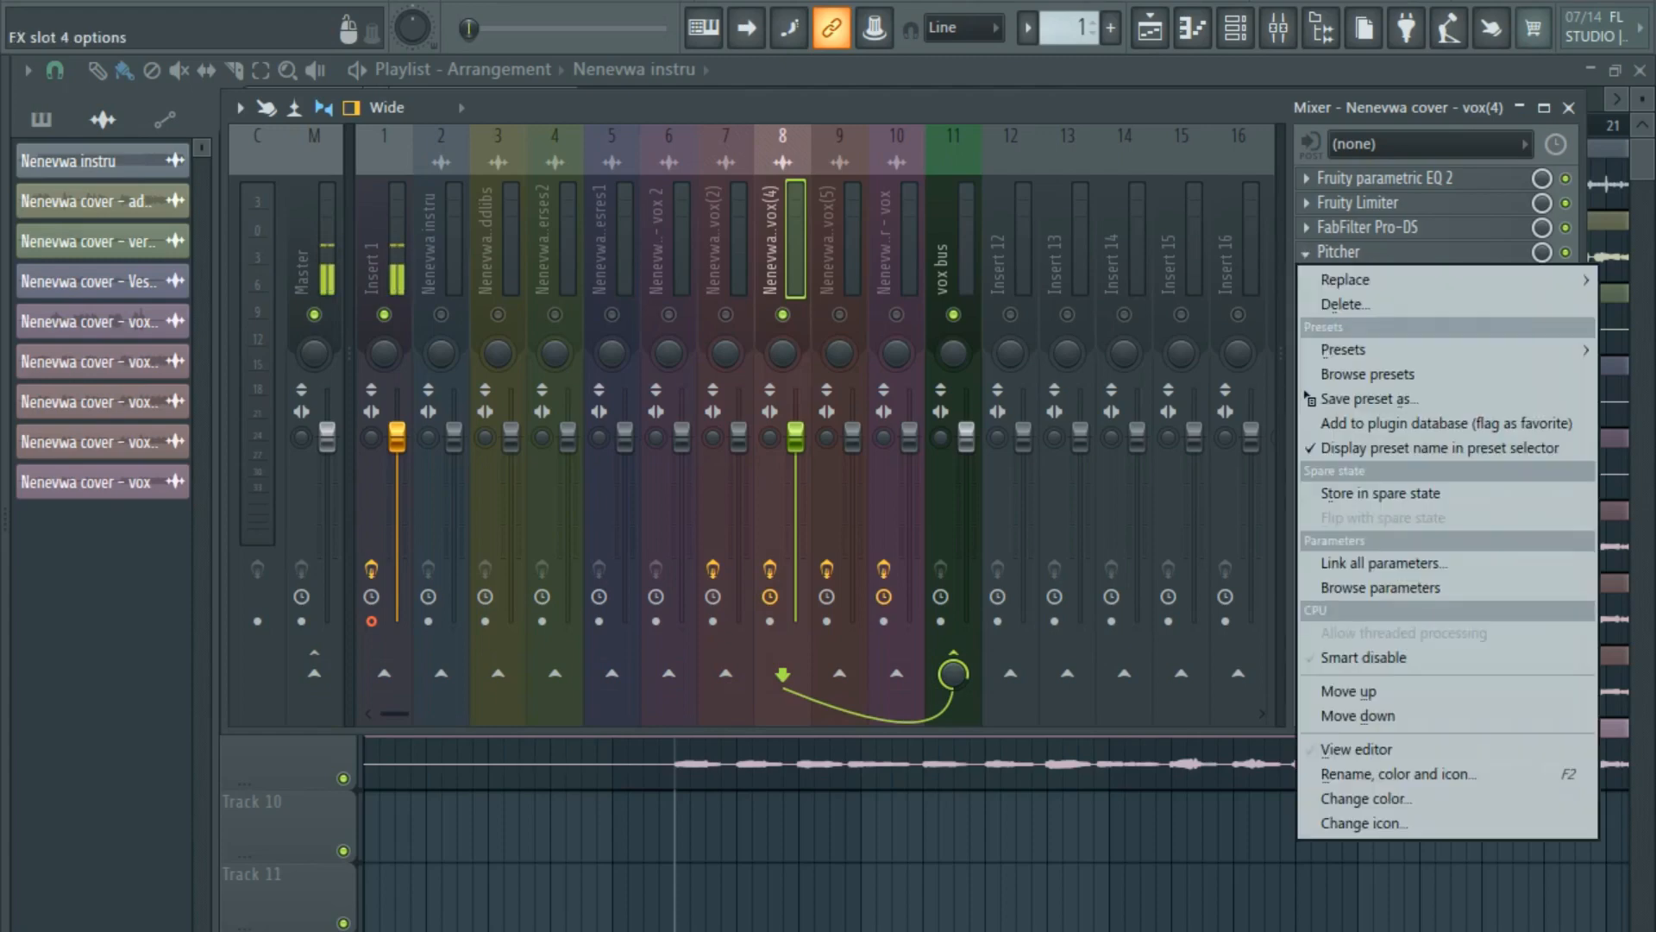
drag(1359, 399, 836, 333)
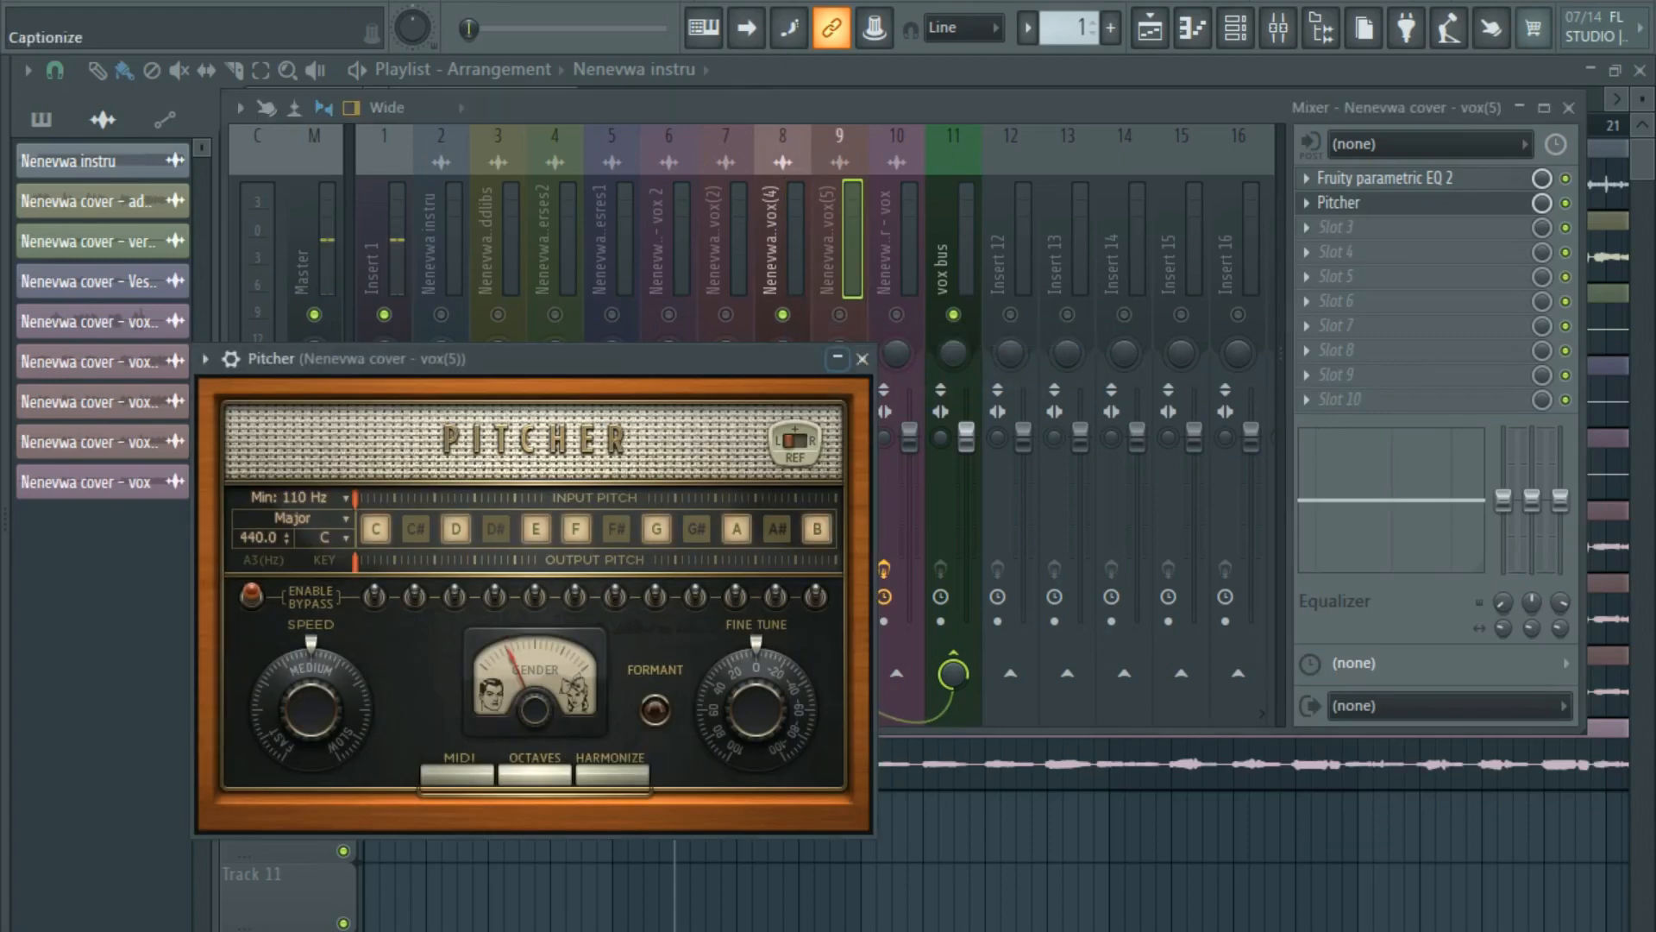
click(862, 359)
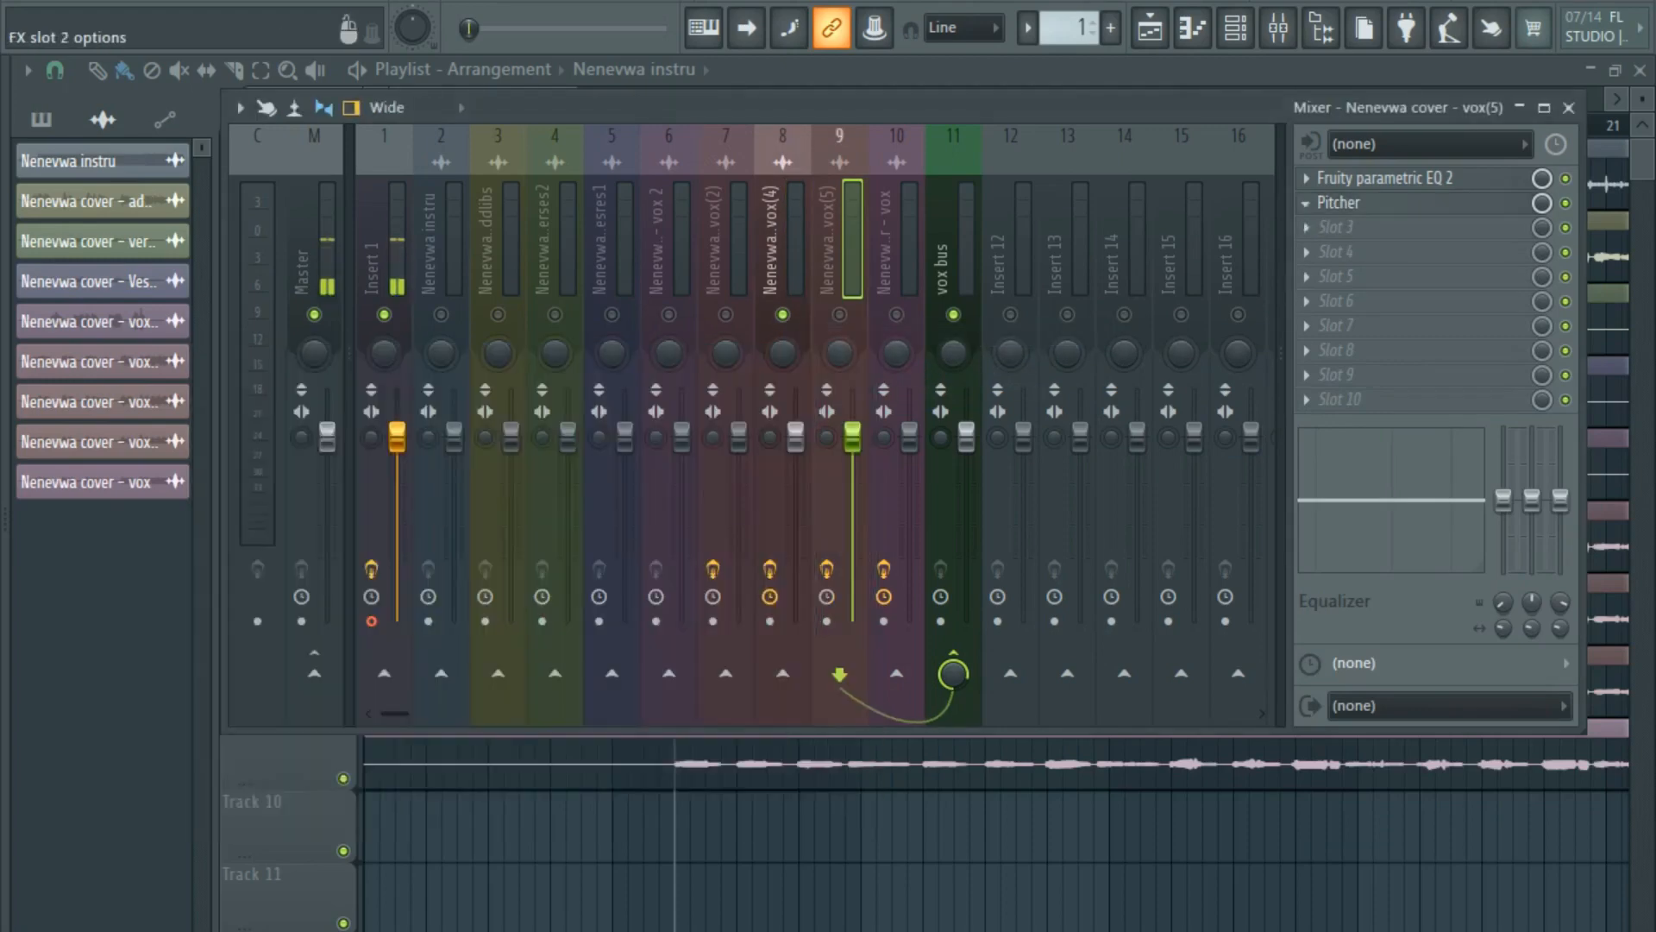
click(1306, 203)
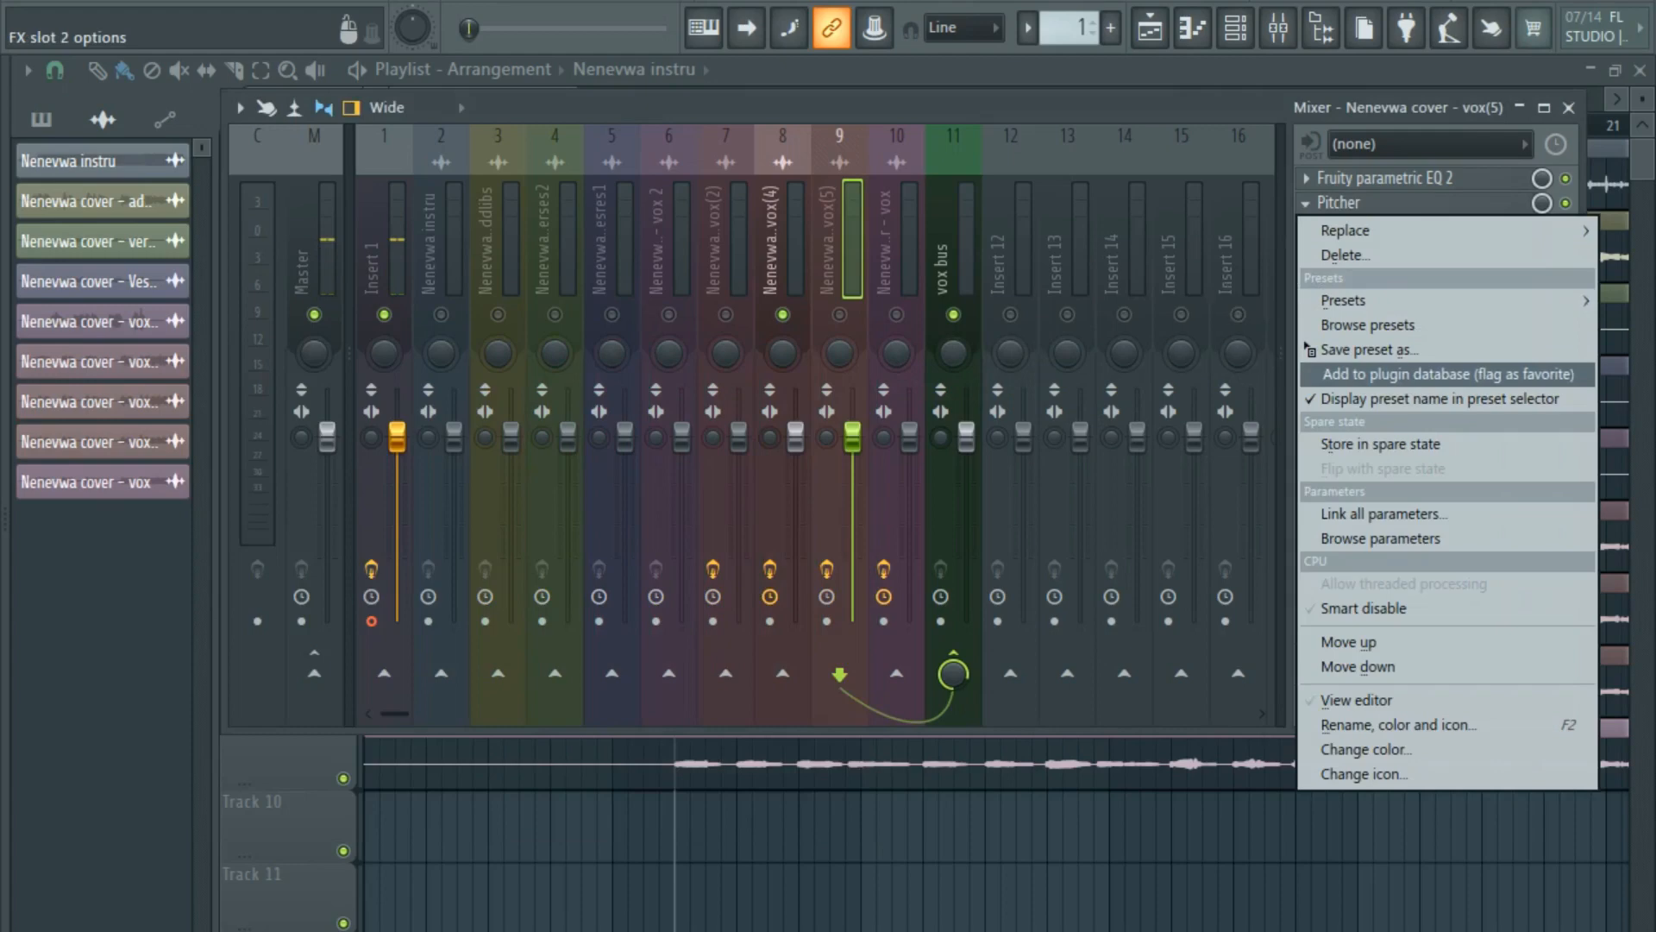
click(1306, 346)
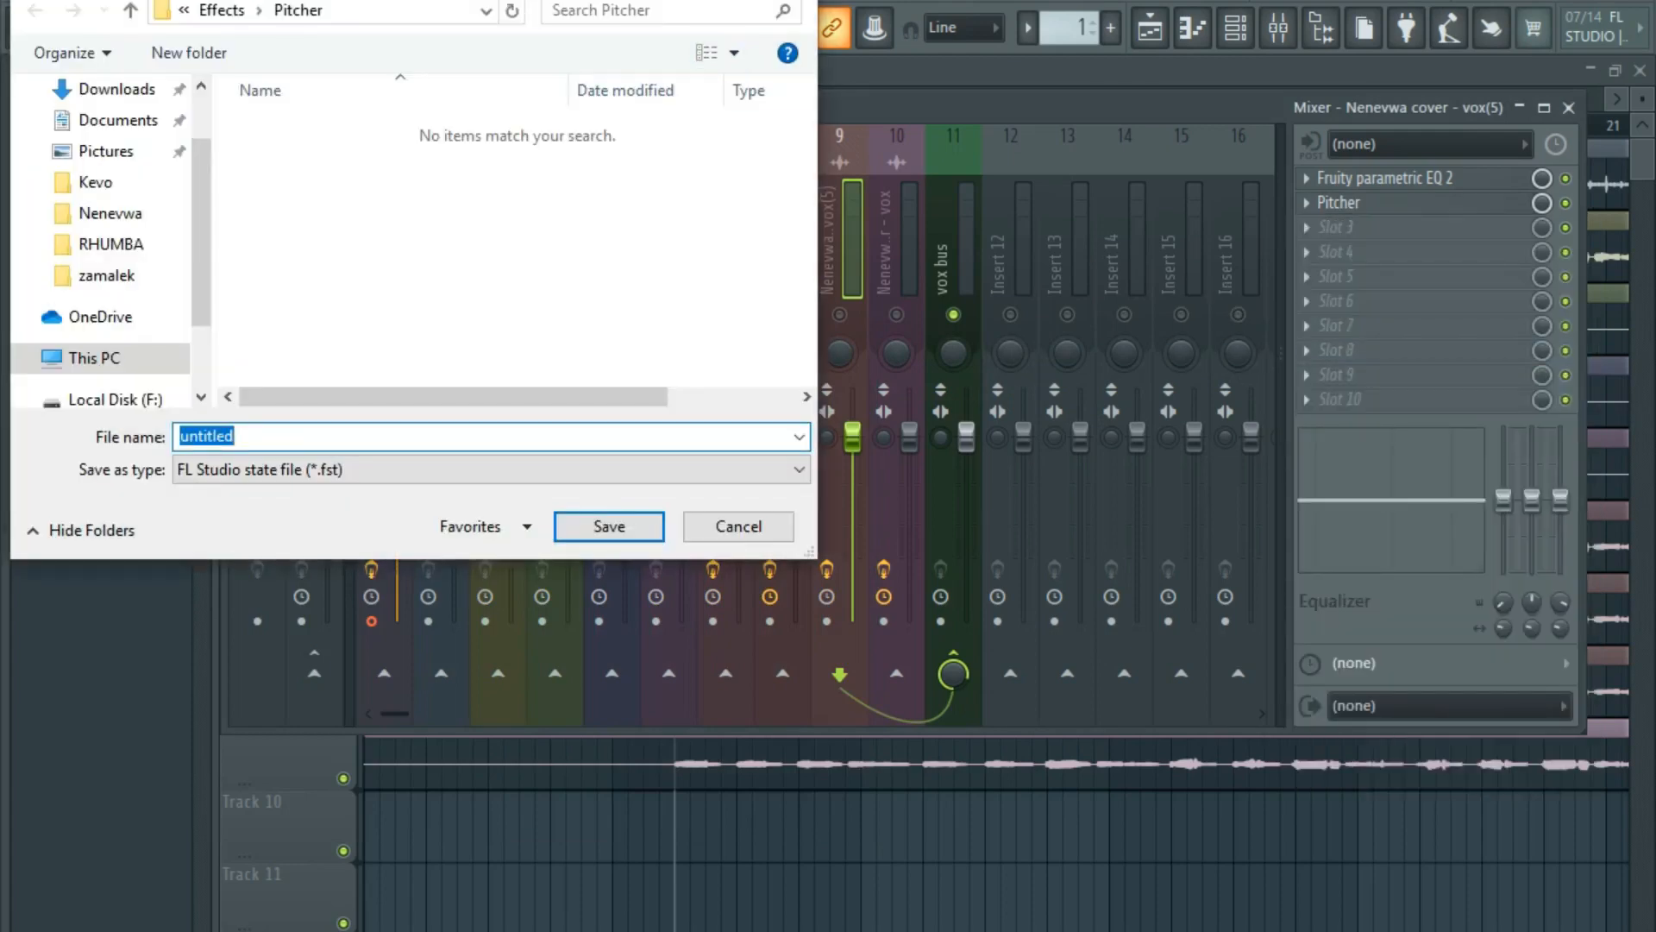
key(Escape)
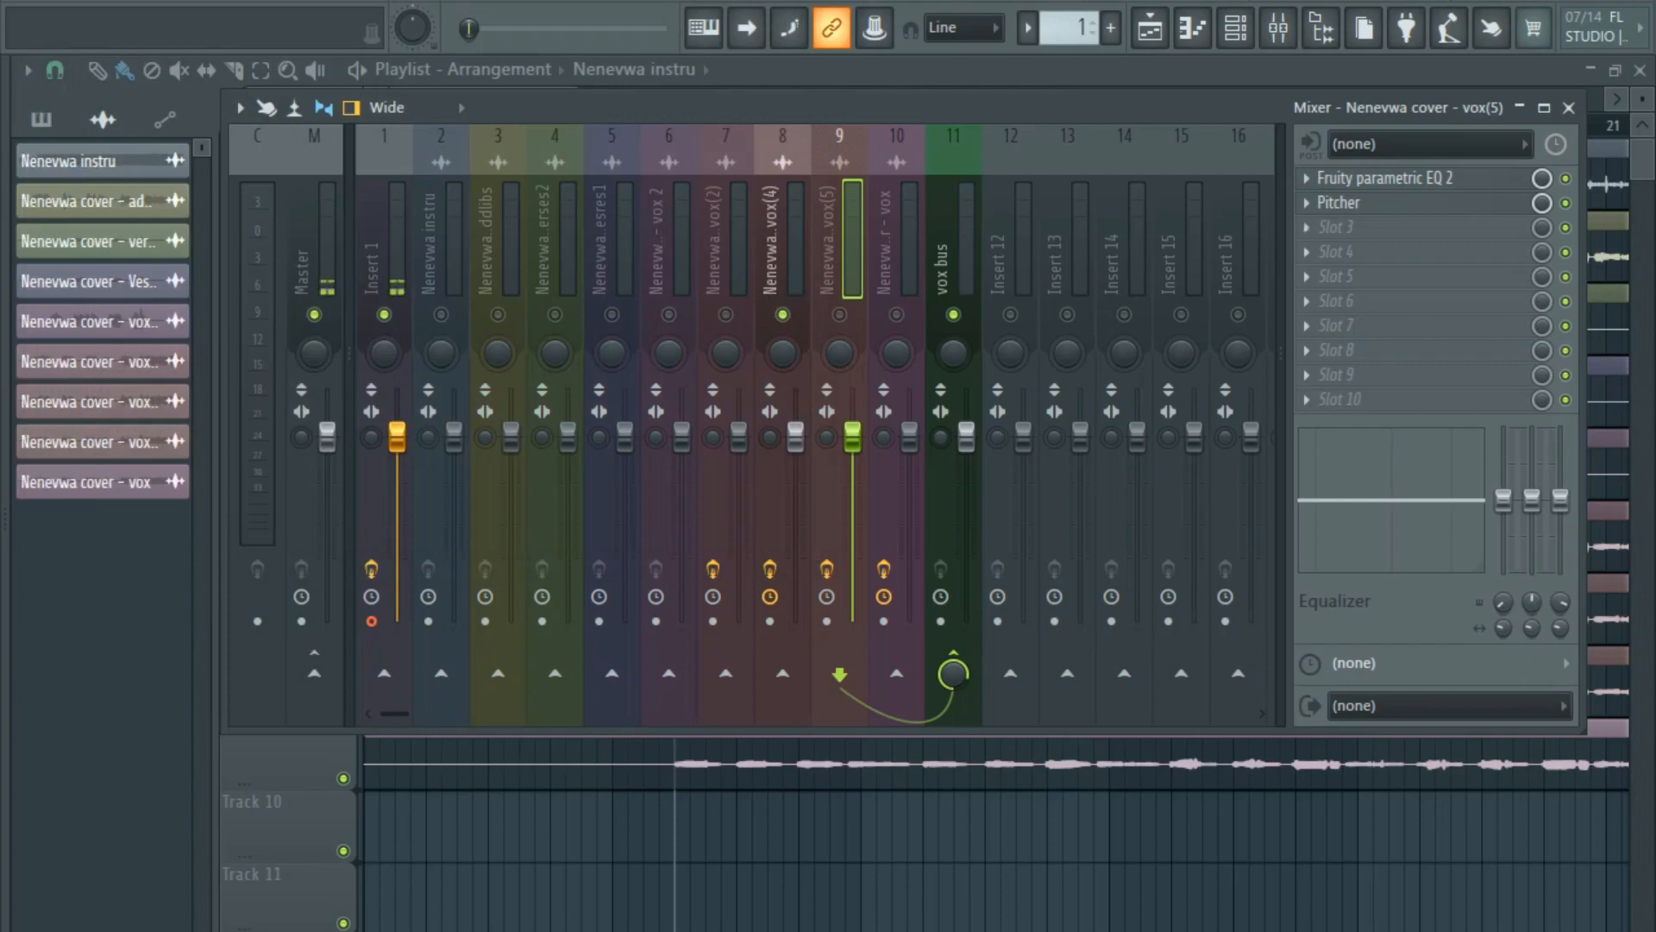
Try to copy Pitcher from vox(5) to vox(2), and delete the duplicate Pitcher from the fifth effect slot of vox(4).
click(1306, 203)
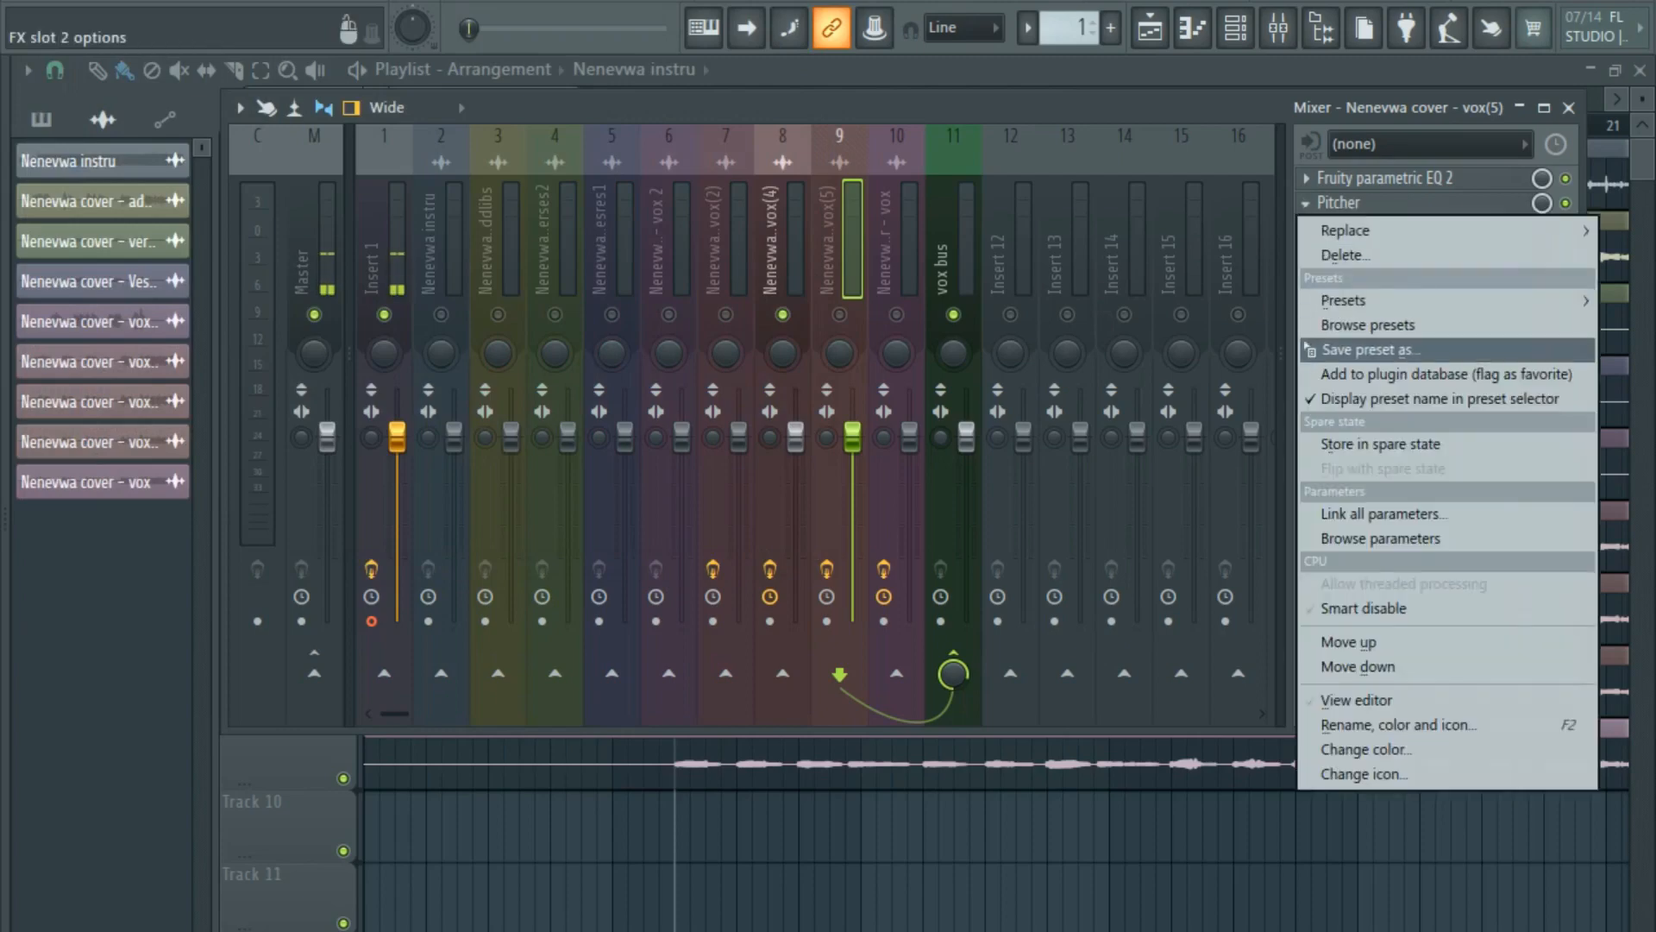
drag(1307, 349, 715, 316)
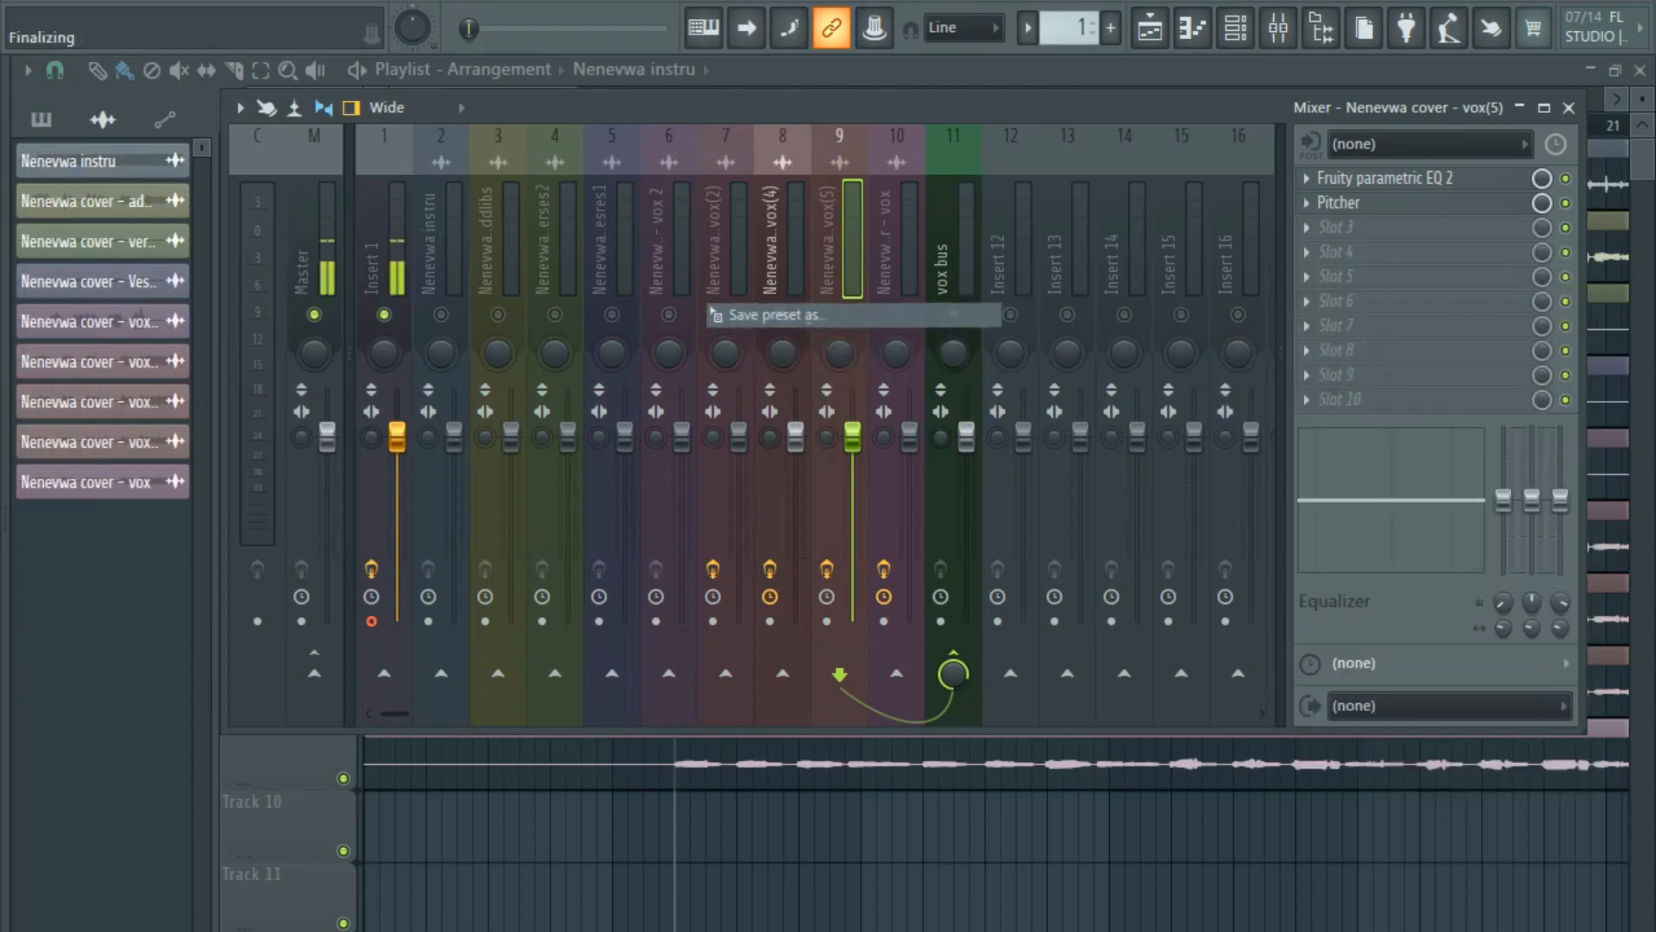
click(1306, 277)
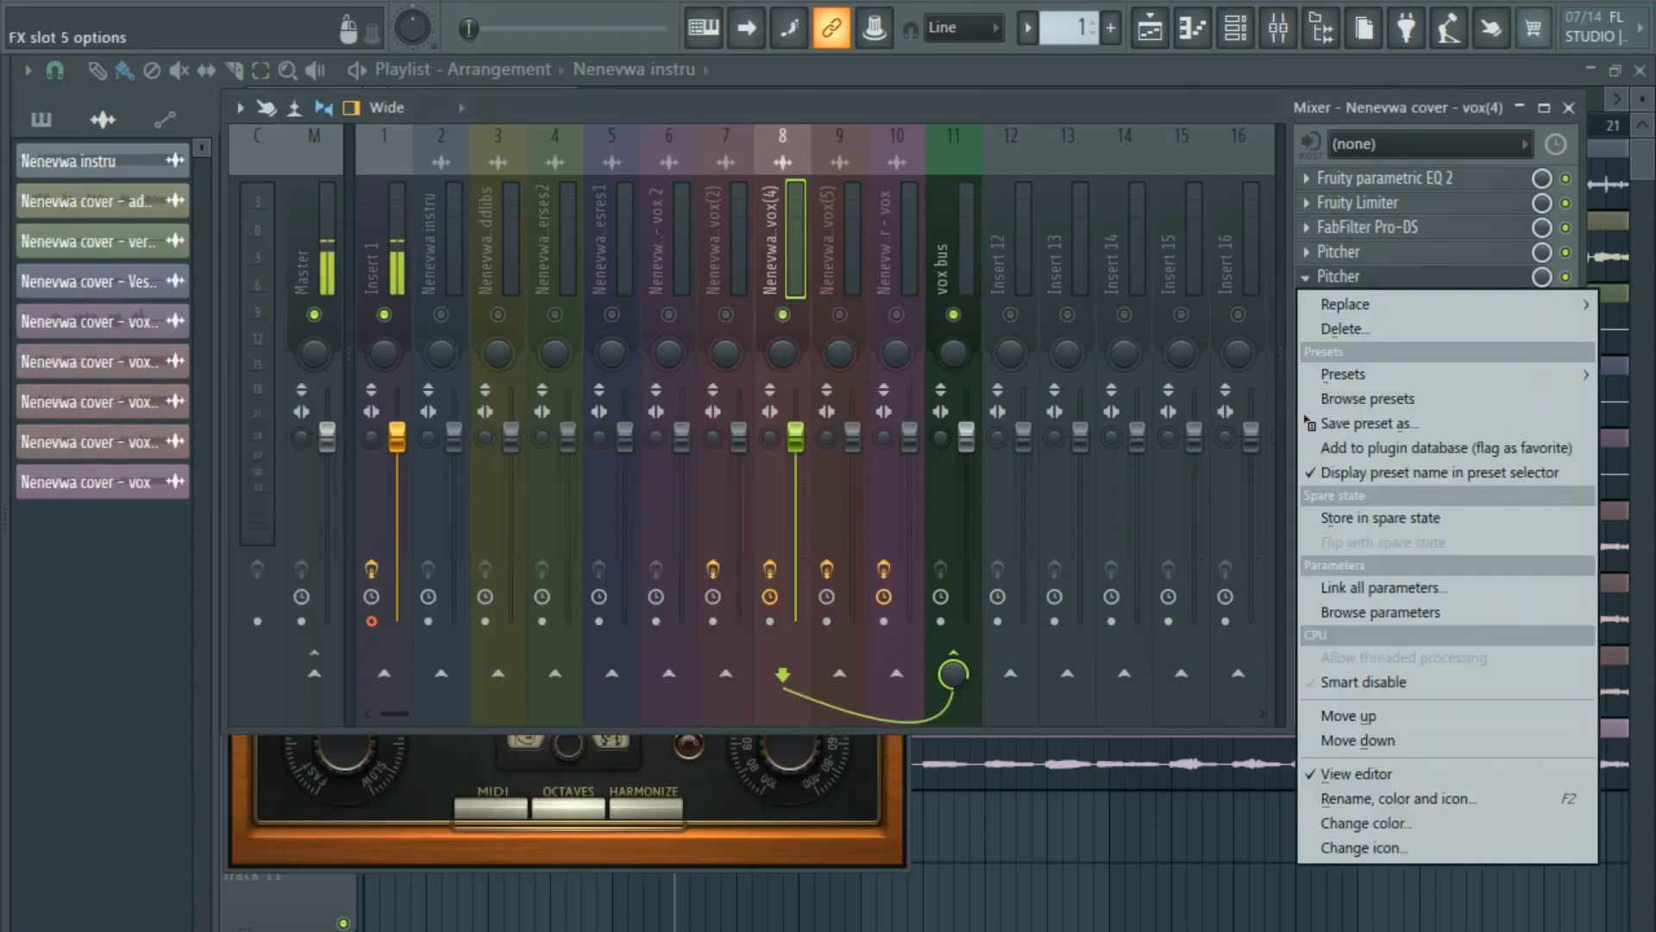
click(1345, 329)
click(953, 563)
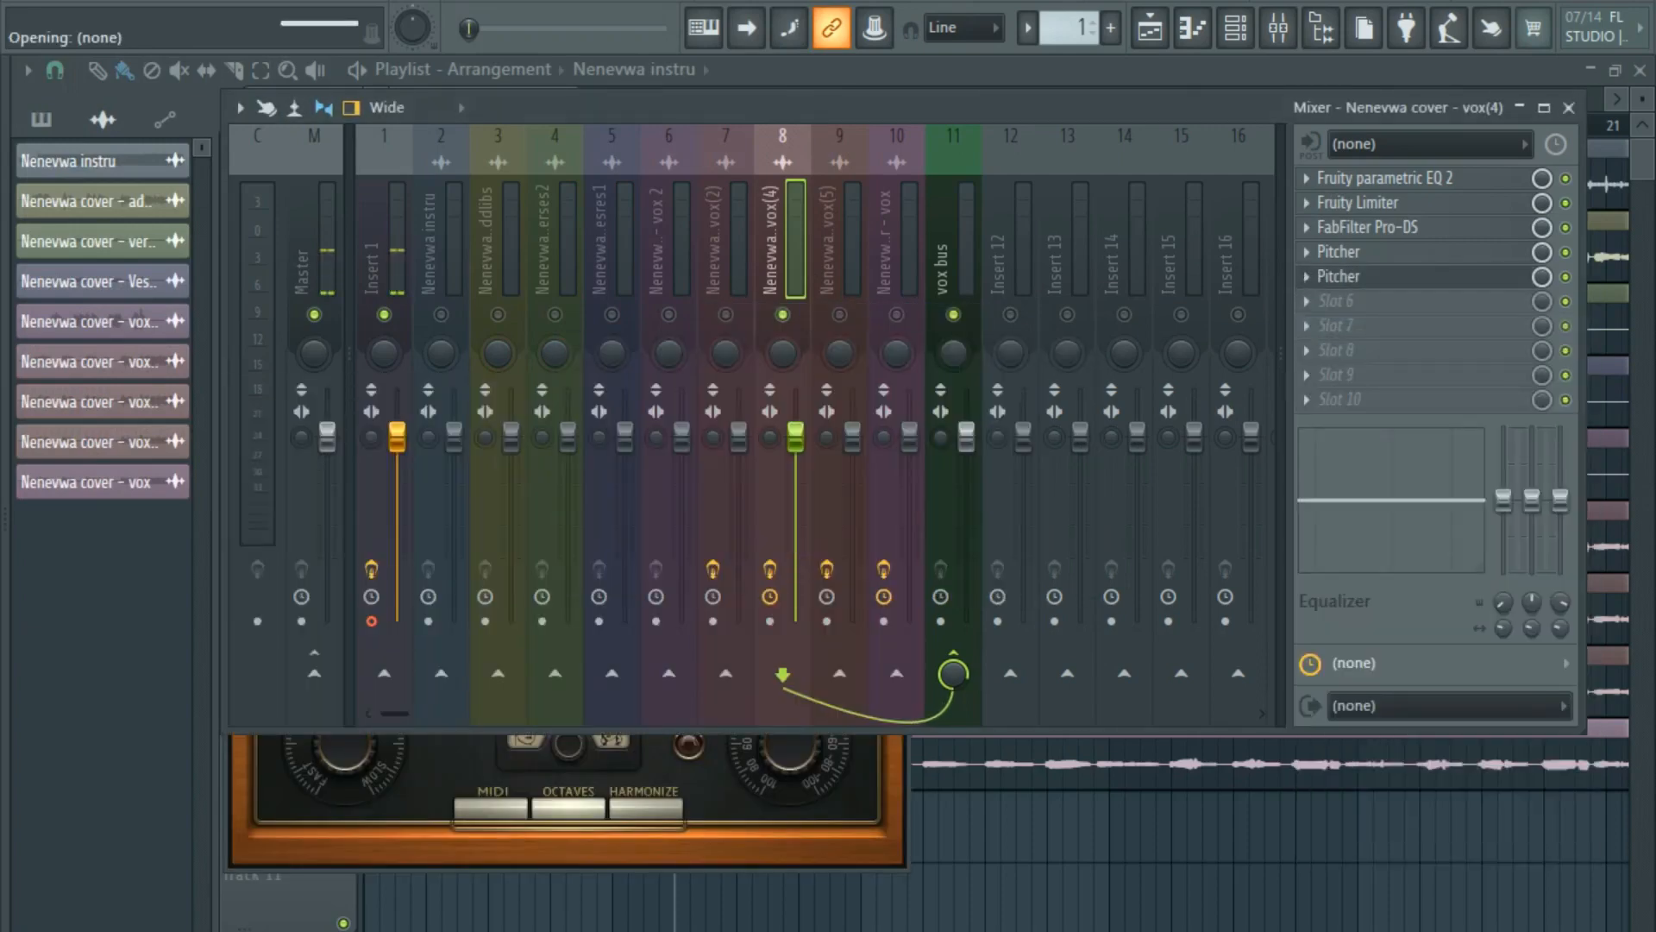
Copy Pitcher with its settings from vox(4) to the vox(2) track, close its window, and play the mix.
click(1306, 252)
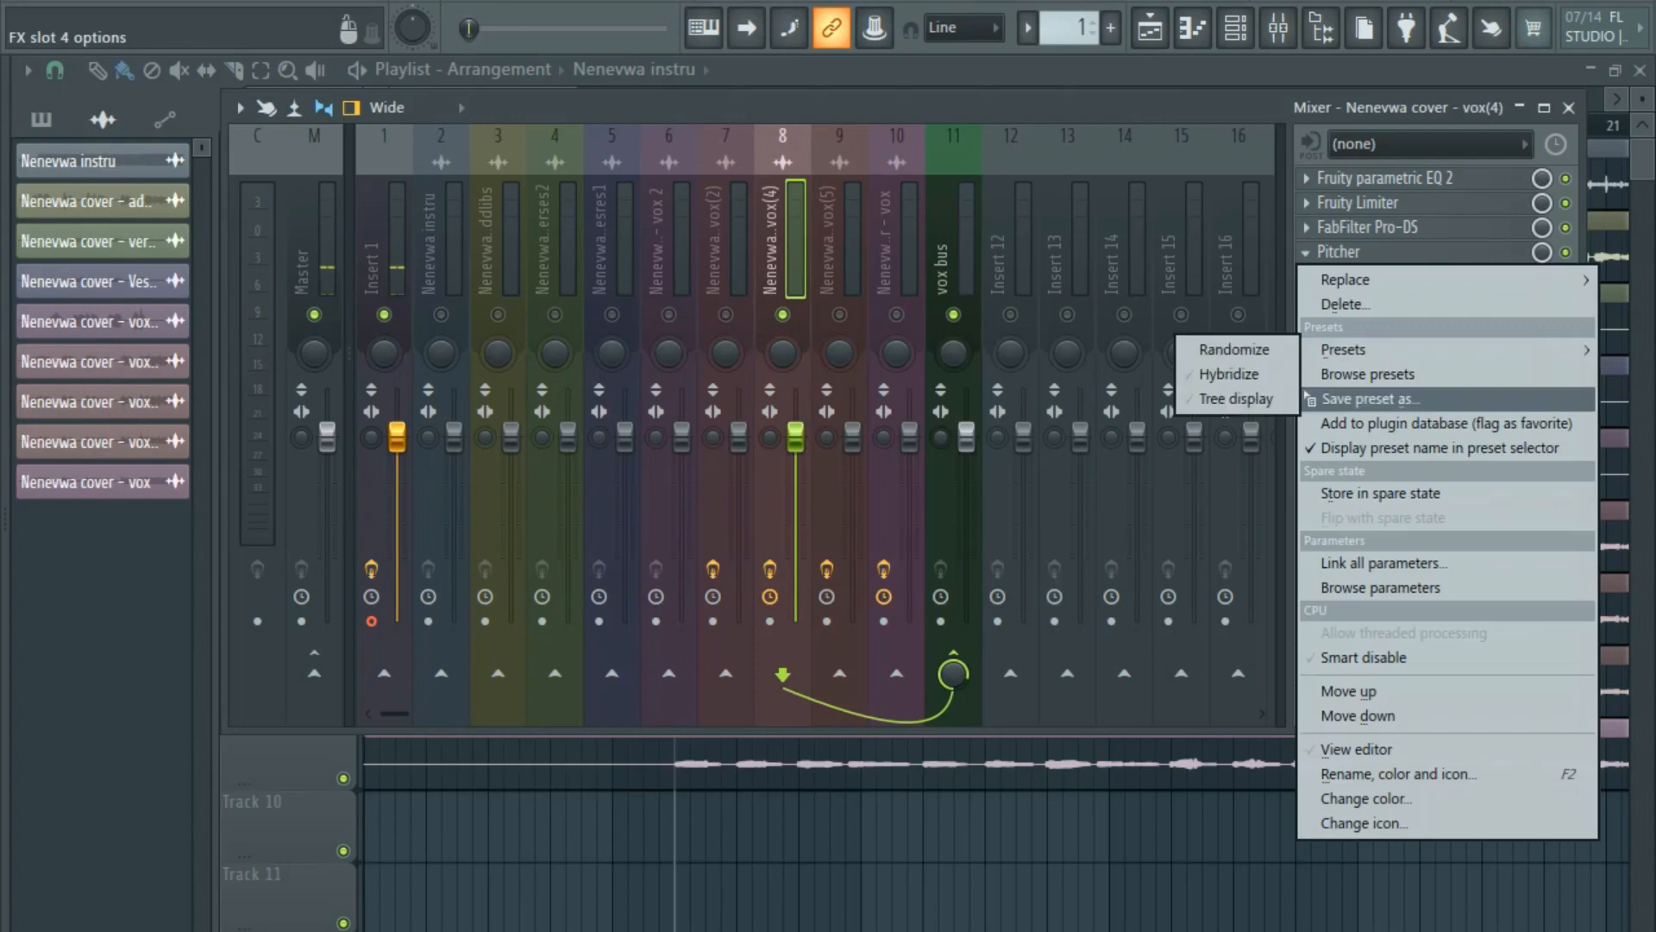
drag(1384, 381, 703, 309)
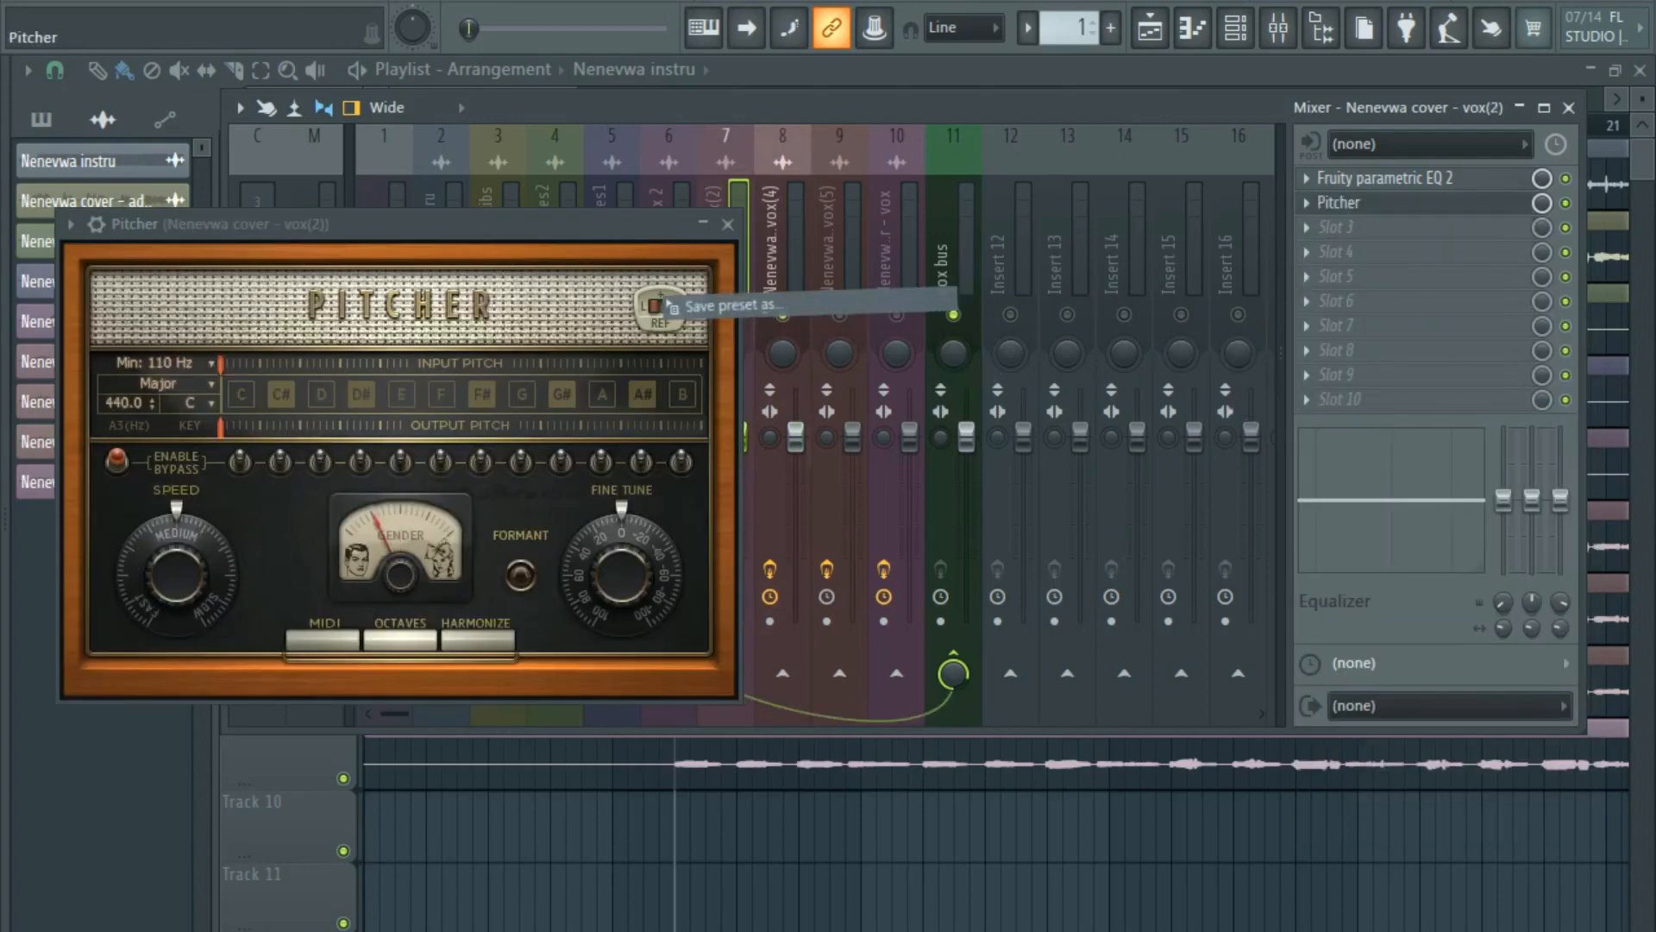
click(727, 224)
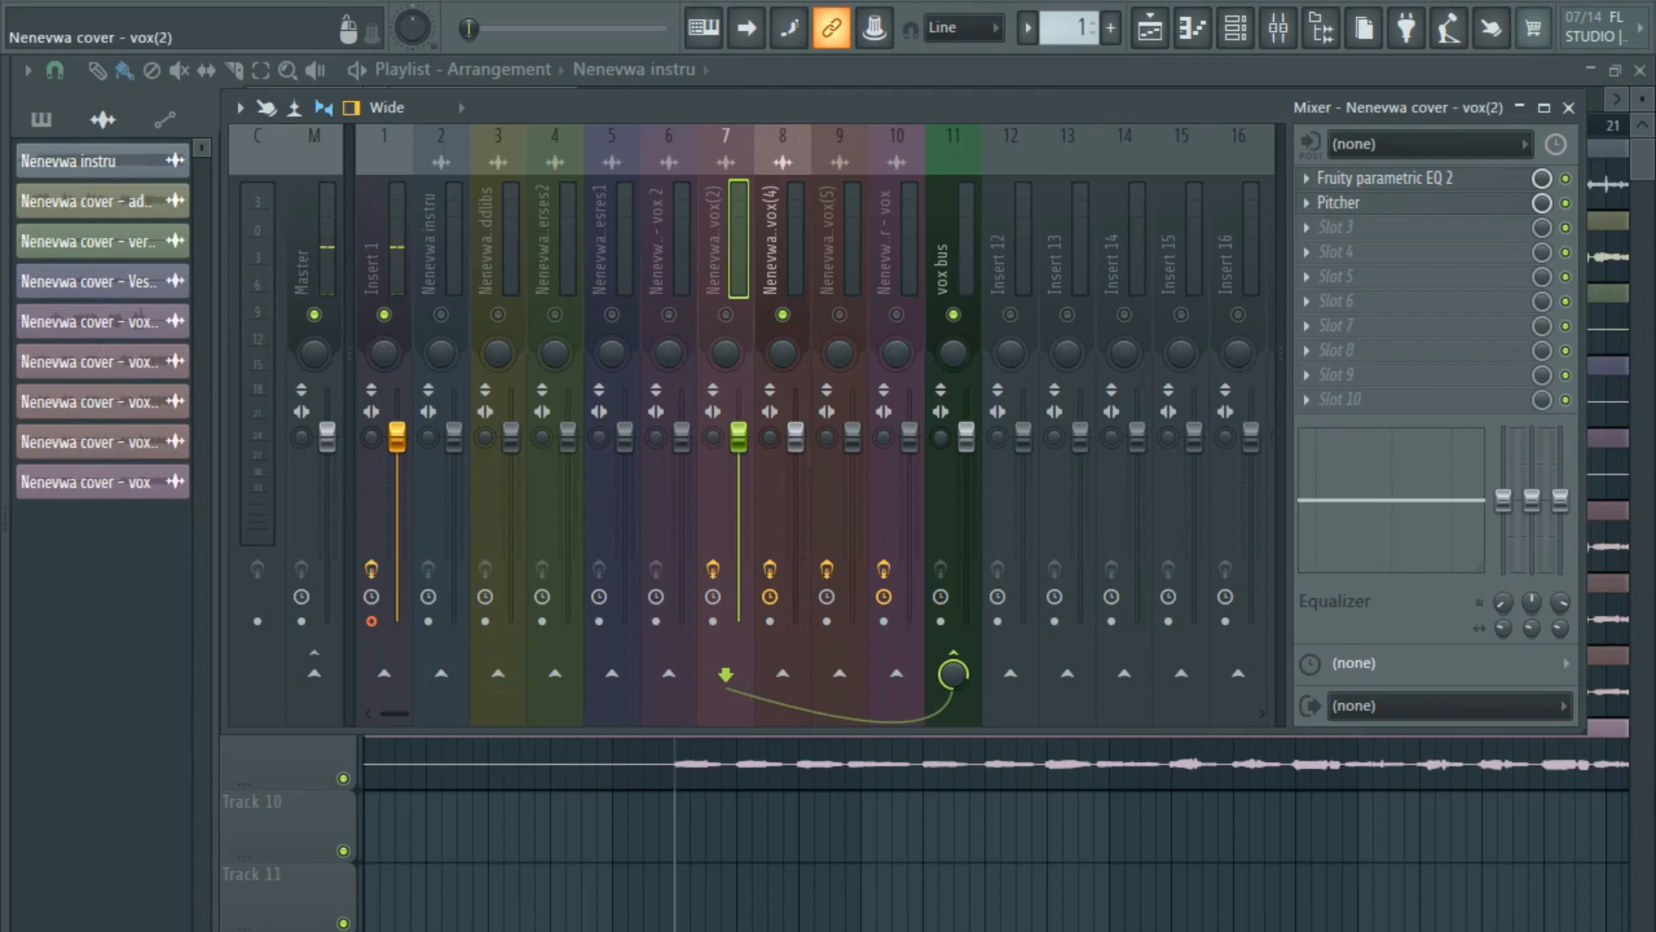
key(space)
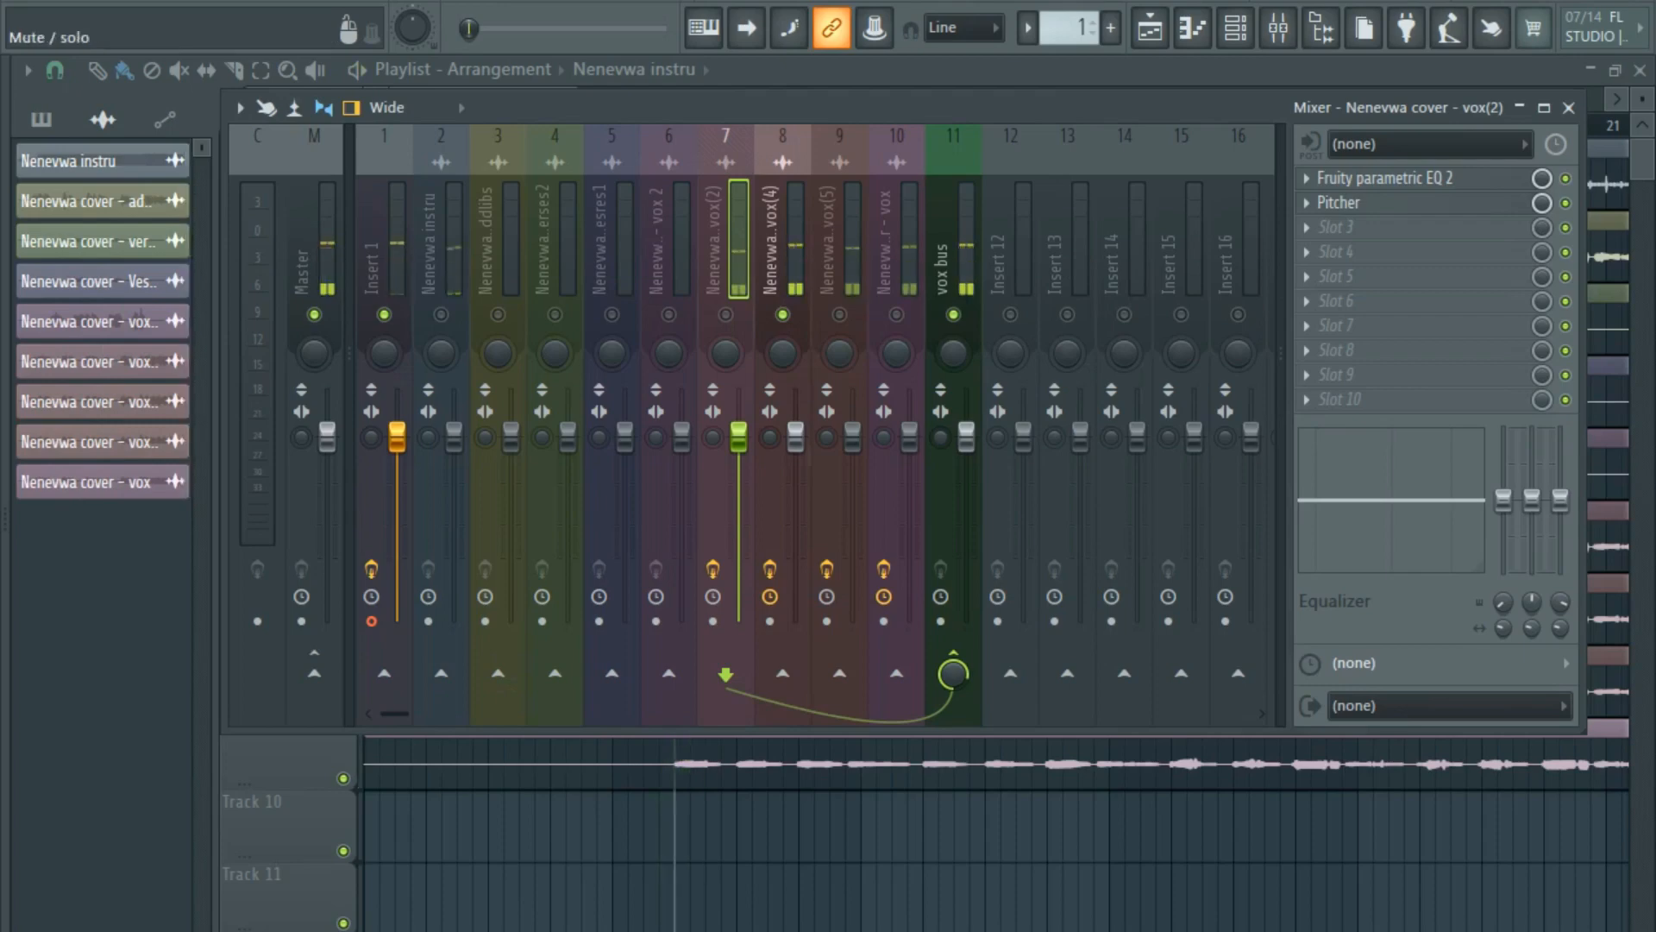
Copy FabFilter Pro-DS with its settings from the vox(4) track to the vox bus, and close its window.
click(840, 268)
click(896, 267)
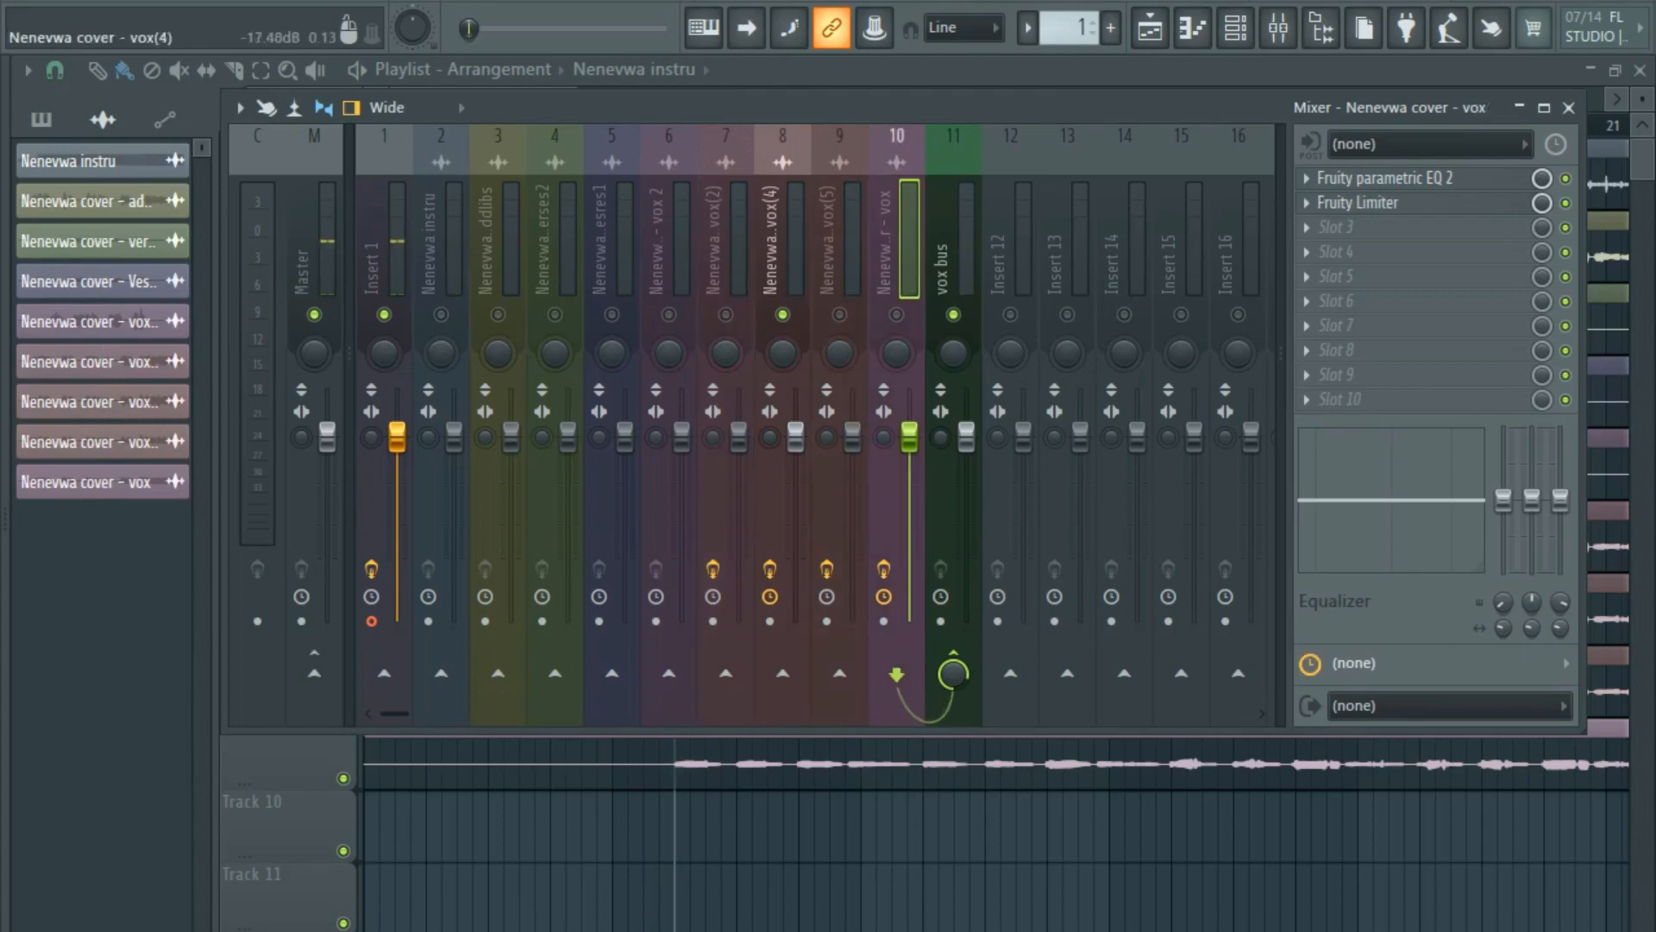
click(1358, 203)
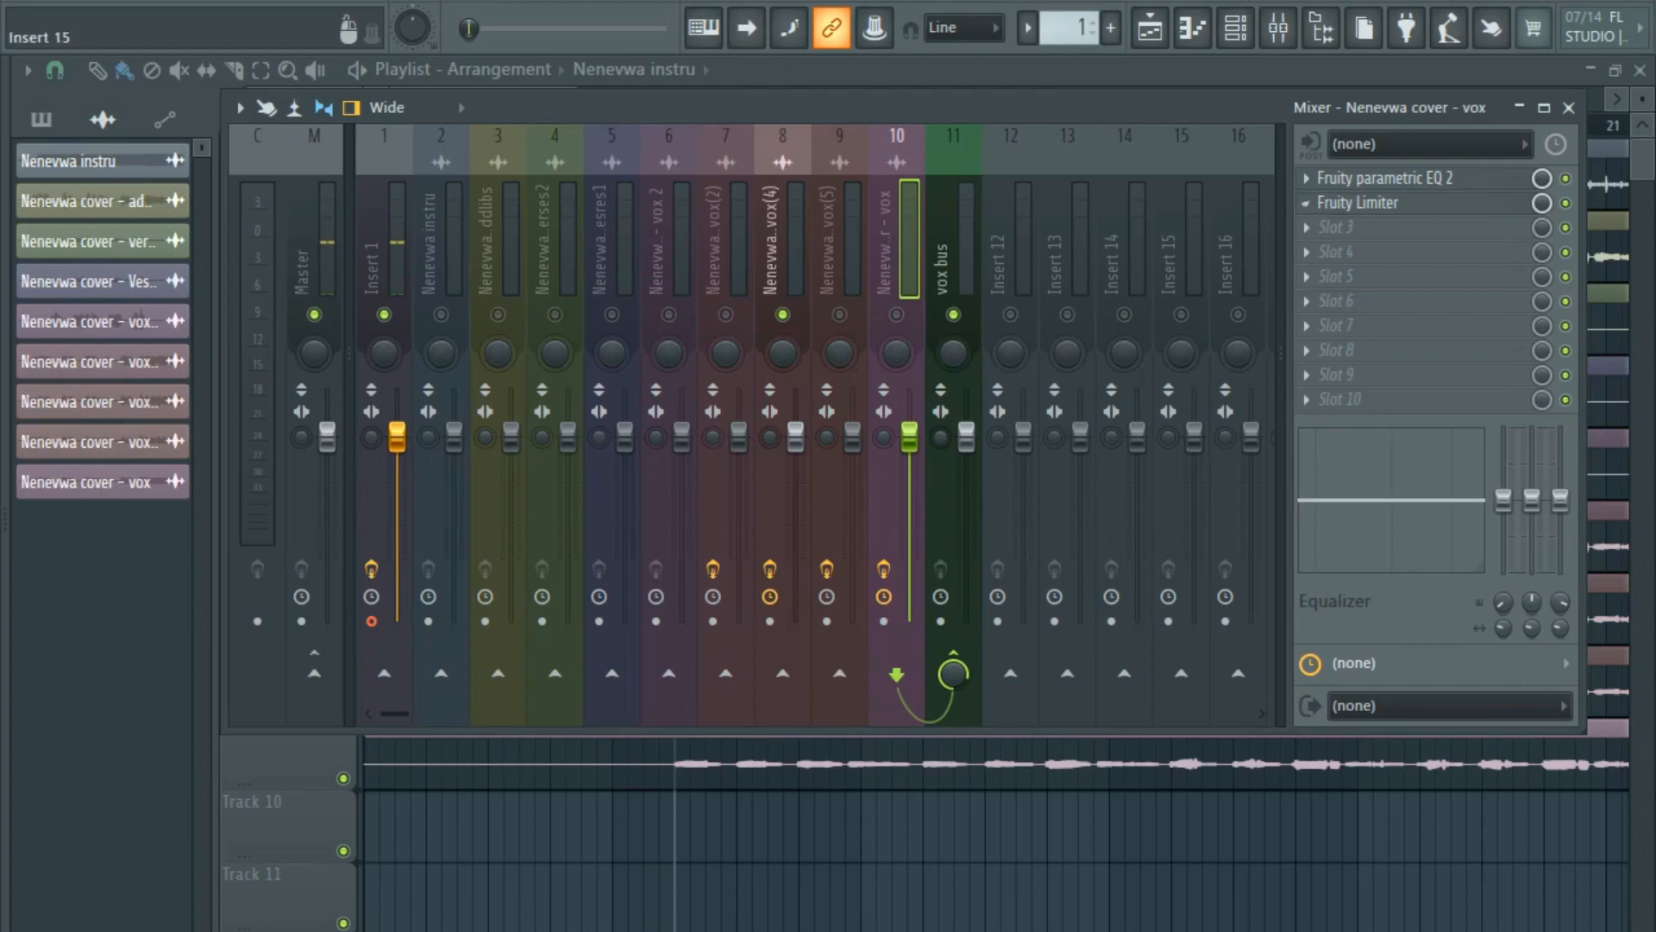
click(839, 250)
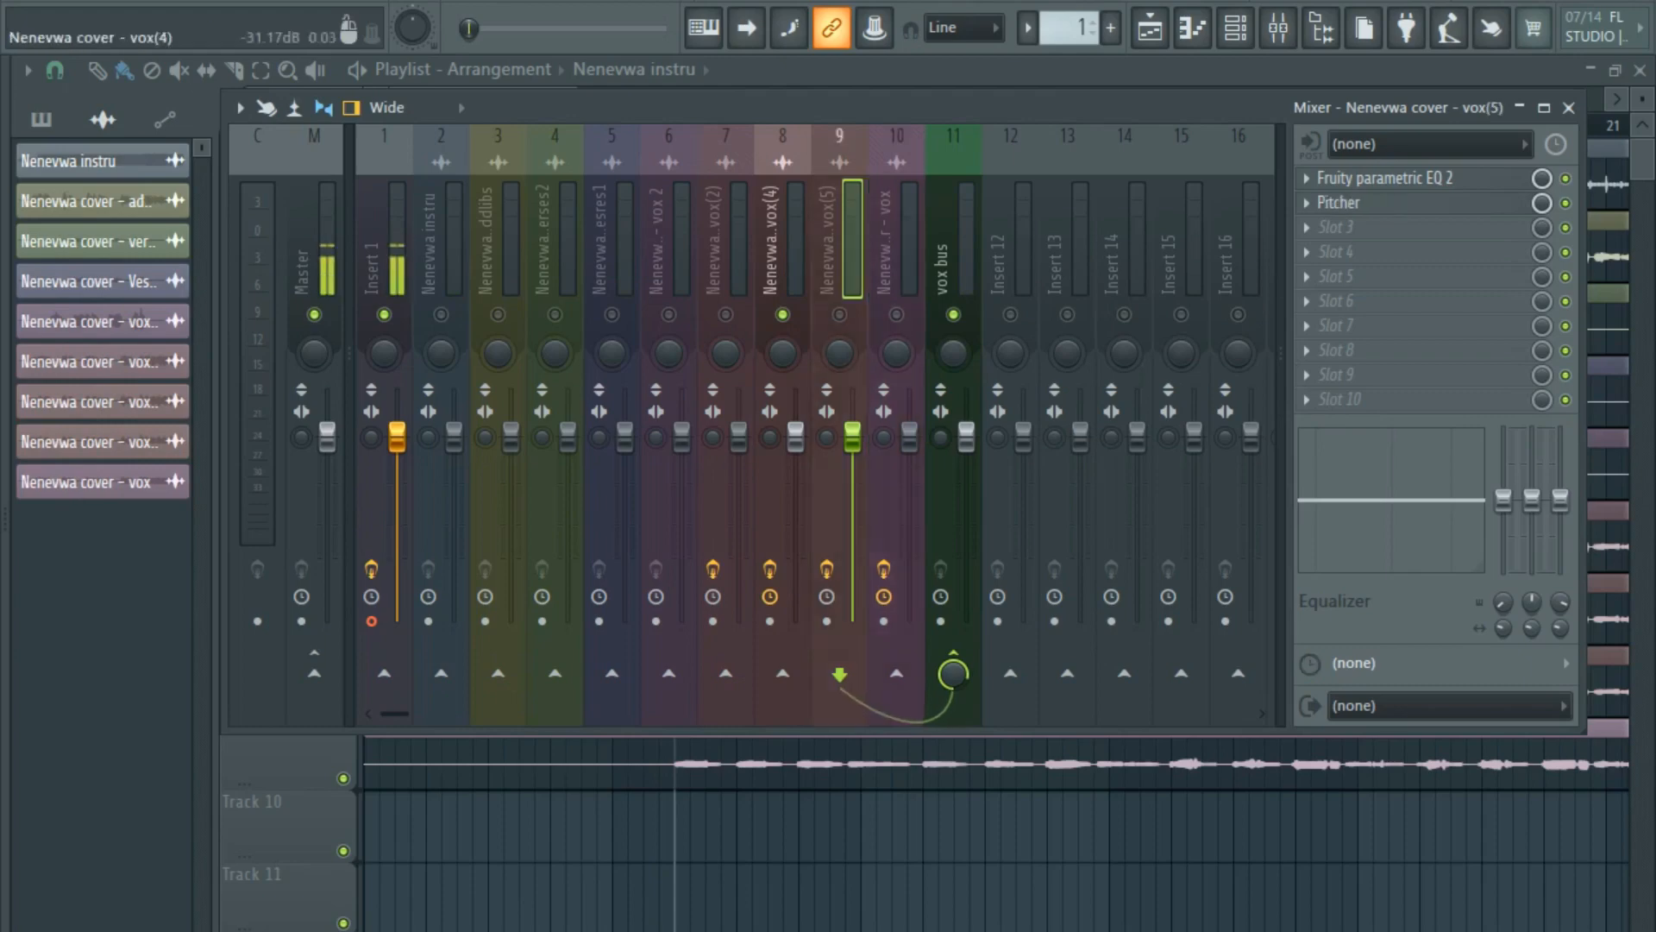
click(782, 251)
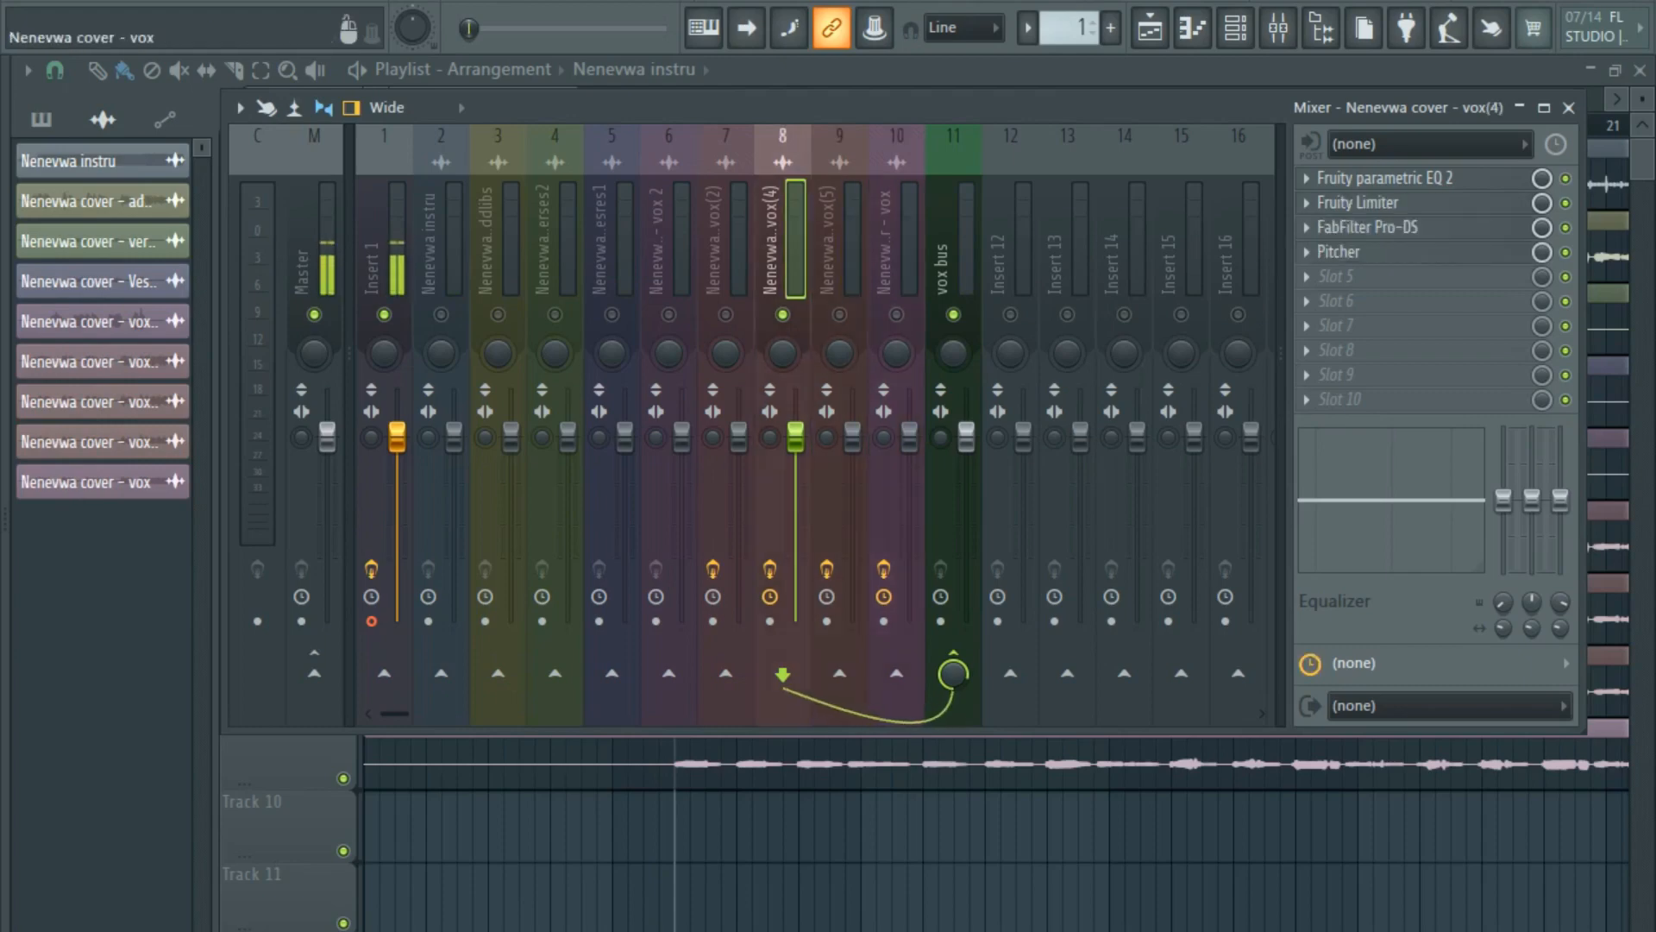
click(1306, 228)
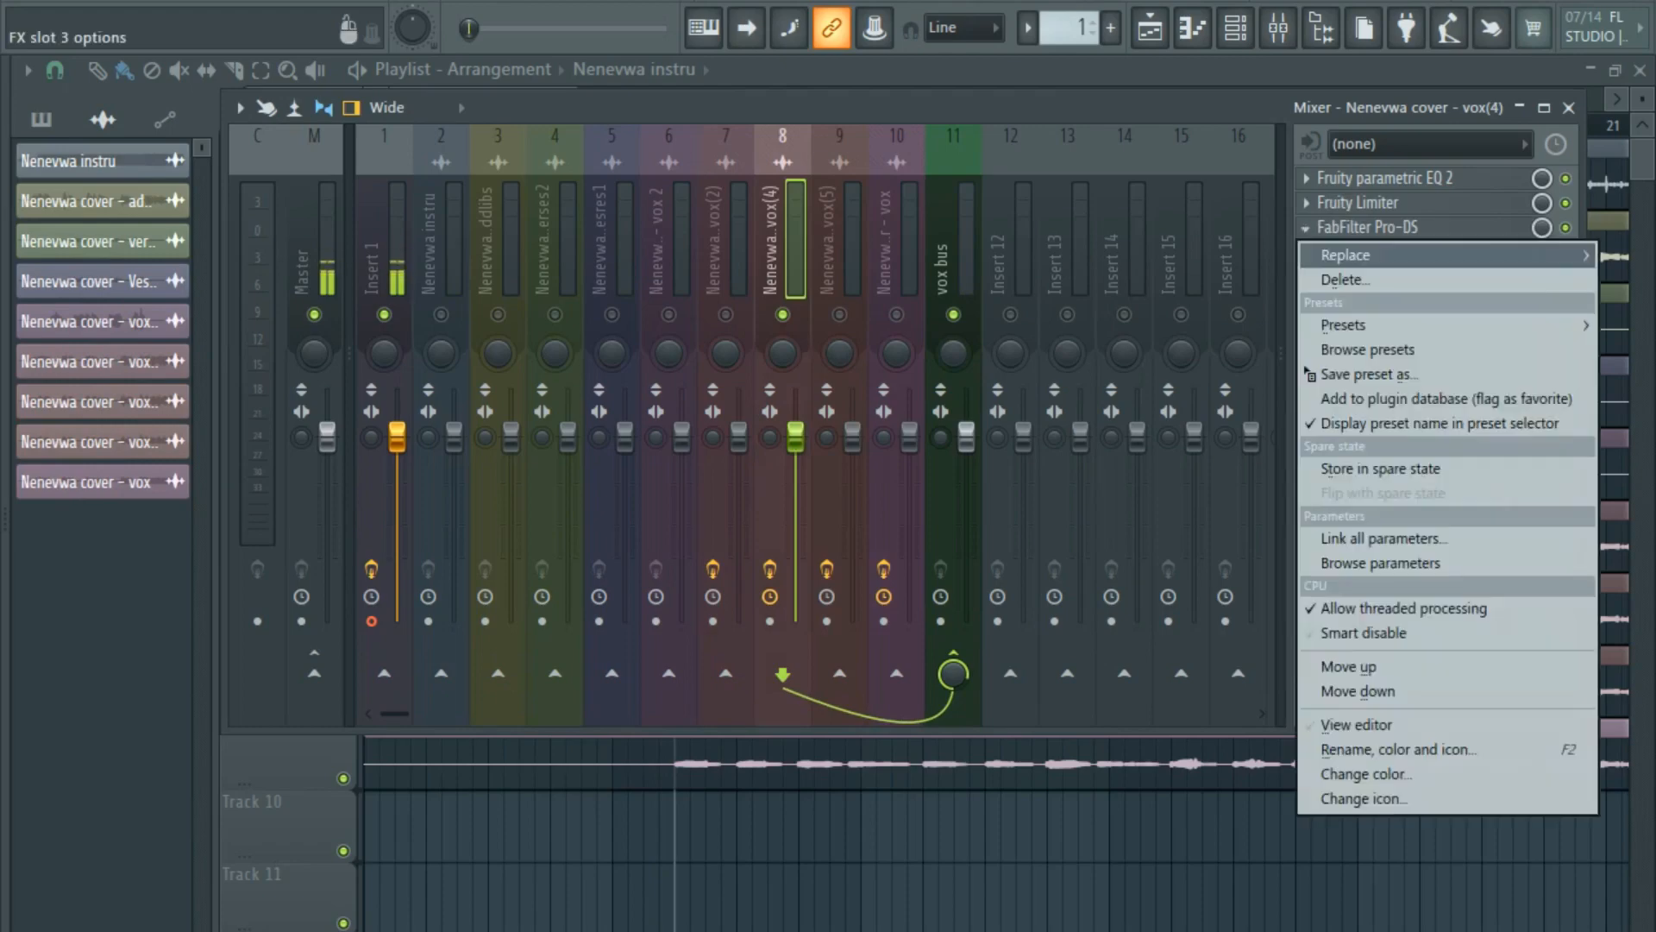
drag(1363, 374, 904, 328)
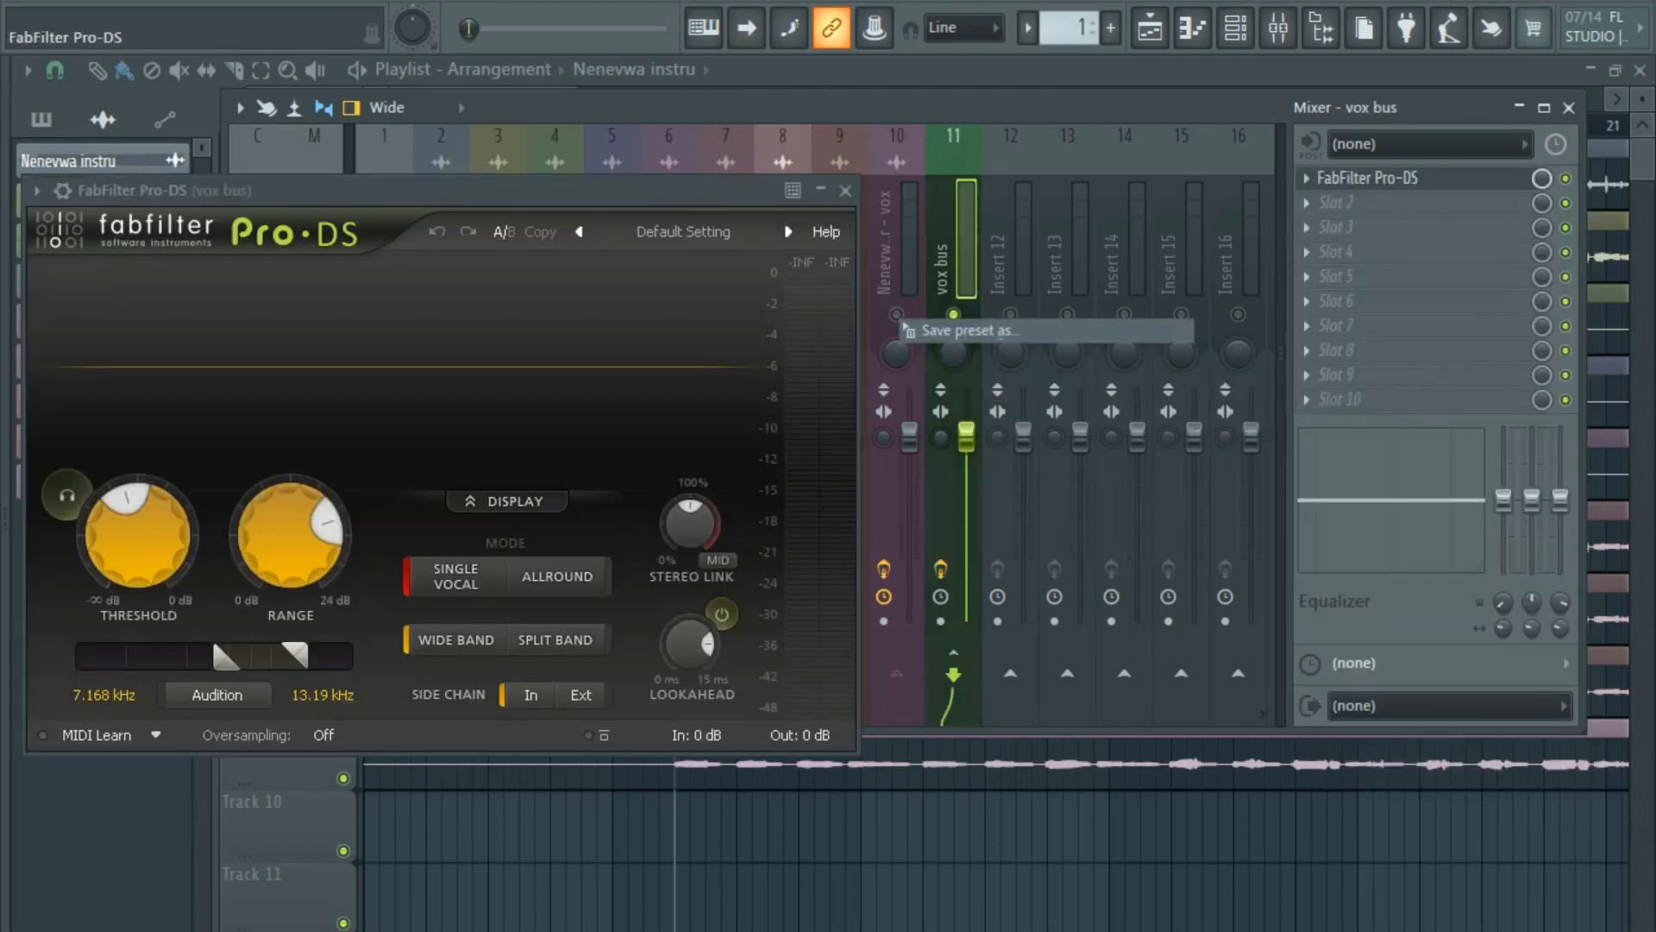
click(845, 191)
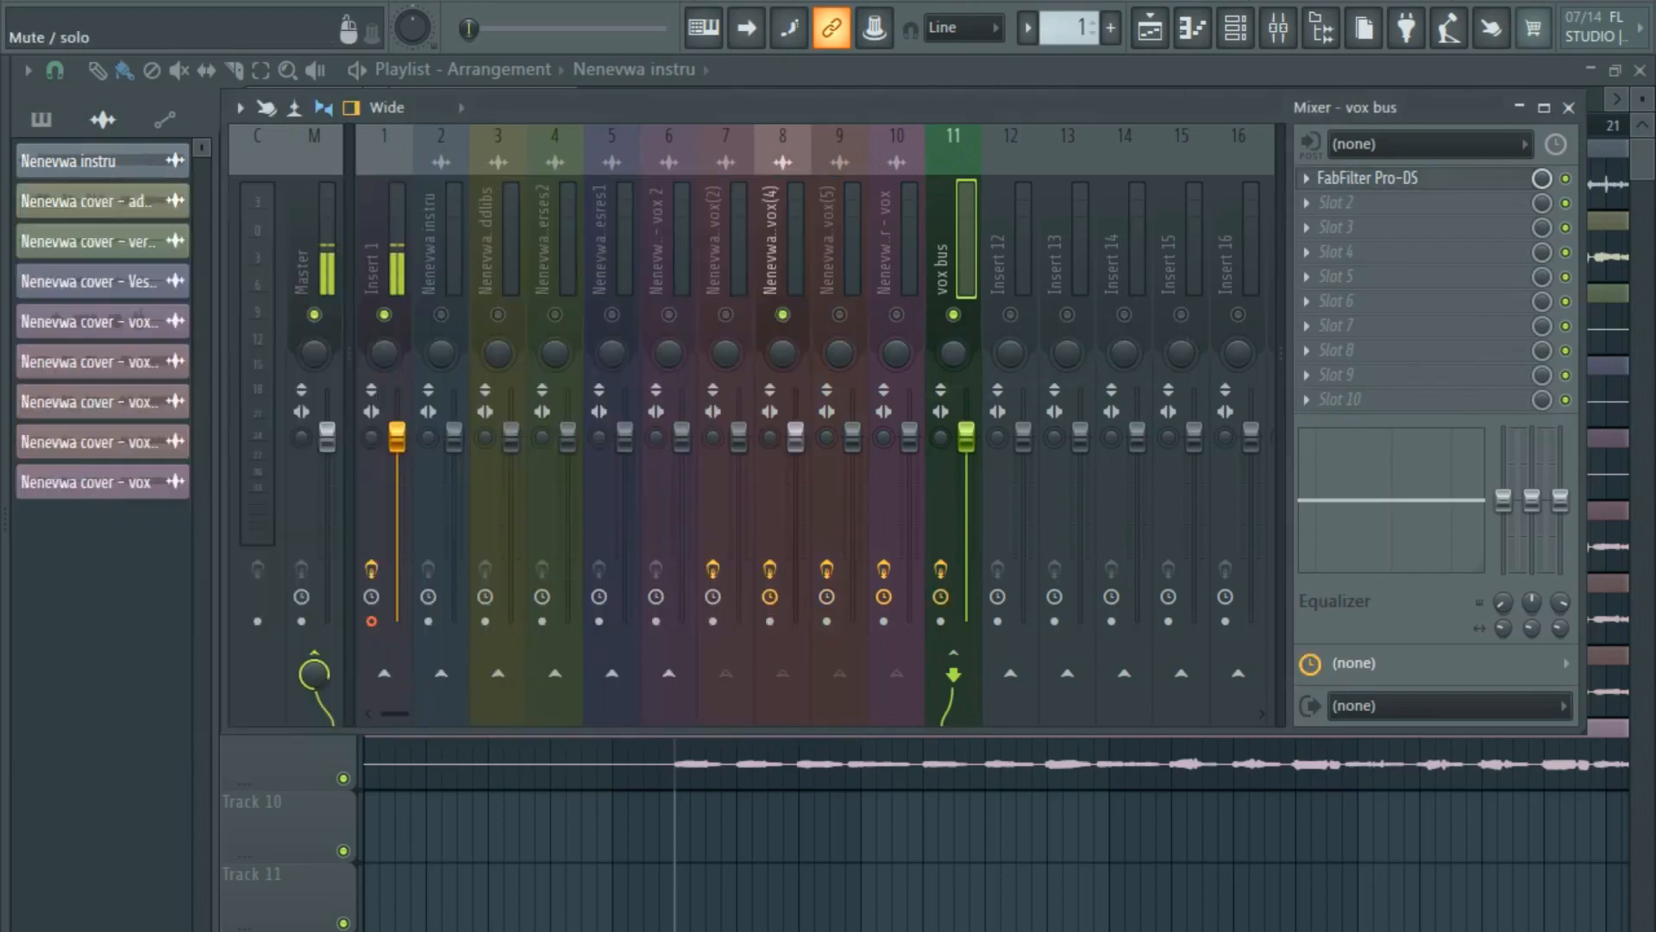
Unmute the vox and vox(5) tracks, and delete FabFilter Pro-DS from the third effect slot of vox(4).
click(897, 315)
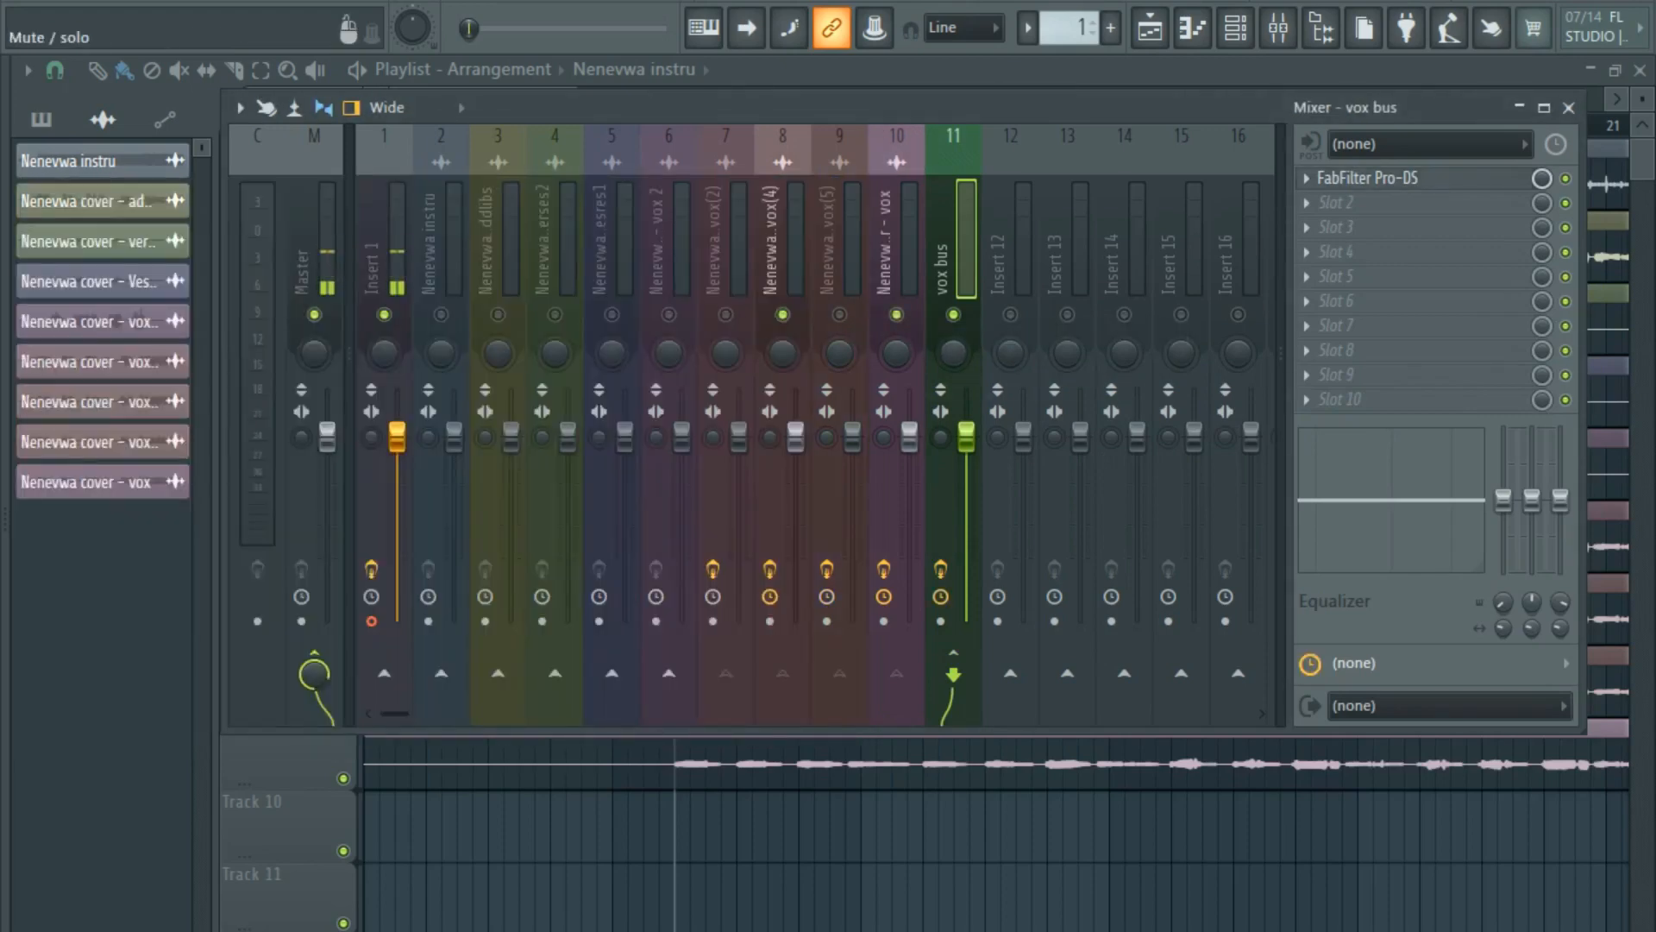
click(839, 315)
click(783, 241)
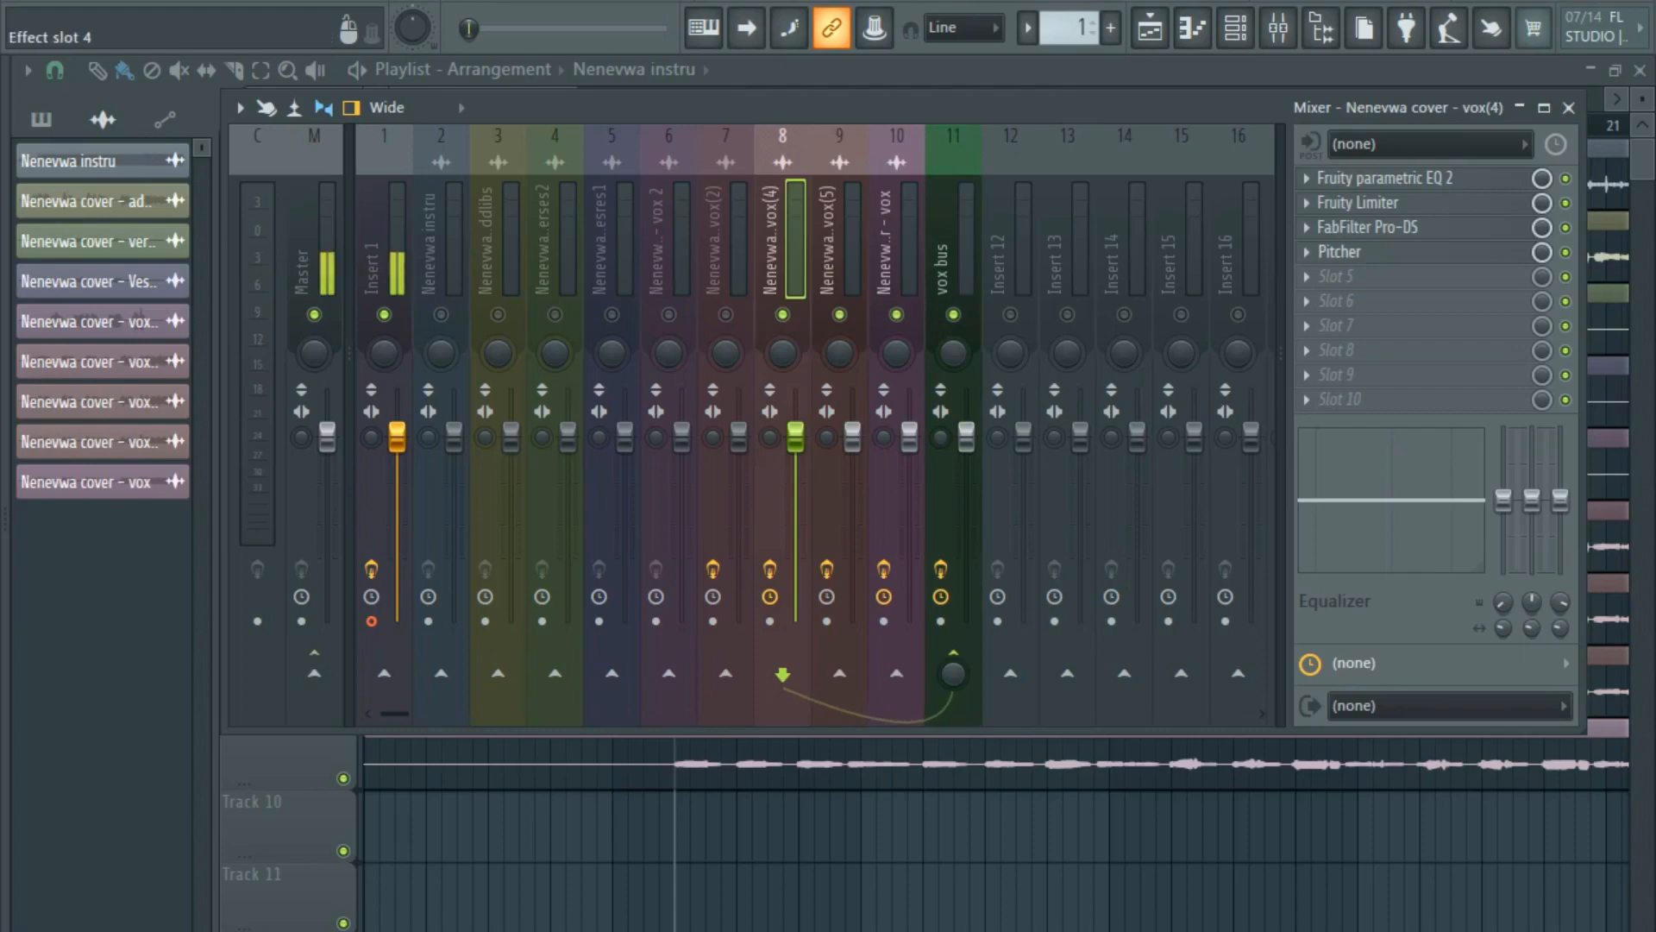
click(1306, 227)
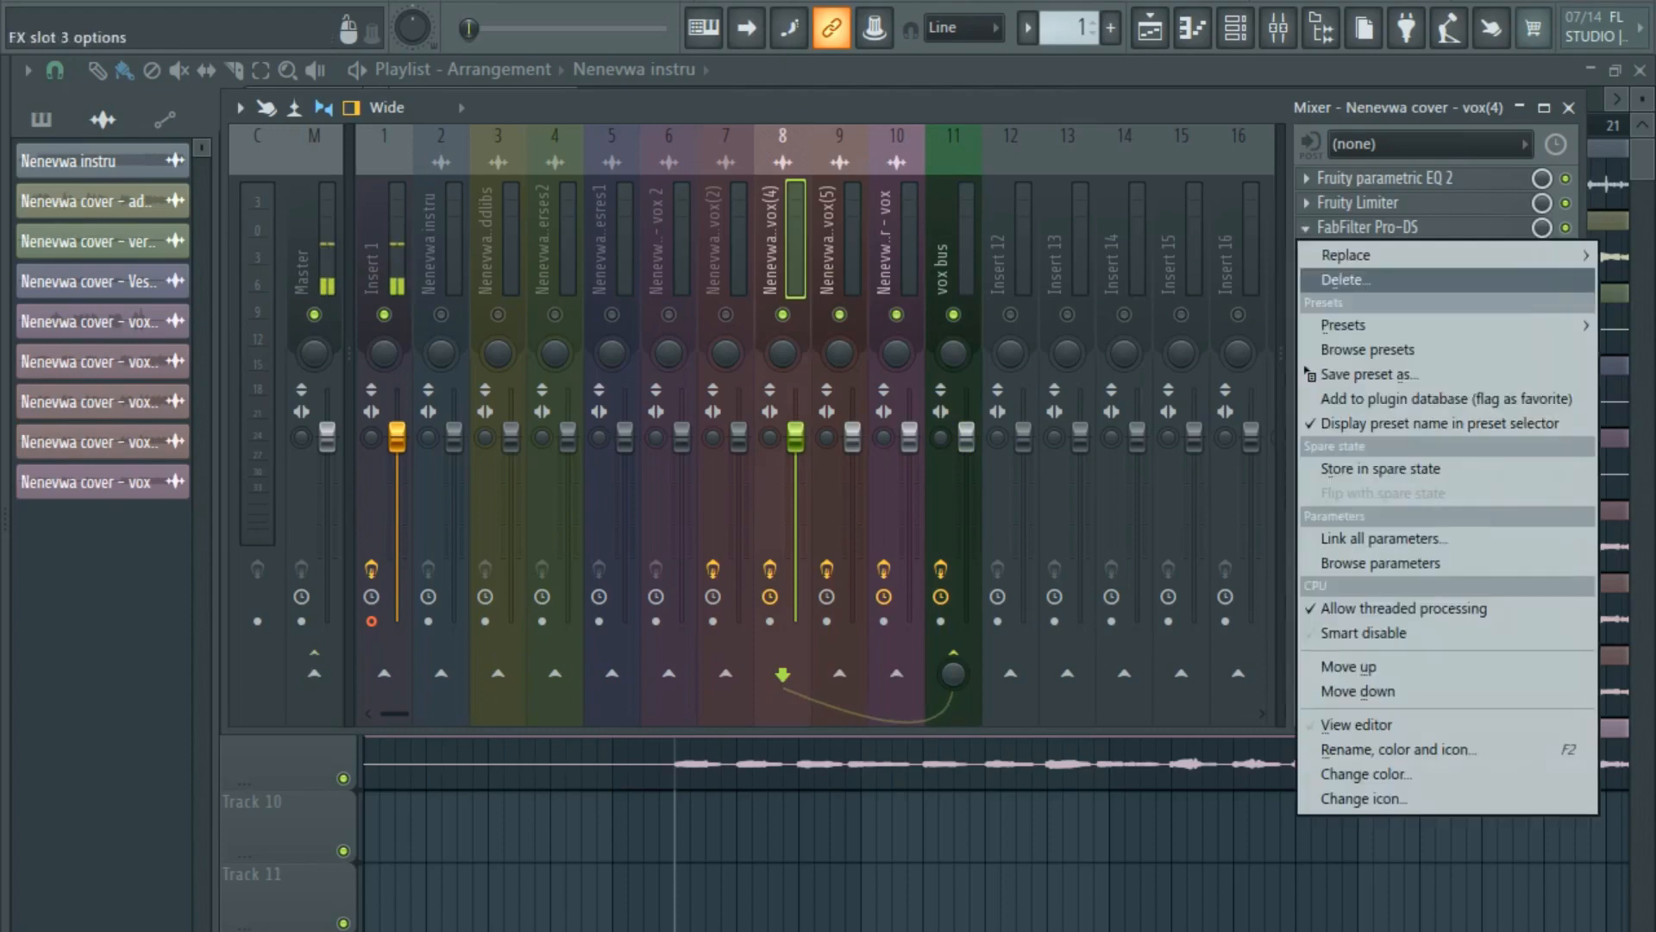
click(1343, 277)
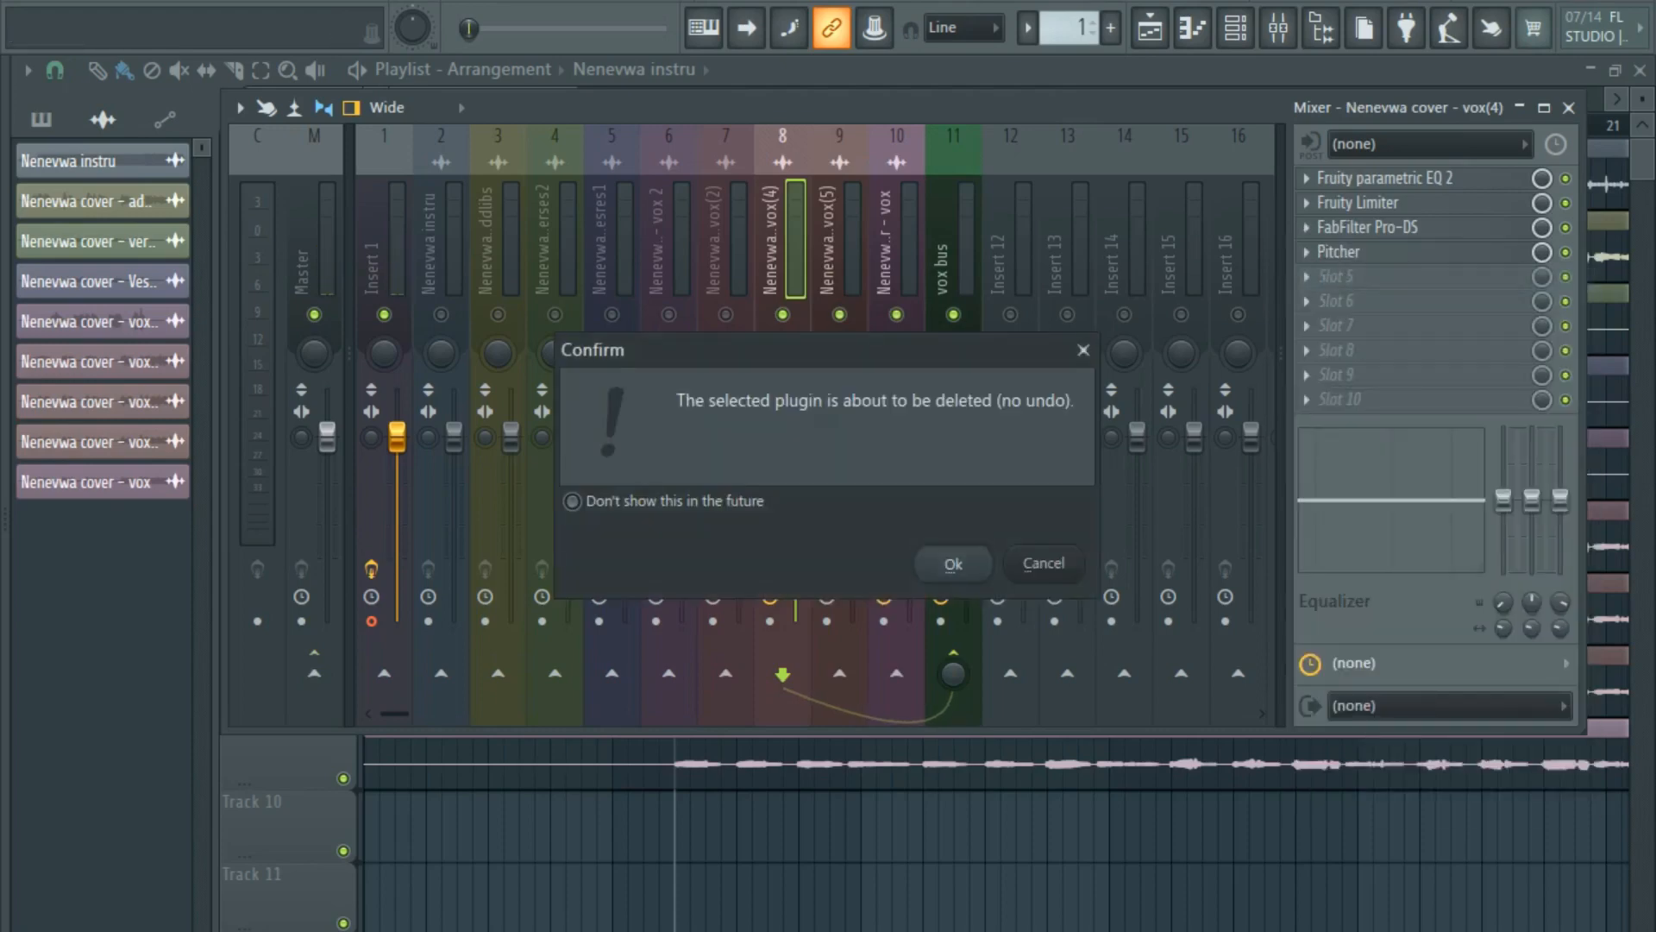
key(Return)
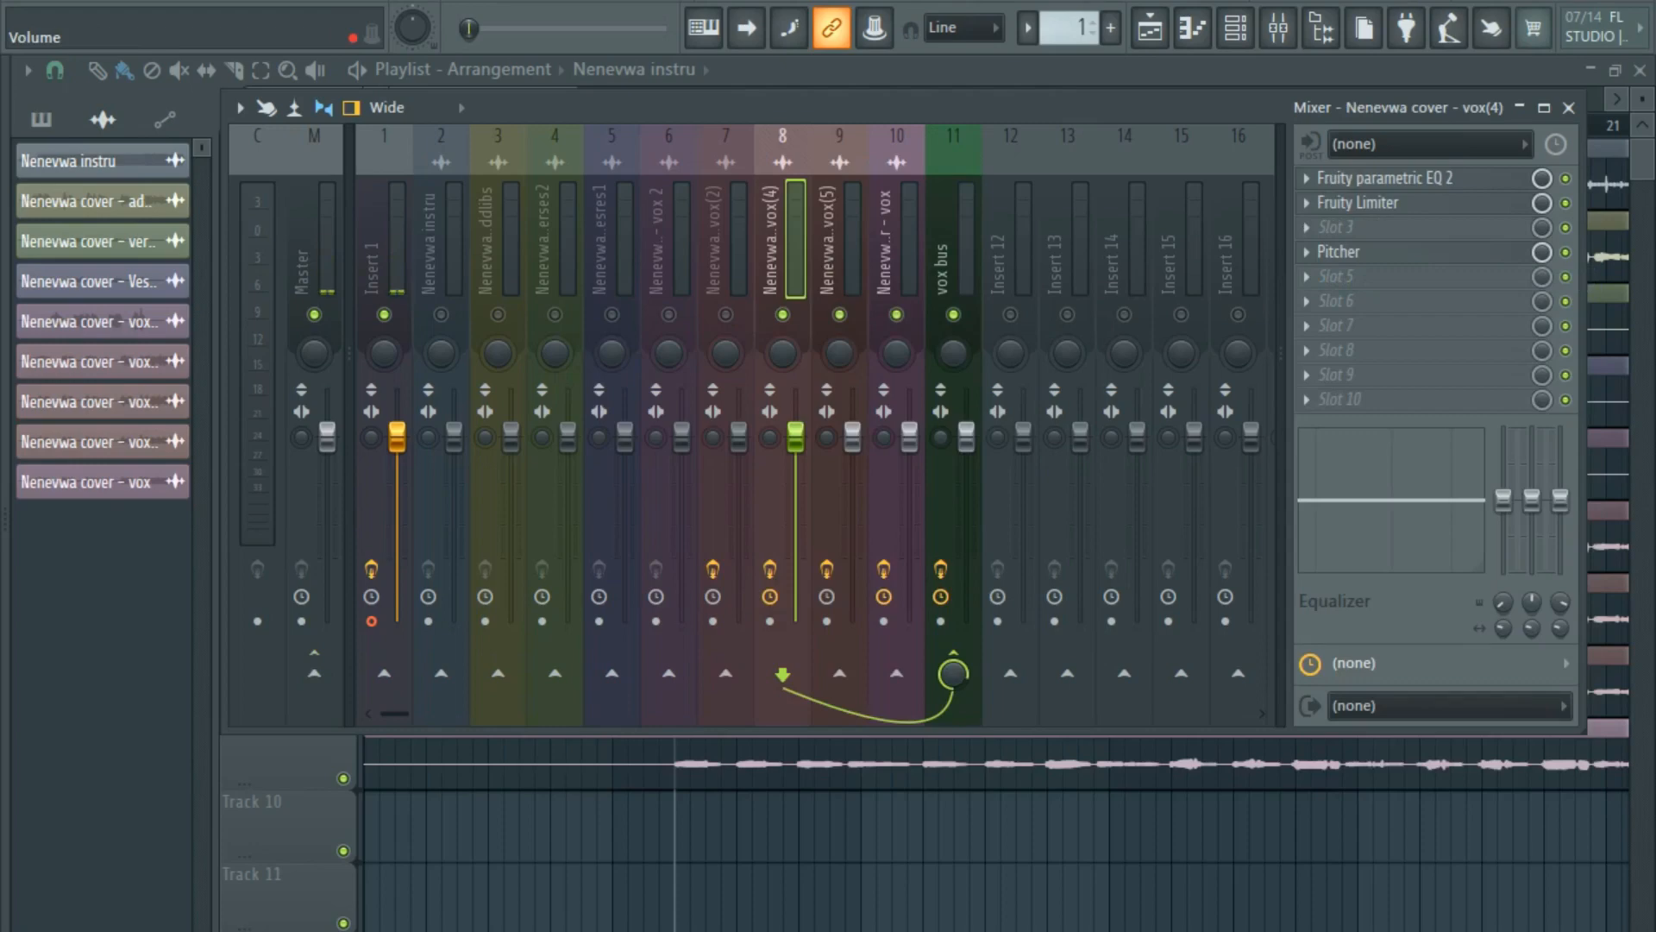
Unmute the vox(2) track after checking the neighbouring vocal tracks' effects, and briefly play the mix.
click(835, 245)
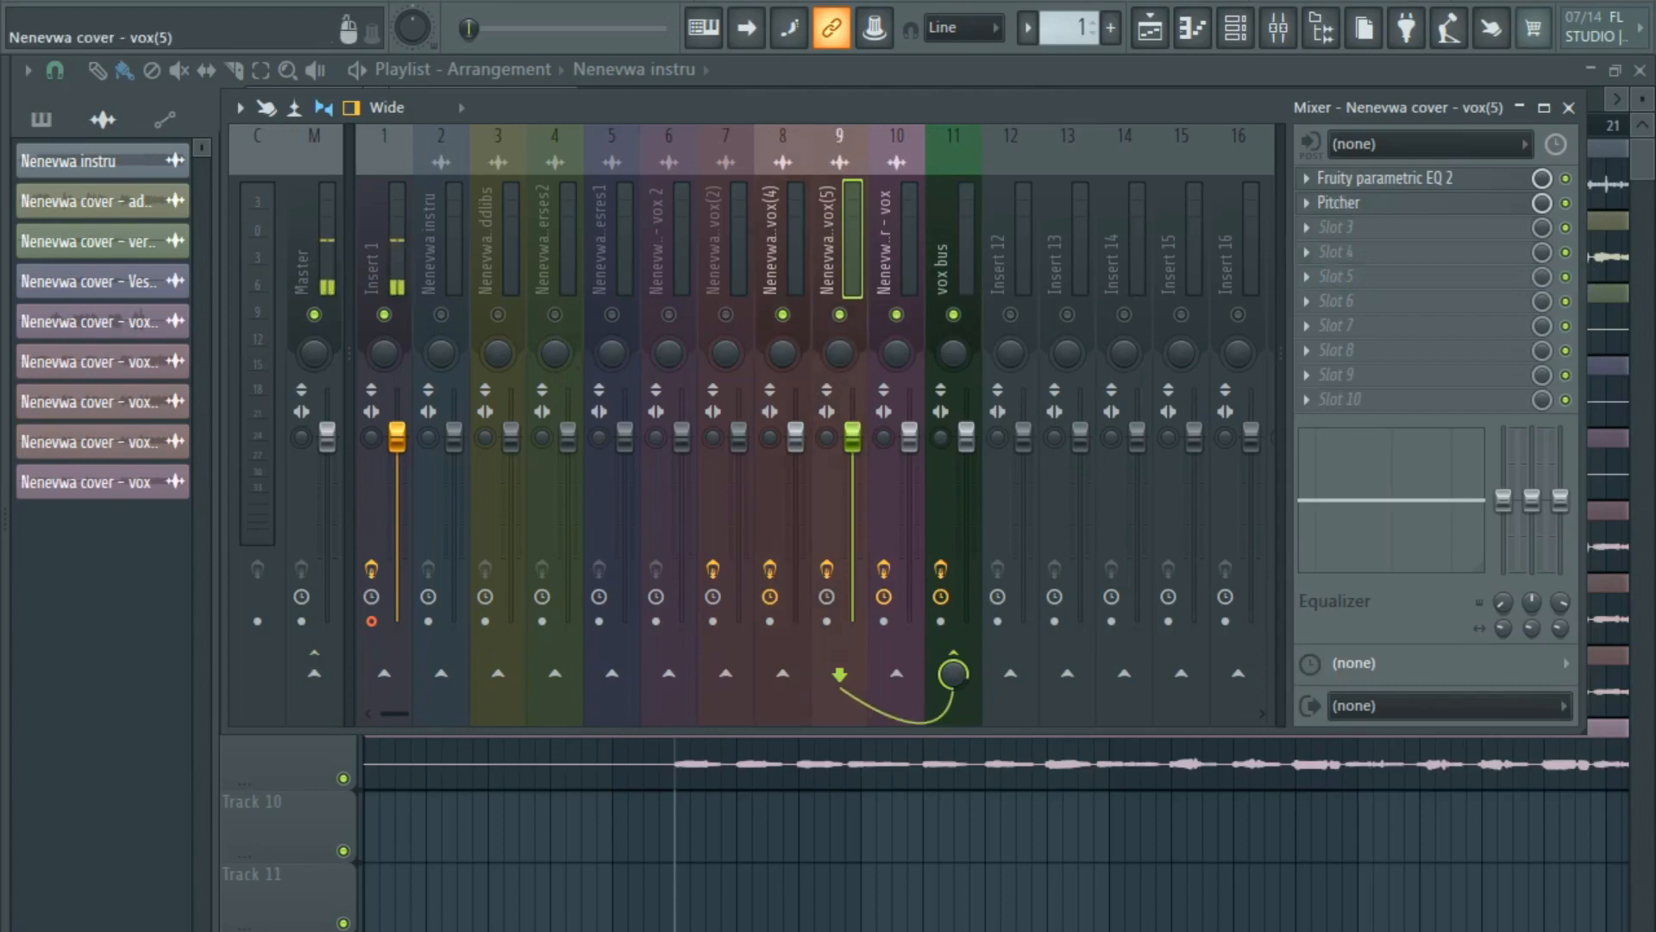
click(723, 246)
click(666, 245)
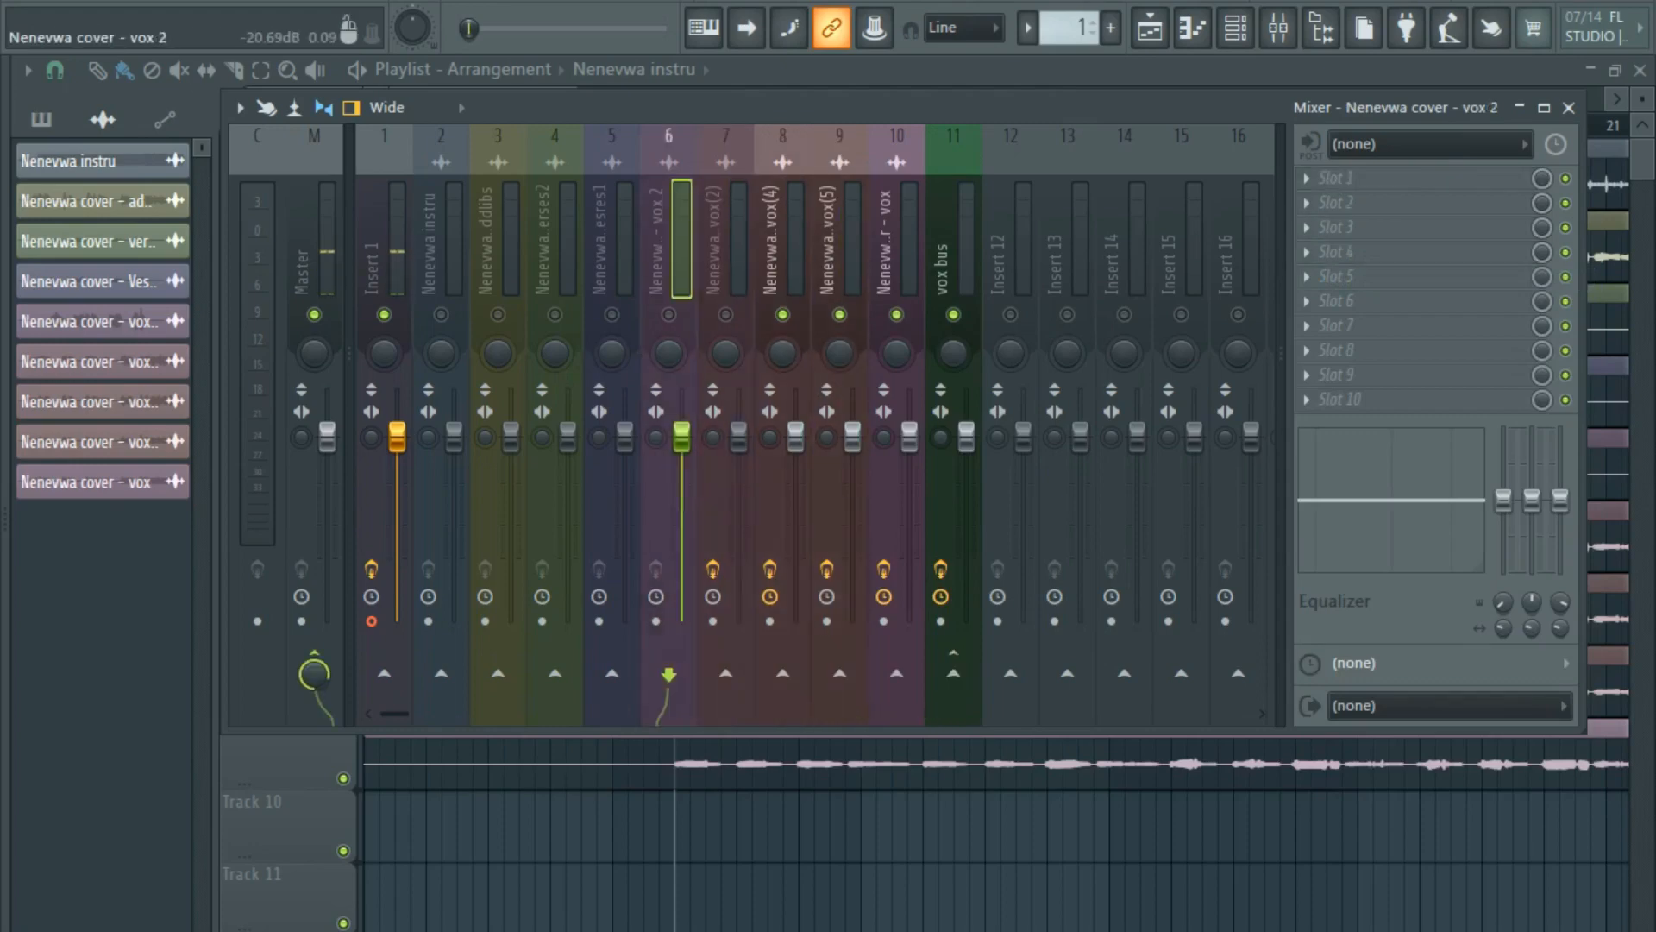
click(780, 246)
click(723, 246)
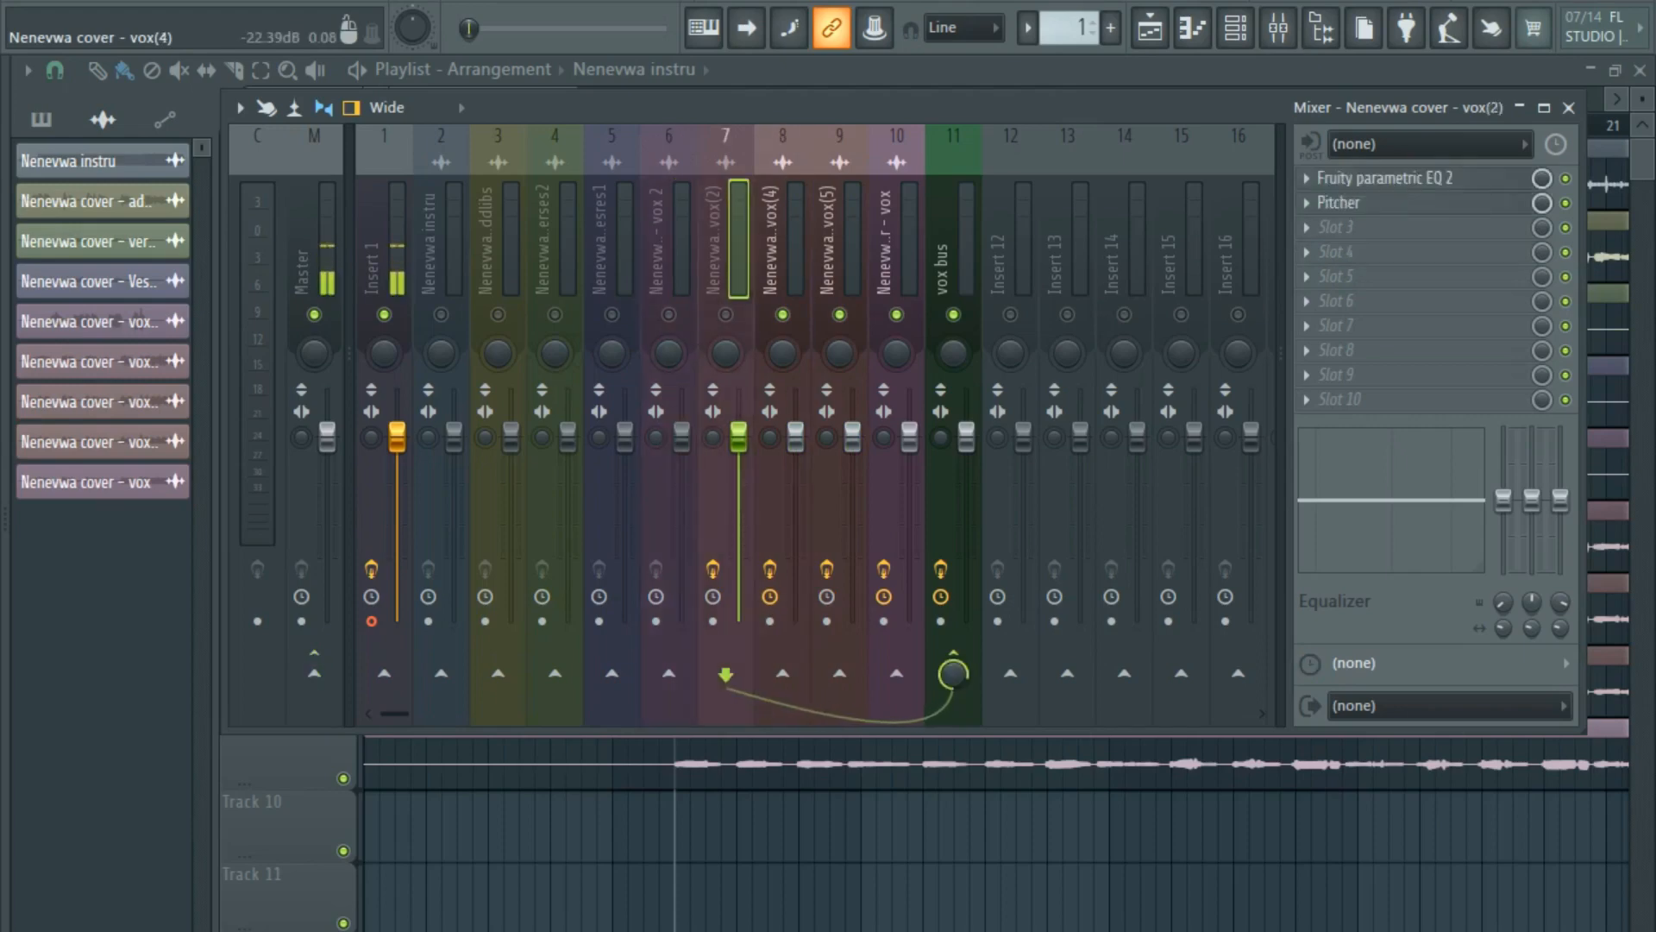
click(780, 246)
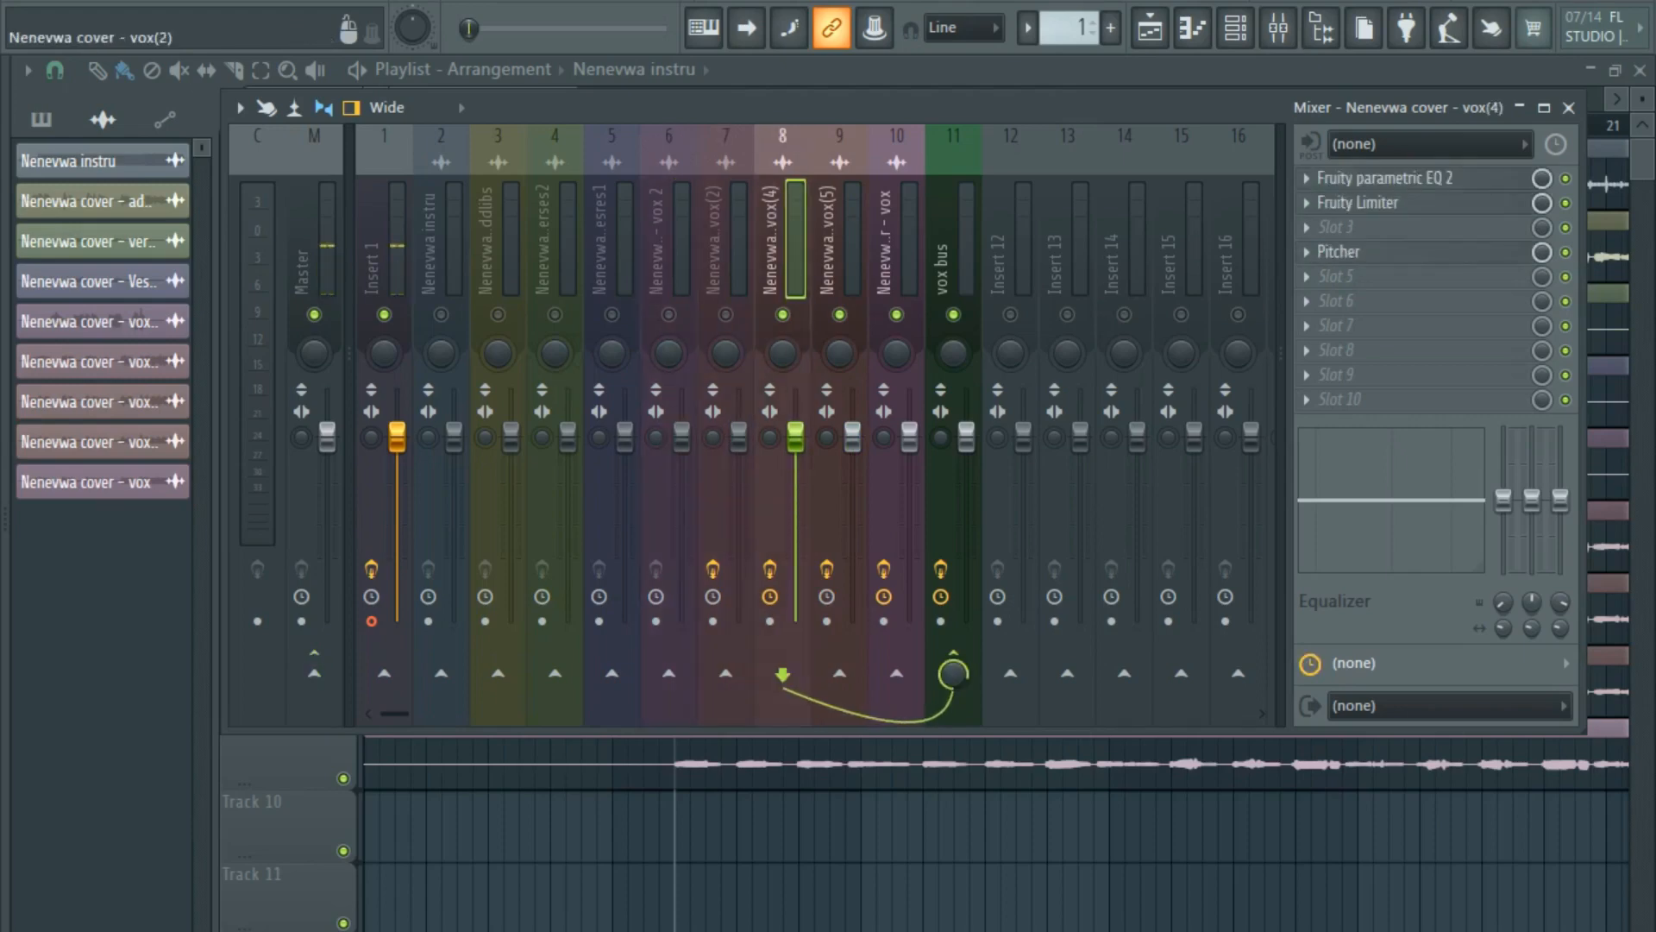
click(723, 246)
click(725, 315)
key(space)
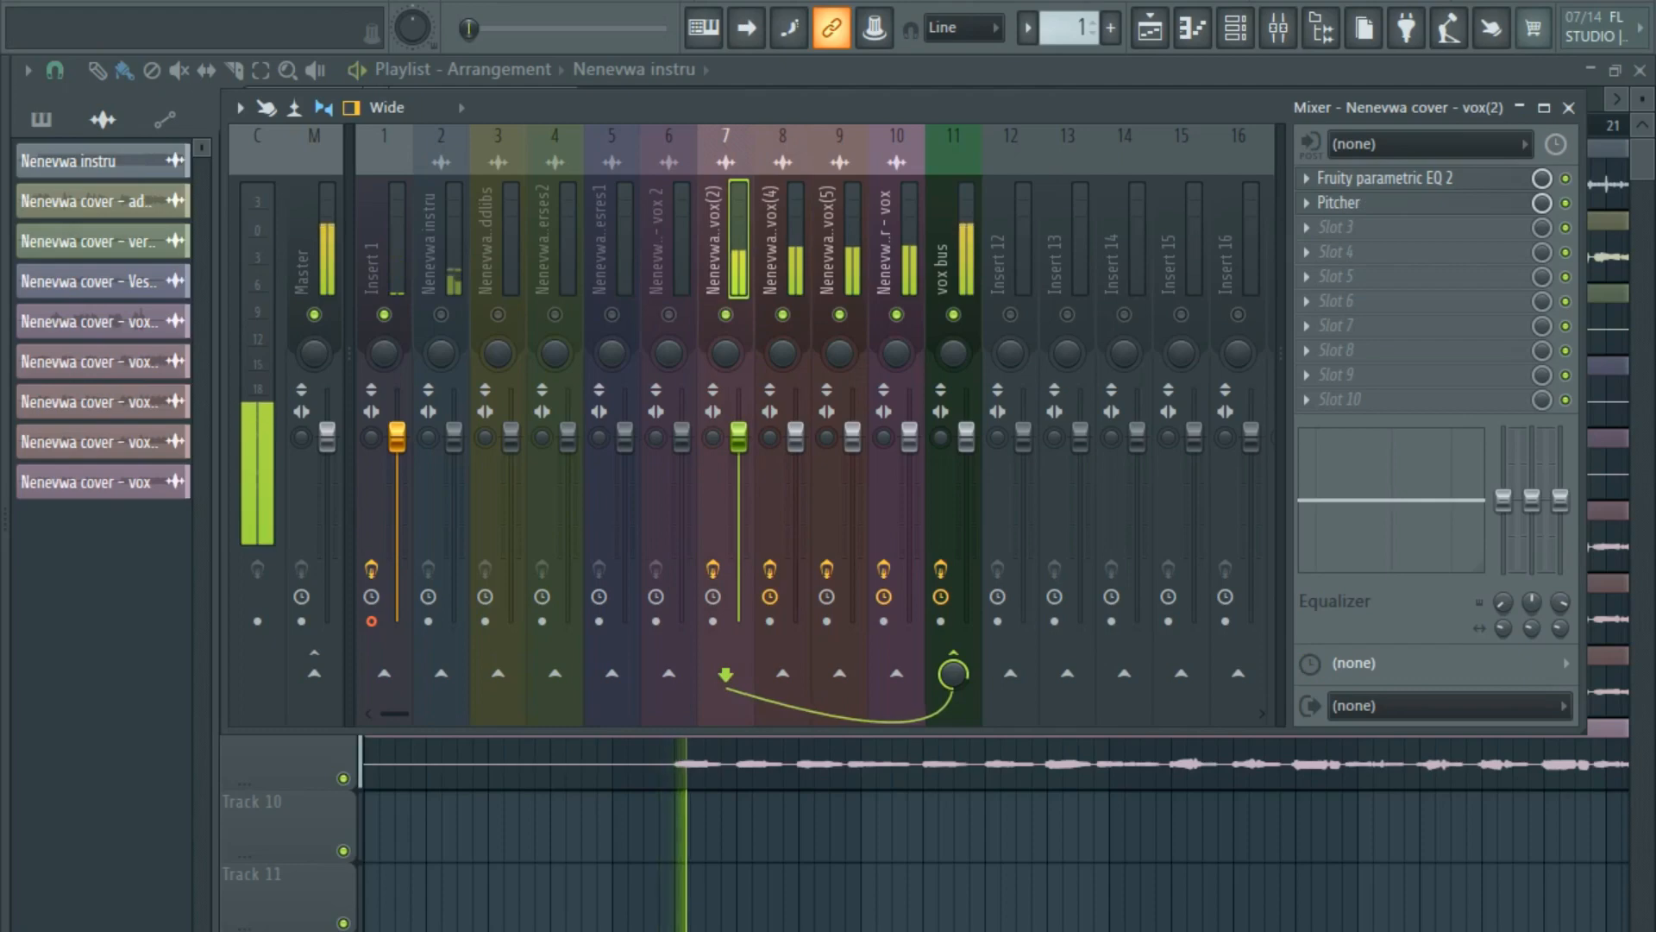
key(space)
Compare the vocal tracks' effect chains and copy Fruity Limiter with its settings from vox(4) to vox(2).
click(780, 246)
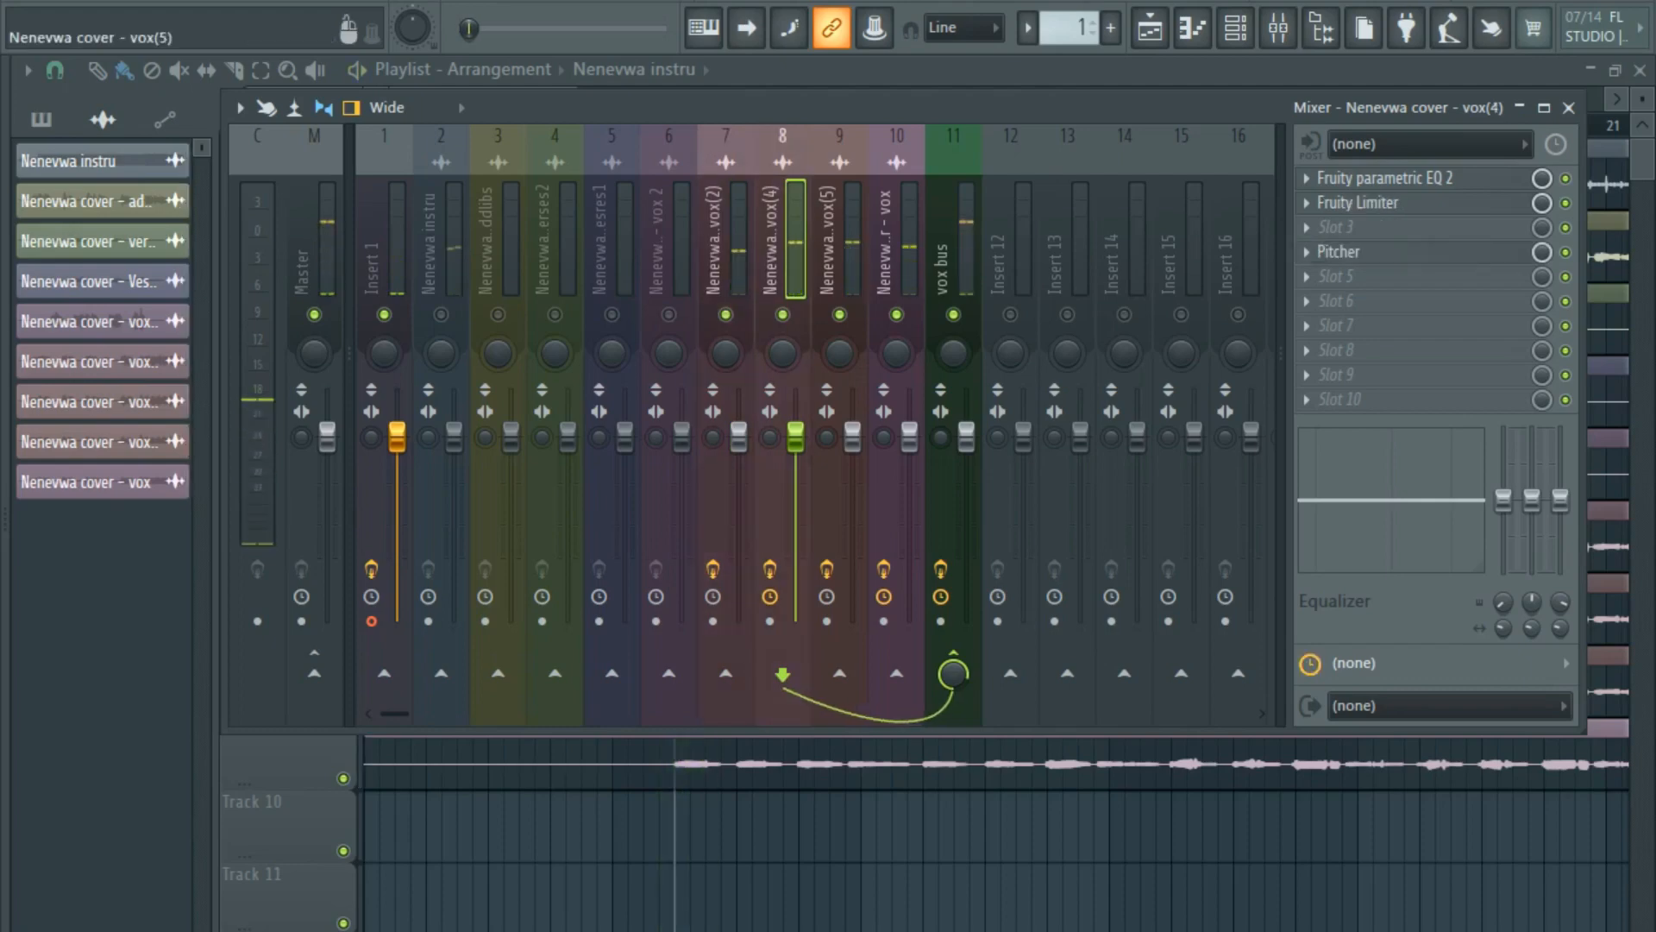
click(837, 246)
click(780, 246)
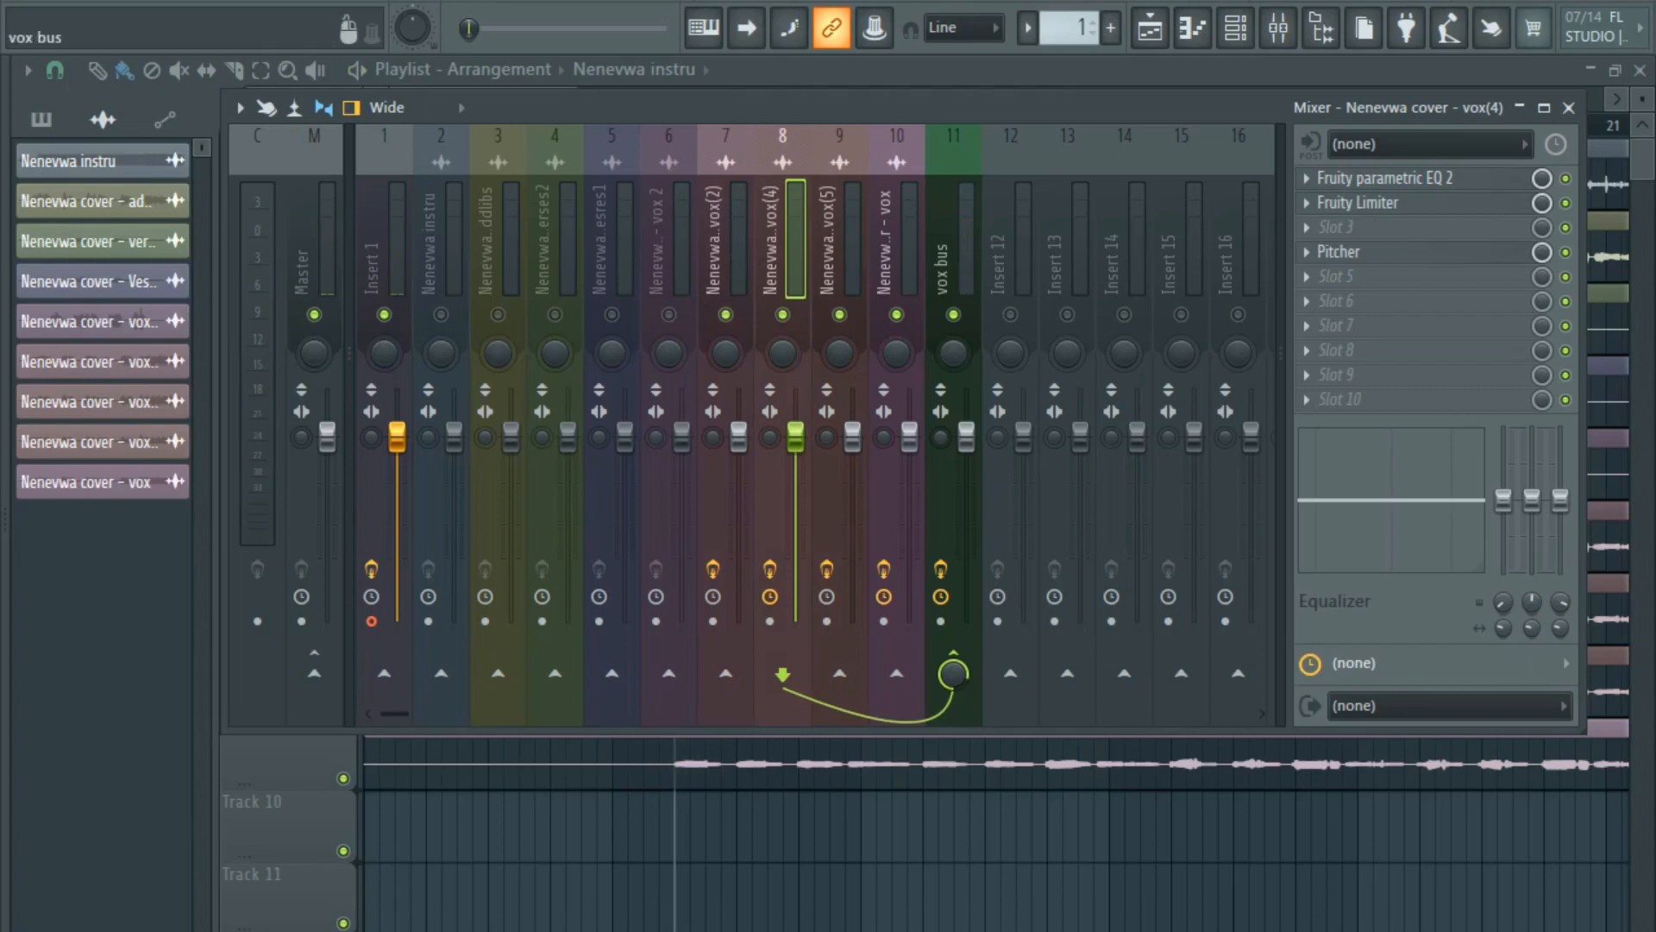
click(724, 246)
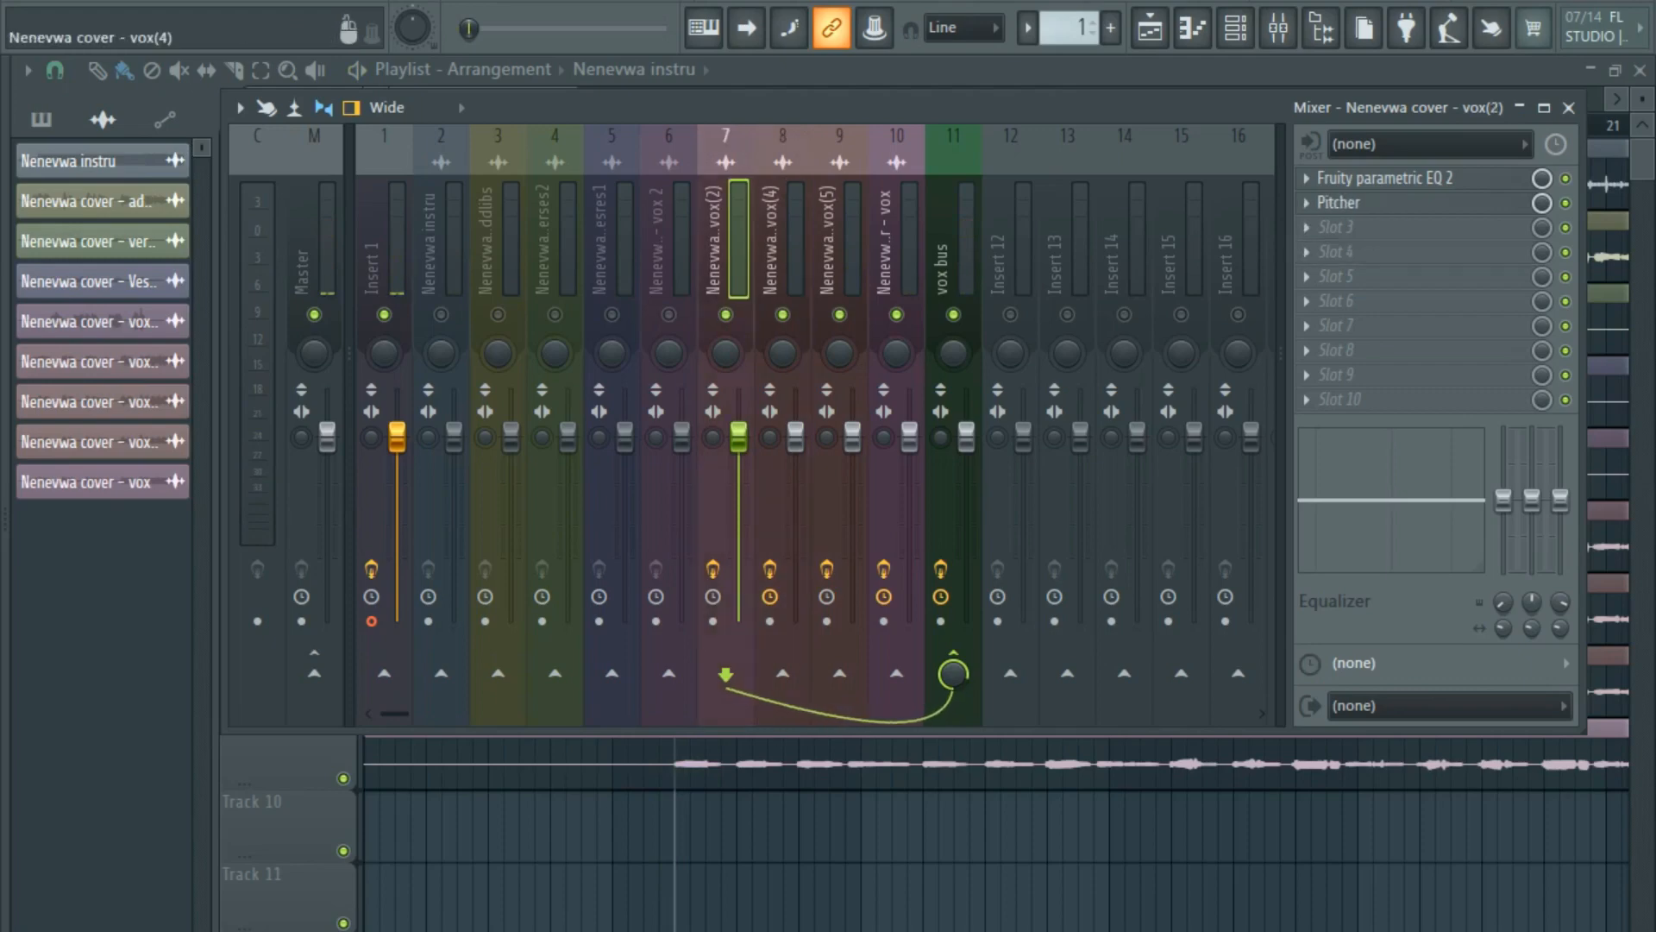
click(781, 245)
click(837, 246)
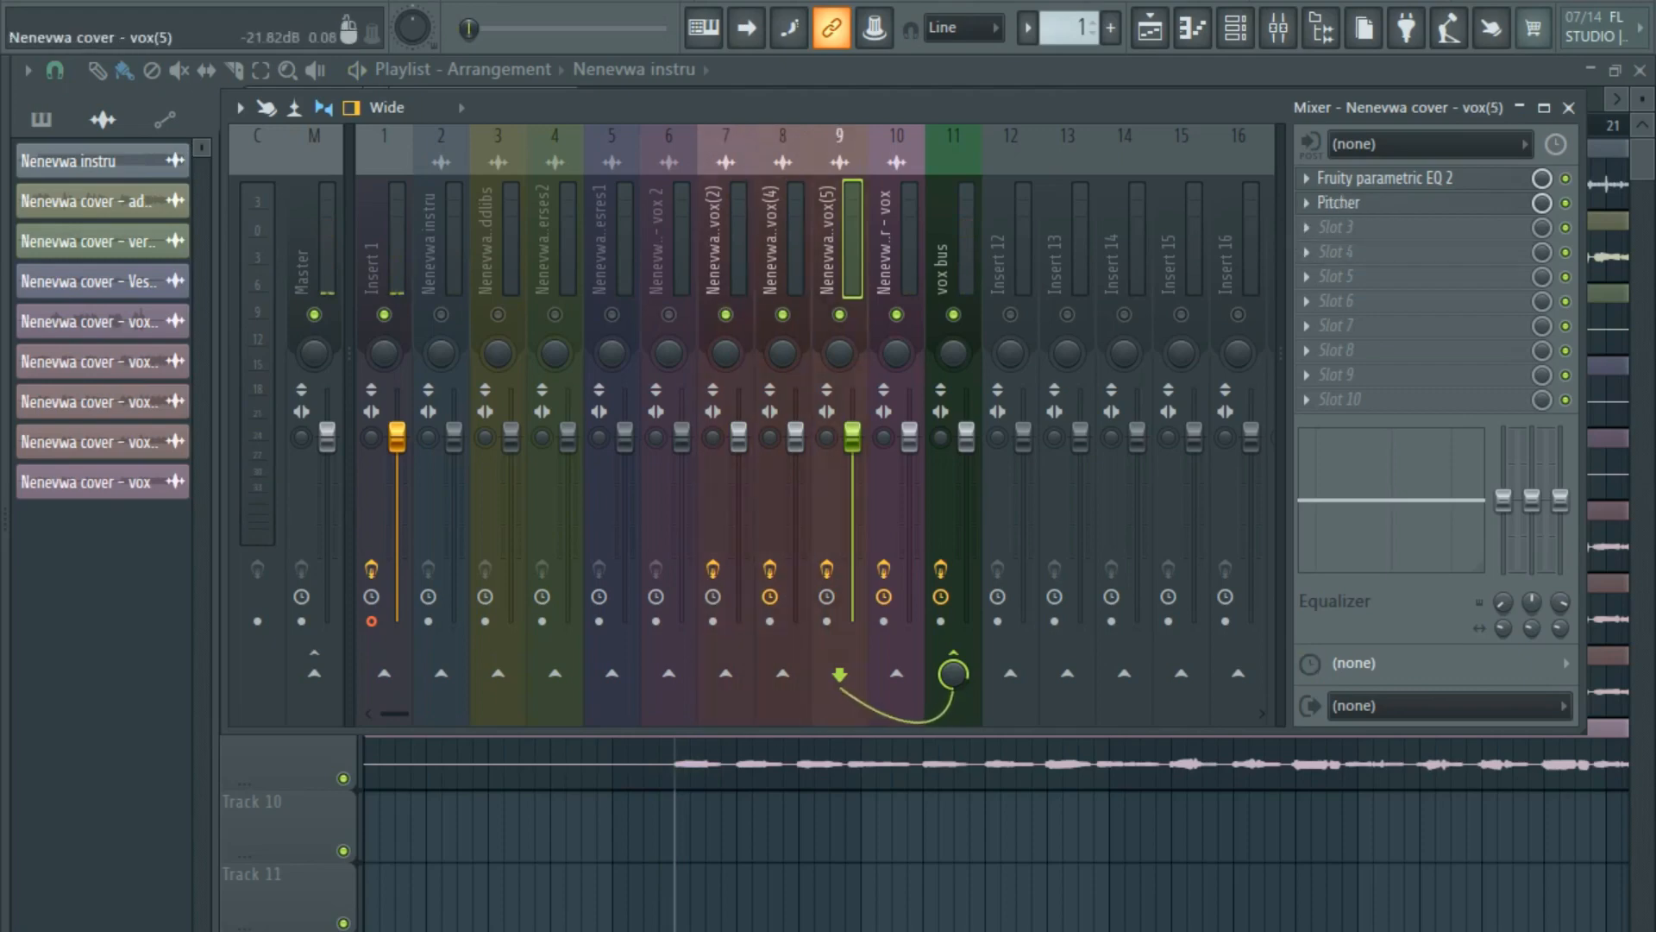
click(782, 250)
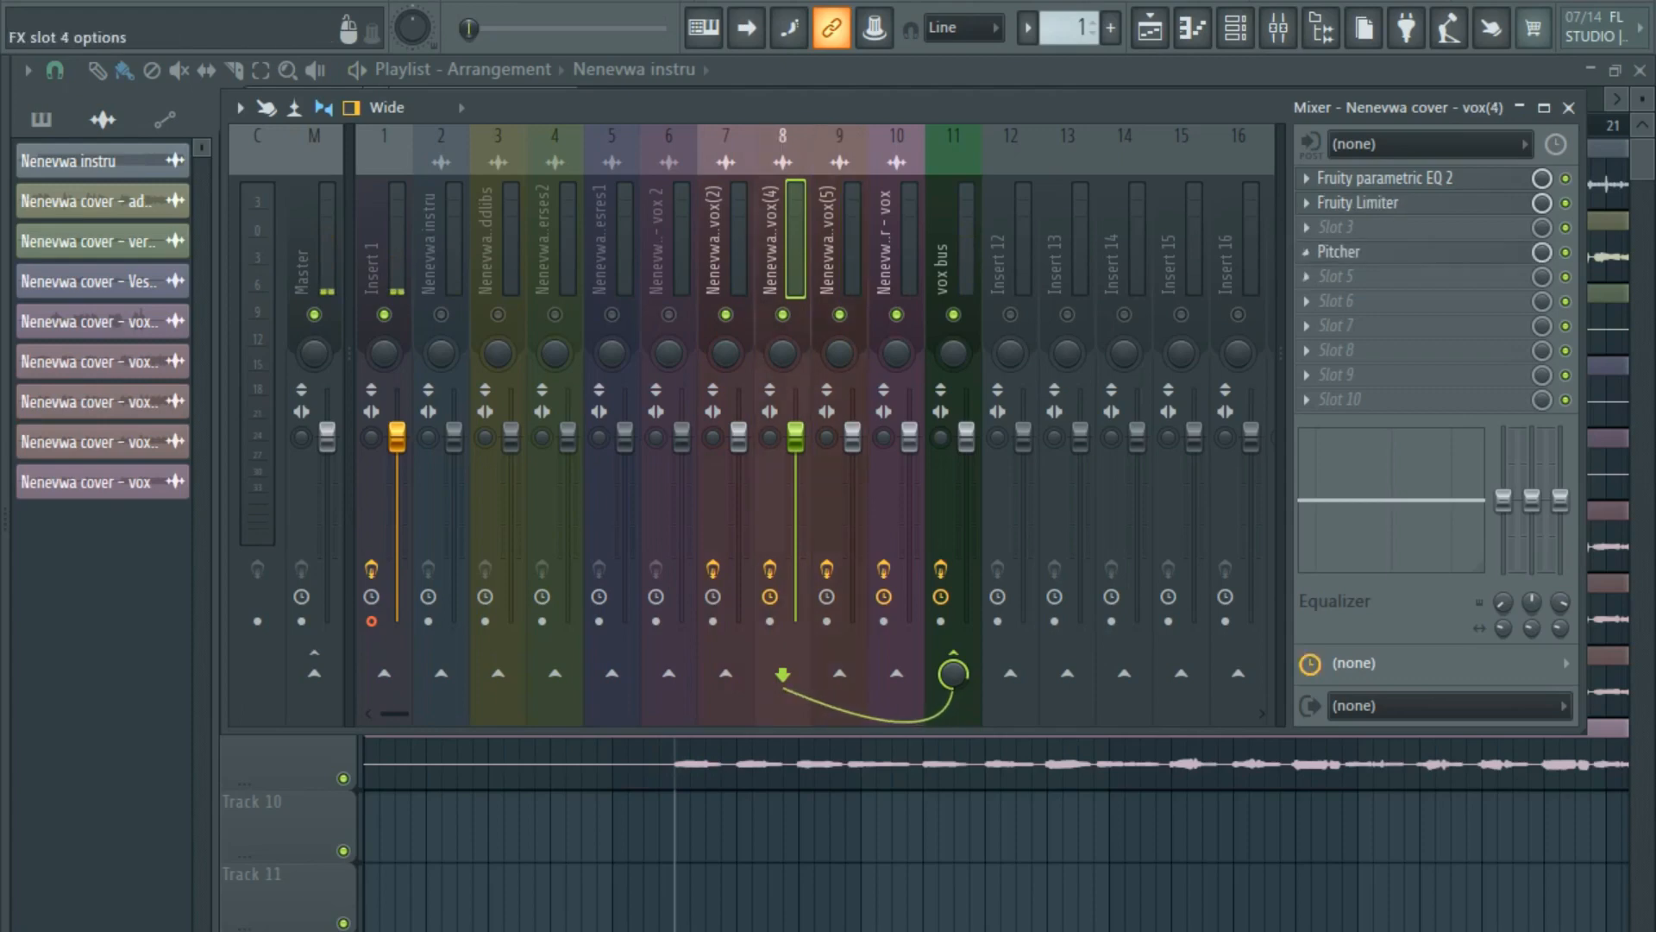
click(1306, 202)
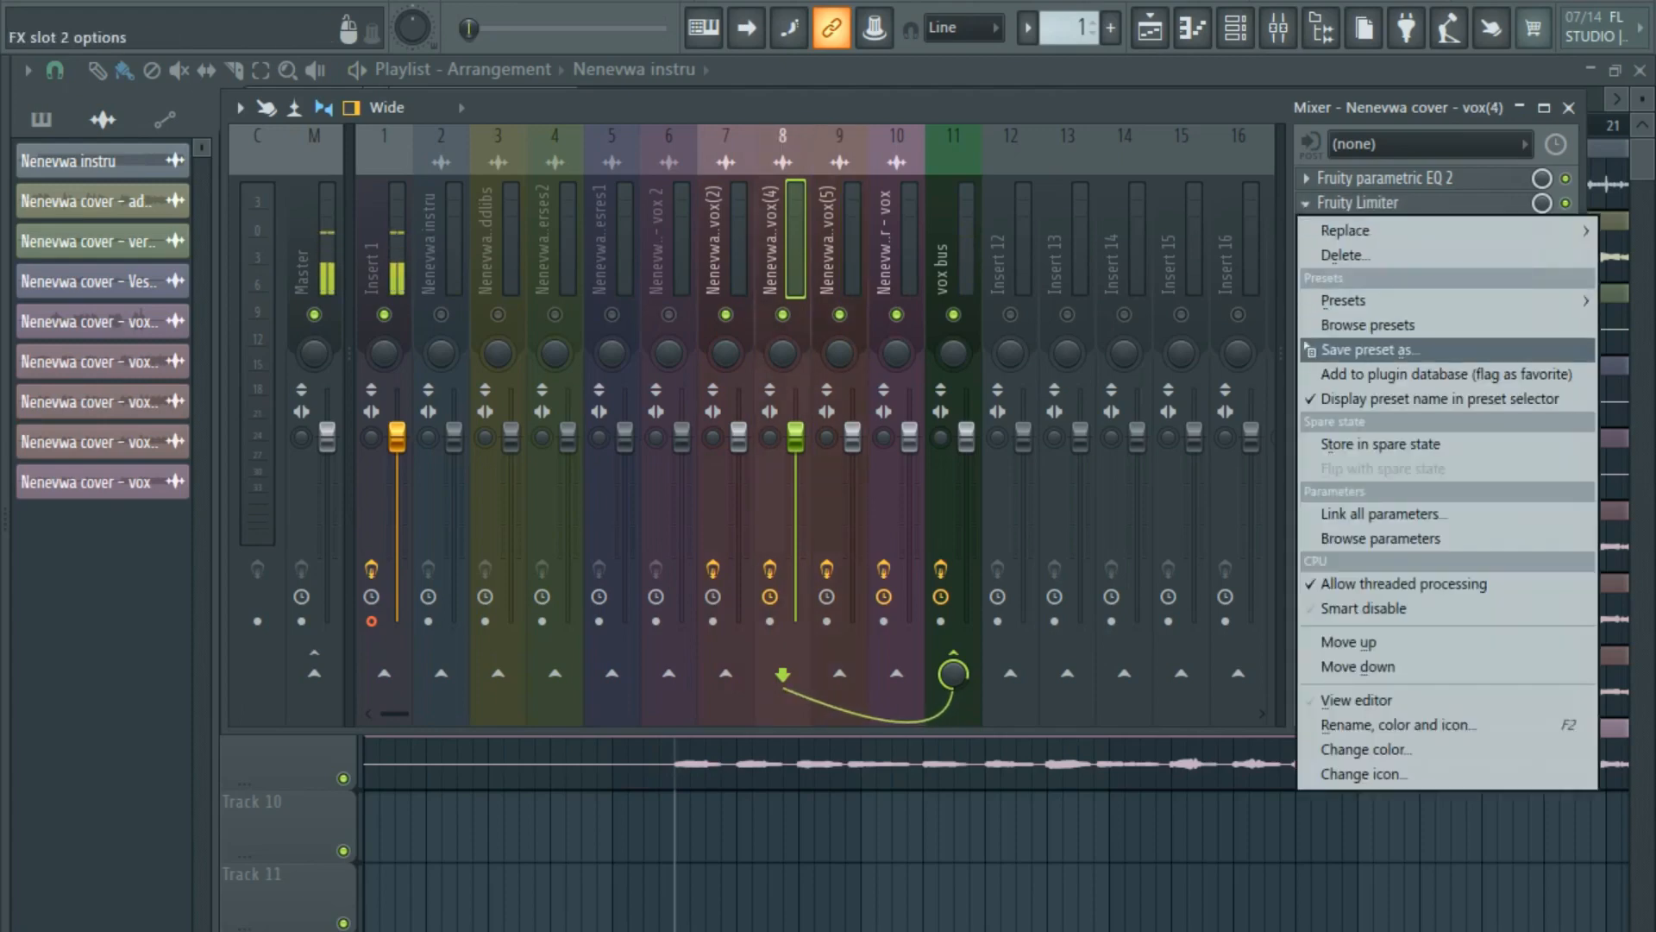
drag(1329, 349, 725, 328)
Copy Fruity Limiter with its settings from vox(2) to the vox track, and close its window.
click(895, 258)
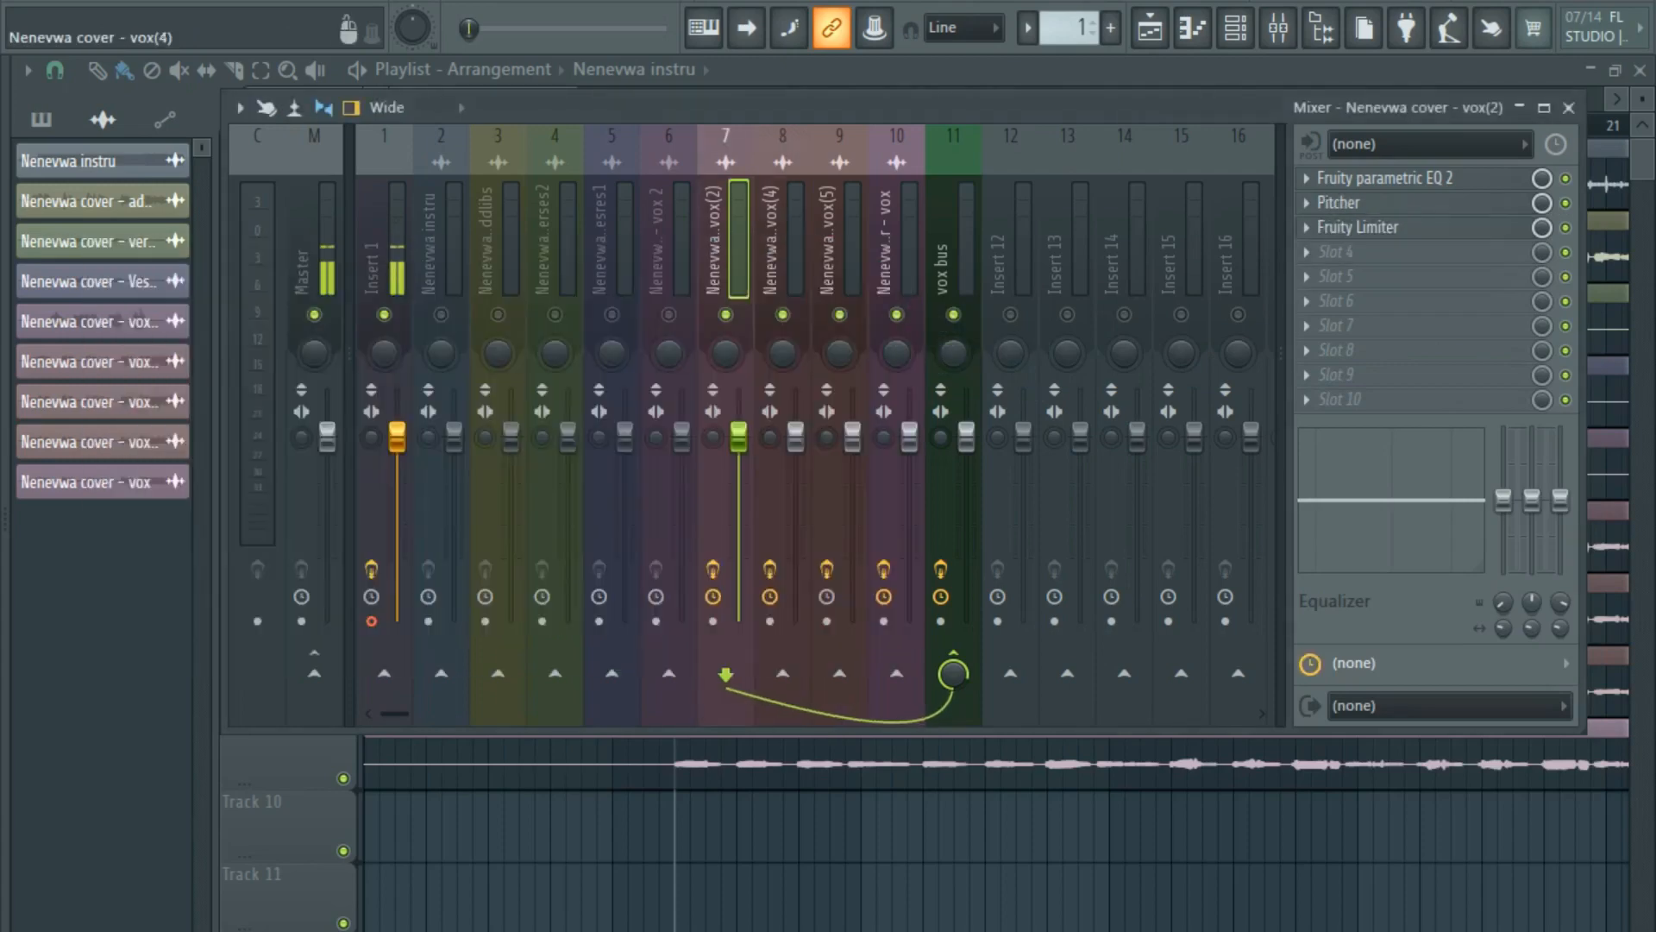
click(838, 250)
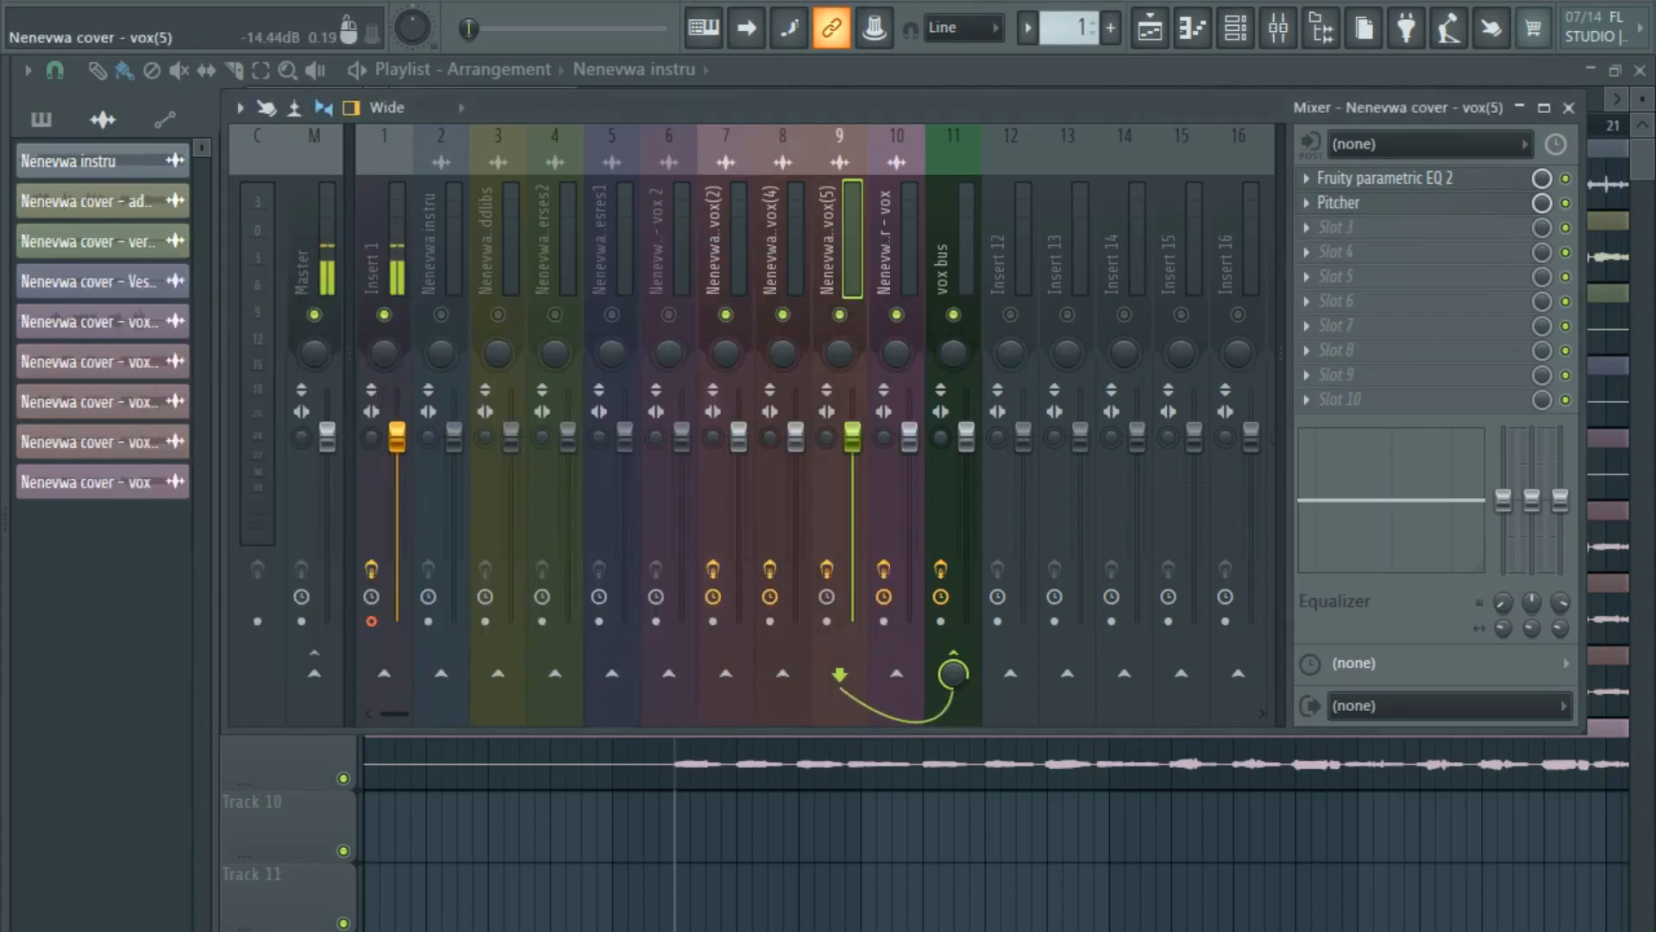
click(724, 250)
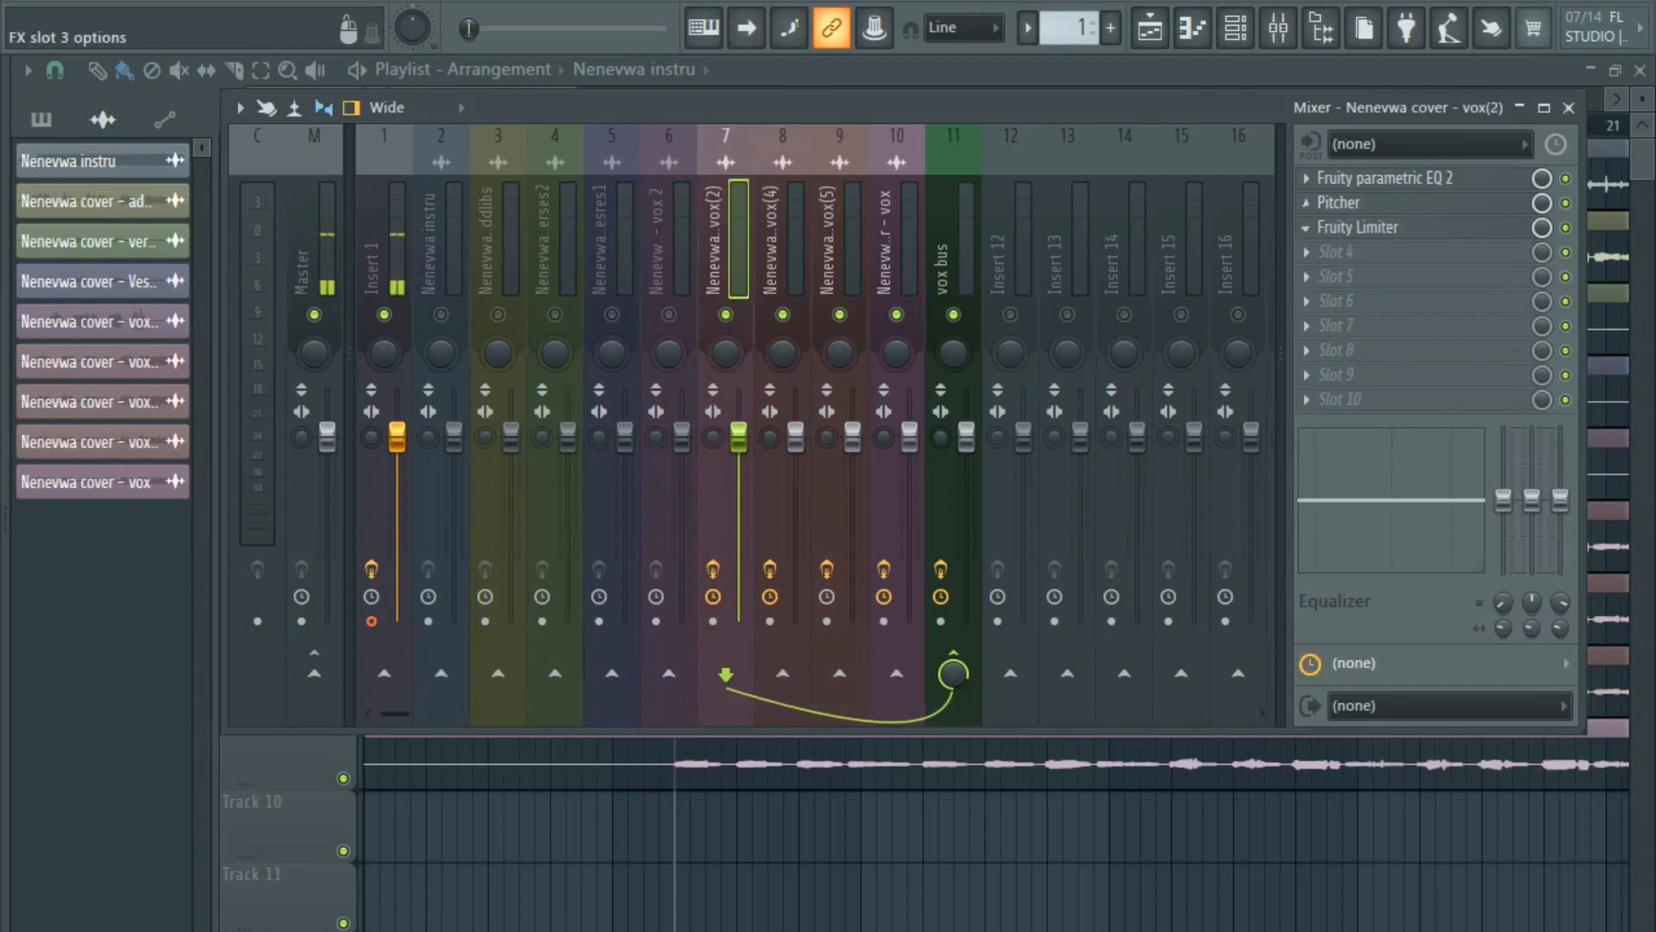
click(1306, 229)
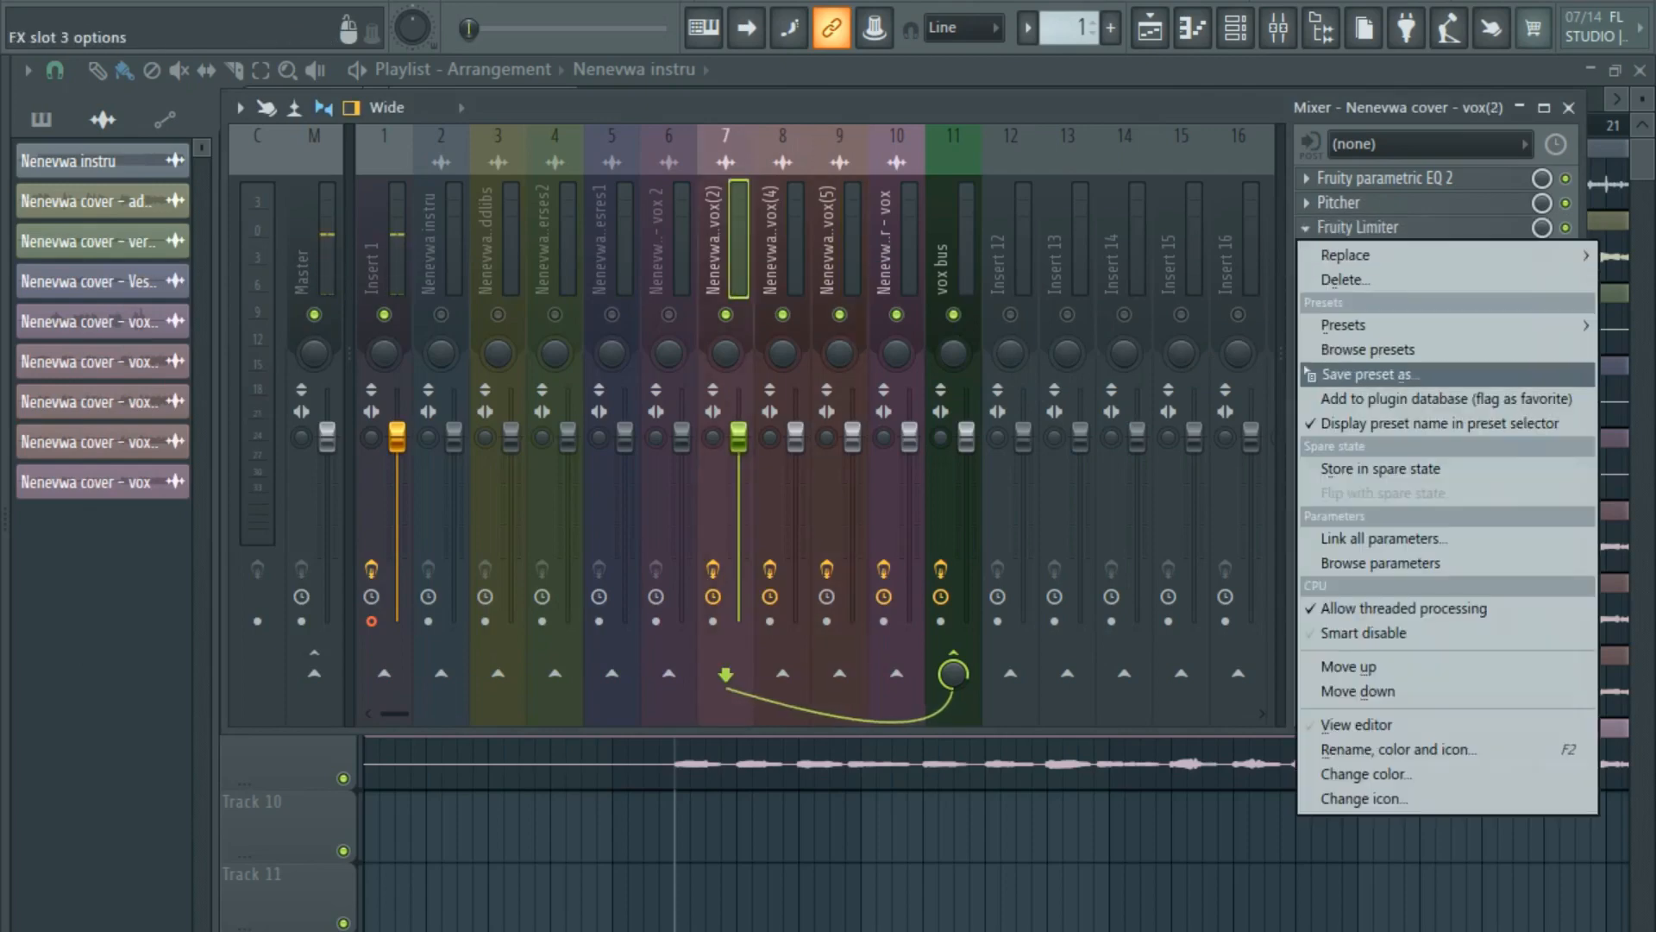
drag(1363, 375, 893, 315)
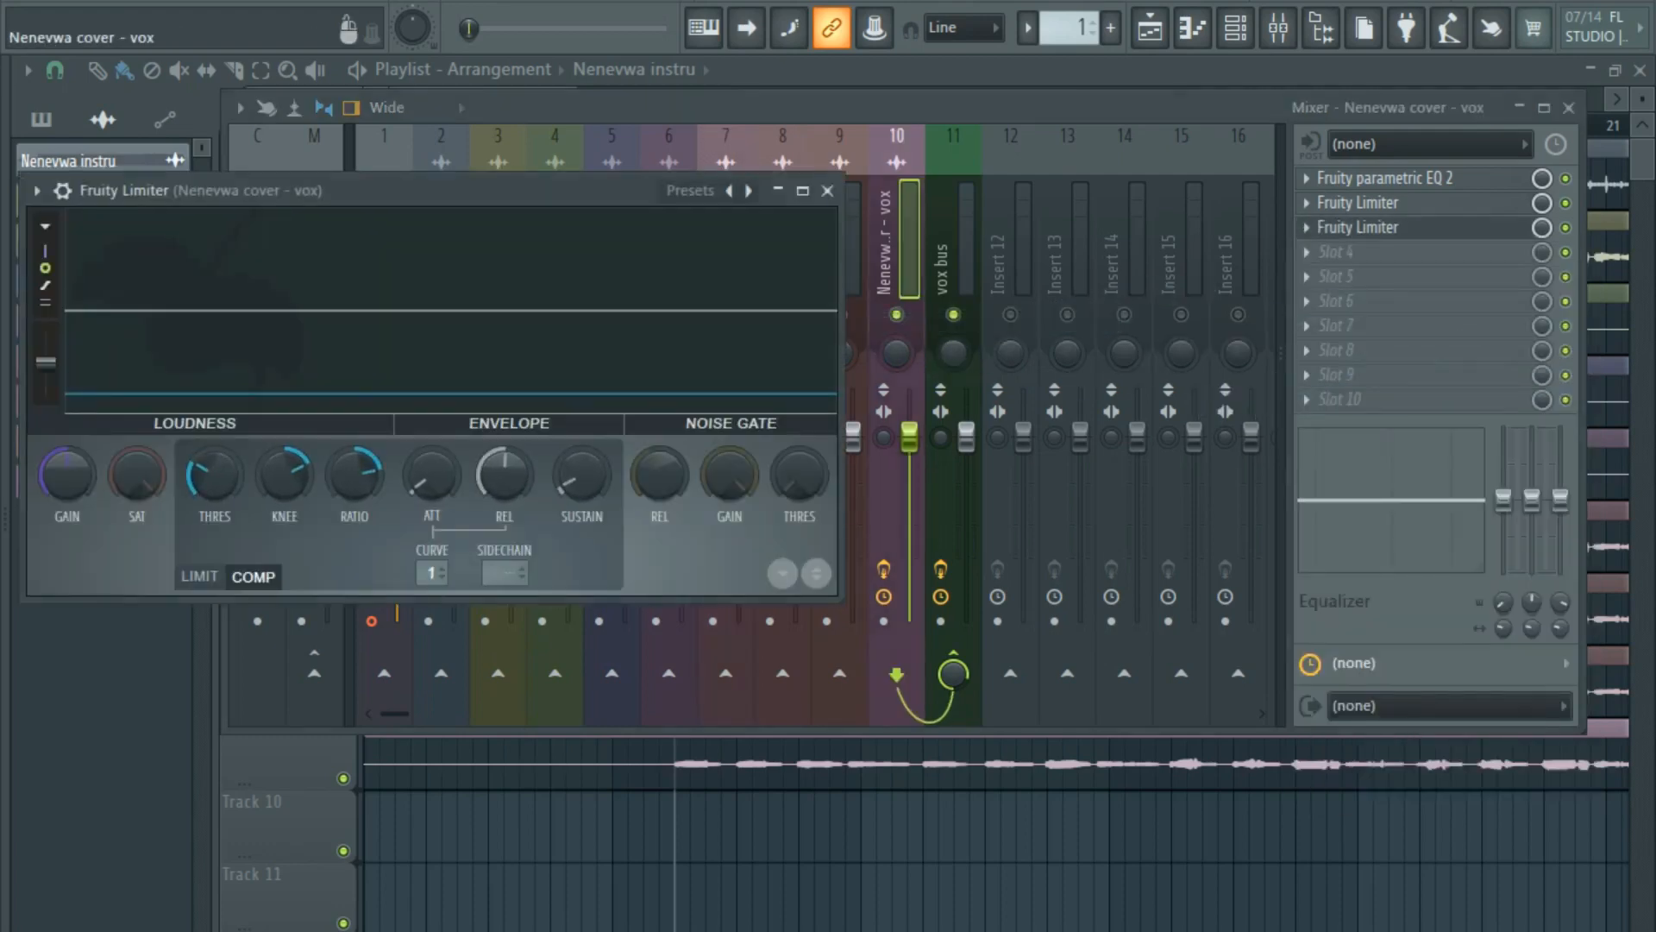
click(828, 191)
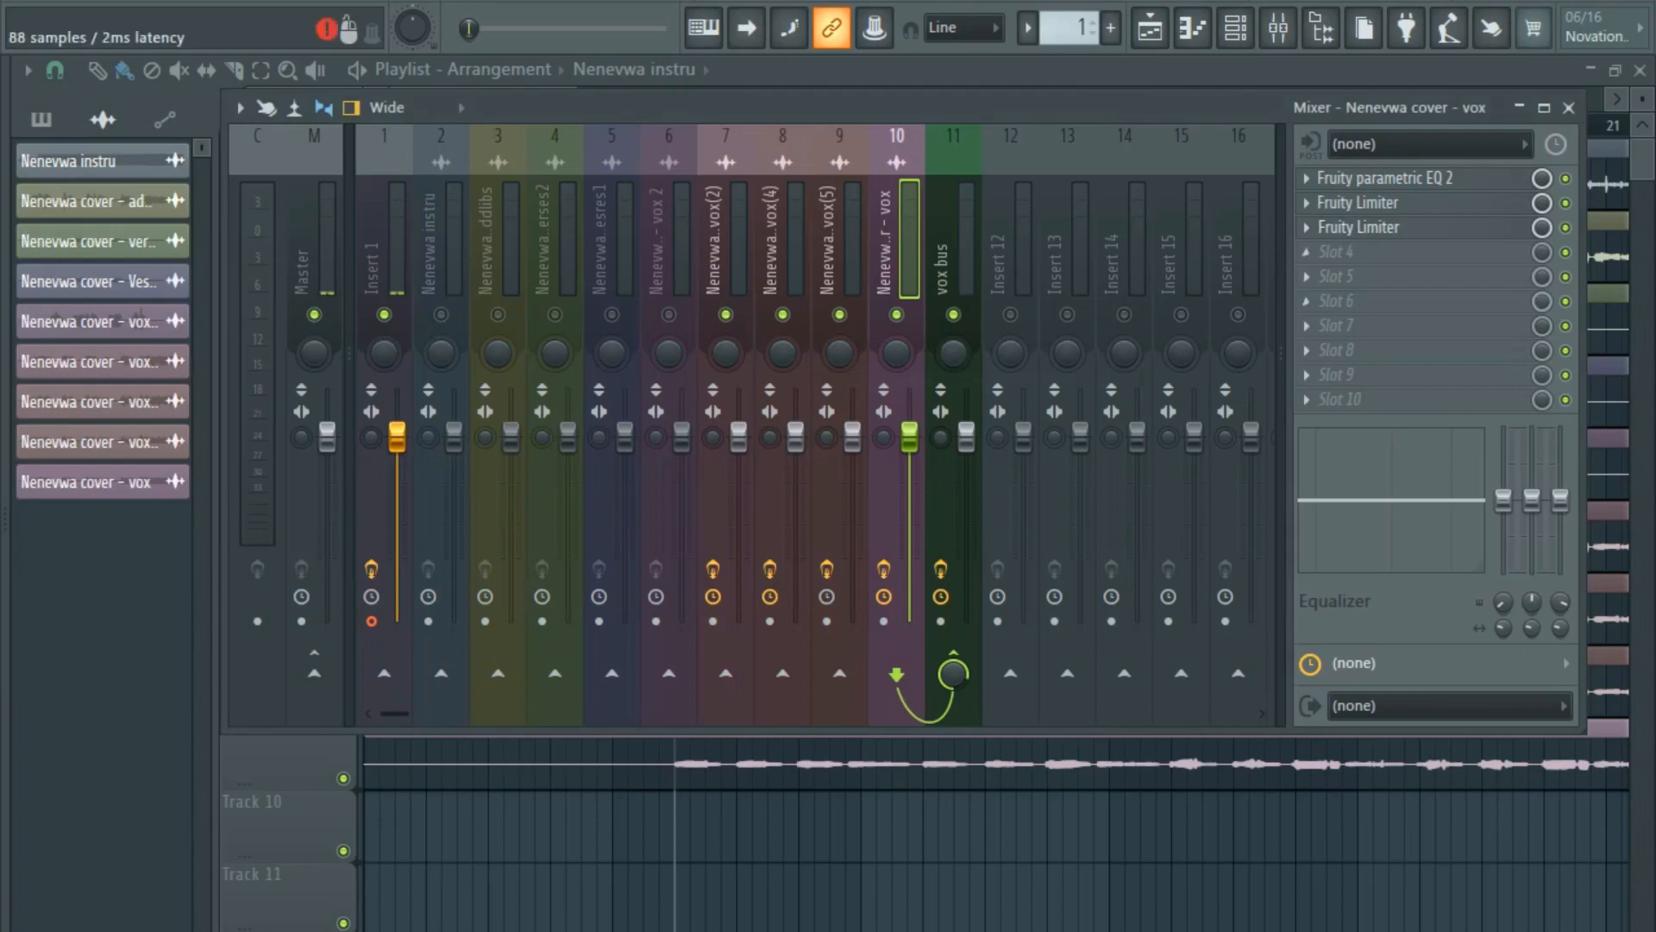
Delete the duplicate Fruity Limiter from the third effect slot of the vox track.
click(1306, 227)
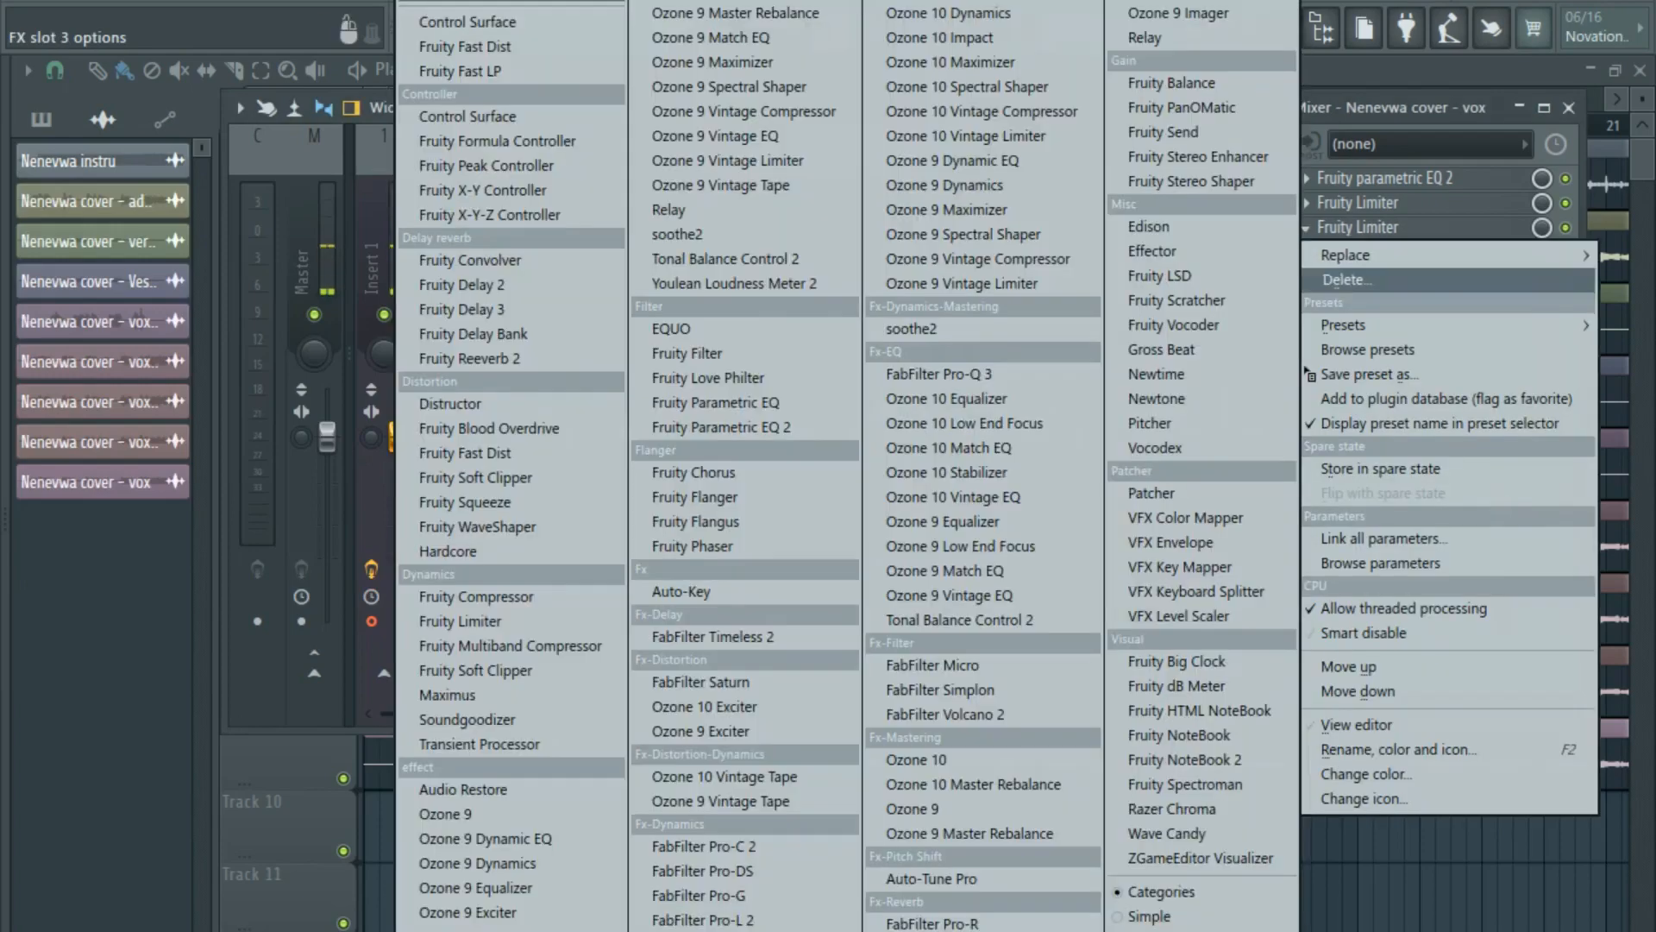
click(1341, 279)
click(953, 563)
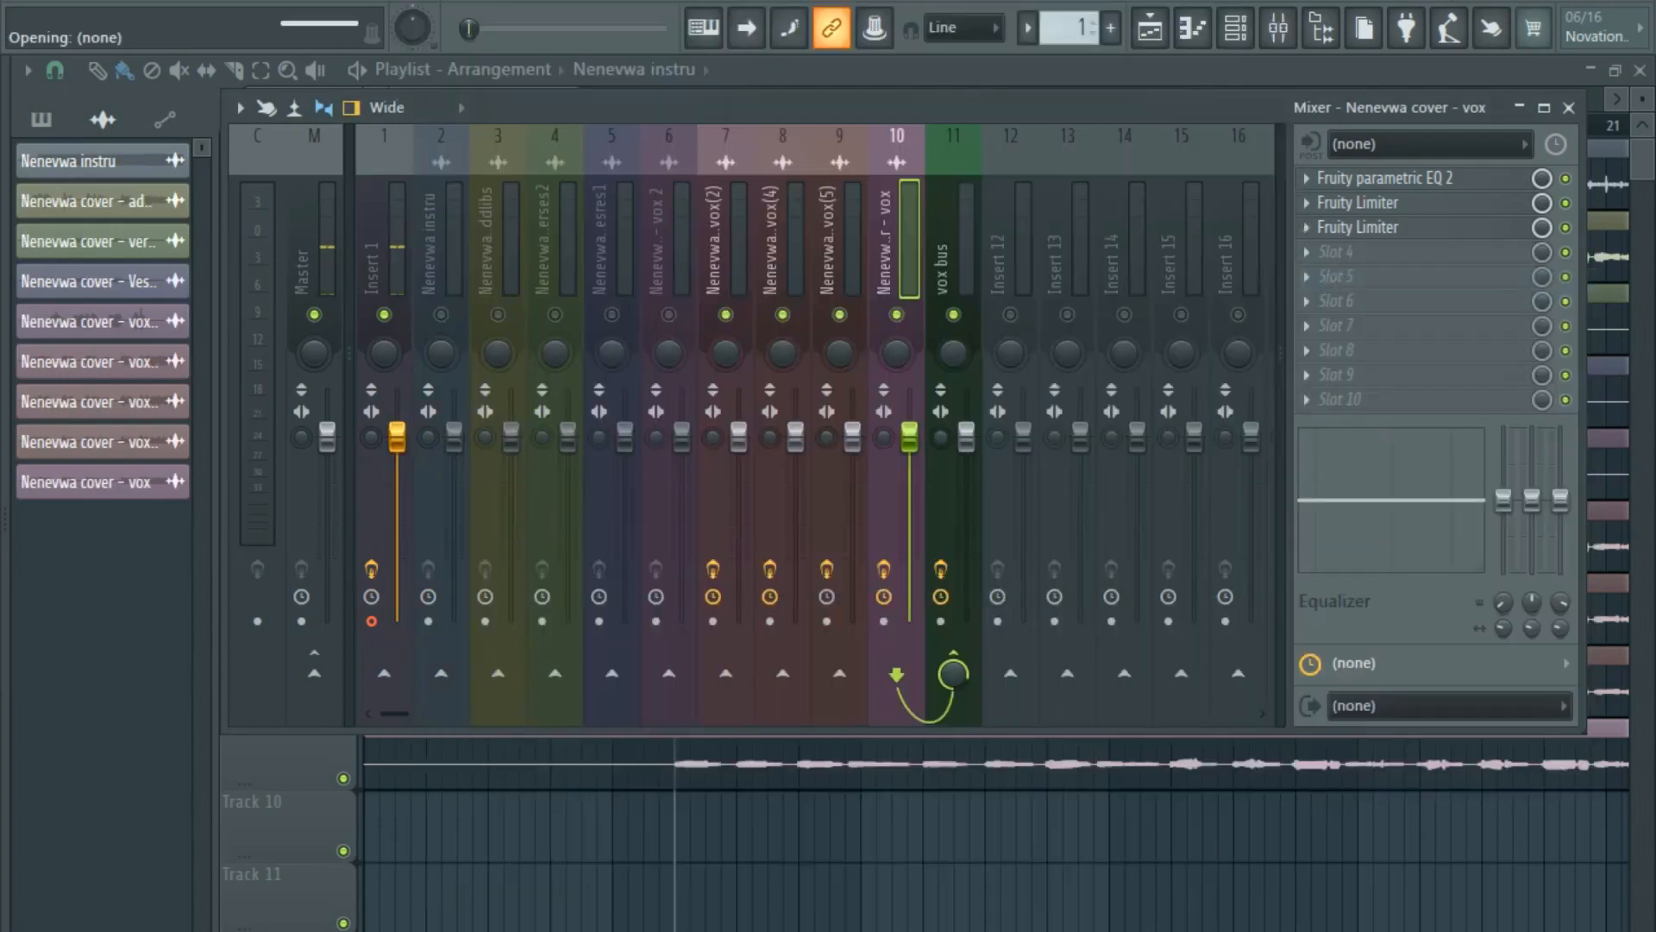
Copy Fruity Limiter with its settings from the vox track to the third effect slot of vox(5).
click(828, 242)
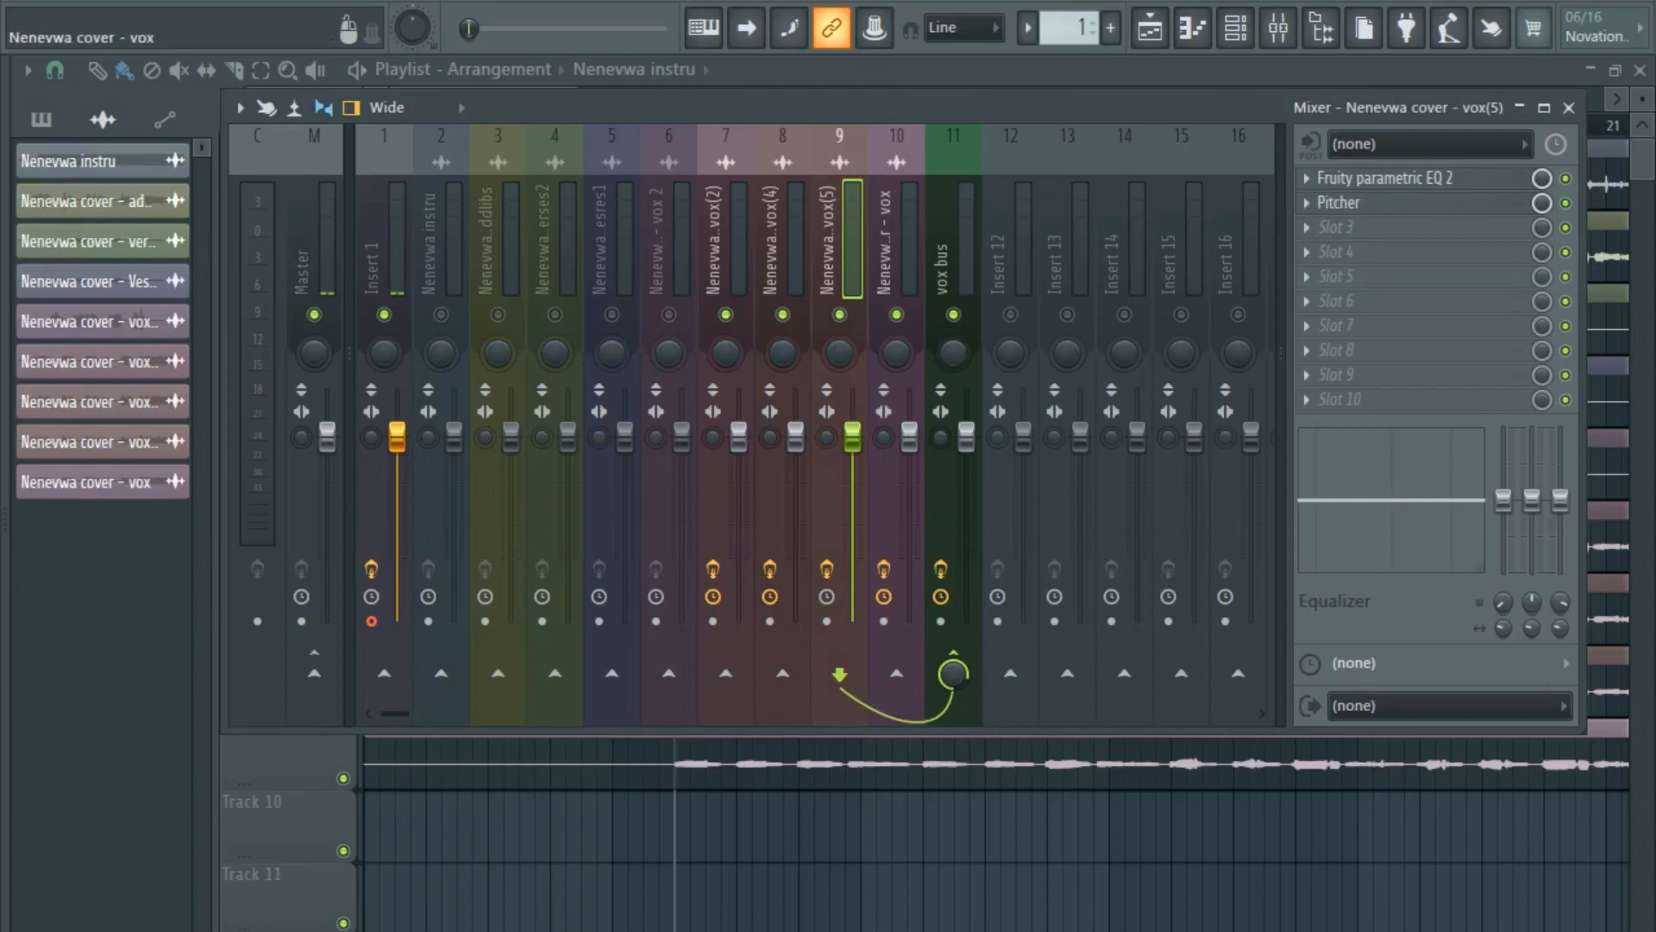
click(888, 241)
click(1305, 203)
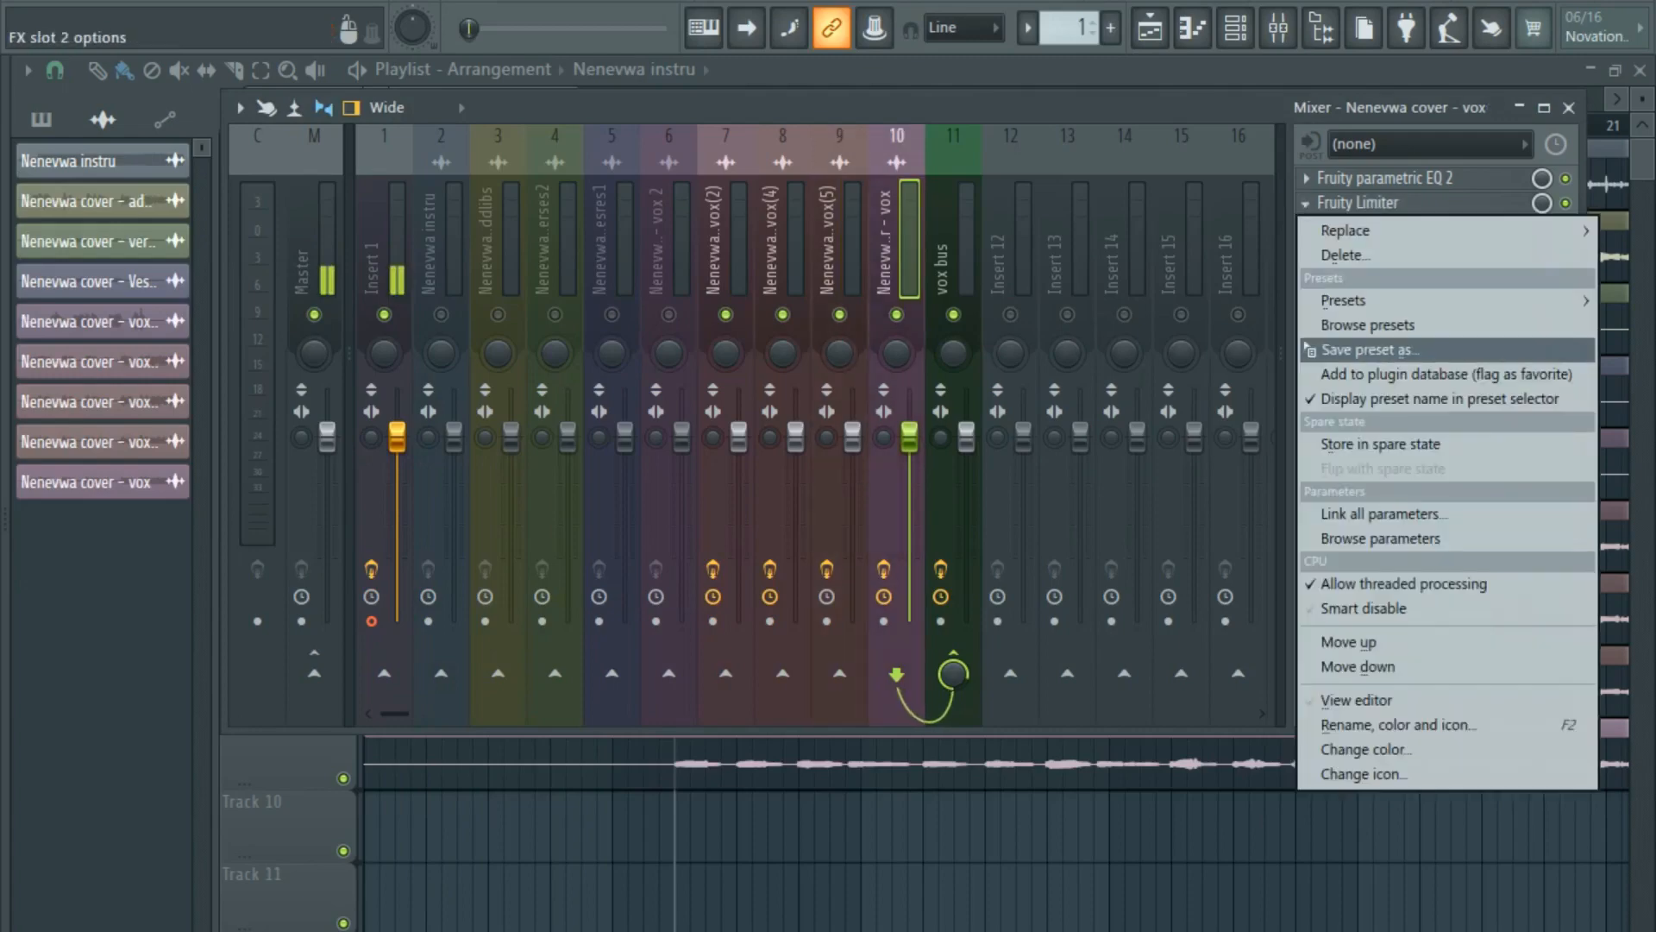
drag(1358, 203, 841, 259)
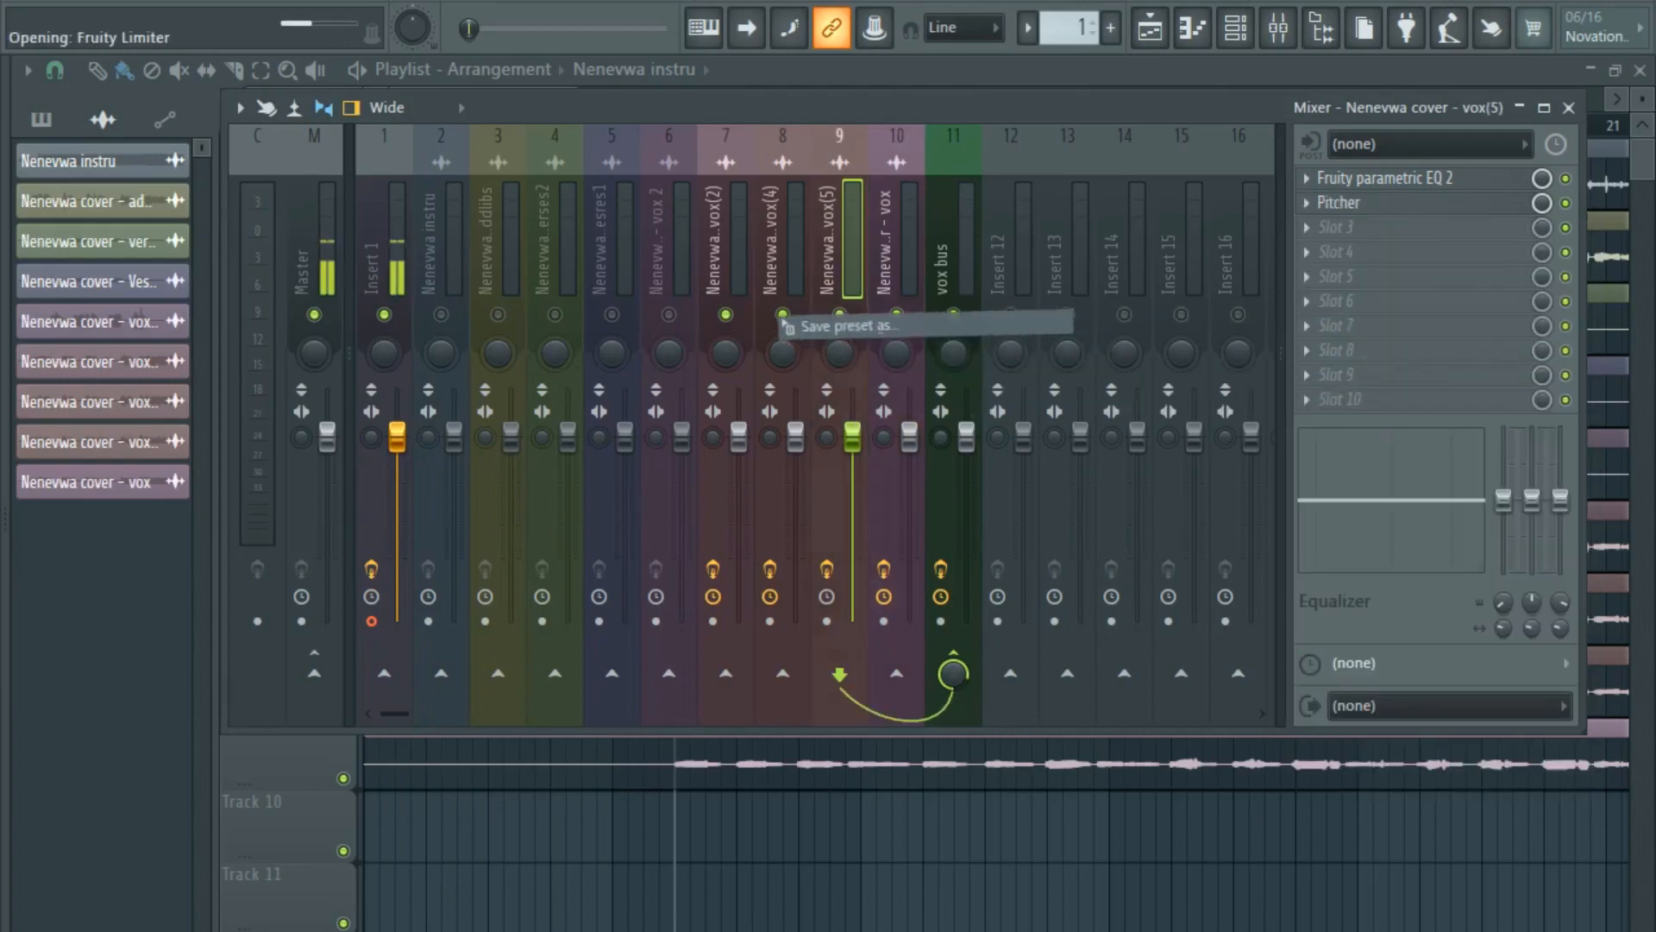
click(1029, 392)
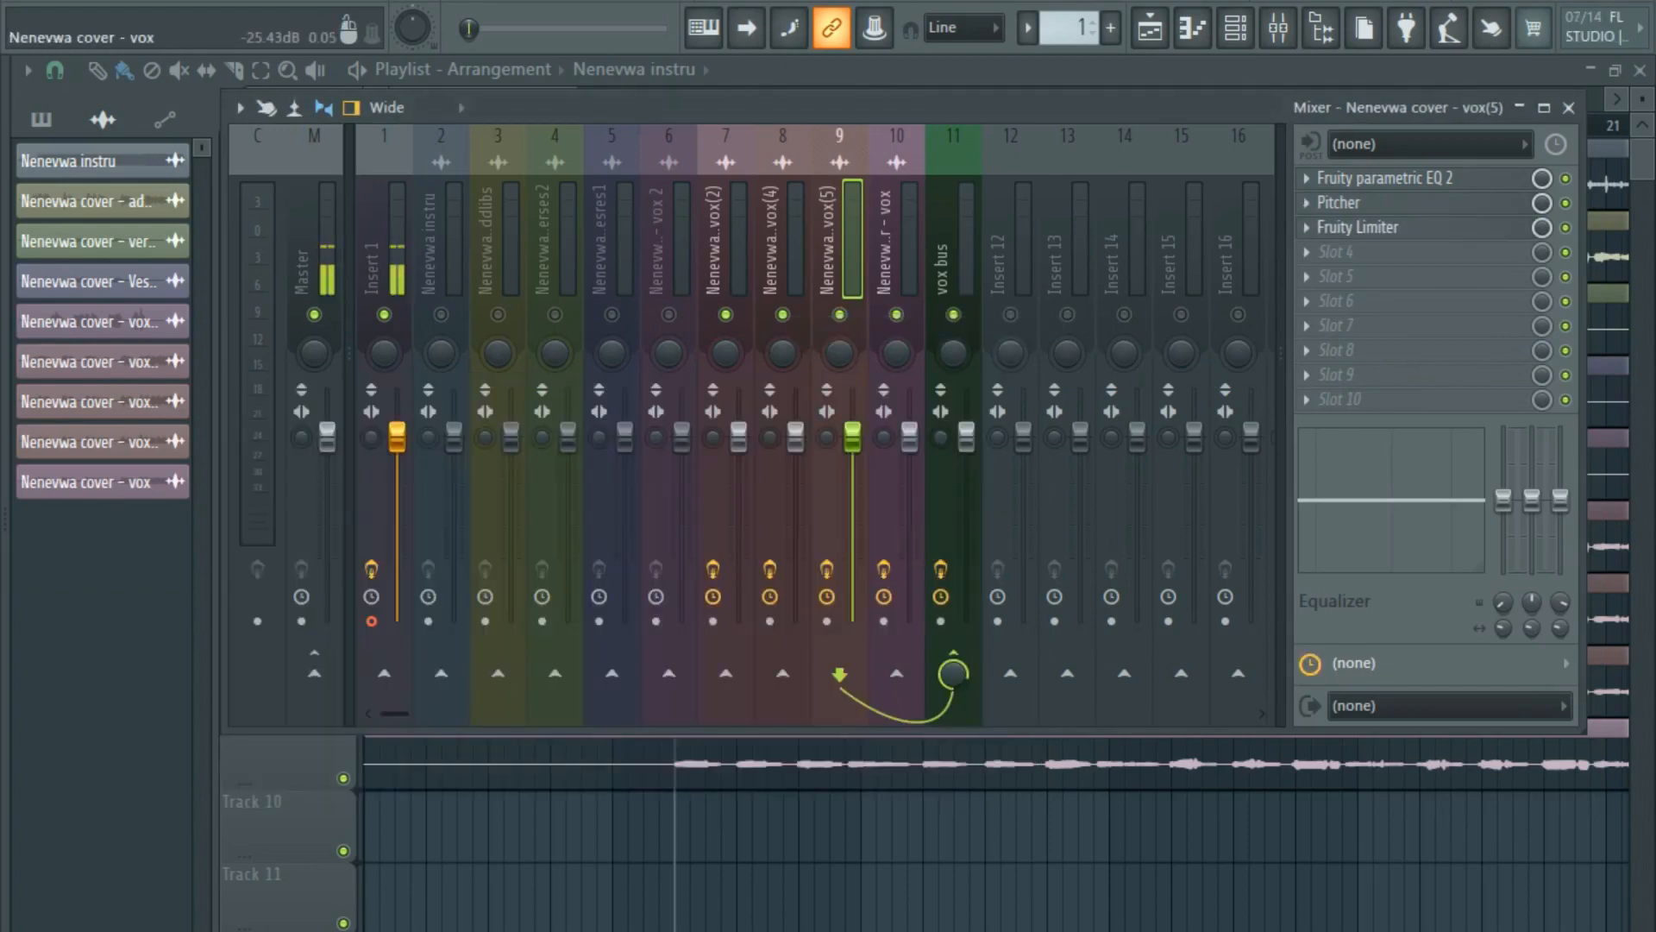
Copy Pitcher with its settings from vox(5) to the vox track, and close its window.
click(905, 241)
click(851, 242)
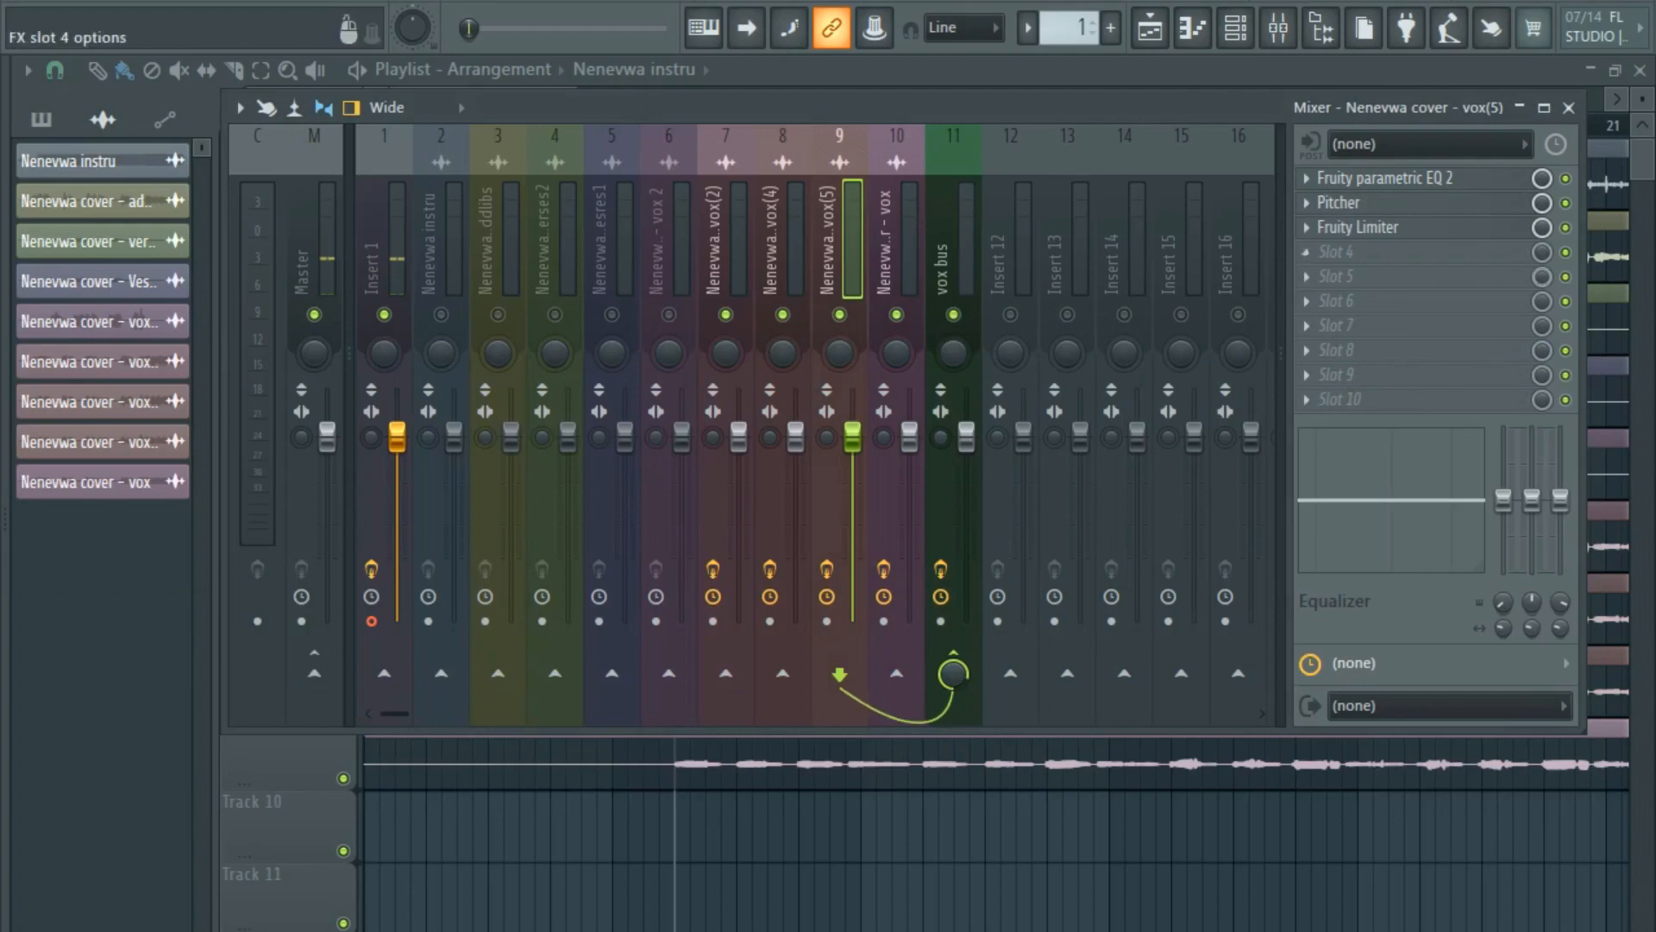
click(1311, 204)
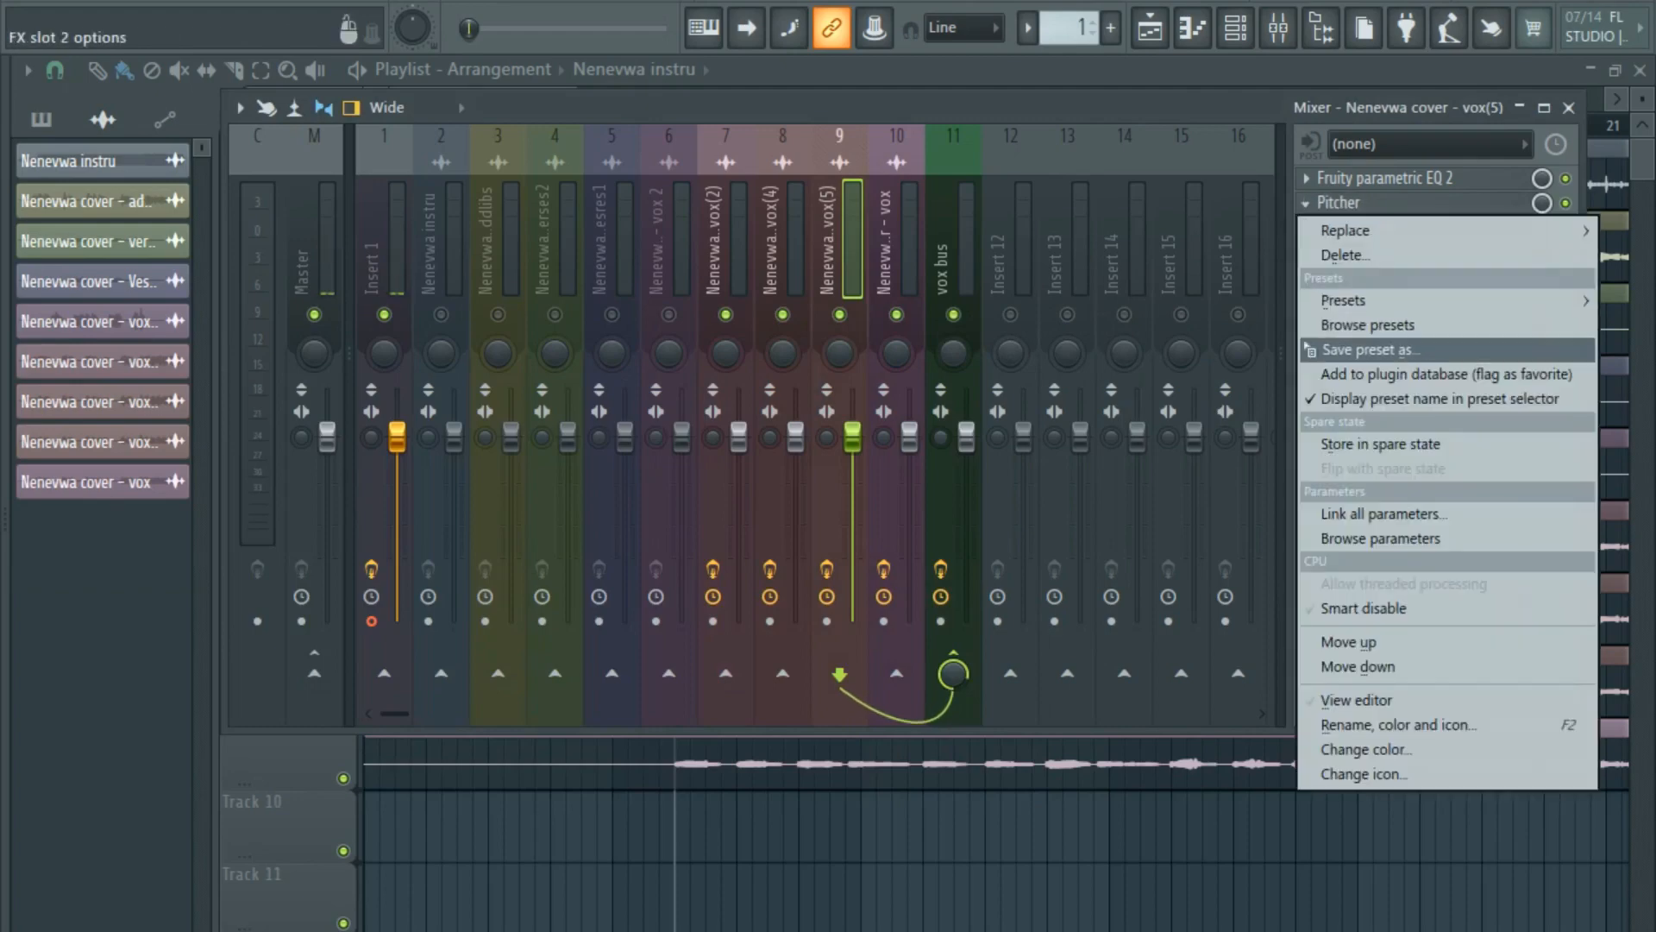
drag(1350, 341, 836, 314)
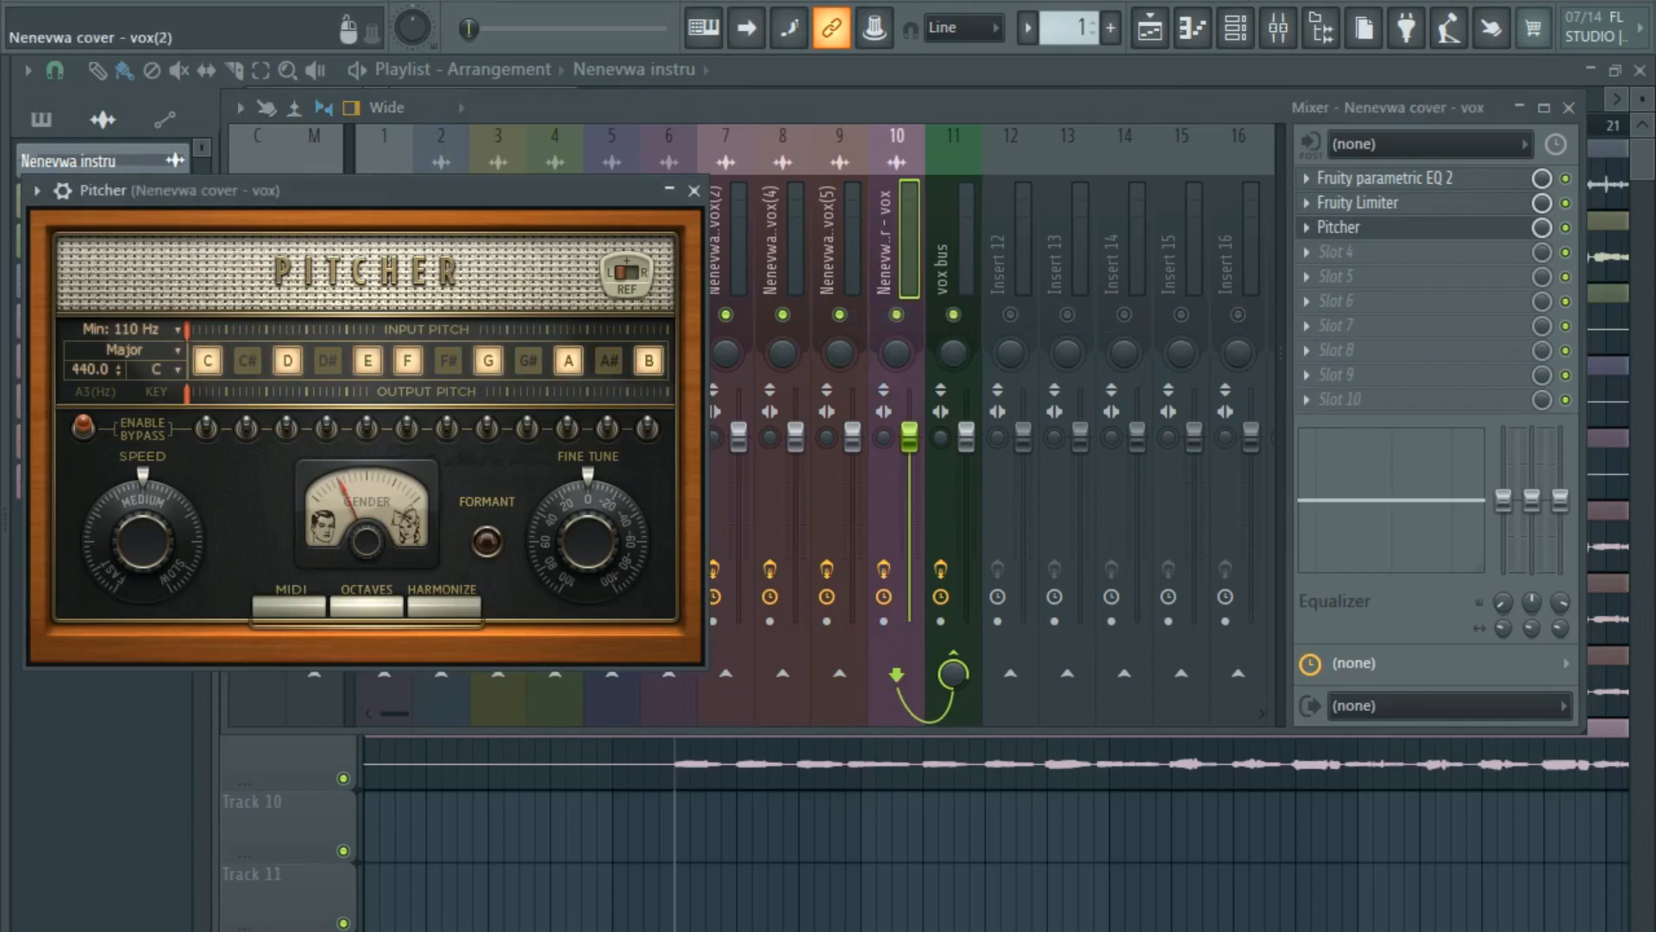
click(693, 191)
Play the mix while checking the effect chains of vox(5), vox(4), vox(2) and the vox bus.
key(space)
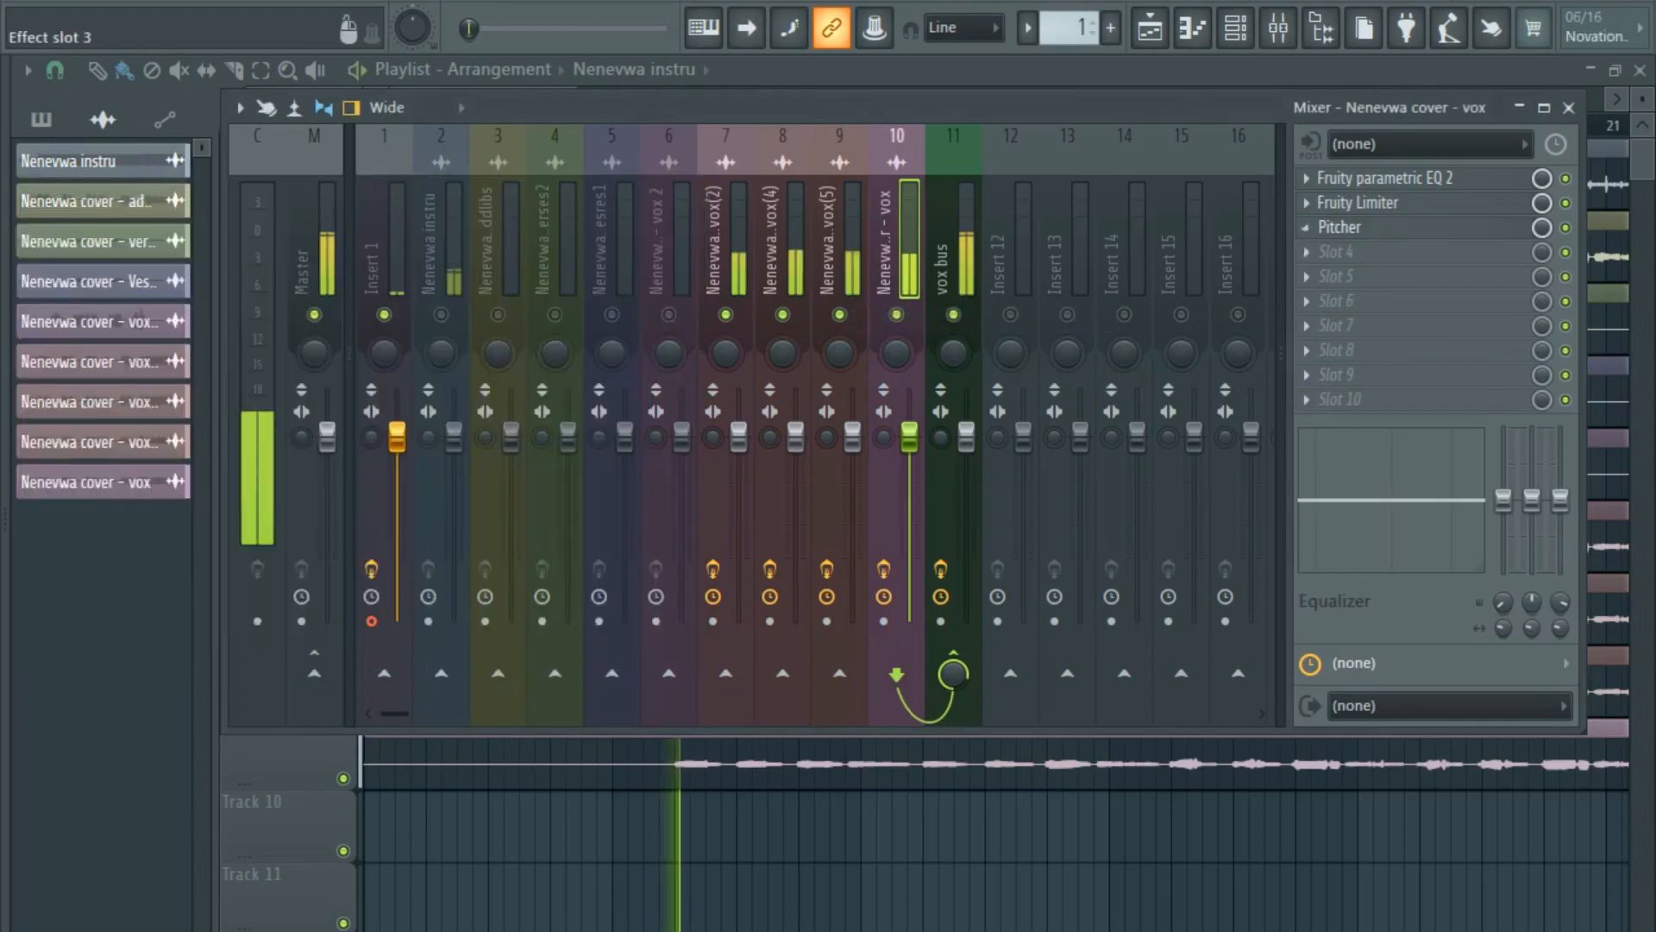
click(841, 250)
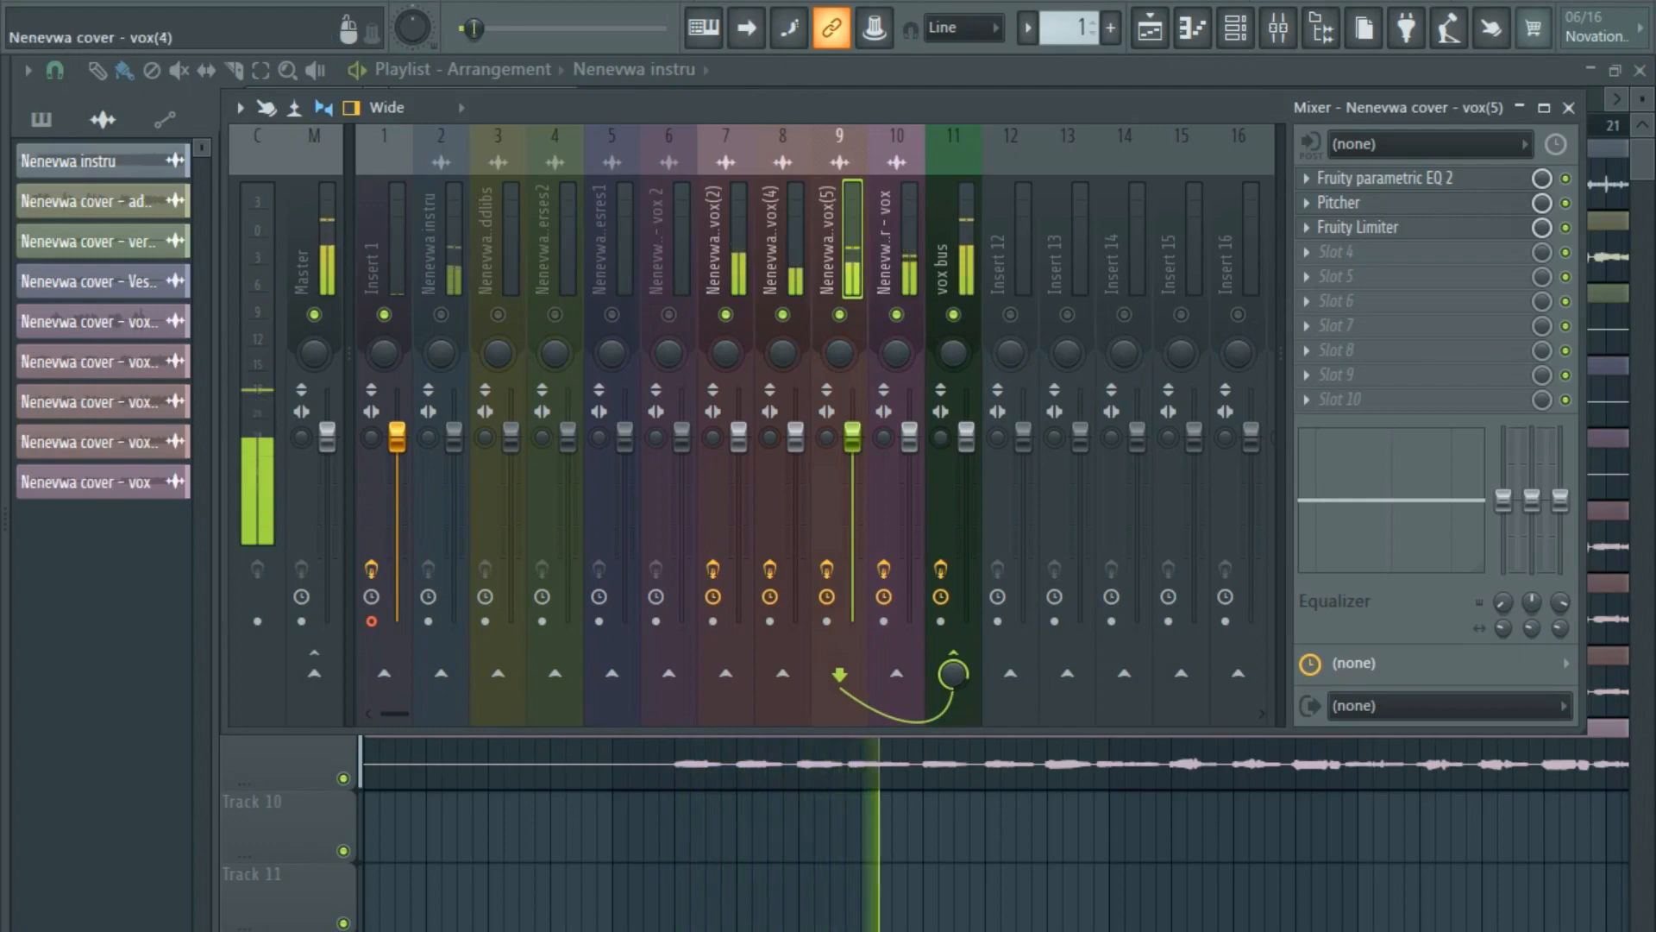
click(772, 242)
click(715, 241)
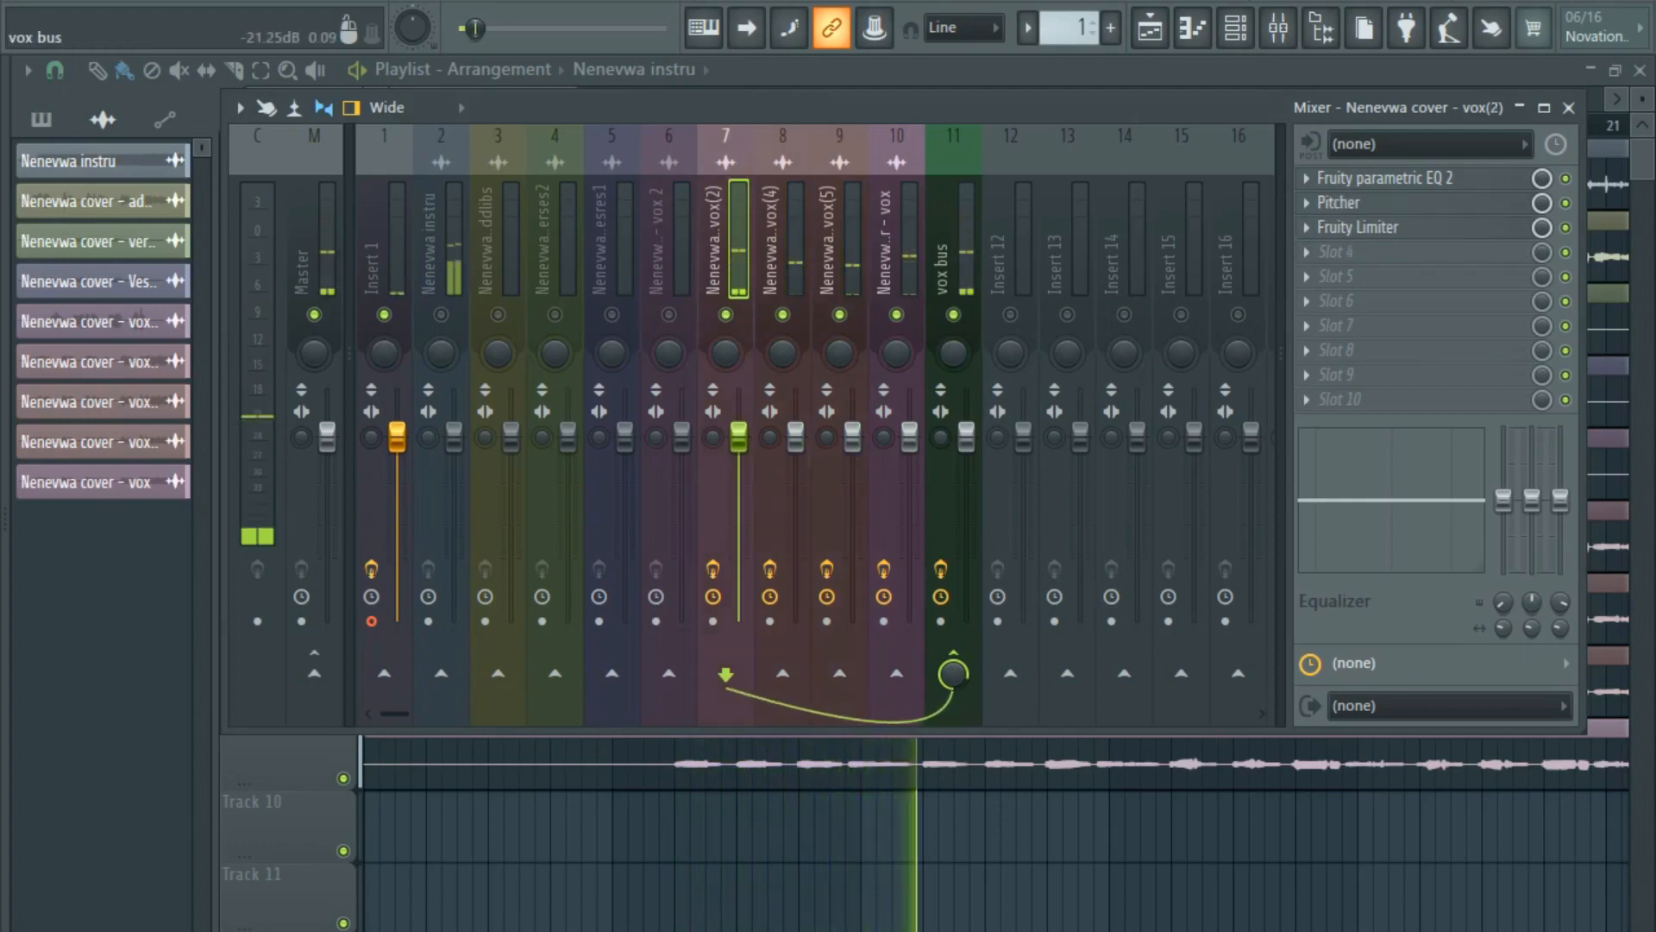
click(944, 250)
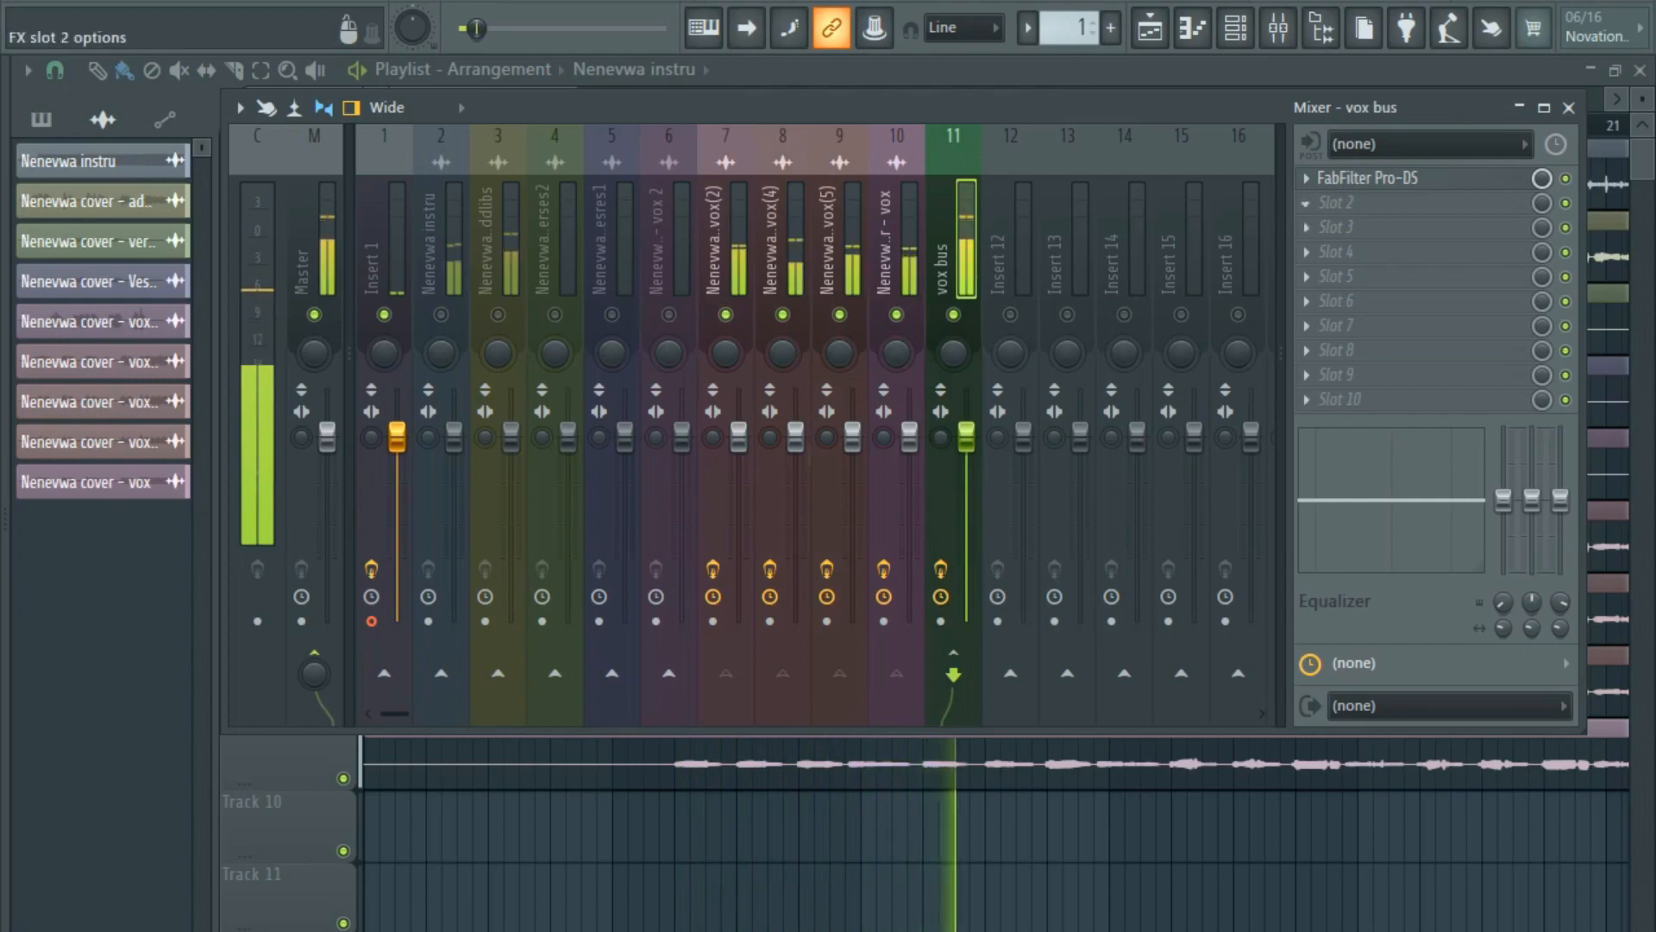
key(space)
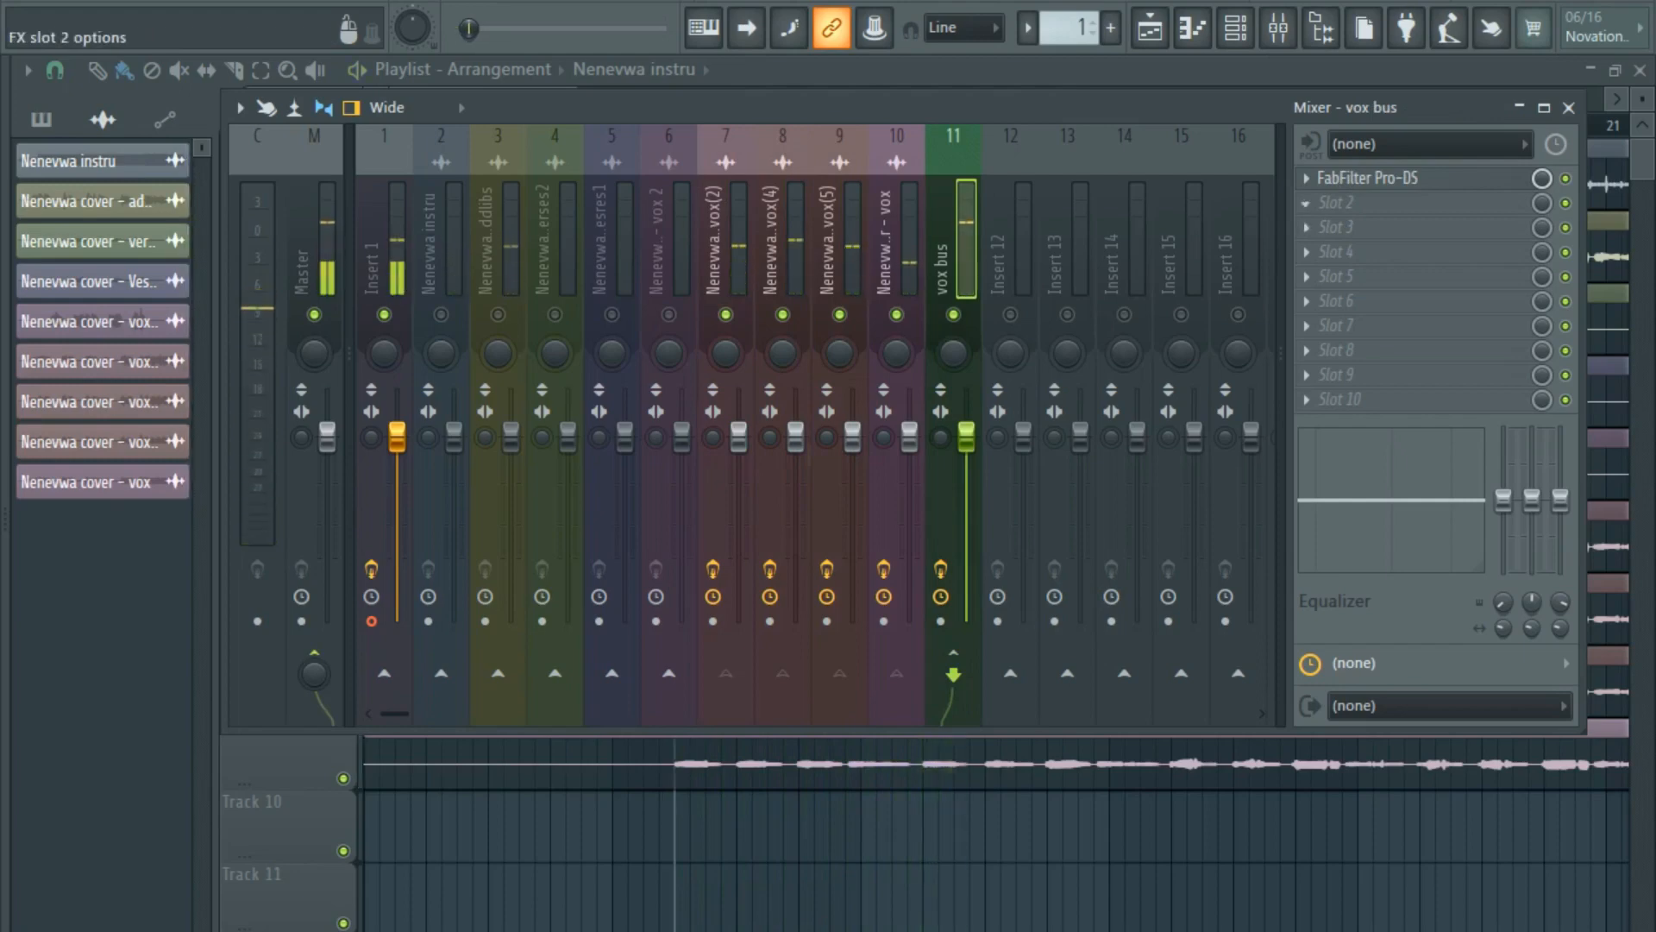
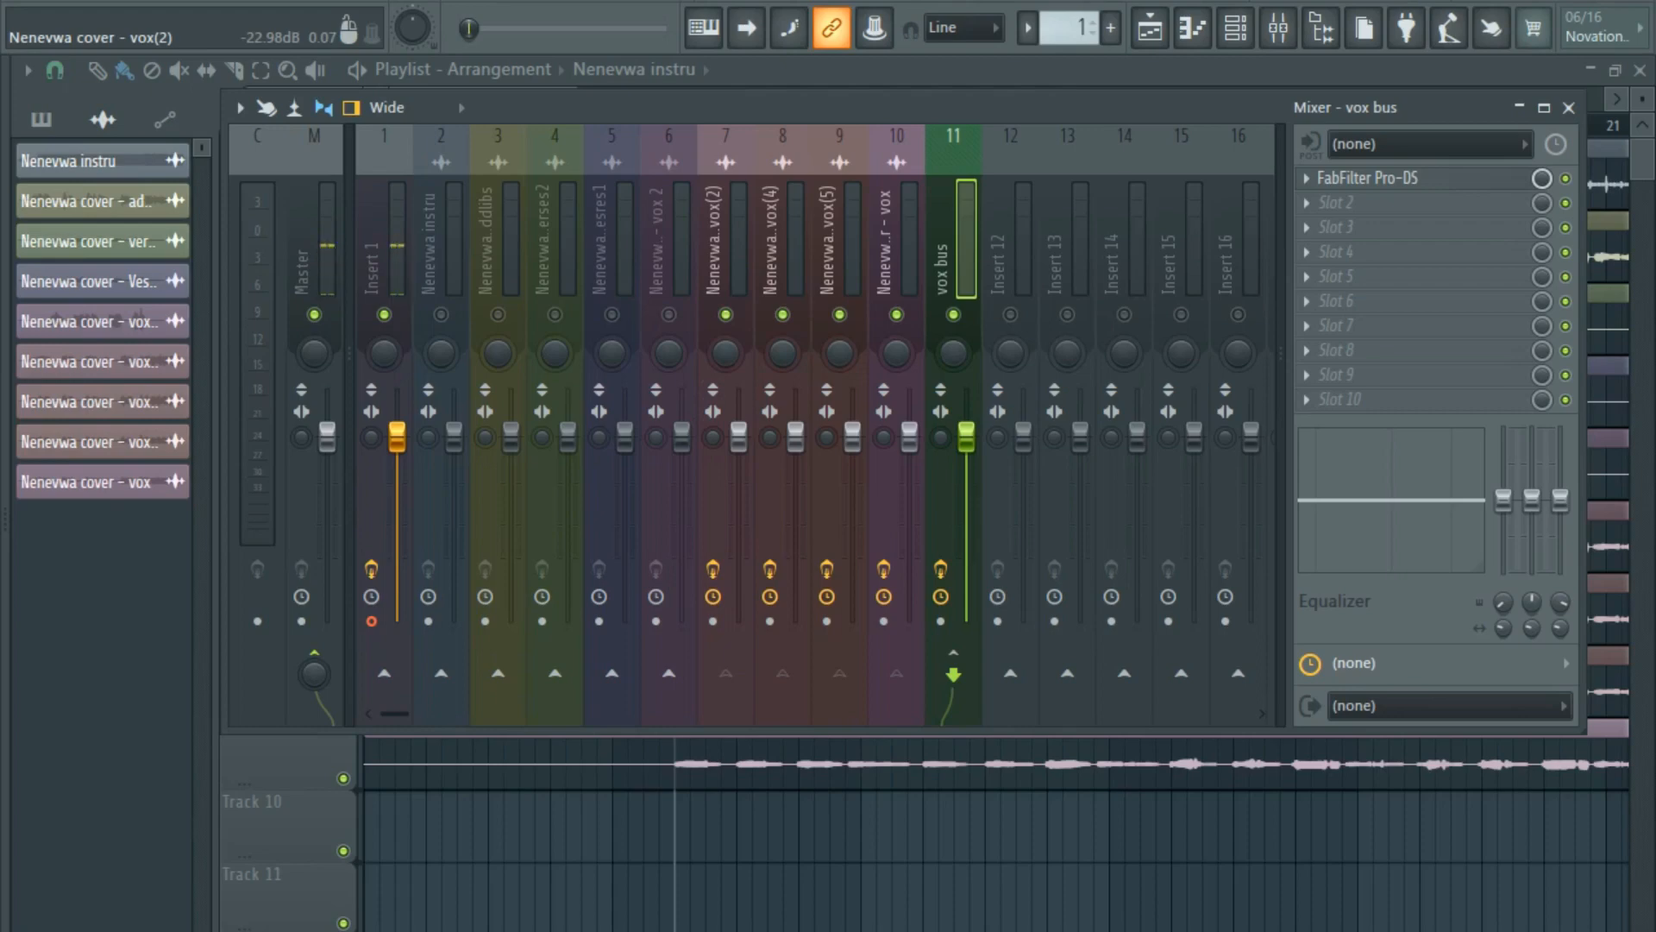
During playback, pan vox(2) right, vox slightly left, vox(4) left and vox(5) slightly right.
key(space)
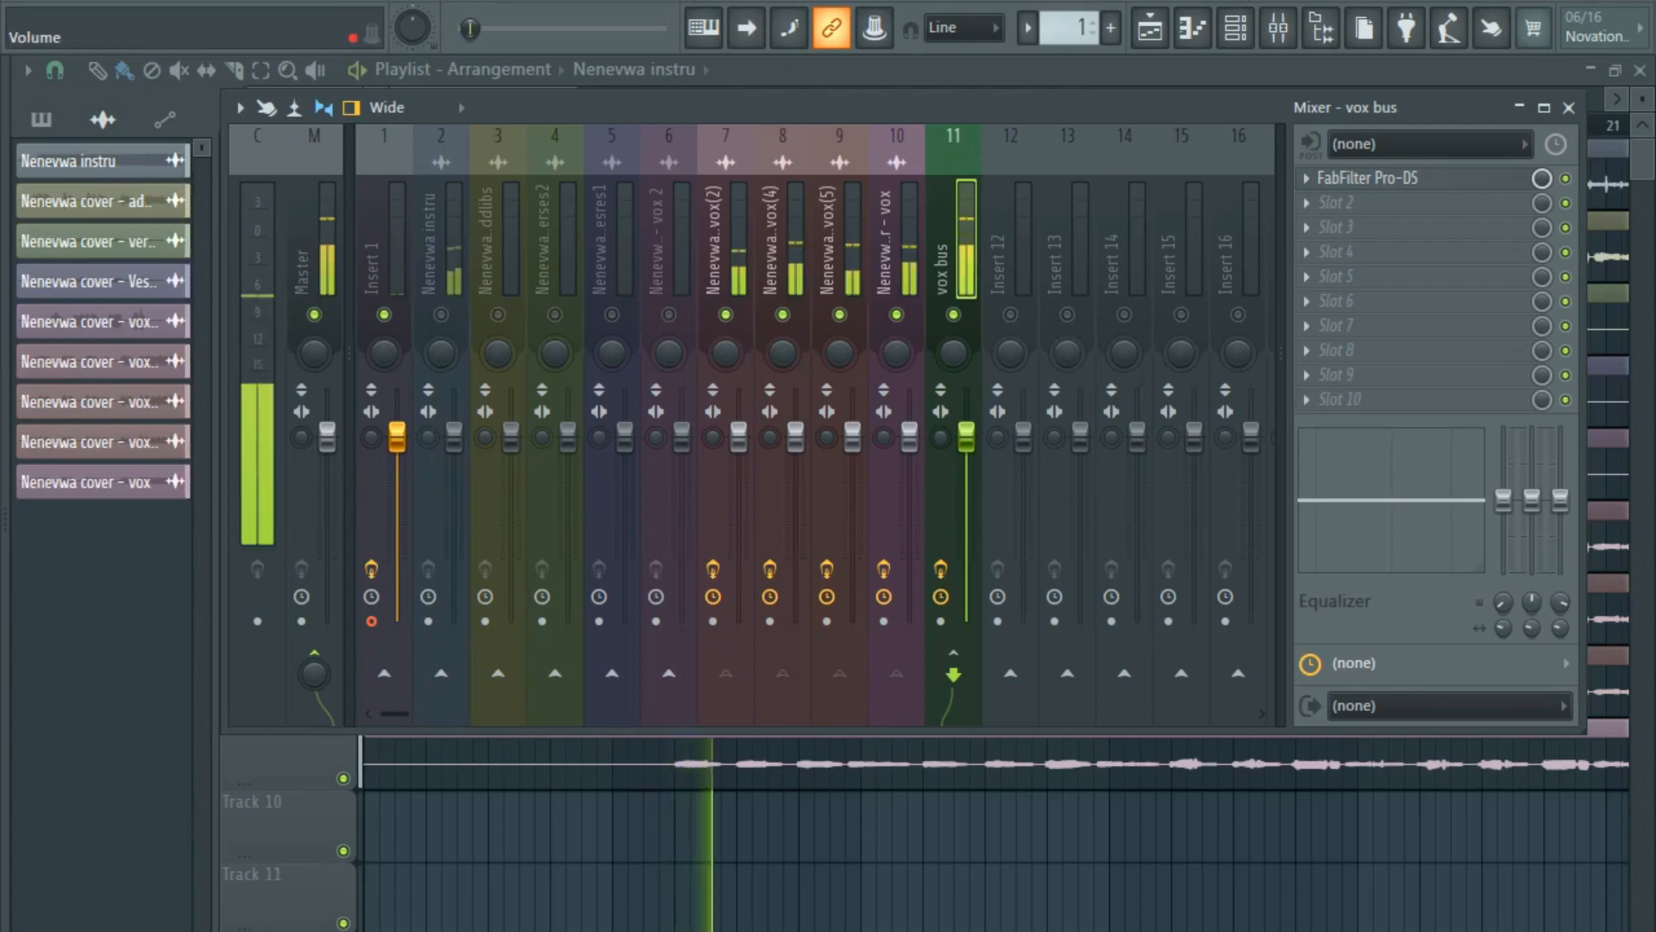
click(725, 354)
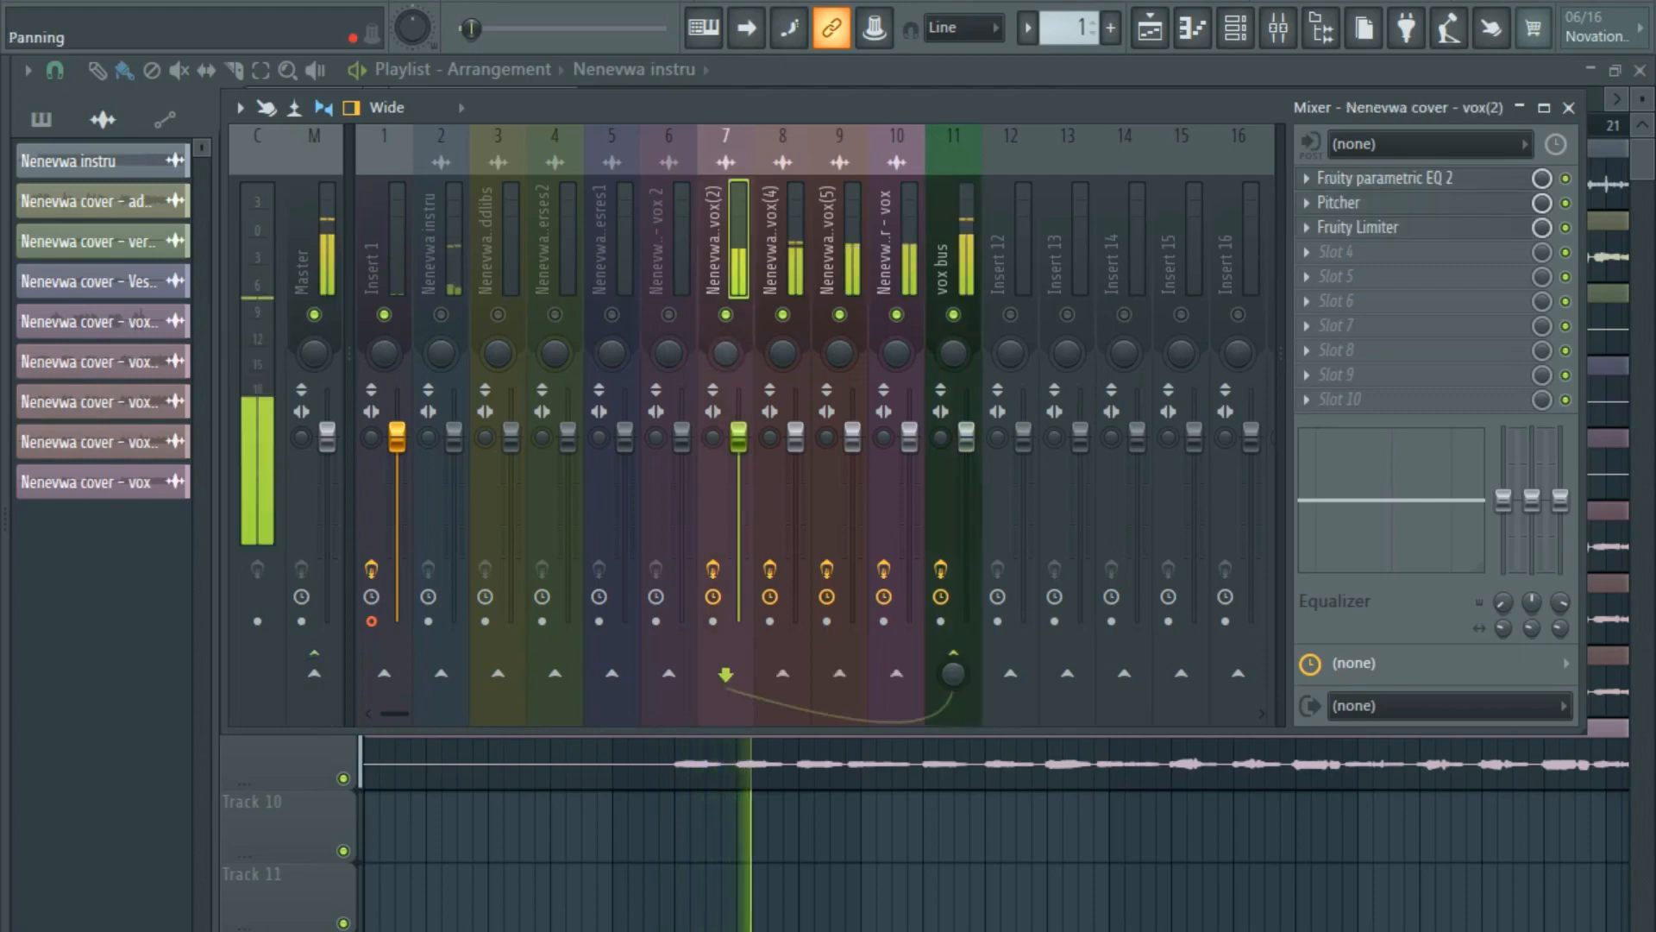
drag(725, 354, 725, 314)
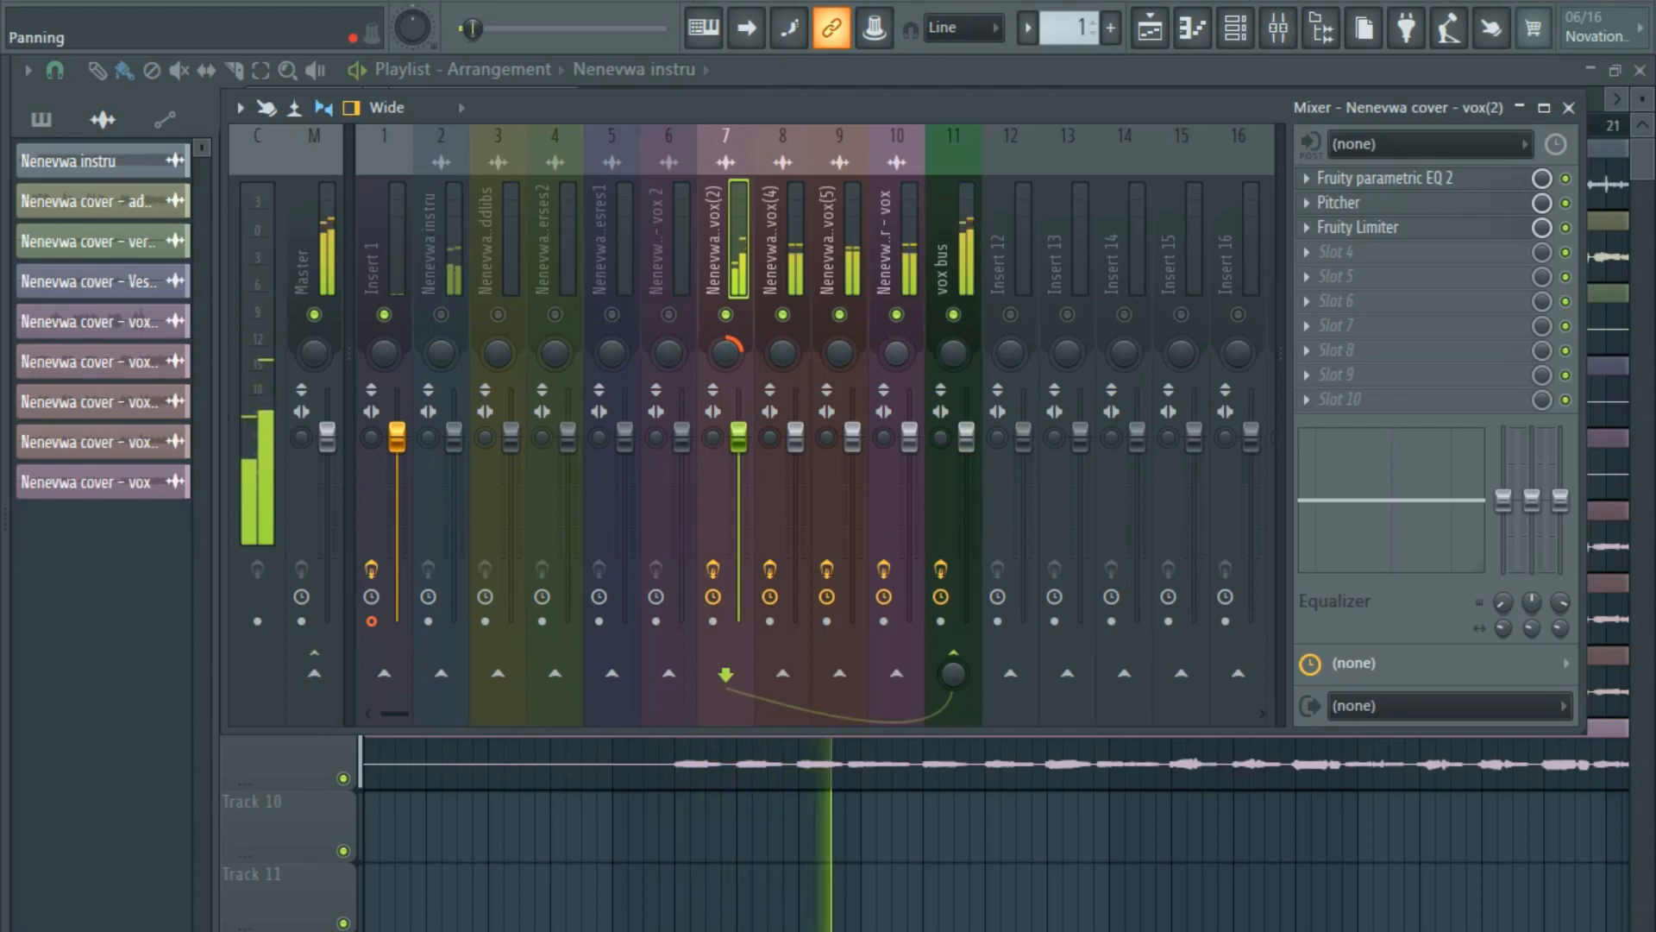
drag(896, 353, 896, 368)
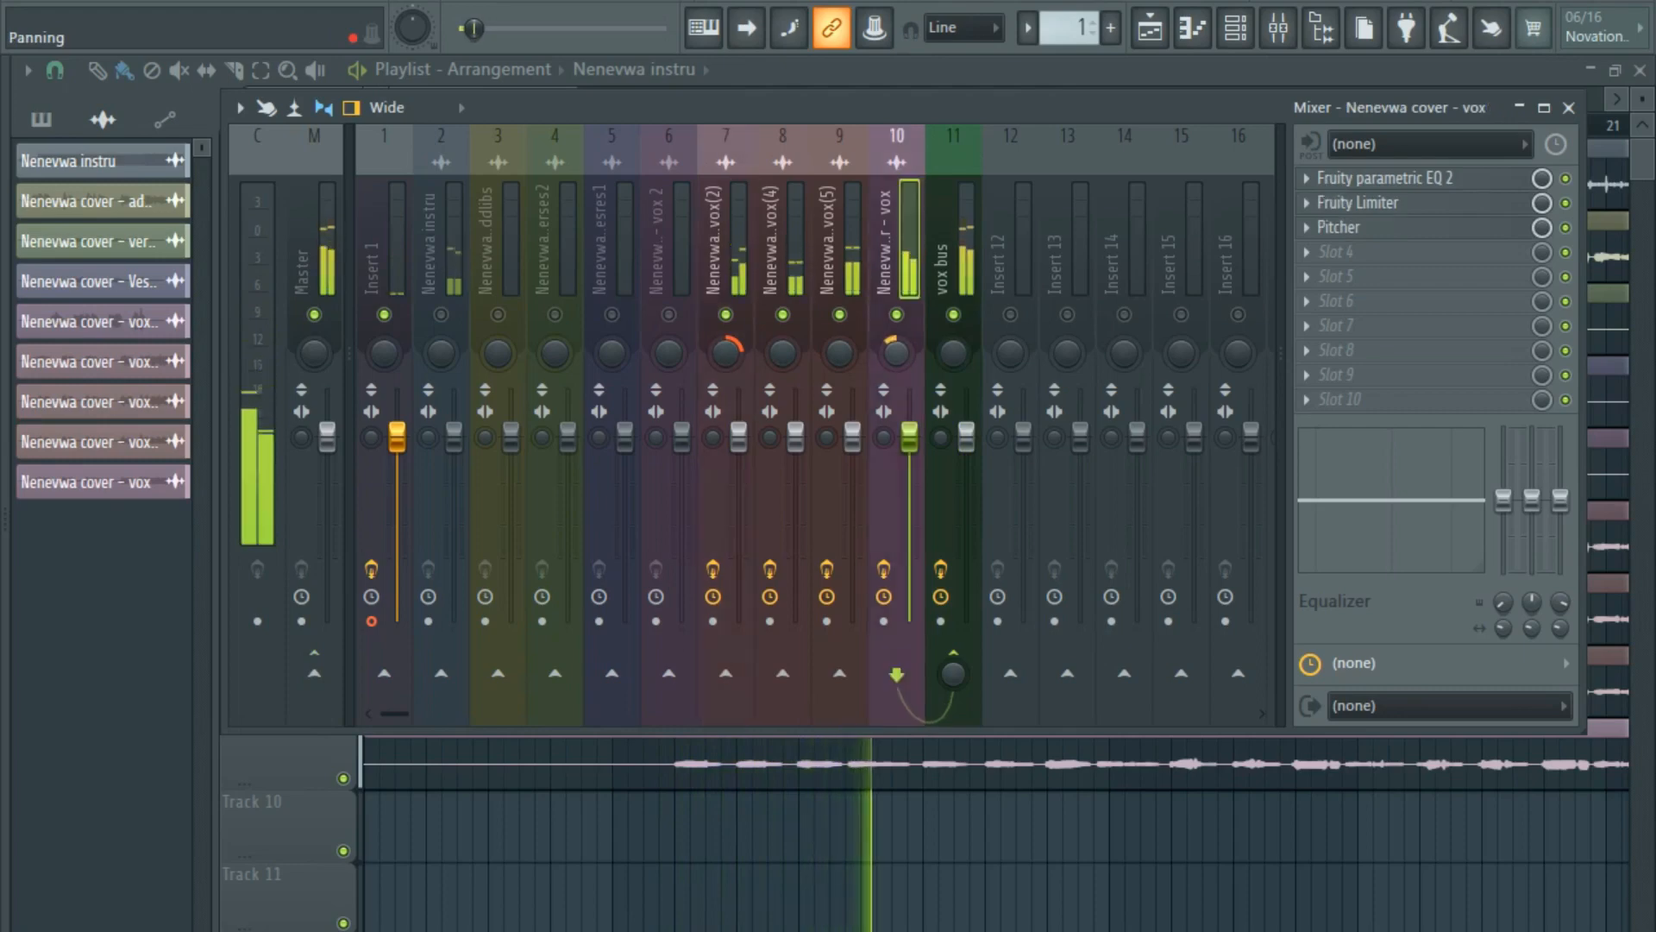
drag(783, 353, 839, 342)
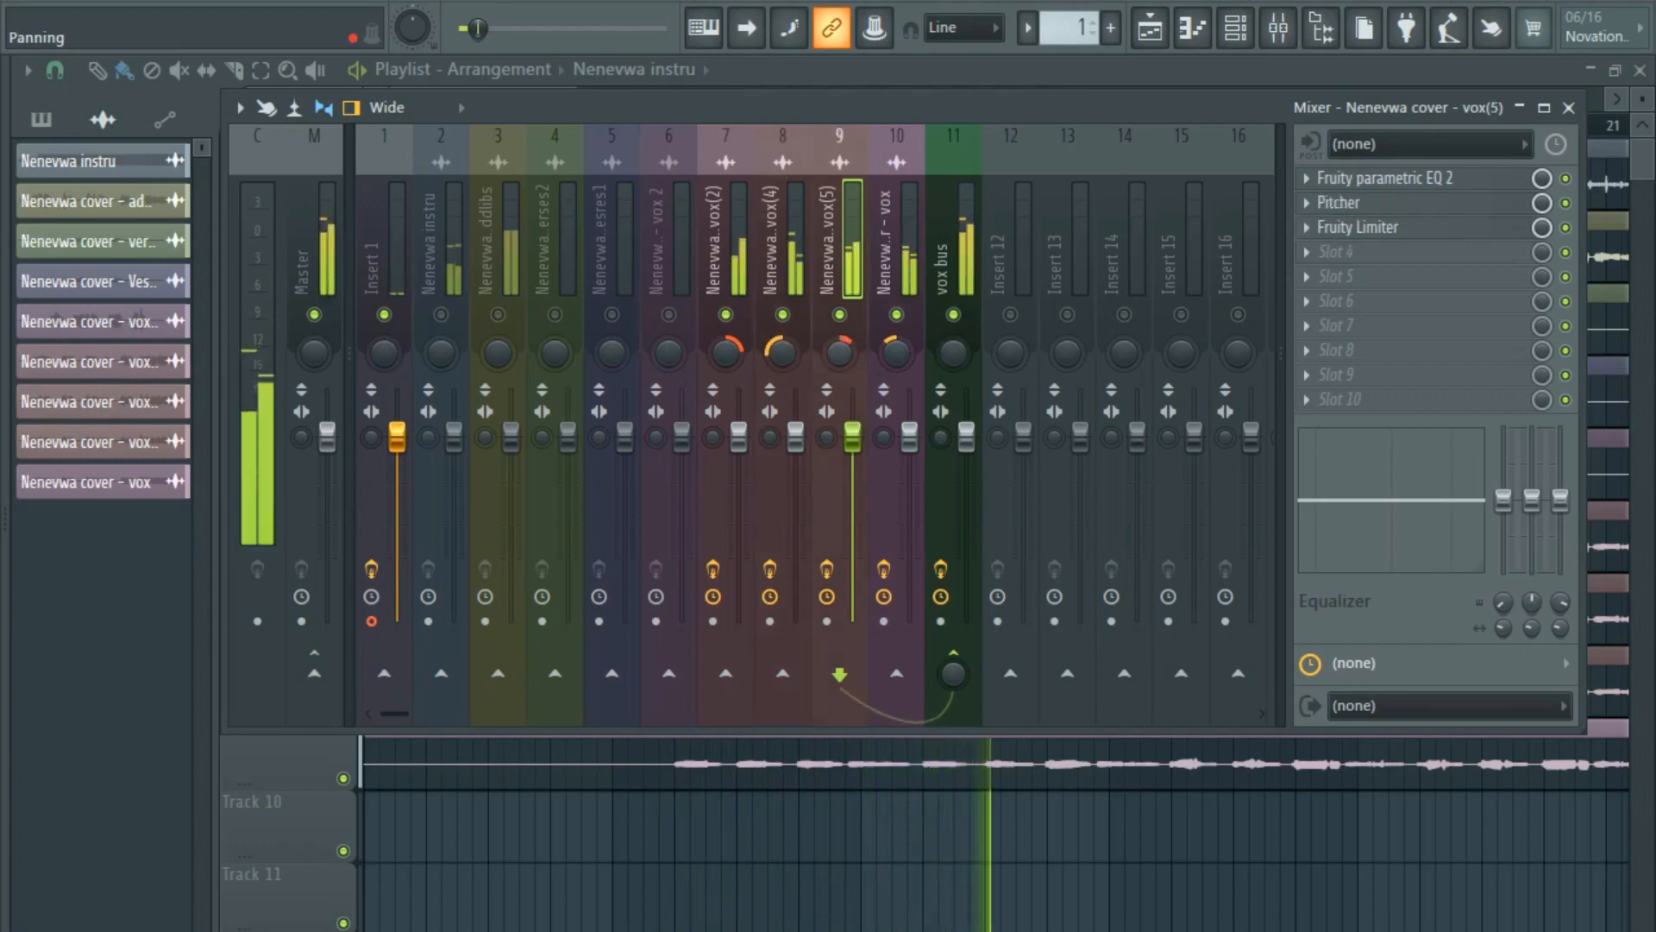
click(726, 353)
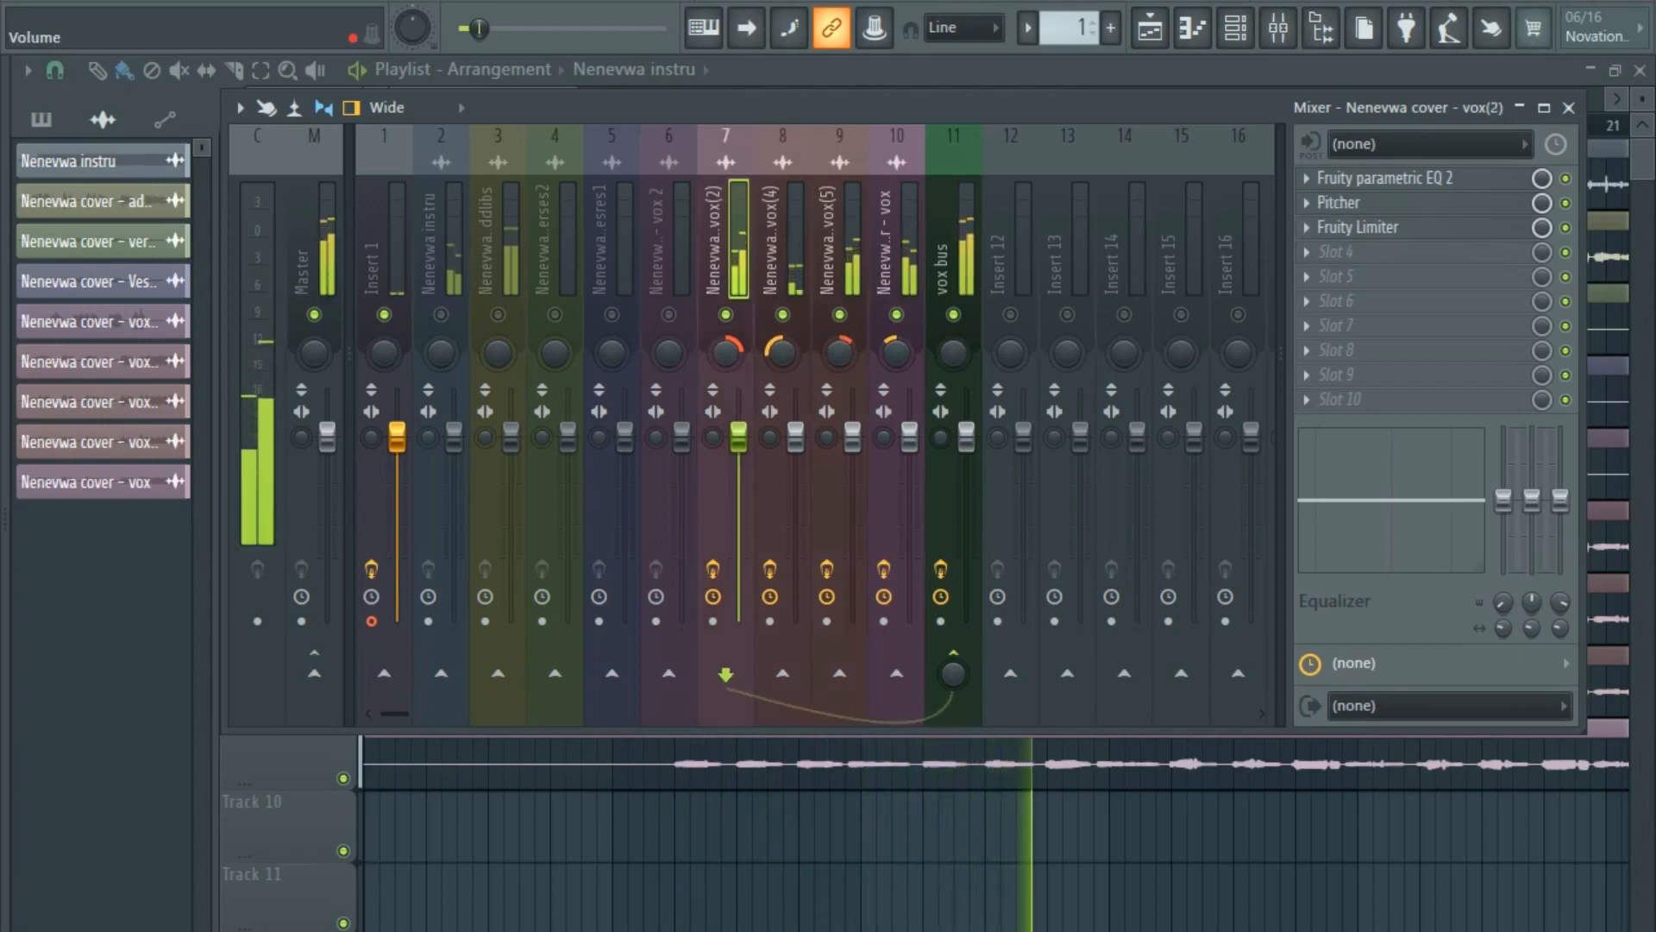
Lower the volume of vox(2) and vox(4) clearly and of vox(5) and vox slightly, and stop playback.
drag(738, 436, 739, 499)
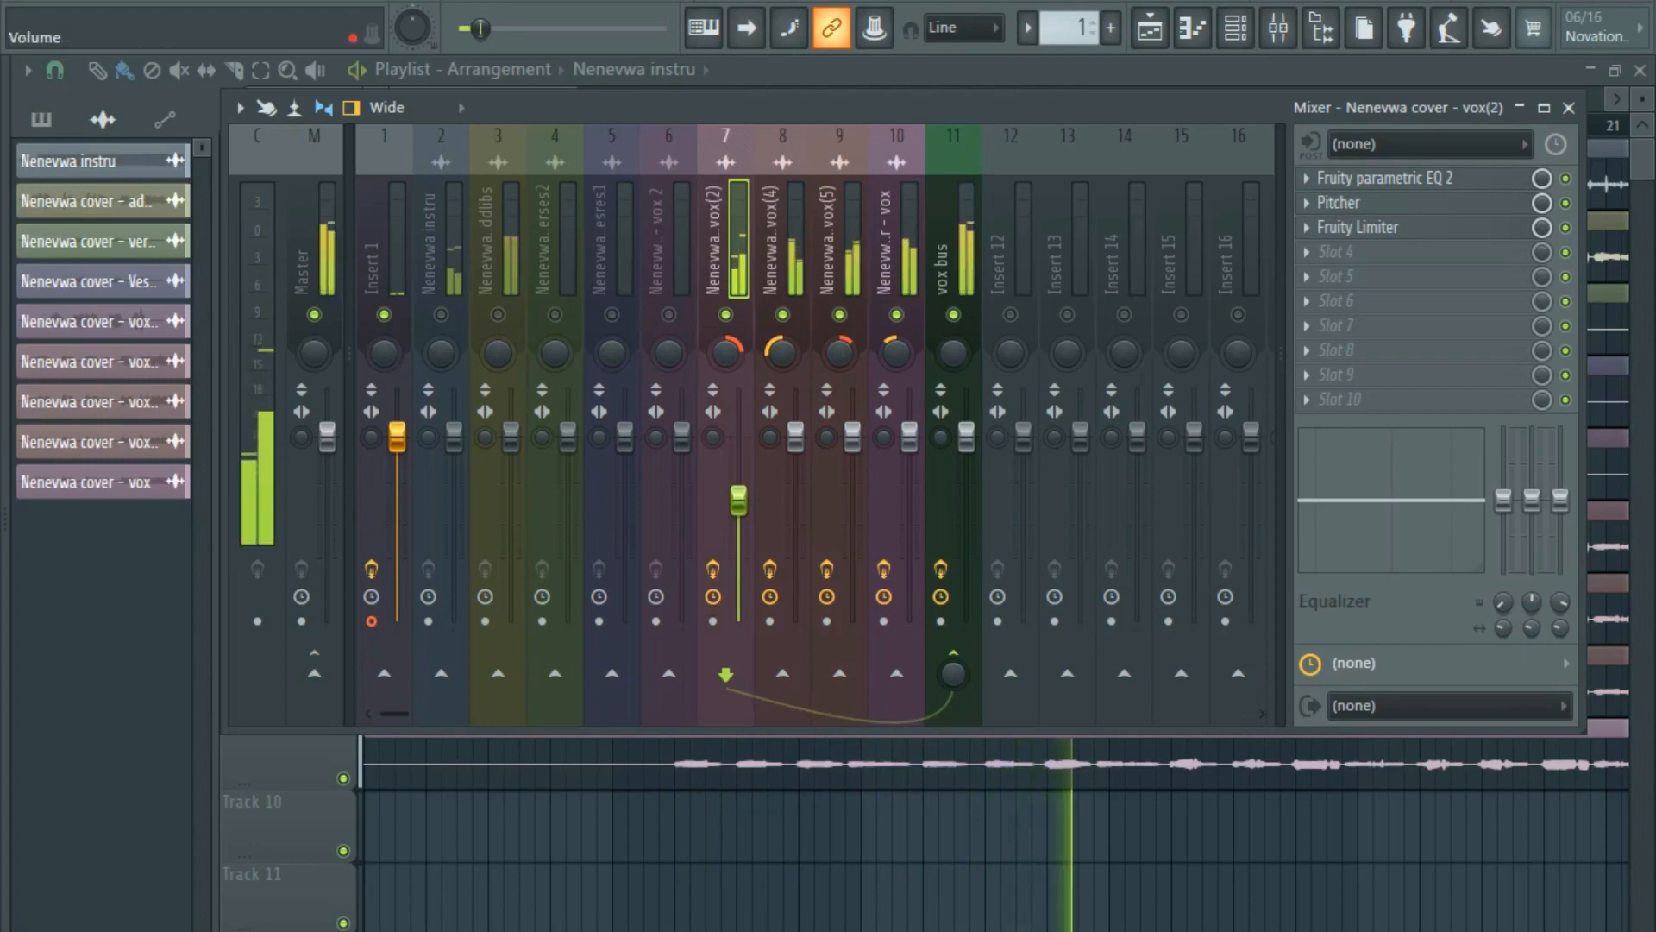
click(796, 439)
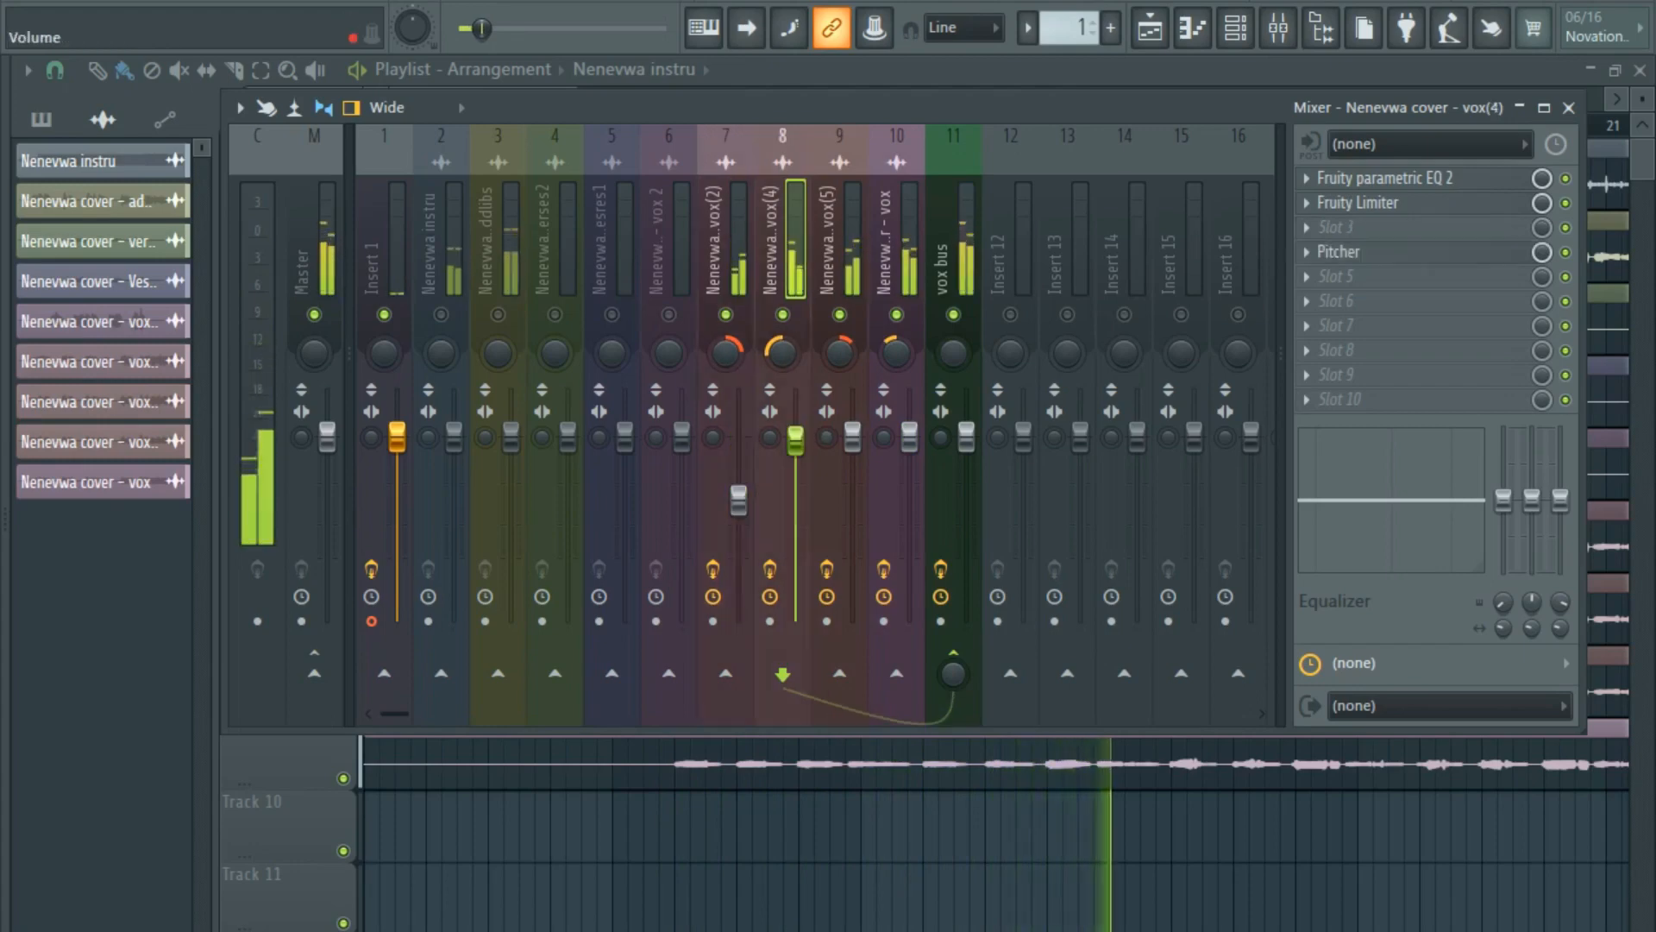
drag(795, 440, 796, 494)
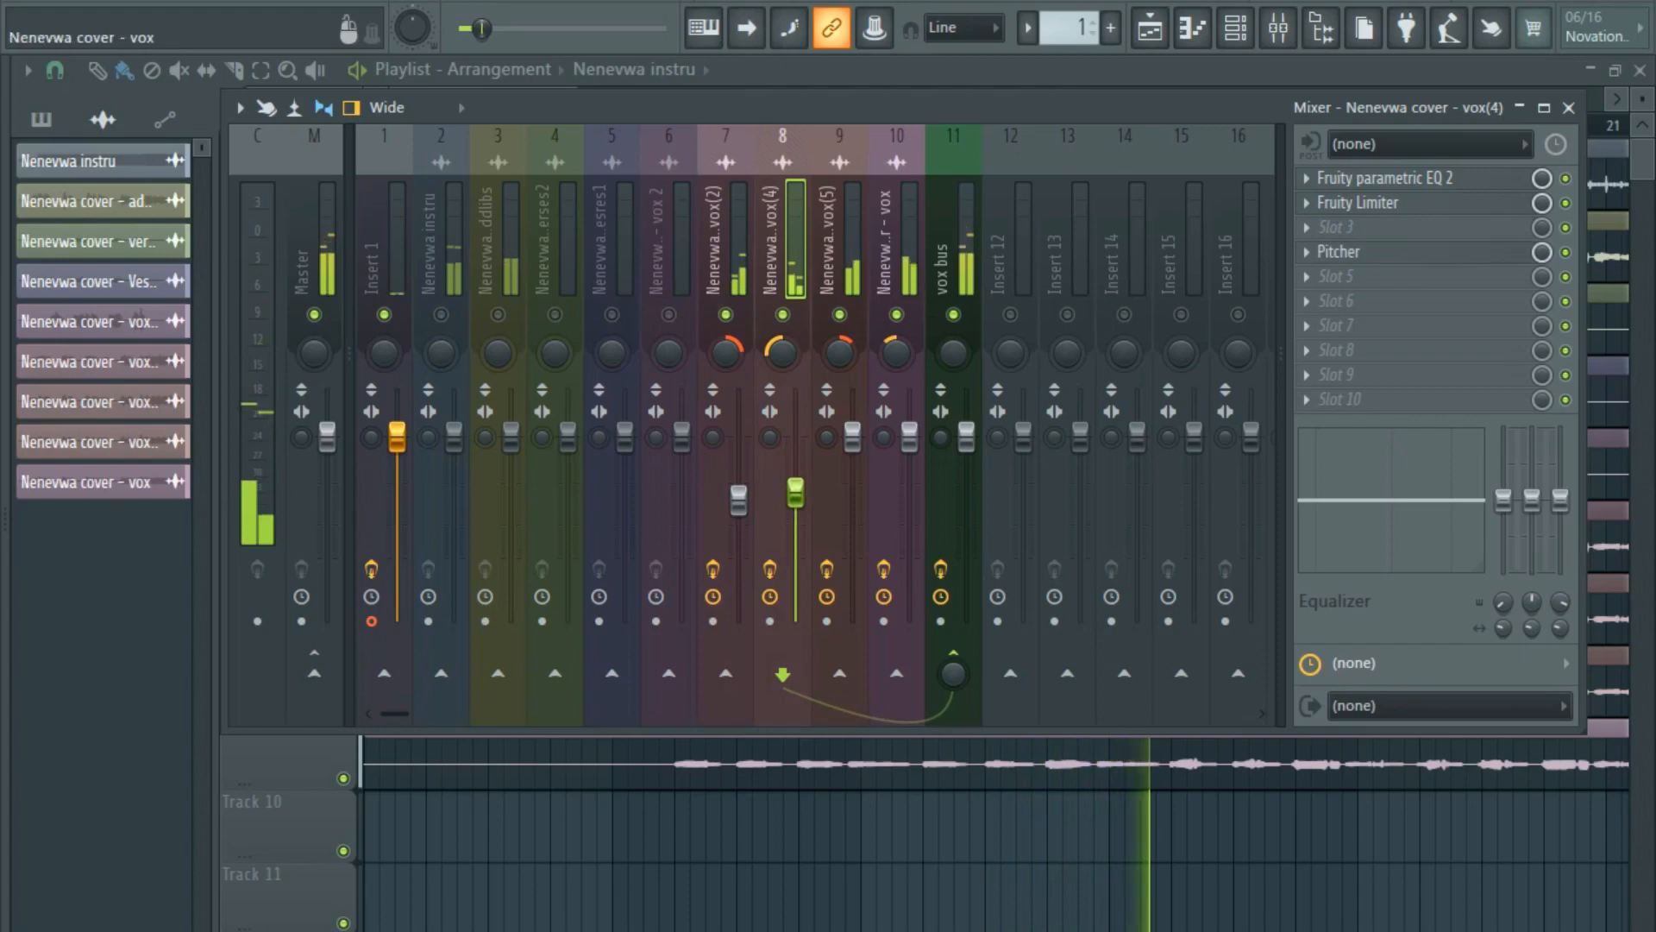
drag(852, 437, 909, 445)
click(909, 438)
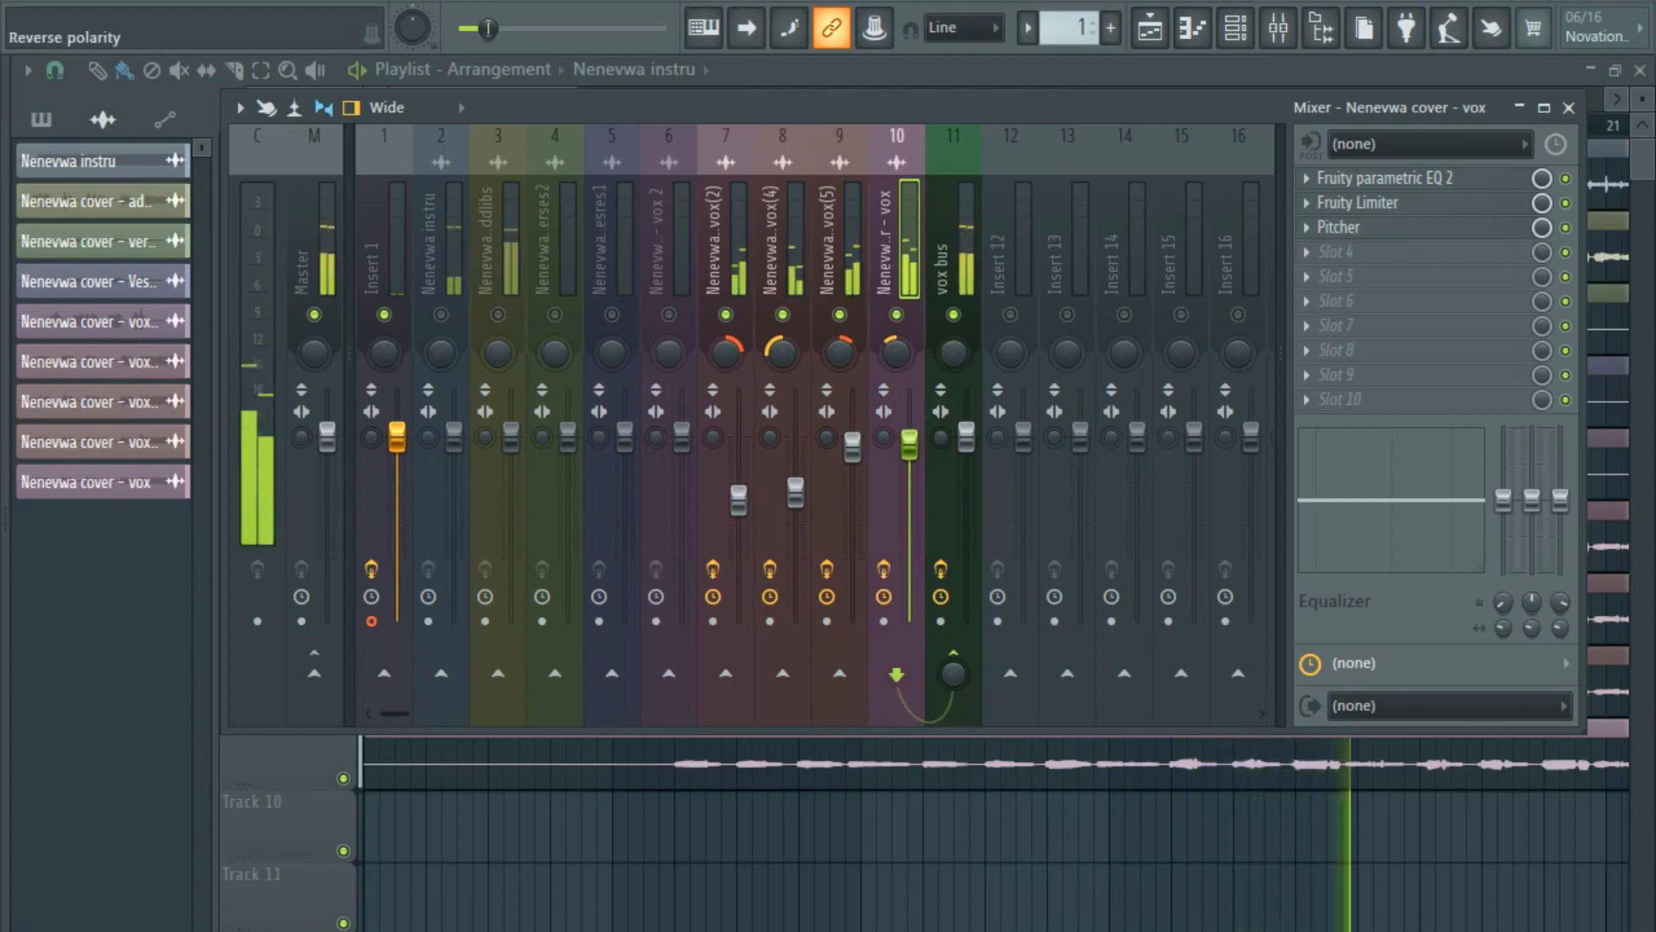
key(space)
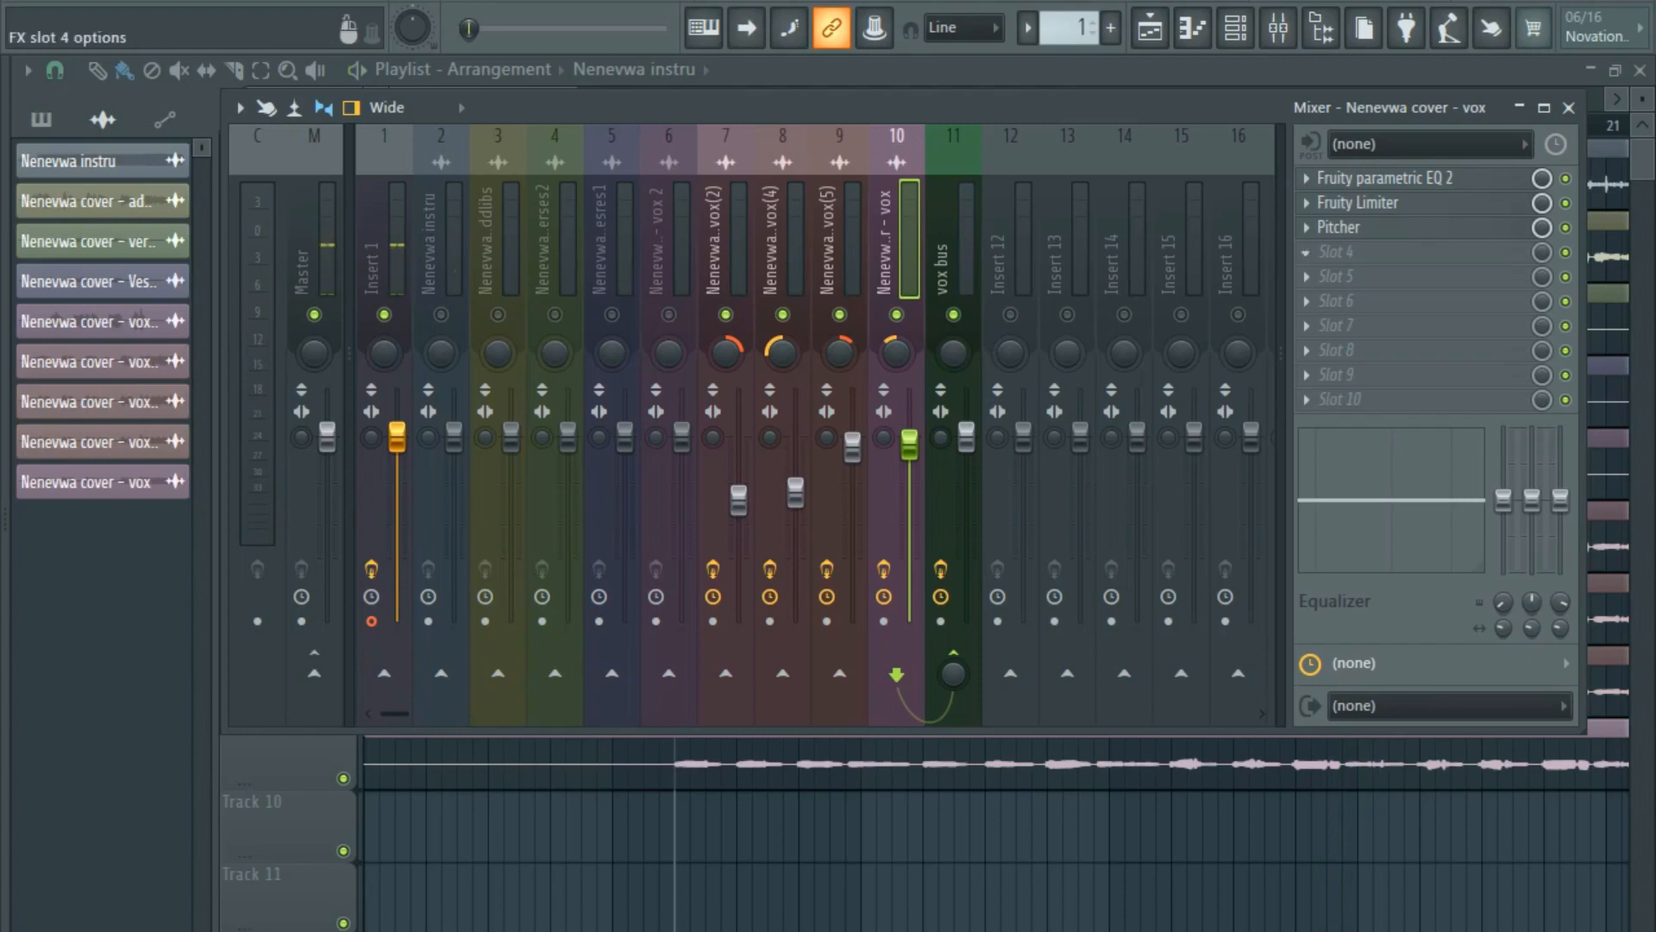
Play the mix again to check the vocal tracks' panning and level balance.
key(space)
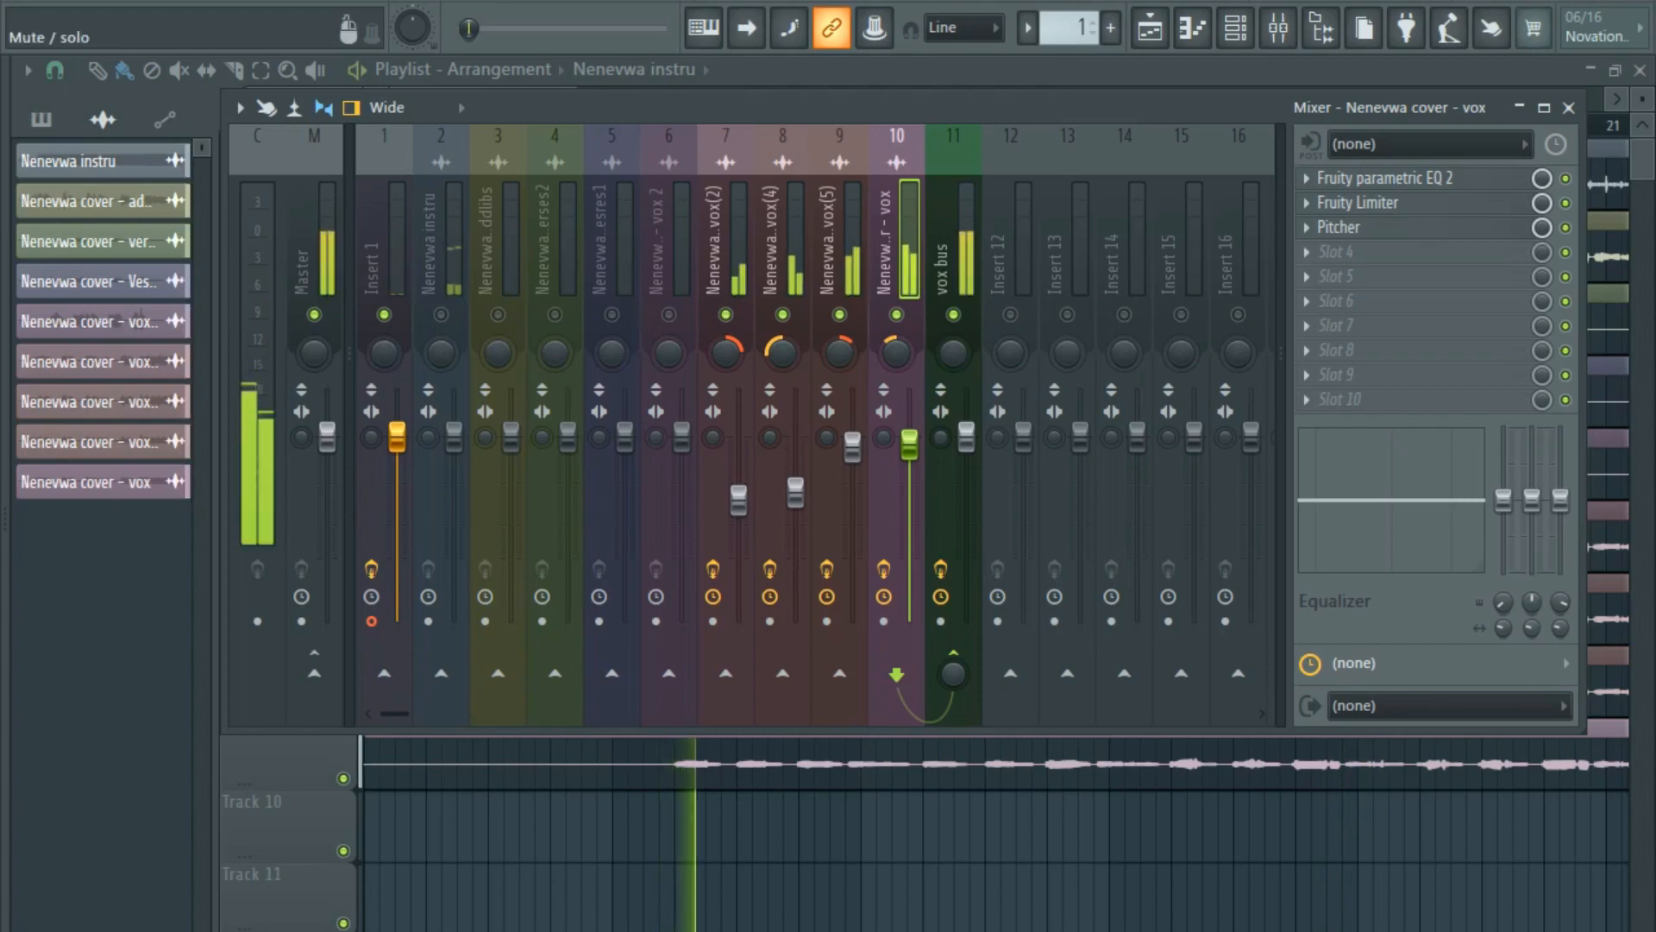
key(space)
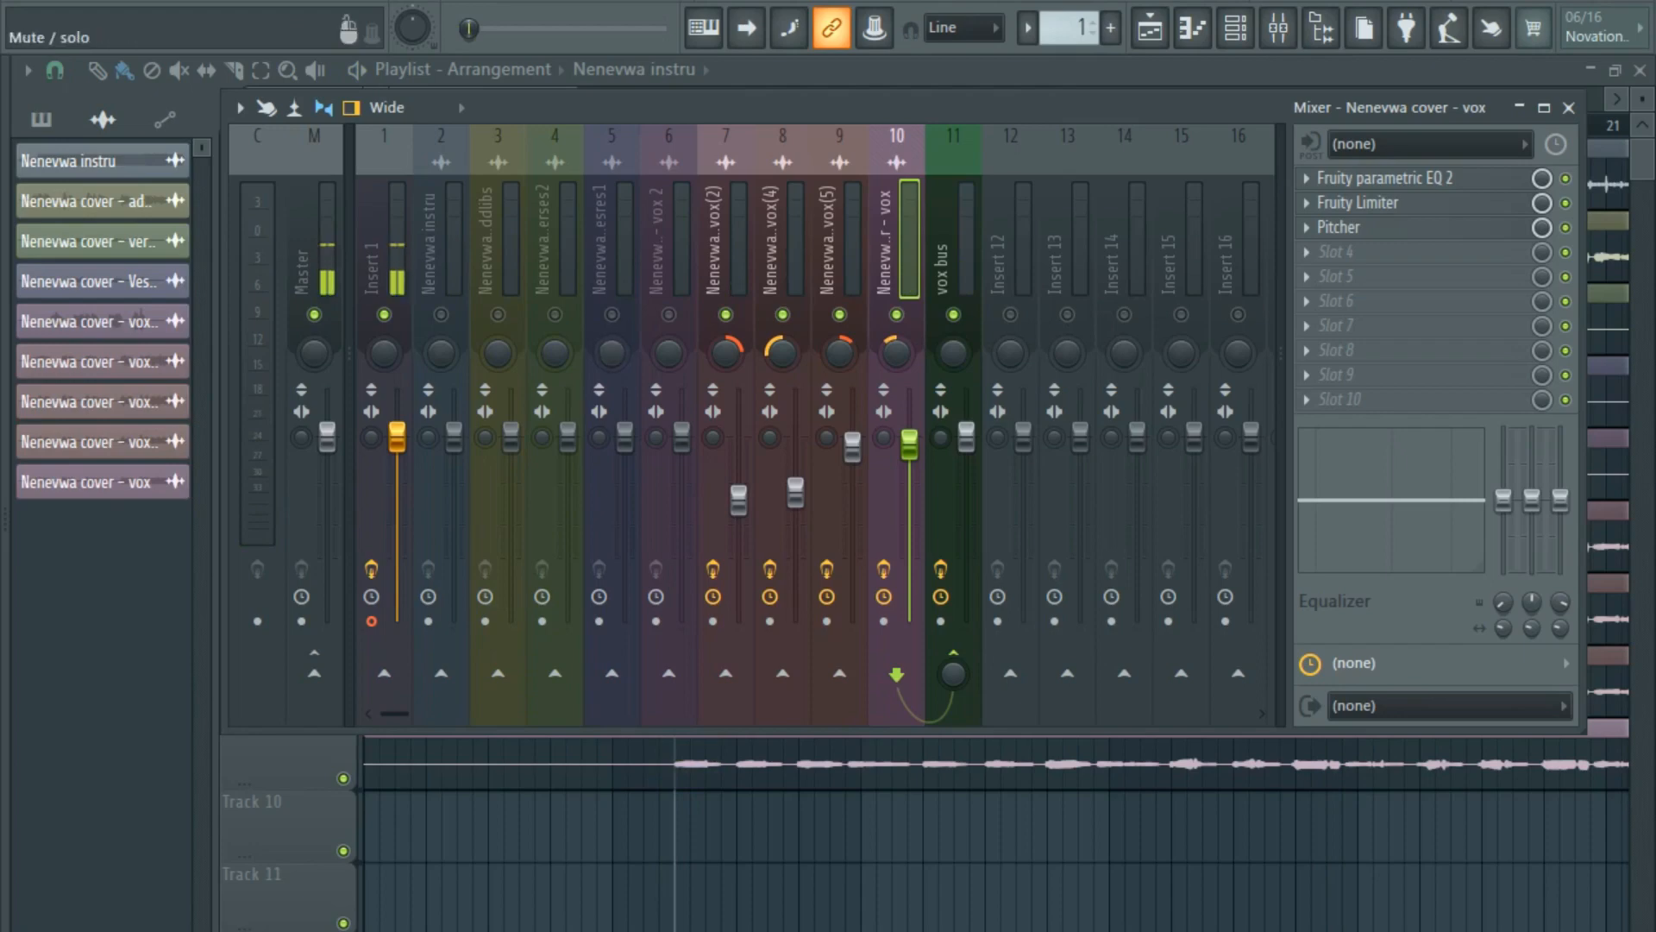
key(space)
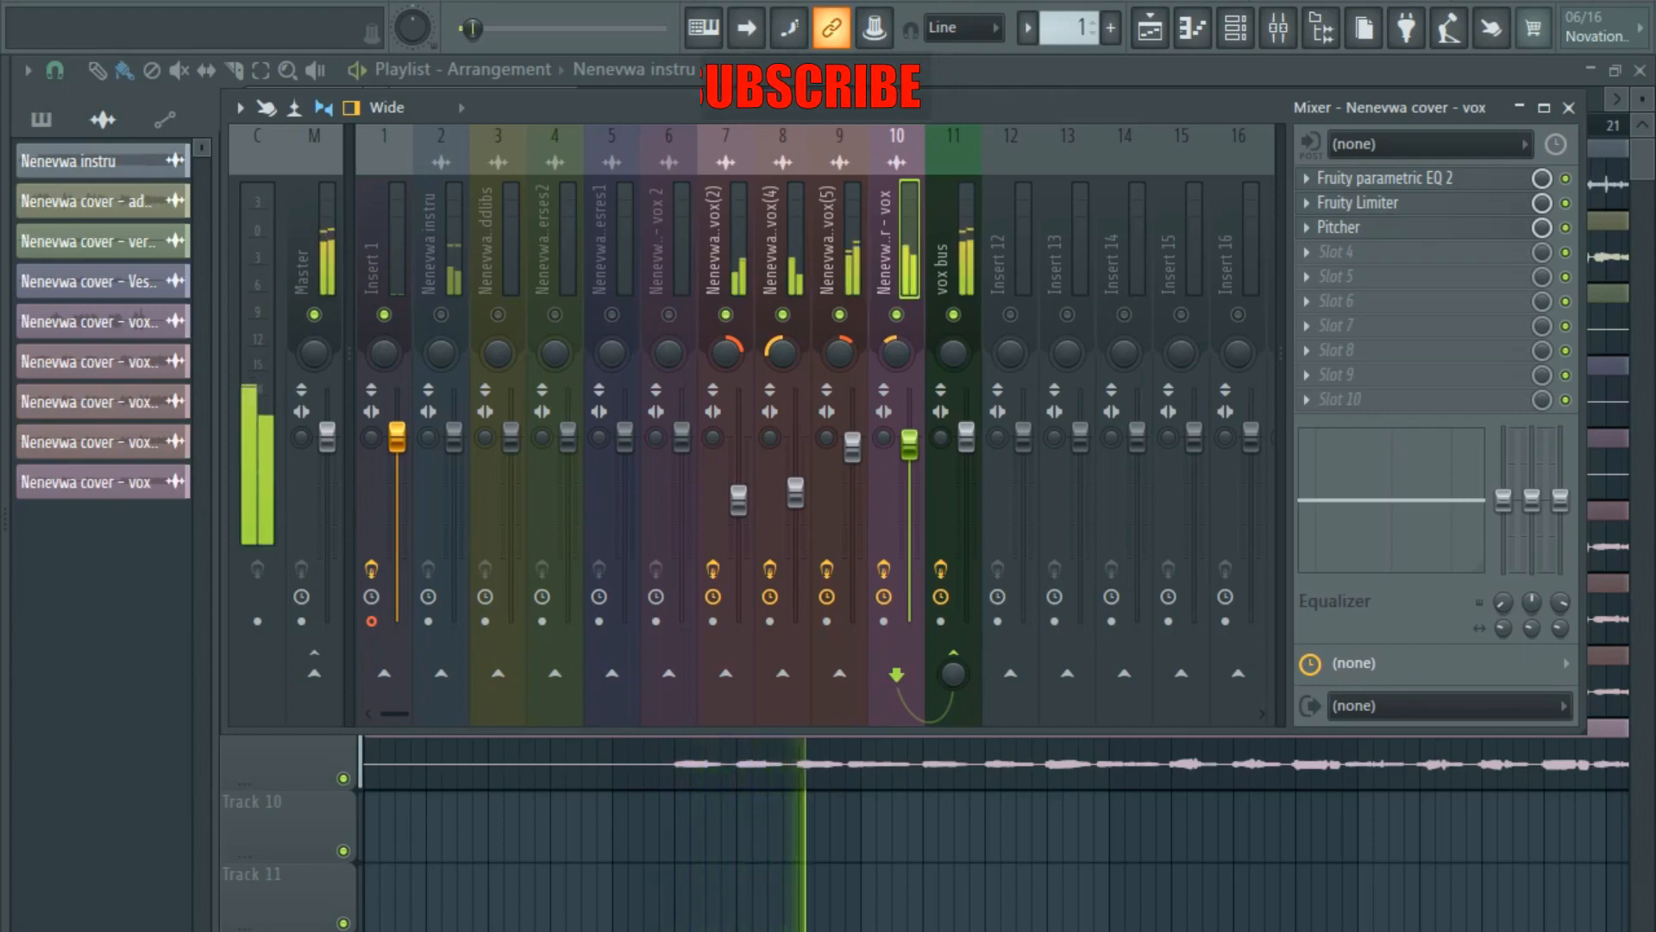
Add Fruity Parametric EQ 2 to the first effect slot of the addlibs track and load its Cp Default preset.
click(487, 242)
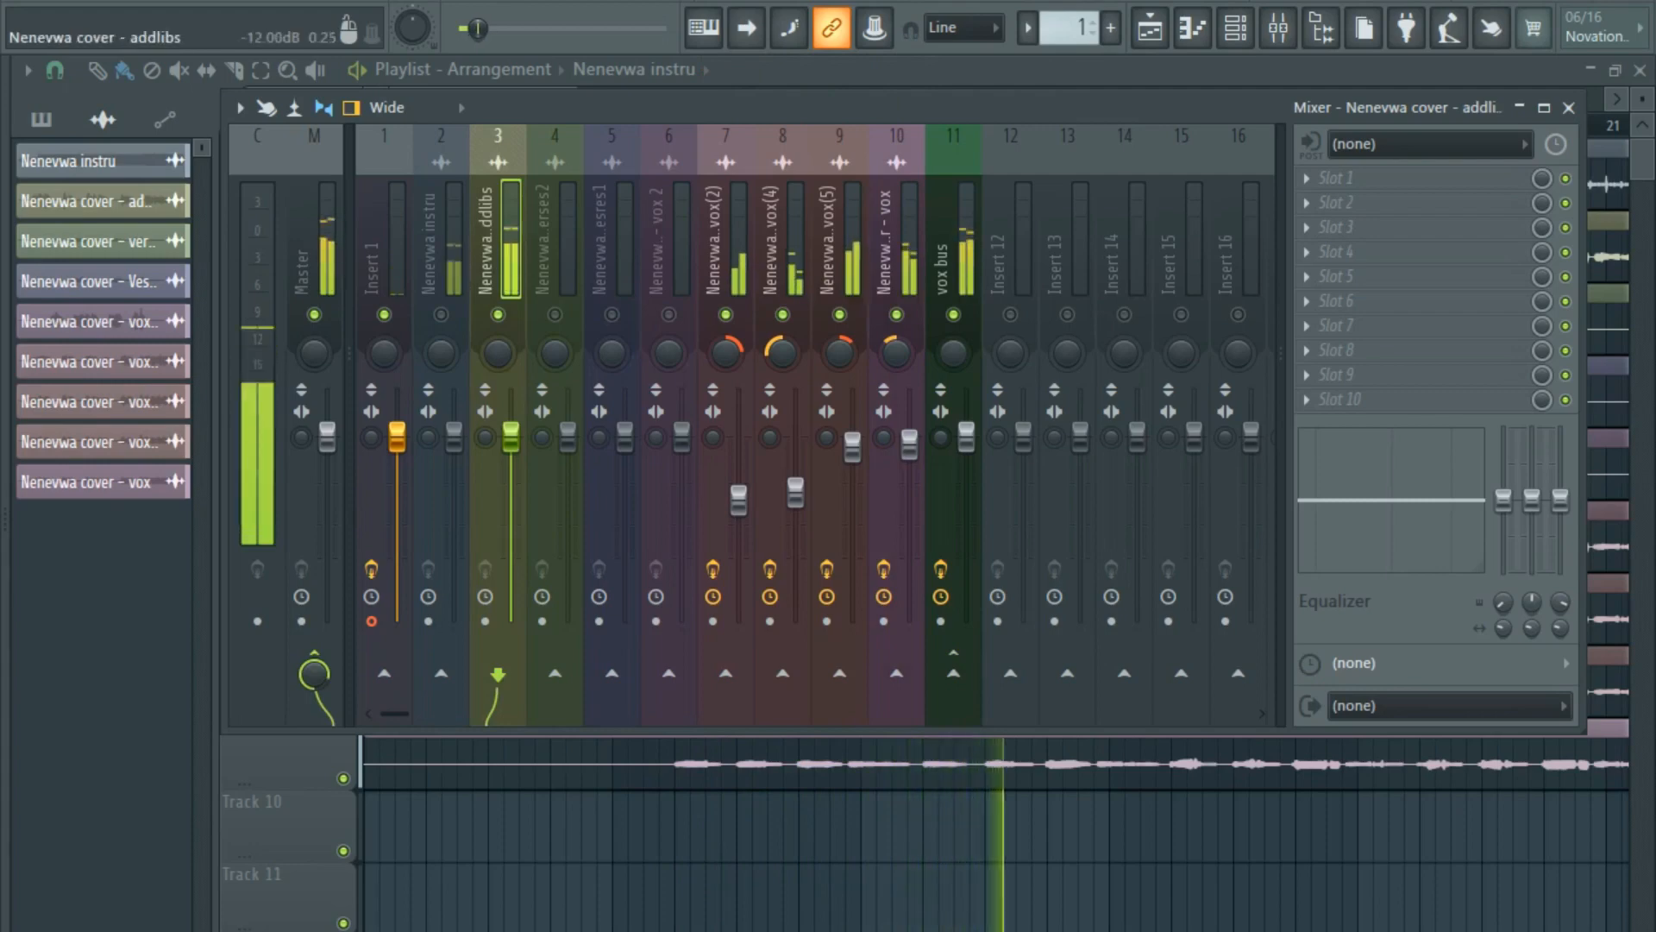
key(space)
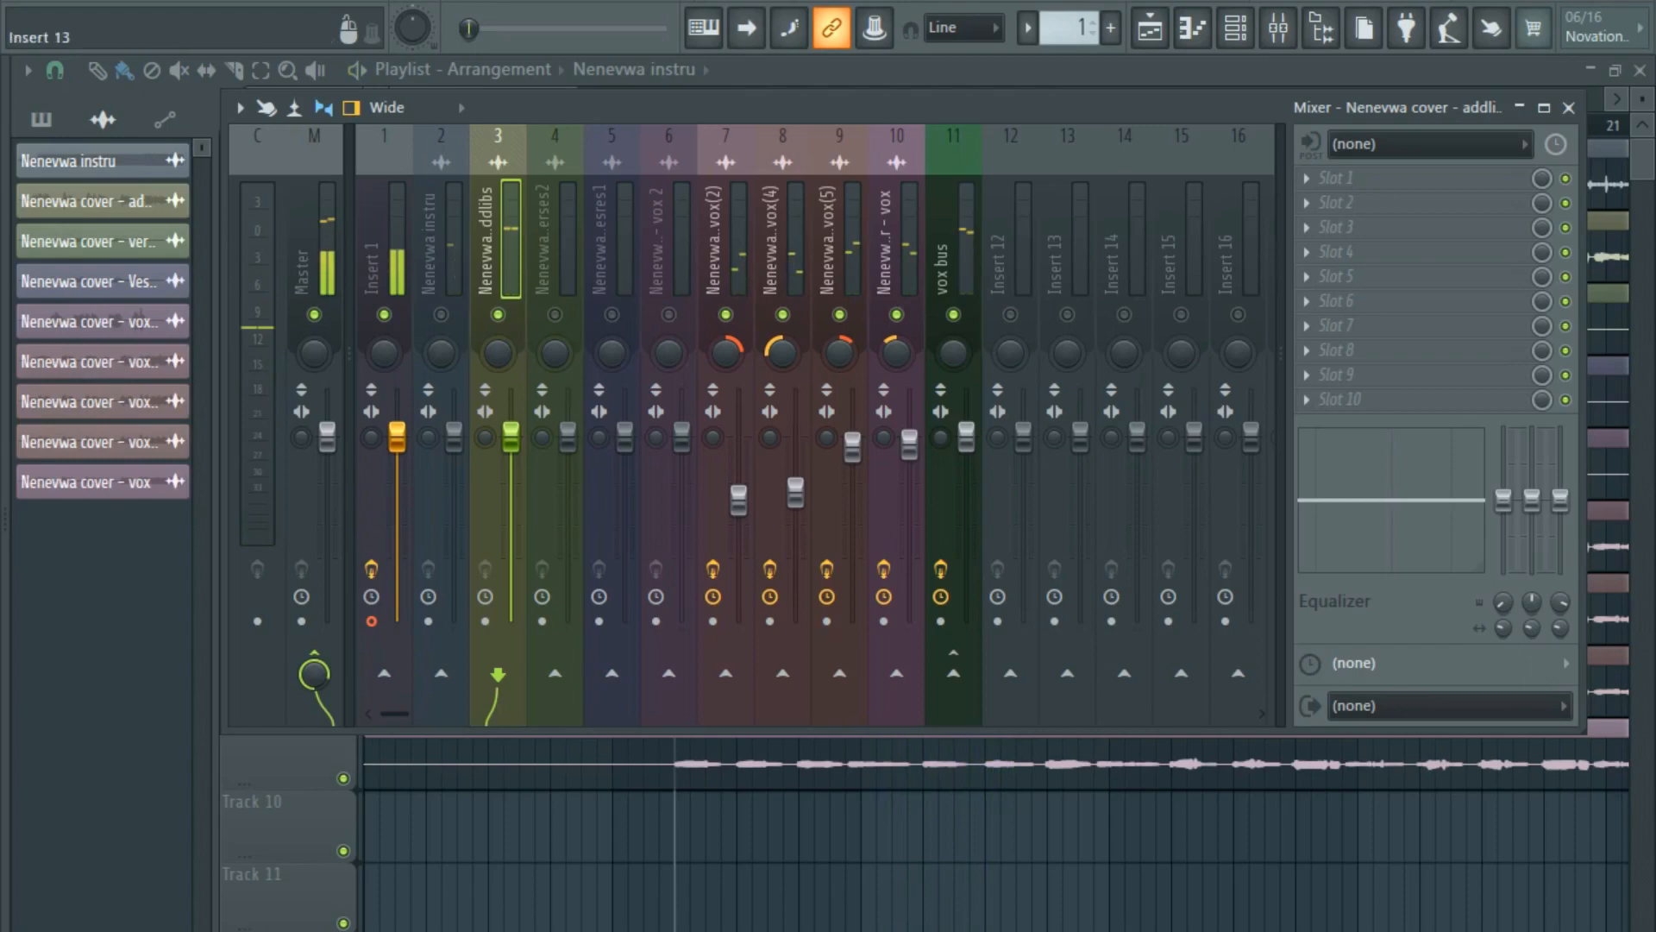
click(1336, 178)
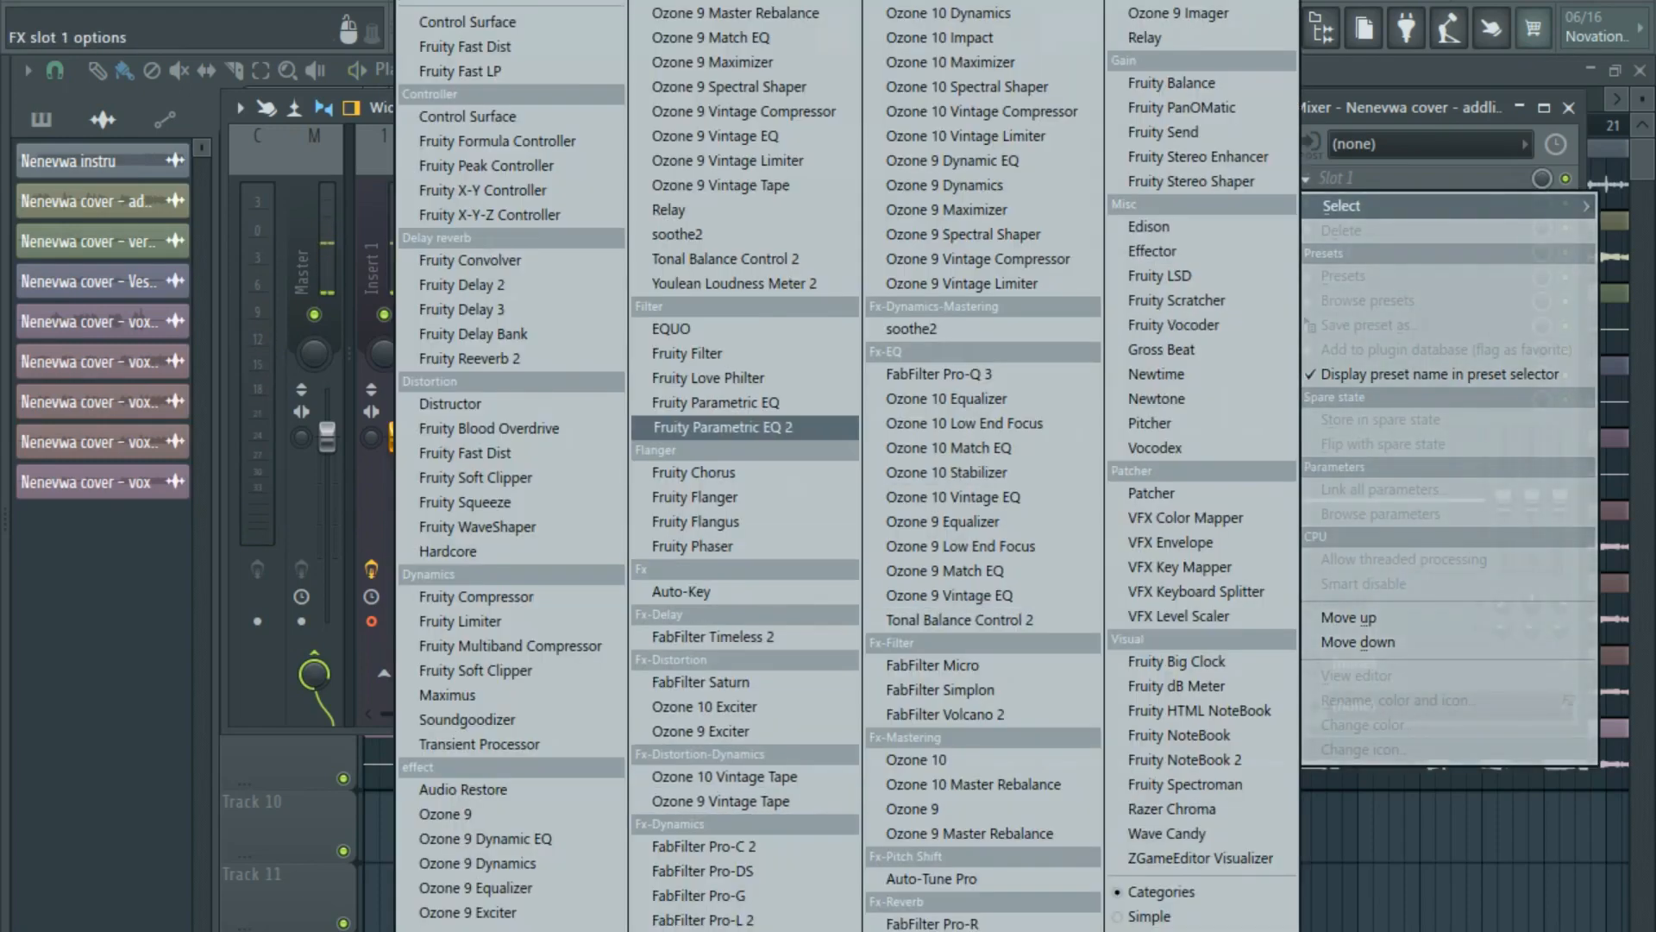
click(721, 427)
drag(617, 190, 955, 194)
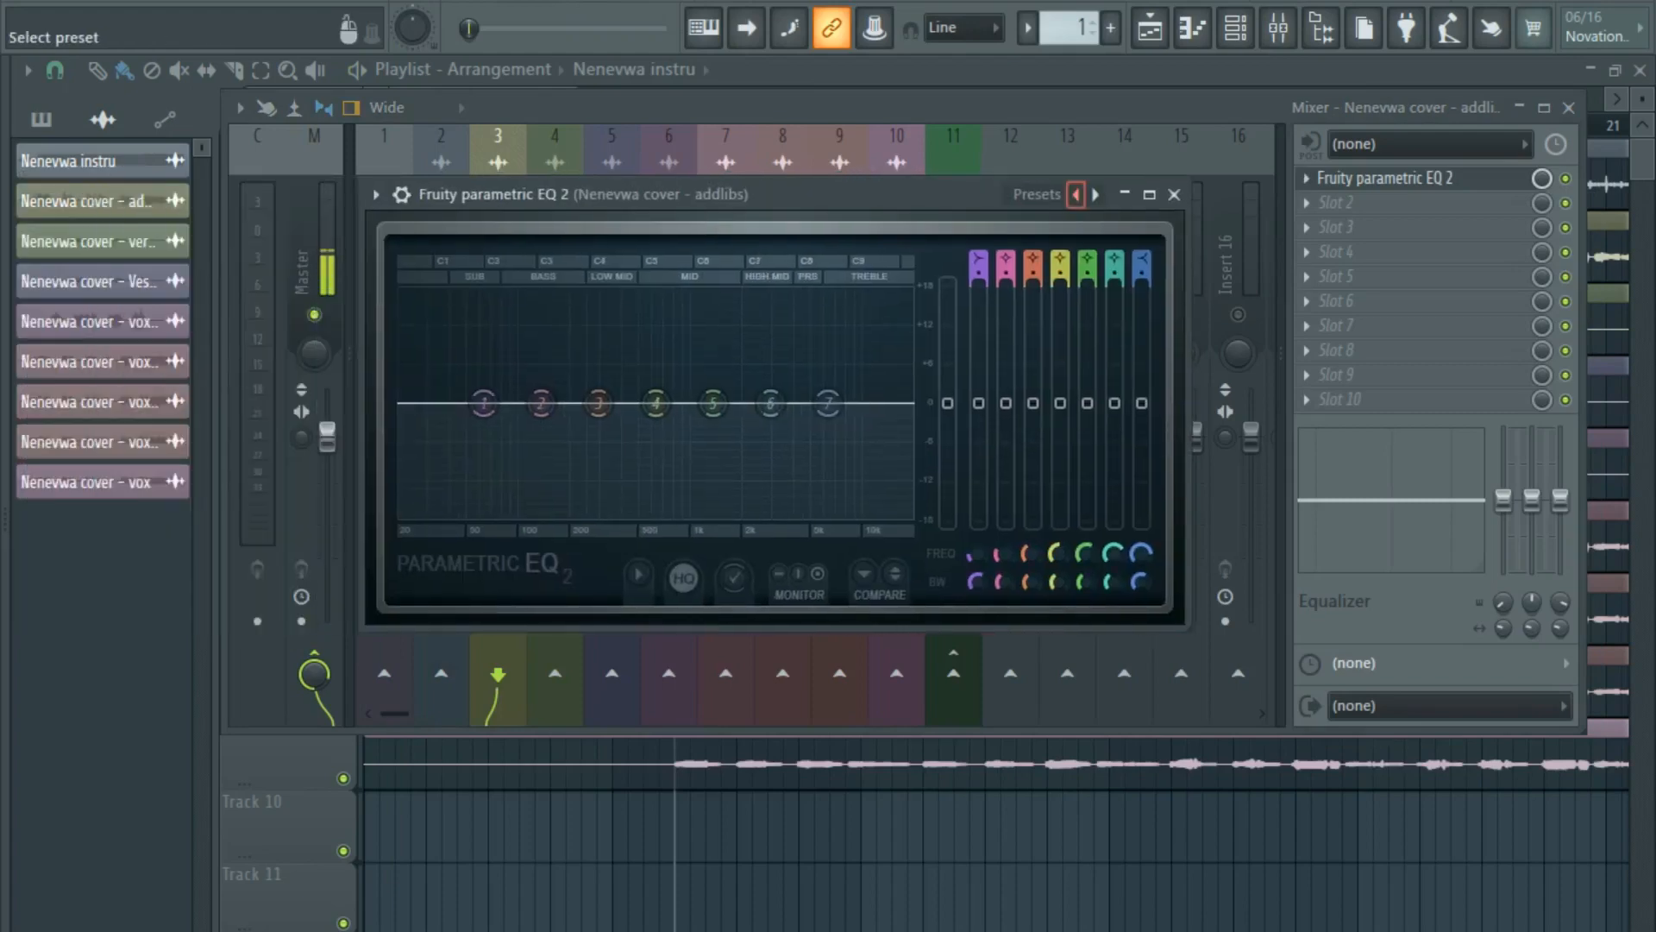
click(1076, 194)
click(1109, 208)
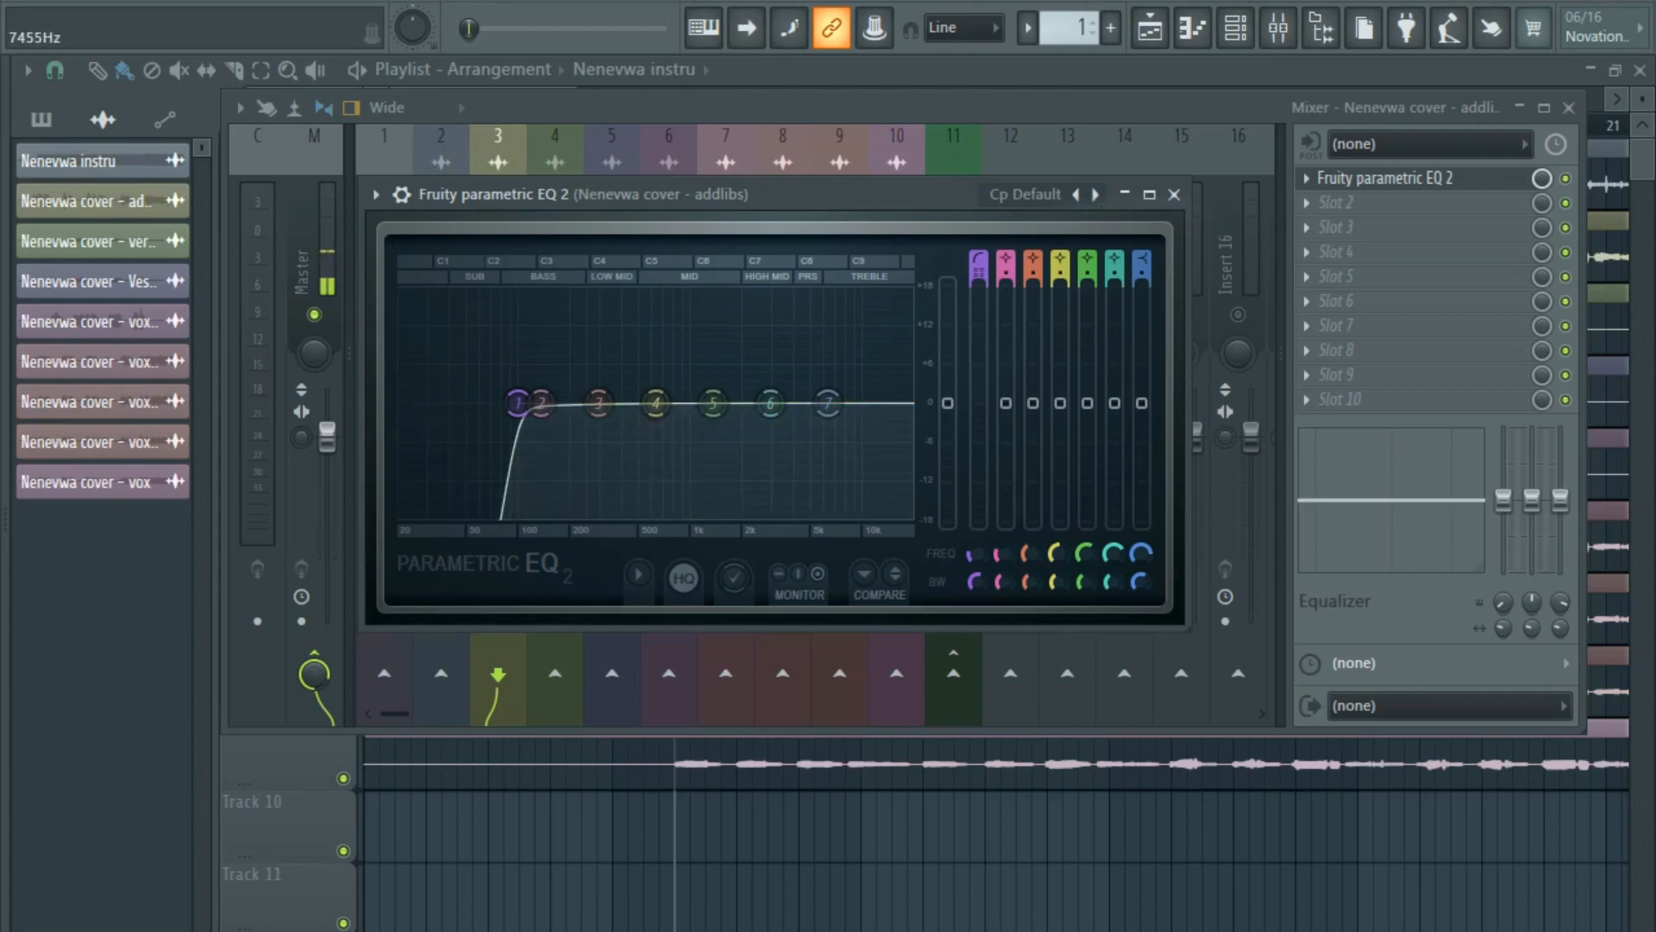
Close the addlibs equalizer, mixer and channel rack windows to reveal the playlist.
drag(604, 194, 772, 317)
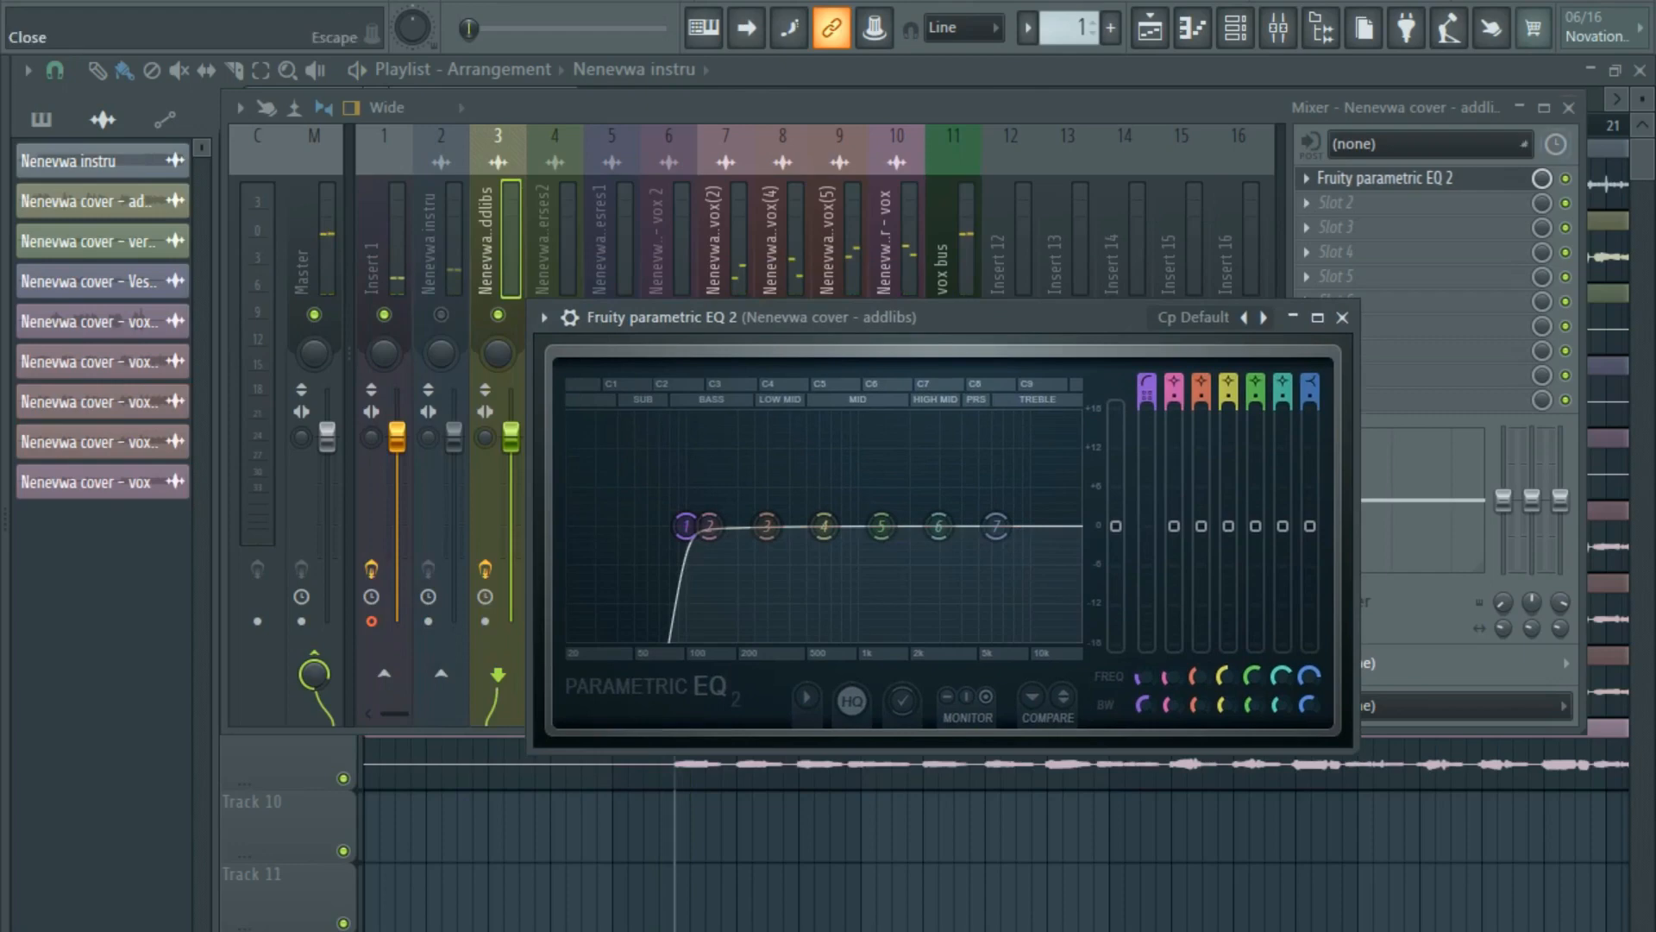
click(1569, 108)
click(1342, 317)
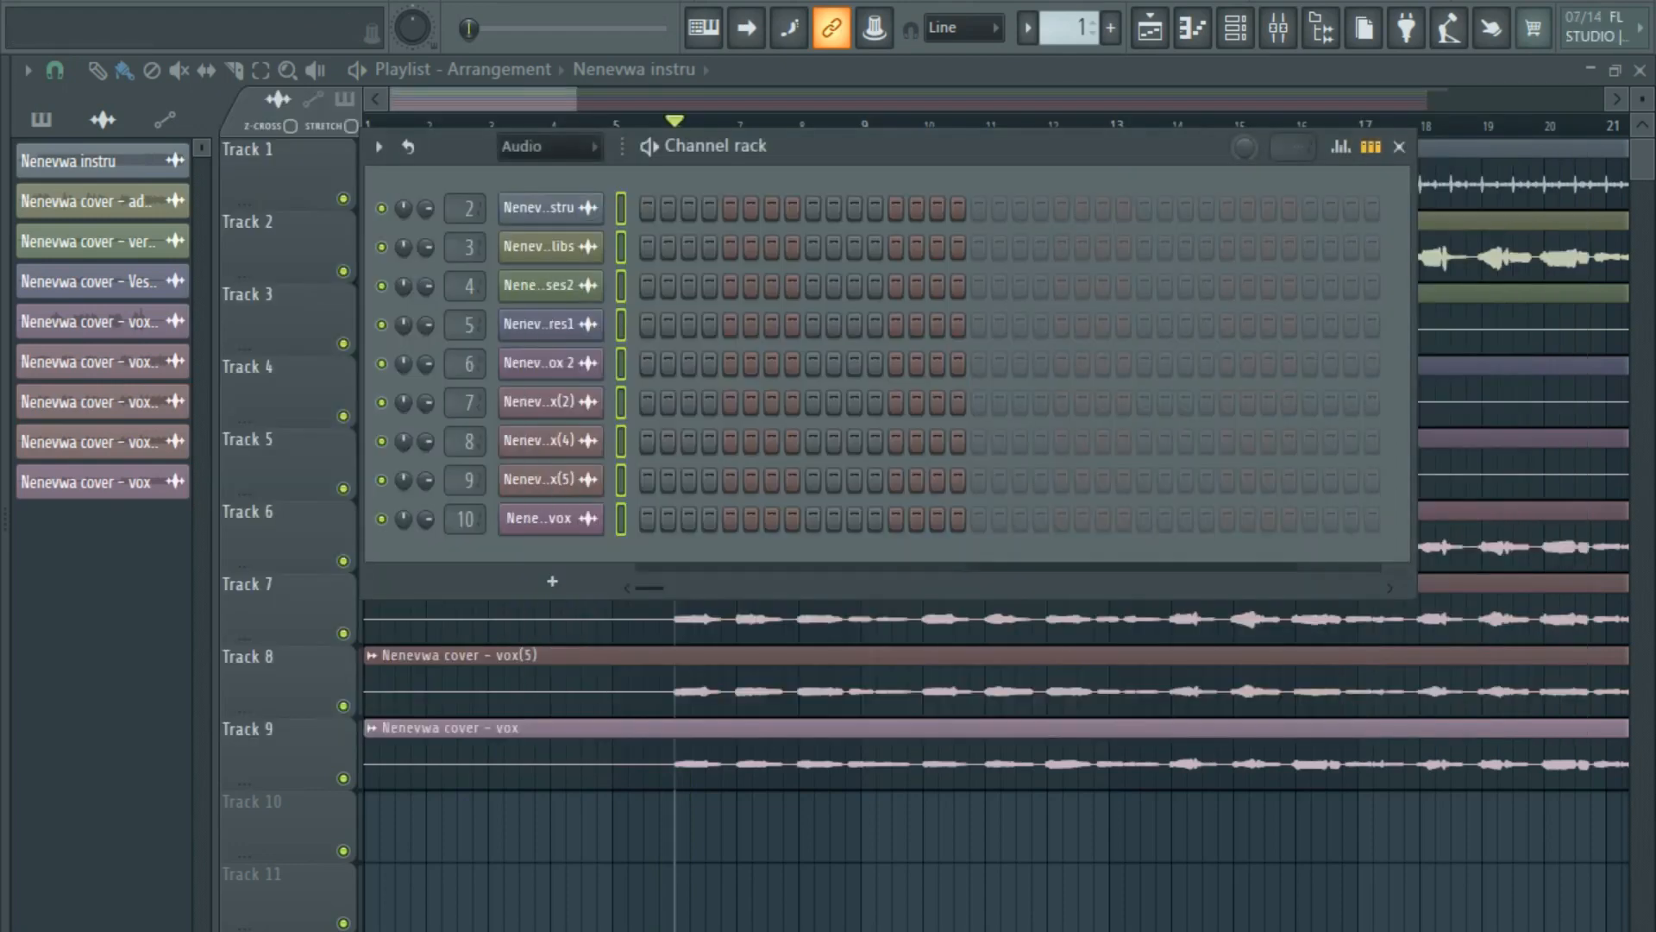
click(1399, 146)
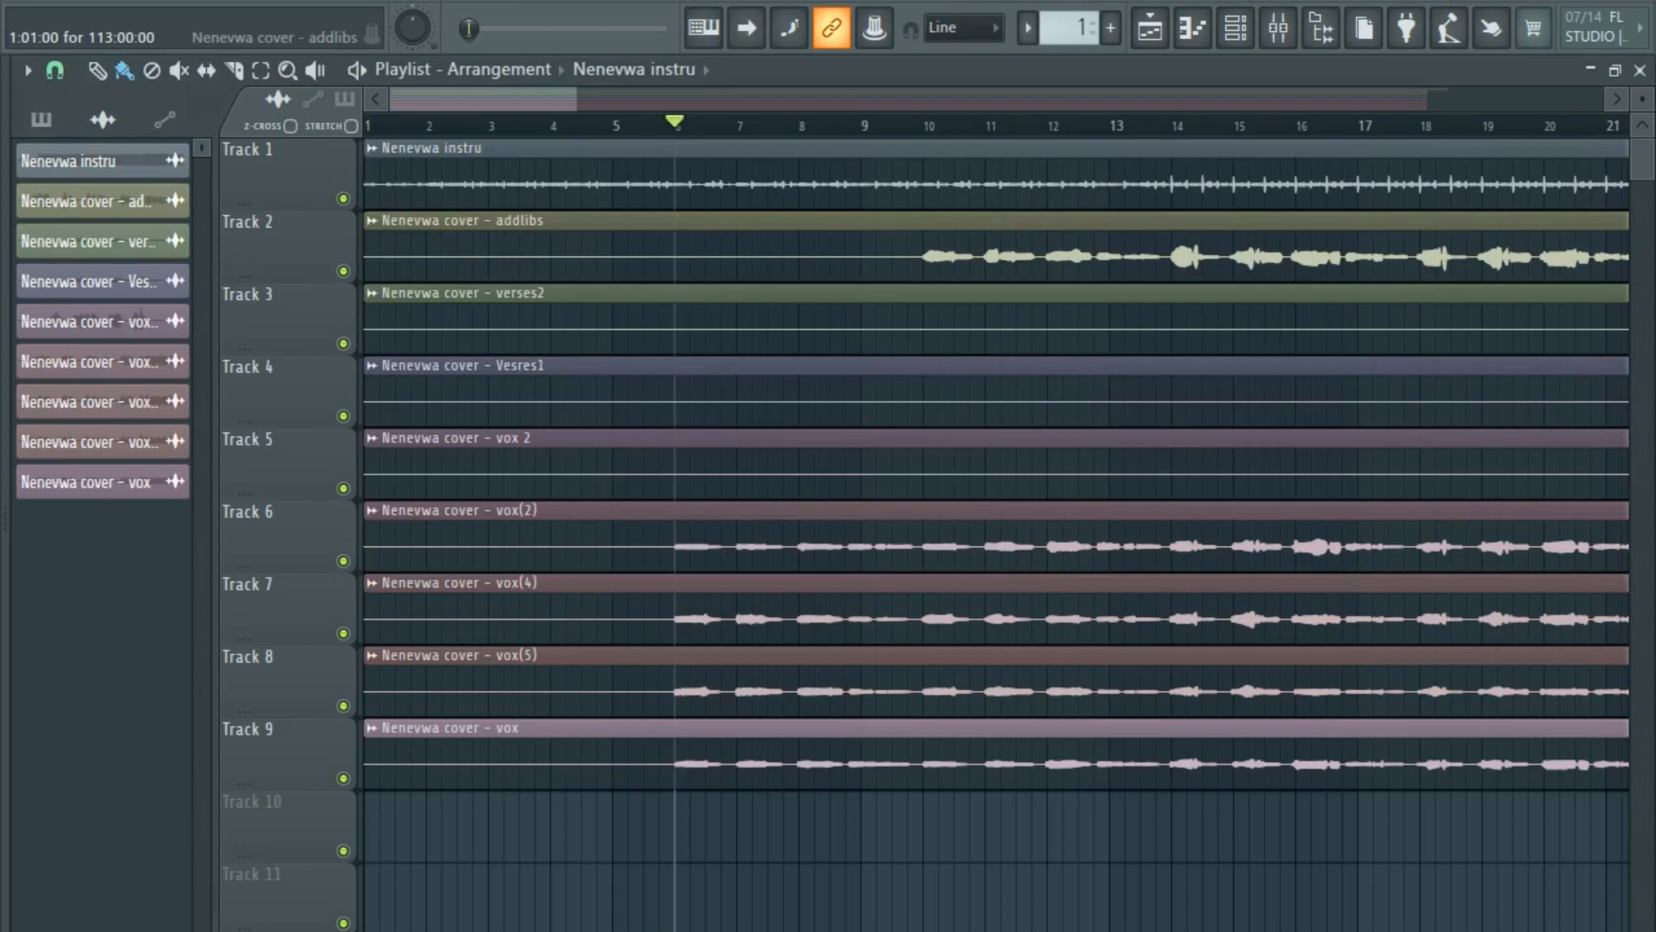
Start saving the project in the Nenevwa folder, entering a file name that begins with "Nenevwa vox m".
key(ctrl+s)
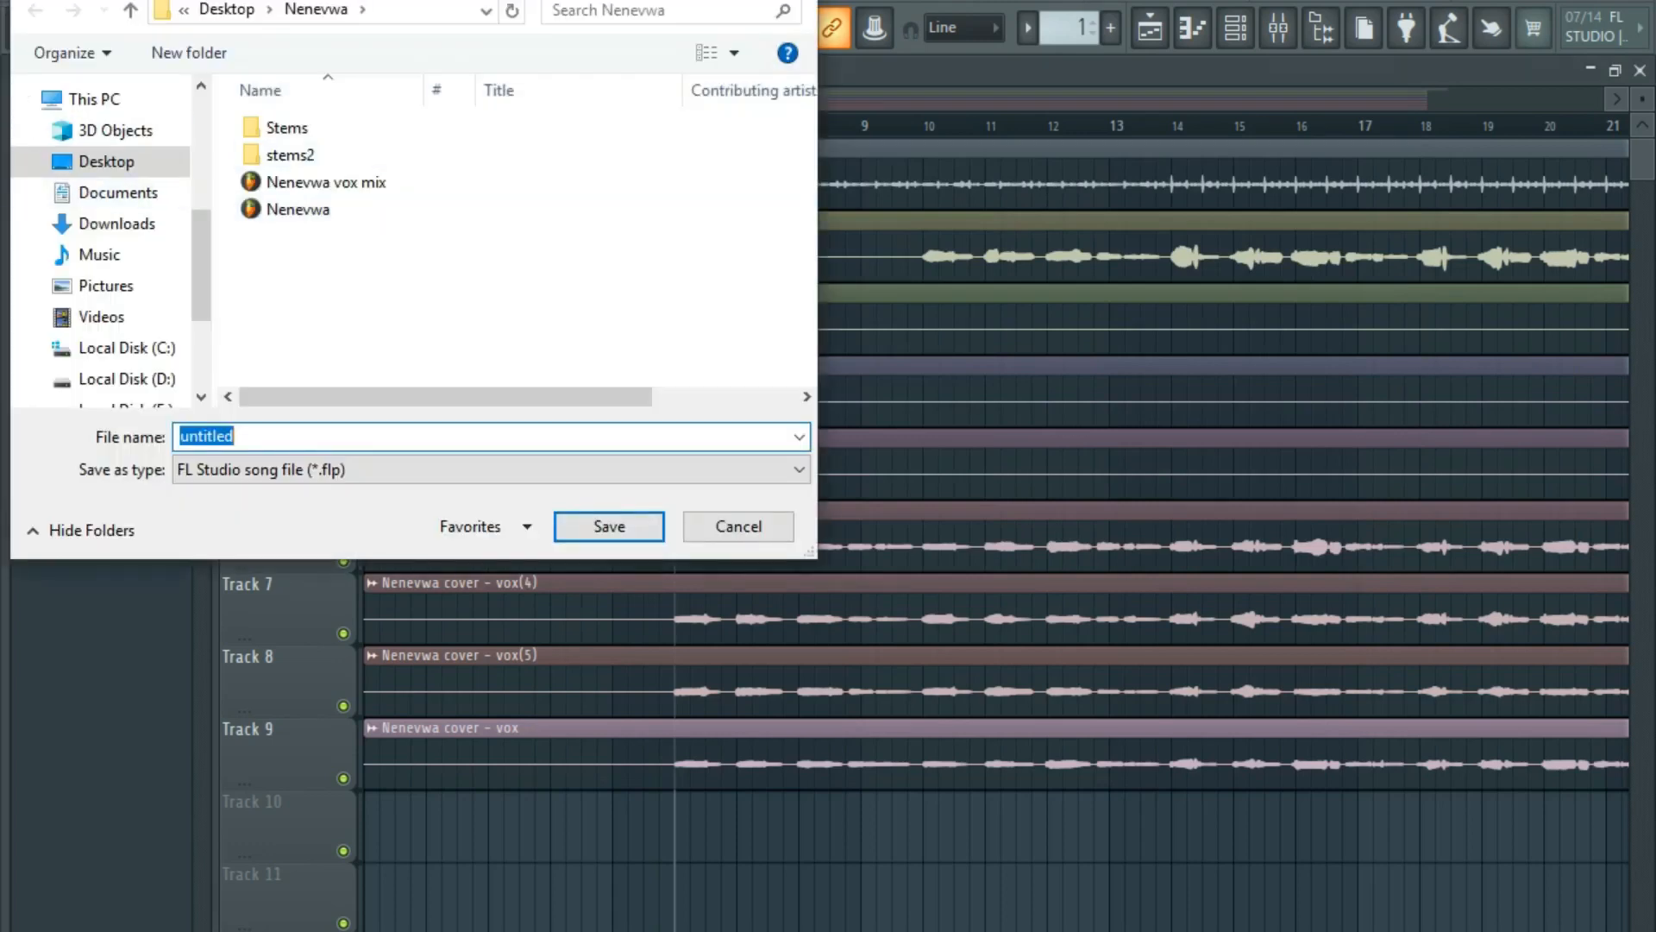
click(297, 209)
click(259, 436)
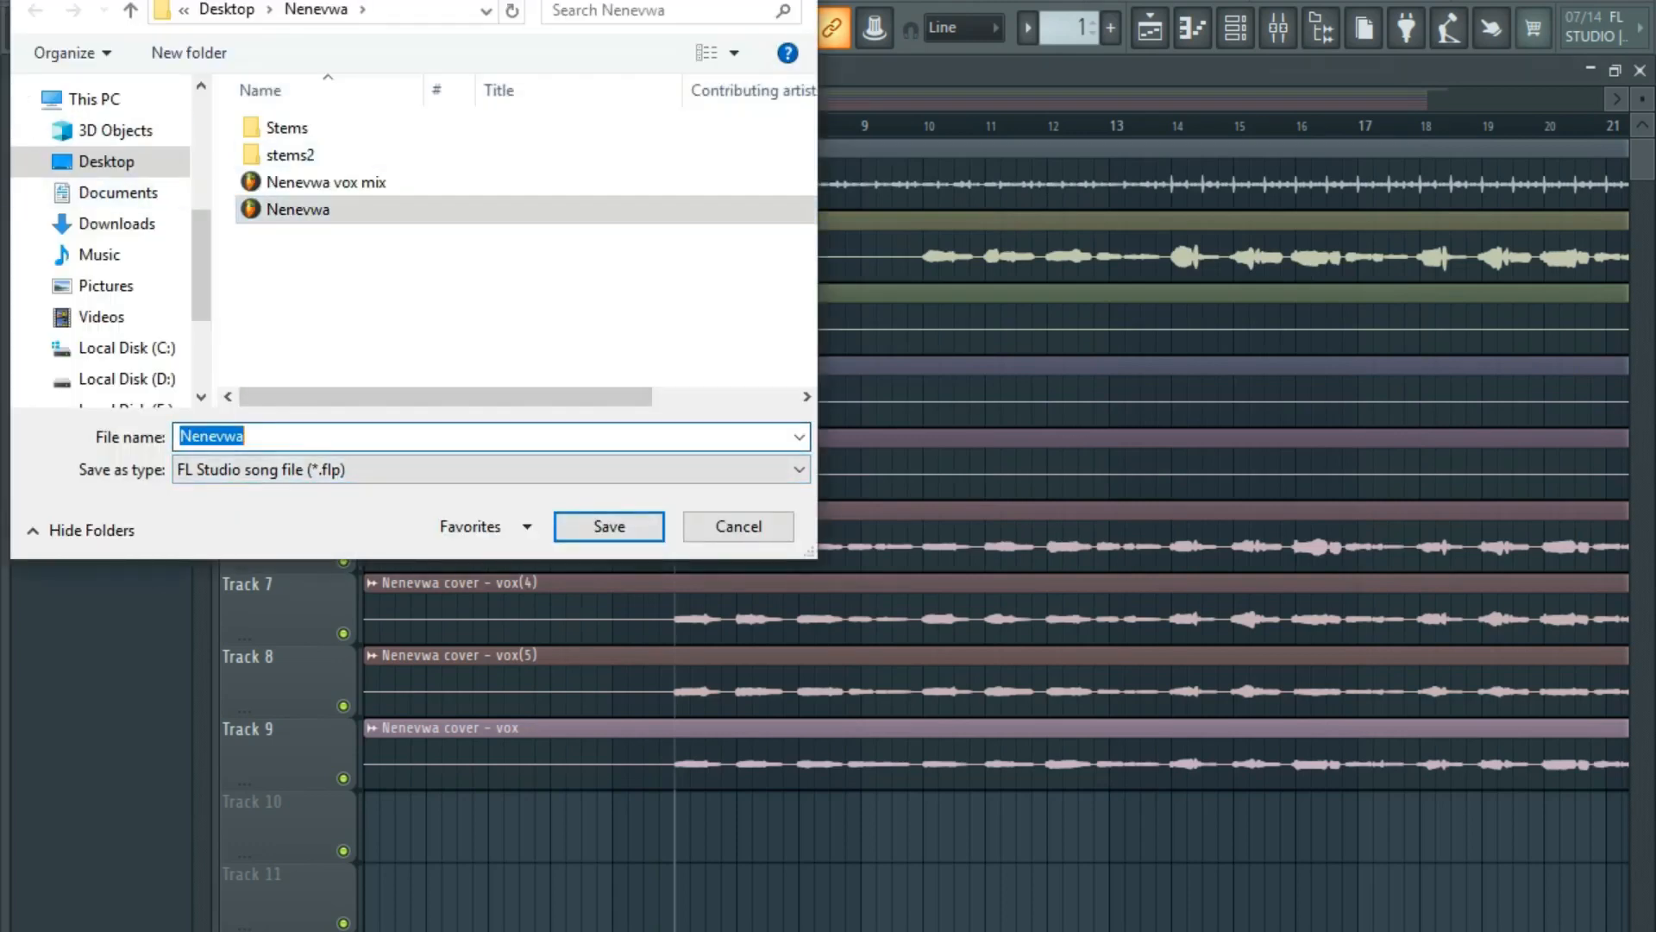
text(vox m)
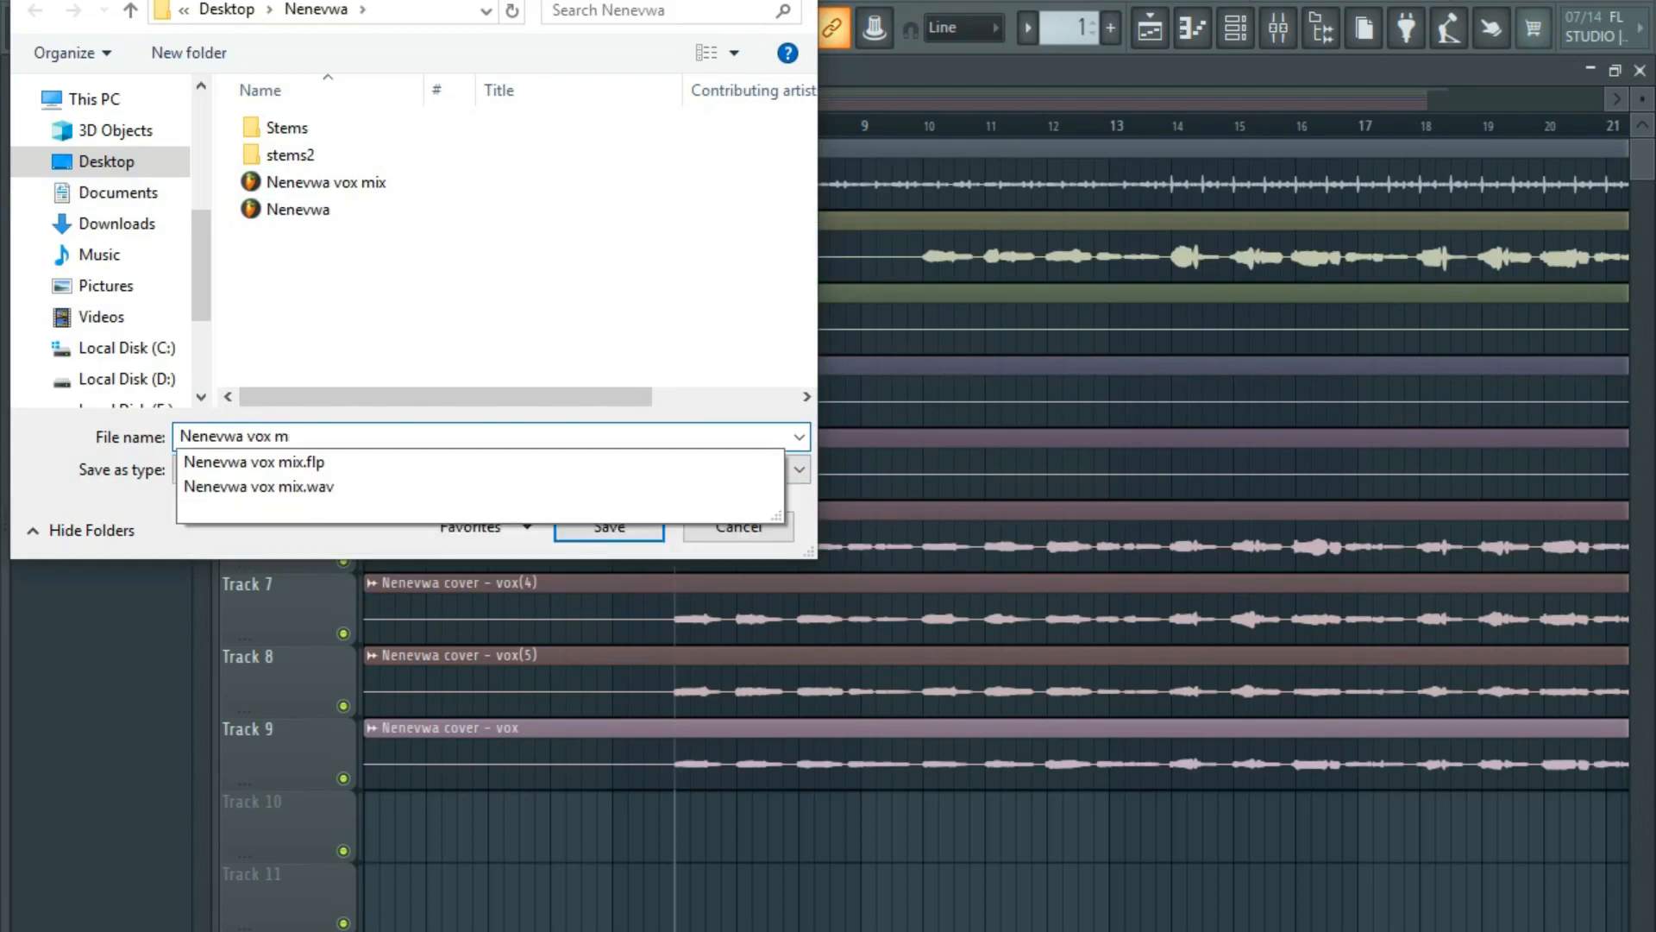
Save the project as "Nenevwa vox mix2" in the FL Studio song format.
text(ix2)
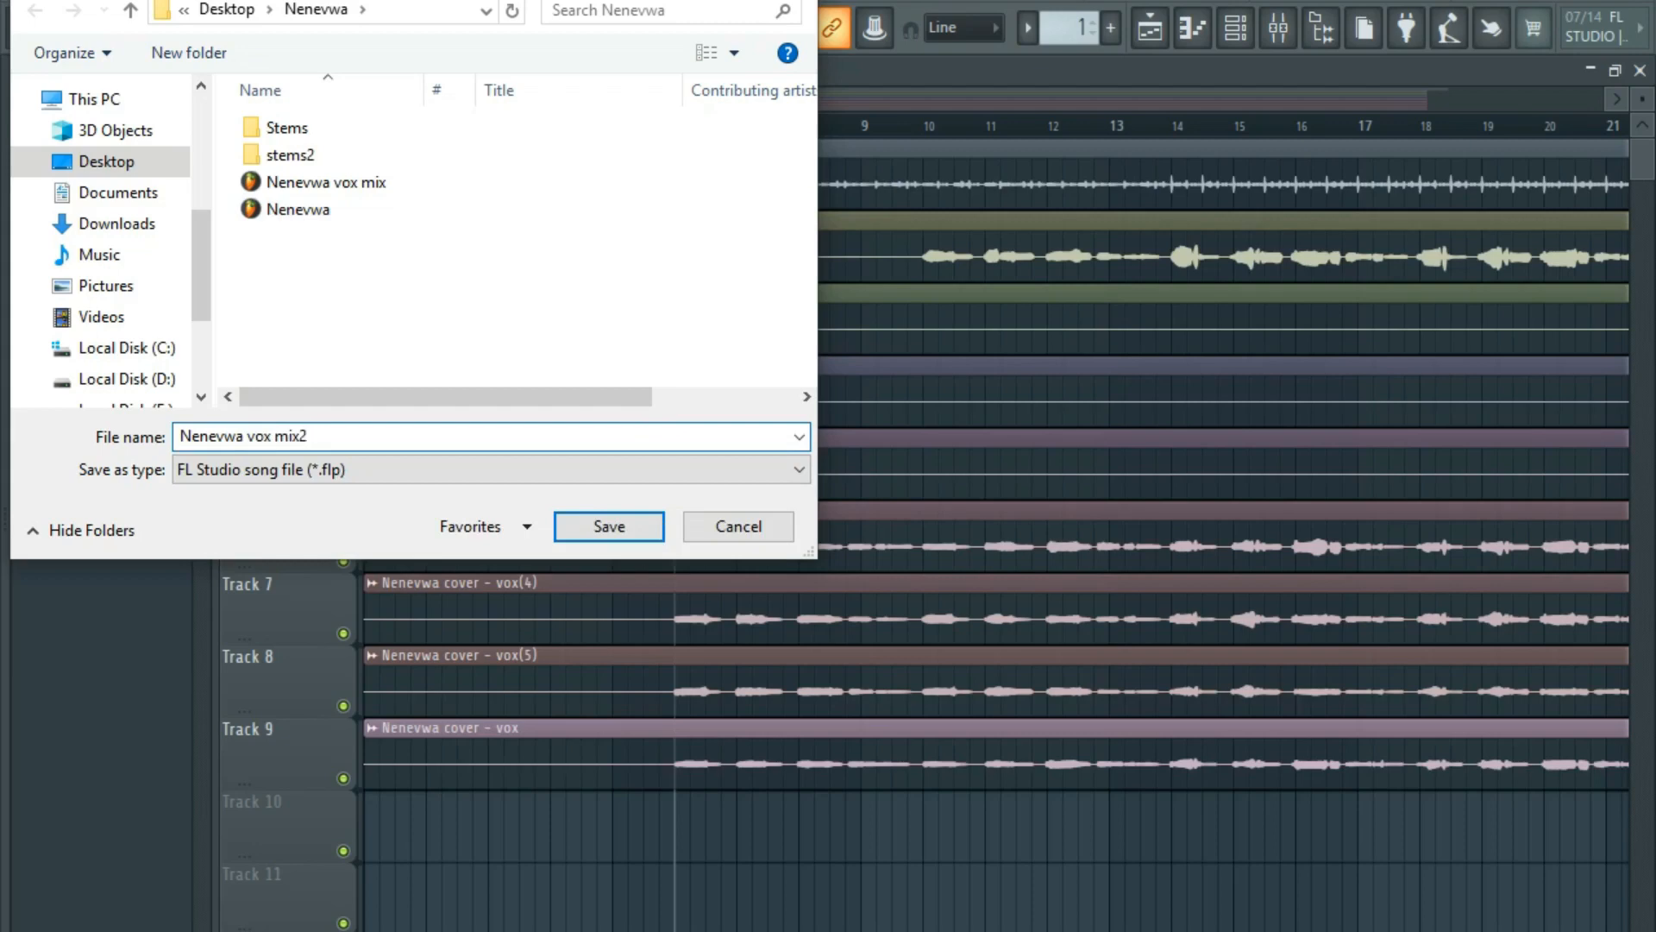
key(Return)
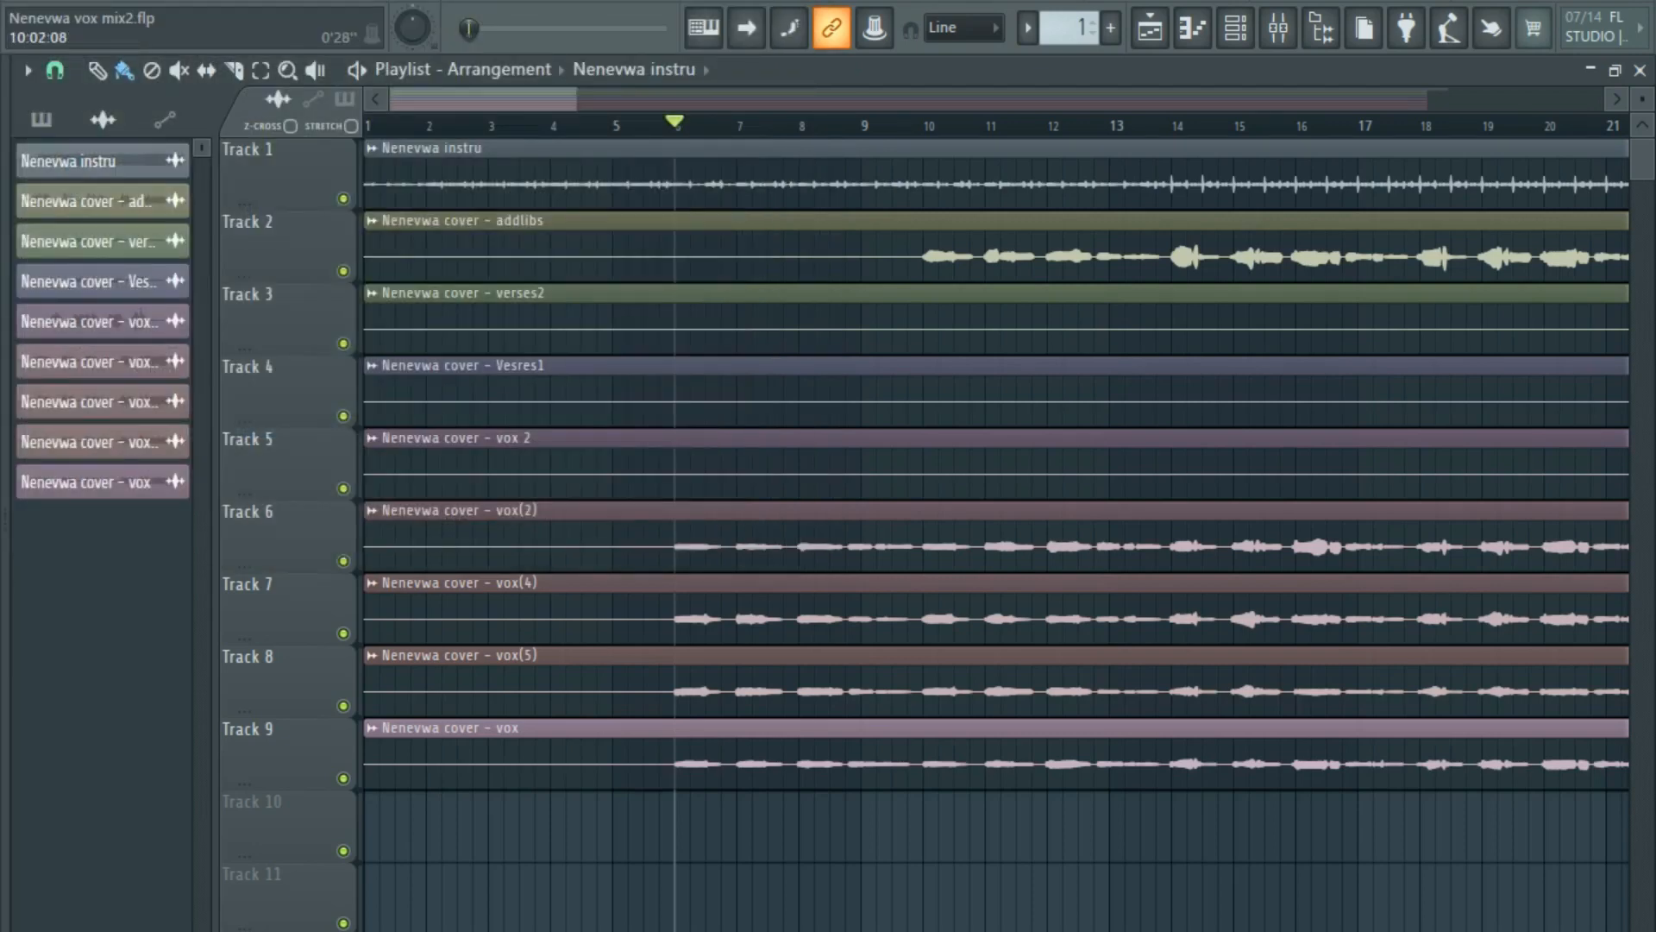
With the song playing, narrow band 2 of the addlibs channel's Fruity parametric EQ 2 to 5% and cut it 1 dB at 213 Hz.
key(space)
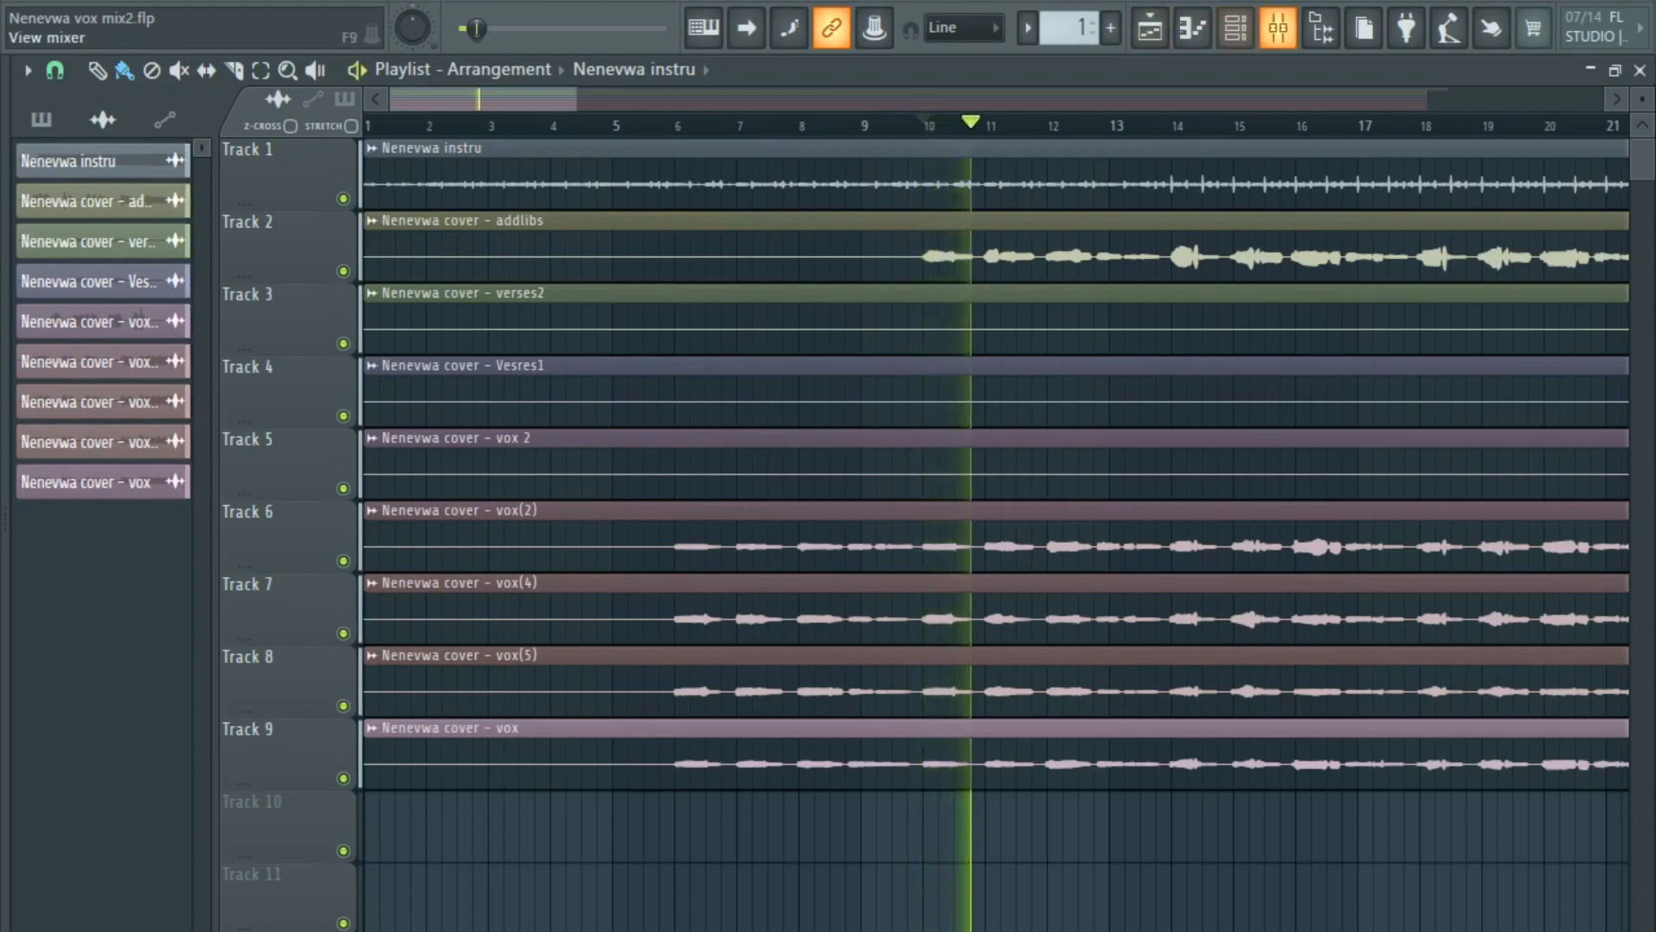
key(F9)
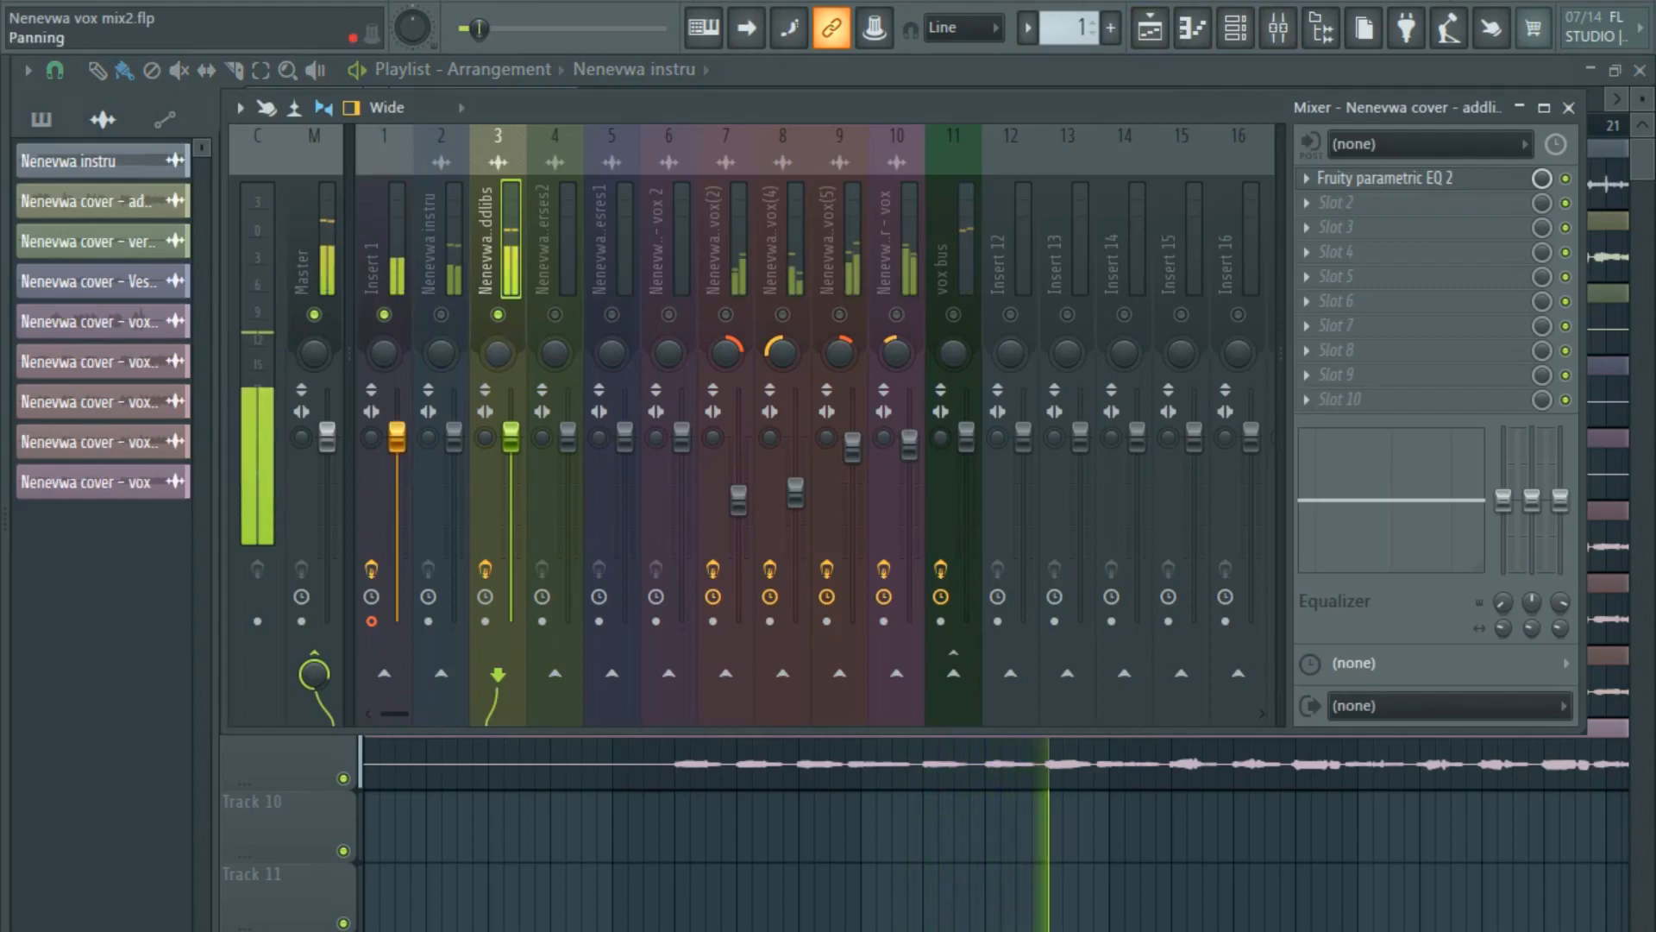
key(space)
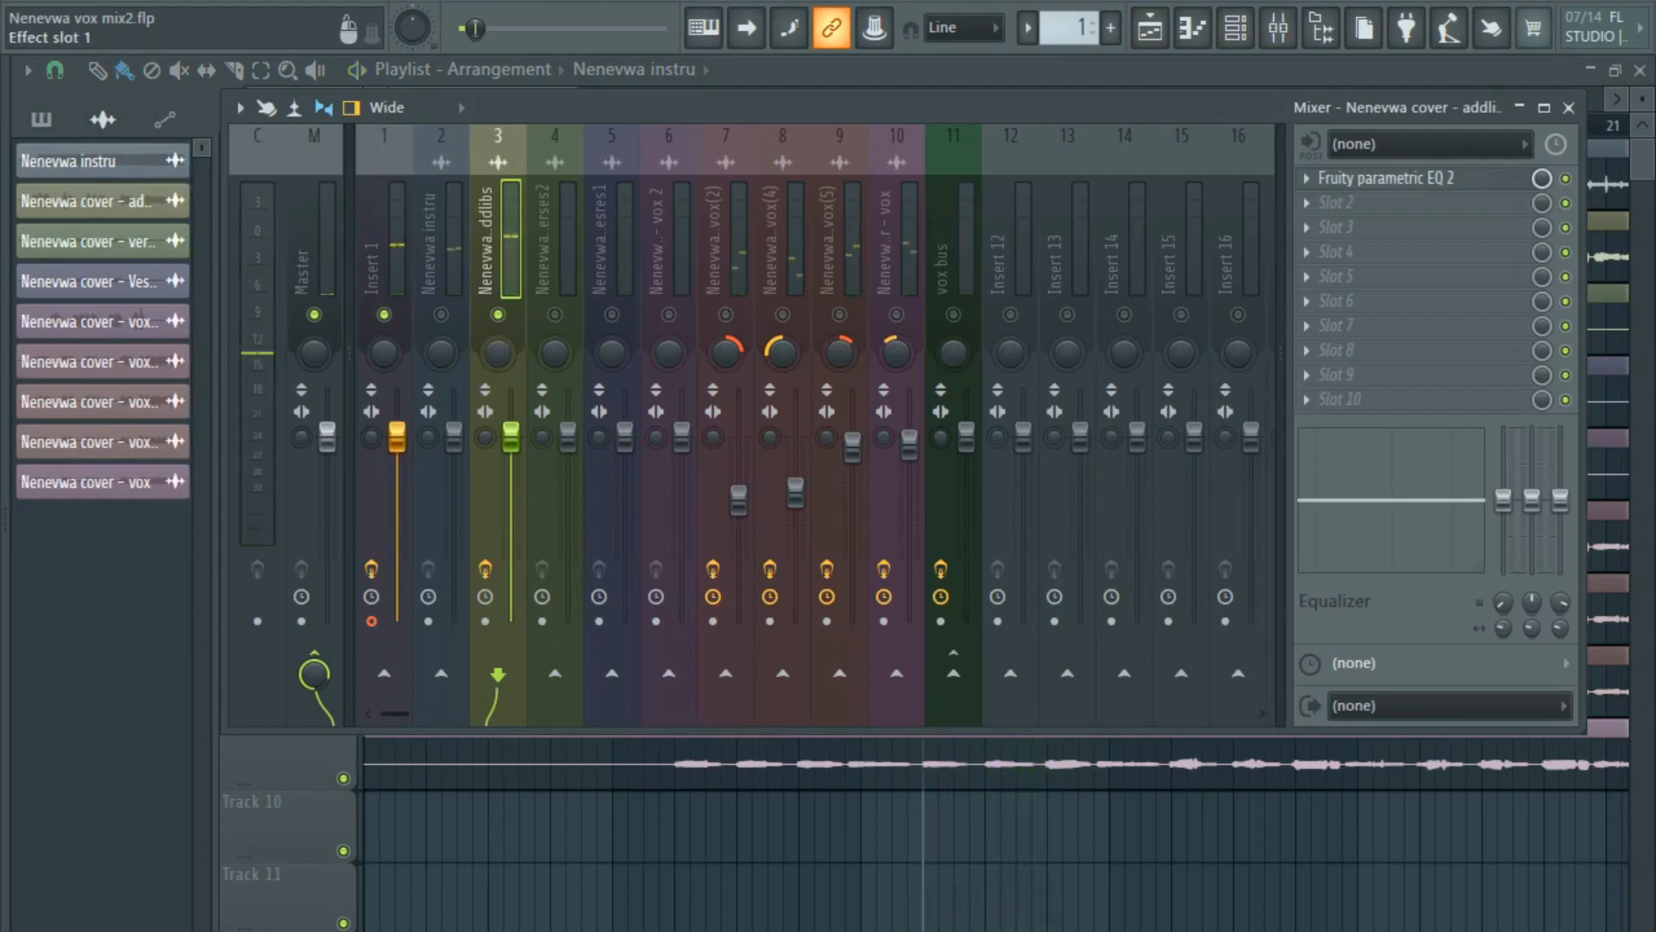
click(1385, 178)
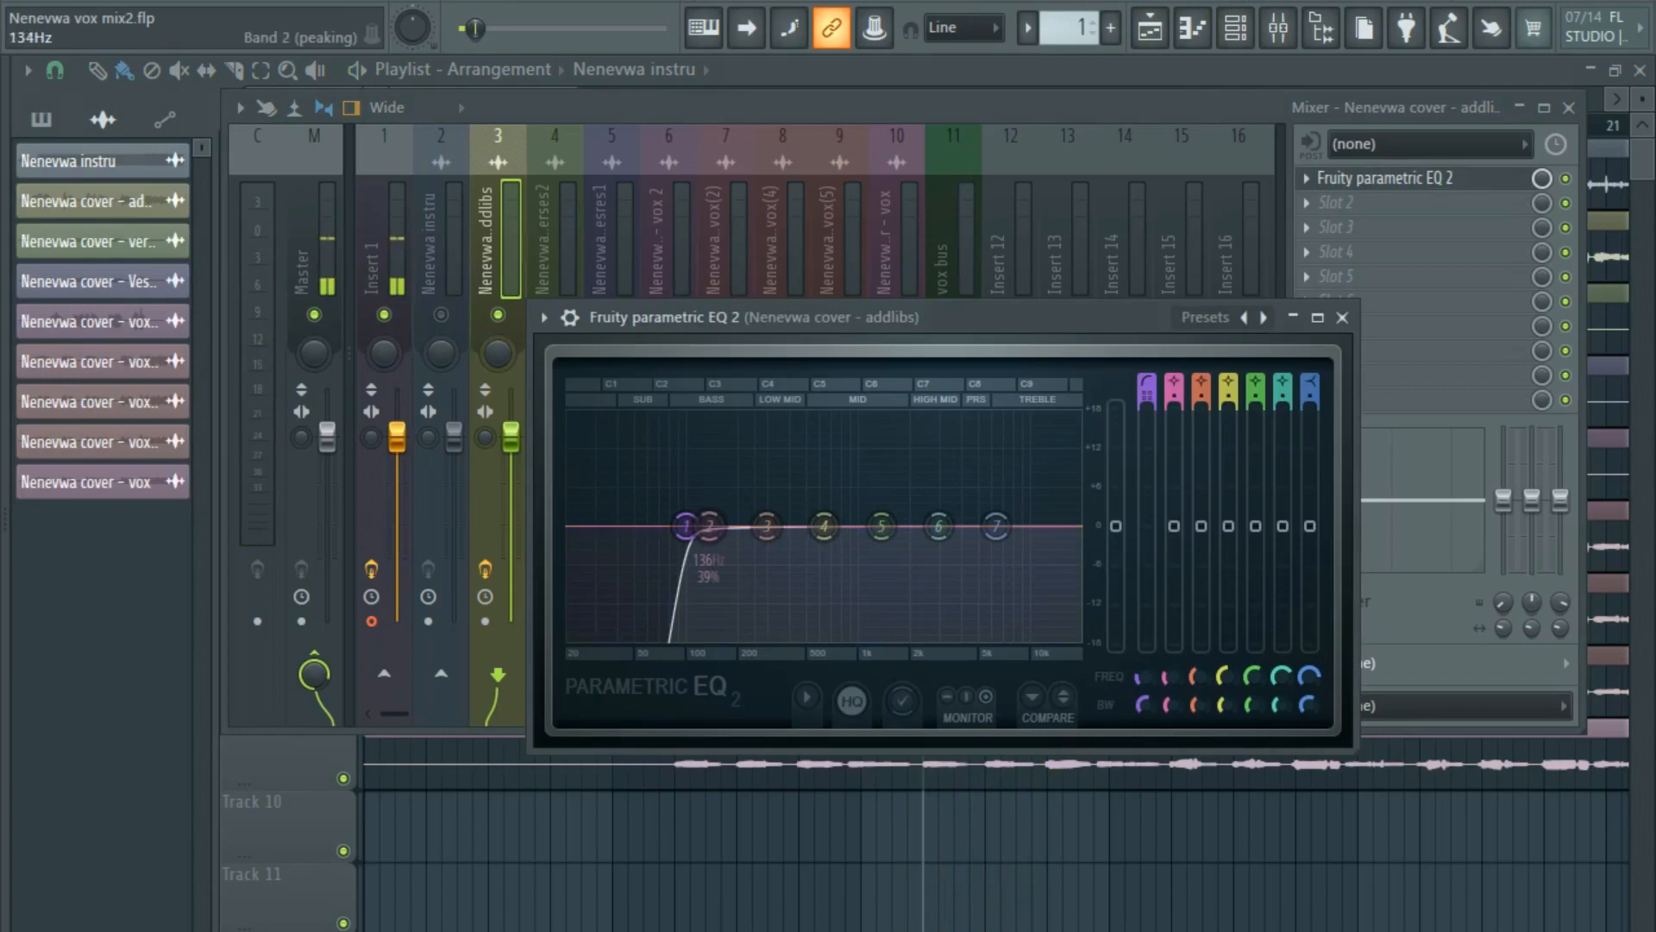
key(space)
key(space)
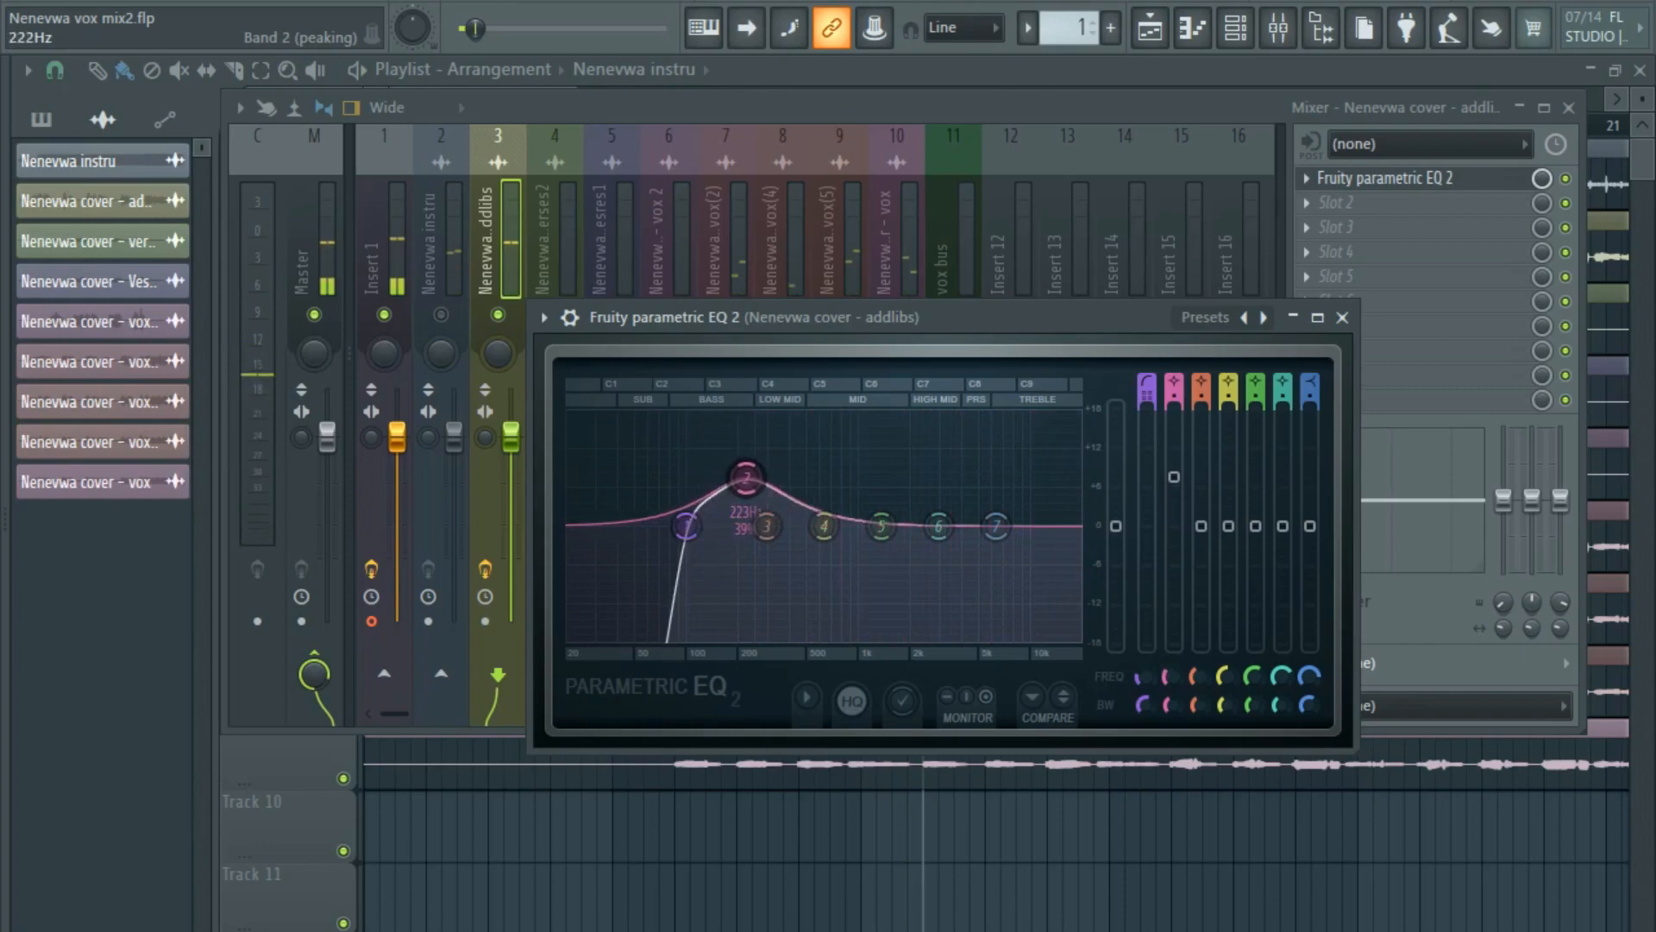
key(space)
drag(747, 477, 742, 477)
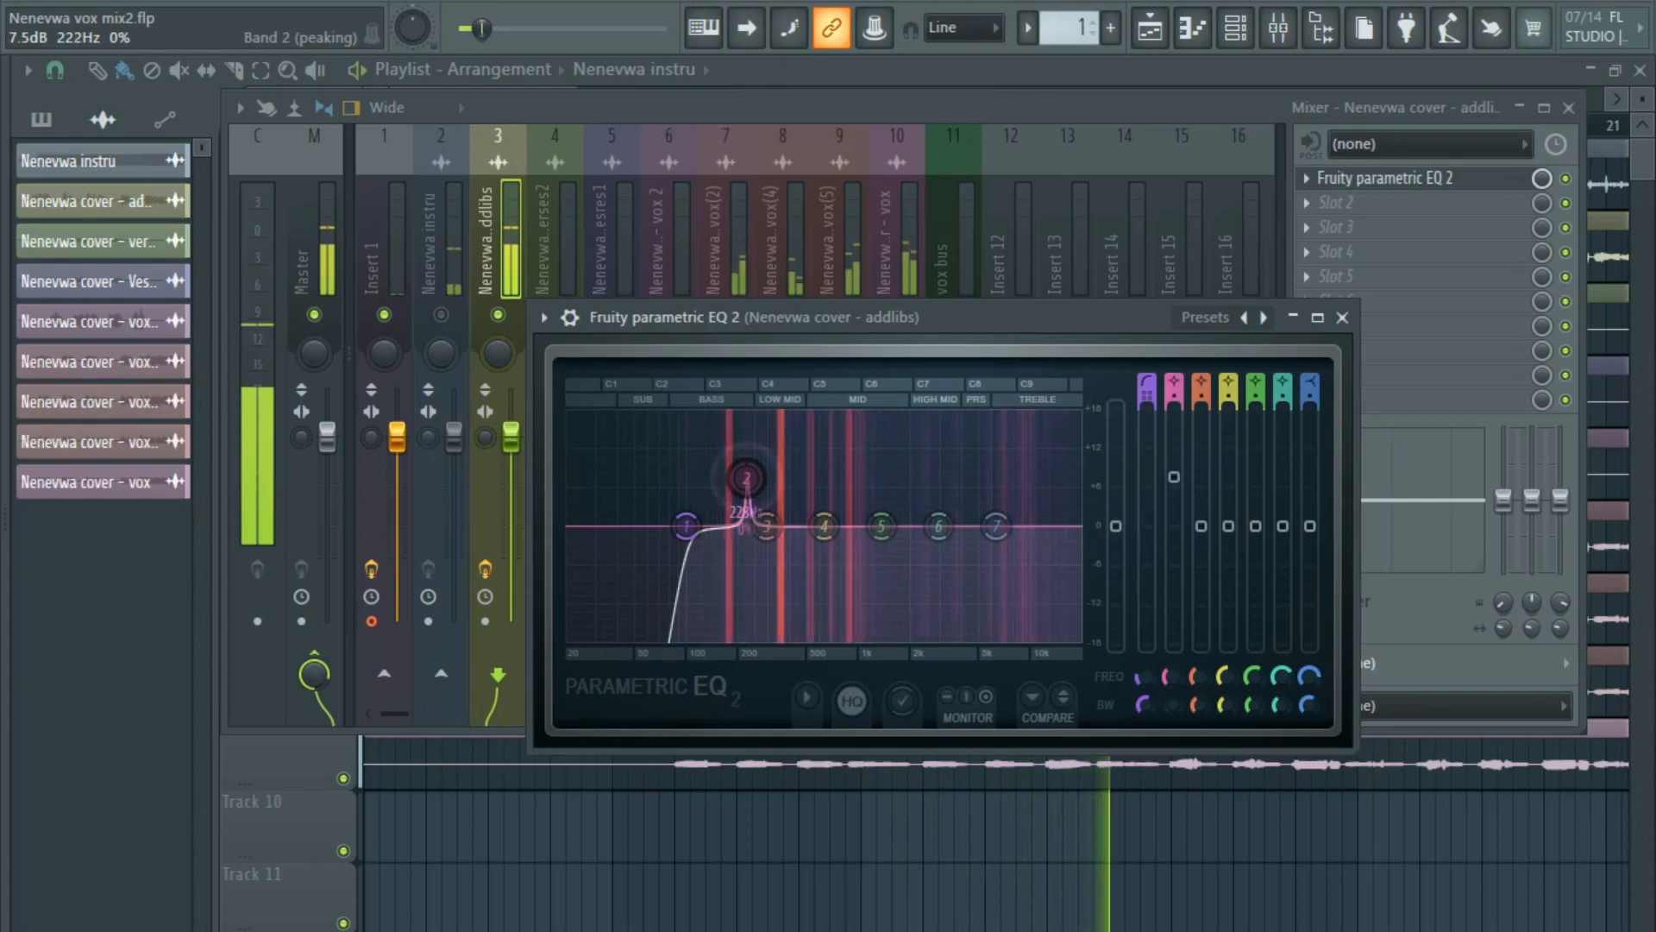
scroll(743, 477, up, 3)
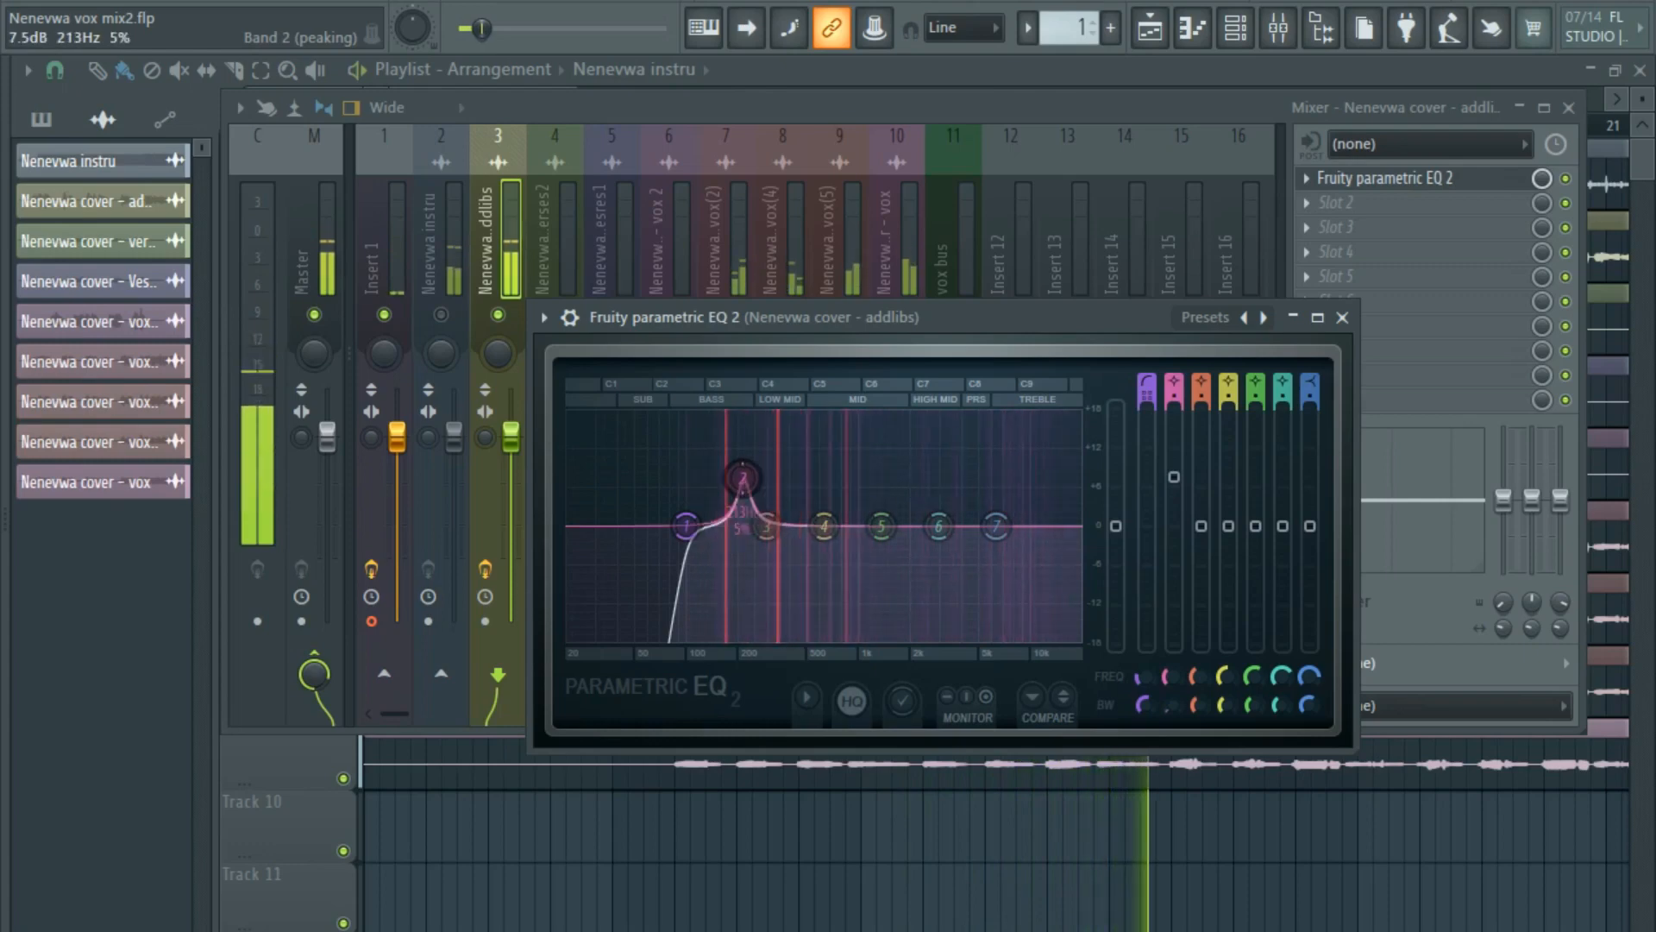
drag(742, 477, 839, 453)
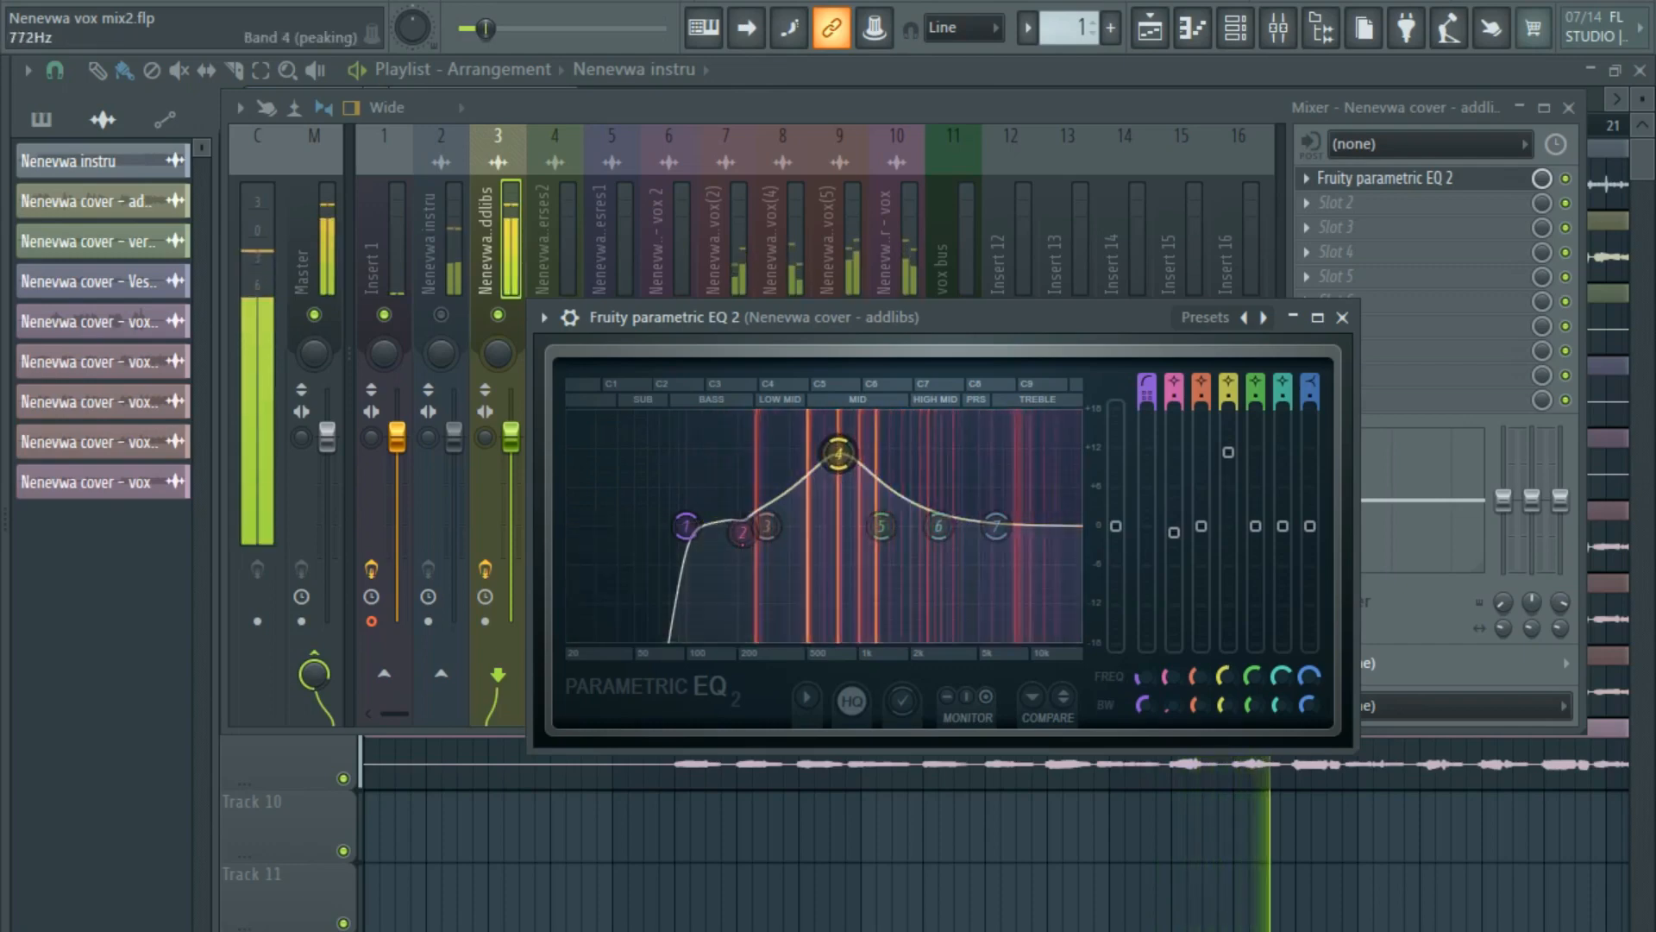
Narrow EQ band 4 to about 4% with a slight dip near 769 Hz, and make the band 1 high pass gentler.
scroll(839, 453, down, 8)
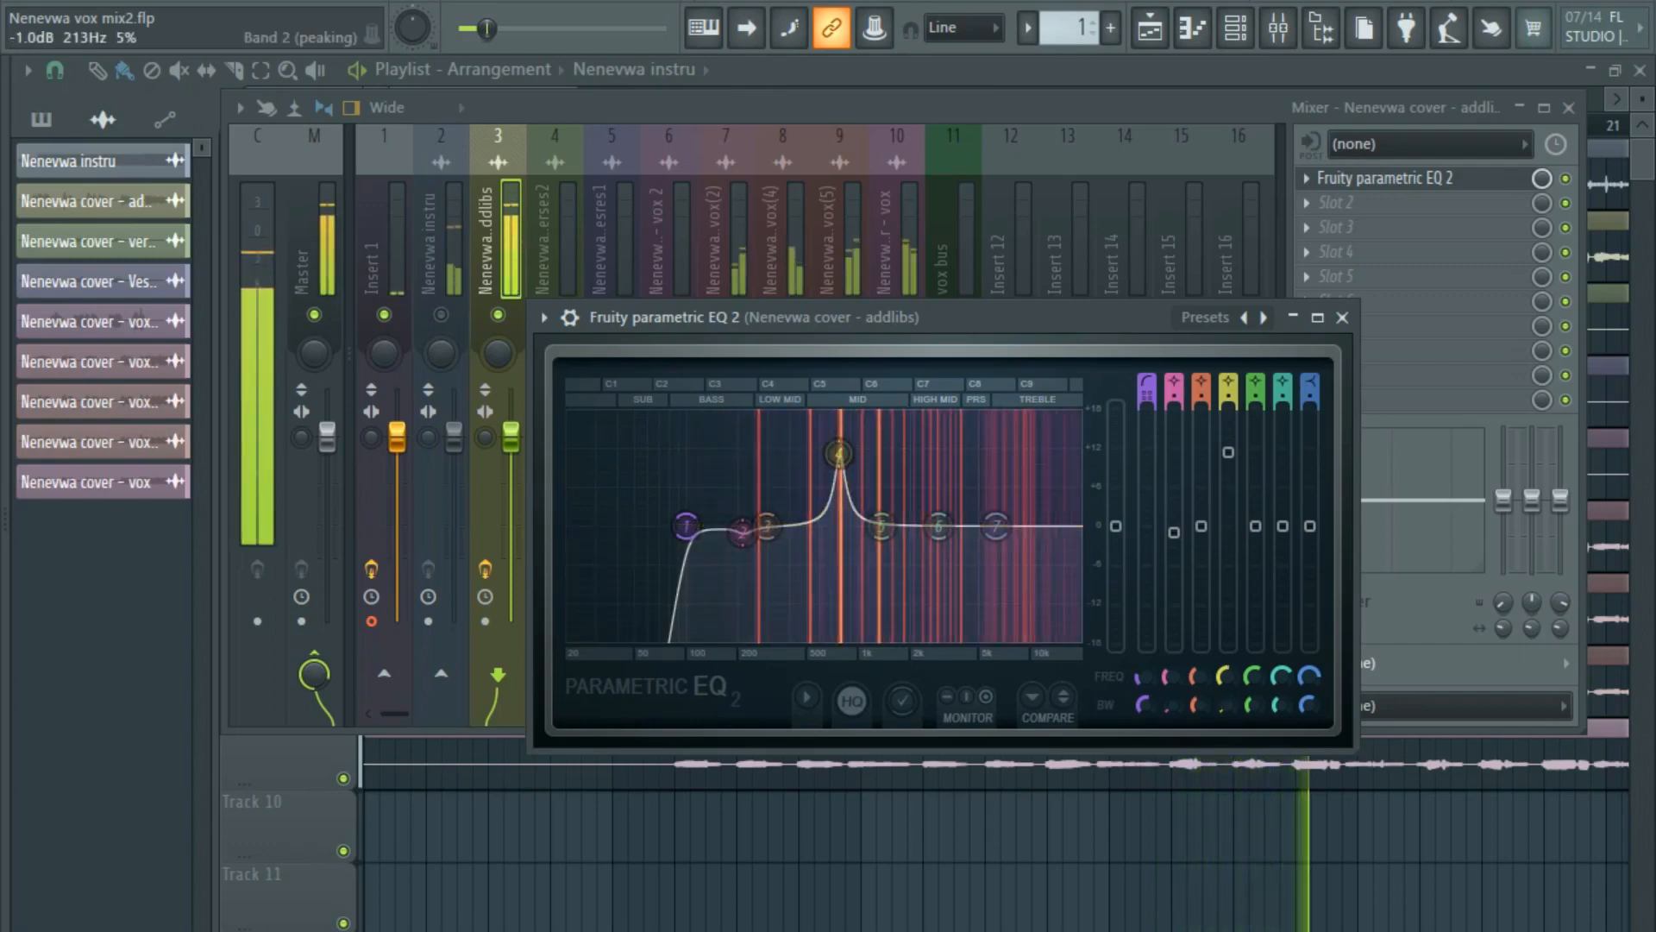
drag(839, 453, 838, 534)
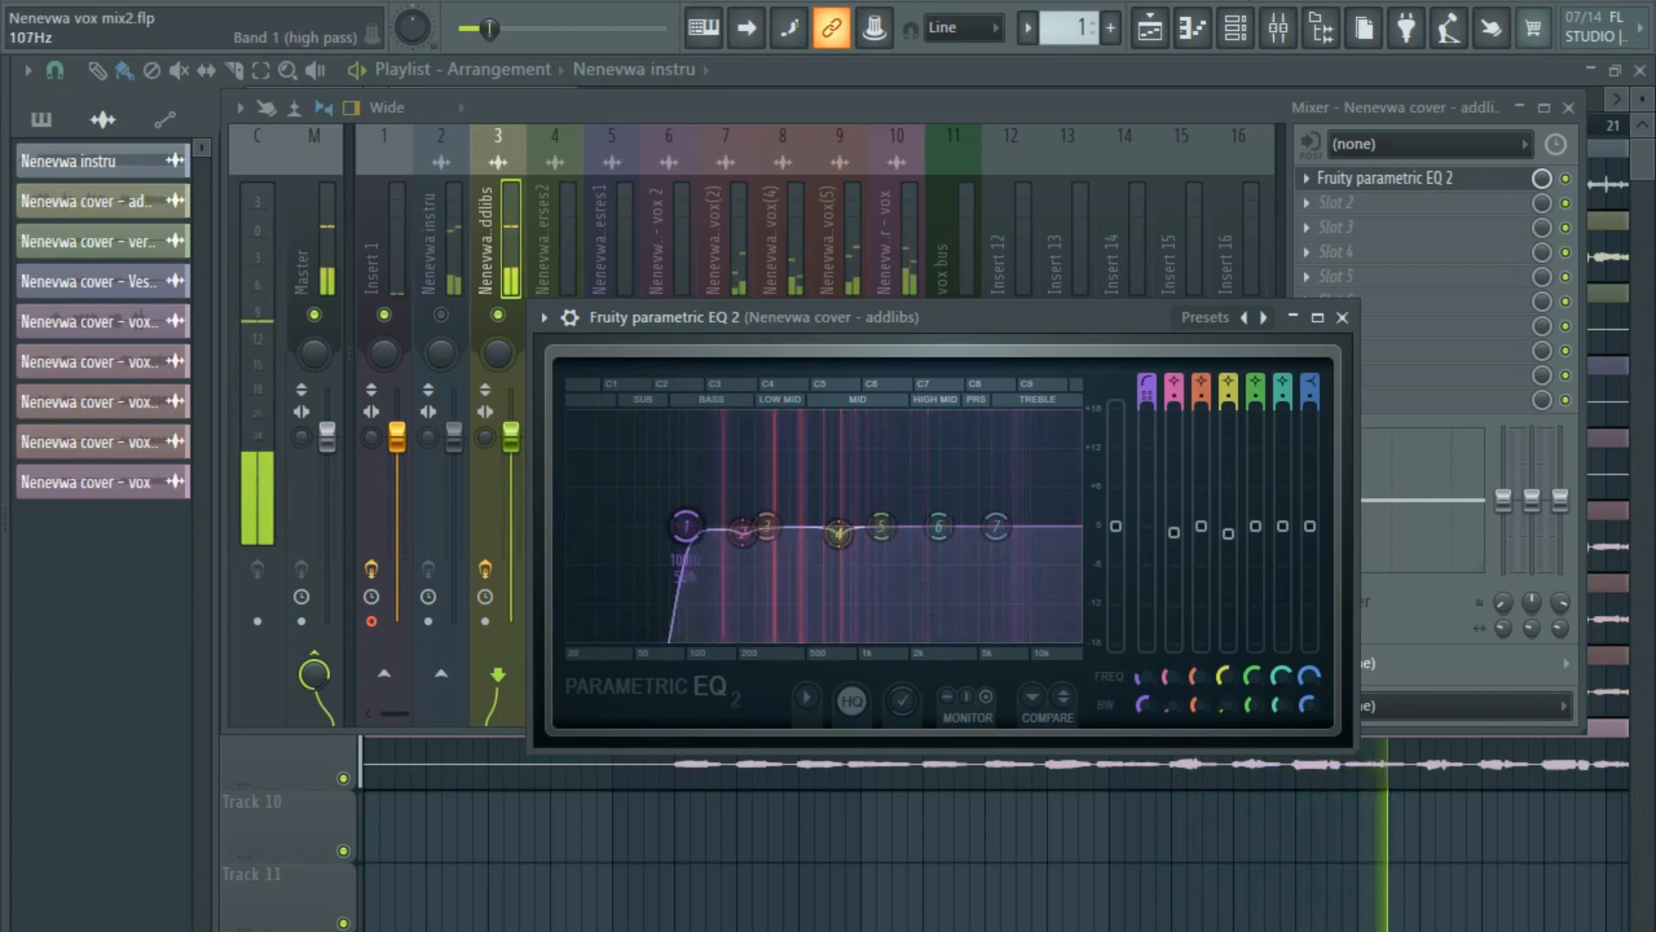
scroll(685, 526, up, 3)
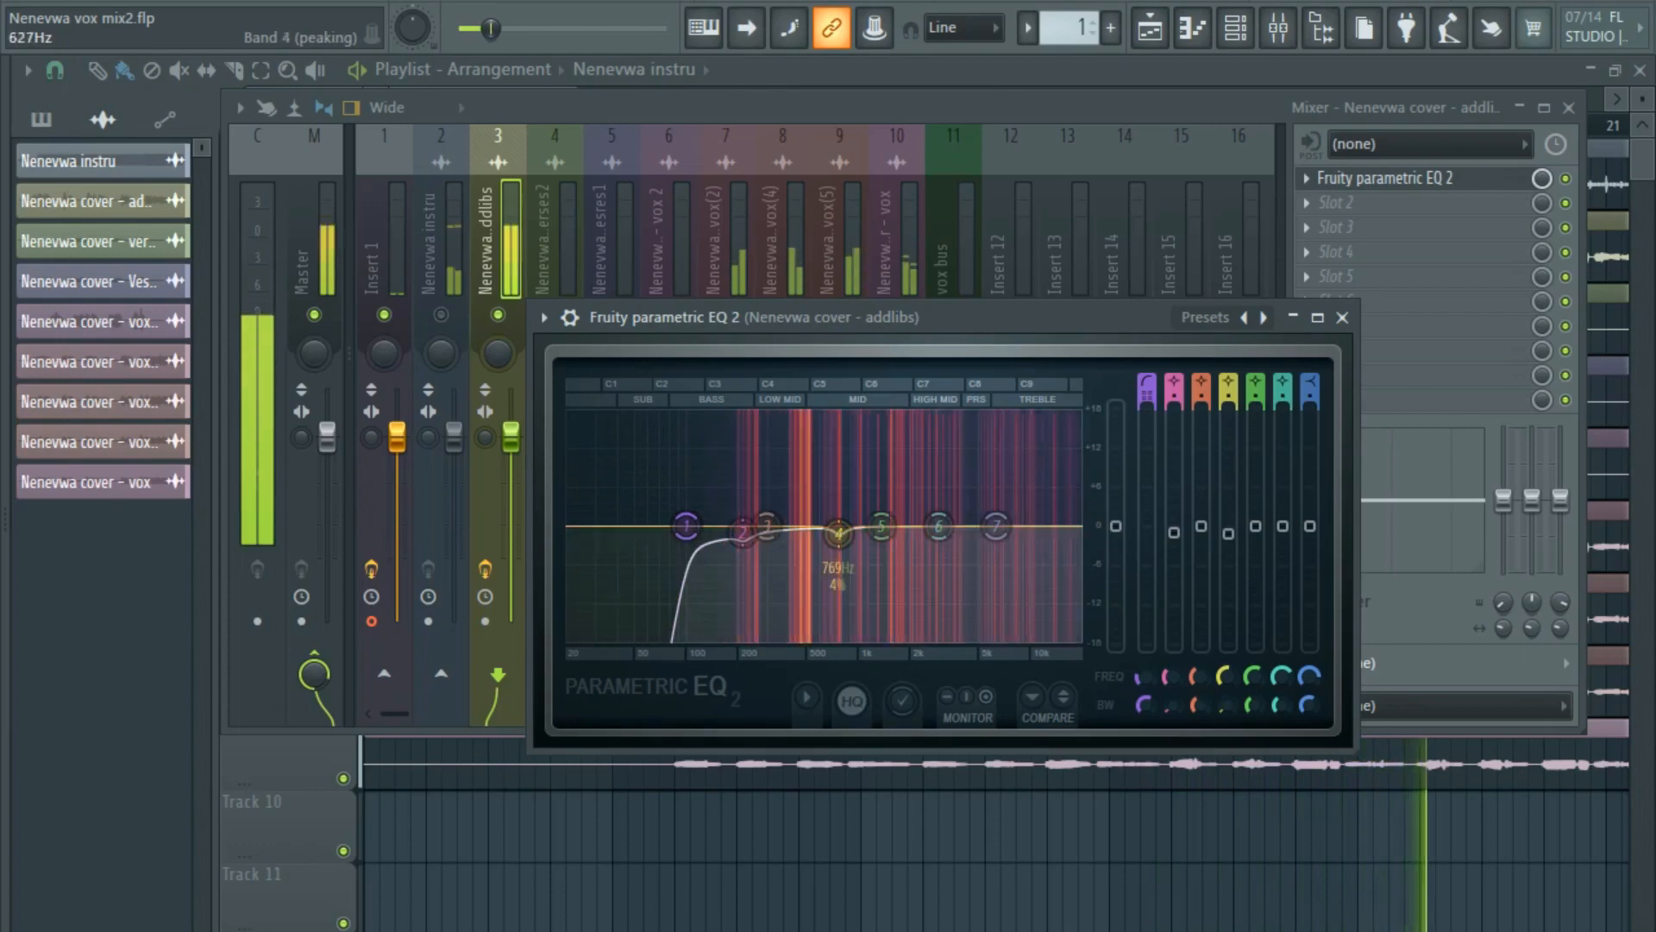
Dip EQ band 6 and raise band 7 slightly, make a narrow, slight cut with band 3 near 344 Hz, and close the equalizer.
mouse_move(996, 527)
mouse_down()
mouse_move(898, 501)
mouse_move(1017, 535)
mouse_up()
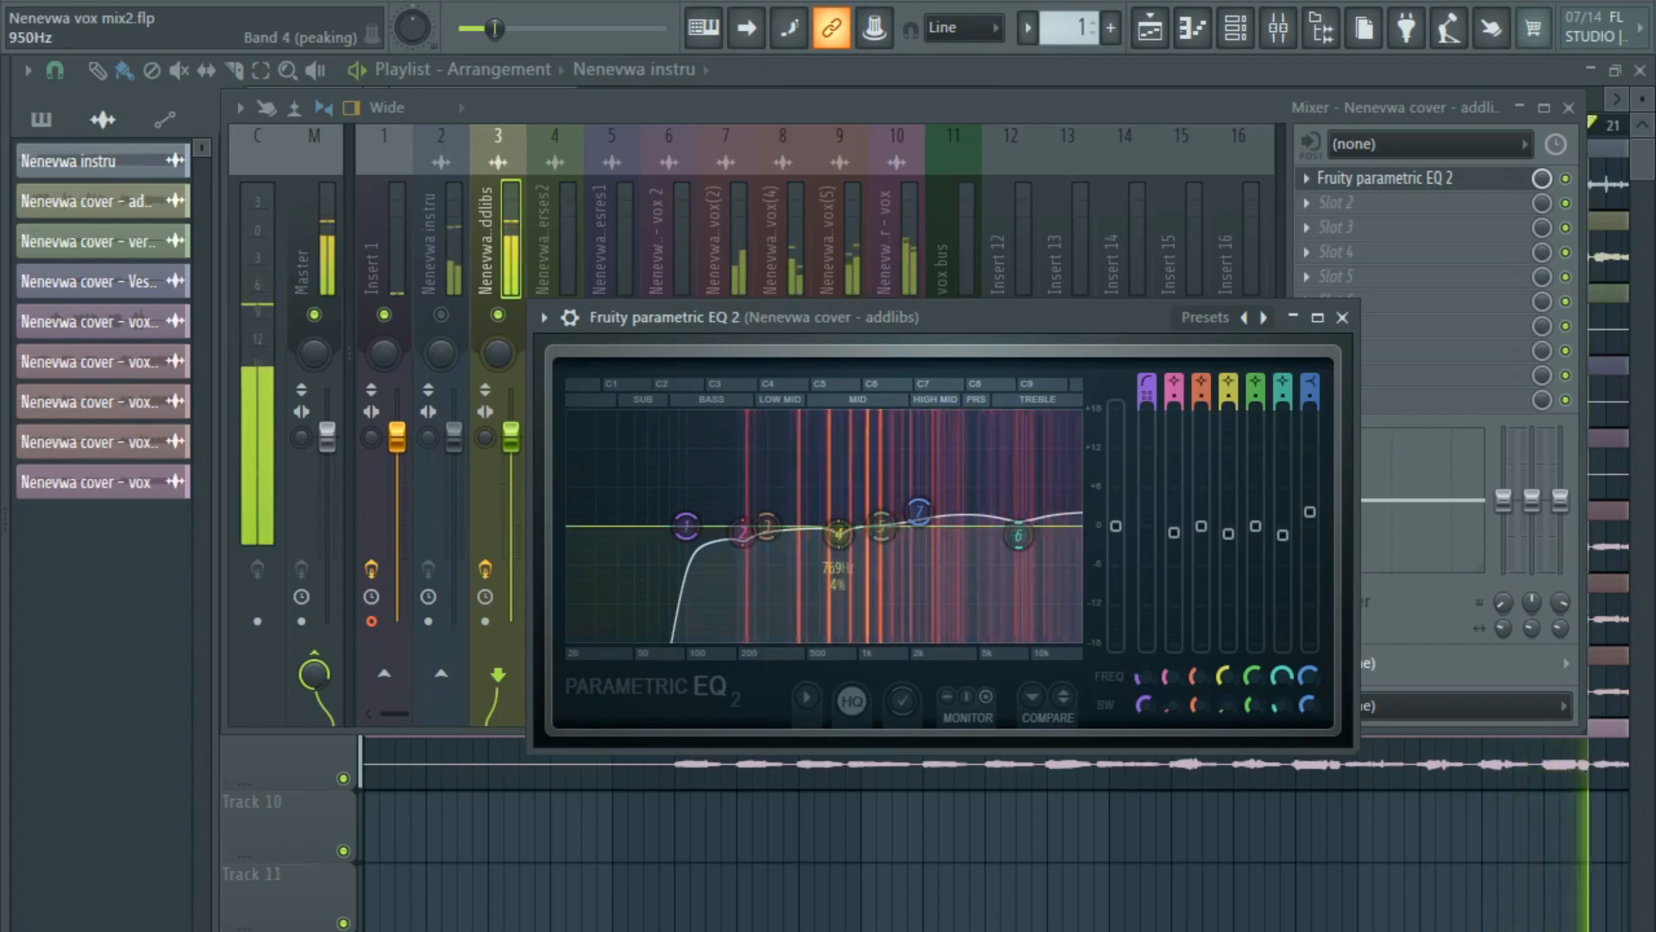
drag(767, 525, 778, 424)
scroll(778, 425, down, 5)
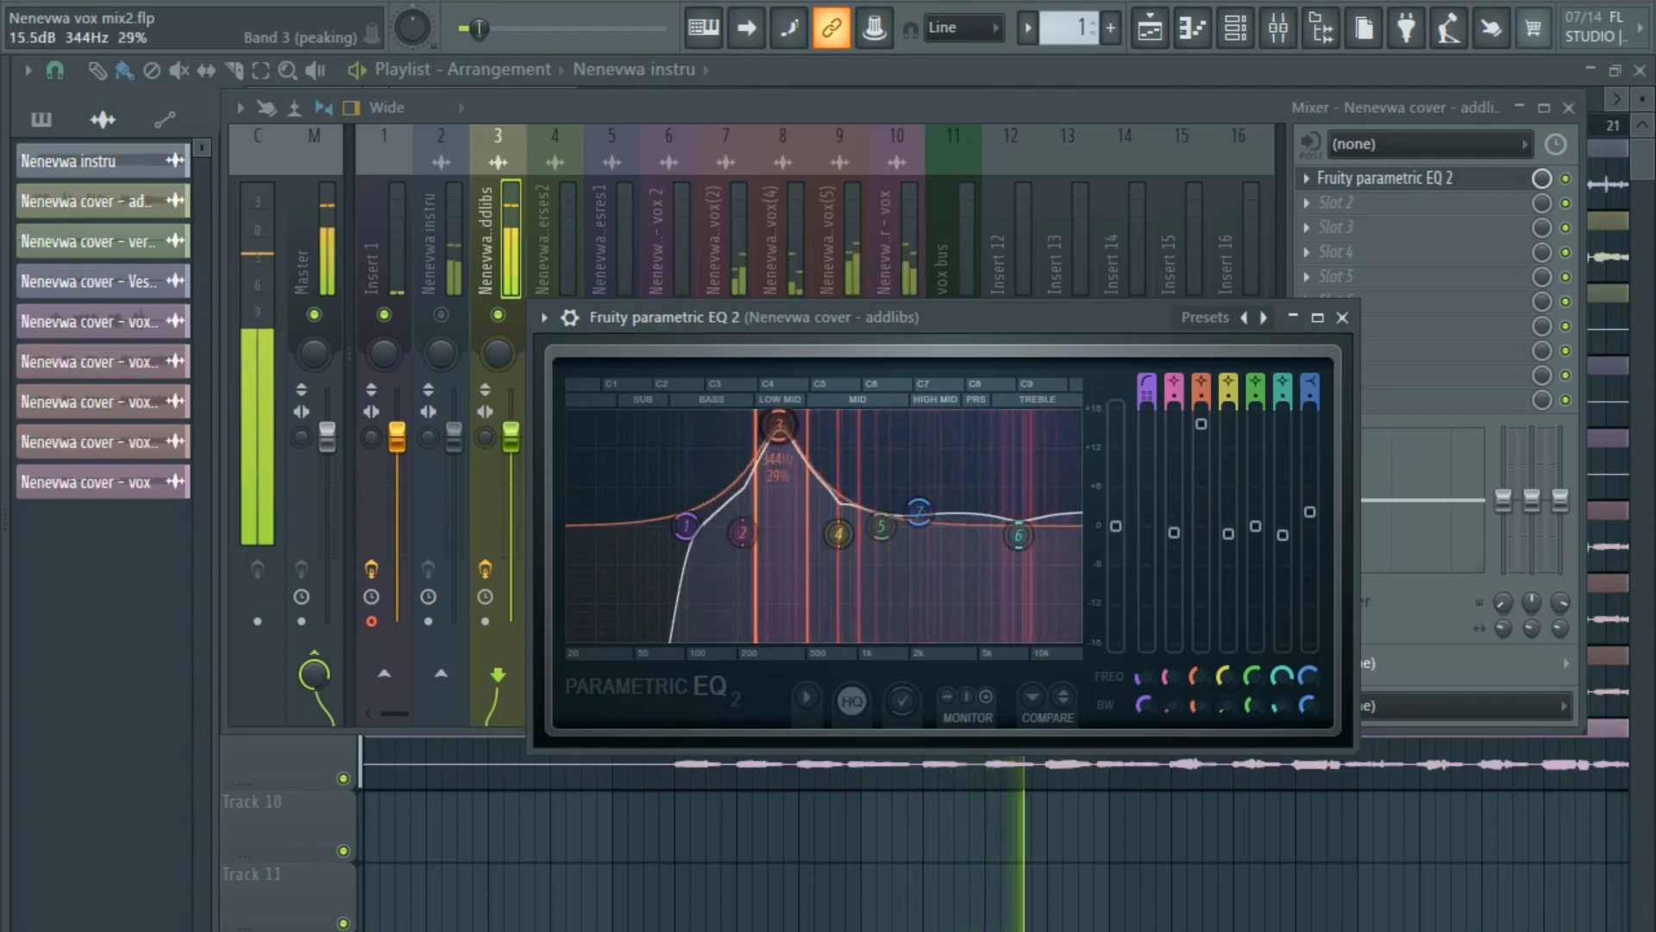
drag(779, 425, 779, 531)
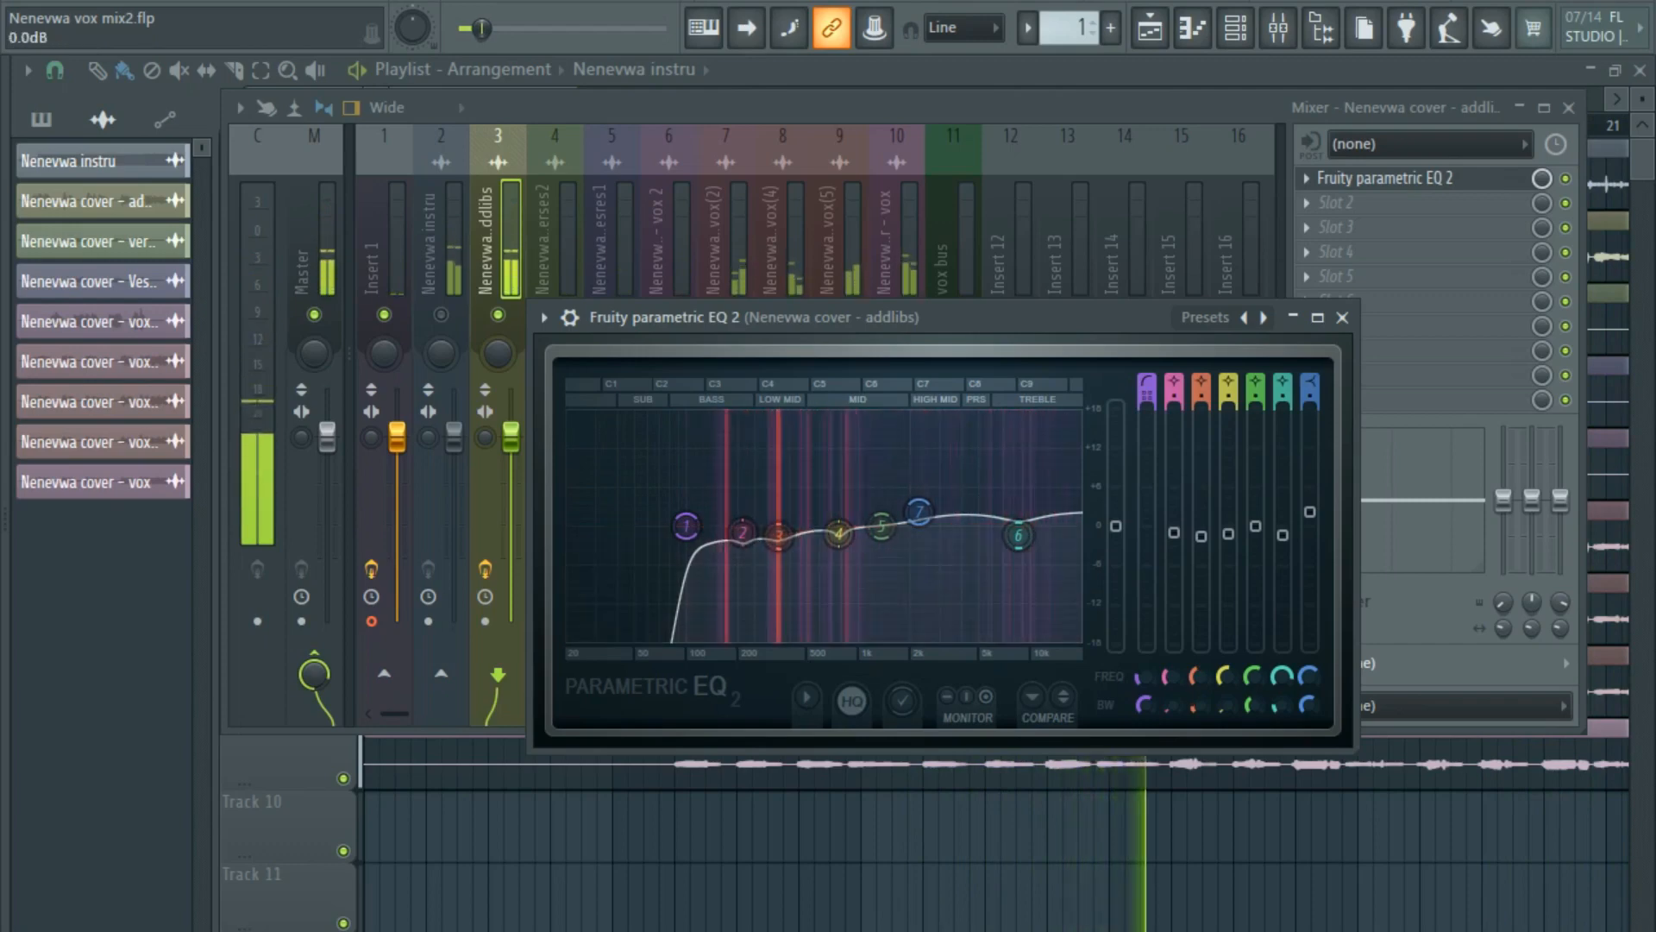
key(space)
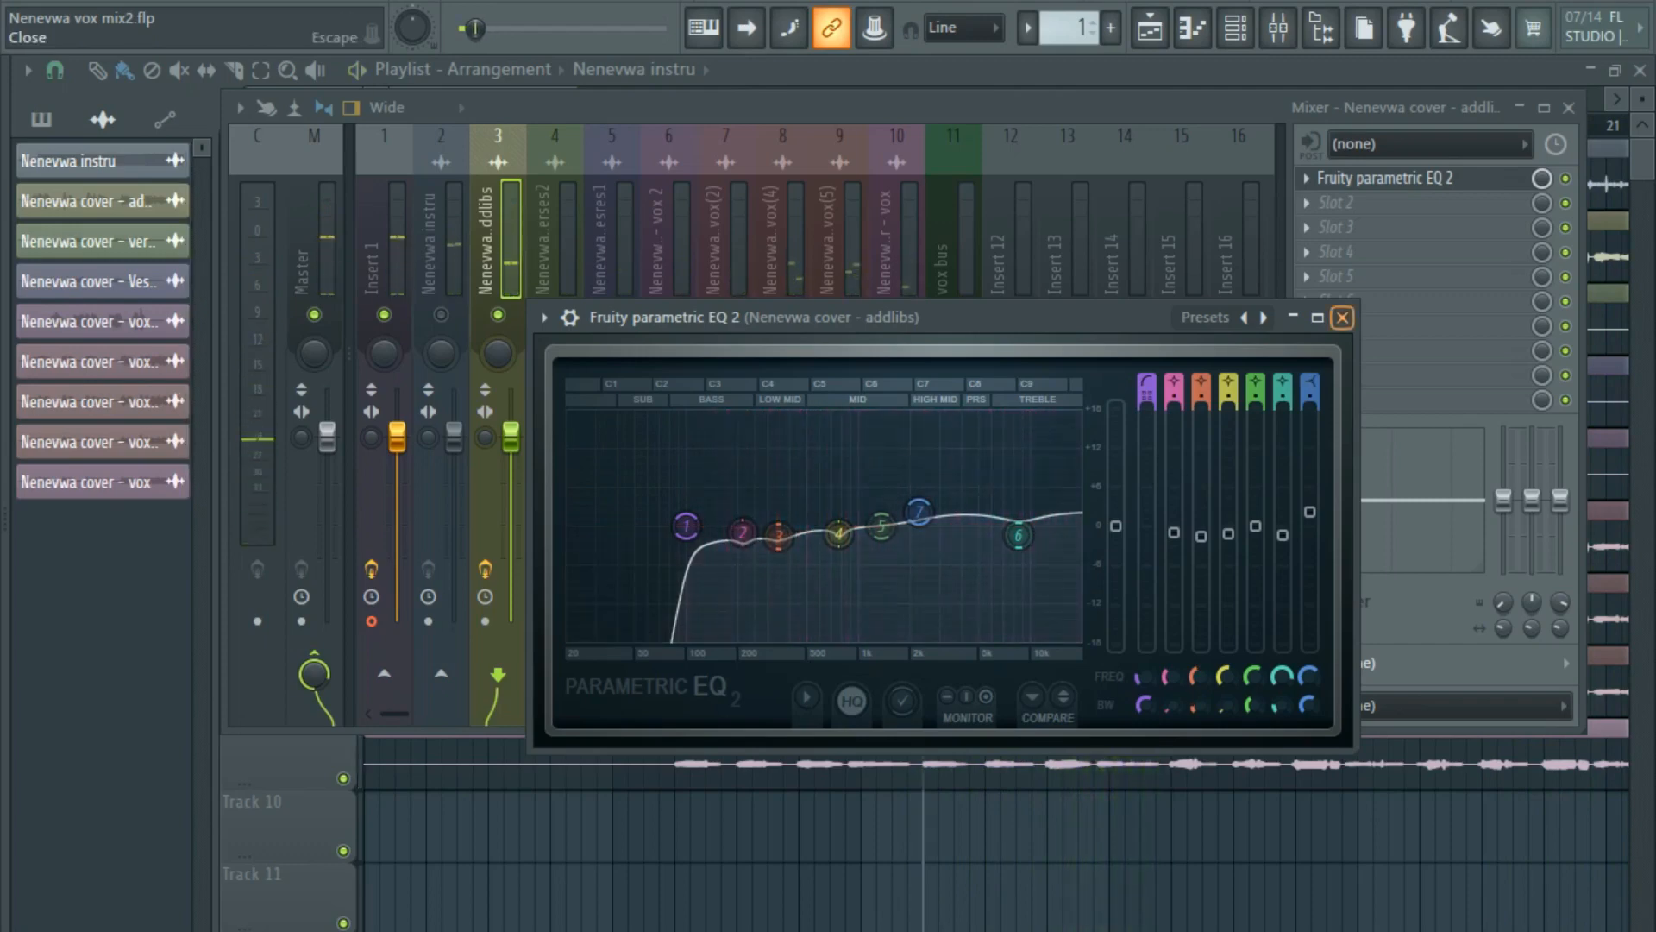
click(1342, 317)
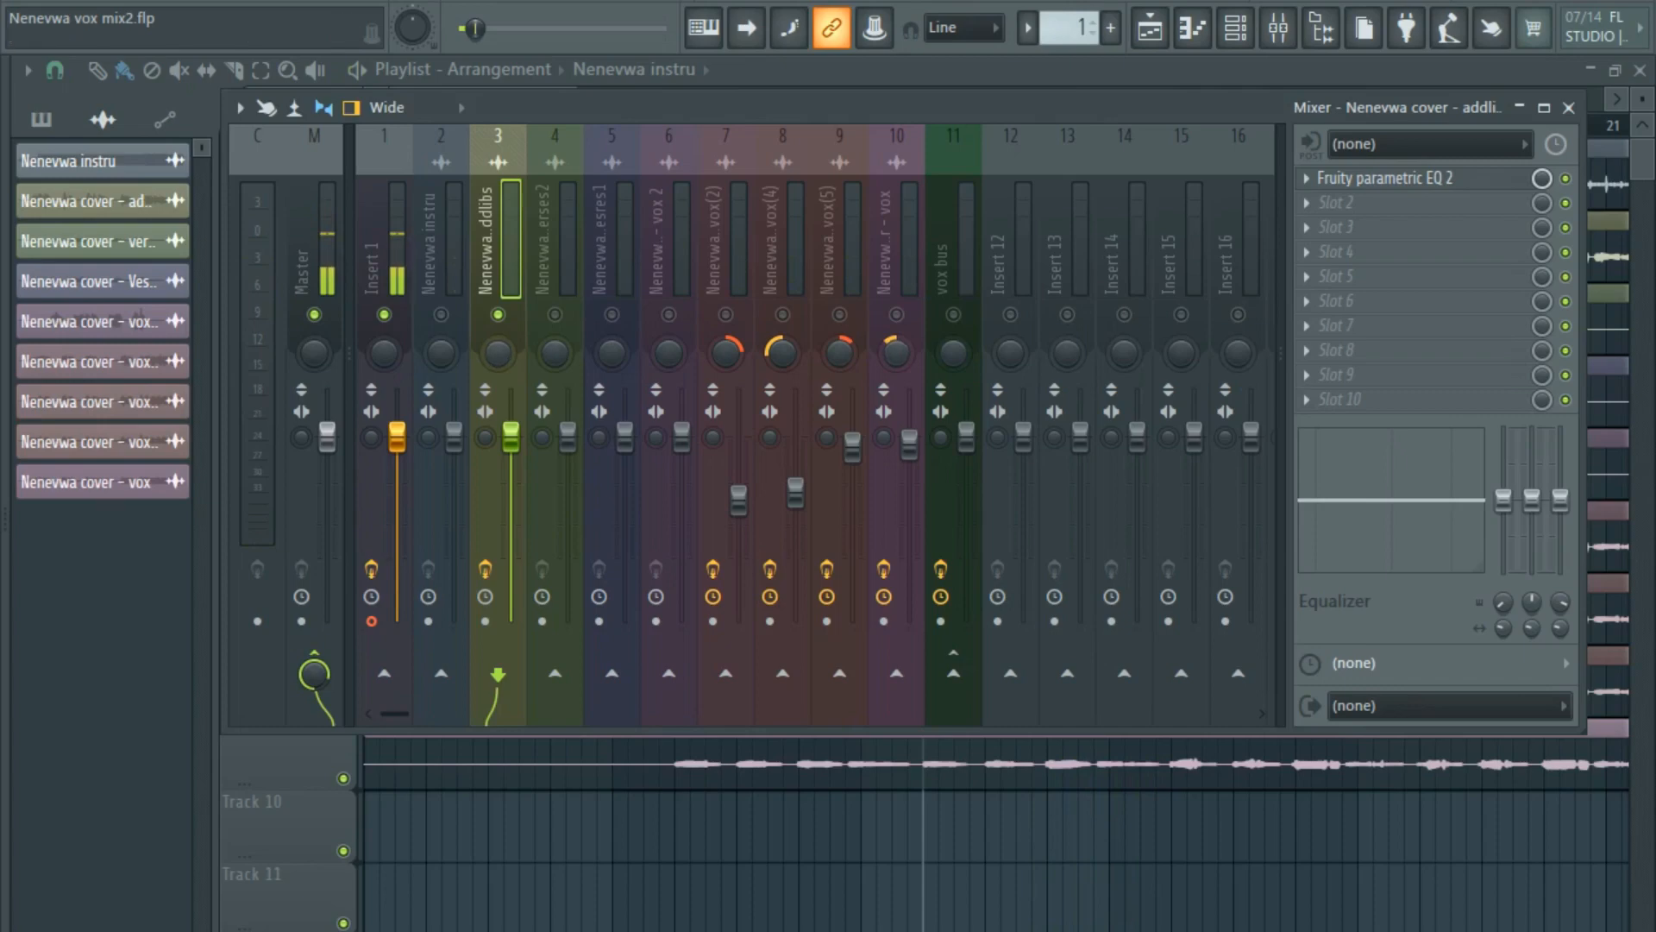
Add Fruity Limiter to the addlibs channel's second effect slot and switch it to compressor mode.
click(1345, 202)
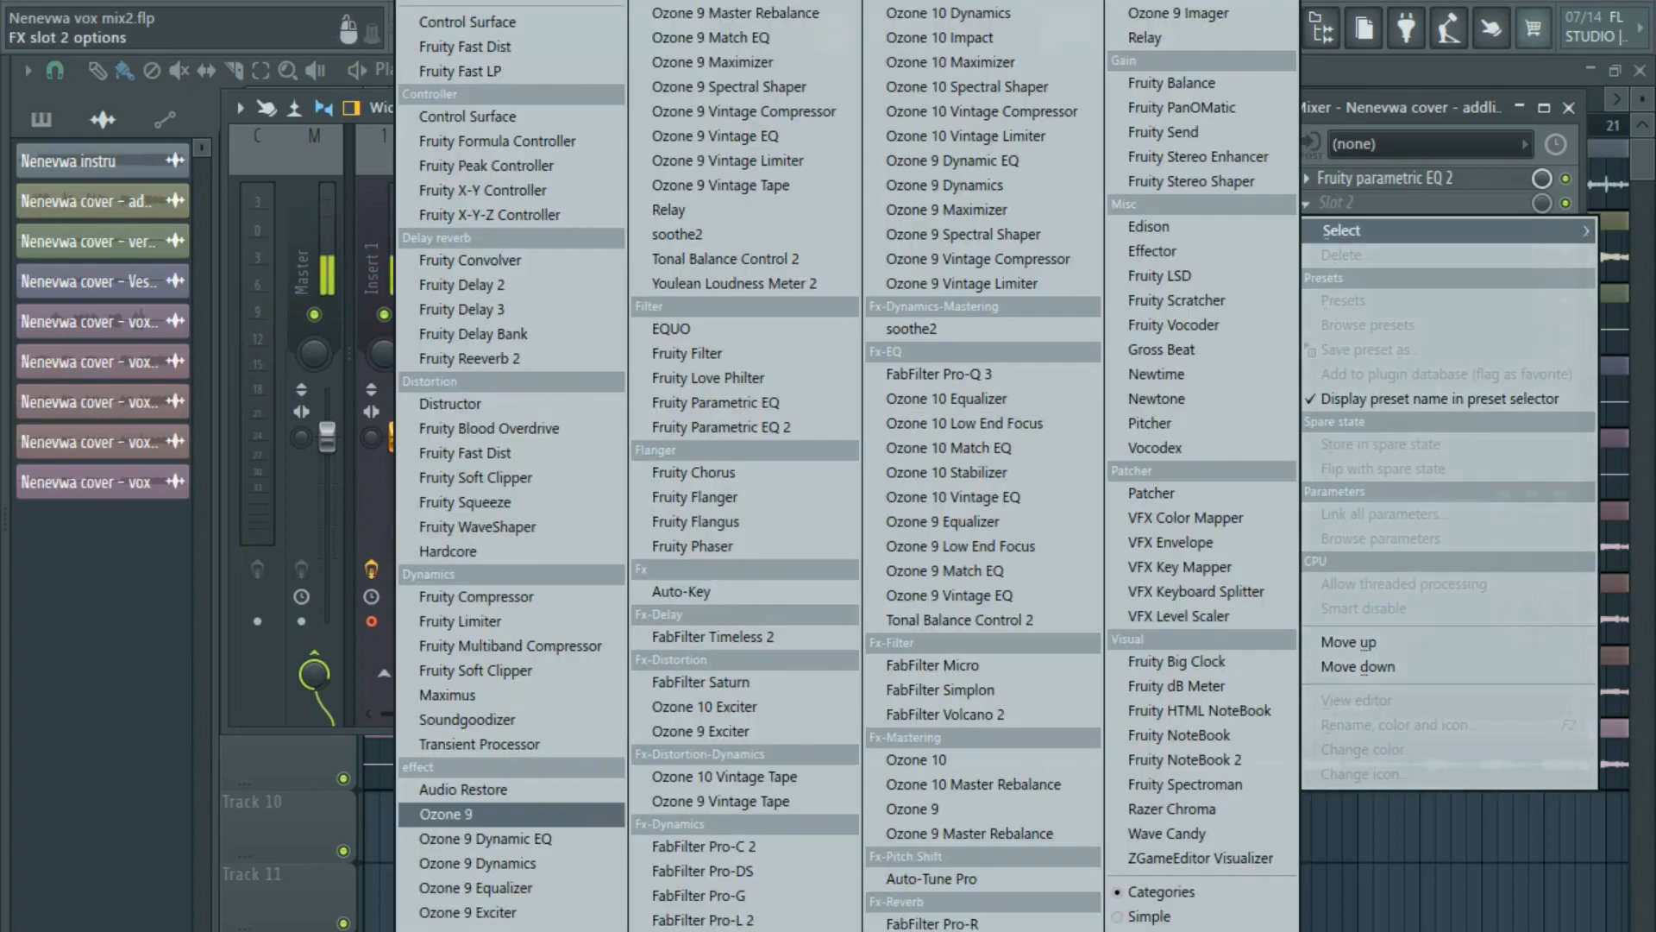
click(460, 621)
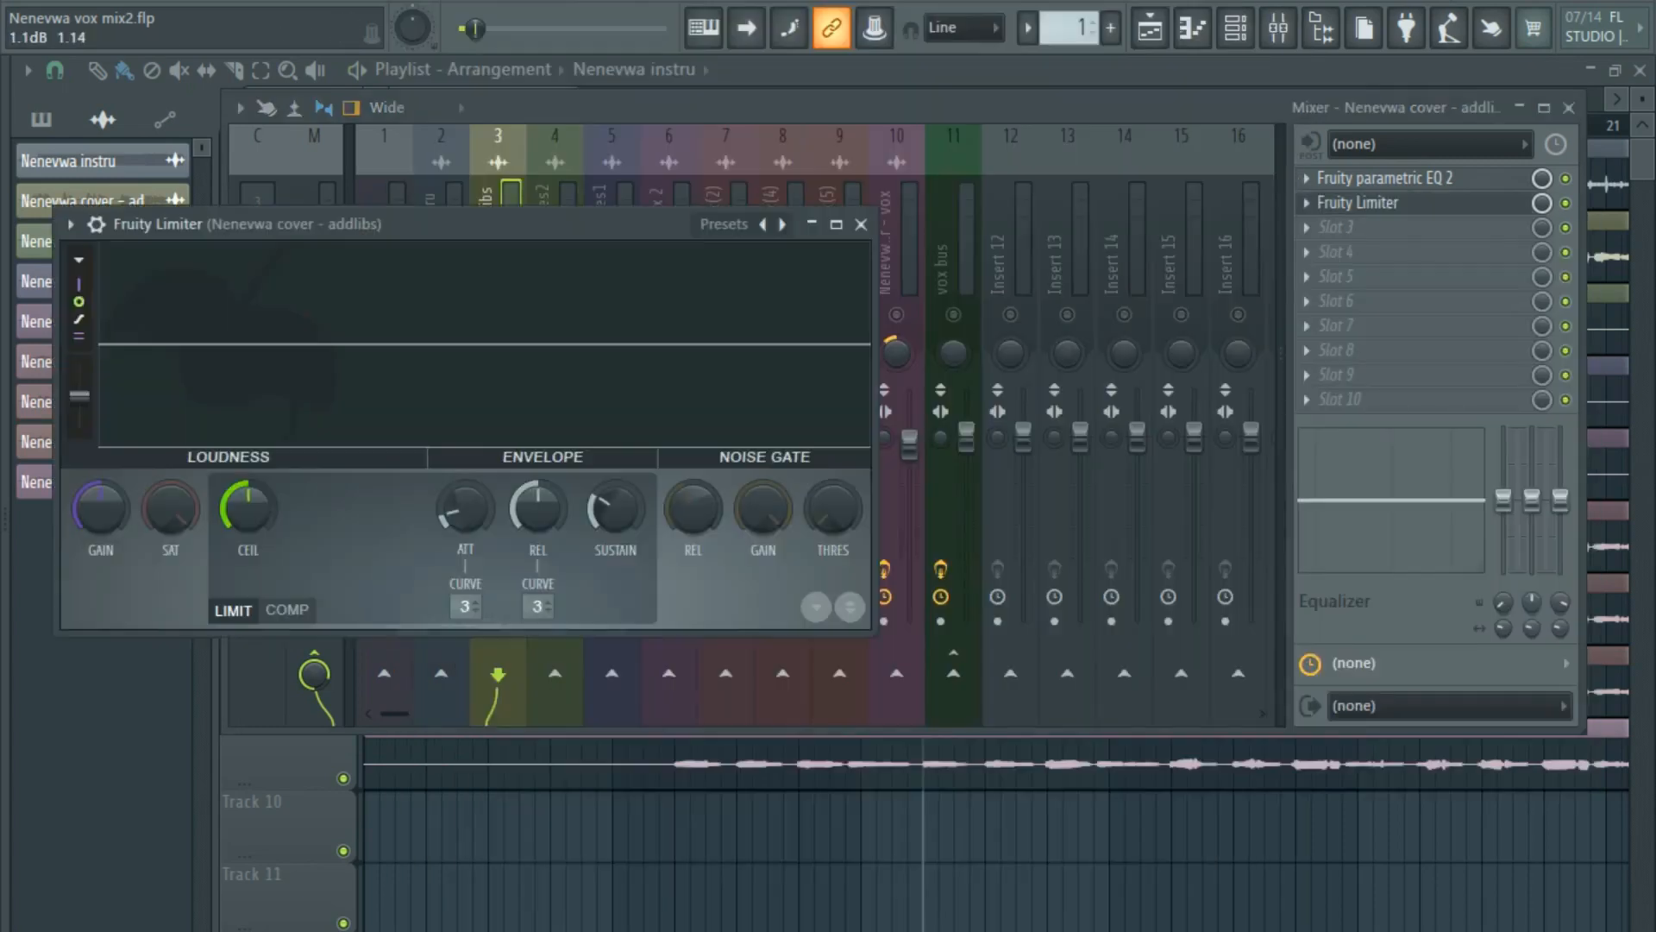
drag(483, 224, 835, 229)
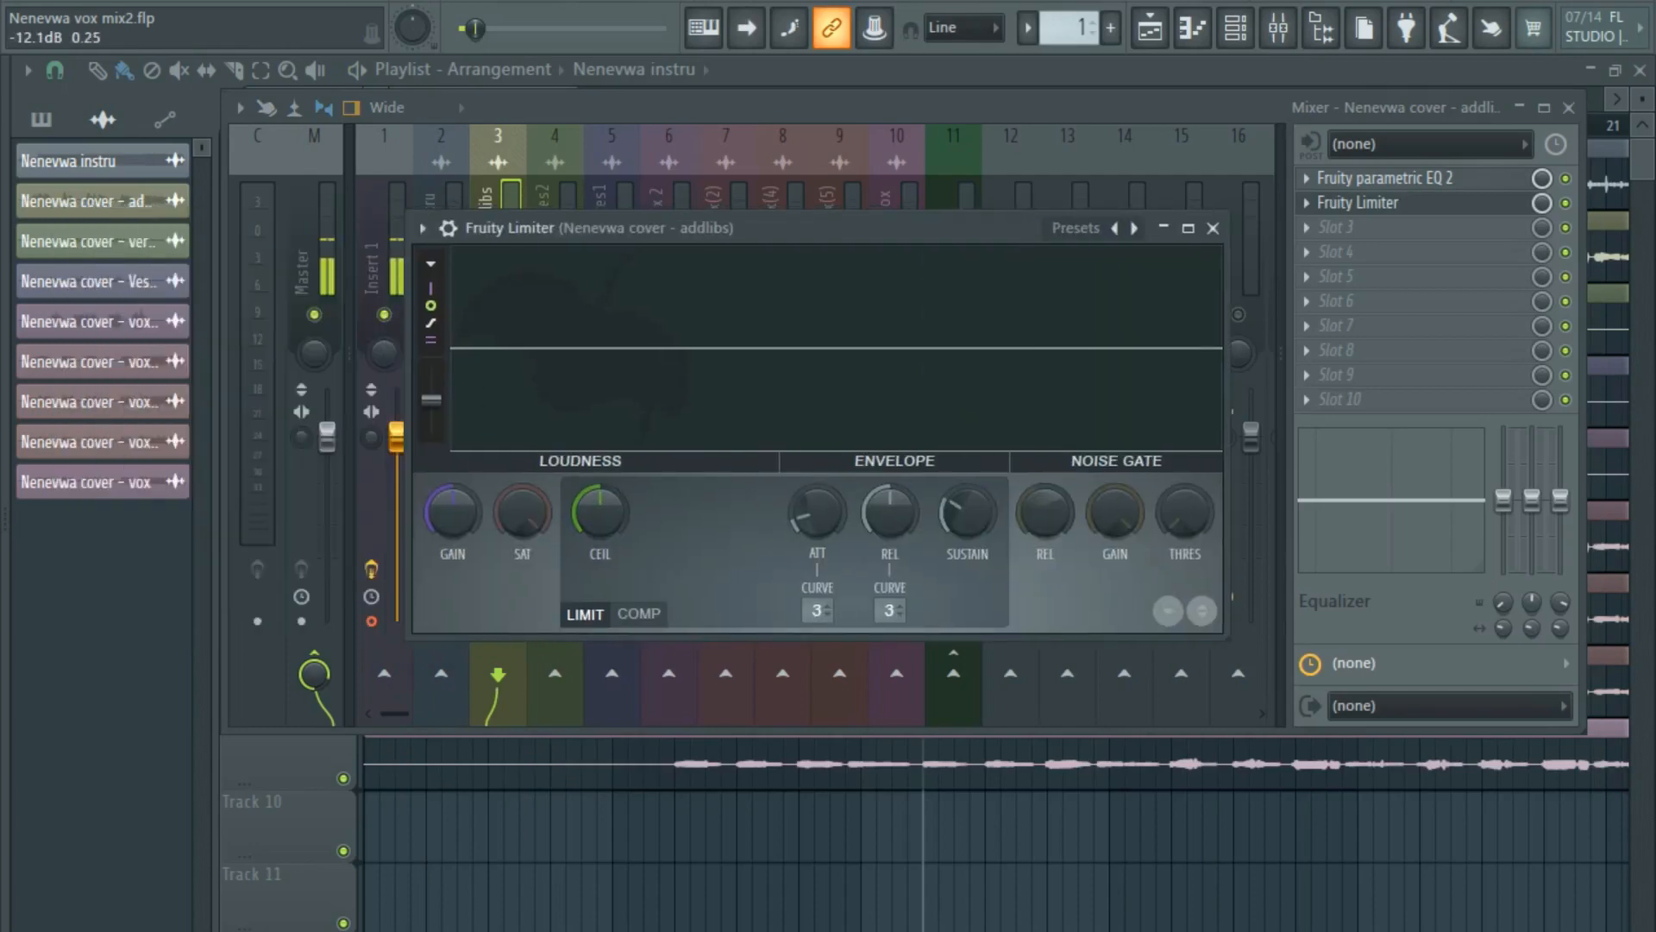
click(638, 613)
While the song plays, lower the compressor threshold, and set the knee to 40% and the ratio to 4.9:1.
key(space)
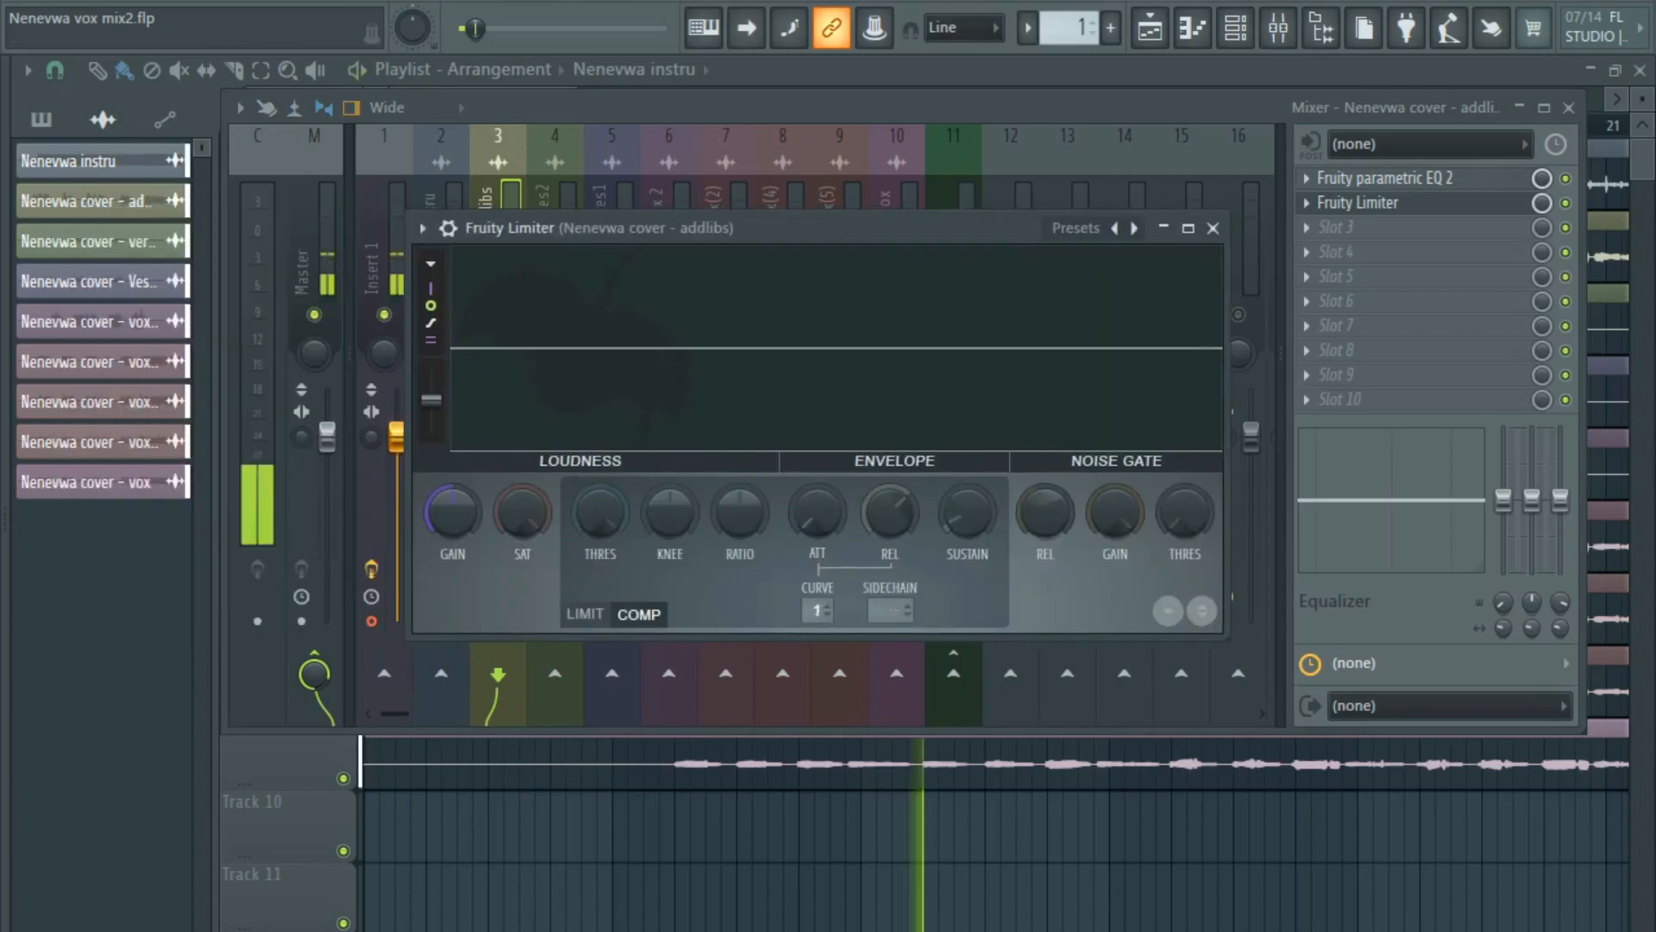
drag(600, 512, 600, 569)
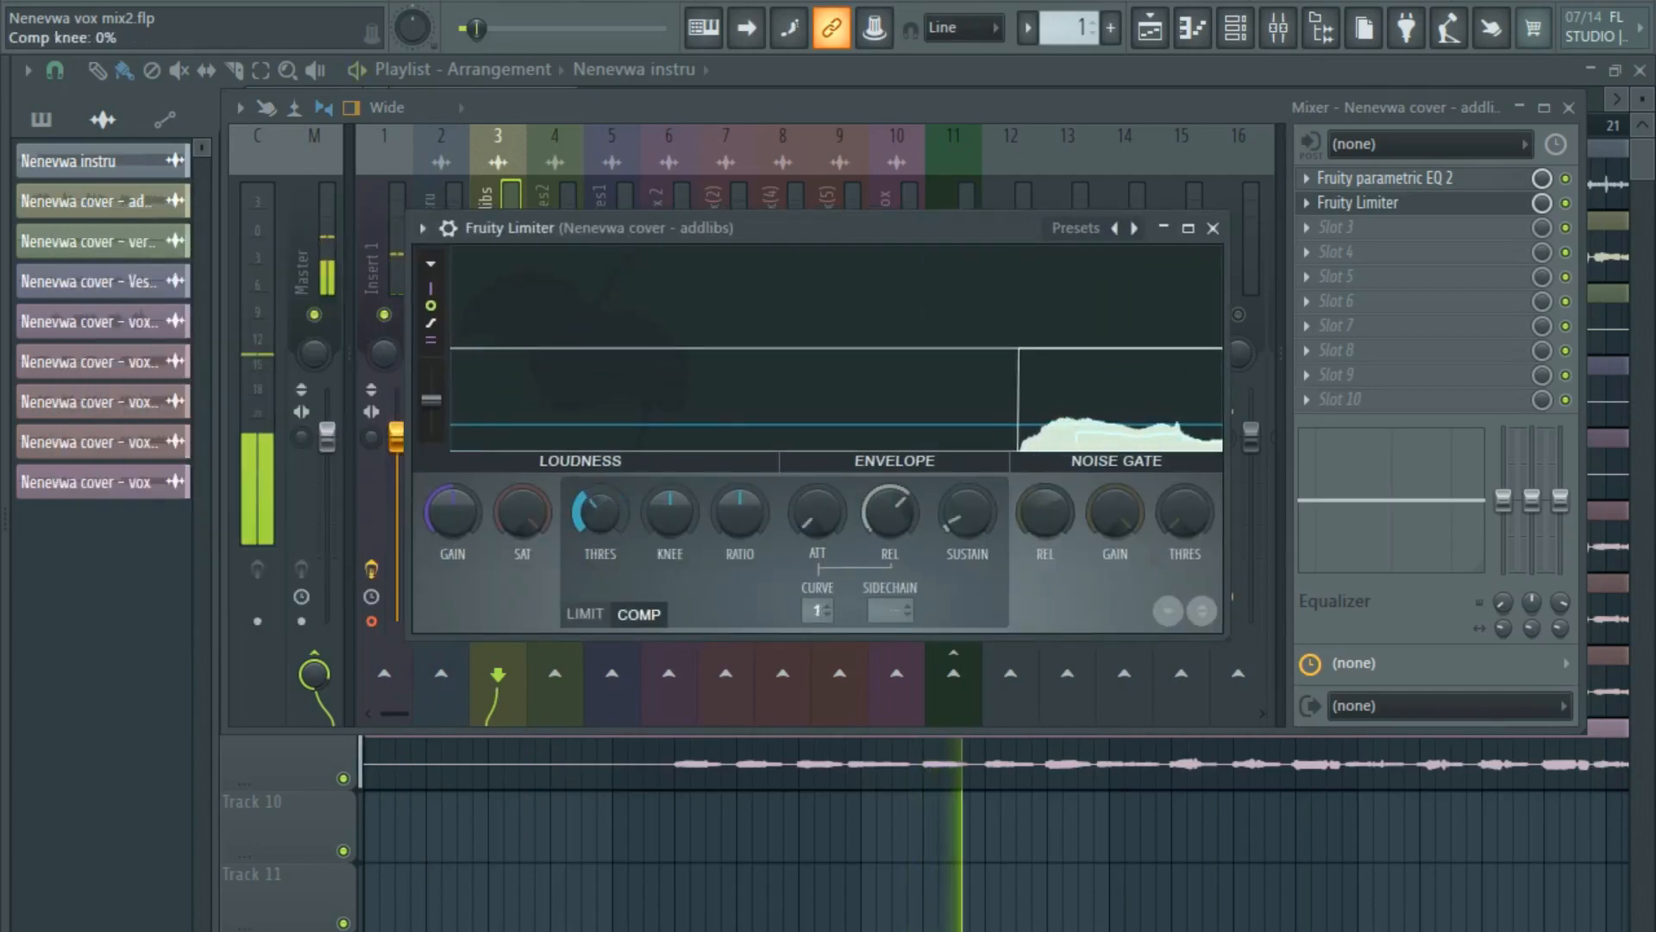
drag(670, 513, 670, 472)
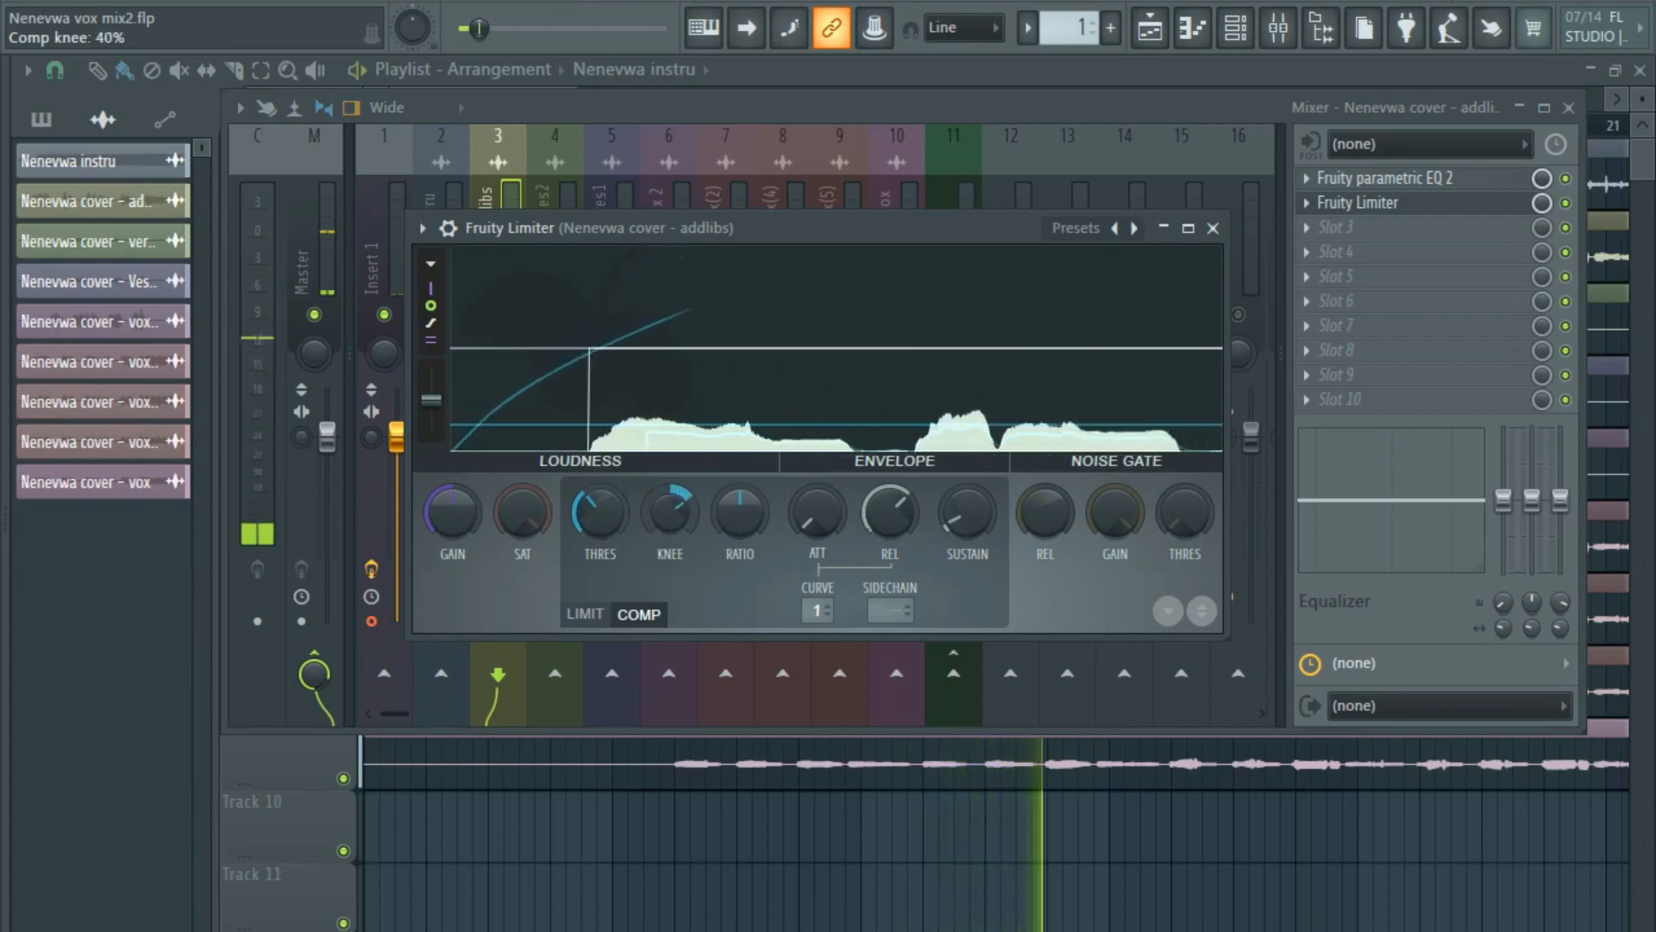
drag(740, 513, 740, 479)
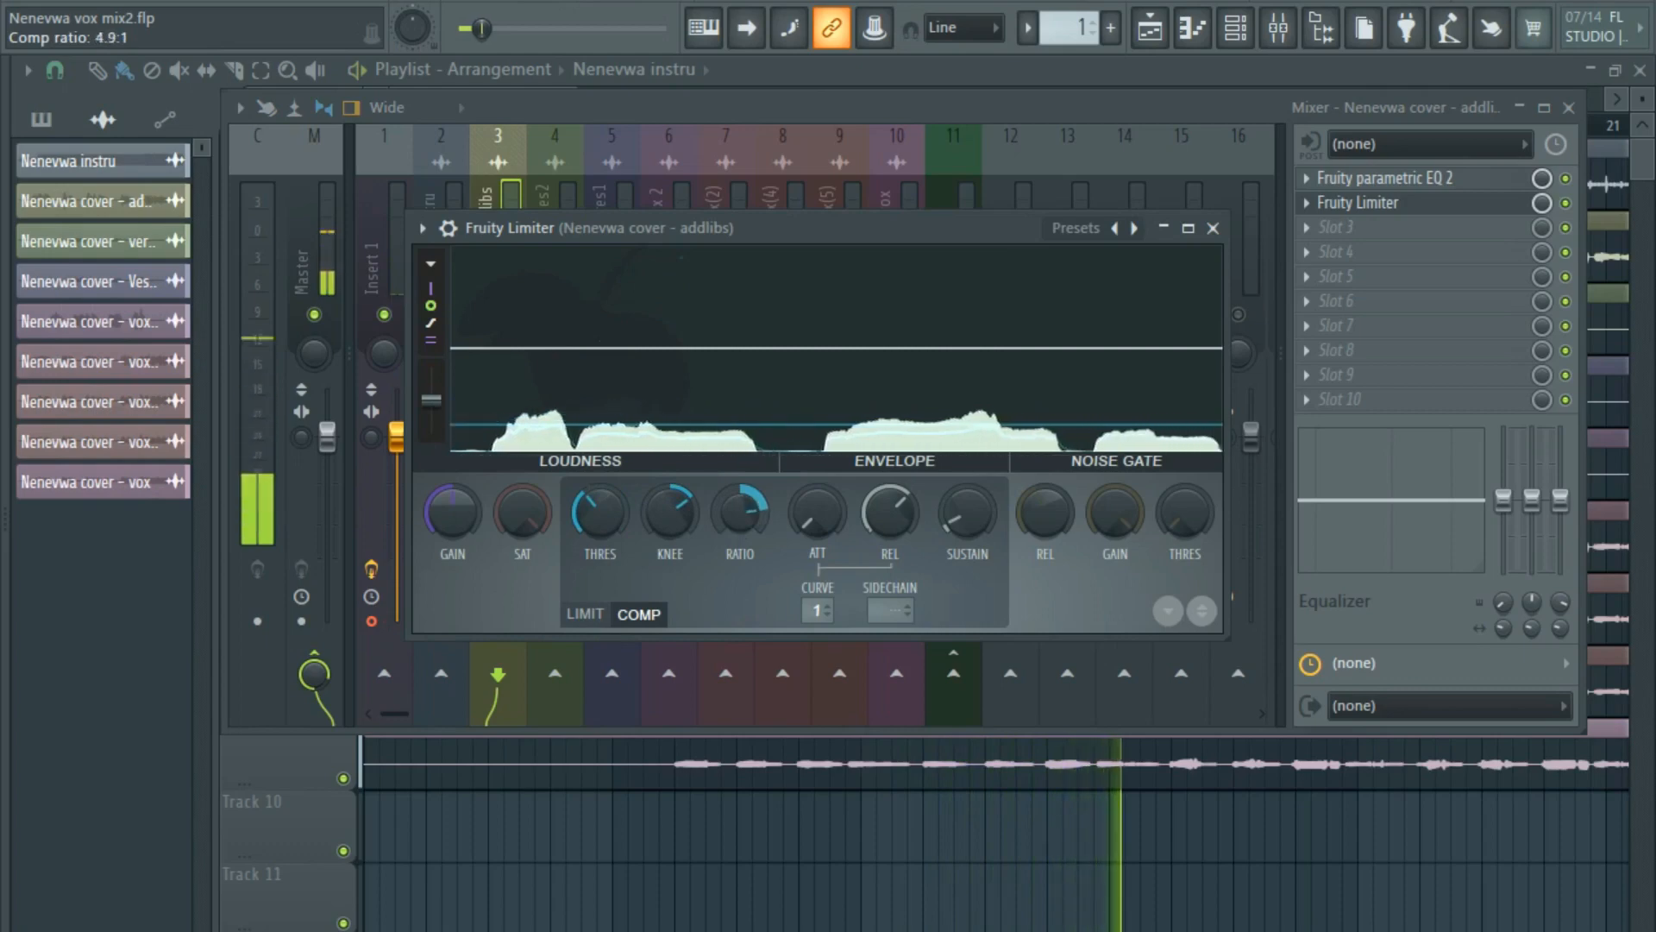
Set the compressor attack to 0.46 ms, shorten the release, fine-tune the threshold to about -15.6 dB, and close the limiter.
drag(817, 512, 817, 504)
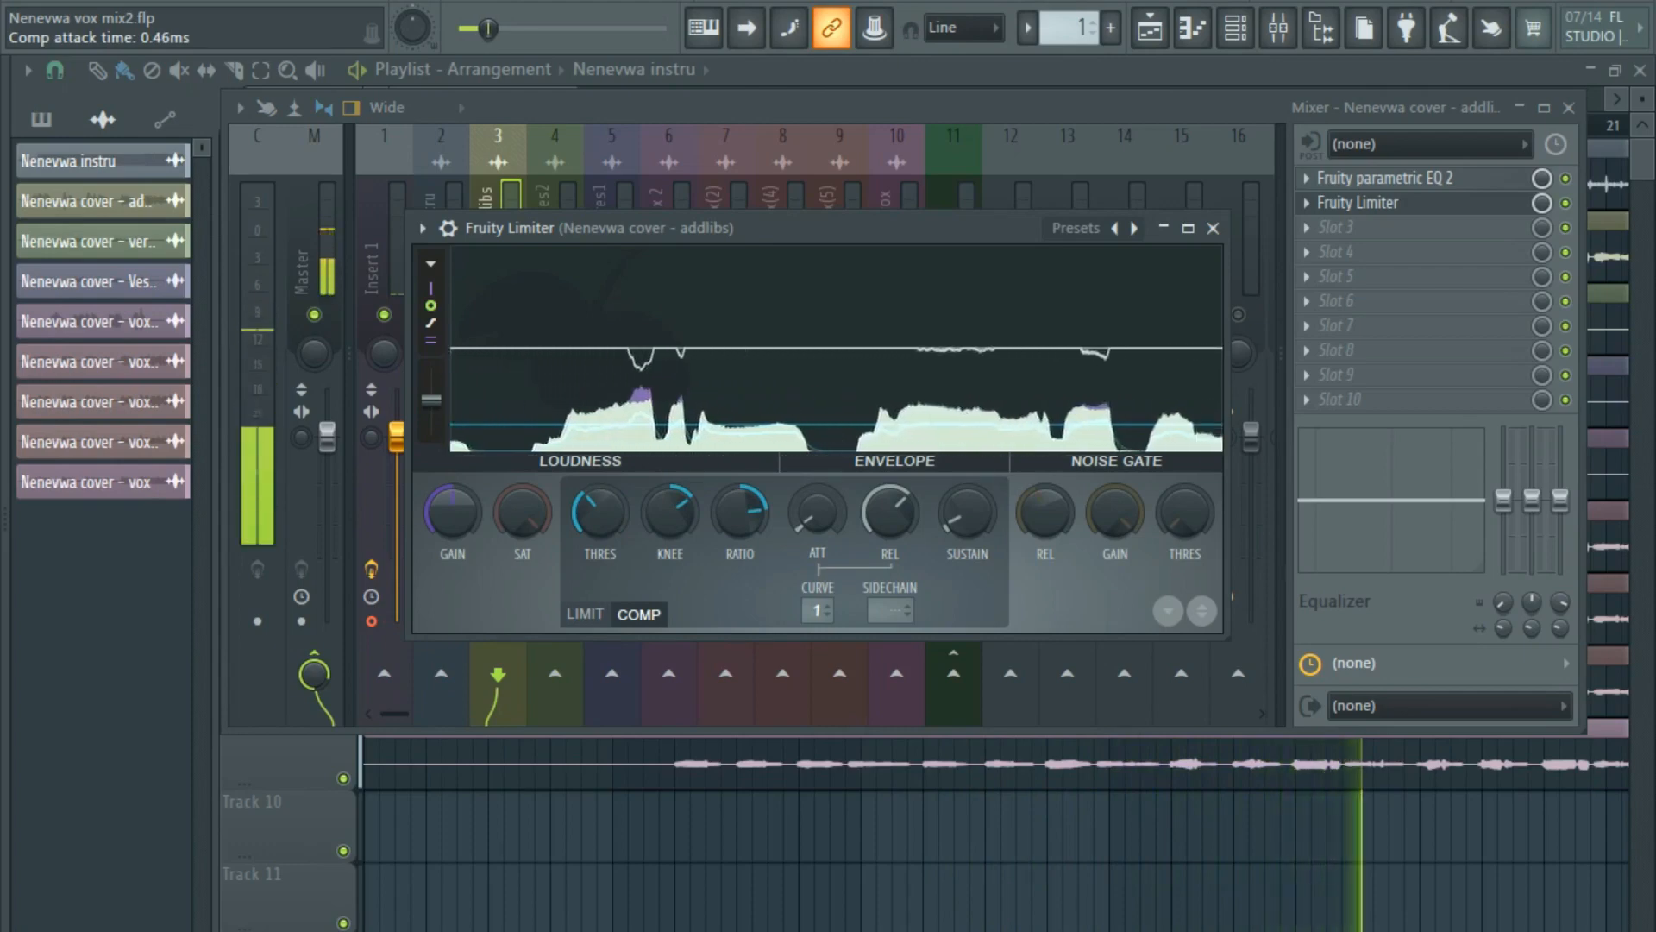
drag(816, 503, 889, 532)
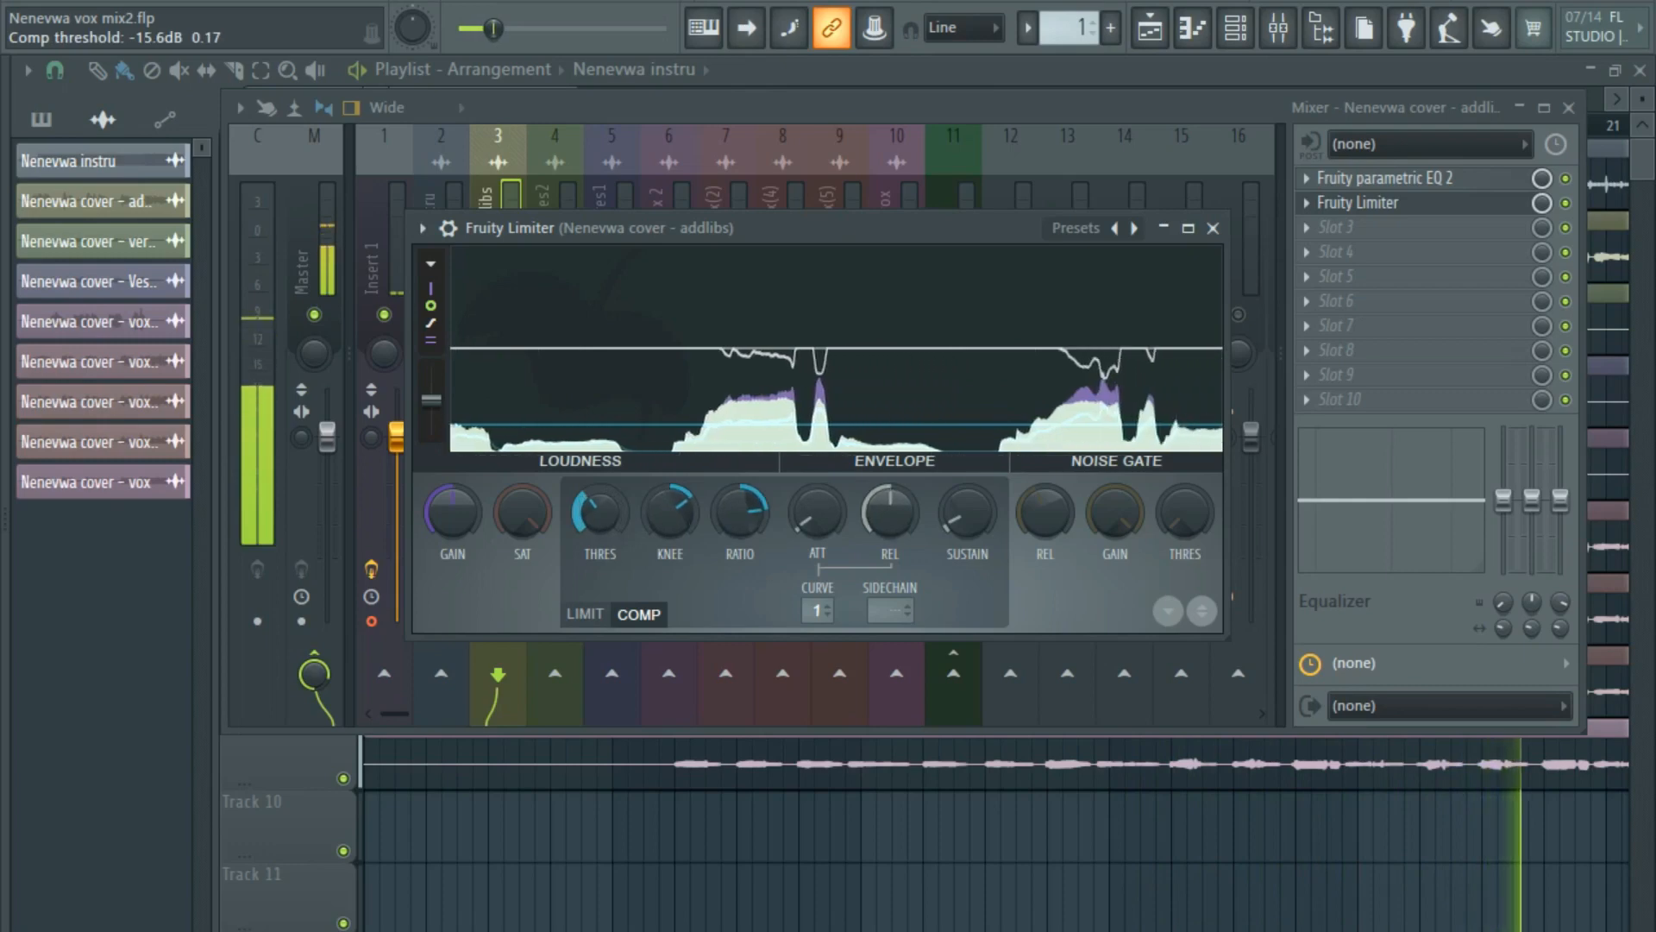
drag(600, 512, 601, 511)
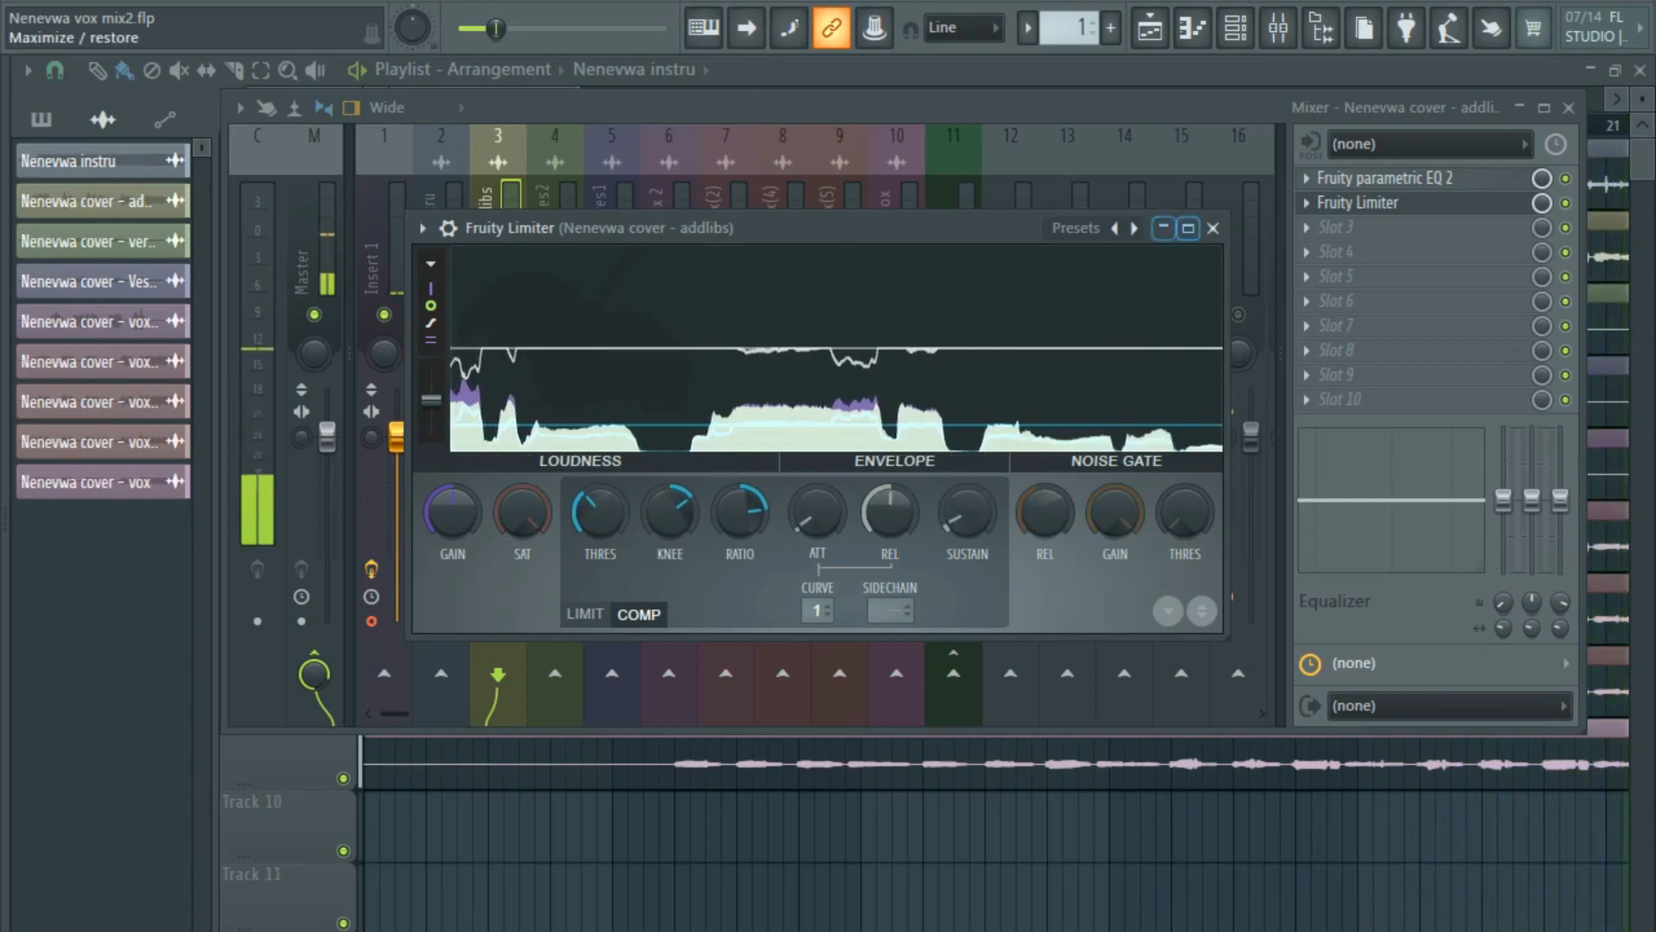
click(1213, 228)
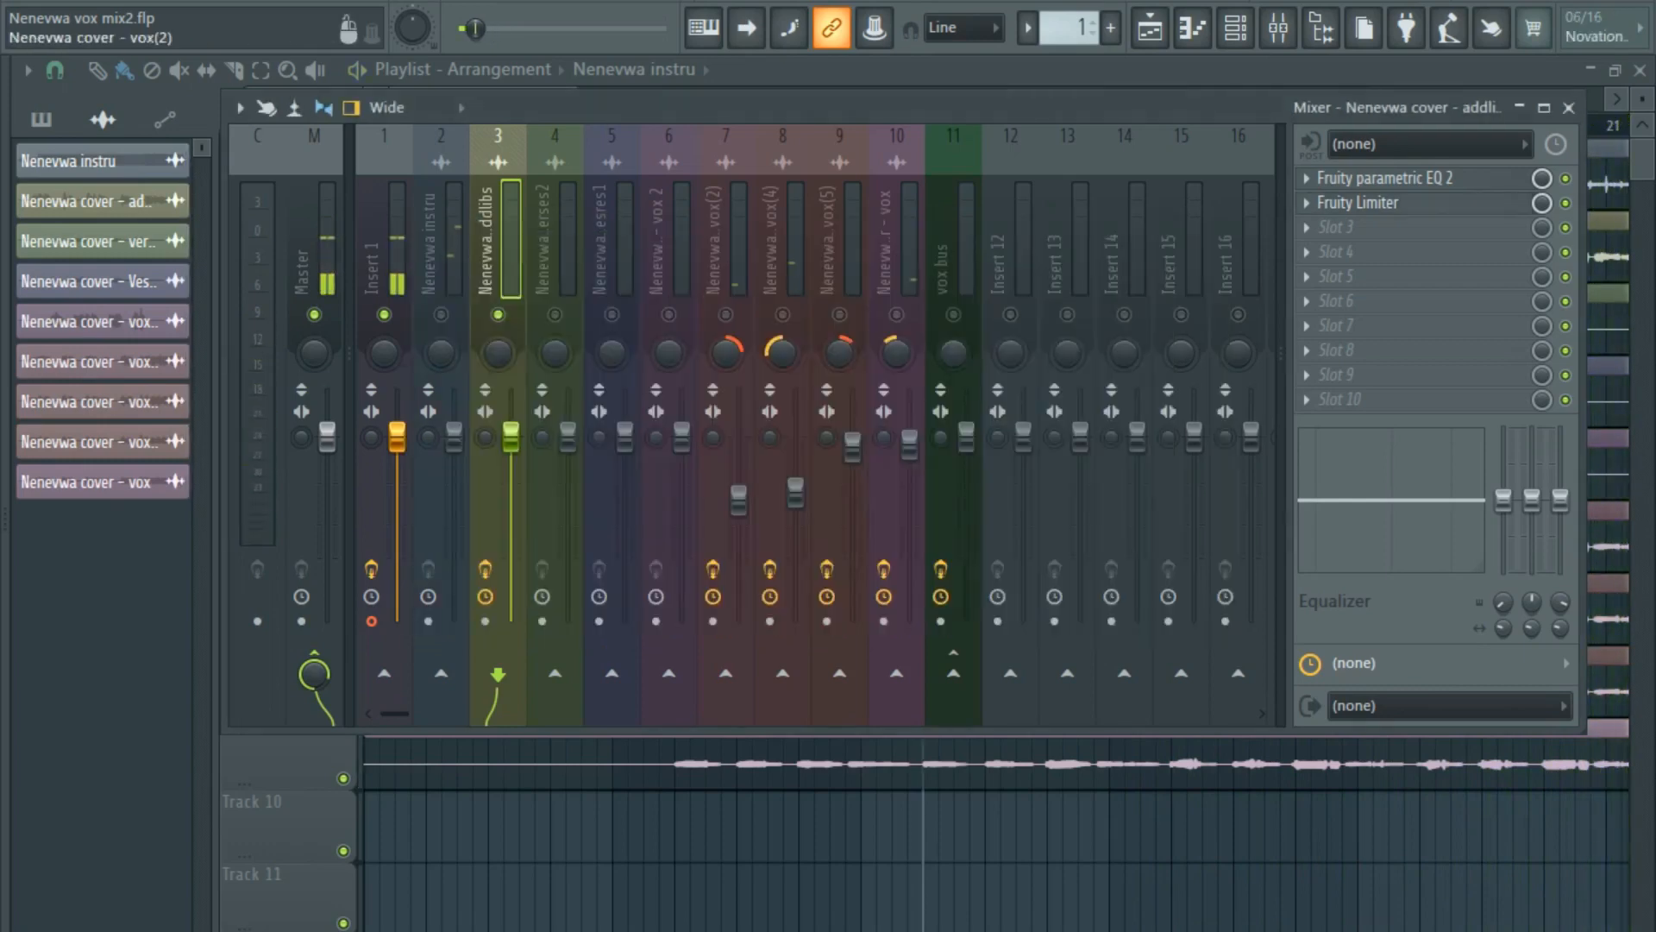
On the vox(2) channel, move Pitcher below Fruity Limiter and copy it with its settings to the addlibs channel.
click(726, 242)
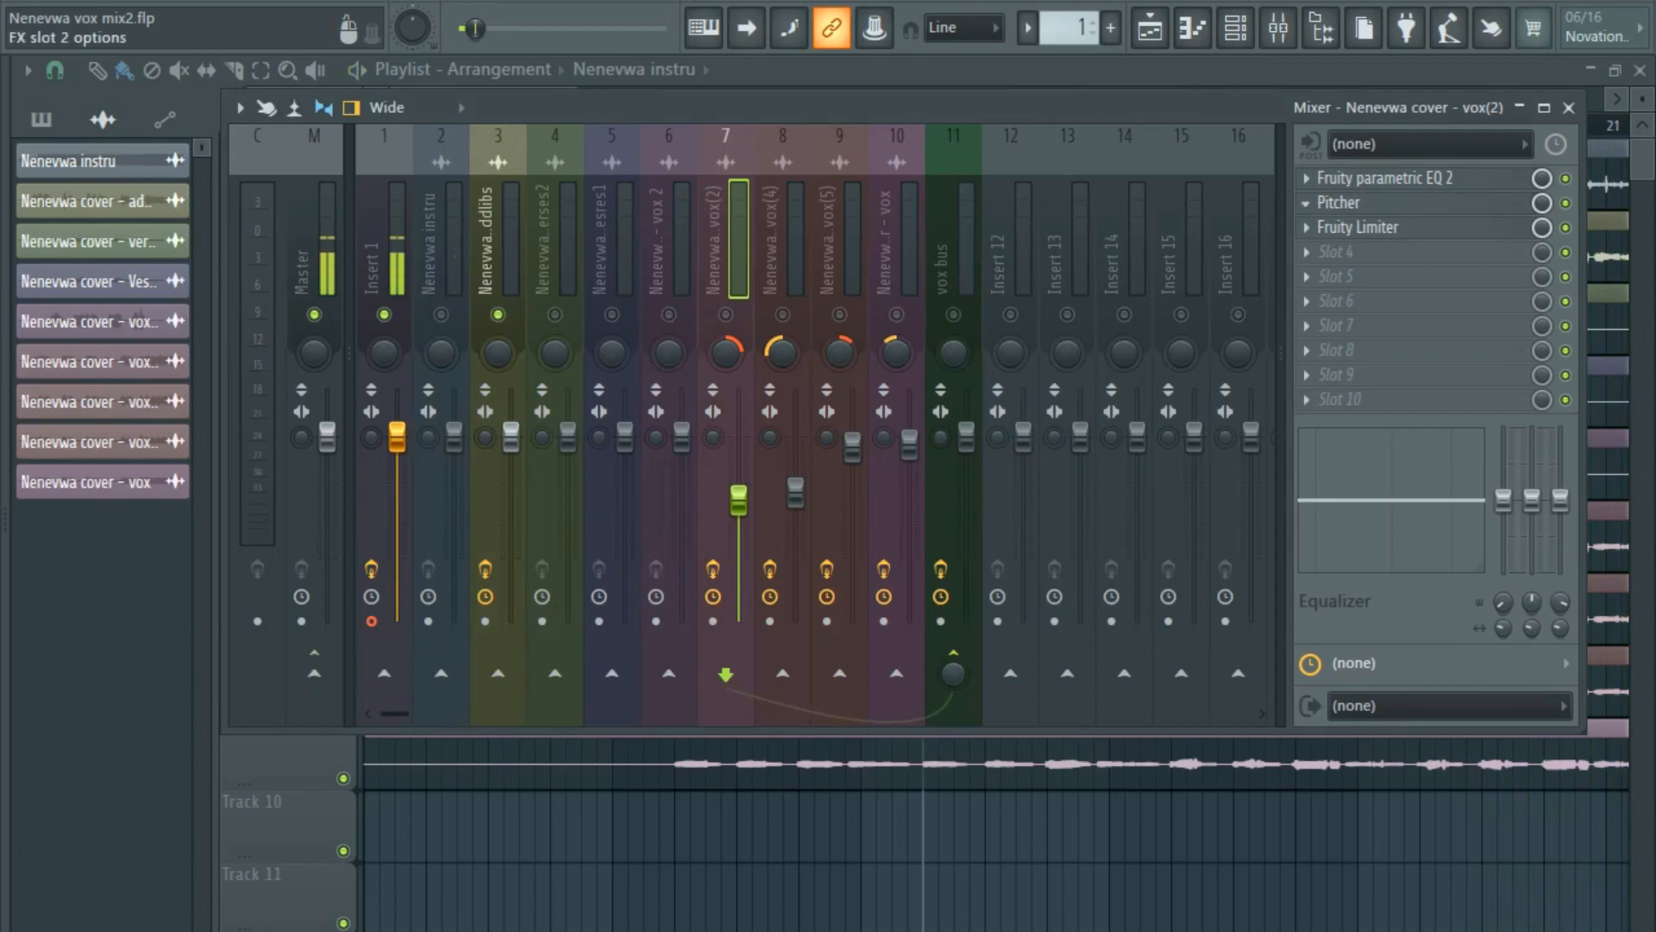
click(1307, 227)
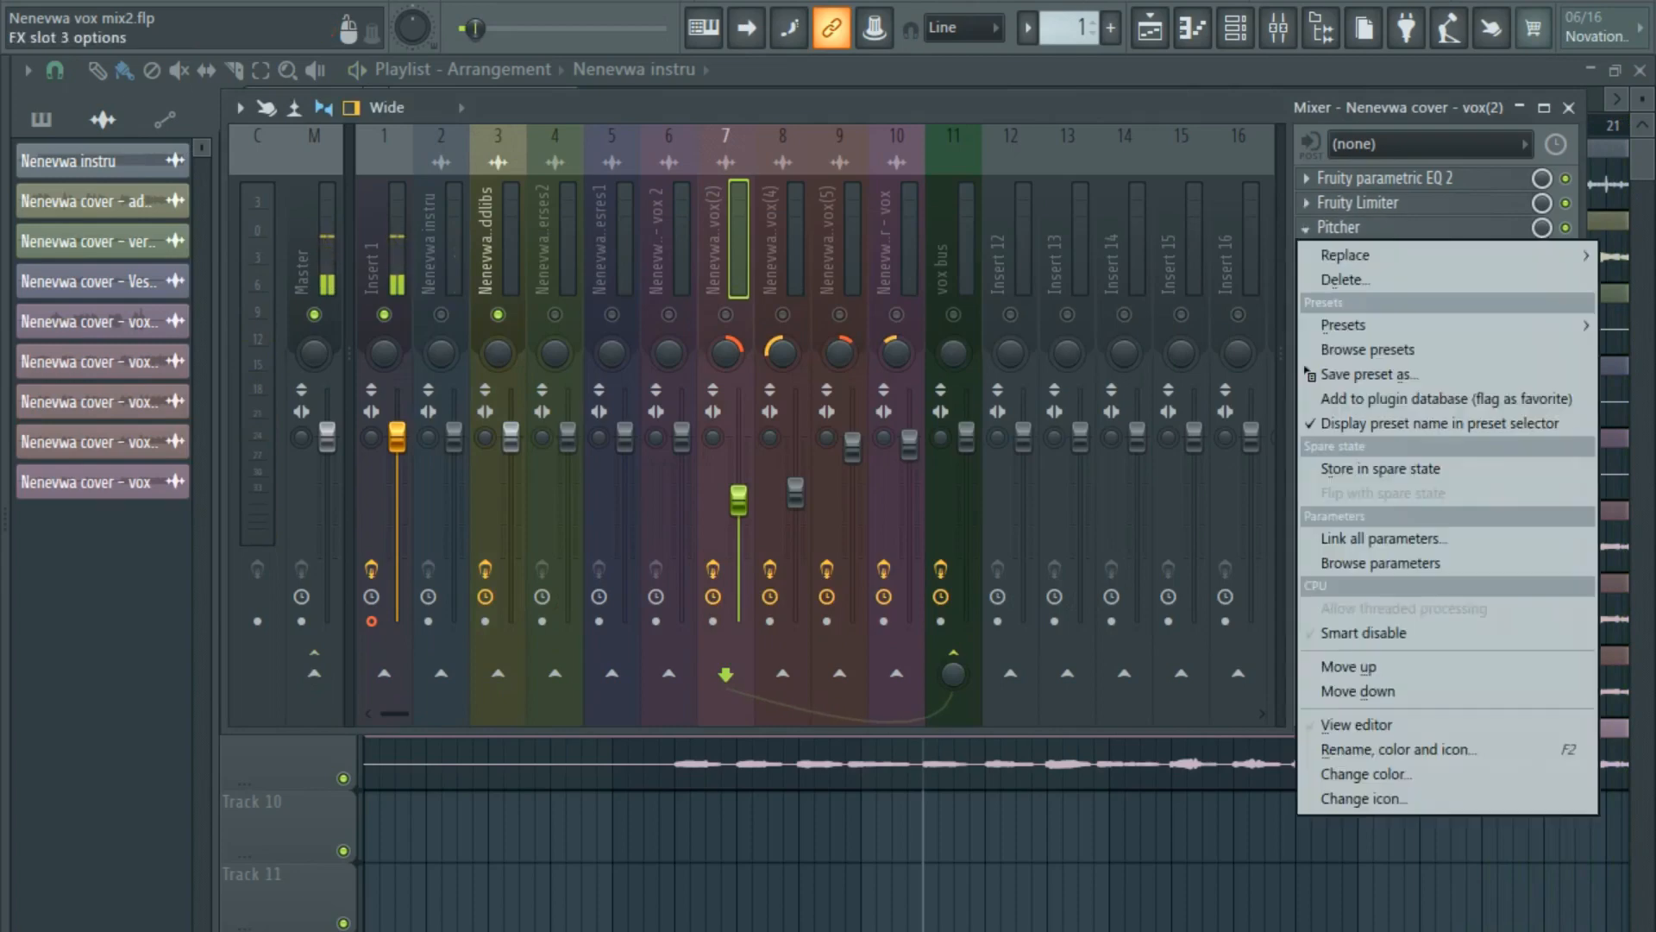
drag(1307, 372, 450, 327)
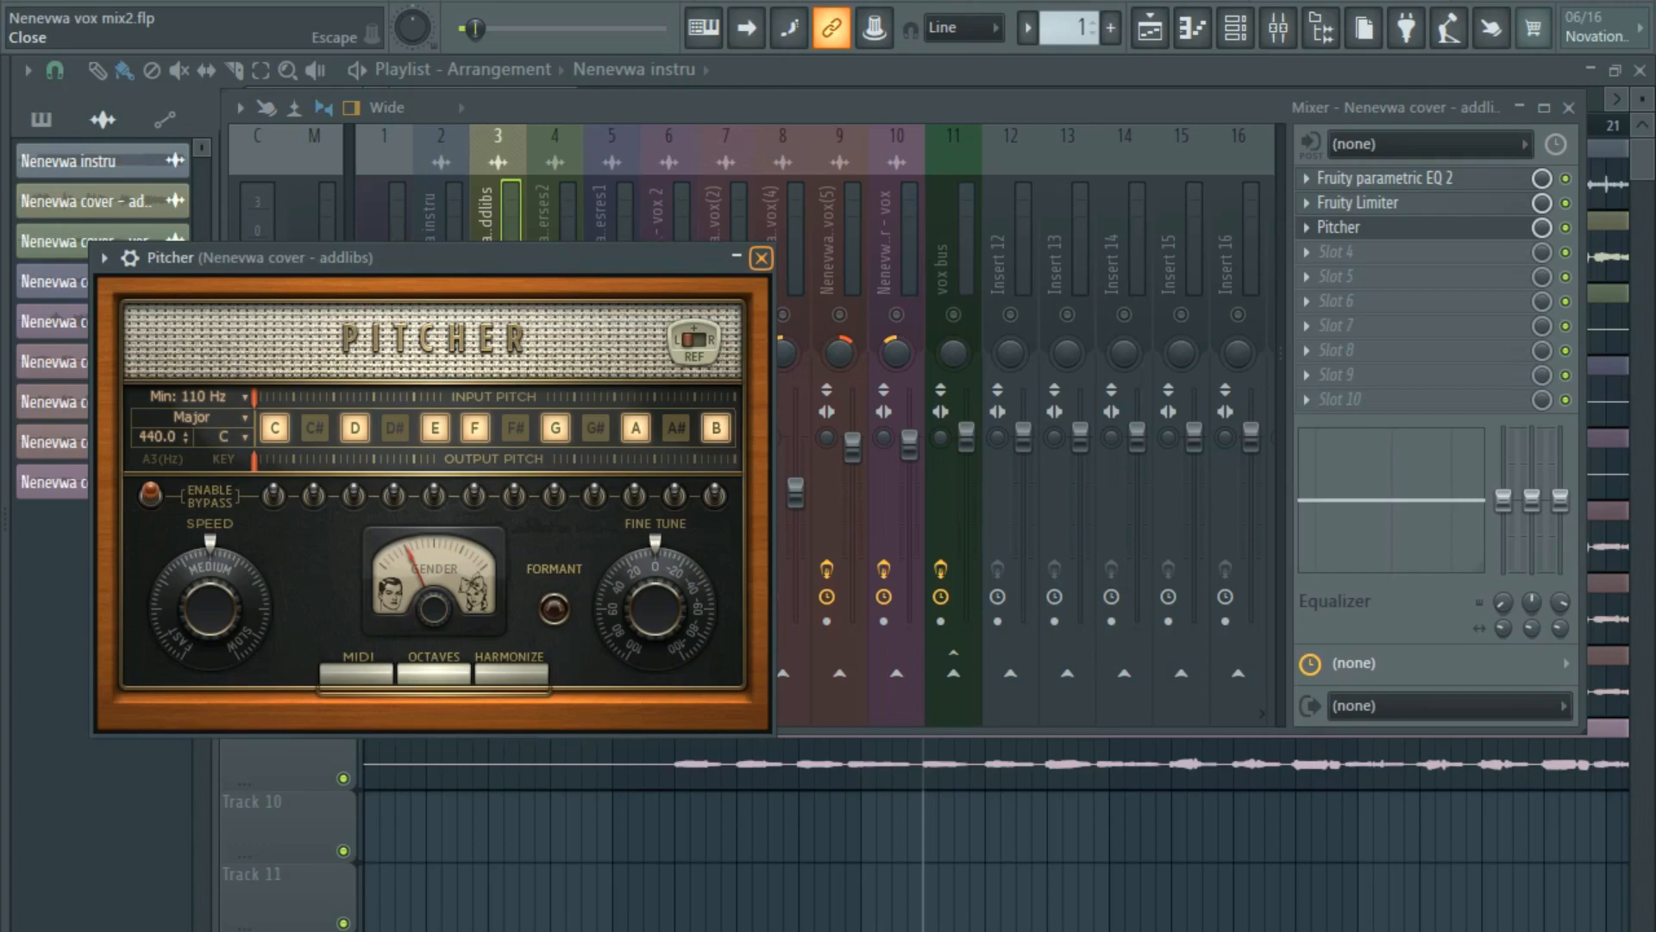
click(761, 258)
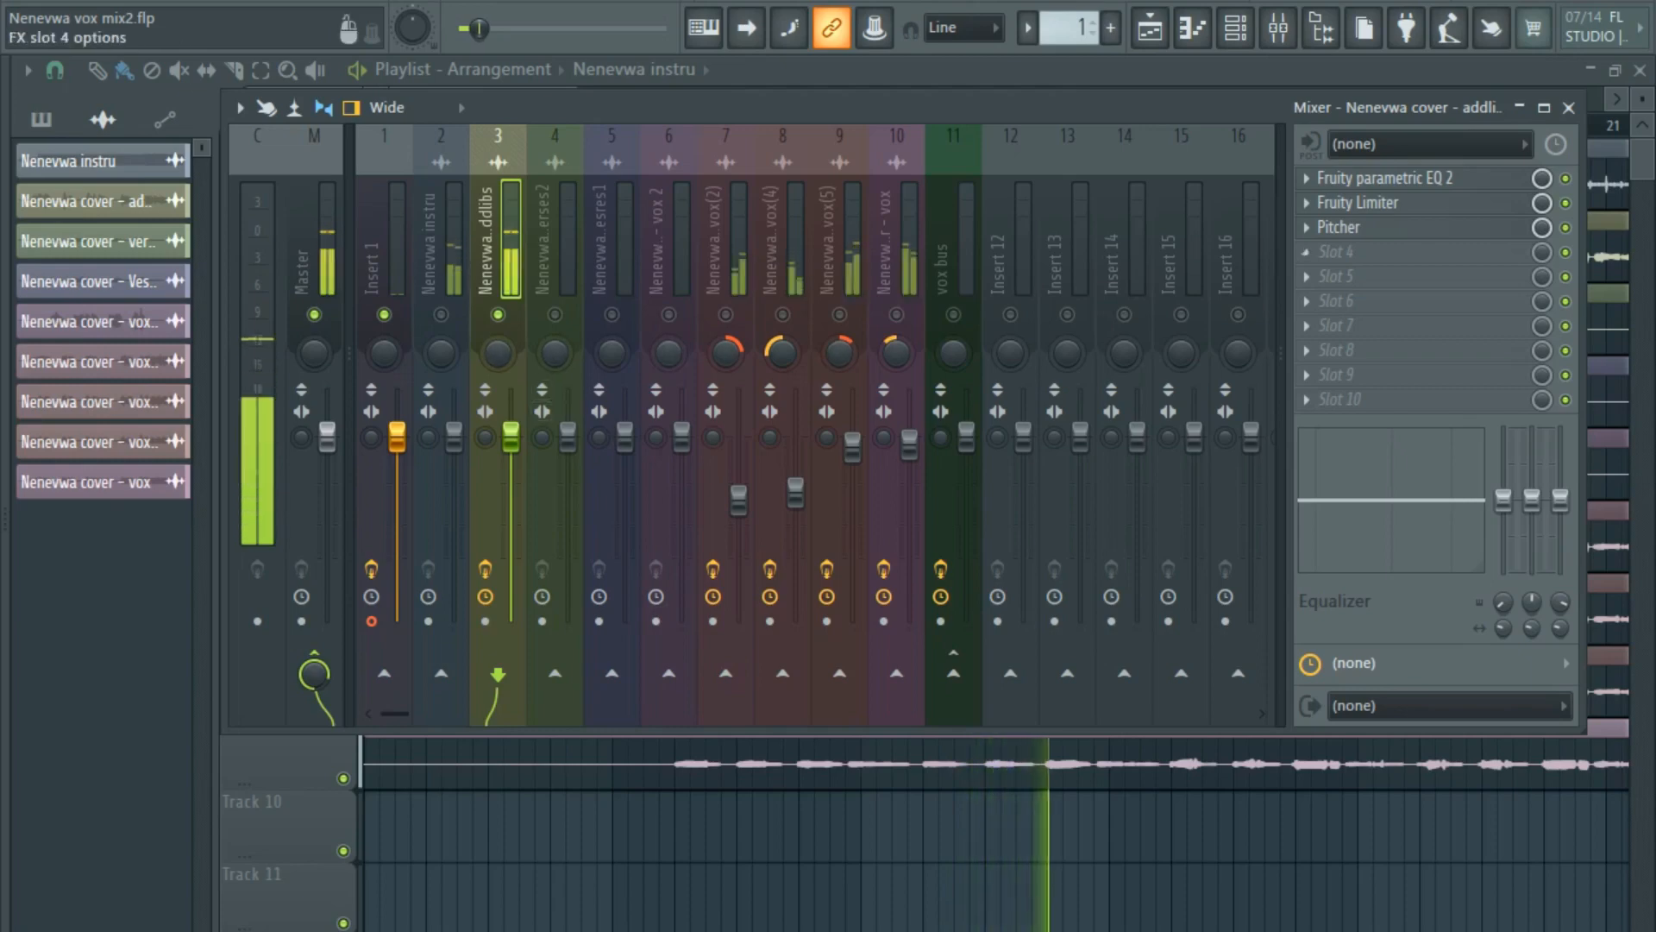
Check how the addlibs channel's Pitcher tracks the vocal during playback, and close it.
click(1359, 227)
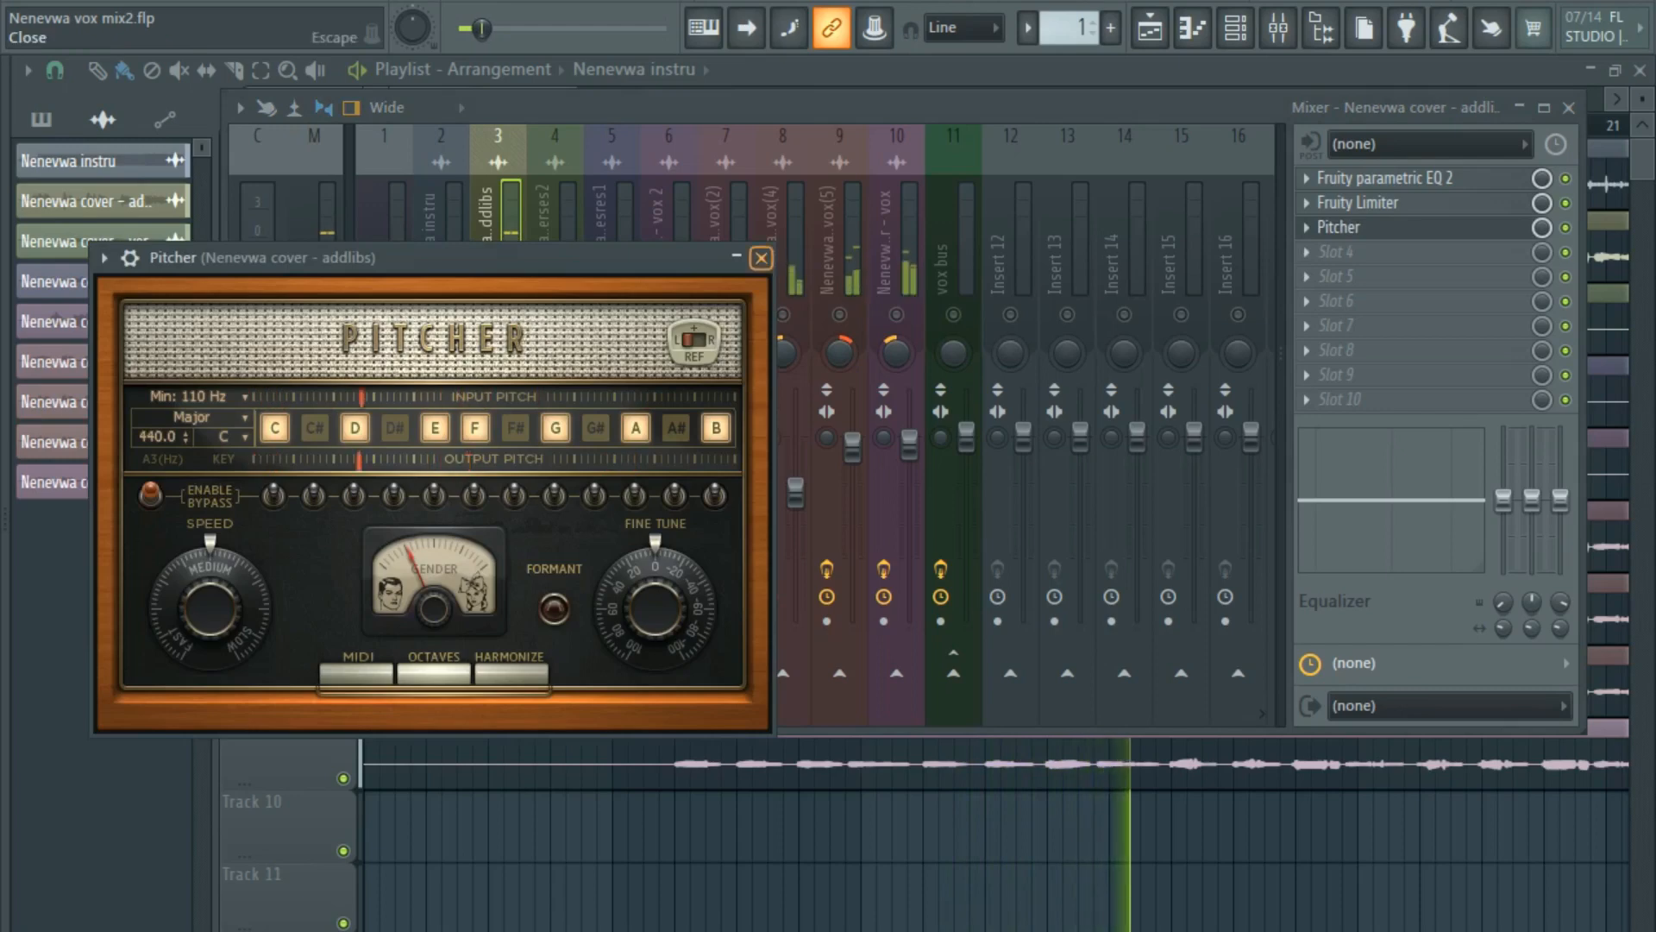
key(space)
click(761, 258)
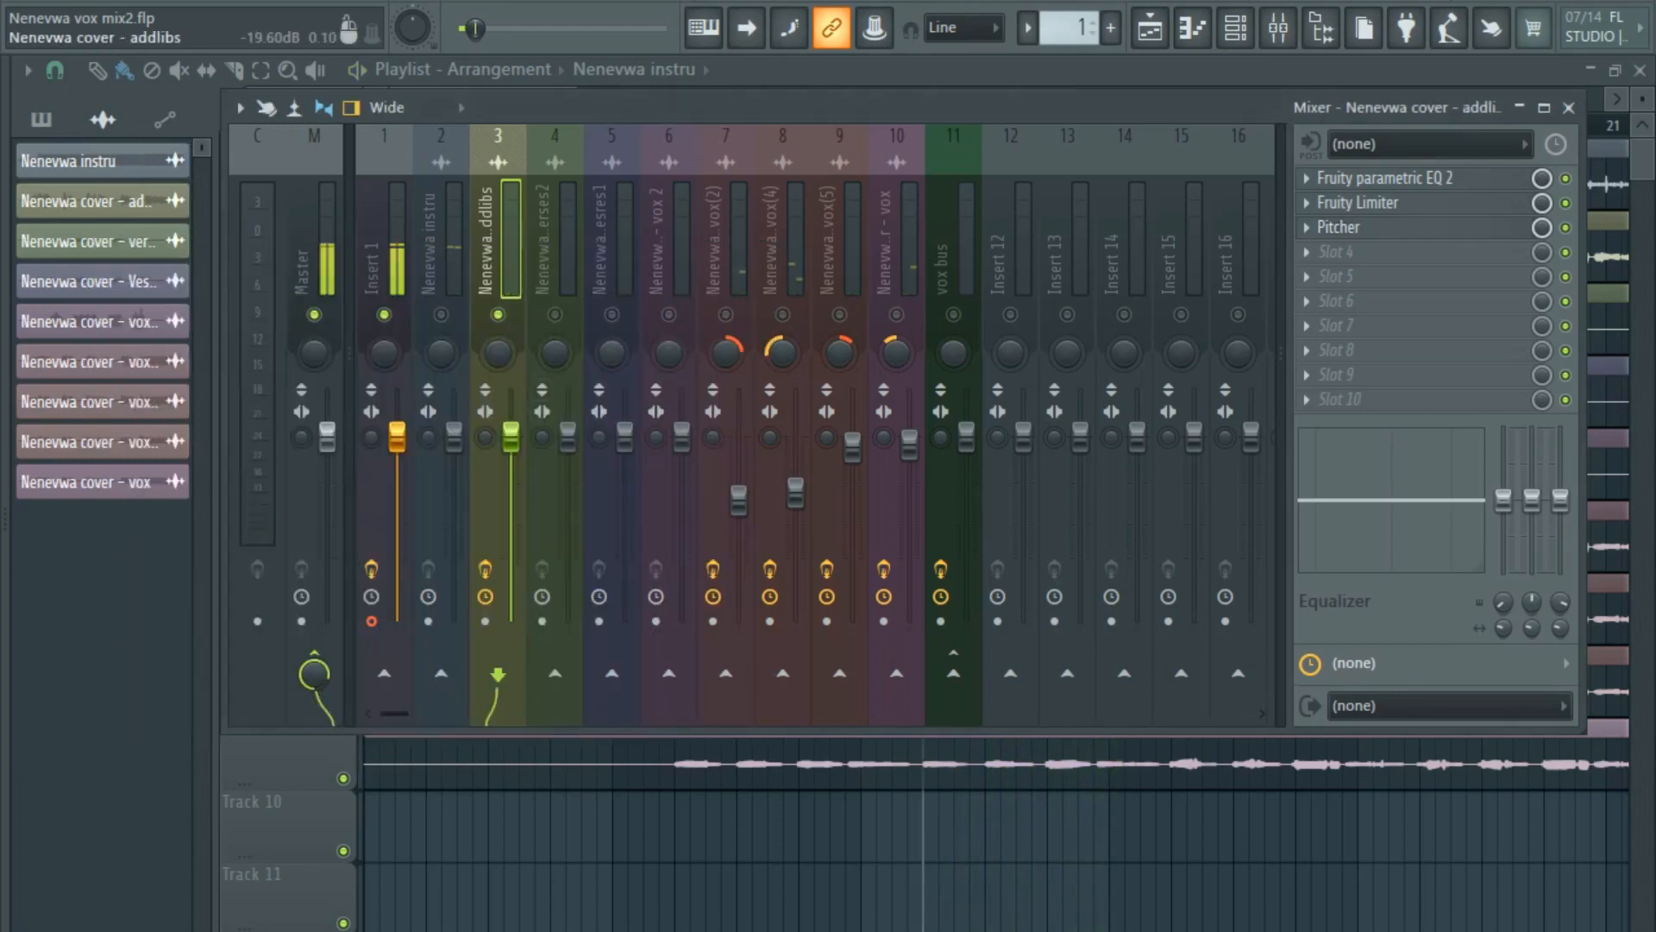
Copy Fruity parametric EQ 2 with its settings from the addlibs channel to the verses2 channel and close its editor.
click(567, 249)
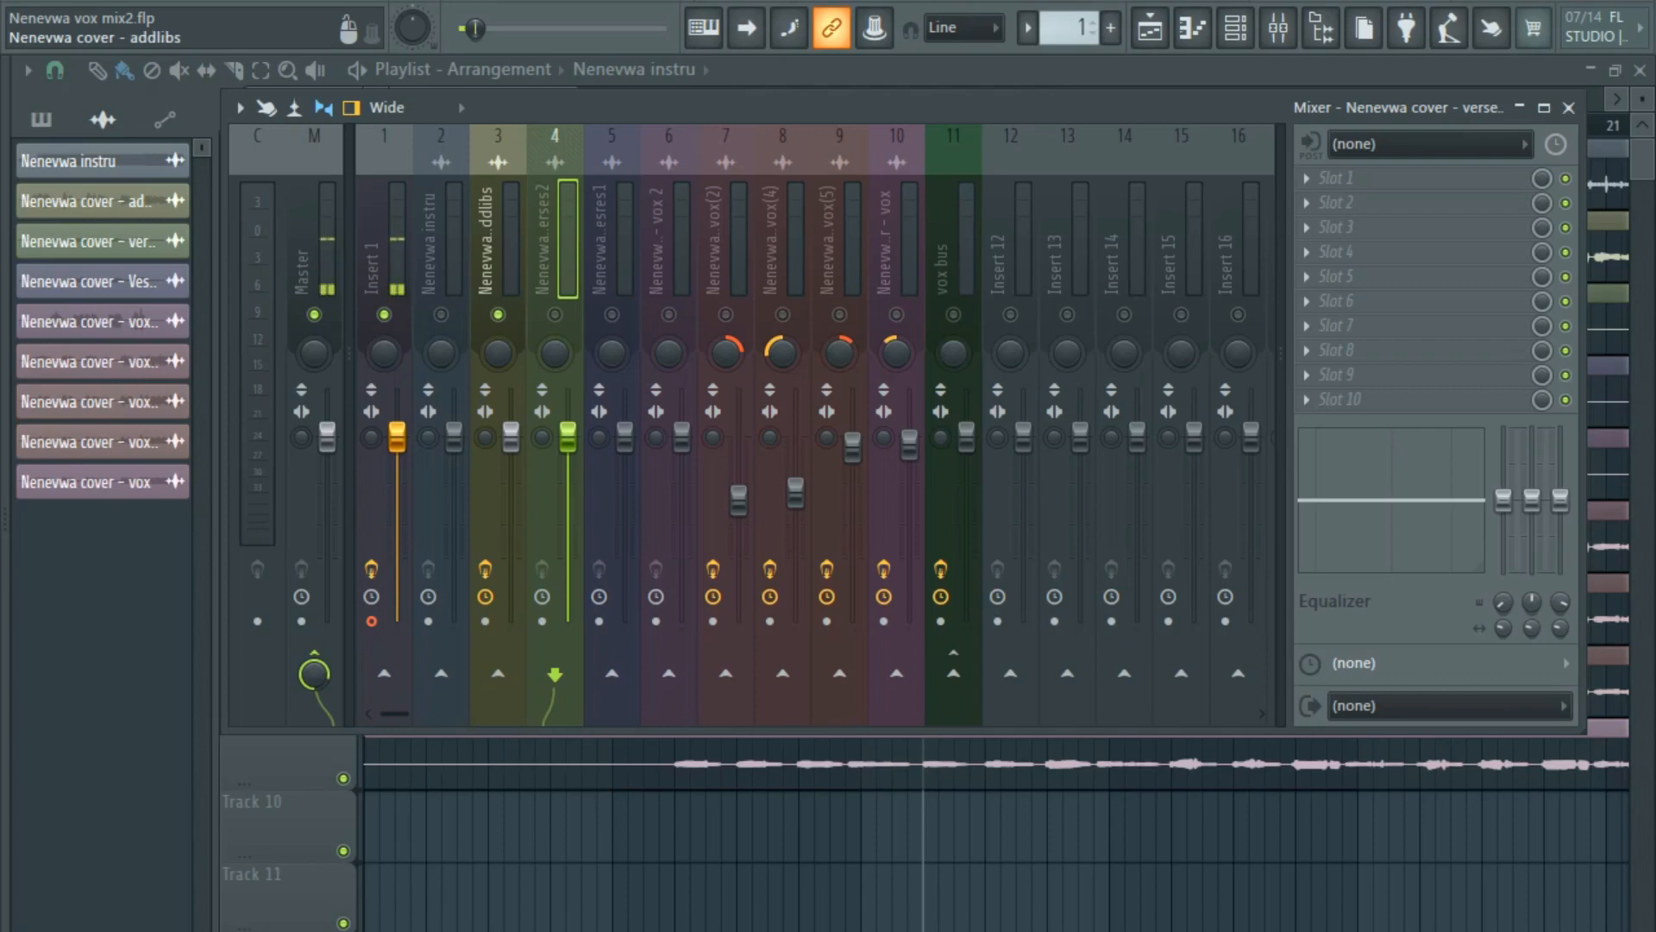
click(489, 243)
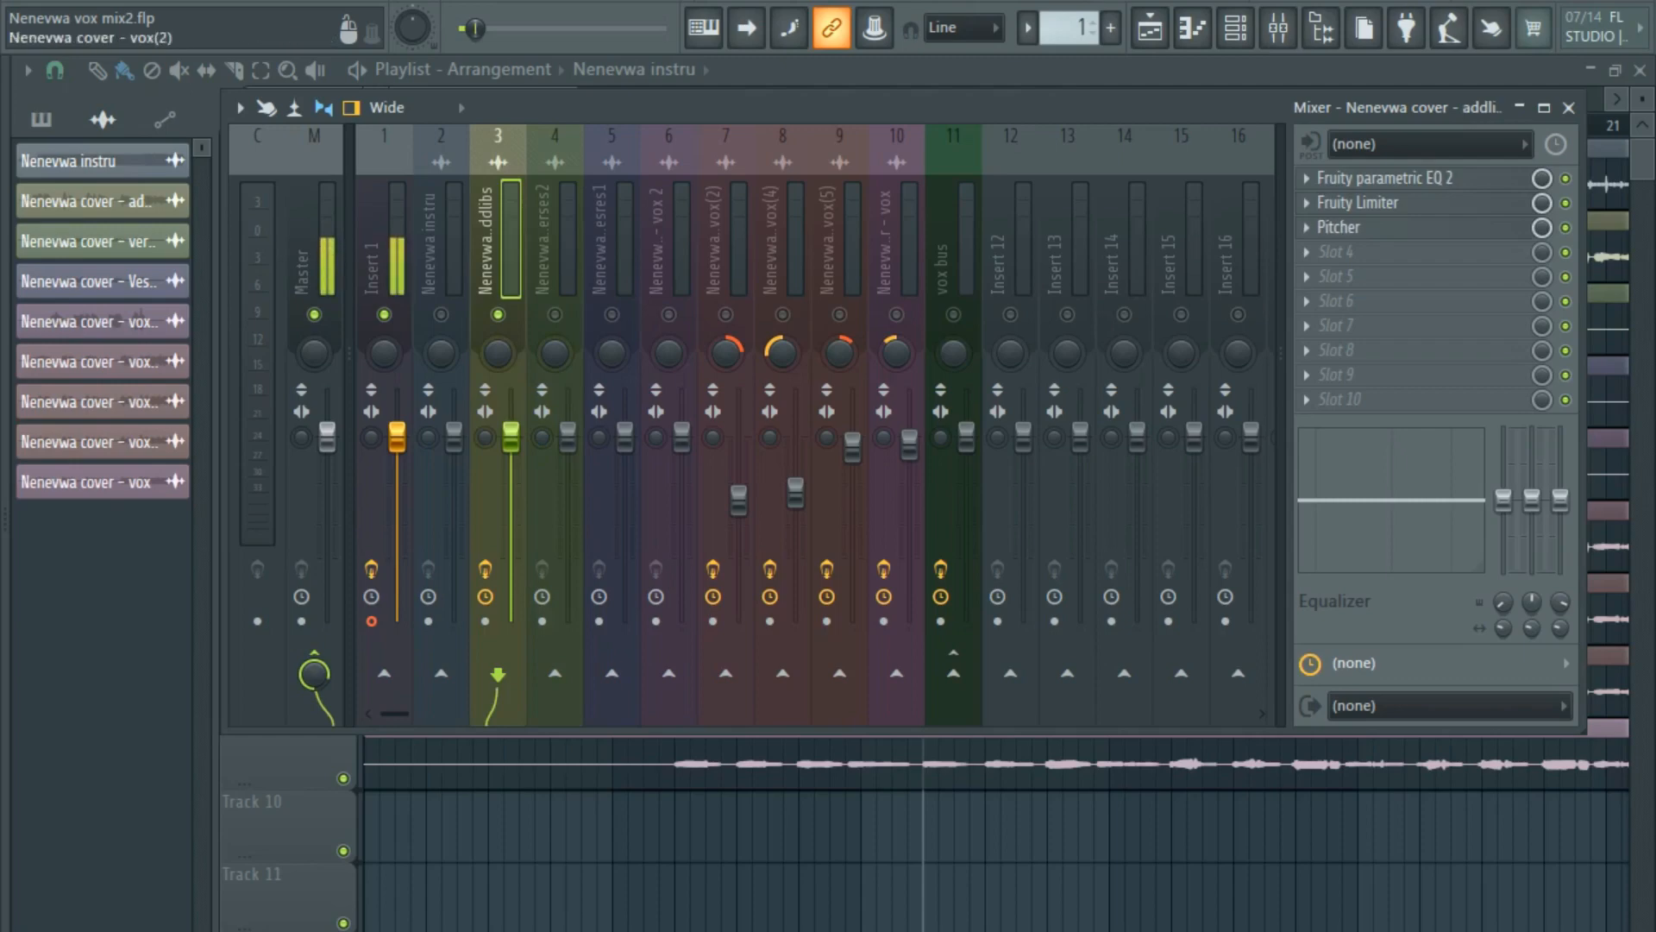
click(558, 250)
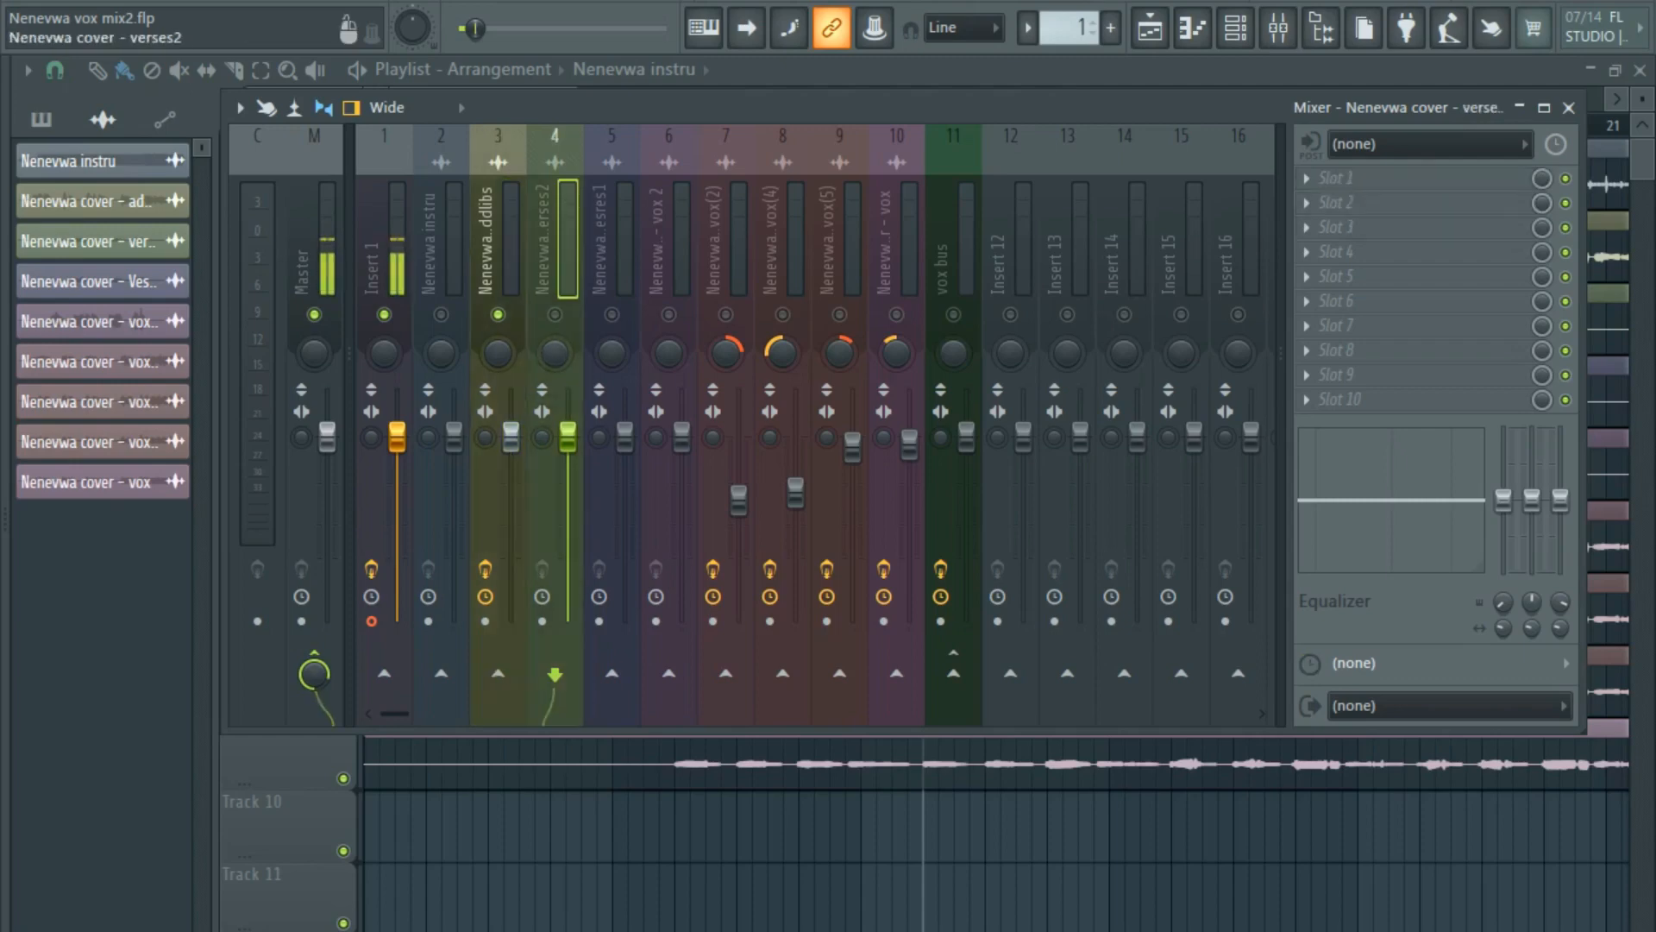
click(497, 638)
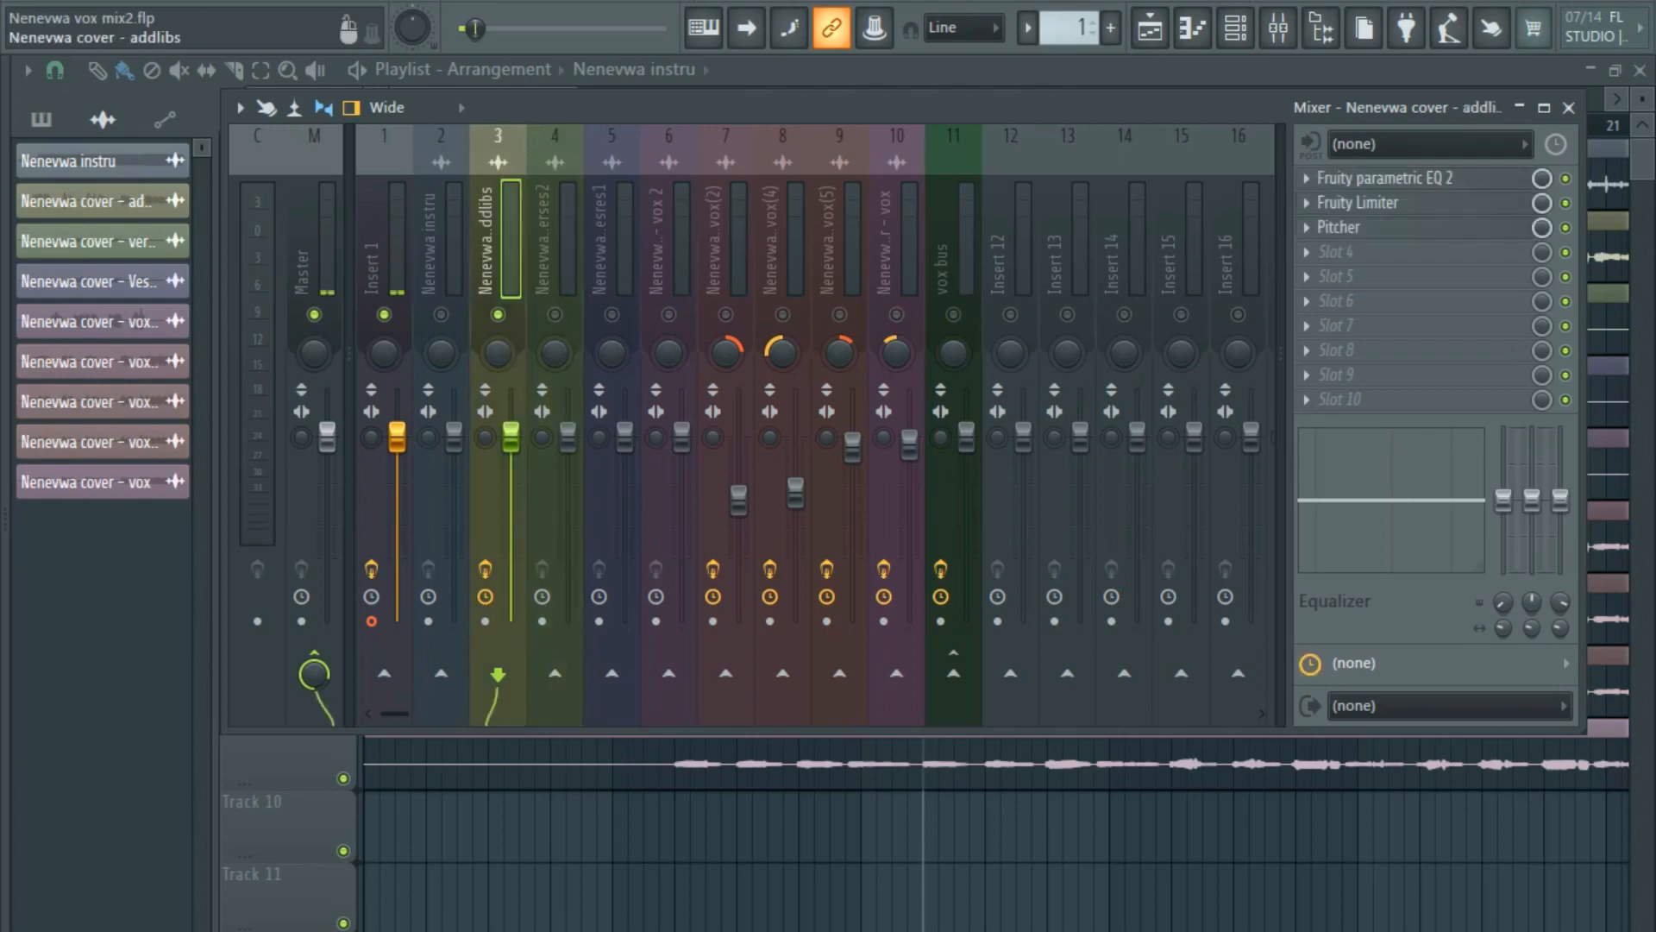
click(1306, 177)
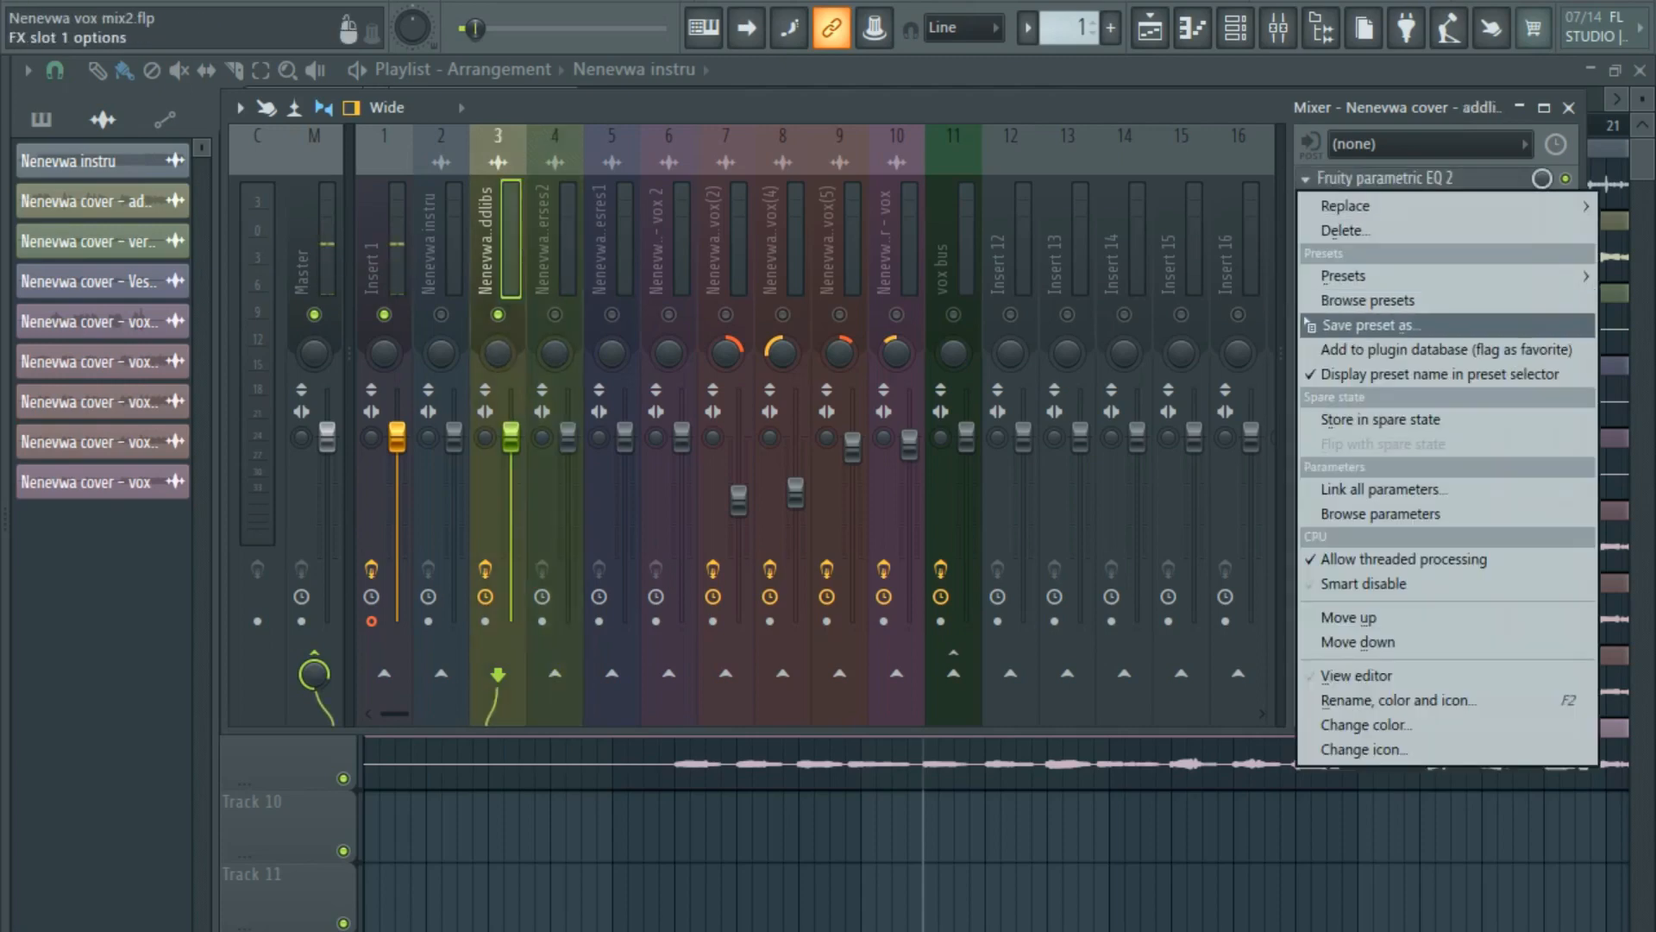
drag(1361, 325, 557, 314)
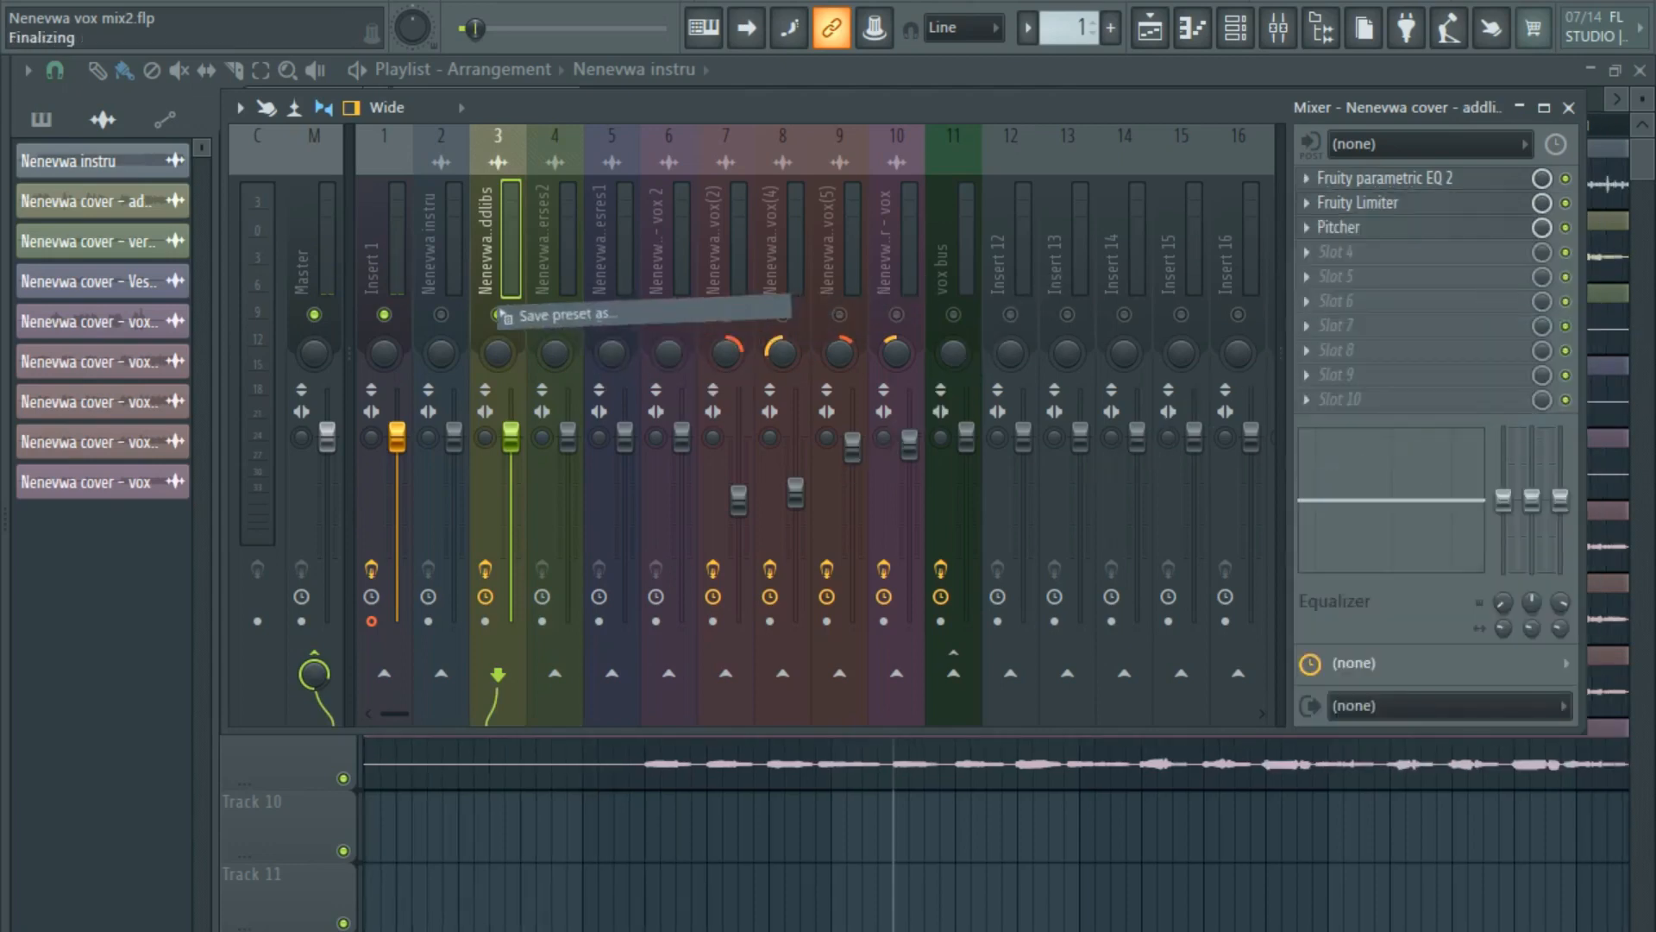
click(903, 258)
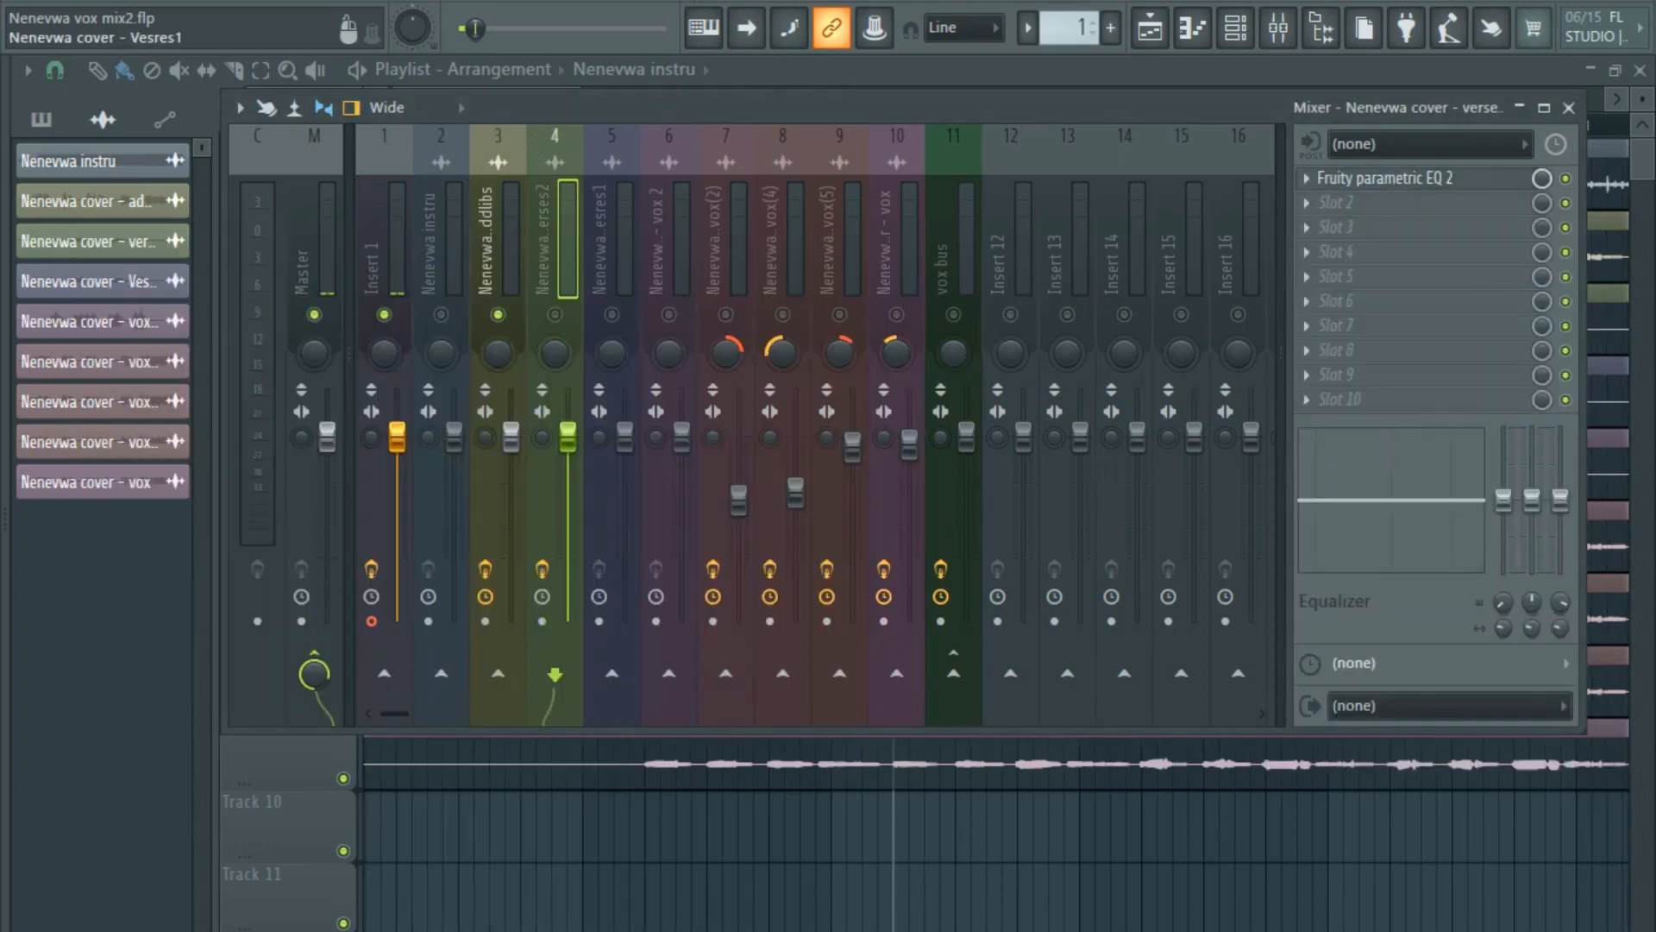
Copy Fruity Limiter with its settings from the addlibs channel to the verses2 channel and close its editor.
click(500, 242)
click(1306, 203)
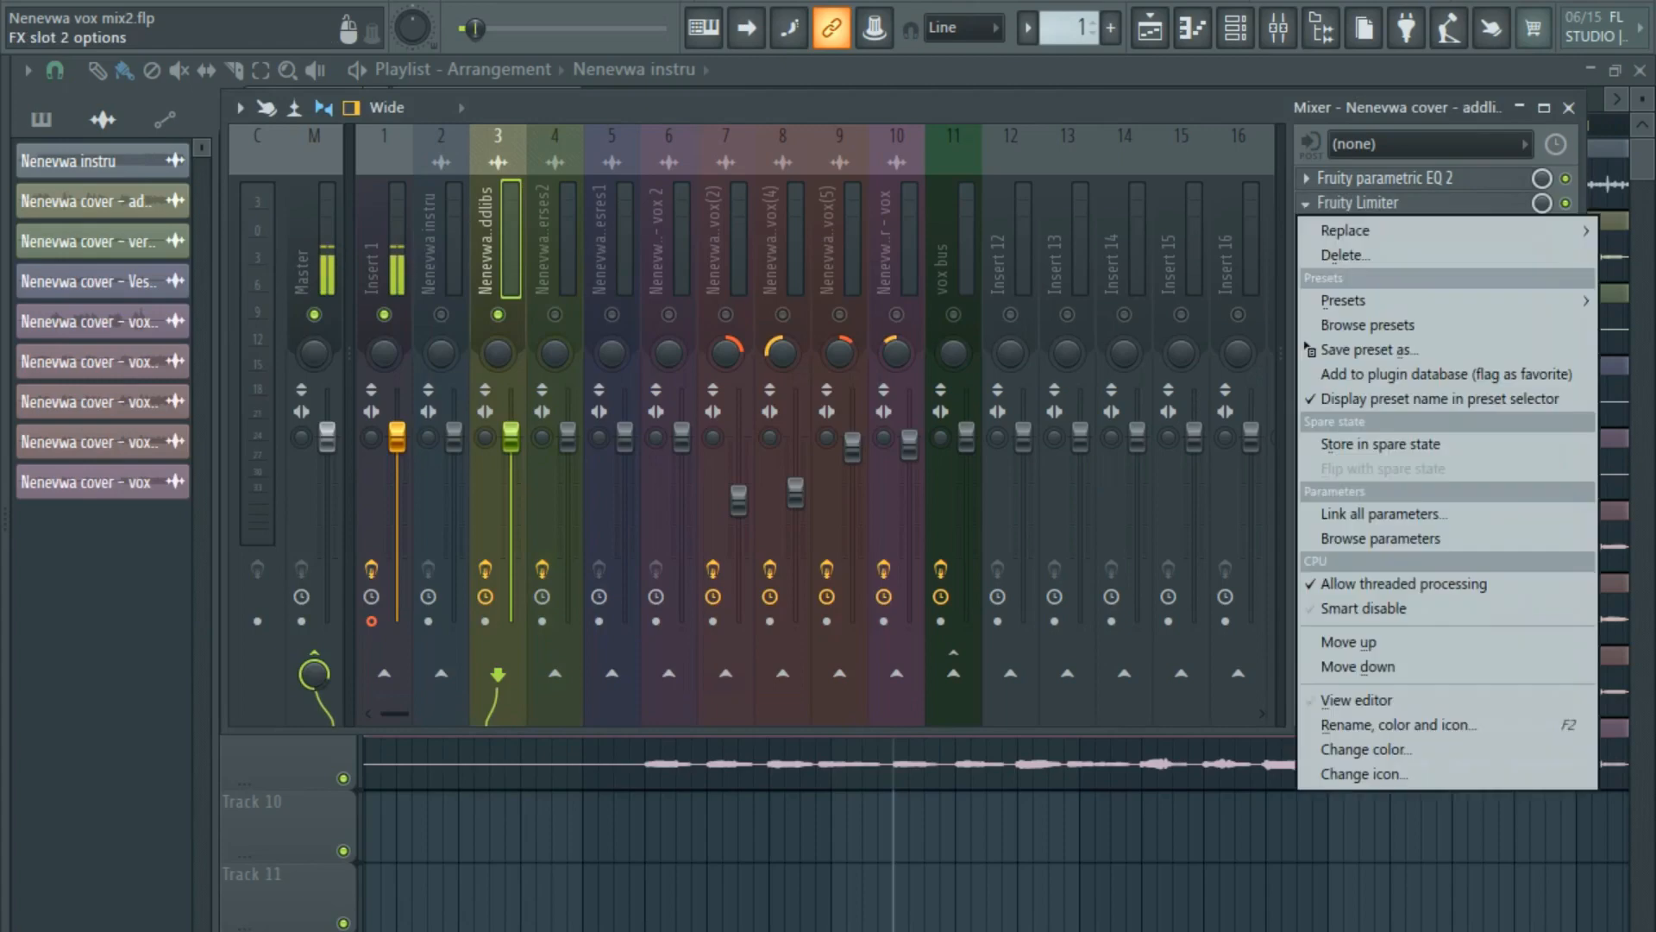
mouse_move(1348, 231)
click(1306, 204)
drag(1346, 350, 548, 347)
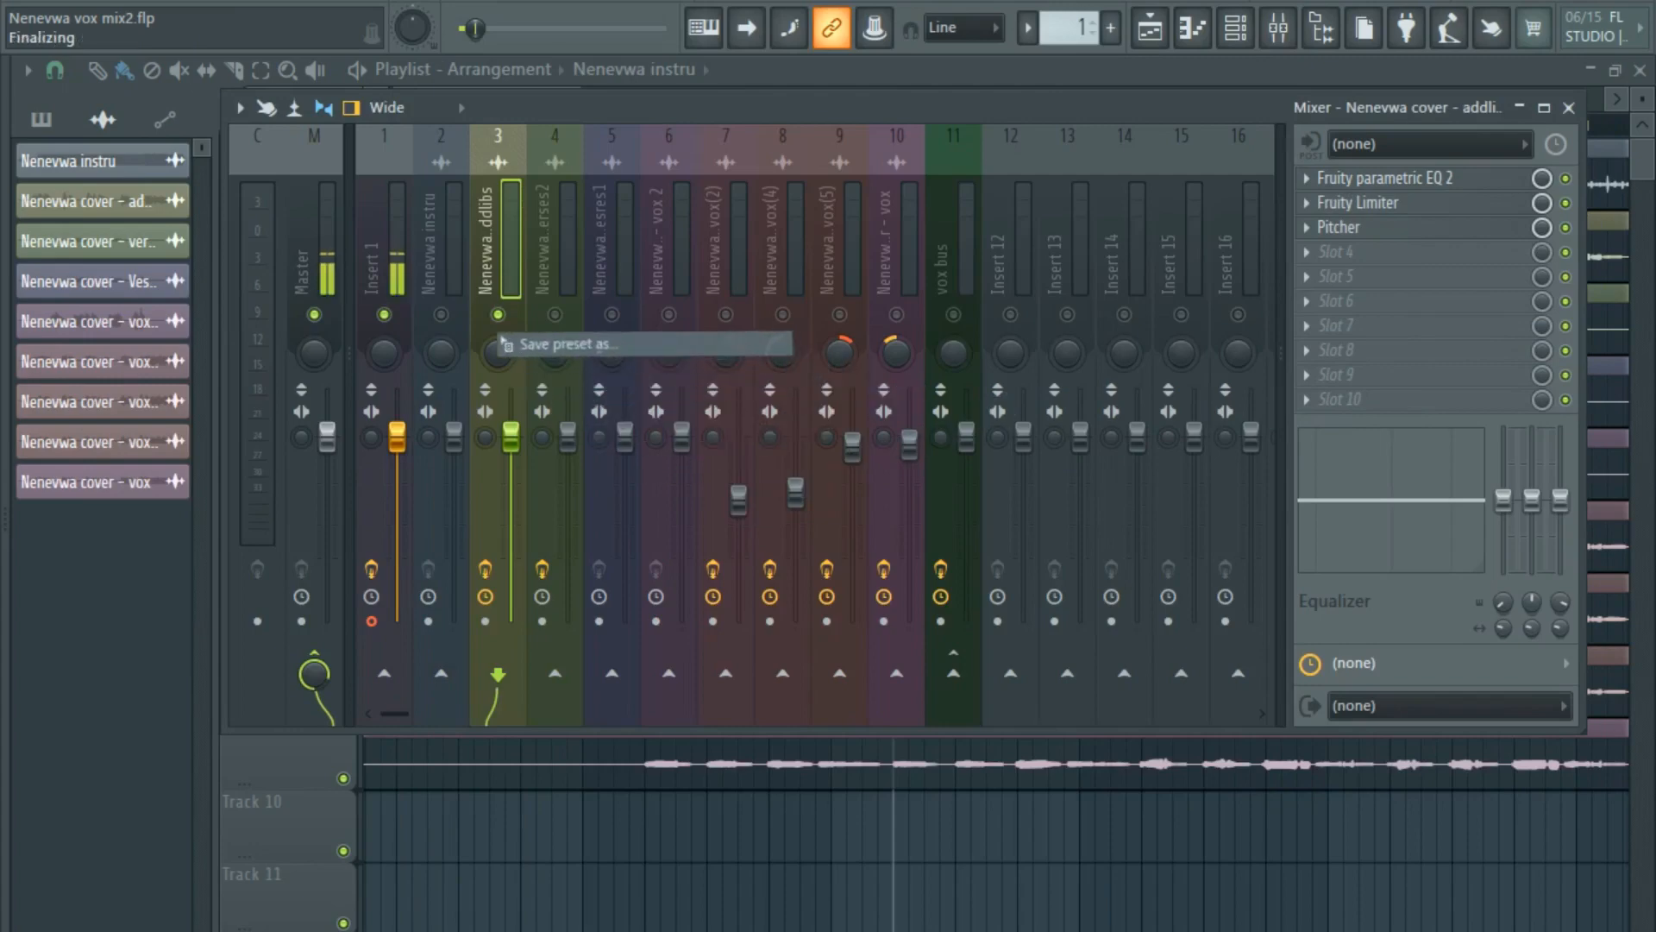
click(928, 291)
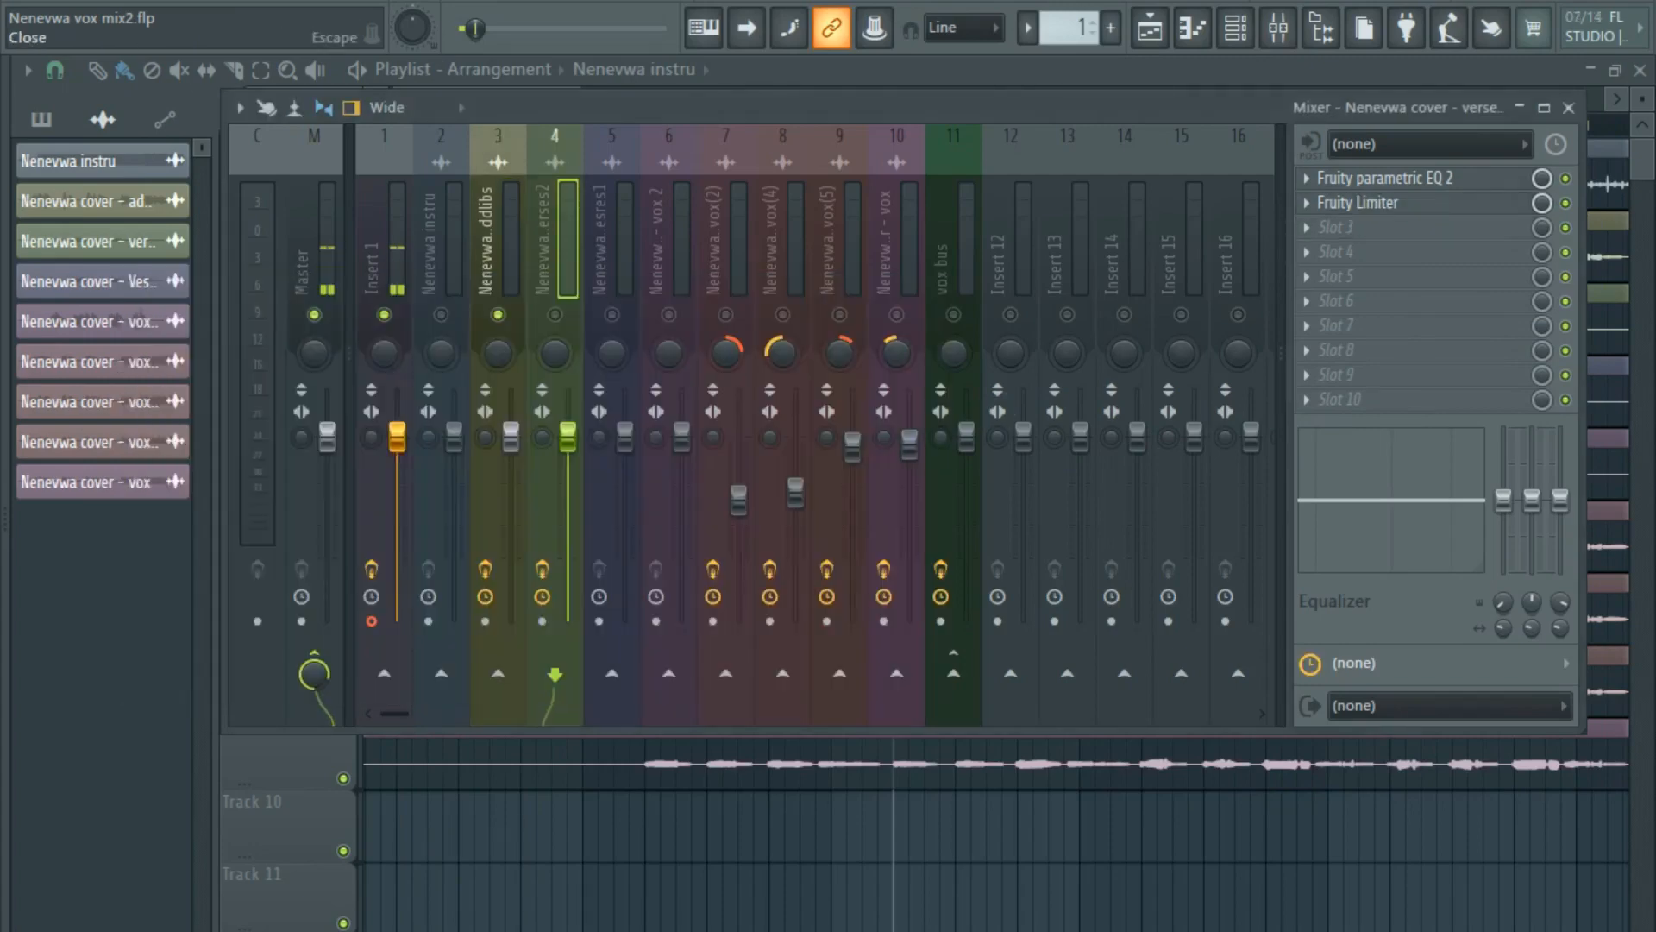
Copy Pitcher with its settings from the addlibs channel to the verses2 channel and close its editor.
click(487, 250)
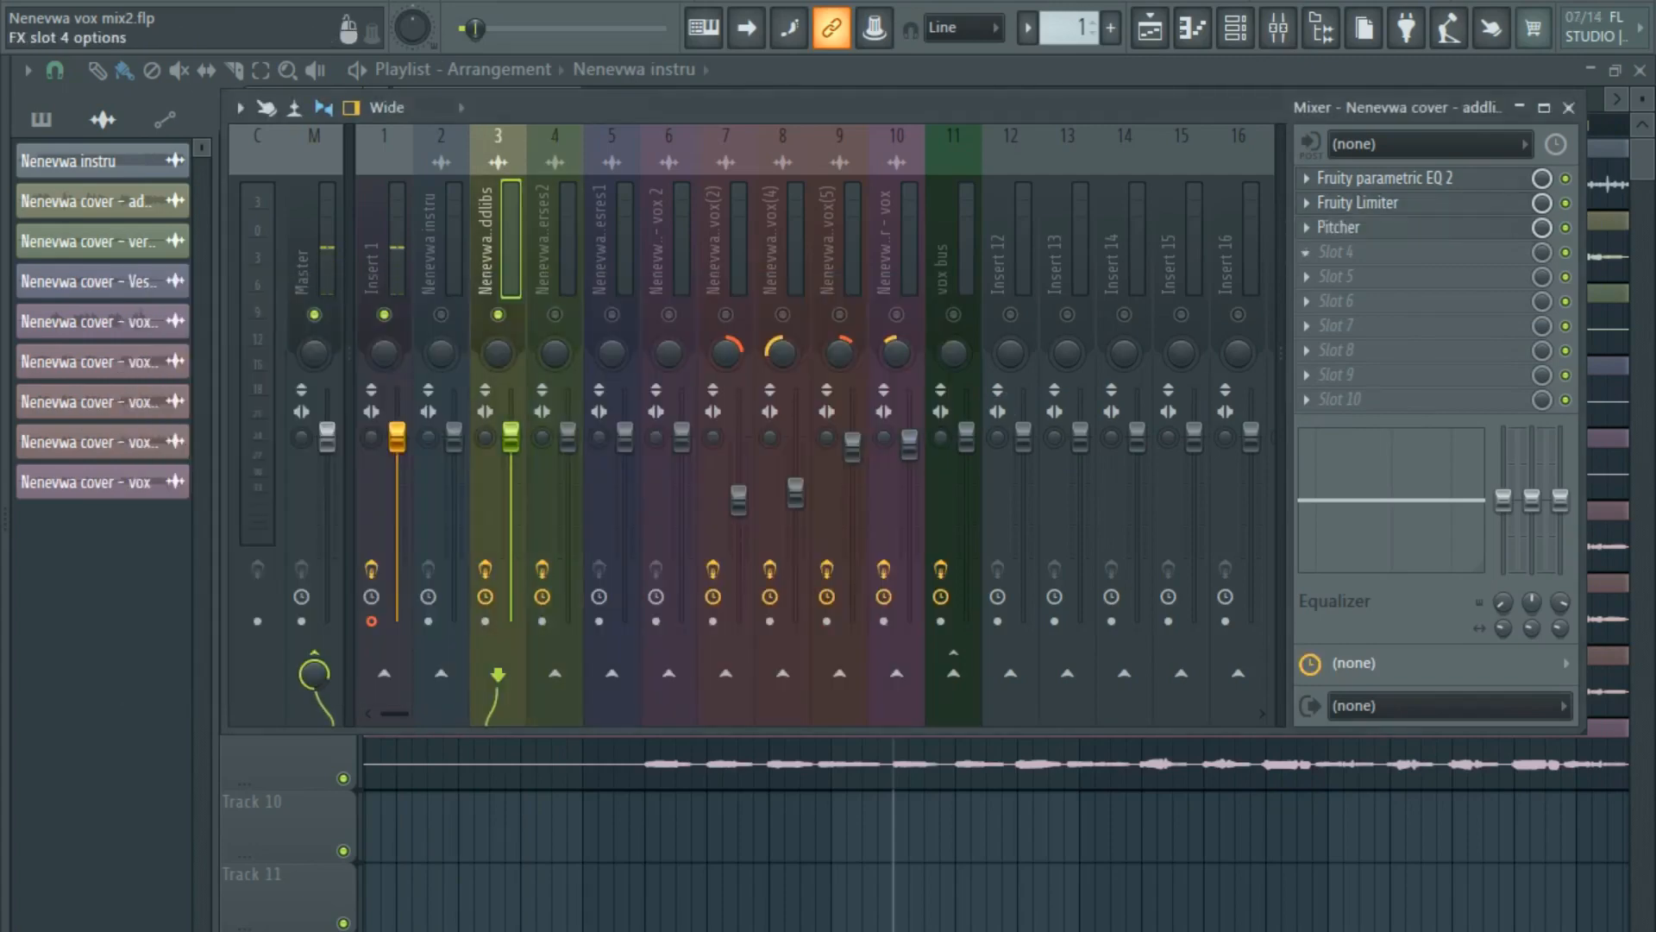
click(1311, 226)
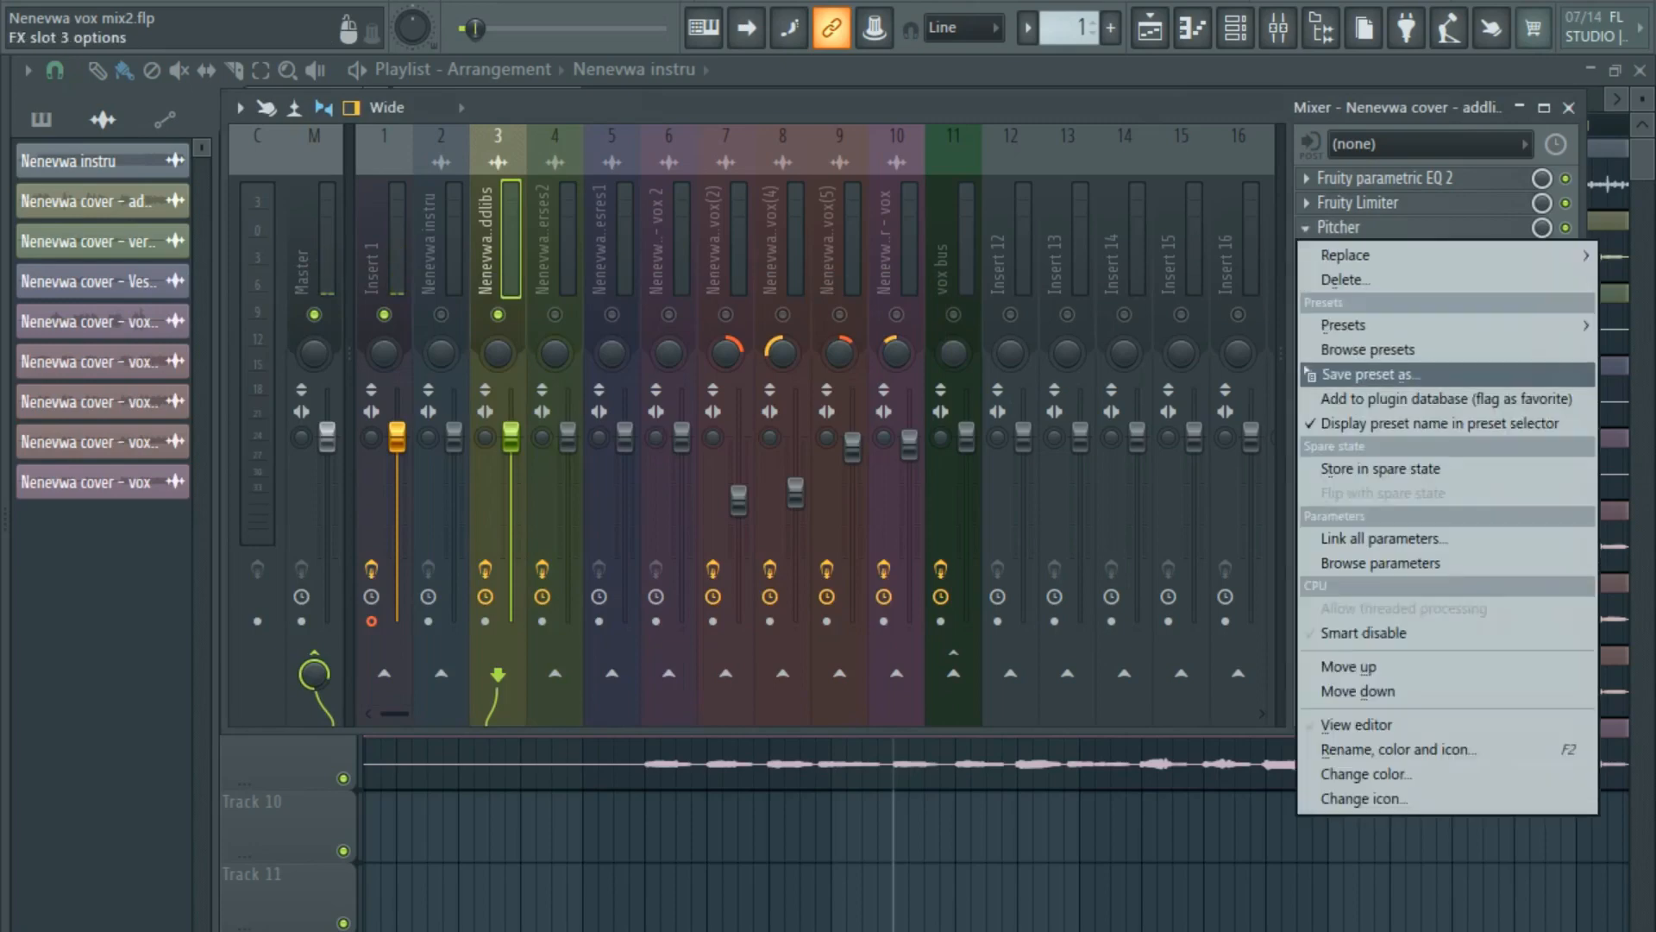
drag(1328, 374, 509, 319)
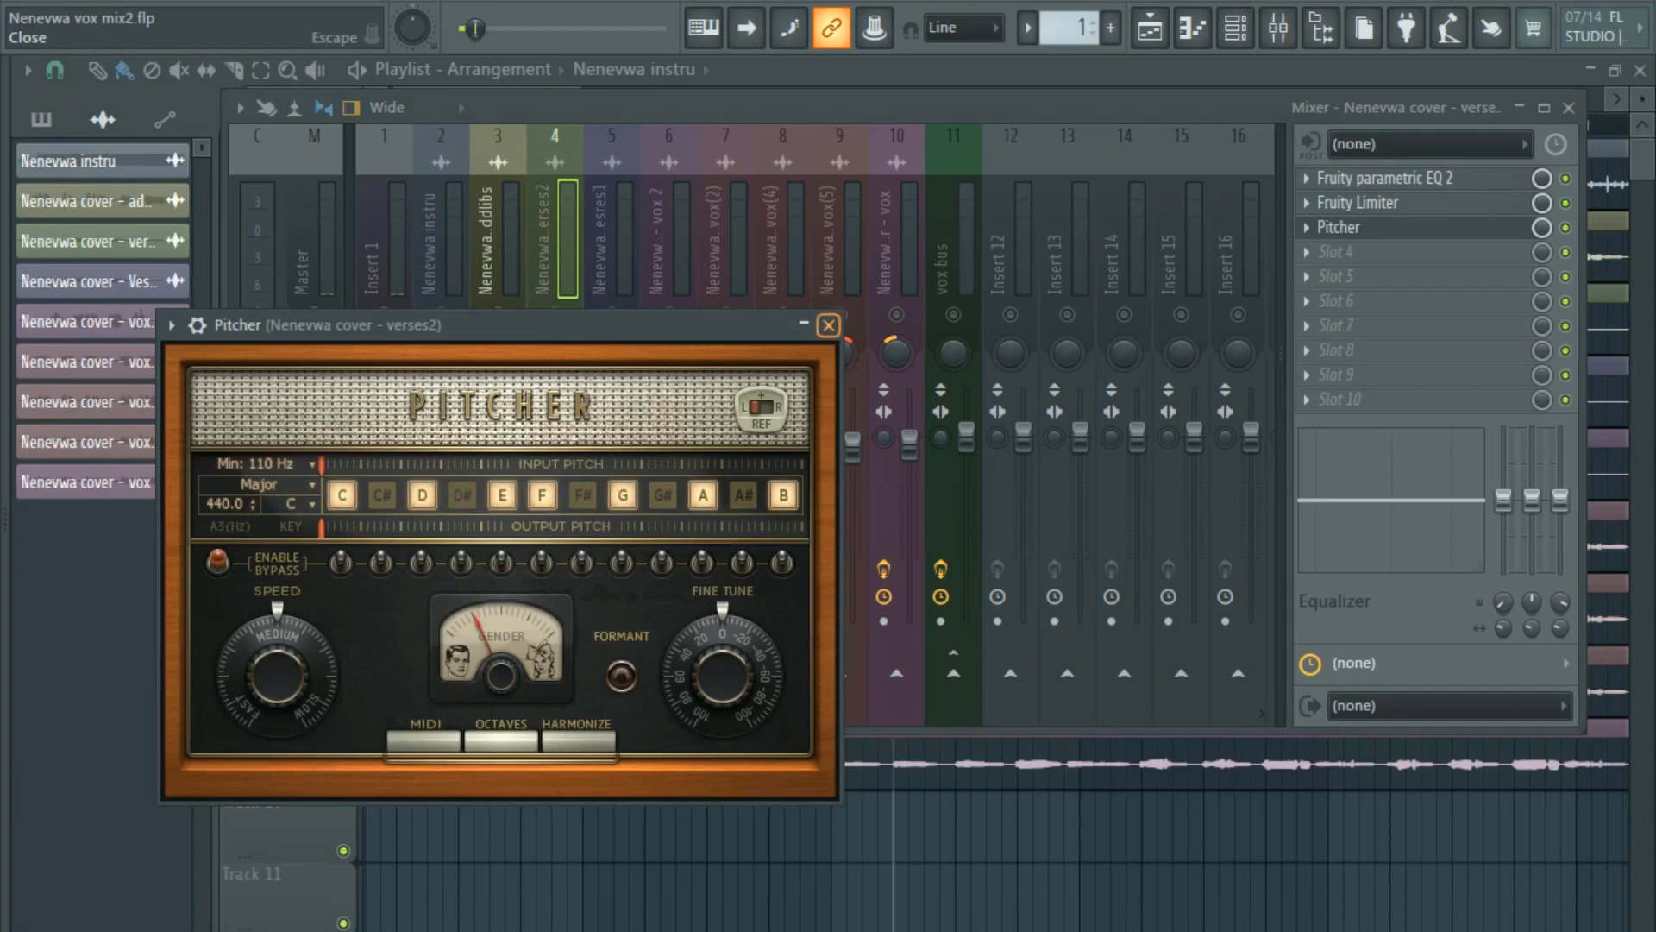
click(829, 325)
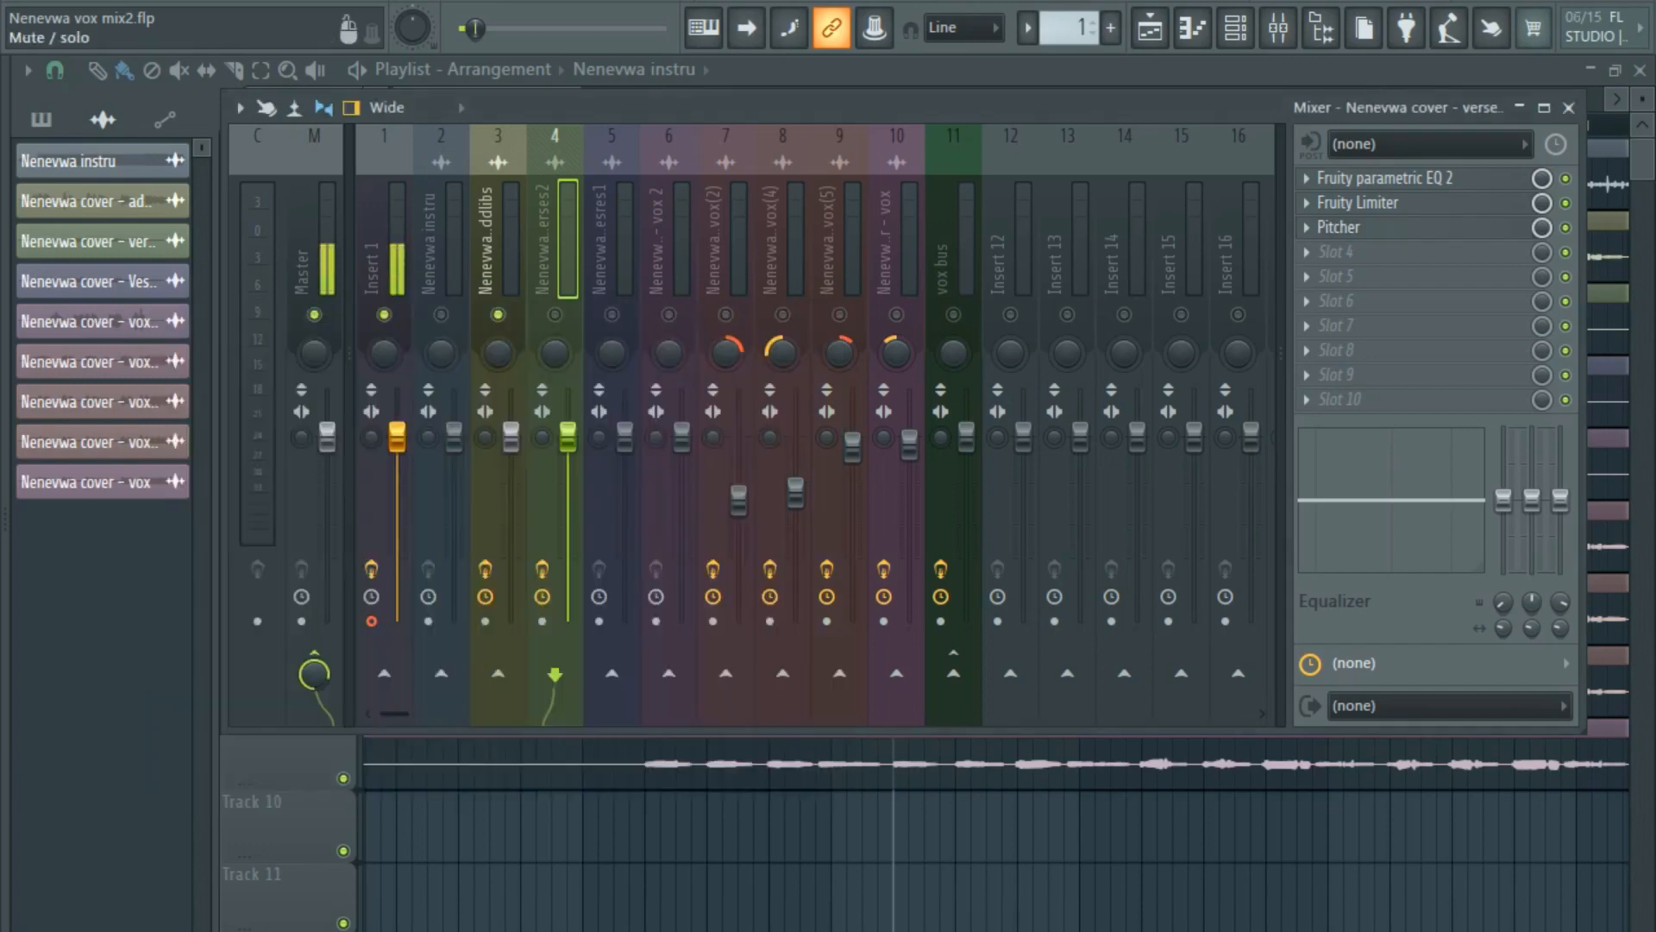
Route the Vesres1 channel into the verses2 channel and remove its send to the Master.
click(611, 250)
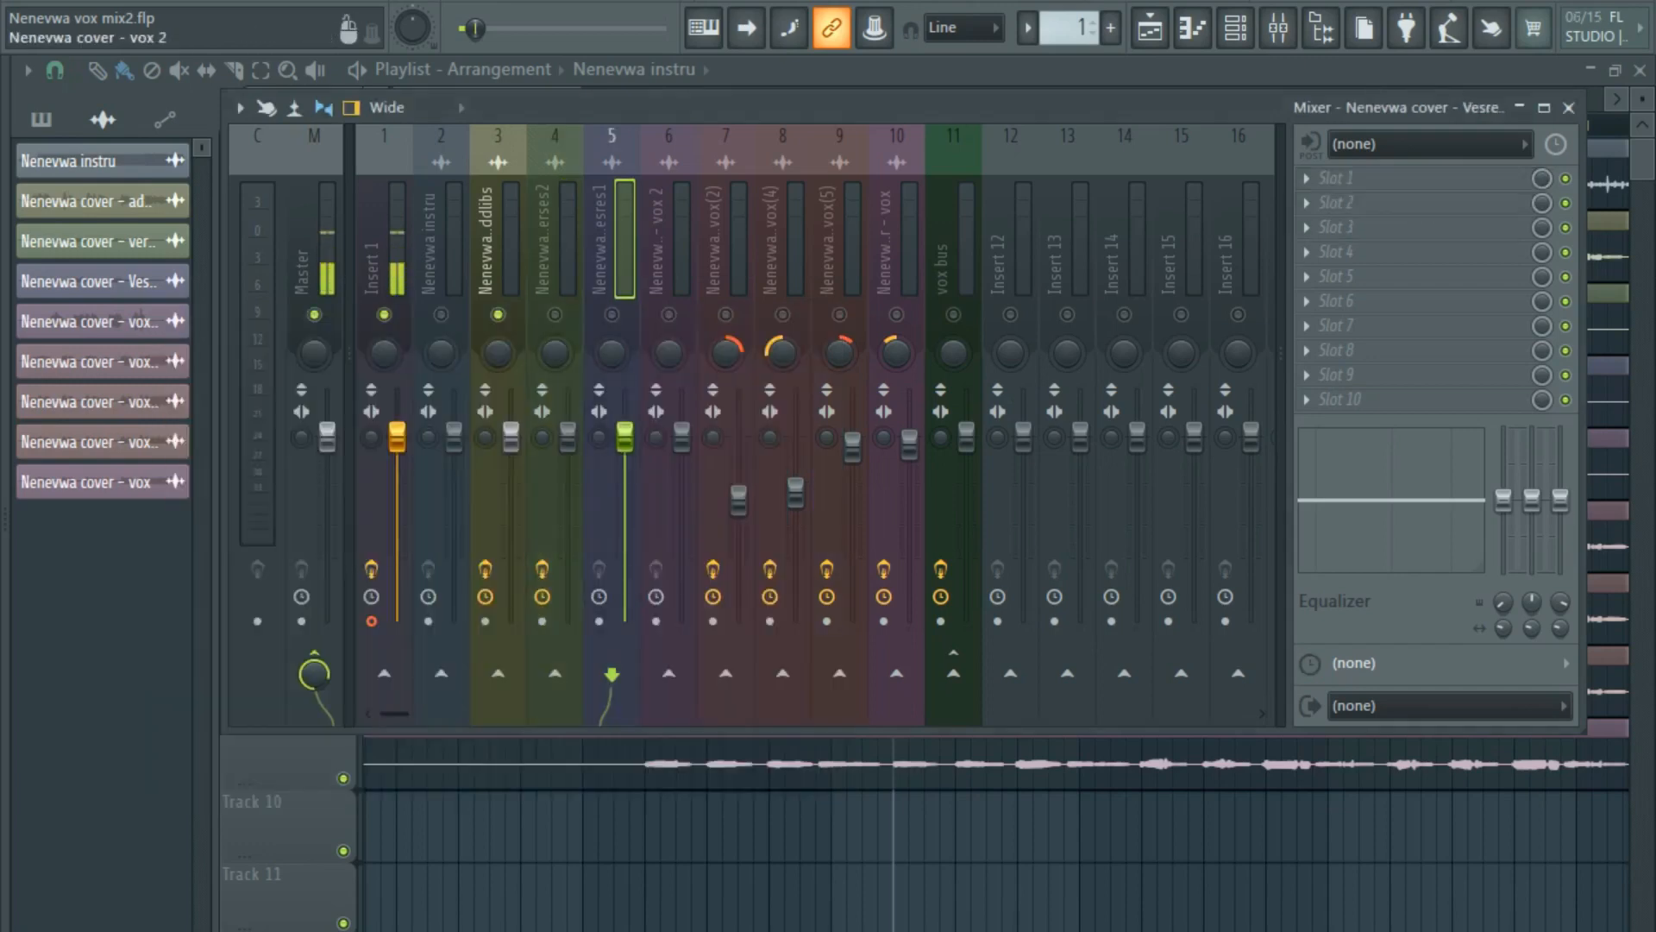
click(668, 250)
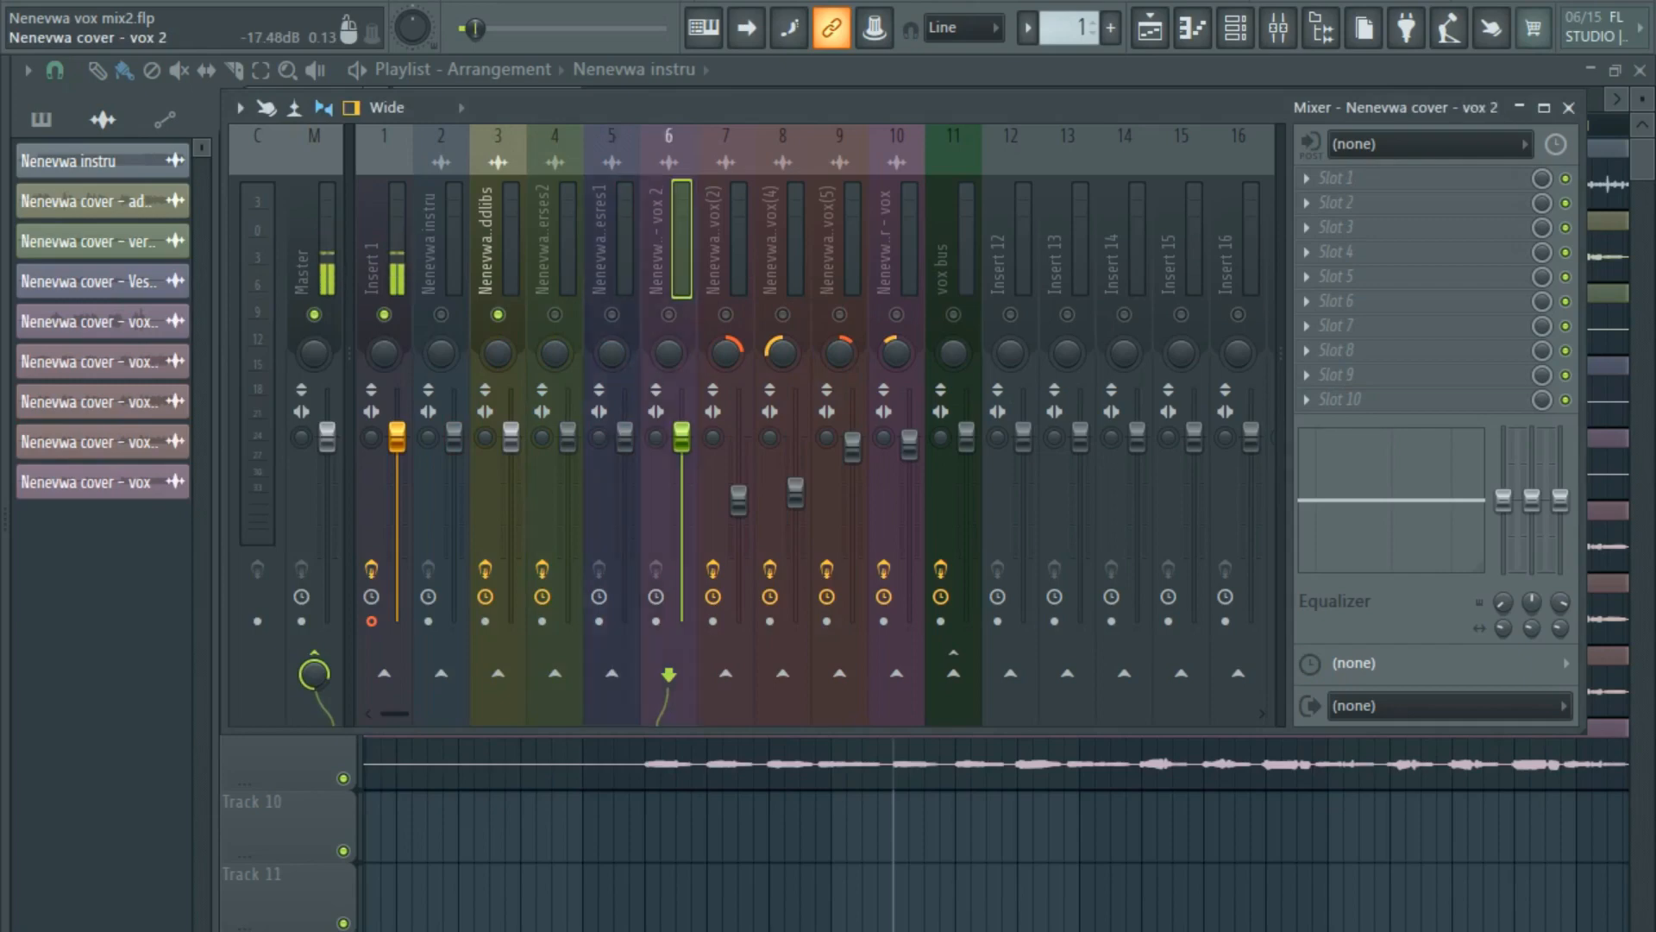
click(611, 250)
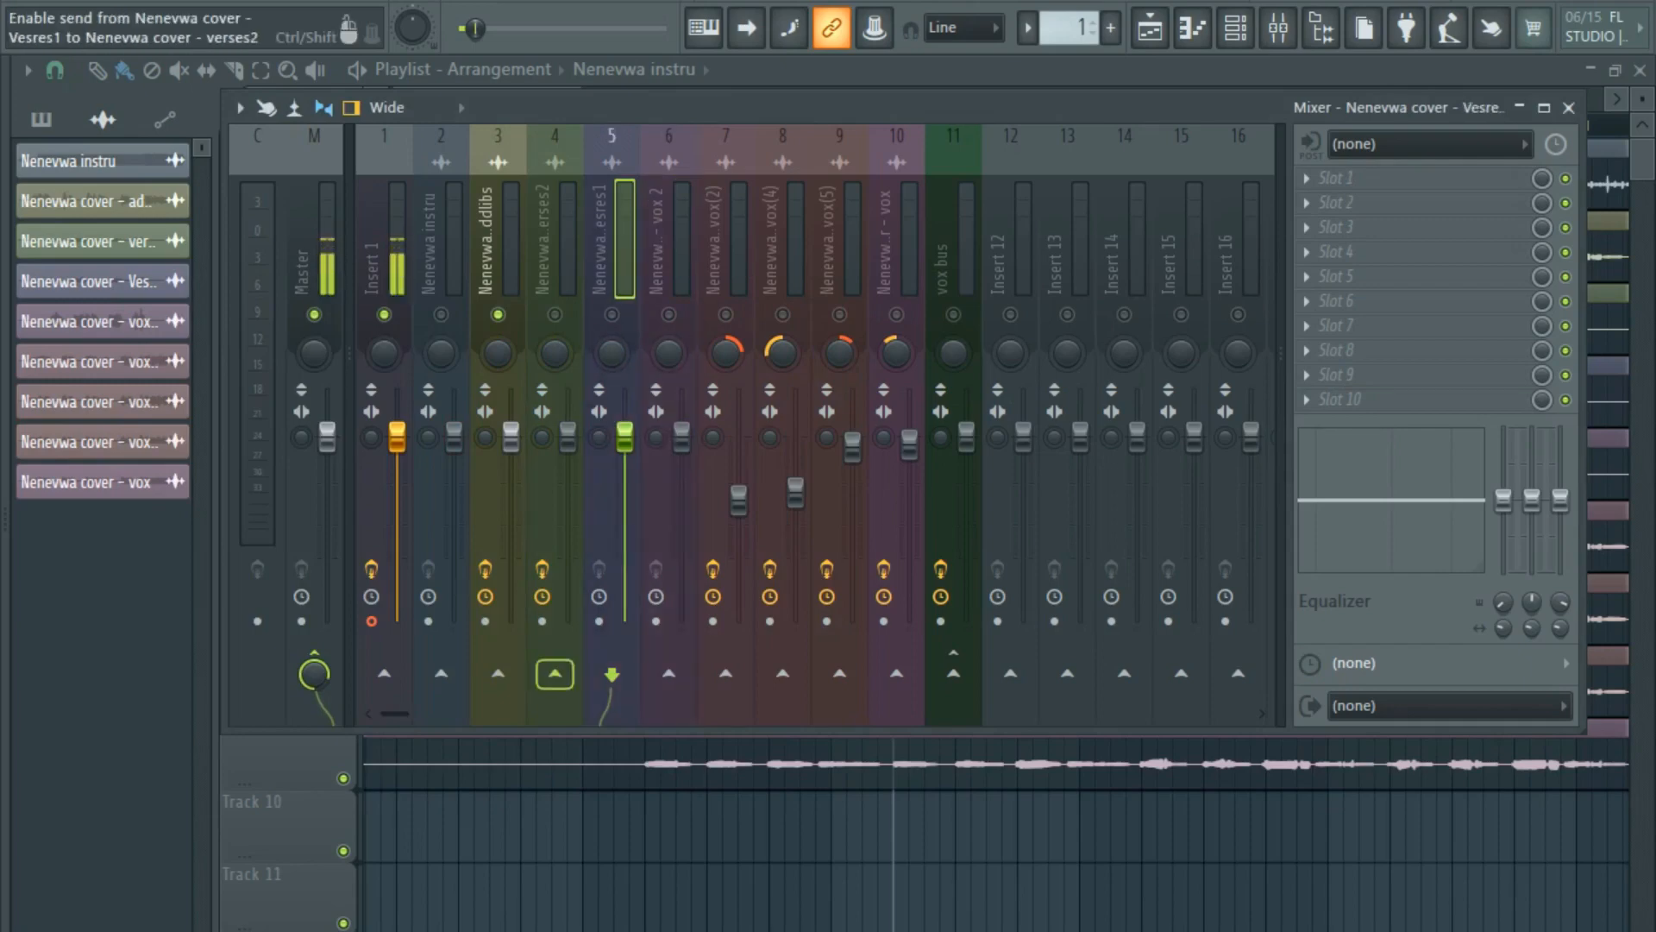
click(554, 672)
click(314, 672)
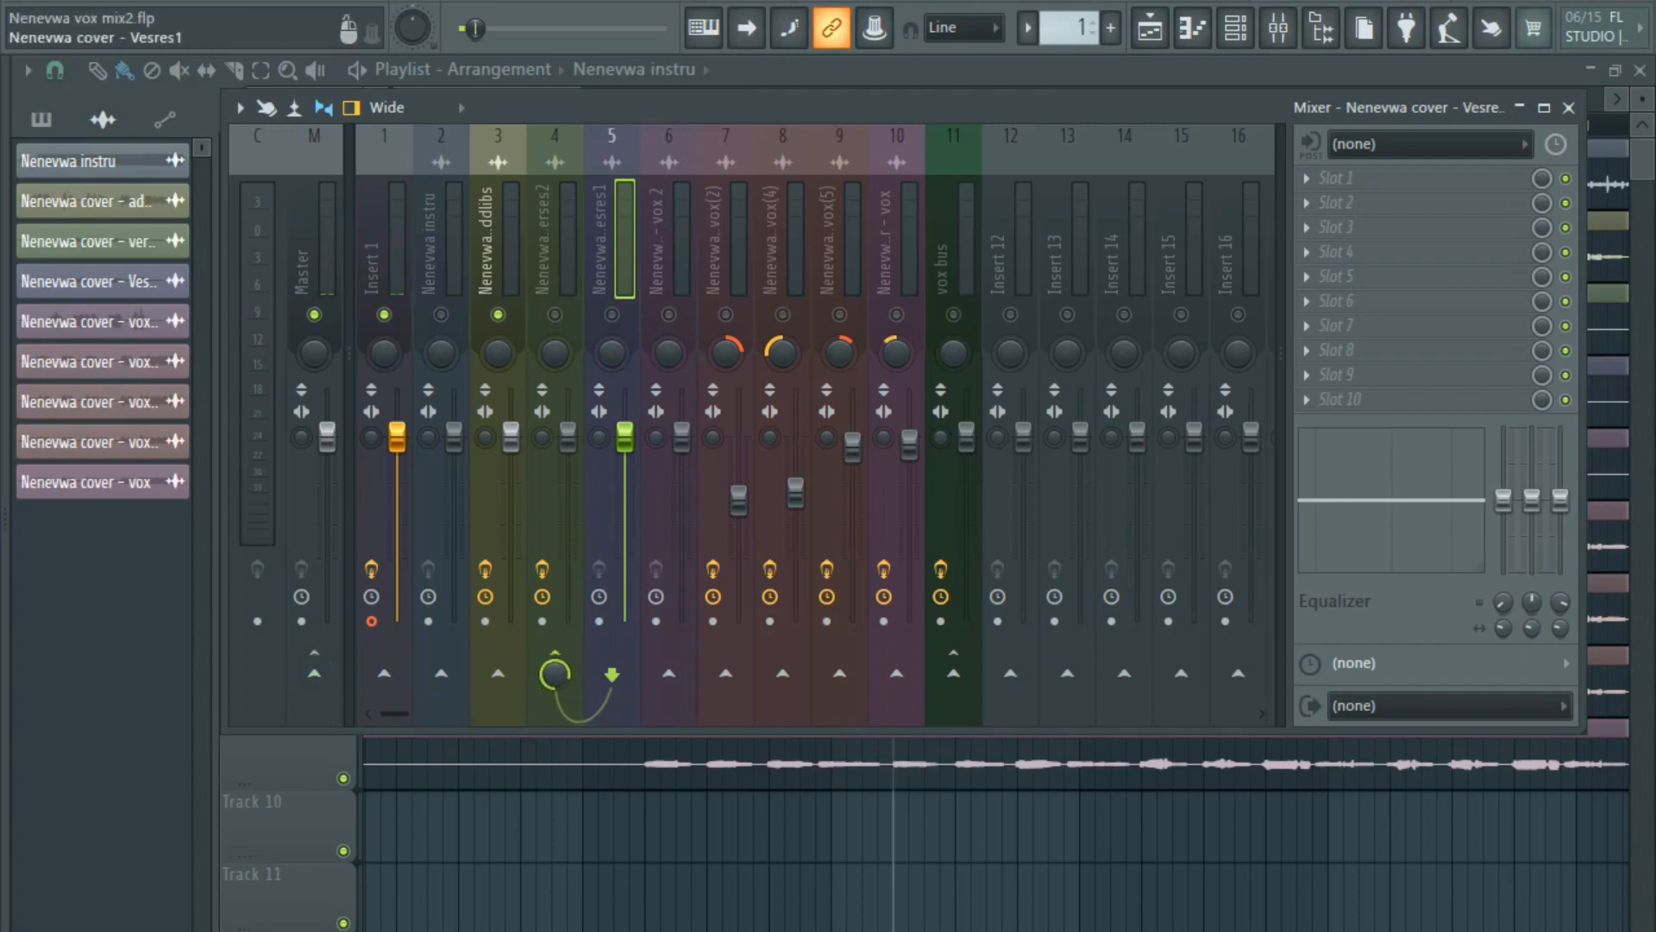
Unmute the verses2, Vesres1 and vox 2 mixer channels.
click(554, 314)
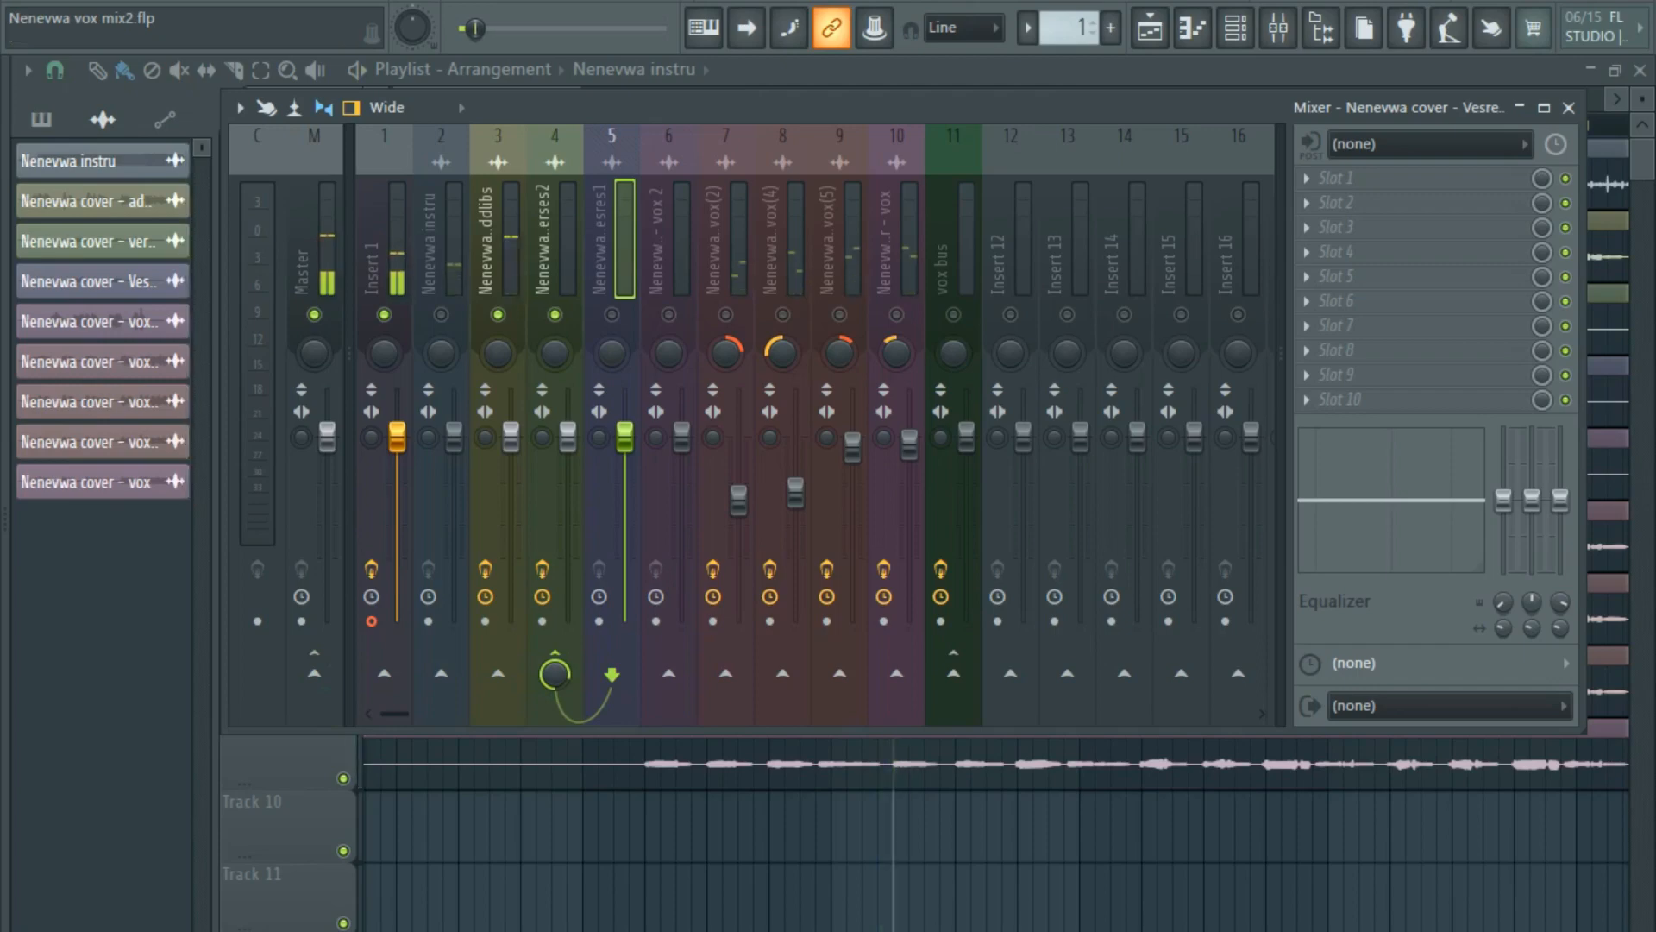
click(611, 314)
click(669, 314)
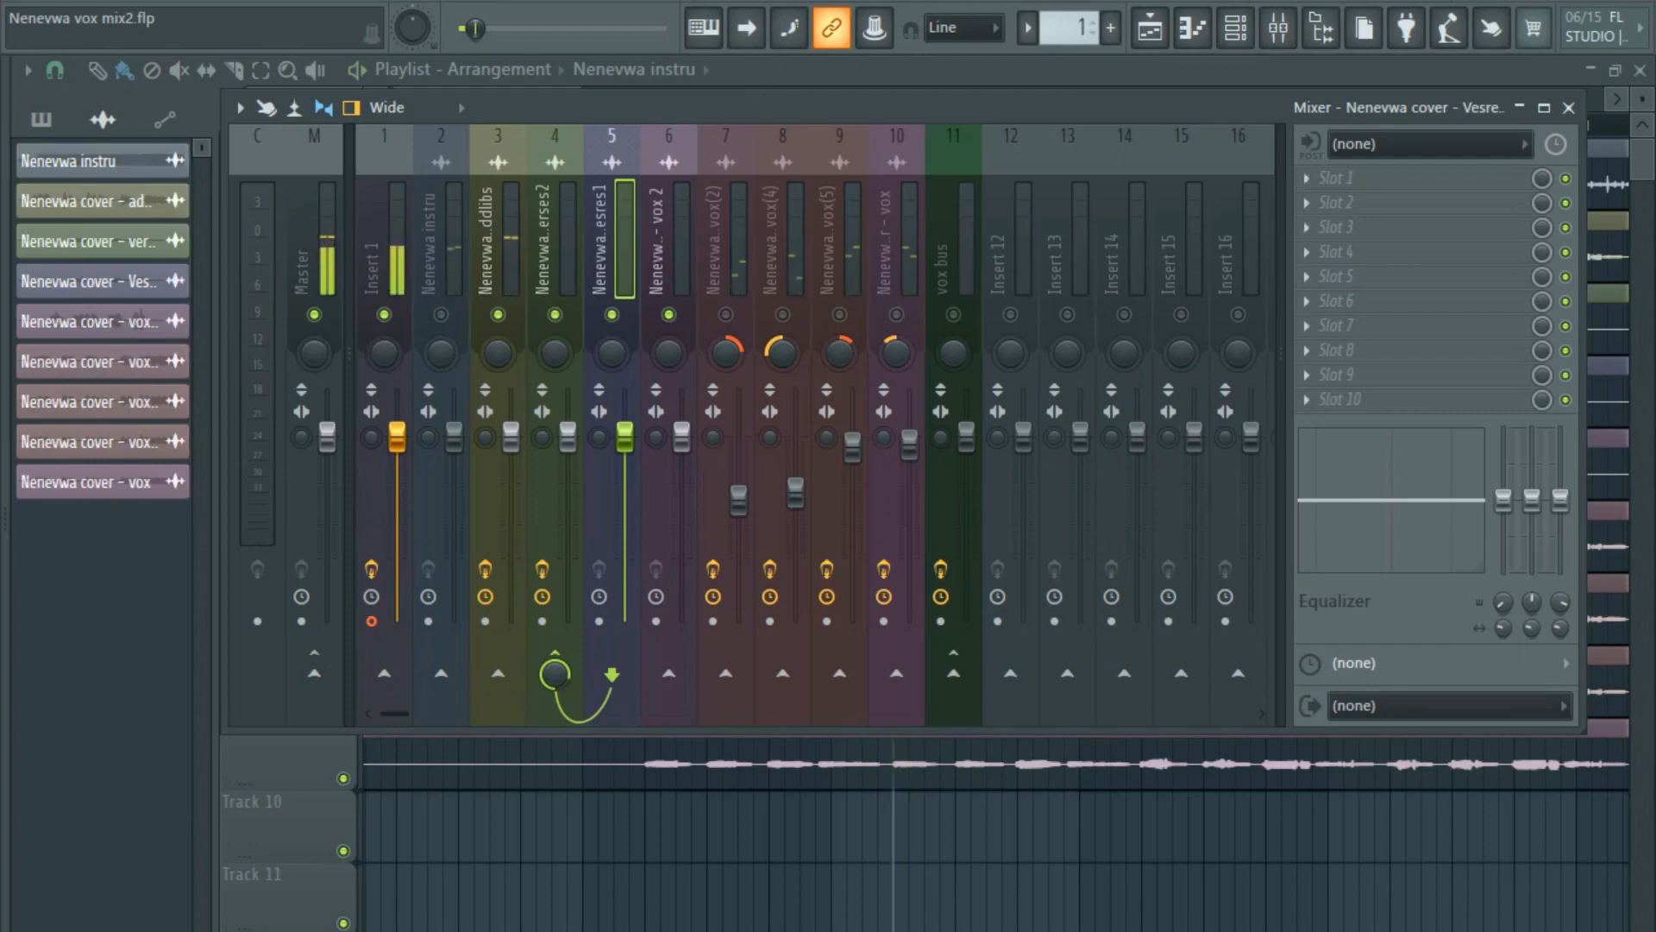
Close the mixer and briefly play the arrangement from about bar 21, just before the verse vocals begin.
drag(1563, 107, 1100, 309)
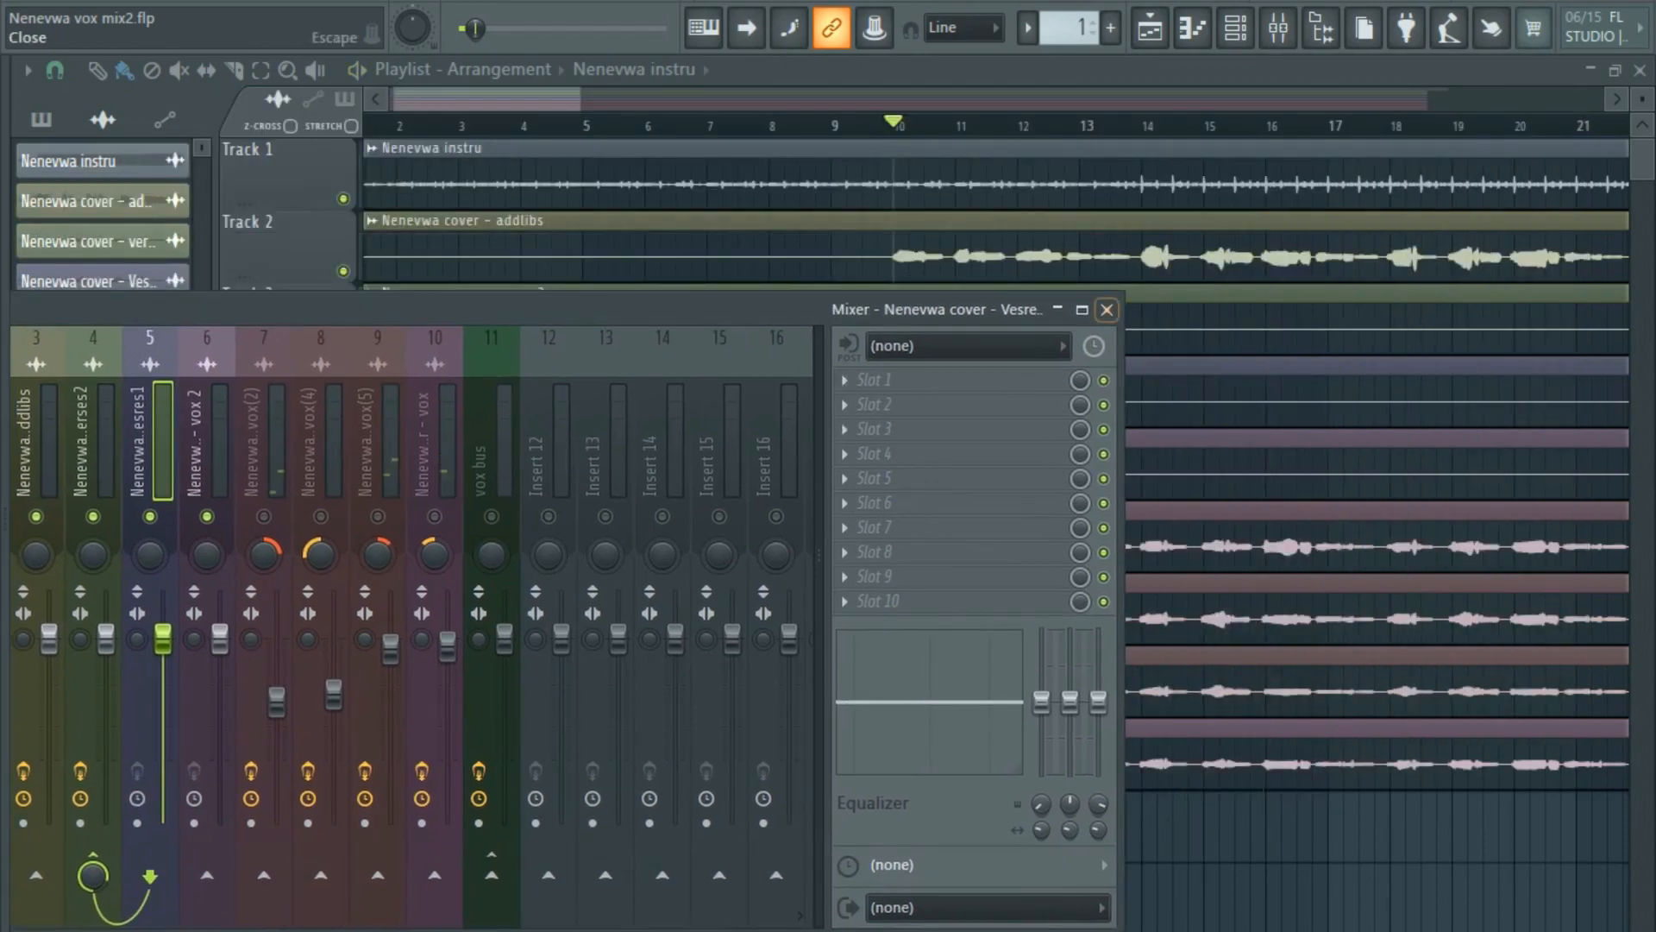
click(1106, 310)
scroll(1042, 328, down, 4)
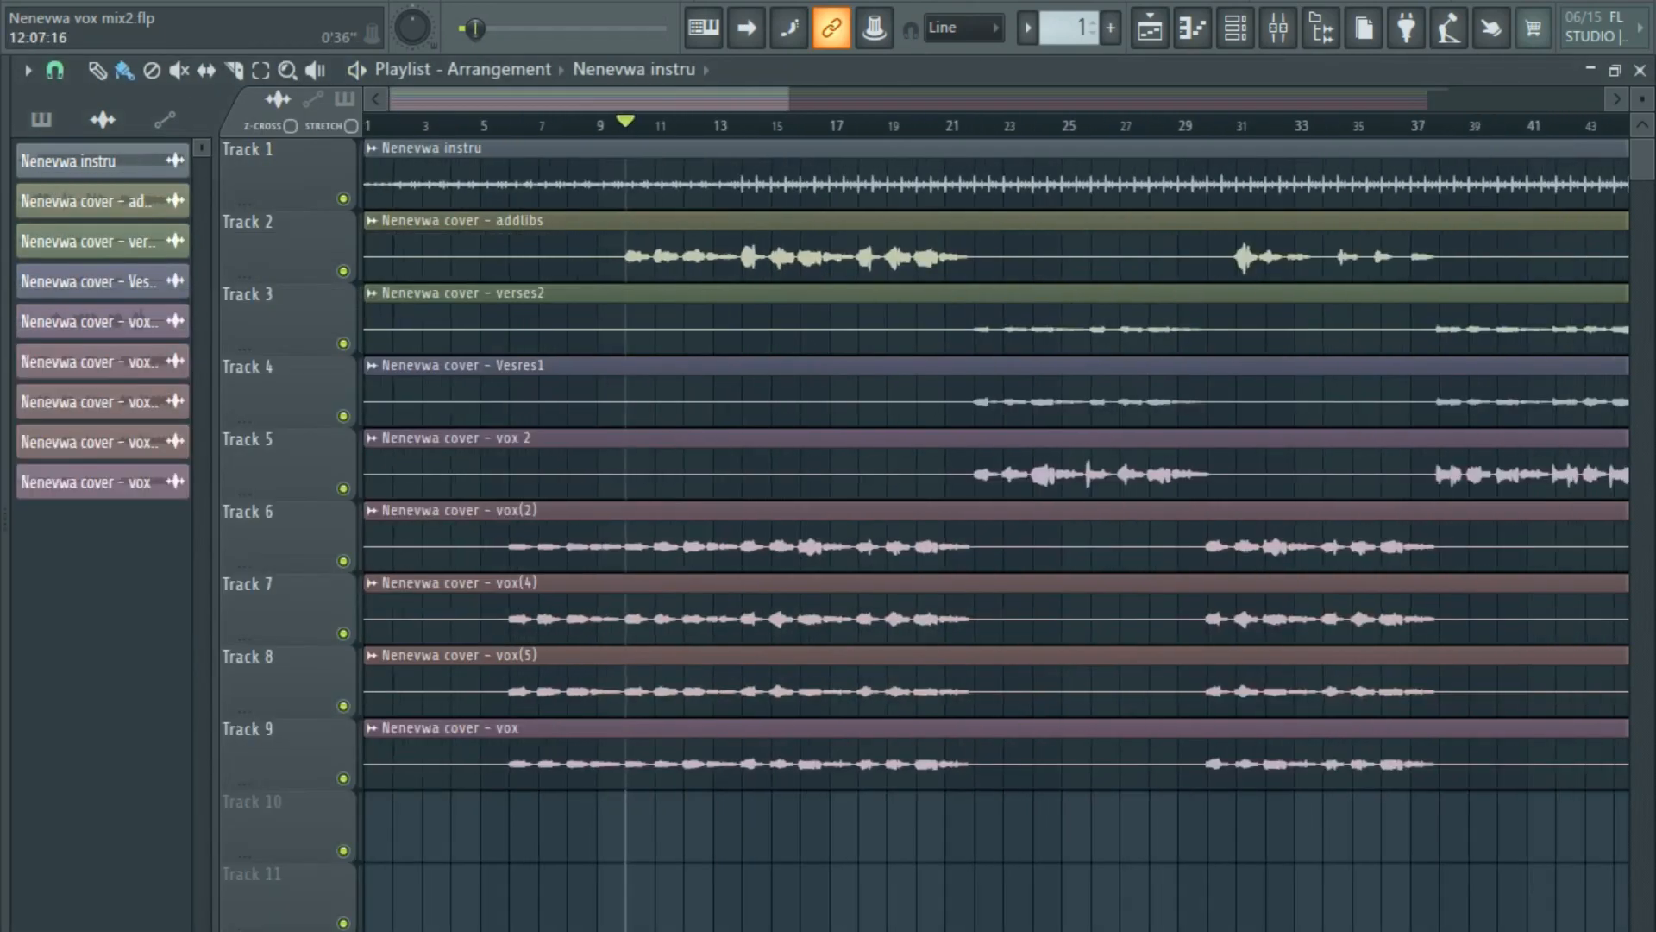
click(962, 125)
key(space)
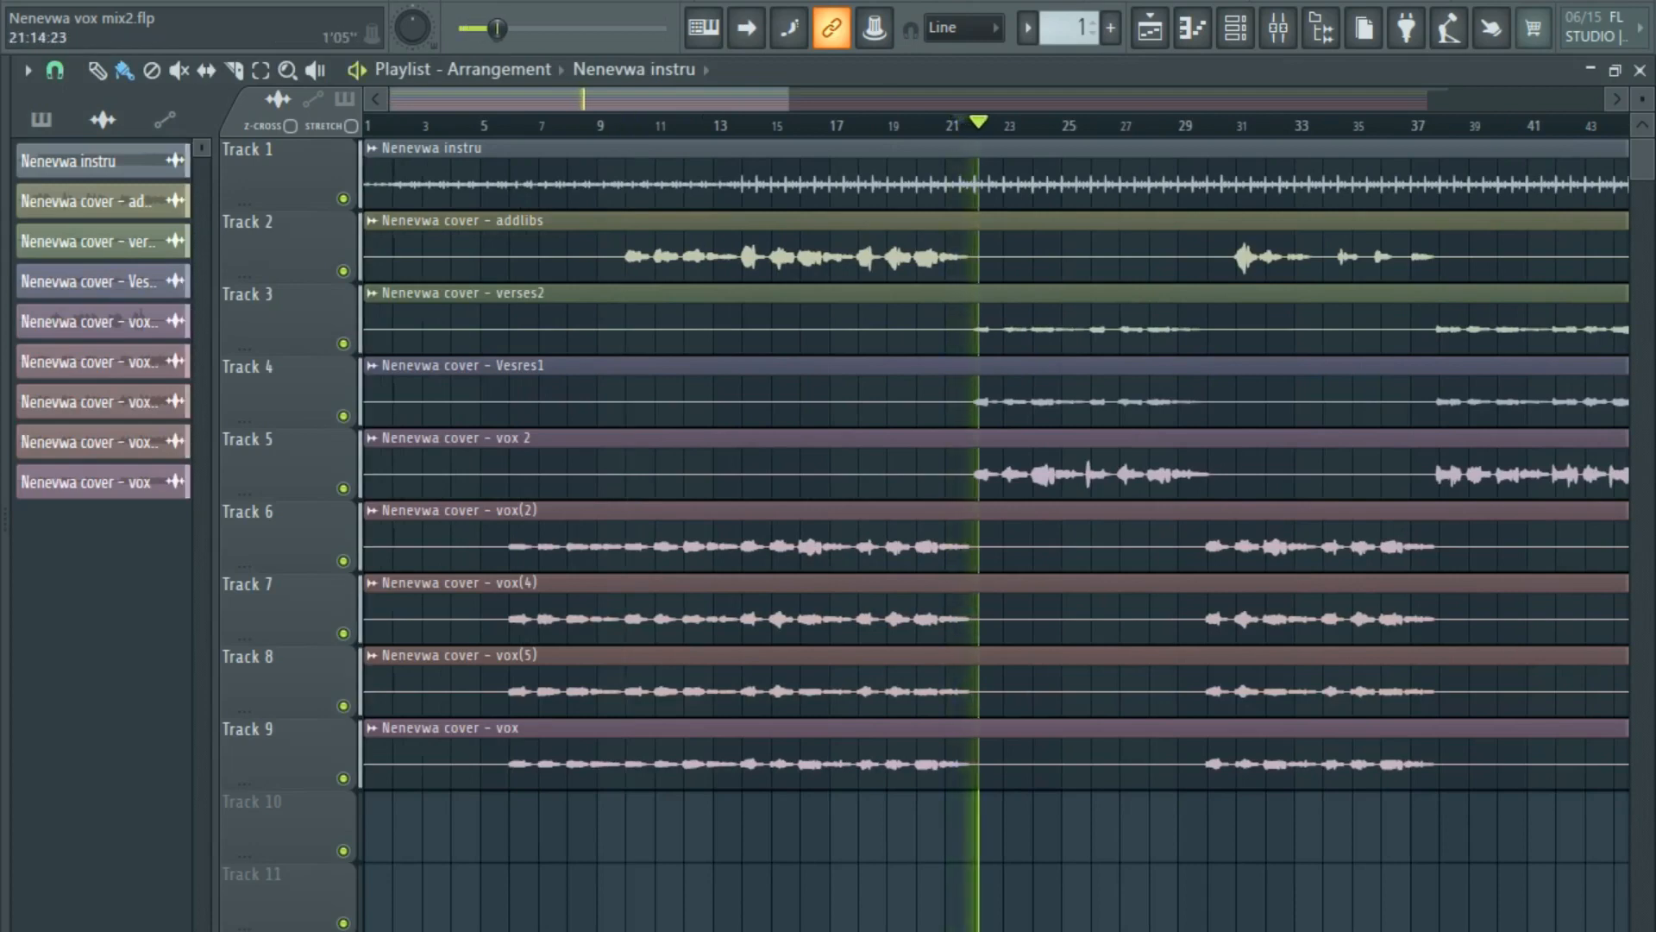
key(space)
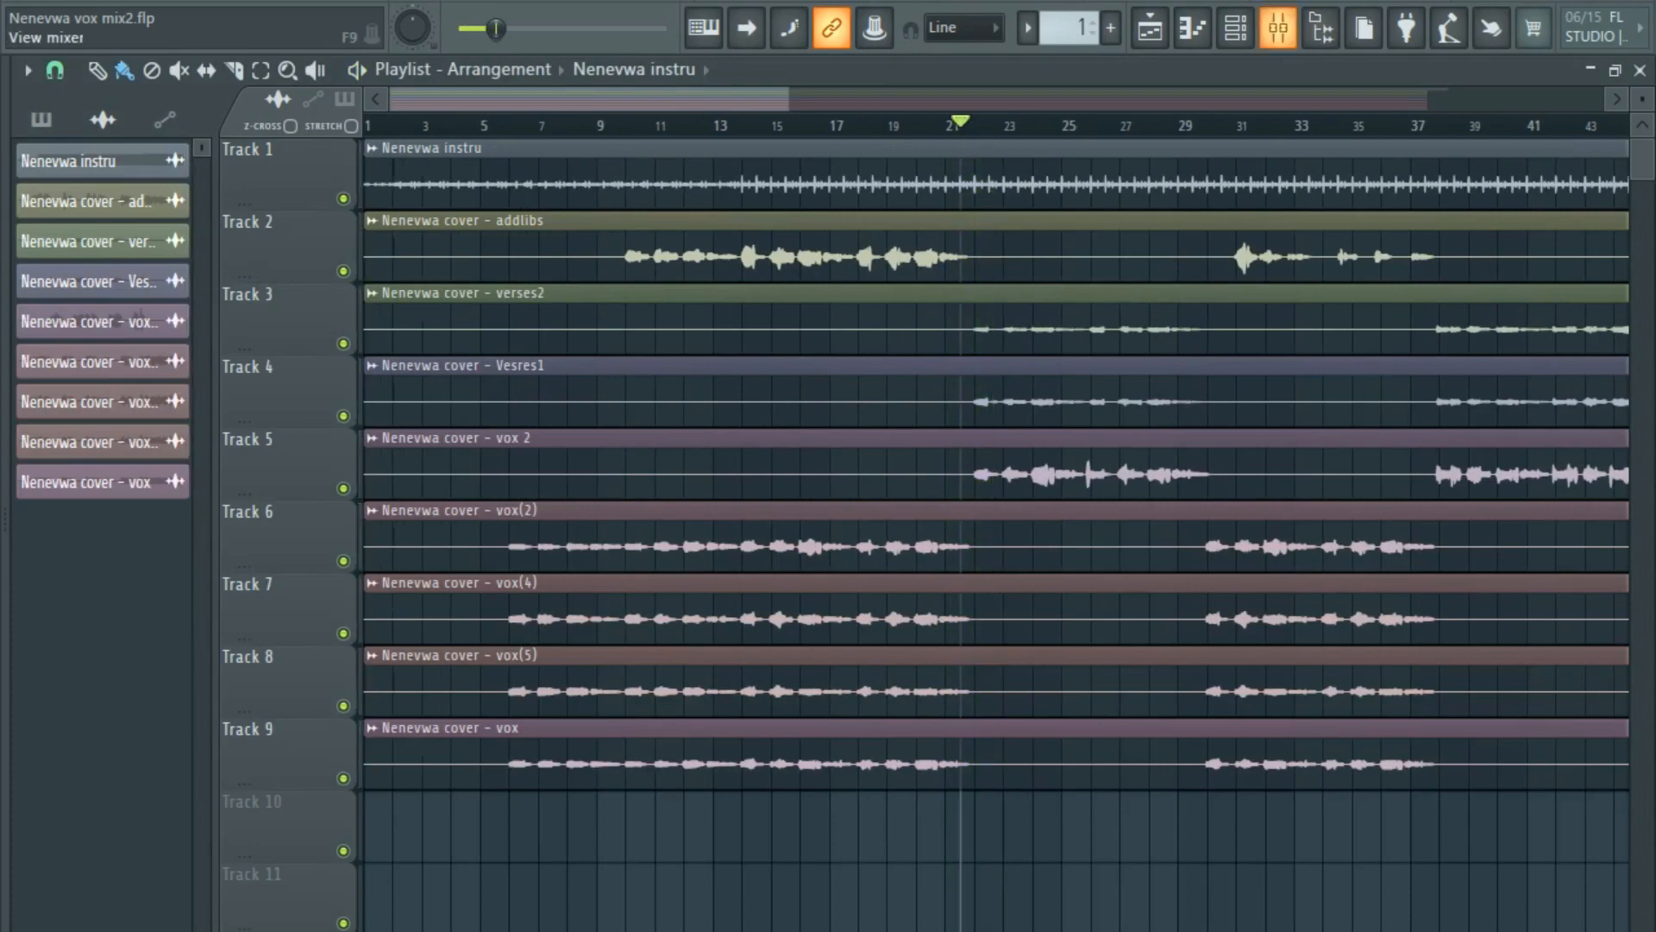
Reopen the mixer and play the verse, muting and unmuting verses2 to compare the vocals.
click(1279, 29)
drag(380, 309, 1004, 265)
key(space)
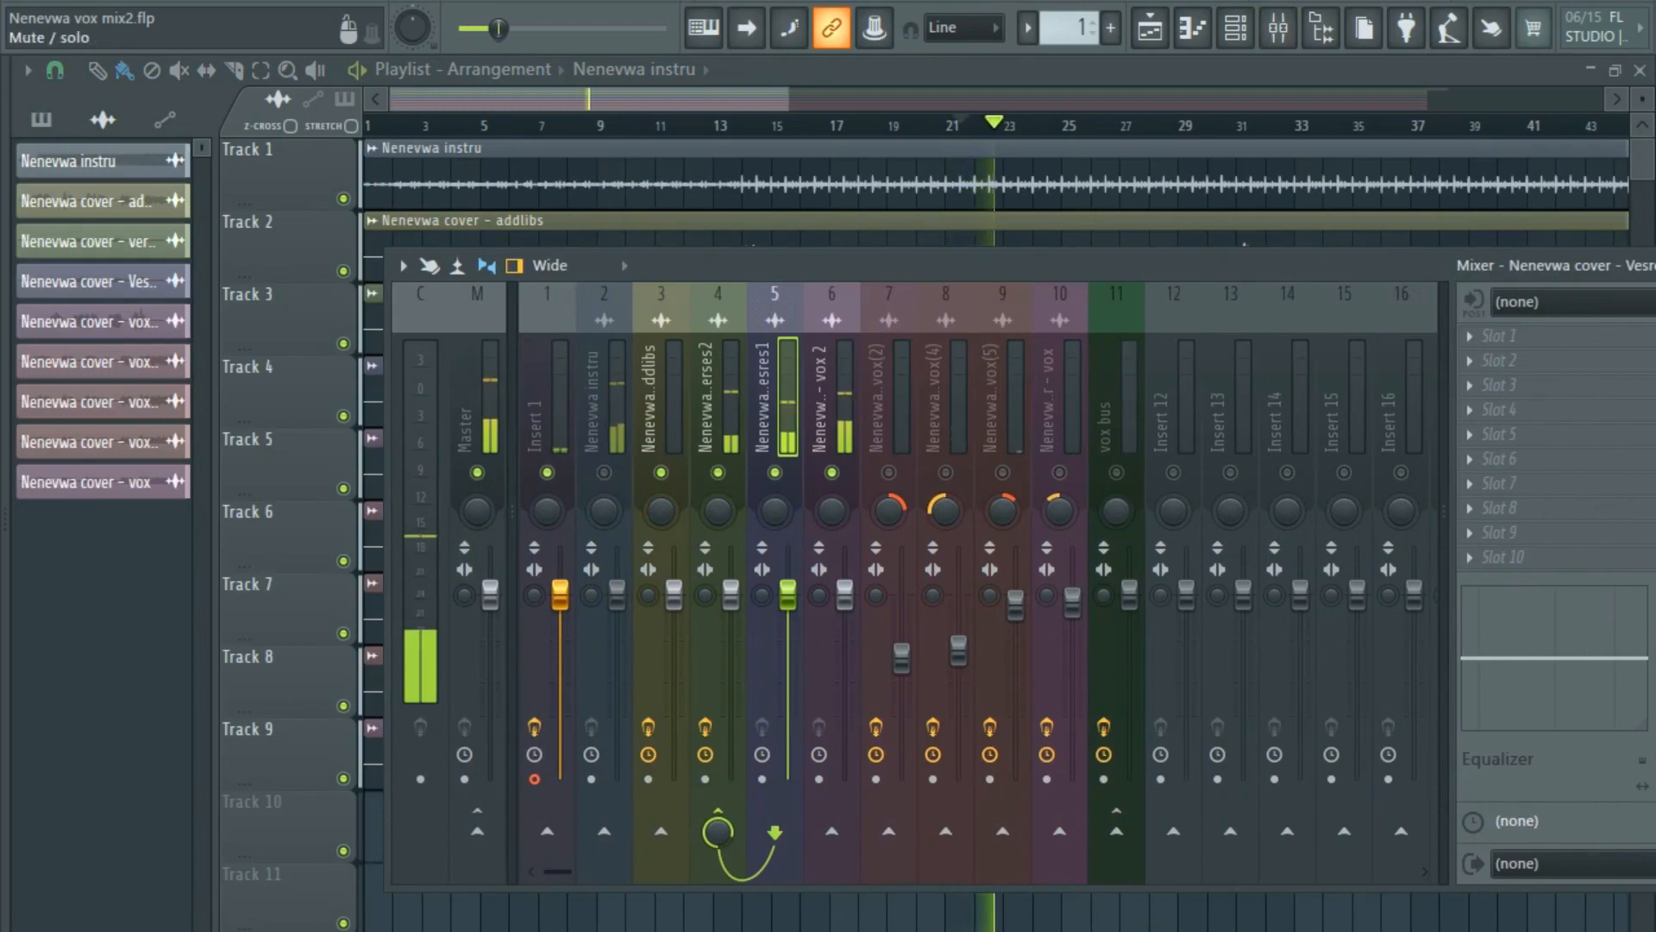
click(717, 472)
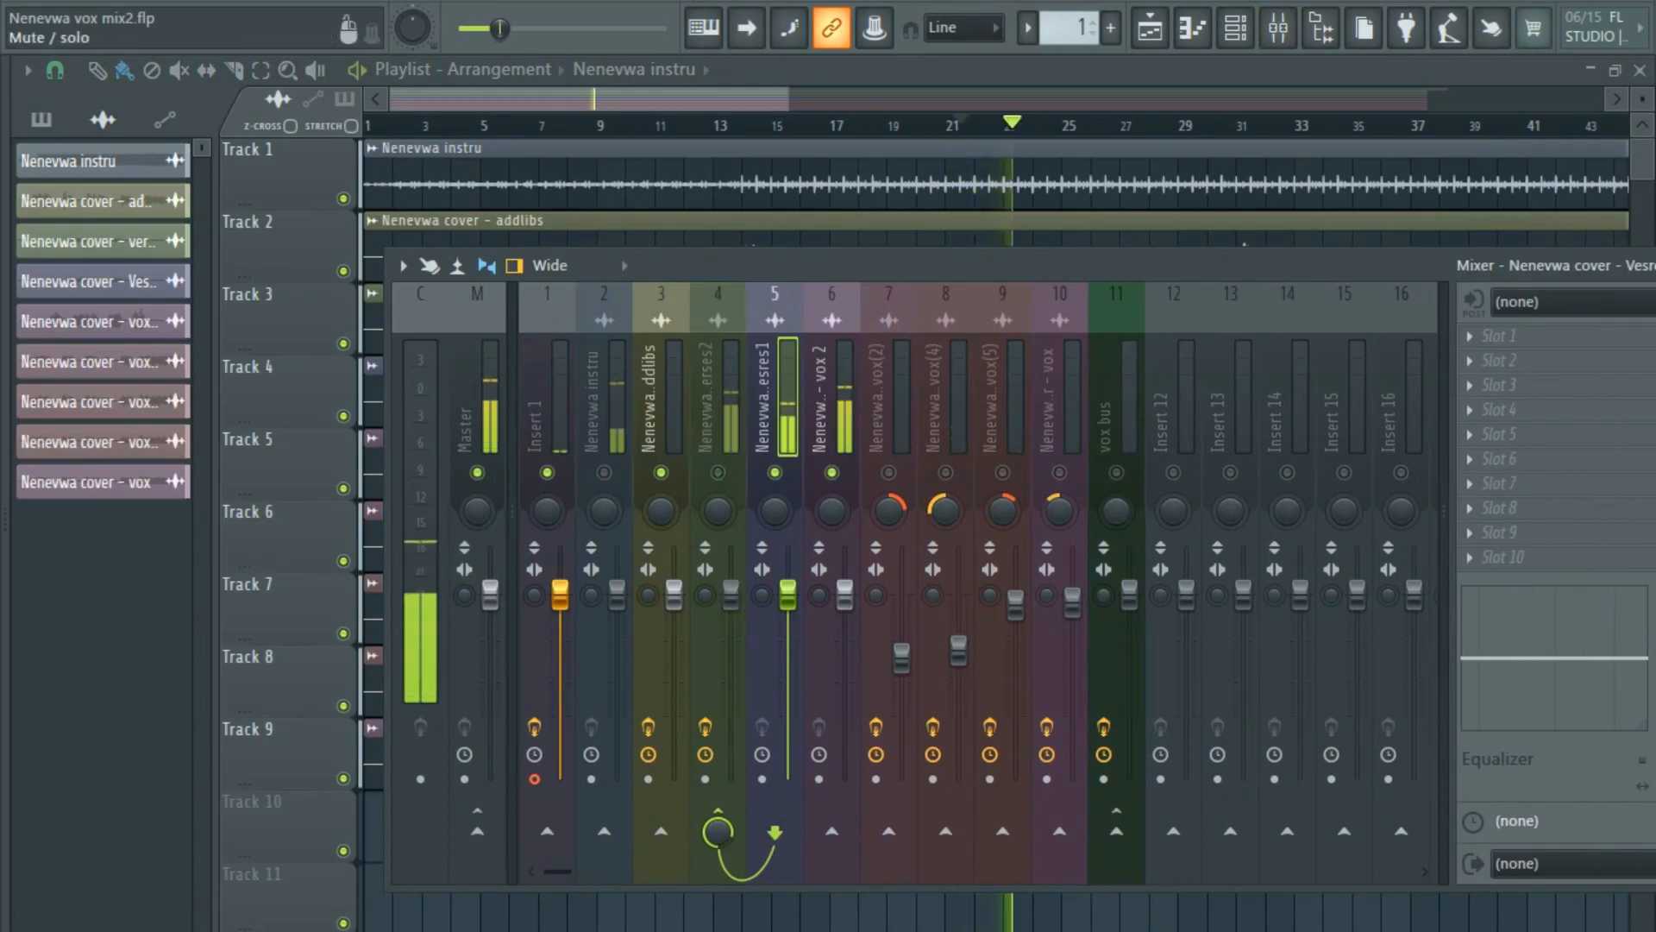
click(718, 473)
click(830, 410)
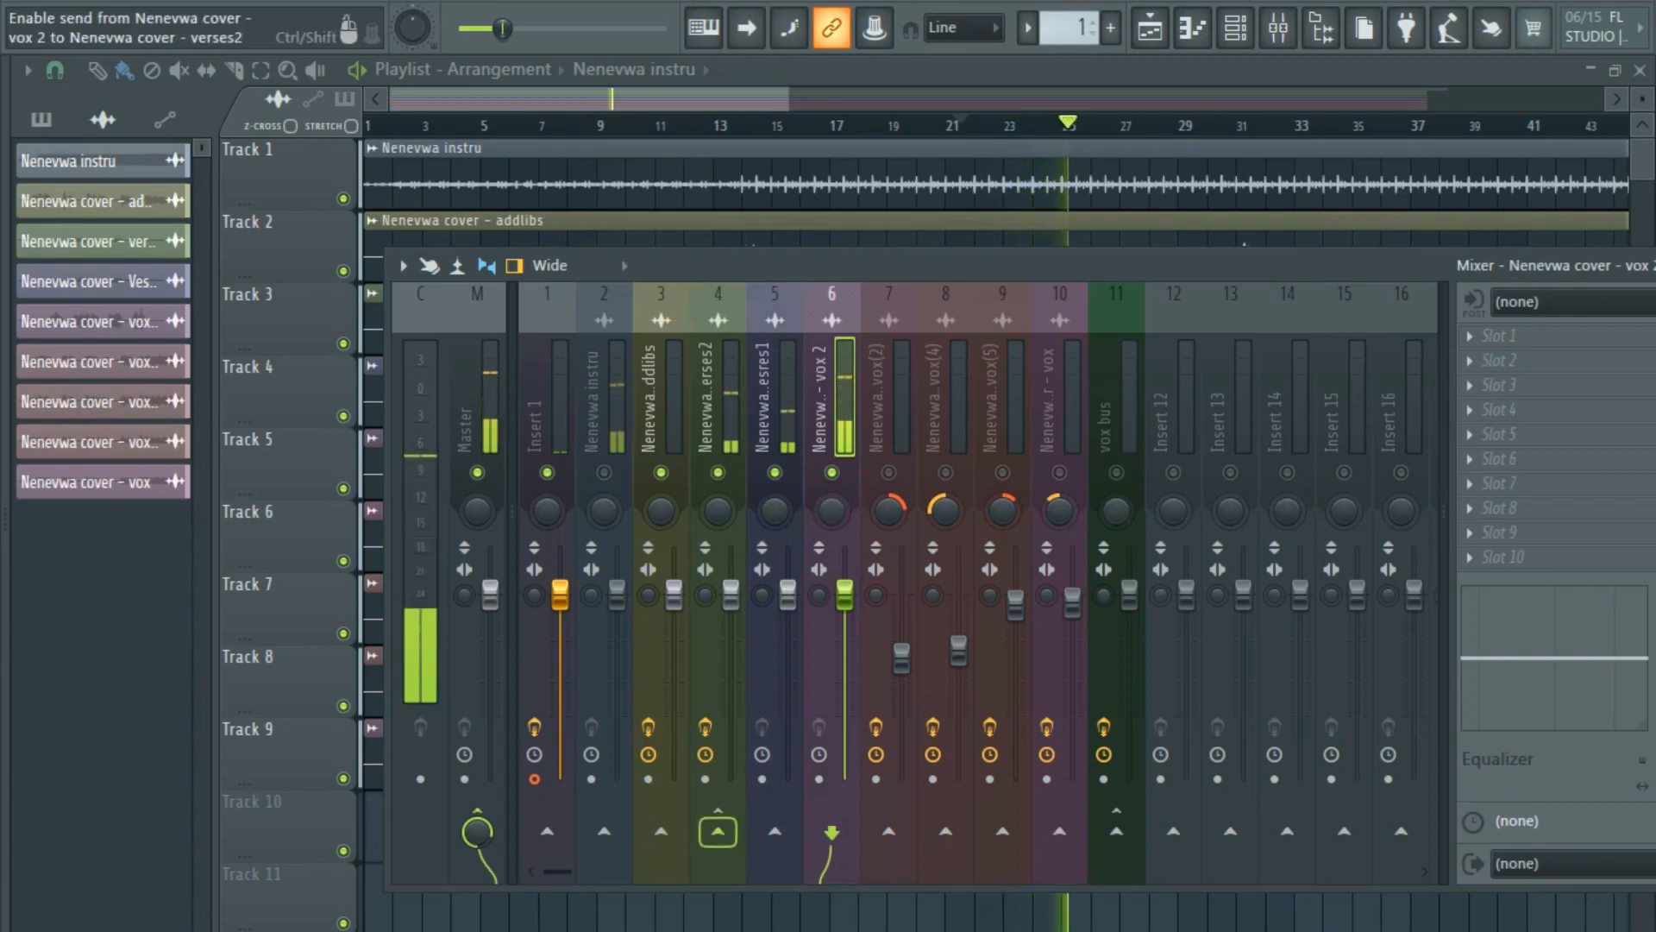
click(477, 830)
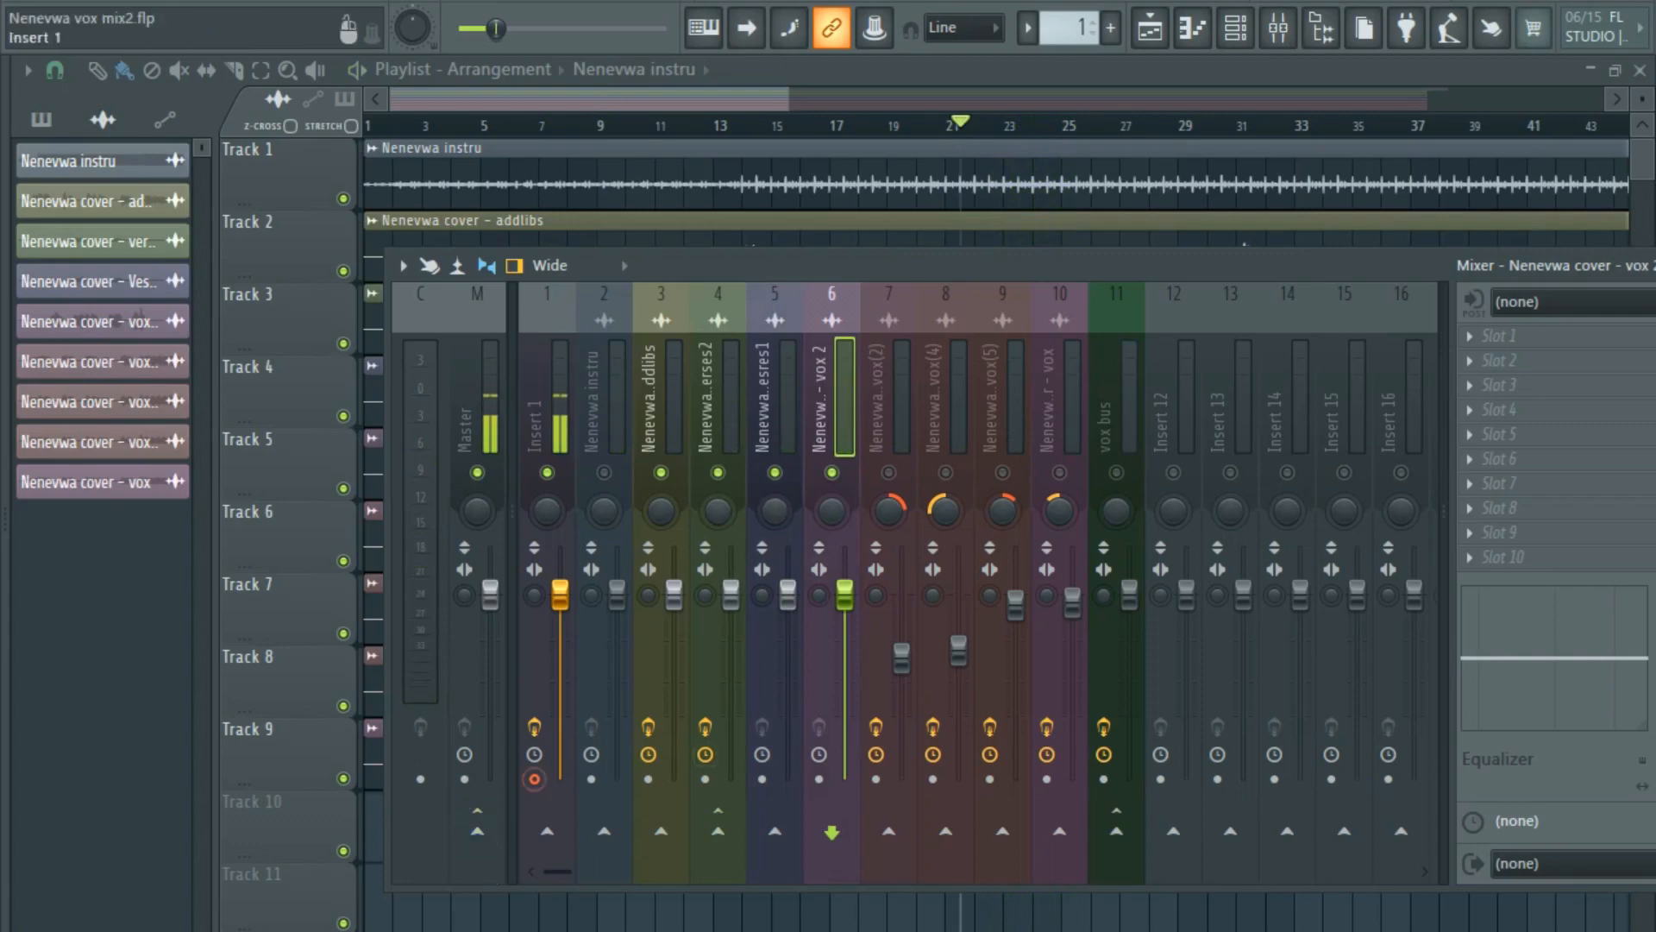
click(477, 831)
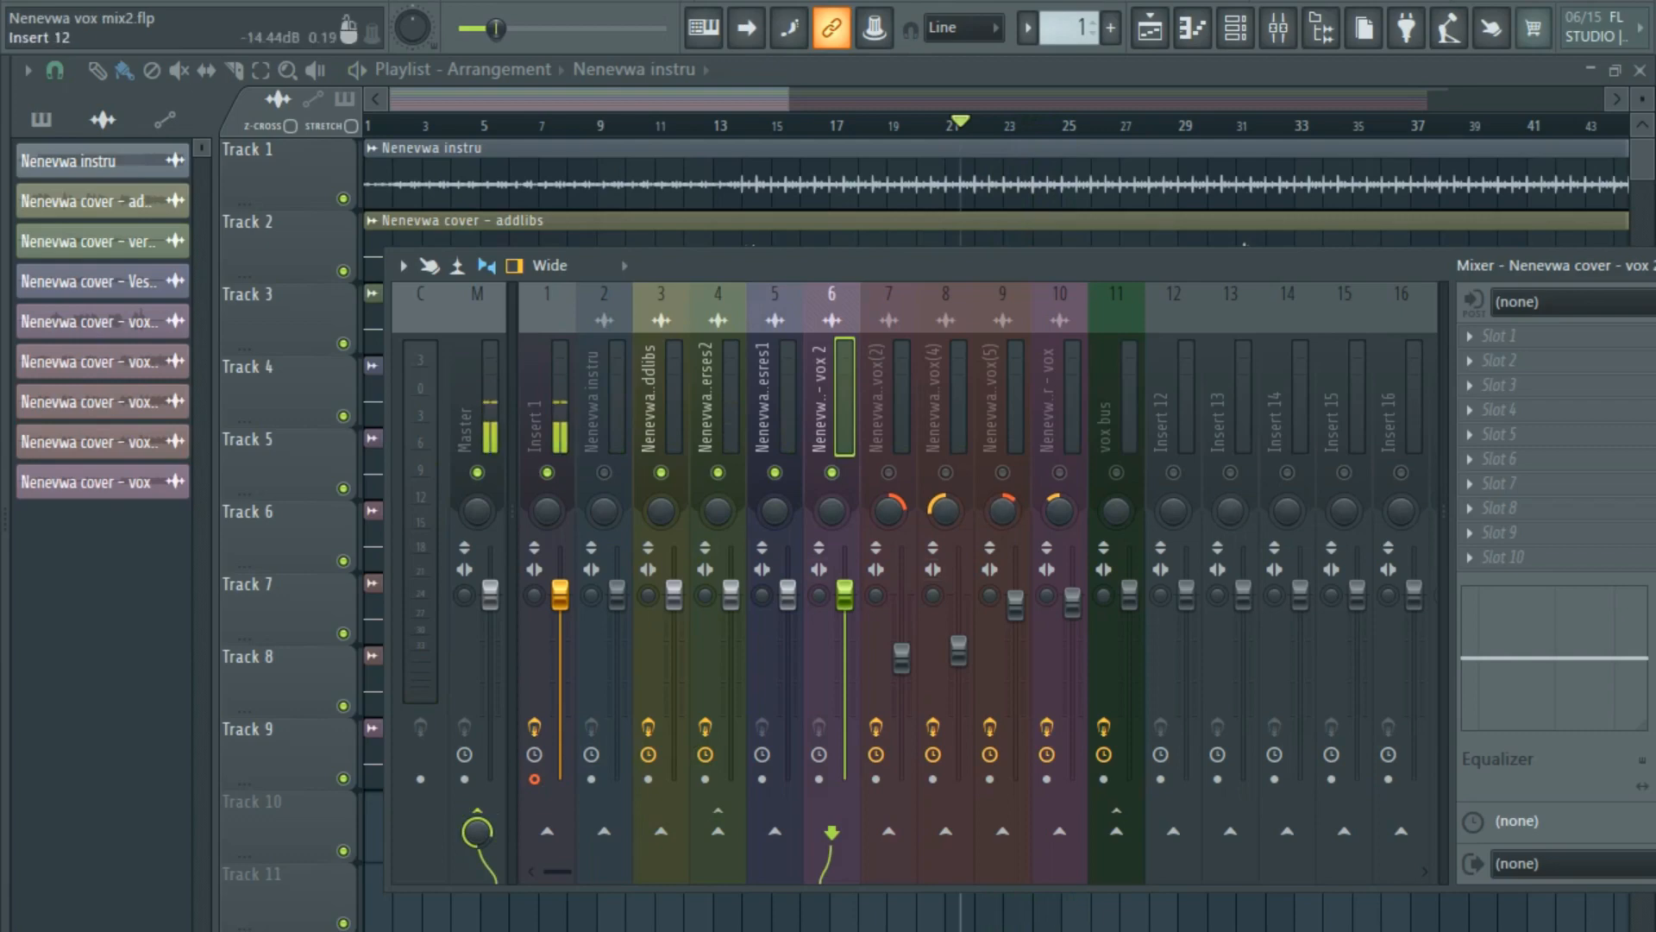
Rename the empty mixer track Insert 12 as "lead bus".
click(1194, 298)
right_click(1195, 298)
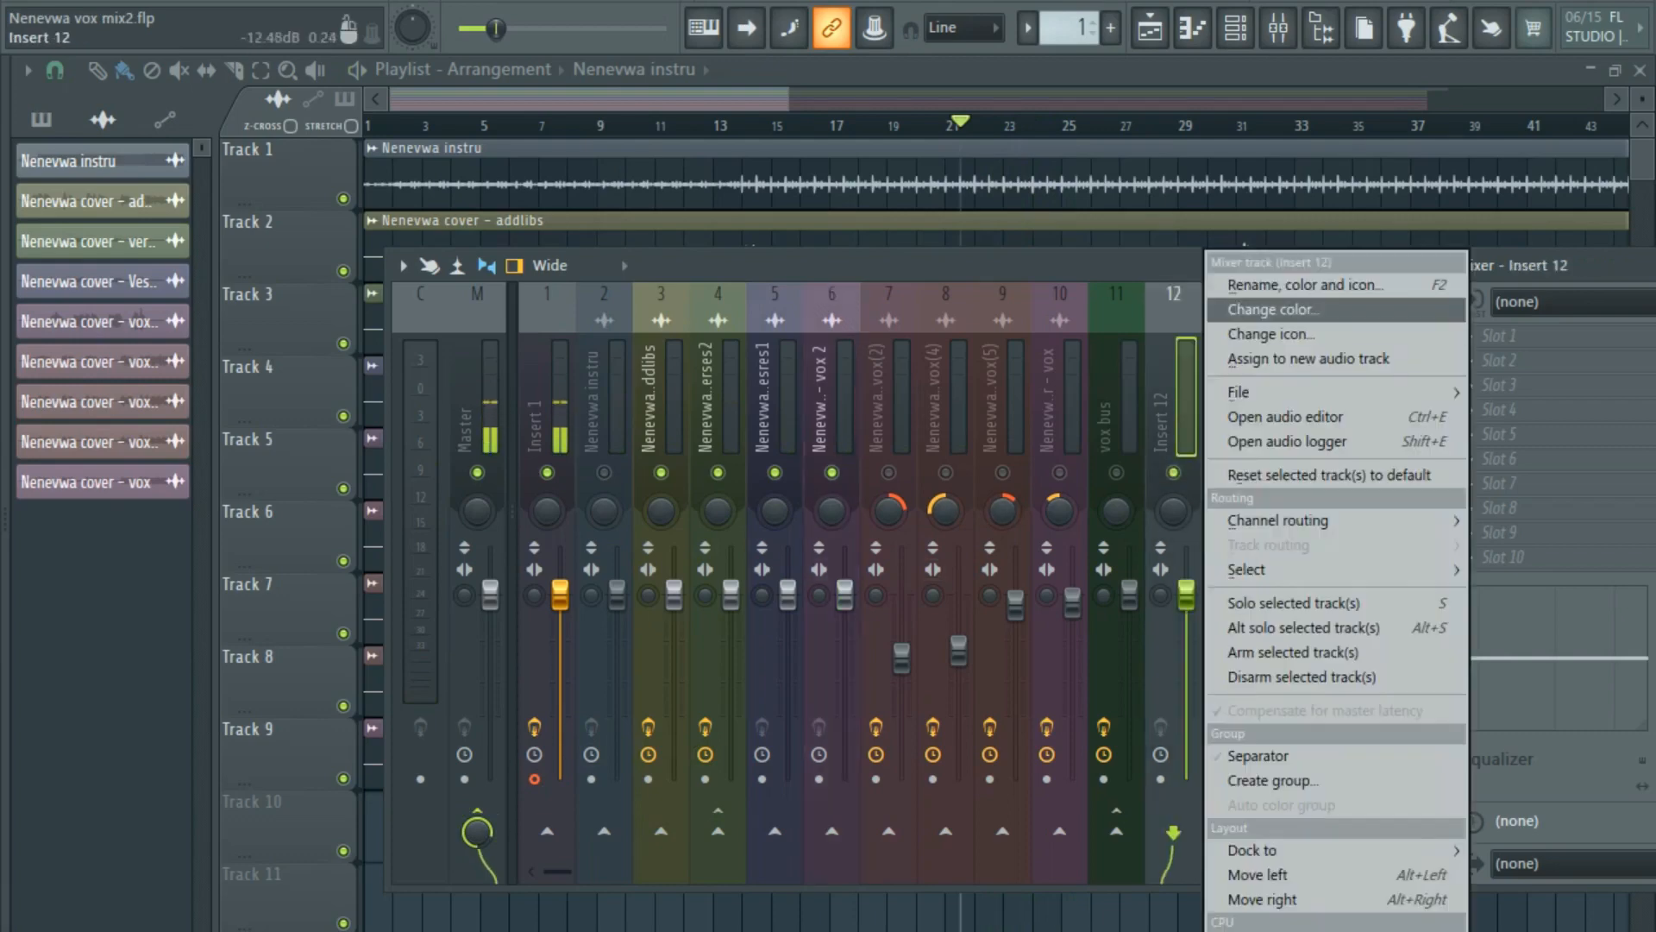
click(1304, 285)
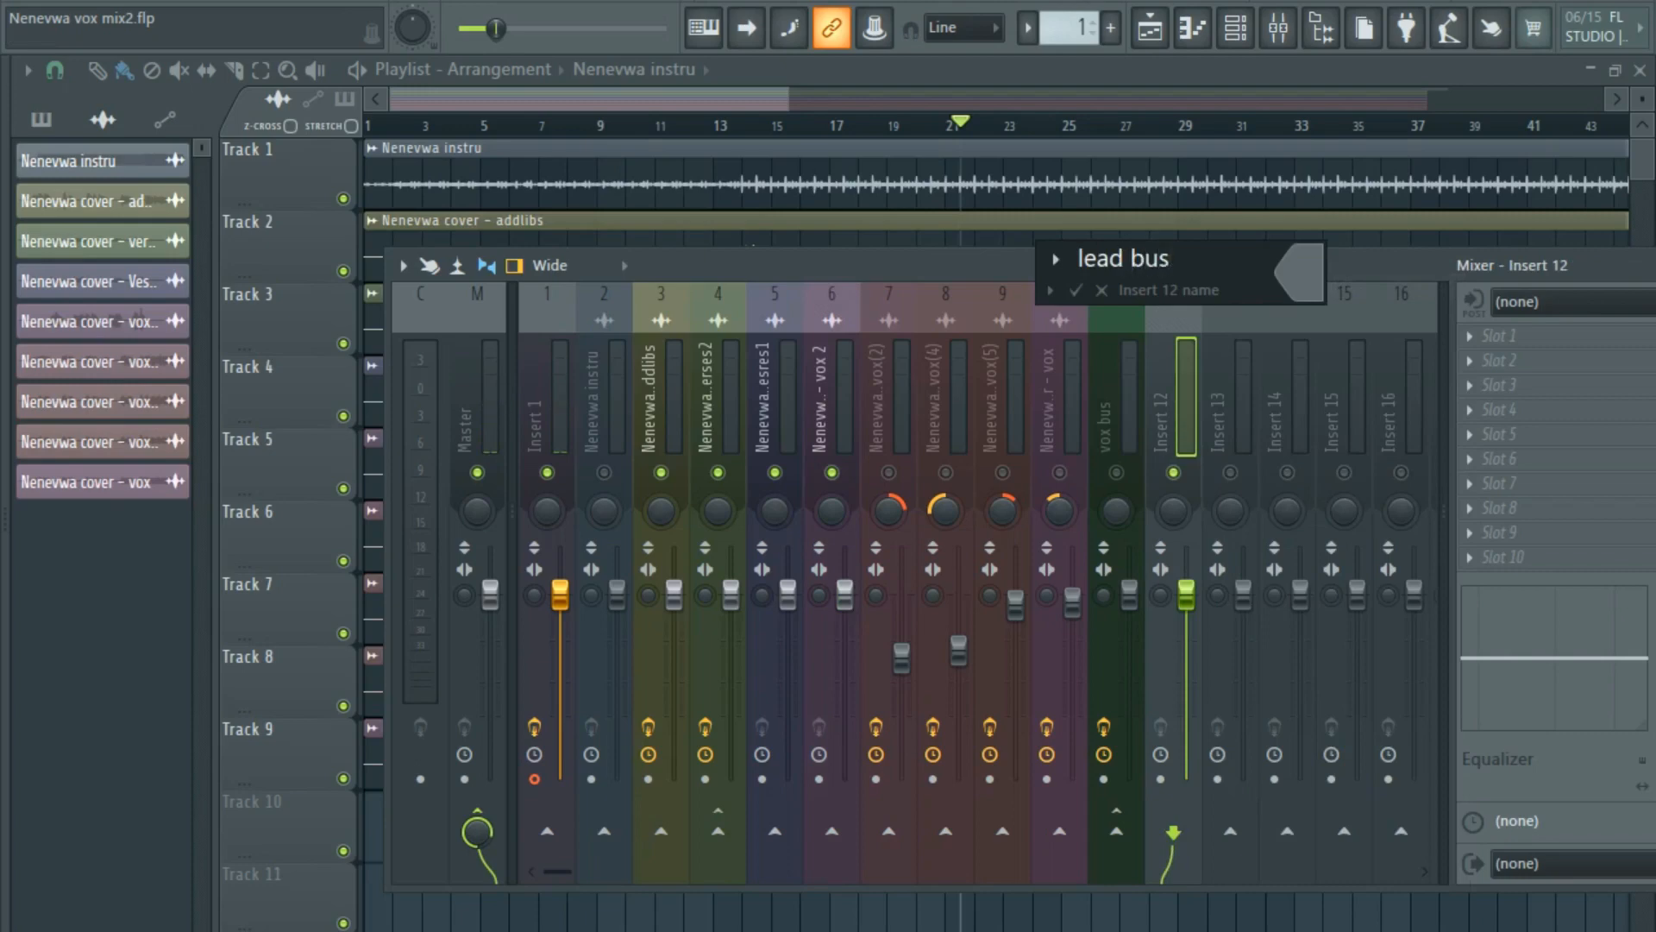
key(Return)
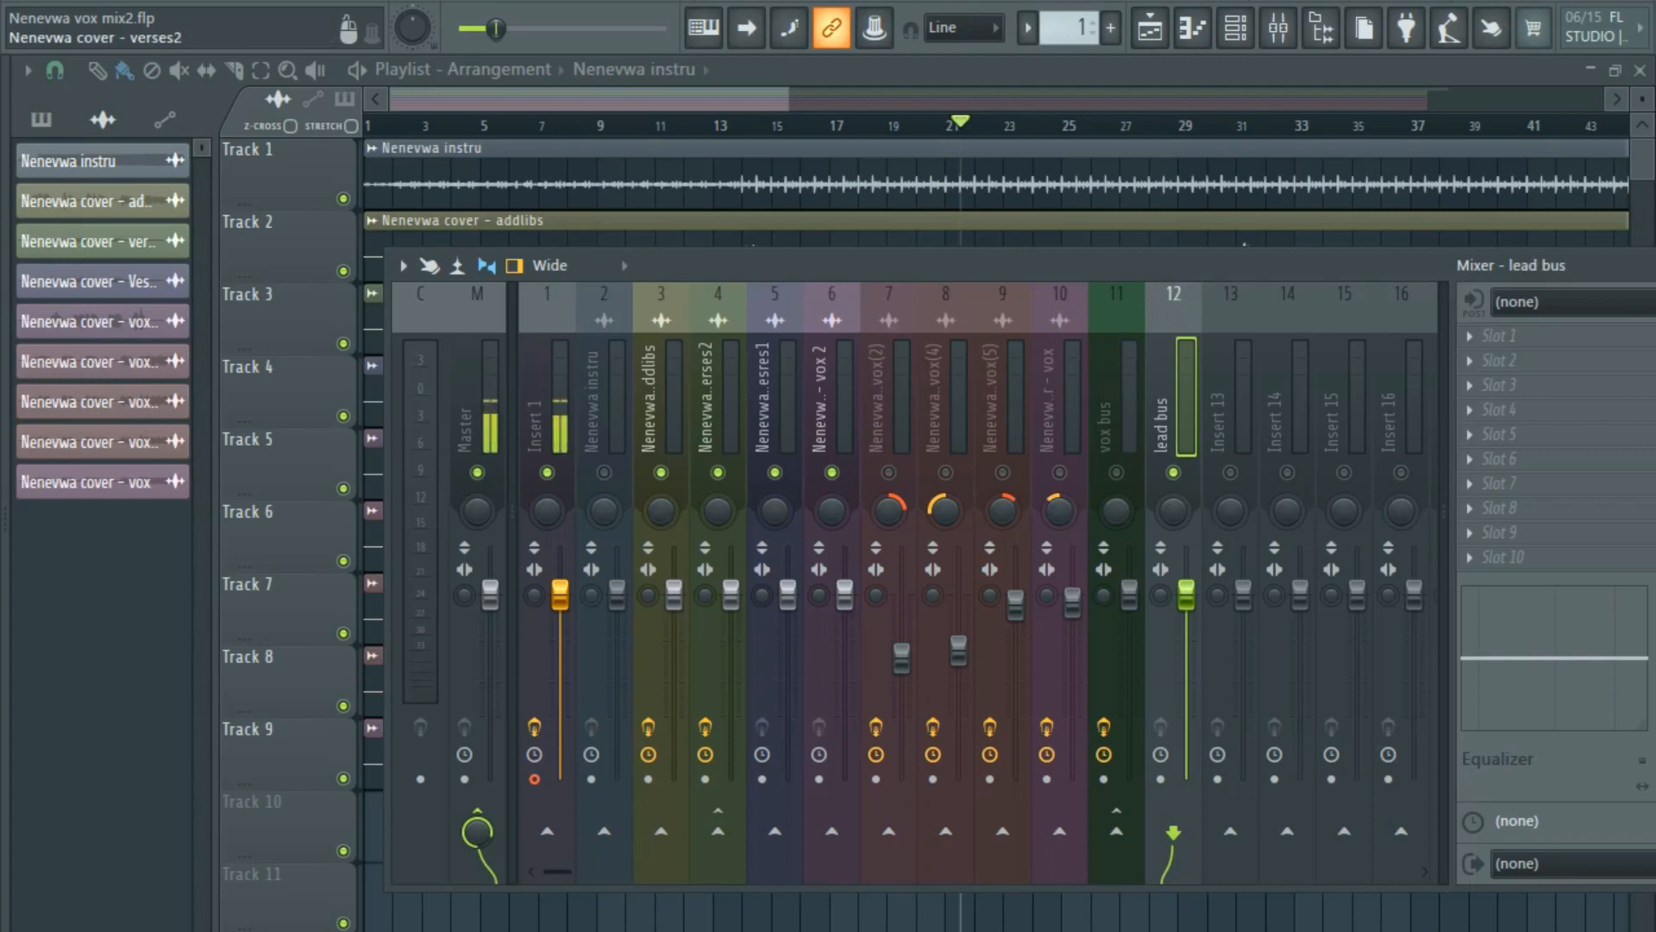
Copy the Fruity parametric EQ 2 with its settings from the verses2 channel to the lead bus.
click(707, 397)
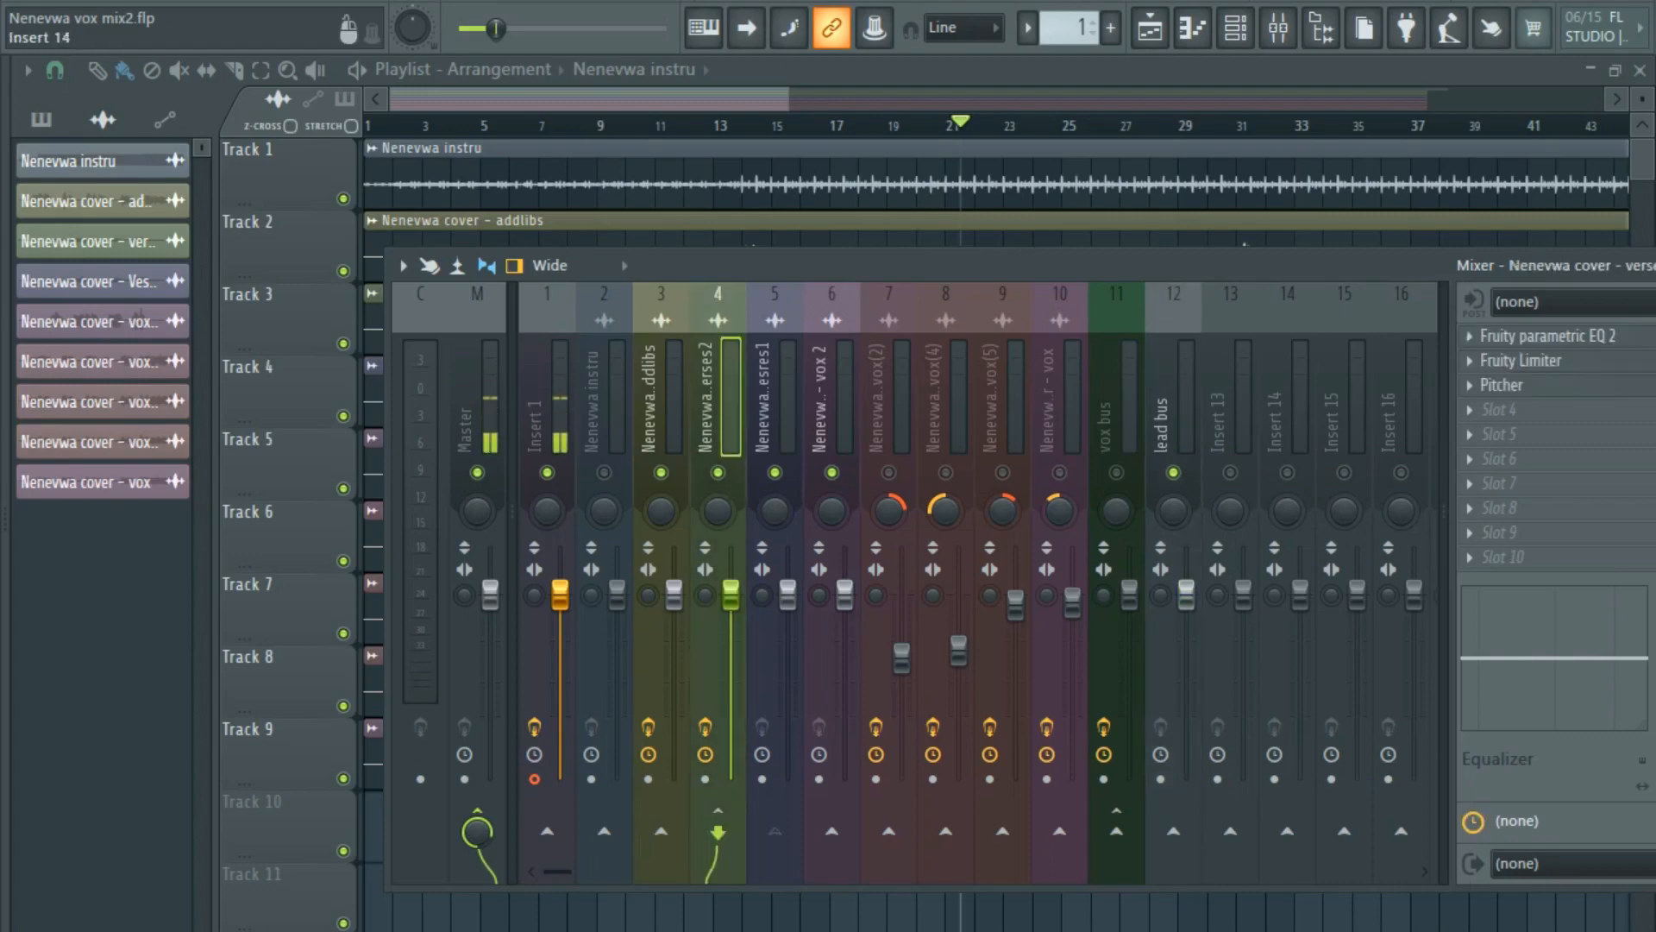
drag(1285, 266, 1062, 199)
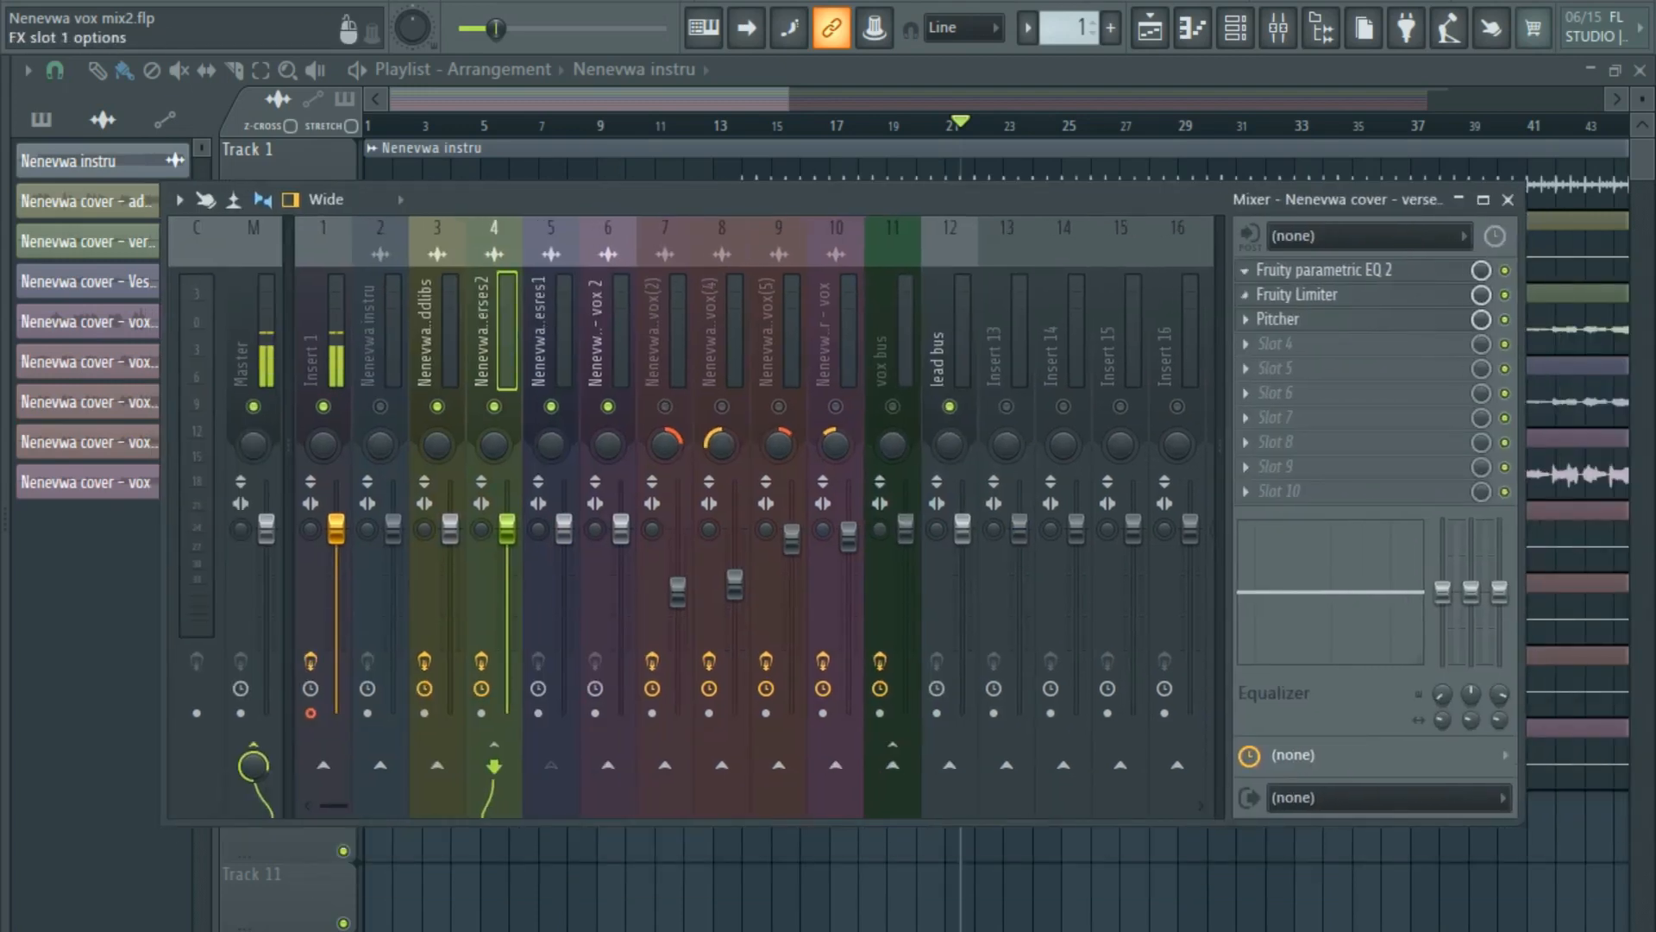
click(1245, 270)
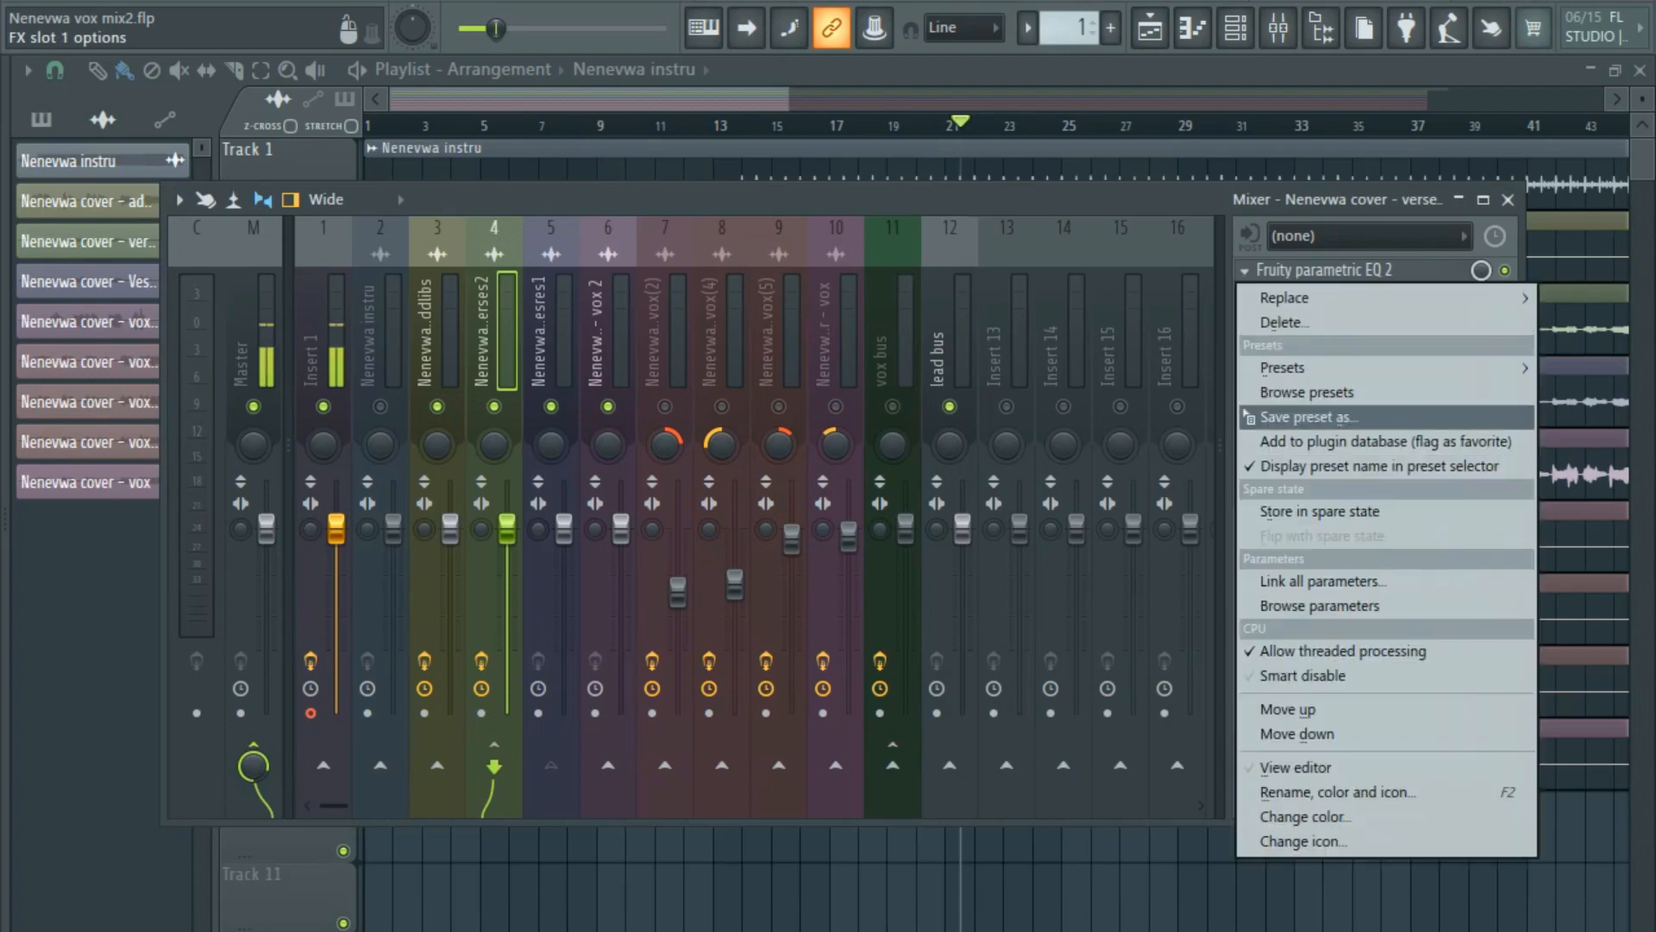
drag(1248, 418, 949, 380)
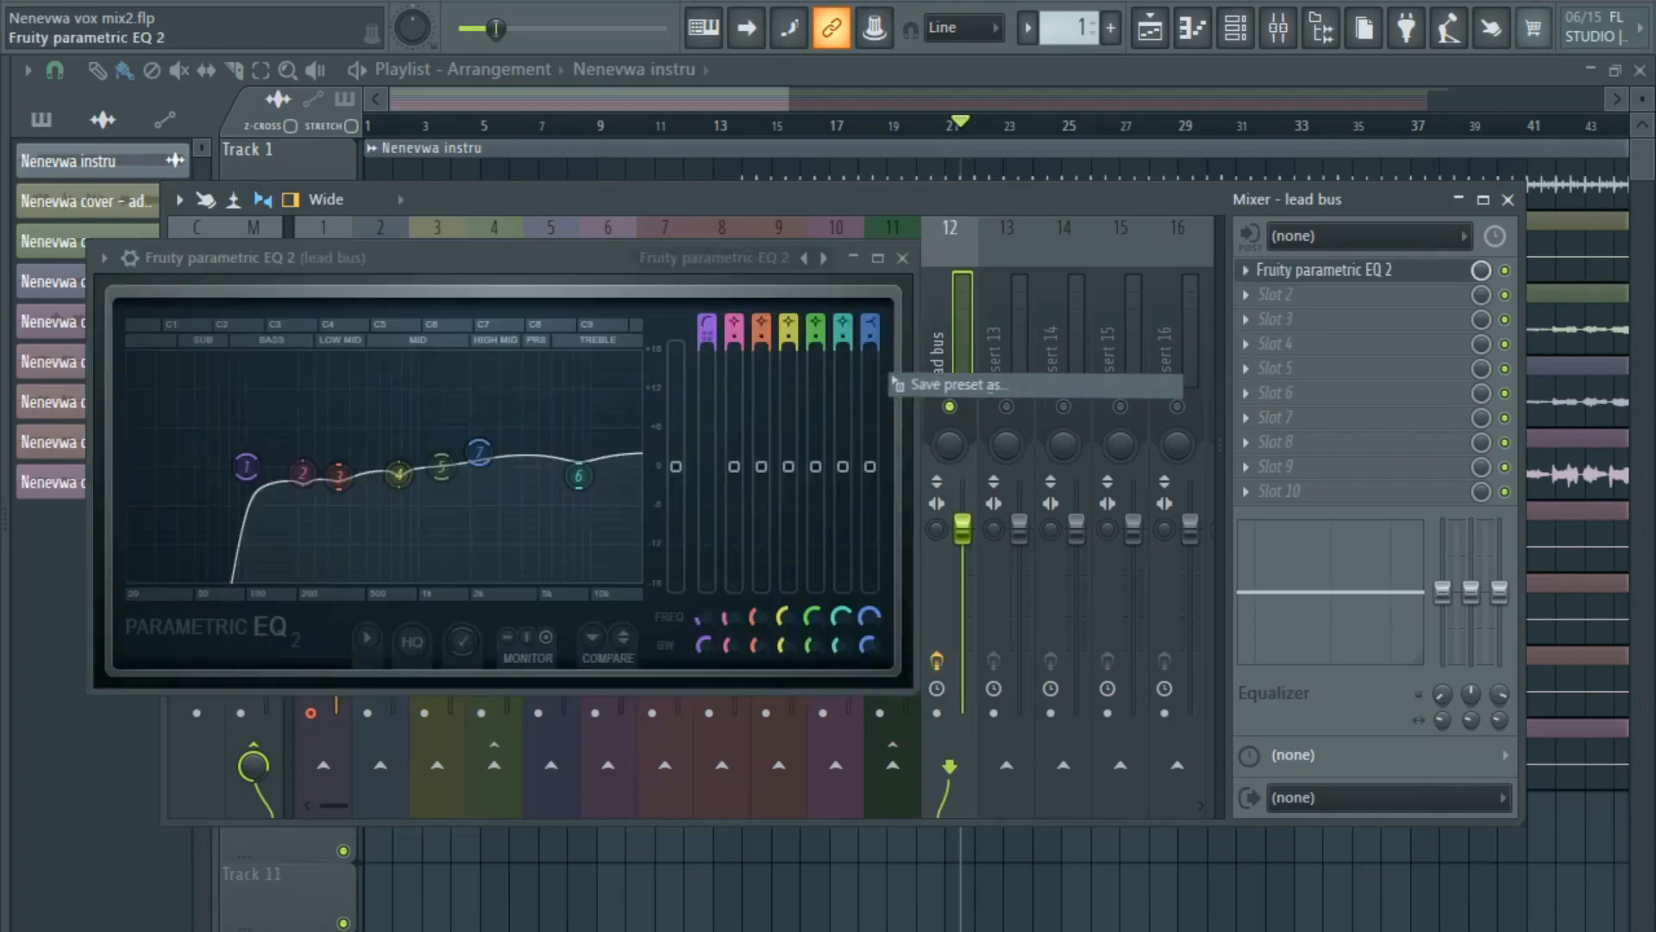
click(902, 257)
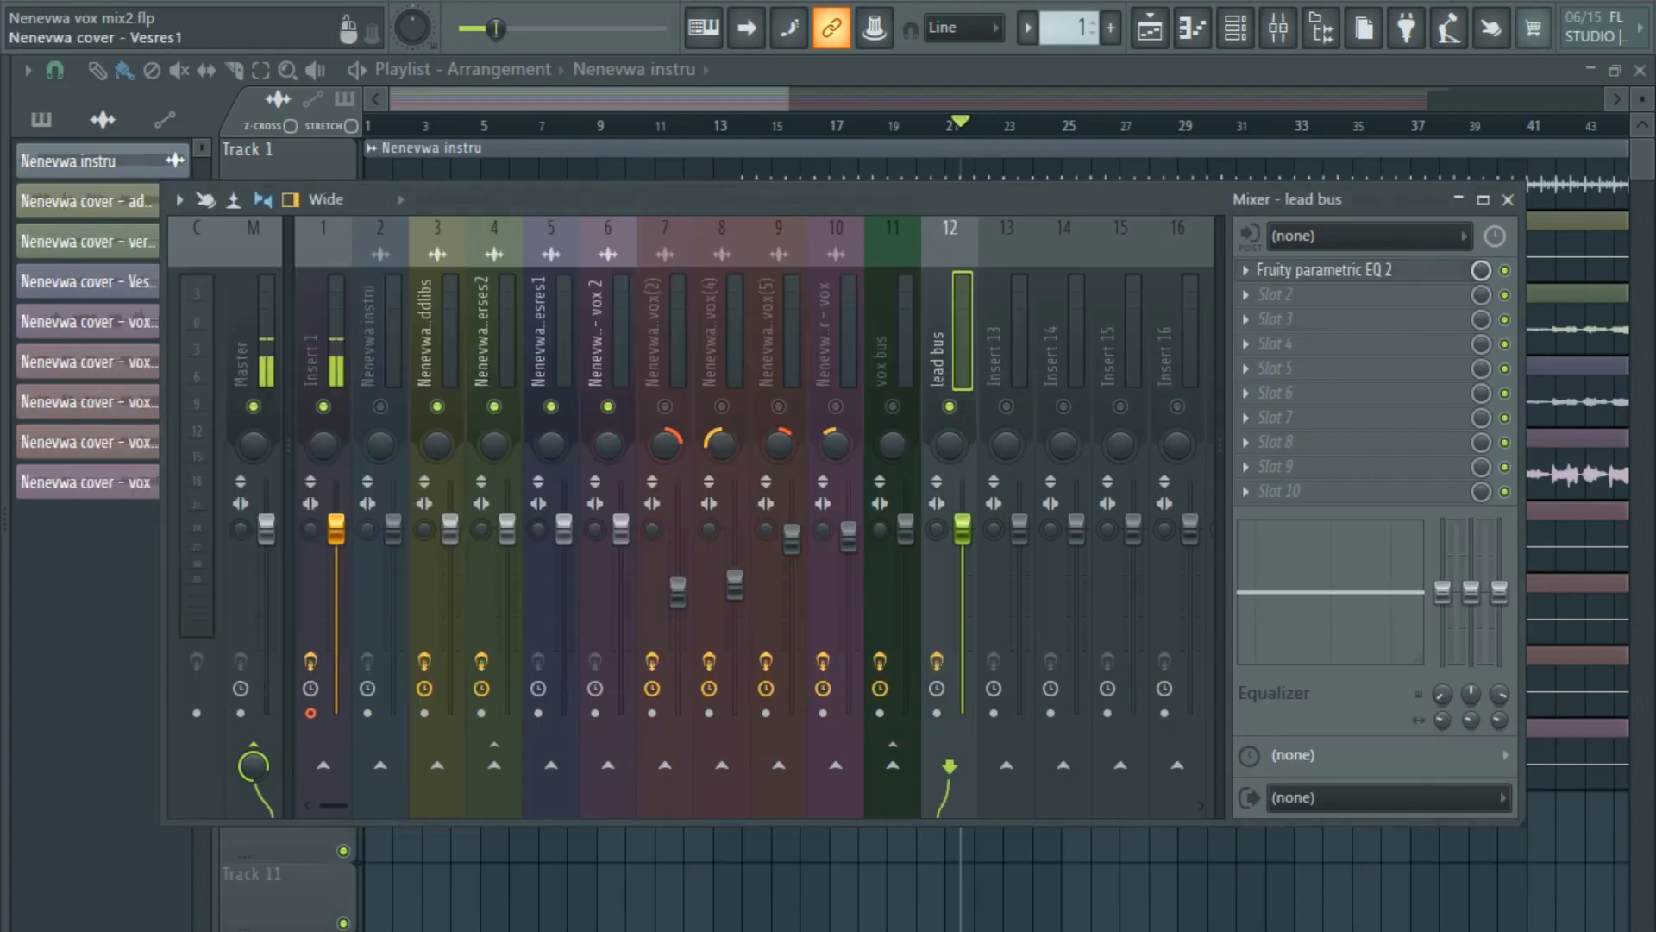
Copy the Fruity Limiter with its settings from verses2 to the lead bus.
click(539, 337)
click(485, 338)
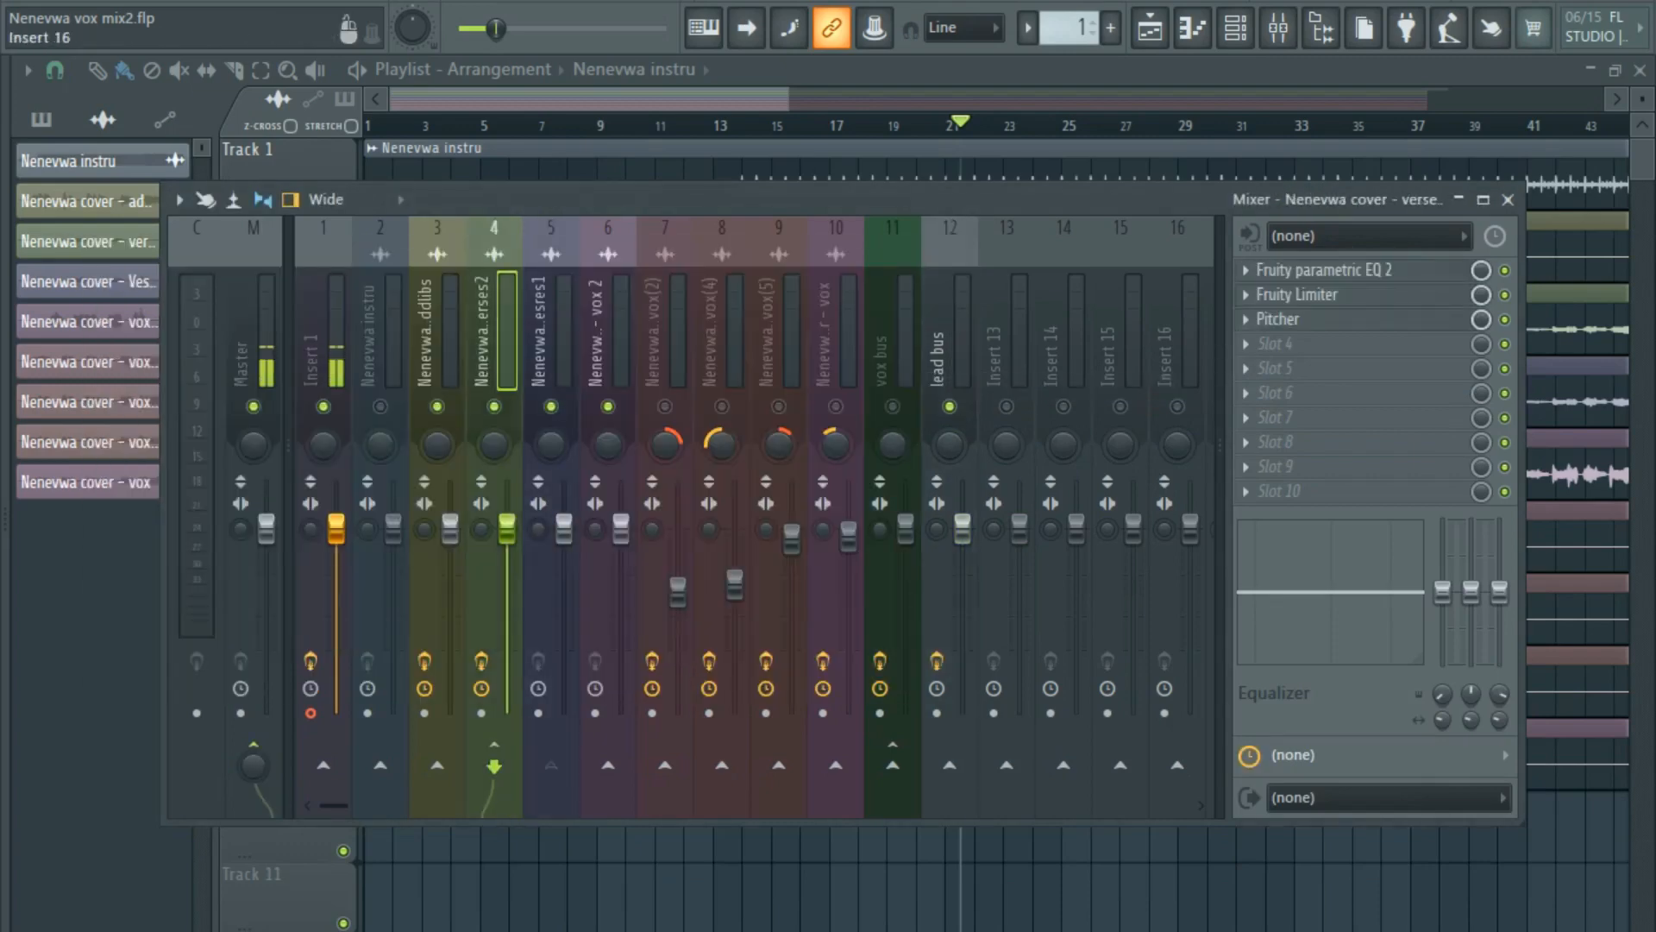
click(1245, 294)
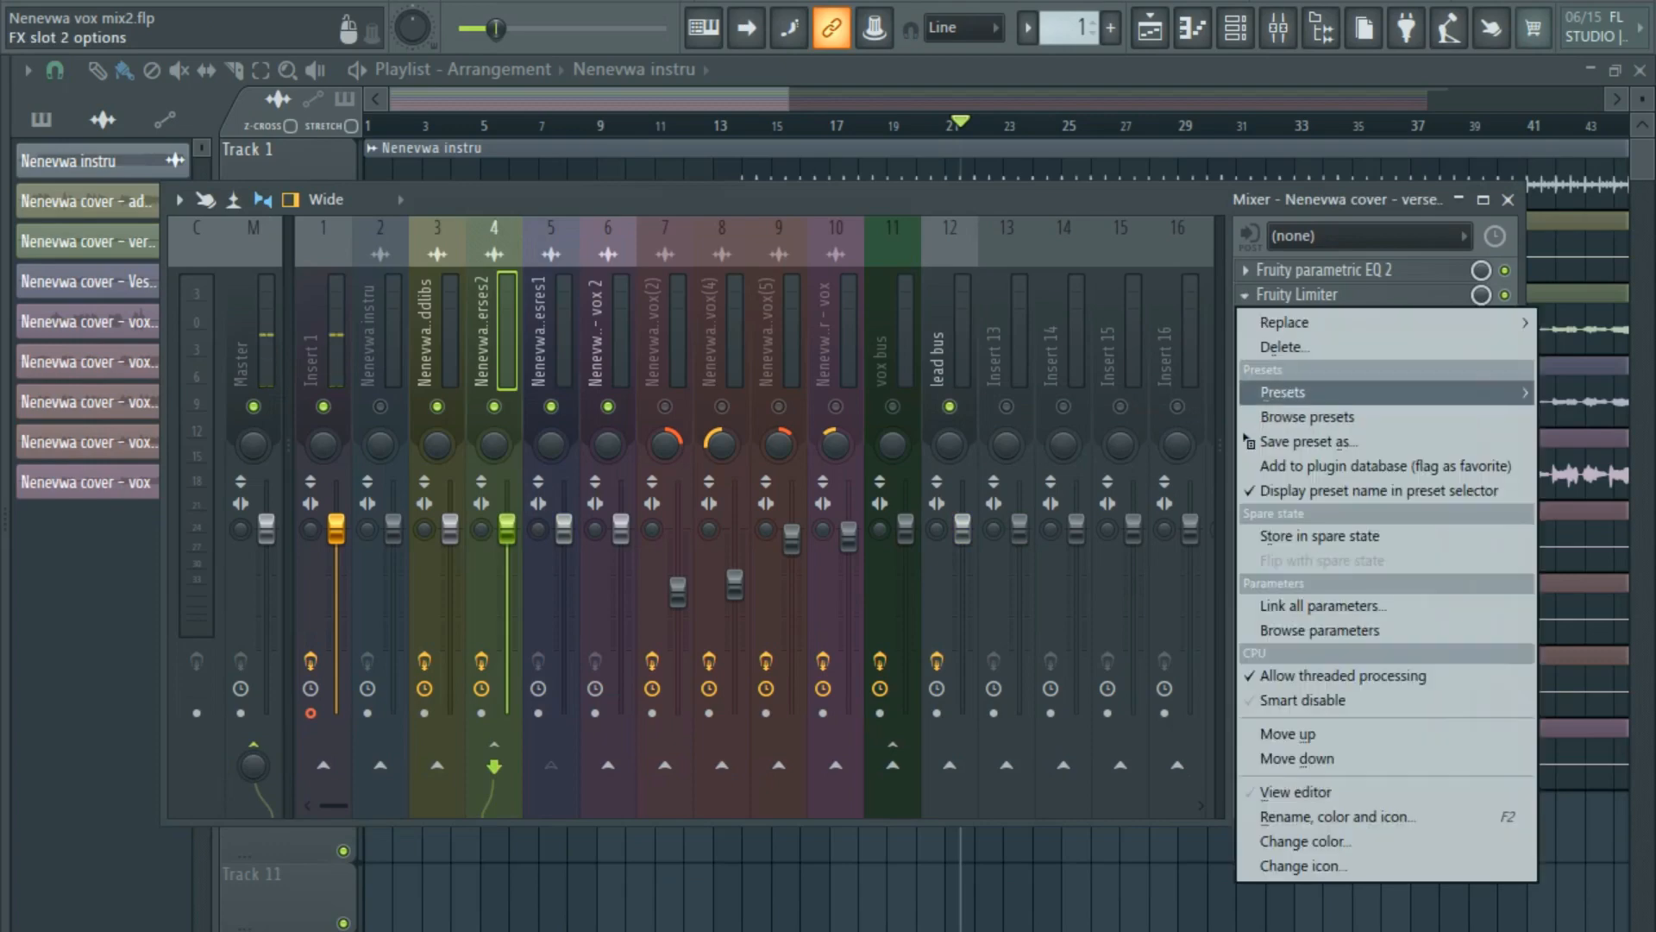
drag(1248, 441, 945, 420)
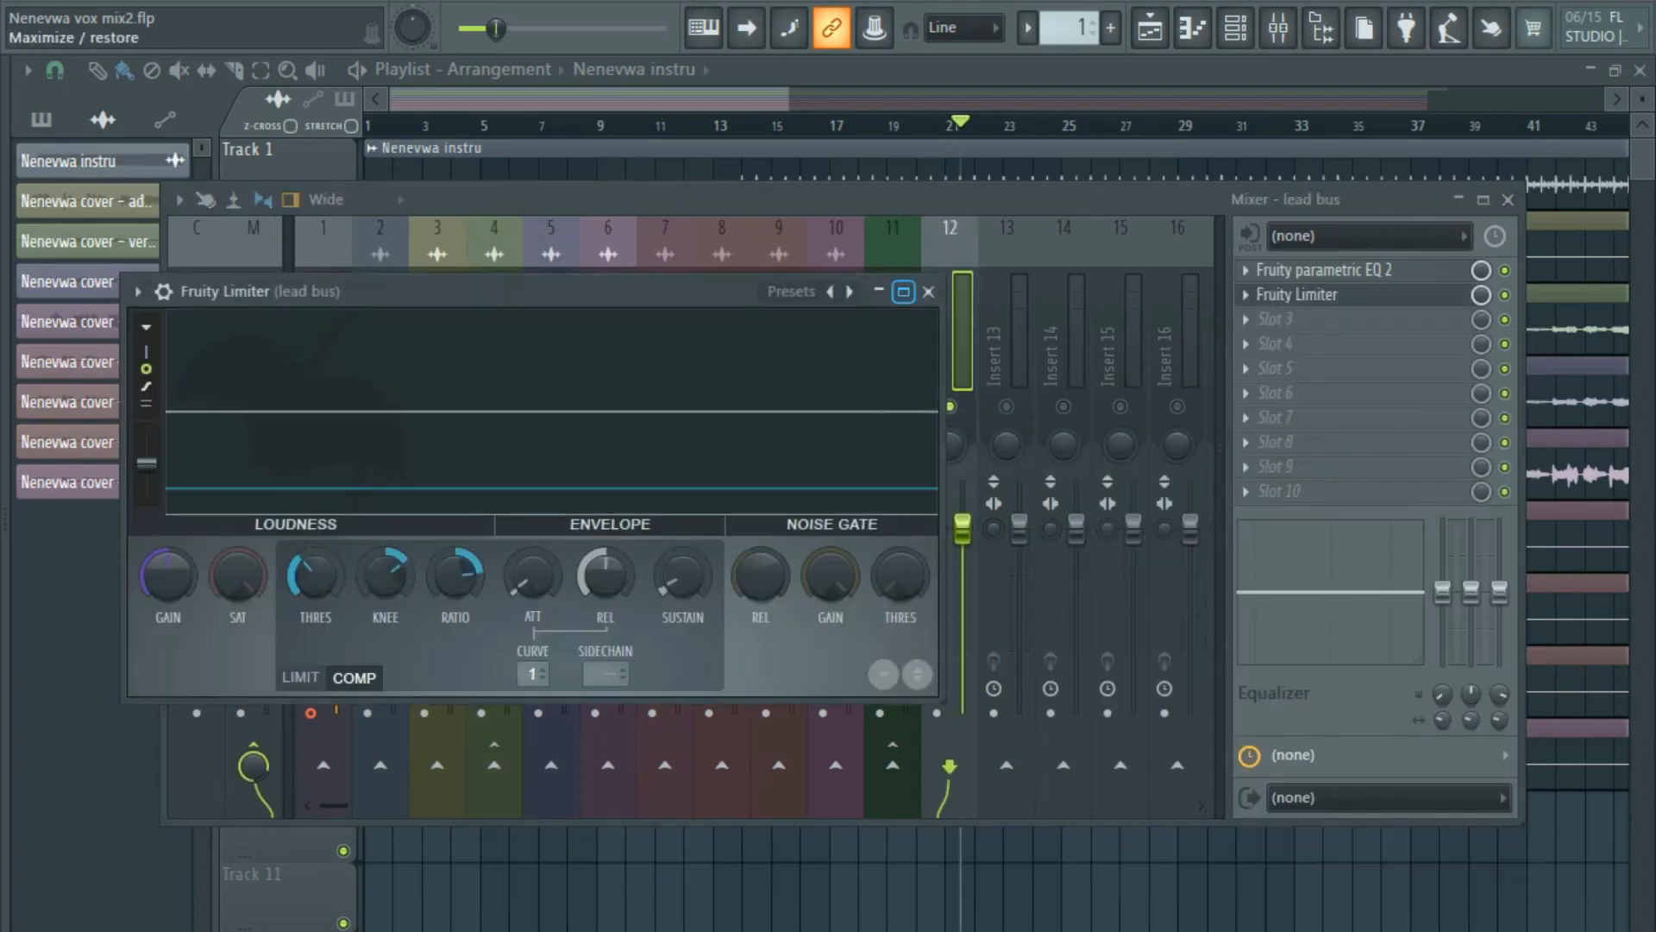
click(924, 288)
click(549, 354)
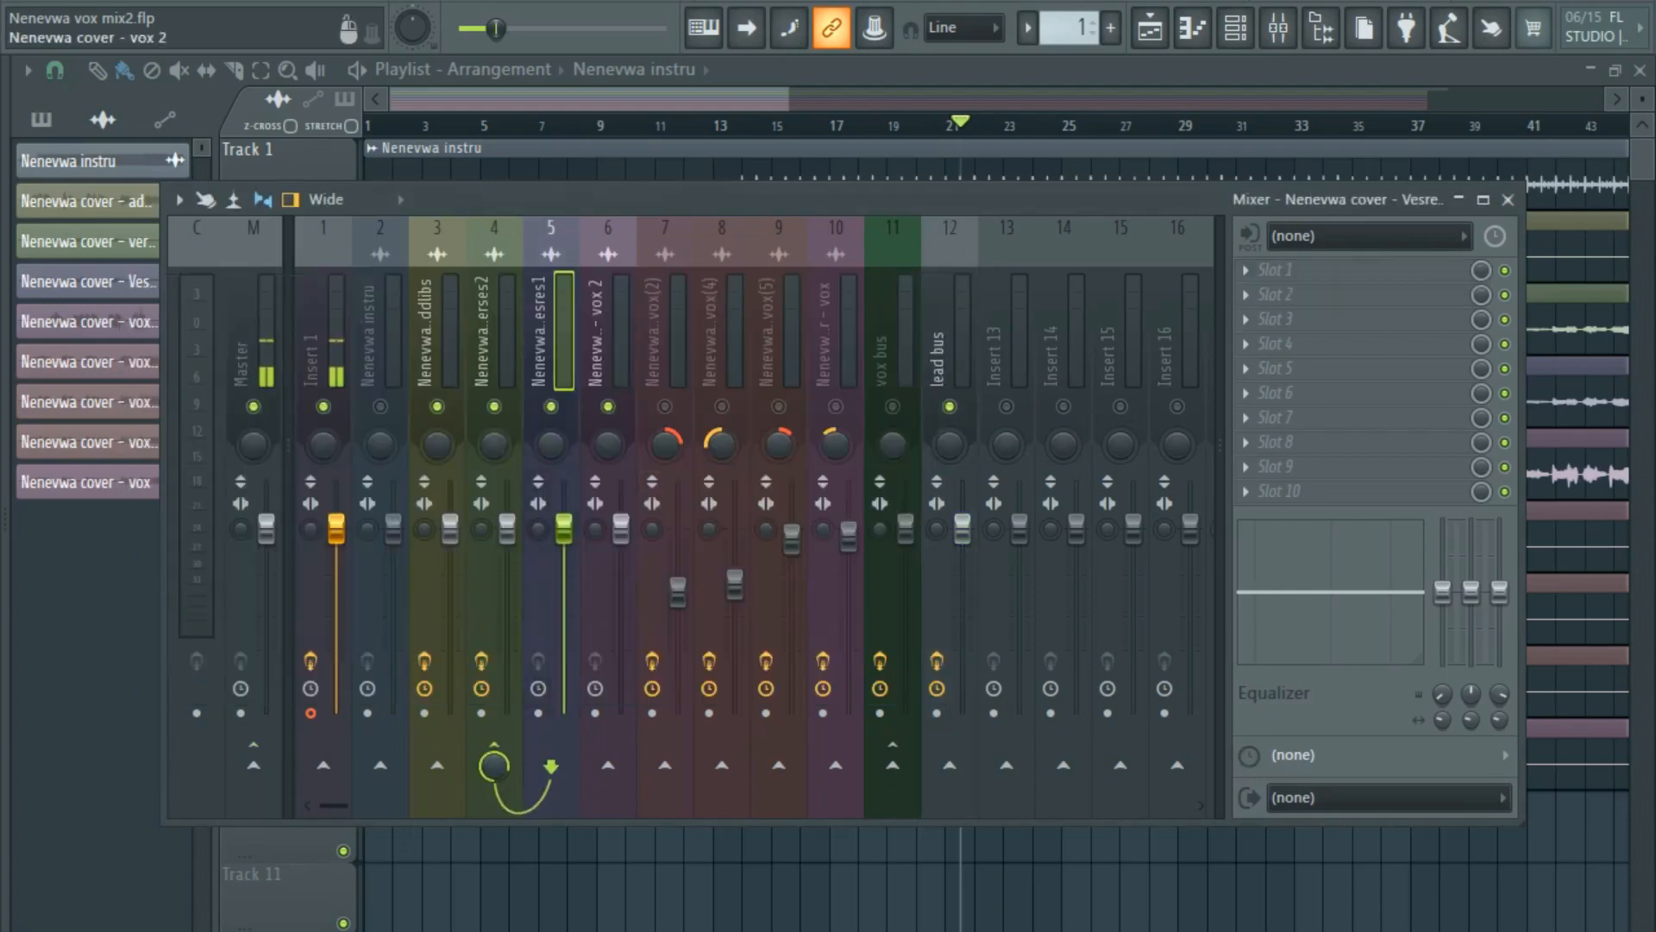
Delete the Fruity Limiter and Fruity parametric EQ 2 from the verses2 channel, keeping only Pitcher.
click(492, 349)
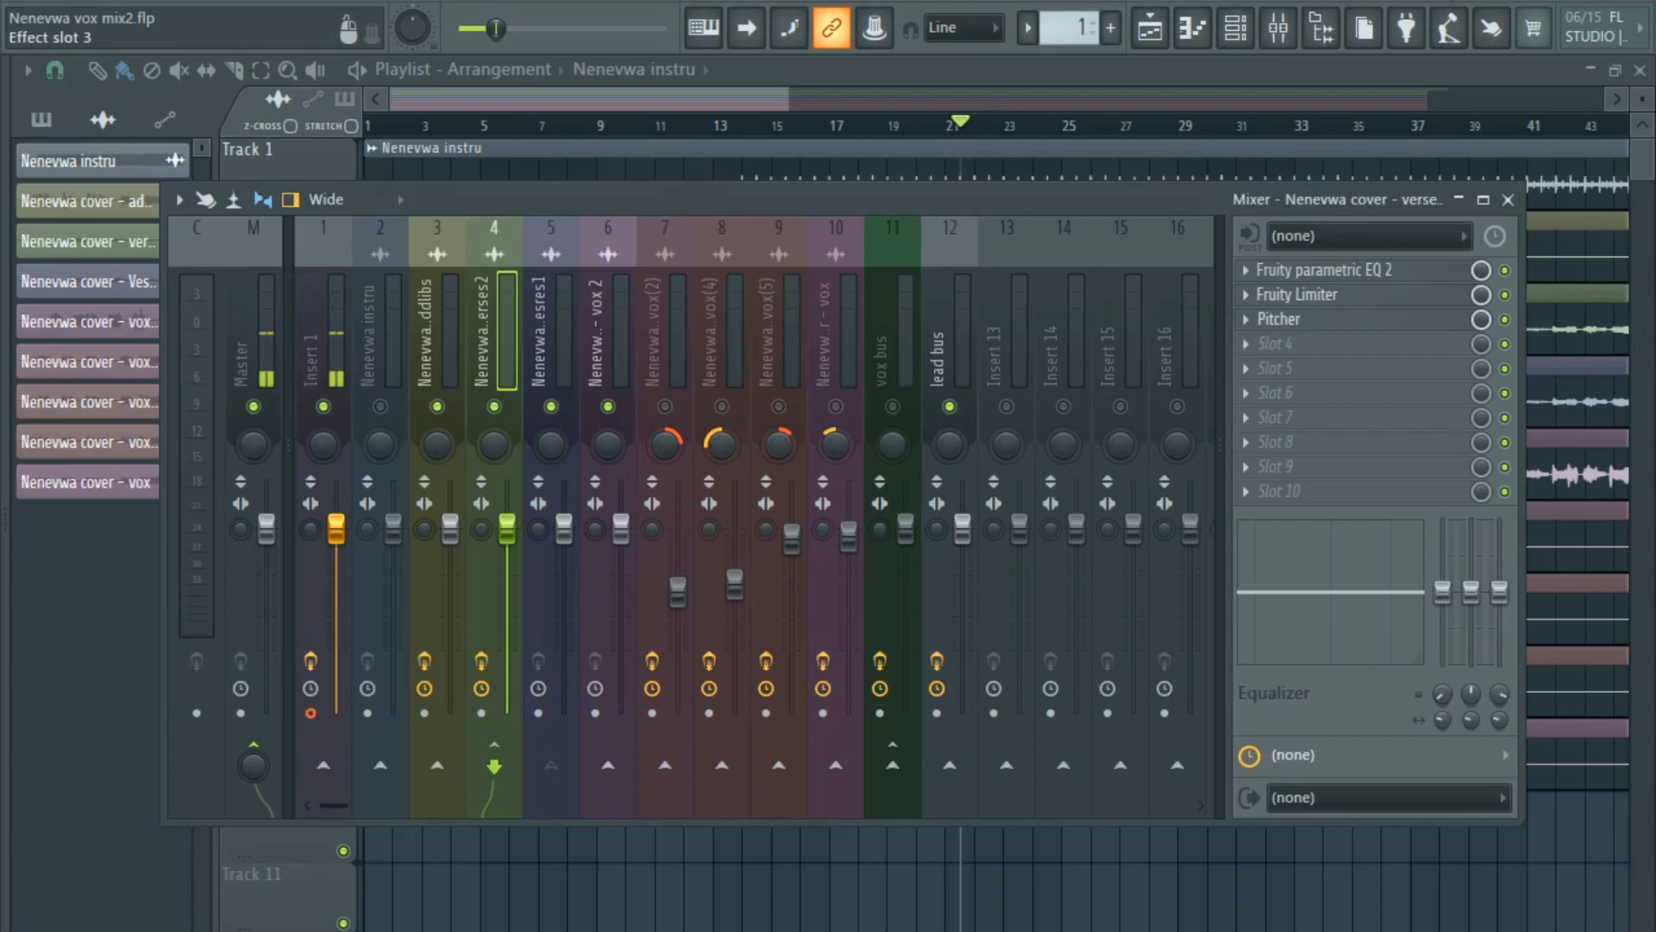
click(1245, 294)
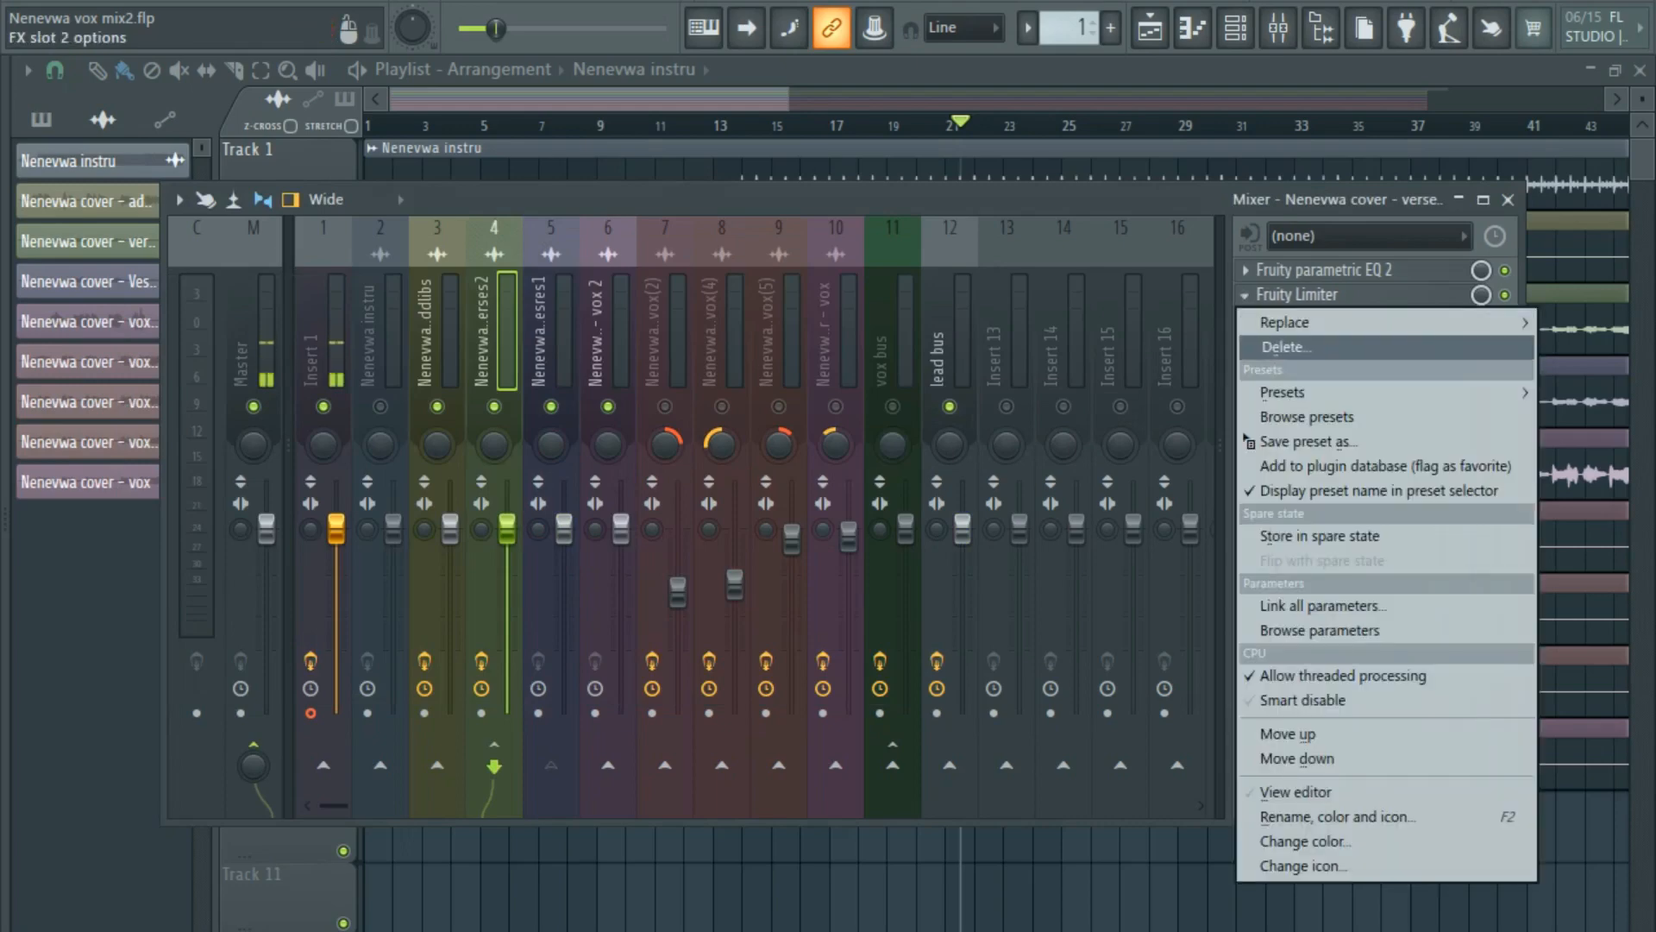
click(1286, 346)
click(953, 563)
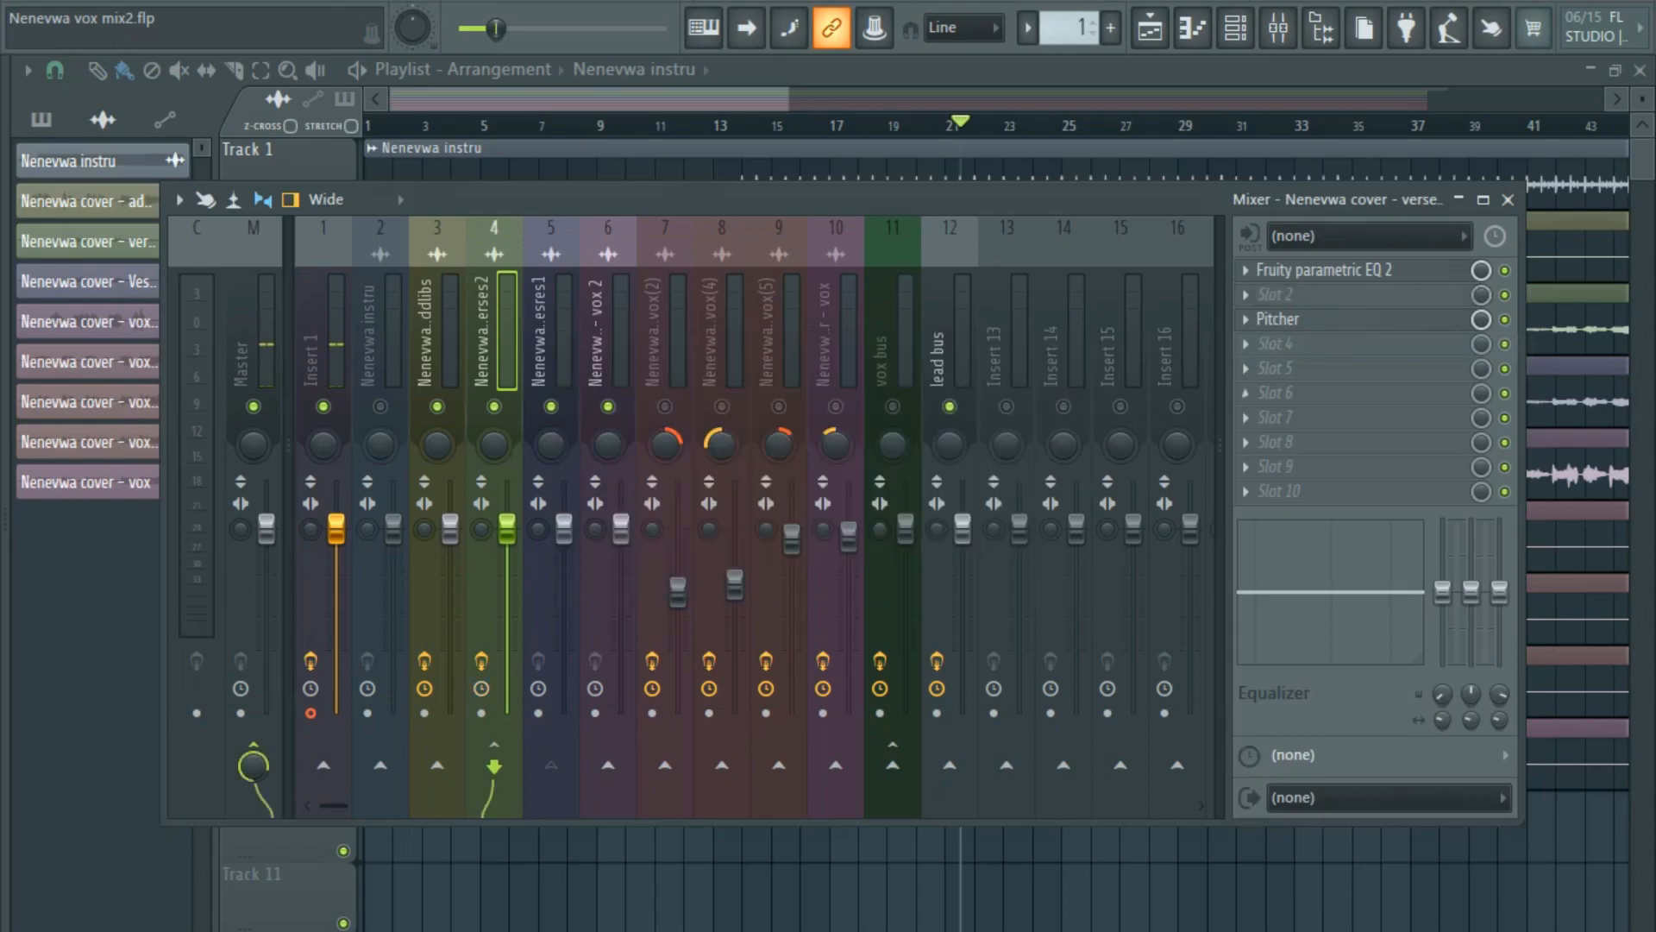
click(1246, 270)
click(1284, 321)
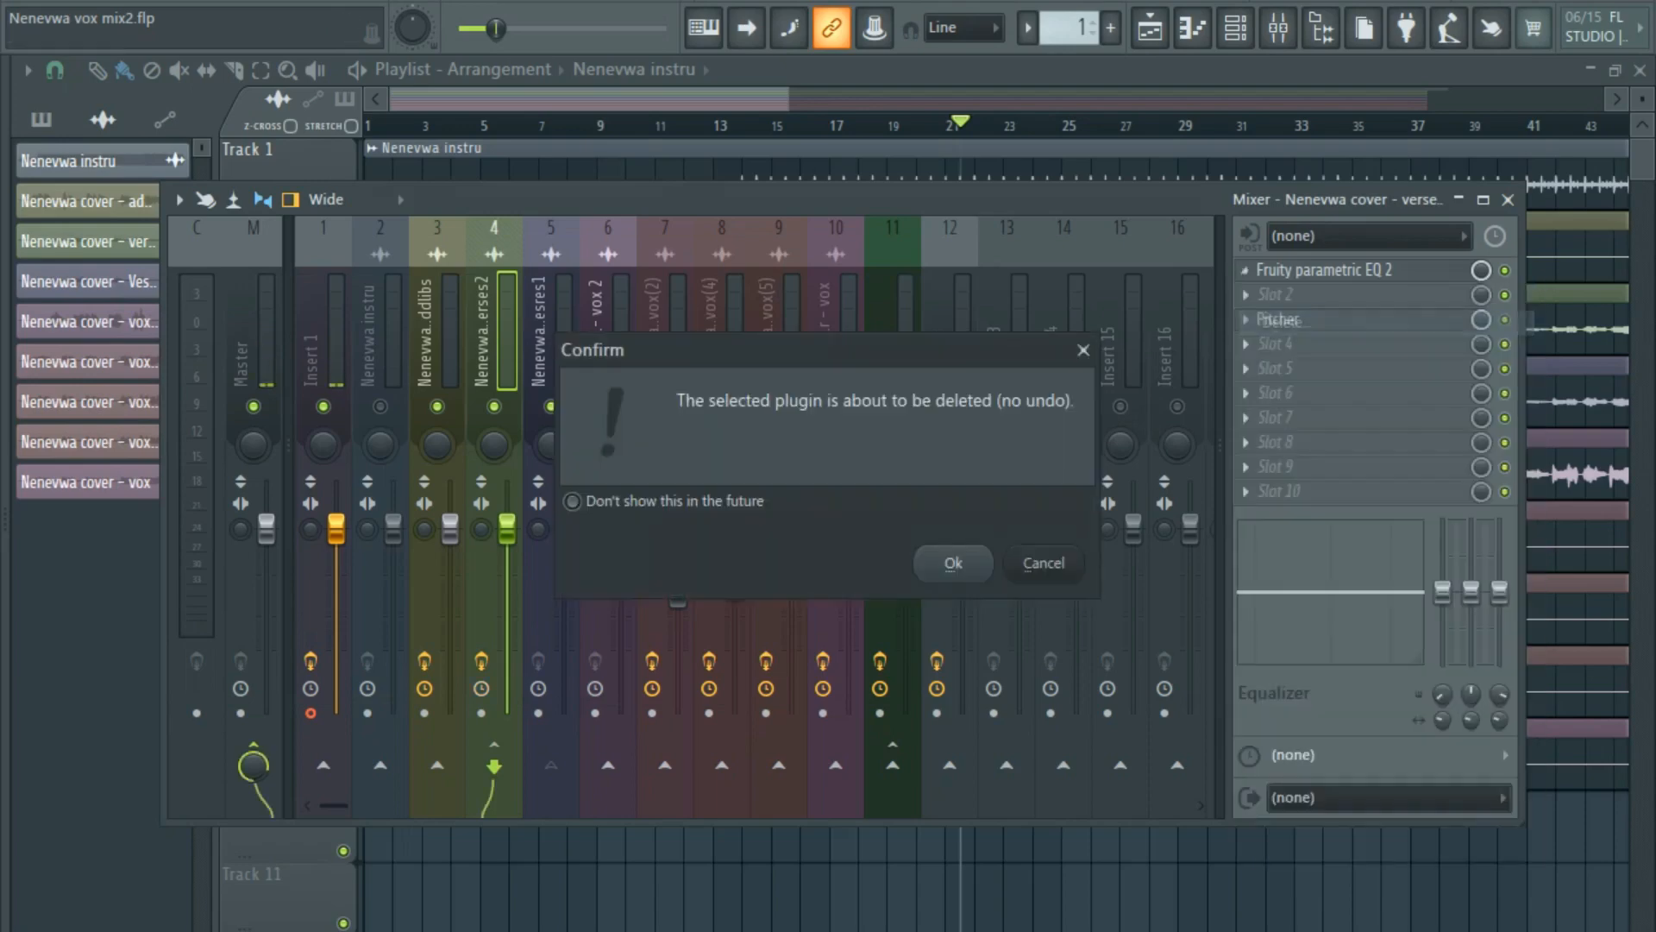
click(953, 564)
Check the effects on the verse channels and copy Pitcher from verses2 to Vesres1.
click(551, 337)
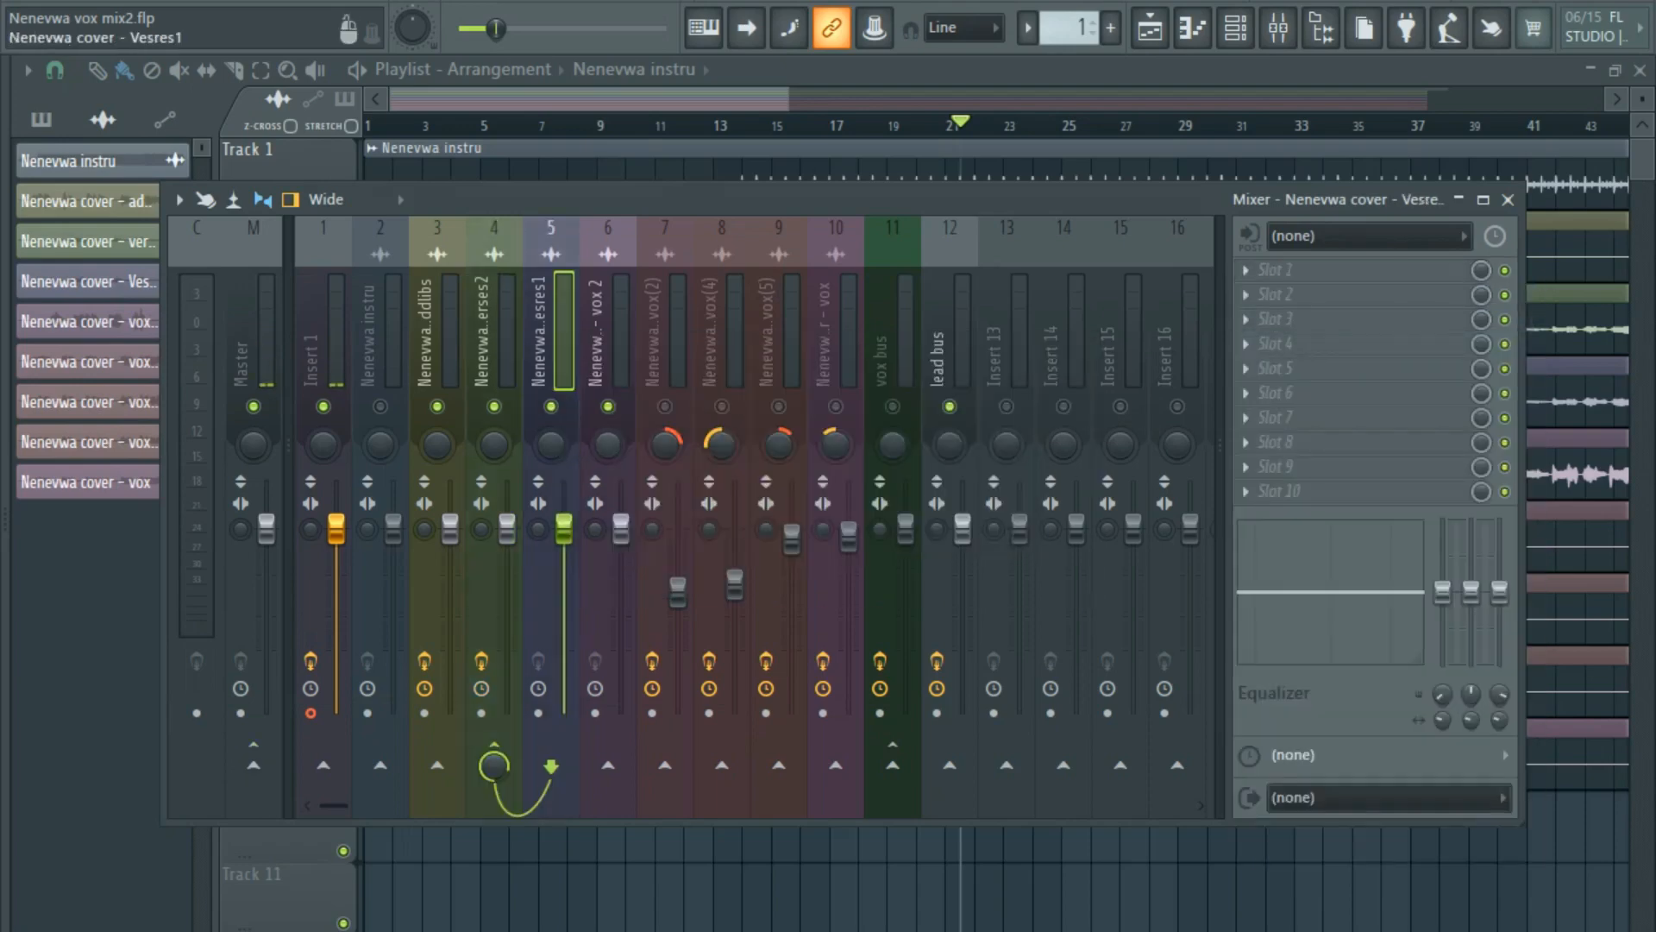
click(608, 336)
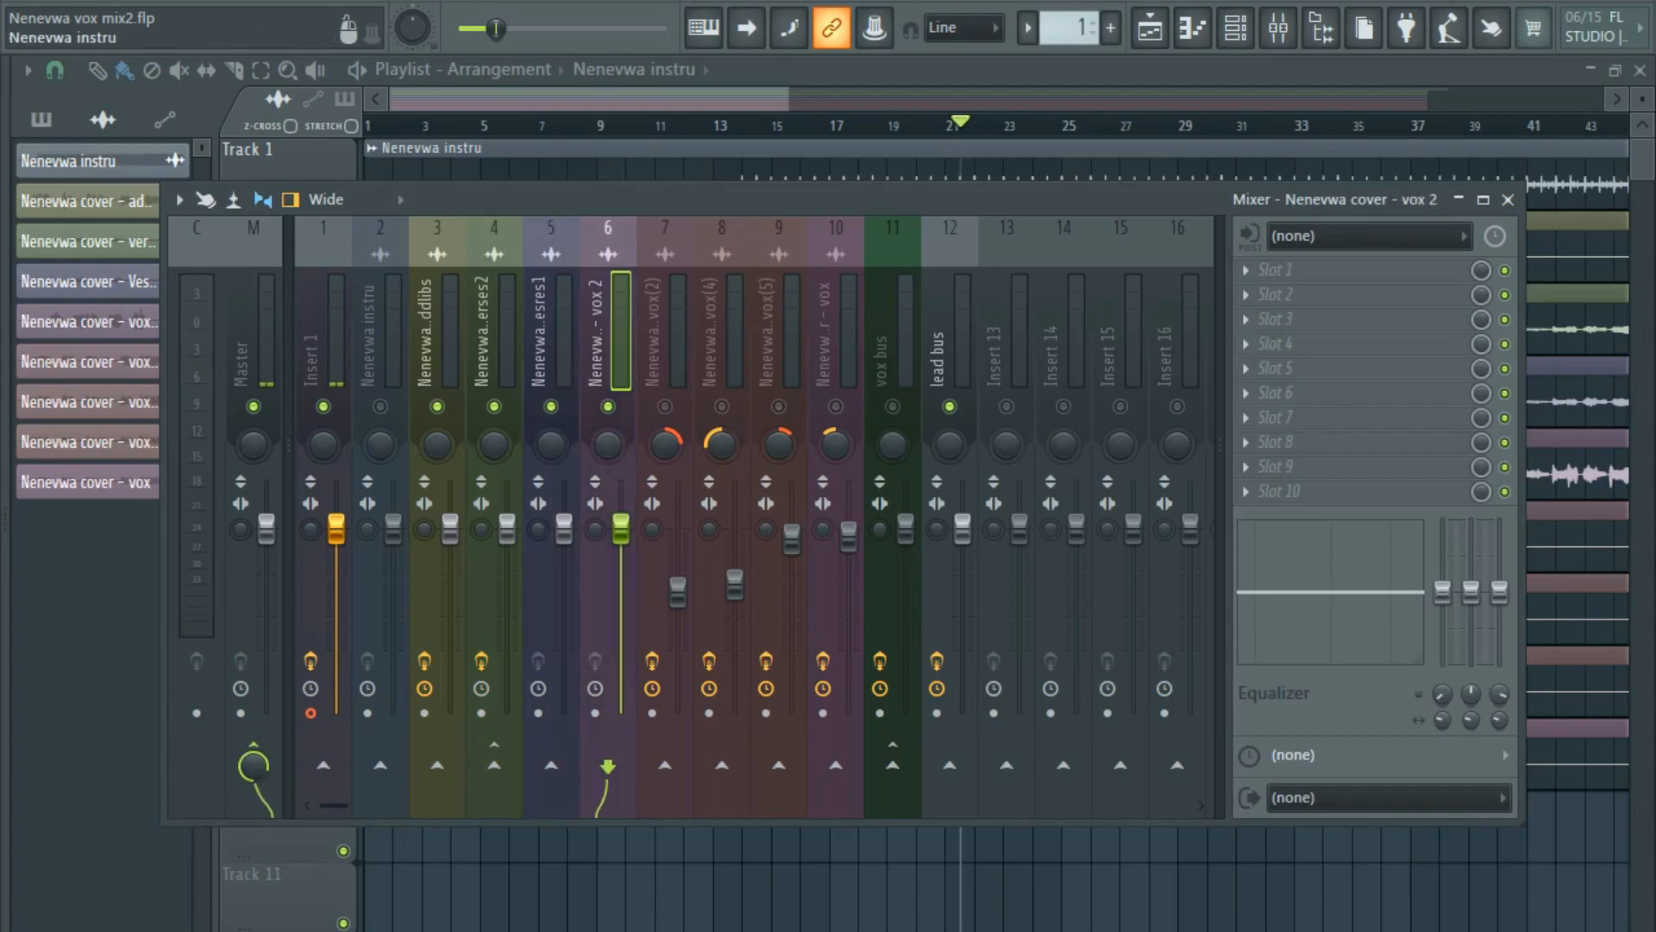
click(494, 336)
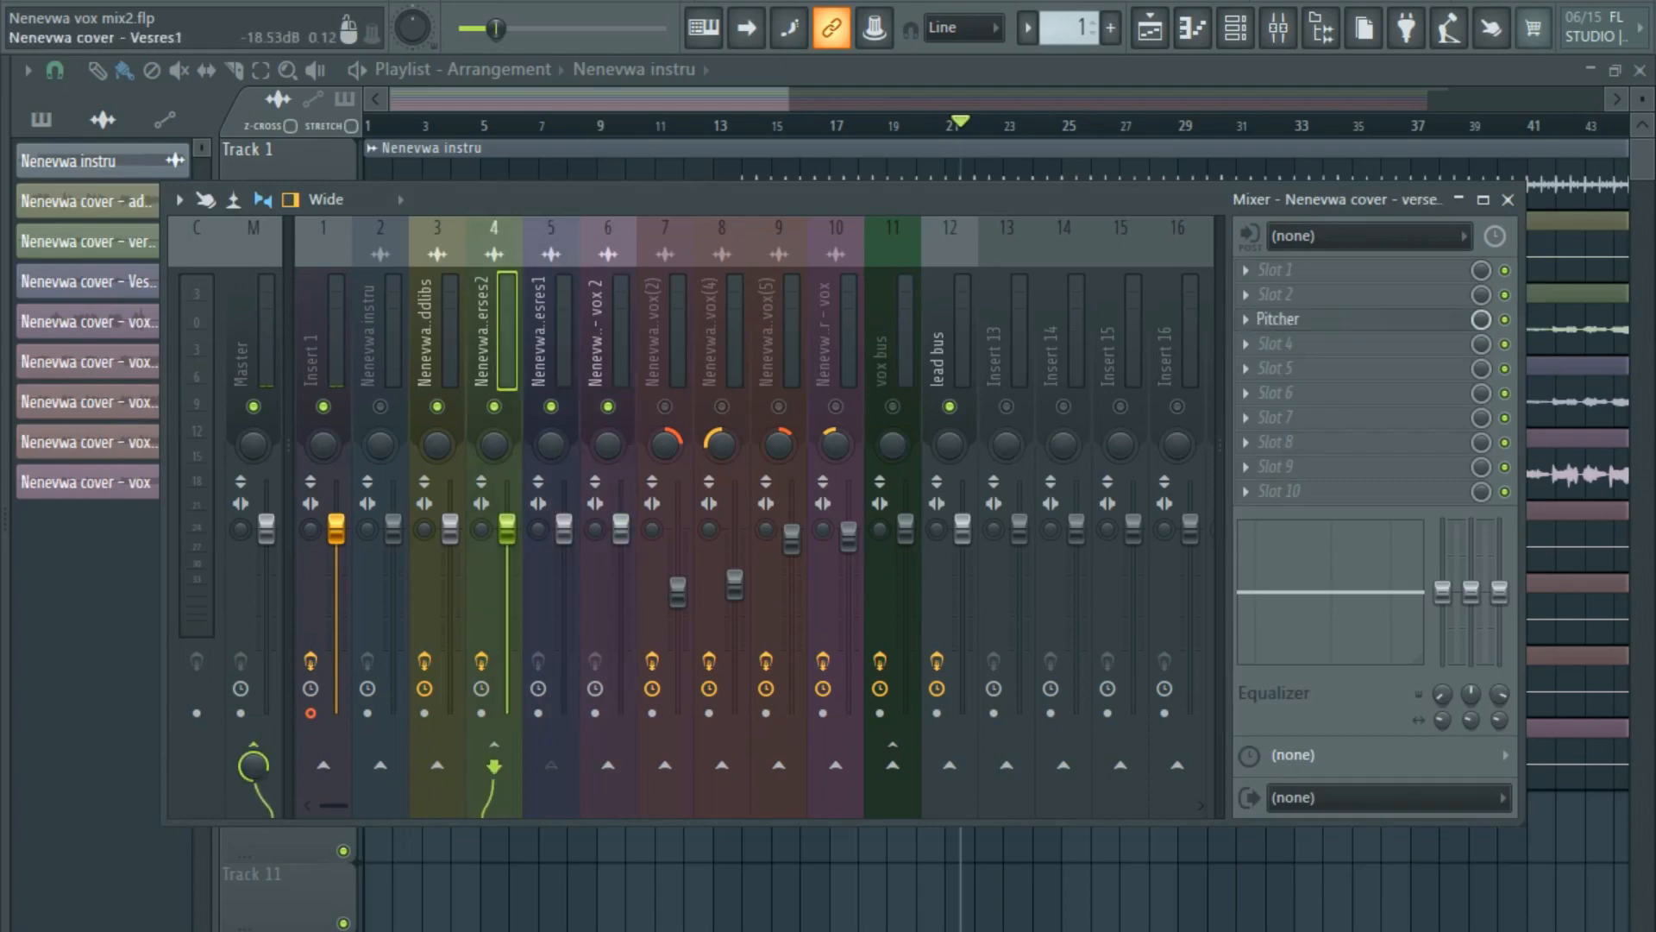
key(Right)
key(Right)
key(Left)
key(Left)
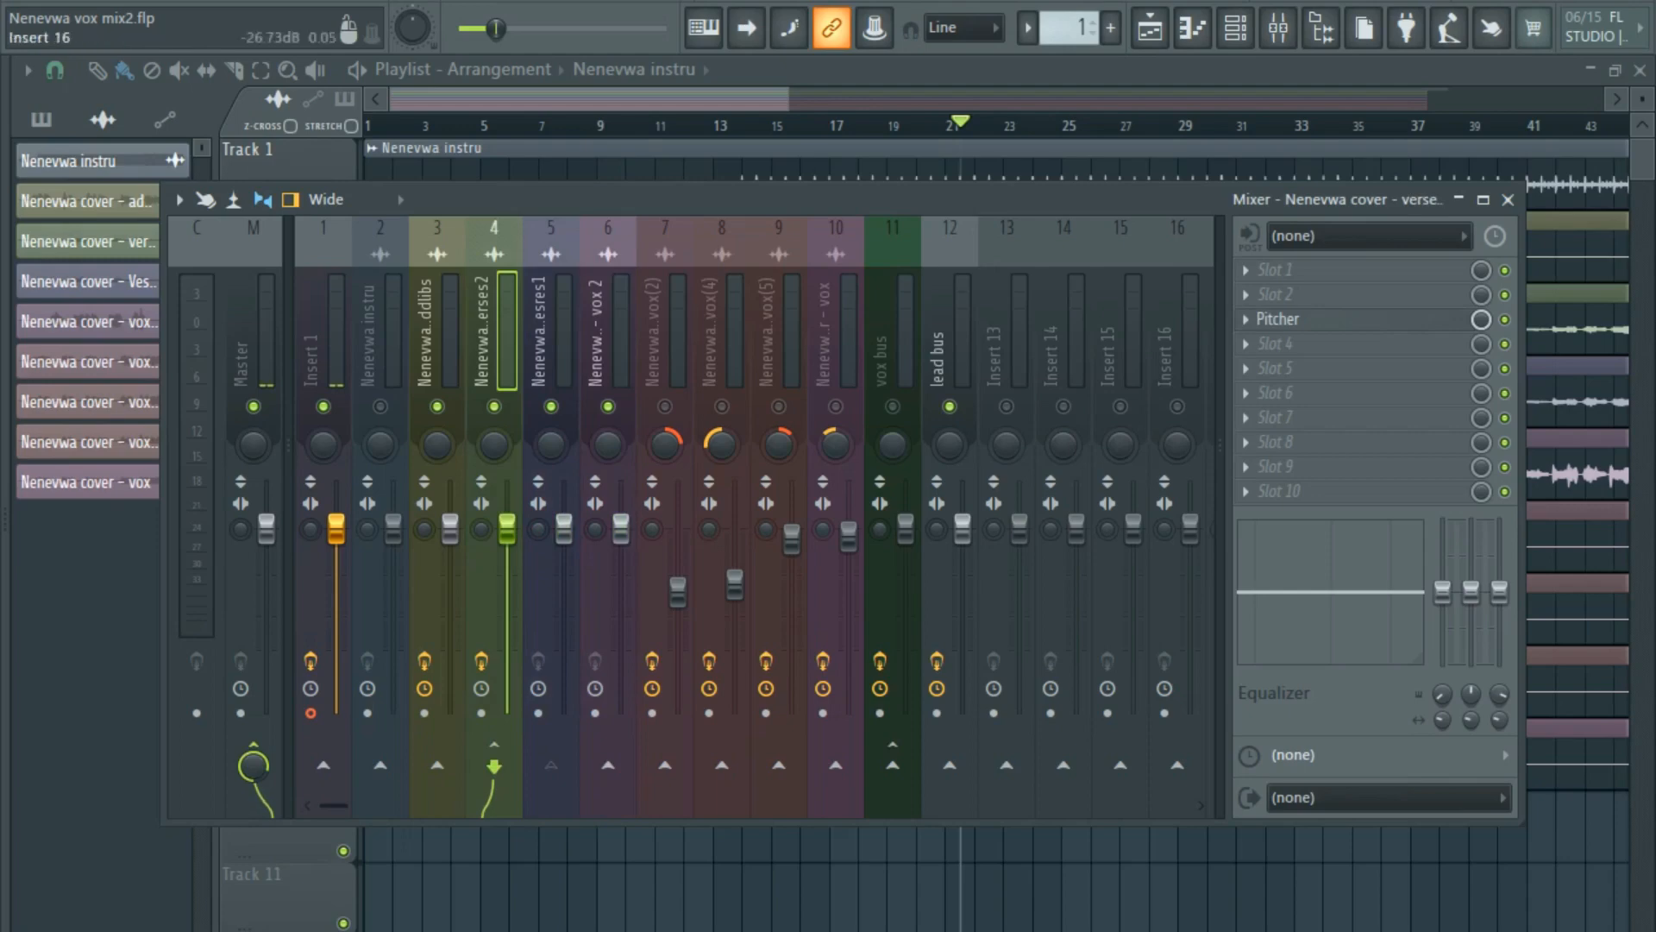
click(1245, 318)
drag(1251, 466, 492, 407)
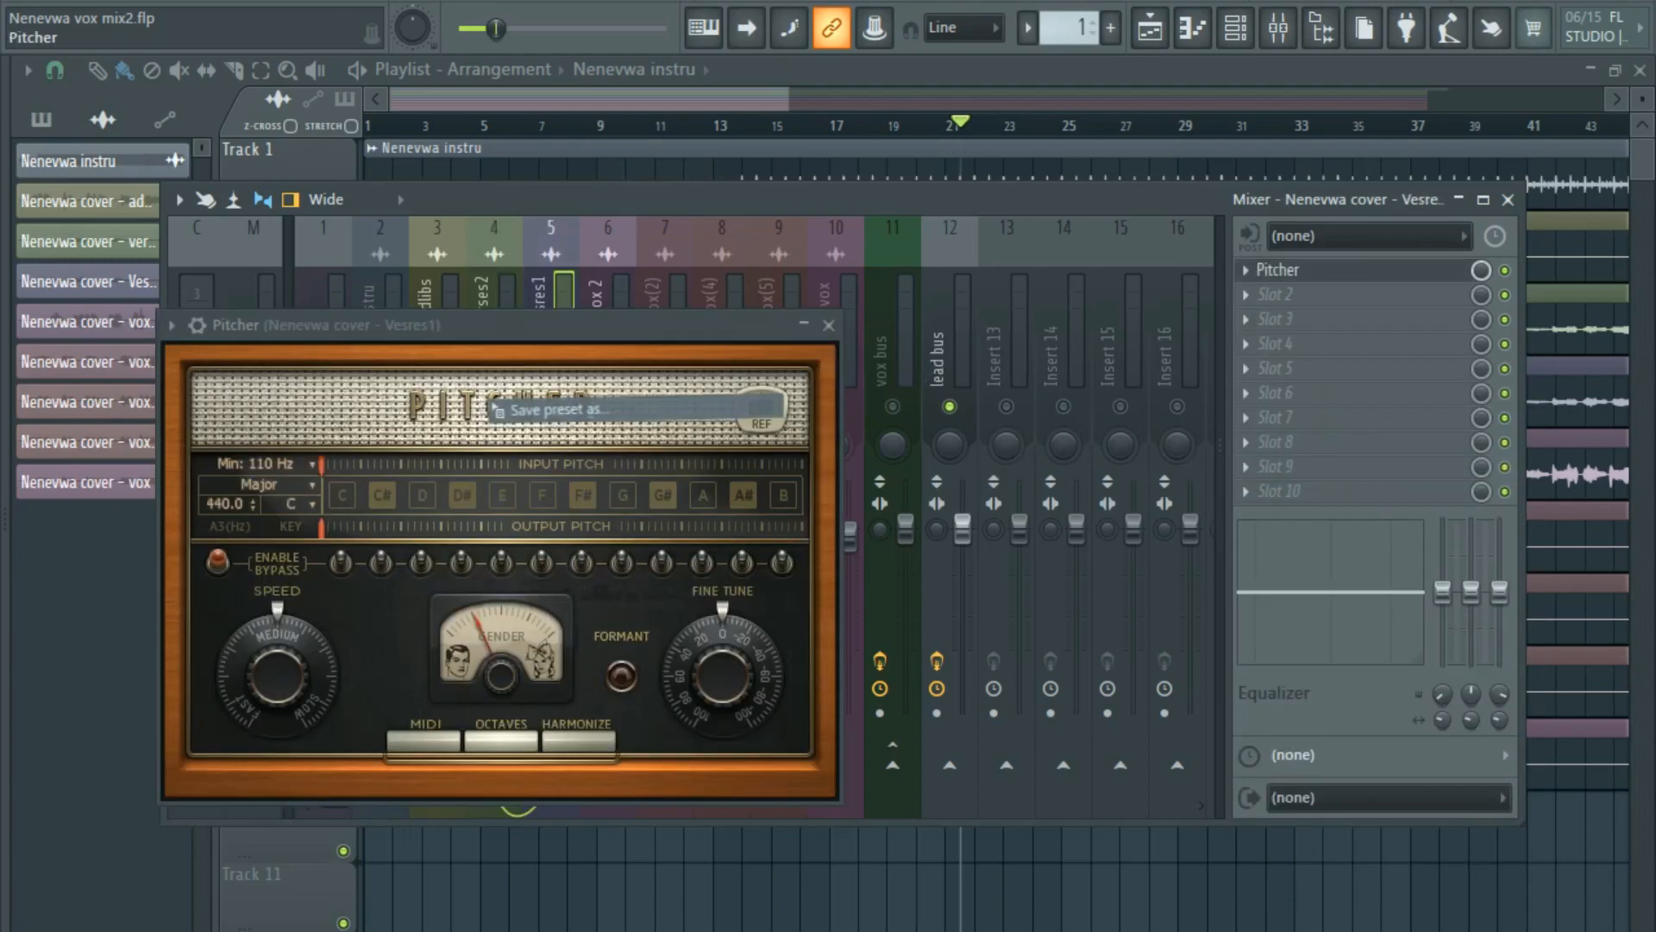
click(830, 325)
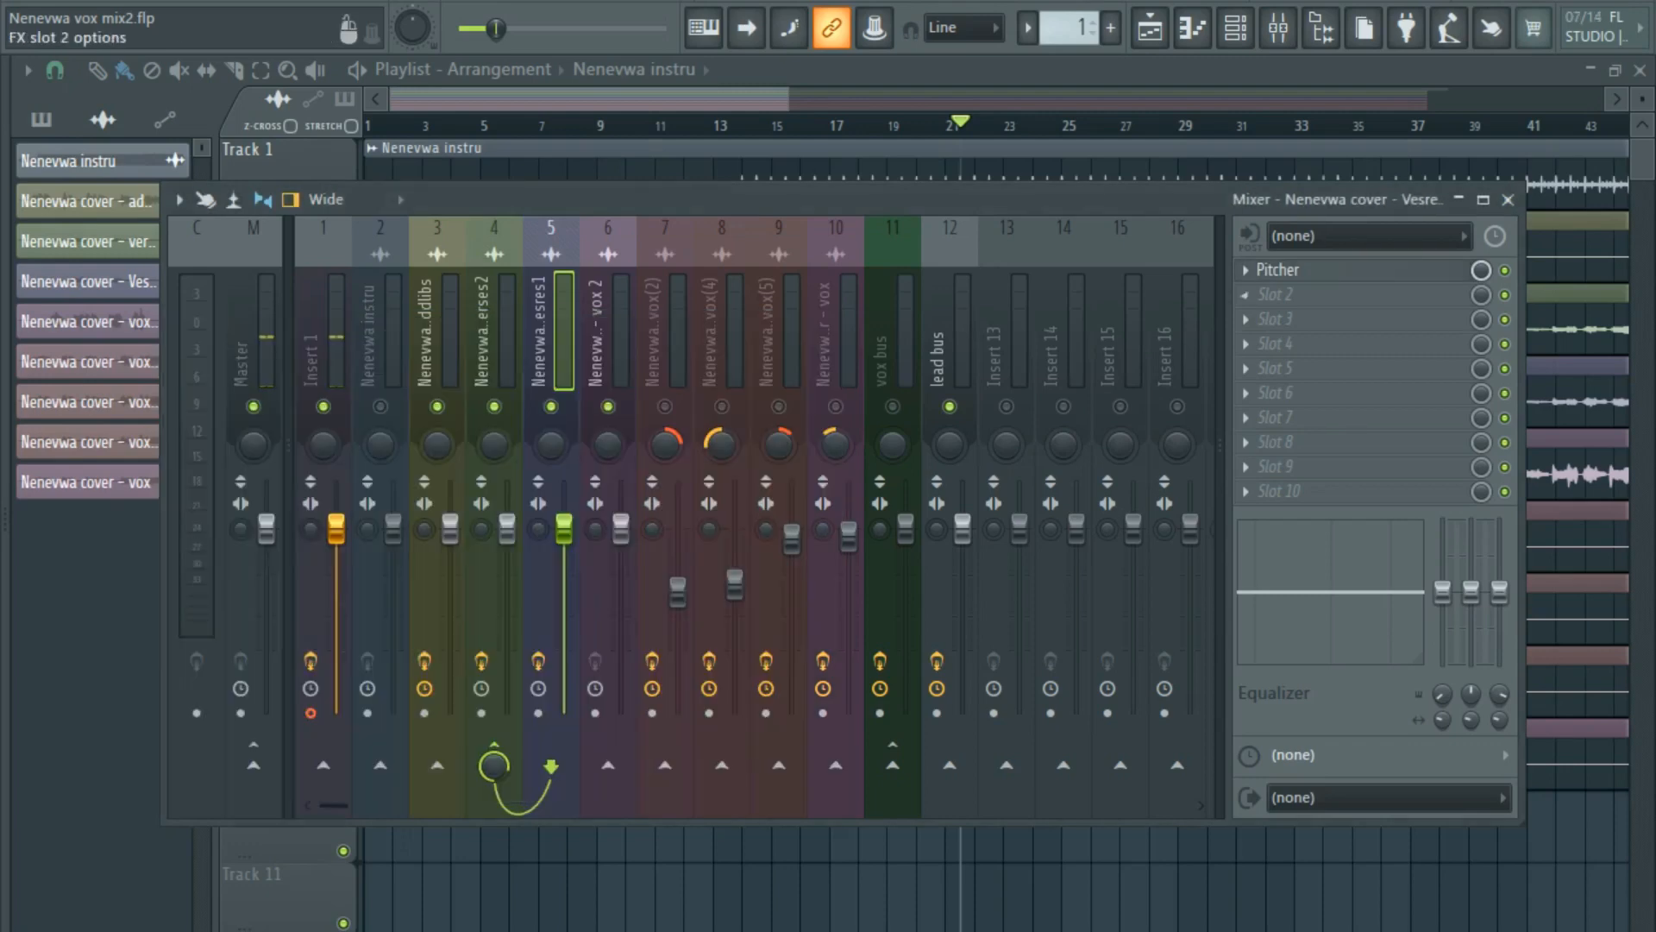
Copy Pitcher from Vesres1 to the vox 2 channel.
click(1244, 291)
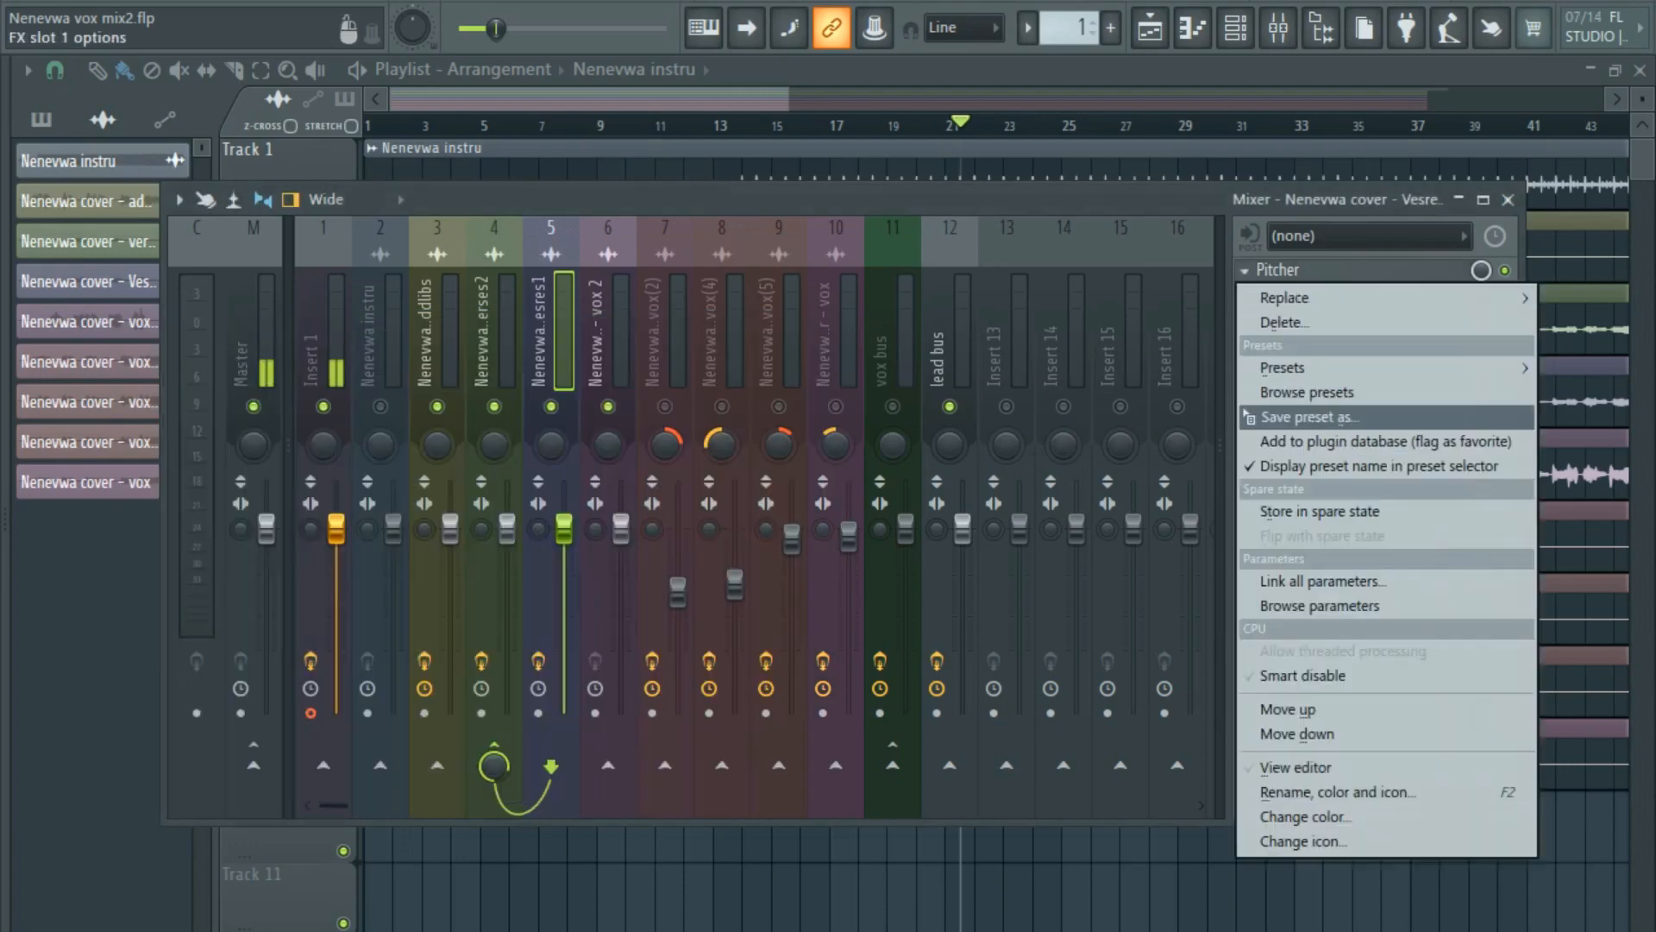
drag(1247, 416, 604, 397)
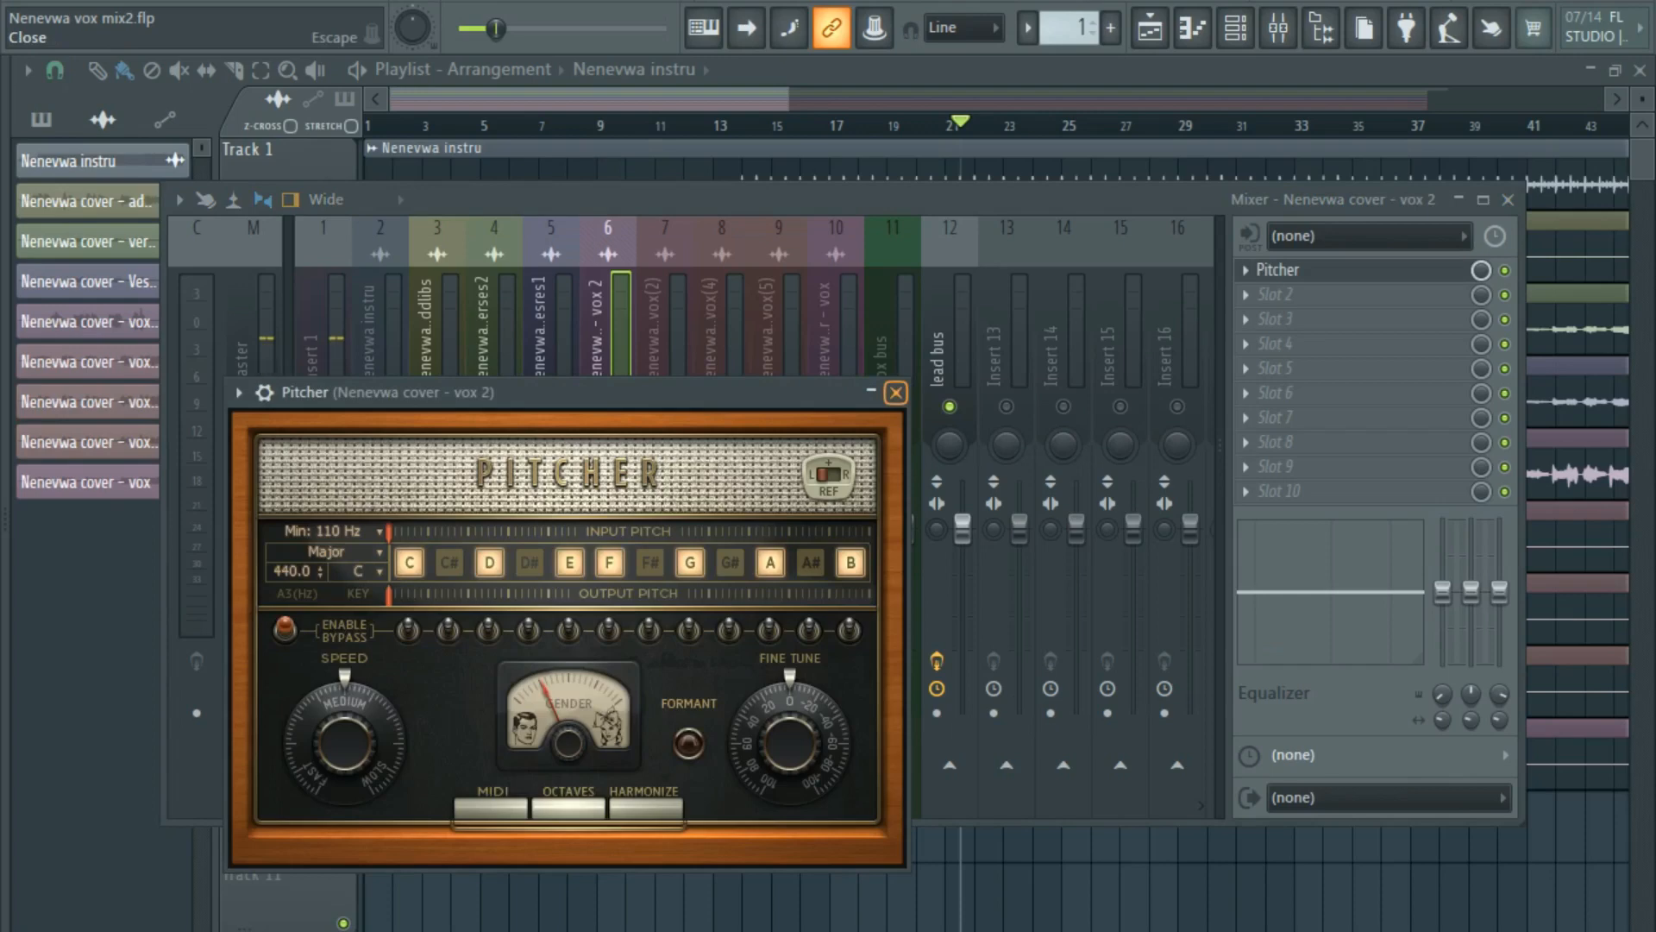
click(896, 393)
Route vox 2 and verses2 to the lead bus, remove the verses2 send to the master, and briefly play the verse.
click(950, 766)
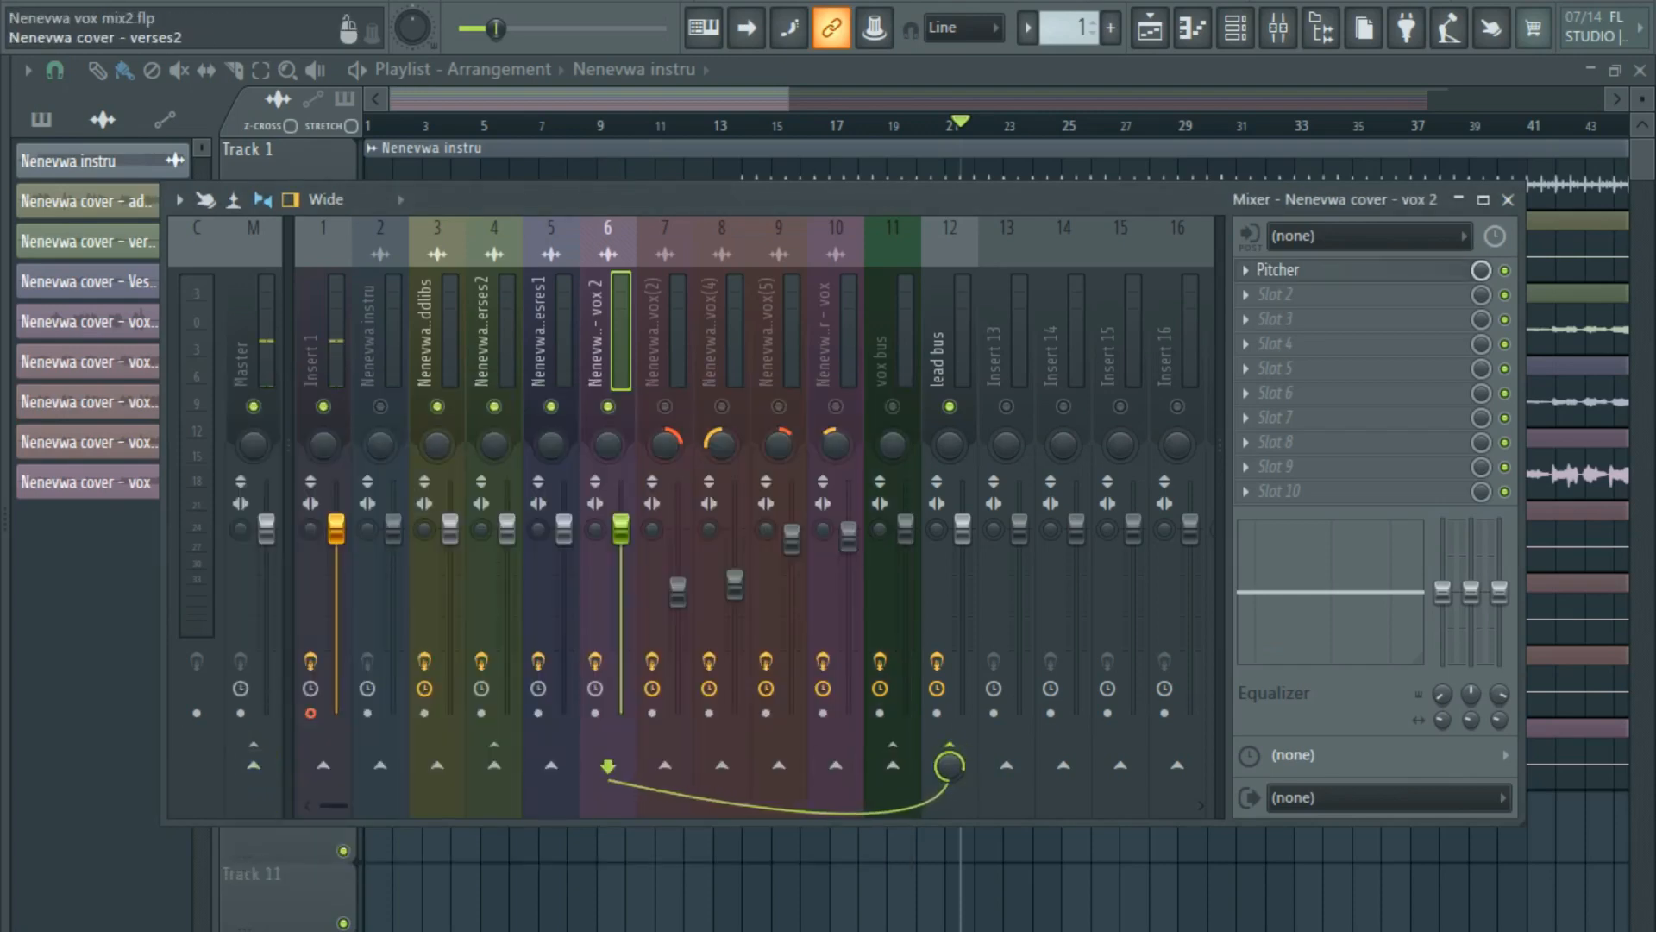
click(494, 328)
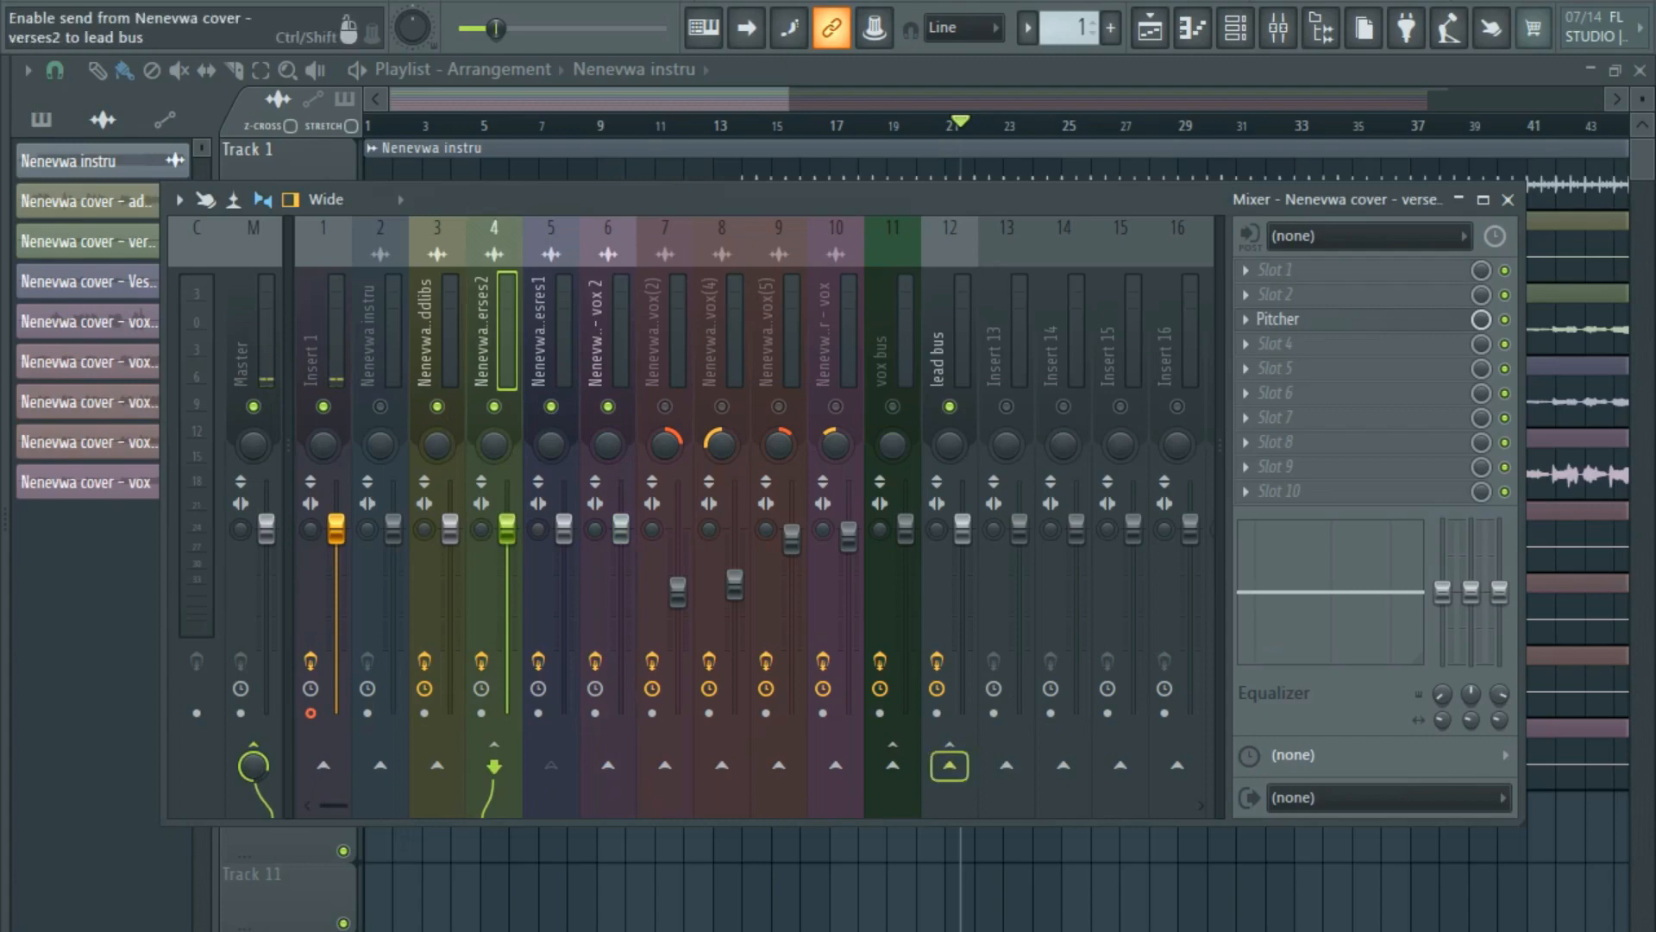
click(949, 765)
click(254, 766)
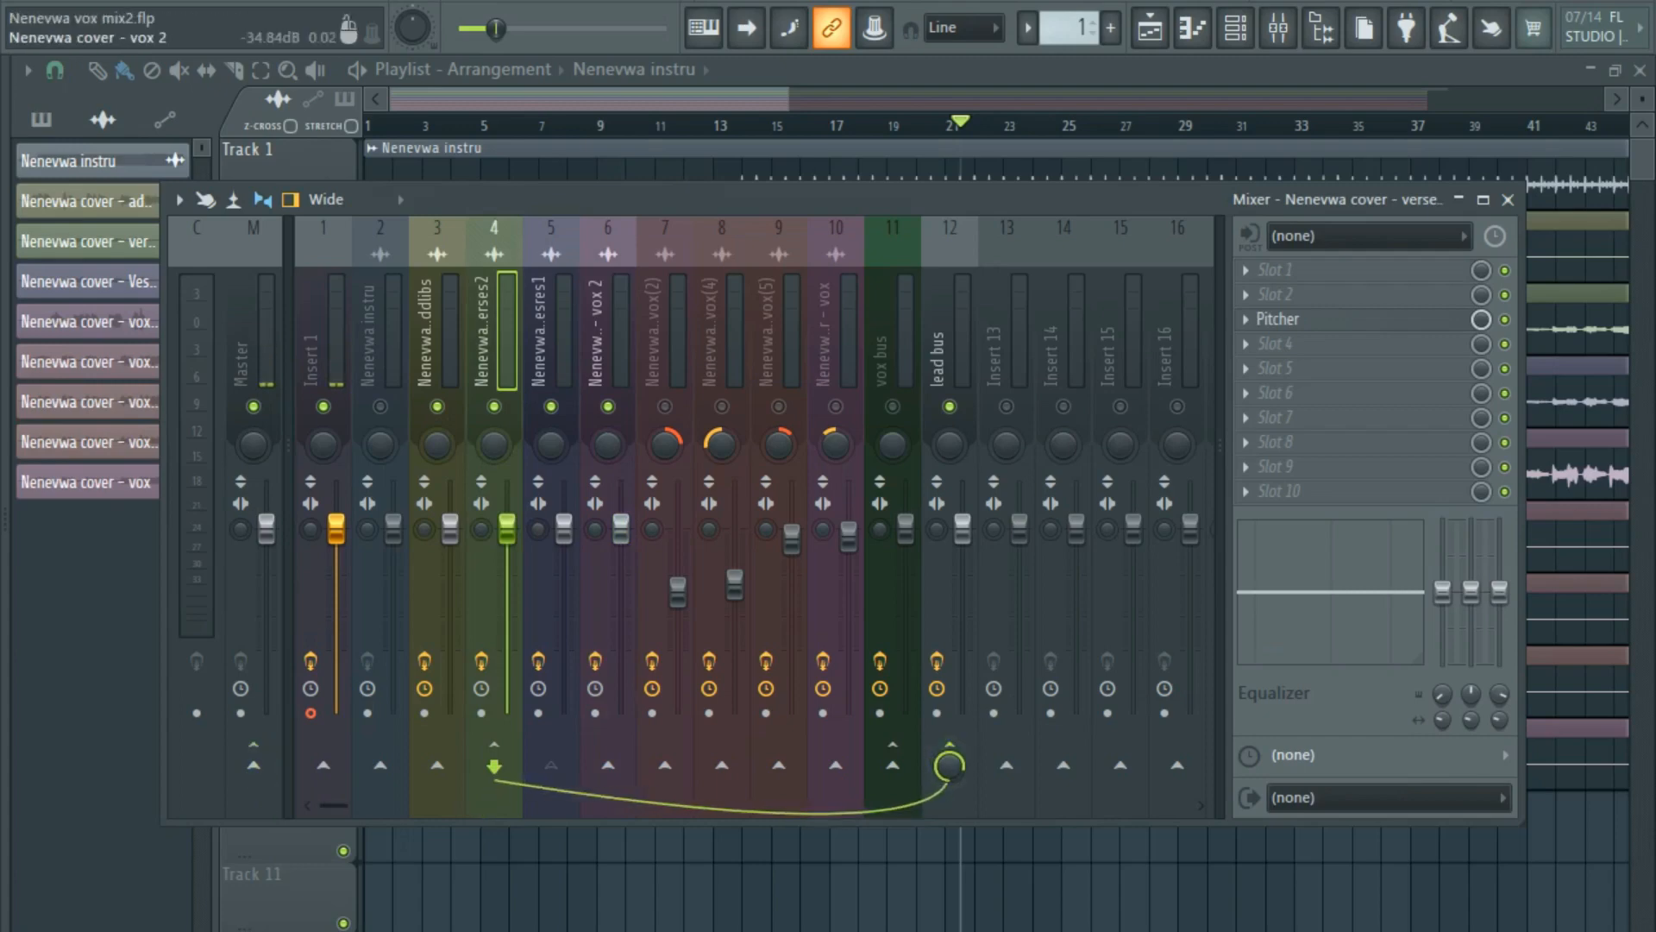
key(space)
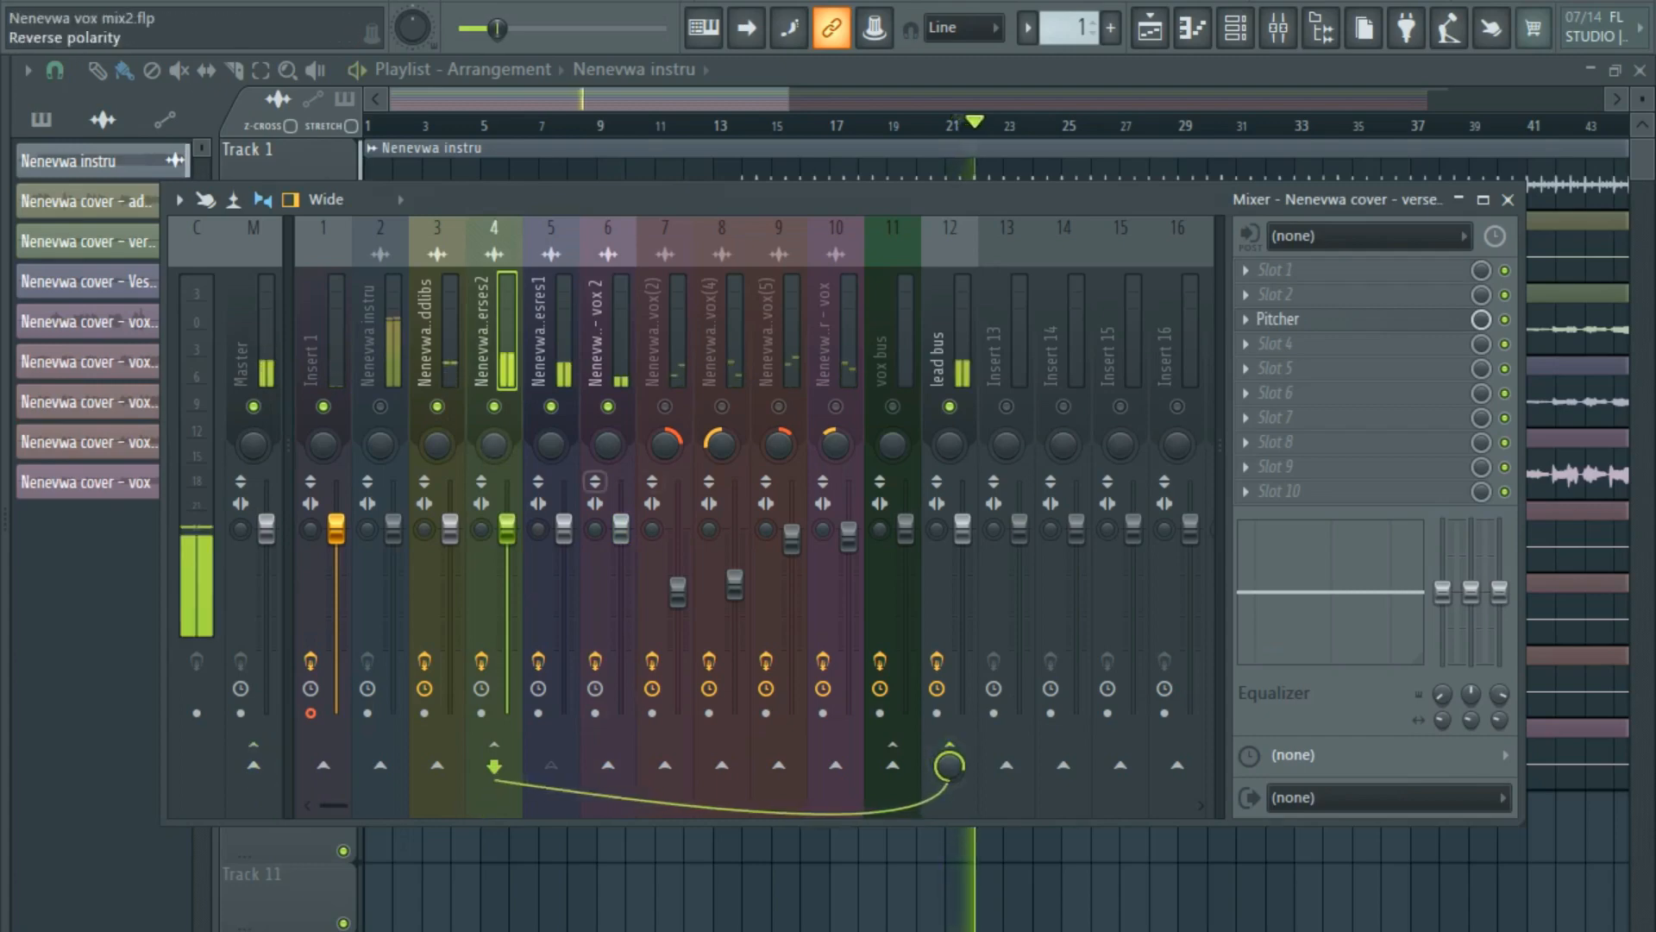
key(space)
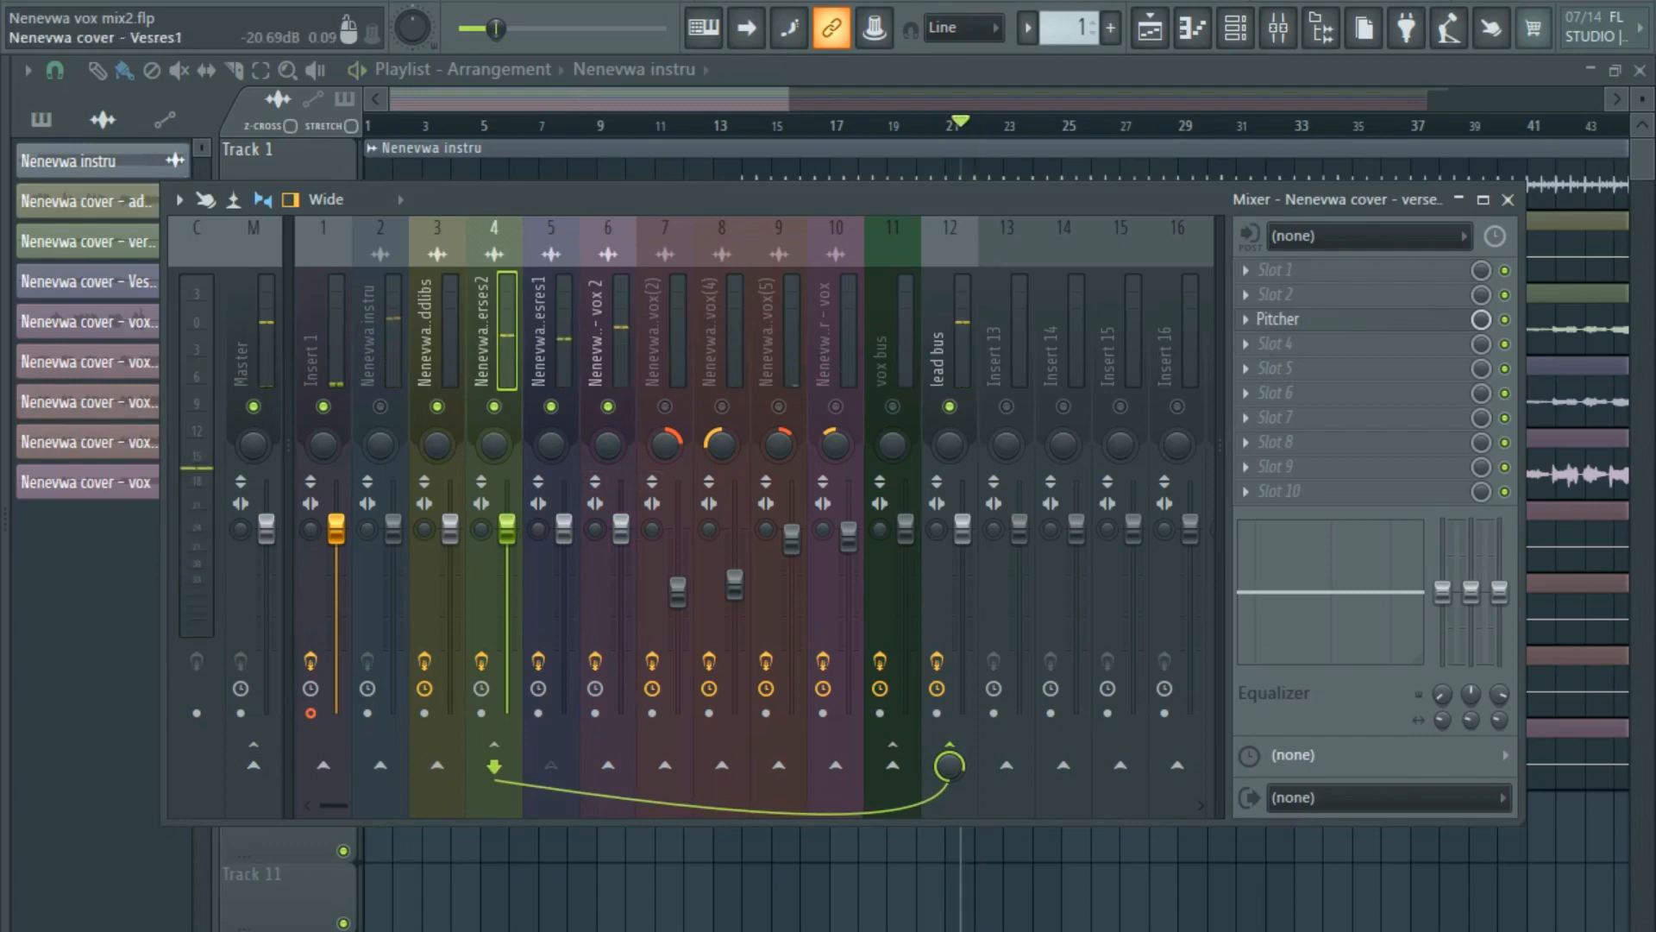
Remove the Vesres1 send to verses2 so it feeds only the lead bus, and play the verse through that bus.
click(551, 332)
click(494, 332)
click(551, 332)
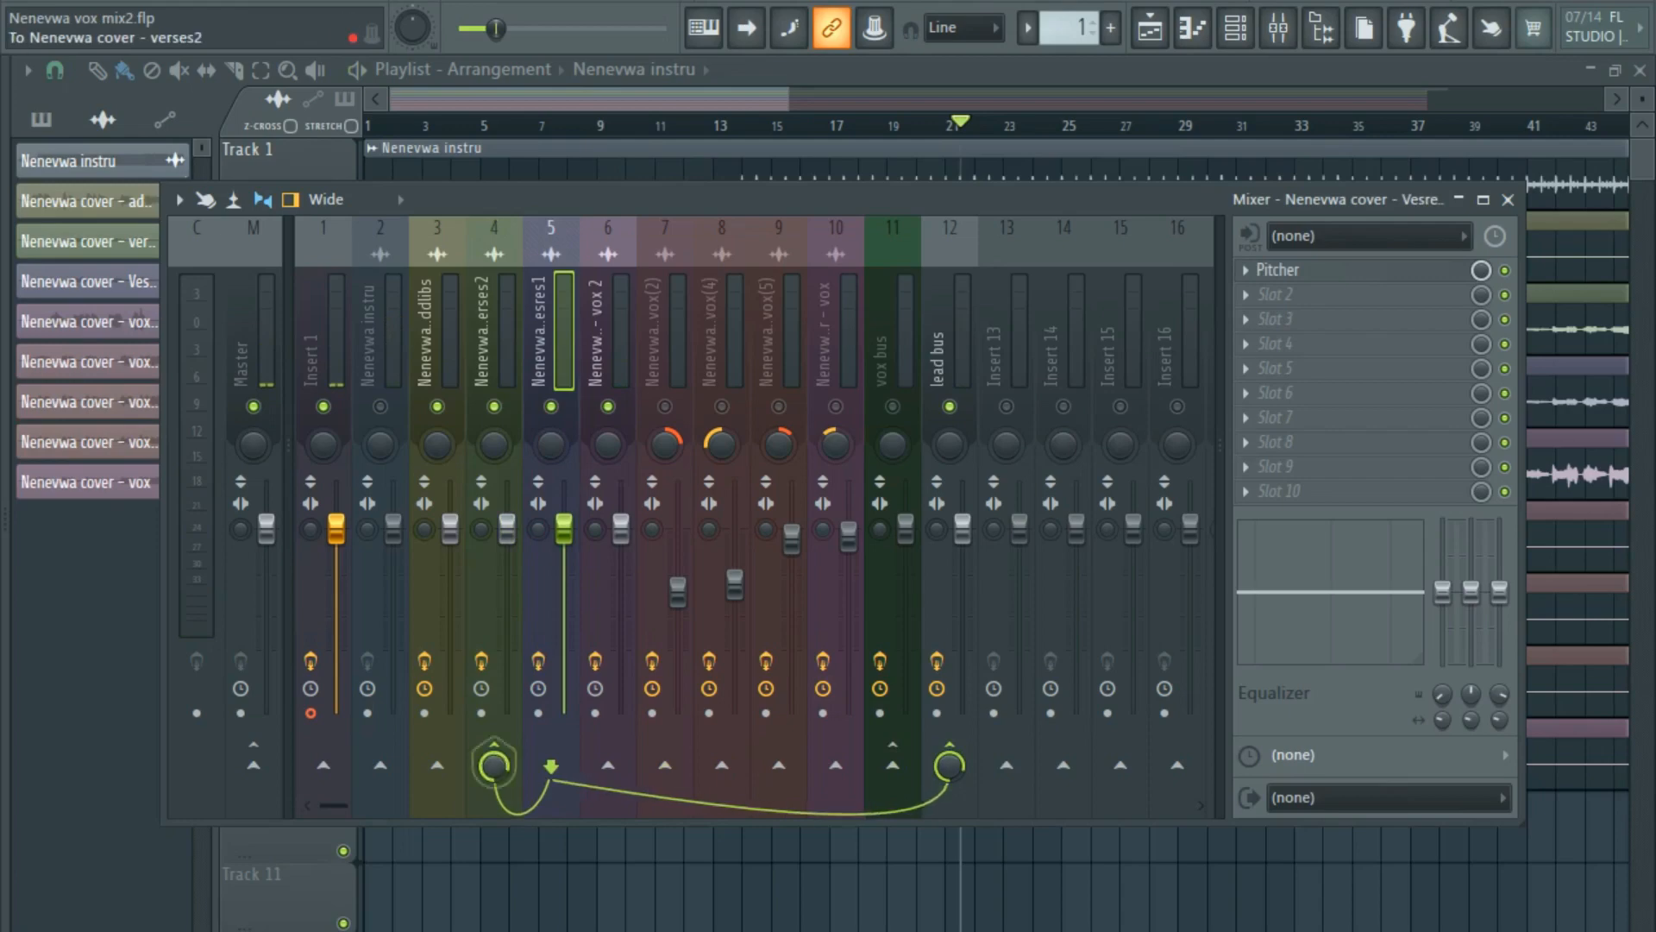
click(494, 745)
key(space)
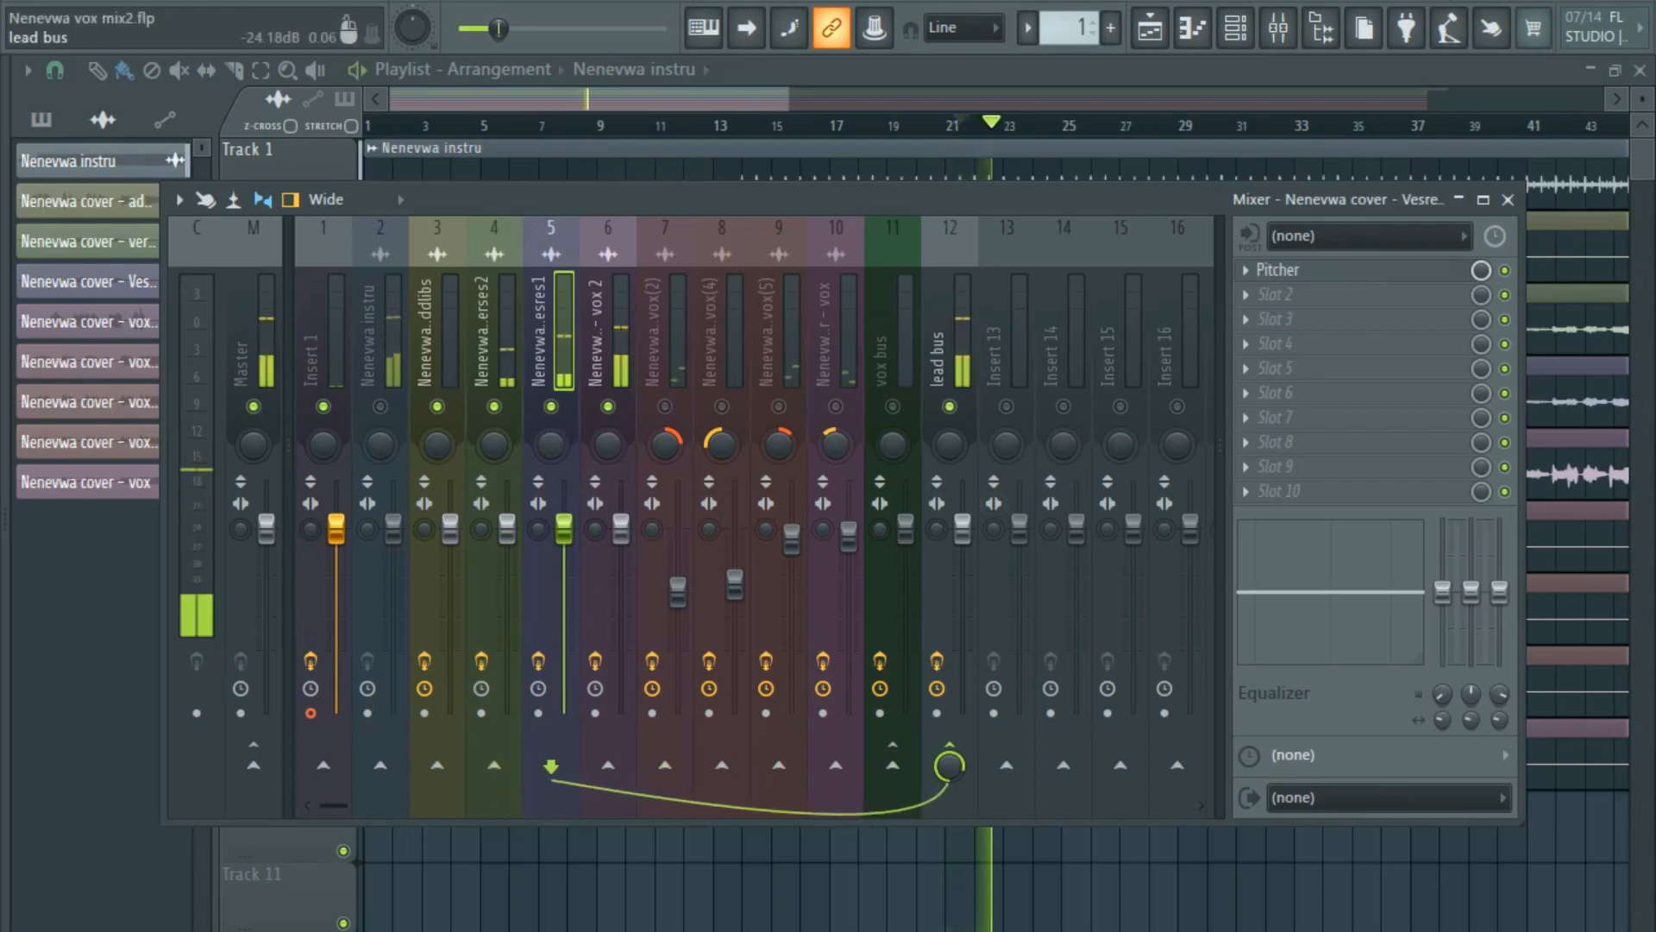
click(949, 345)
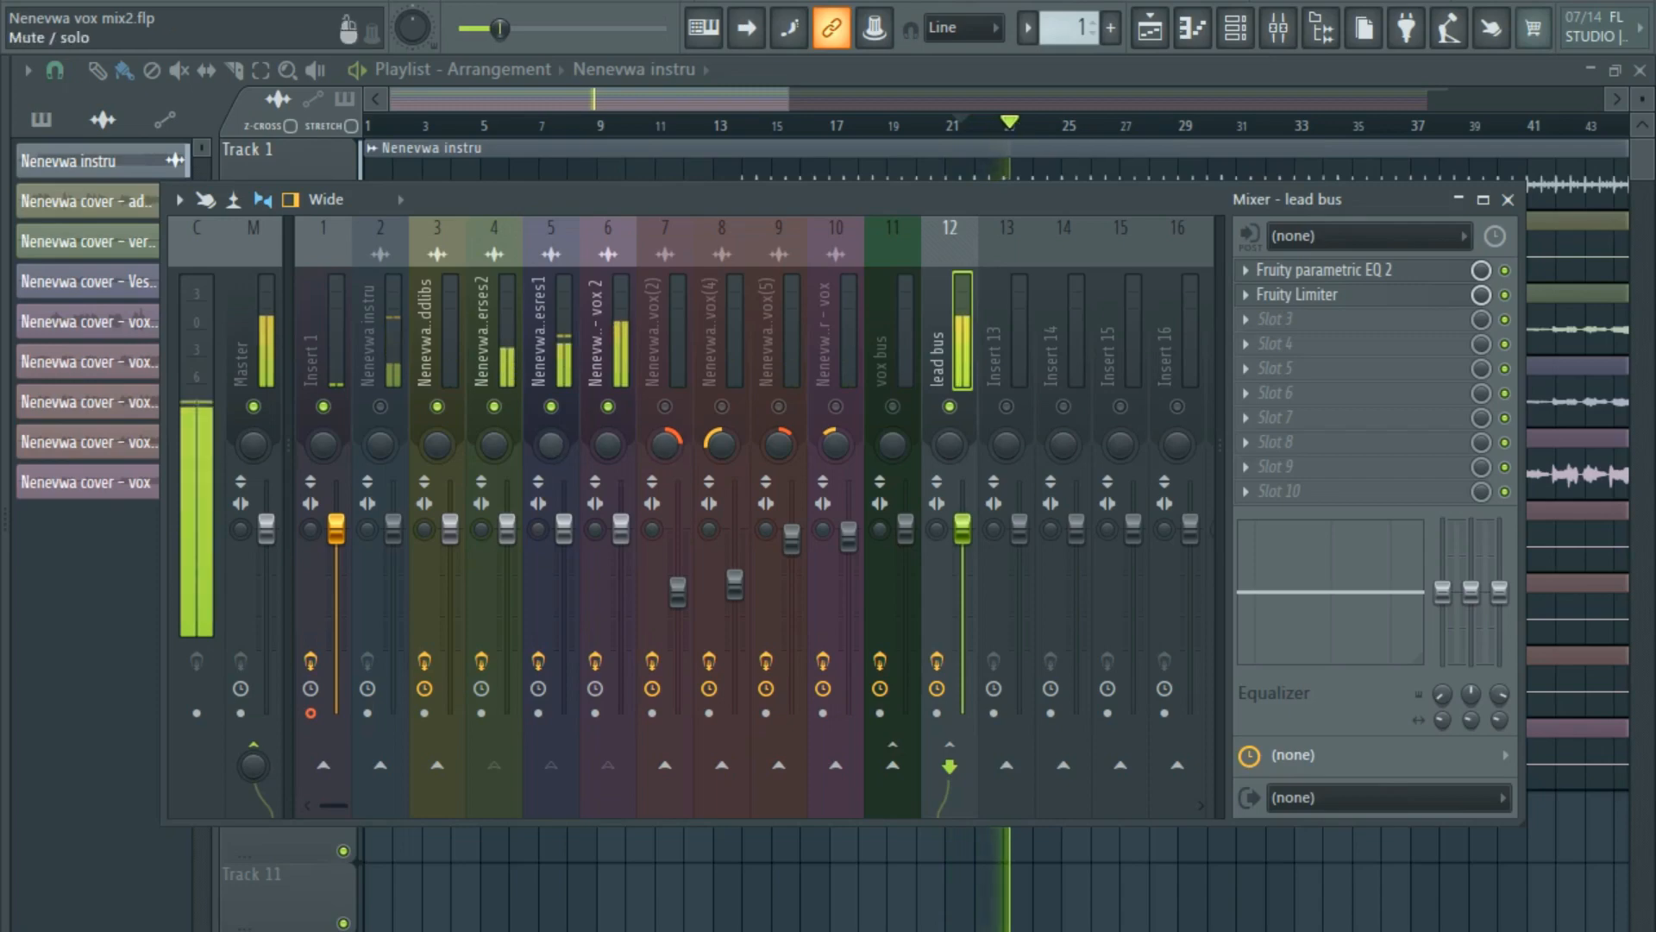
key(space)
Solo vox 2 and play the verse, unmuting Vesres1 and verses2 one after the other to hear the layers together.
click(607, 345)
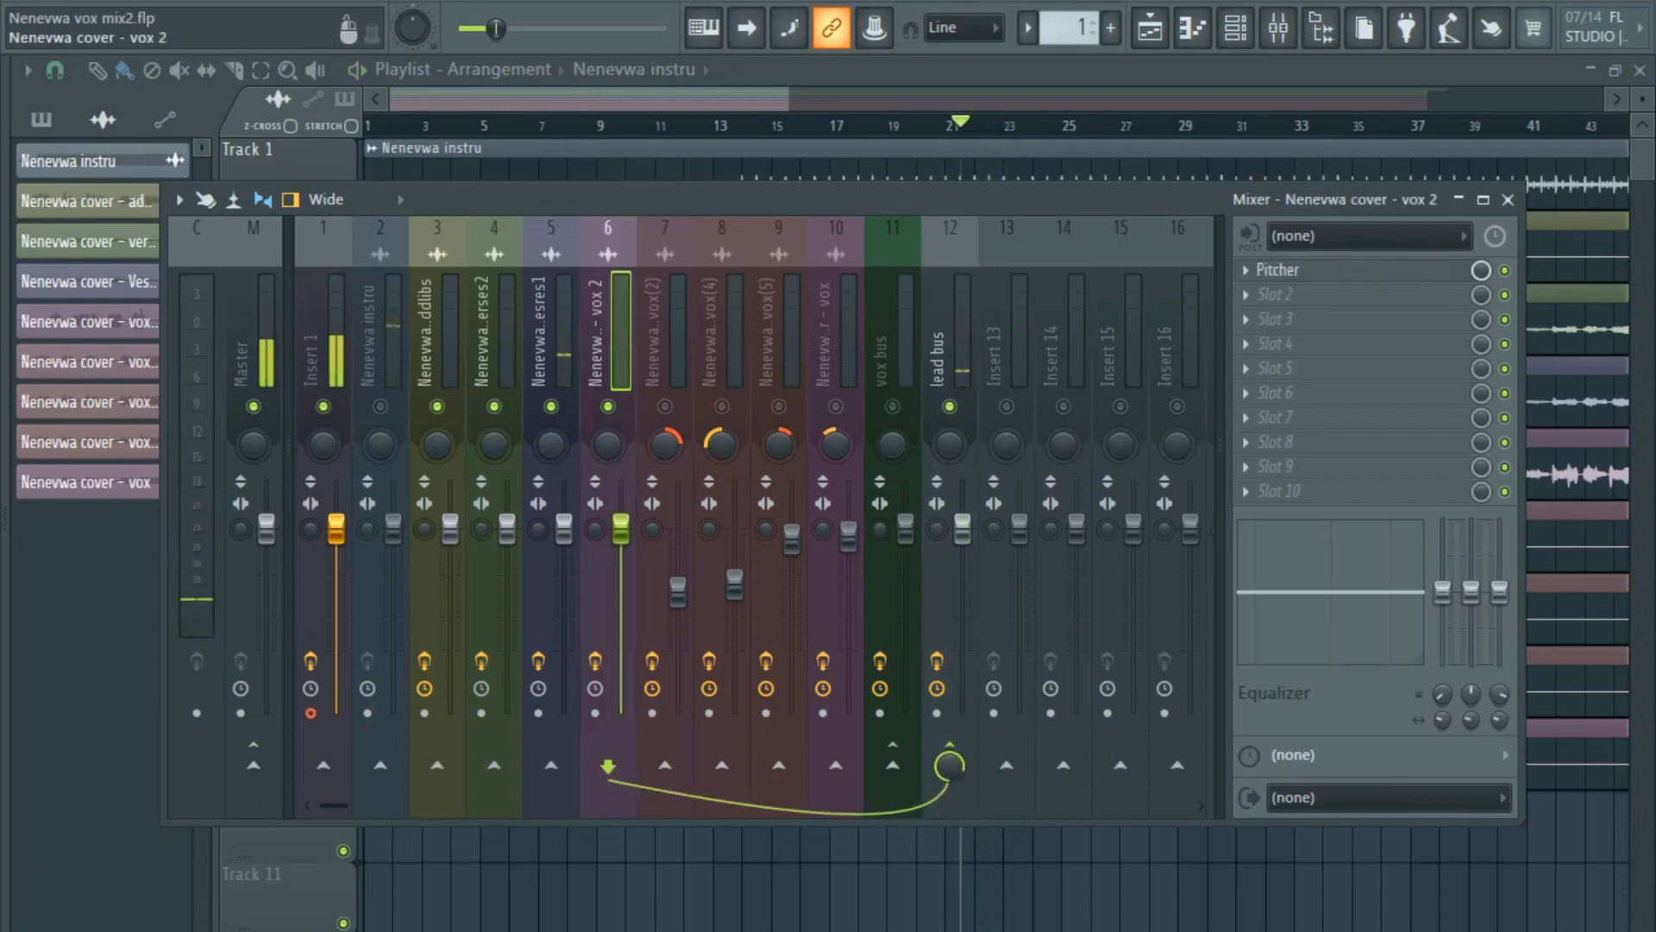
key(s)
key(space)
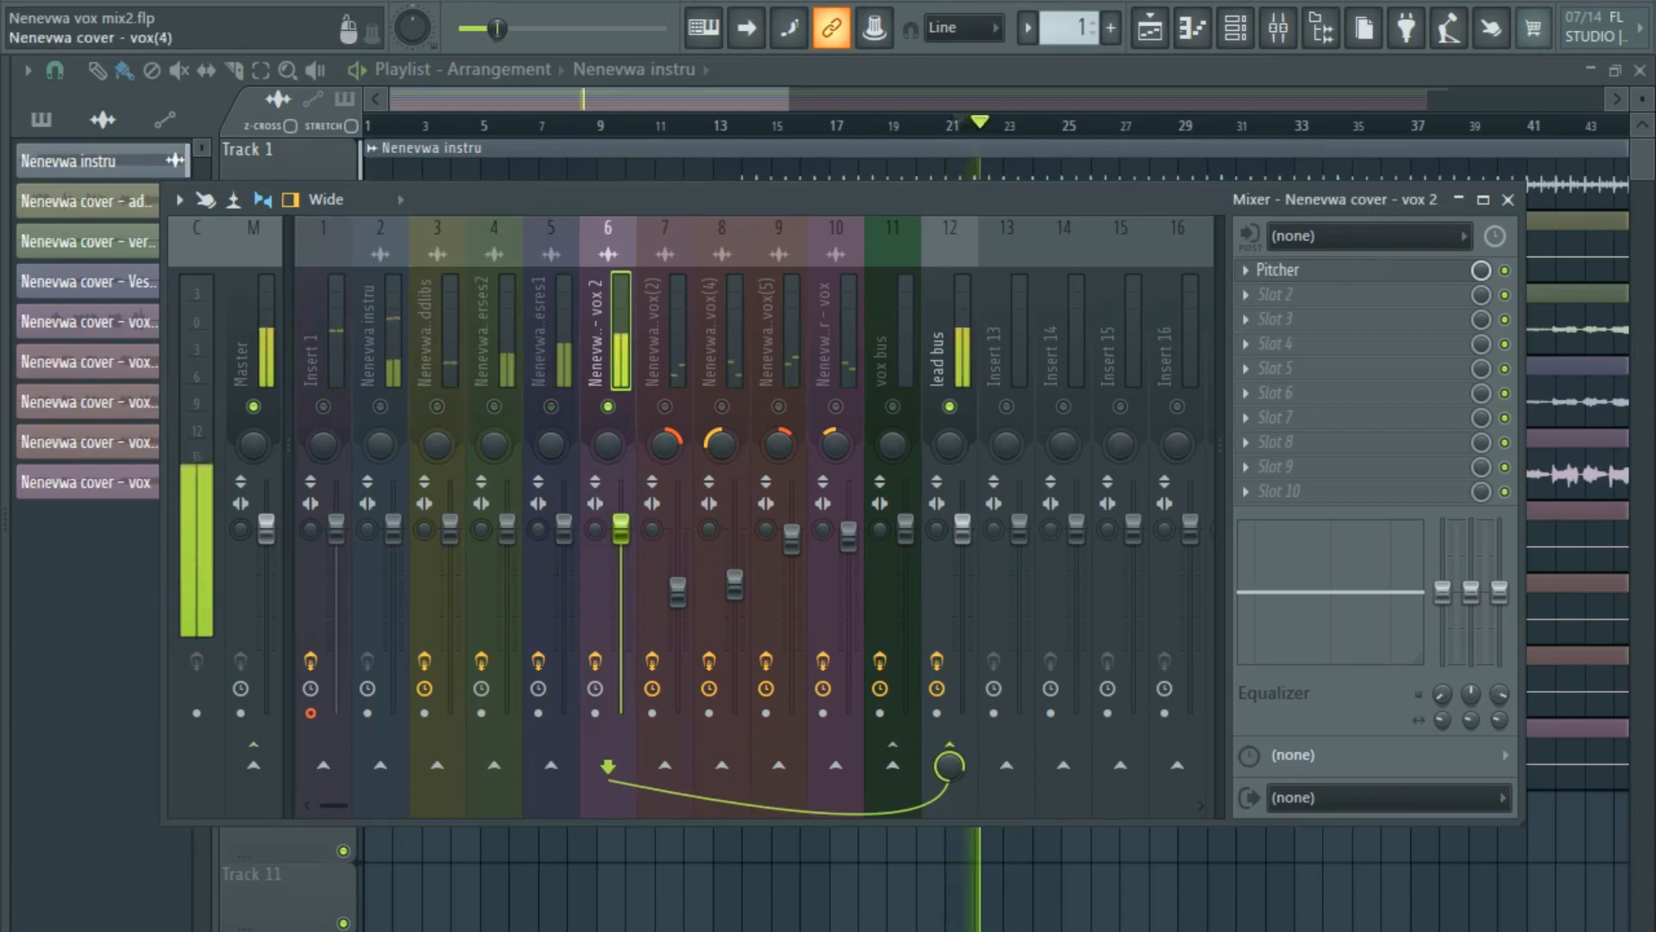
key(space)
click(551, 407)
key(space)
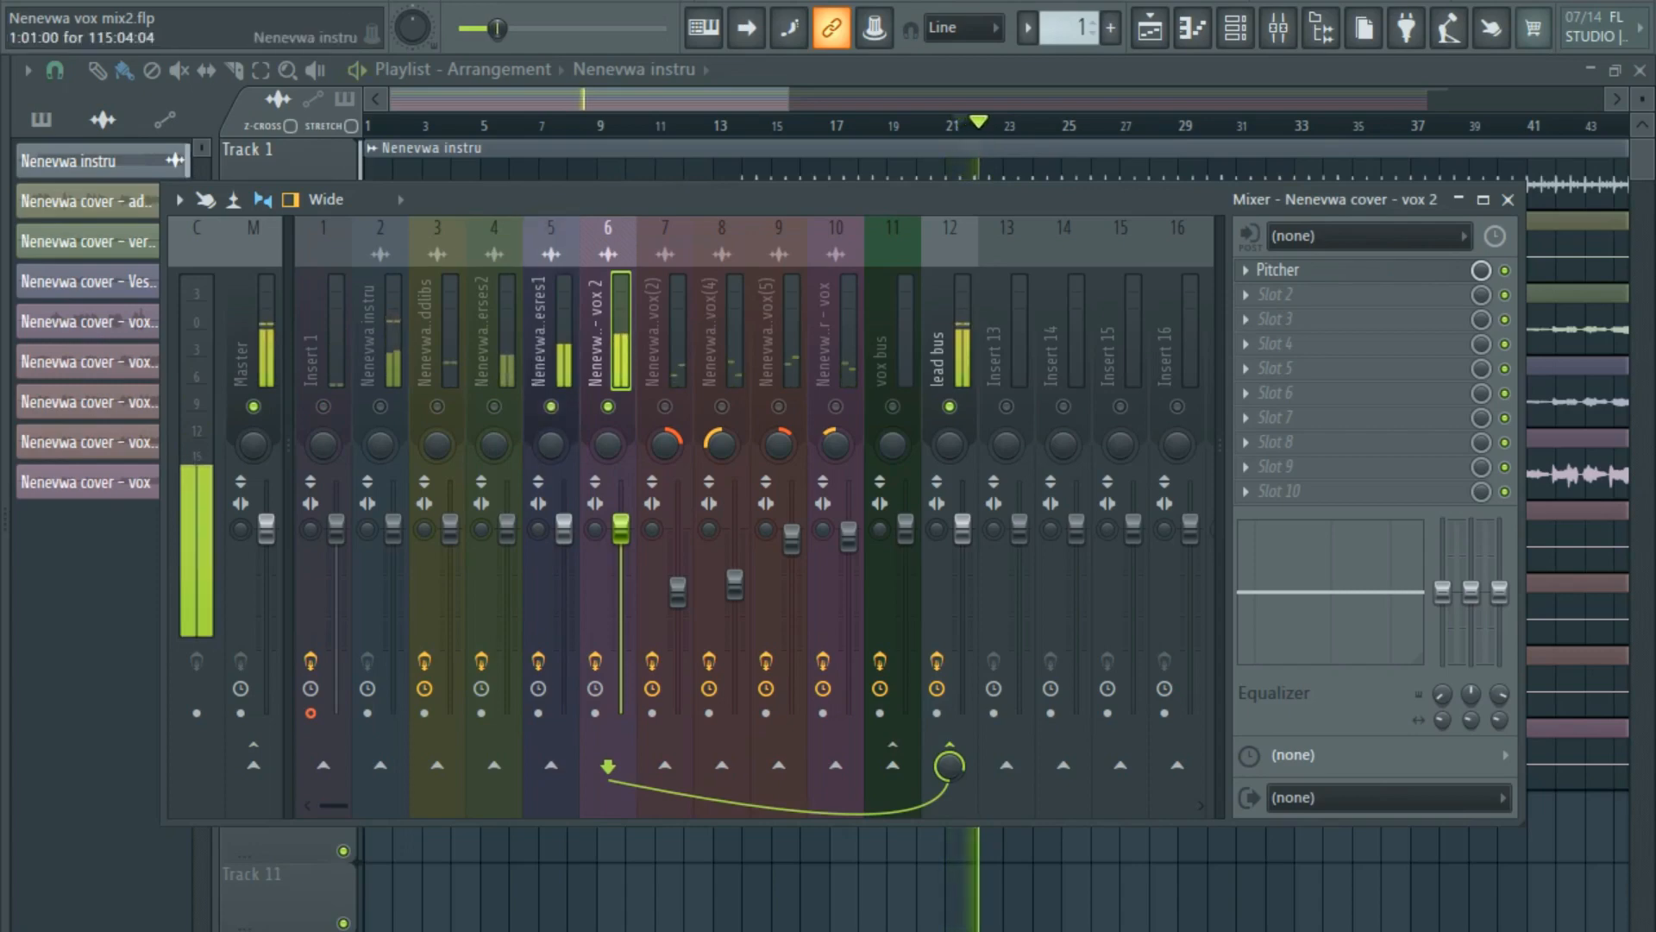
click(495, 406)
key(space)
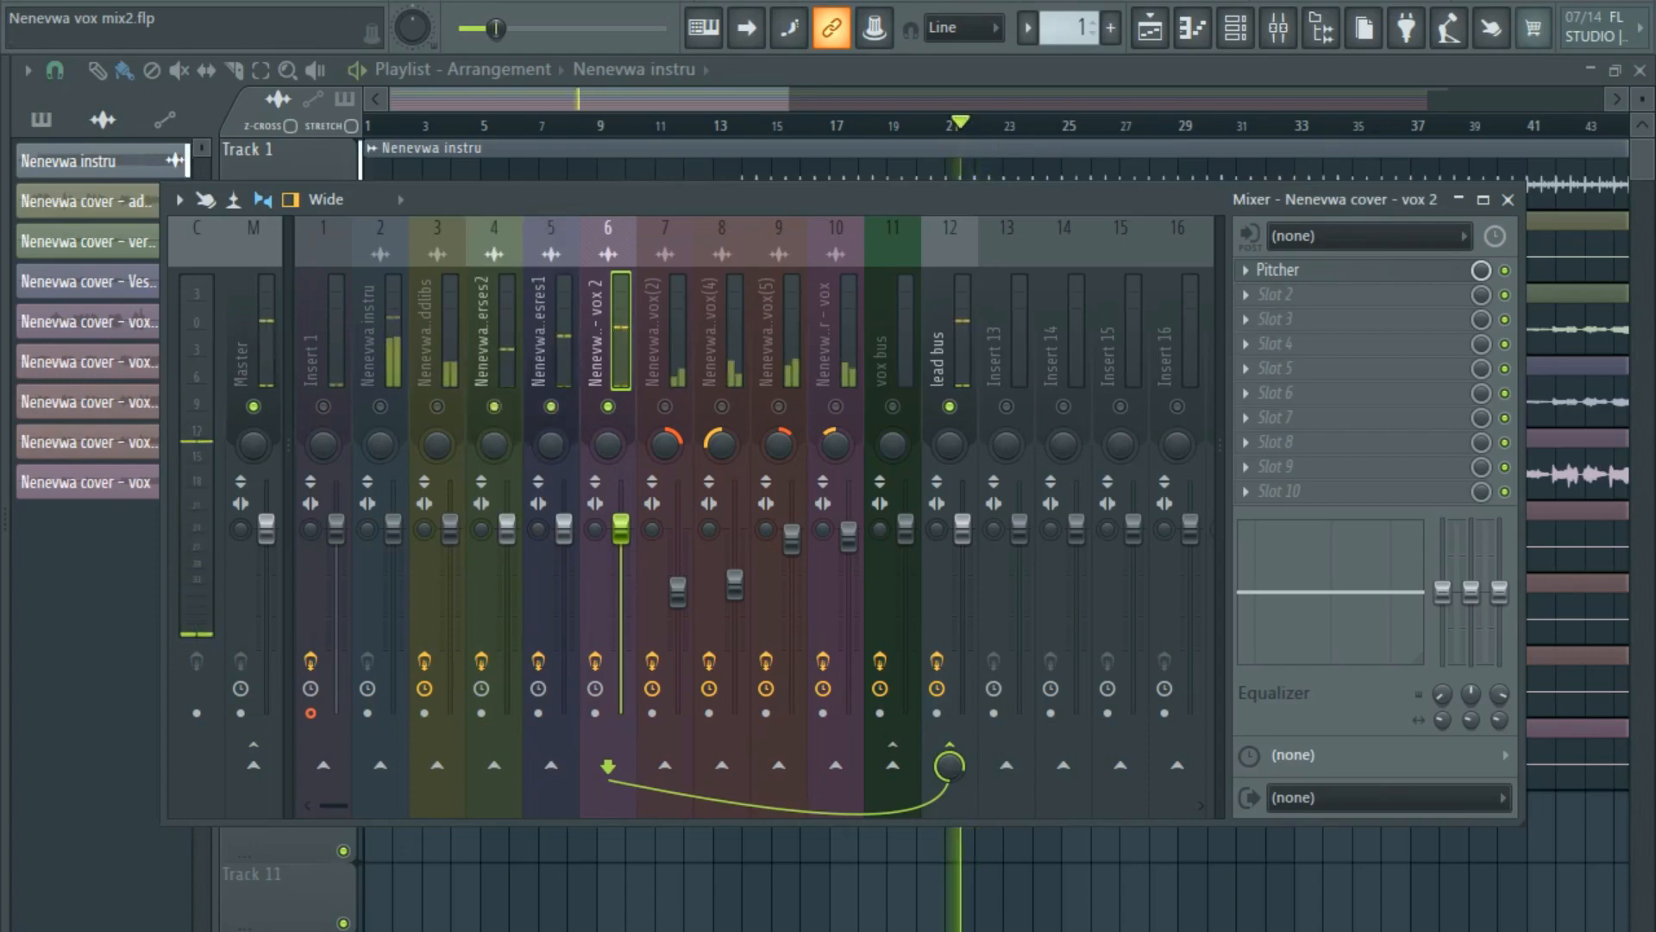
key(space)
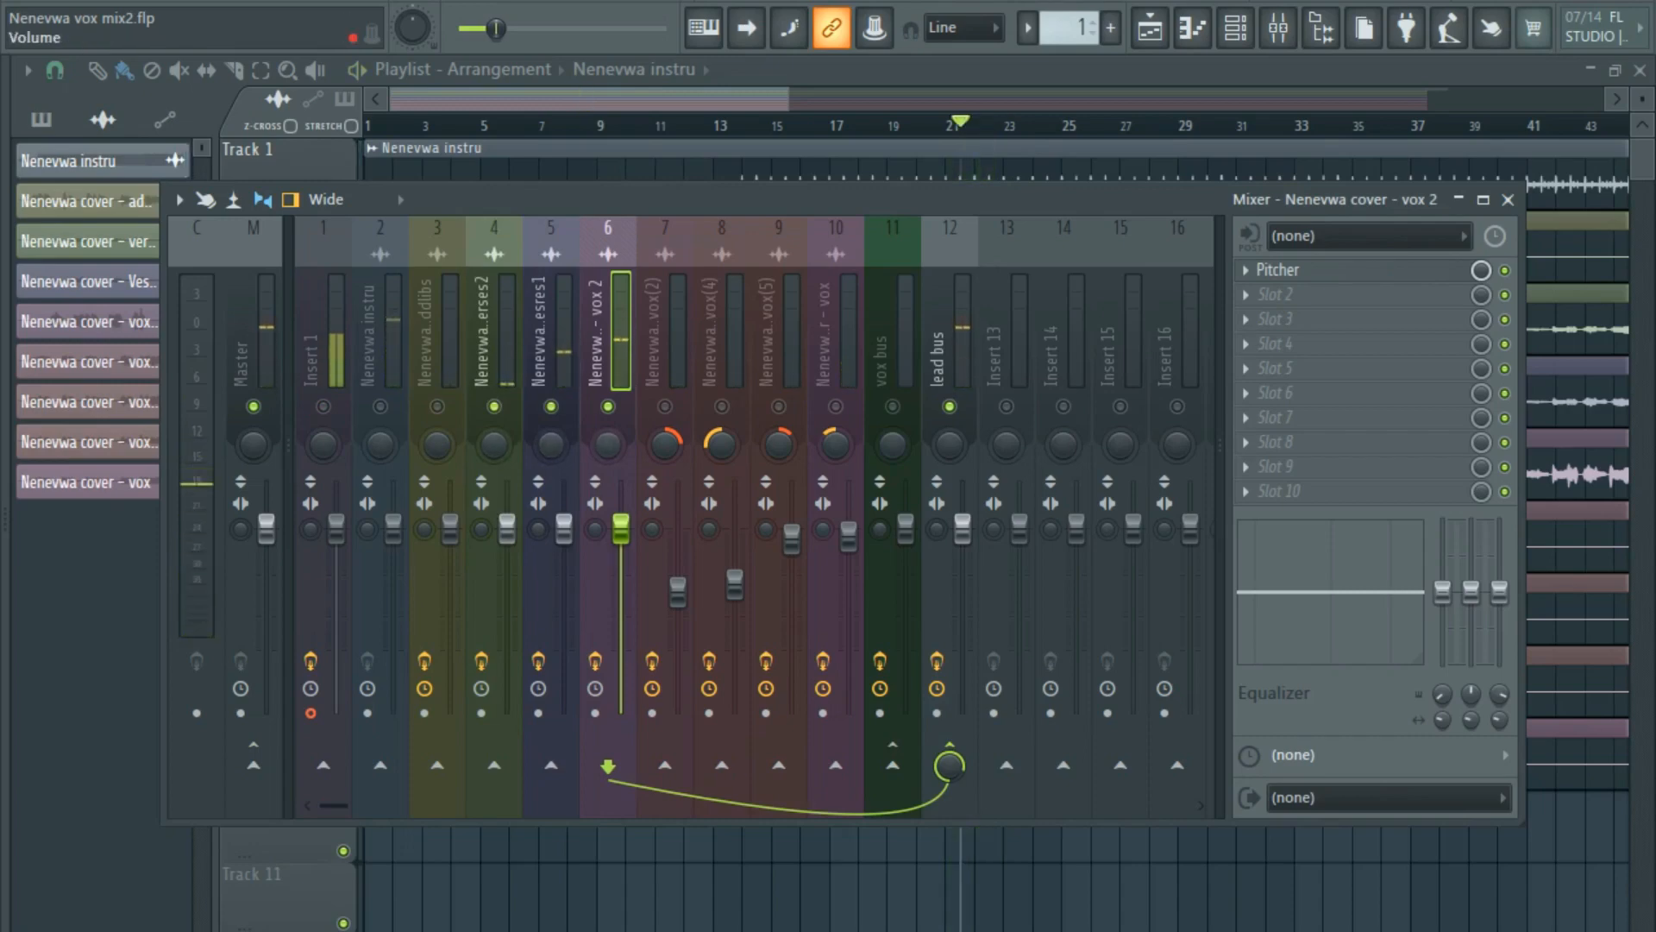
Pan verses2 to the left and Vesres1 to the right, and play the verse.
mouse_move(493, 444)
mouse_down()
mouse_move(493, 485)
mouse_move(550, 421)
mouse_move(494, 439)
mouse_up()
key(space)
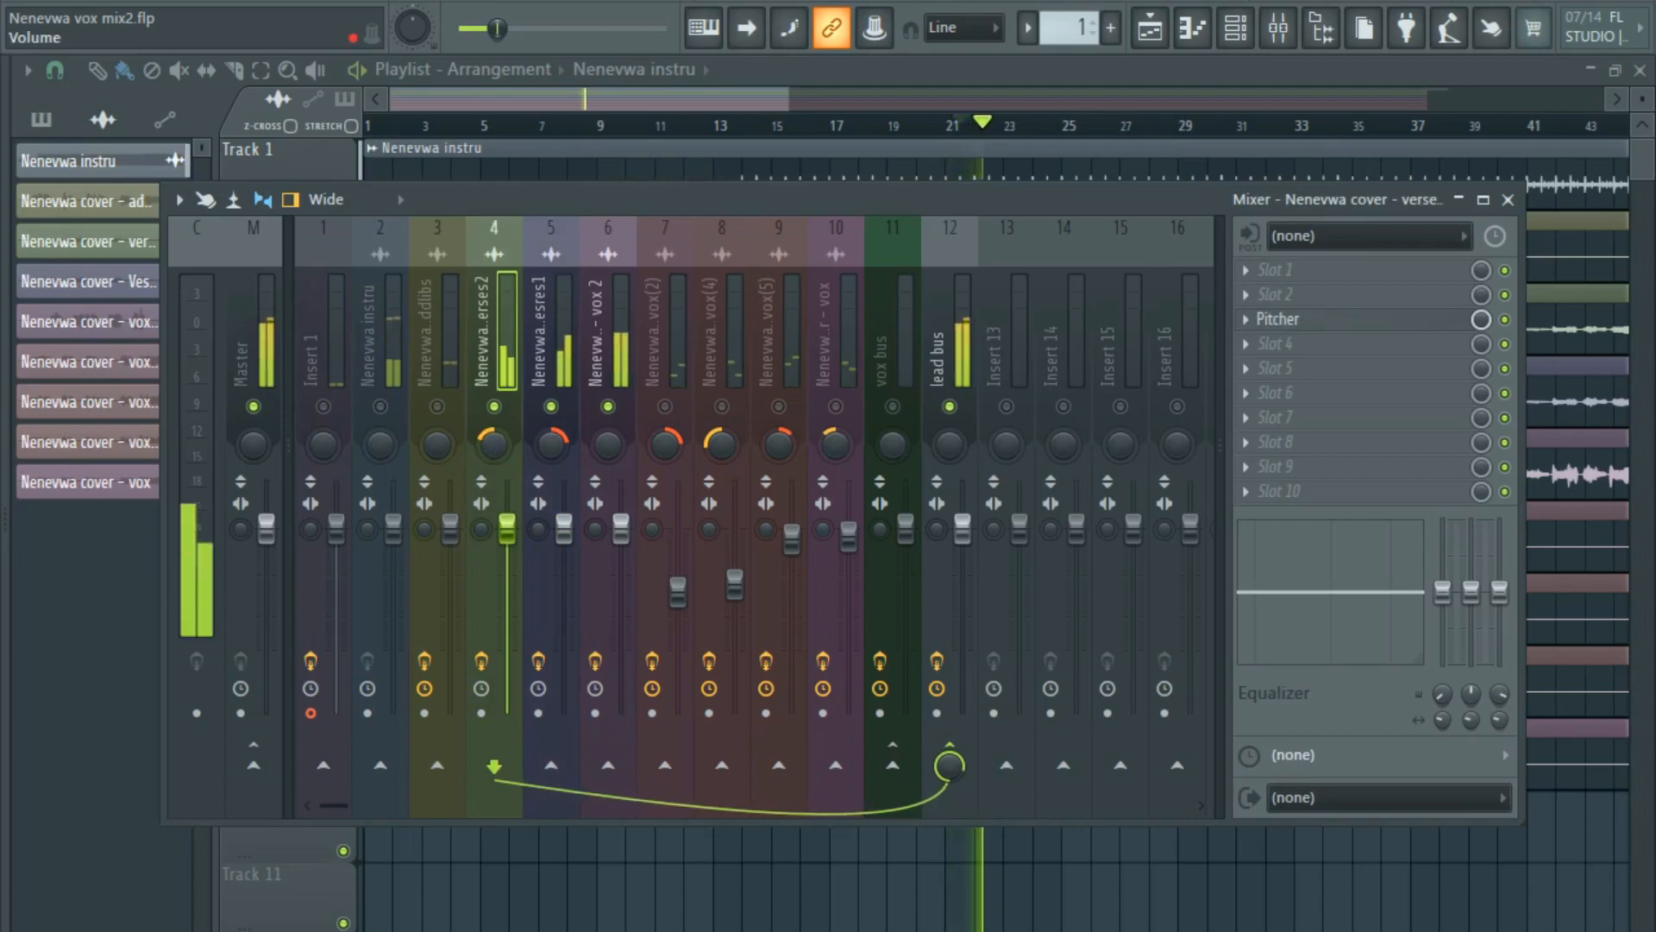
Lower the Vesres1 and verses2 volume faders well below vox 2, pull vox 2 down slightly, and select the lead bus.
drag(565, 528, 507, 559)
drag(621, 528, 507, 571)
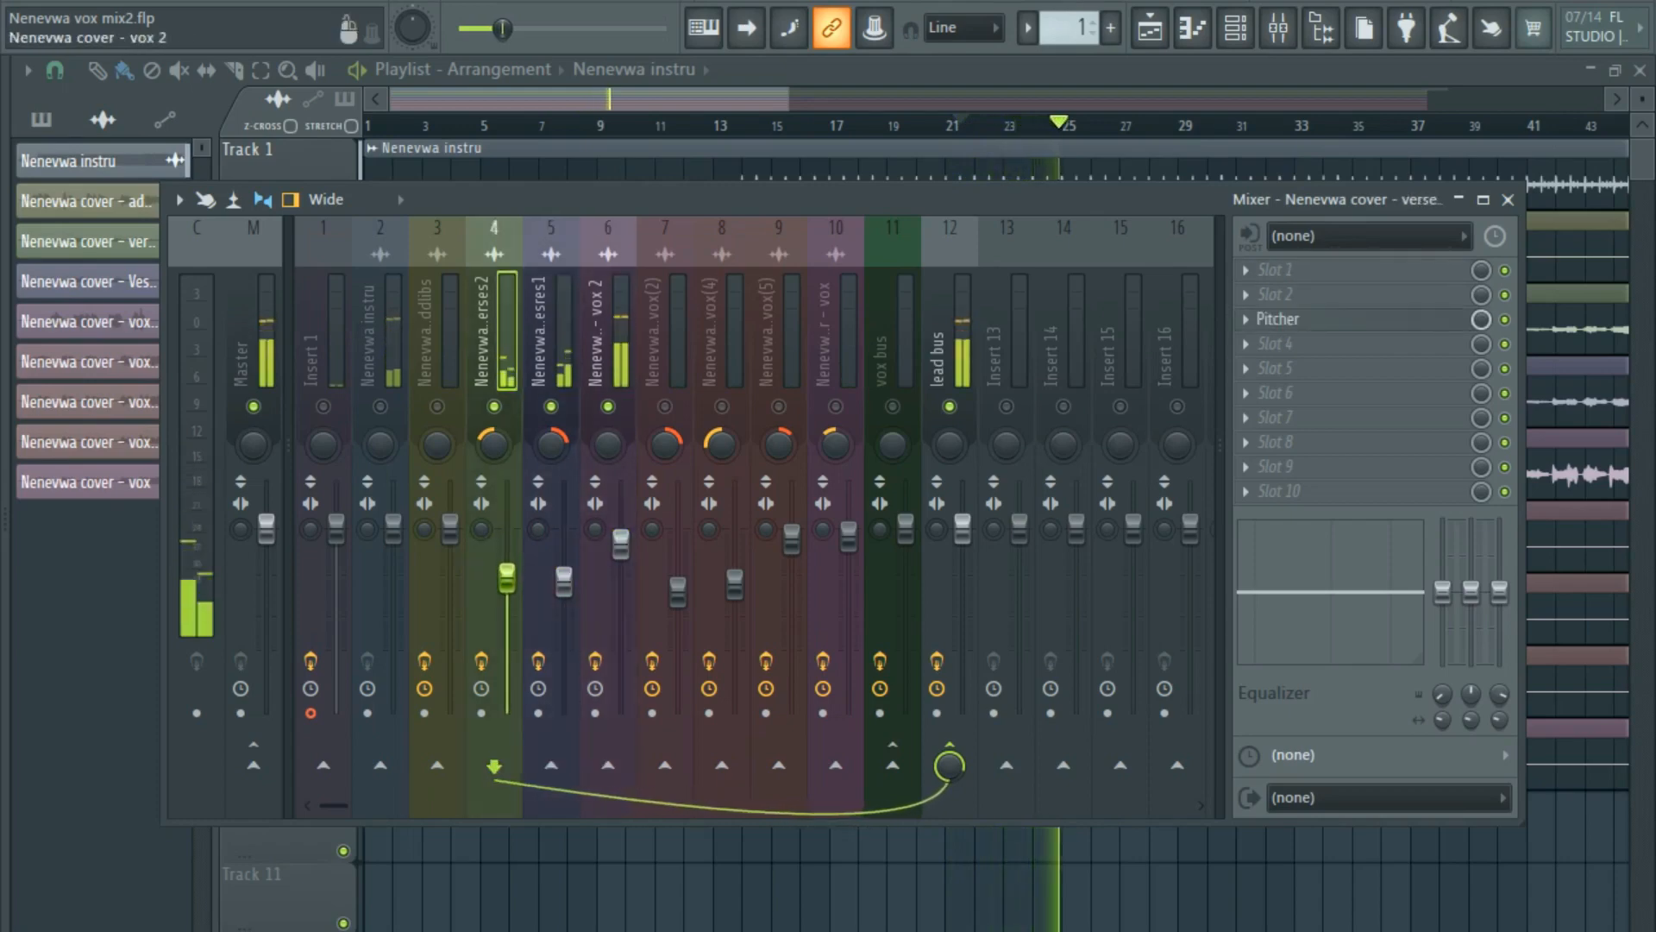
drag(621, 544, 621, 547)
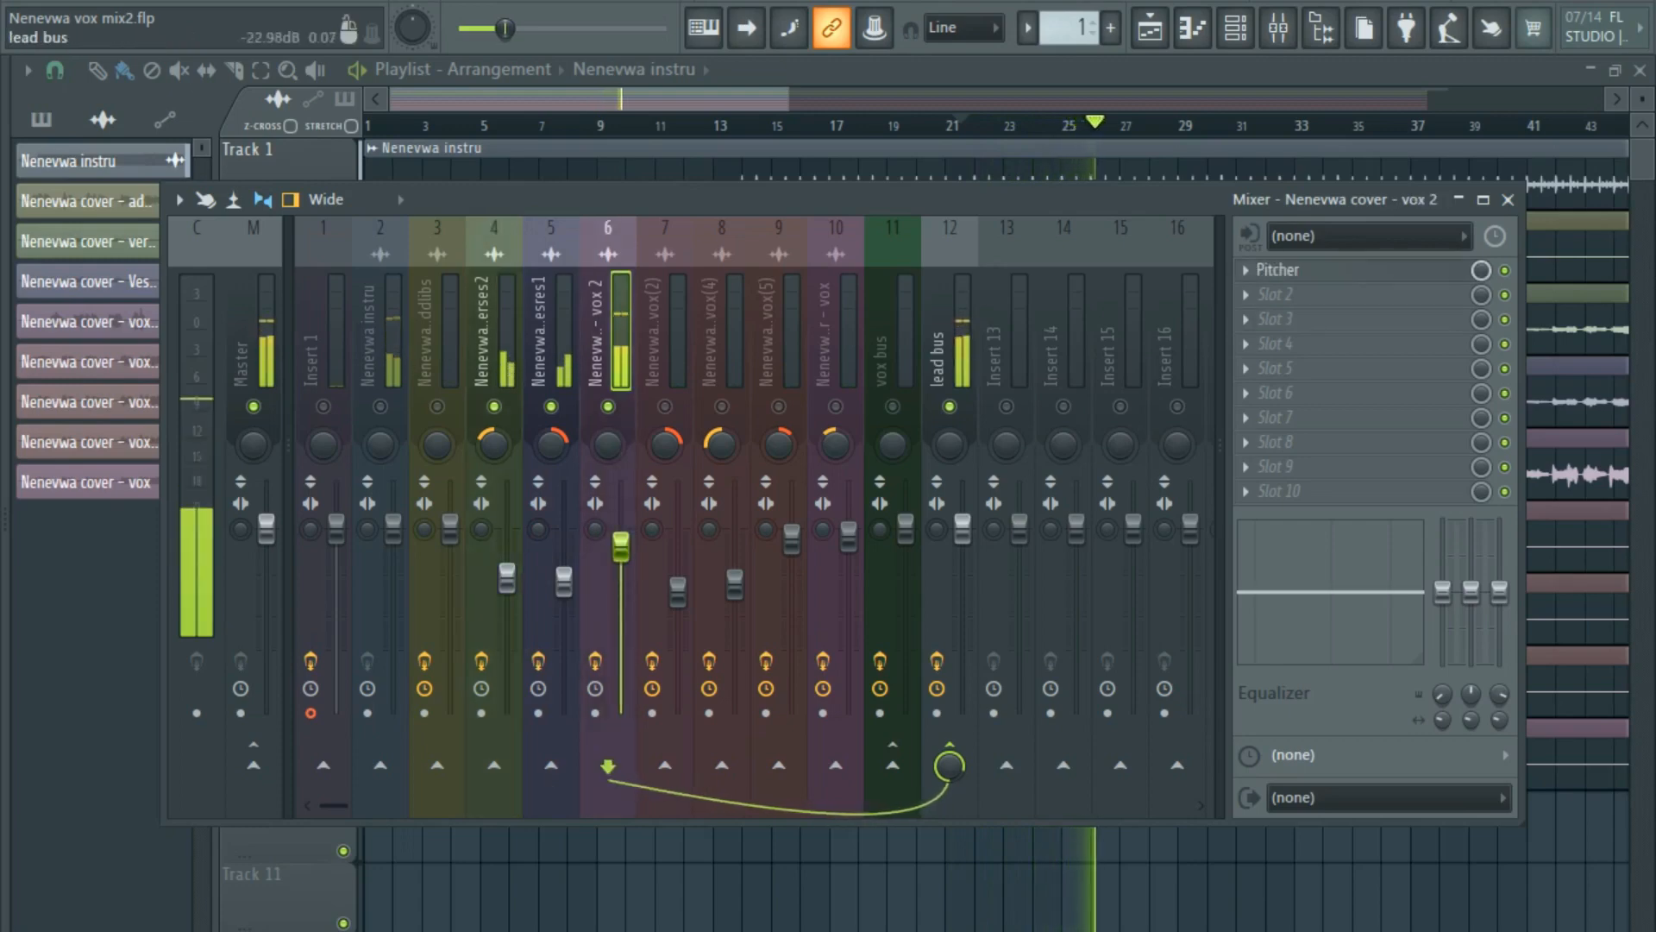
click(949, 766)
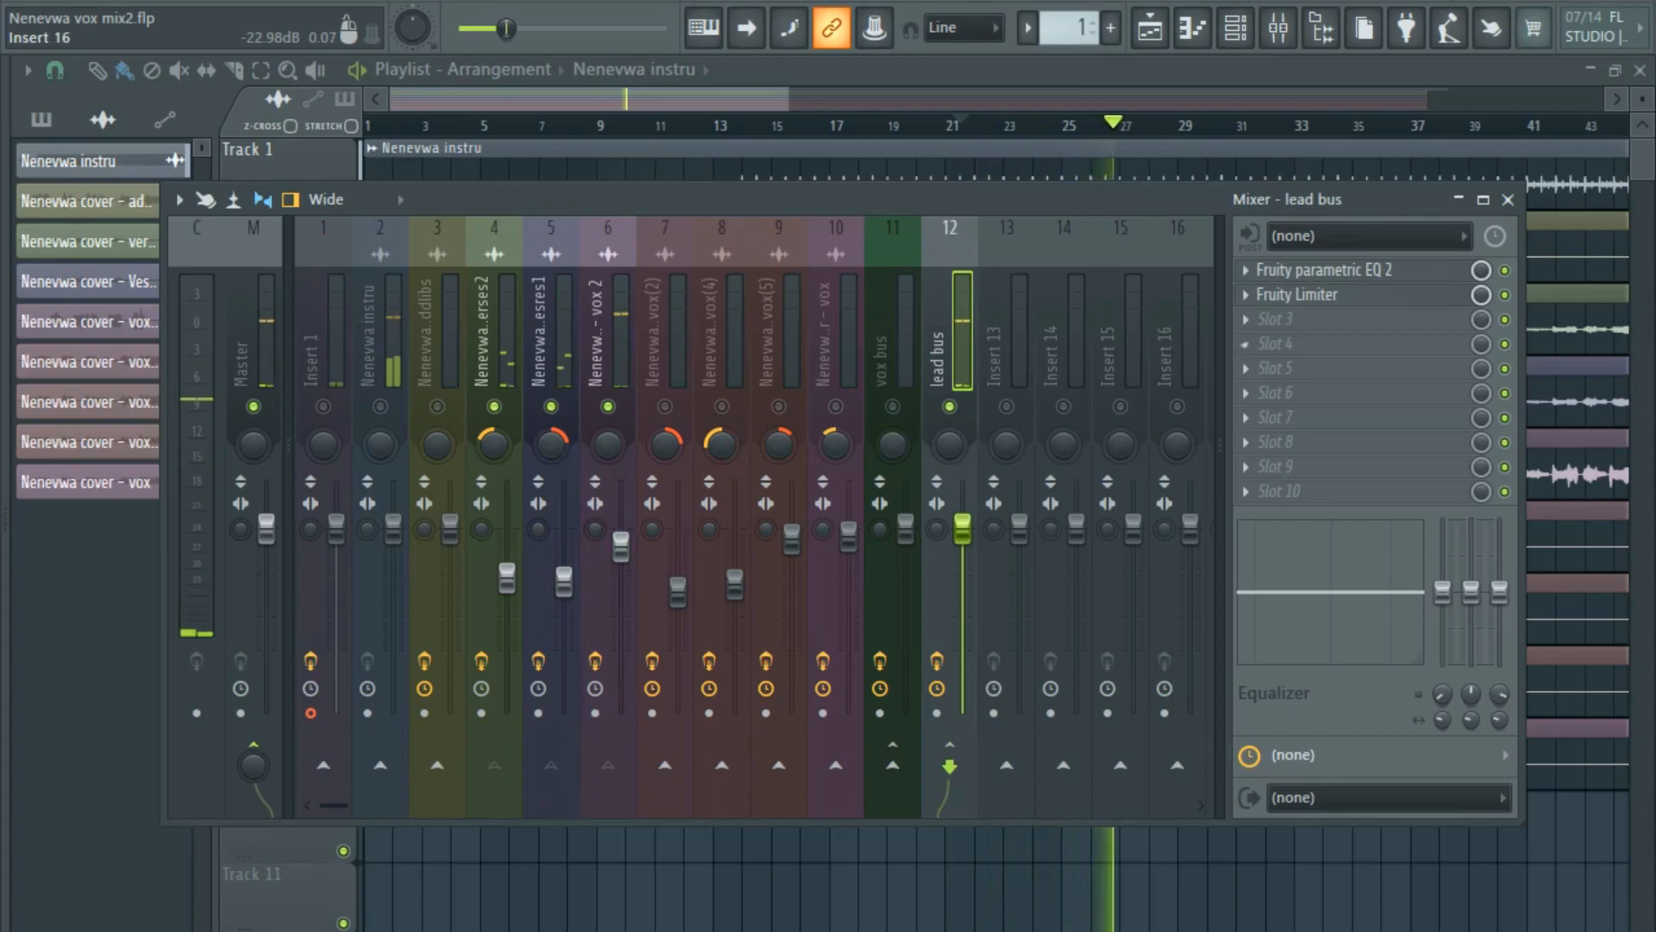
key(space)
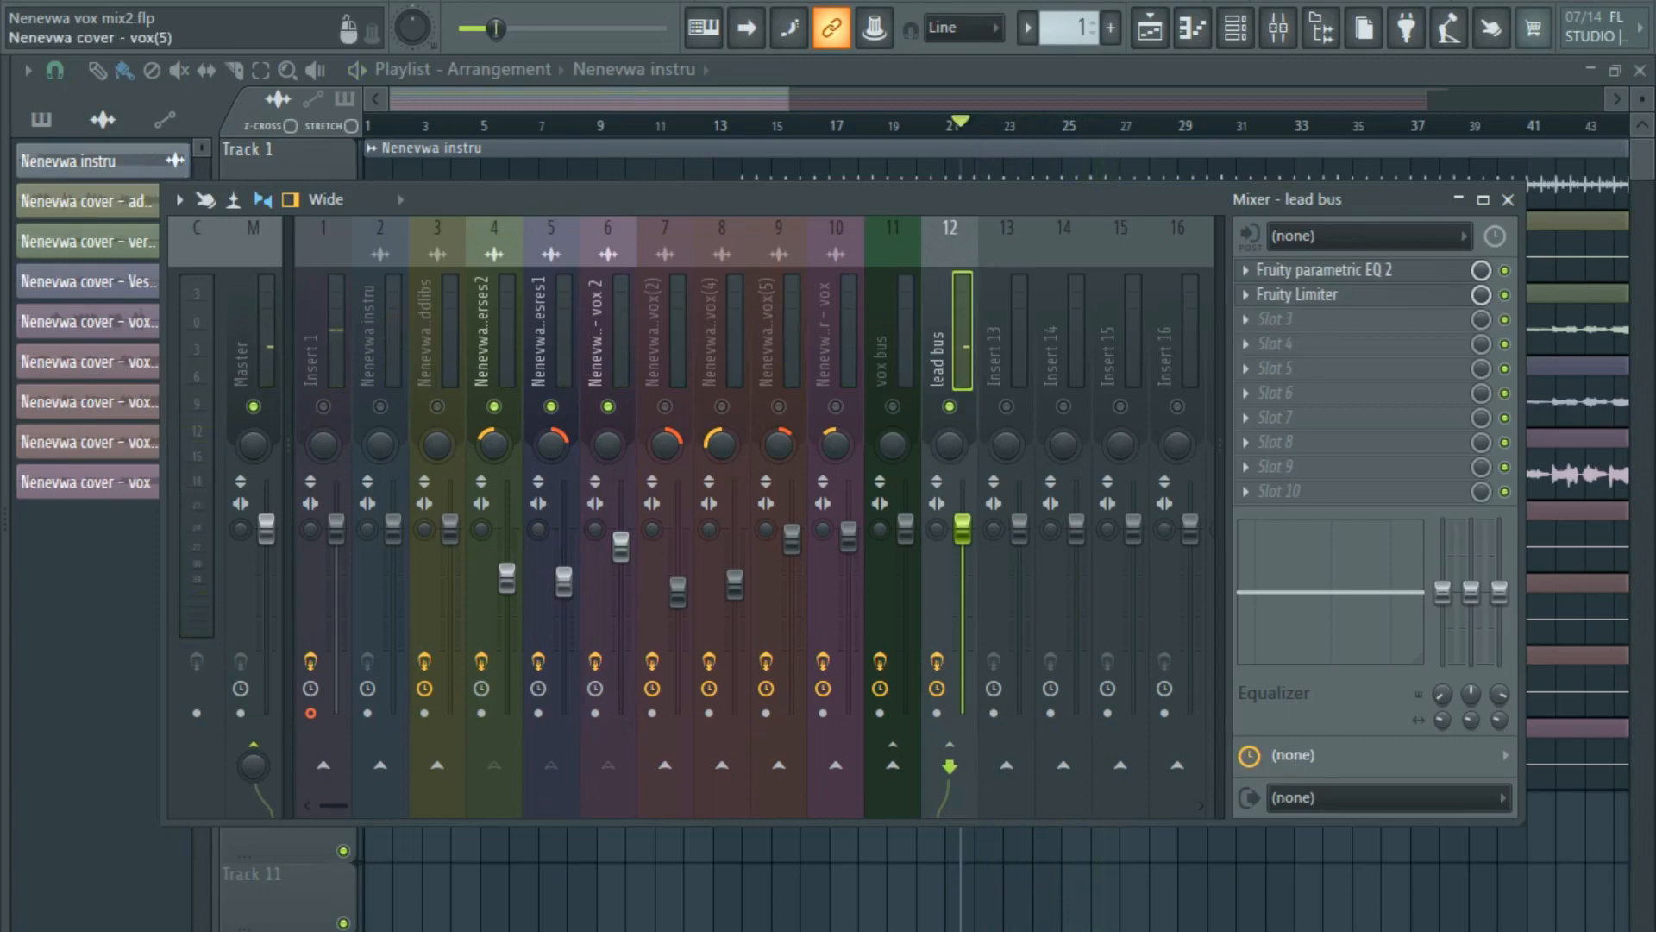
Unmute all mixer channels, mute only the Nenevwa instru channel, and briefly play the vocals without the instrumental.
click(323, 406)
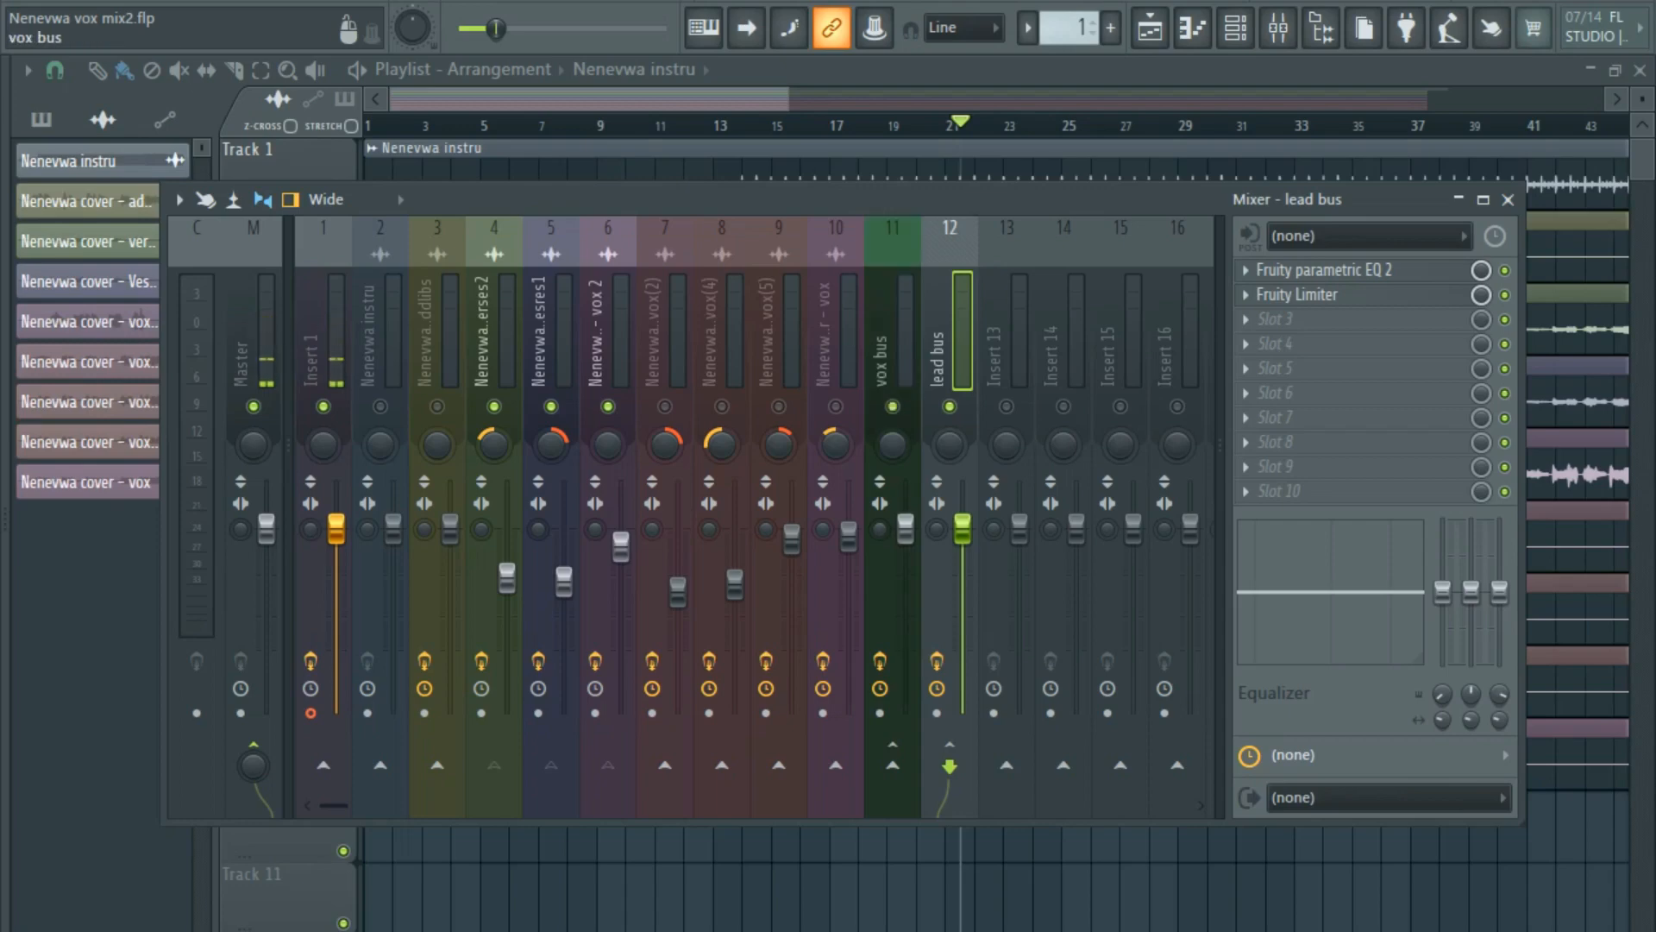
right_click(893, 406)
right_click(893, 406)
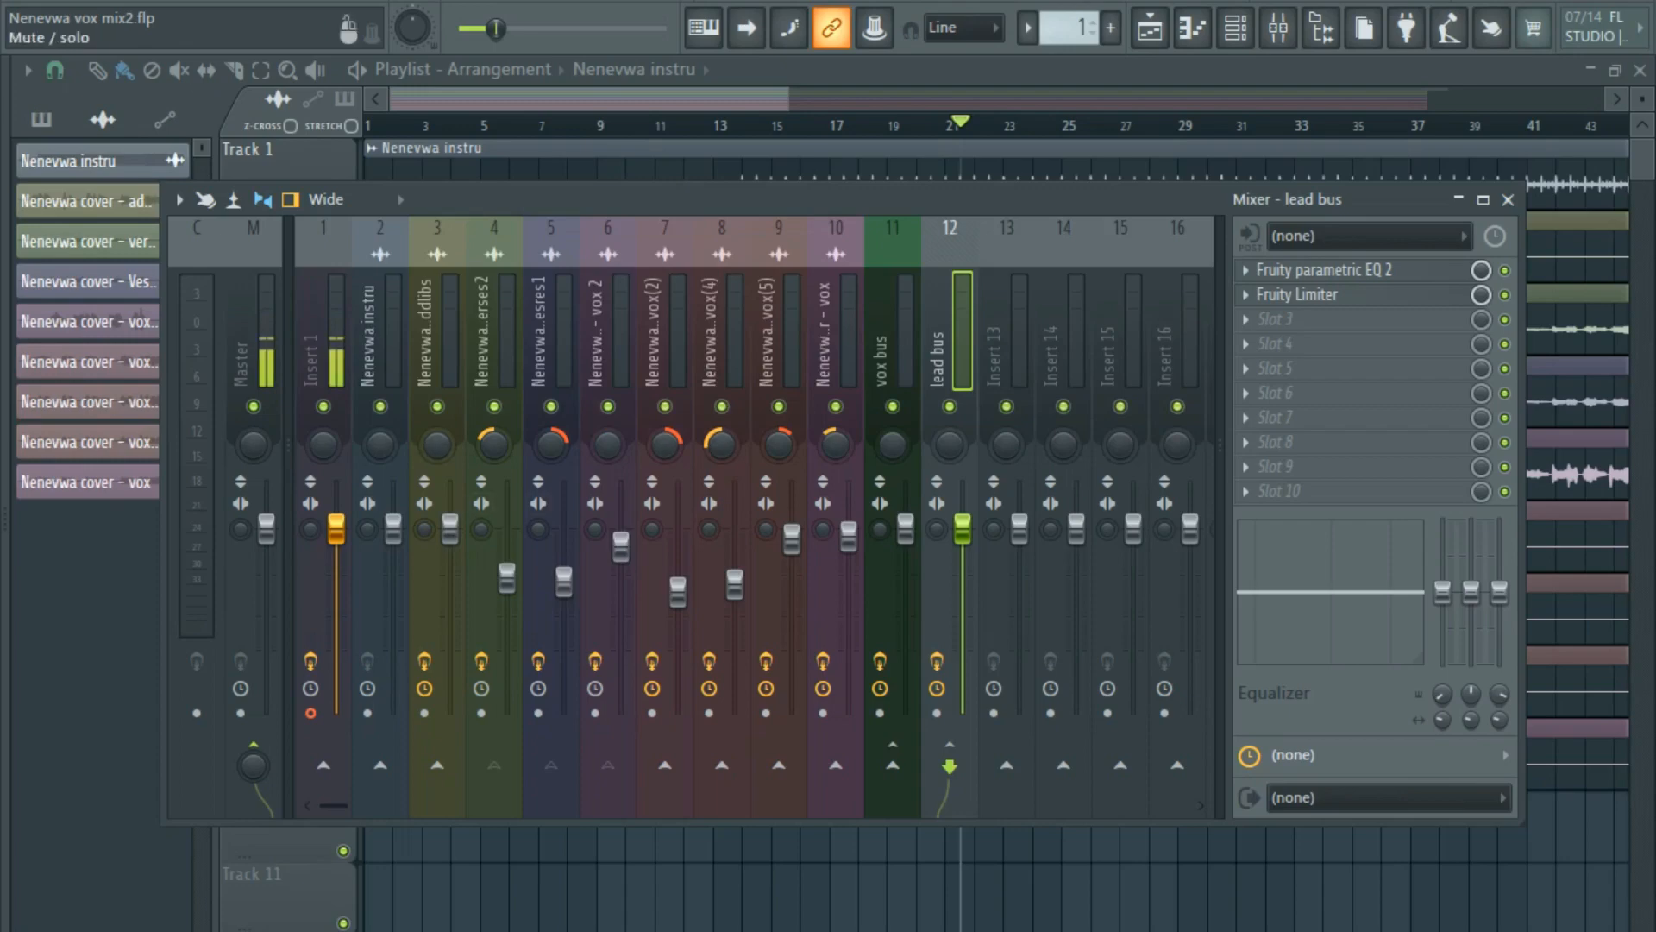
click(380, 406)
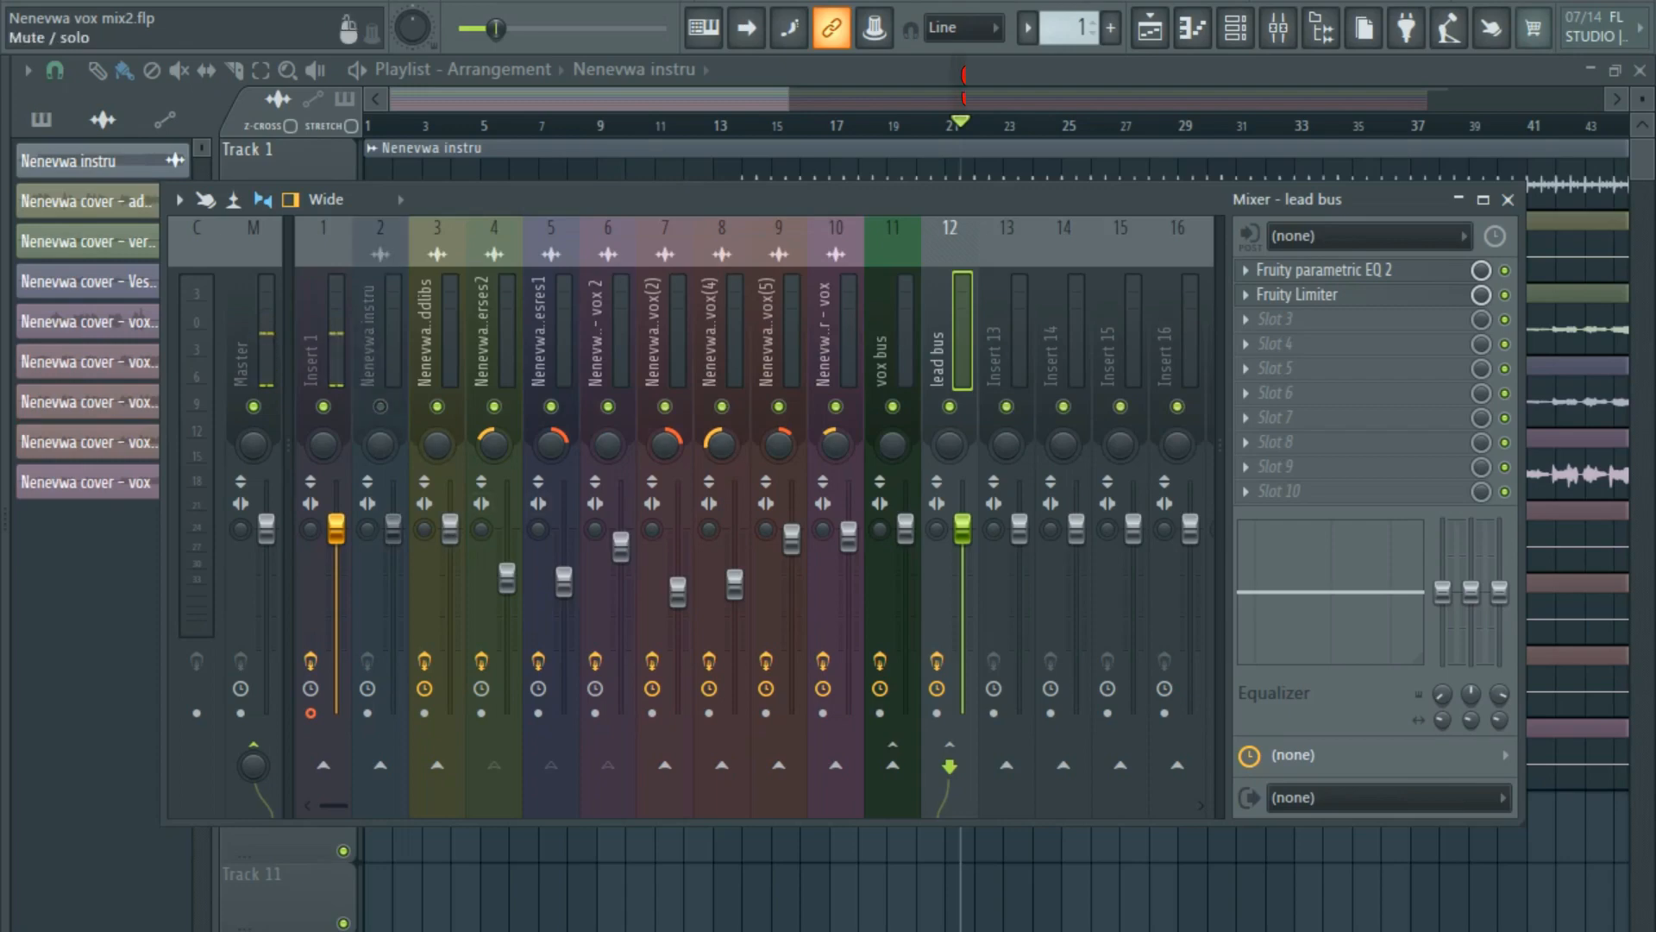
key(space)
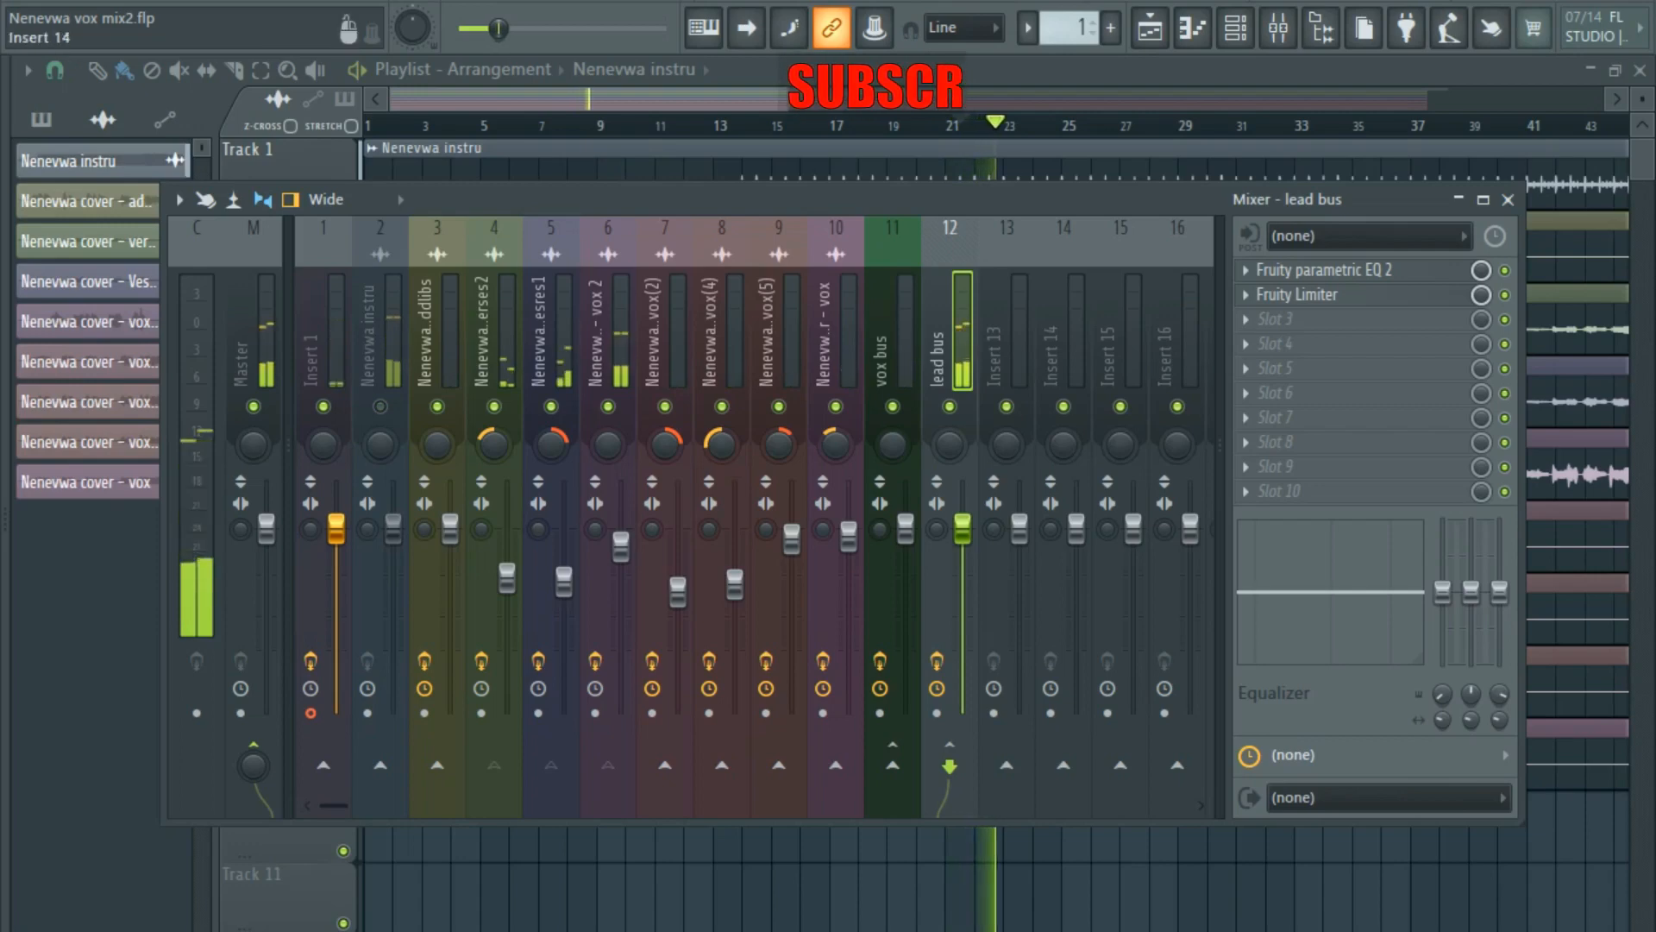
key(space)
Move the mixer out of the way and play the arrangement from just before the vocals enter near bar 6.
drag(1057, 200, 1031, 743)
click(486, 125)
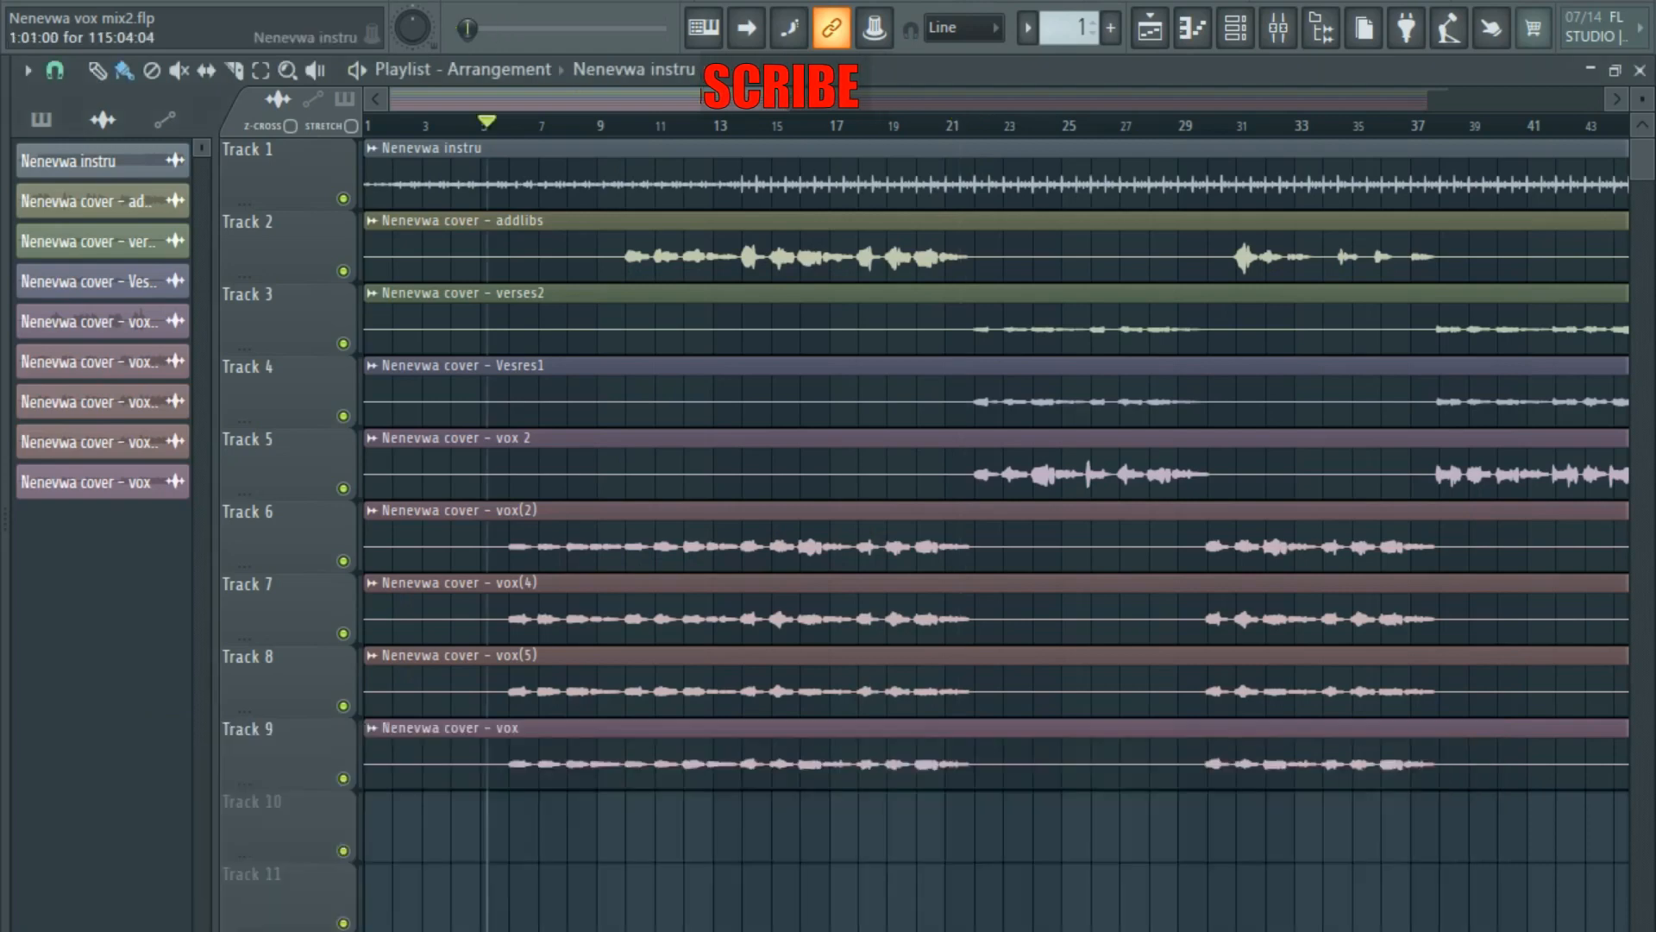
click(502, 125)
key(space)
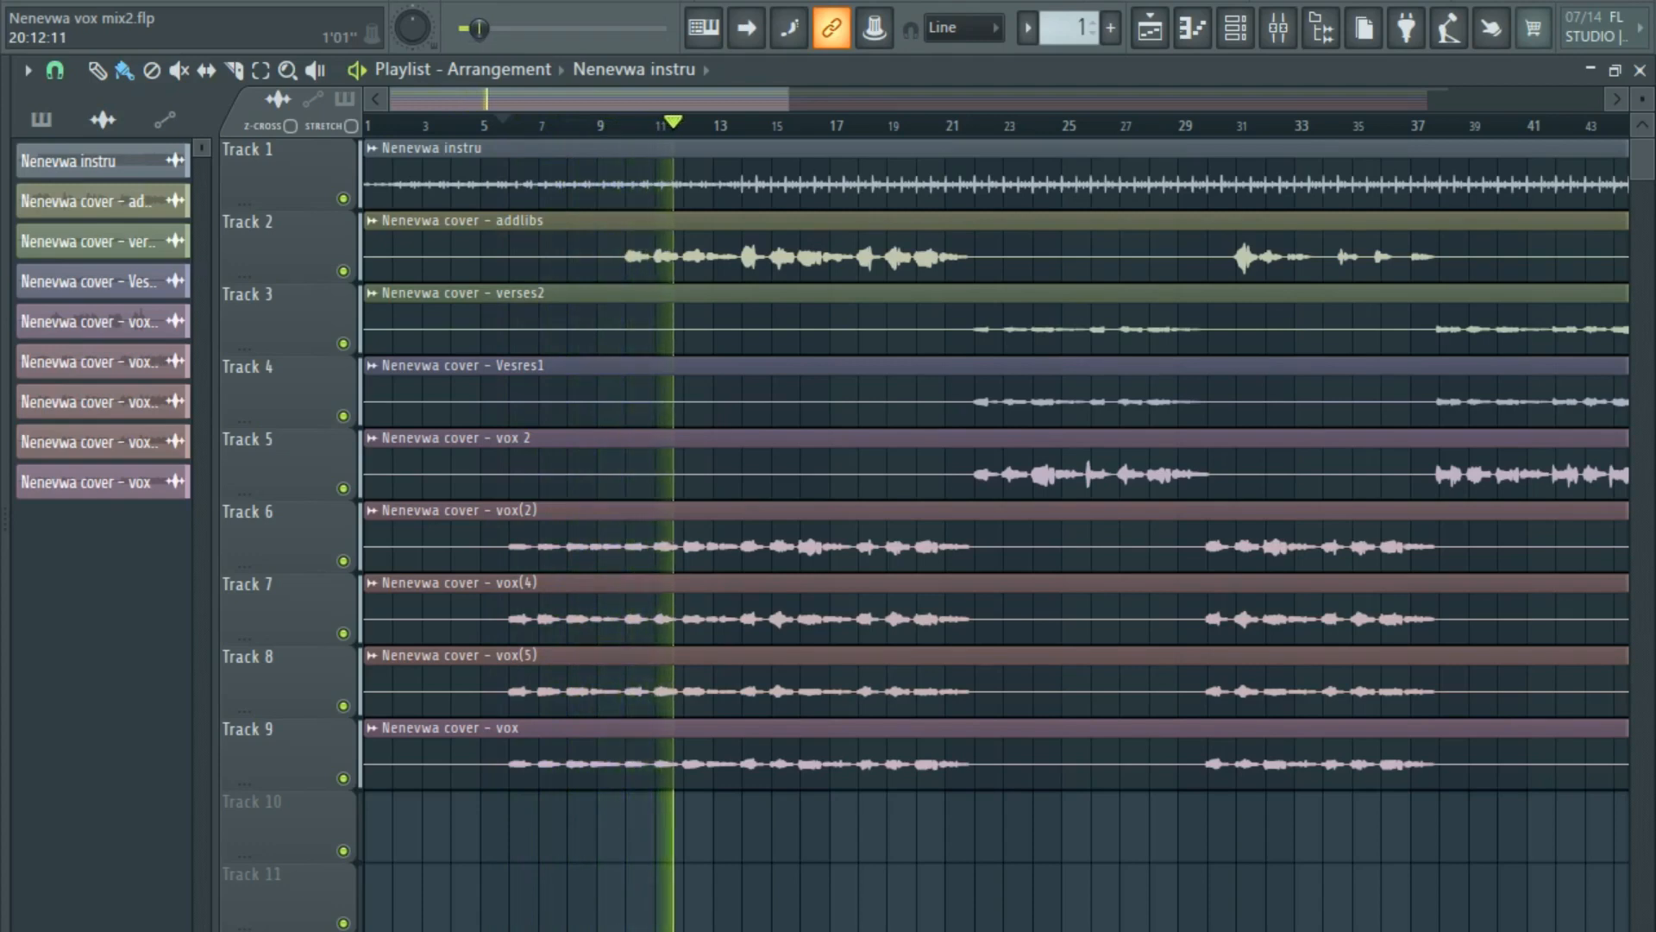
Set the declicking mode of the addlibs sample to Generic (bleeding) and close its channel settings.
click(82, 201)
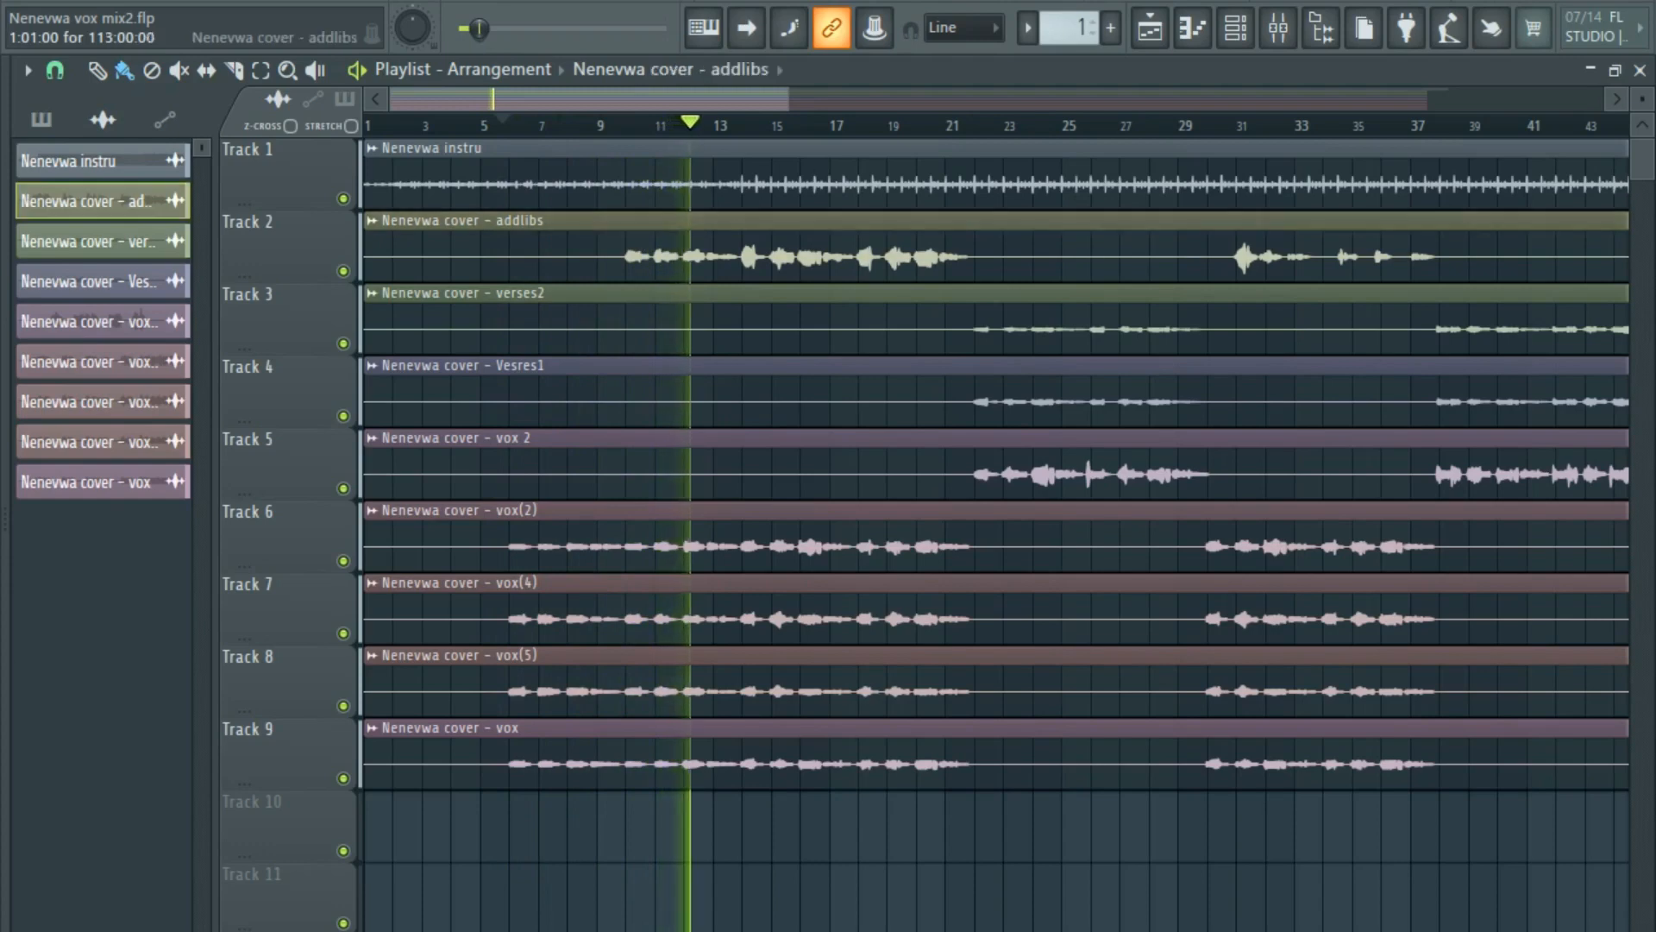
click(375, 544)
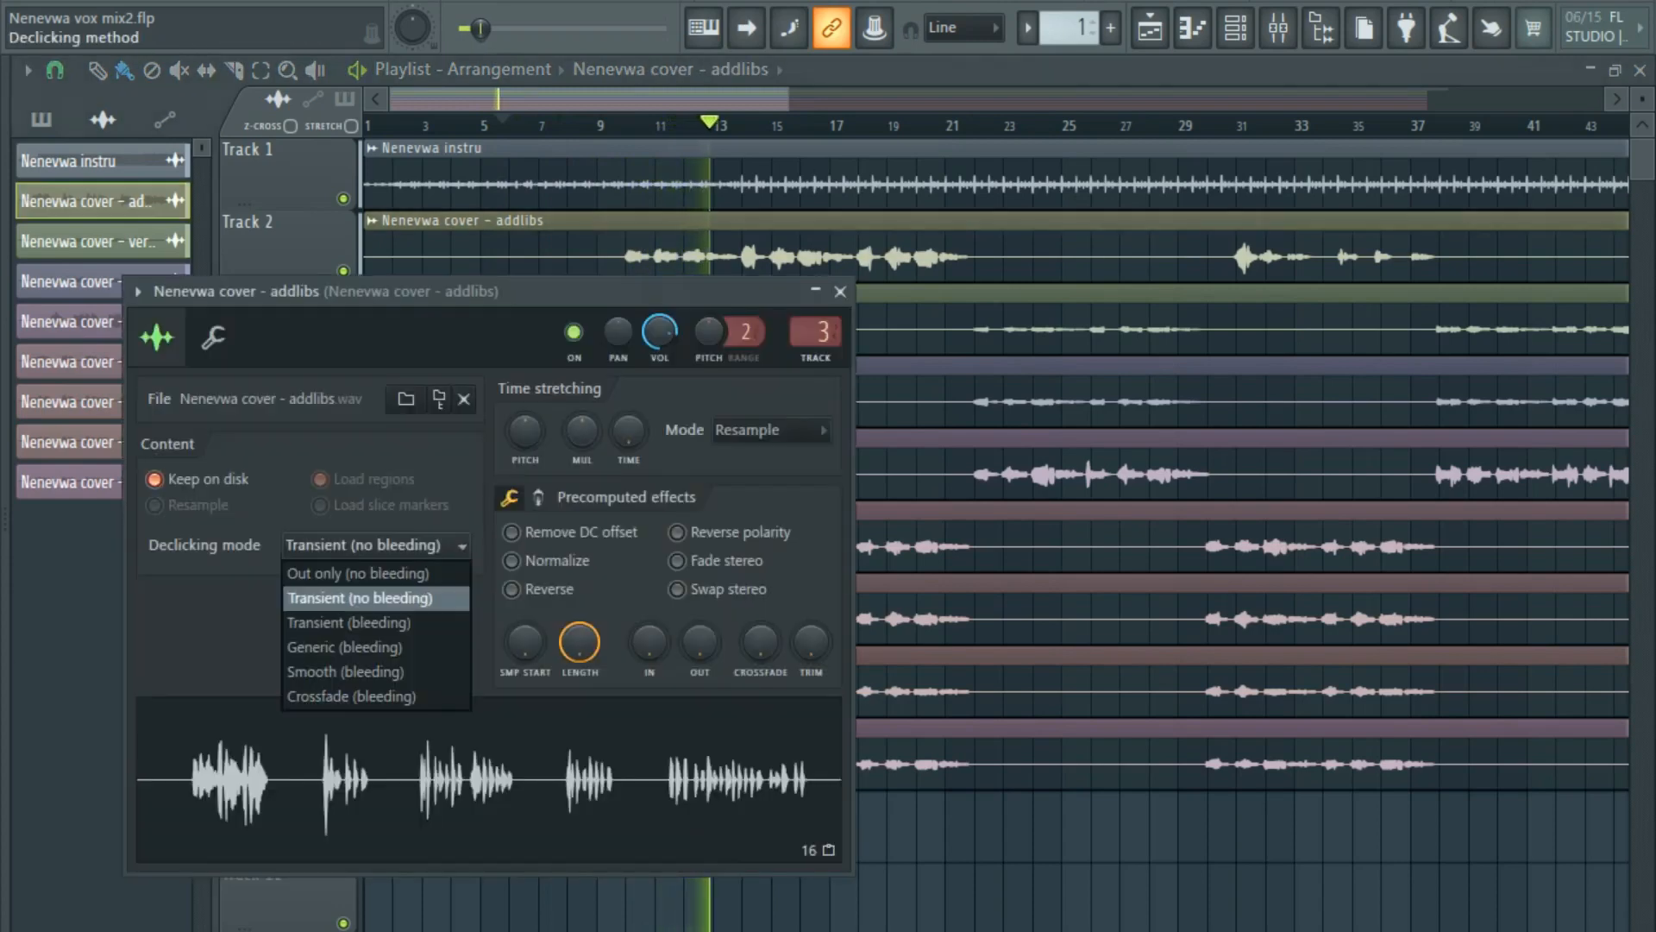
click(345, 647)
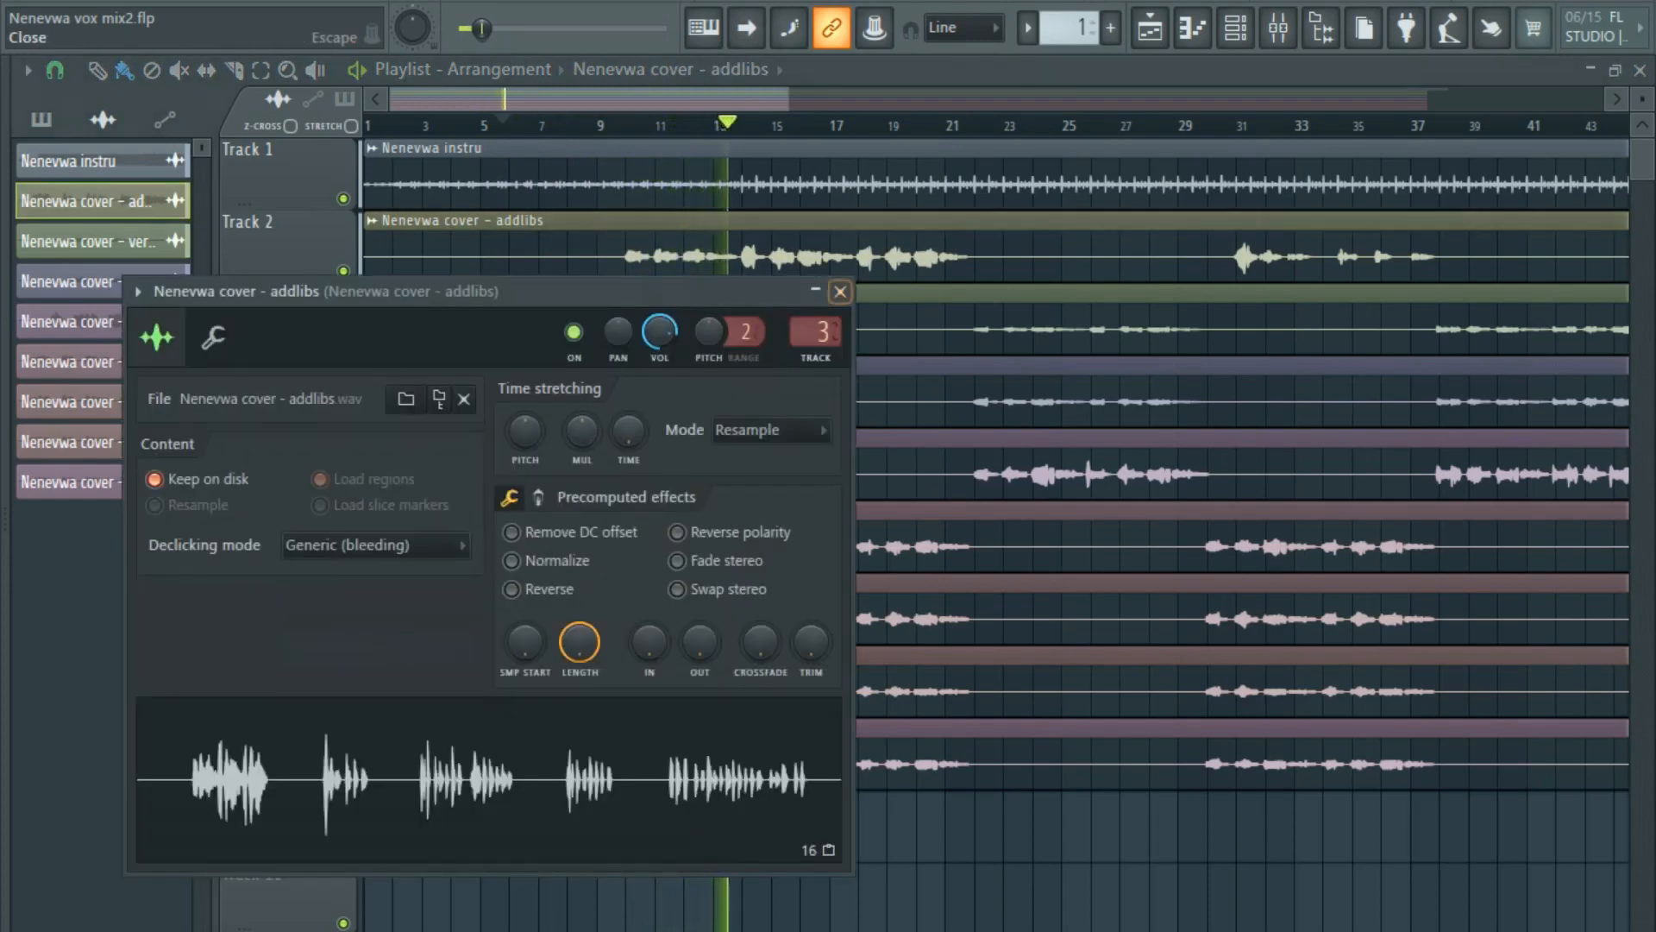
click(841, 292)
Set the playlist's grid snapping to (none) for free cutting of the addlibs clip around bars 11 to 13.
scroll(685, 259, up, 5)
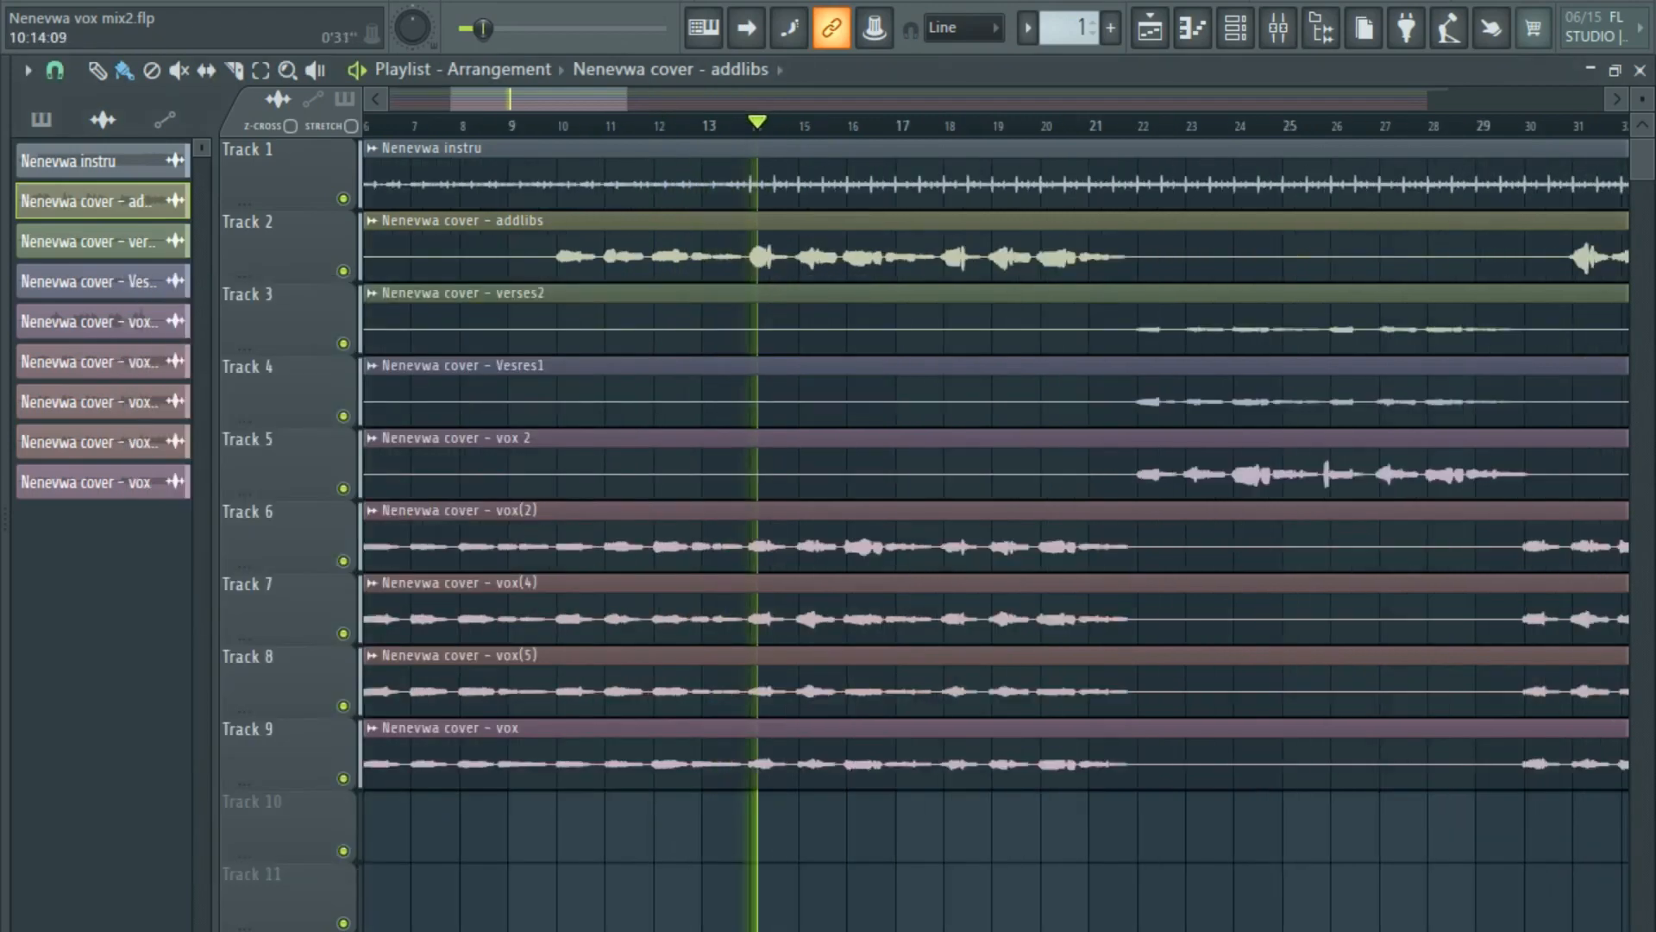
mouse_move(509, 99)
mouse_down()
mouse_move(475, 100)
mouse_move(497, 99)
mouse_up()
scroll(843, 259, up, 4)
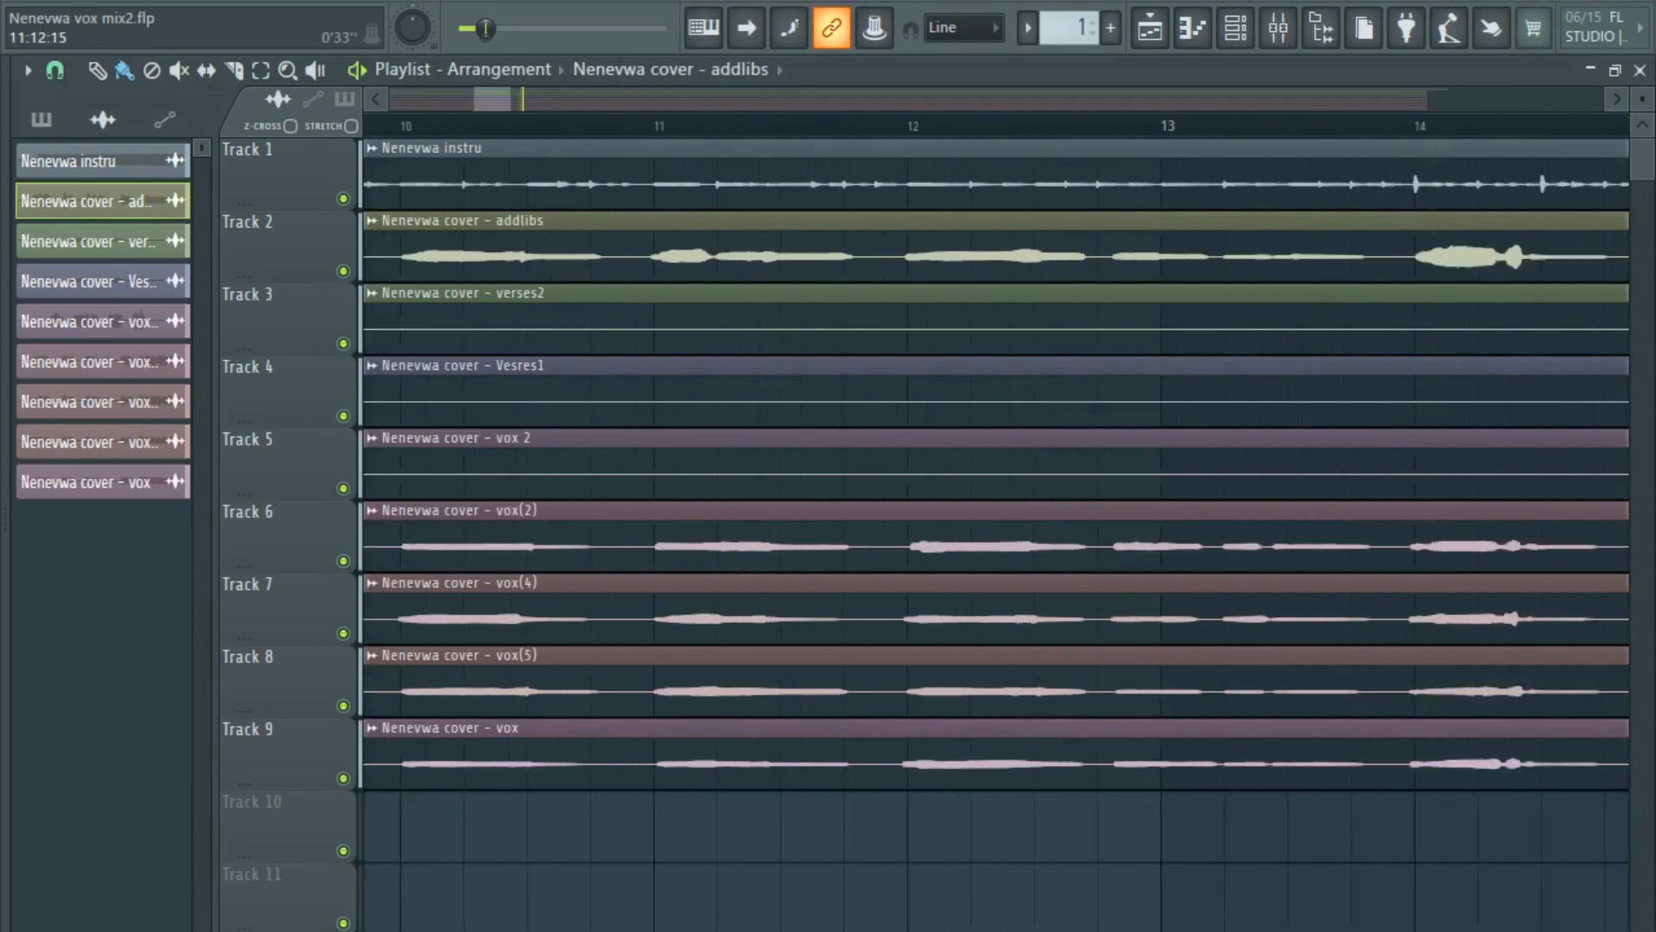
scroll(992, 466, down, 4)
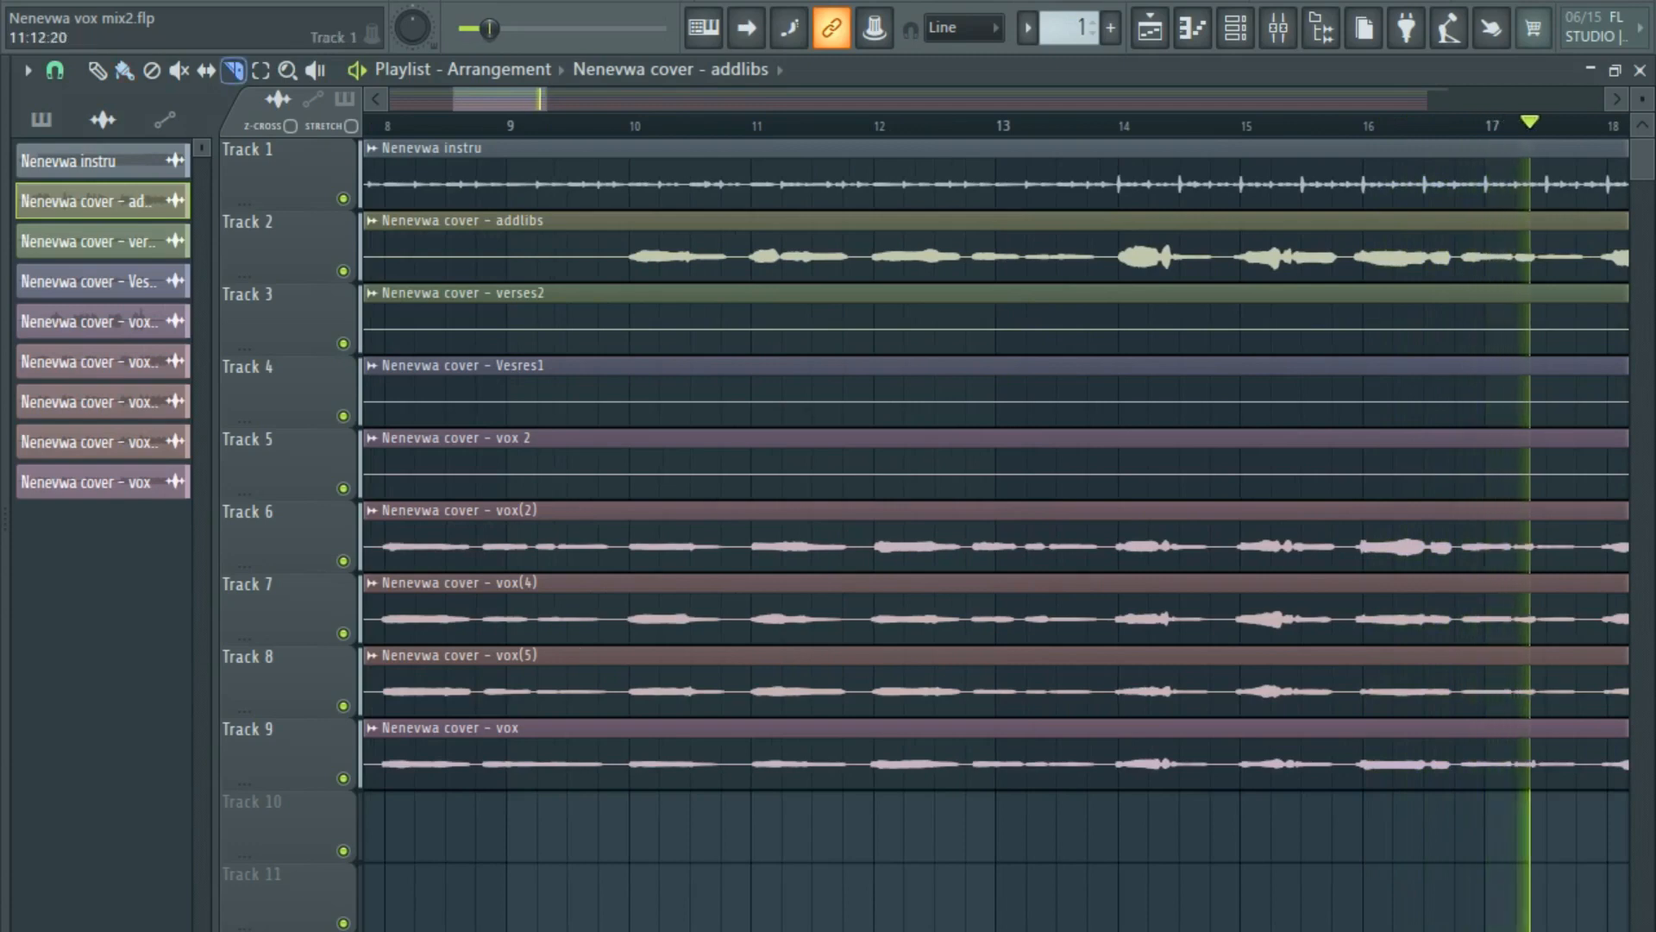
scroll(846, 466, up, 4)
scroll(850, 250, up, 1)
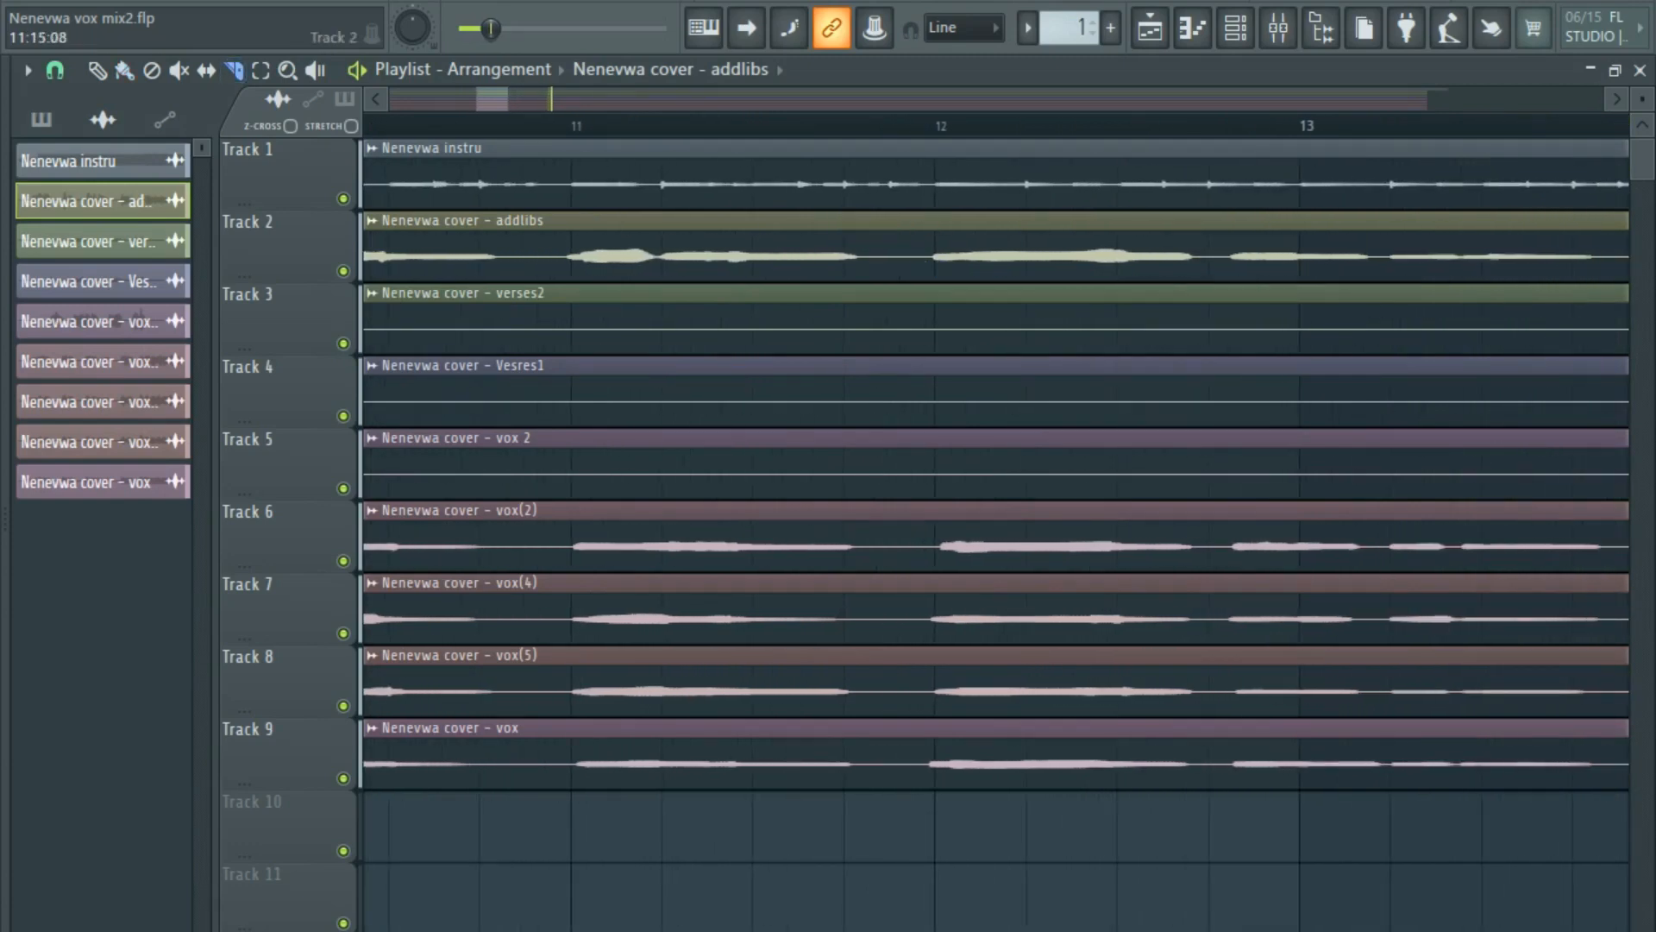
click(55, 69)
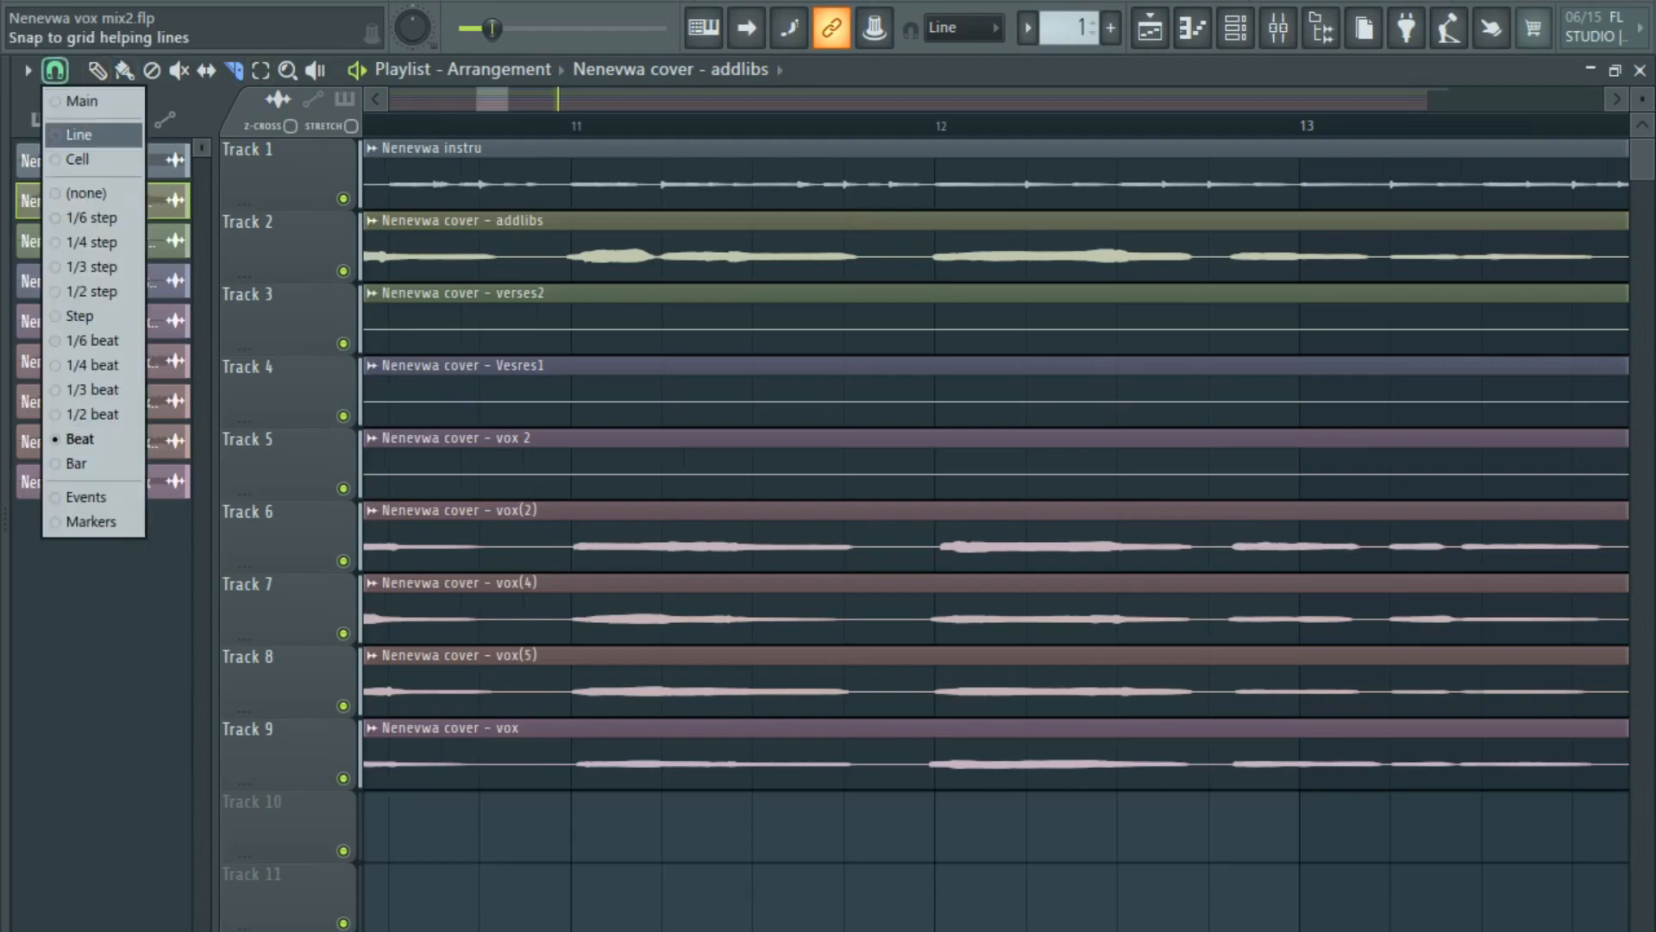
click(87, 193)
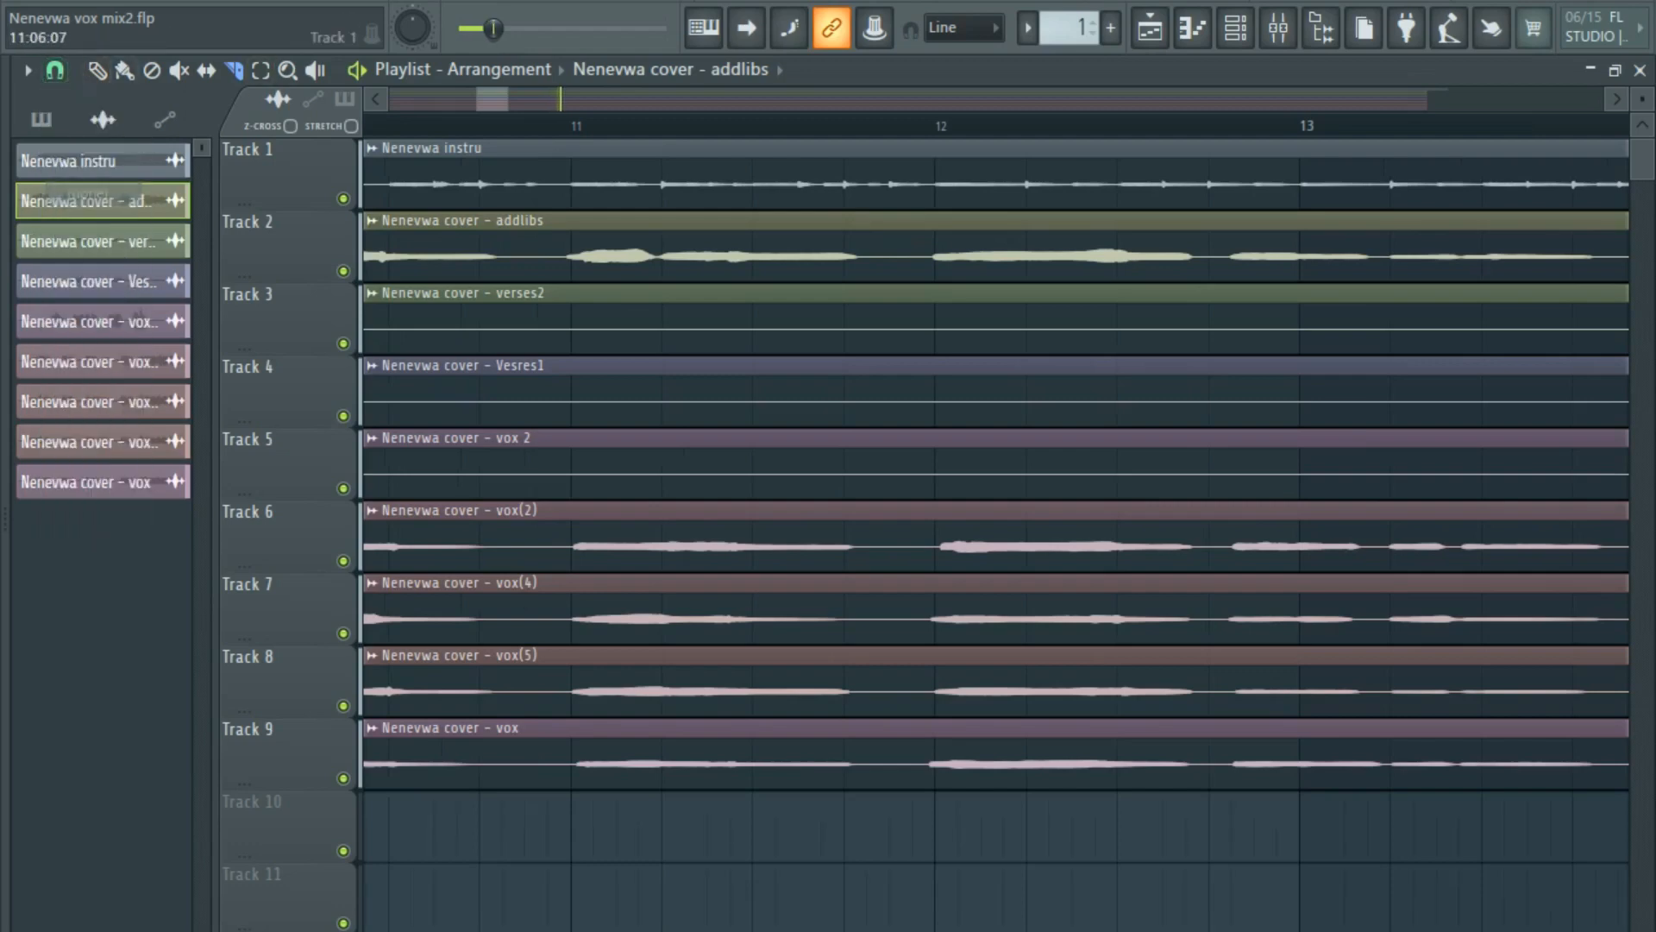
Slice the addlibs clip in the pause before bar 12 and trim the silence on both sides of the cut.
click(891, 244)
key(b)
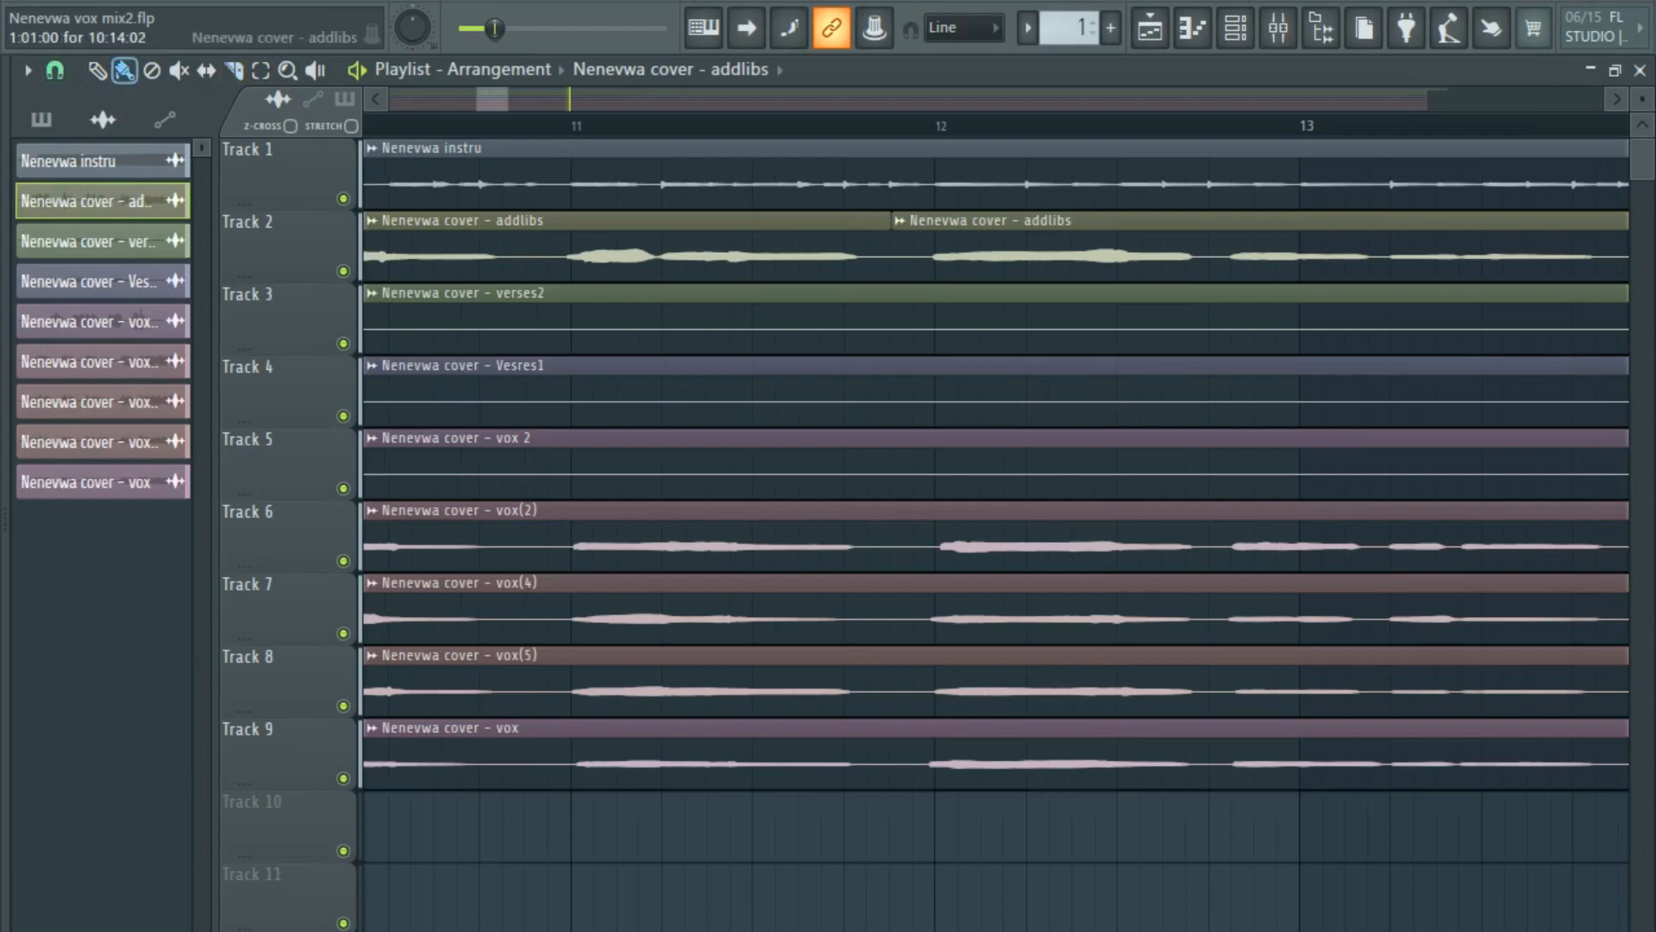
mouse_move(895, 250)
mouse_down()
mouse_move(927, 251)
mouse_move(872, 251)
mouse_up()
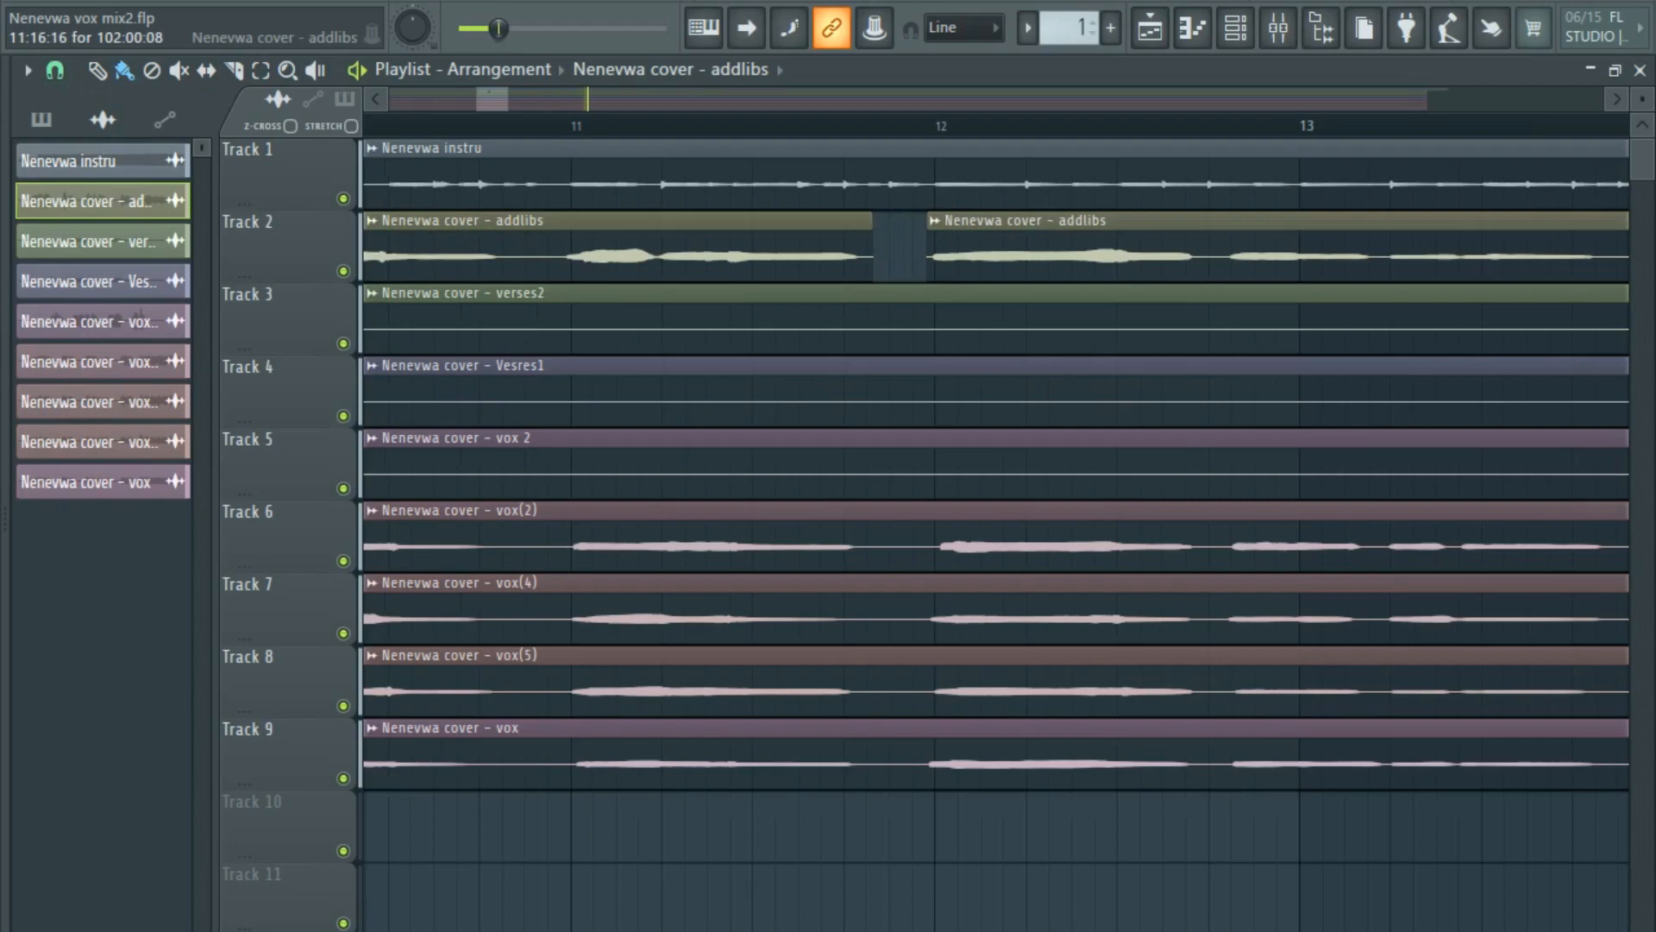
Slice the addlibs clip in the short pause before bar 13 and trim both edges back to the vocal phrases.
key(c)
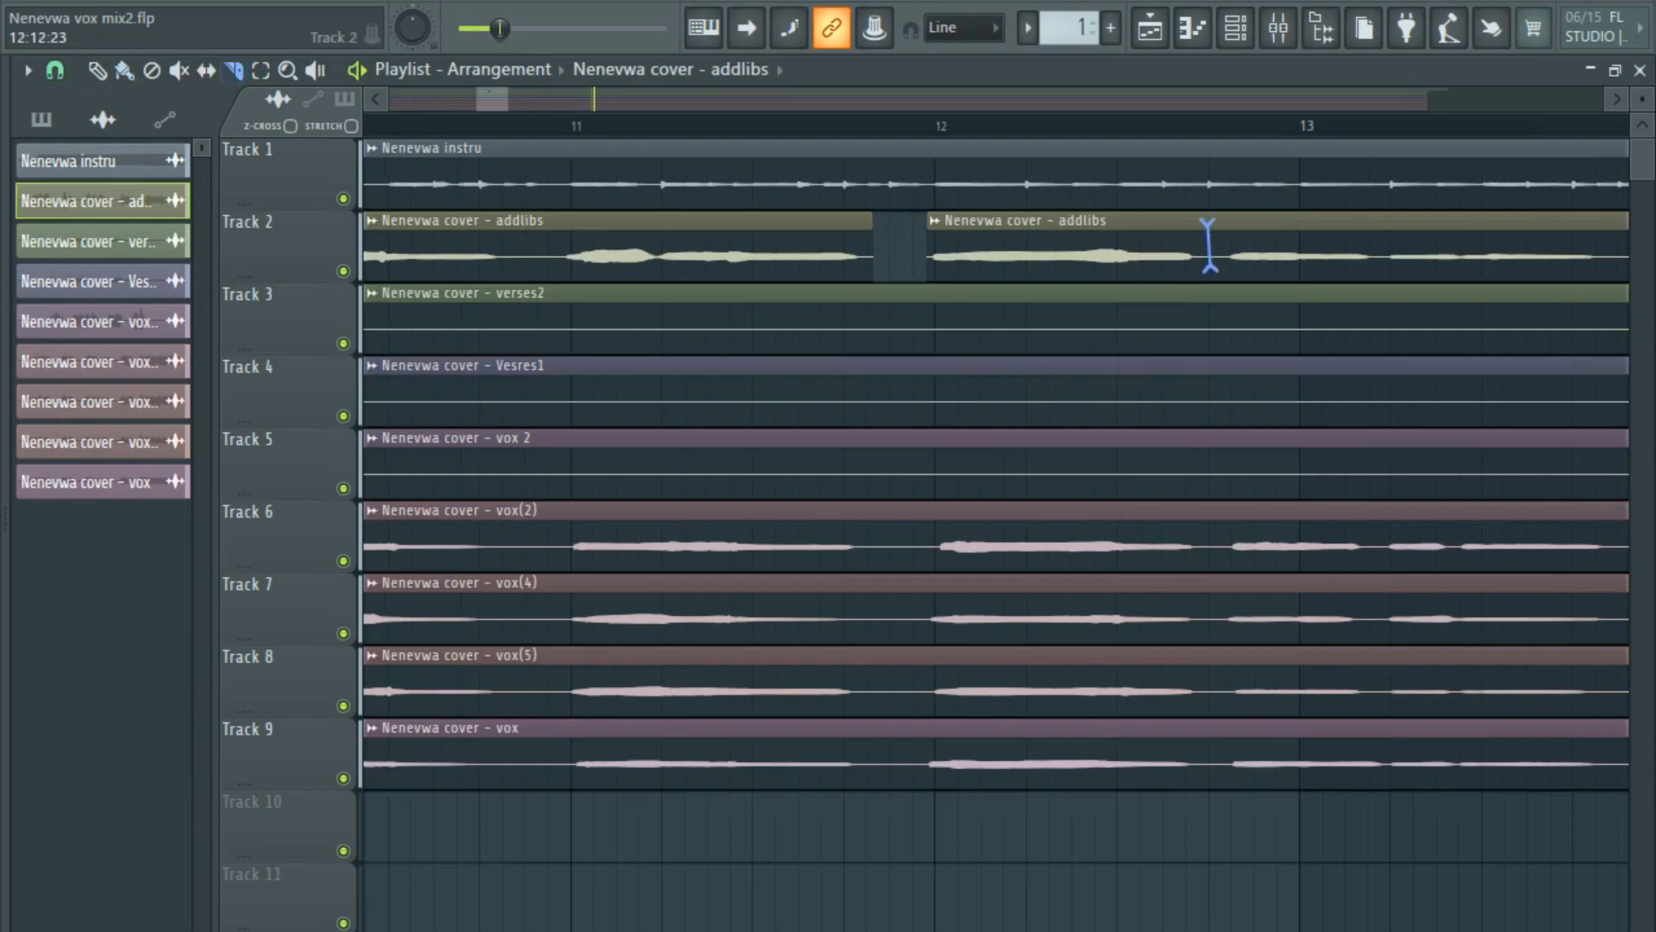
click(1209, 251)
key(b)
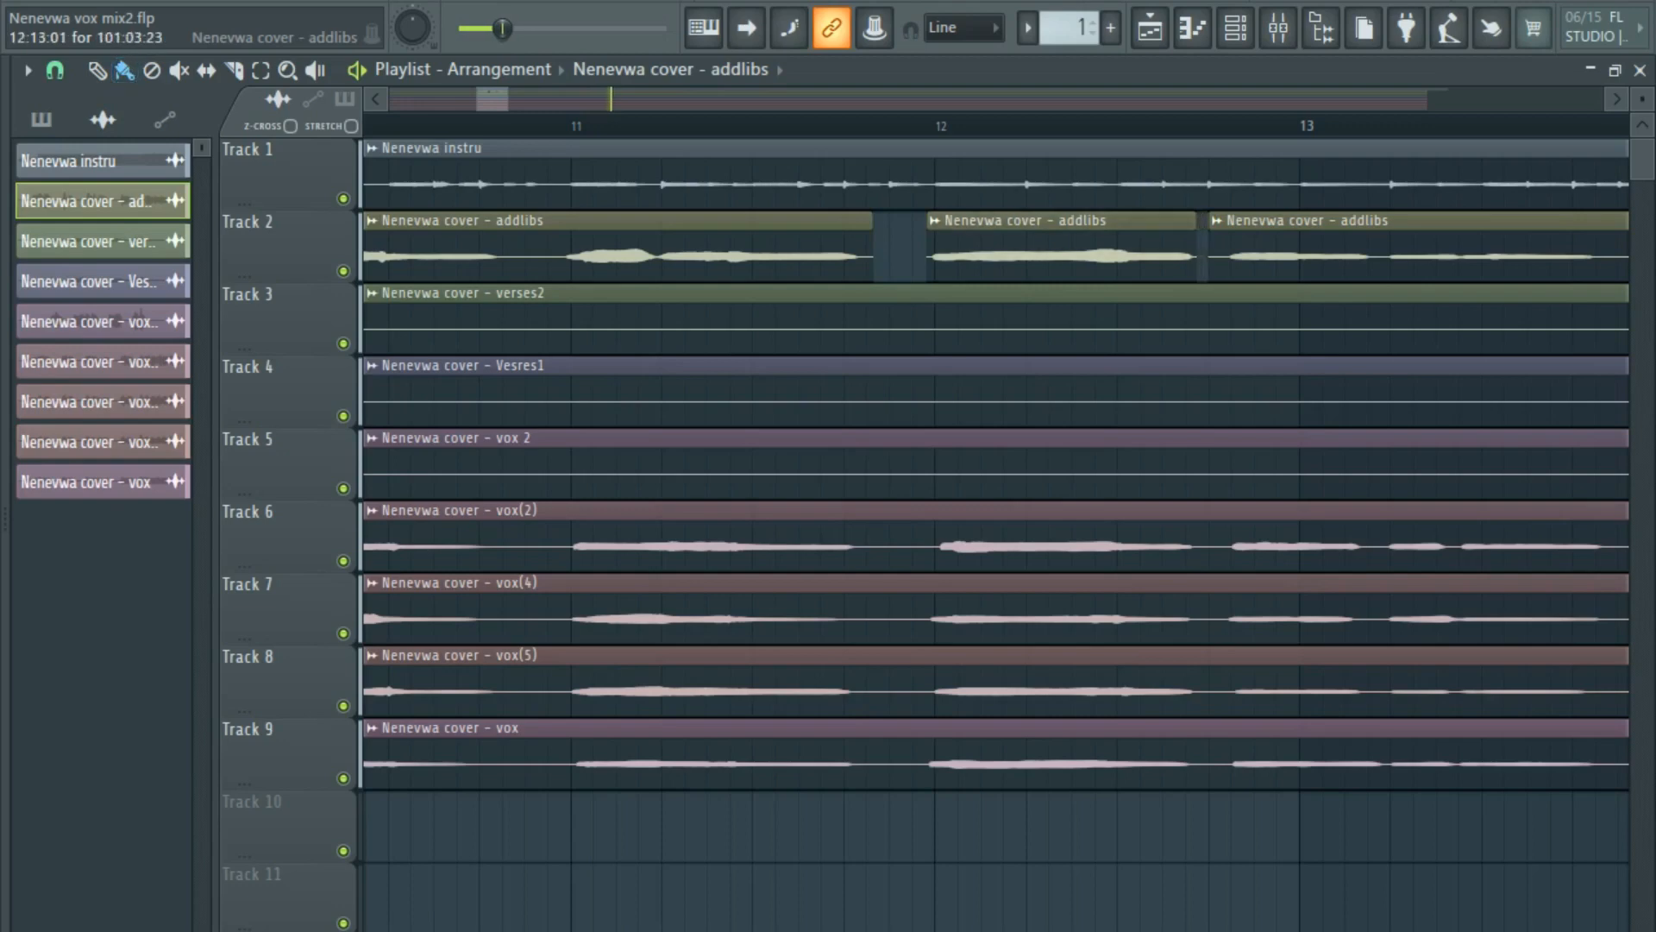
drag(1211, 252, 1224, 252)
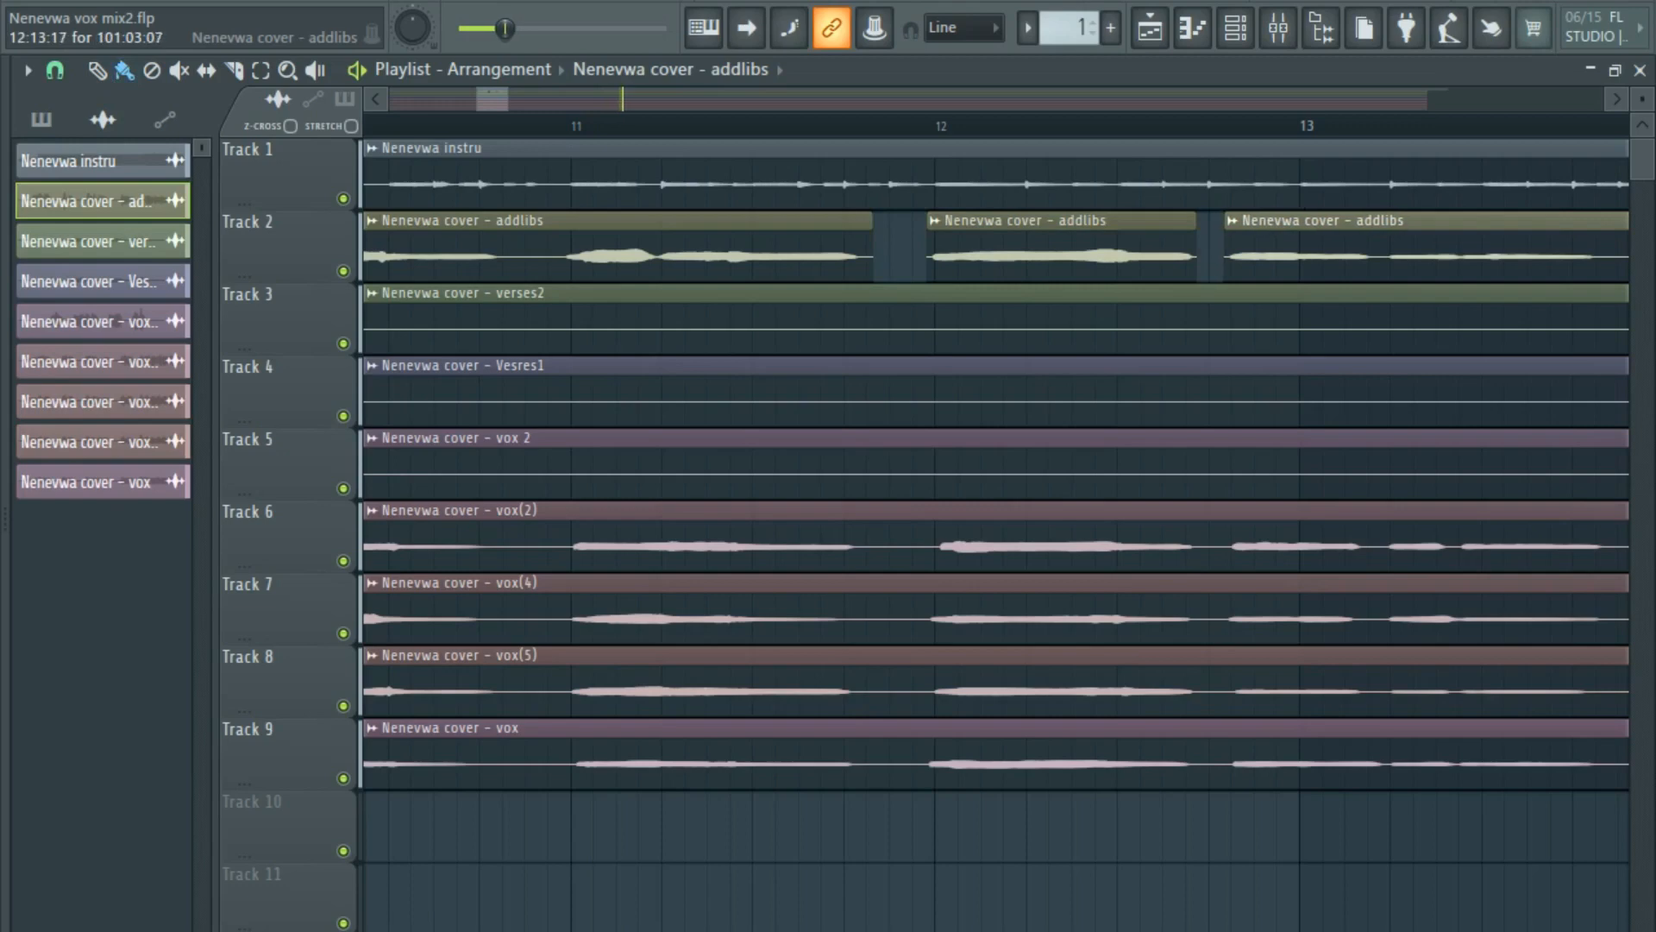
Slice the addlibs clip in the pause before bar 11 and trim the silence on both sides of the cut.
key(c)
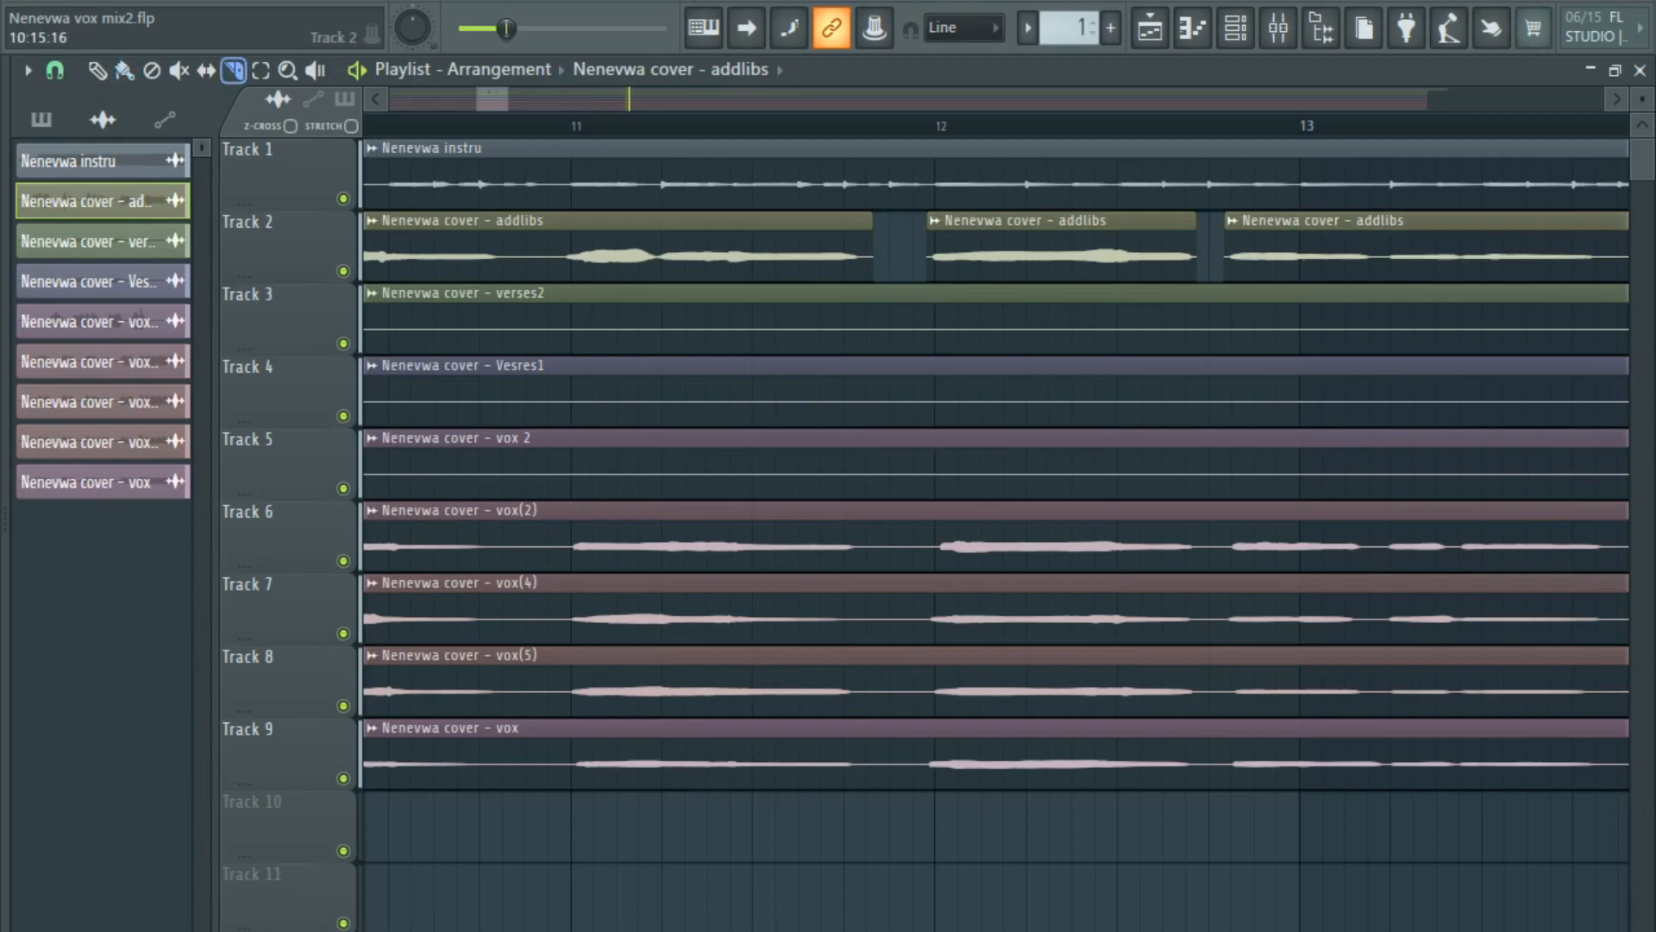
click(536, 242)
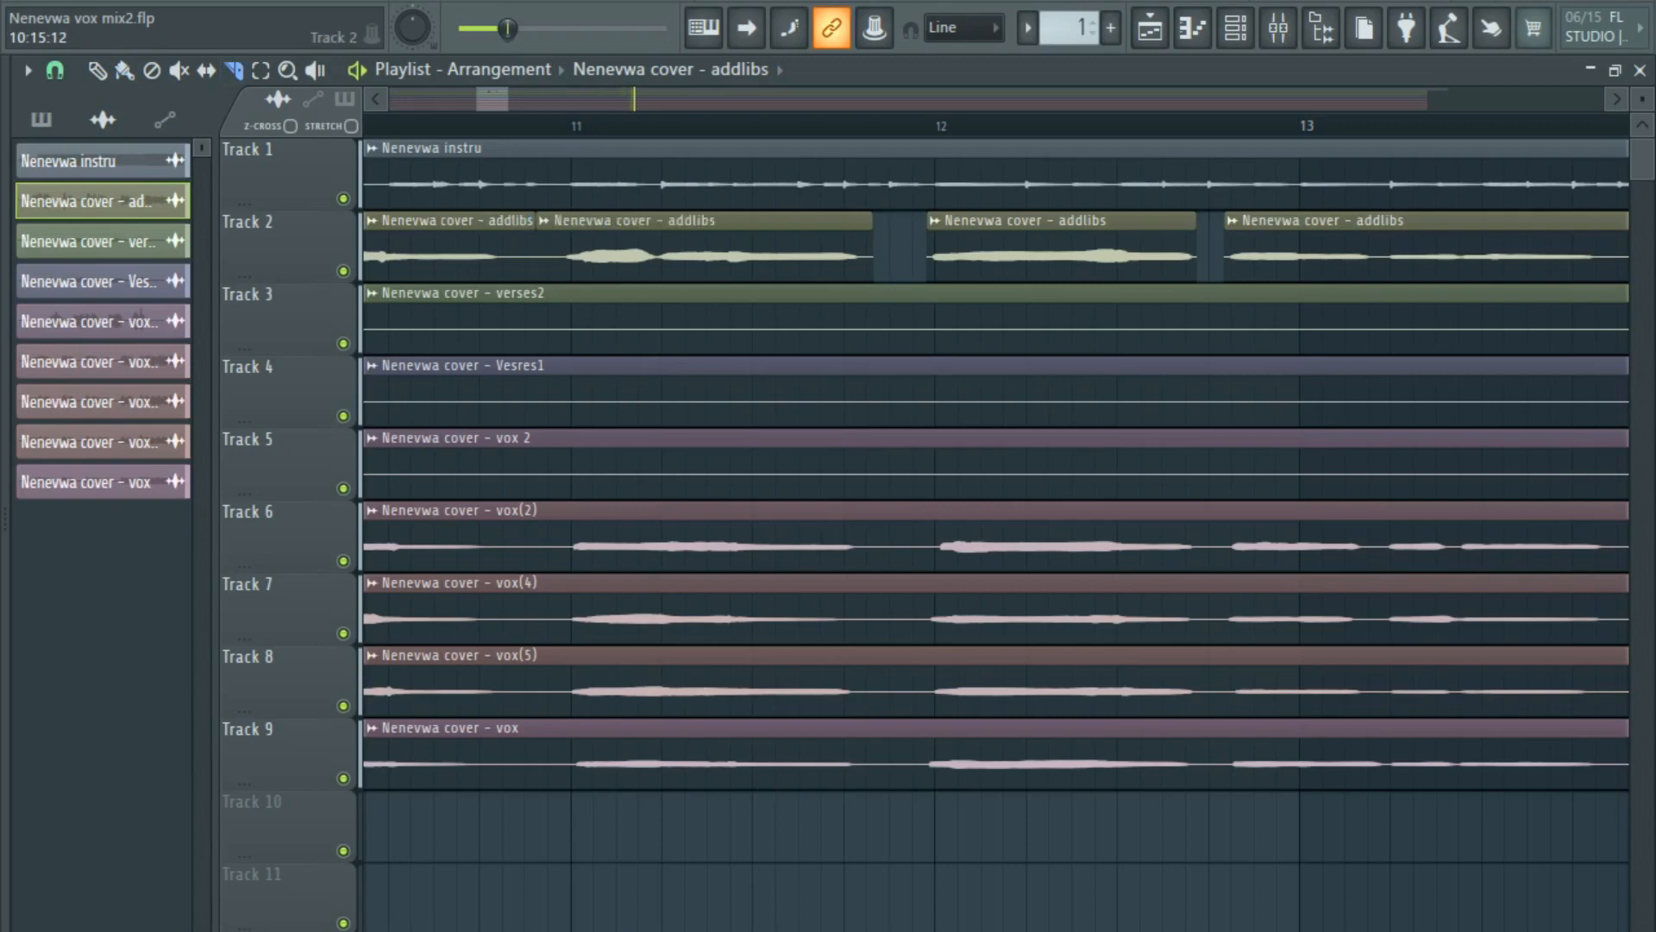
key(b)
mouse_move(536, 242)
mouse_down()
mouse_move(561, 242)
mouse_move(513, 242)
mouse_up()
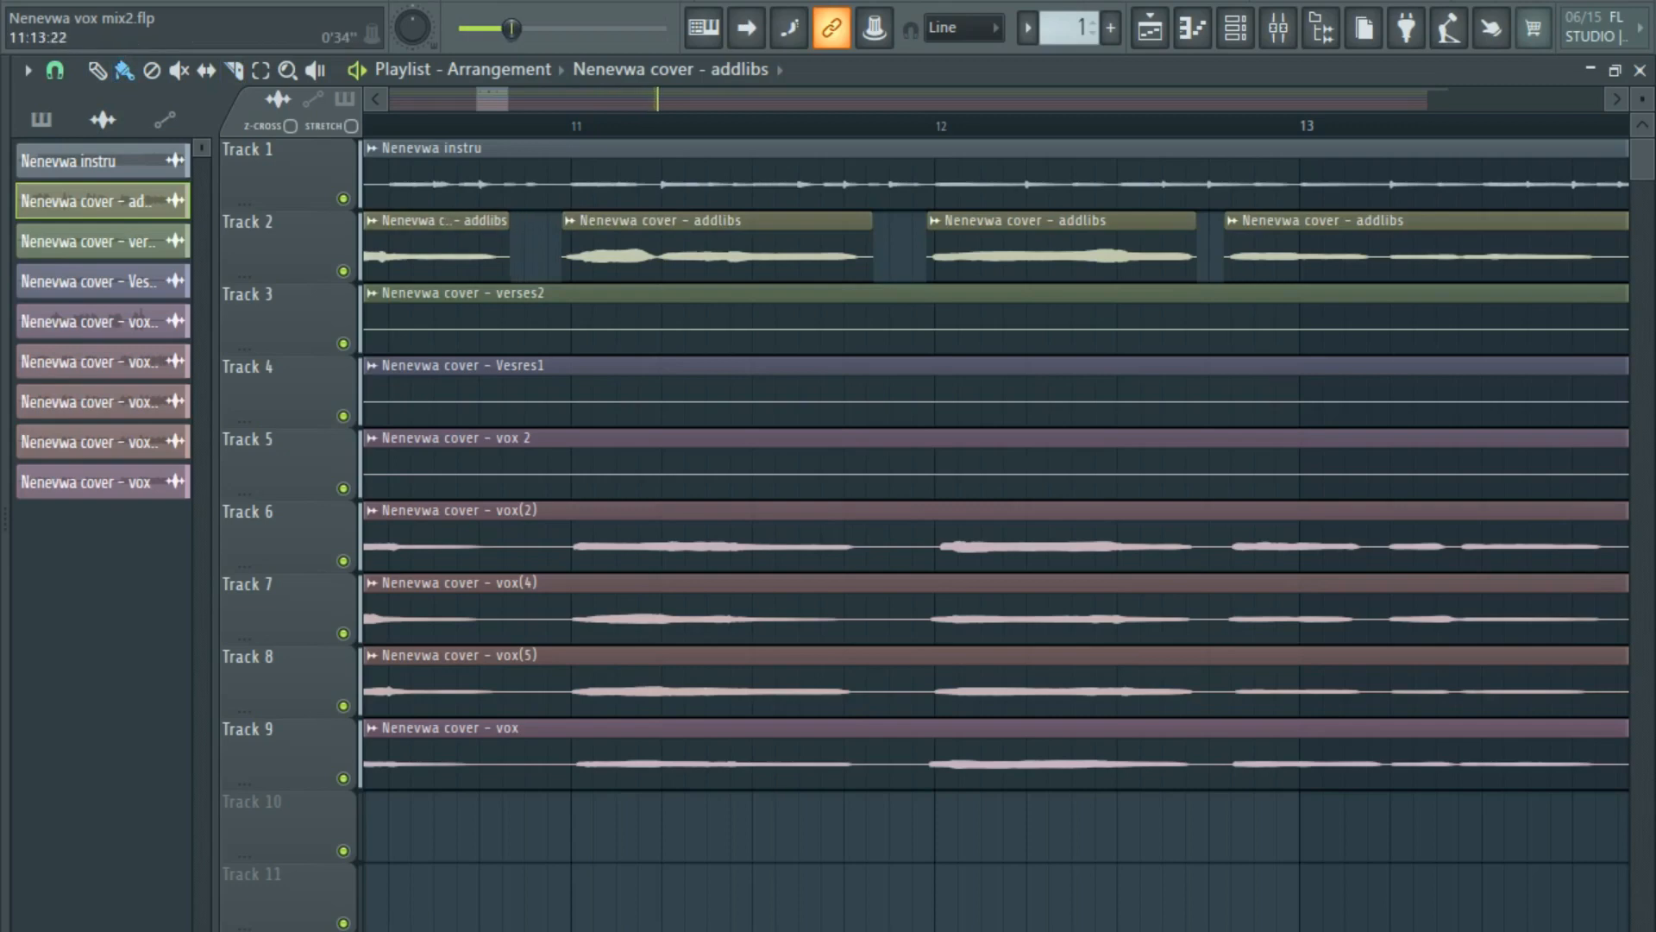
Stop playback, bring the mixer back up over the playlist, select the vox bus, and play the vocals through it.
scroll(866, 126, down, 10)
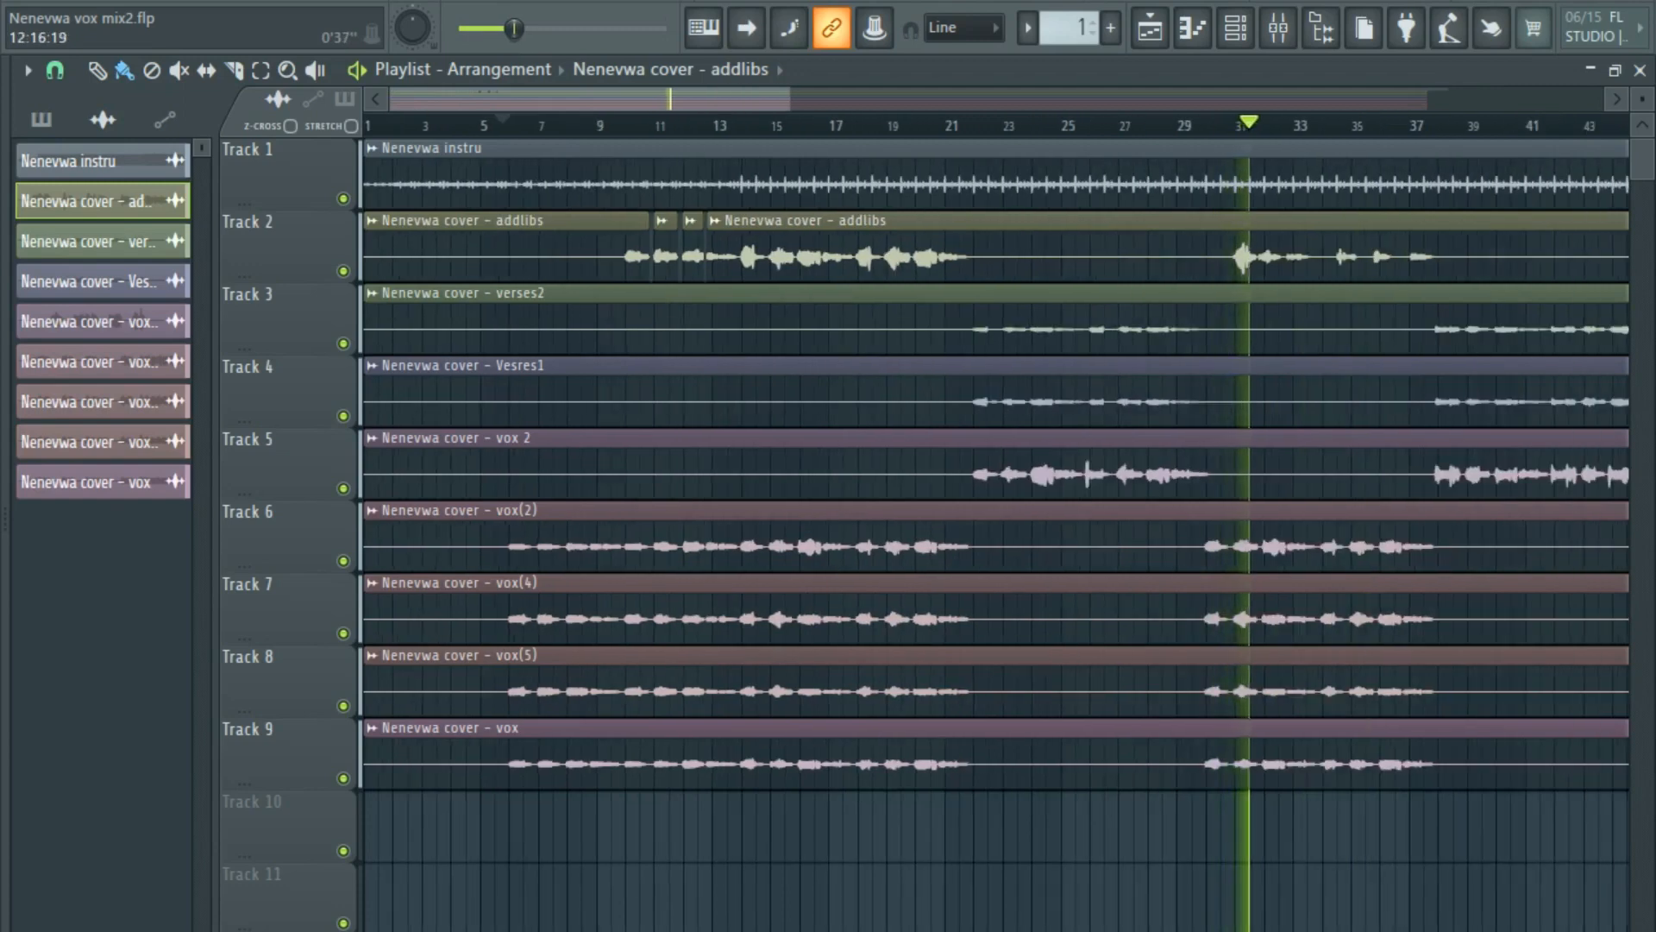
scroll(865, 466, right, 5)
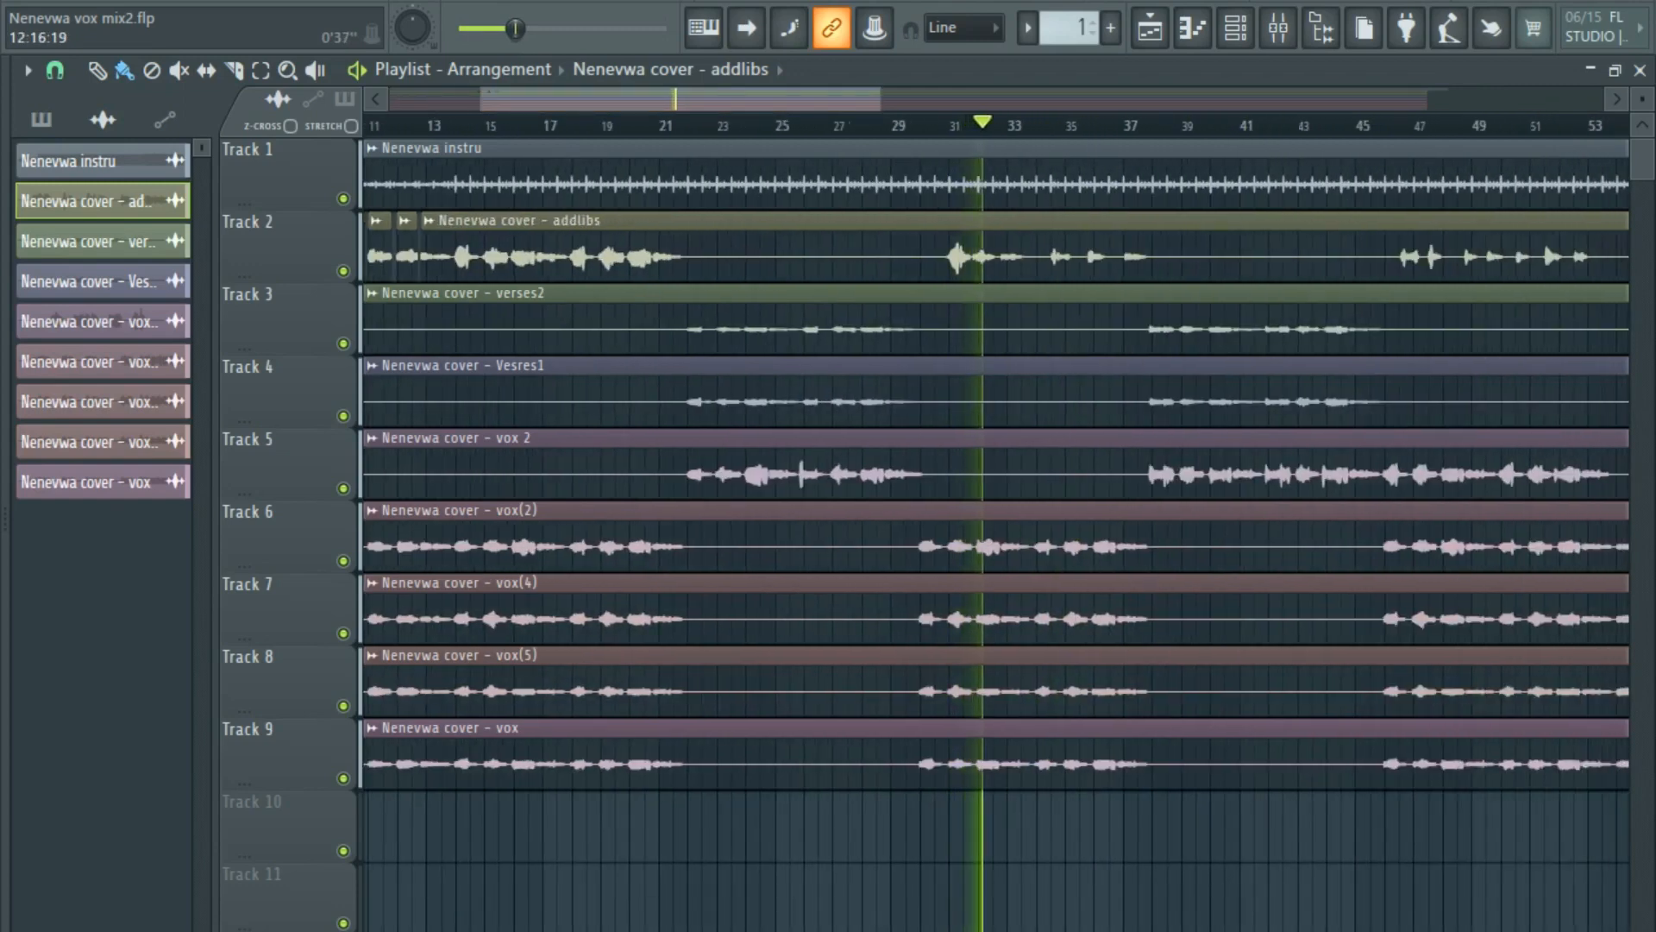
scroll(534, 465, up, 6)
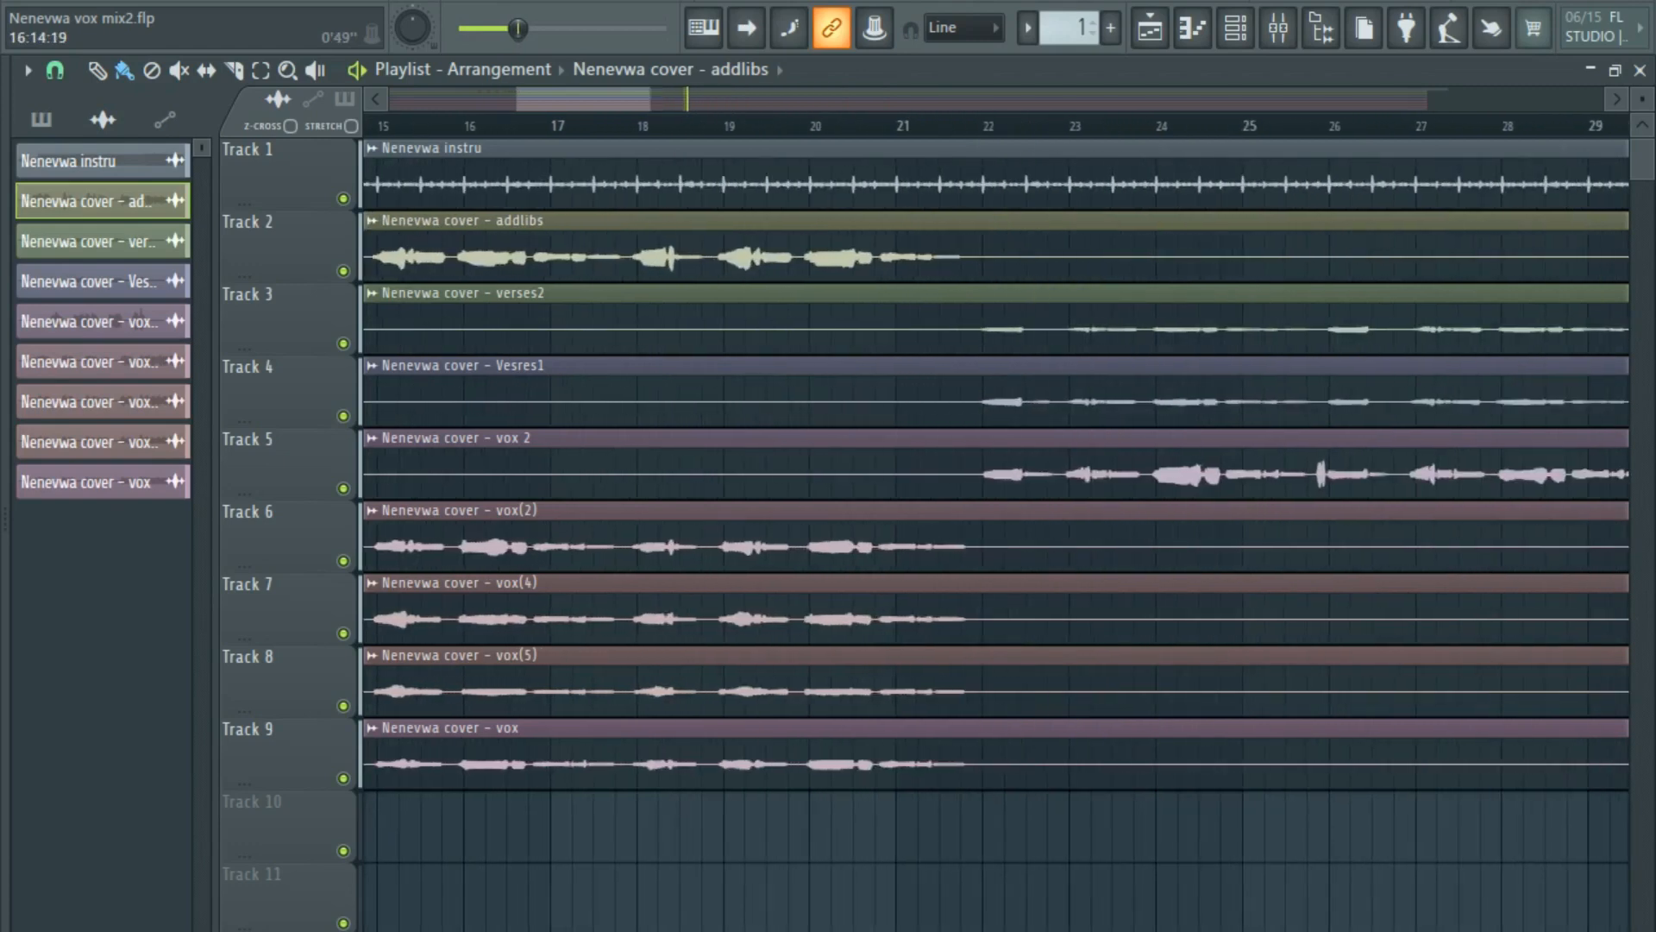
key(space)
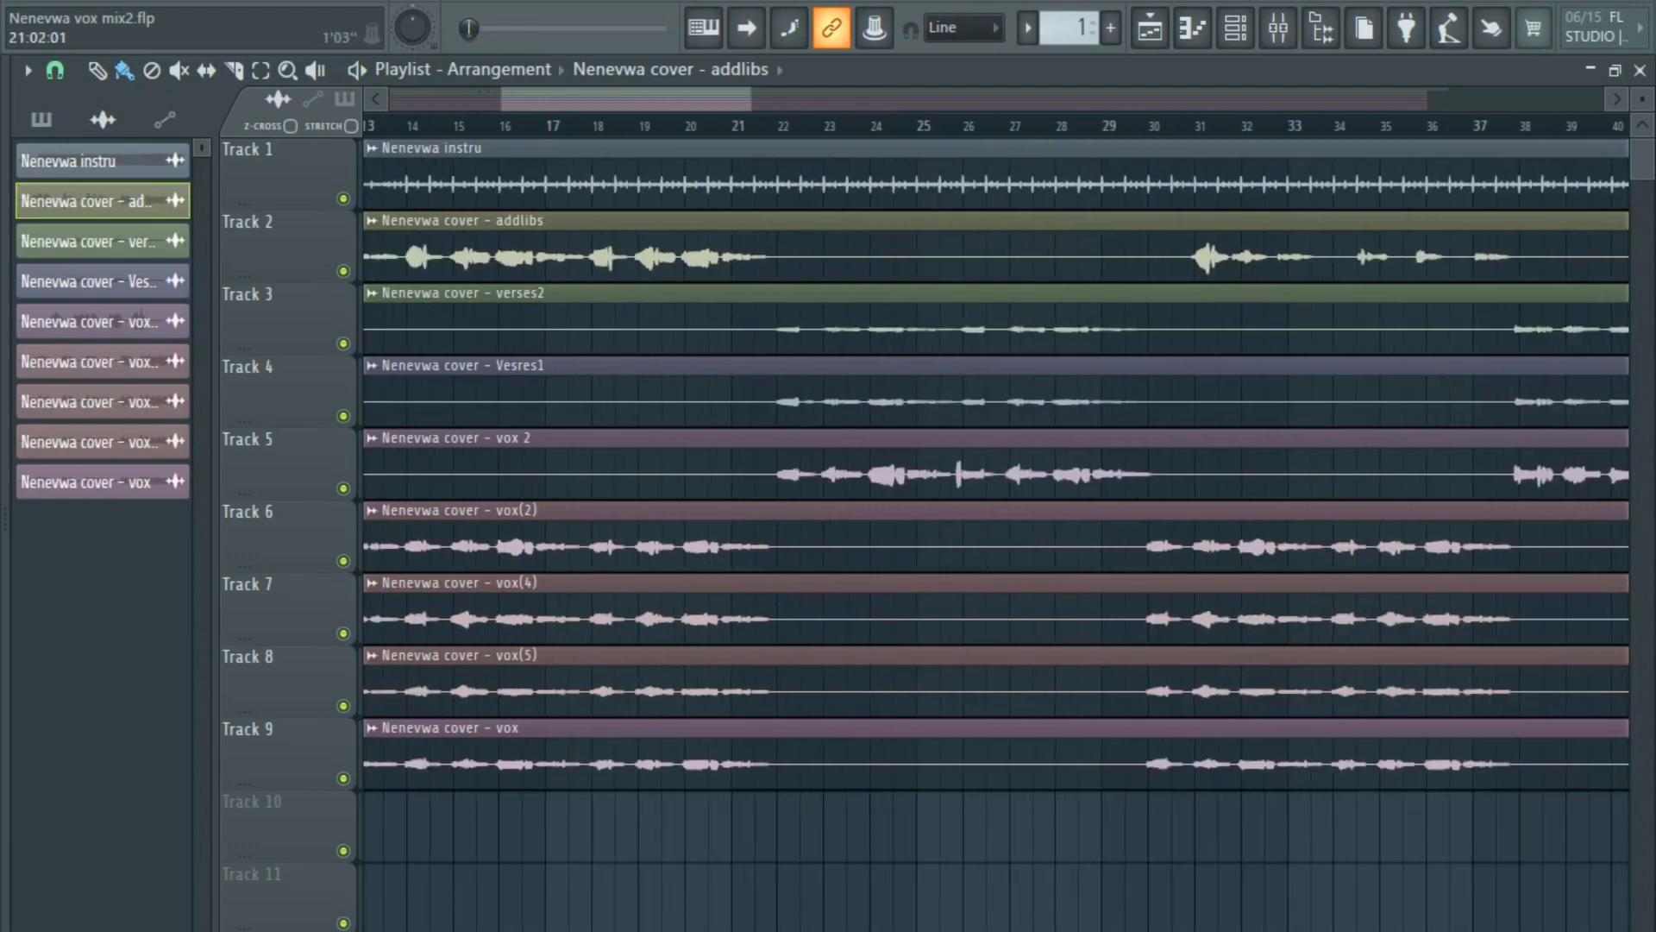
key(F9)
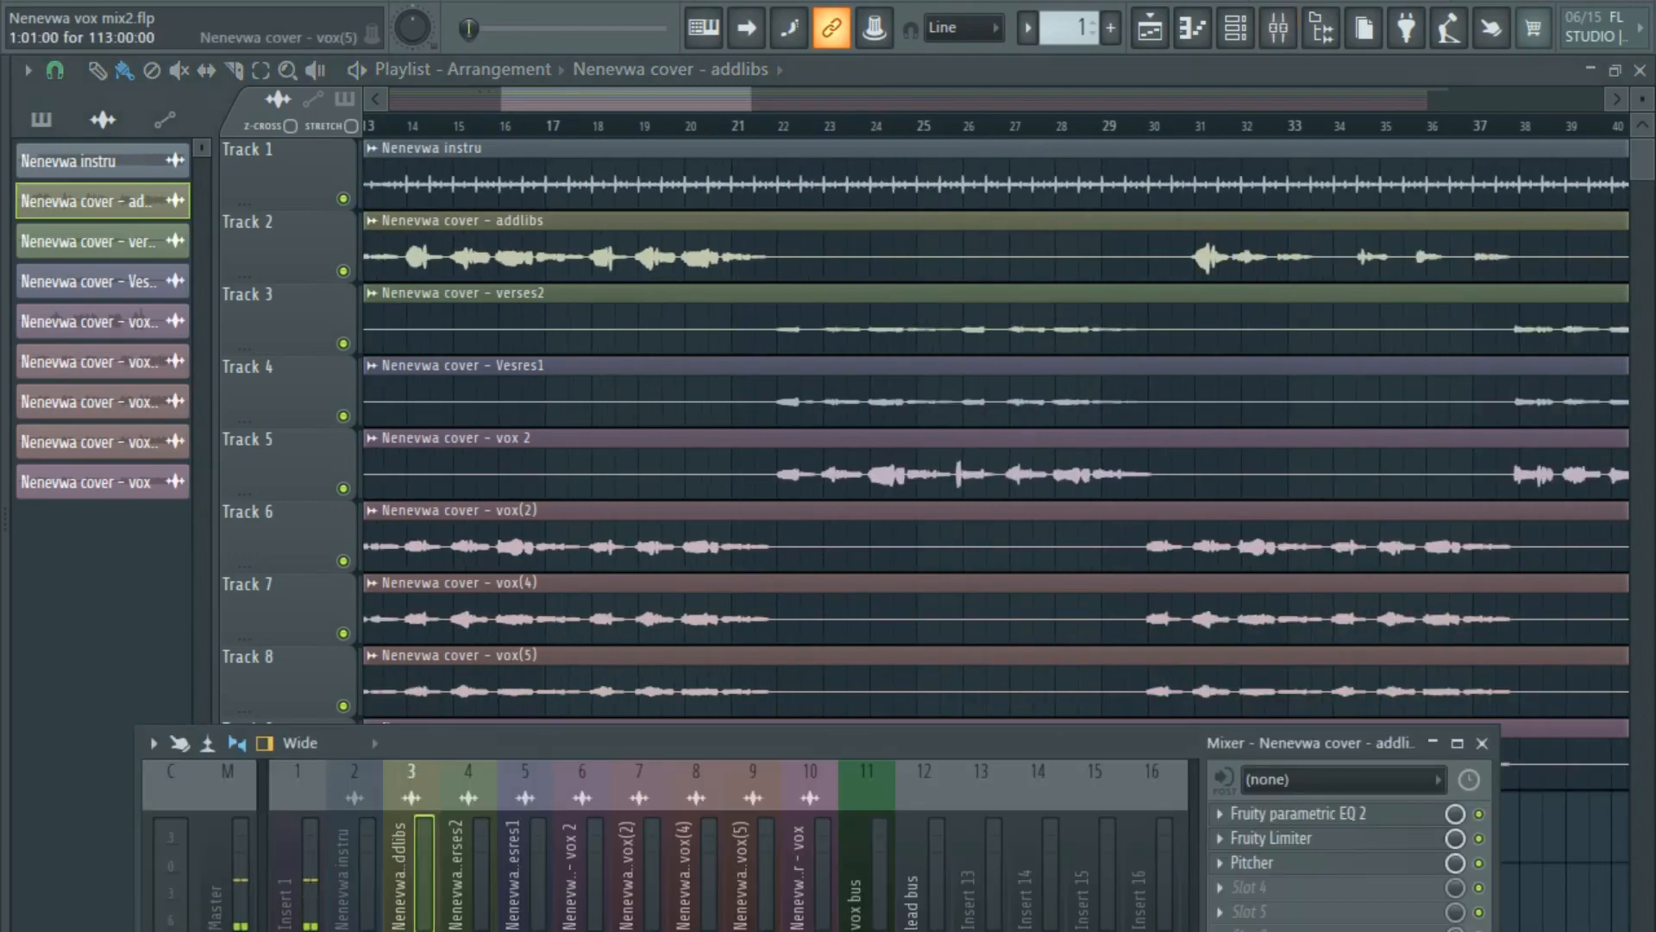
drag(776, 743, 821, 230)
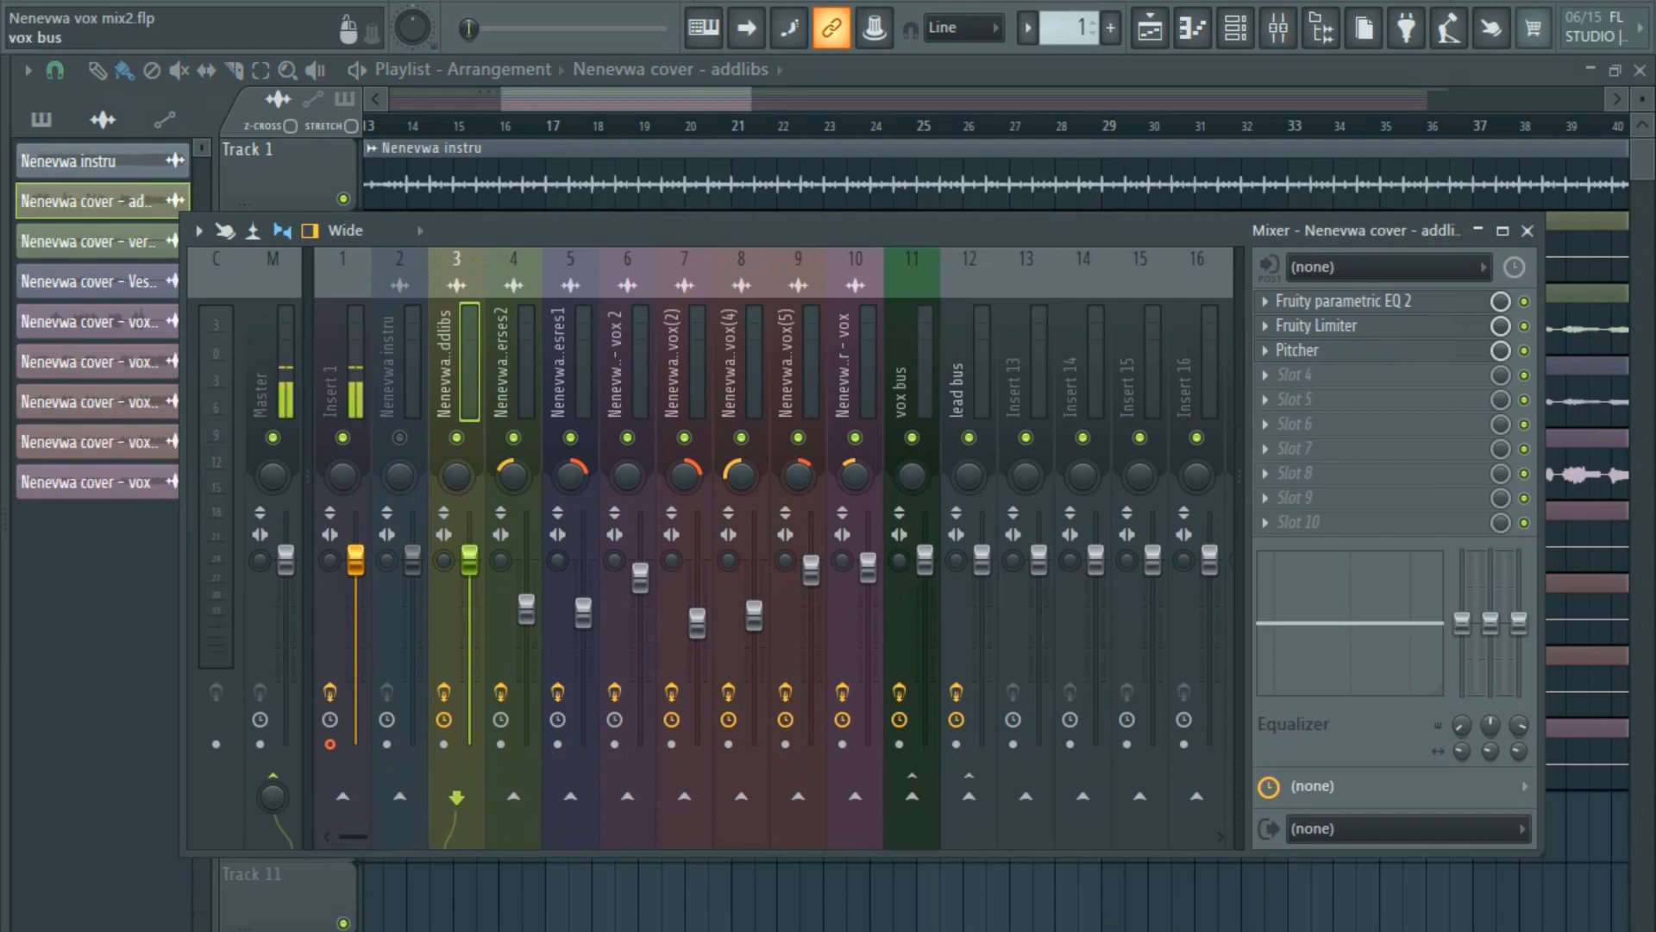
click(904, 379)
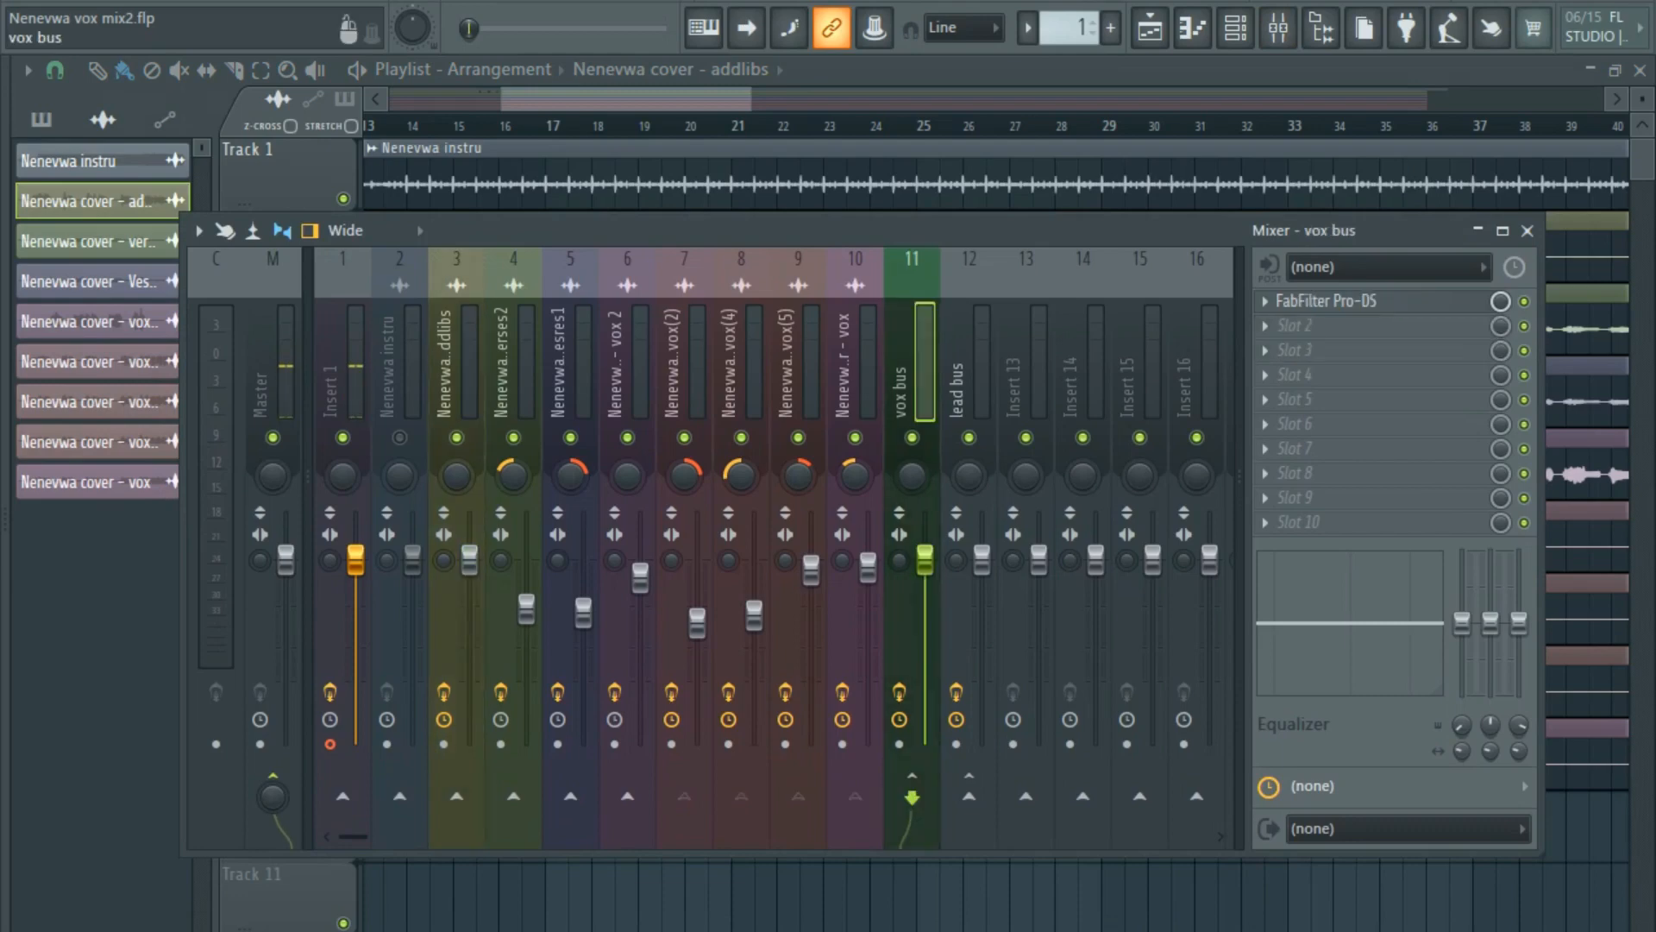
key(space)
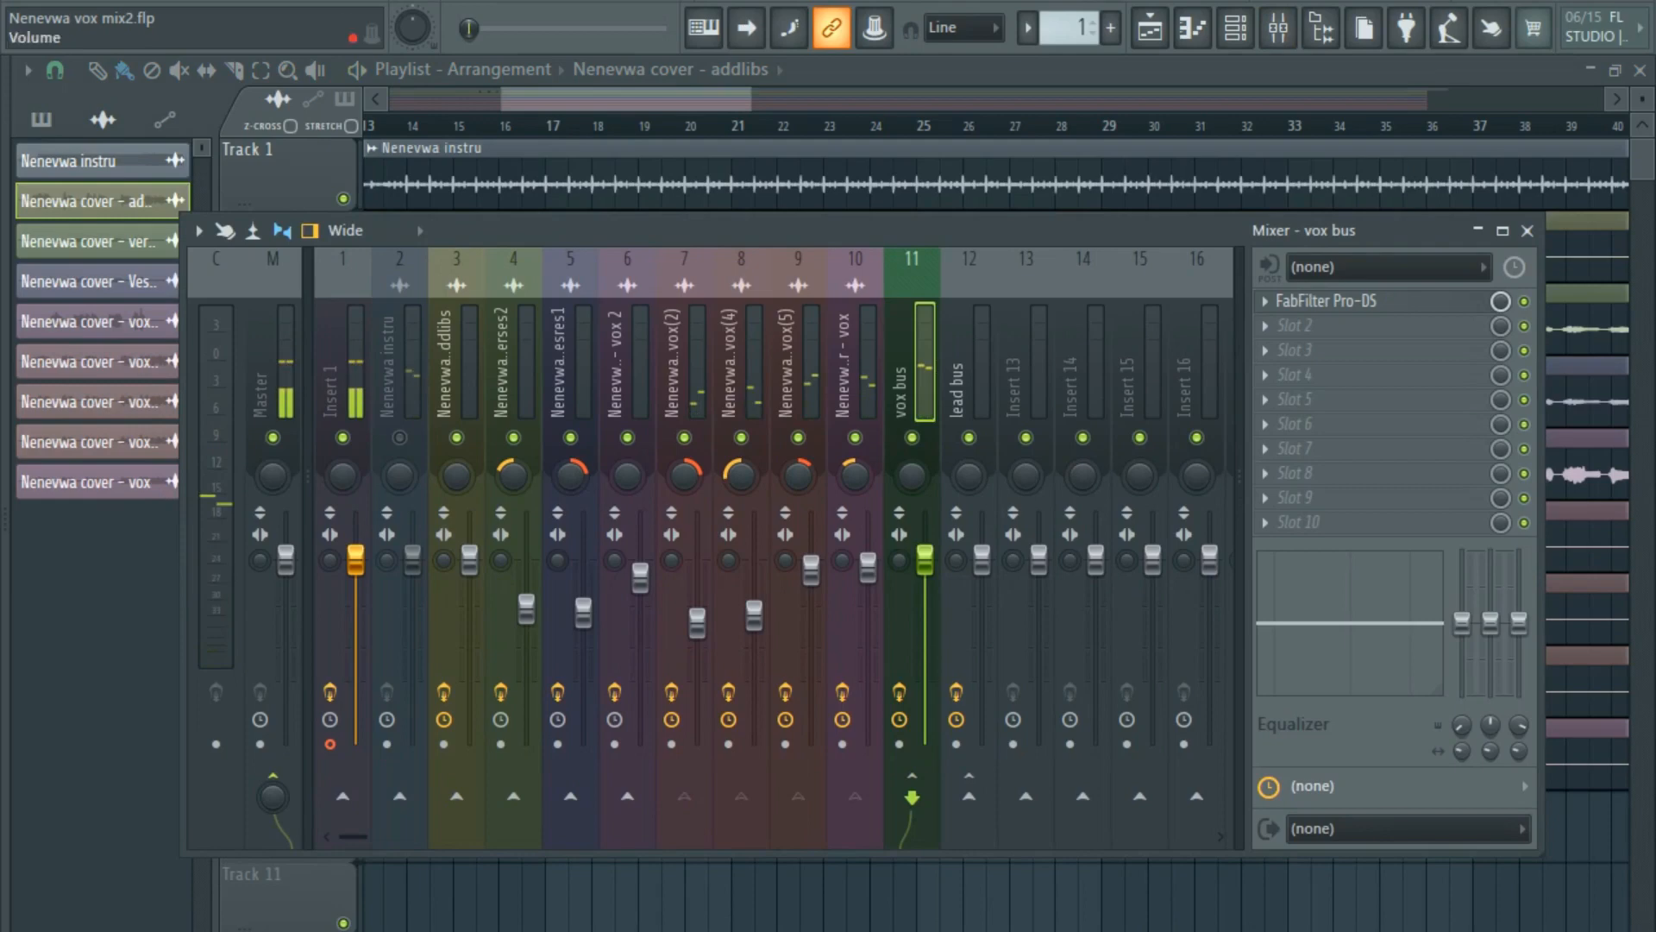
Send the vox bus to mixer insert 13, and name that insert "reverb" with a pinkish-red colour.
click(1025, 796)
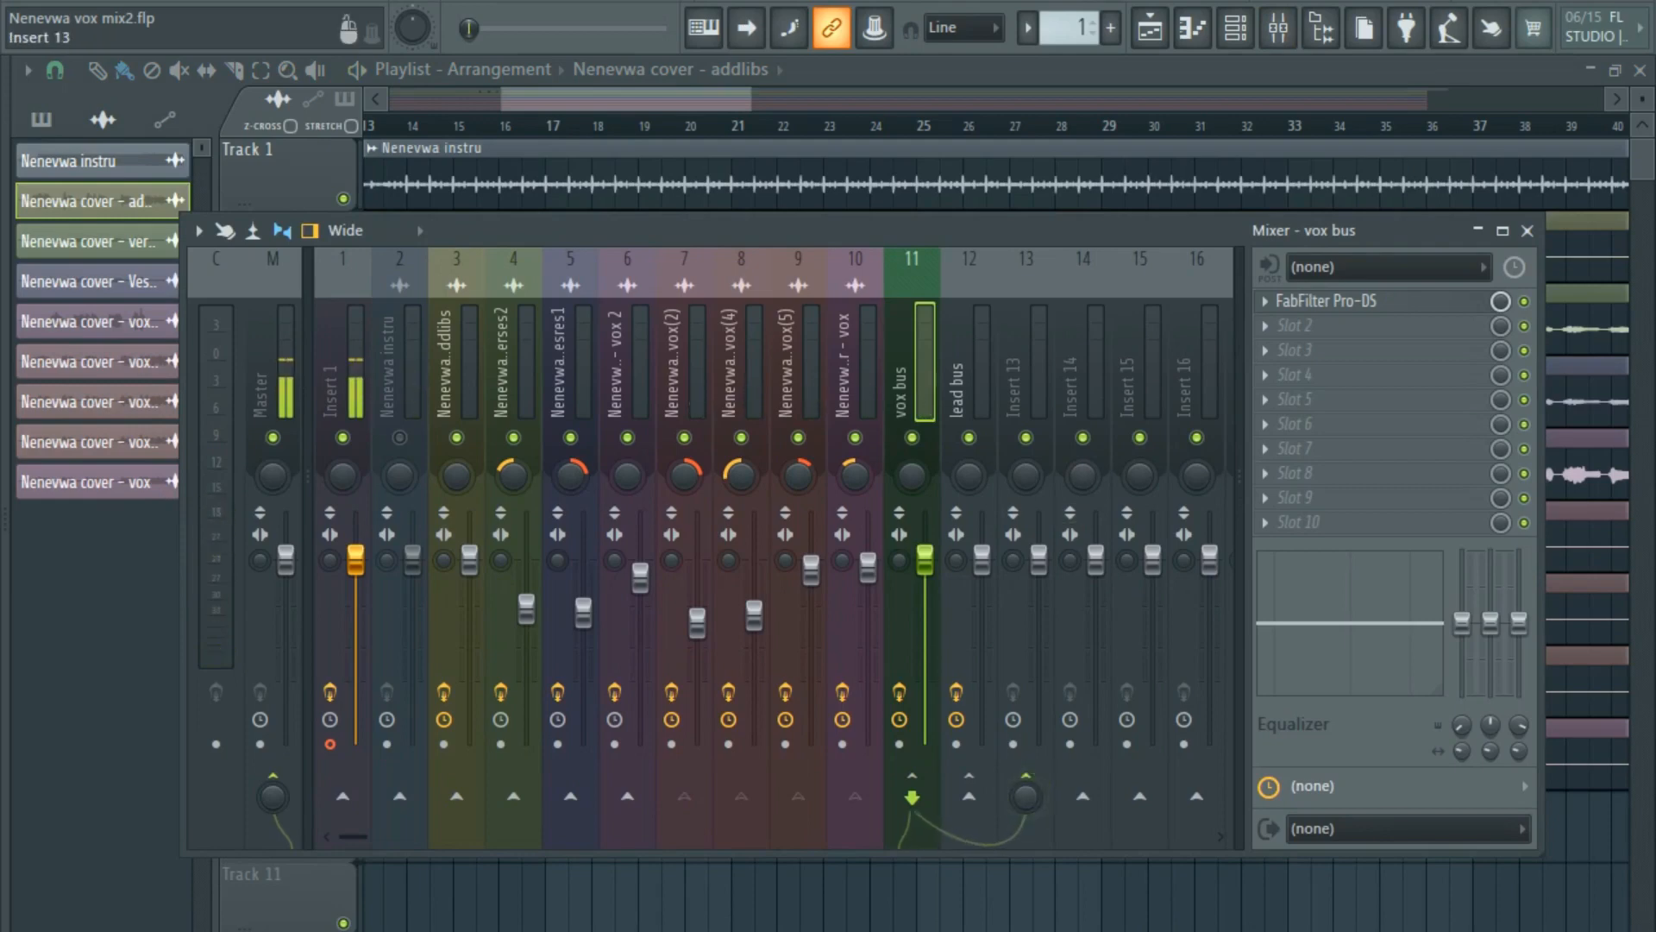
right_click(1025, 380)
click(1156, 282)
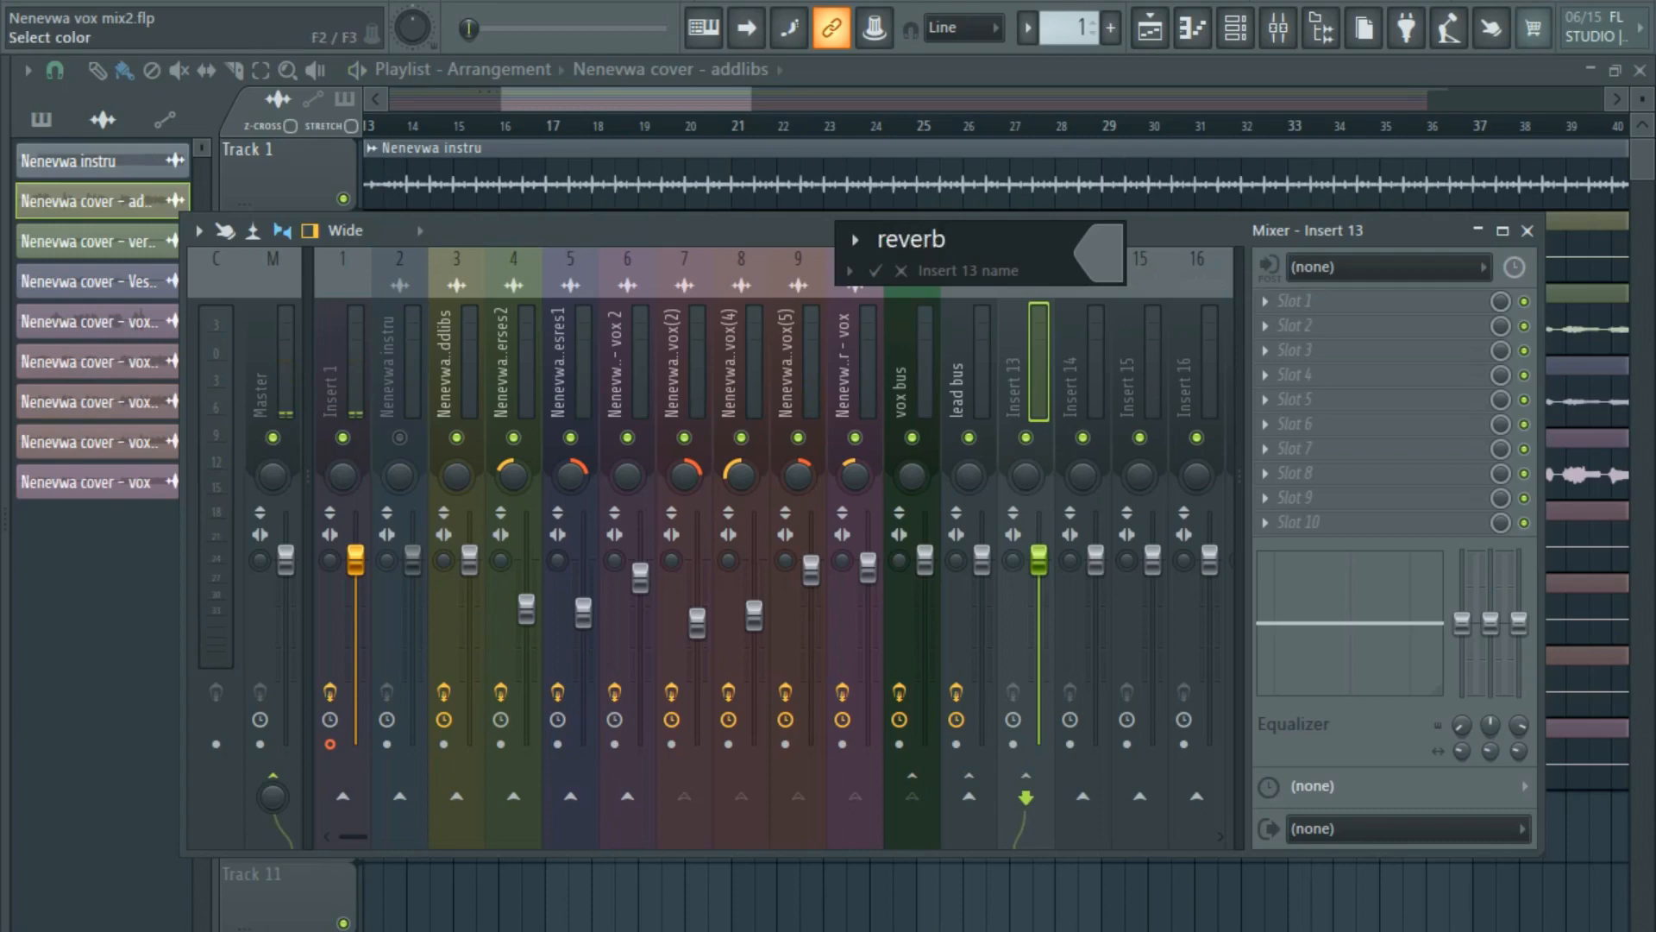
click(1099, 252)
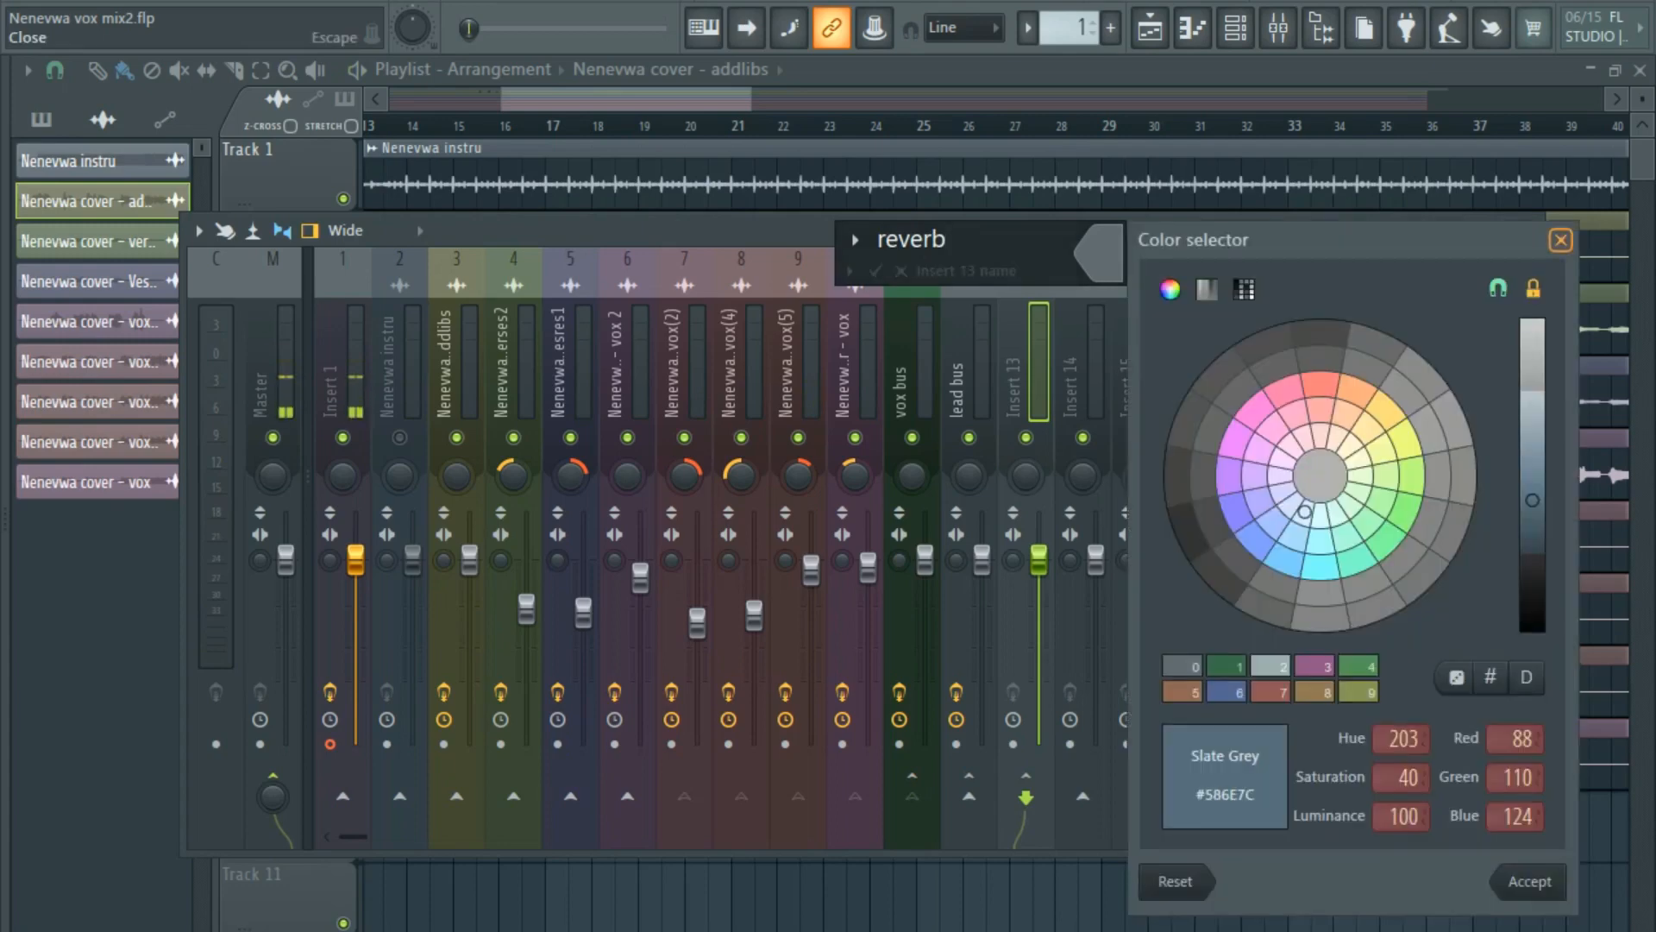
click(1560, 240)
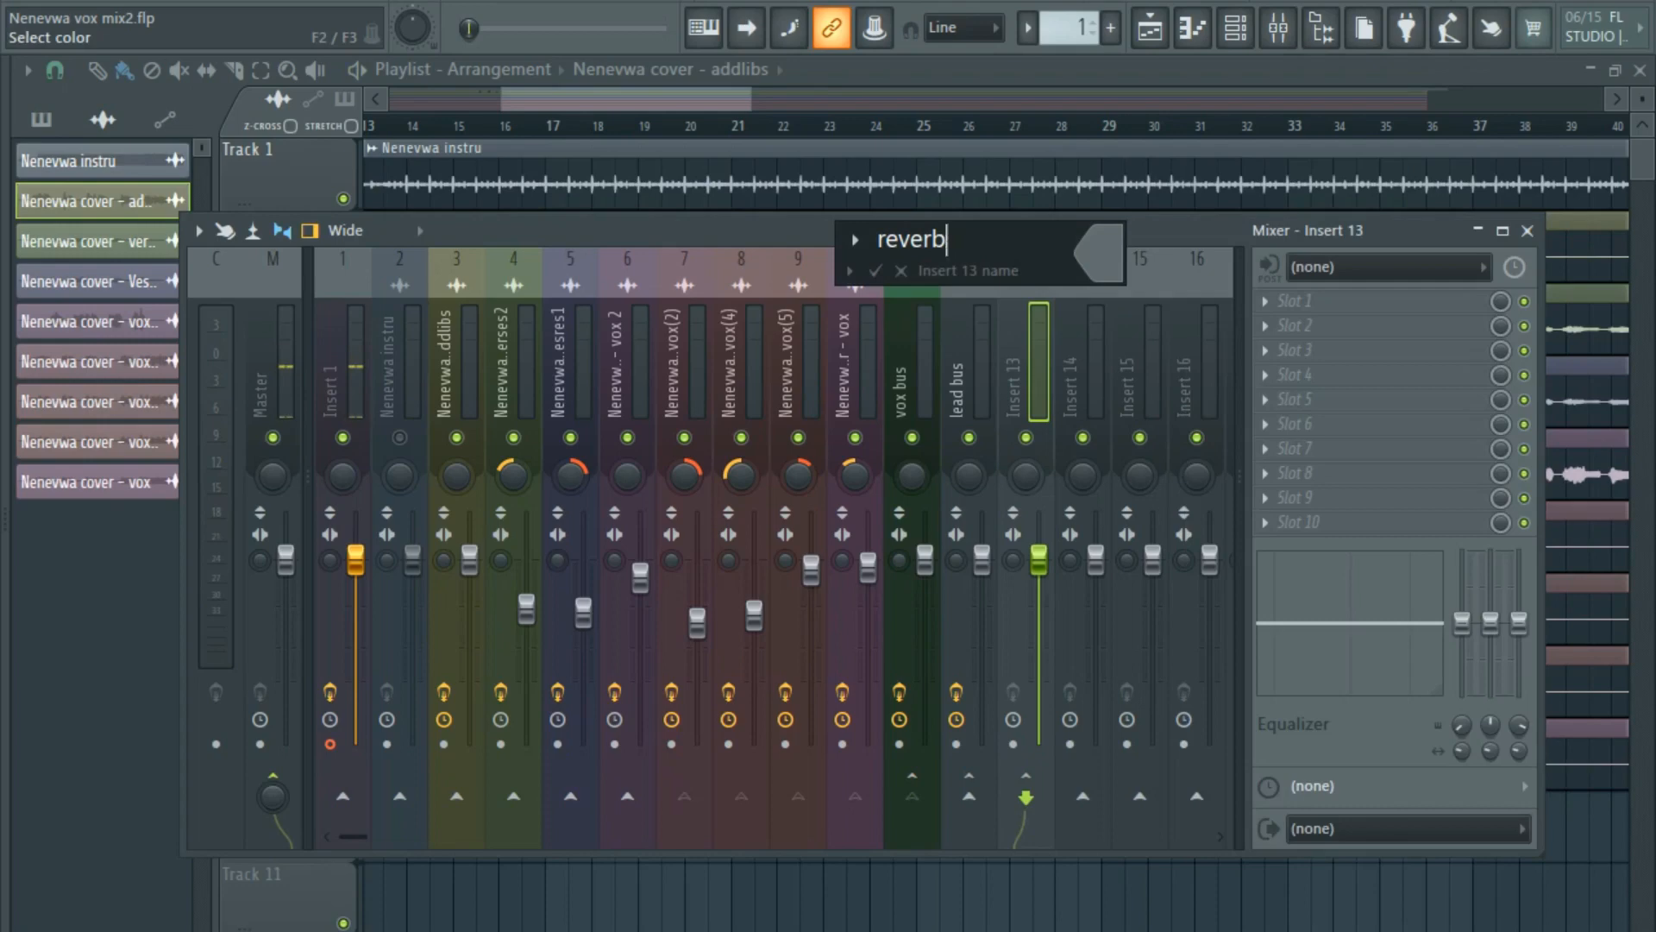
click(875, 271)
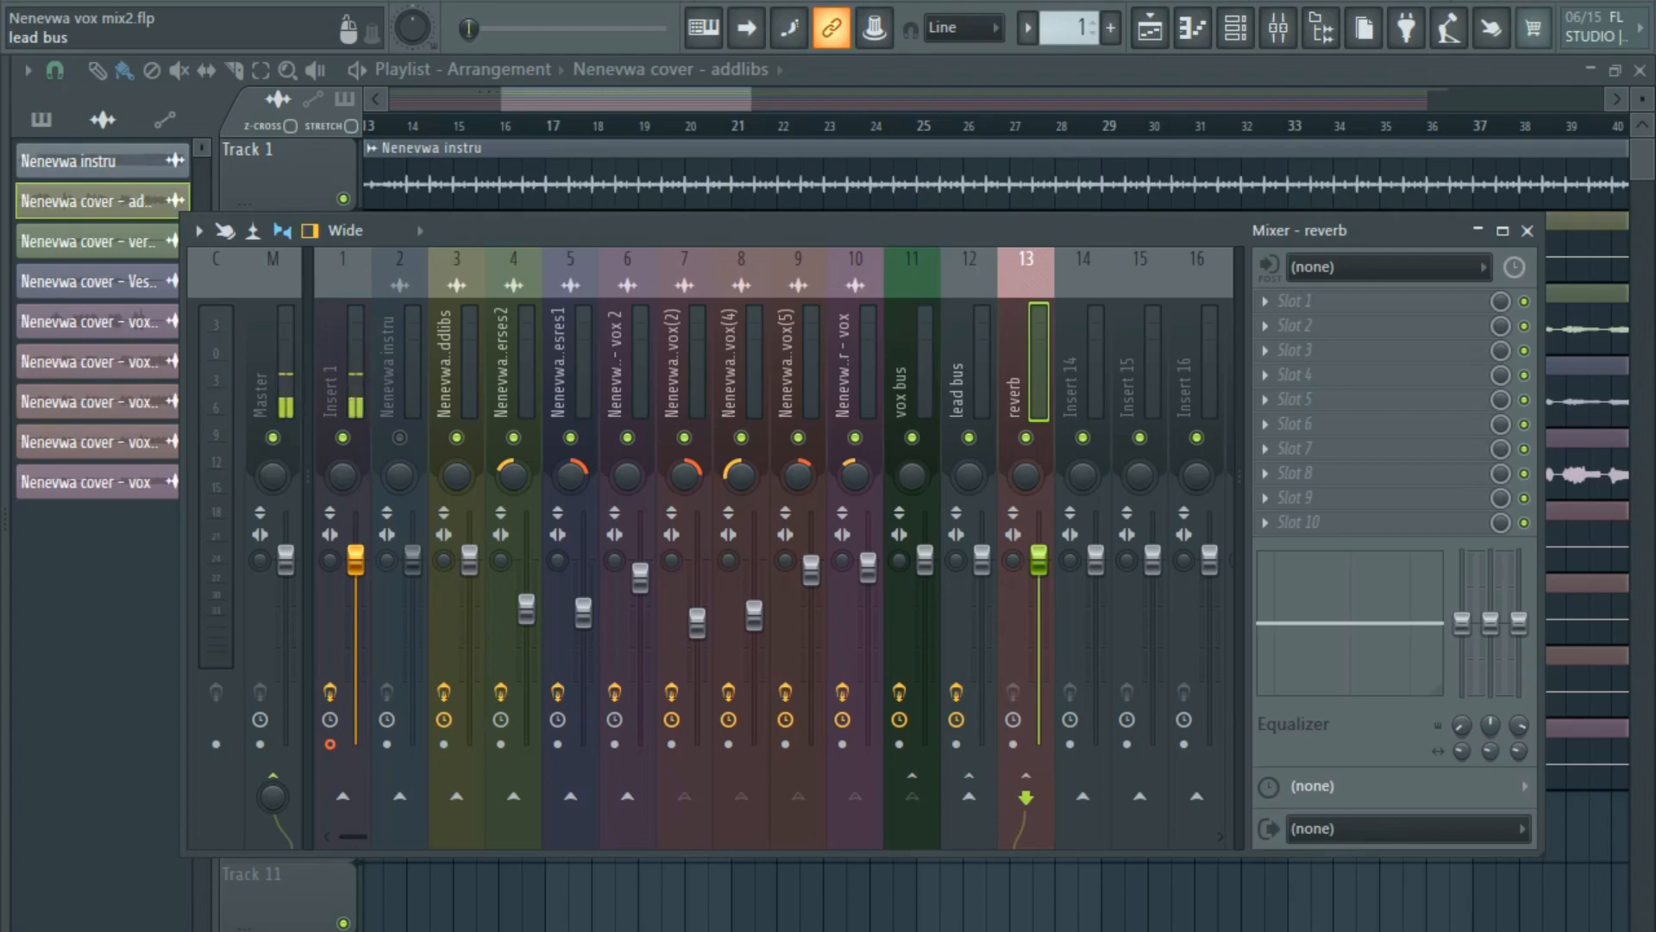
Load Fruity Reeverb 2 in the first effect slot of the reverb channel and centre its window over the mixer.
click(1264, 301)
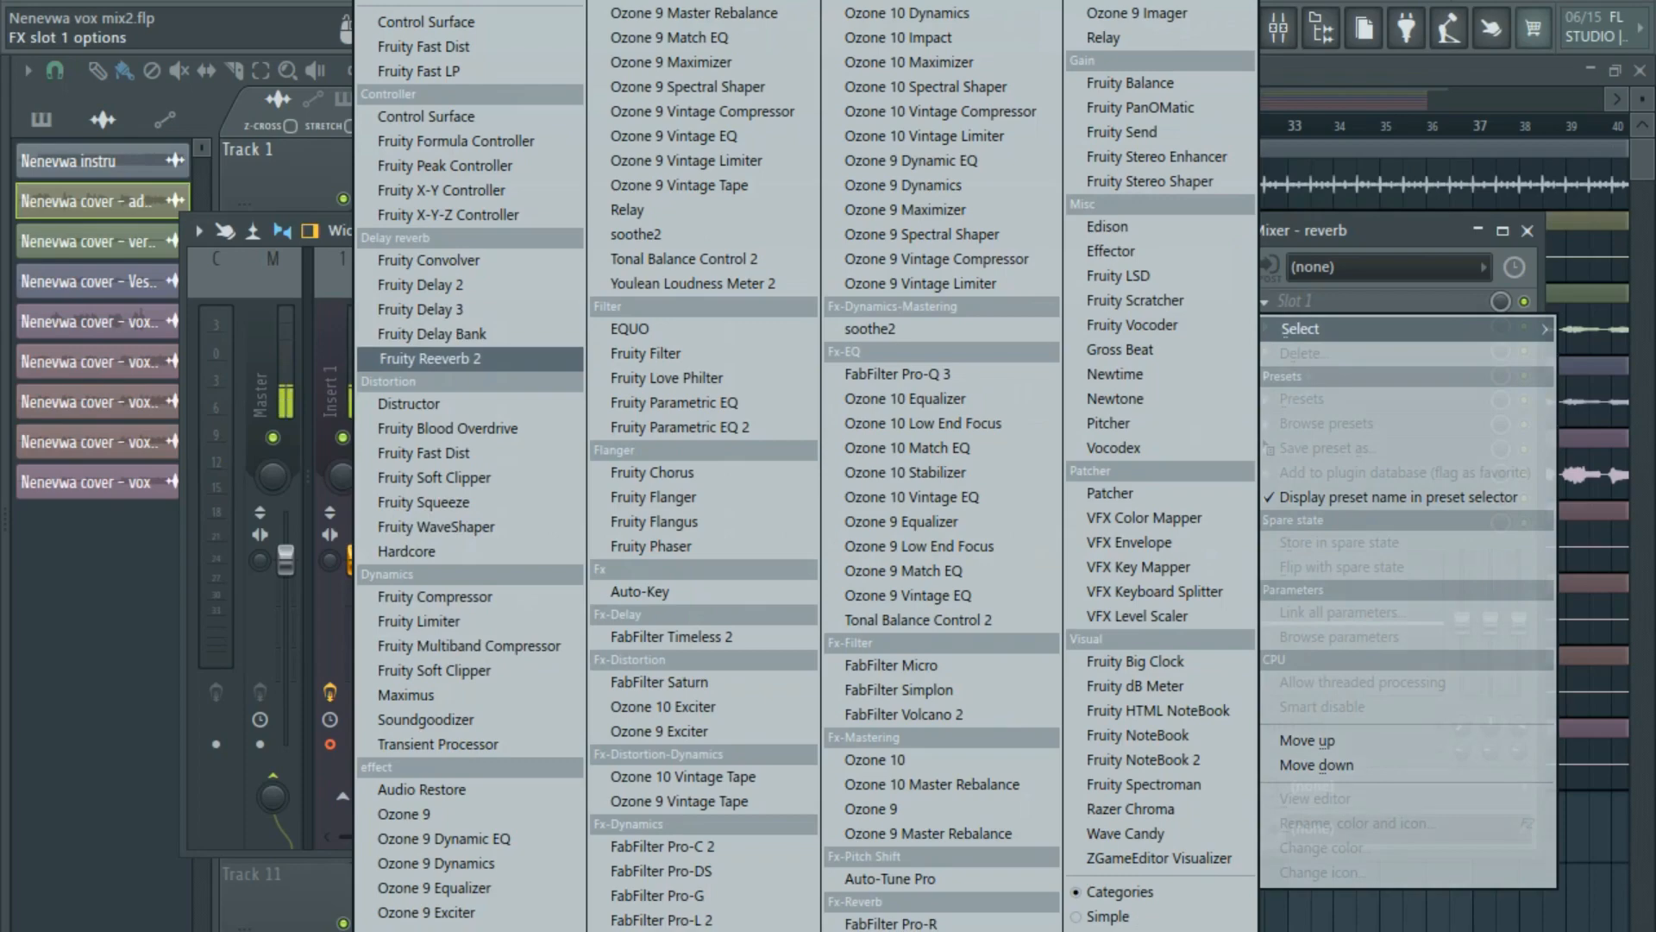
click(428, 358)
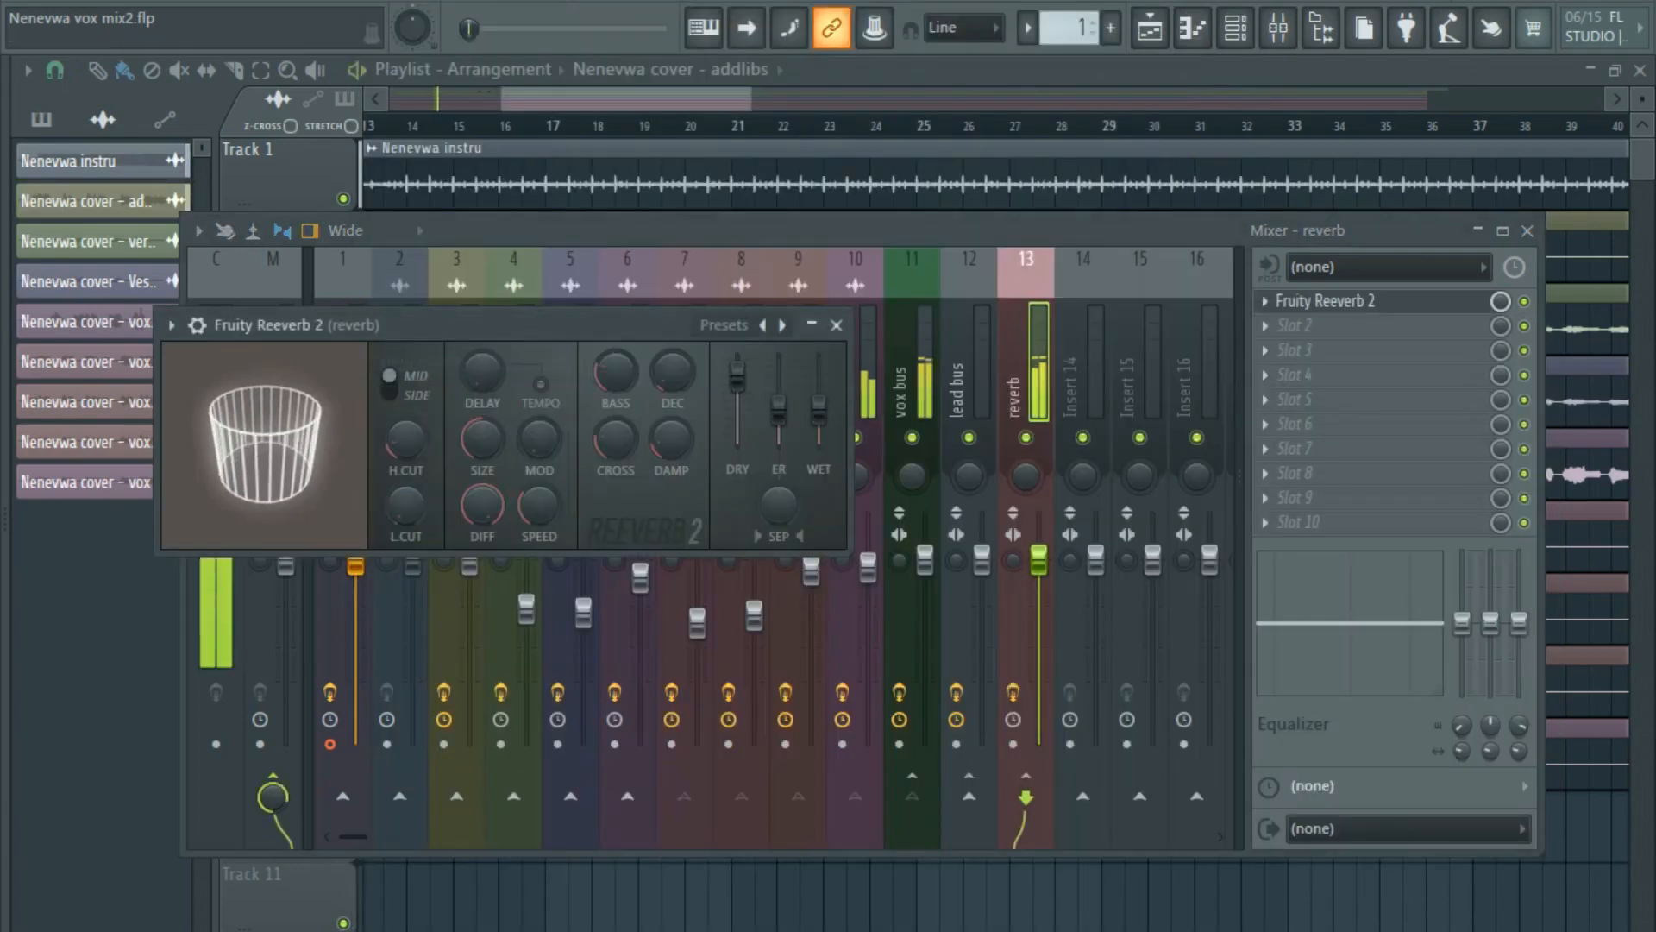
drag(517, 324, 845, 350)
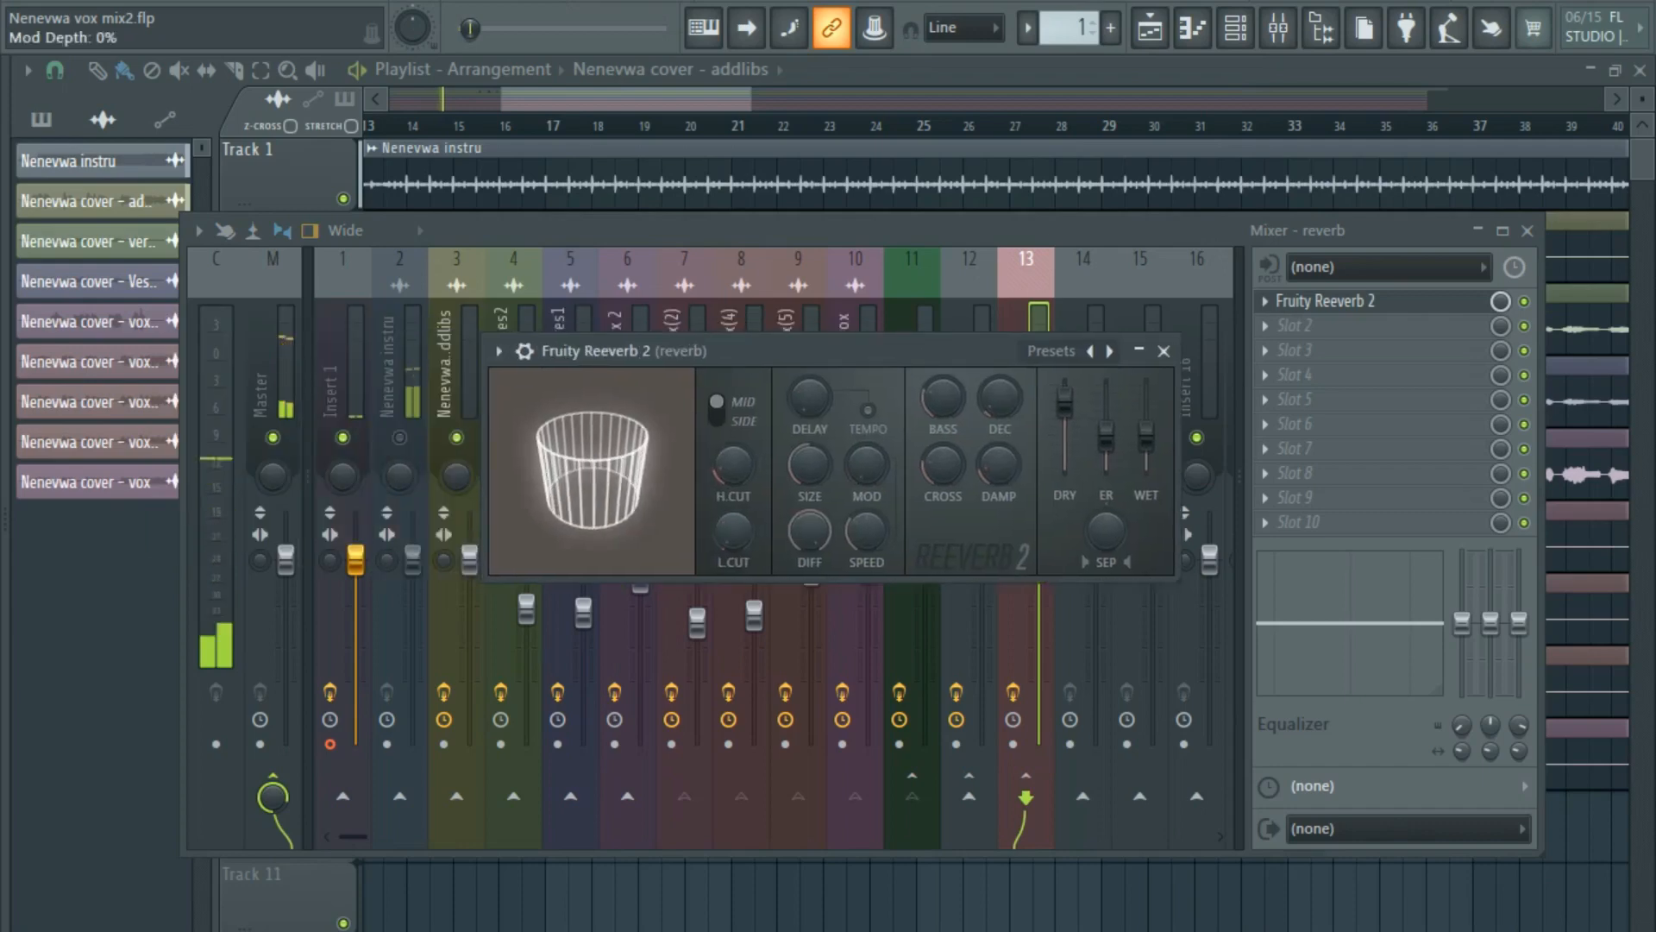
Set Reeverb 2's low cut to about 673 Hz, enlarge the room size, and balance it to high wet and minimal dry.
drag(733, 531, 734, 509)
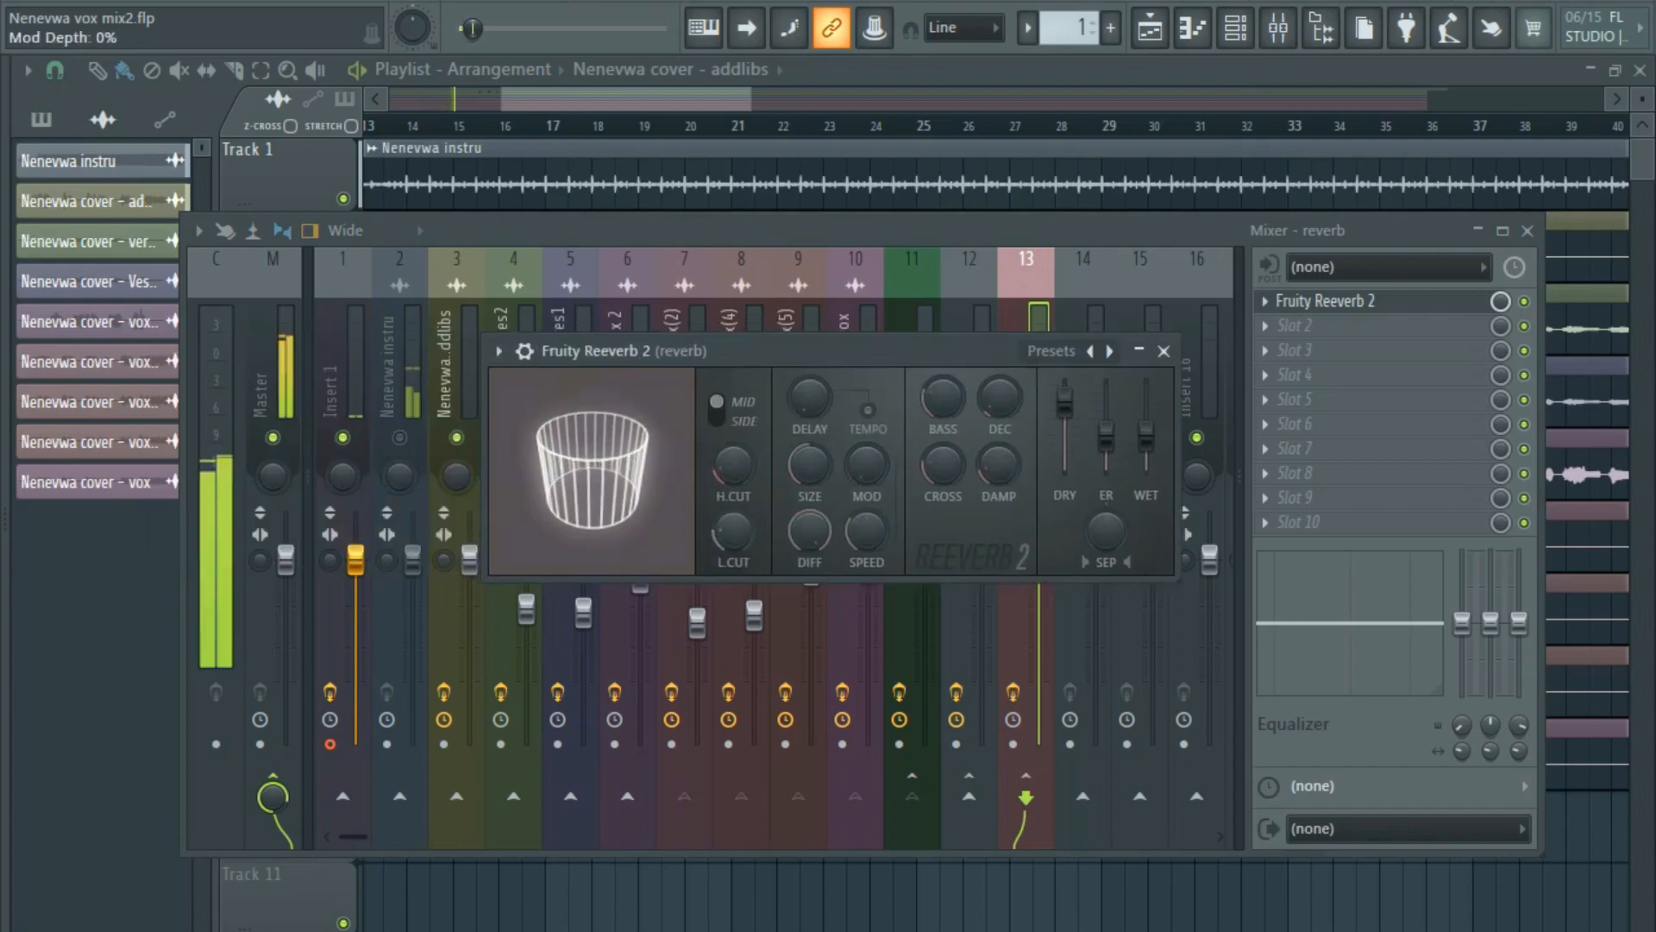
drag(809, 465, 809, 451)
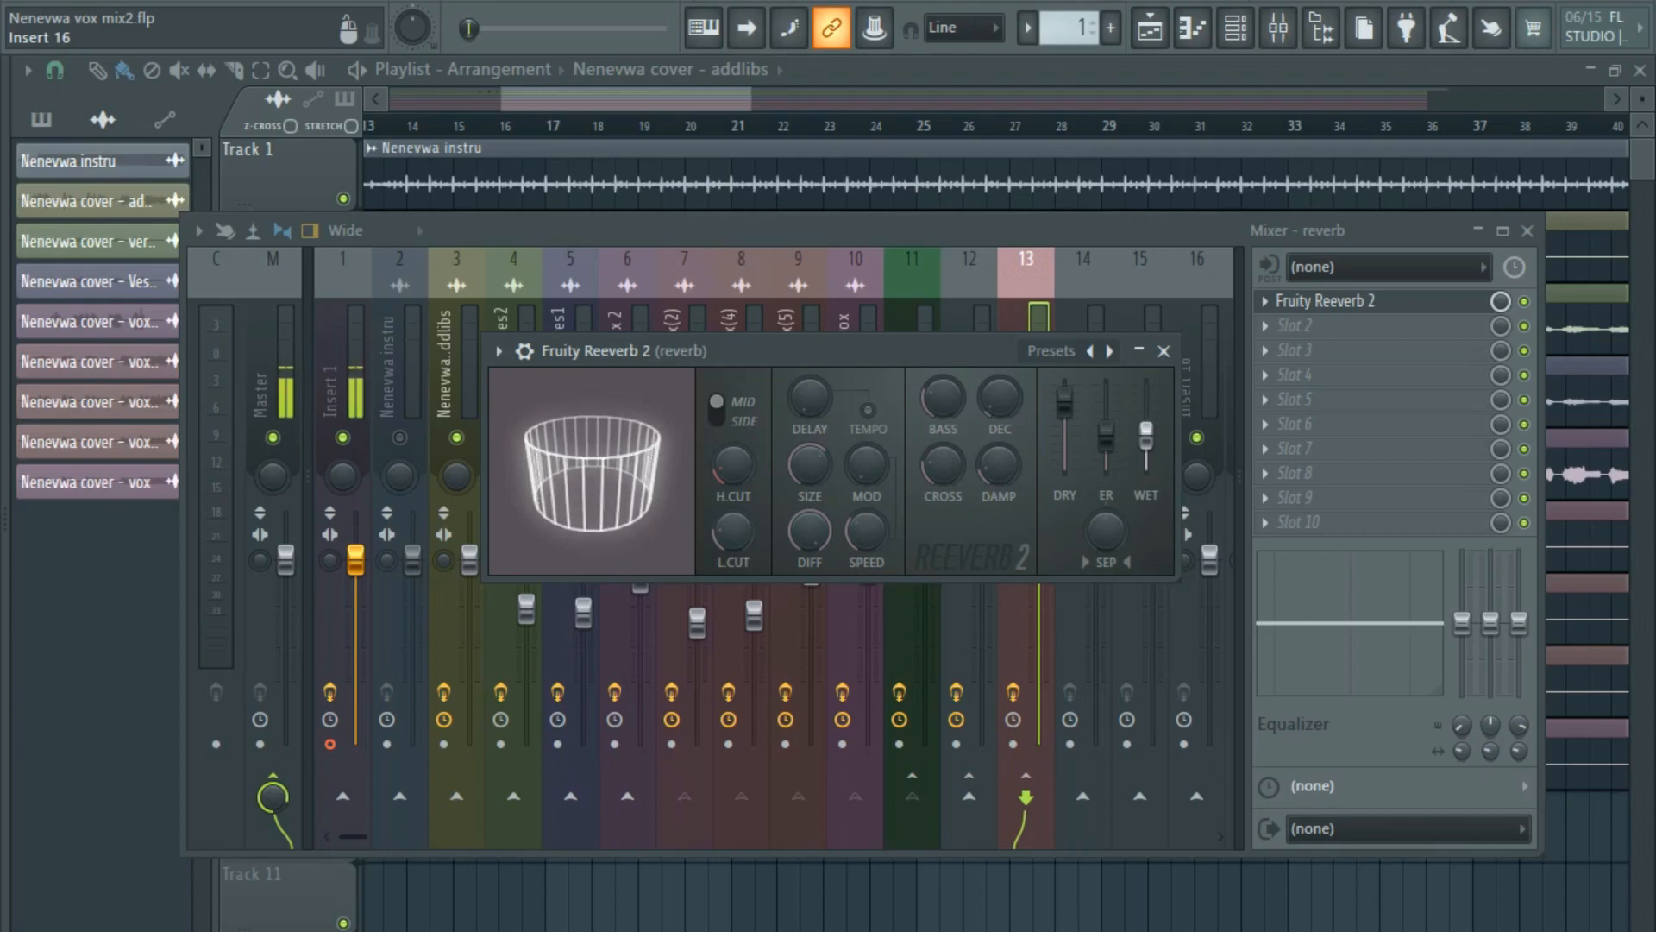
drag(1145, 436, 1065, 466)
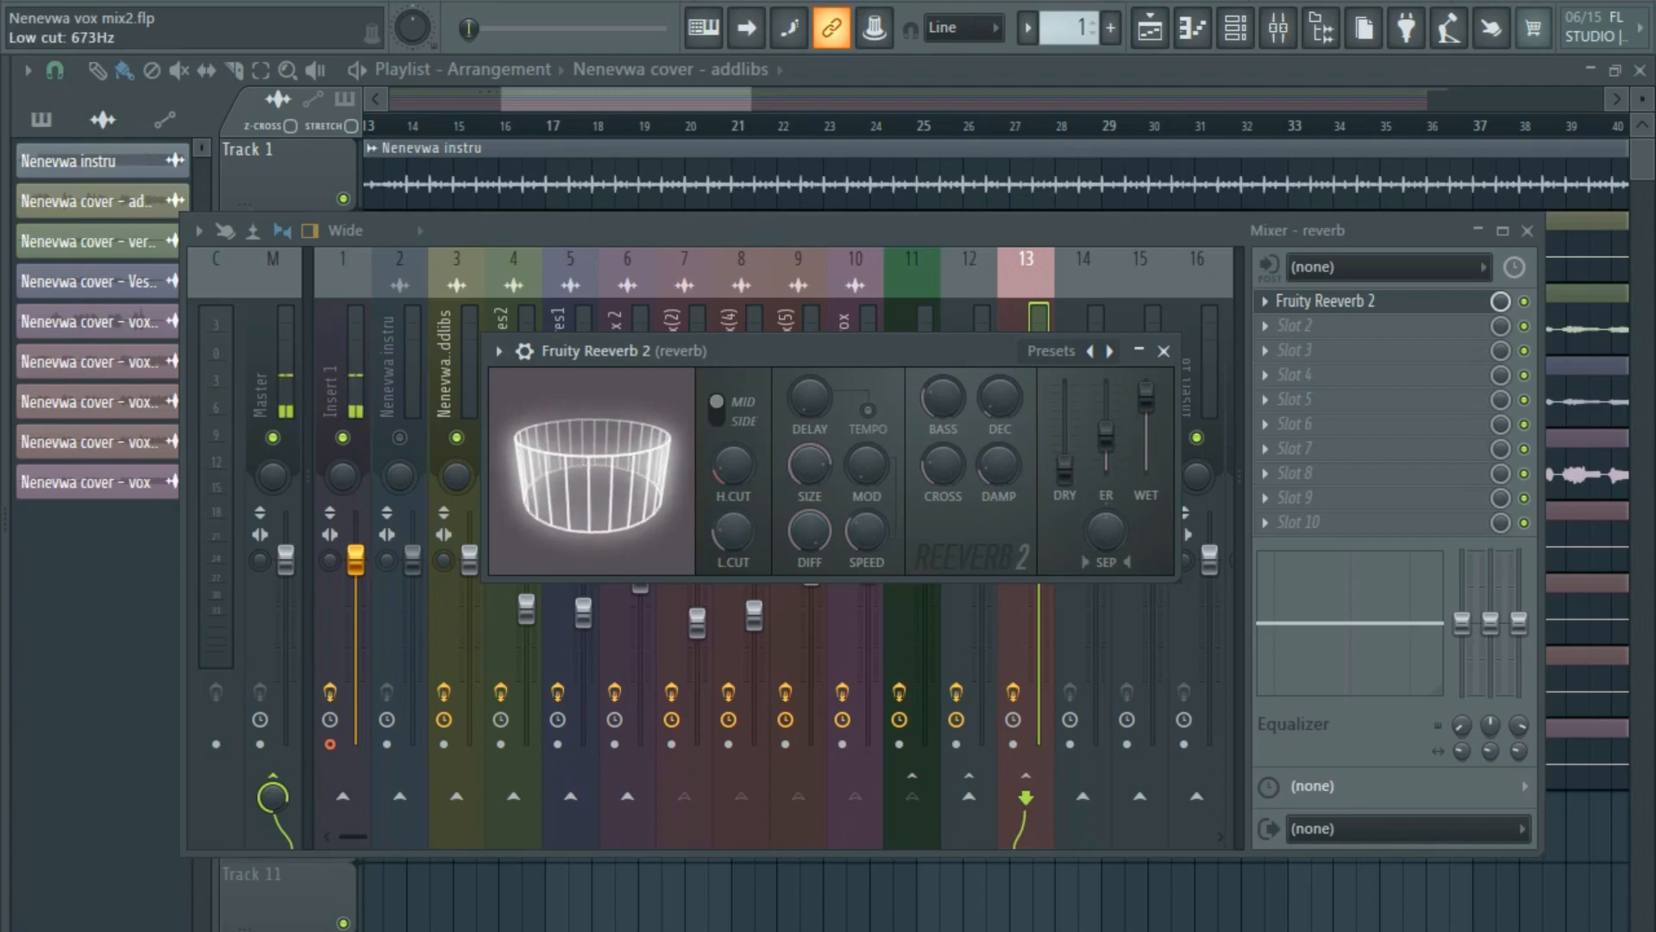
click(1164, 350)
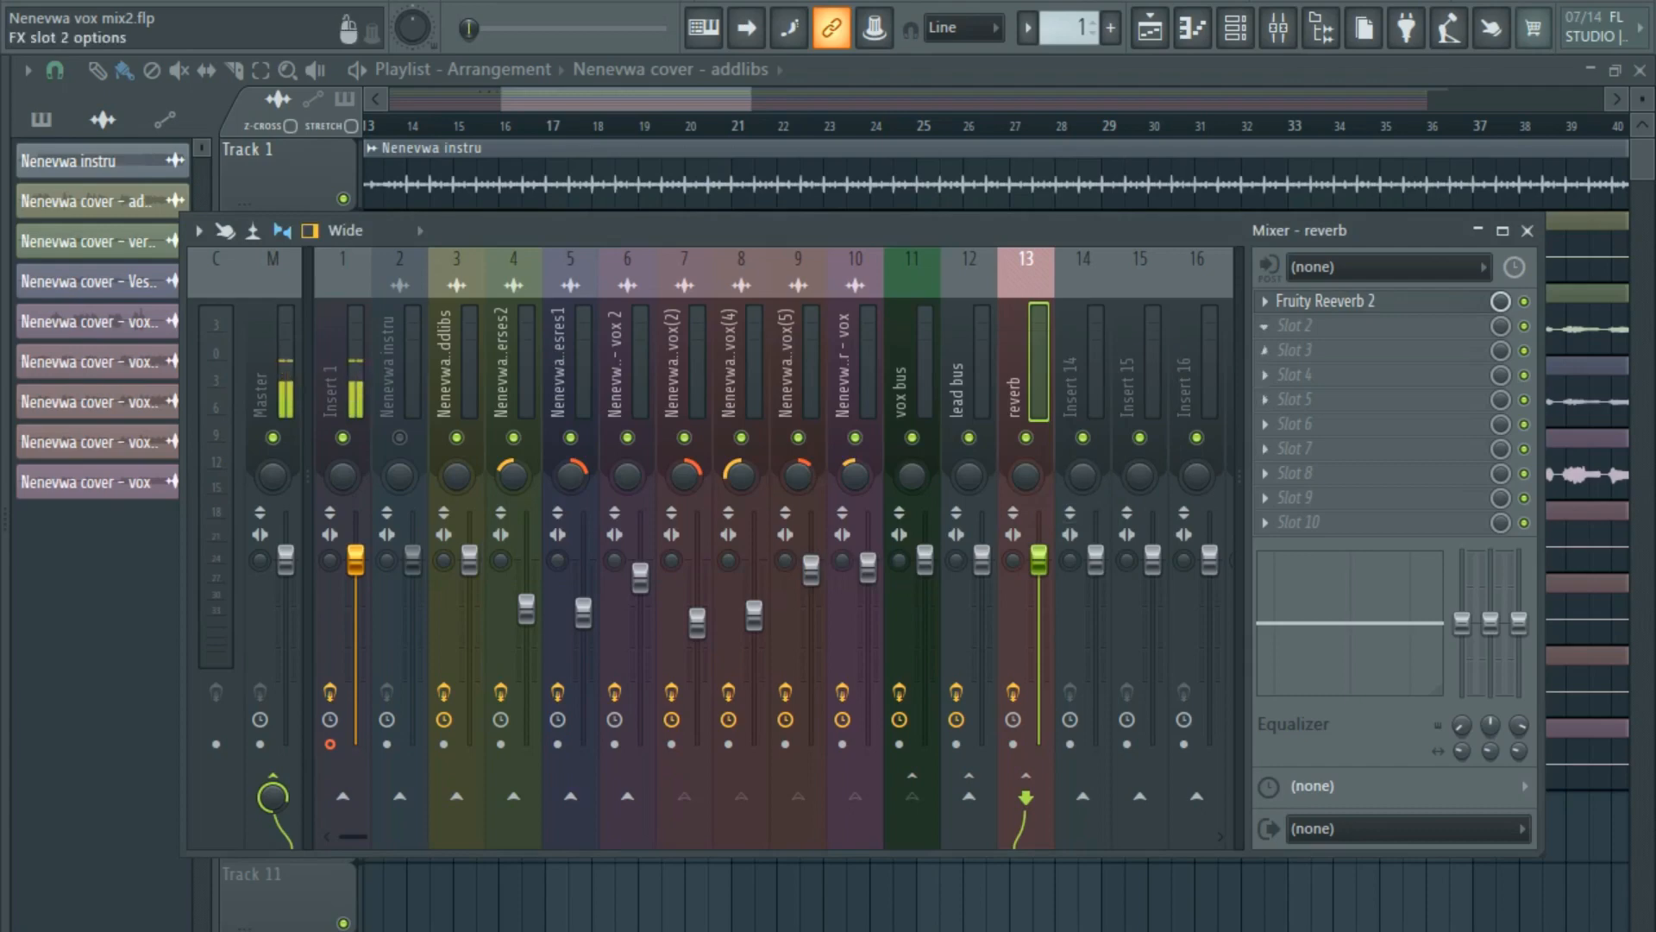
Add Fruity Limiter after the reverb, switch it to compressor mode, and sidechain it to the vox bus.
click(1268, 326)
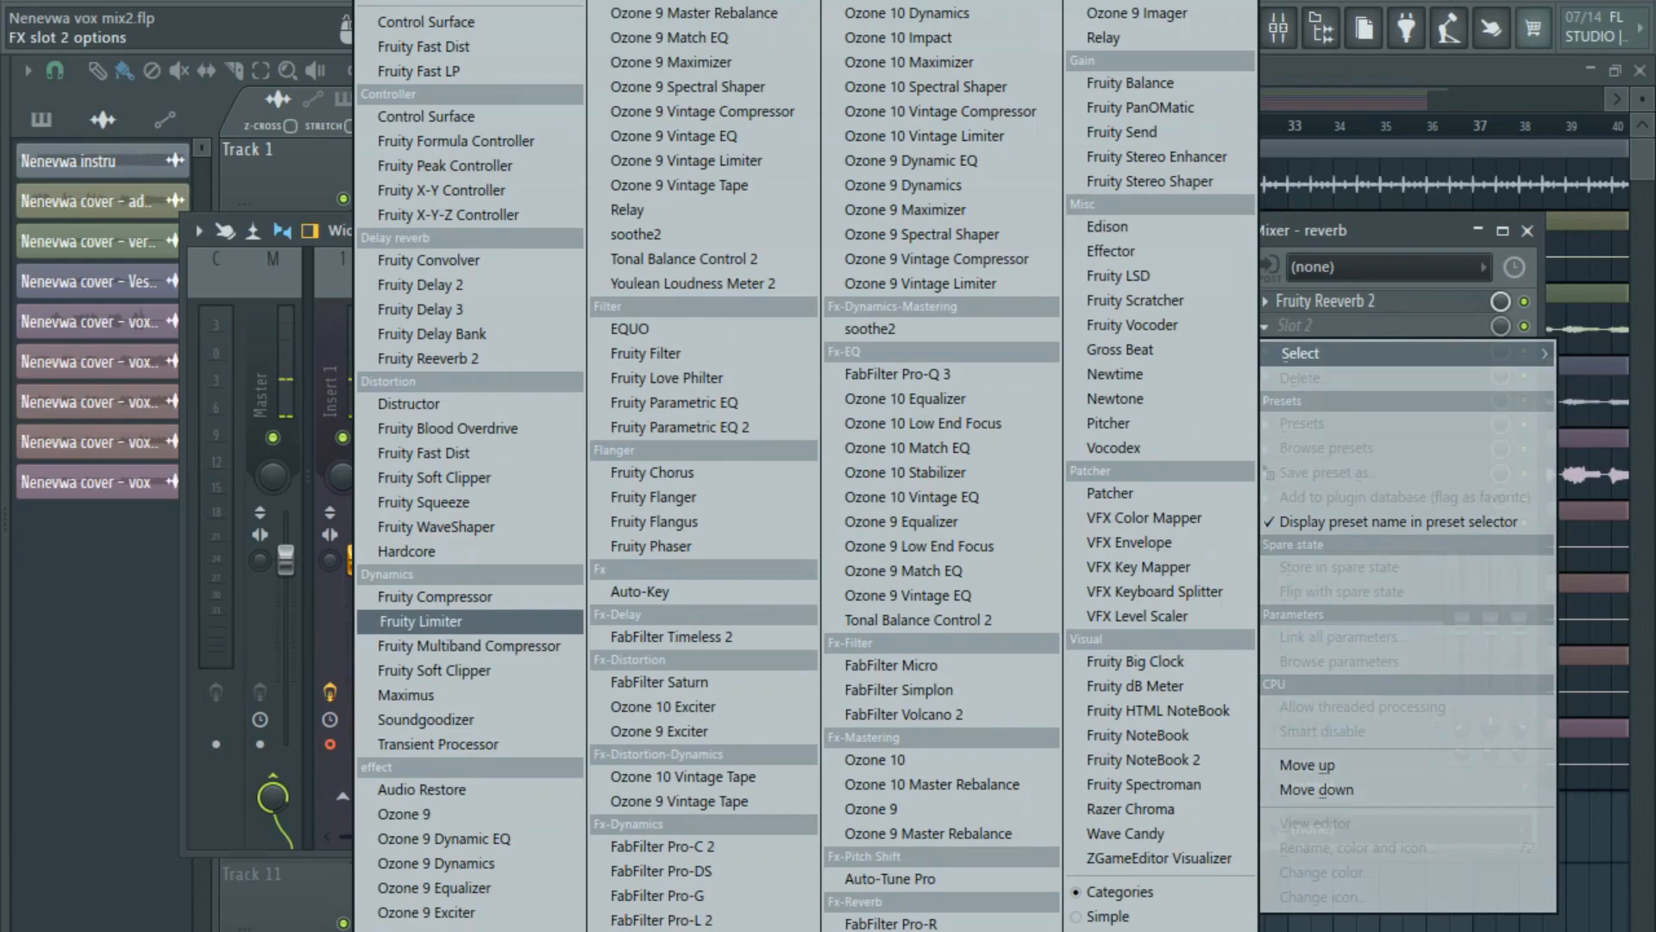
click(421, 621)
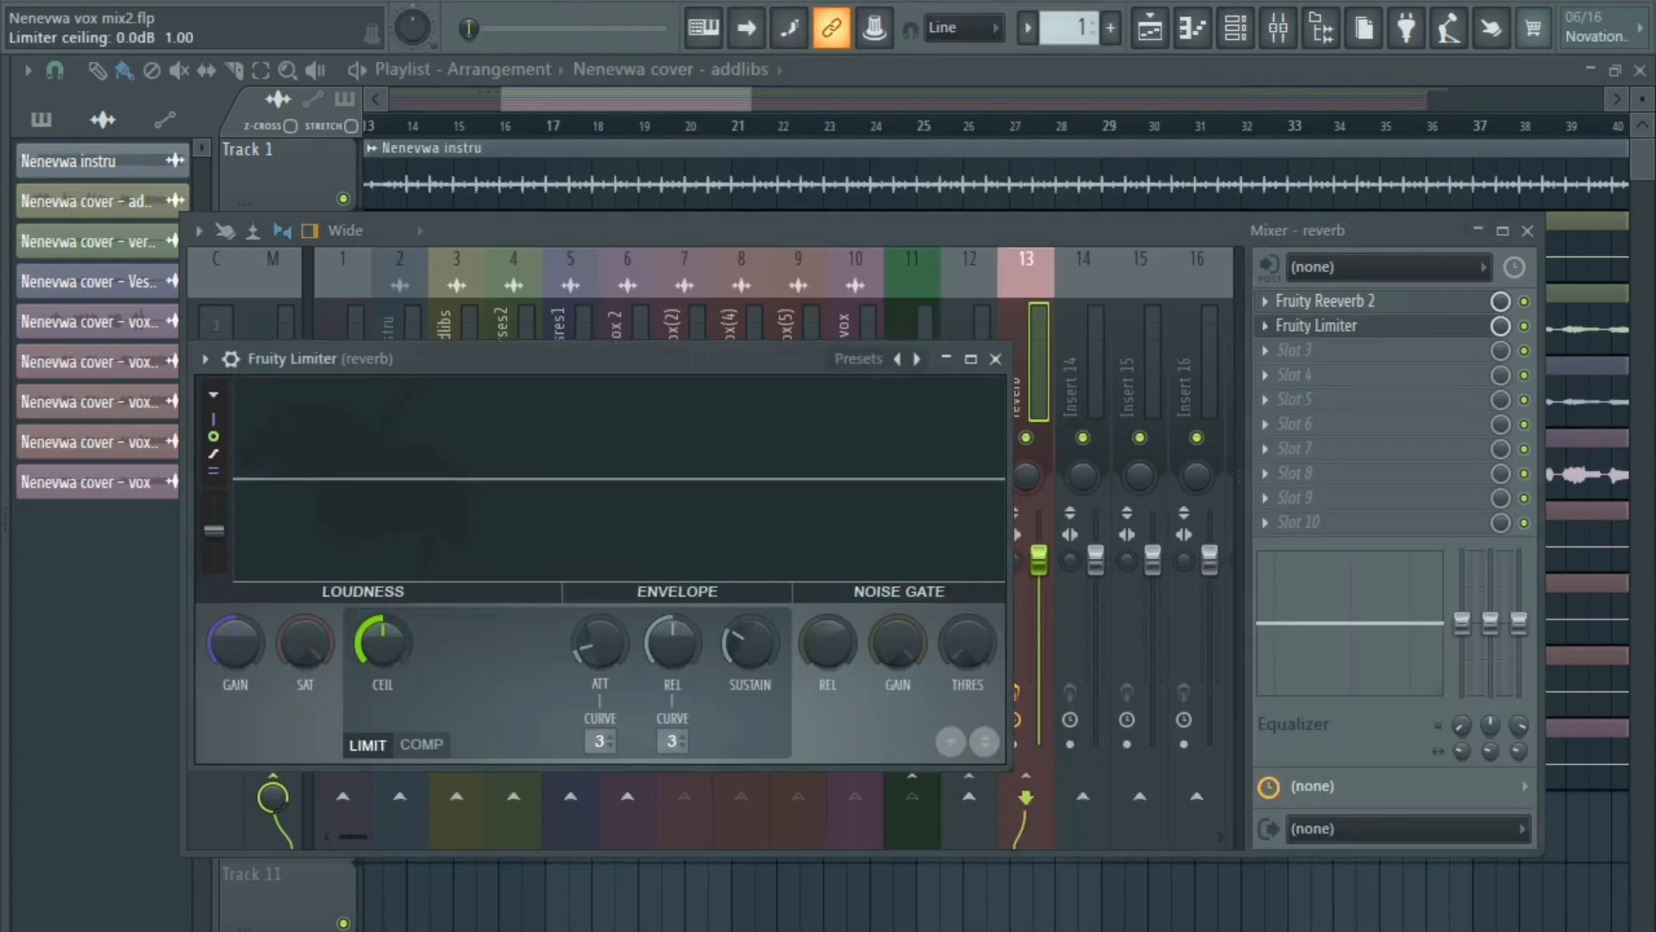
click(421, 743)
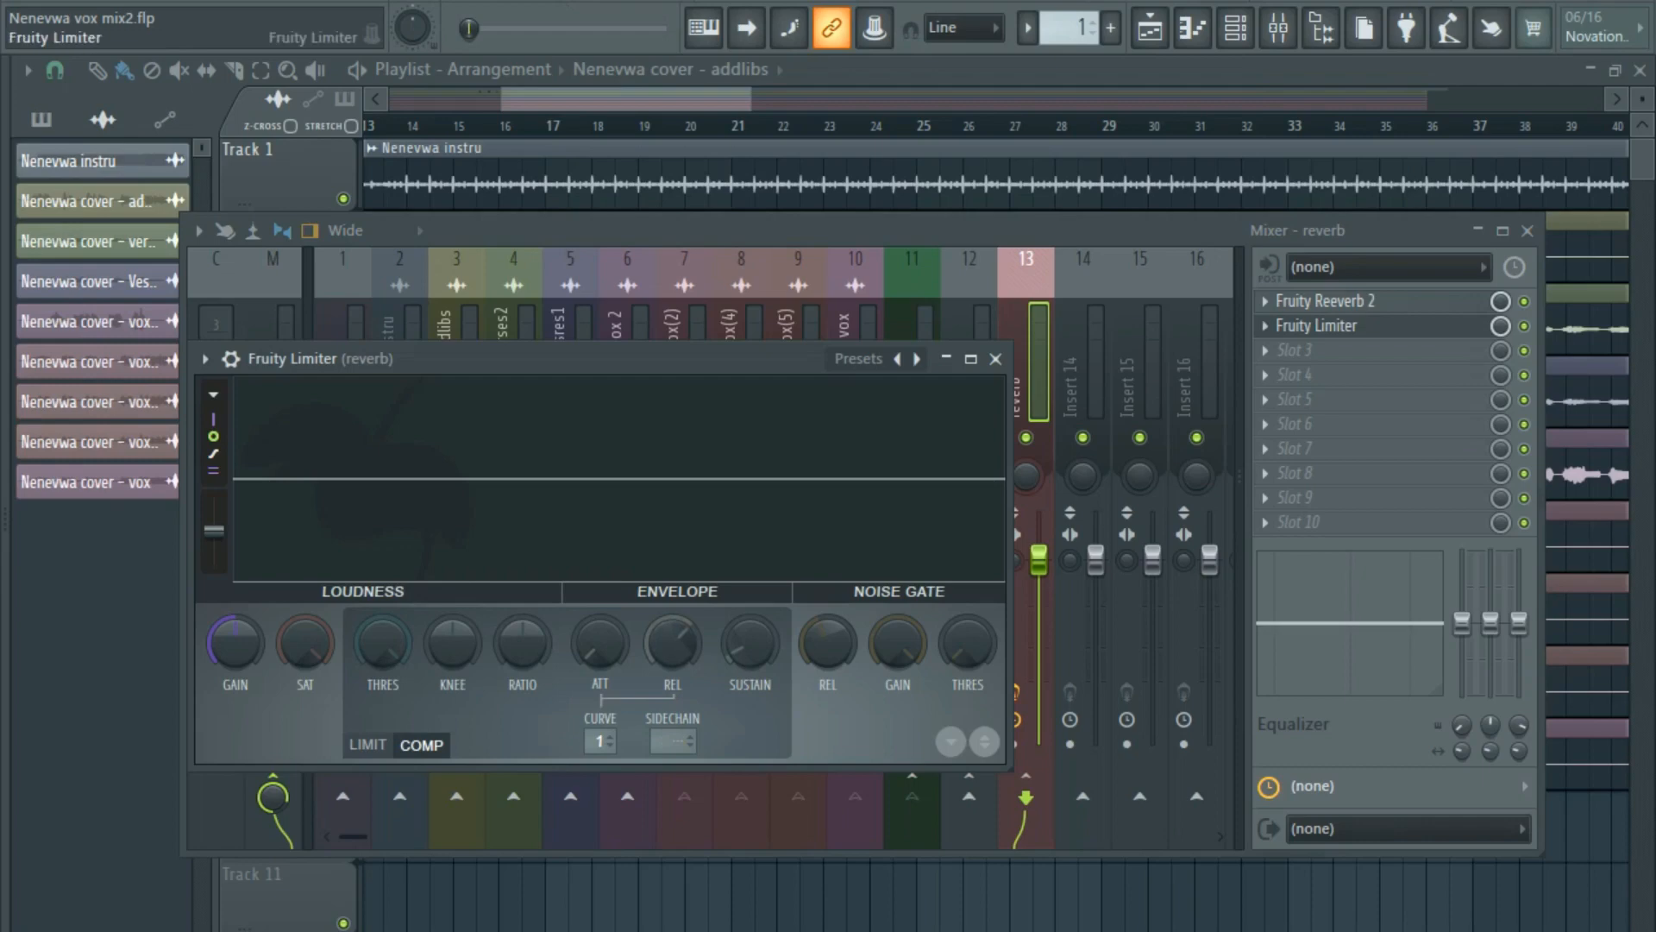
drag(604, 359, 751, 349)
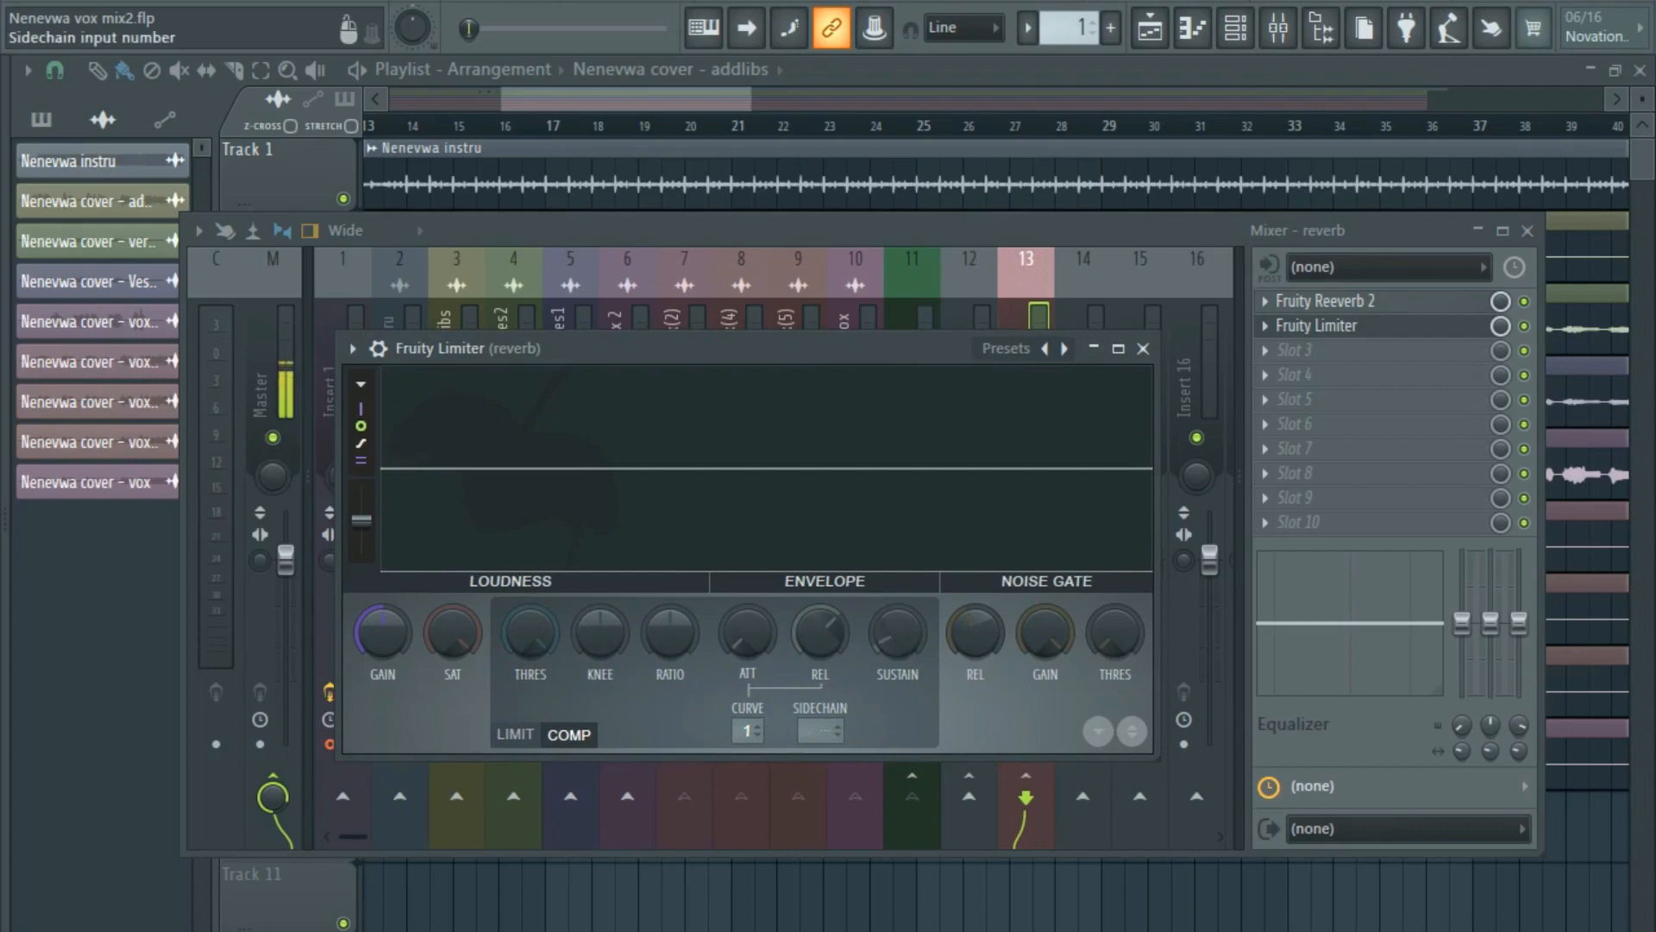
click(820, 731)
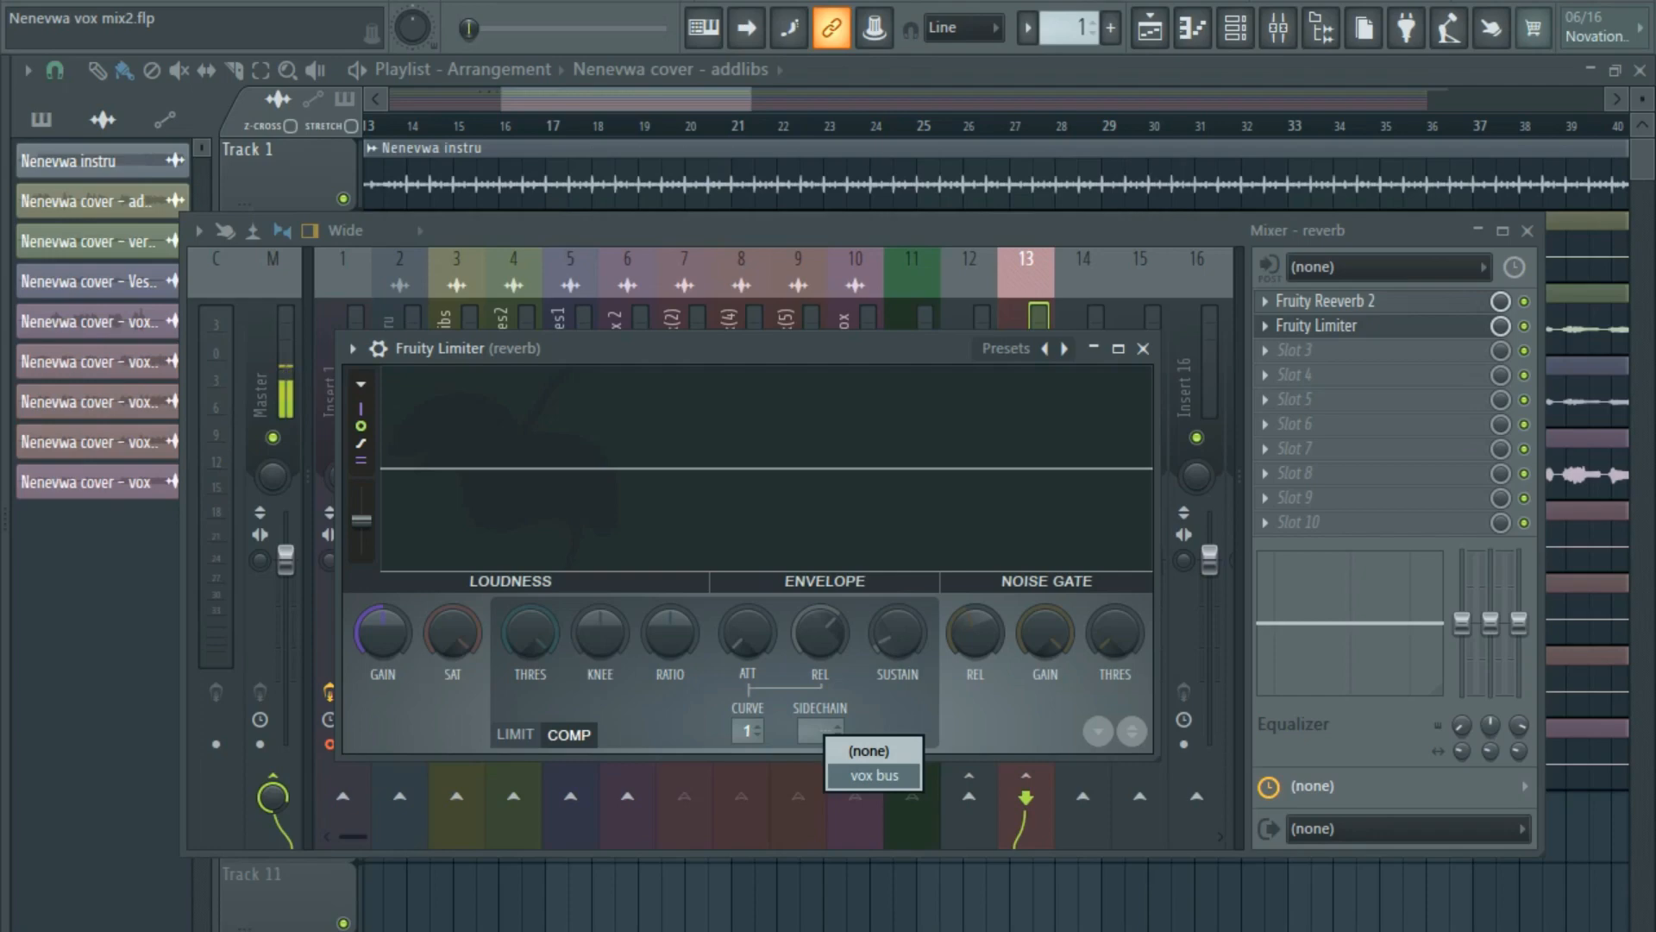
click(875, 775)
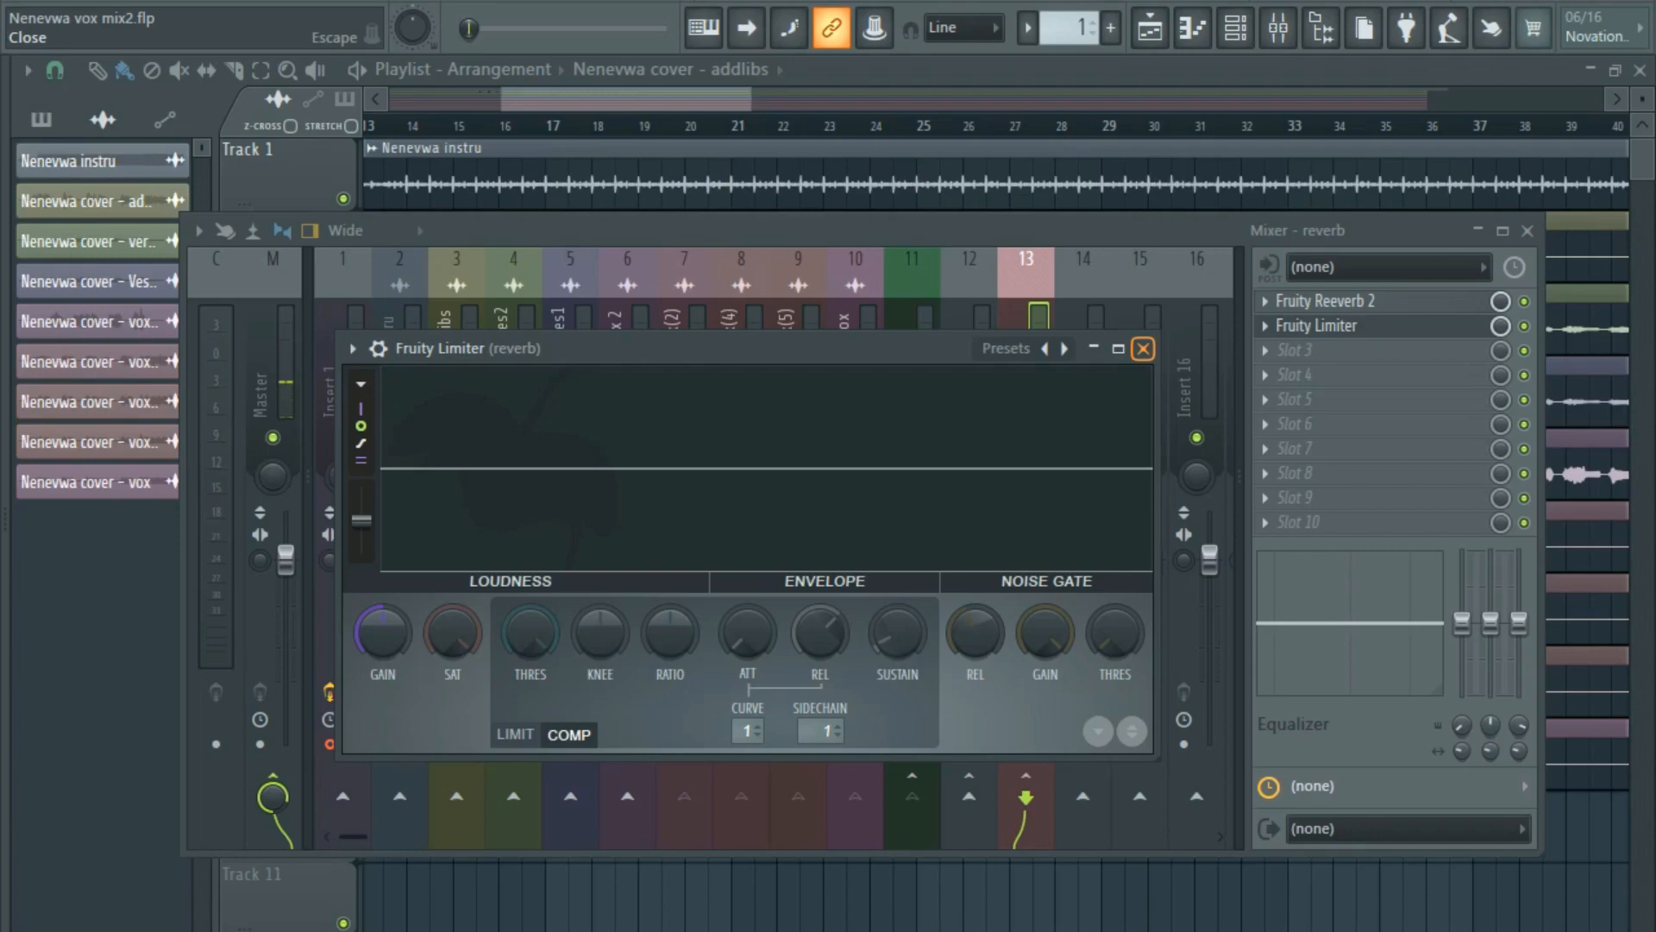
click(1143, 349)
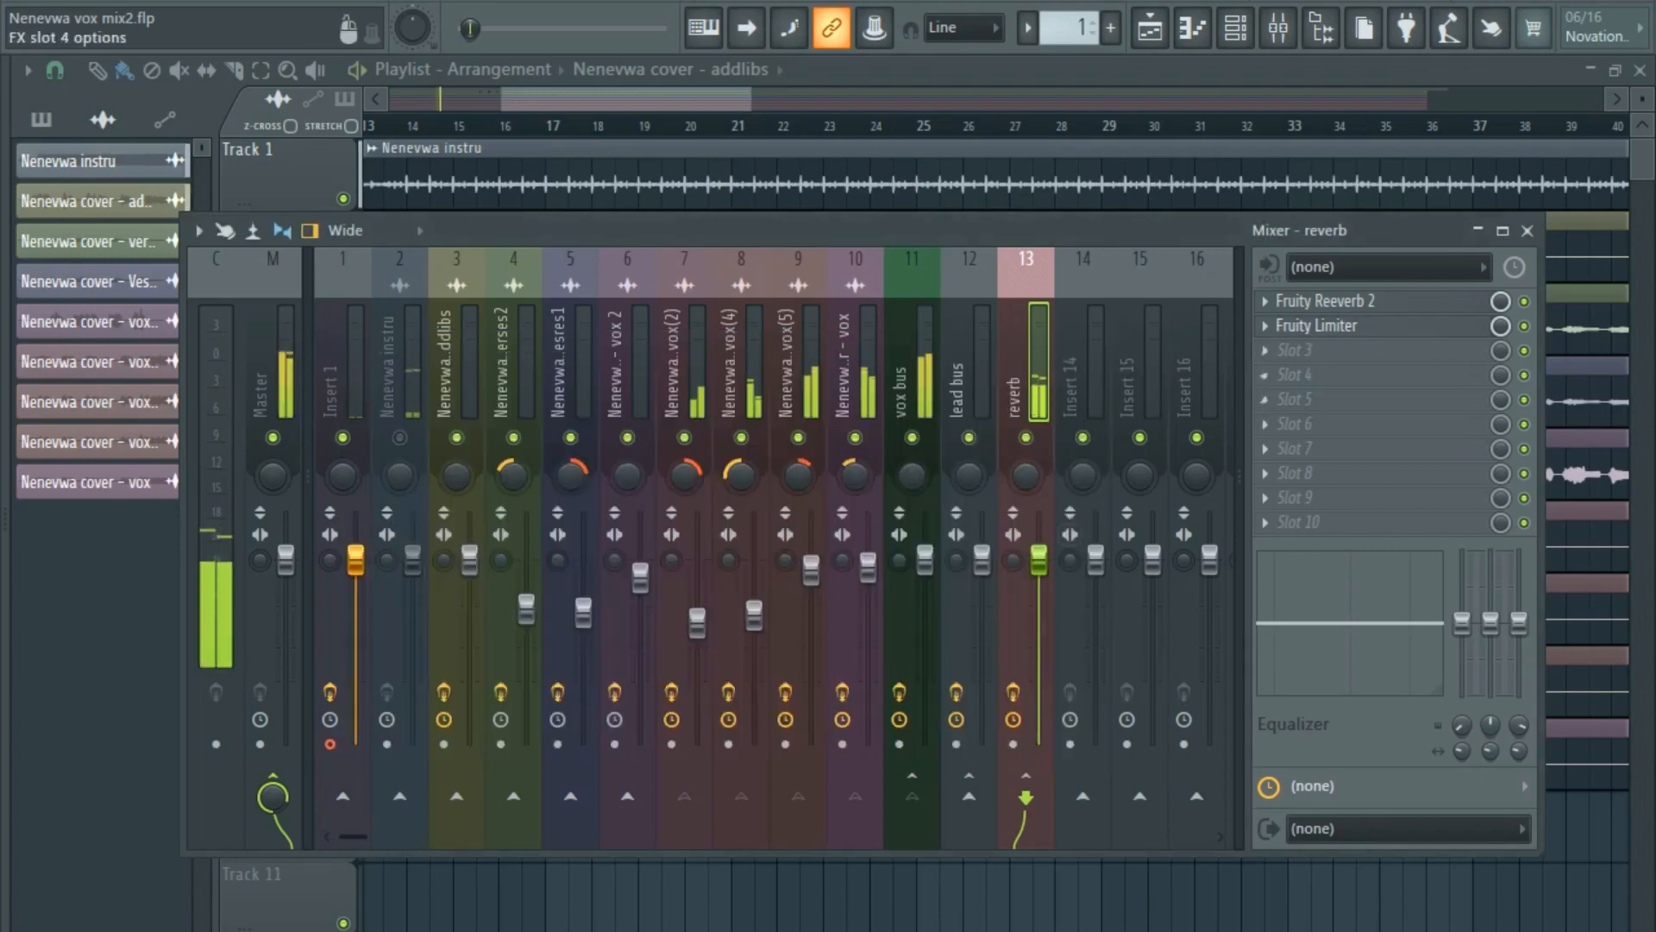
Set the reverb channel's compressor threshold to about -34.7 dB, raise its knee, reset its ratio, and play the vocals through it.
click(1316, 325)
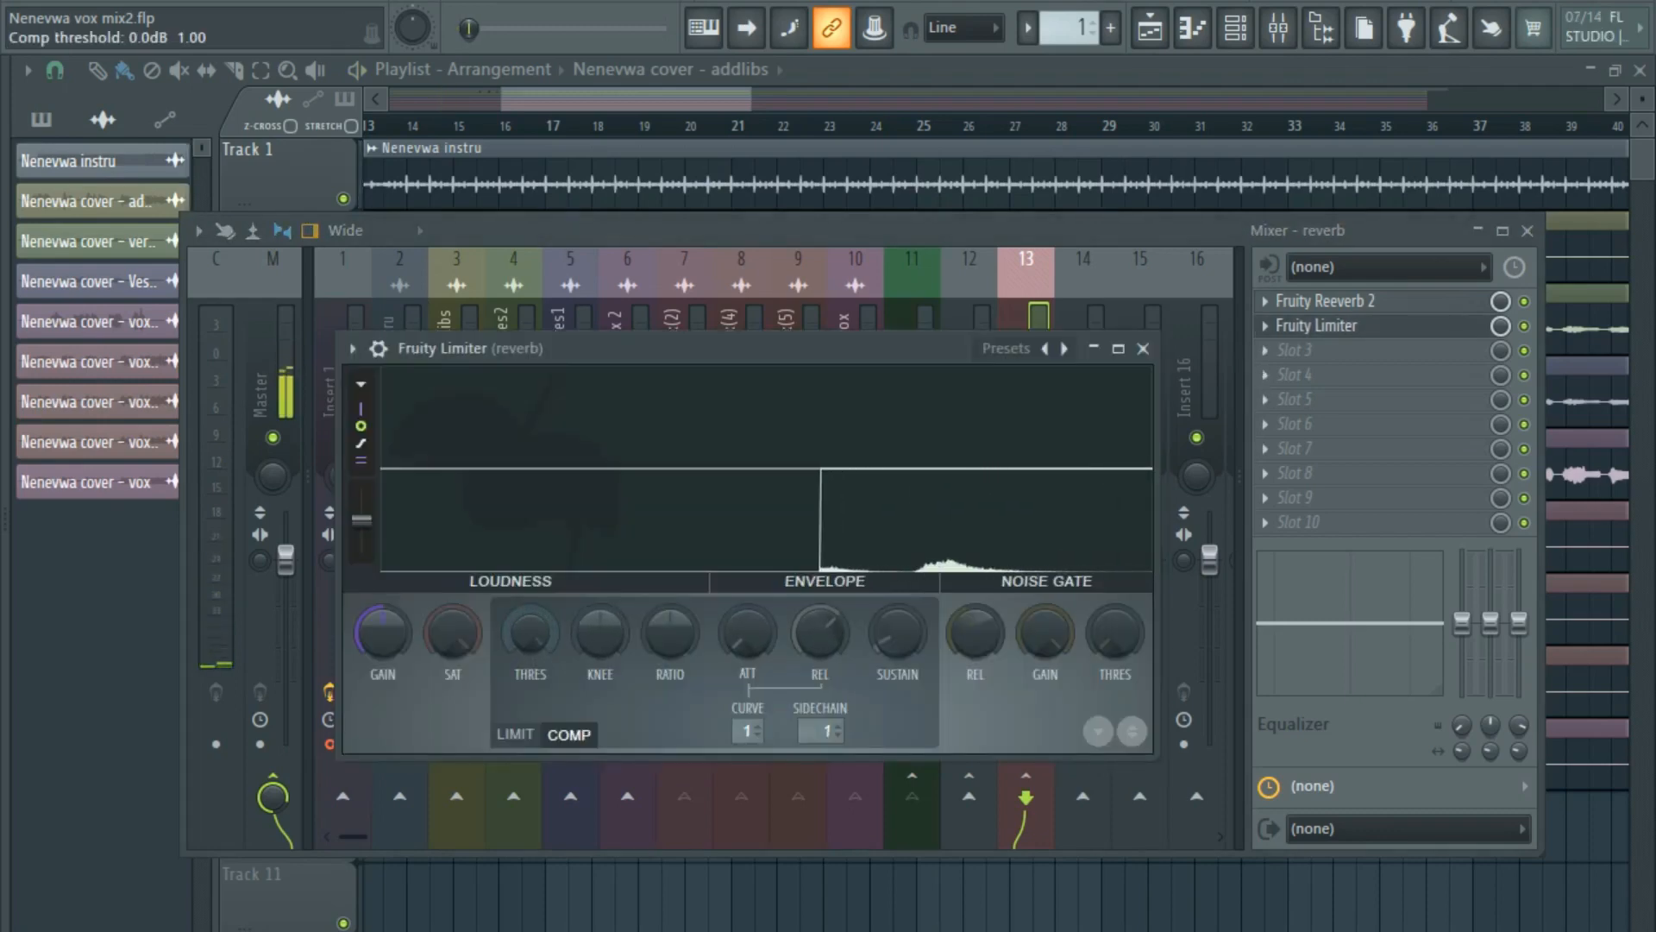
drag(530, 633, 531, 718)
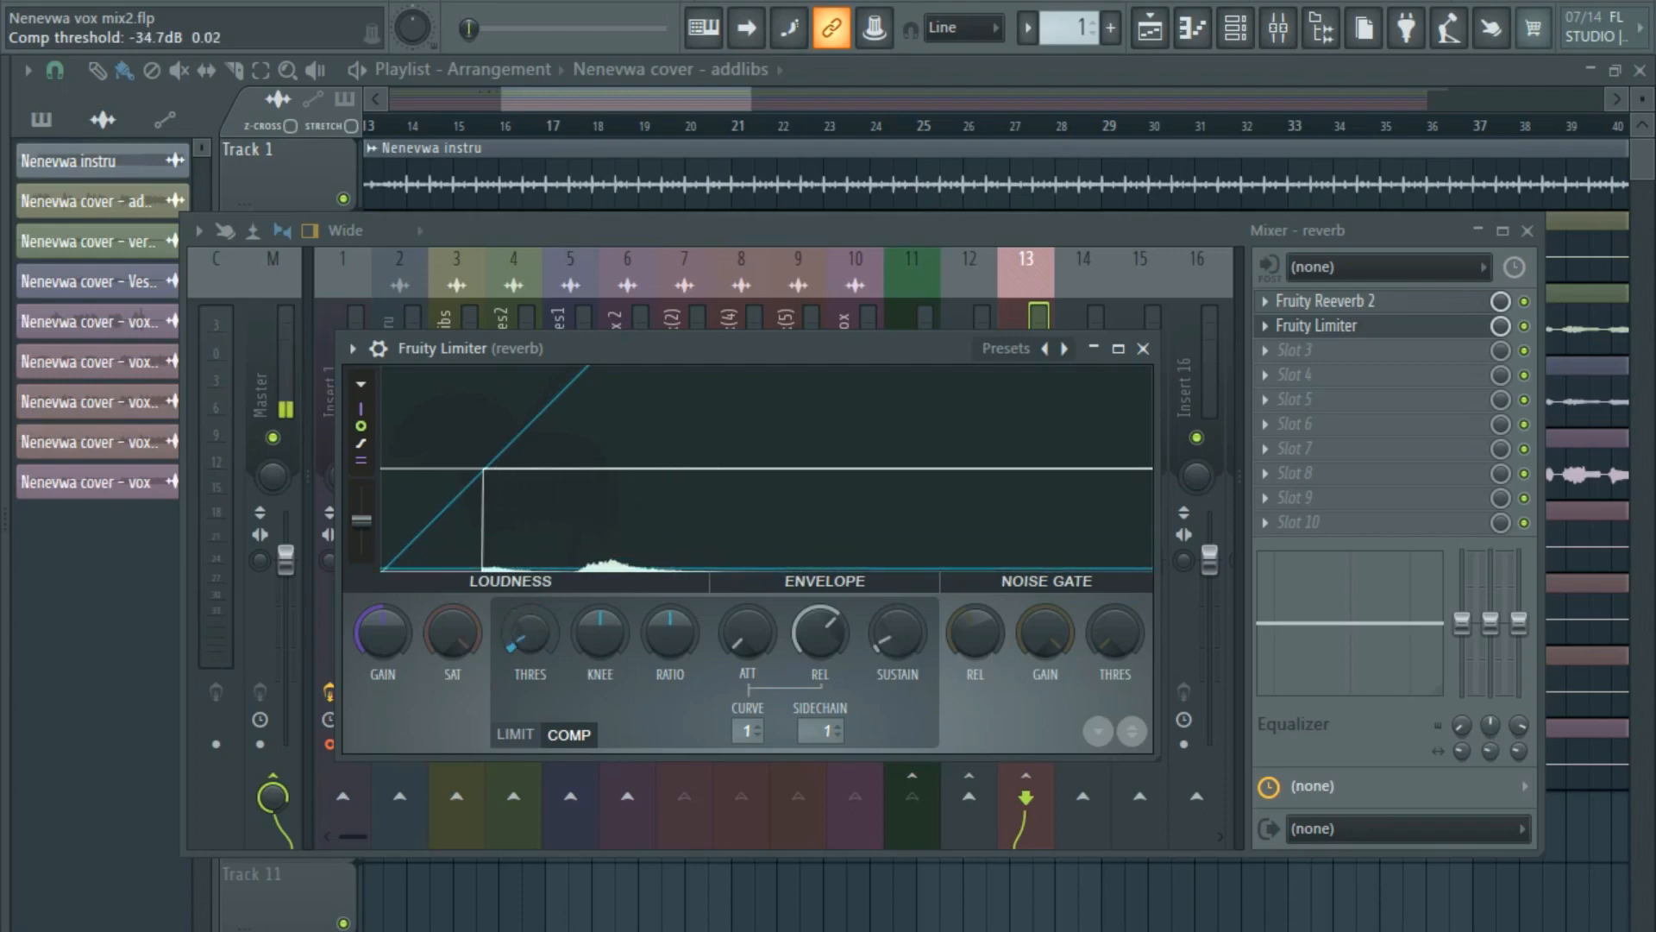
drag(601, 634, 600, 594)
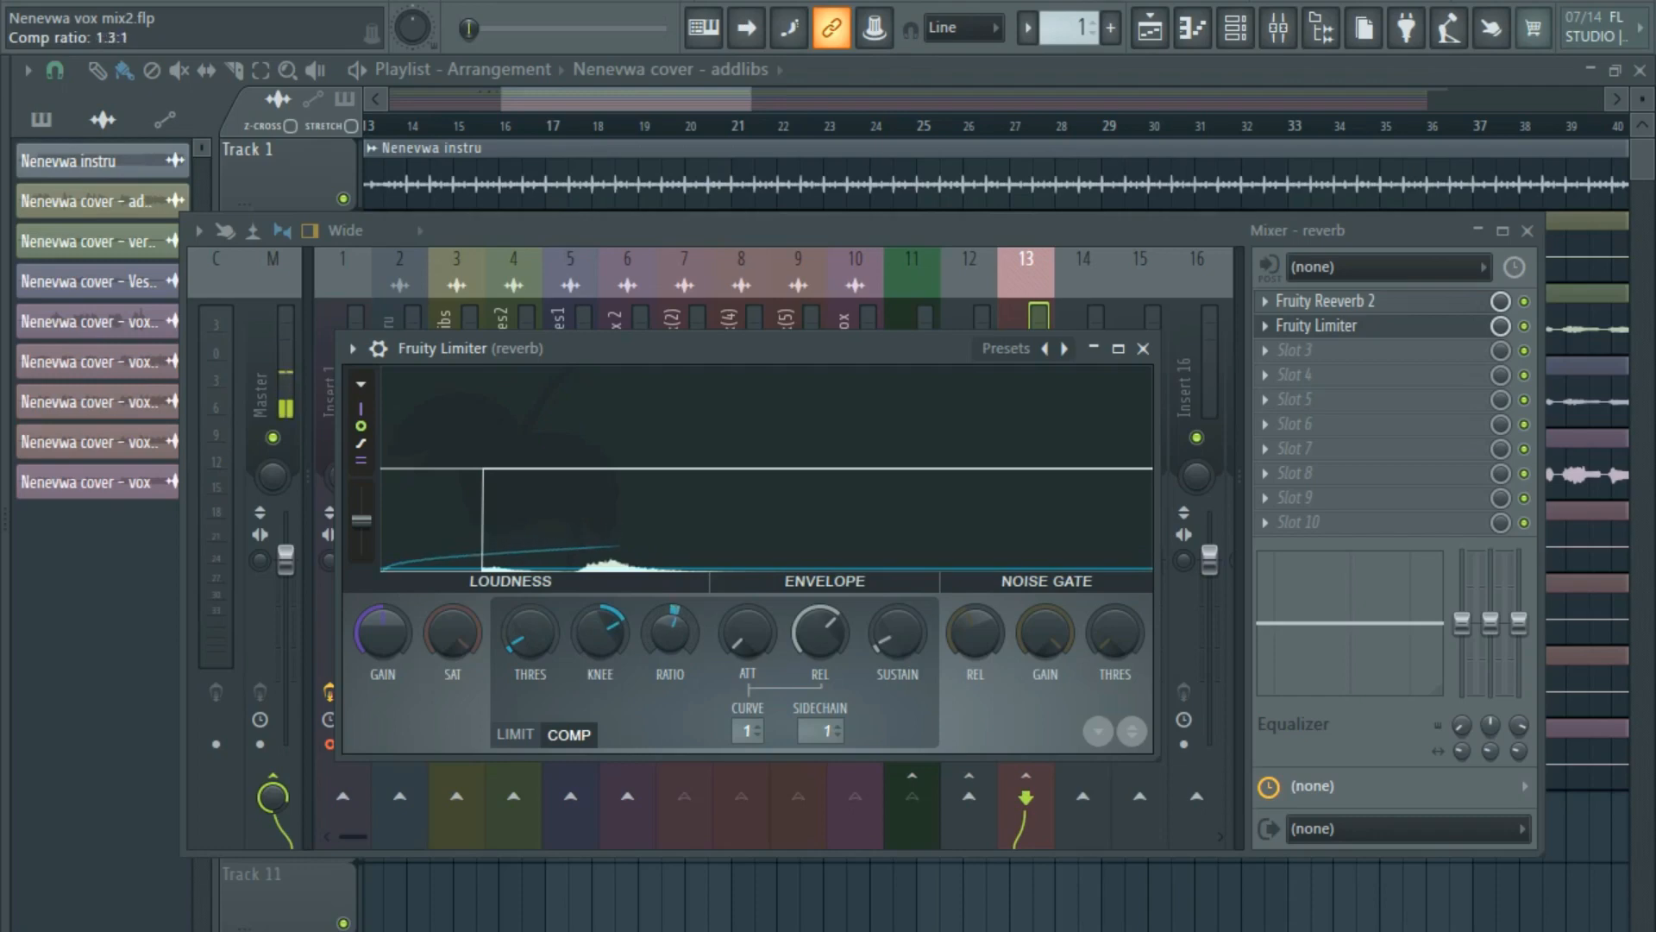
right_click(670, 632)
click(704, 603)
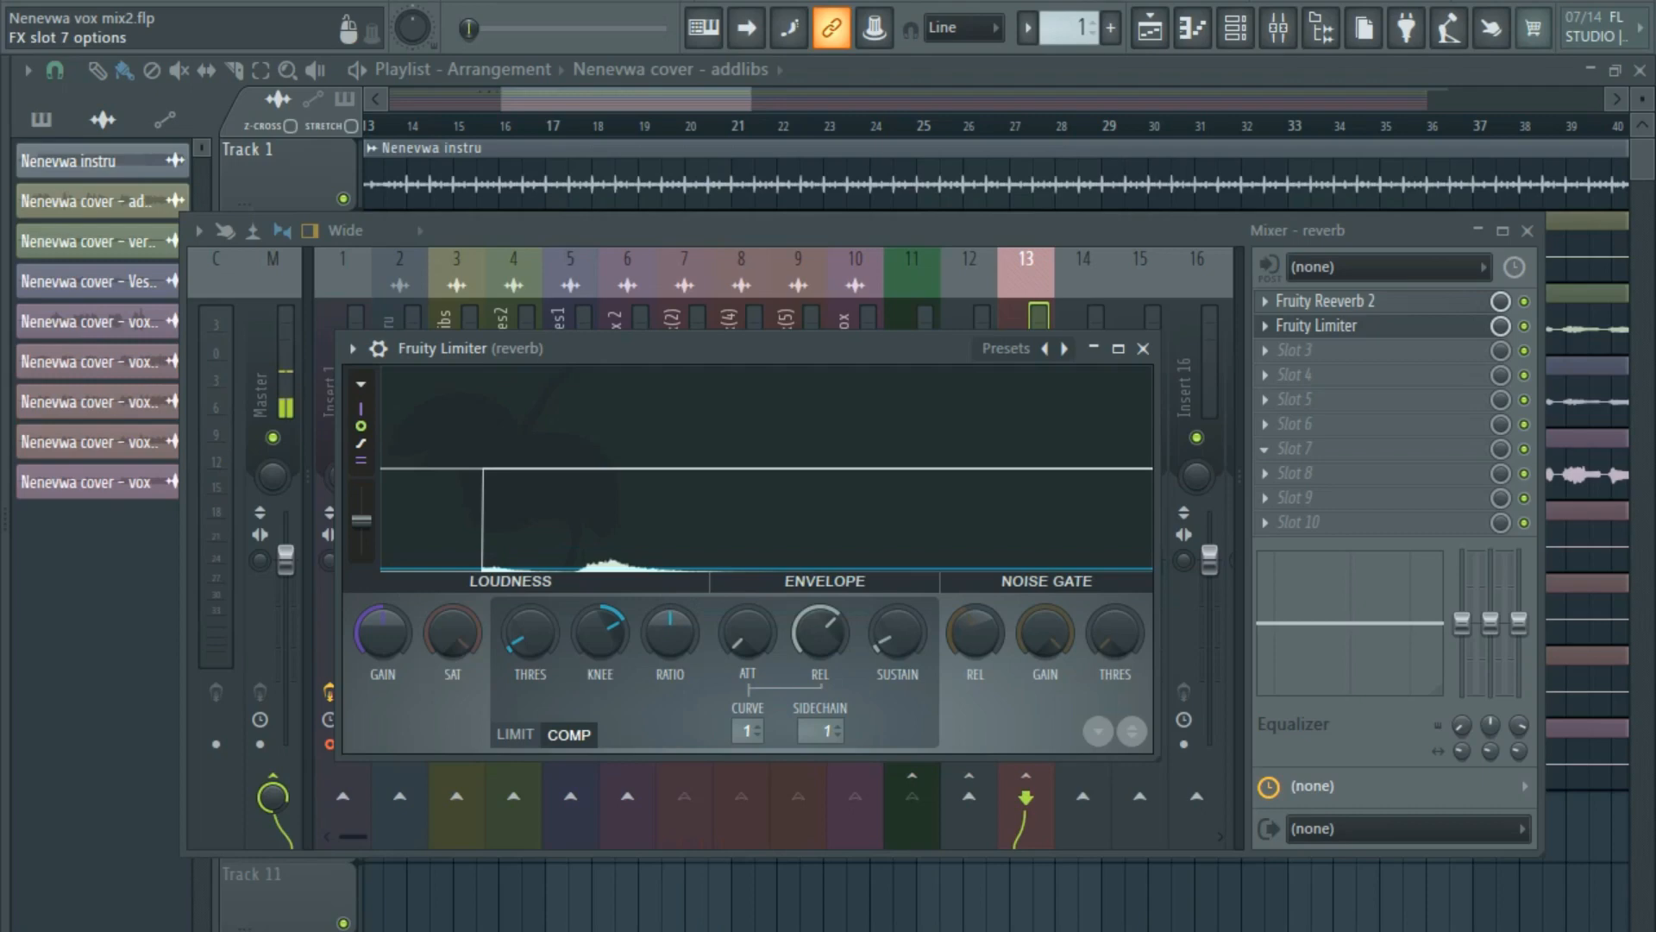
key(space)
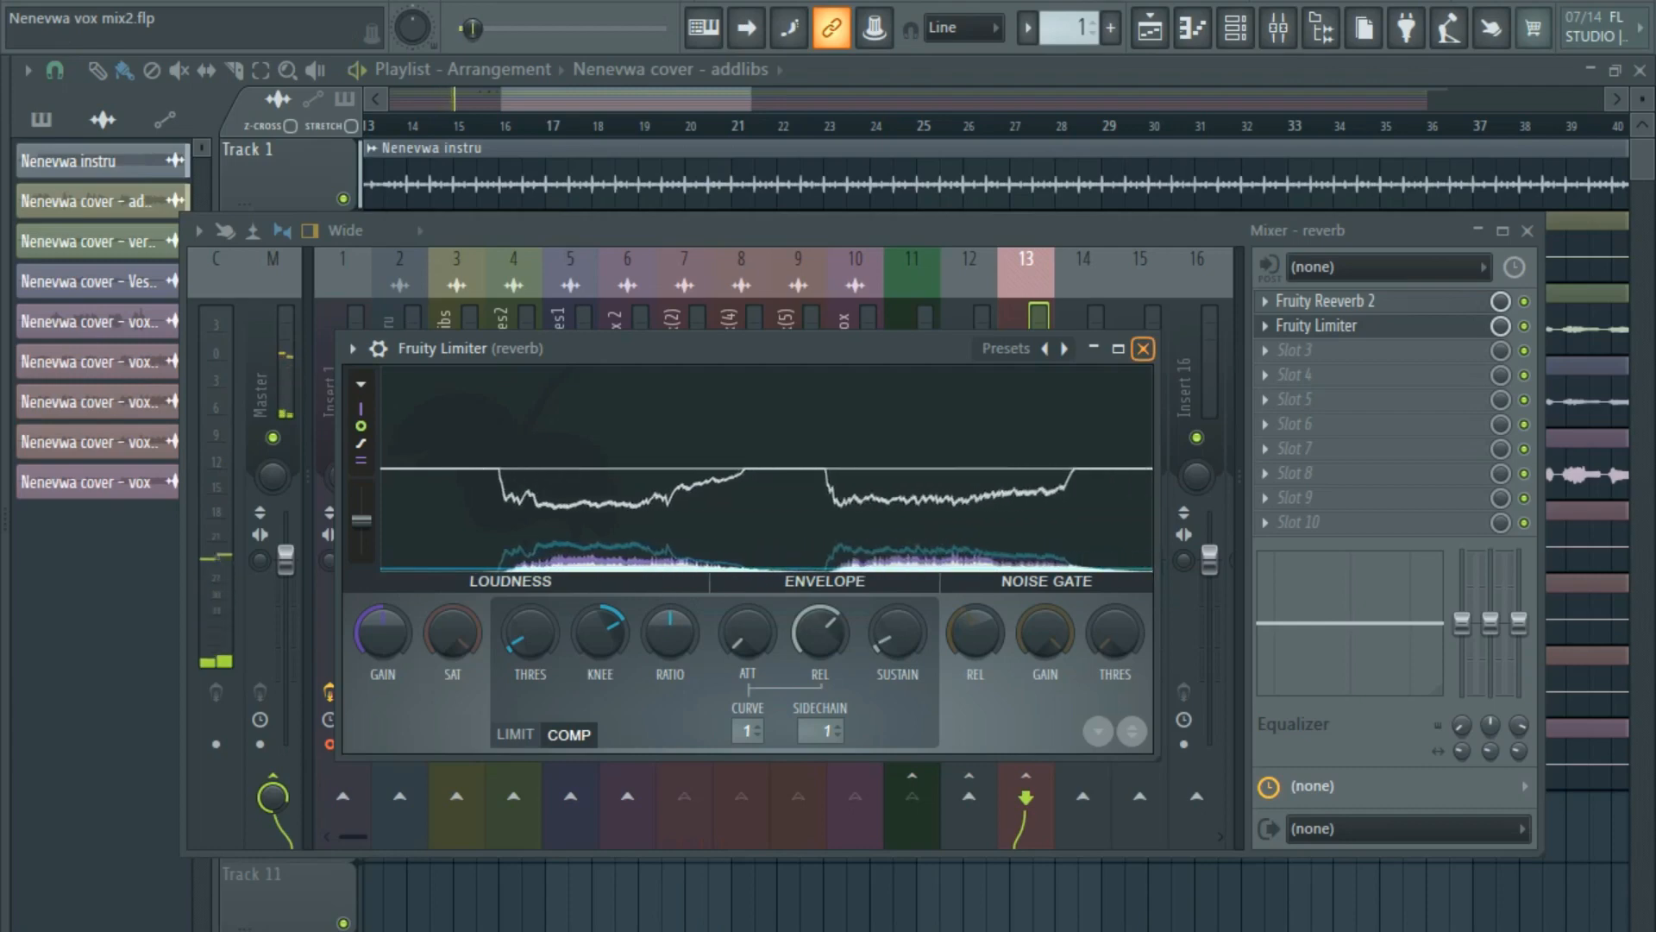
click(1143, 348)
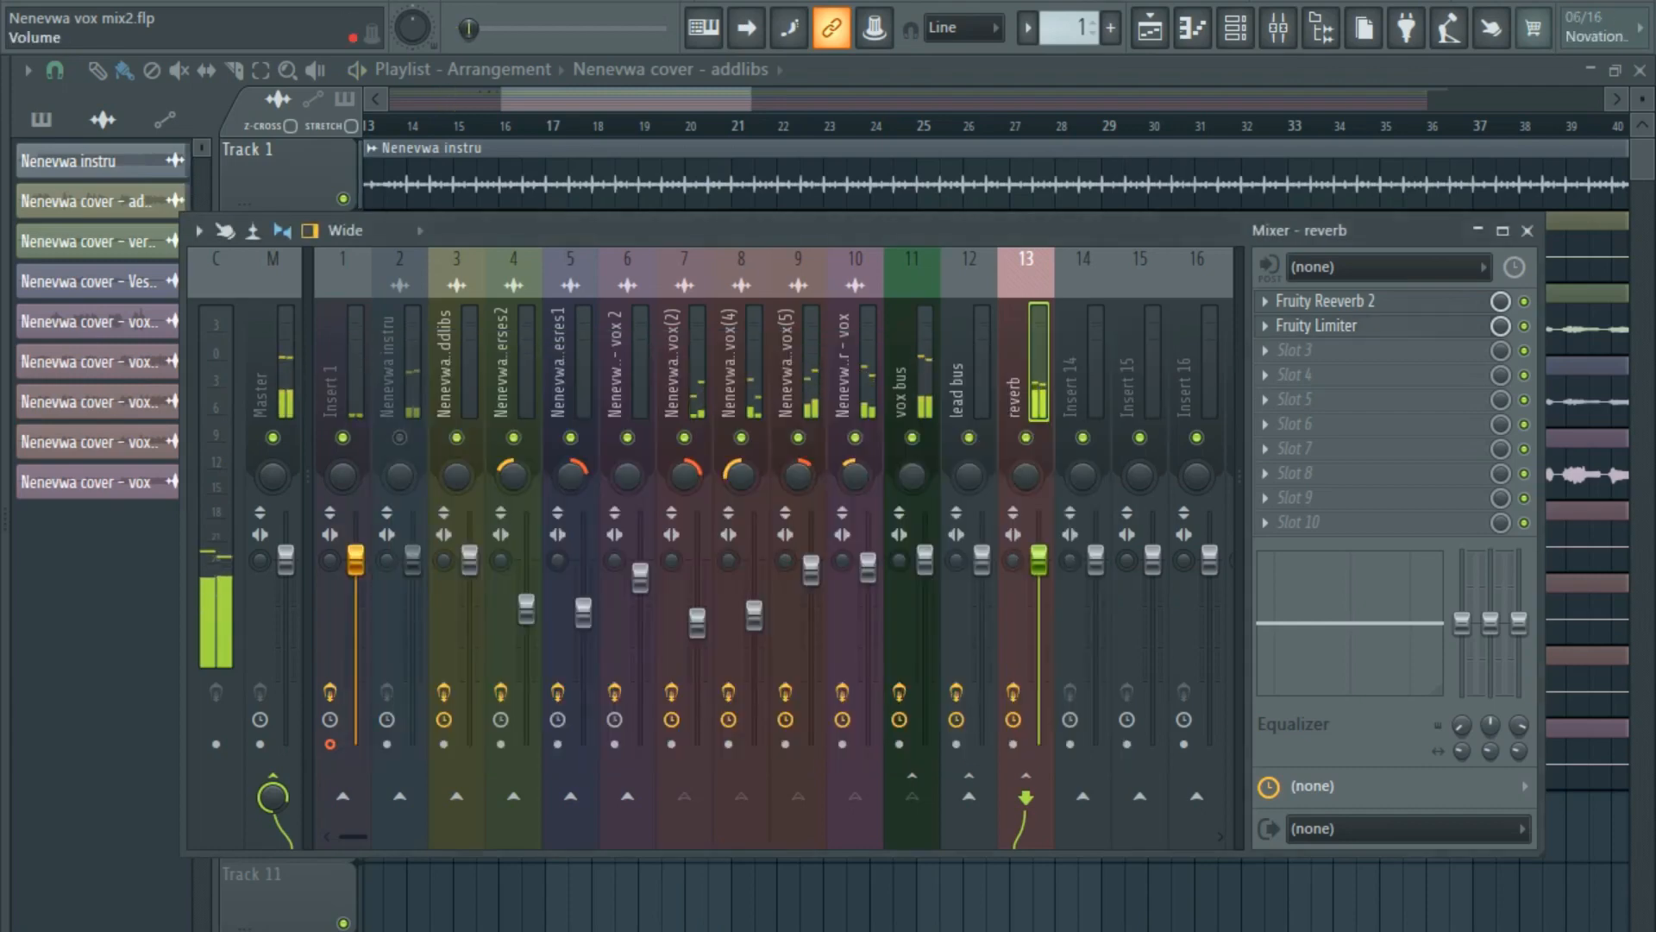
Lower the reverb channel's volume well below the vox bus level while listening to the vocals.
drag(1038, 559, 1038, 640)
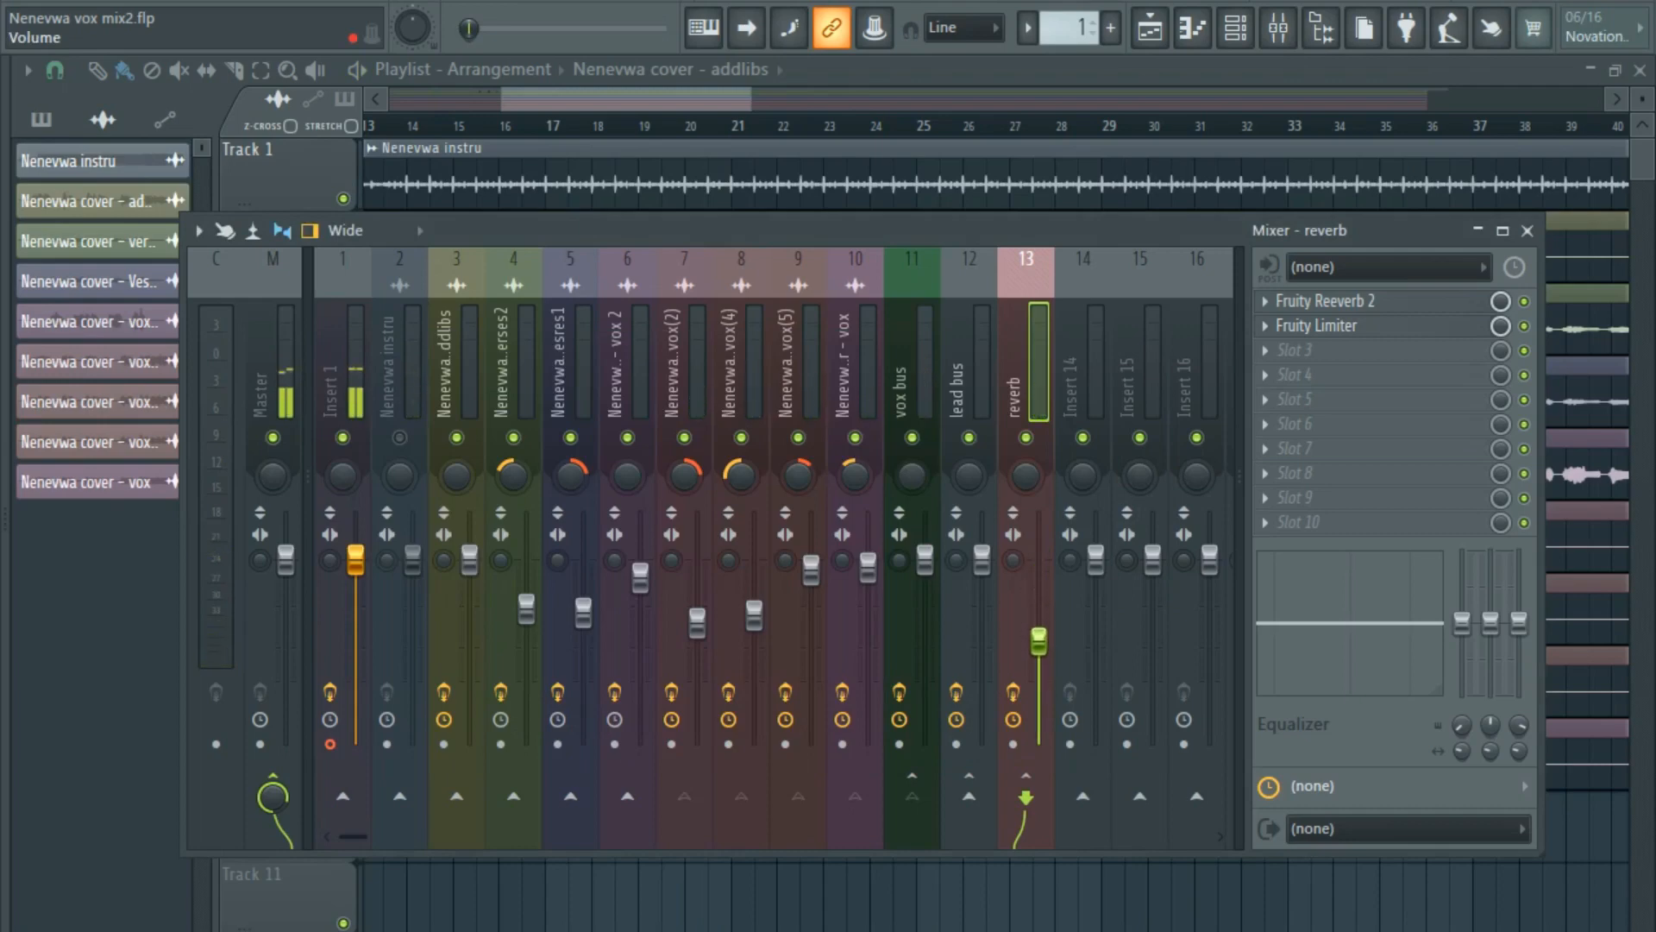
drag(1039, 640, 1038, 657)
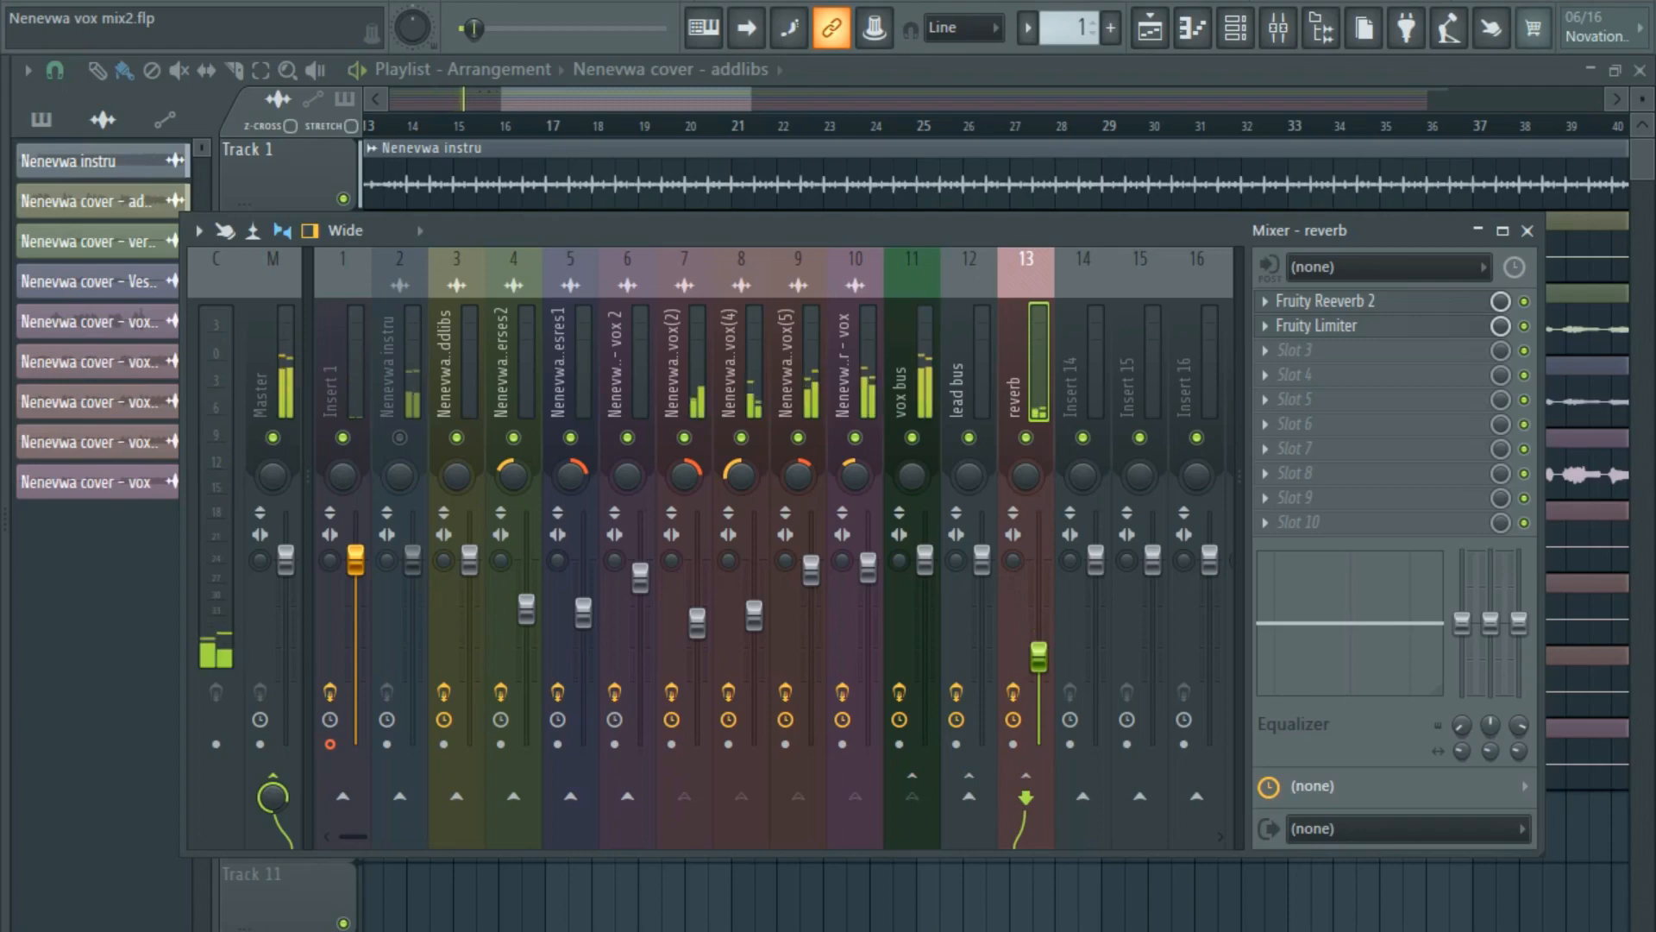
key(space)
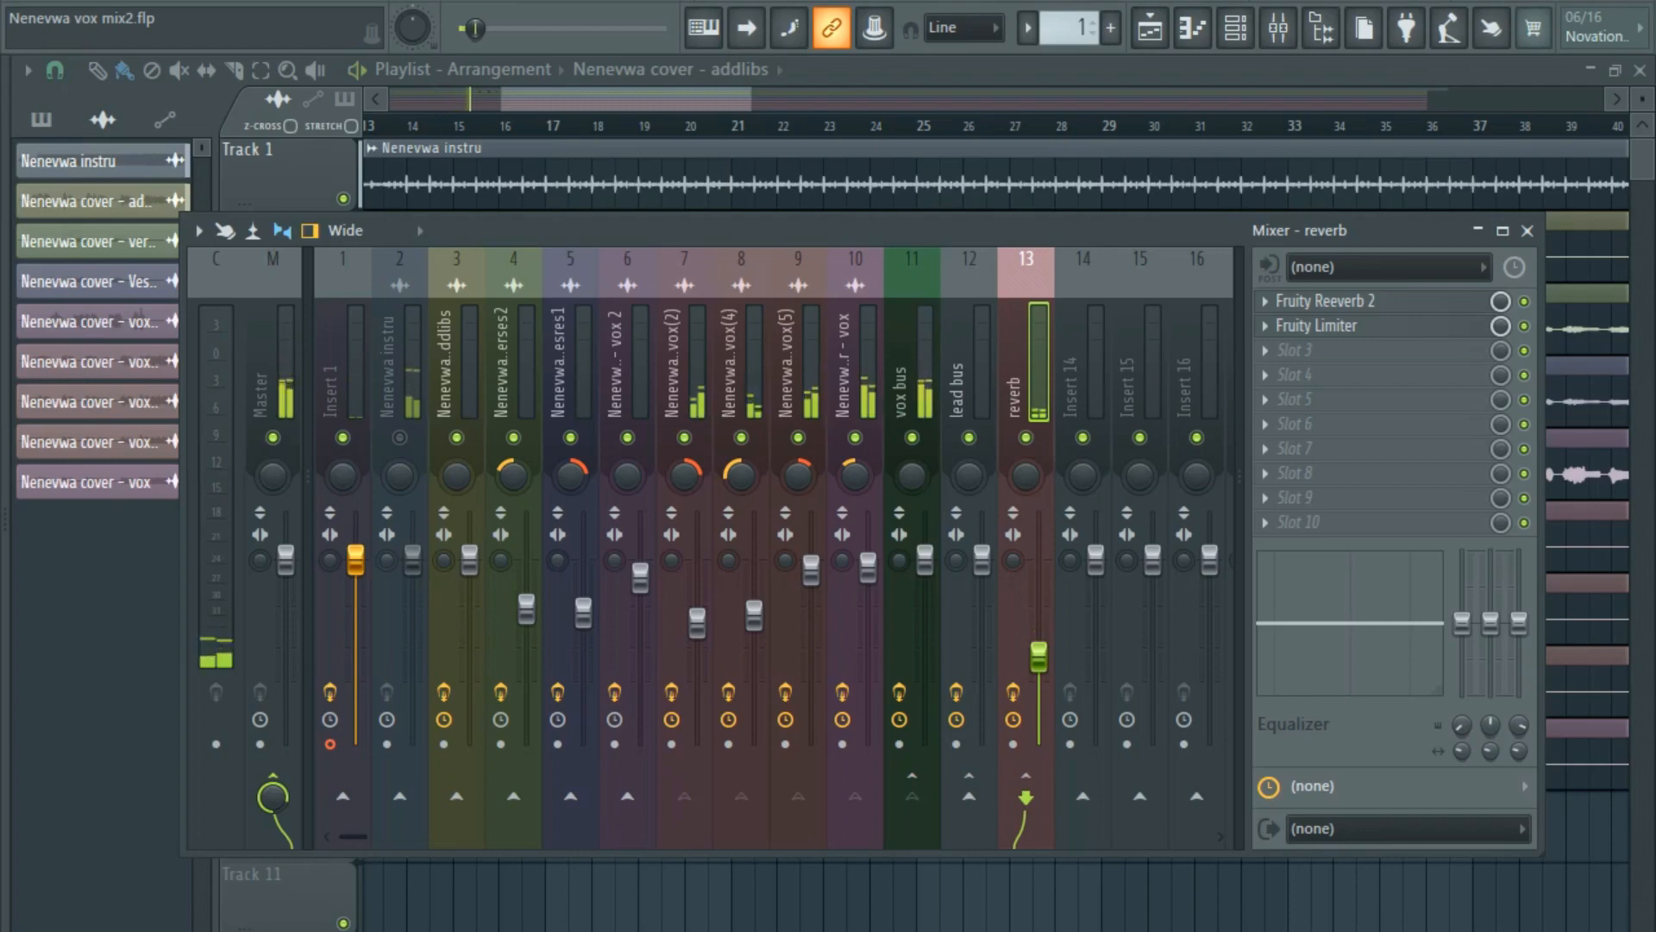
Send the vox bus to mixer insert 14, and name that insert "dly" with an olive-green colour.
click(906, 380)
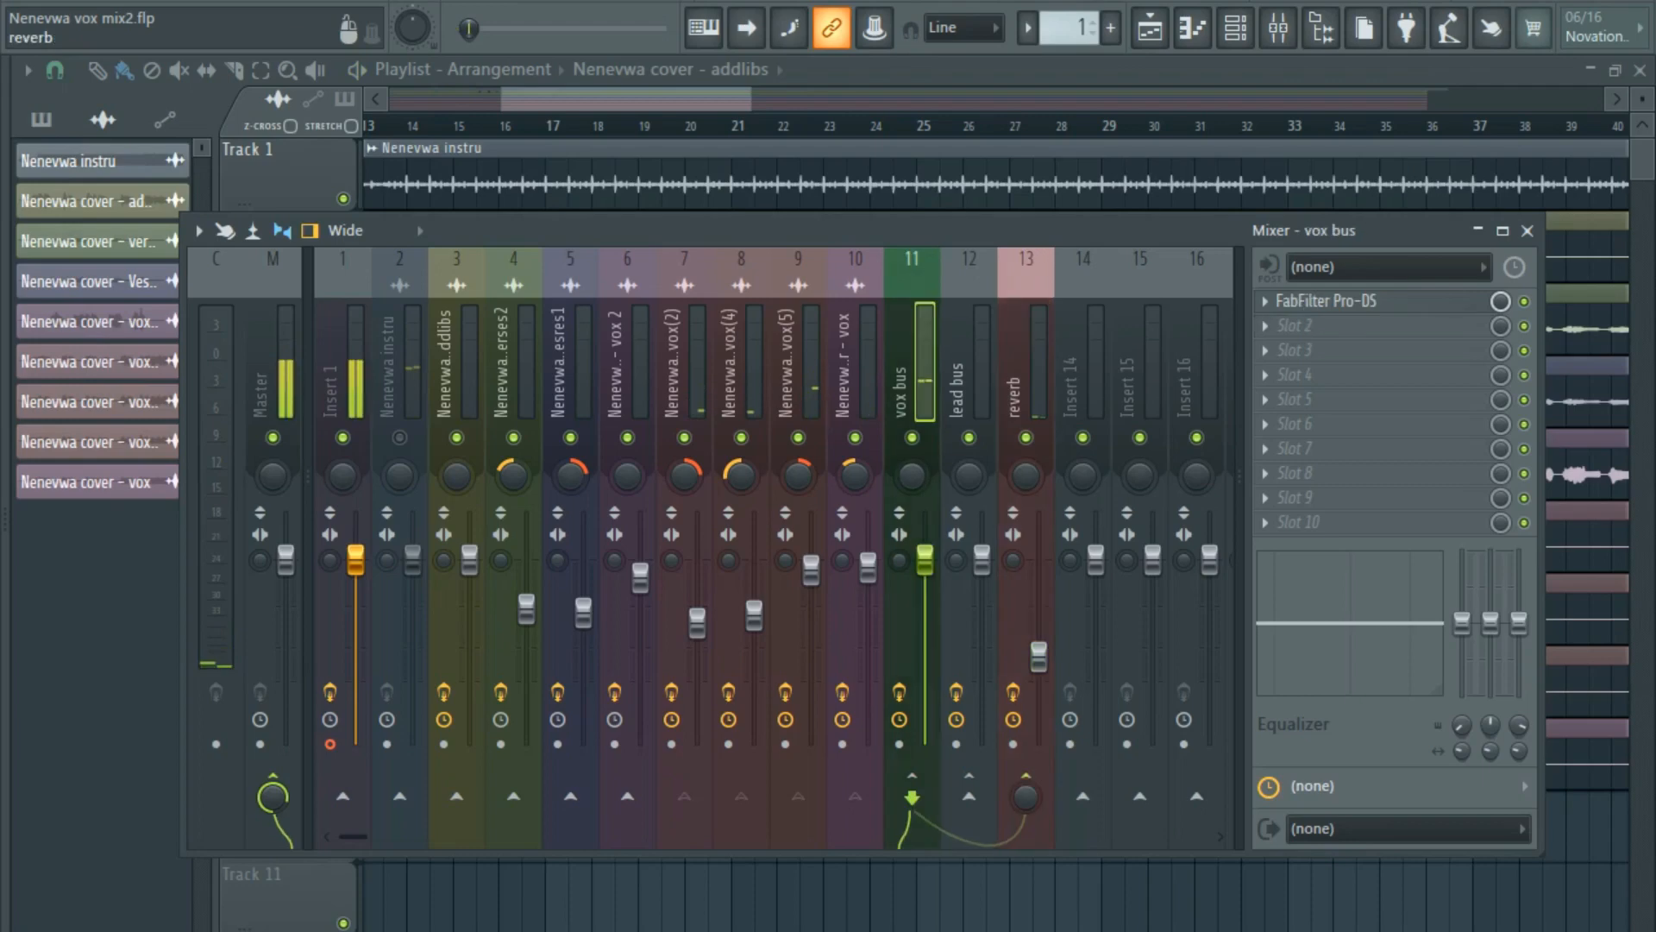
click(1083, 796)
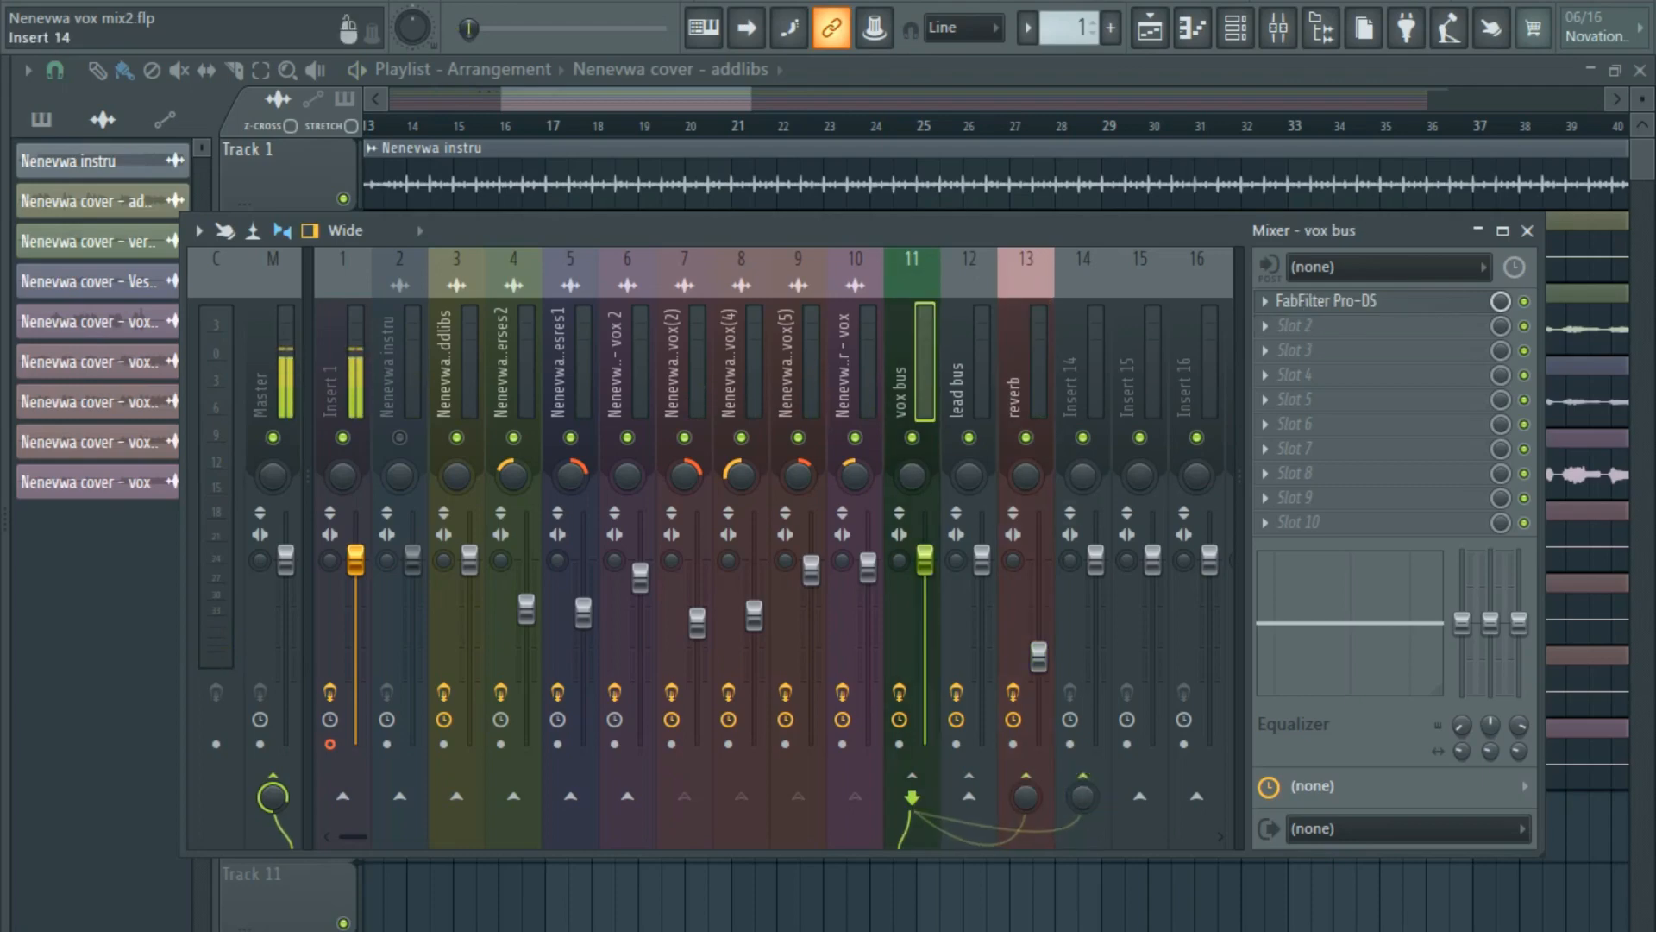
right_click(1100, 259)
click(1208, 281)
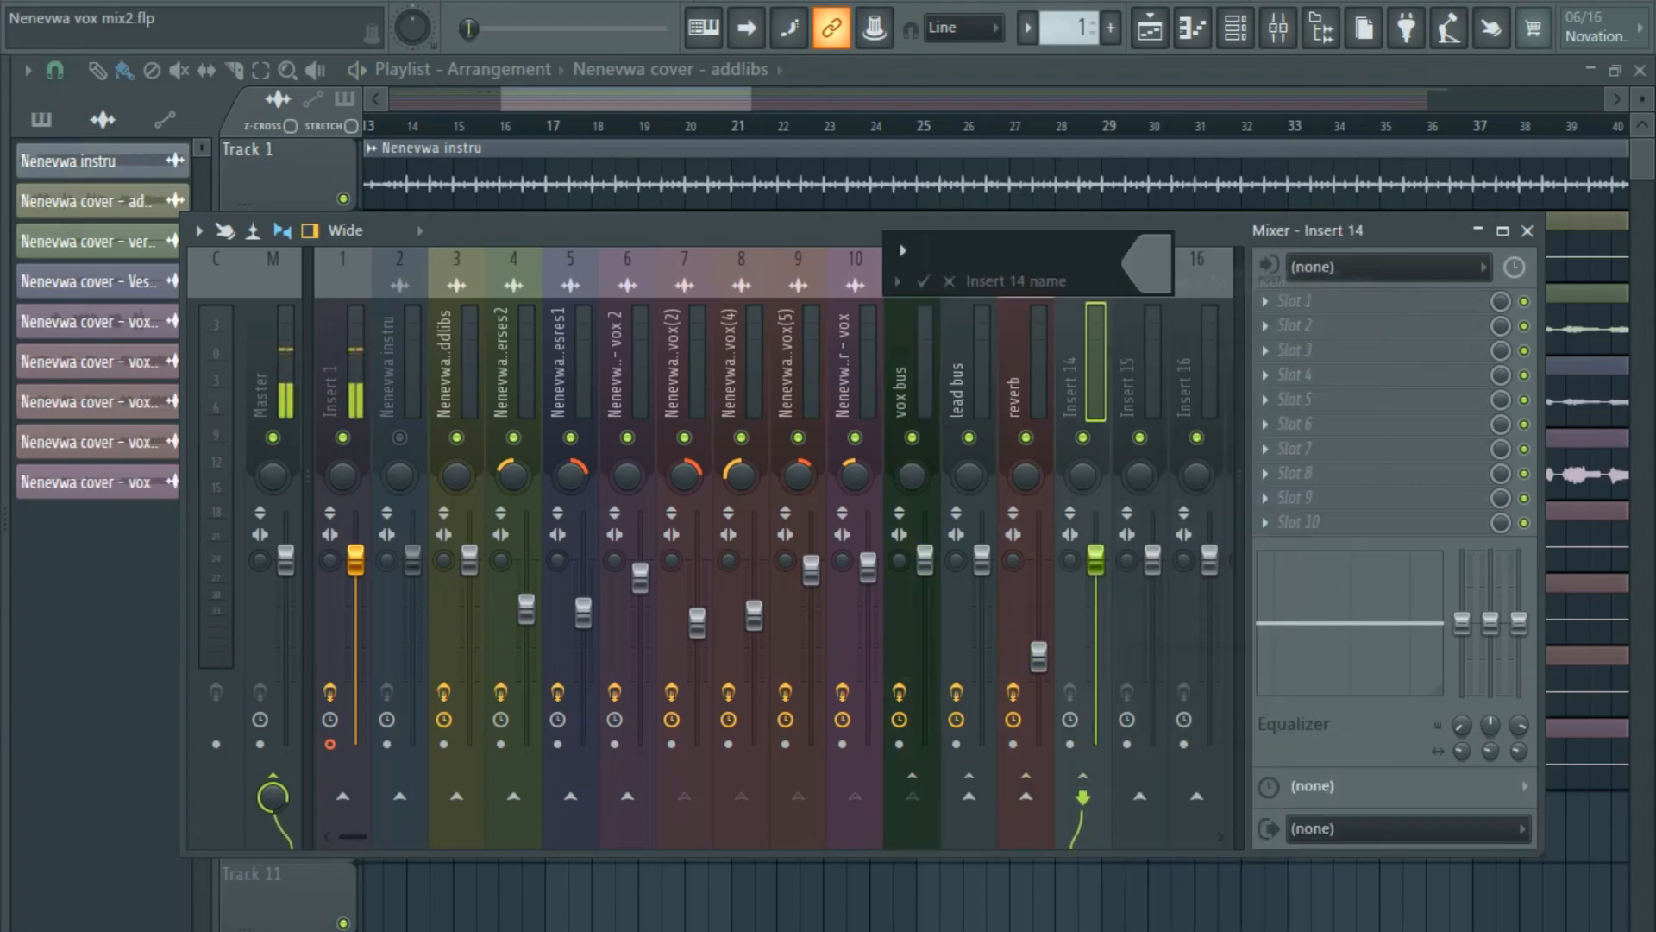
text(dly)
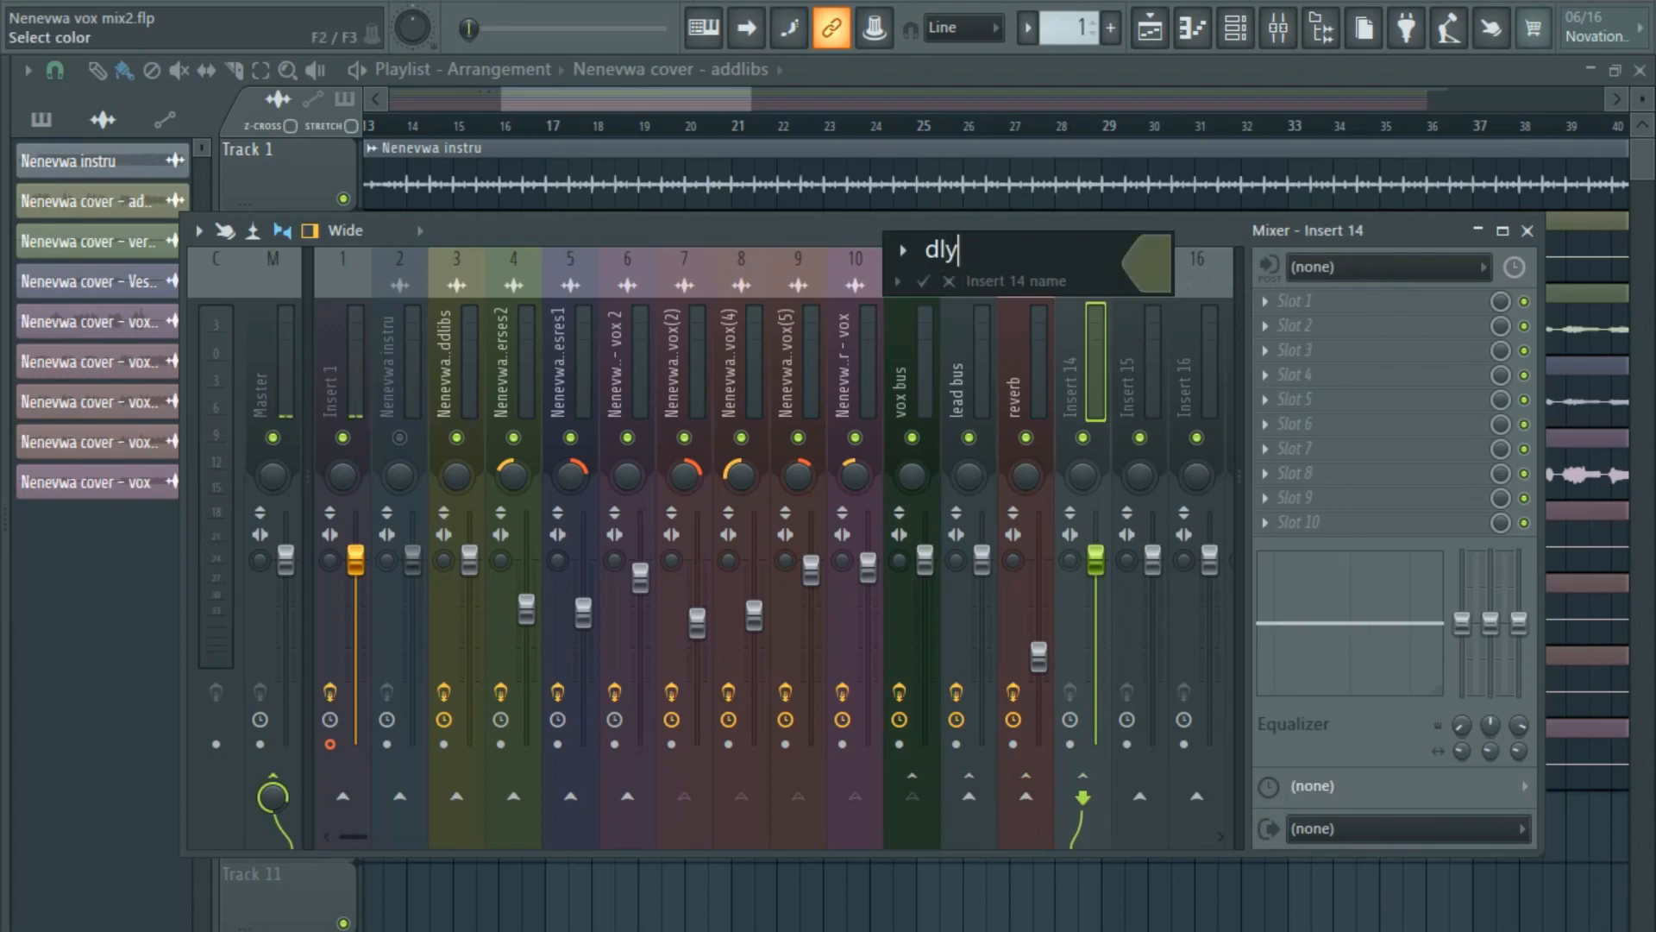
click(922, 281)
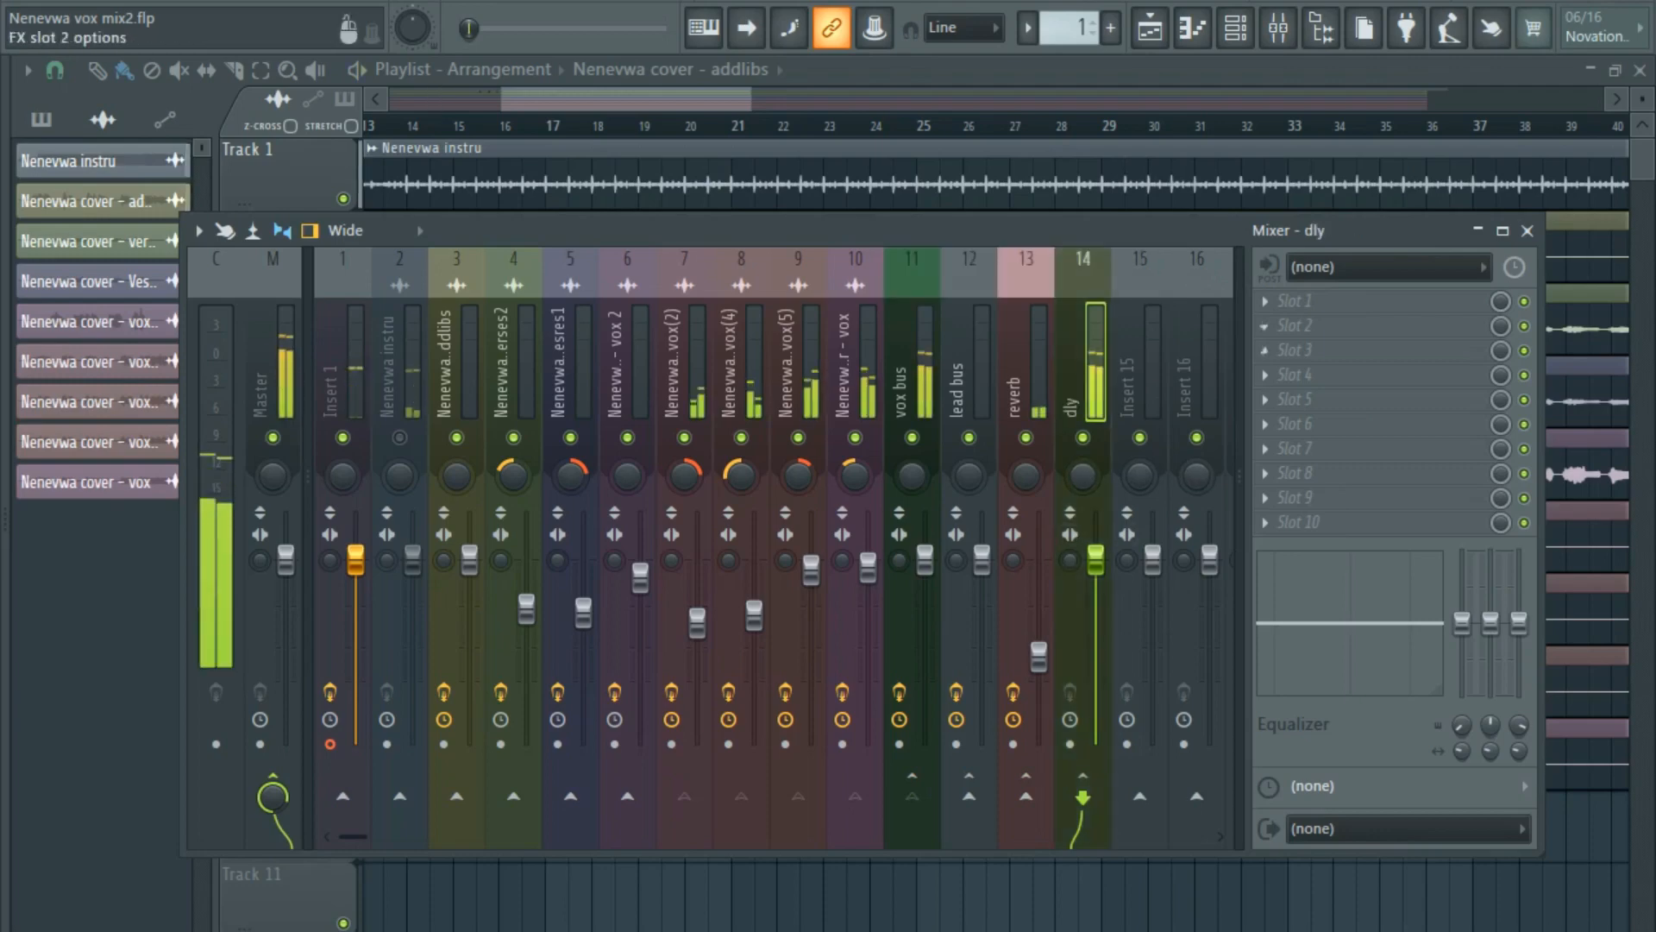
Add Fruity Delay 2 to the dly channel with ping-pong feedback and reduced feedback volume, and lower the channel's volume well below the reverb's.
click(1264, 301)
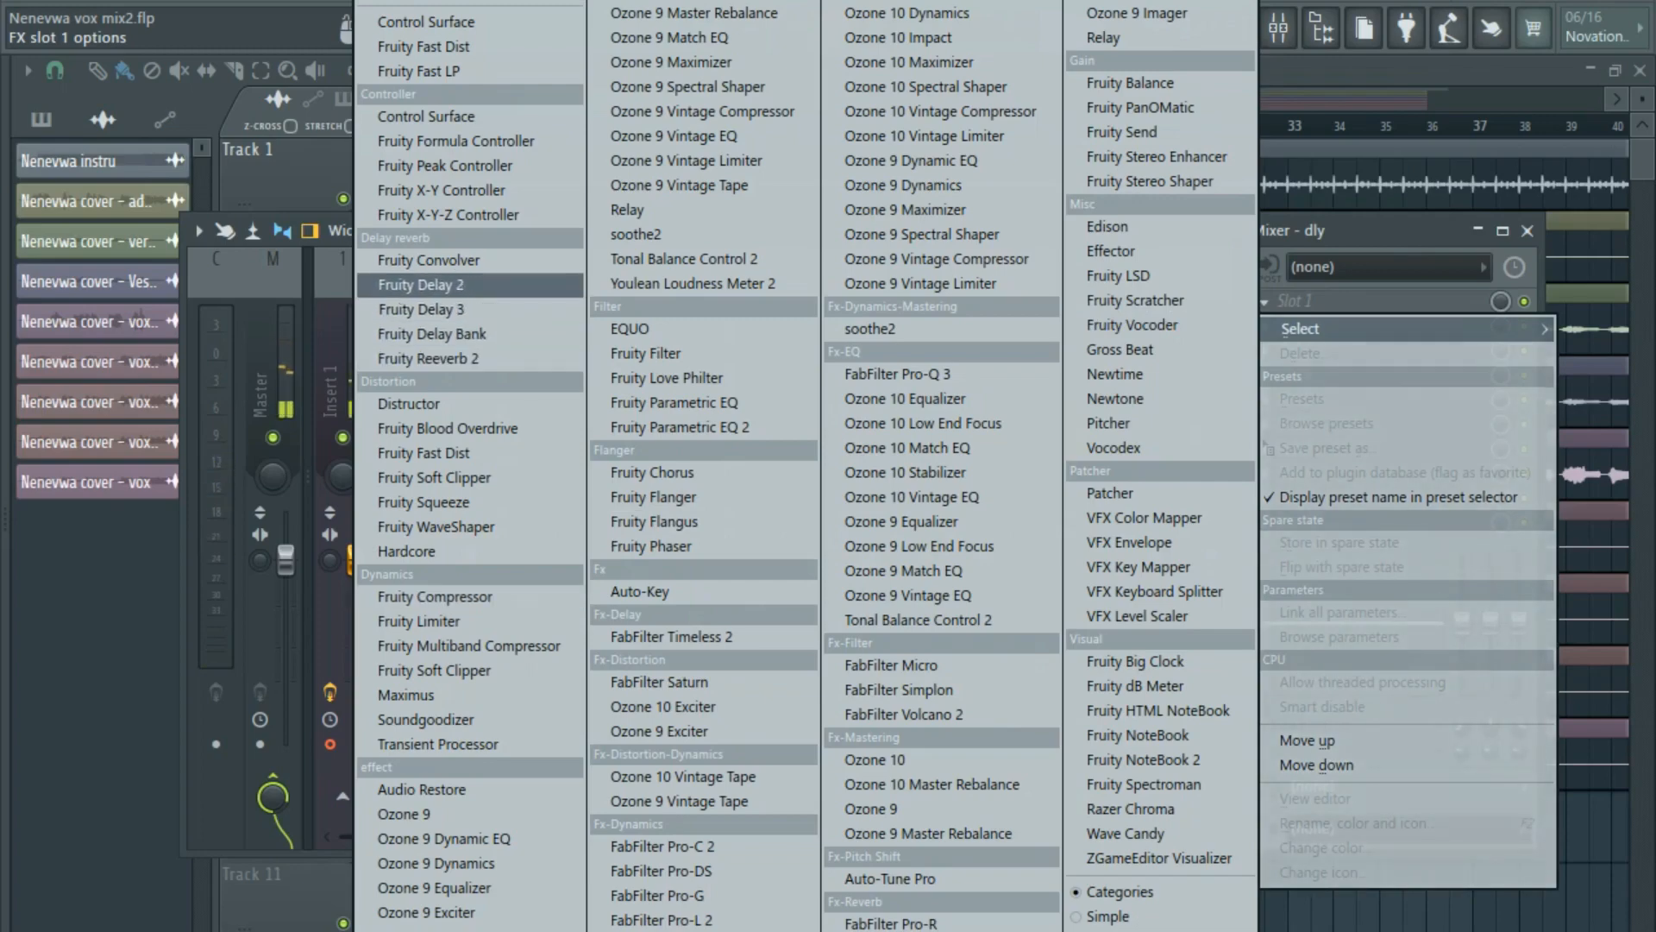
click(422, 284)
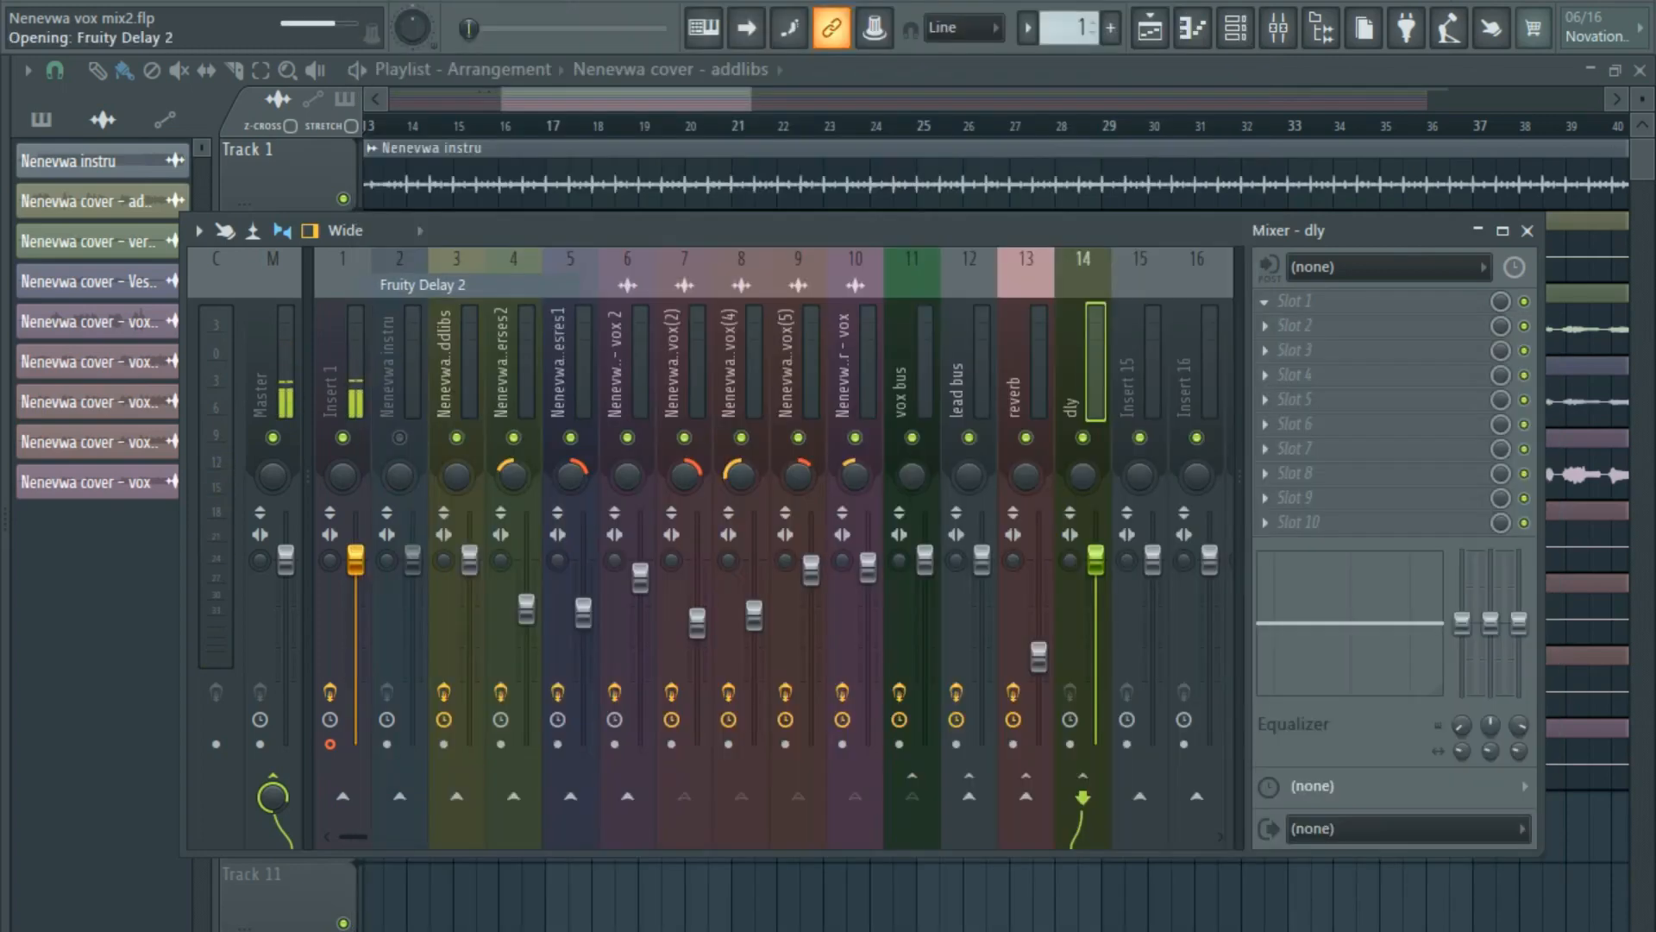
drag(431, 391, 677, 358)
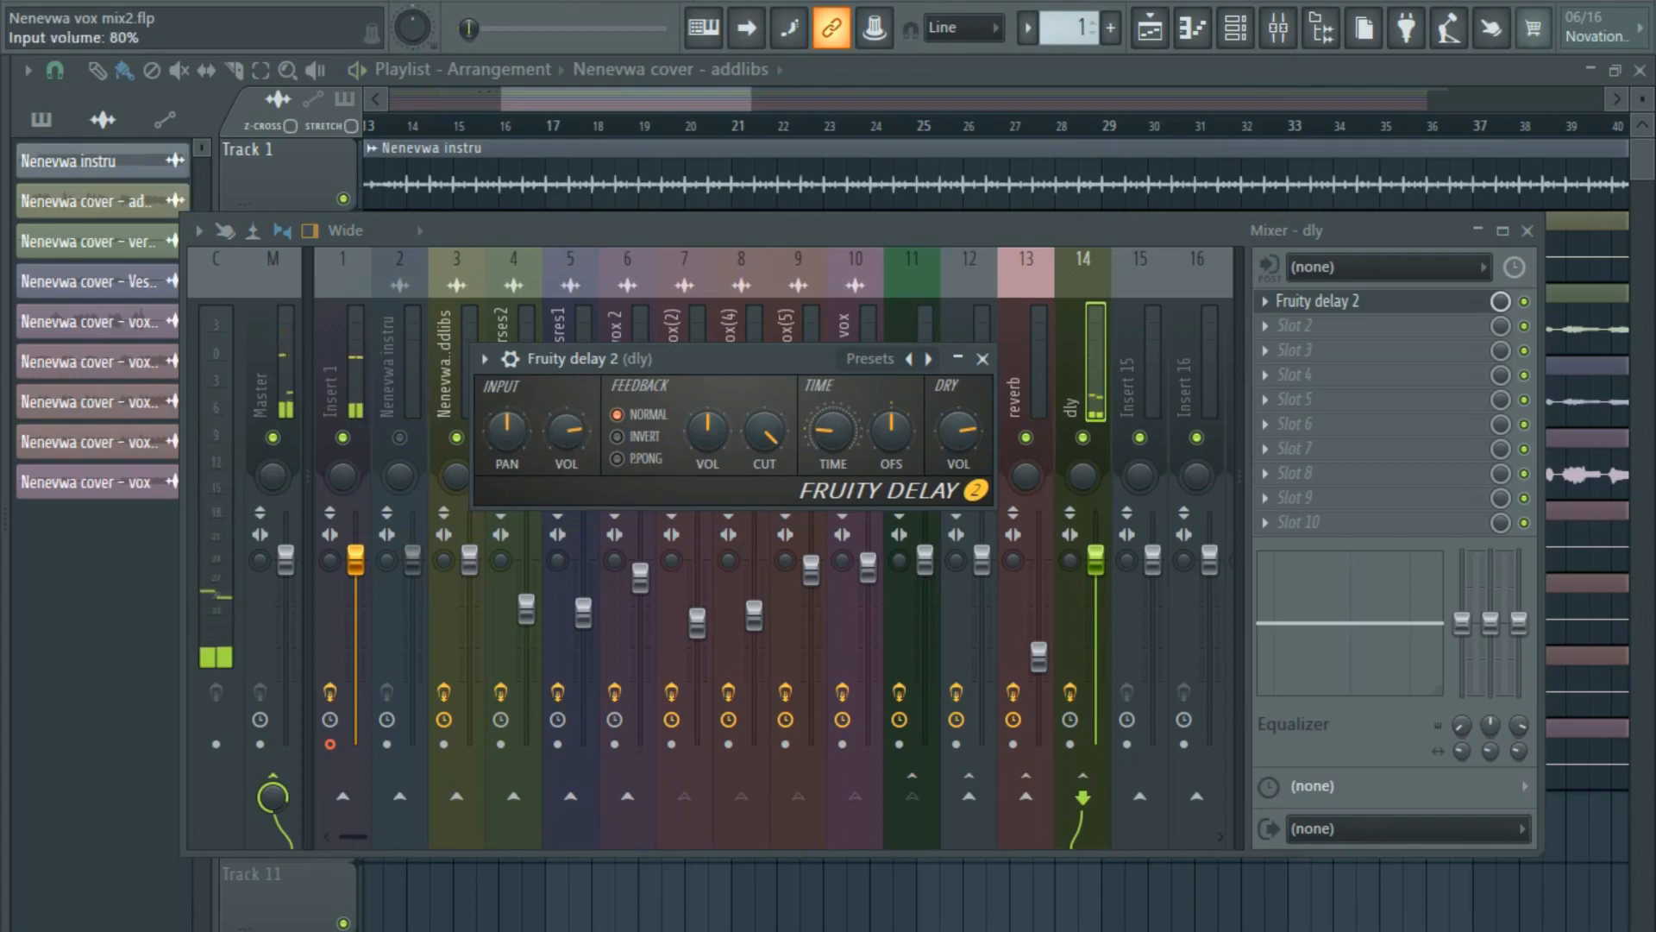
drag(507, 430, 507, 453)
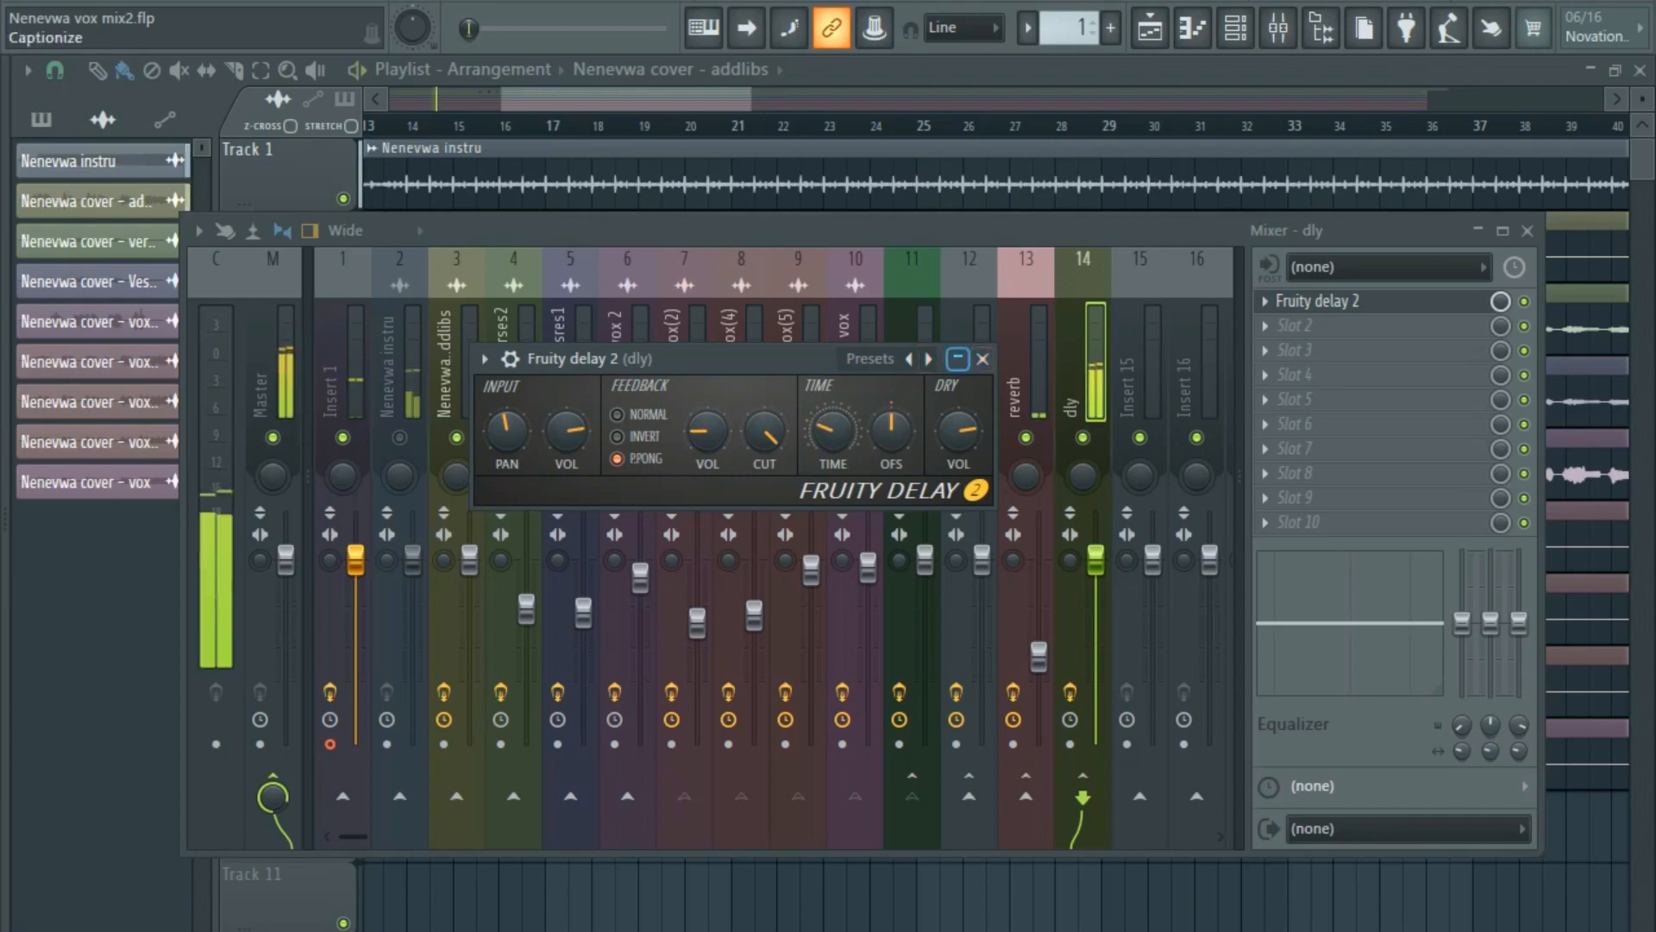
click(982, 358)
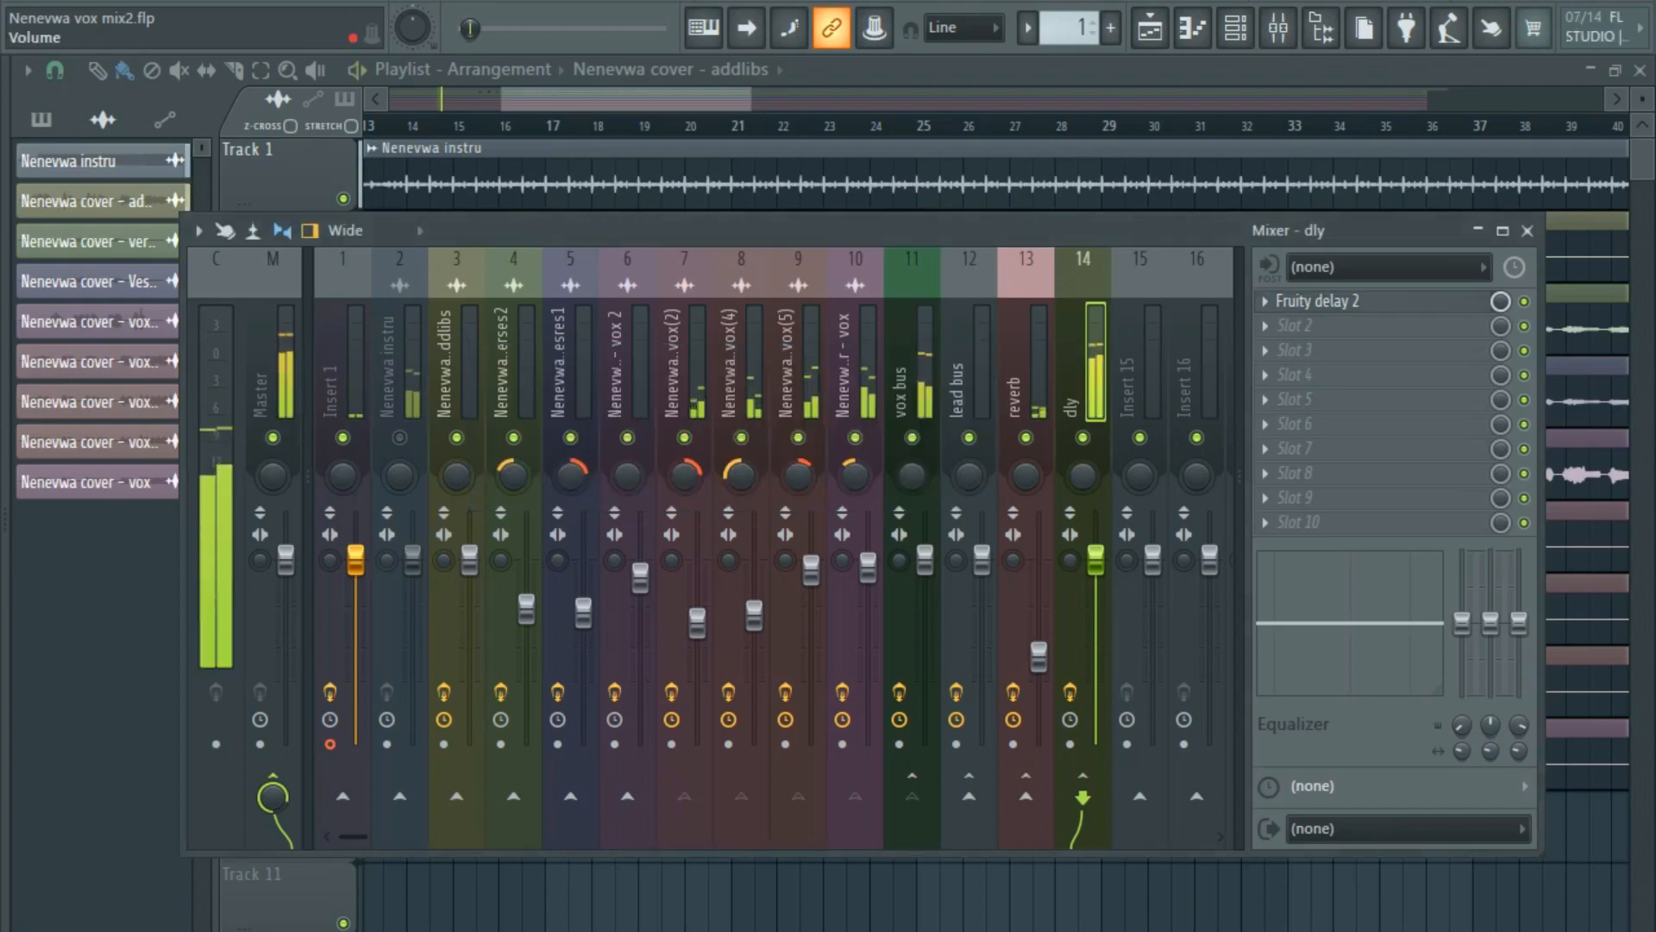
drag(1096, 559, 1095, 703)
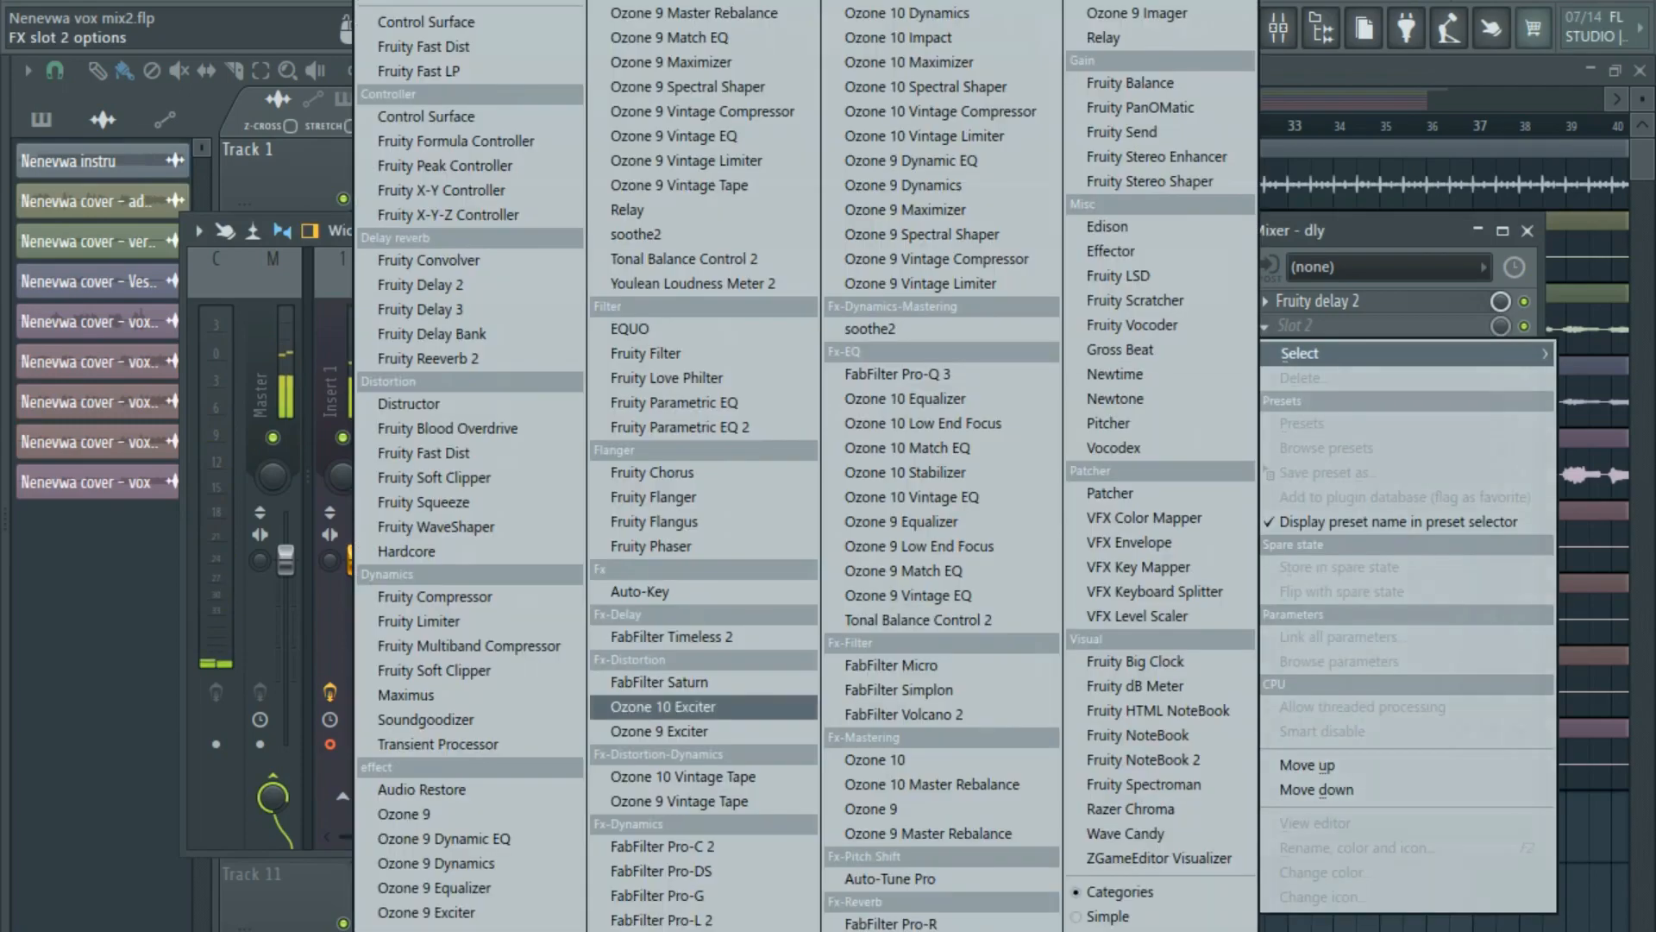
Add Fruity Limiter after the delay, switch it to compressor mode, and sidechain it to the vox bus.
click(1303, 326)
click(420, 621)
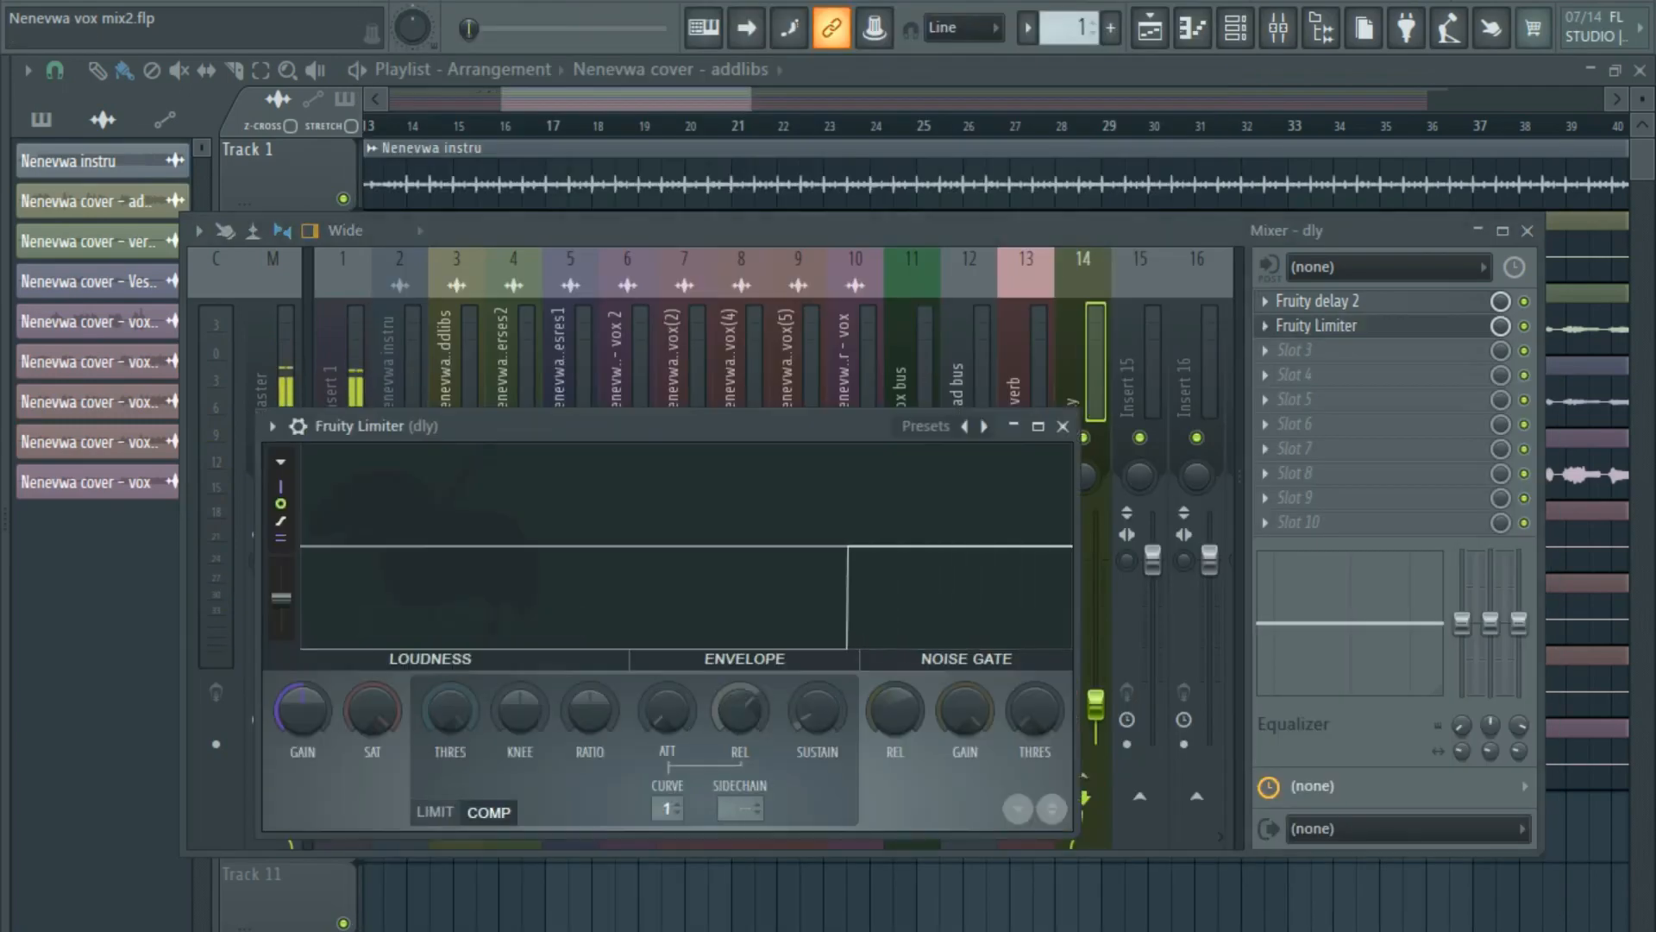
click(489, 811)
click(740, 809)
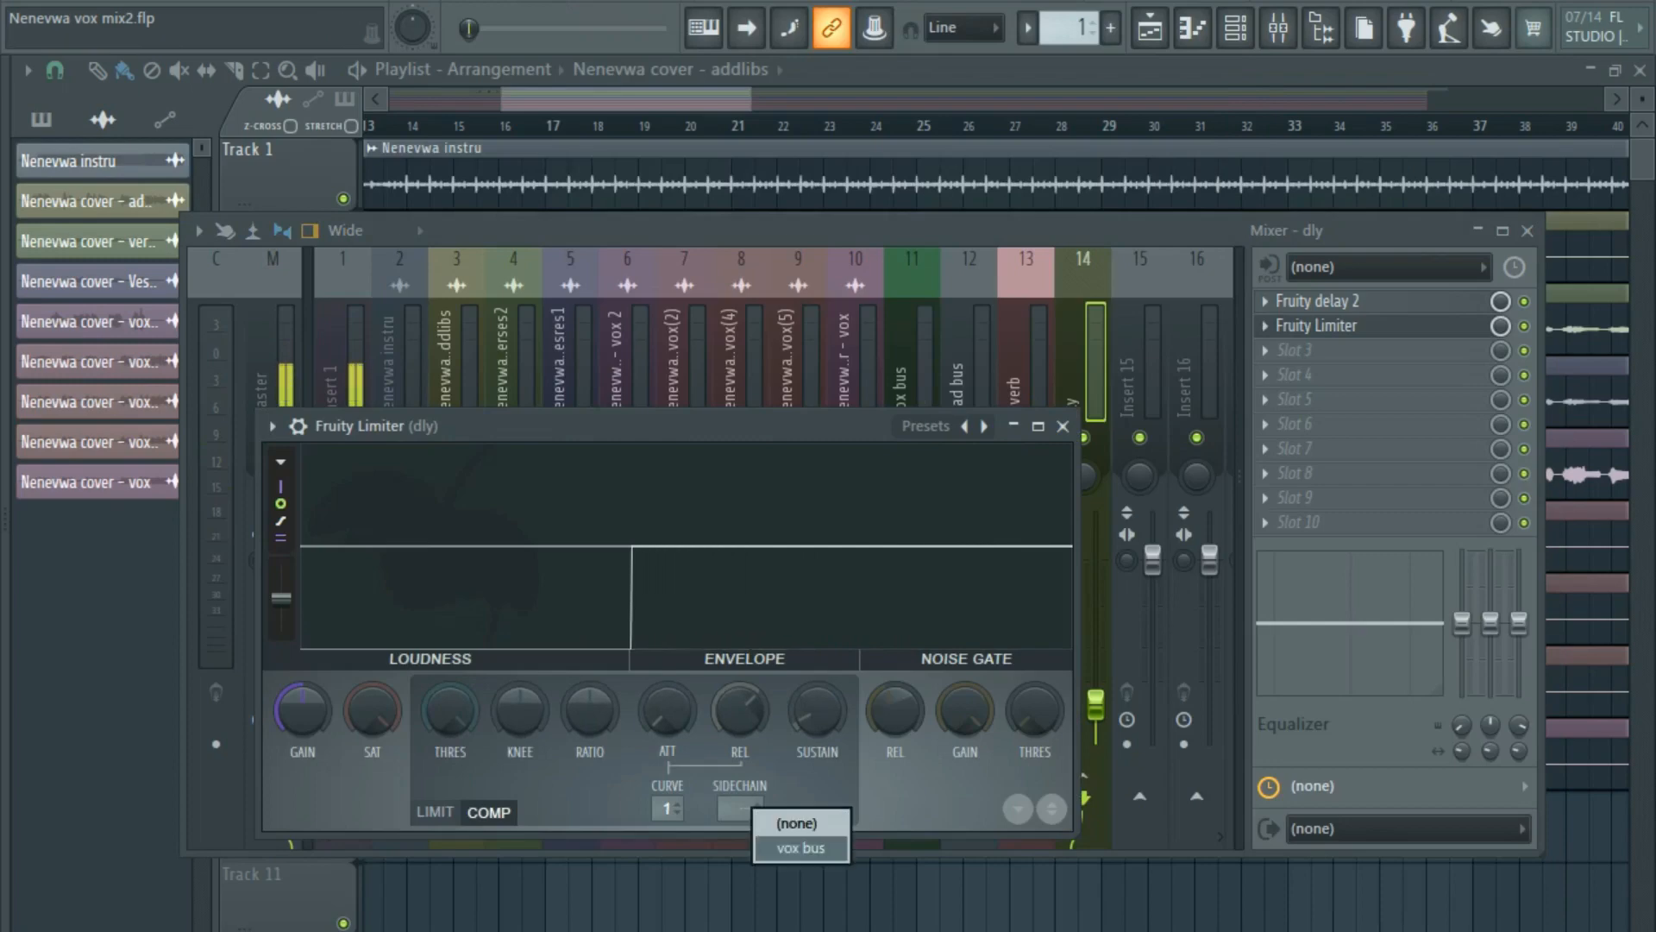
click(798, 846)
Lower the dly compressor's threshold to slightly below -19.4 dB and set its knee to 48% during playback.
drag(449, 710, 449, 764)
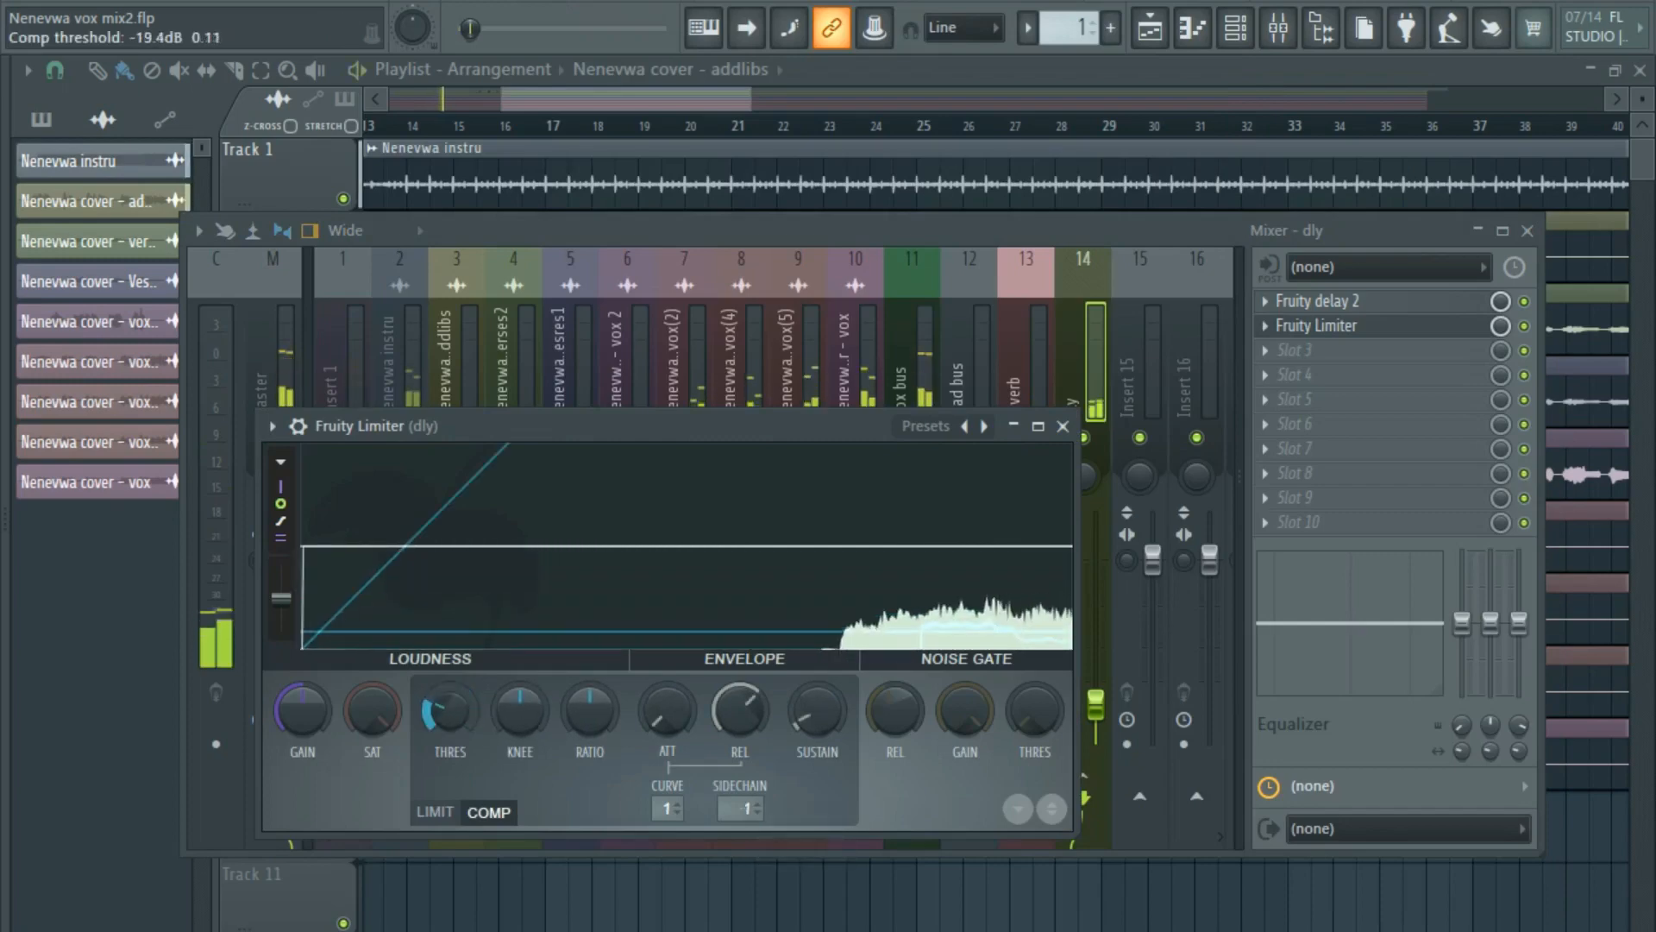
drag(520, 710, 520, 677)
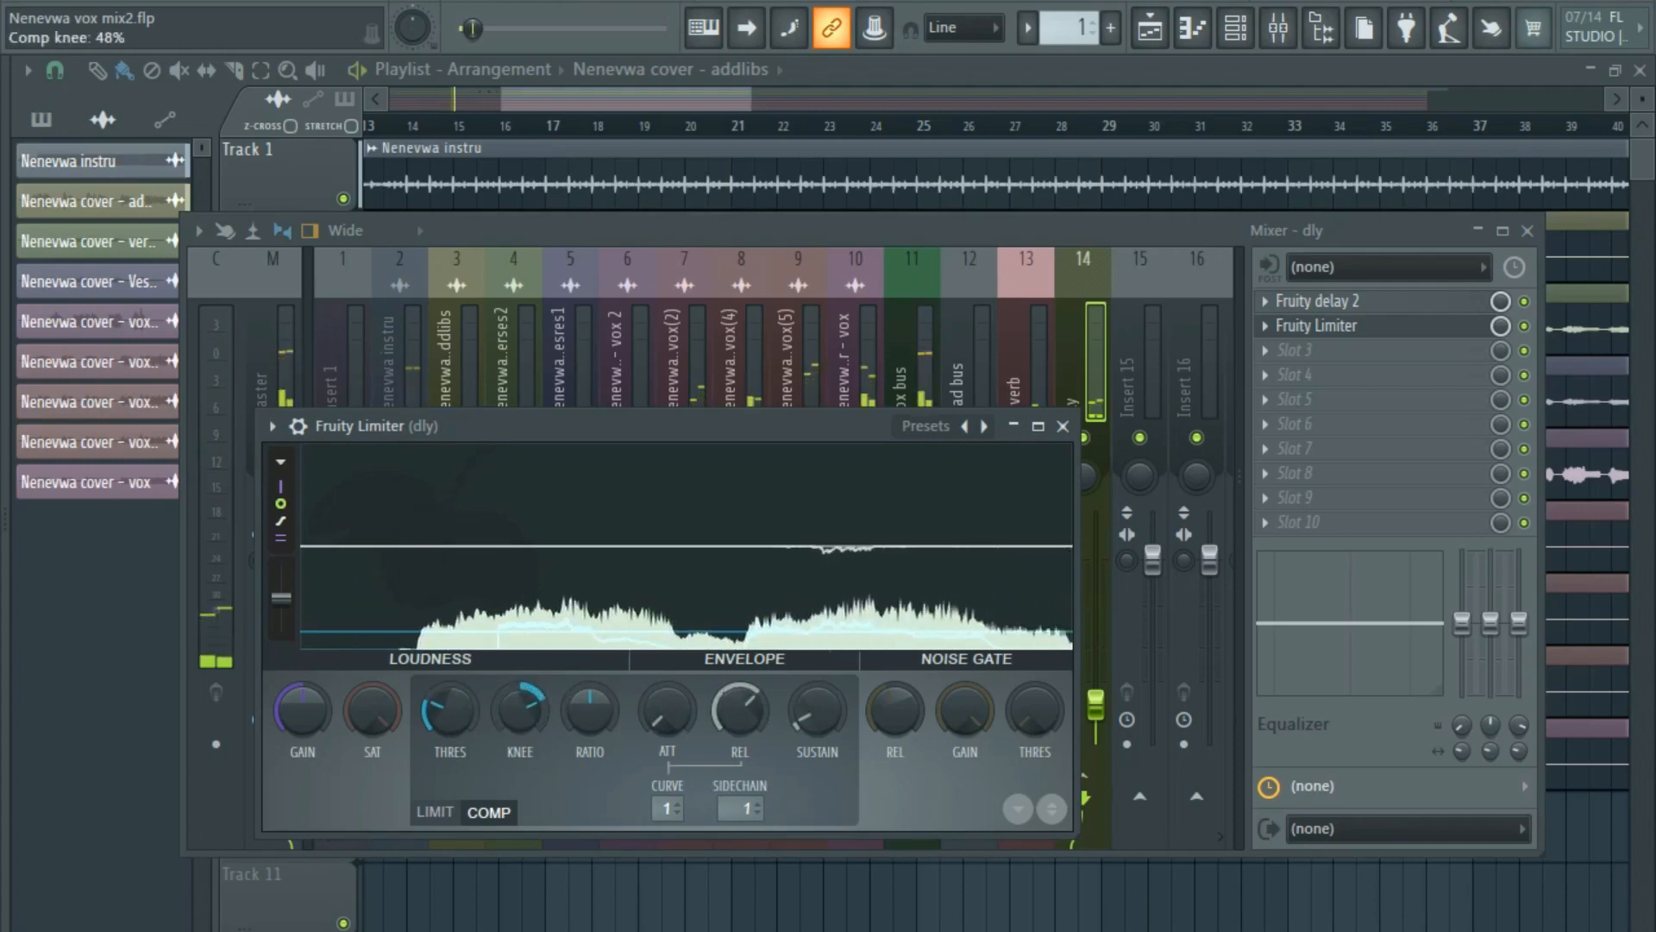
drag(450, 710, 449, 727)
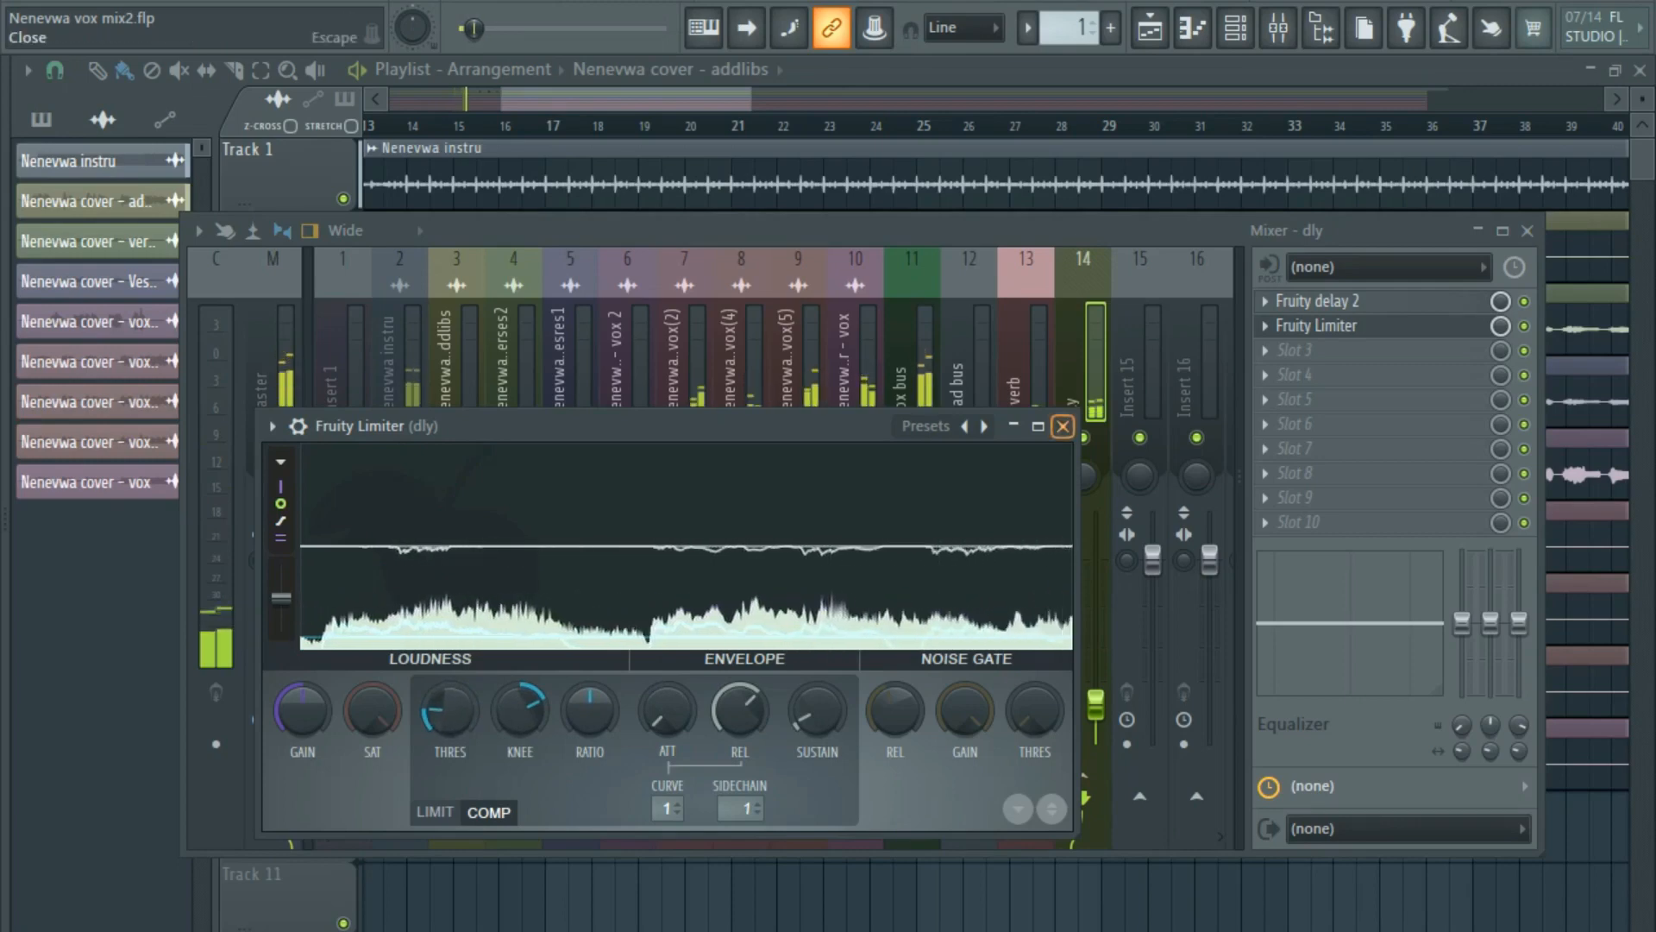
click(1063, 426)
Check the reverb channel's compressor settings and lower the dly channel's volume slightly further.
click(1027, 363)
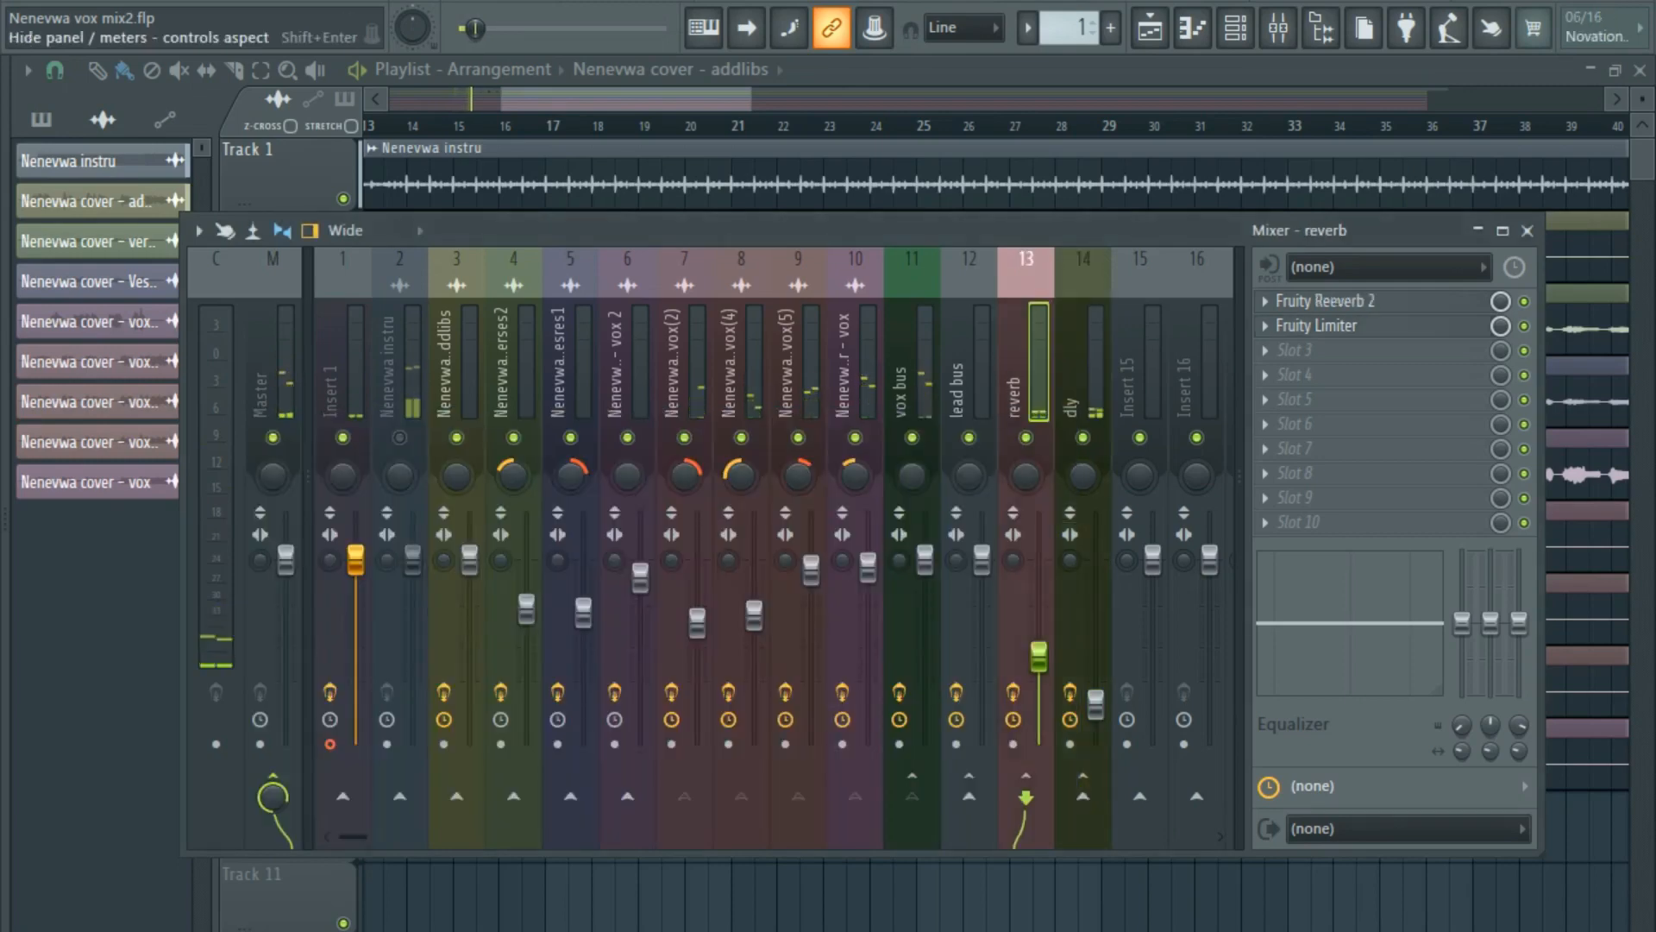
click(1317, 325)
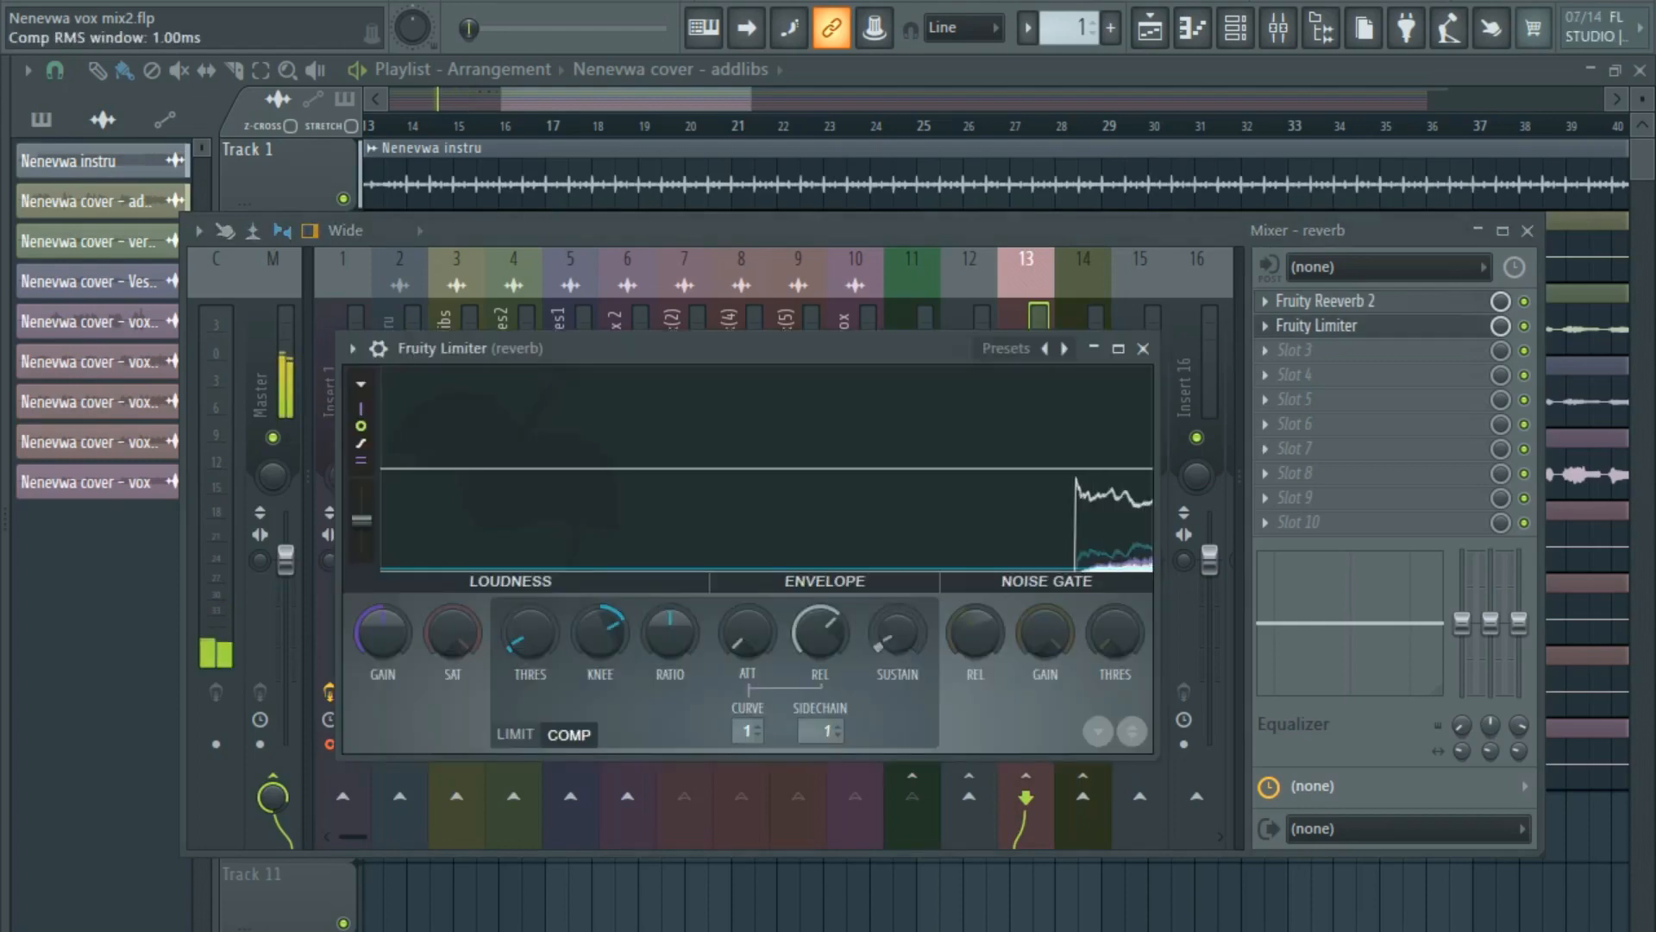
key(Escape)
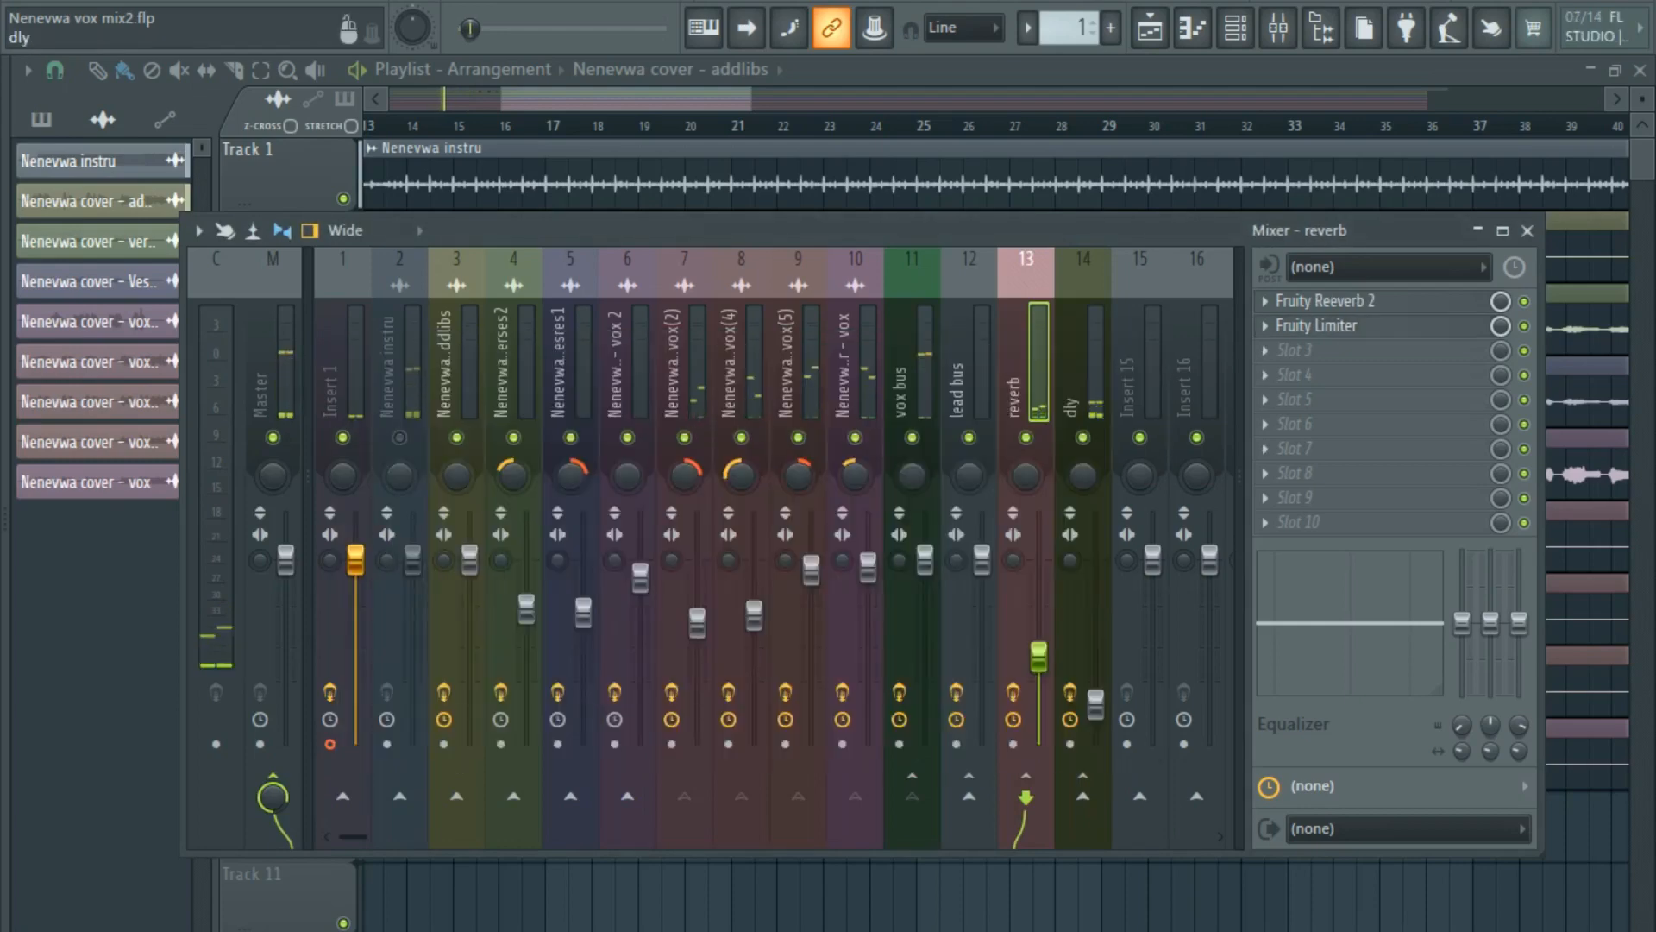
drag(1096, 704, 1095, 713)
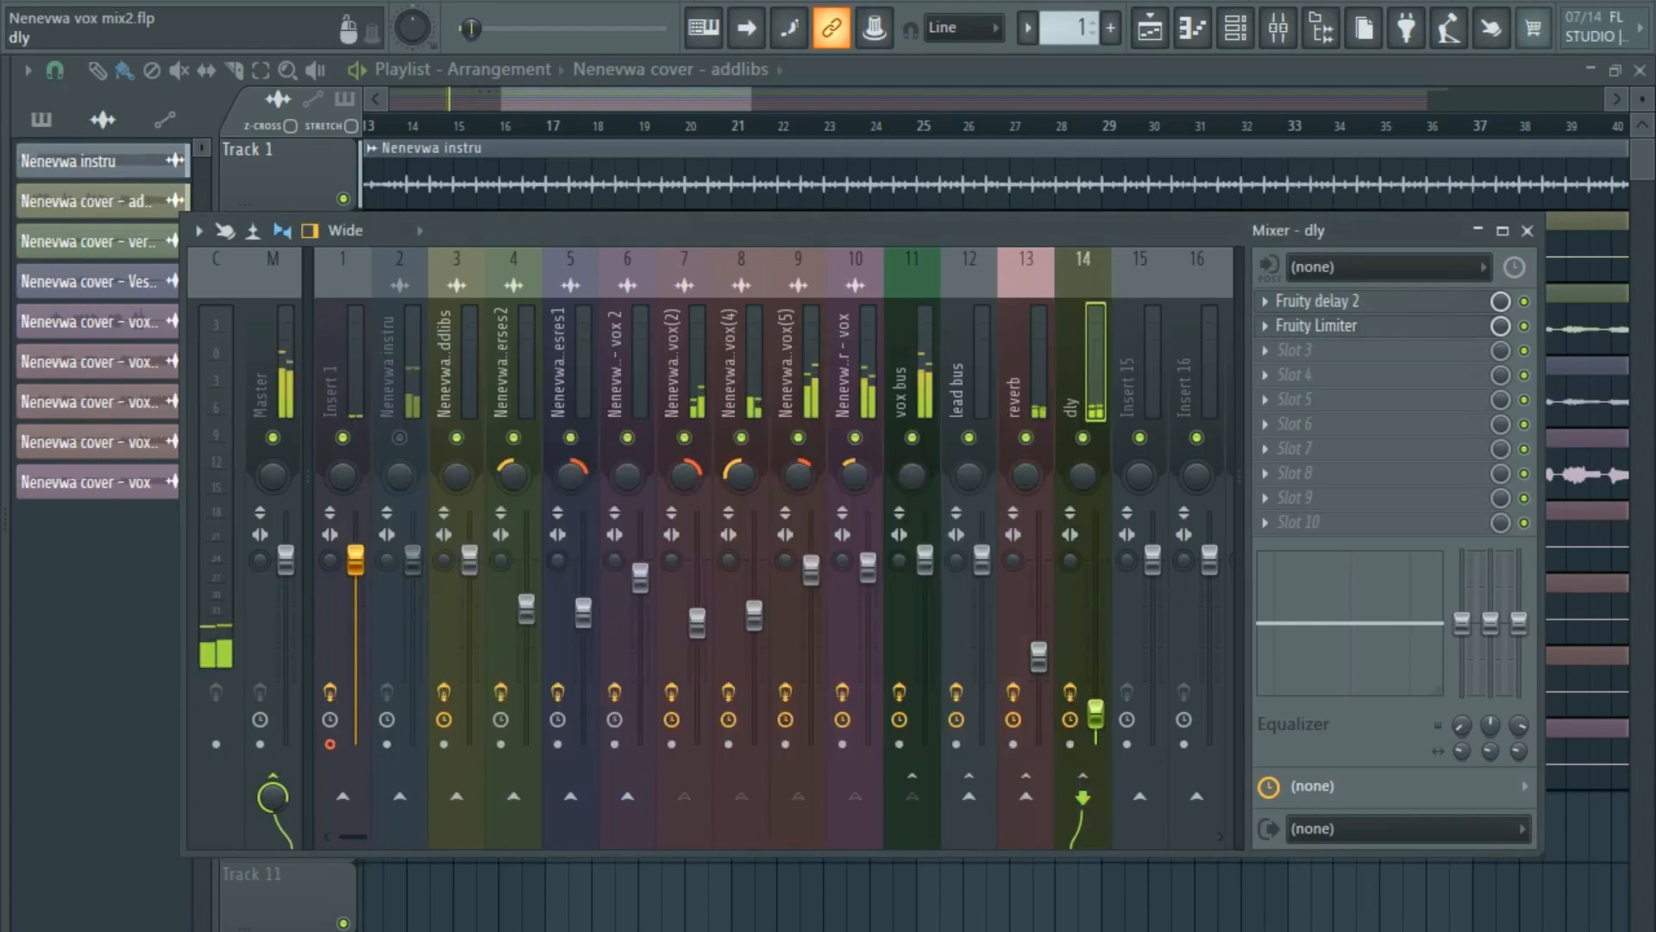
Add Fruity Parametric EQ 2 after the reverb channel's limiter and roll off the highs with band 7 and the lows with band 1.
click(1038, 363)
click(1265, 350)
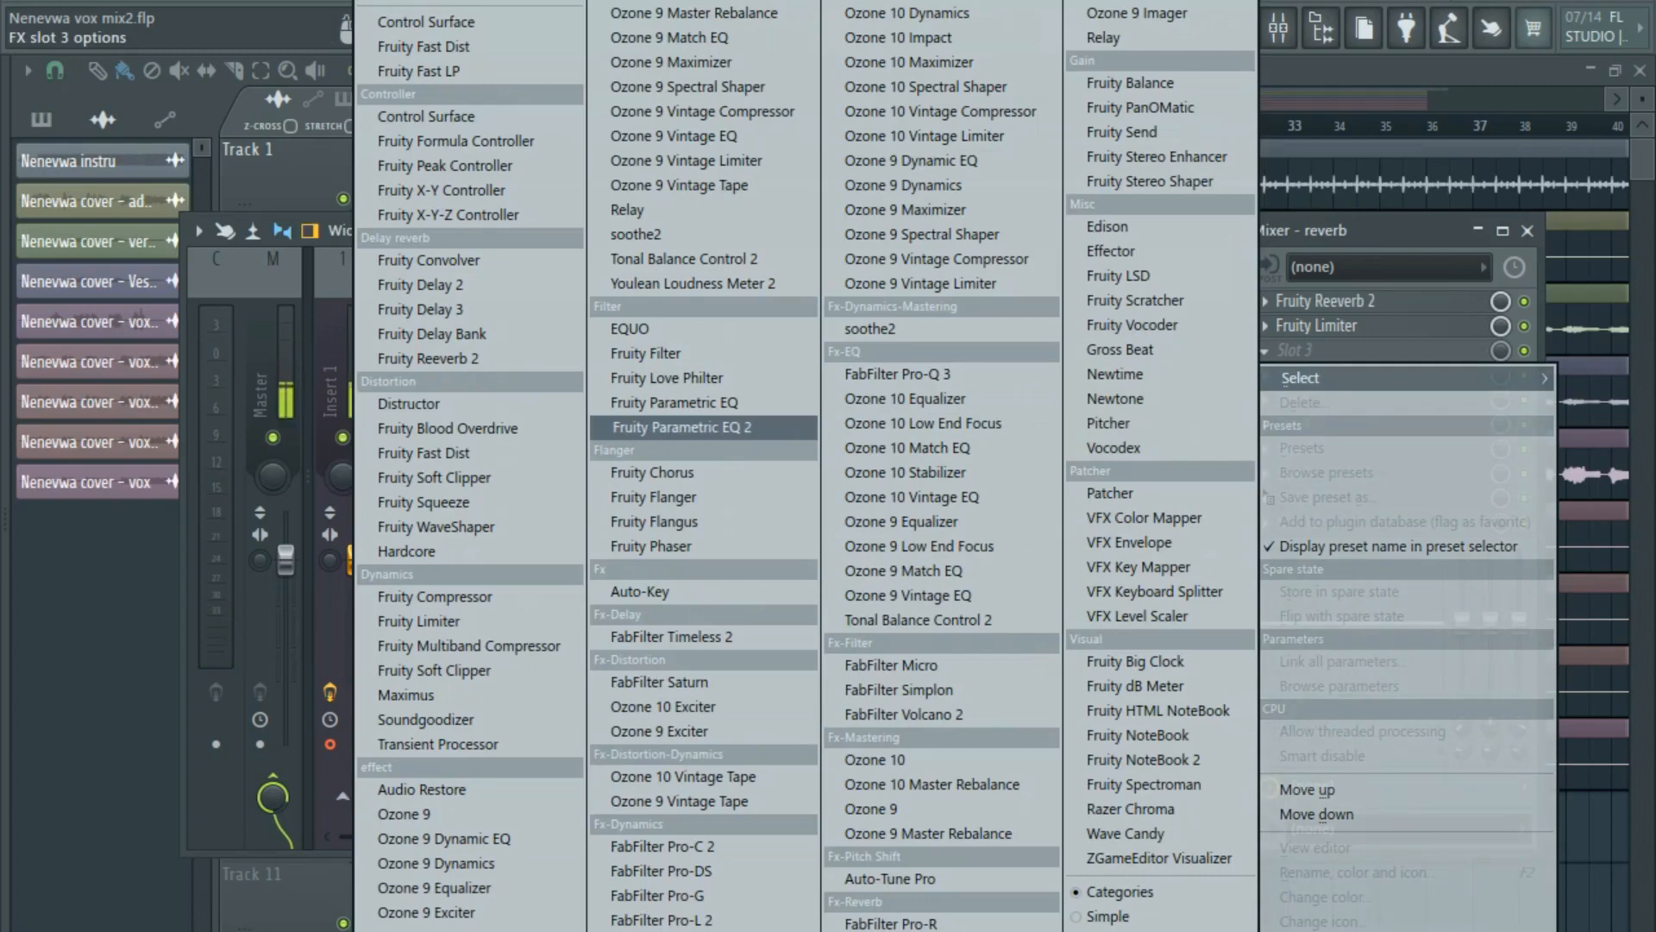
click(682, 427)
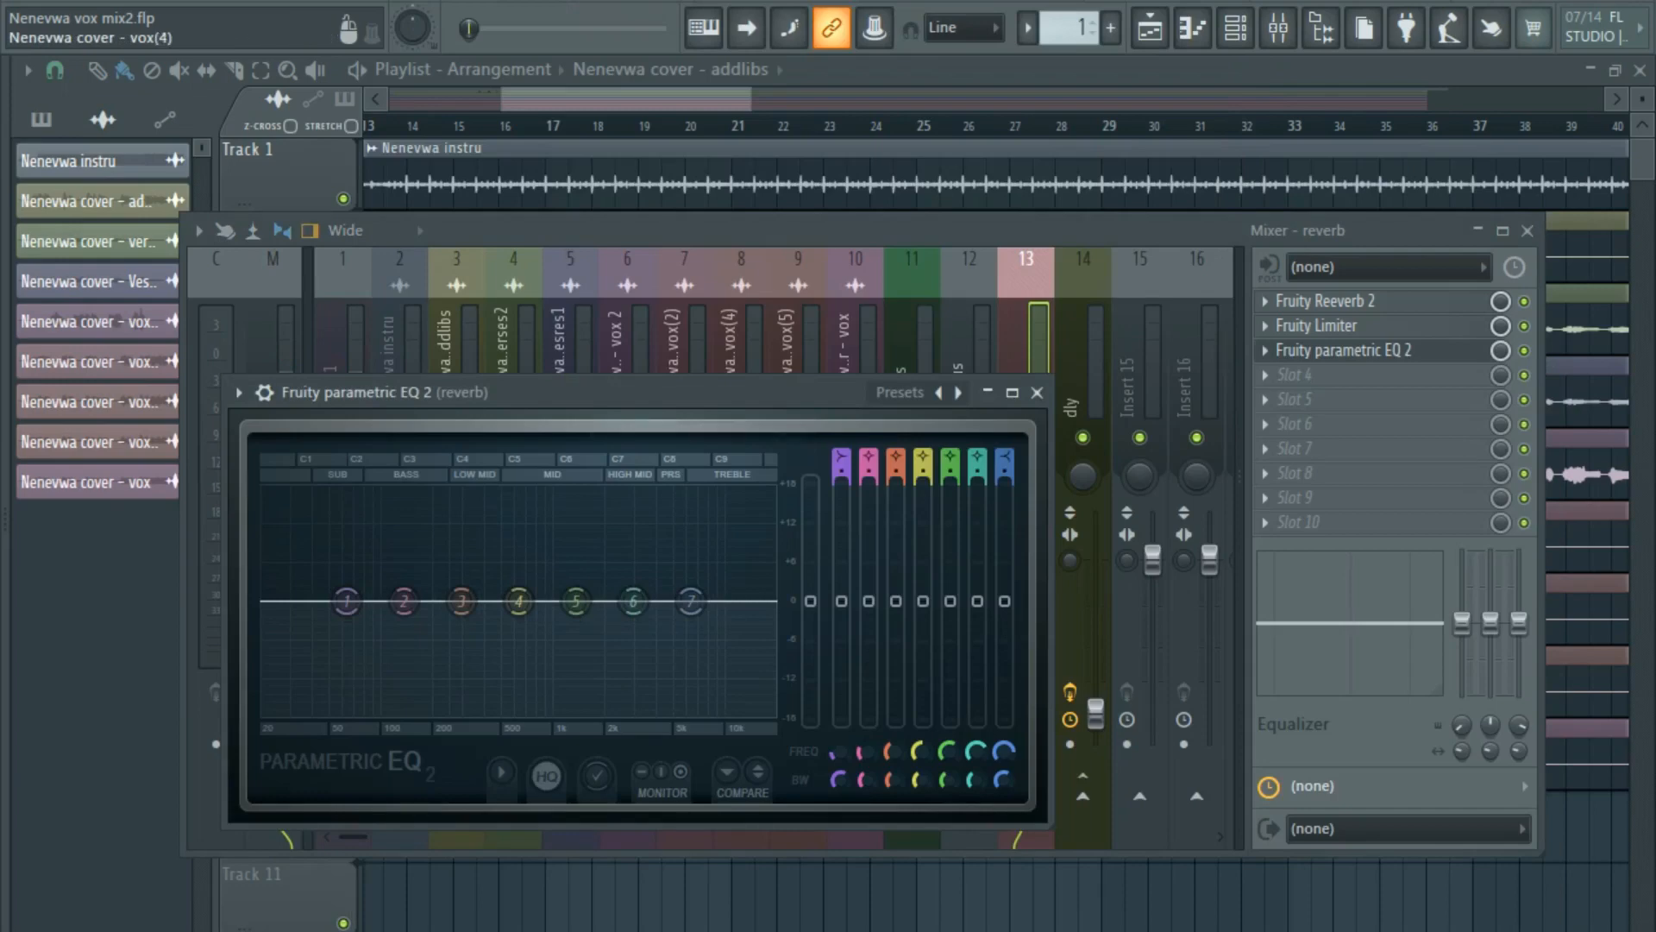
drag(561, 391, 610, 209)
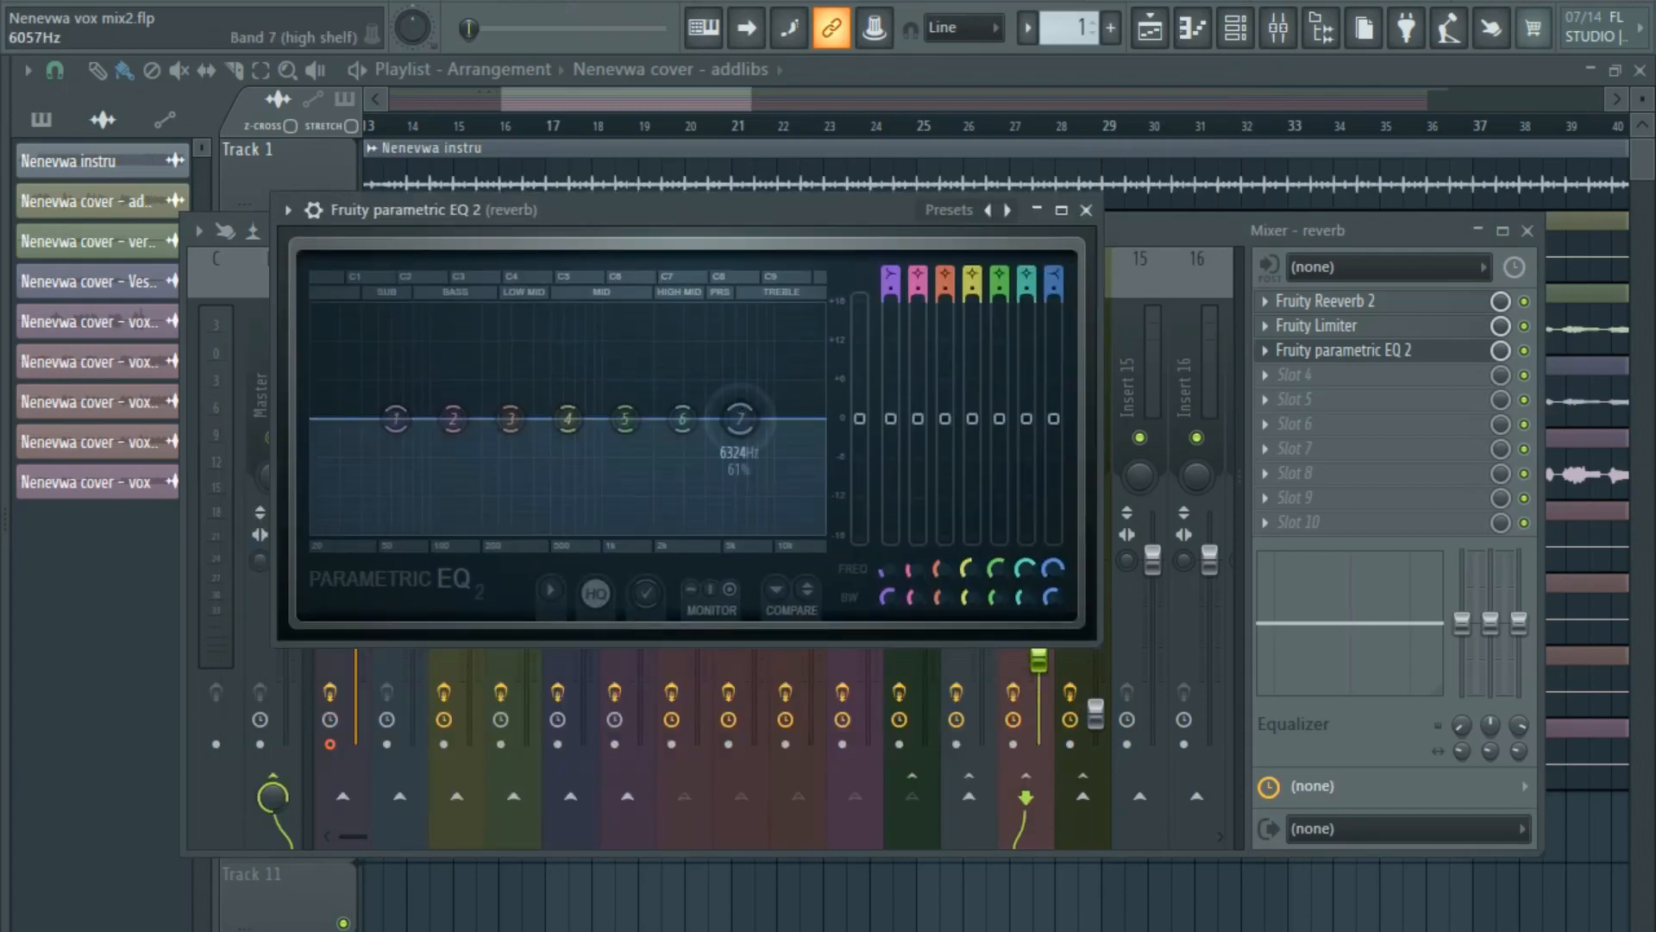
drag(740, 418, 739, 528)
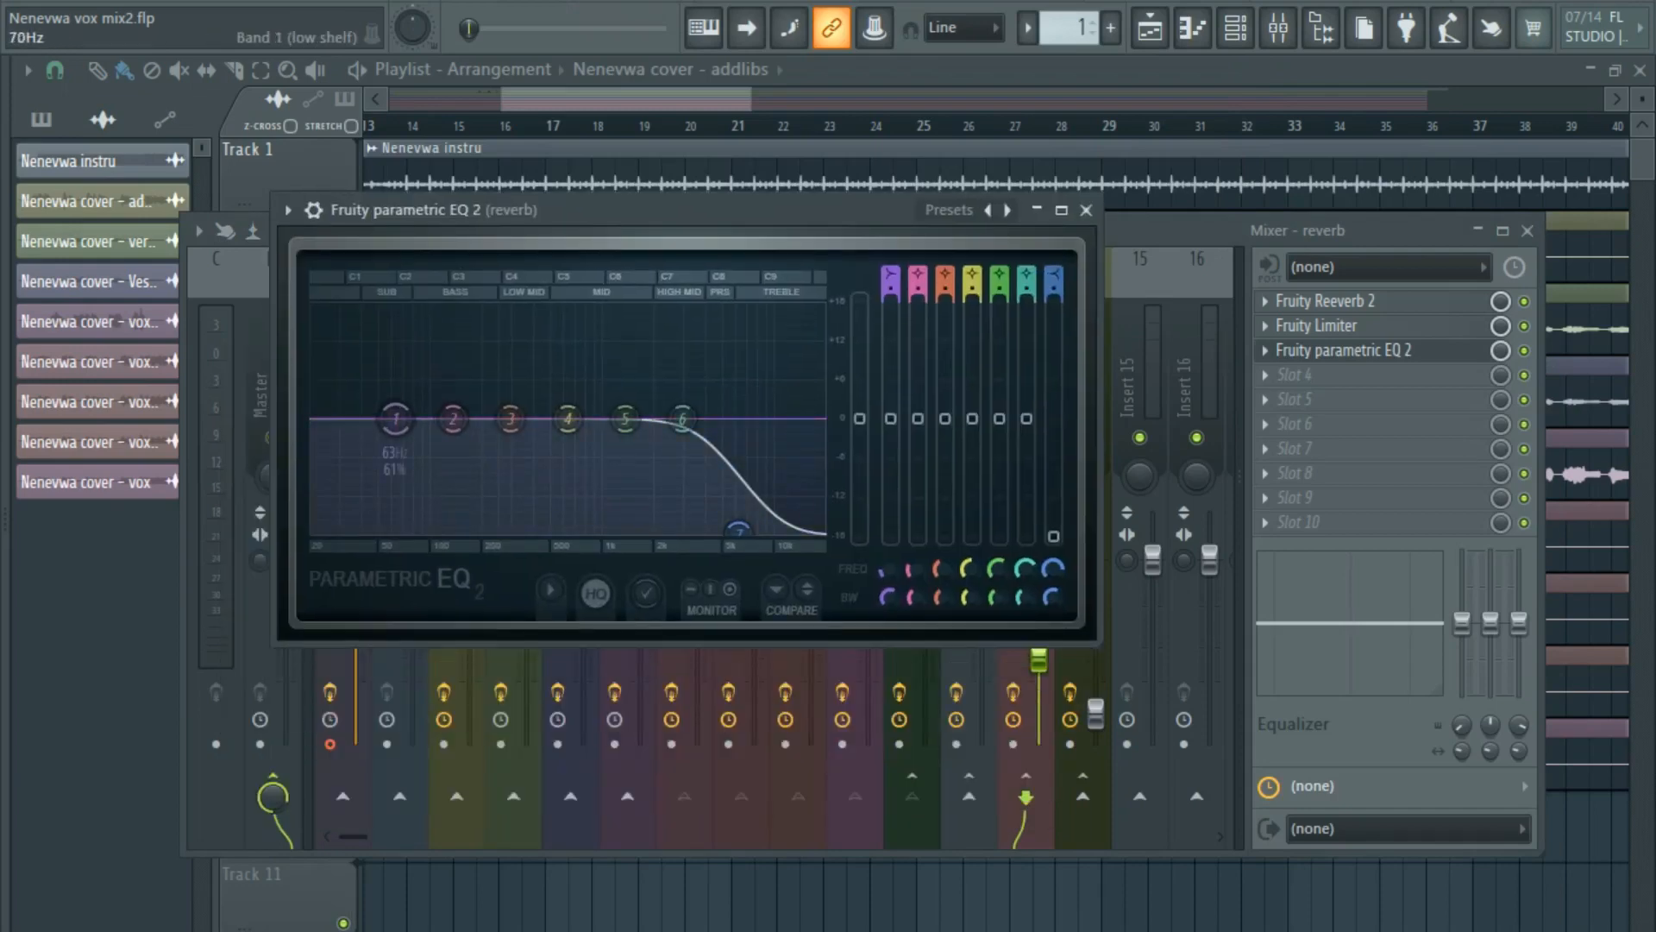
drag(395, 420, 431, 528)
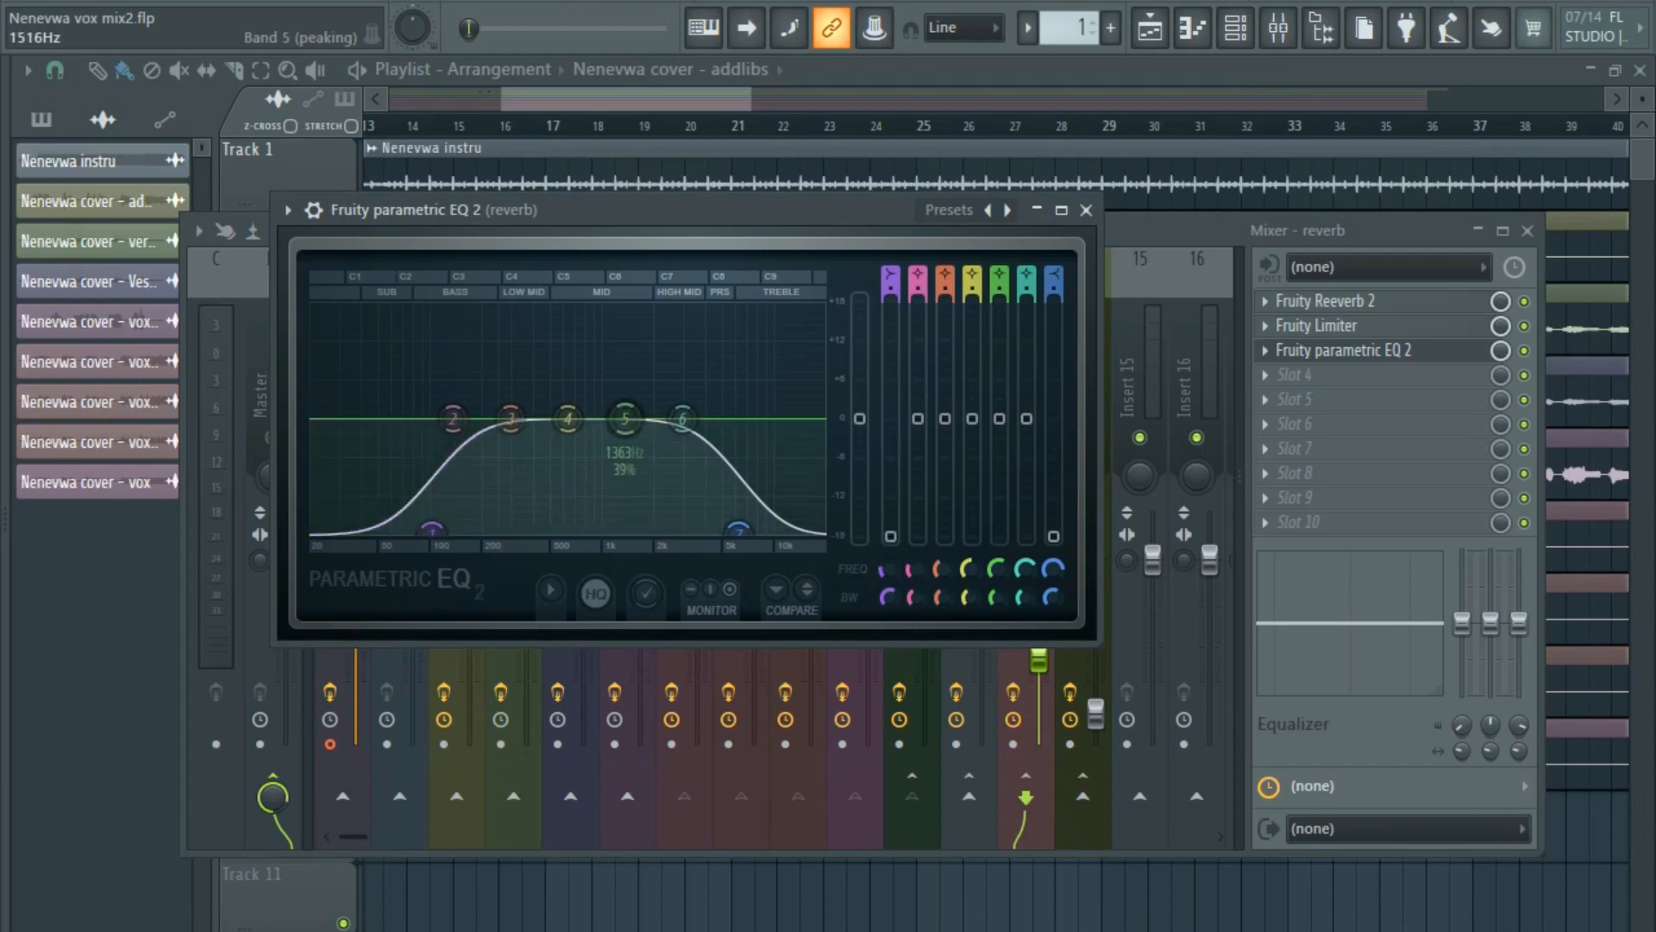
Cut the reverb's low mids with a wide band 4 dip and reduce band 6 slightly in the high mids.
drag(568, 418, 547, 455)
scroll(547, 456, up, 6)
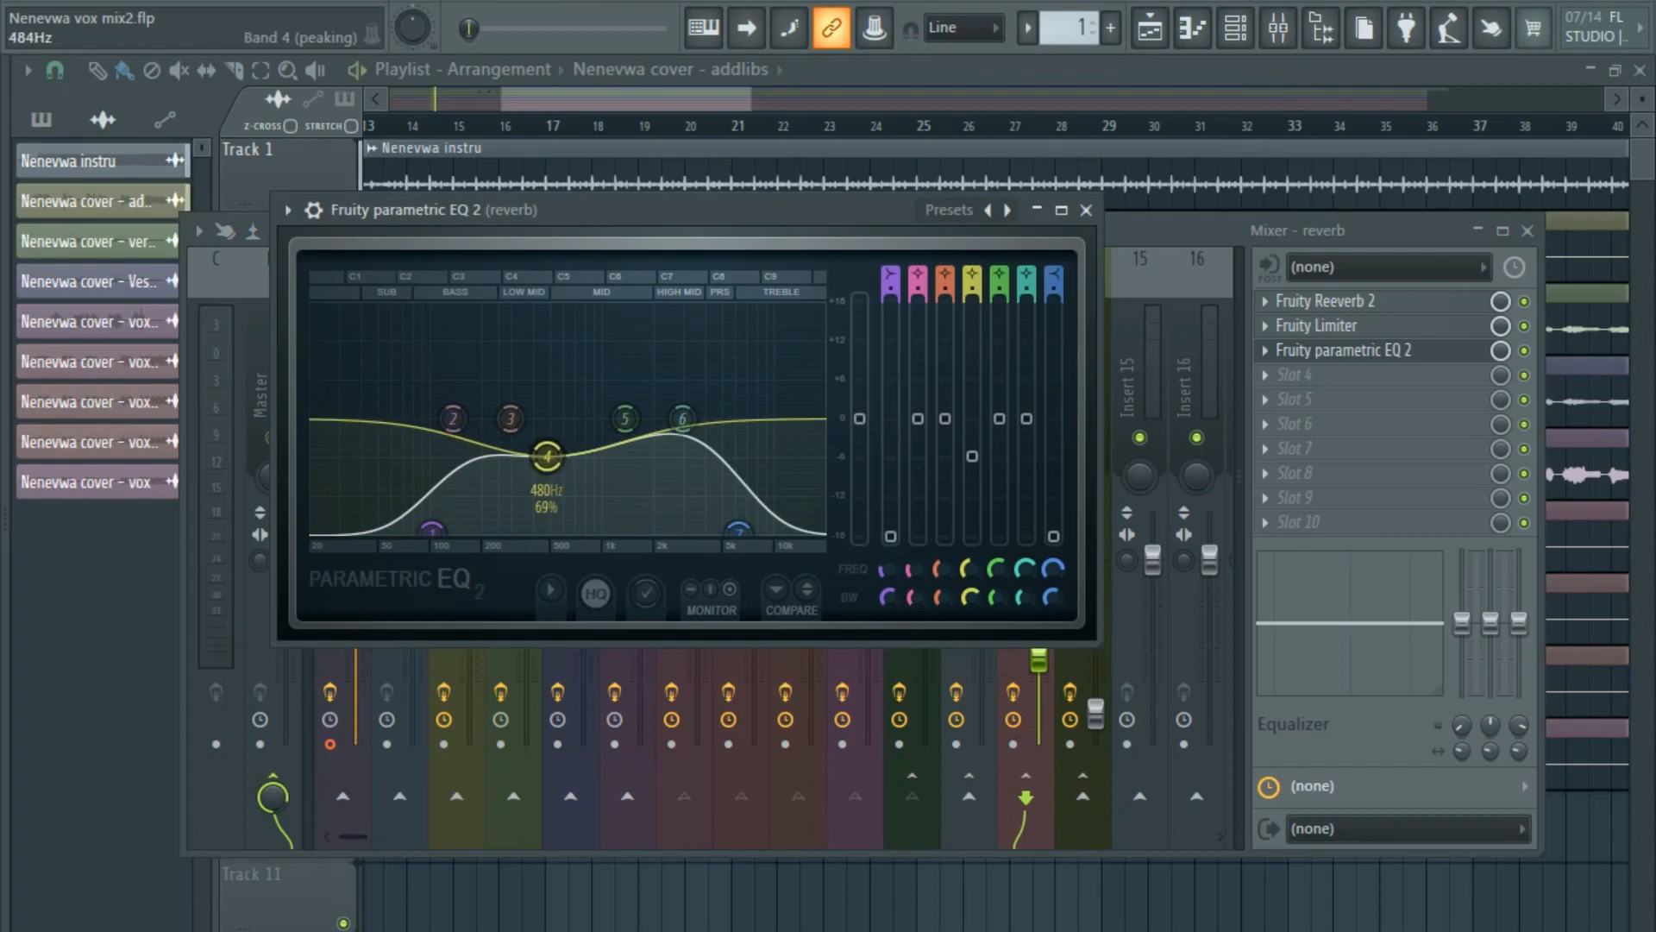
drag(547, 455, 537, 457)
drag(682, 418, 682, 433)
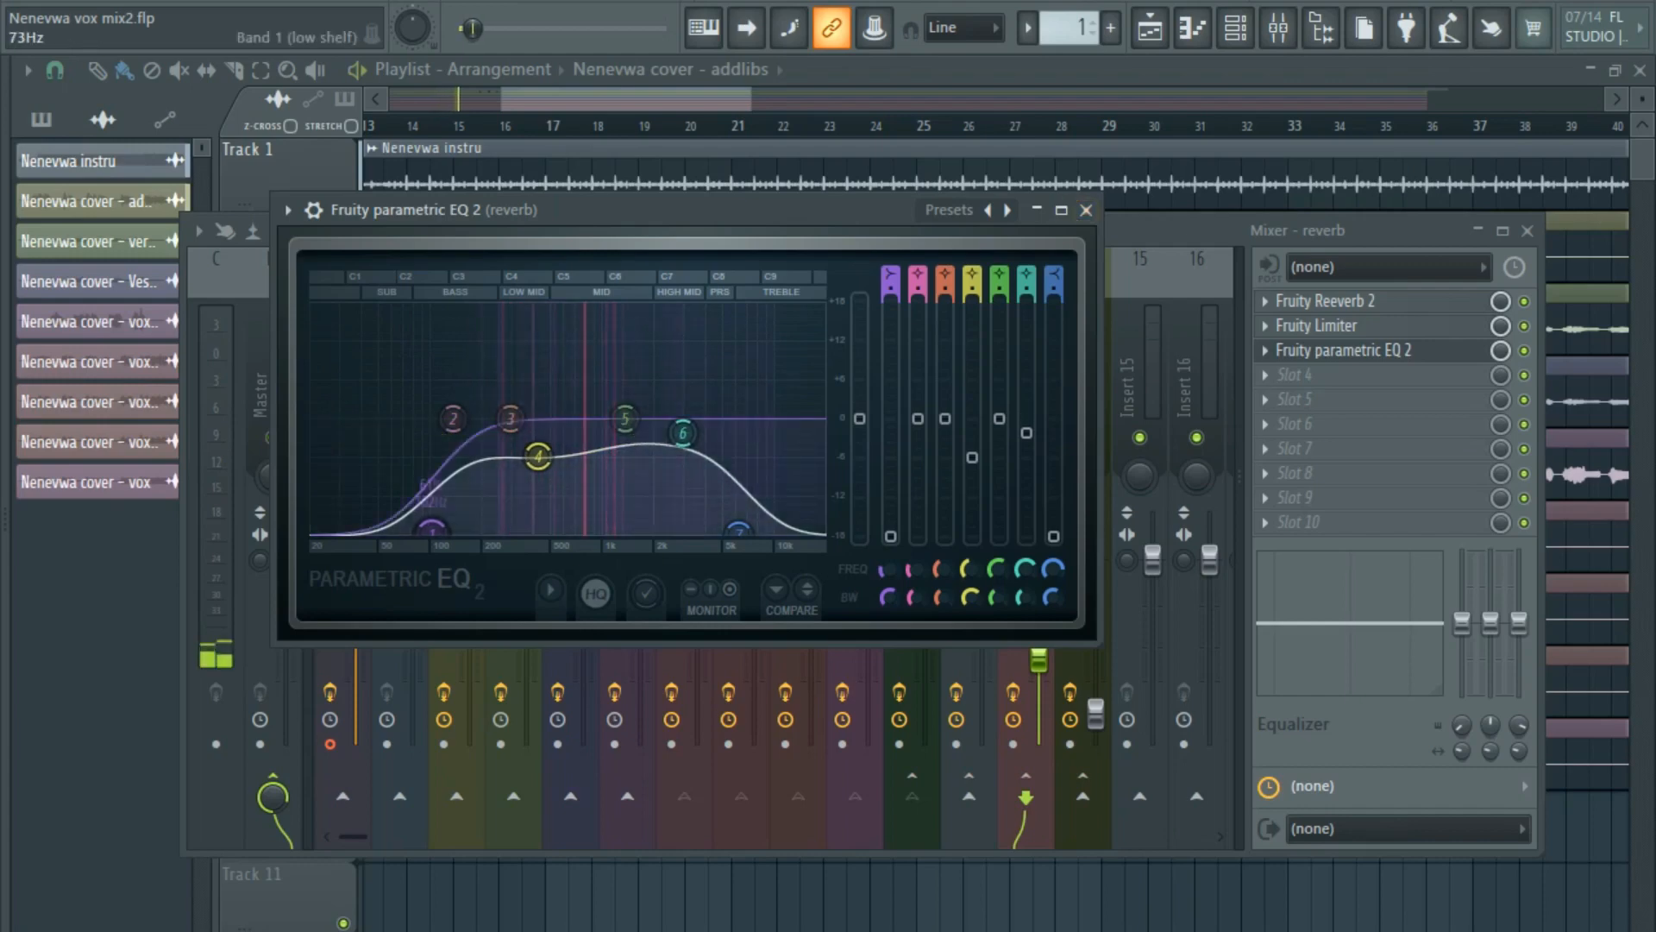
click(1086, 210)
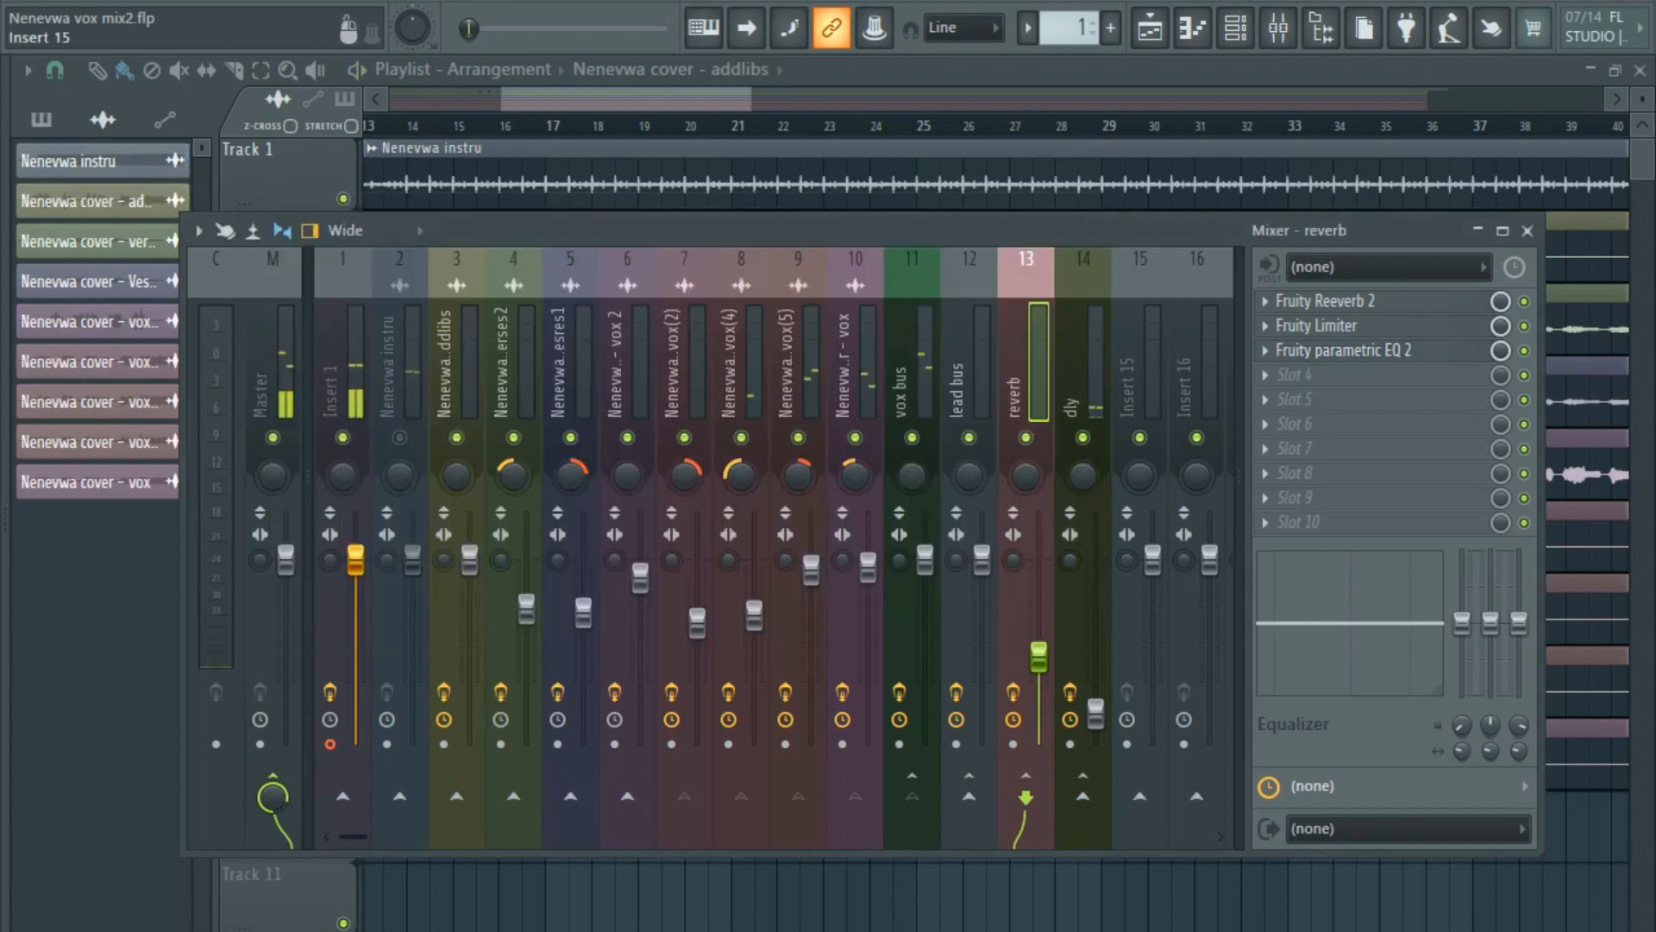
Add Fruity Parametric EQ 2 after the dly channel's limiter and load the Cp Default preset with its 100 Hz high pass.
click(1082, 362)
click(1294, 350)
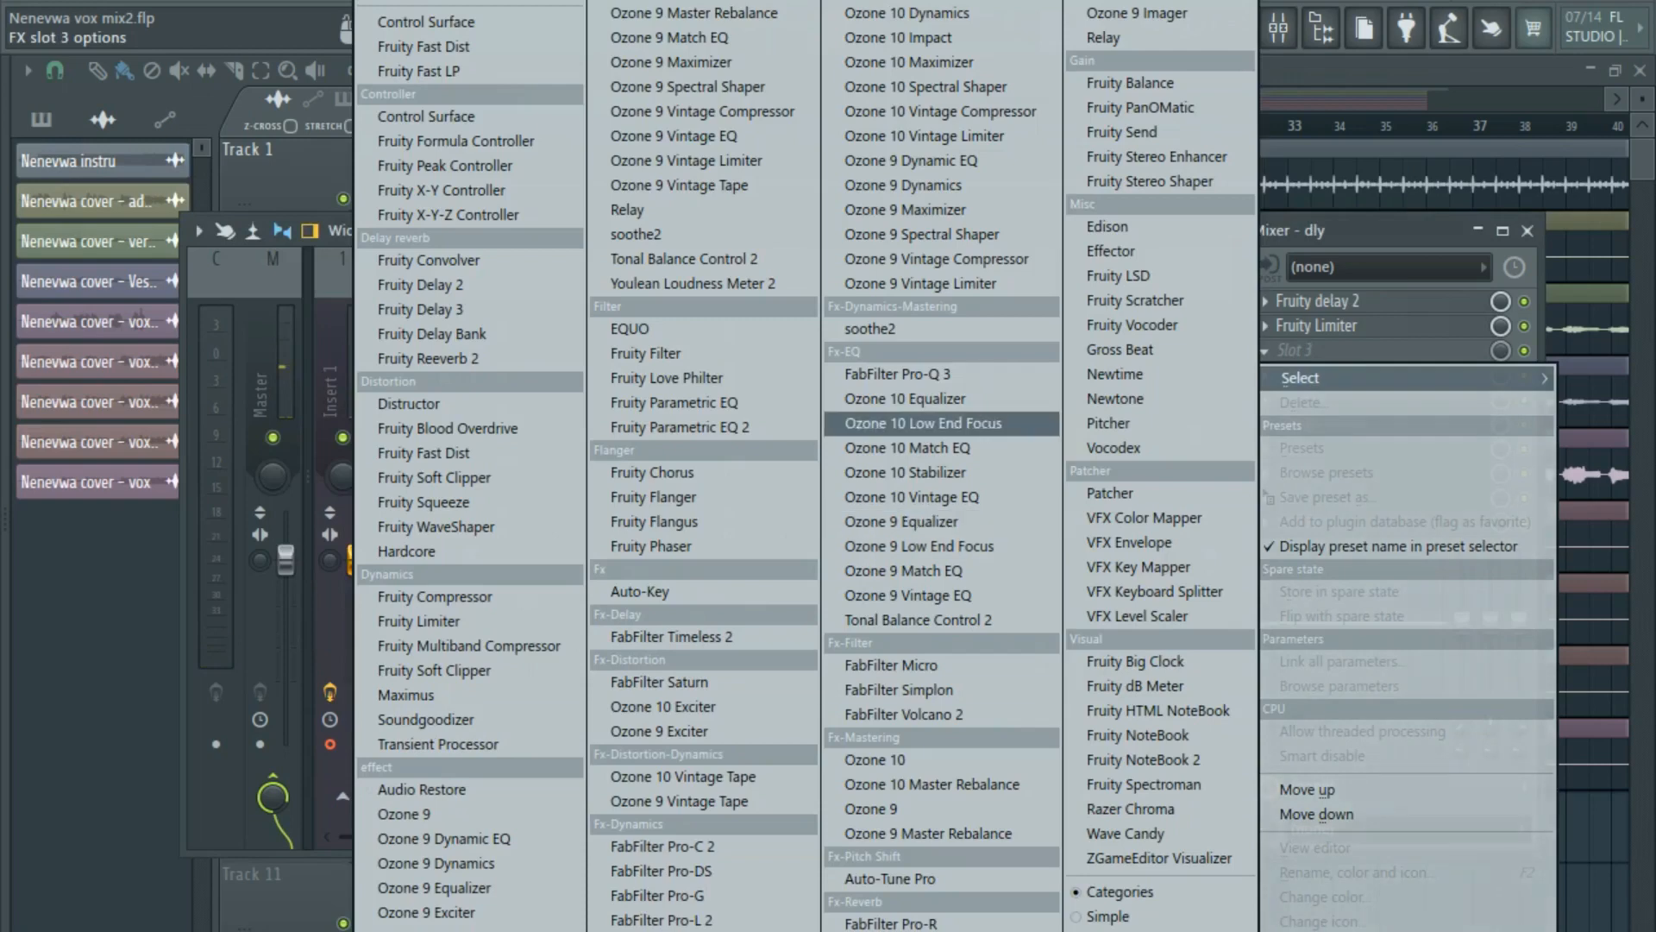
click(681, 427)
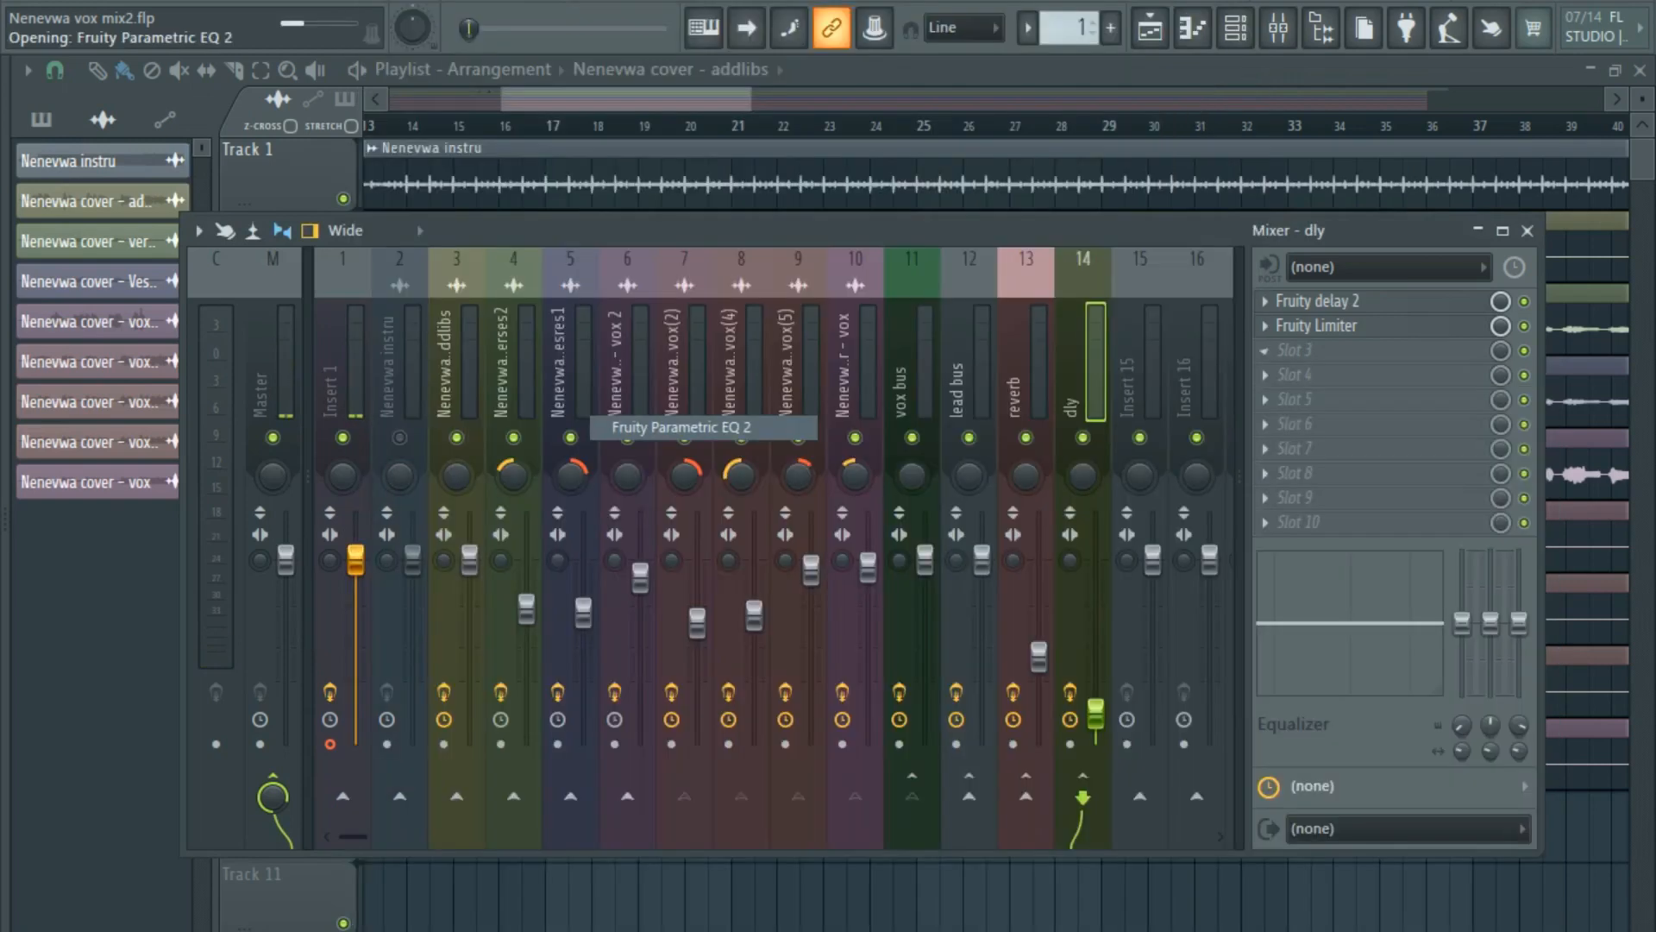
drag(483, 190, 721, 190)
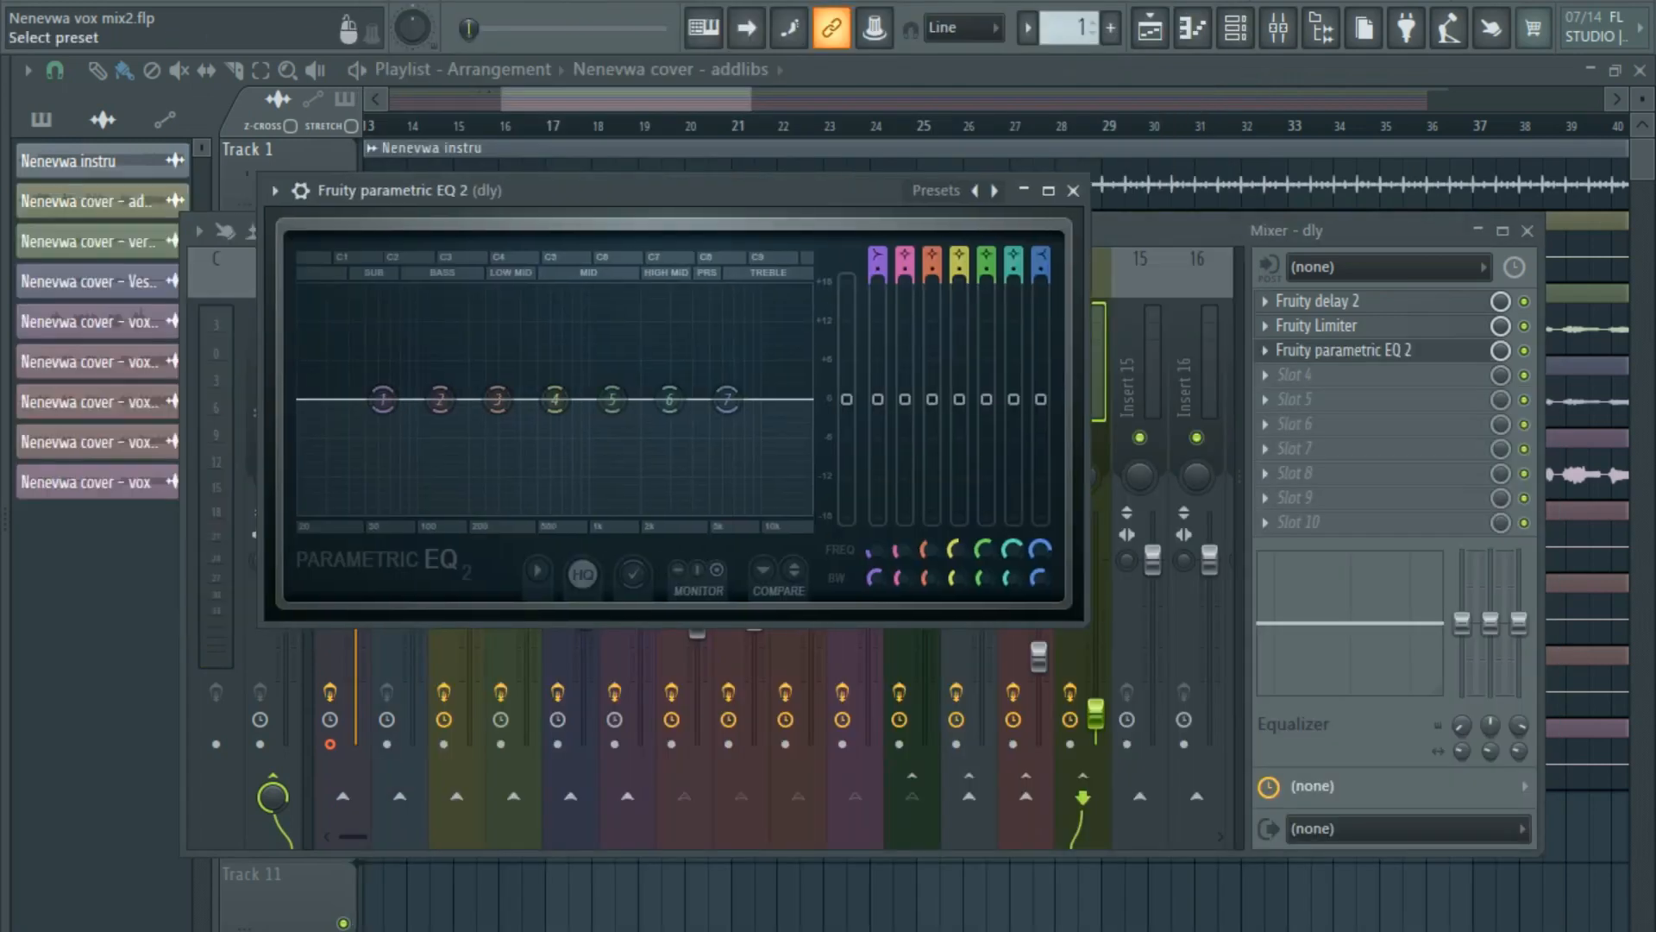
click(946, 191)
click(1002, 216)
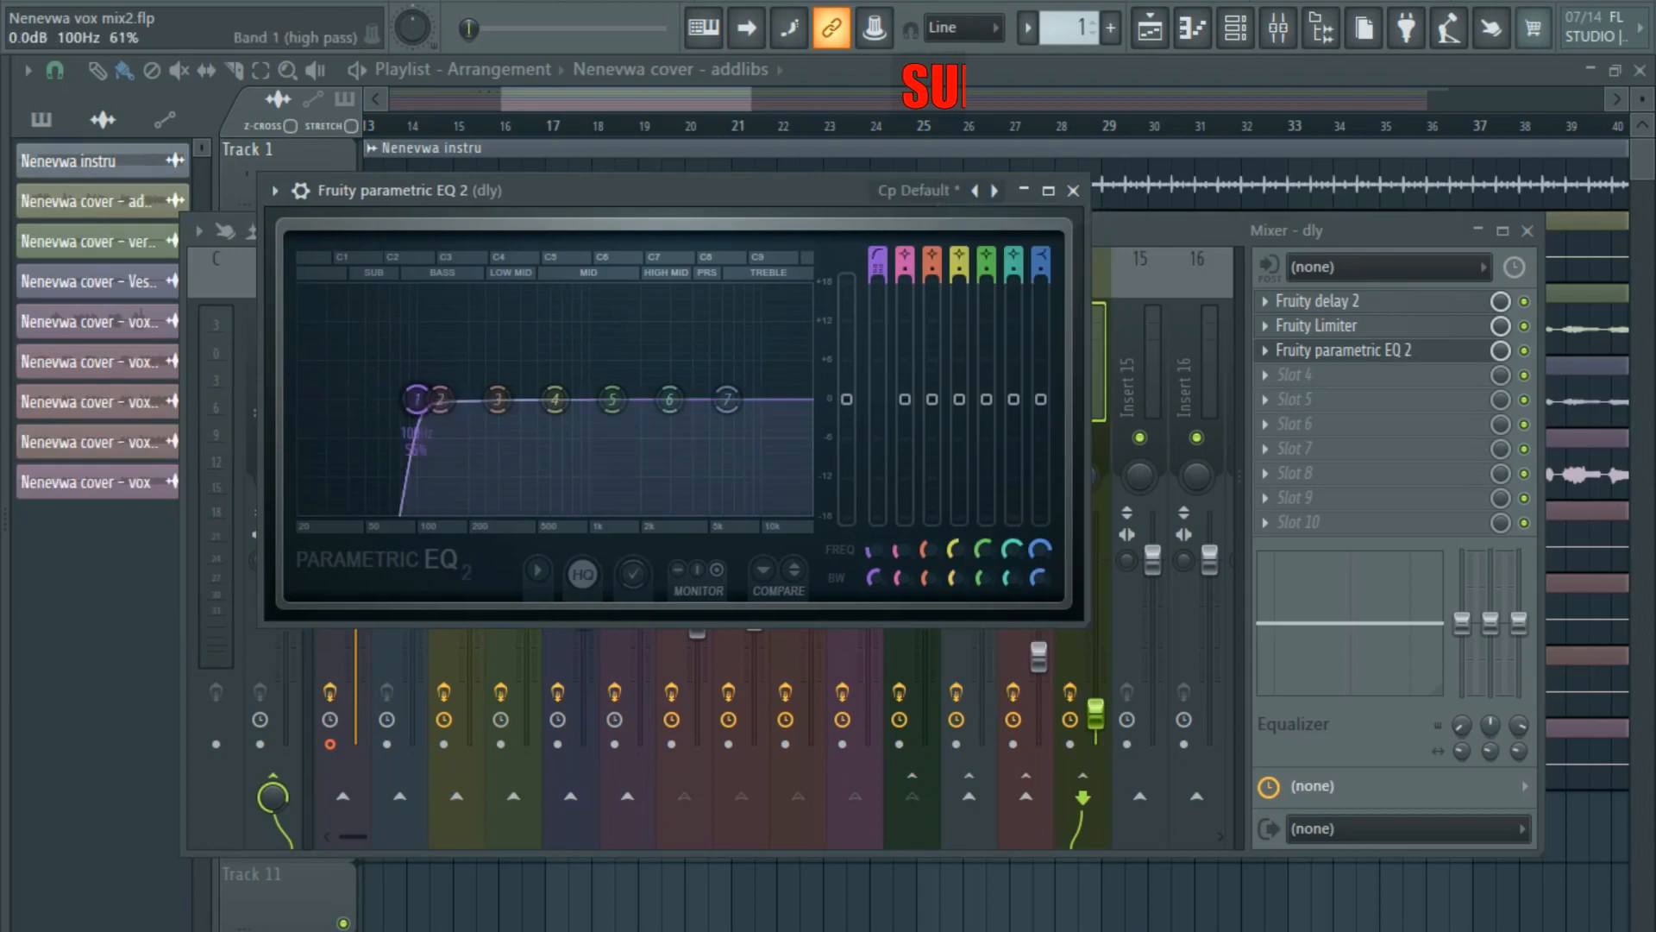
Shape the delay's EQ by rolling off the highs with band 7, dipping a wide band 4, and reducing band 6 slightly.
drag(735, 496, 741, 511)
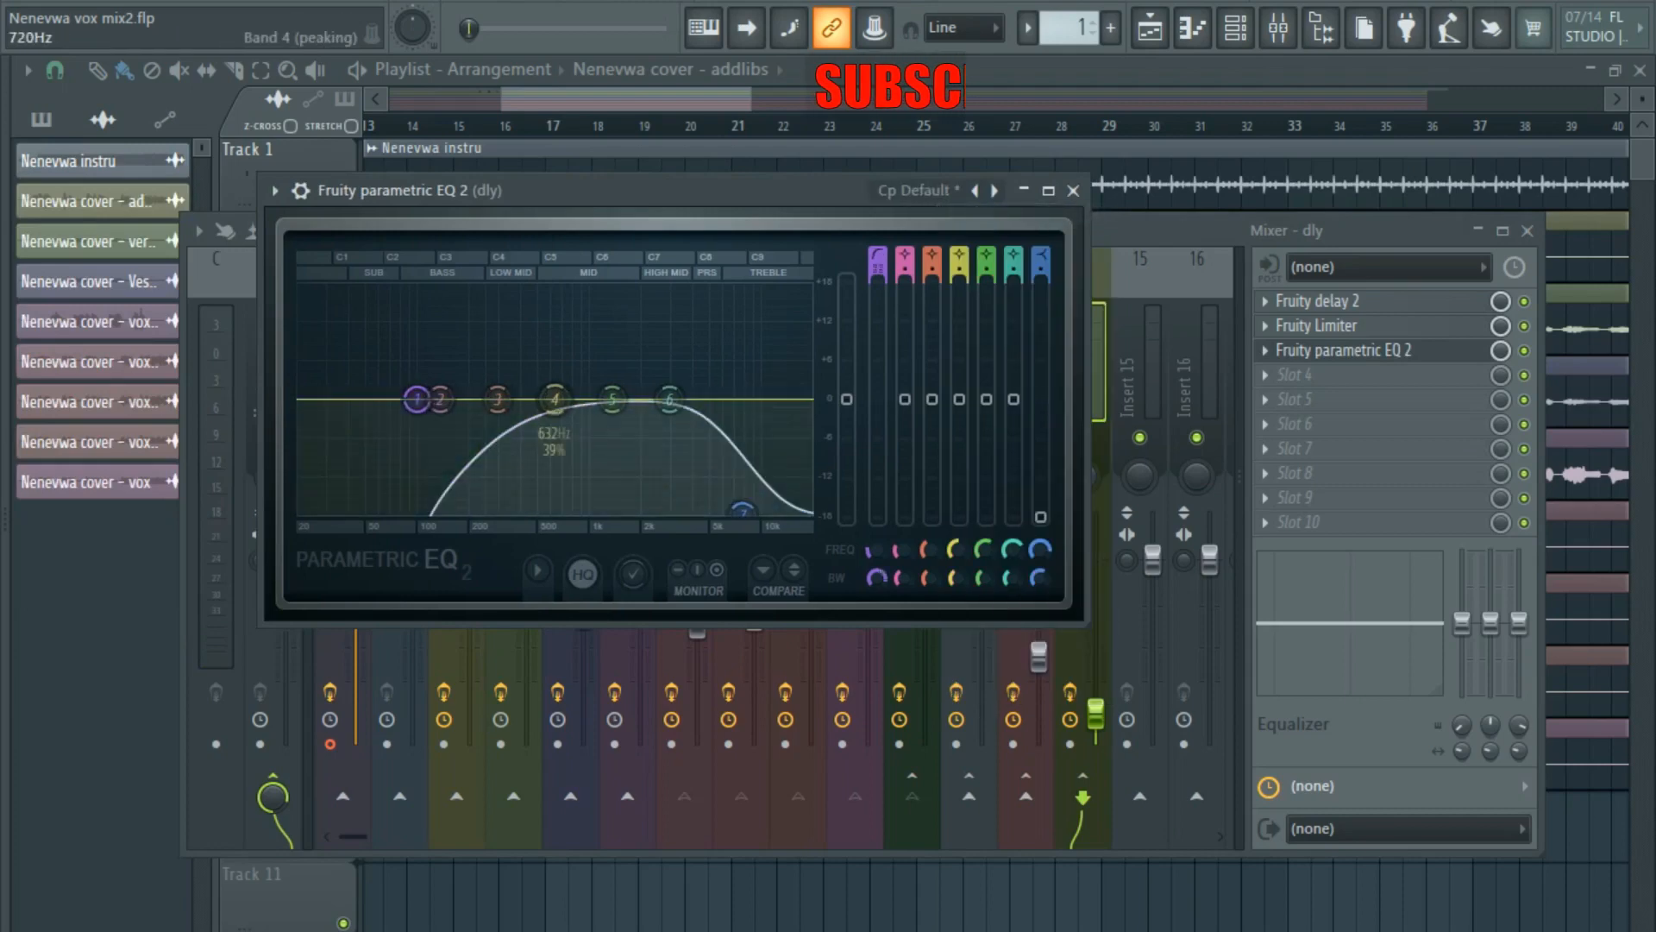
drag(555, 399, 547, 431)
scroll(548, 430, up, 5)
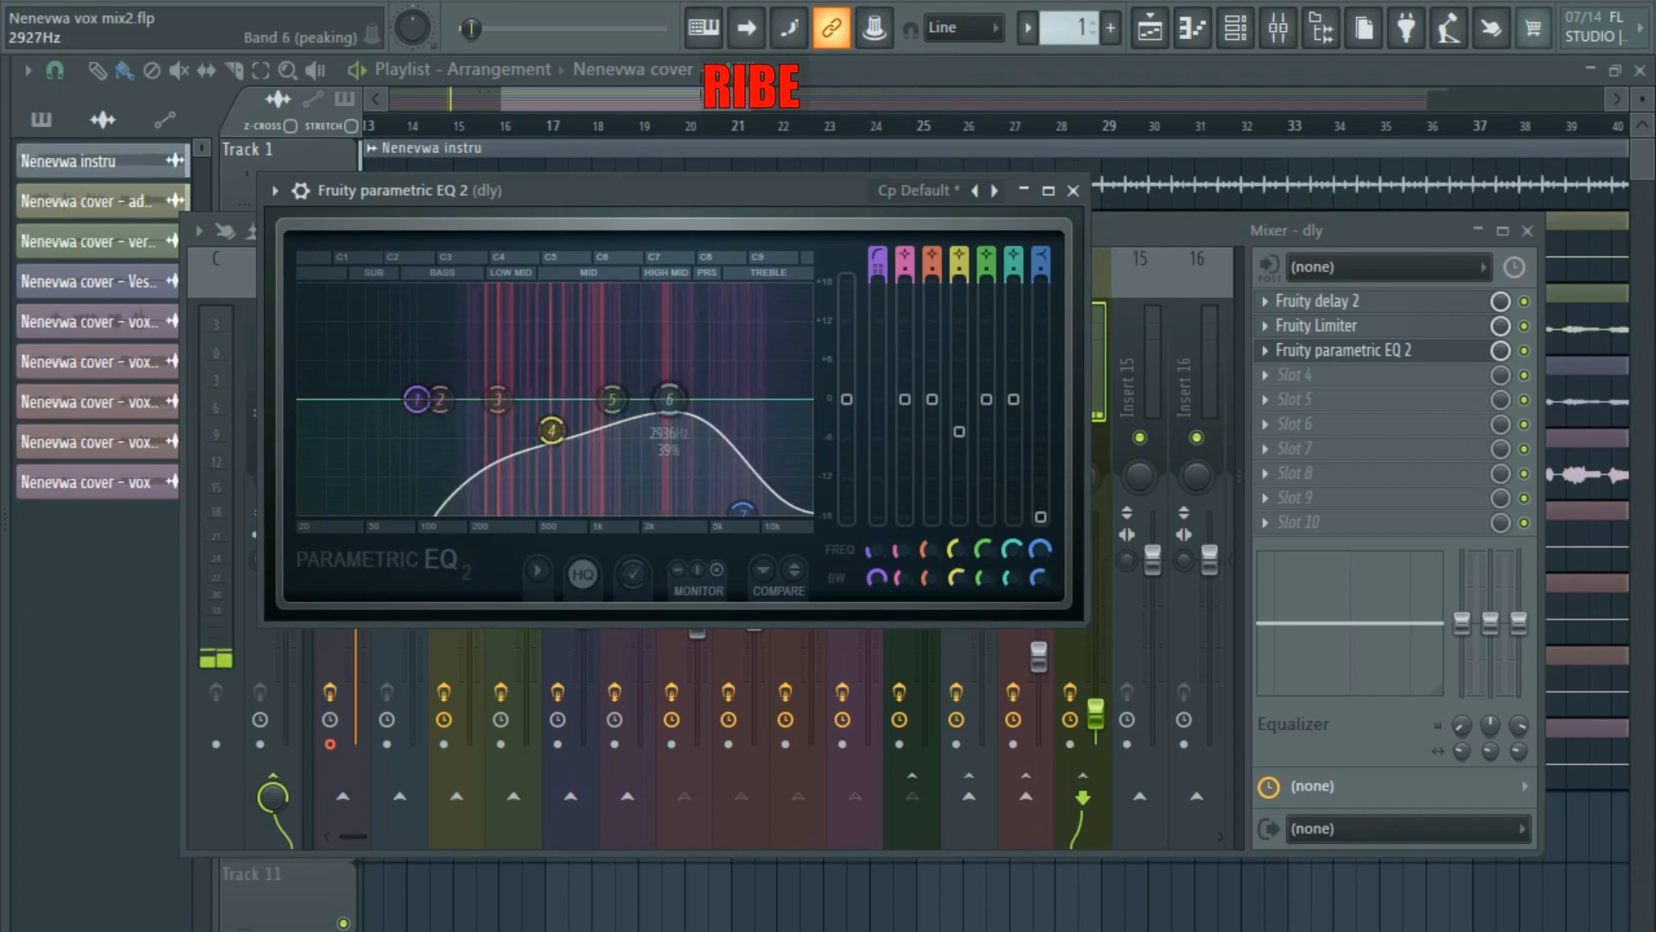
drag(670, 398, 684, 409)
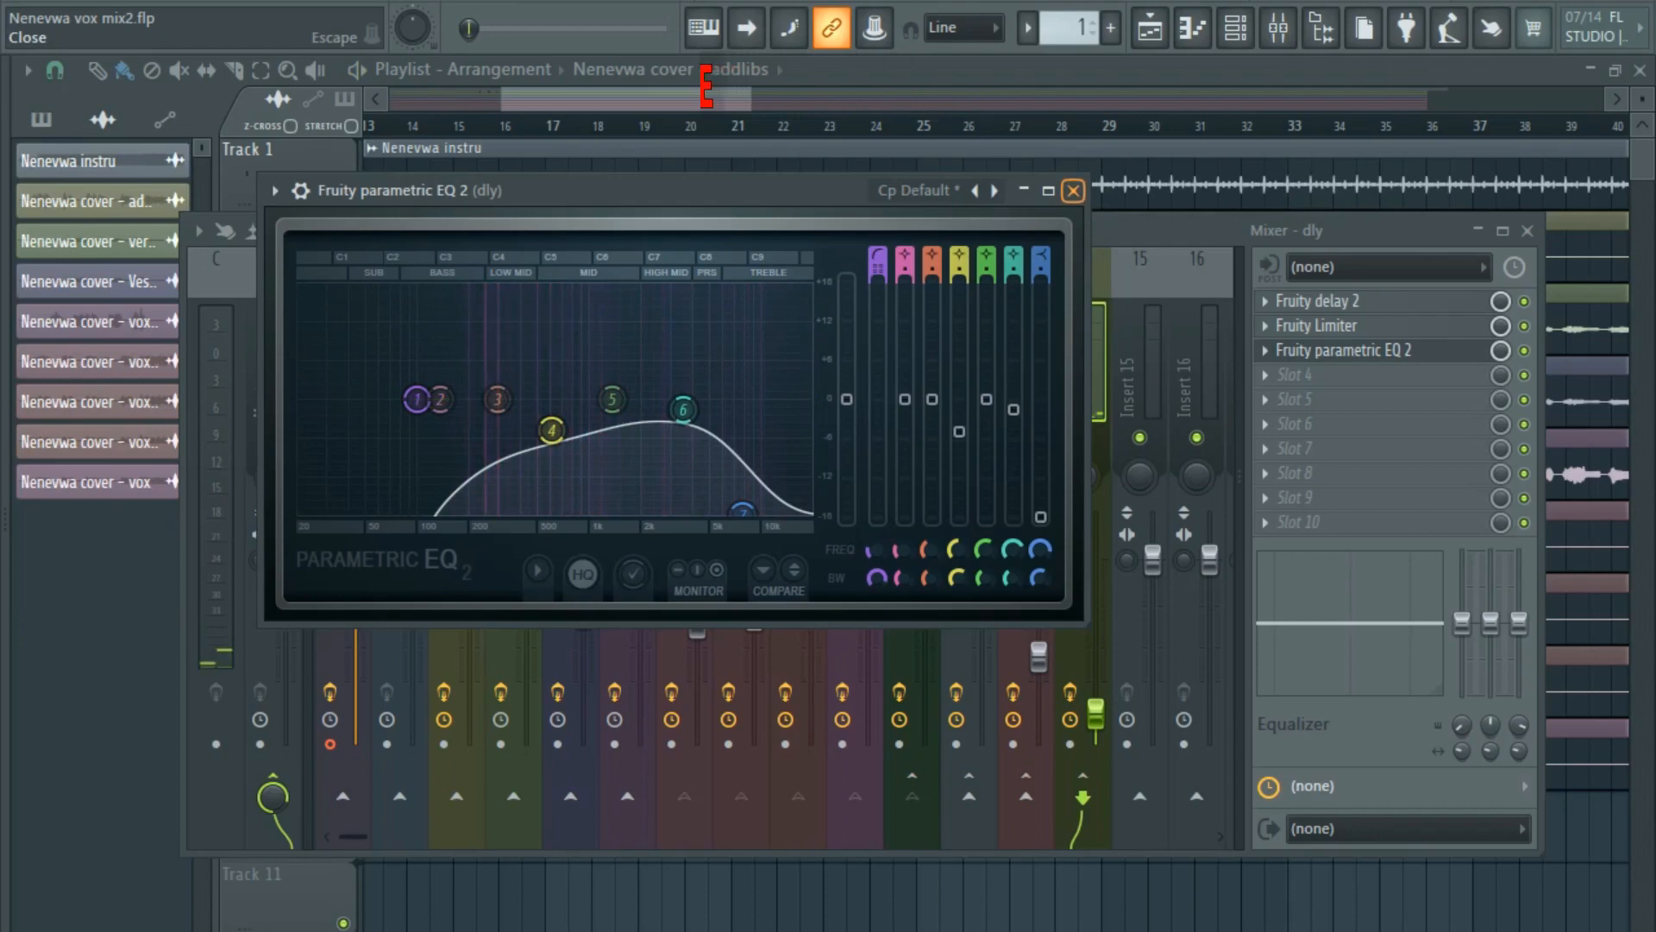
click(1073, 191)
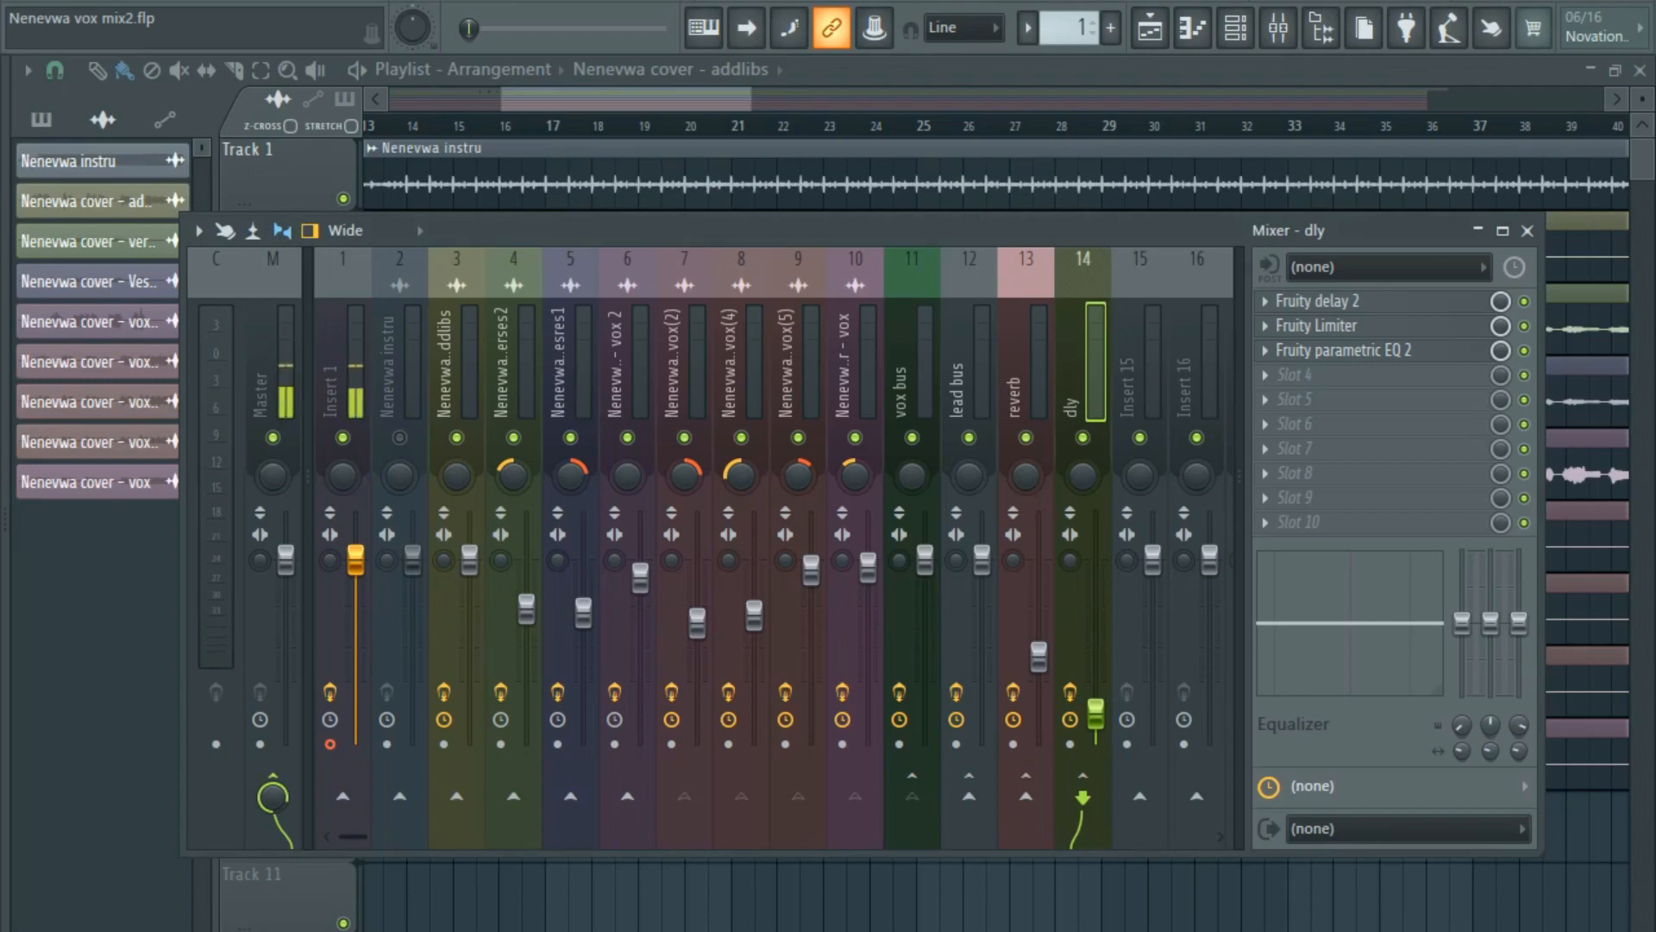
Add Fruity Stereo Enhancer in the reverb channel's last effect slot and widen its stereo separation slightly.
click(1021, 389)
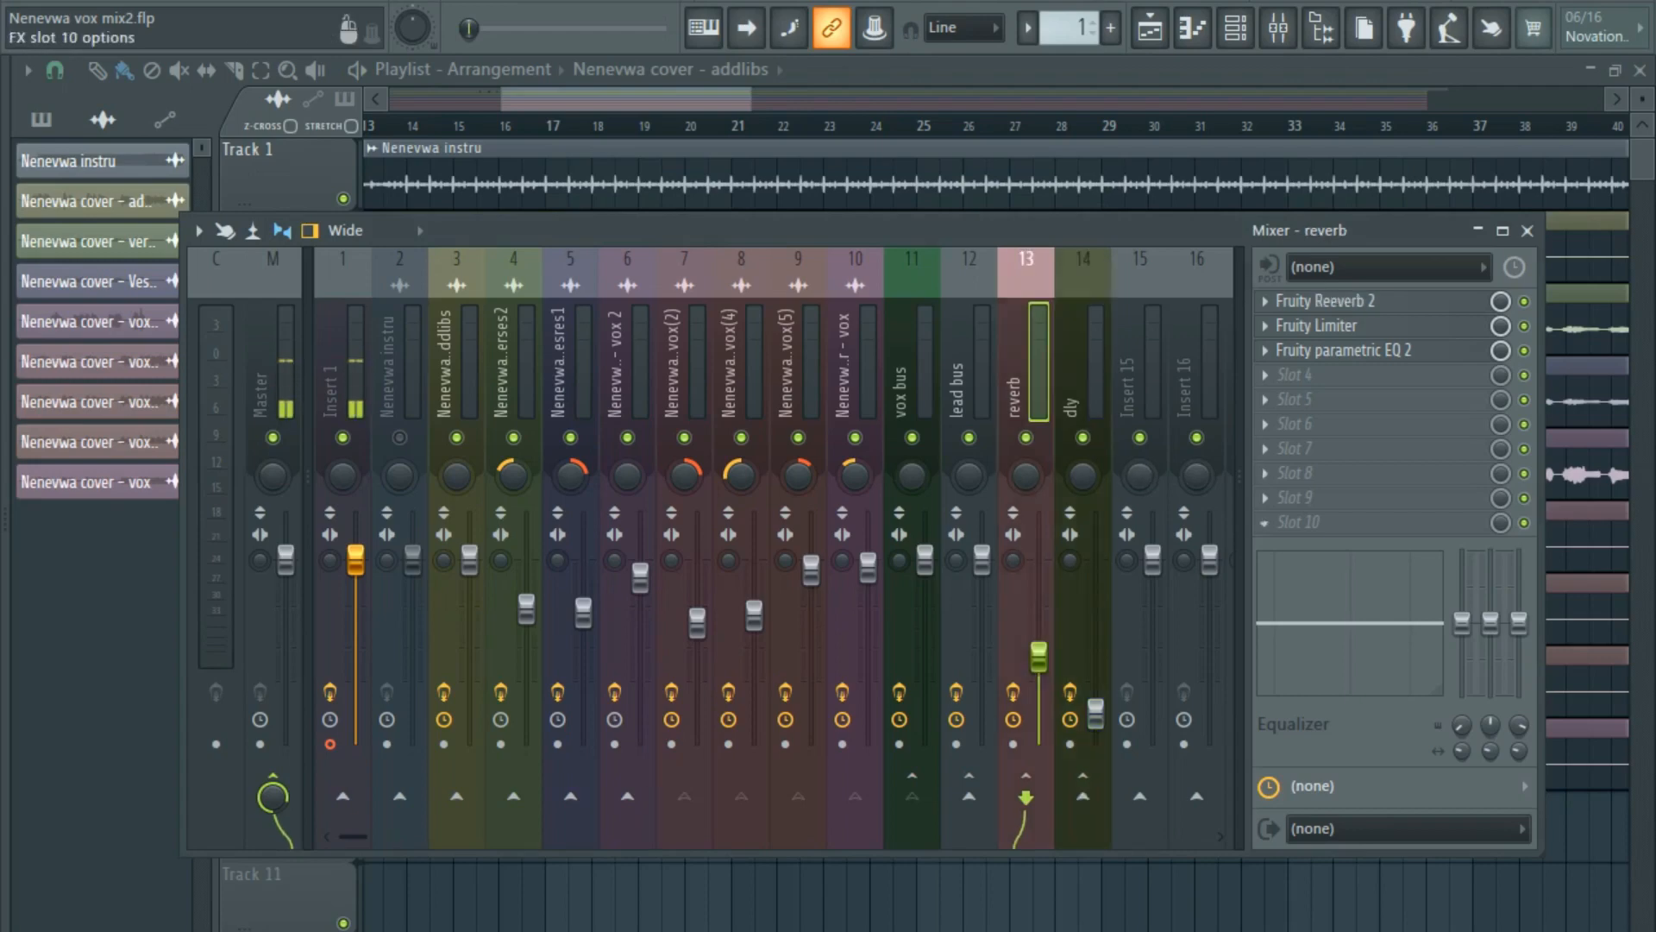
click(1264, 522)
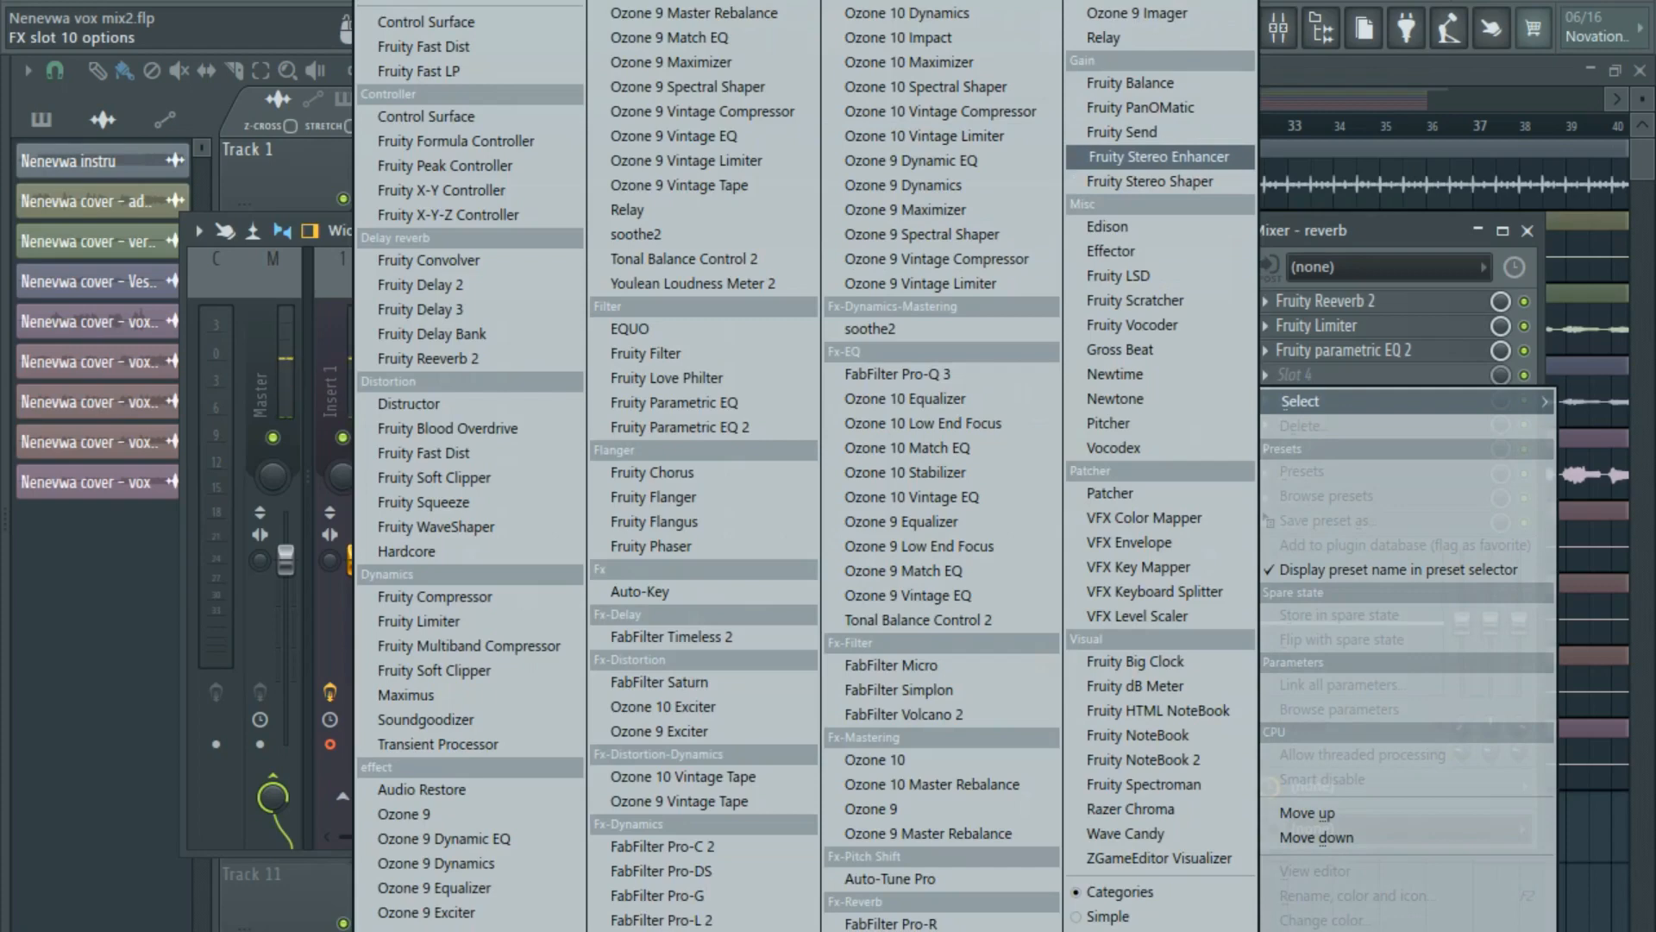
click(1158, 156)
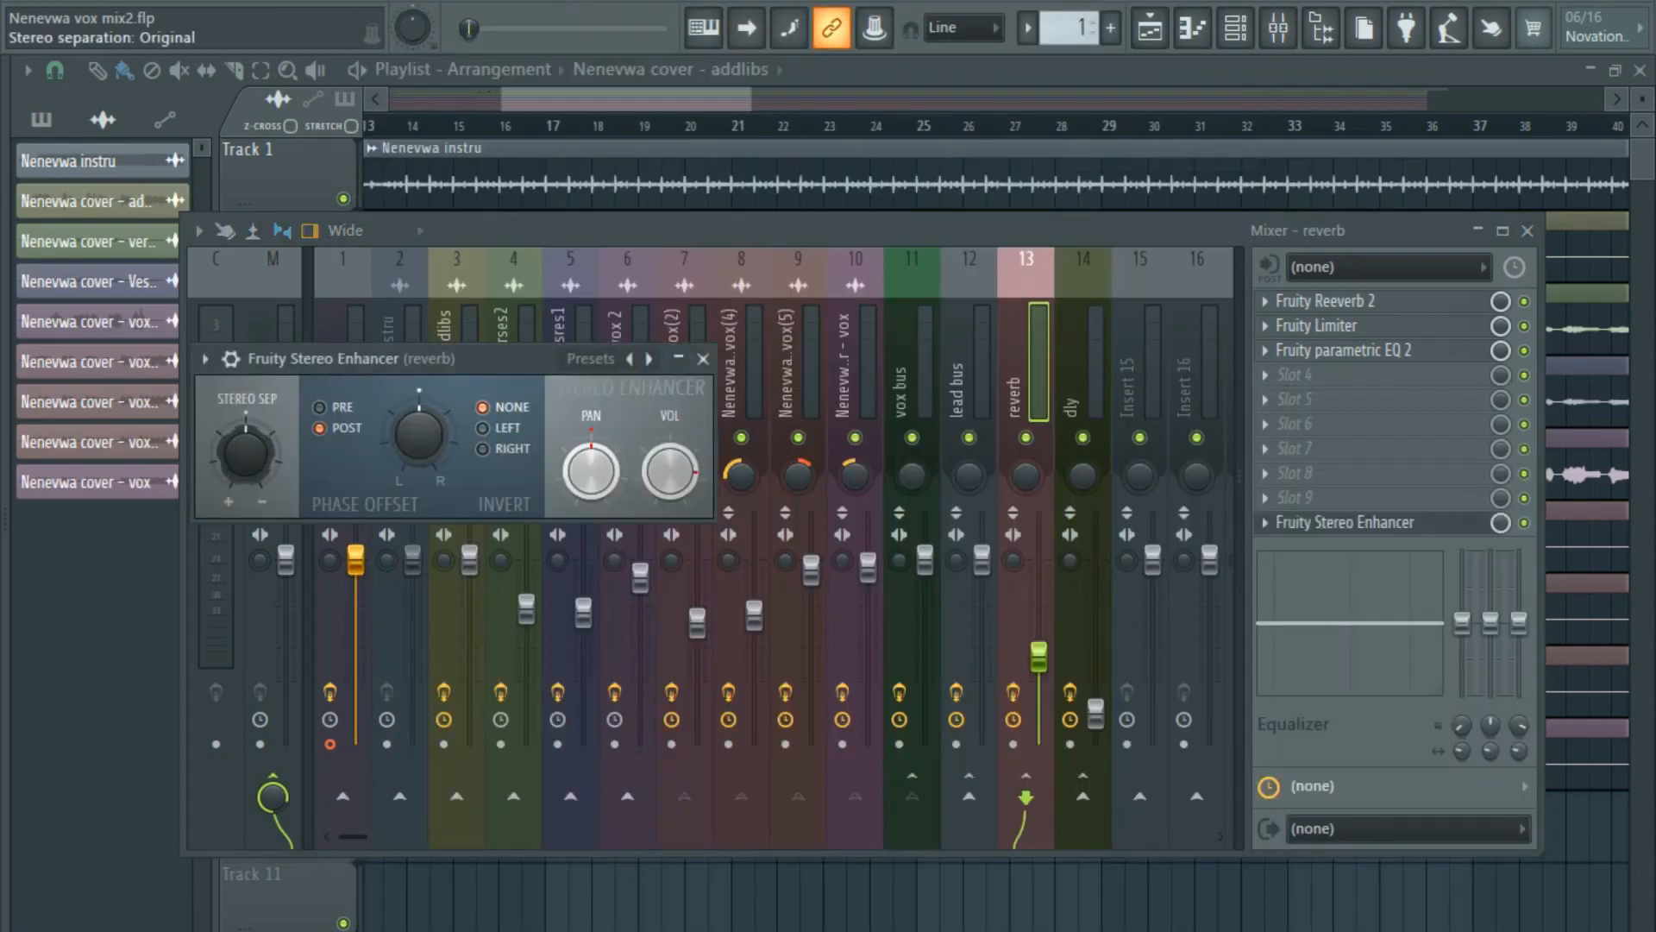
drag(246, 453, 245, 473)
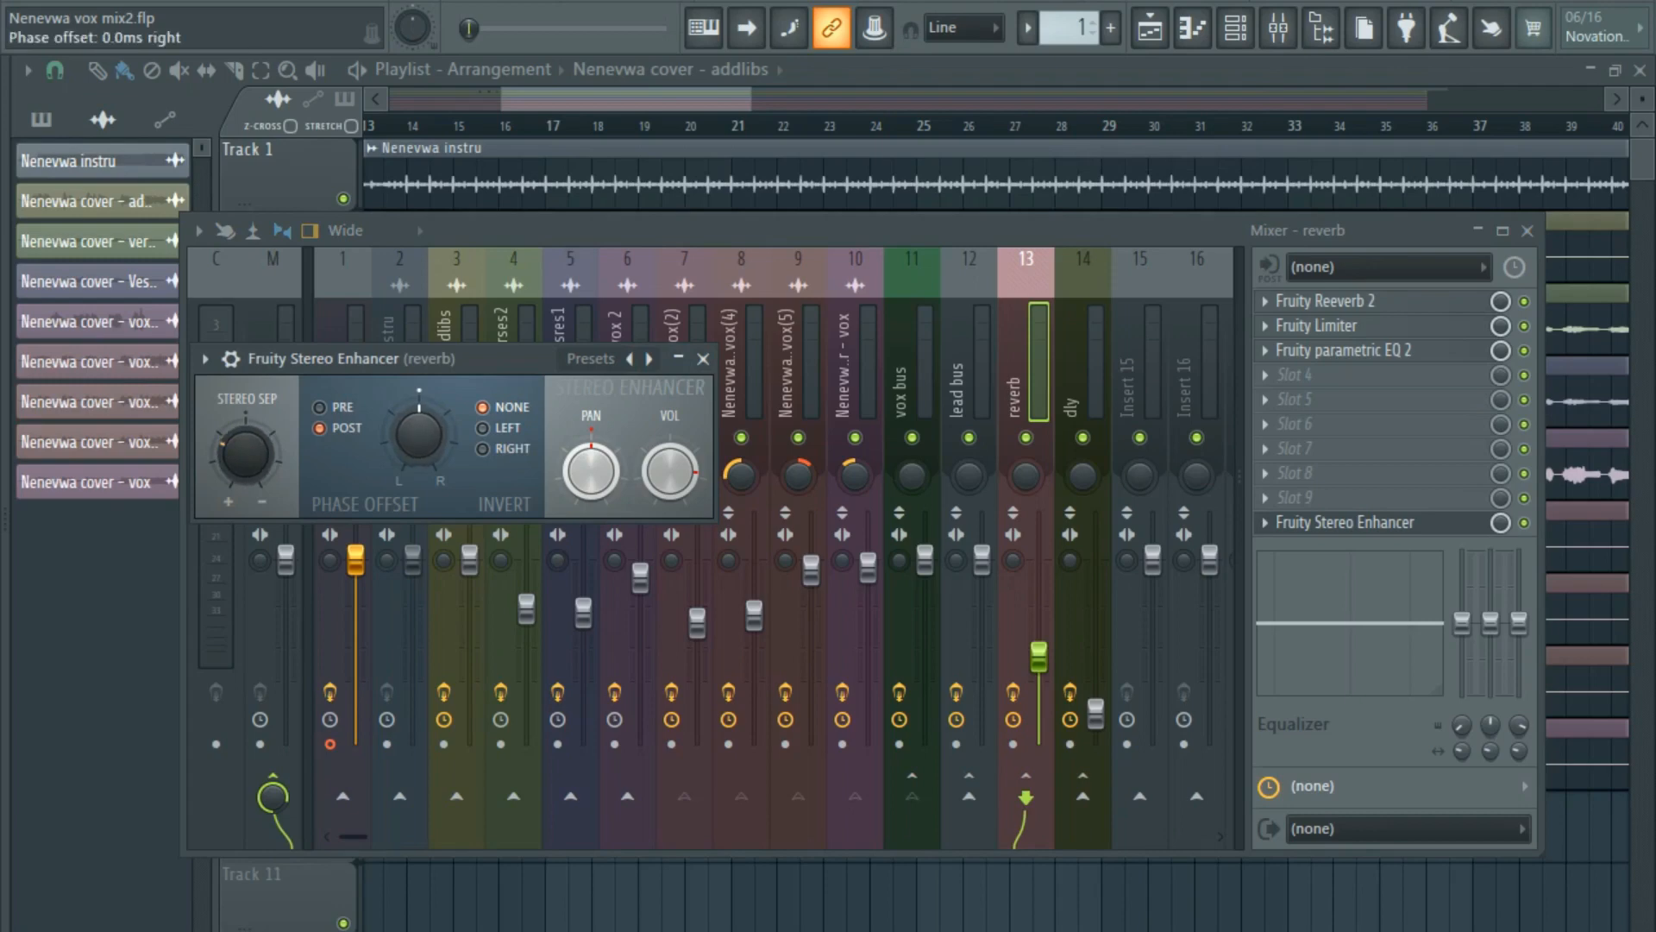
Audition the reverb's Stereo Enhancer while setting a slight phase offset, inverting the right channel and panning it slightly right.
key(space)
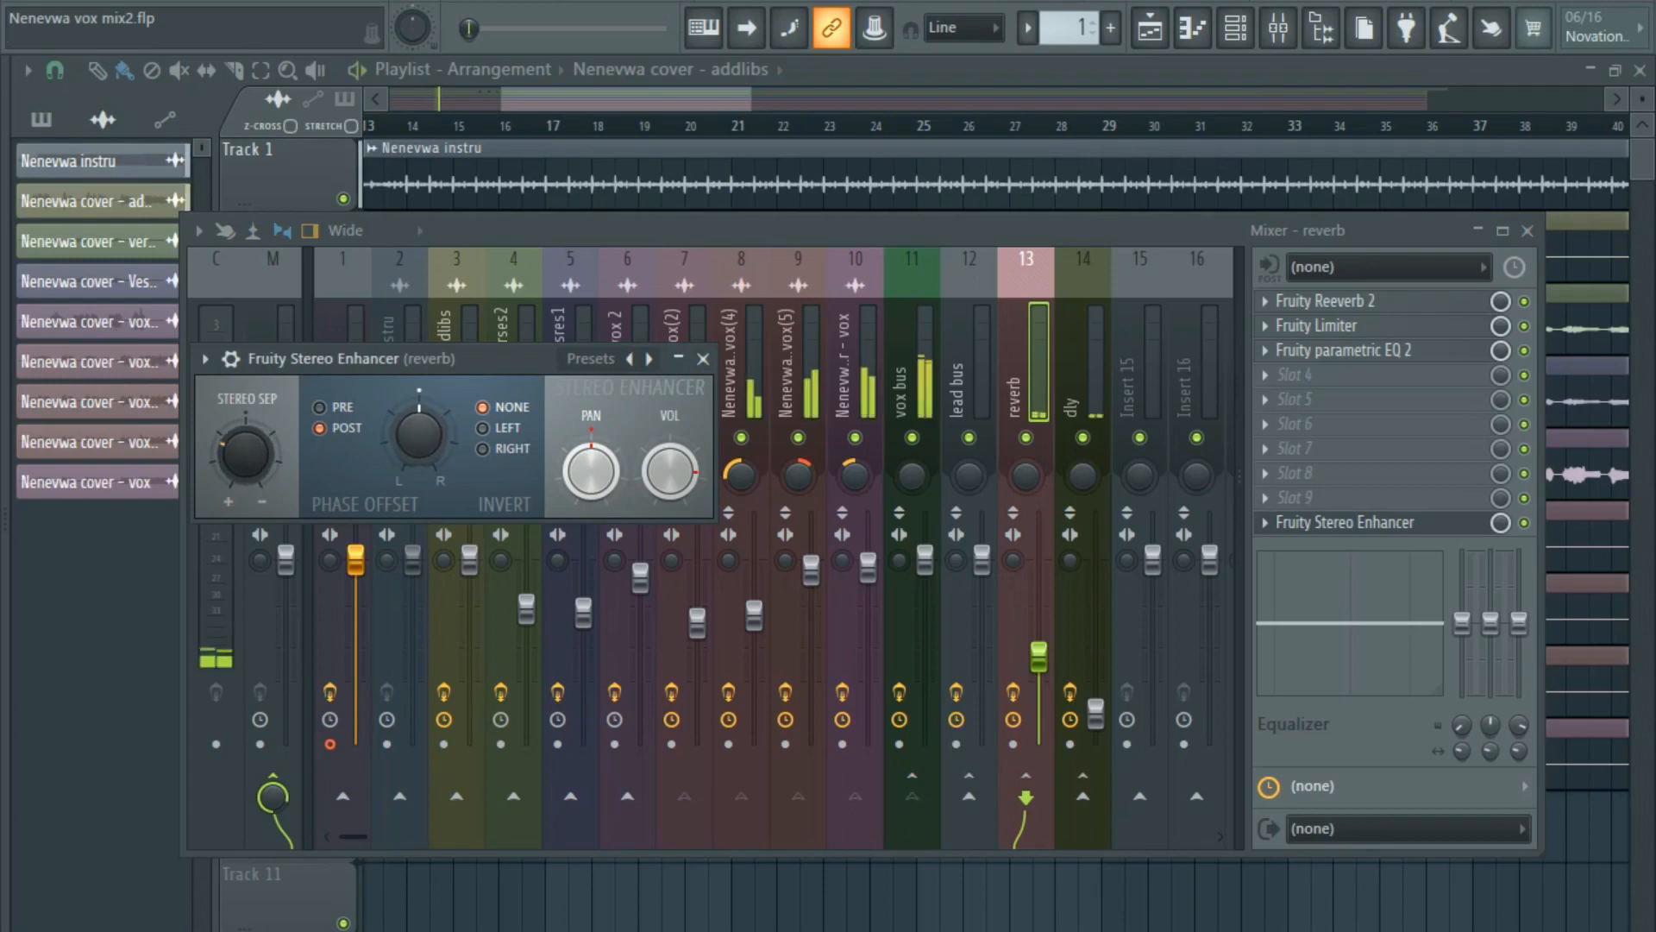
key(space)
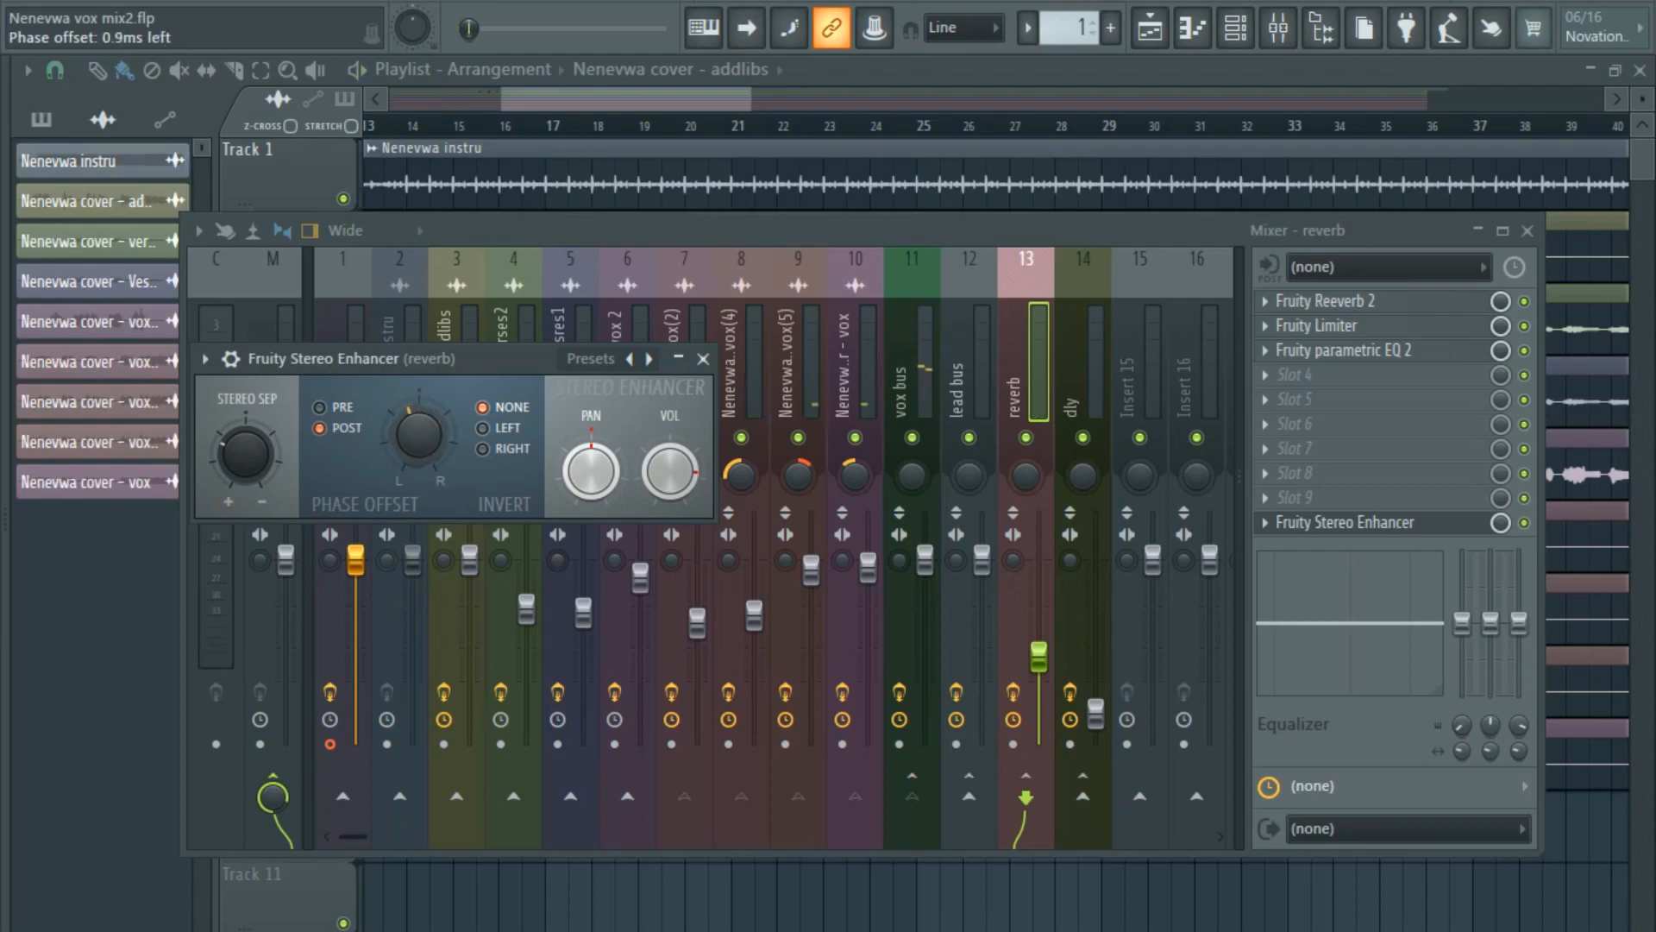
drag(591, 470, 591, 453)
key(space)
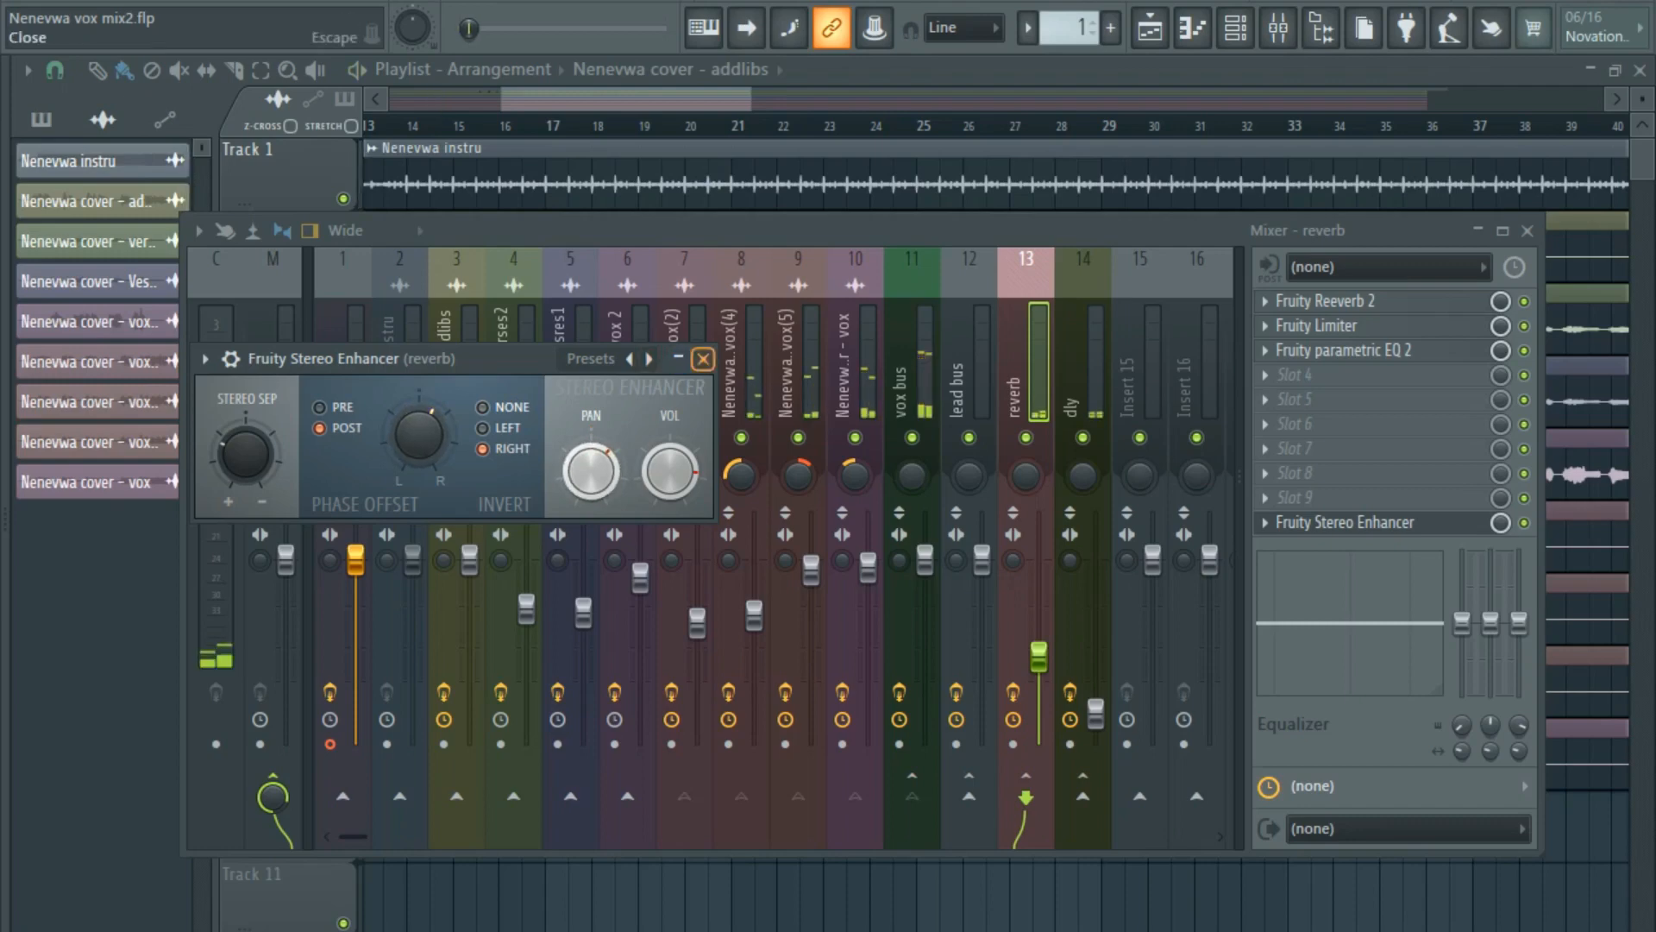
click(703, 358)
Add Fruity Stereo Enhancer in dly's last effect slot, slightly widened, with 1.0 ms left phase offset, left invert and a slight left pan.
click(1082, 389)
click(1311, 522)
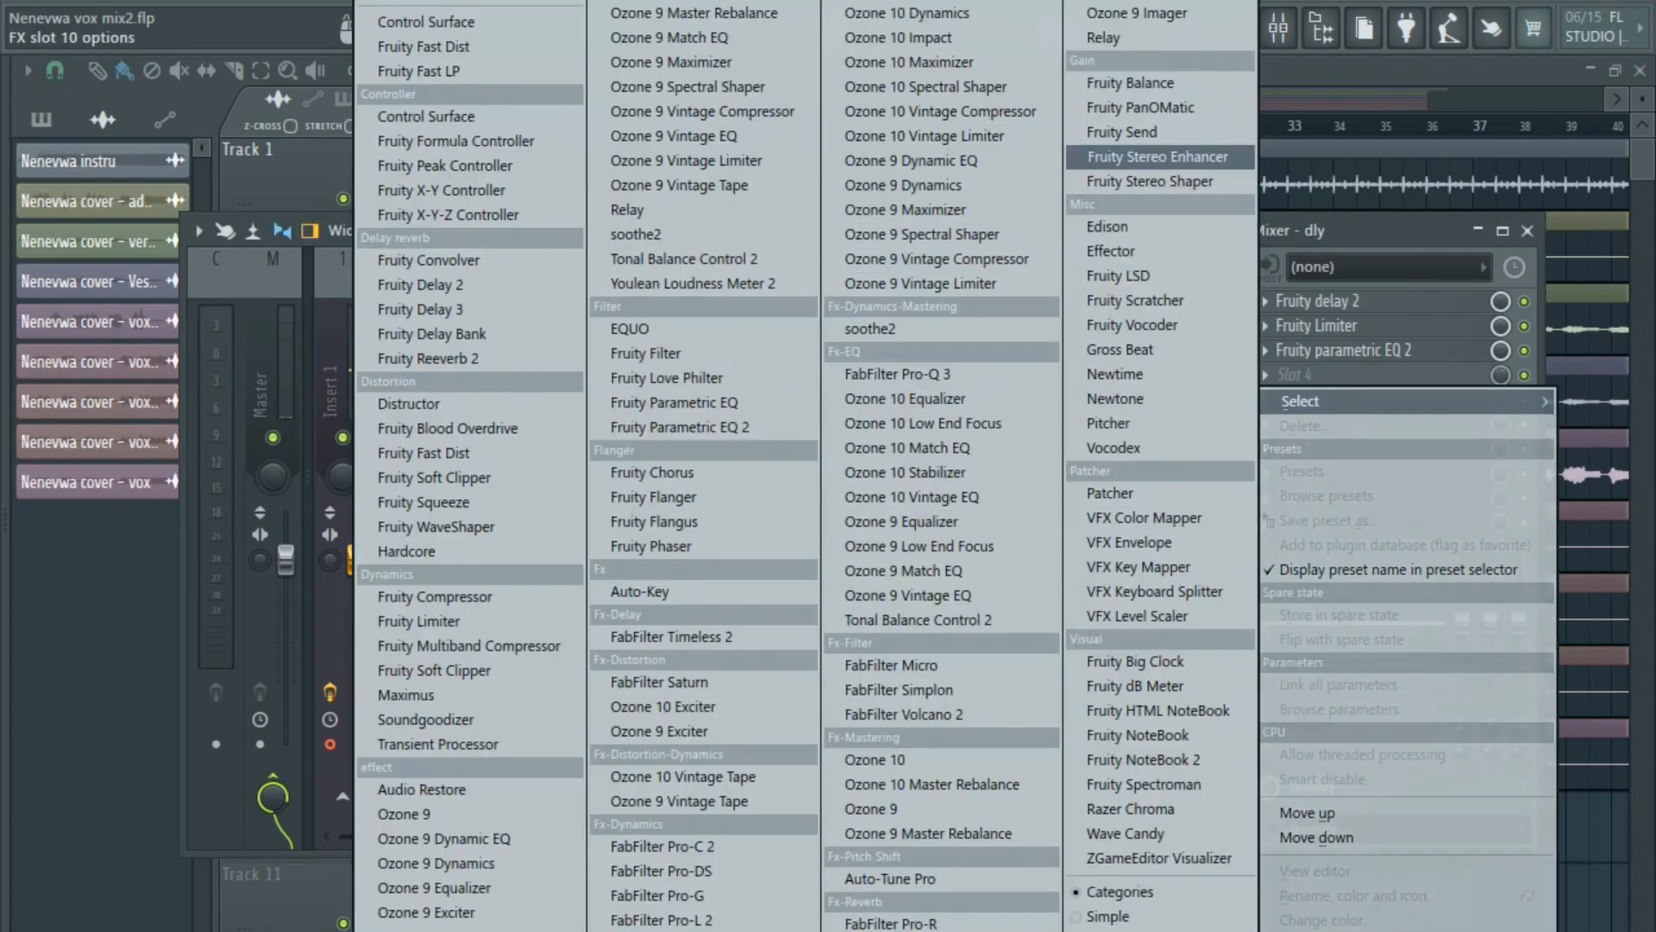
click(1158, 156)
drag(312, 521, 312, 509)
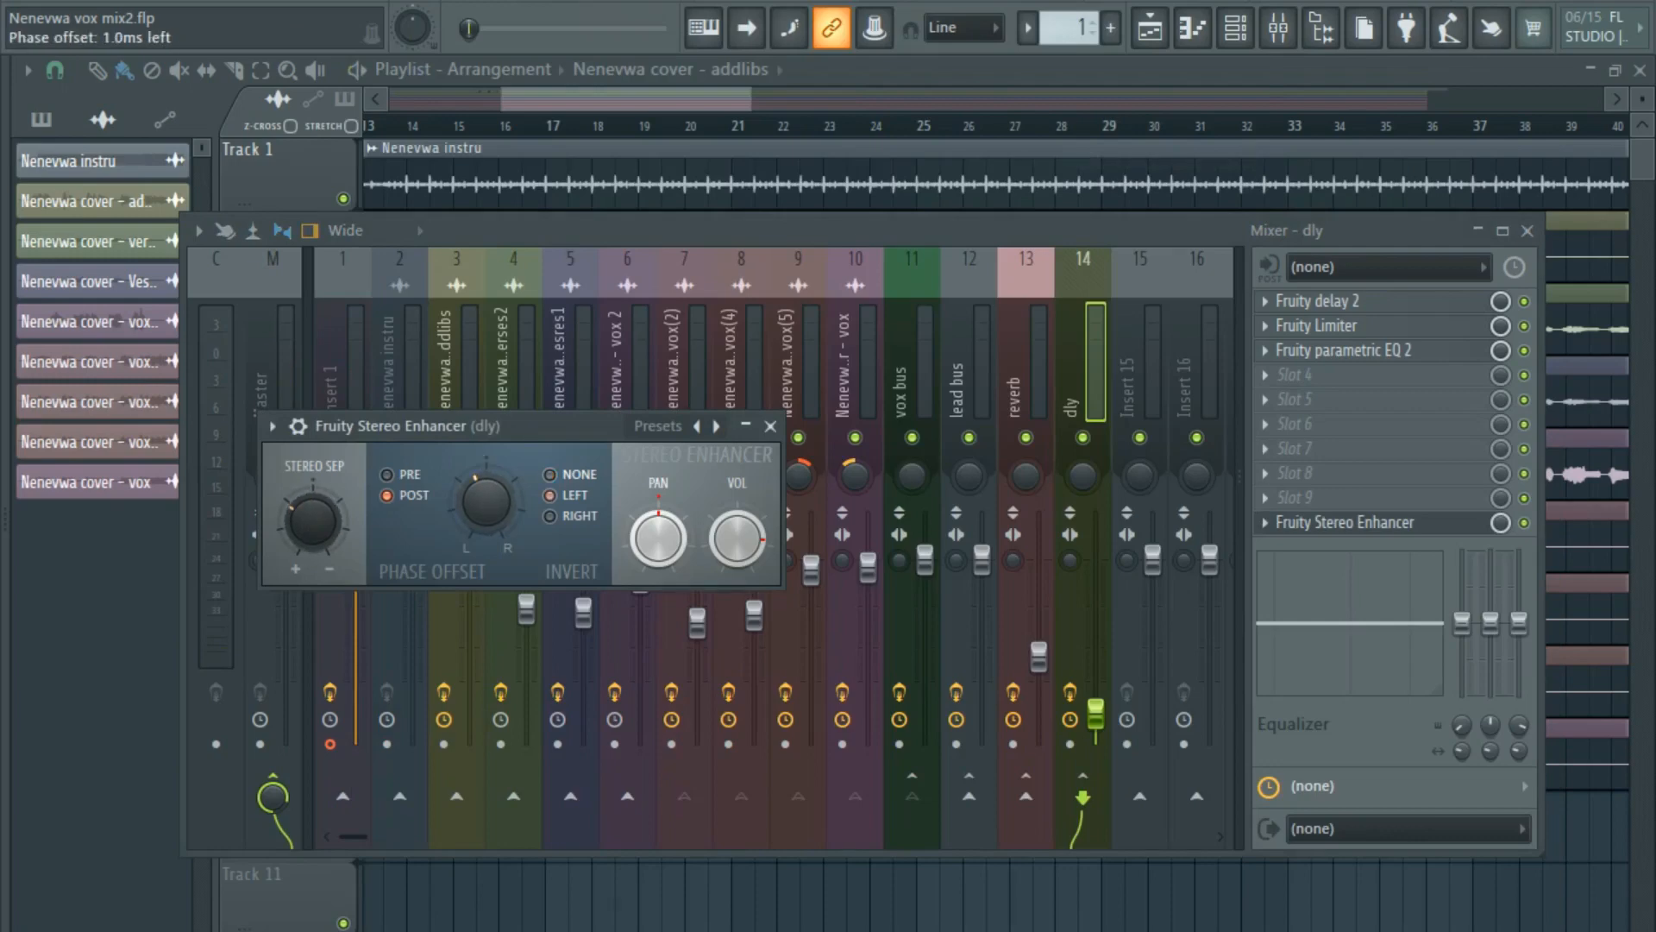
drag(658, 538, 658, 556)
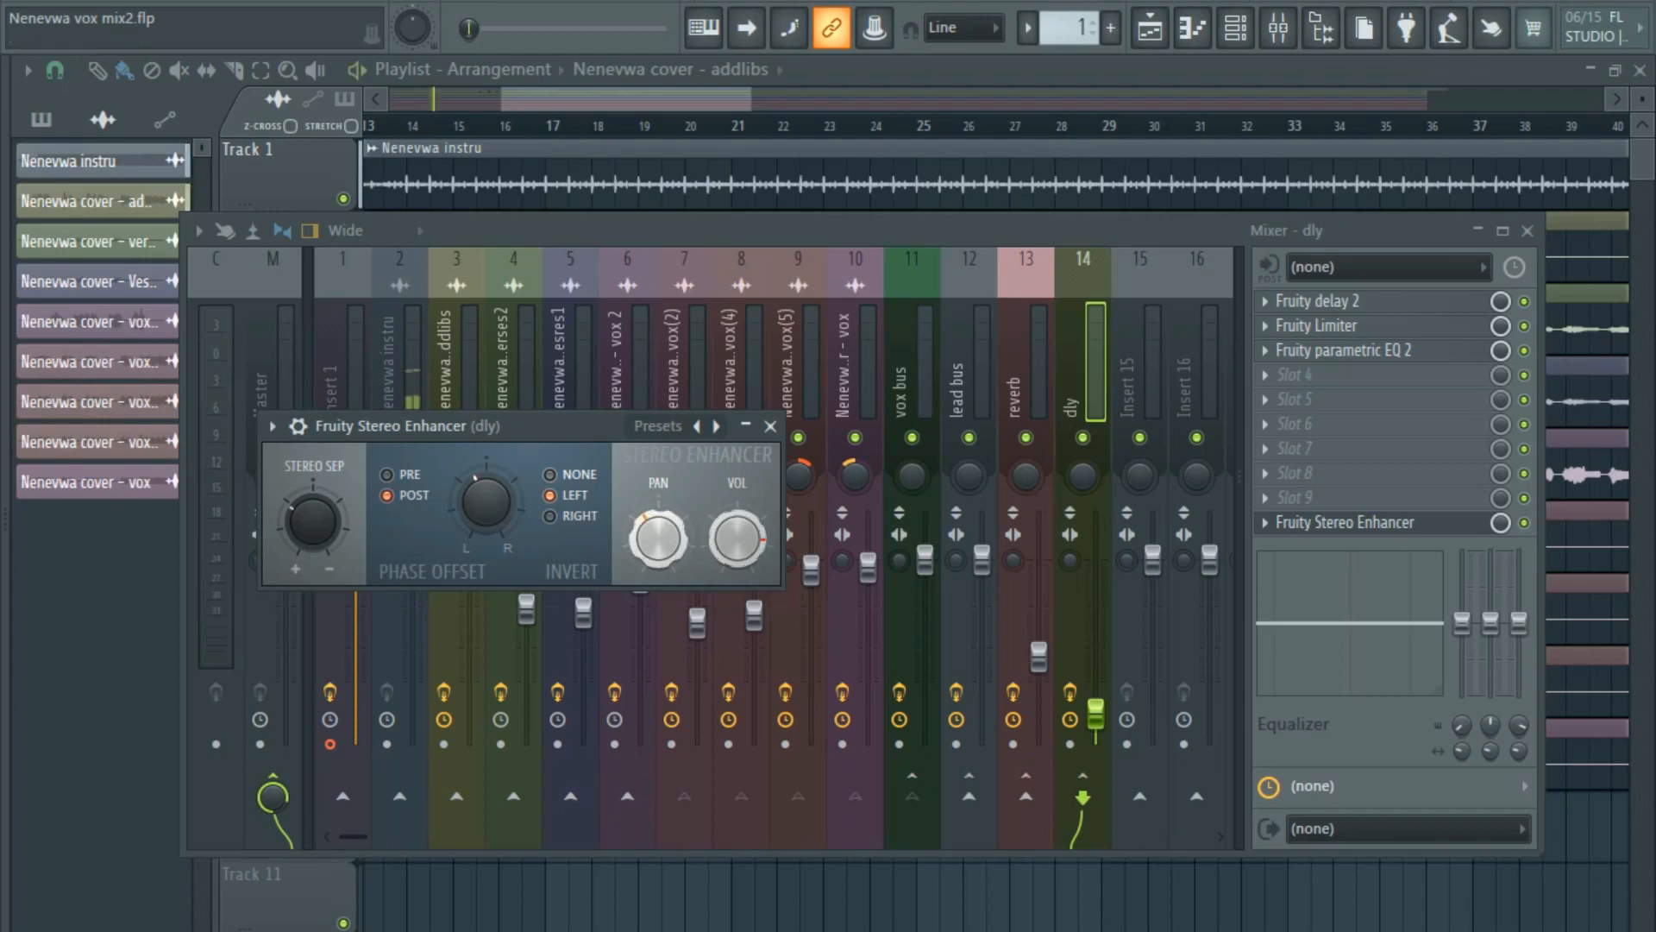
key(space)
click(771, 426)
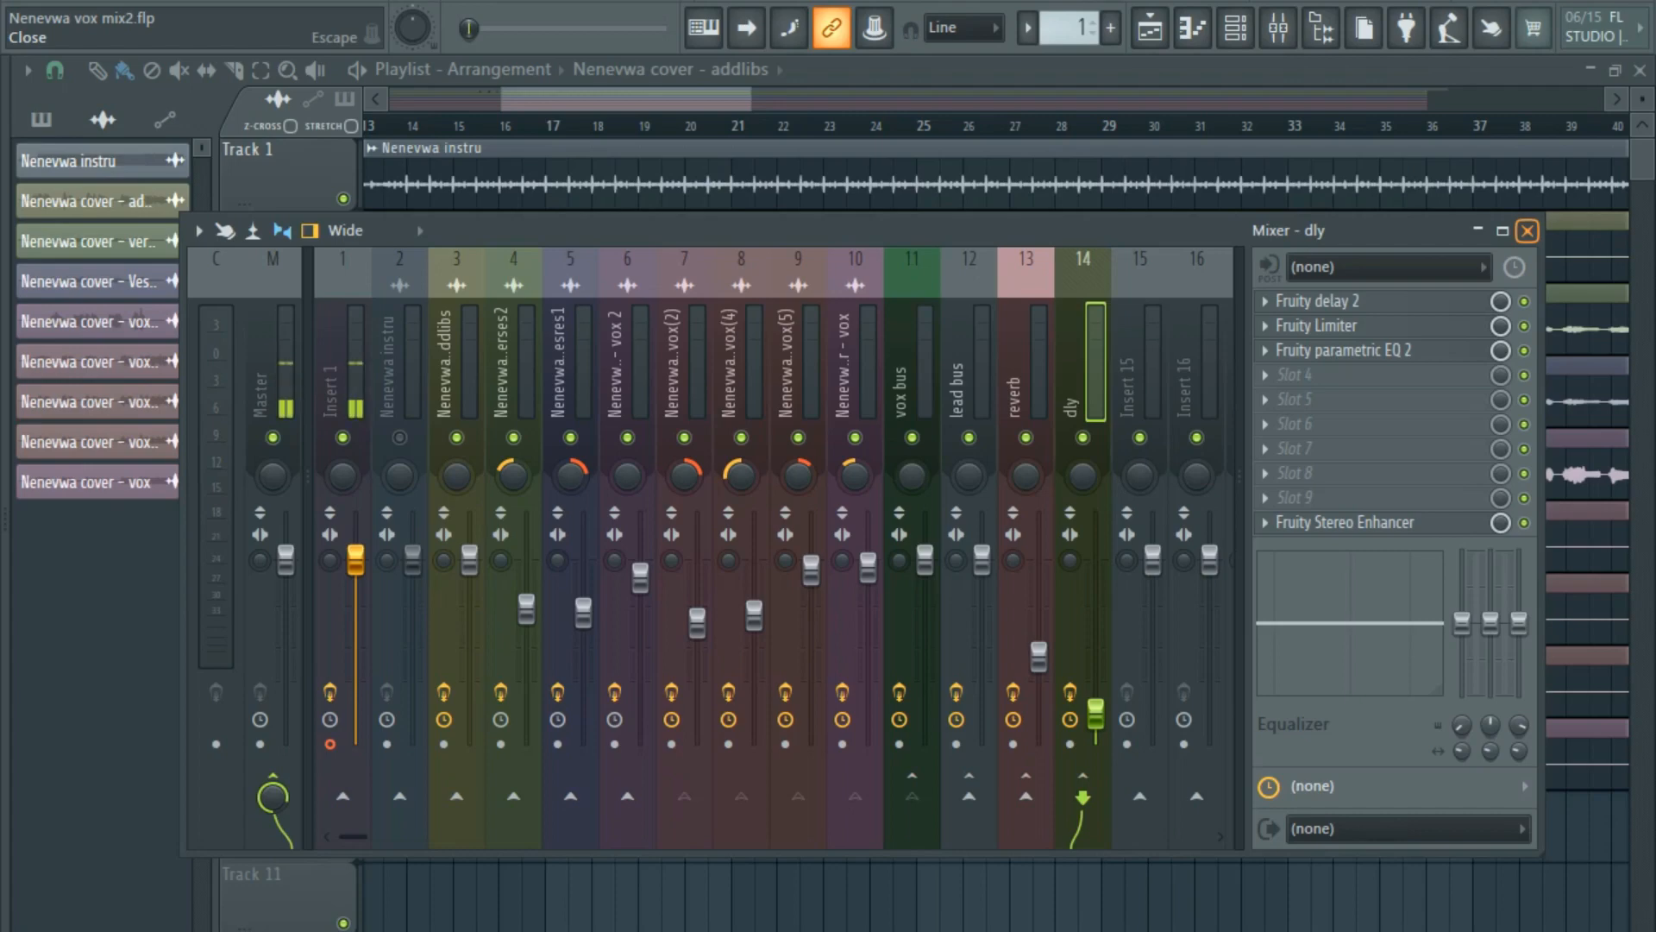
Play the arrangement from about bar 6 to review the processed vocal mix.
click(1527, 230)
drag(623, 99, 511, 100)
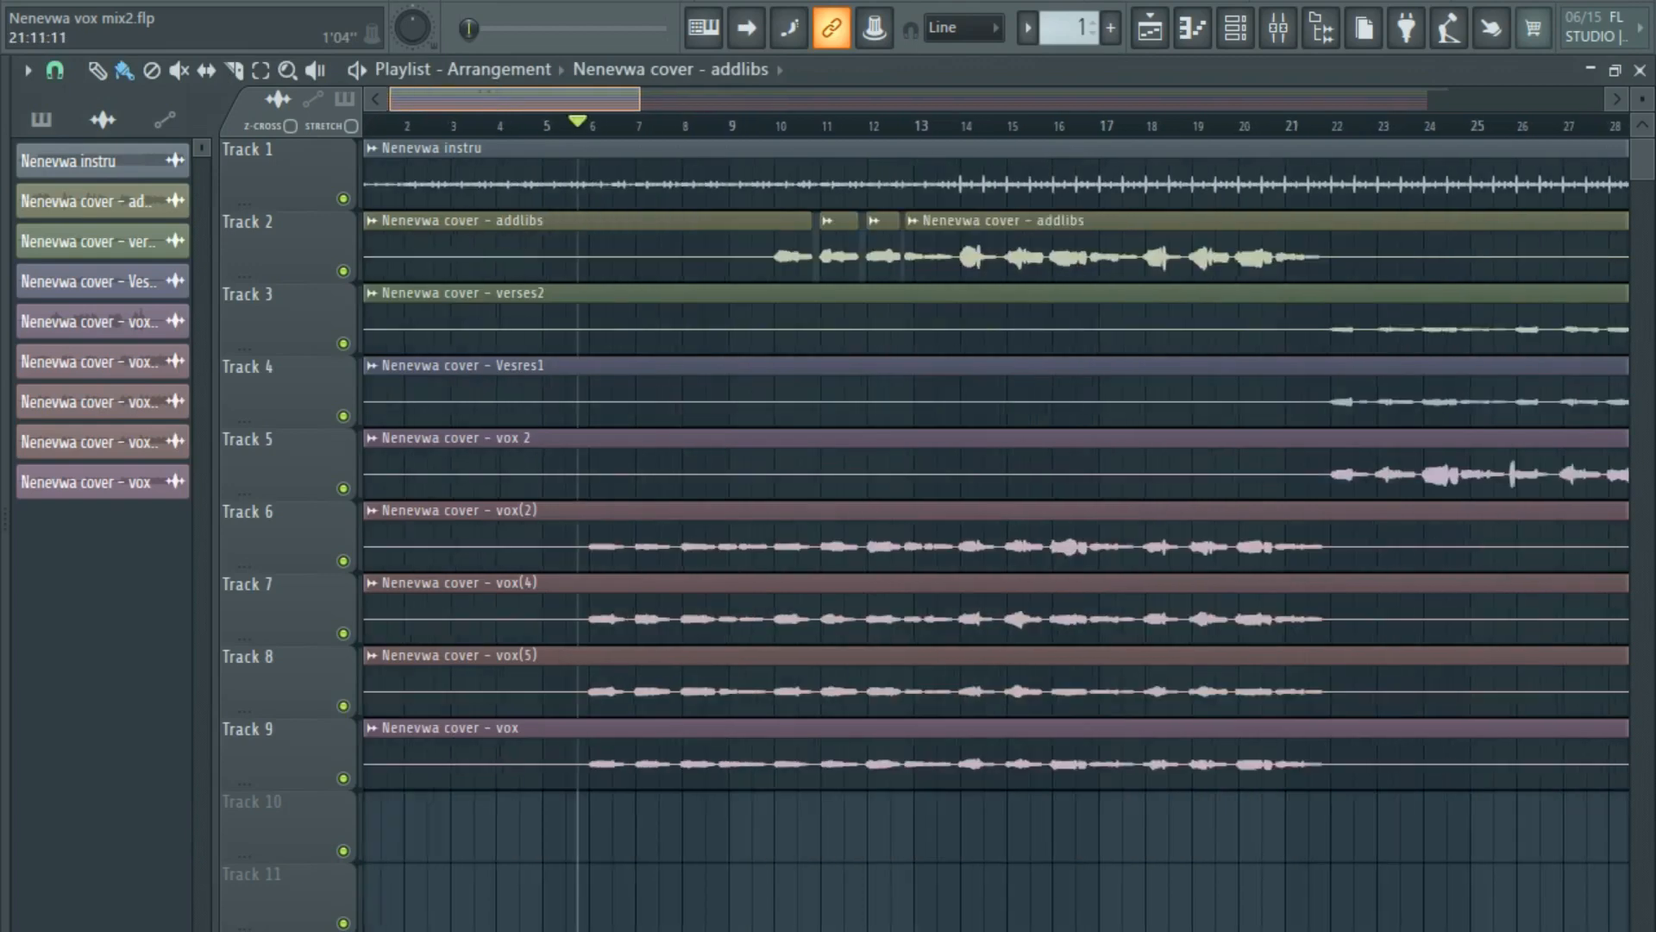
drag(638, 99, 923, 99)
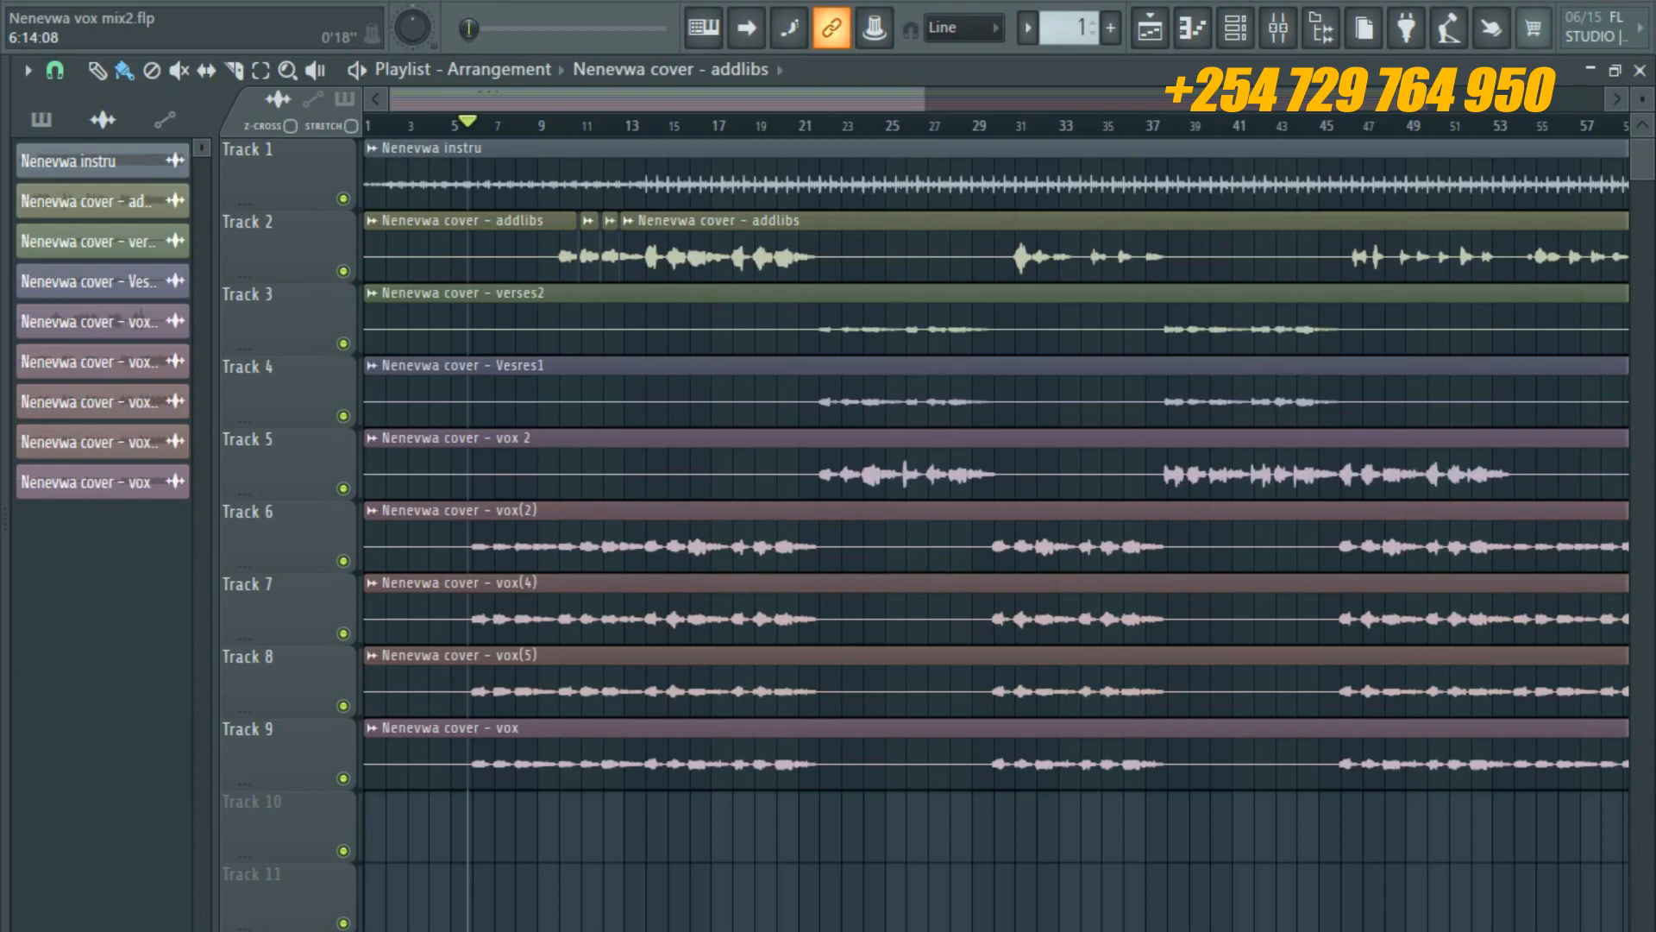
scroll(906, 466, down, 2)
key(space)
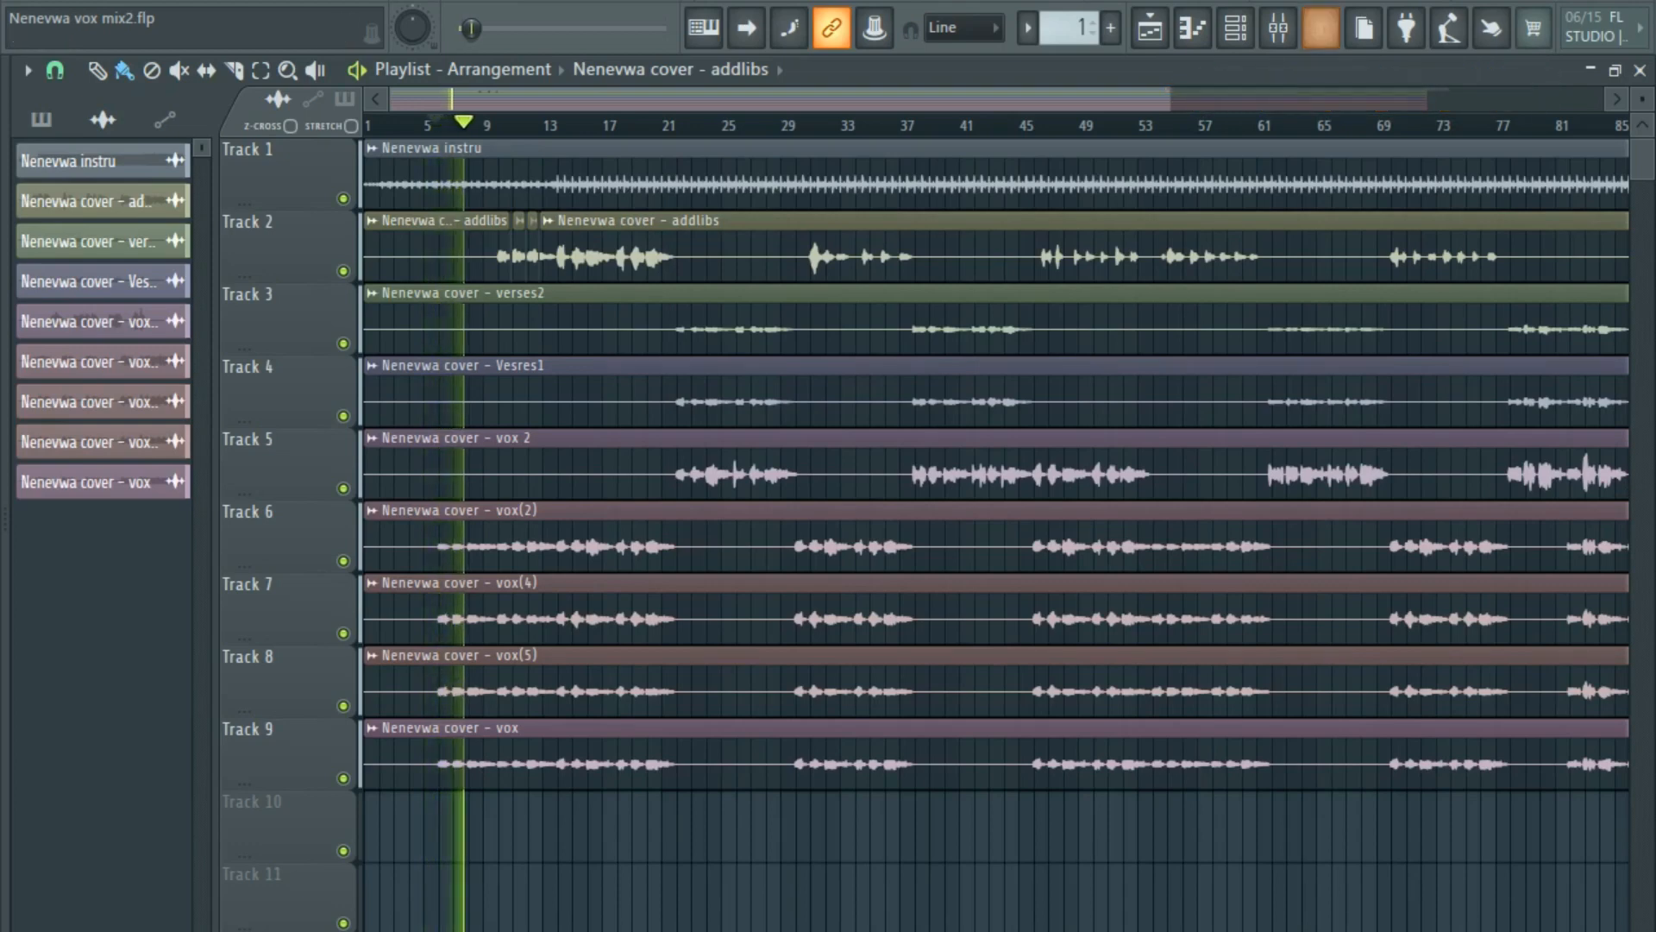
Mute the Insert 1 mixer channel and set its audio input to none.
click(1278, 29)
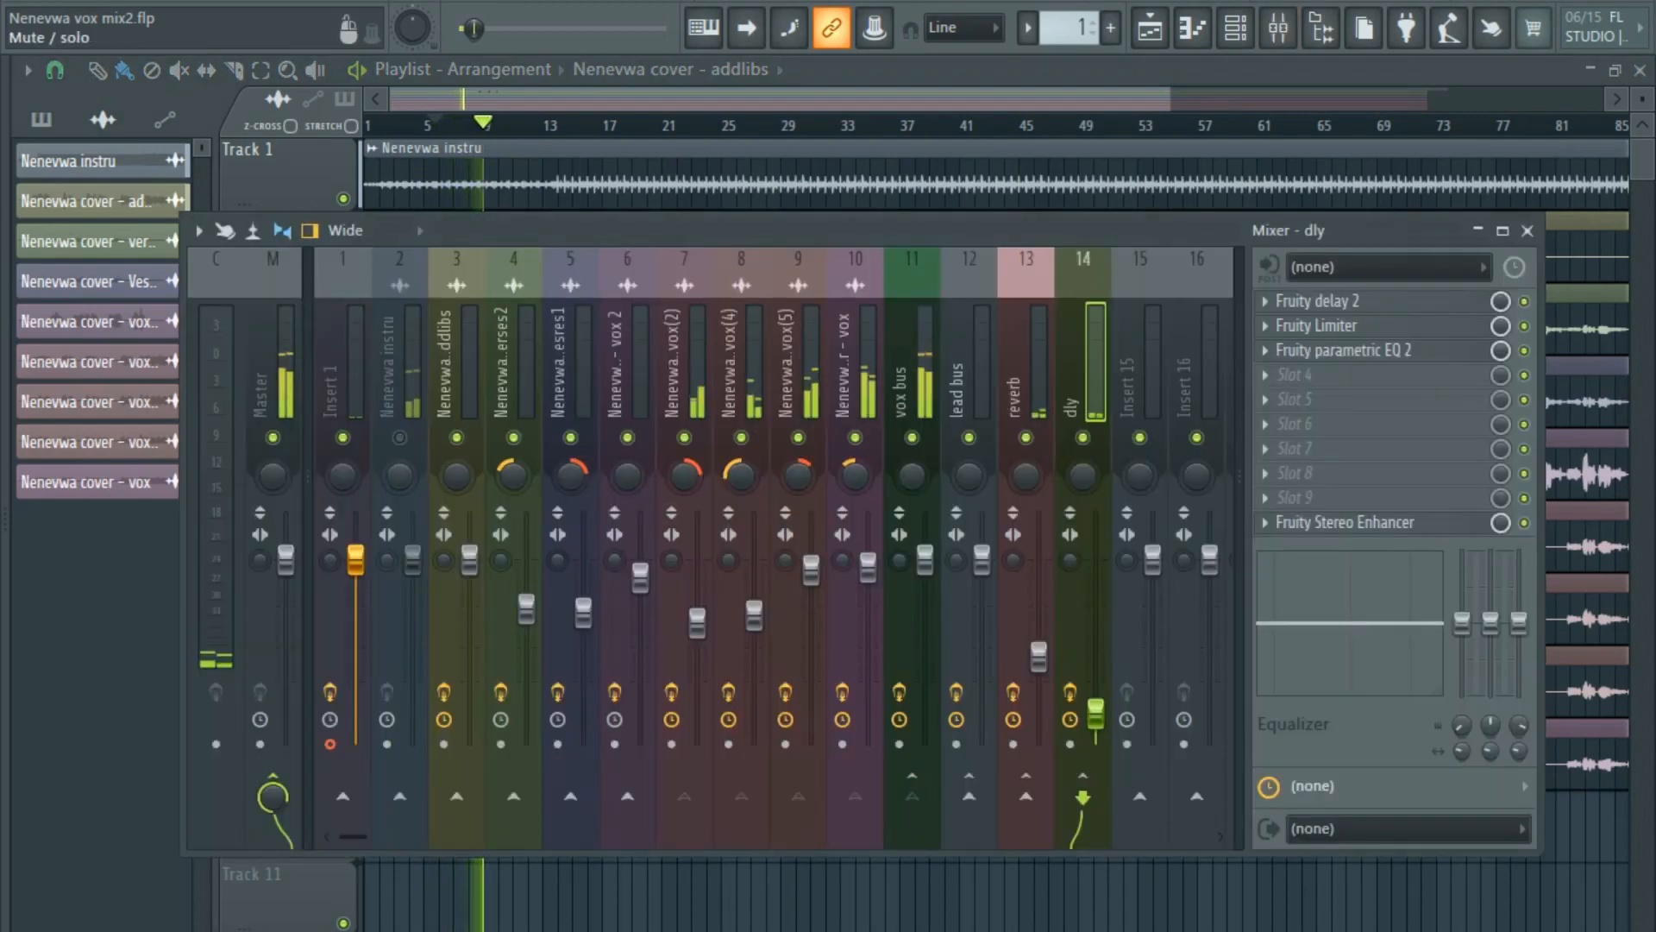
click(342, 438)
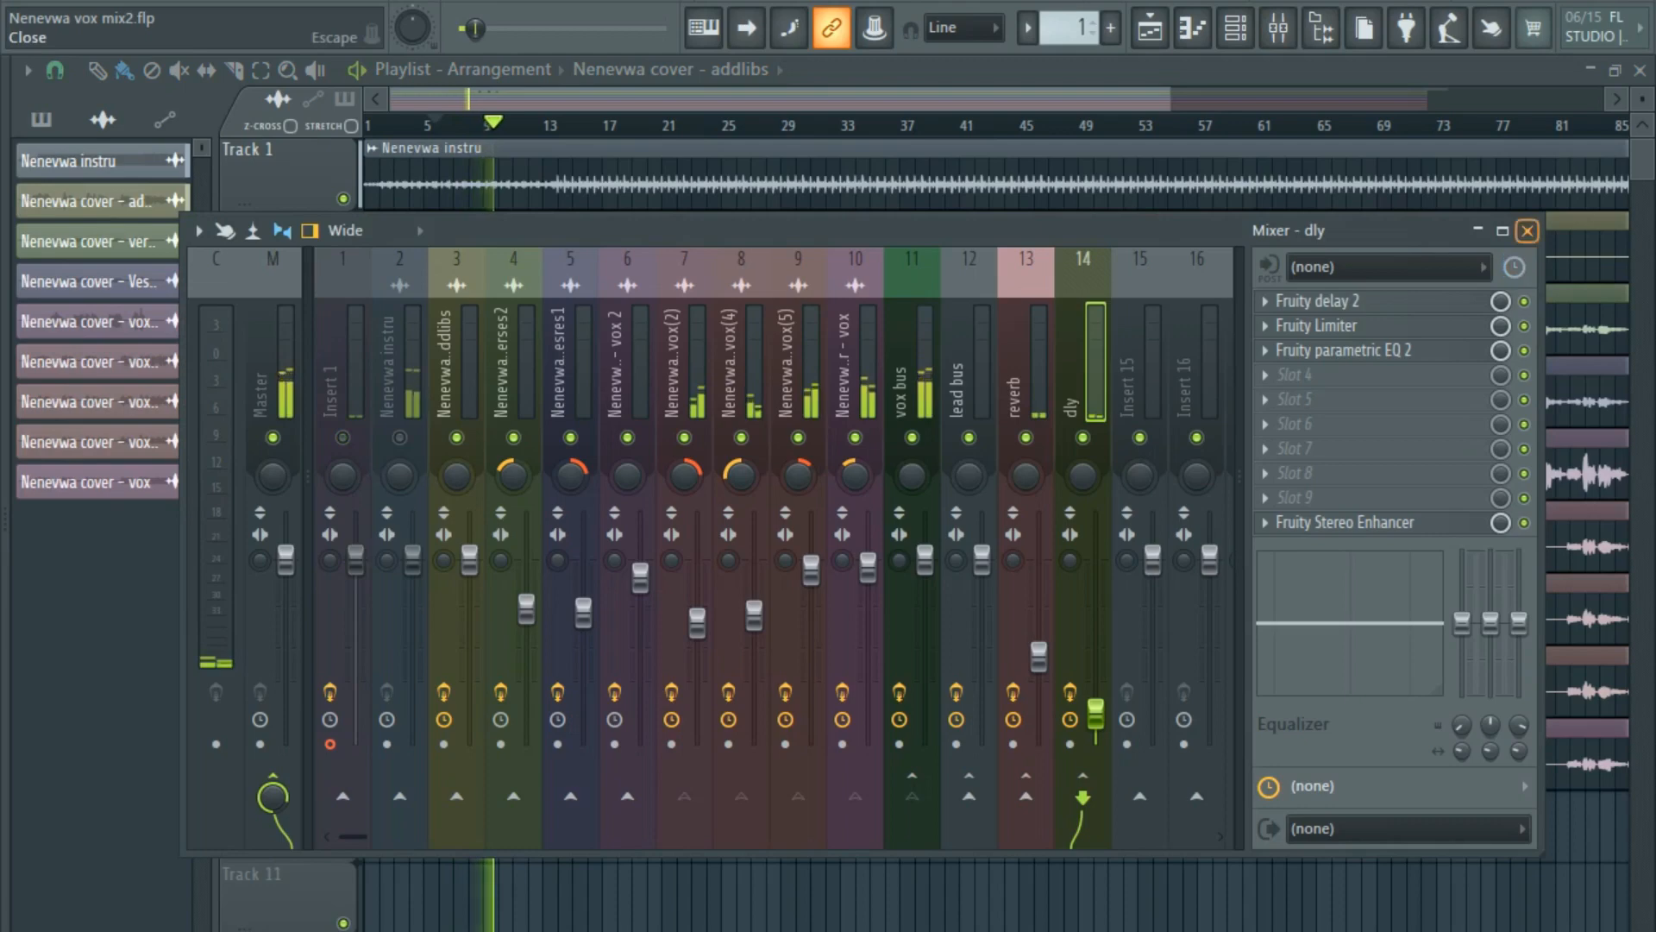
click(342, 362)
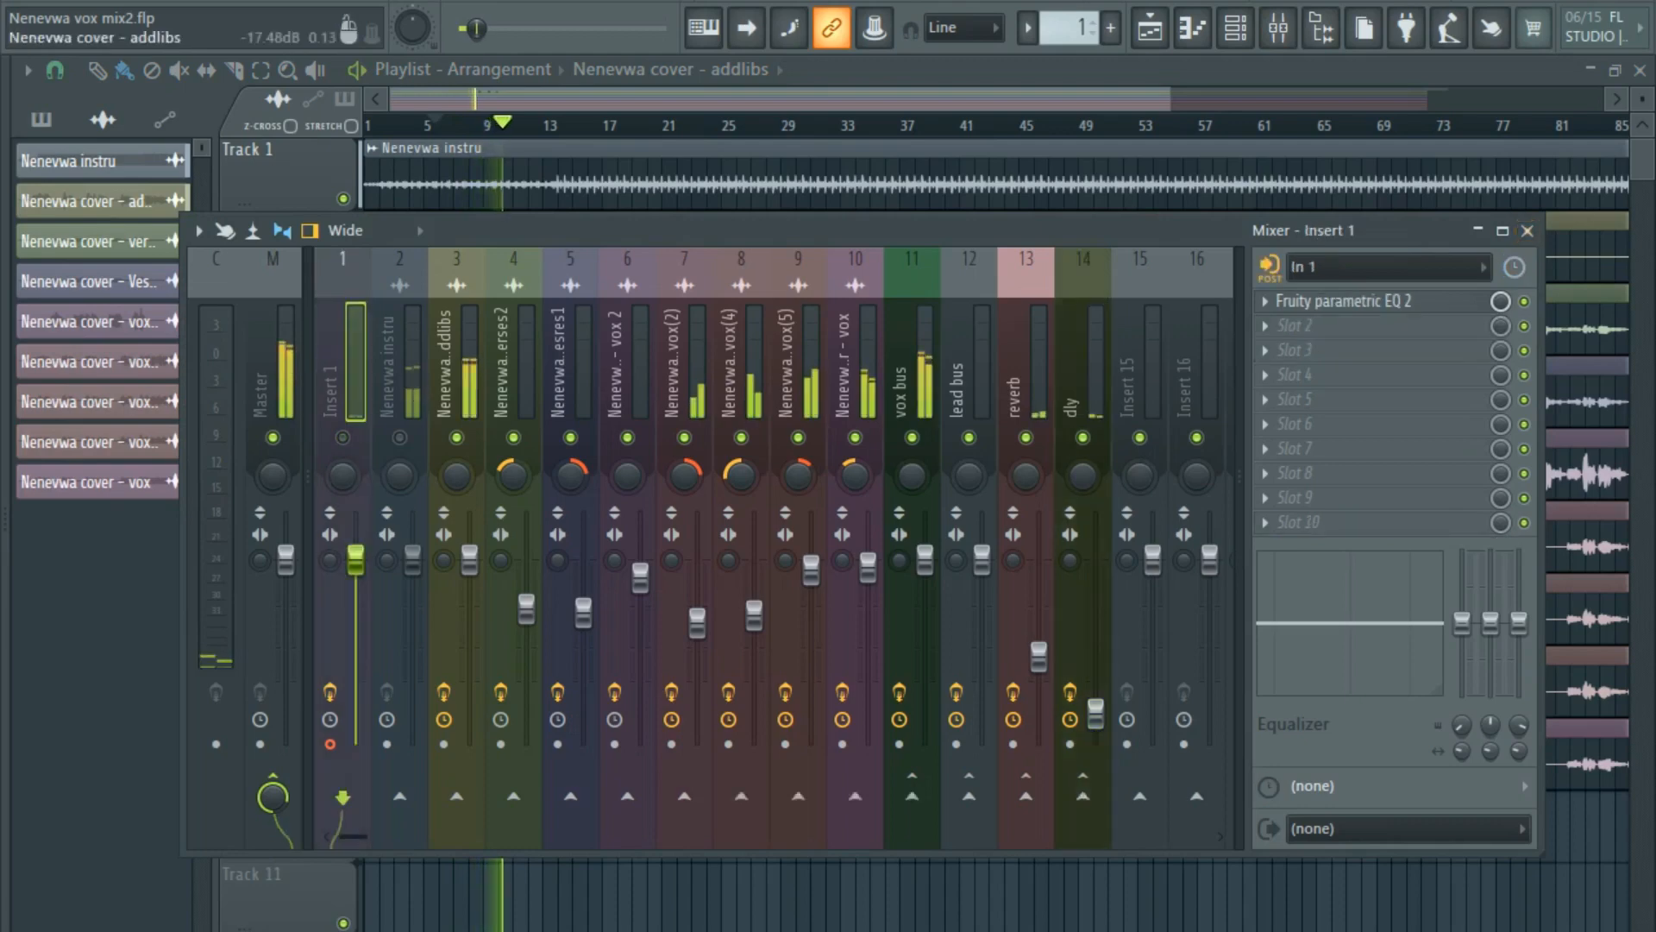
click(1384, 266)
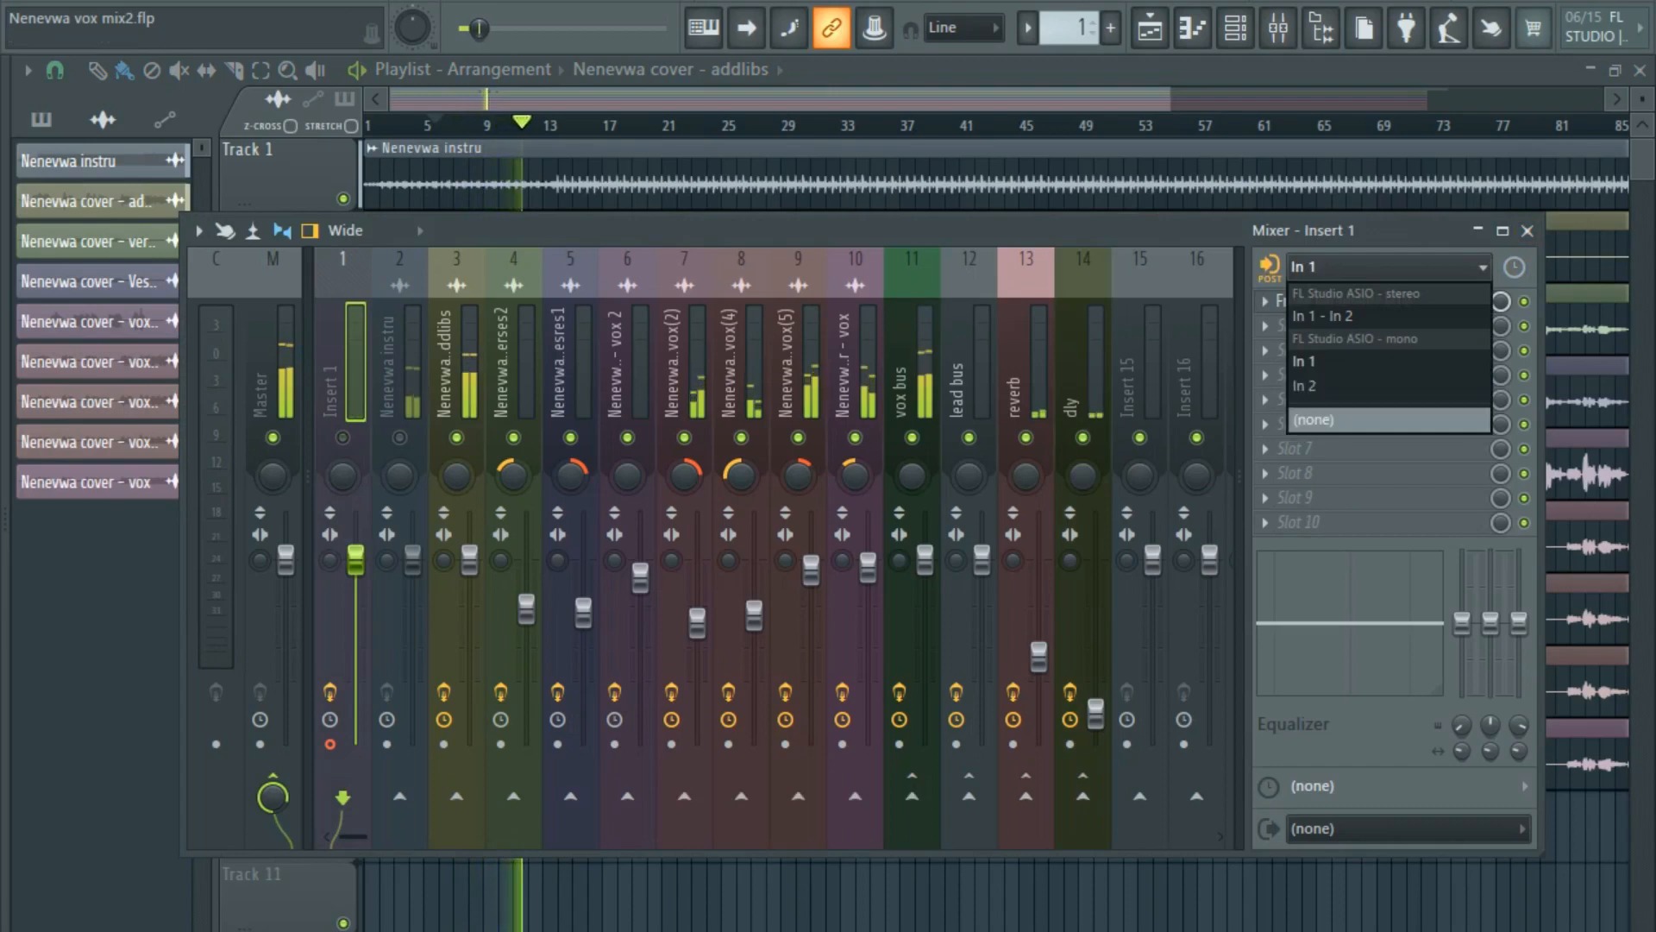
click(1389, 420)
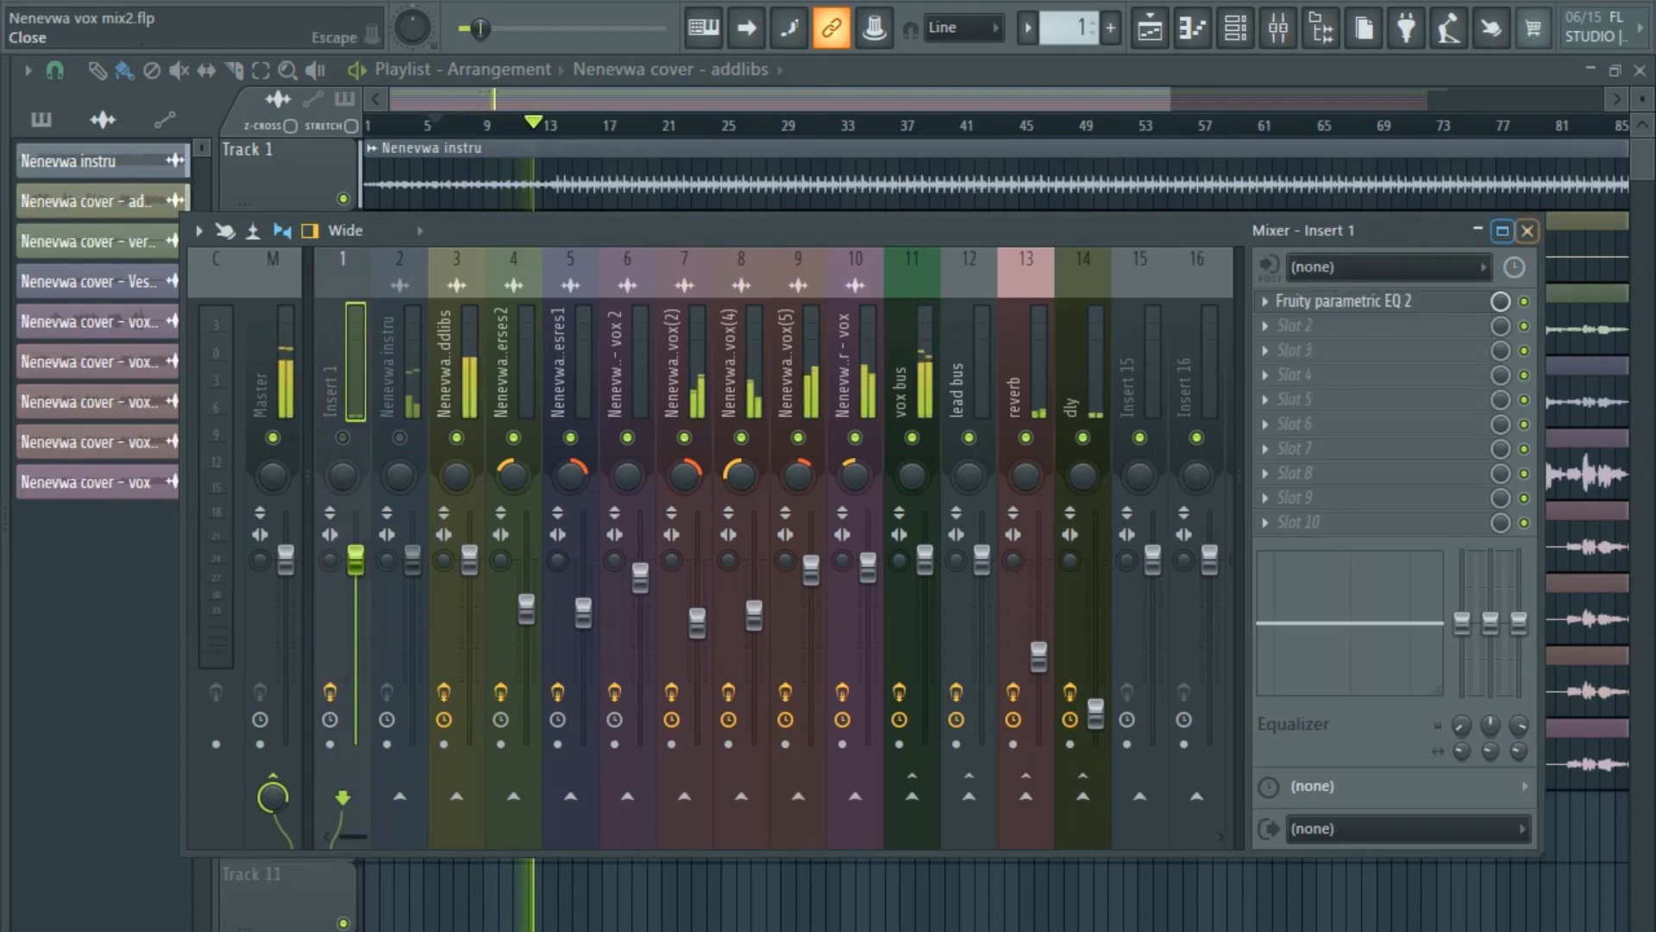
click(1527, 230)
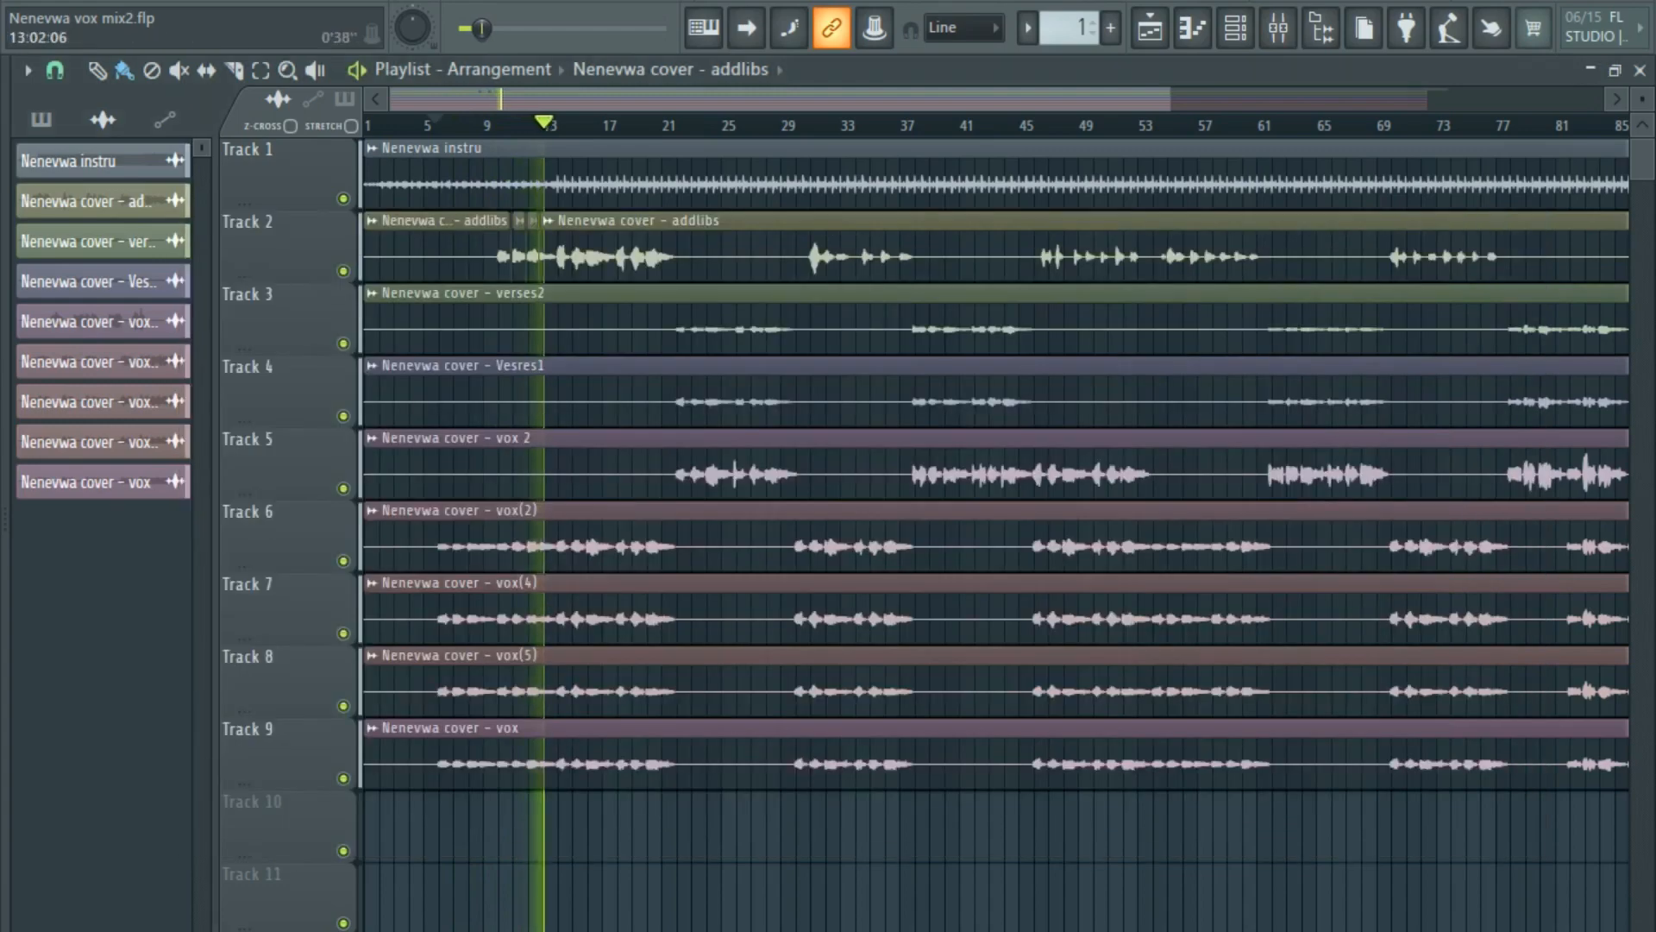
Unmute the Nenevwa instru channel and lower the vox bus and lead bus faders to balance the vocals against it.
click(1278, 27)
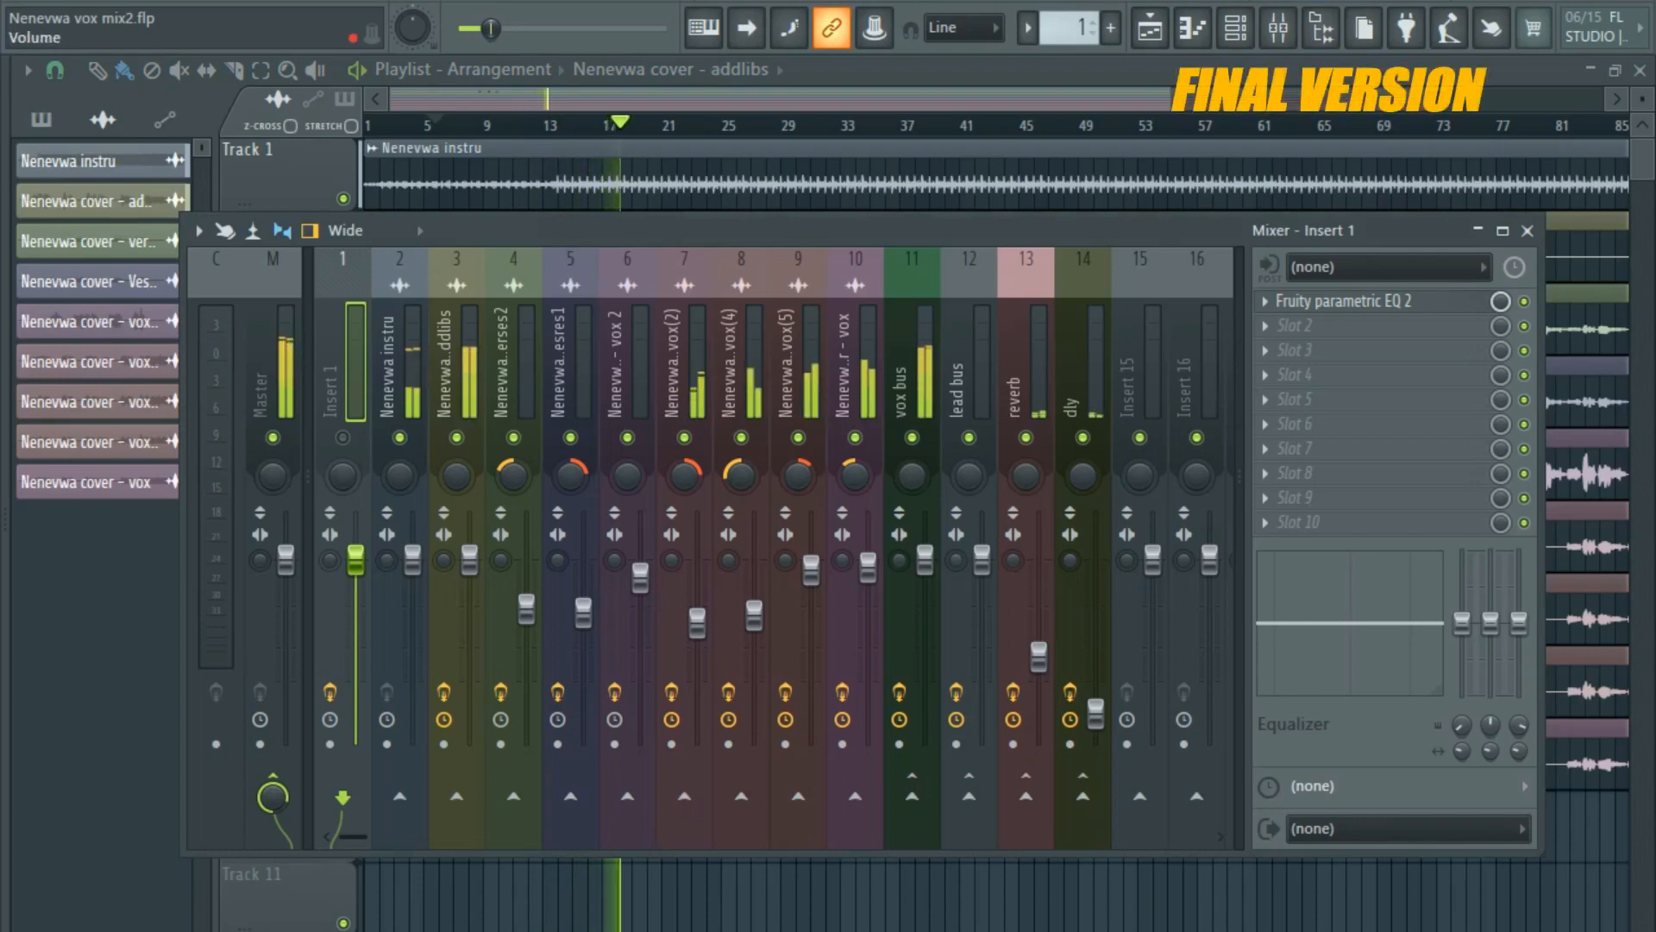
drag(925, 560, 925, 610)
click(924, 599)
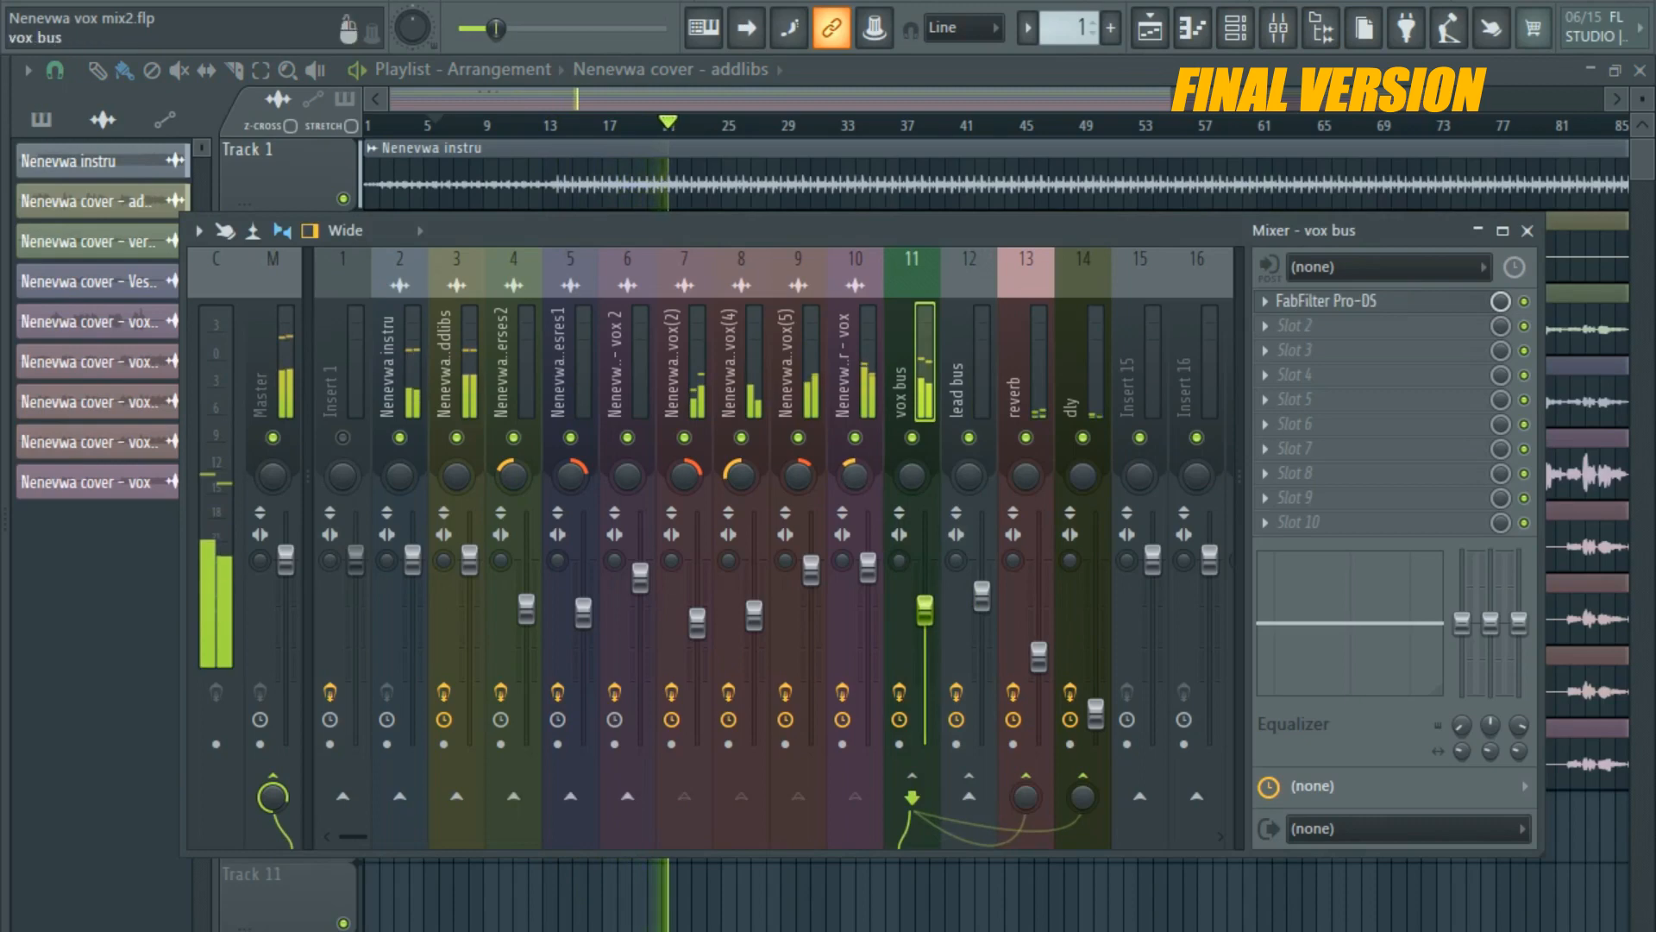
drag(981, 594, 982, 584)
Check the vocal channels' routing and send the addlibs channel to the lead bus instead of directly to the master.
click(811, 343)
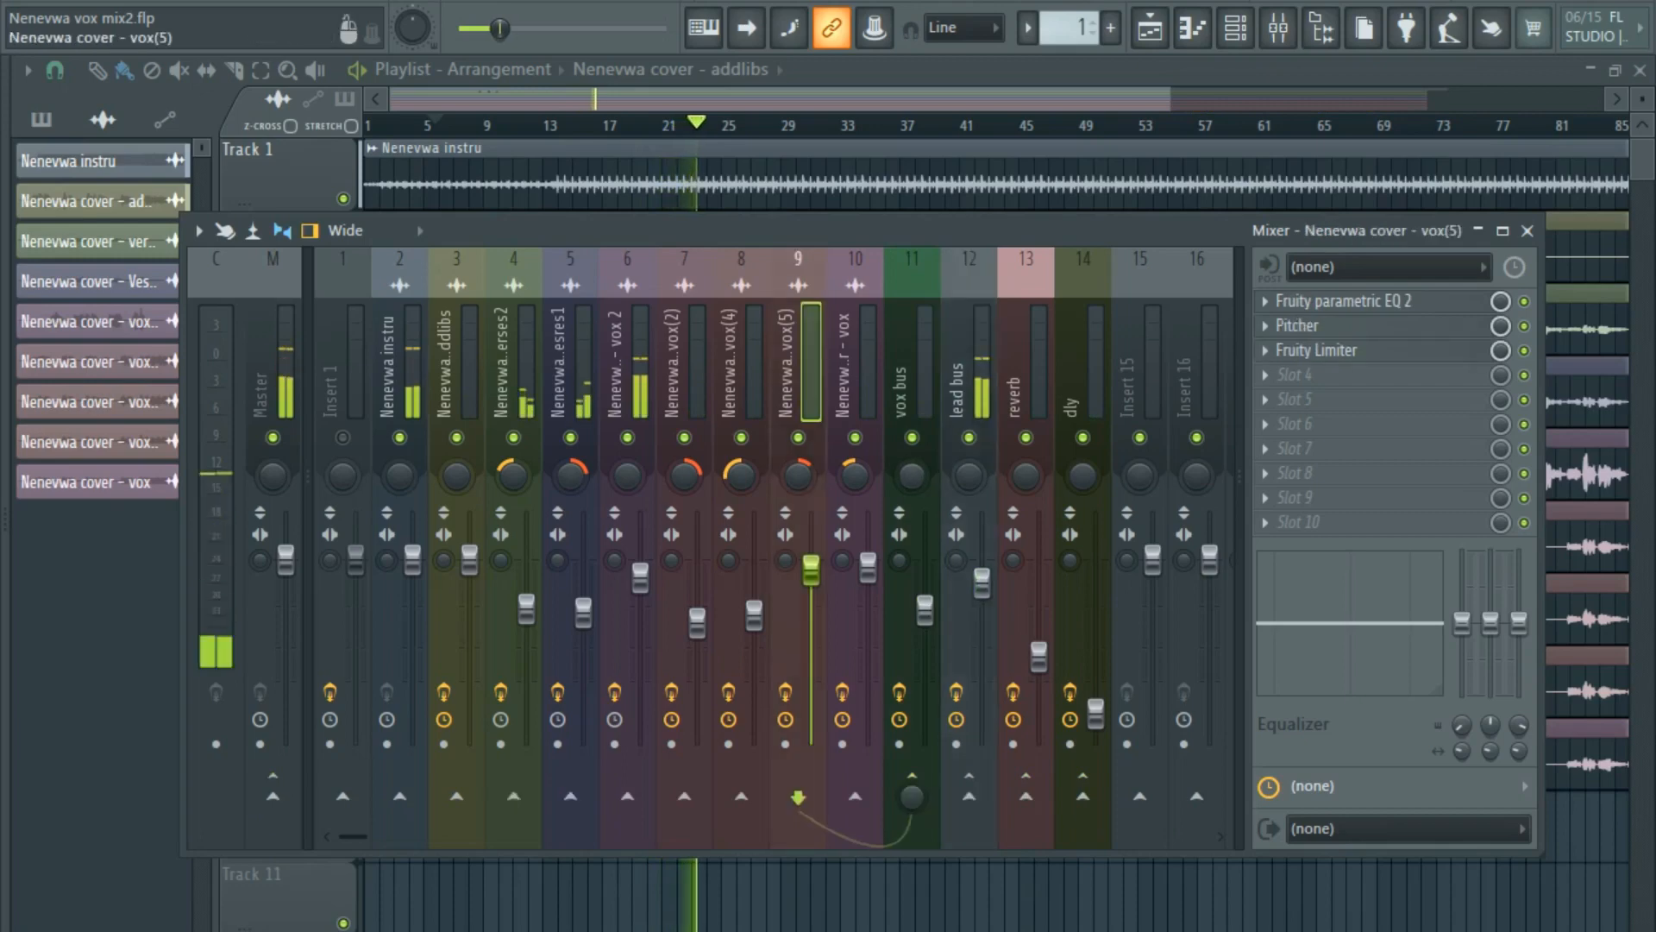
click(754, 347)
click(697, 351)
click(640, 353)
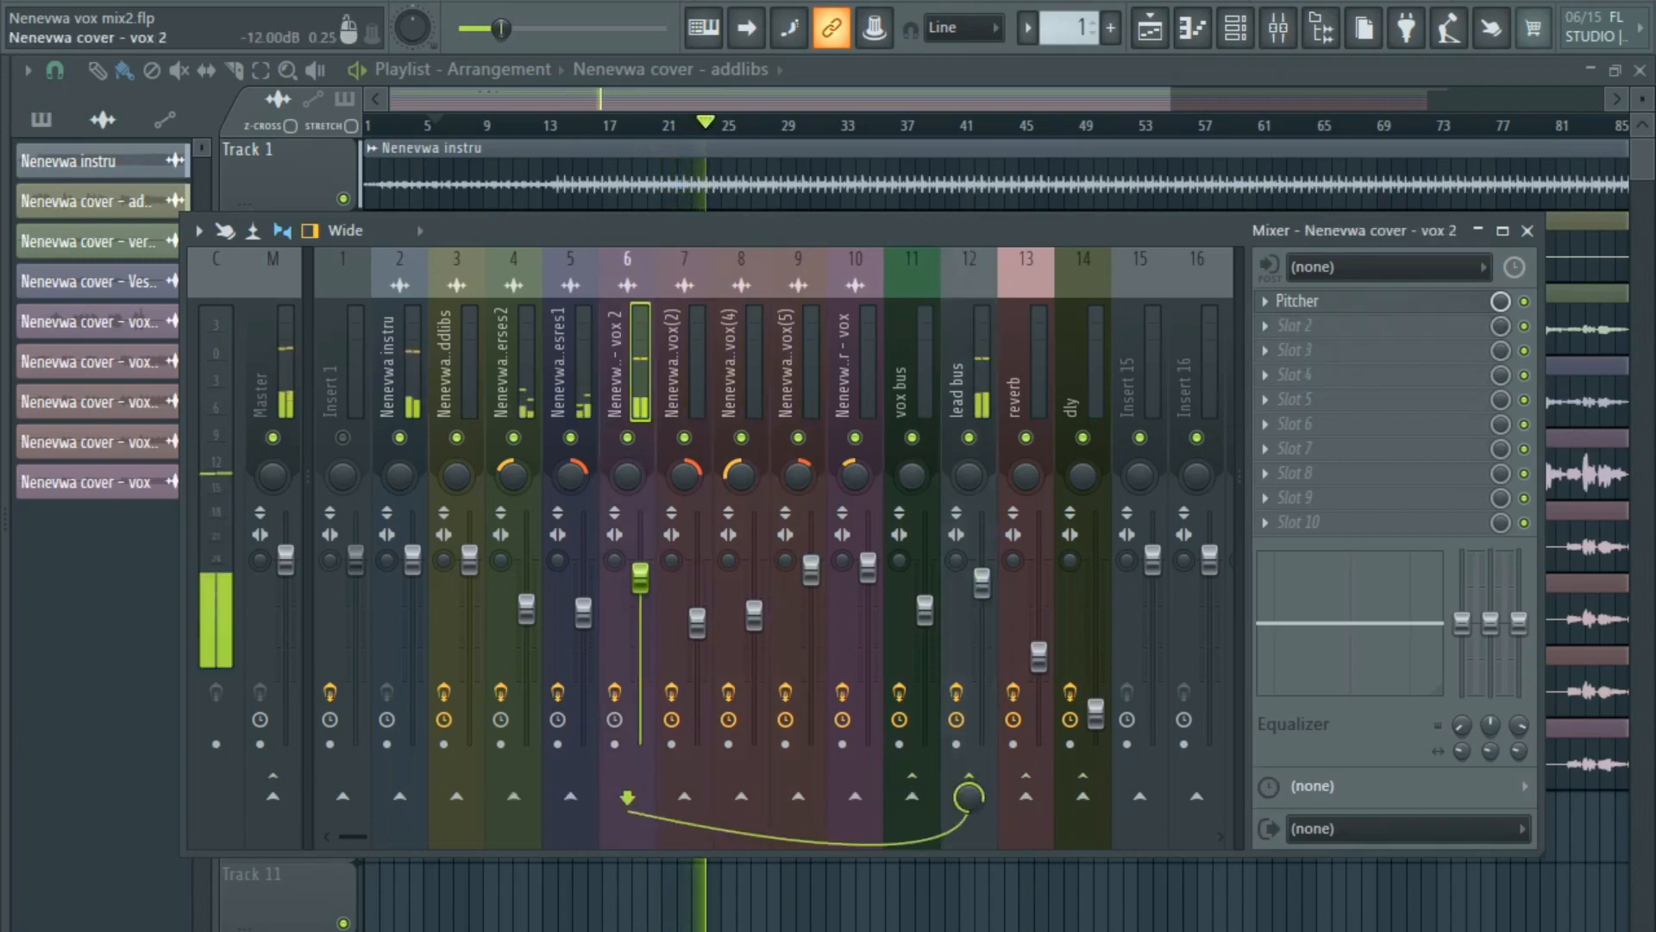
click(583, 355)
click(526, 358)
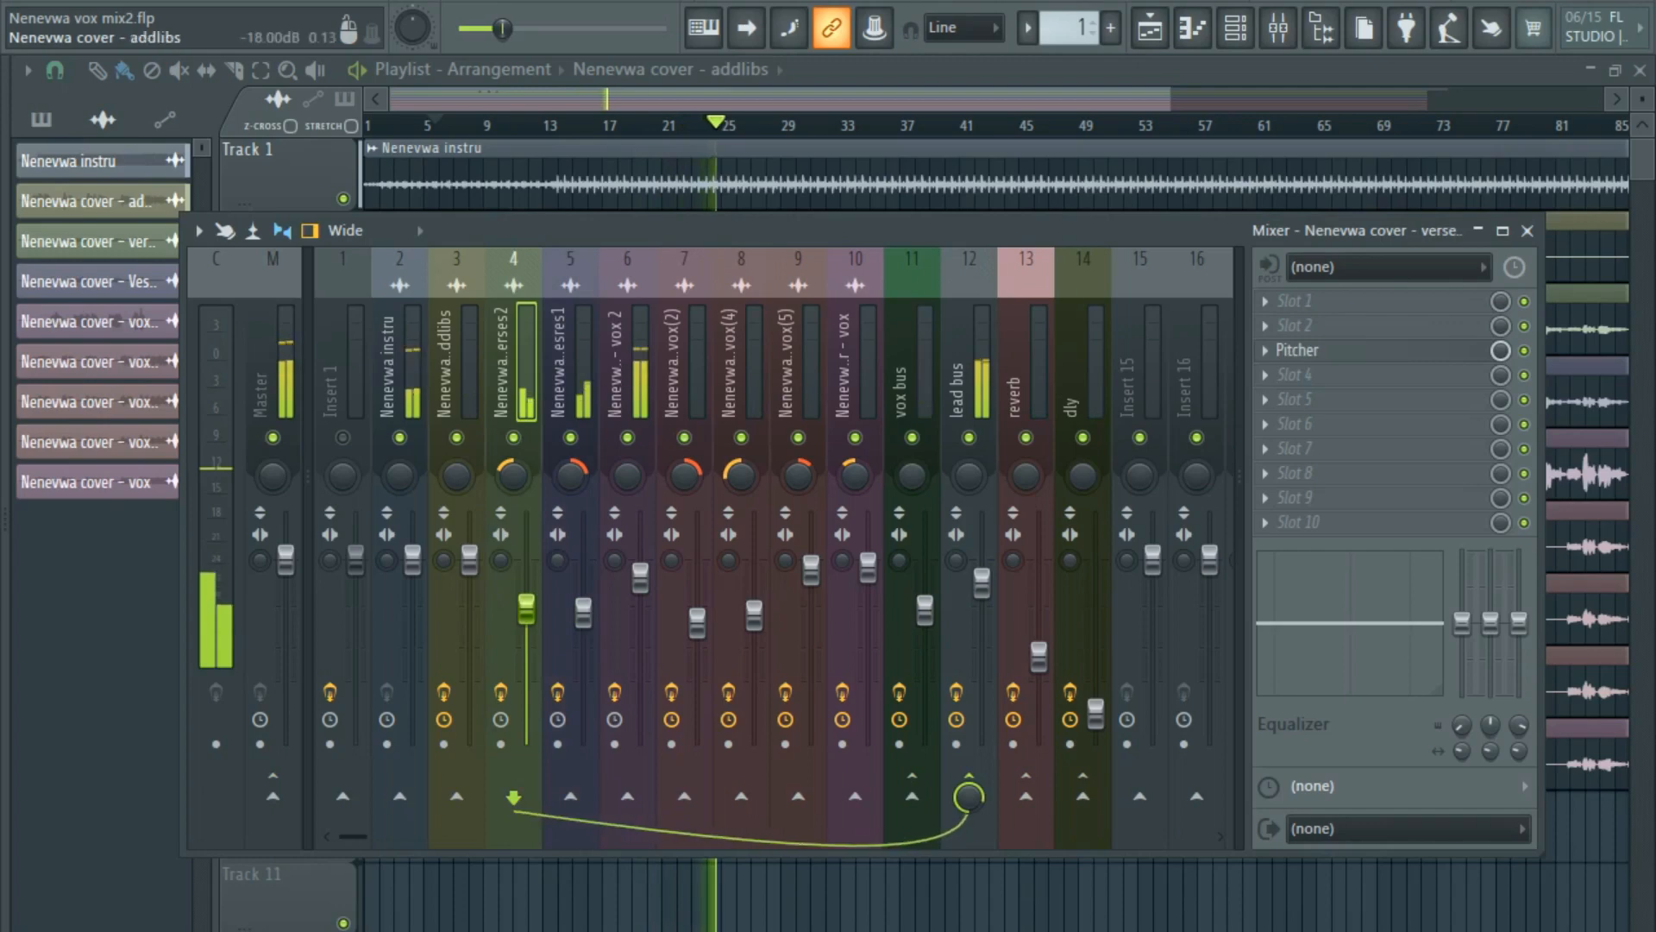
click(469, 362)
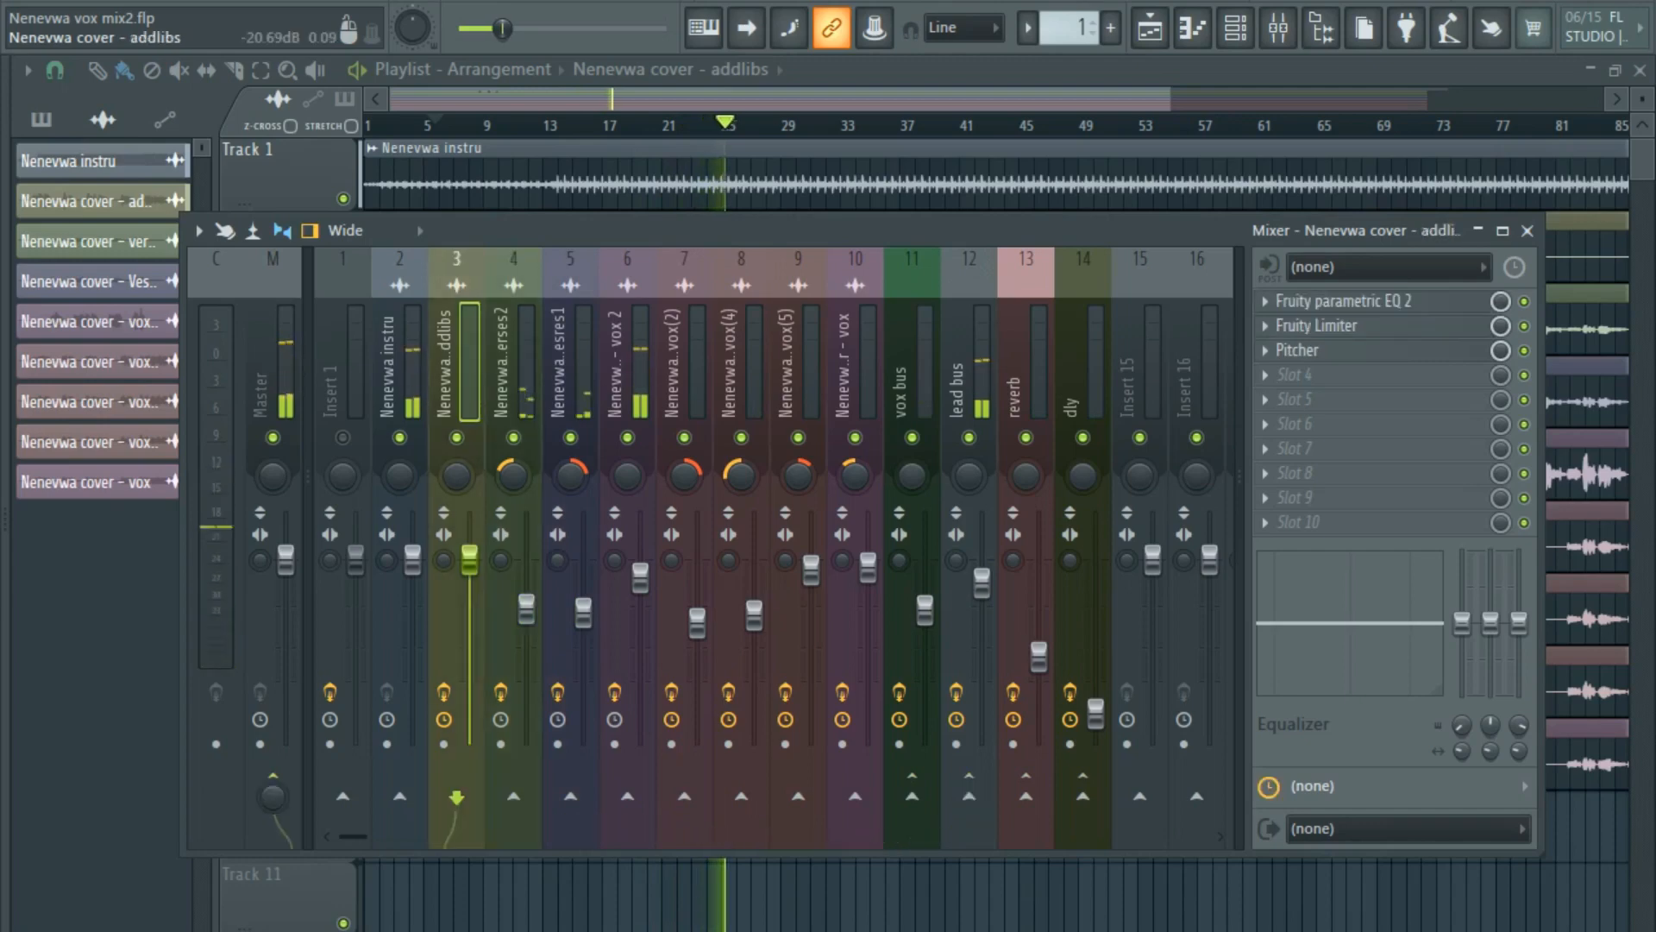
click(969, 796)
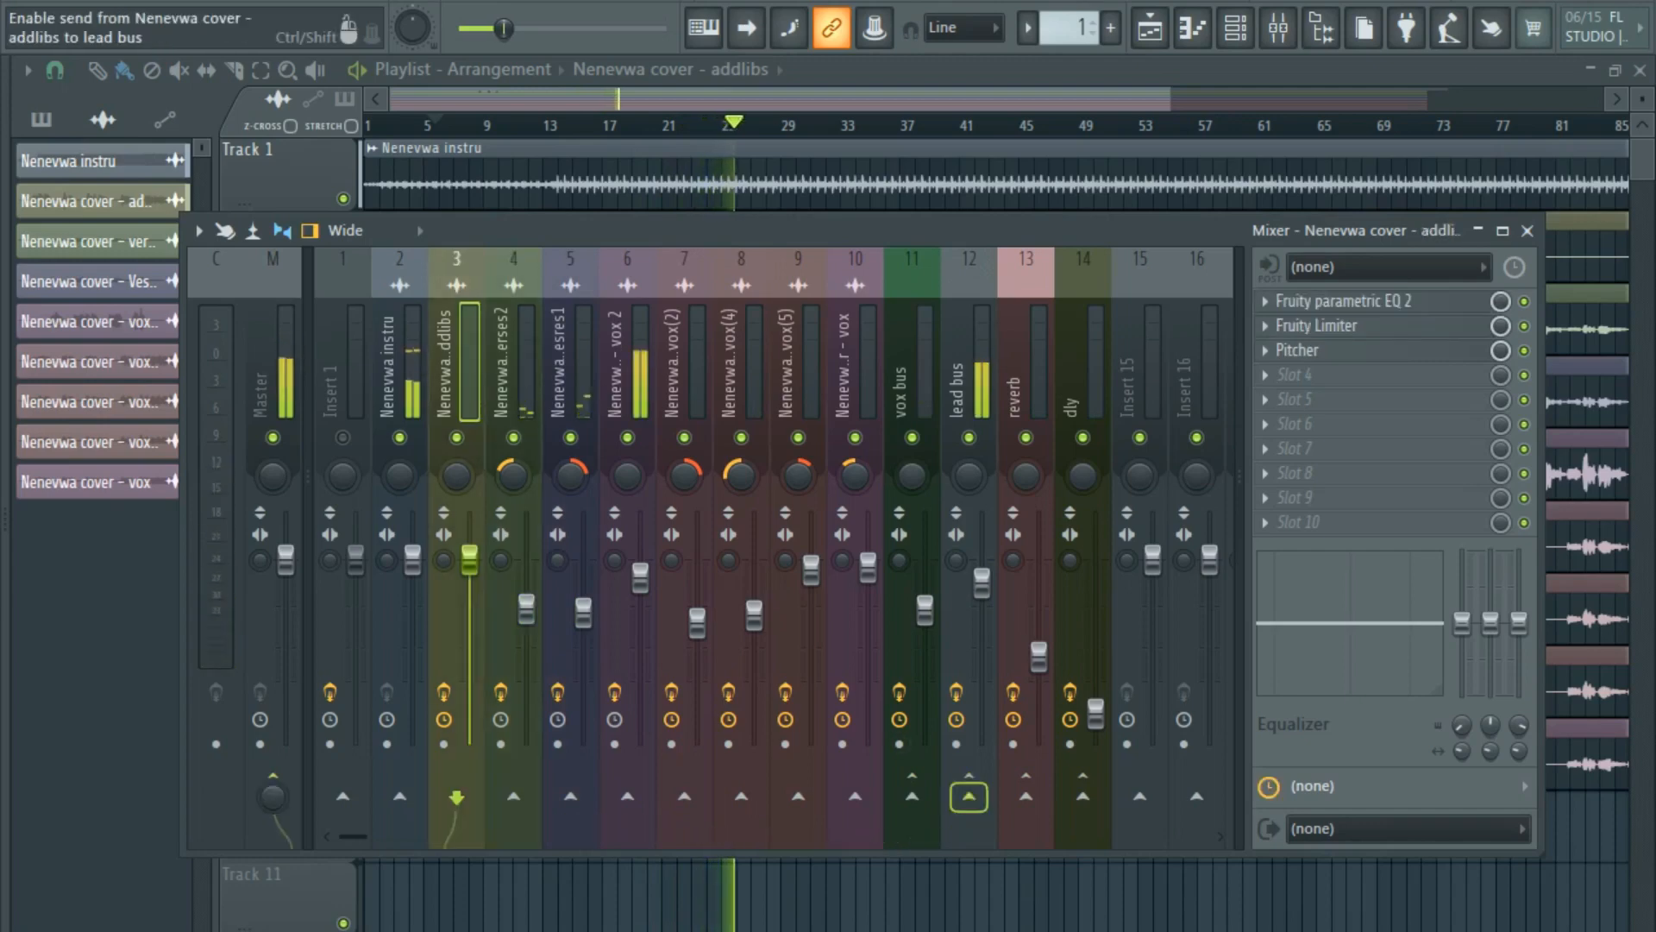
click(272, 796)
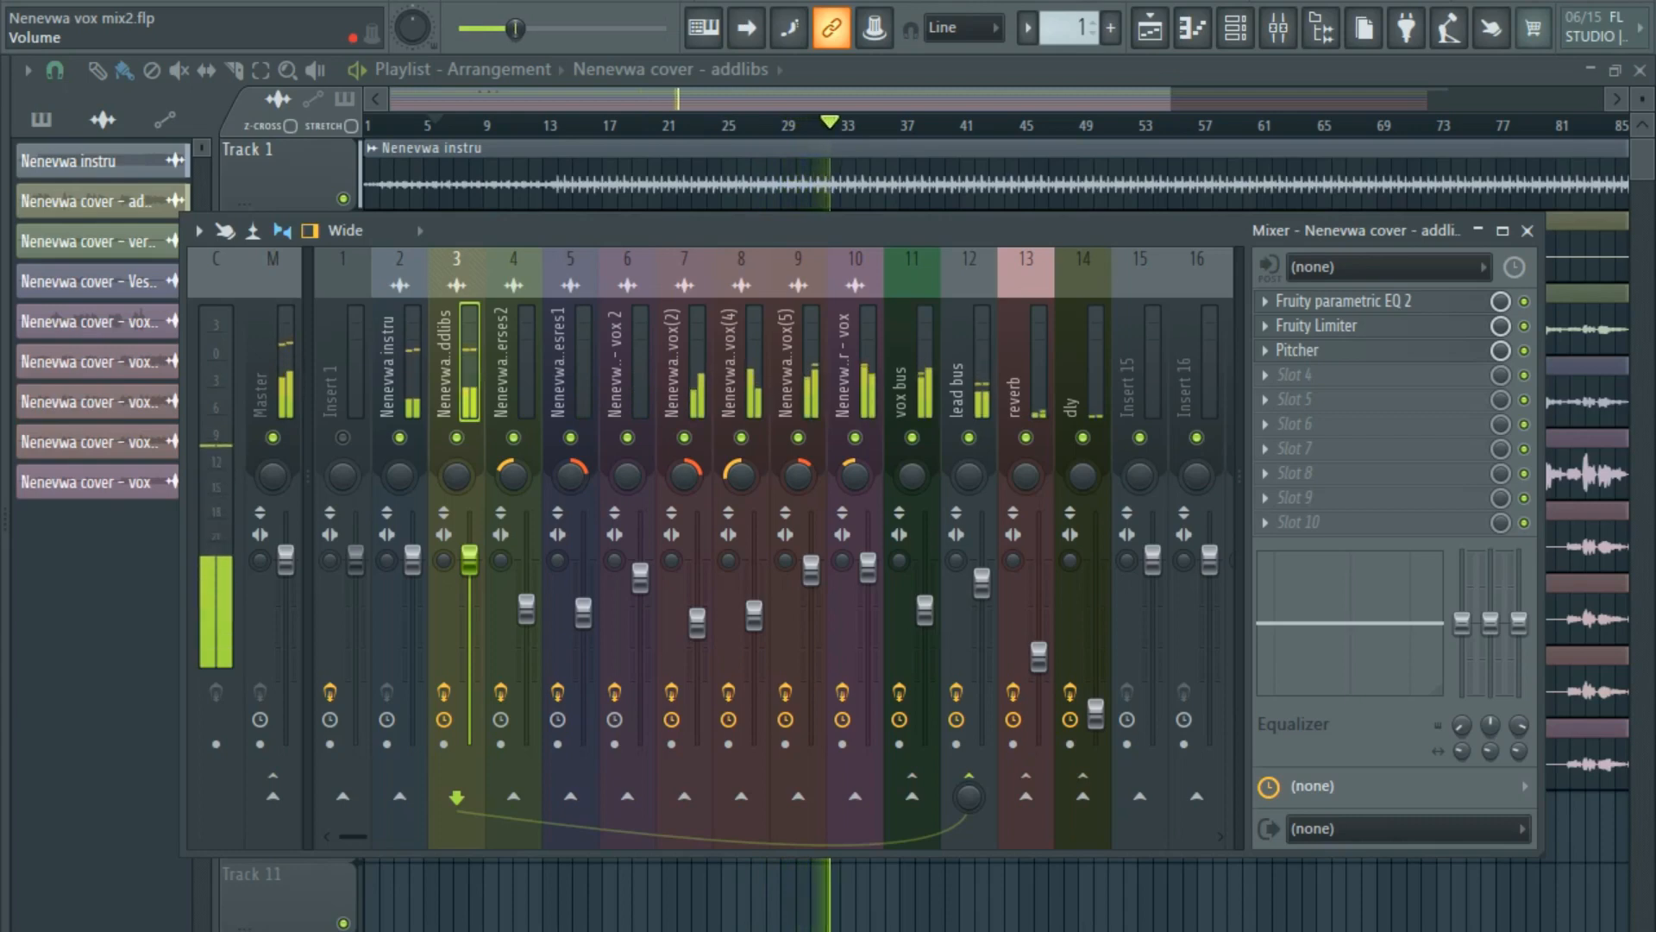
Lower the addlibs channel's fader in small stages during playback and pan the channel to the left.
drag(469, 559, 469, 599)
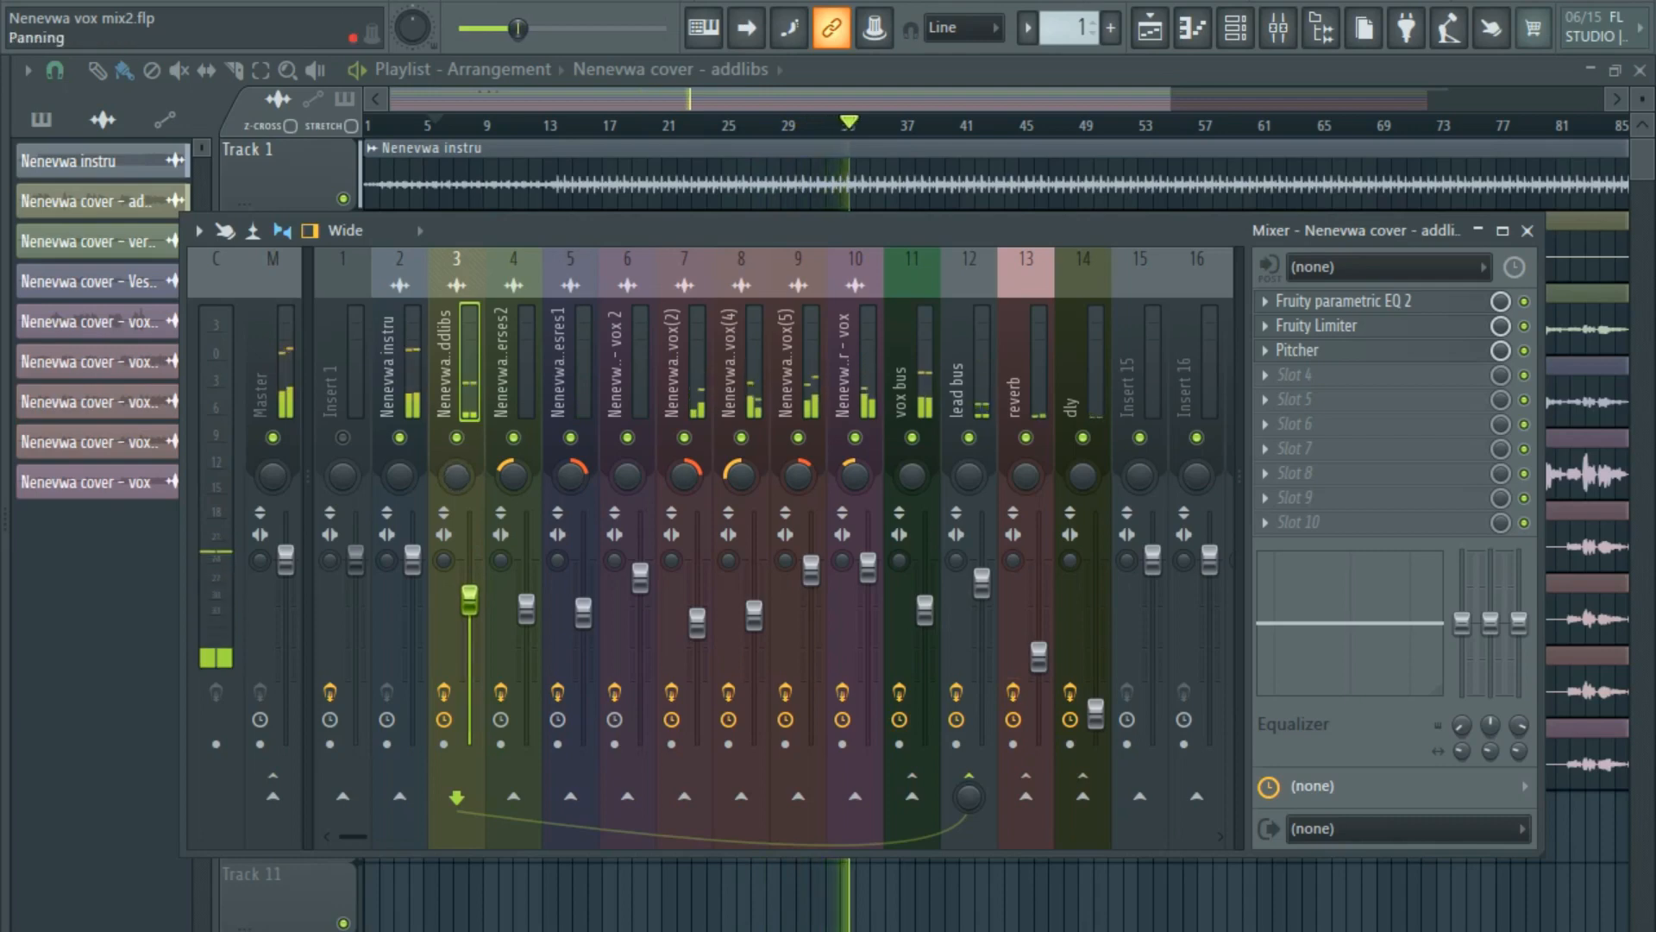
drag(456, 475, 457, 494)
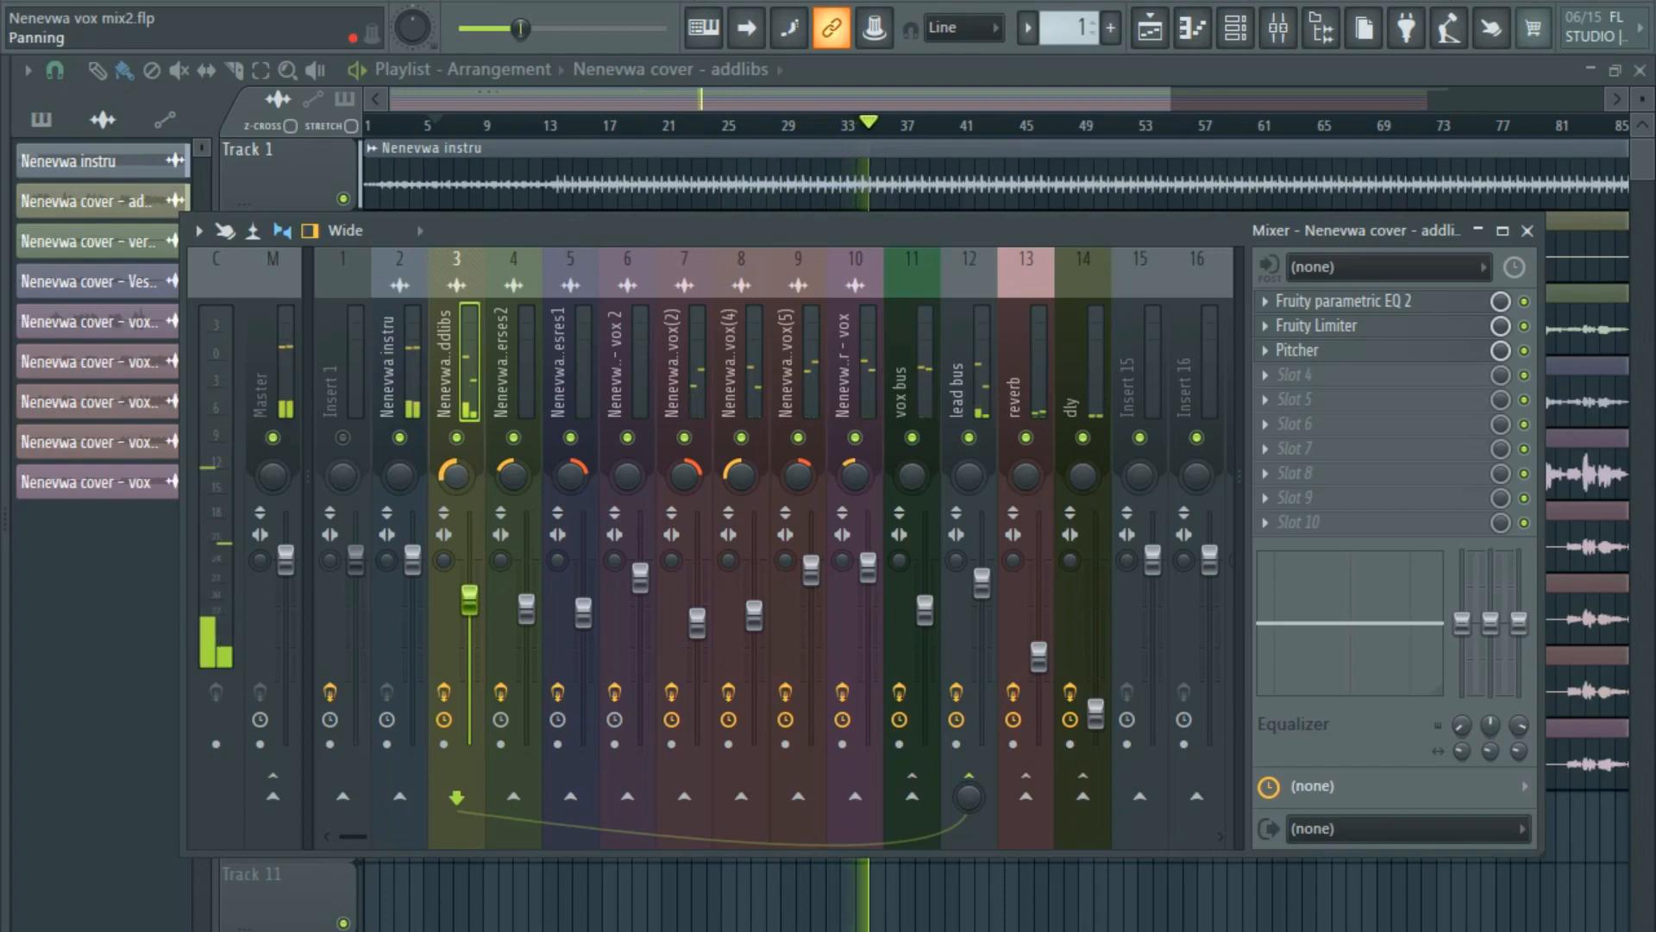
drag(470, 600, 469, 613)
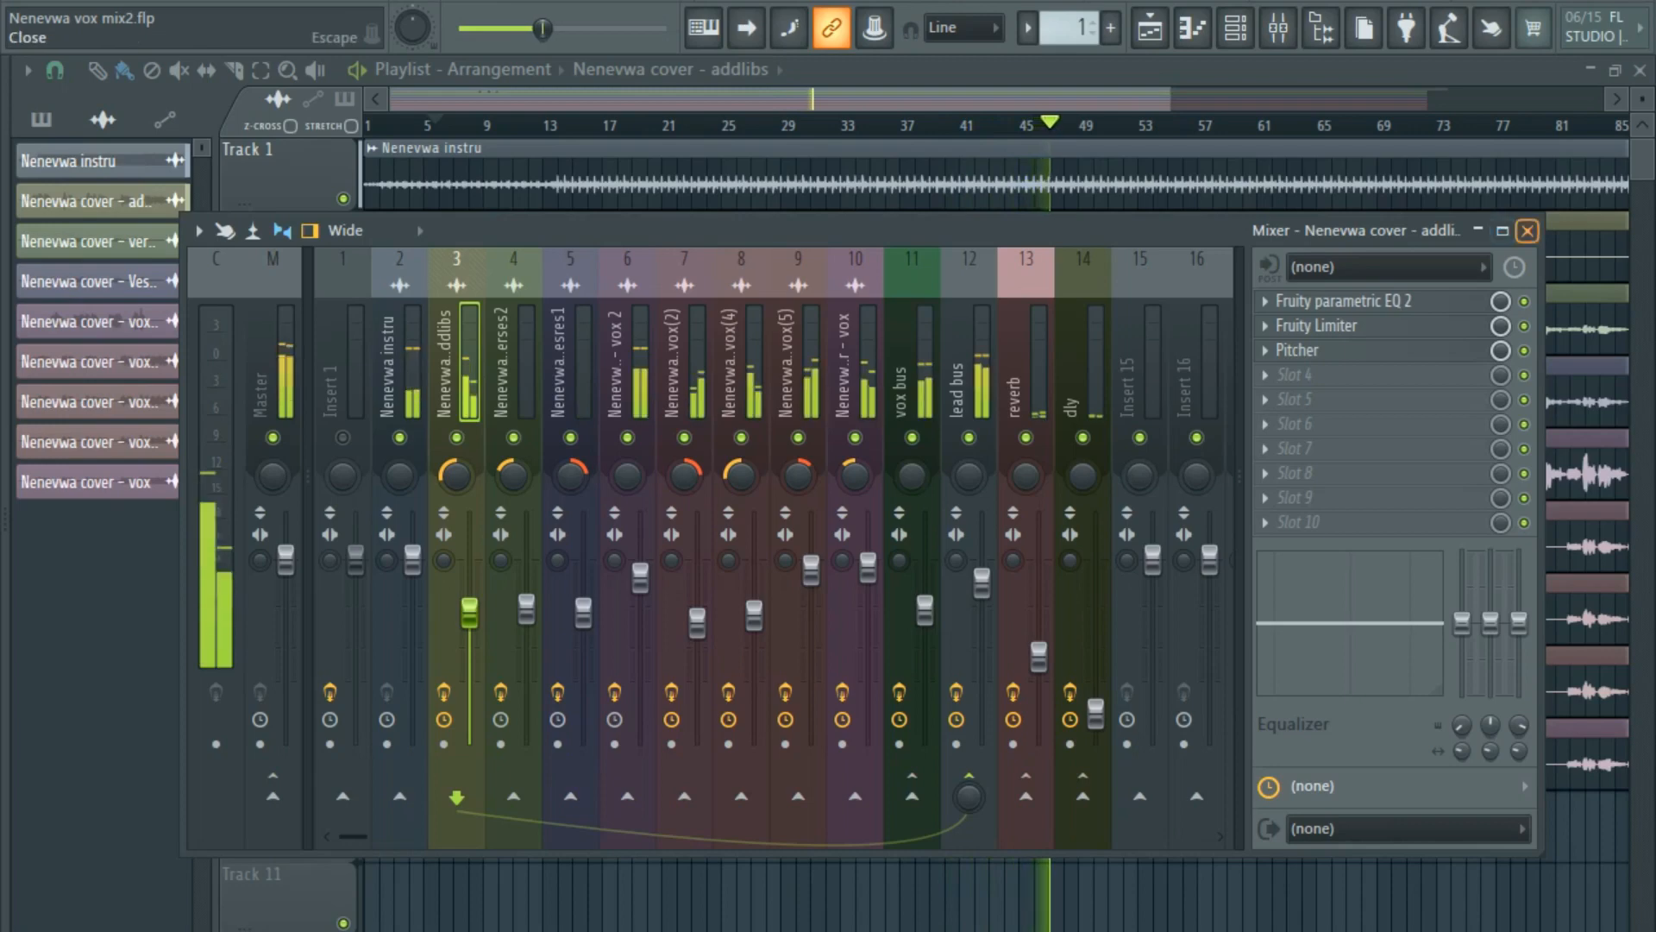
drag(469, 613, 469, 618)
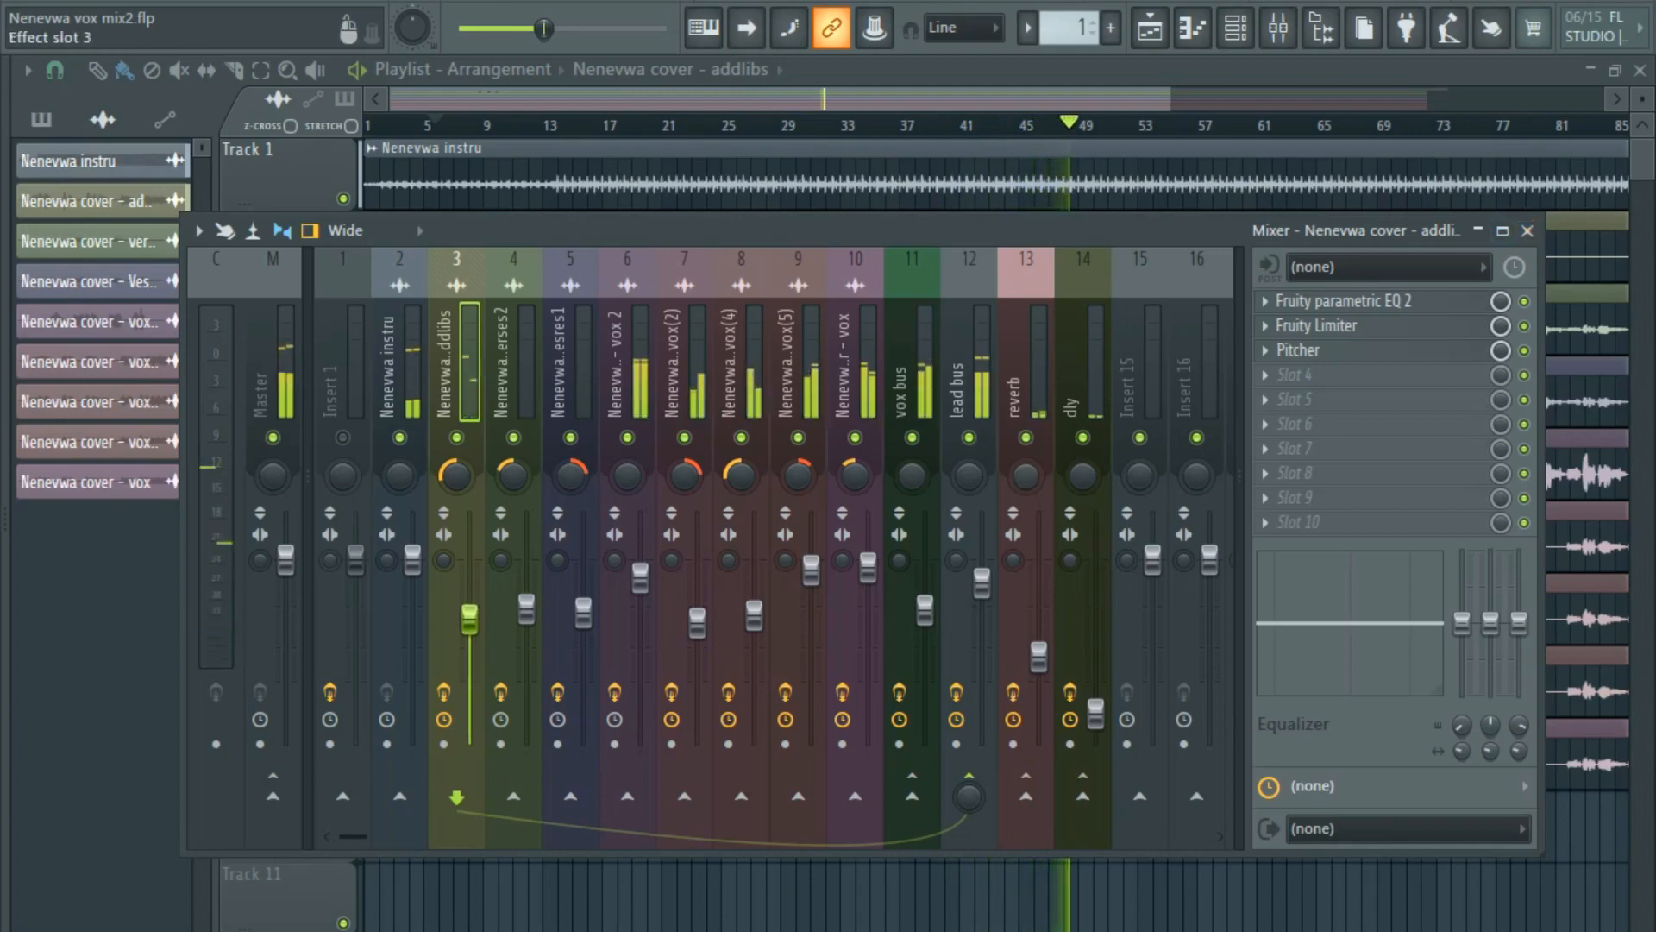
click(1527, 230)
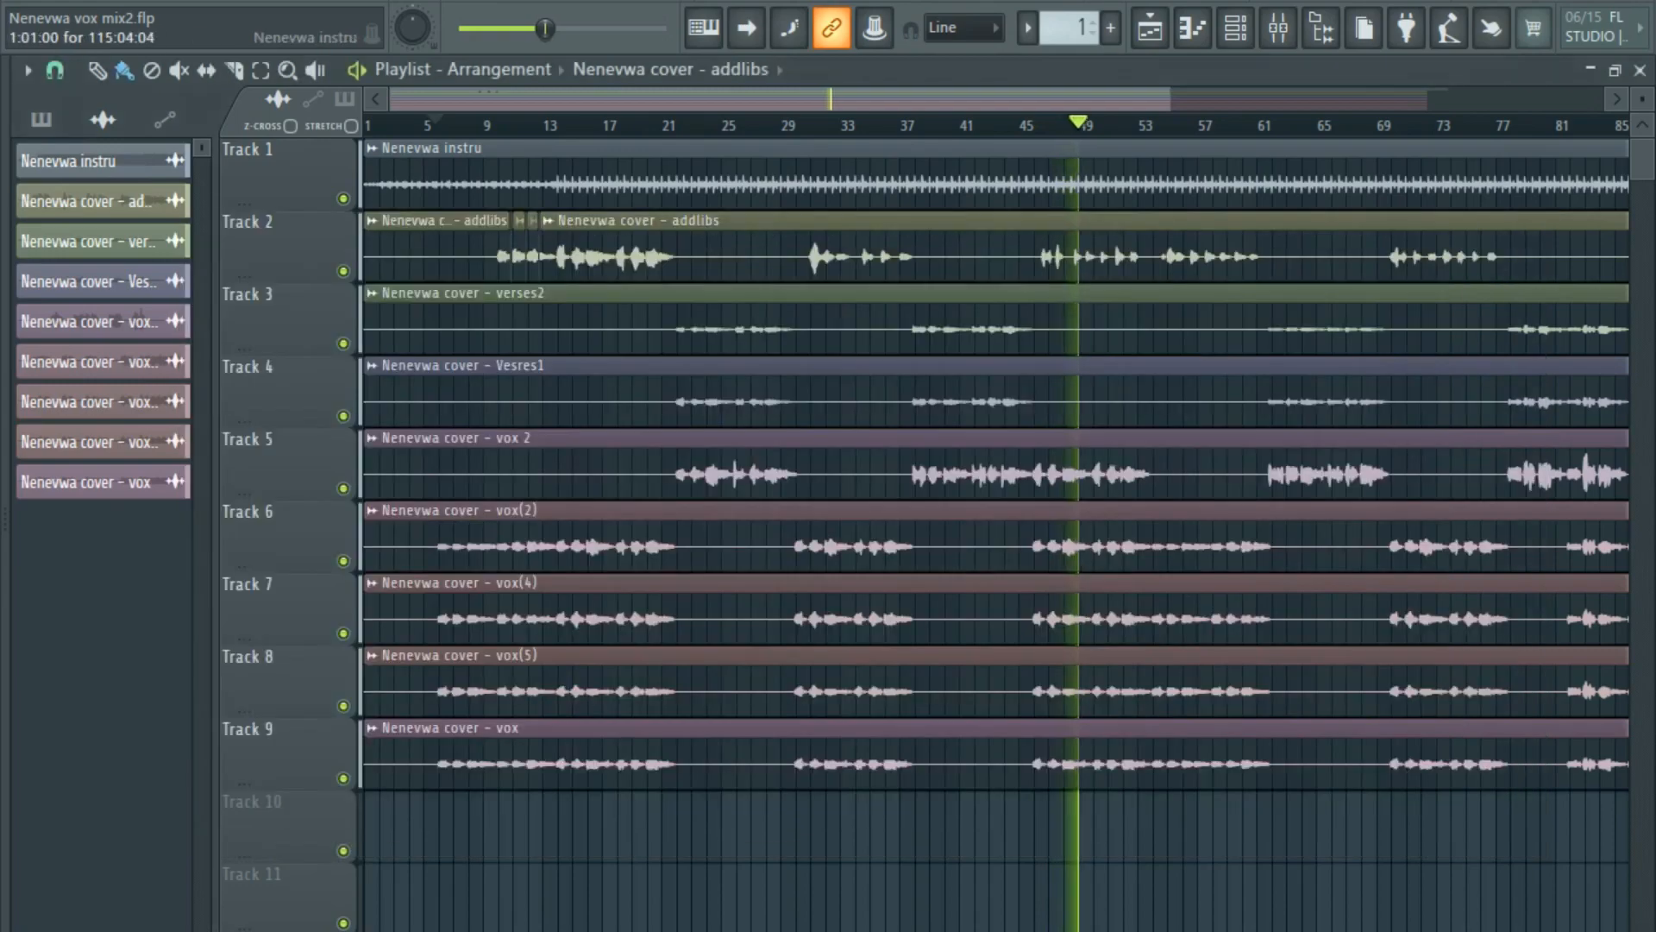
Lower the addlibs fader a little further while the song's second half plays.
drag(1168, 100, 1428, 100)
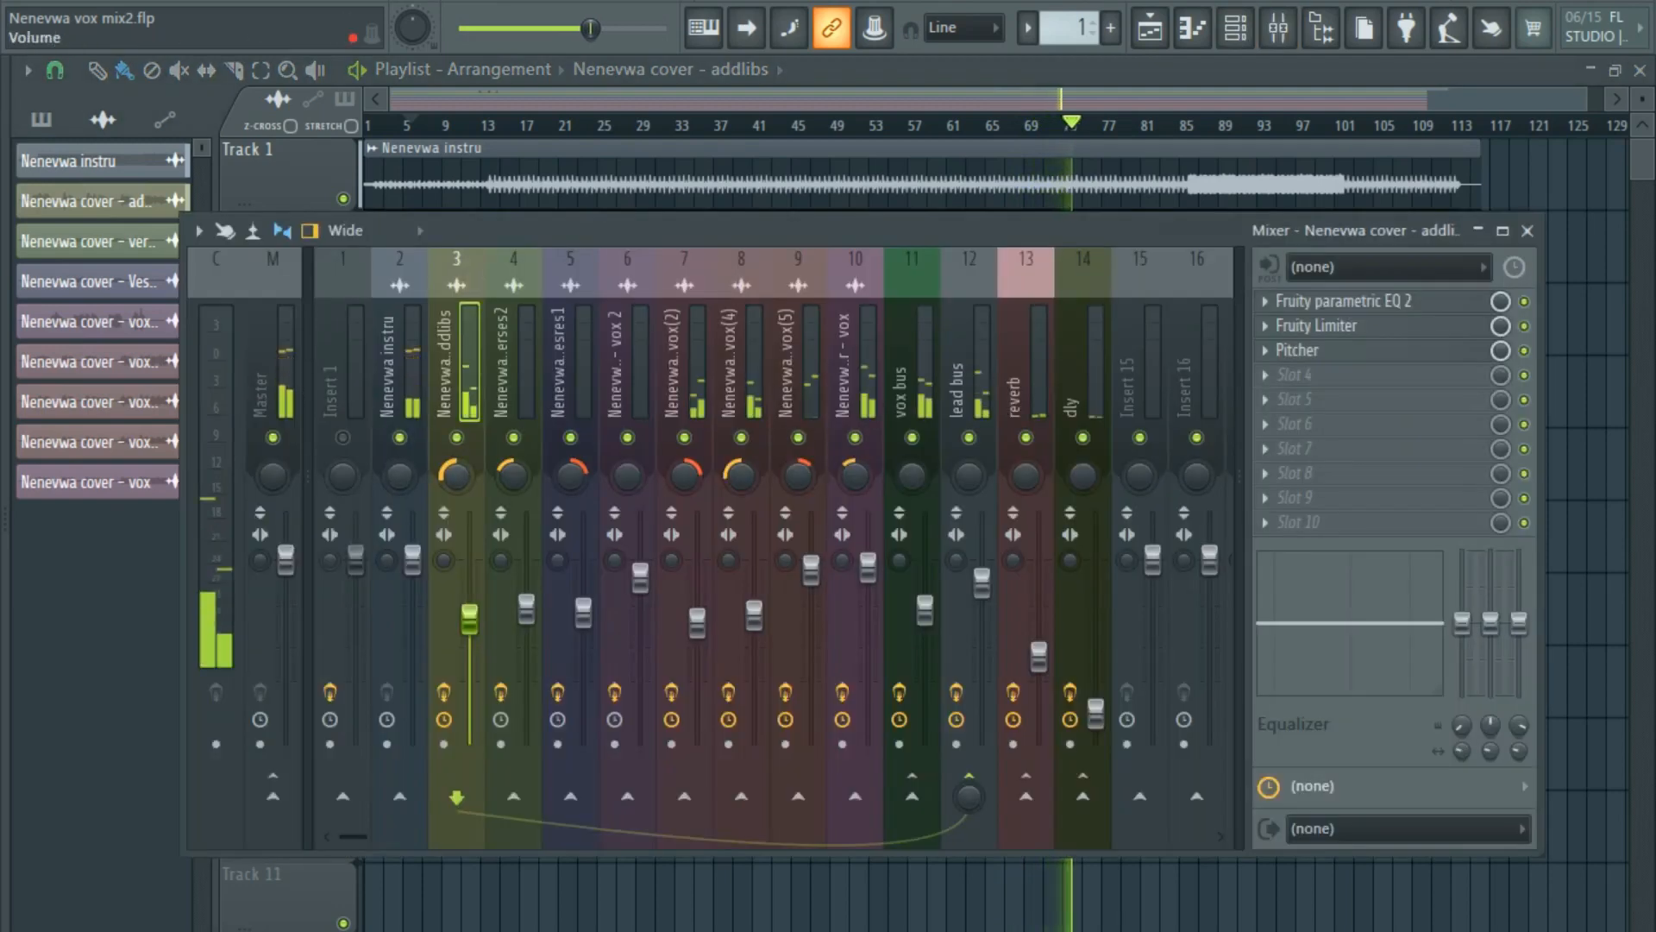
drag(470, 619, 470, 639)
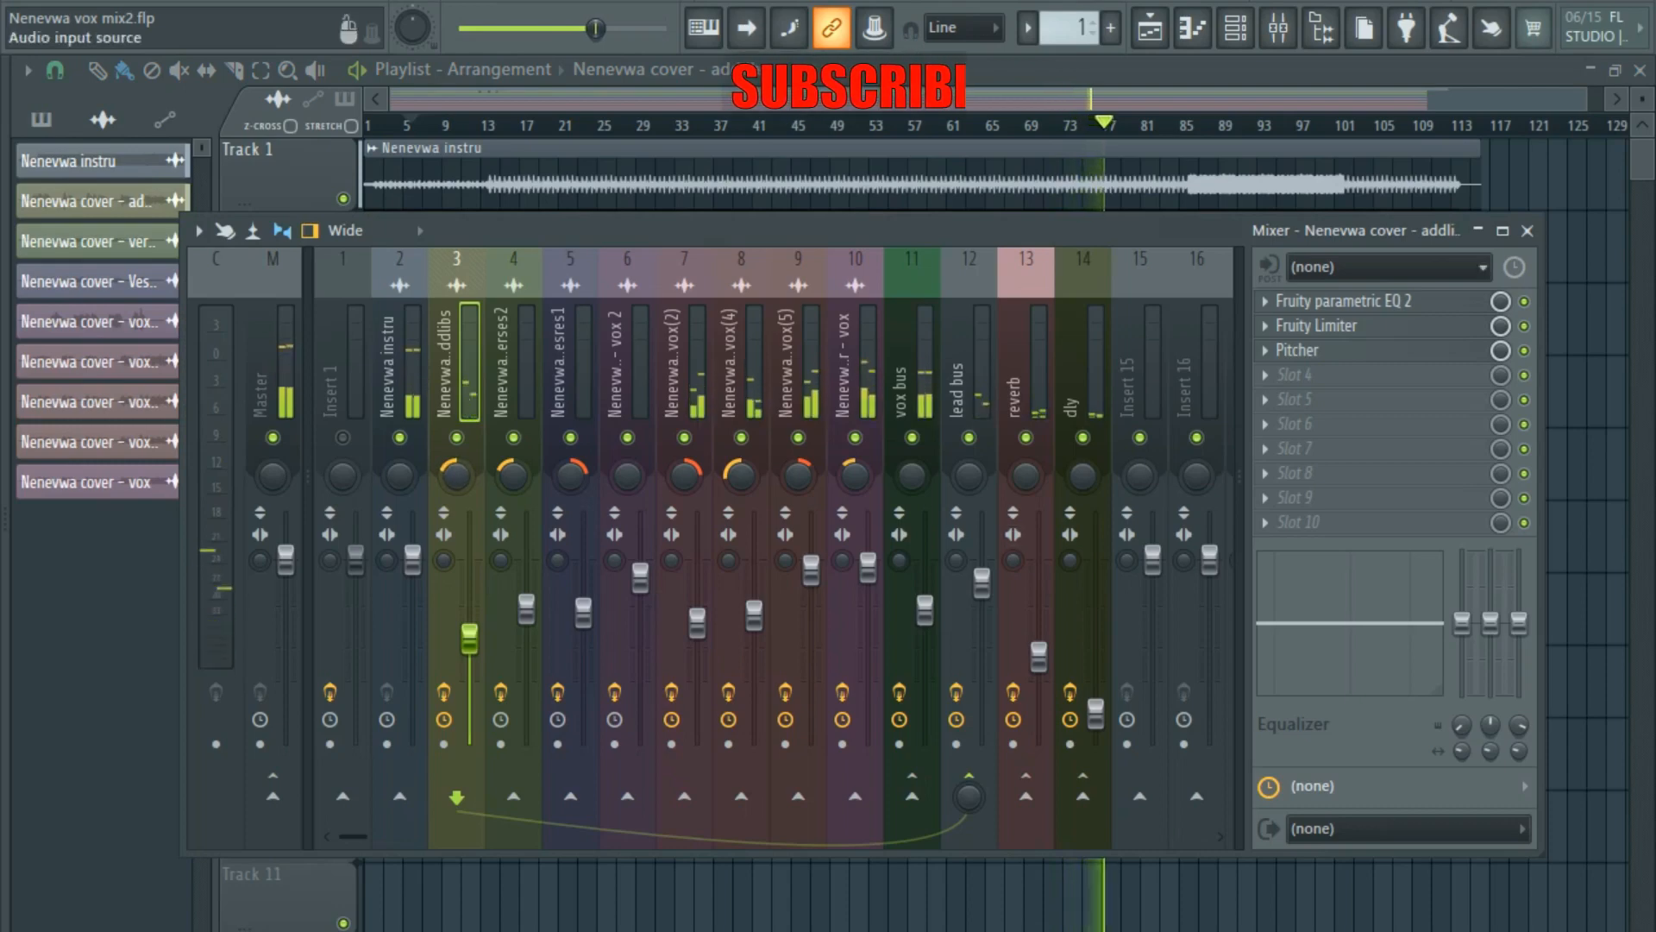
click(1526, 231)
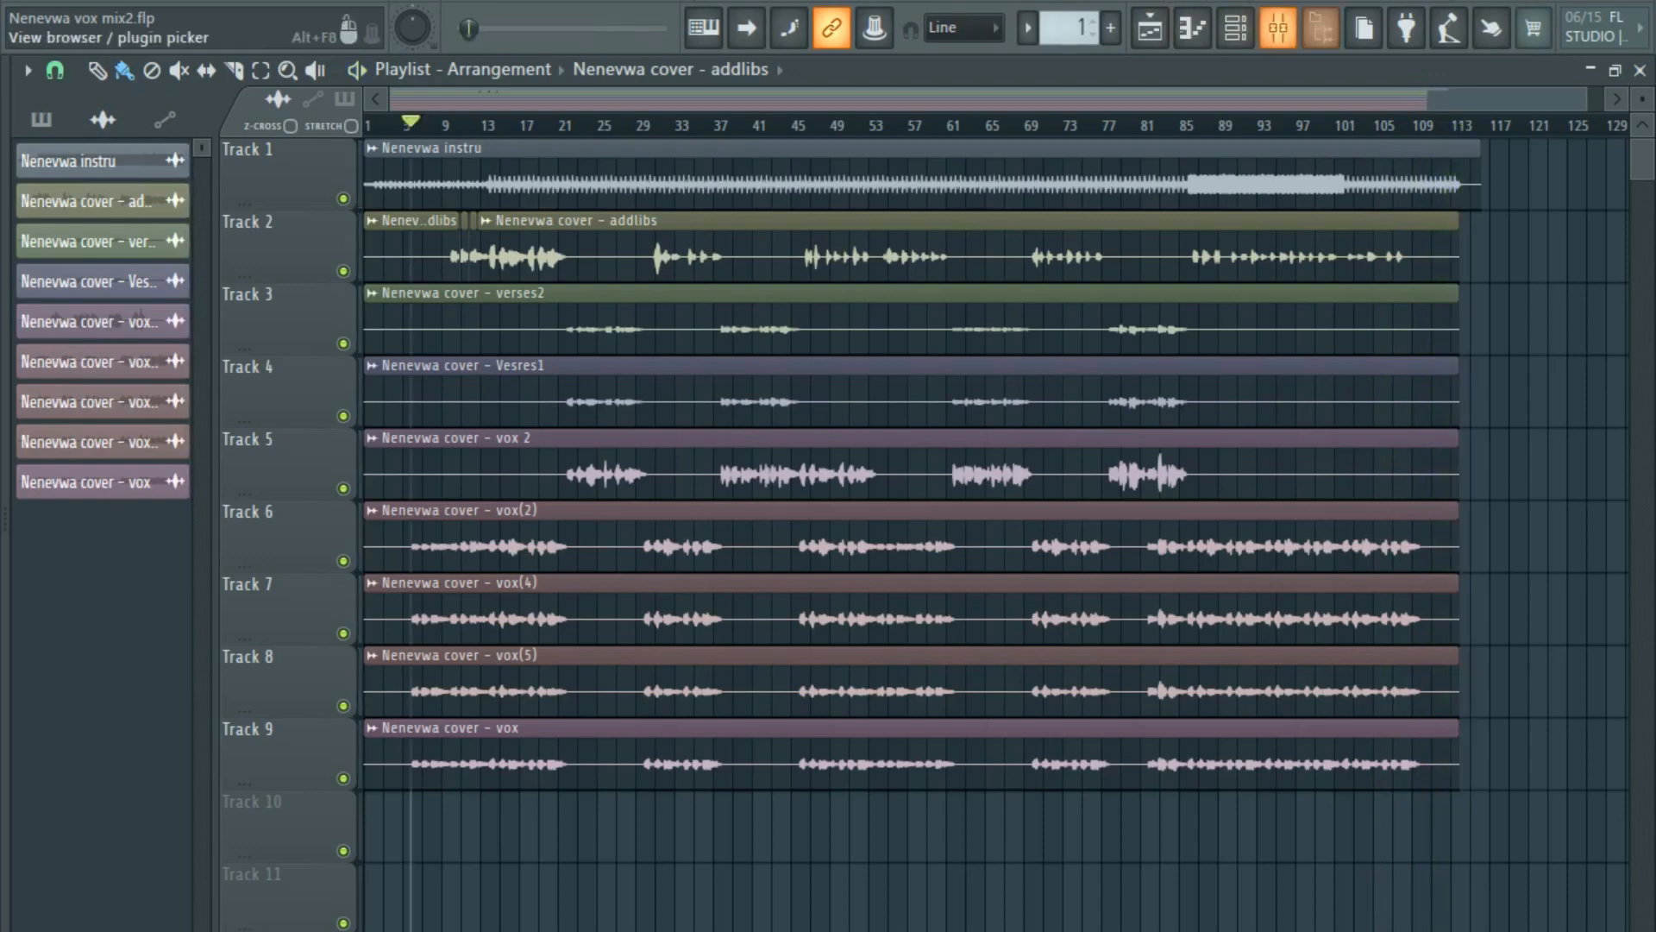
Set the Insert 1 channel's audio input to the mono source In 1.
click(1279, 28)
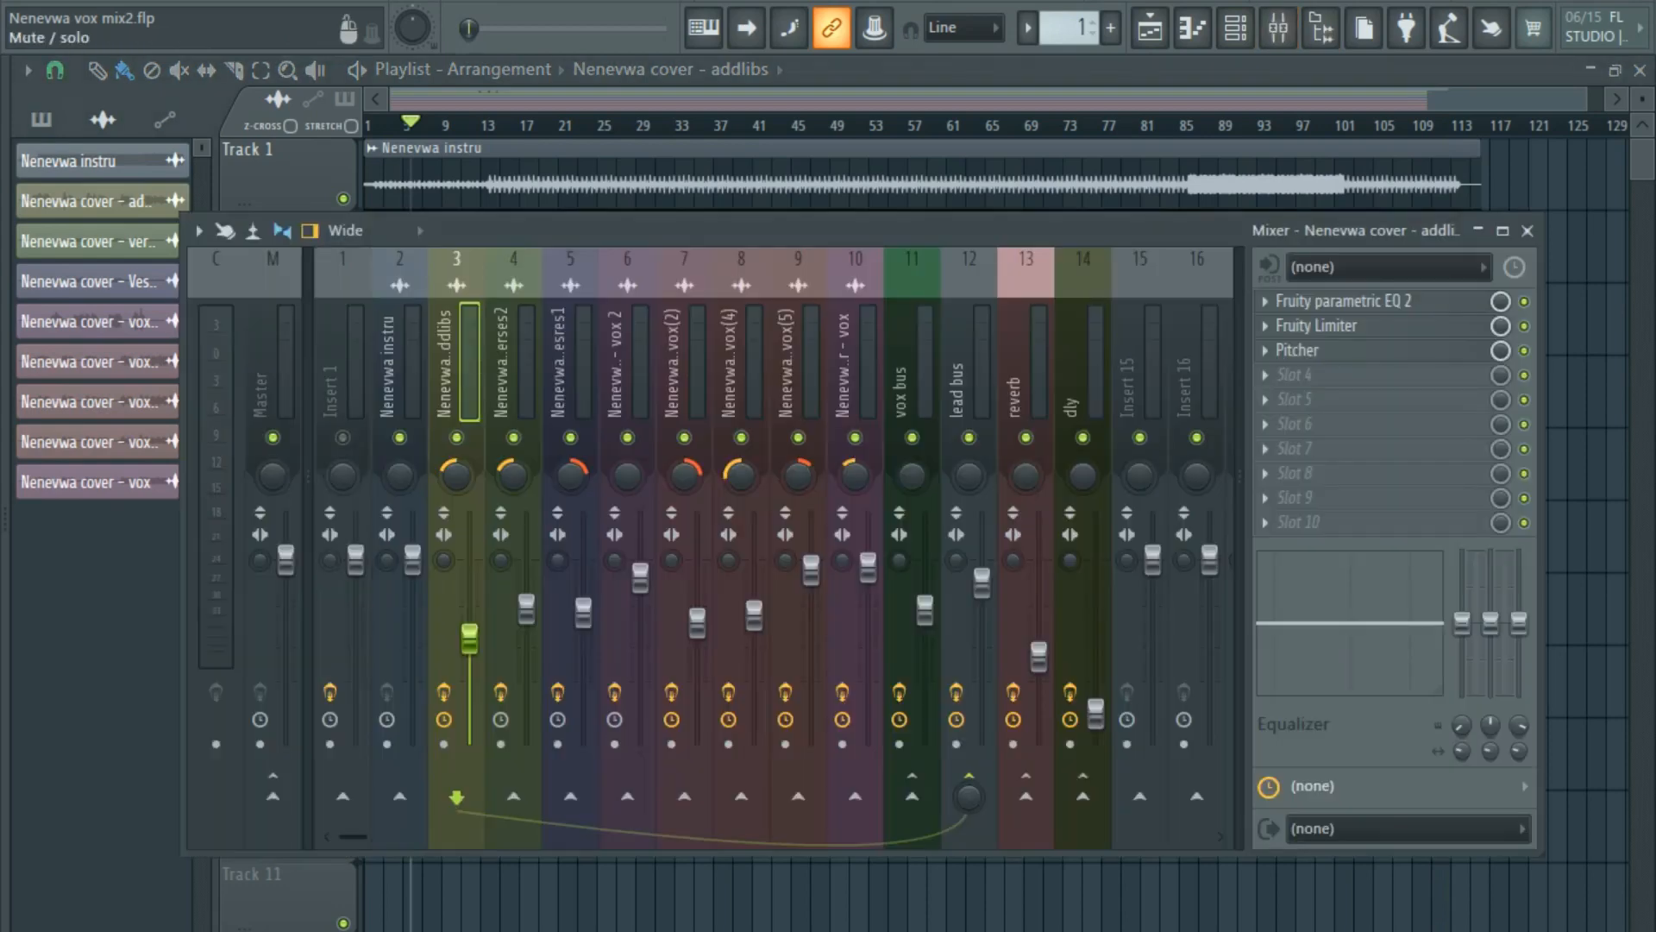
click(1380, 267)
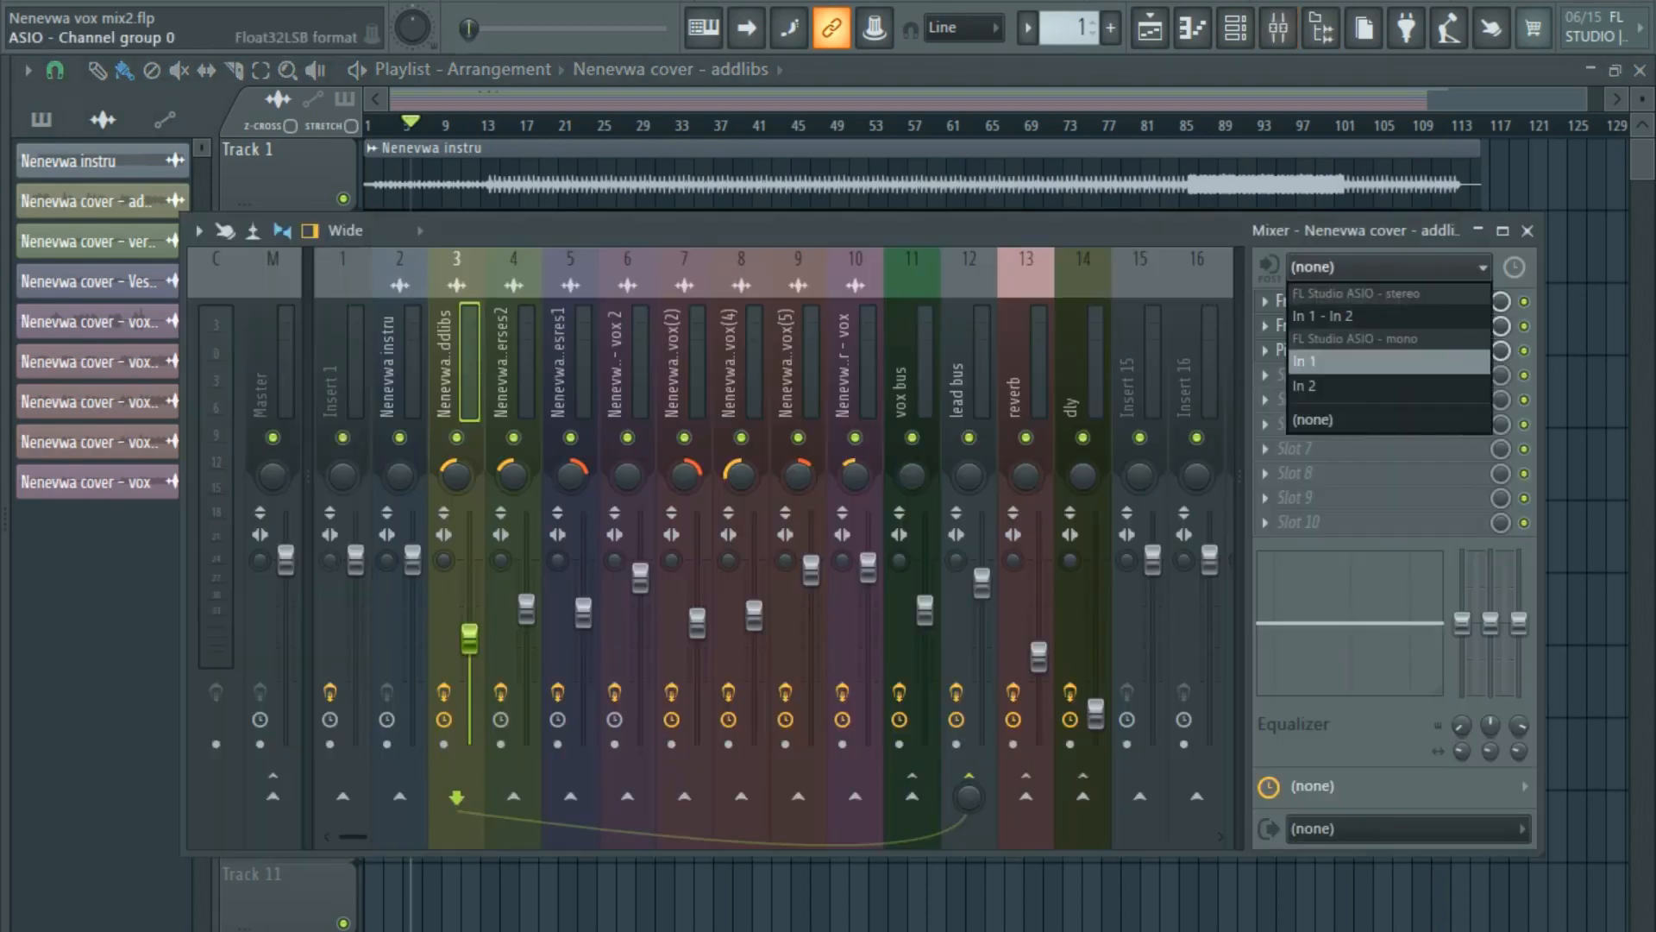
click(337, 367)
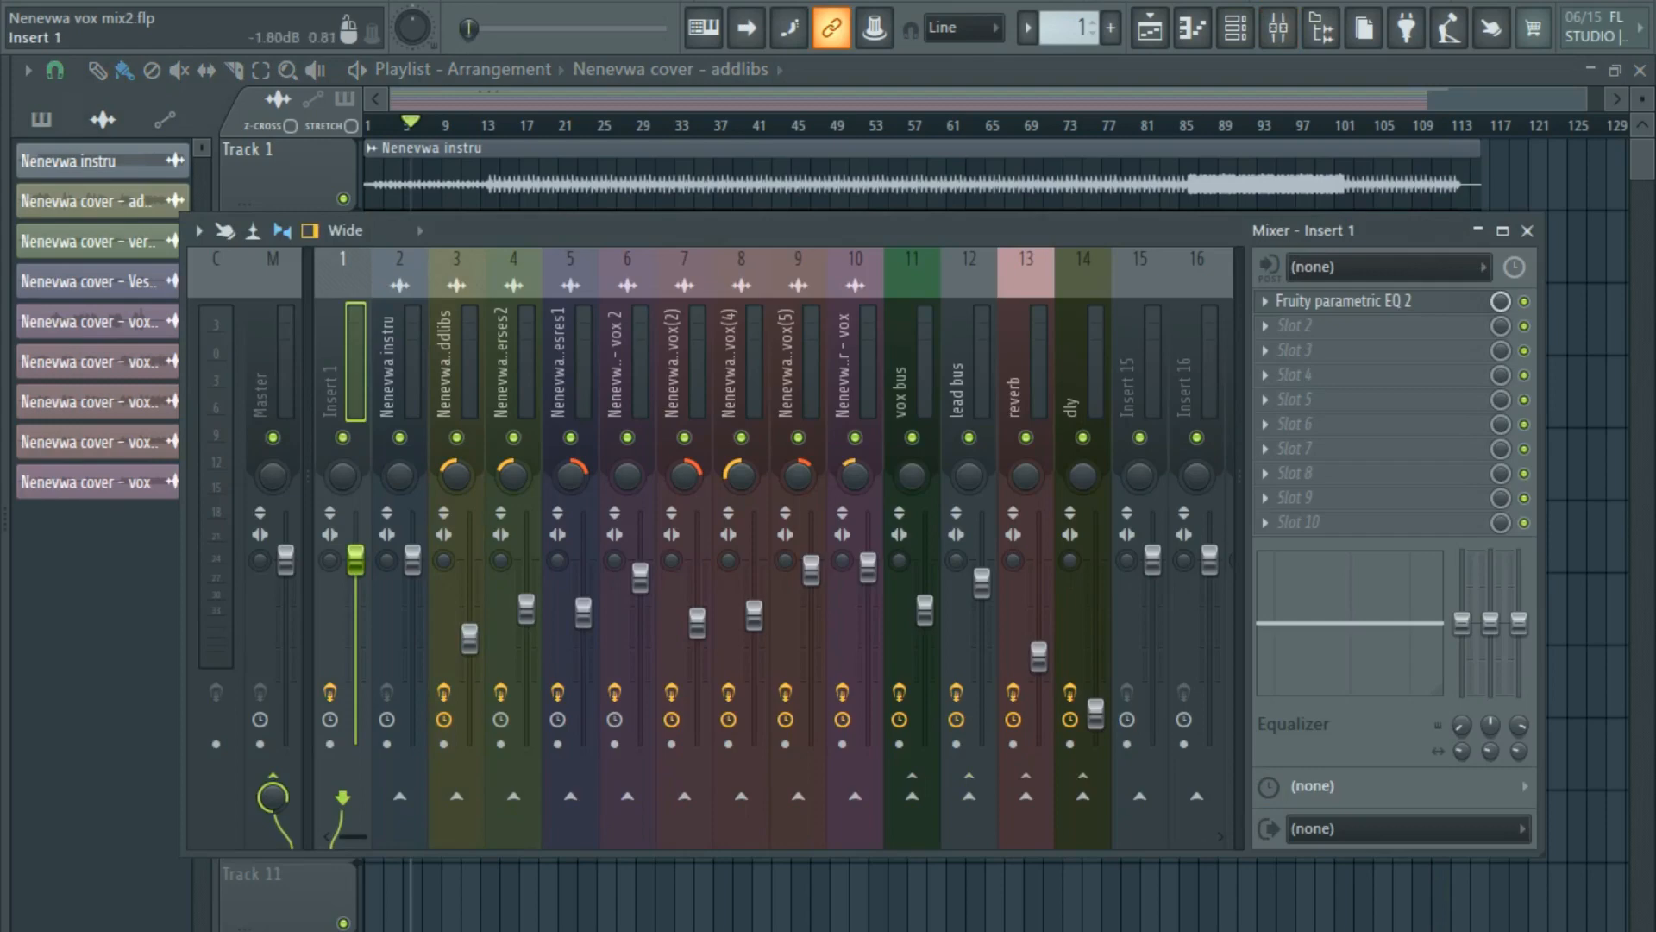
click(1380, 267)
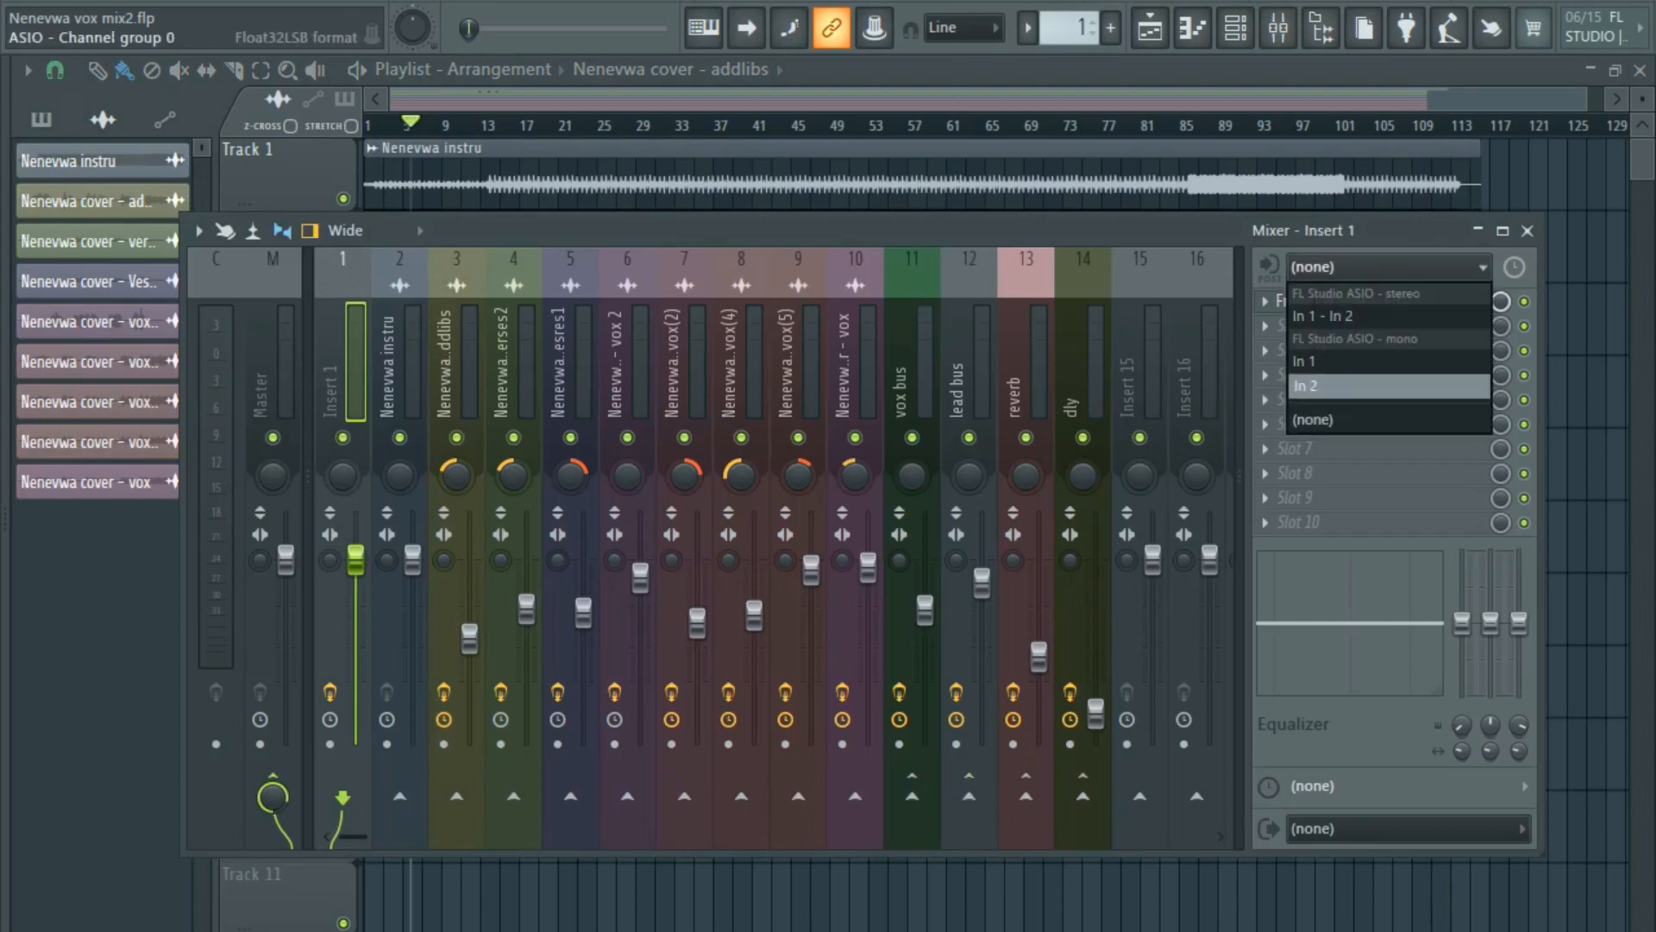
click(1345, 360)
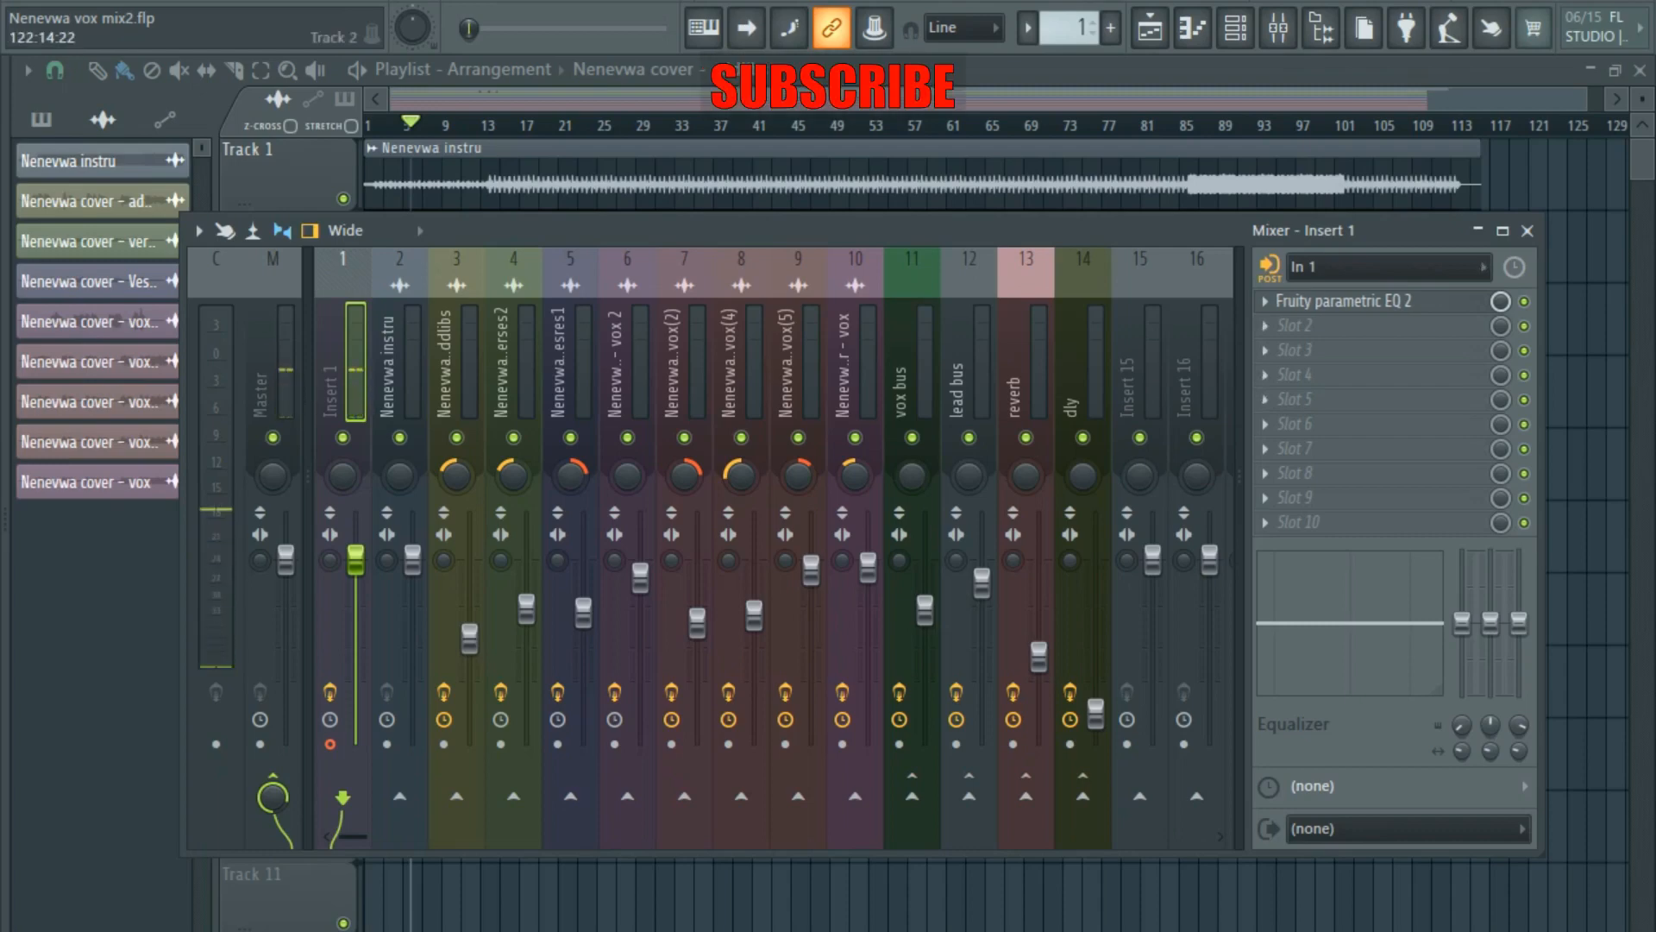
click(1526, 230)
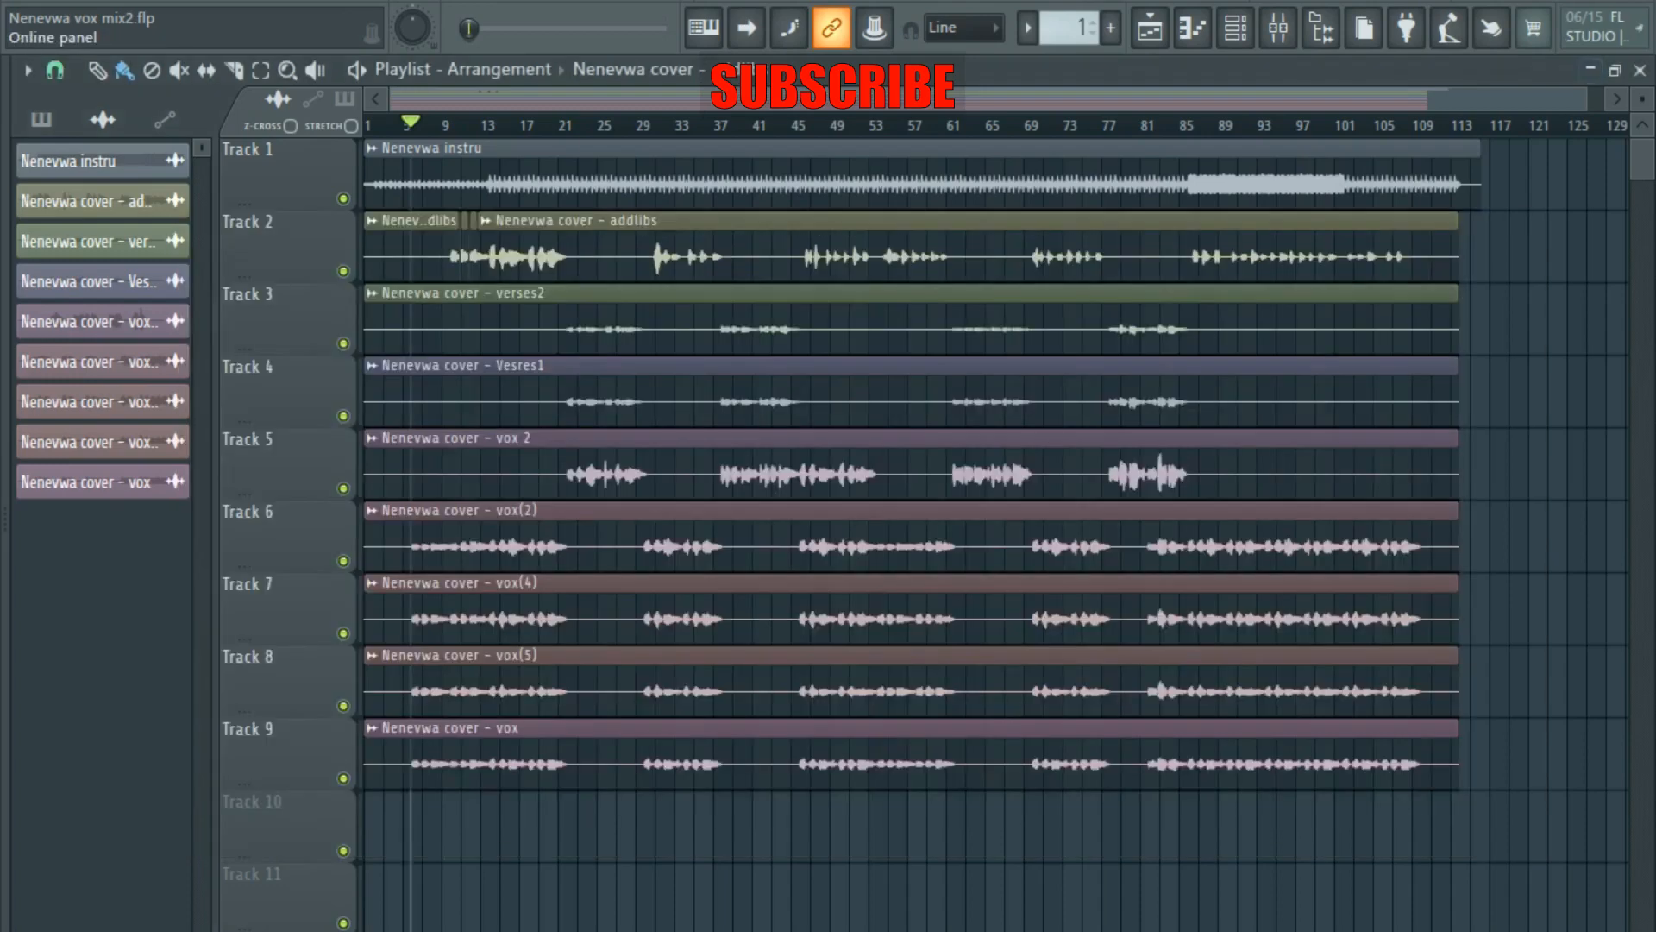
click(1278, 28)
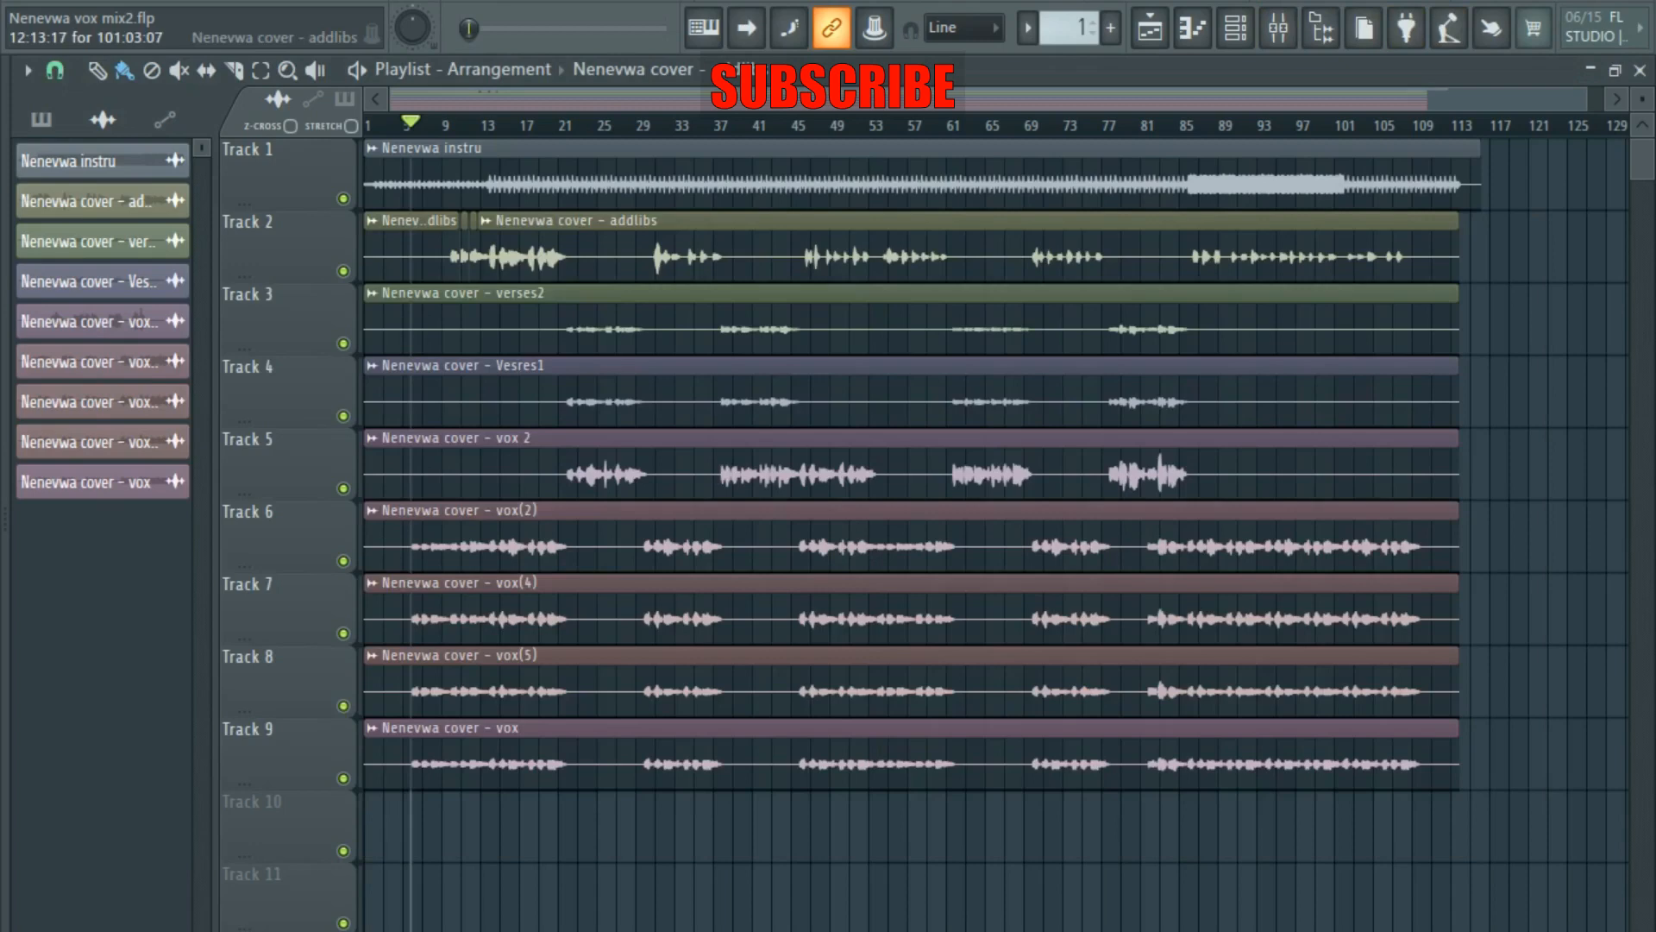
click(1527, 230)
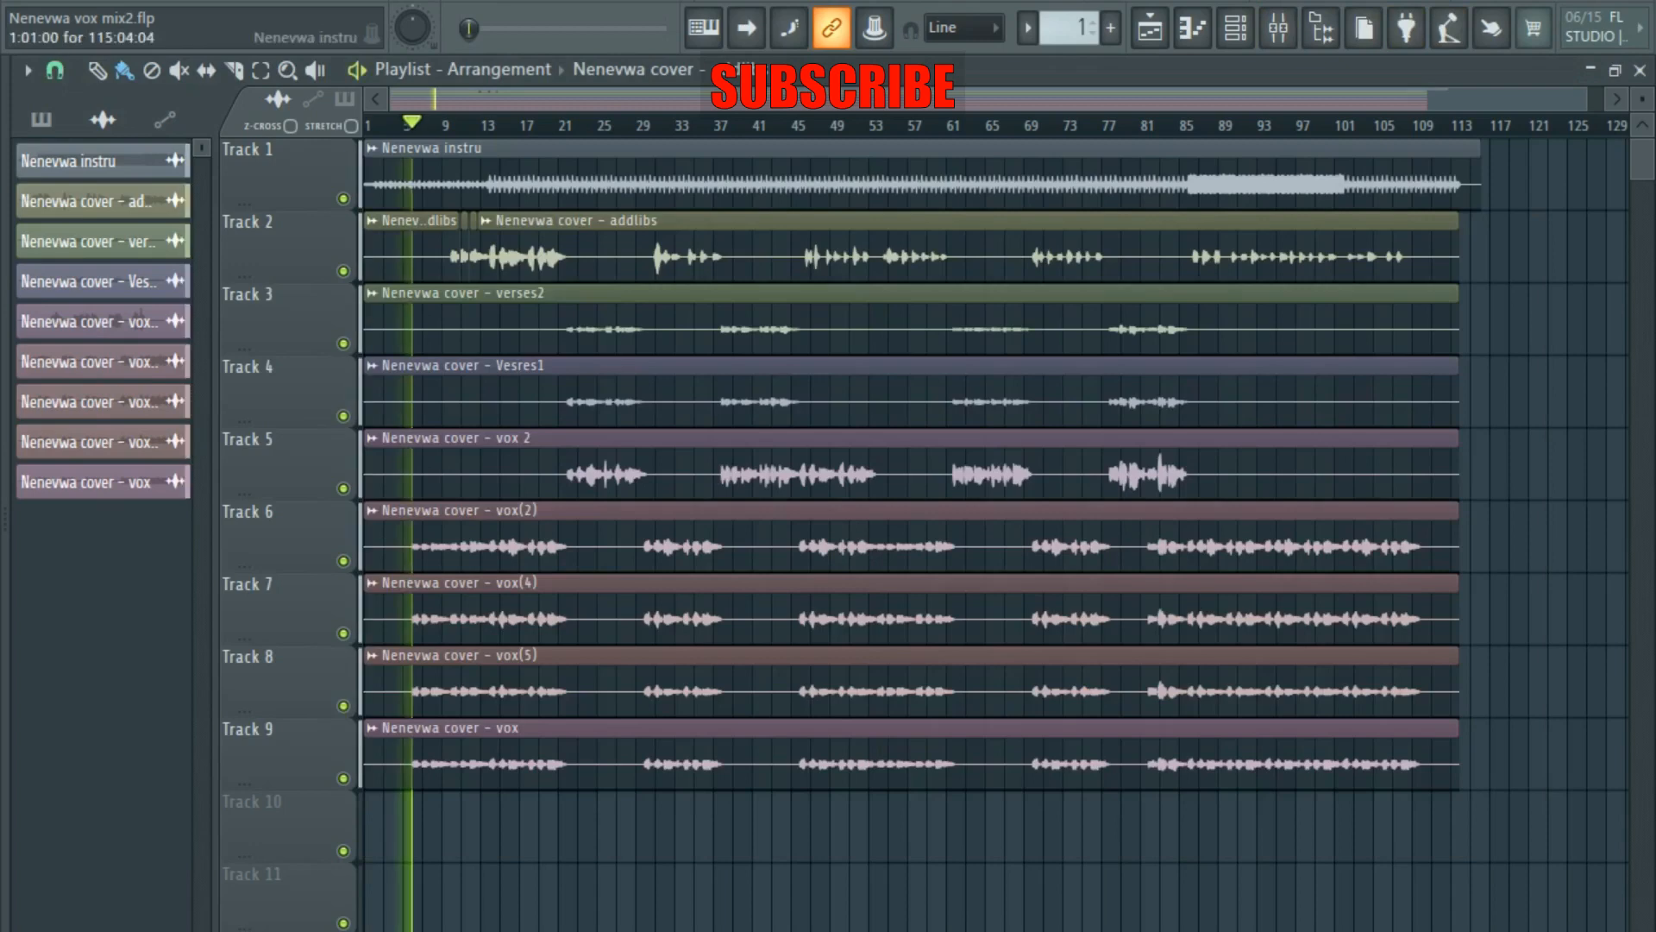